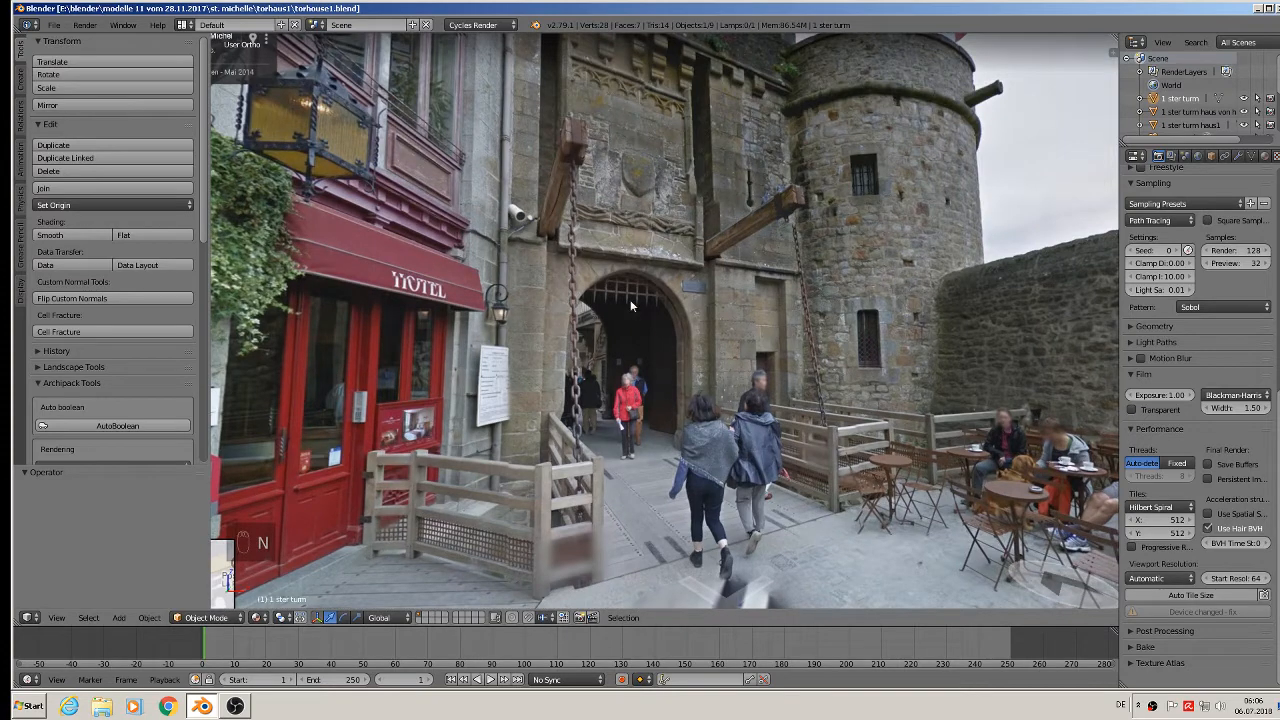
Add a cube mesh and start scaling it down over the gatehouse reference photo.
scroll(630, 304, down, 3)
scroll(622, 272, up, 2)
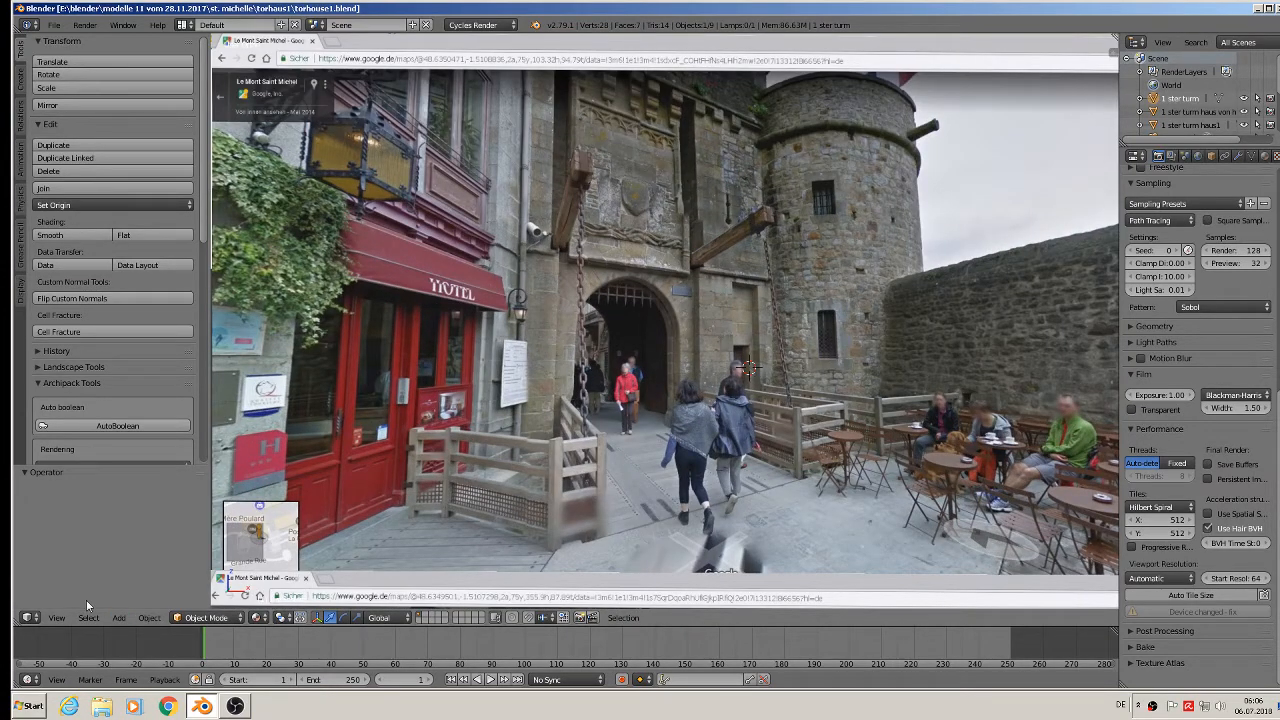
click(118, 617)
mouse_move(137, 603)
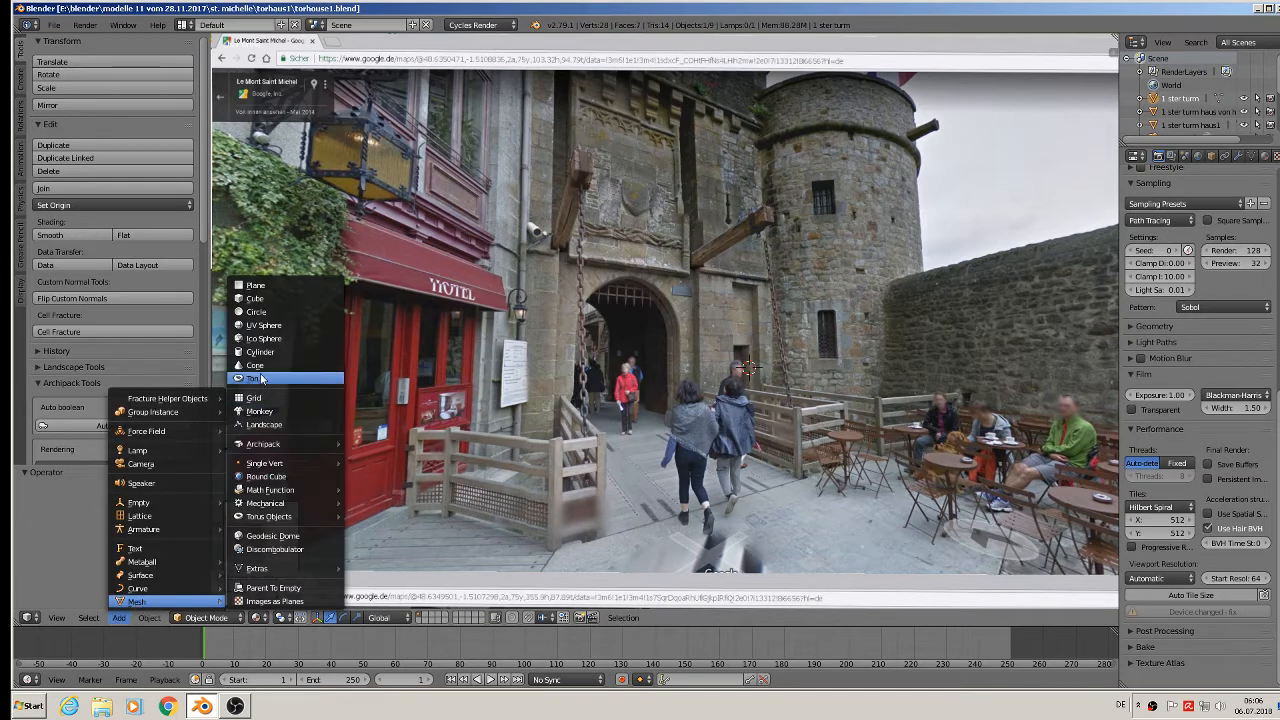
click(252, 298)
key(s)
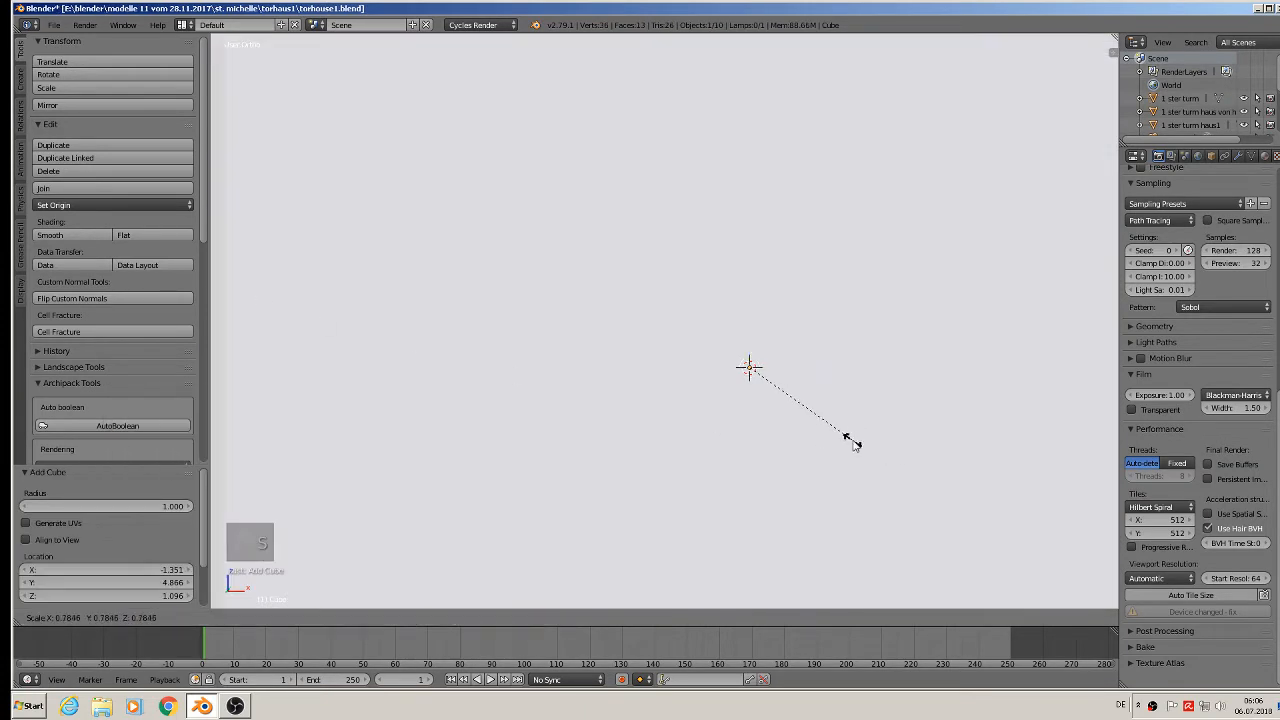
Confirm the smaller cube size in front view, resize it again and raise it slightly.
click(738, 388)
key(KP_1)
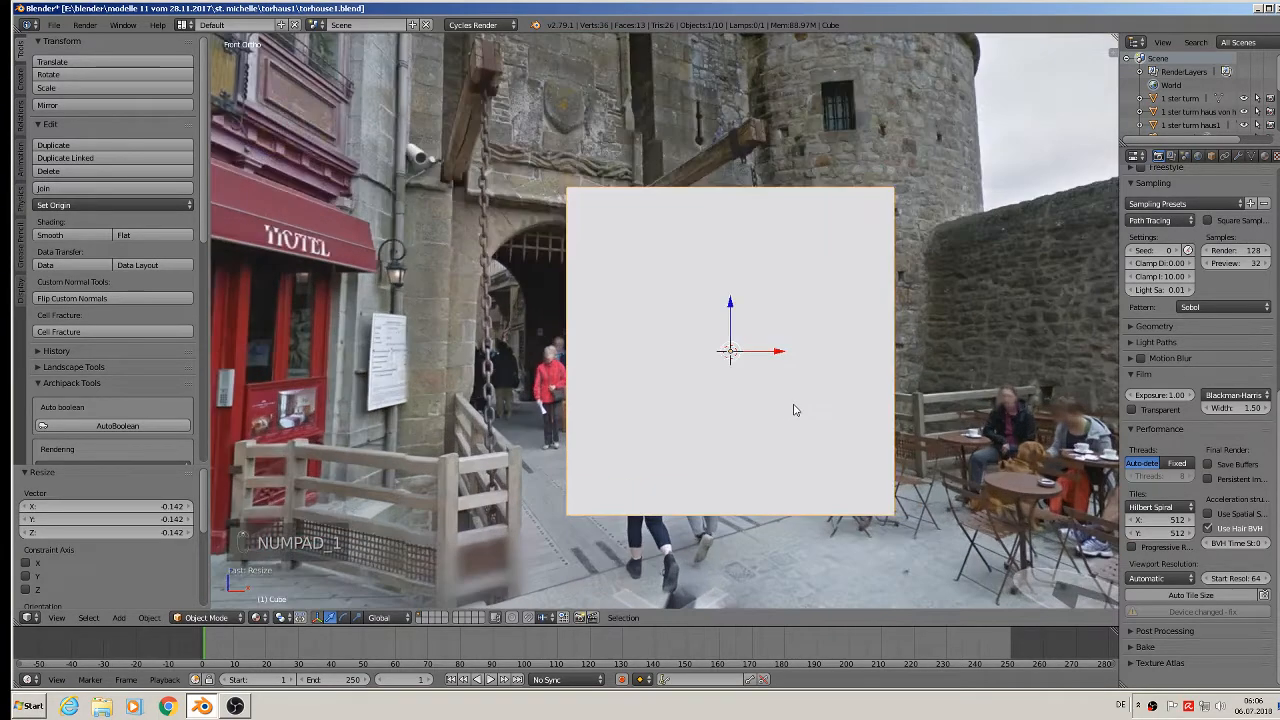
key(s)
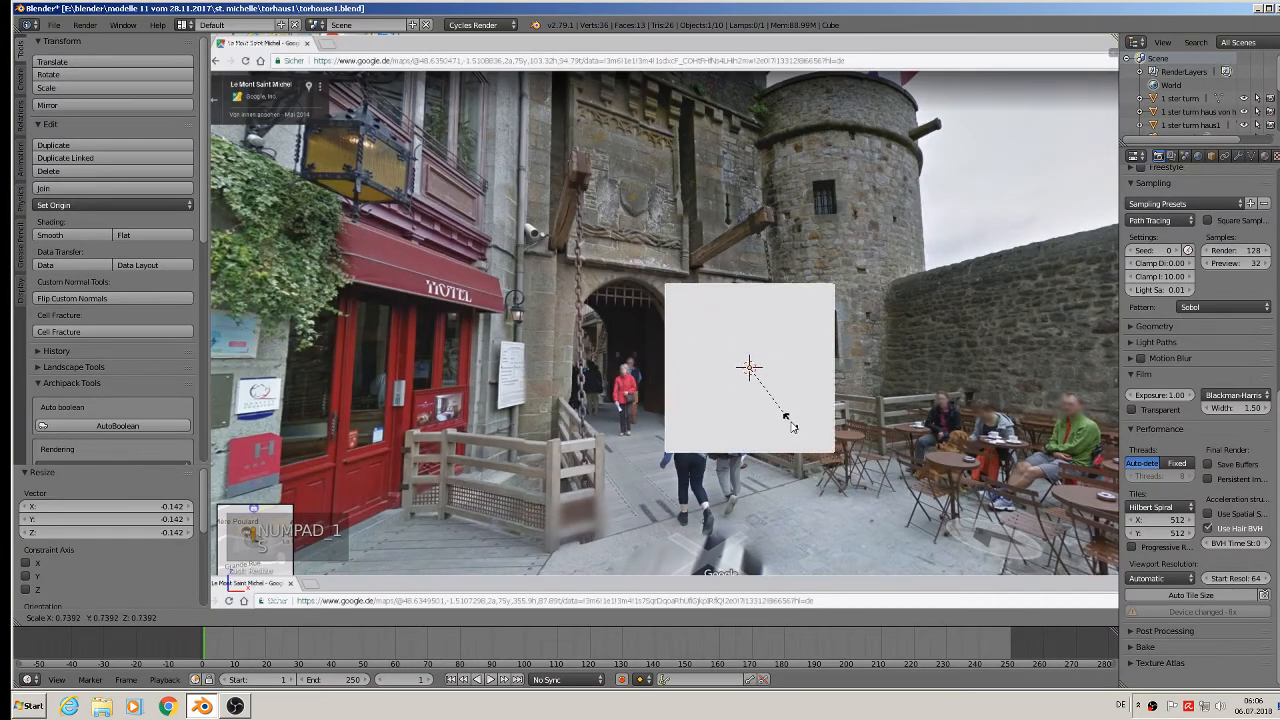
click(792, 424)
drag(750, 322, 751, 316)
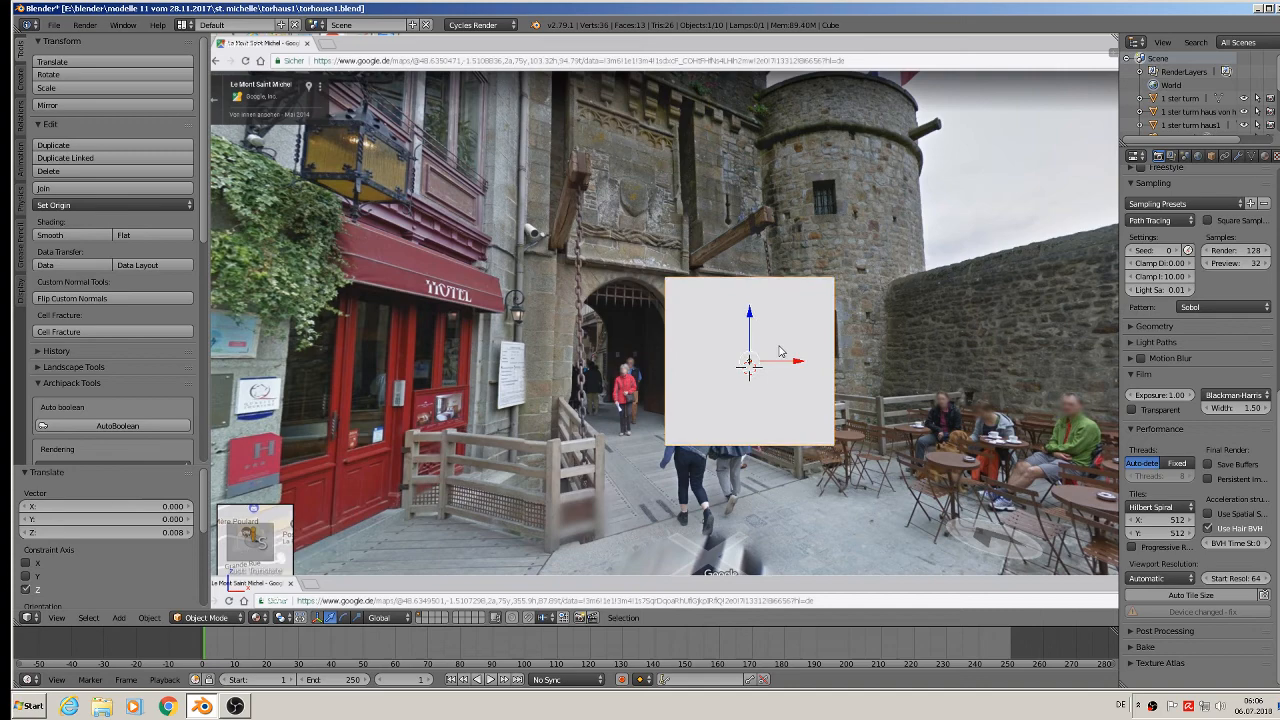
Widen the cube along X, move it right beside the gate arch and back in depth.
key(s)
key(x)
click(895, 405)
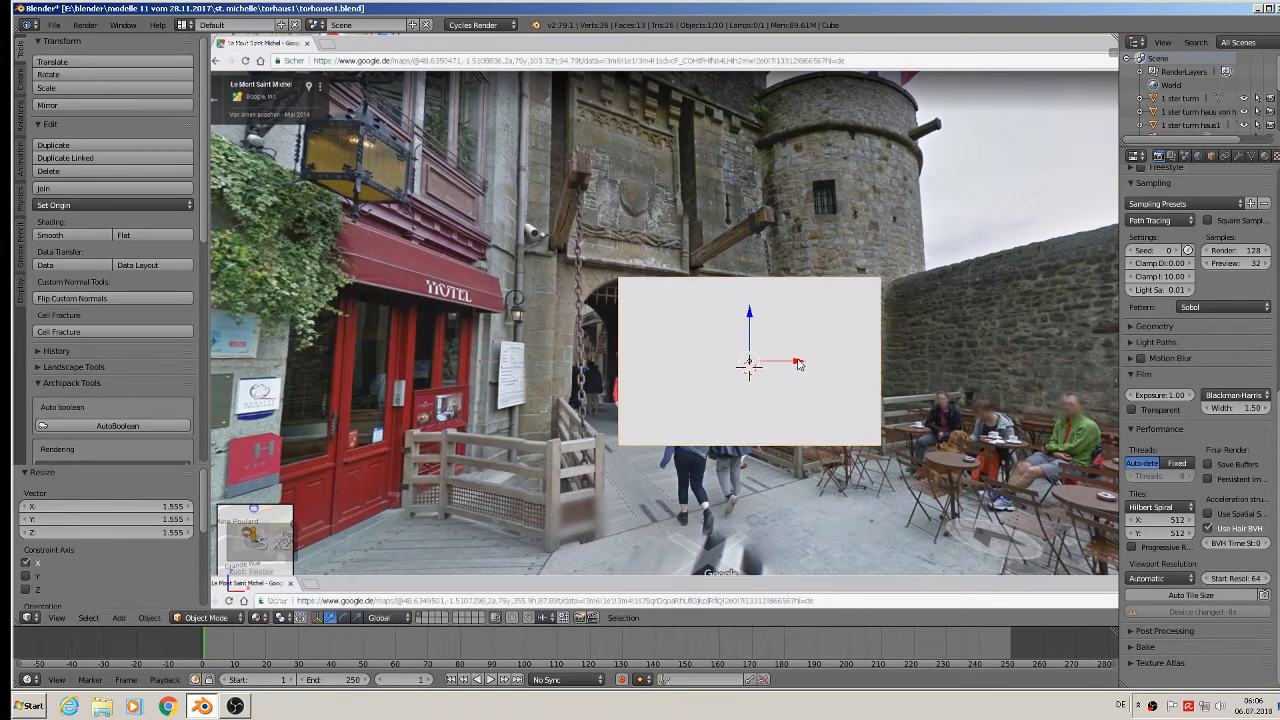
drag(798, 364, 1025, 363)
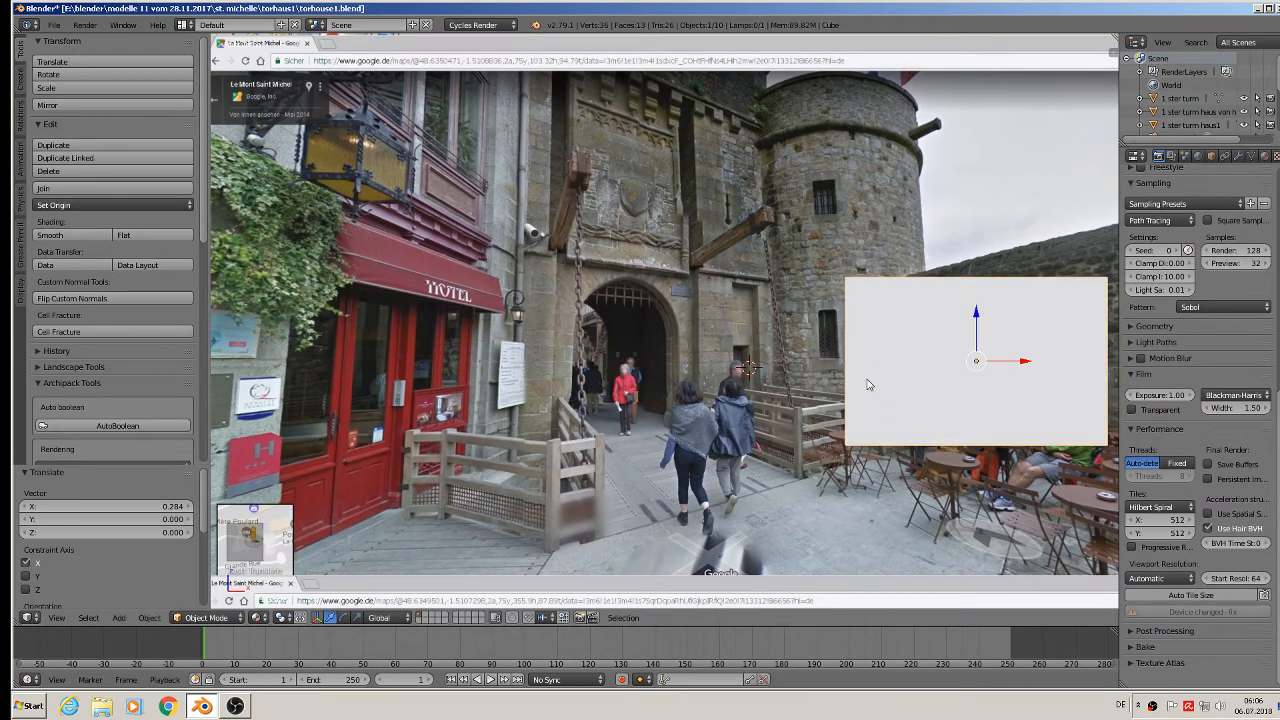
middle_drag(925, 399, 642, 315)
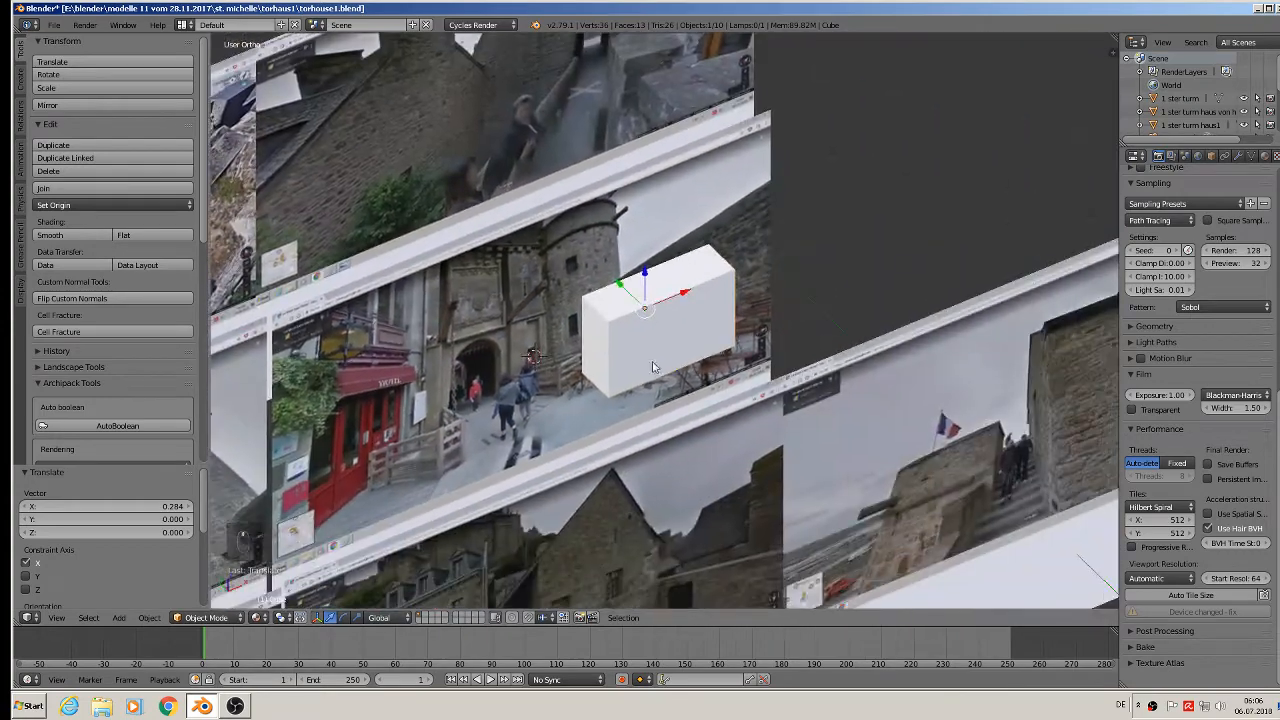
drag(630, 285, 686, 341)
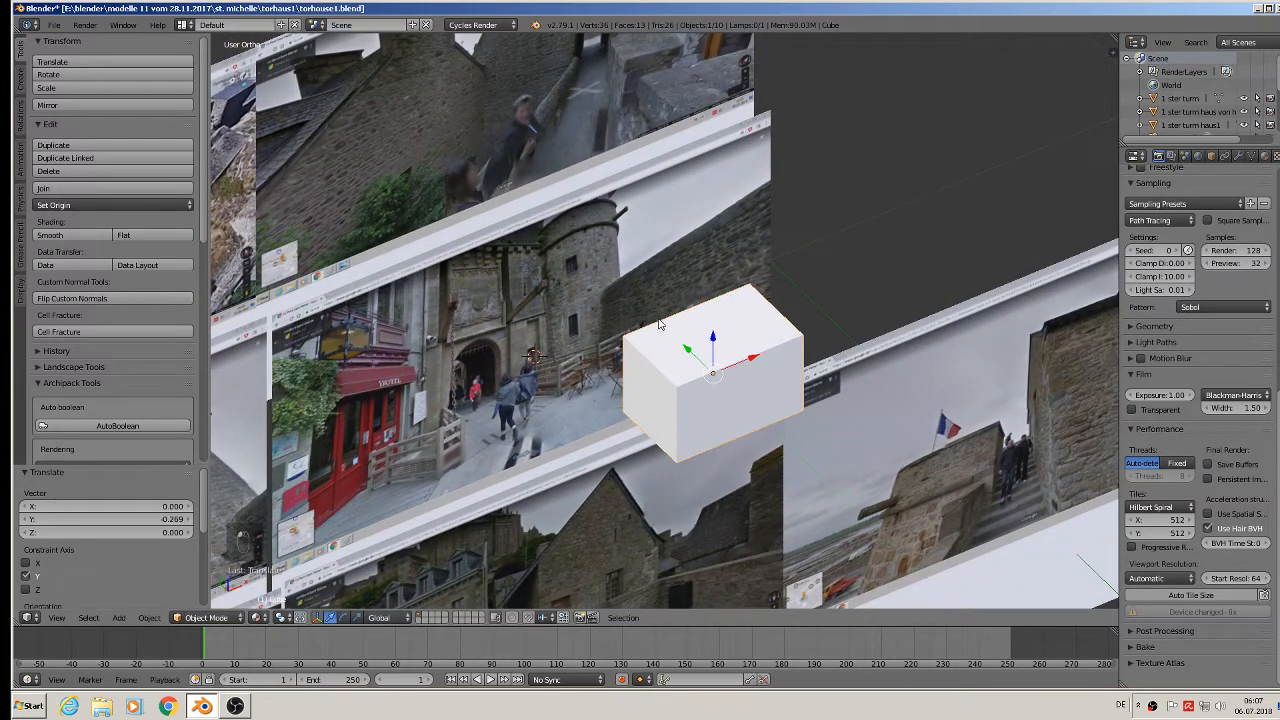
key(KP_1)
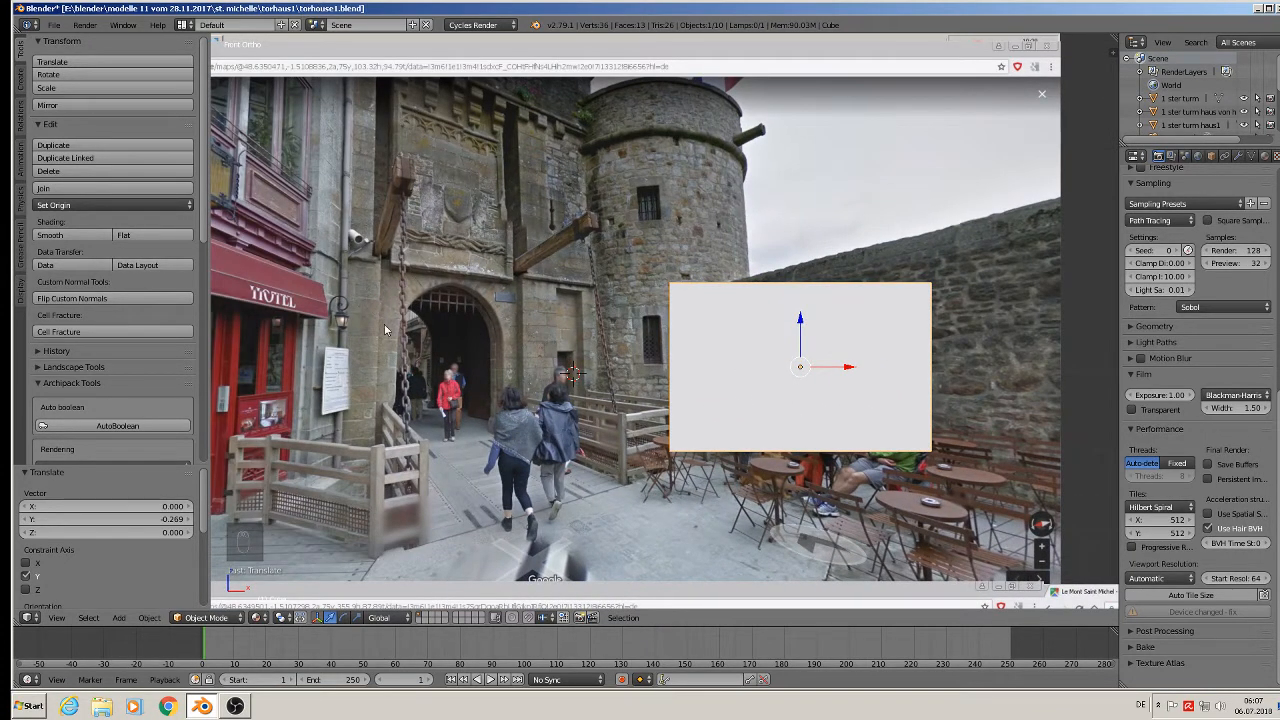
In Edit Mode, add vertical loop cuts, sliding one close to the block's left edge.
key(Tab)
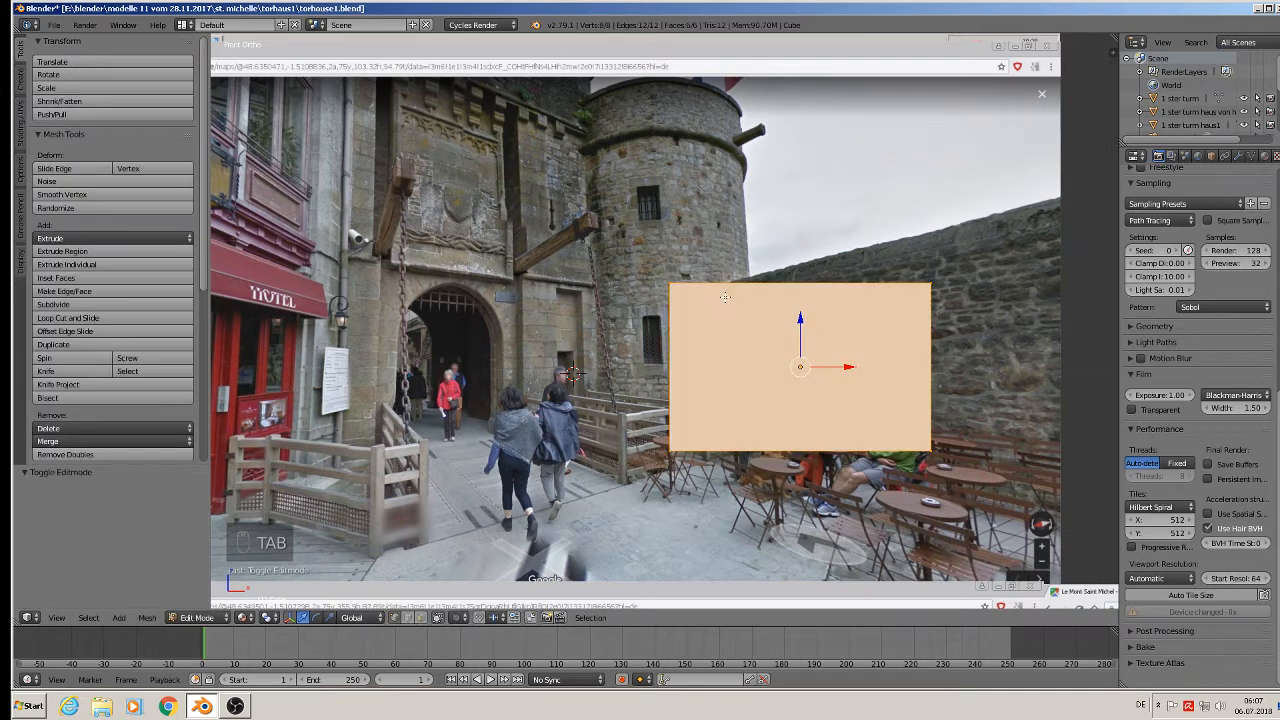
key(ctrl+r)
click(706, 296)
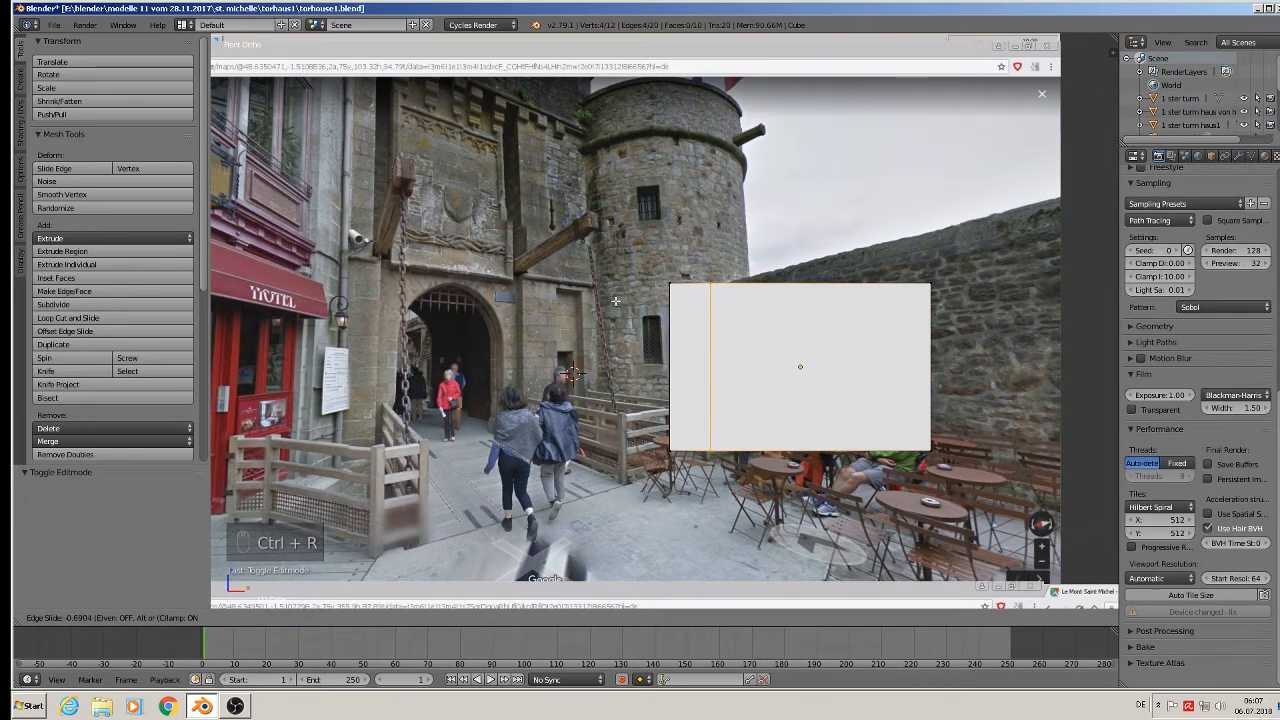
click(710, 292)
key(ctrl+r)
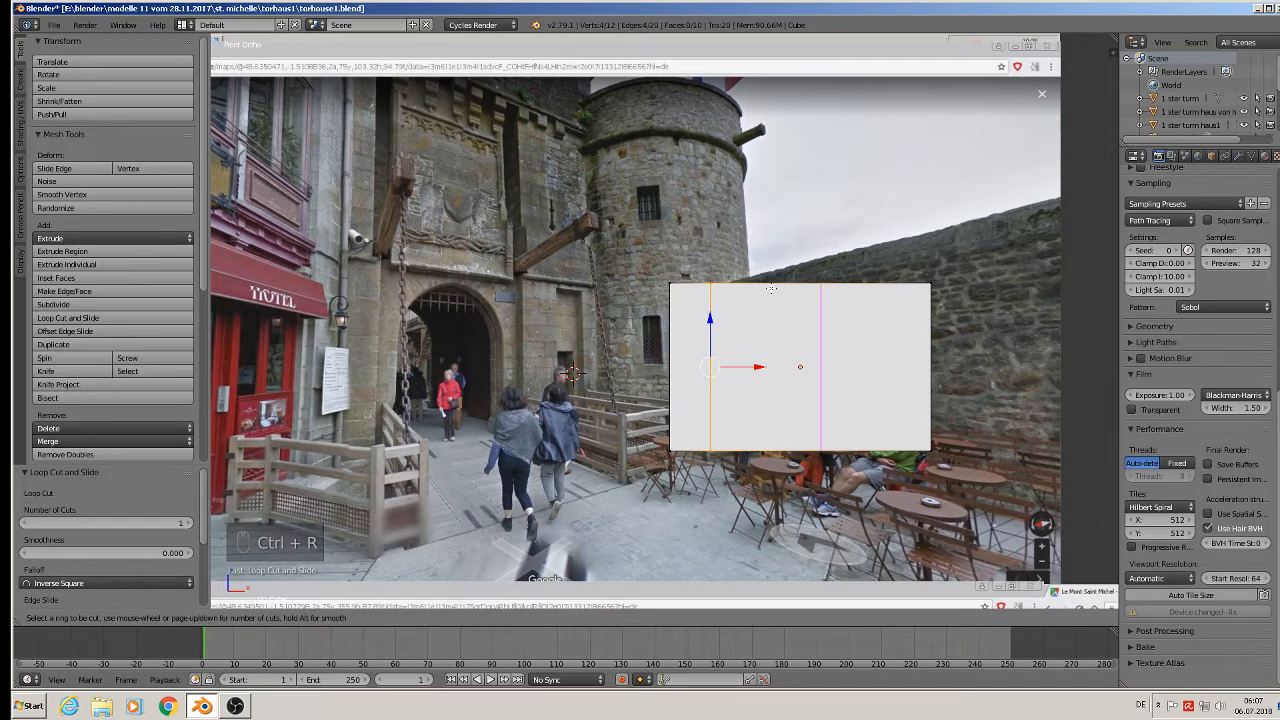
click(771, 289)
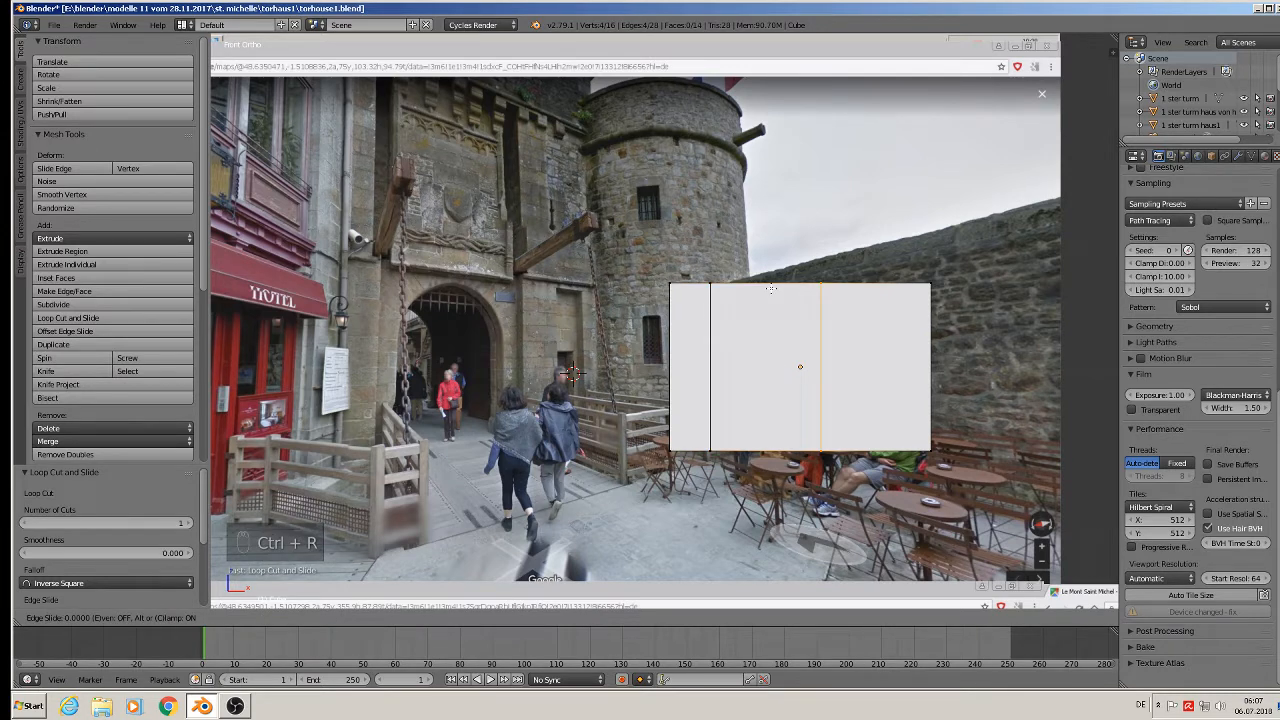
click(665, 290)
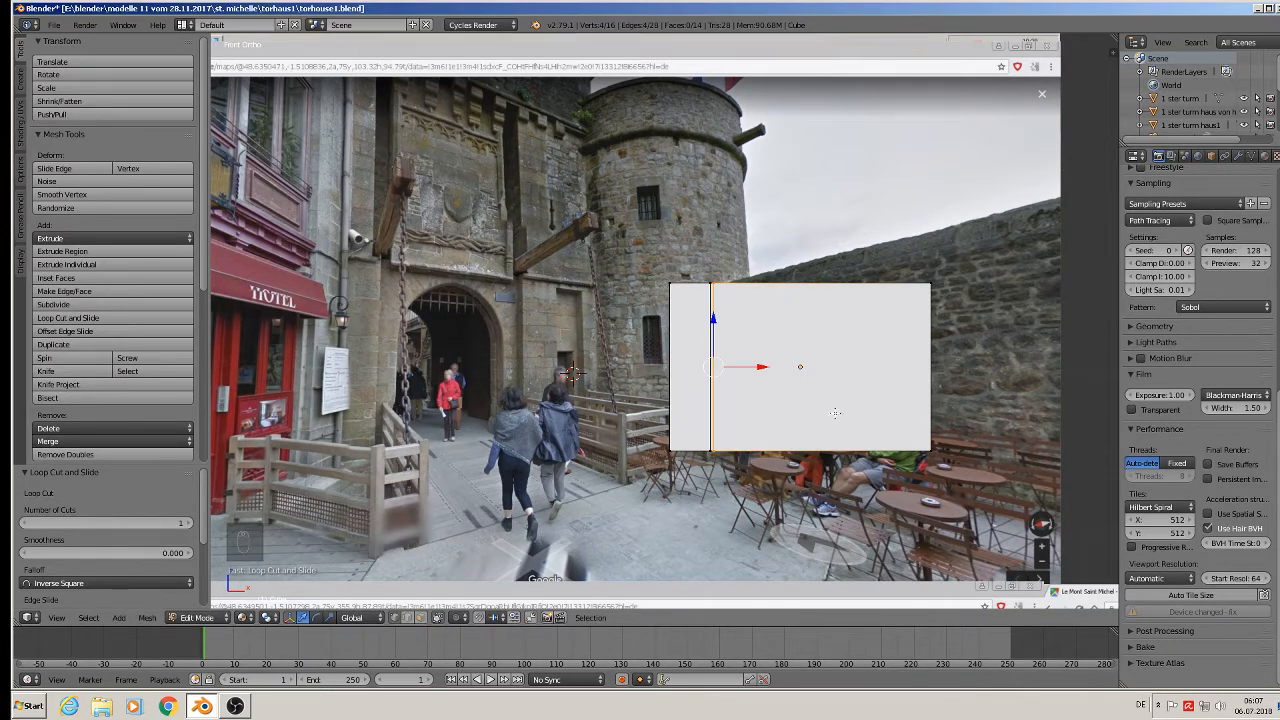
Try moving the edge loop along Y, undo it, and return to front view.
middle_drag(835, 412, 803, 441)
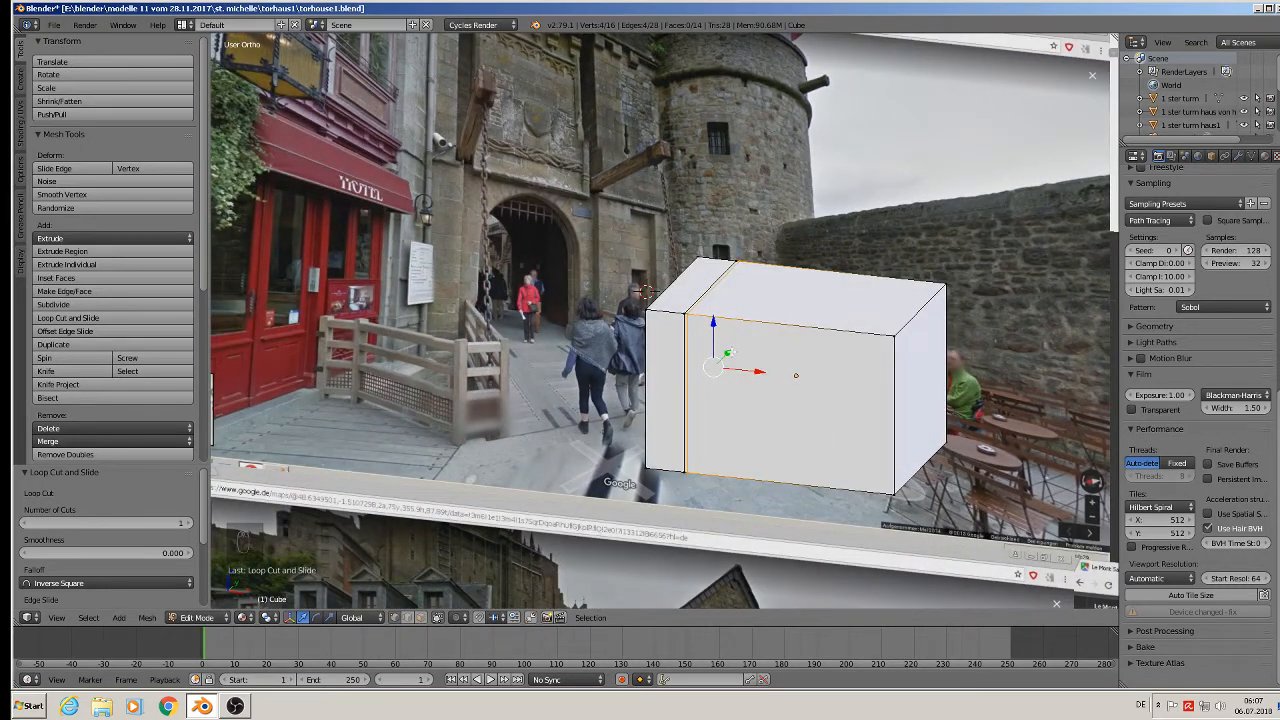
key(g)
key(y)
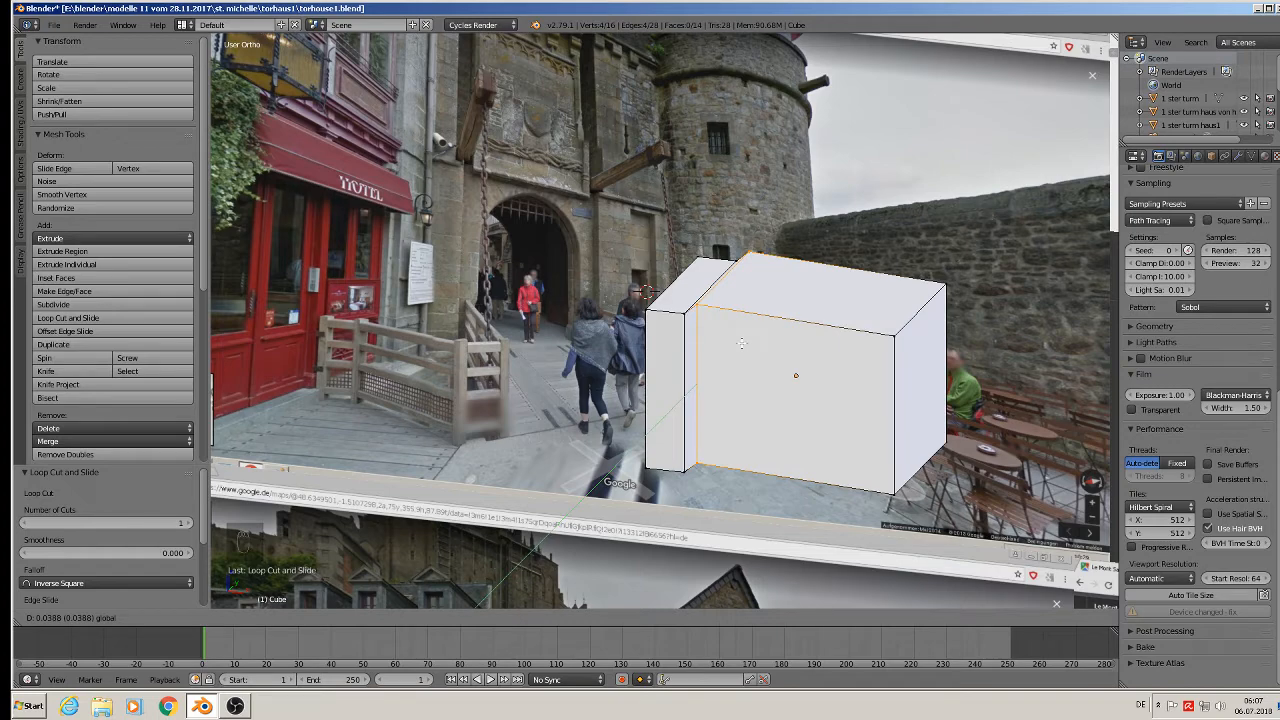
click(741, 343)
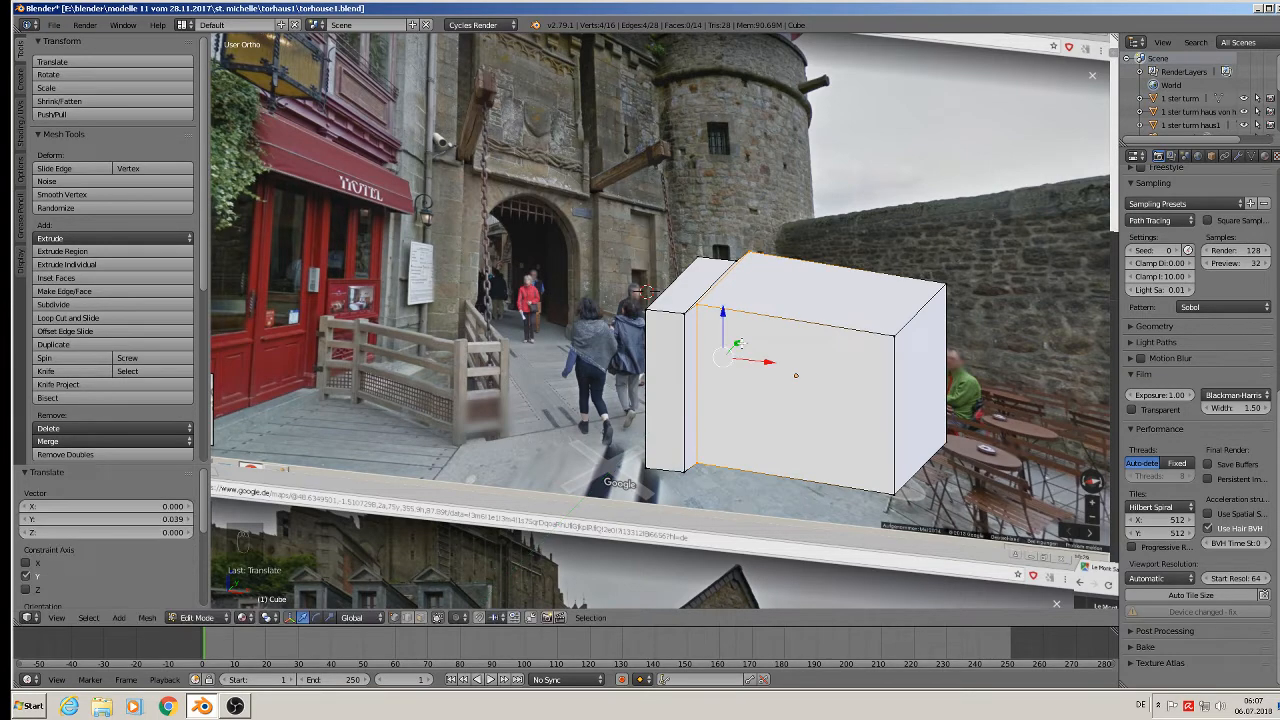
key(ctrl+z)
middle_drag(740, 350, 771, 321)
key(KP_1)
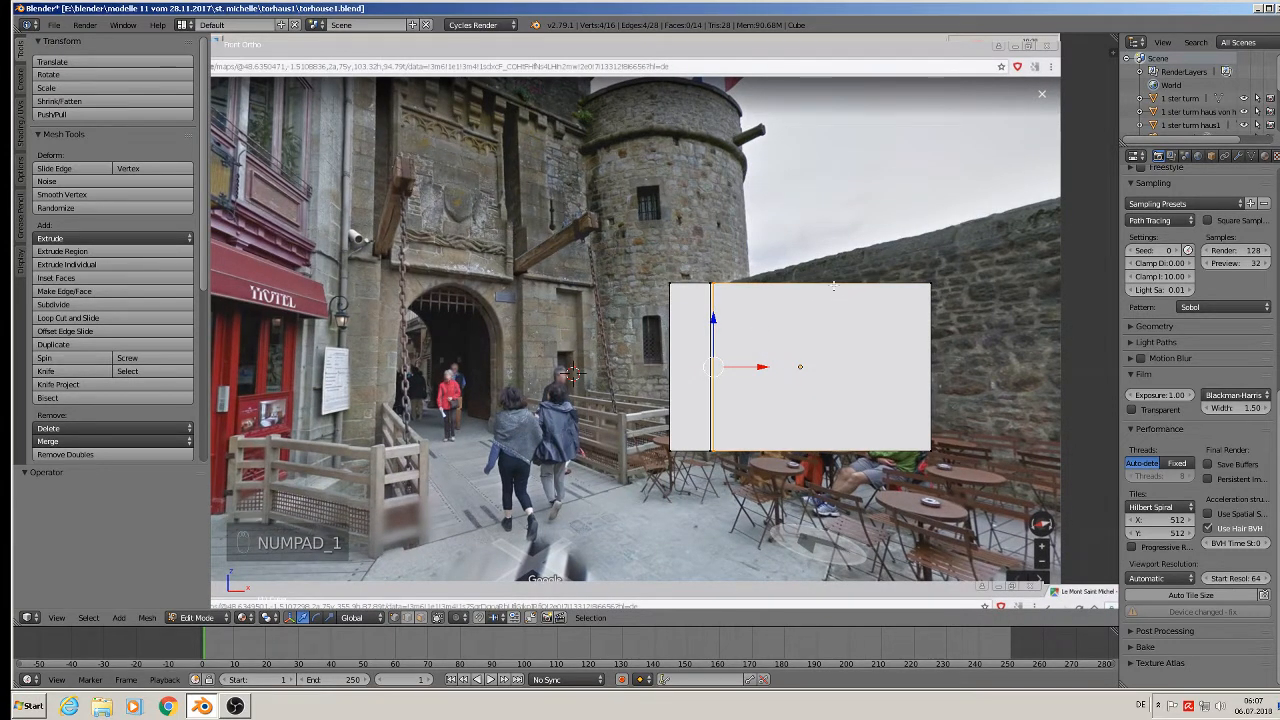
Add a centred vertical loop cut and another slid loop on the block's right part.
key(ctrl+r)
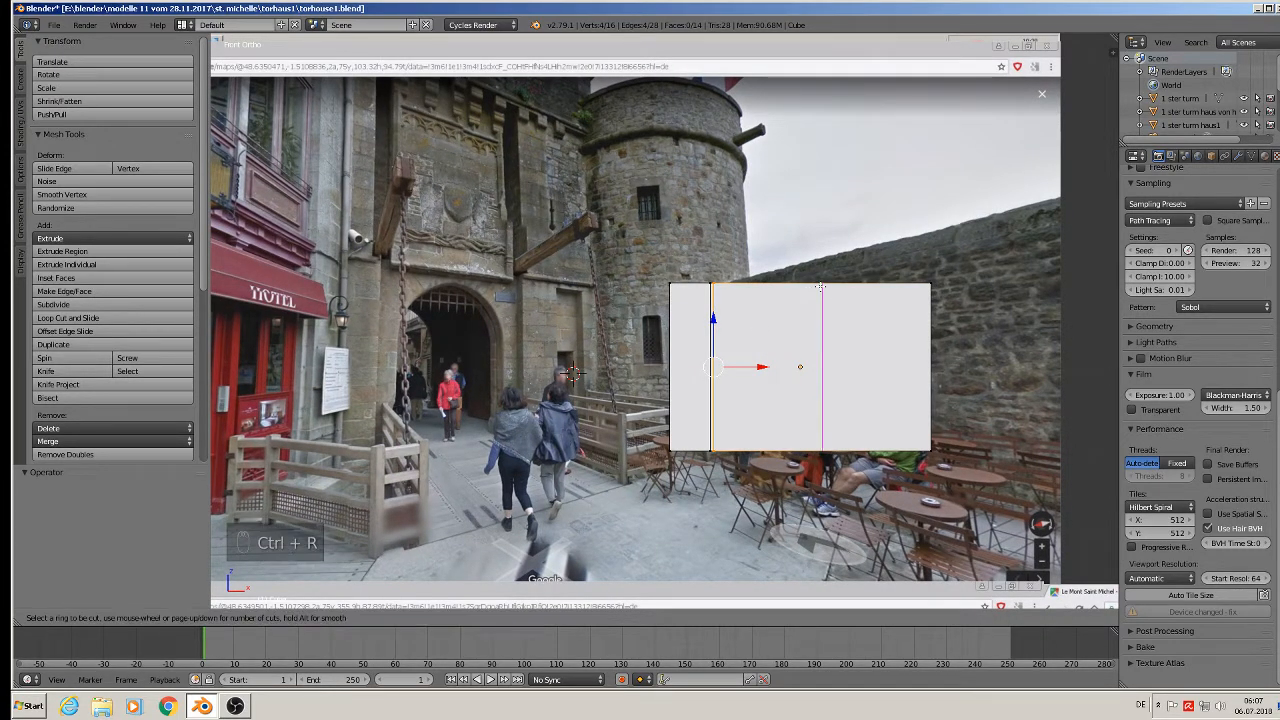
click(820, 288)
right_click(820, 288)
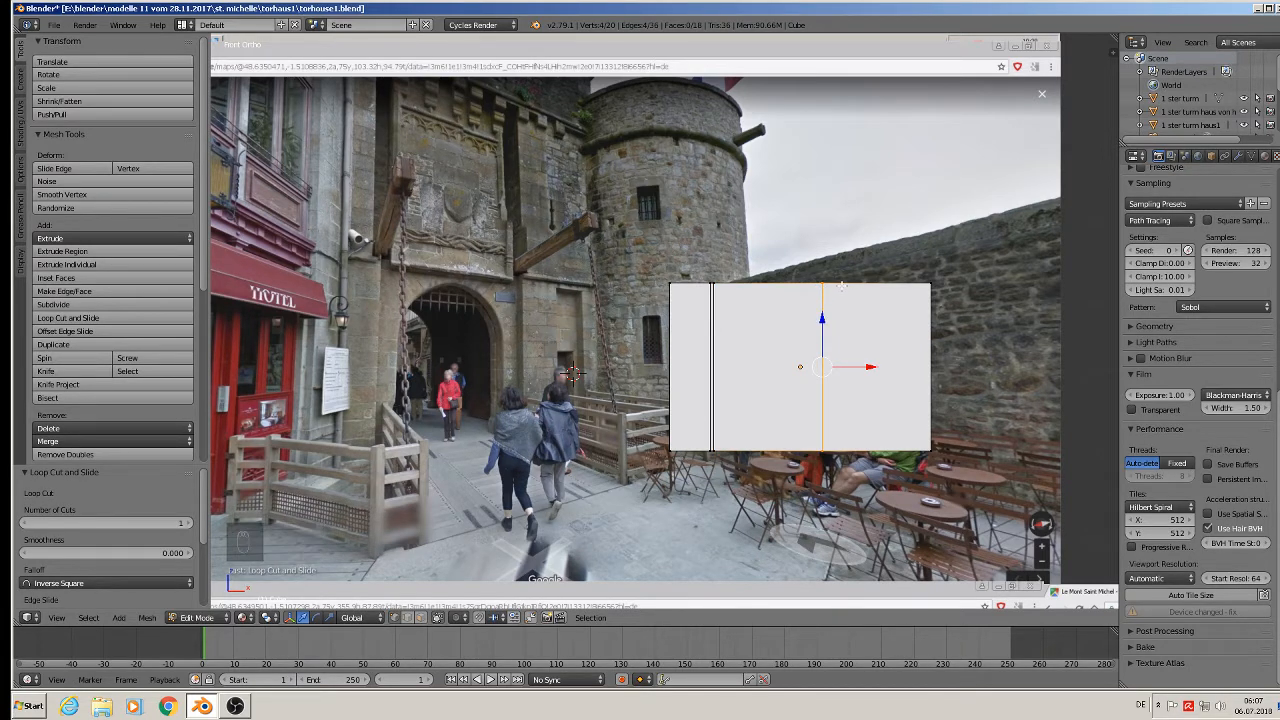
key(ctrl+r)
click(841, 287)
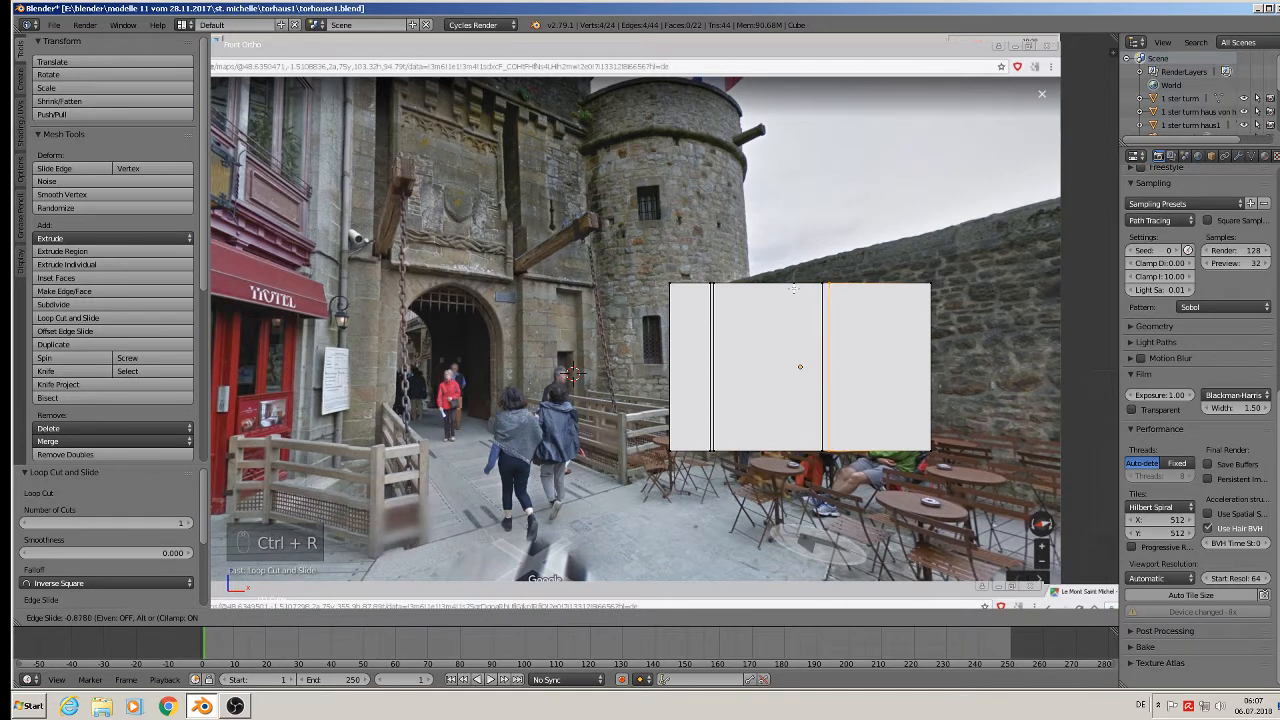
click(790, 289)
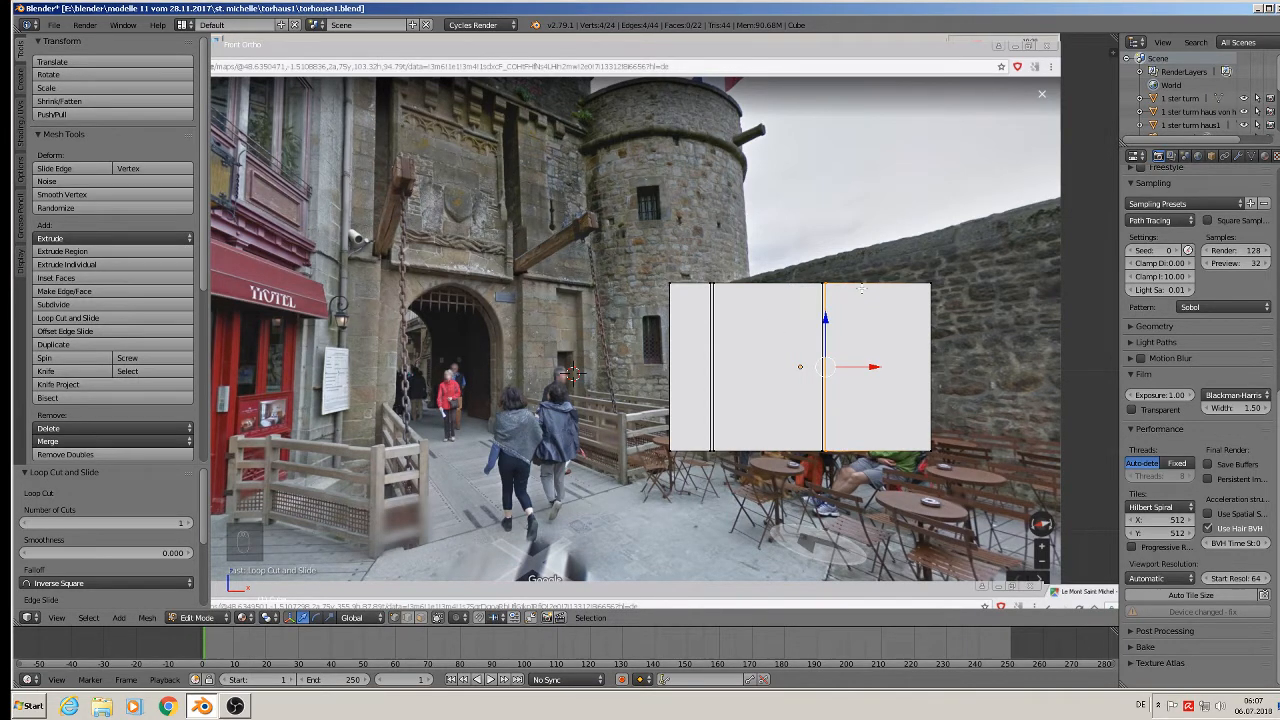
Add two more vertical loop cuts on the right section, one near the right edge.
key(ctrl+r)
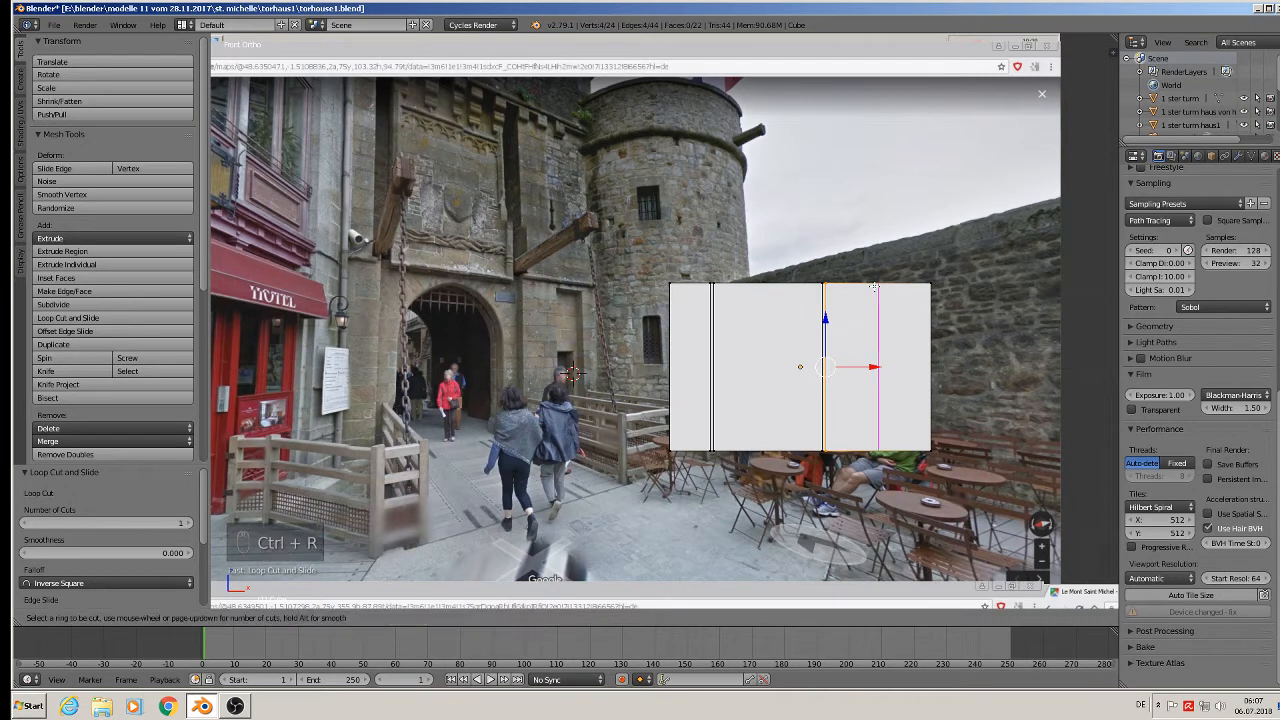
click(873, 287)
click(873, 288)
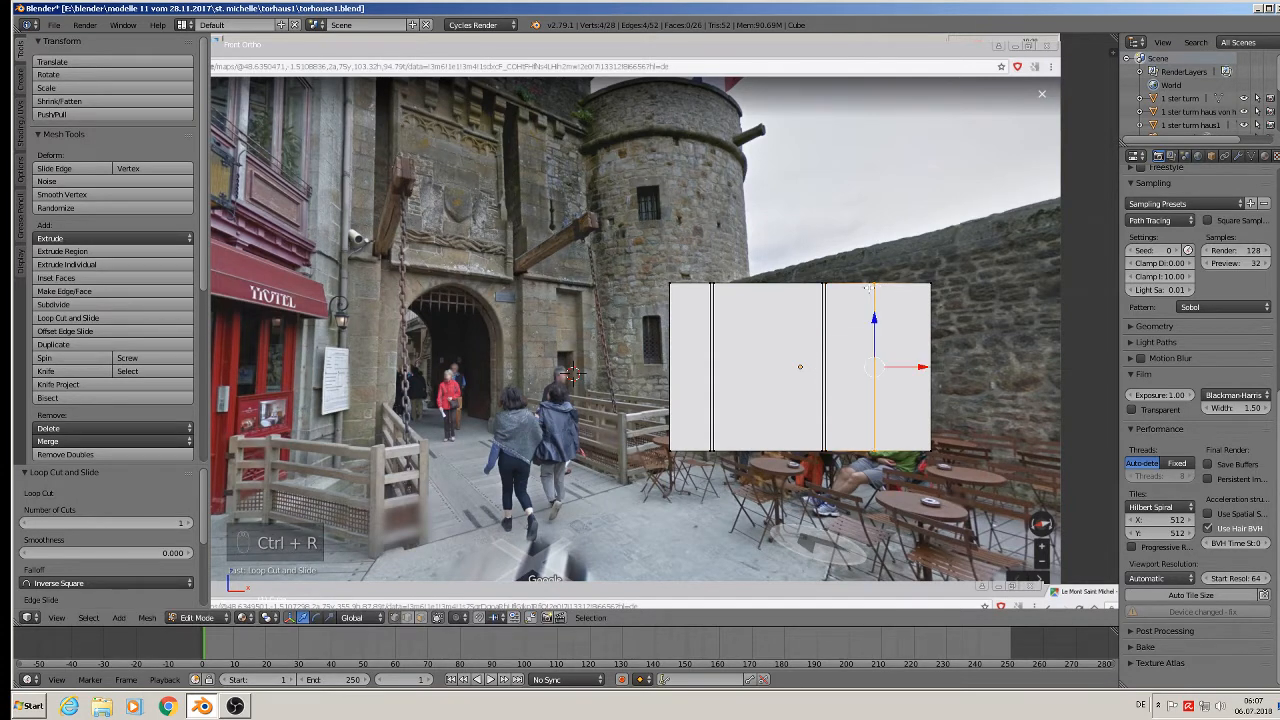
key(ctrl+r)
click(928, 286)
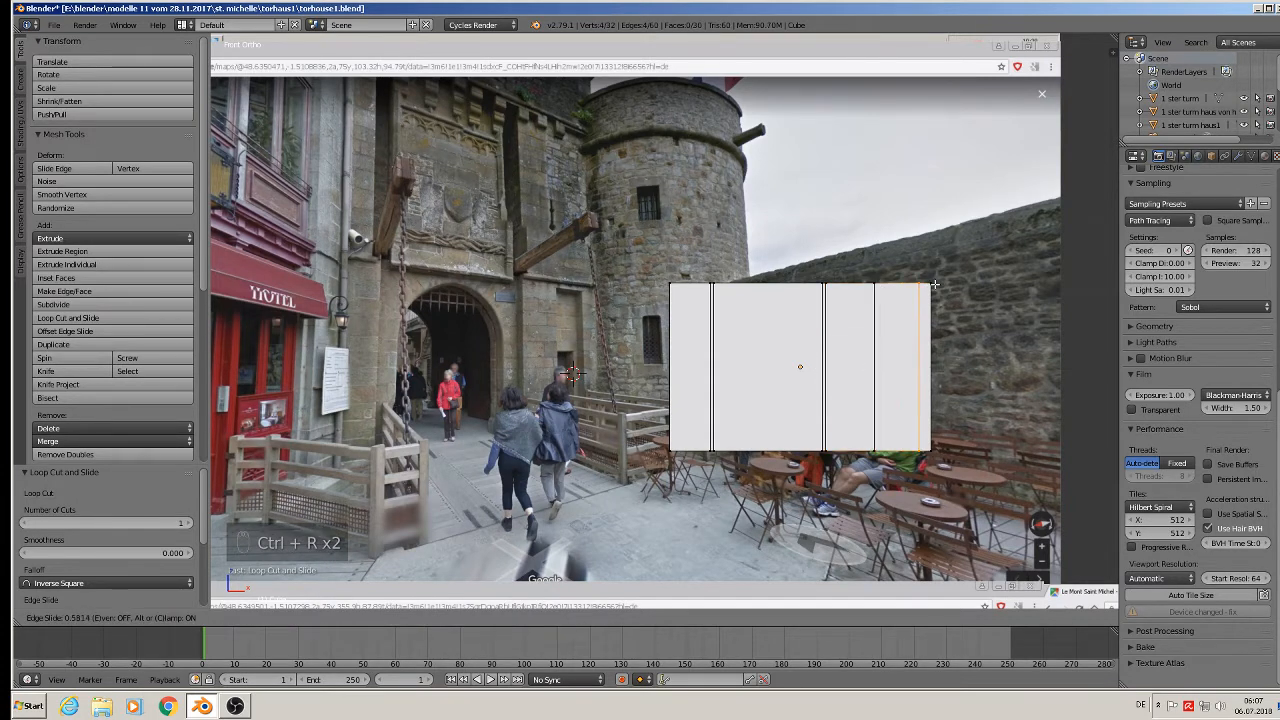
click(935, 284)
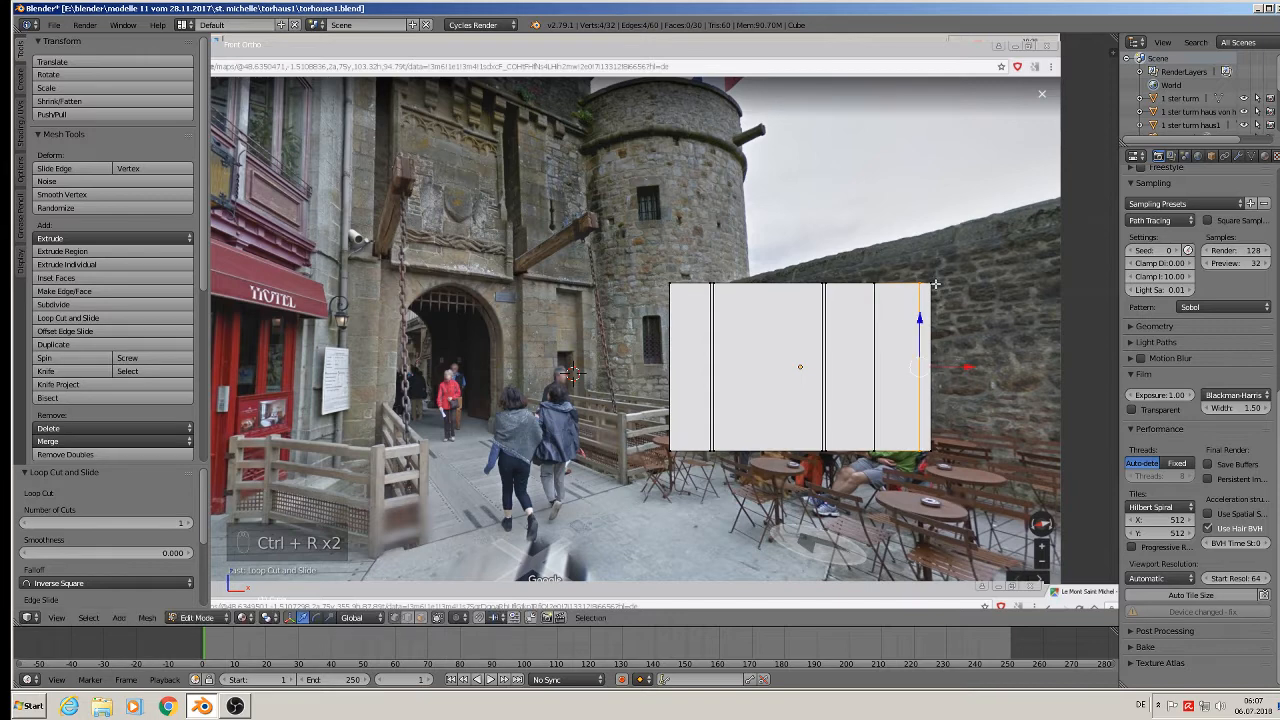
Add a horizontal loop cut slid slightly upward across the block.
key(ctrl+r)
click(826, 318)
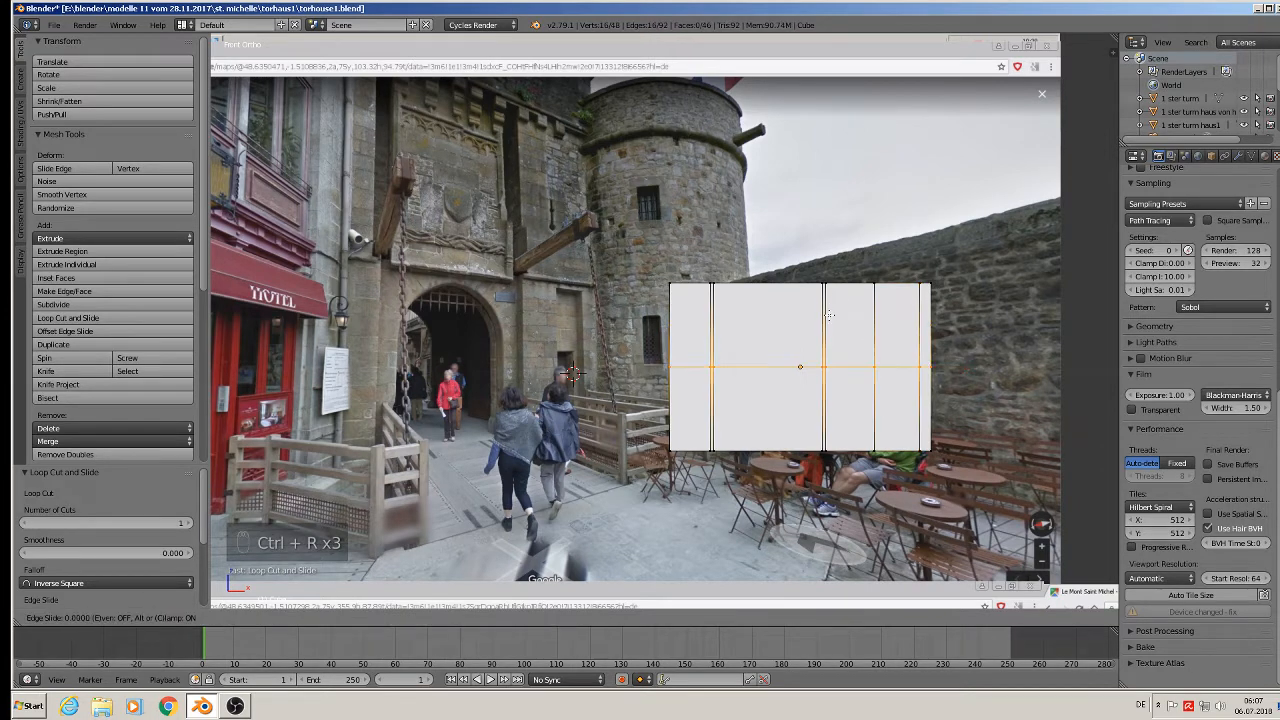
click(864, 243)
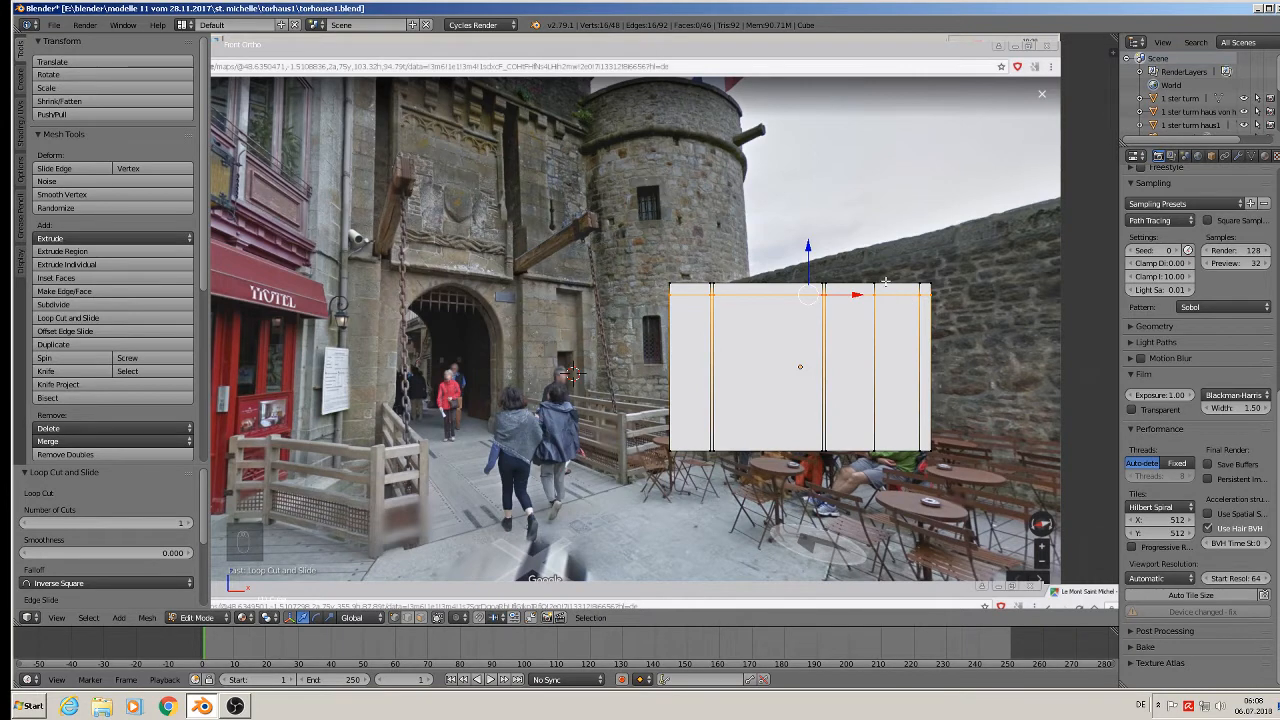
Add a centred vertical loop and a second loop slid near the right edge.
key(ctrl+r)
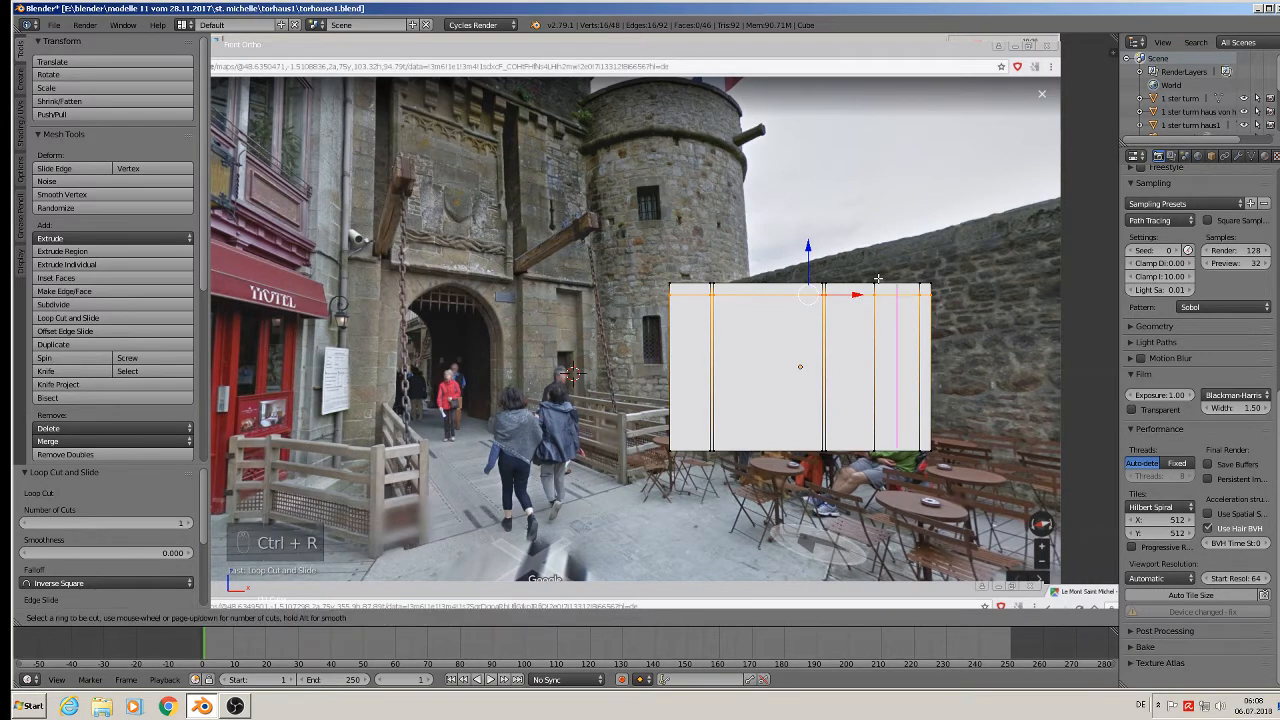
click(877, 279)
right_click(904, 279)
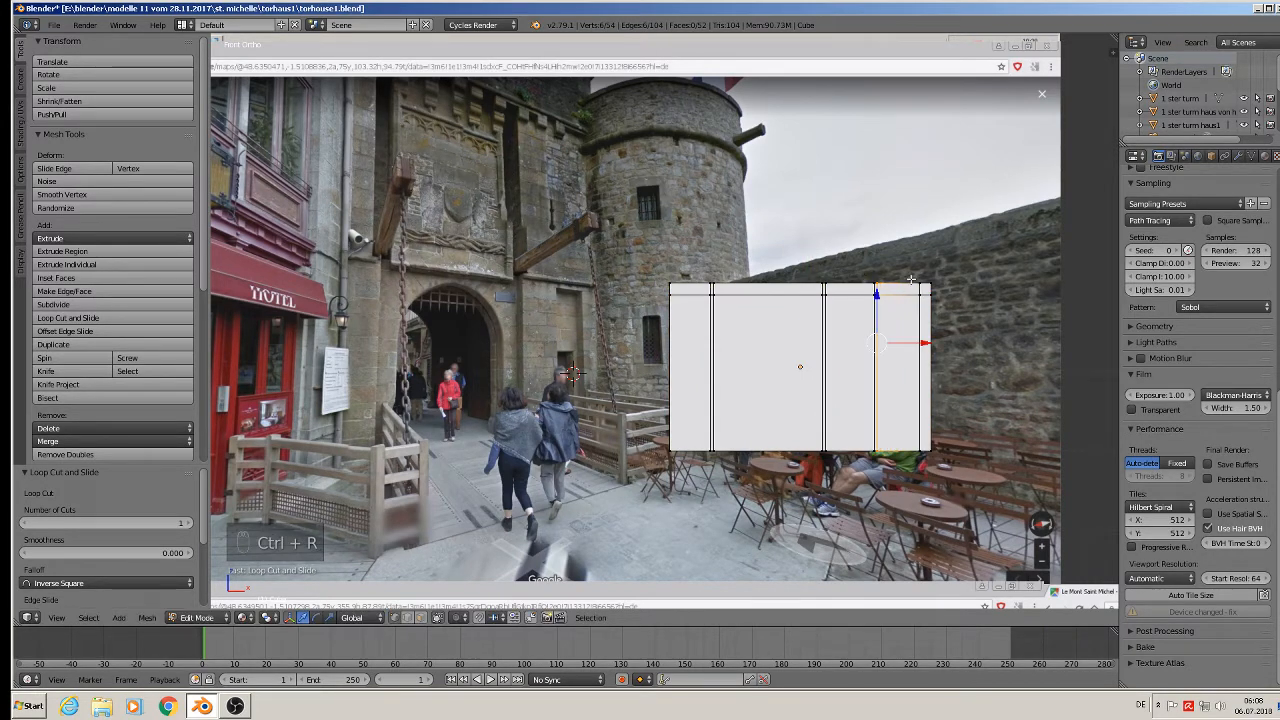
key(ctrl+r)
click(906, 280)
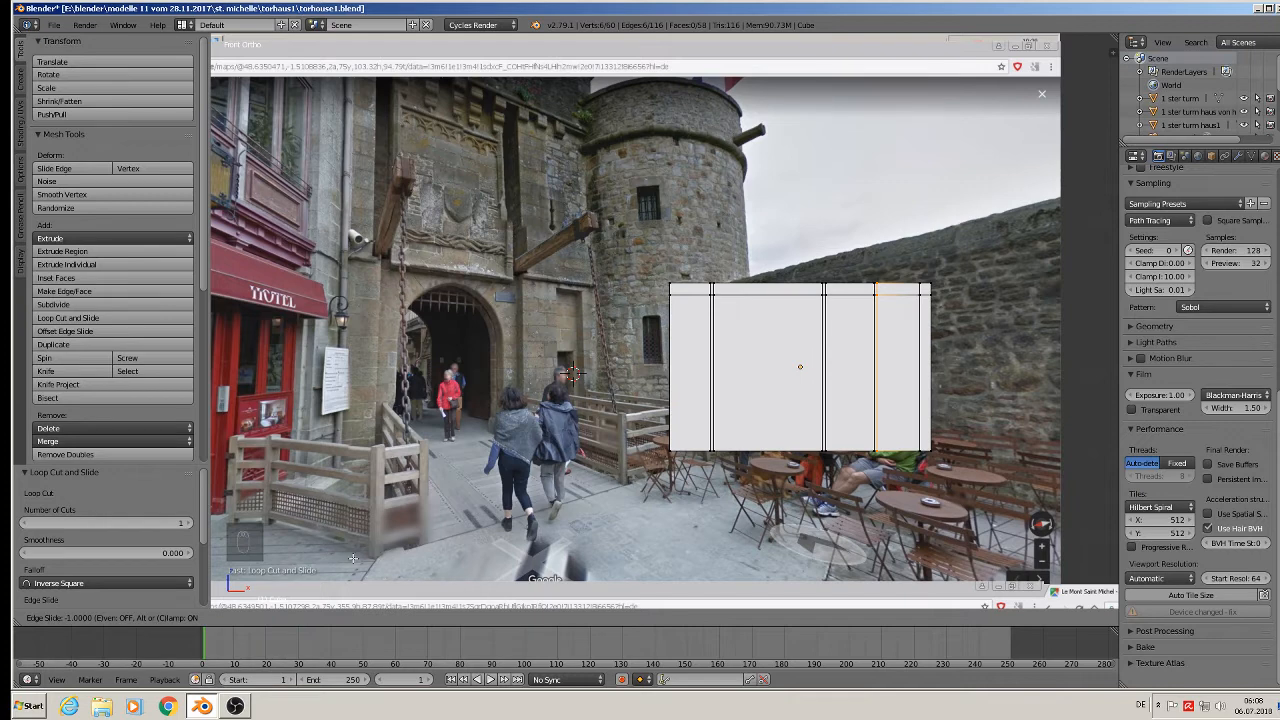
click(813, 347)
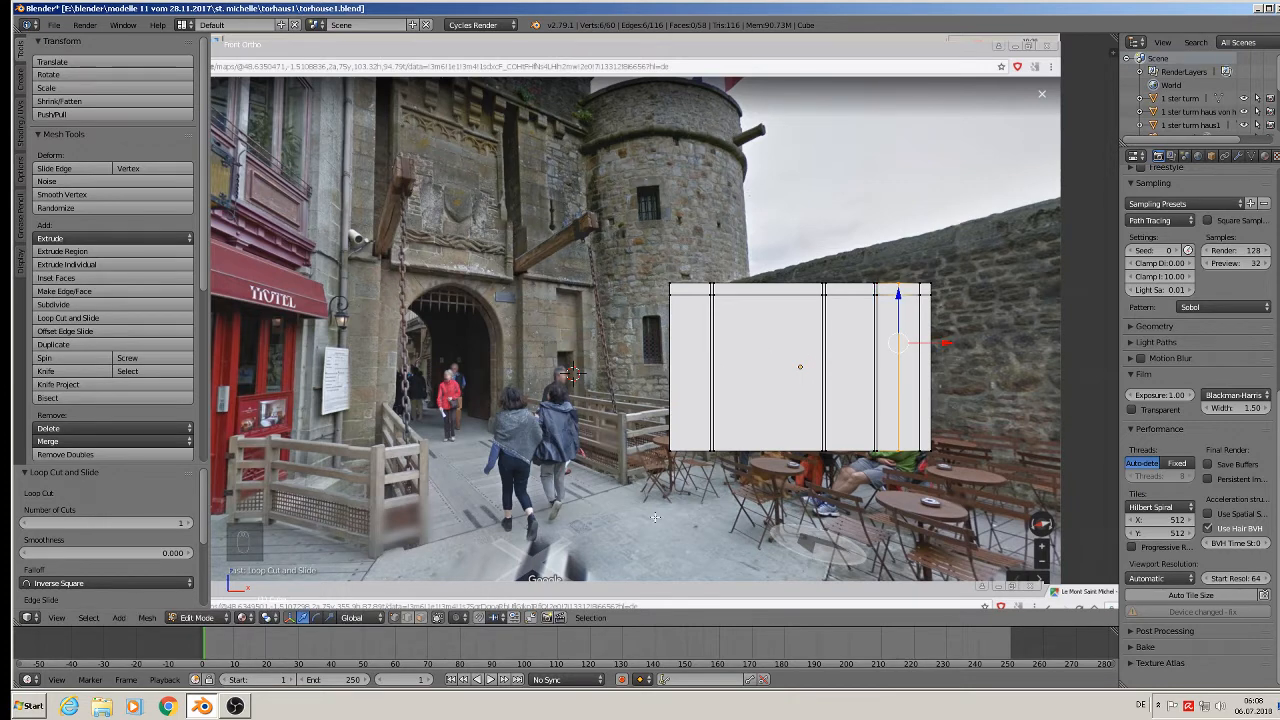
Switch to face select and select the central vertical strip of faces.
click(422, 619)
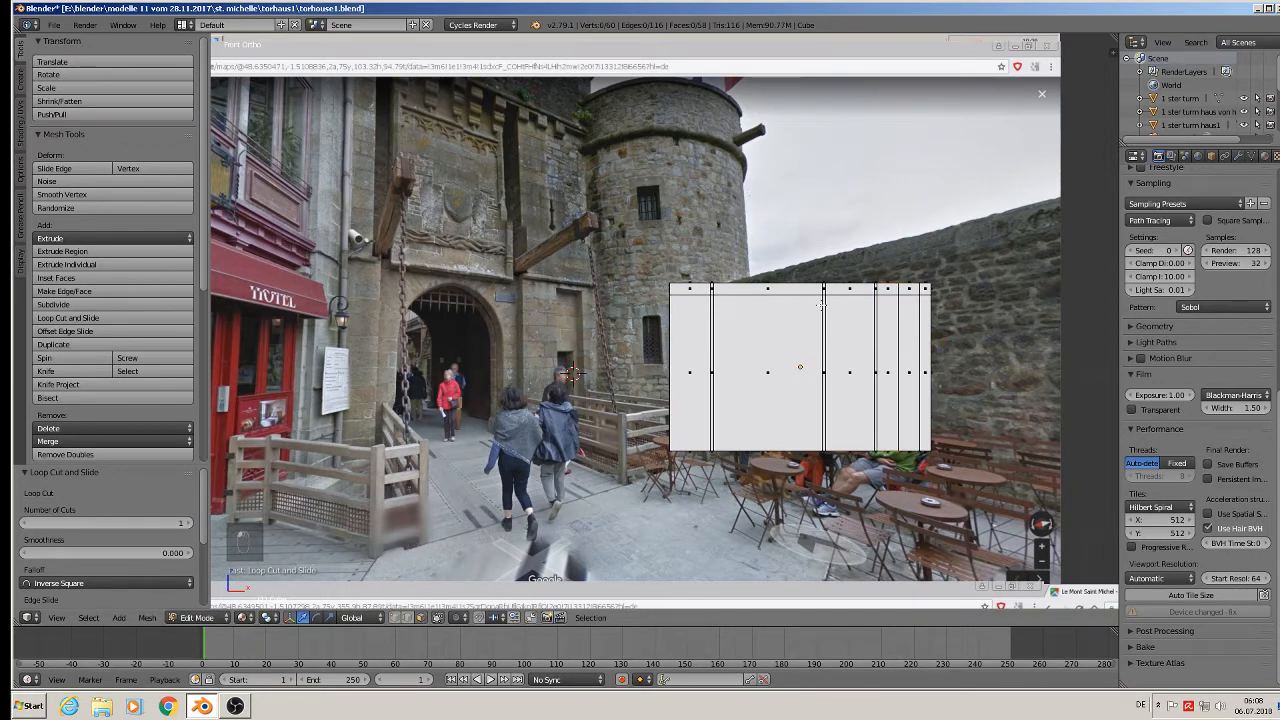
alt+click(764, 292)
middle_drag(768, 300, 790, 330)
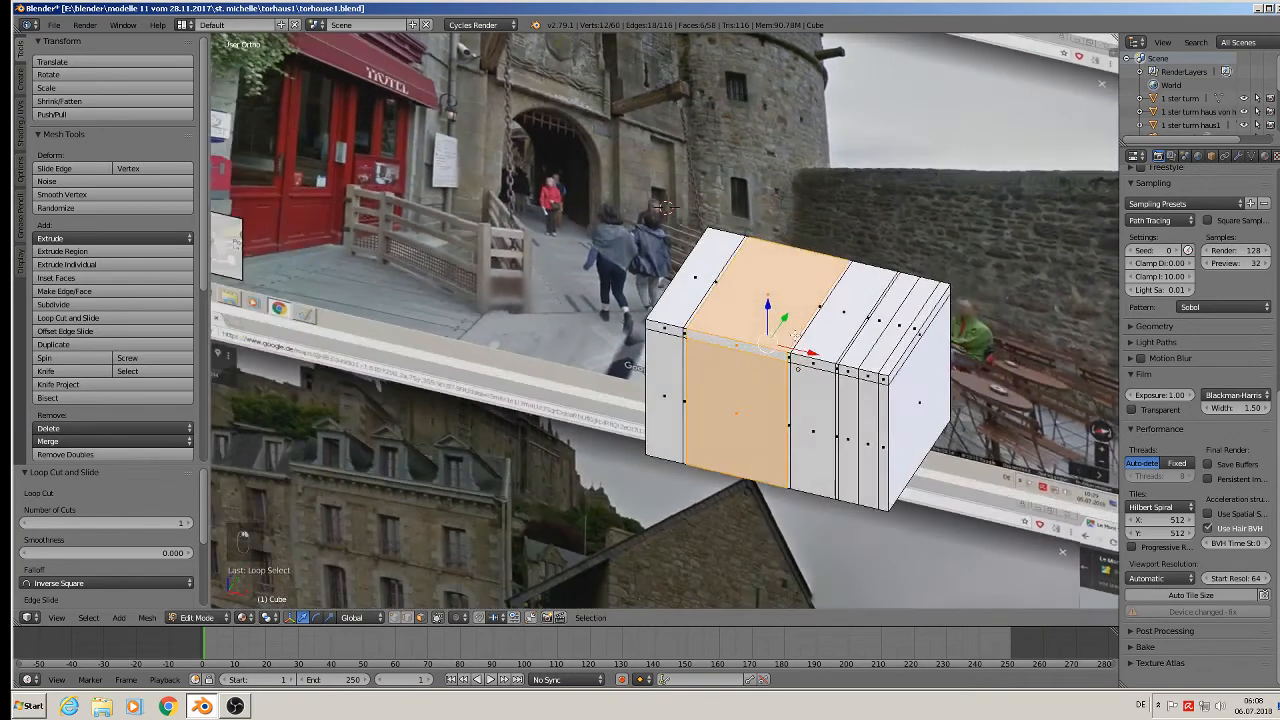
Offset the central strip in depth, then select the two narrow right-hand faces.
drag(789, 317, 791, 305)
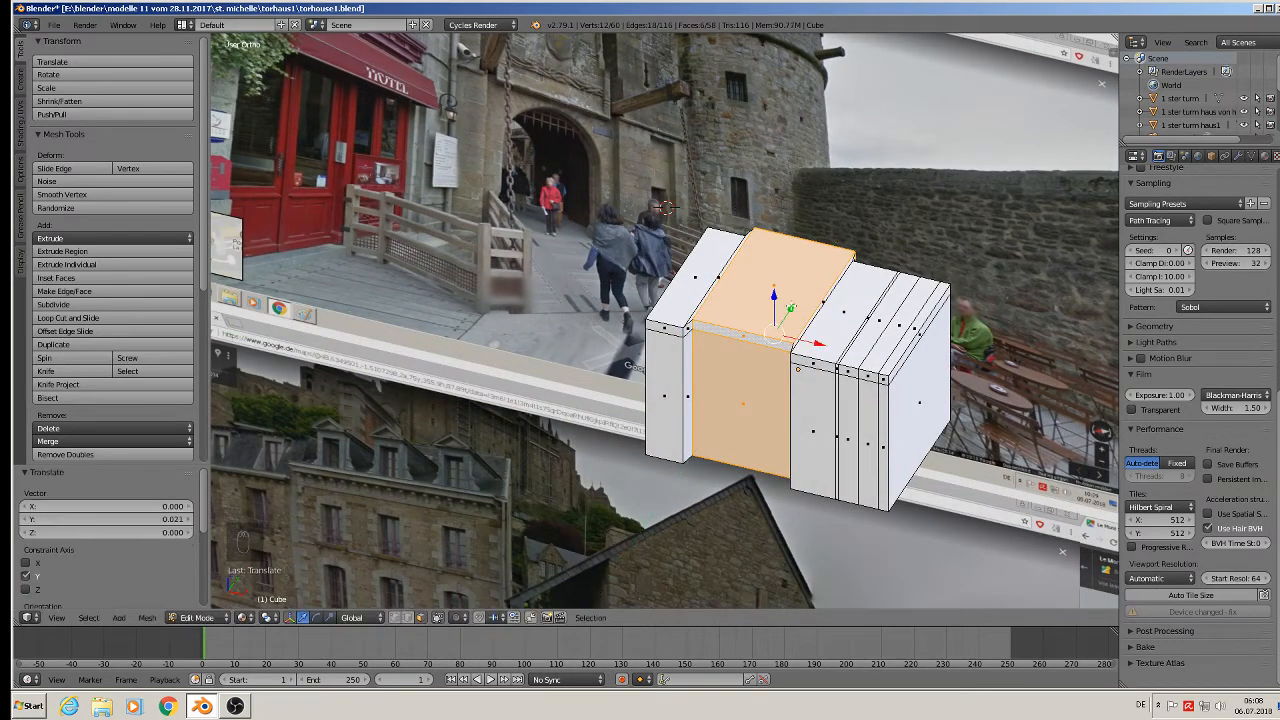
alt+shift+right_click(848, 370)
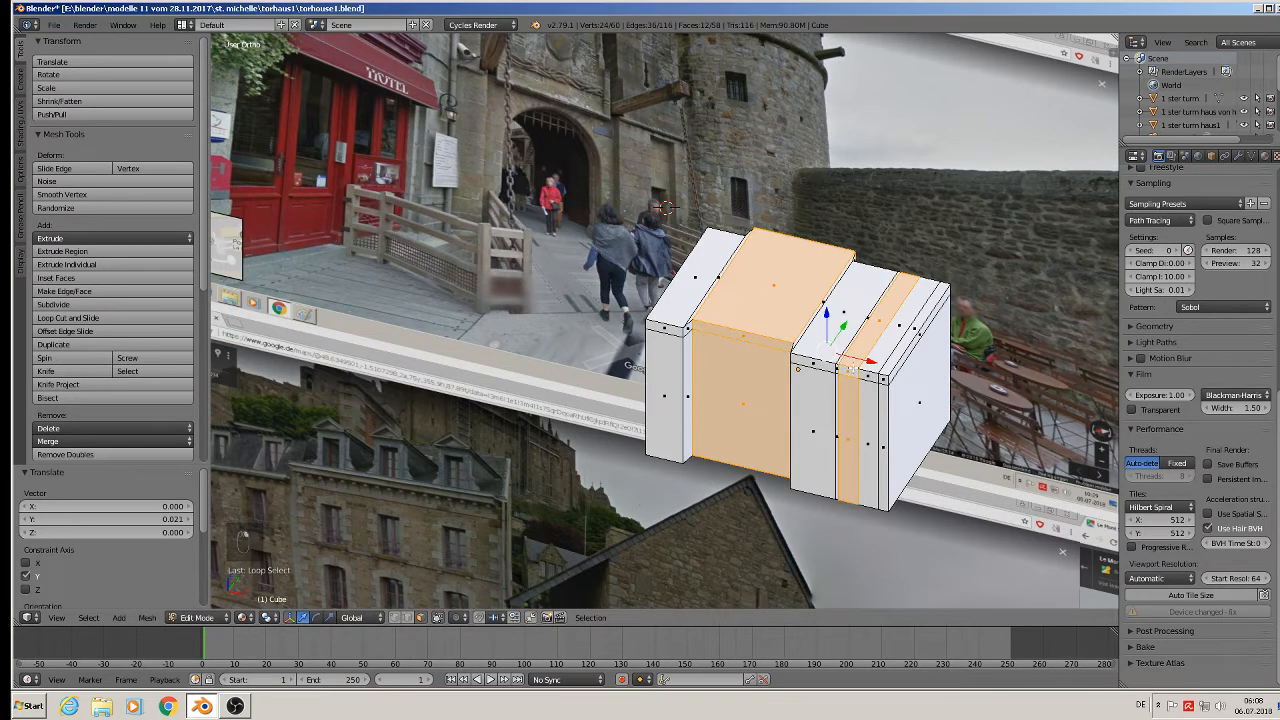
alt+shift+right_click(867, 373)
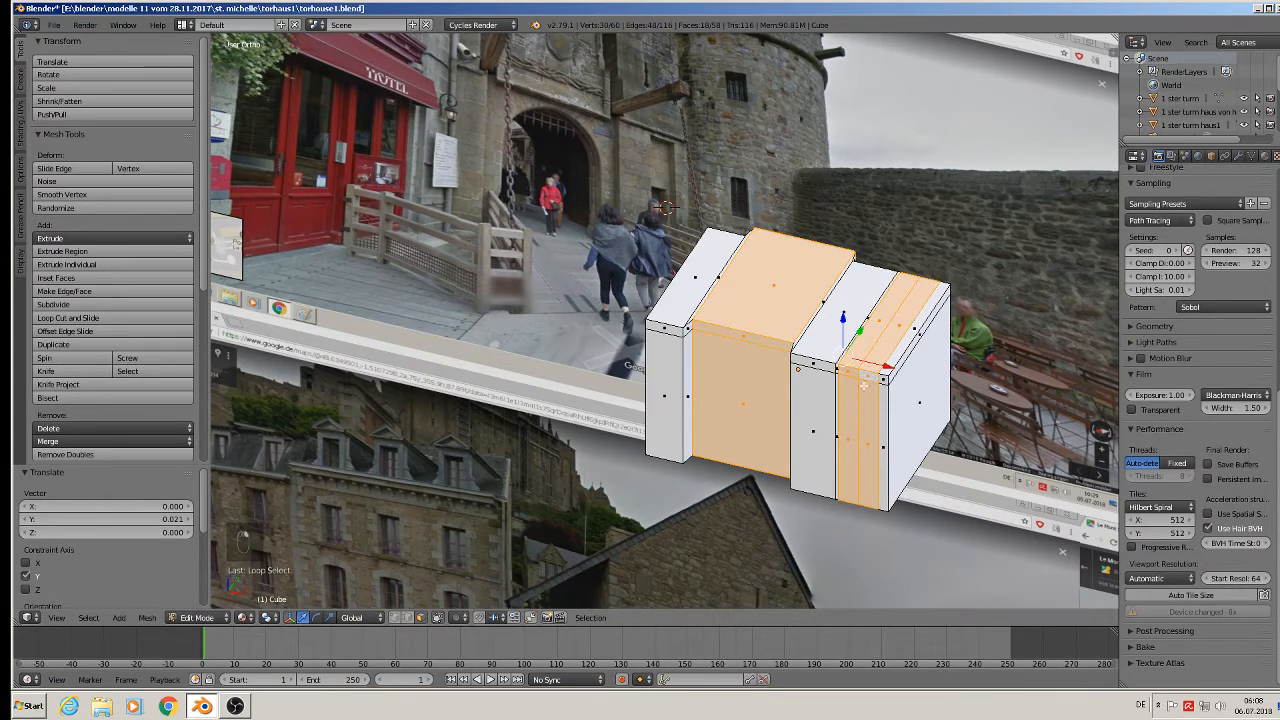
right_click(856, 419)
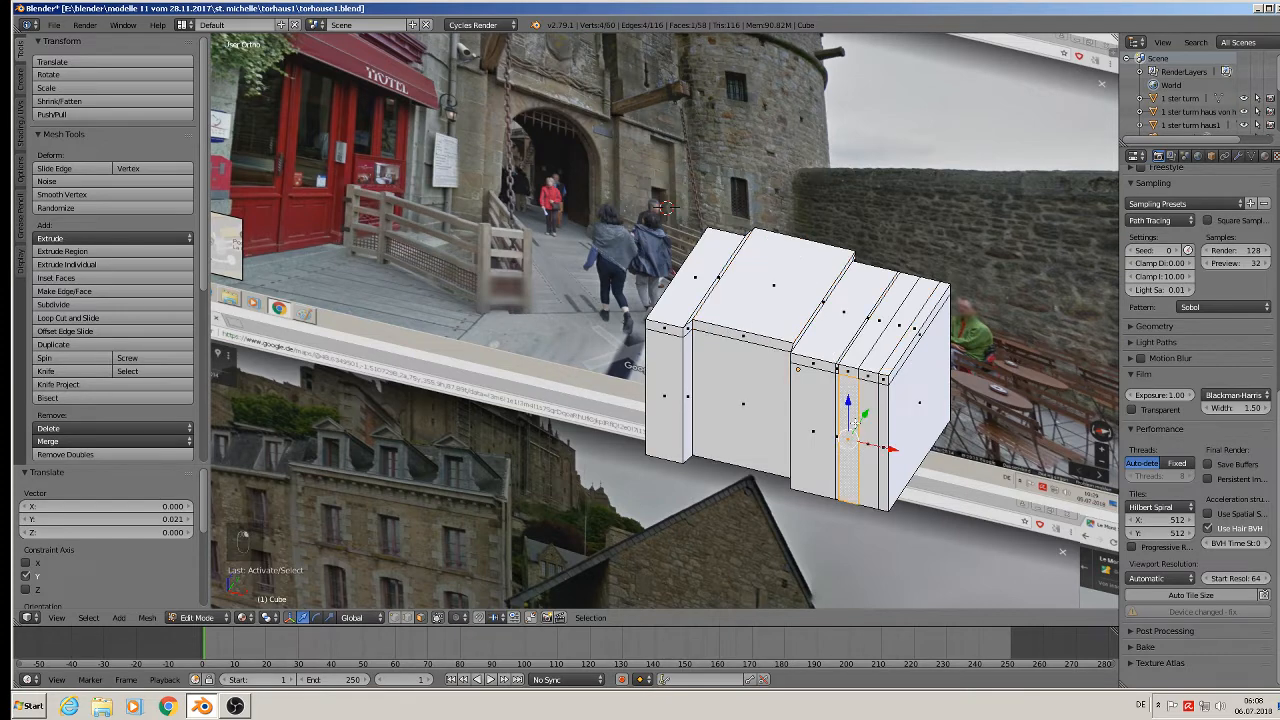
alt+right_click(870, 430)
right_click(868, 430)
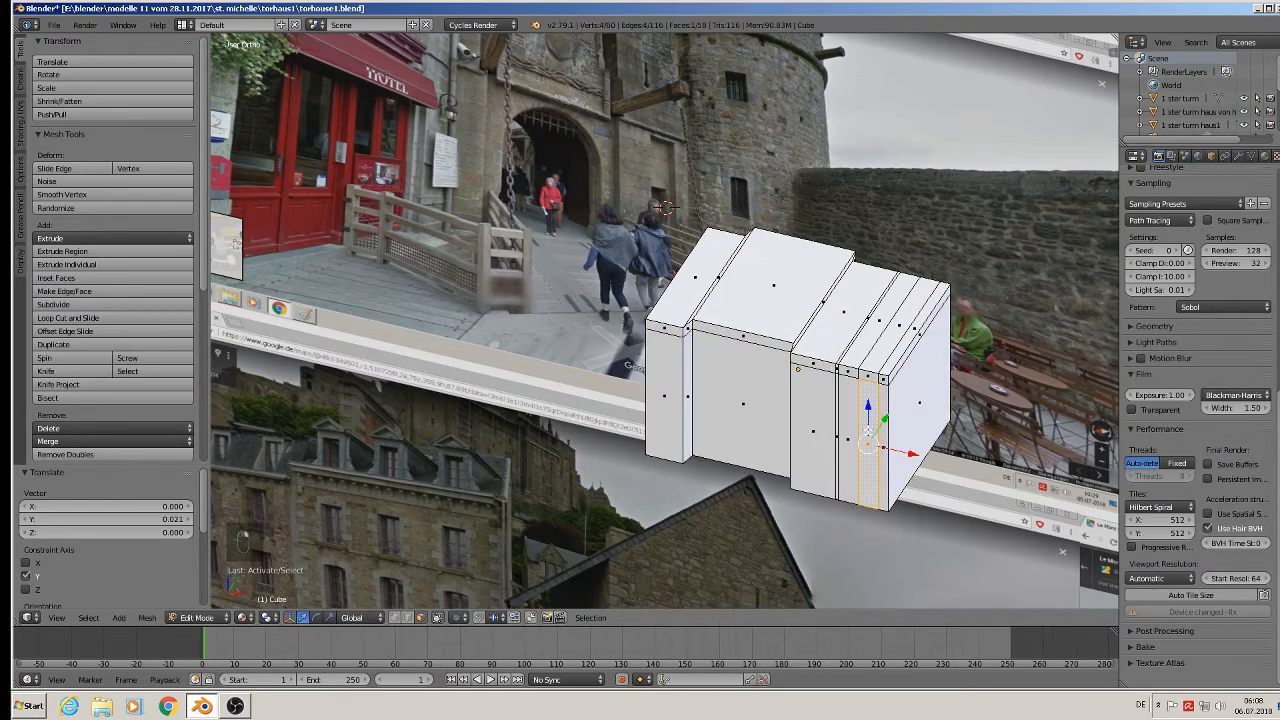
shift+right_click(846, 428)
Push the two narrow faces back 0.023 along Y.
key(g)
key(y)
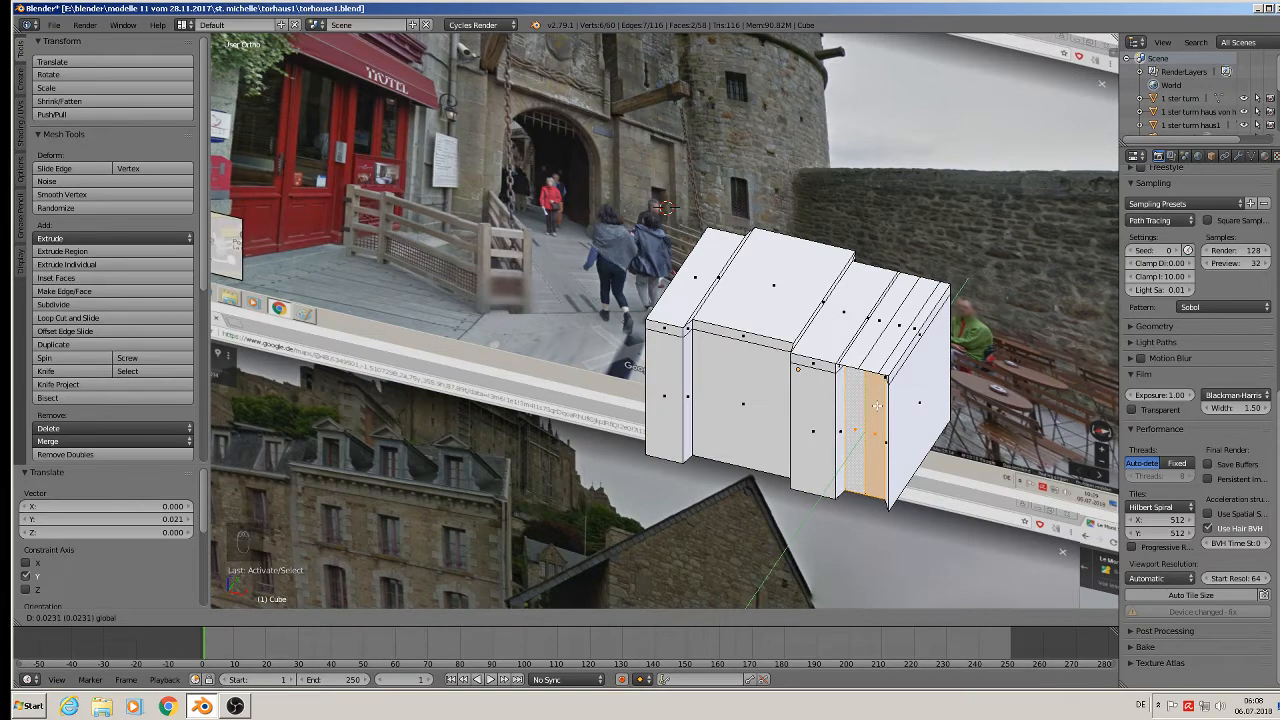
click(876, 407)
middle_drag(814, 396, 848, 340)
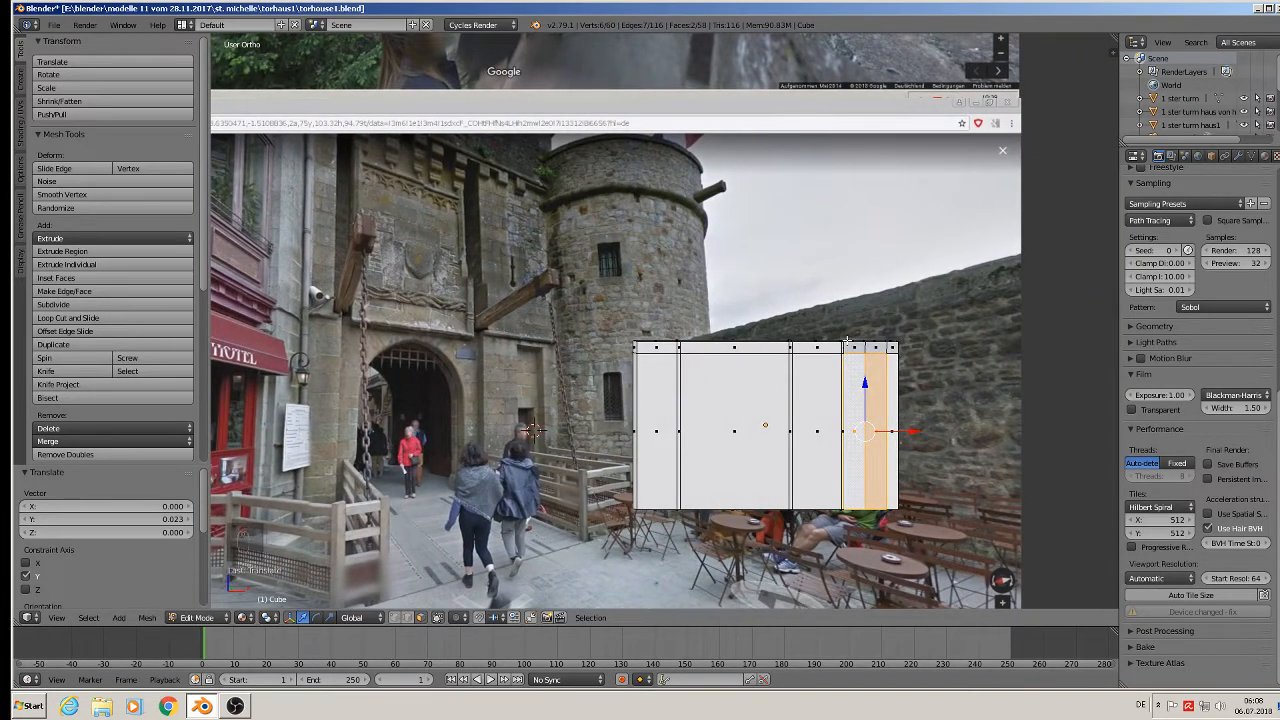
Undo the last edit in front view, then re-enter Edit Mode looking at the block's top.
key(KP_1)
scroll(898, 400, up, 2)
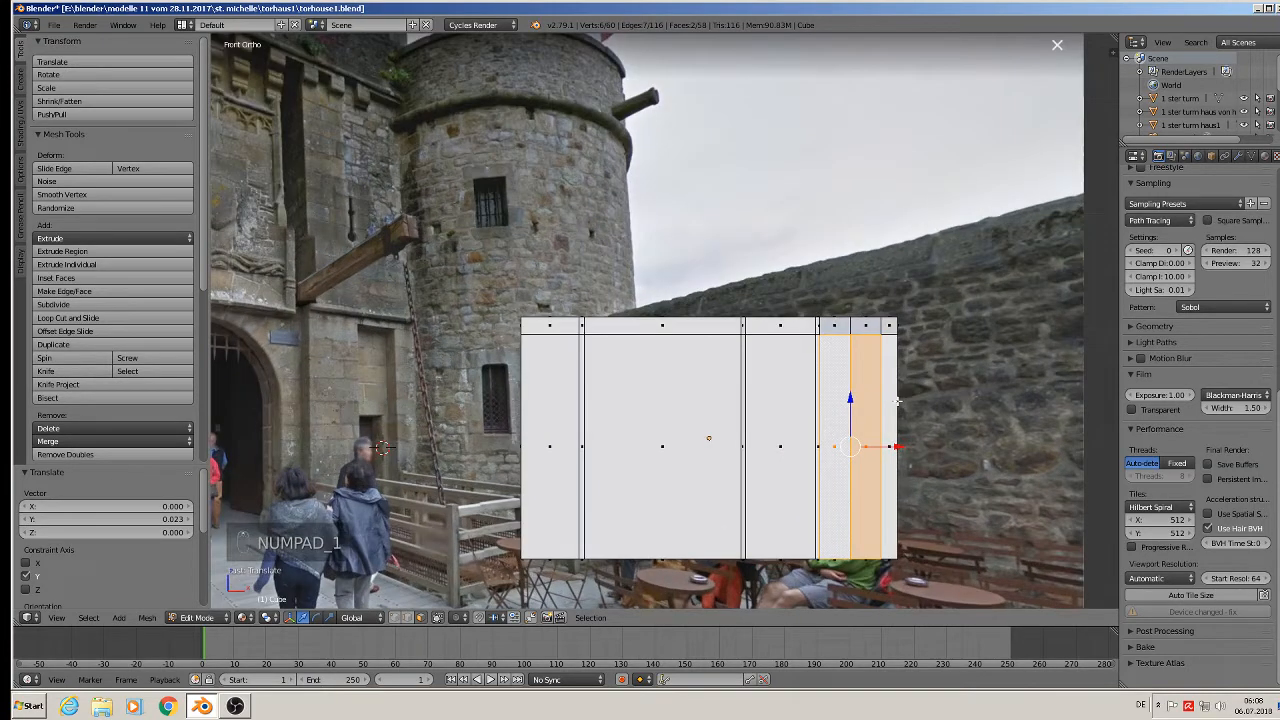
scroll(883, 397, up, 2)
key(ctrl+z)
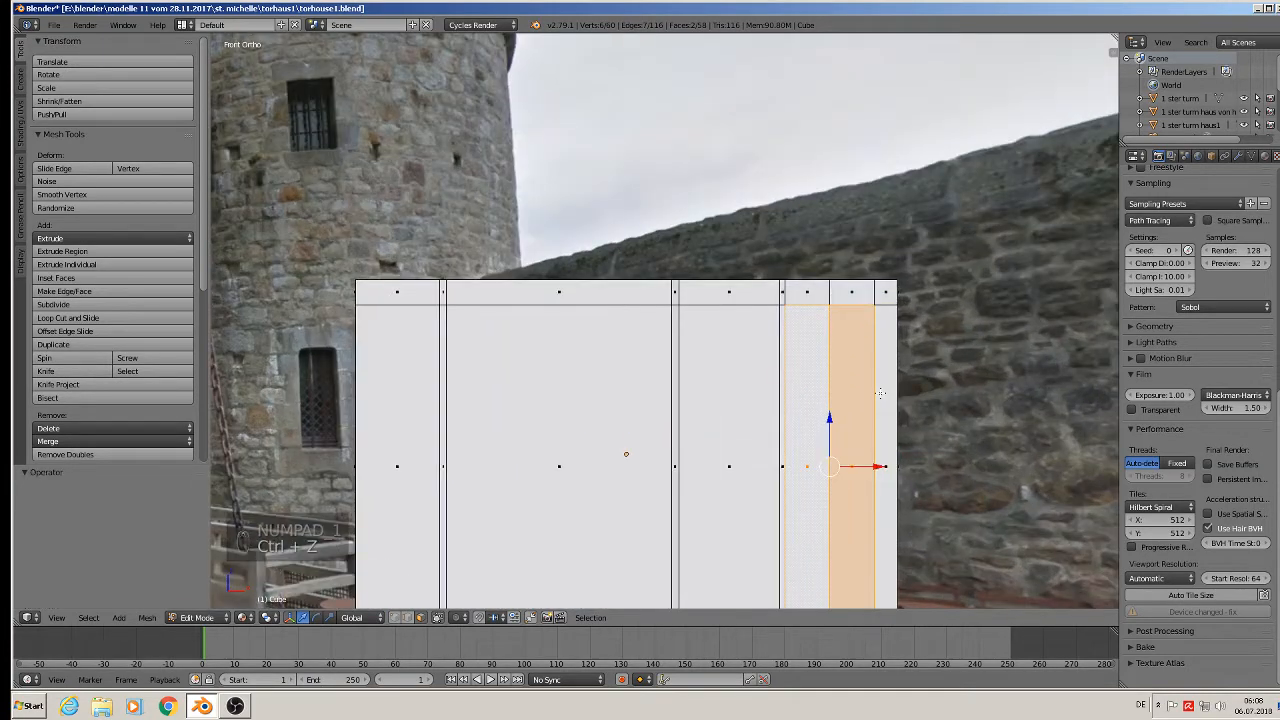
key(Tab)
middle_drag(866, 356, 866, 449)
key(Tab)
scroll(848, 443, up, 6)
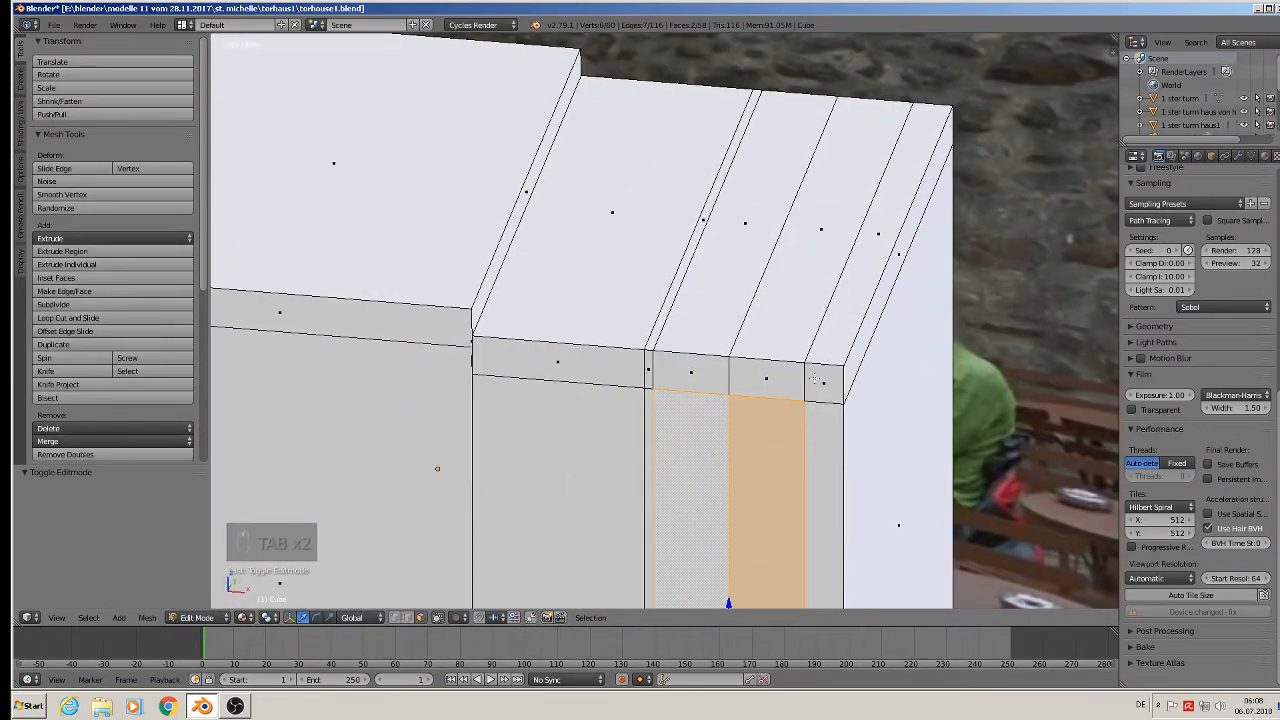
Add a loop cut across the narrow right strips and shift it slightly left.
key(ctrl+r)
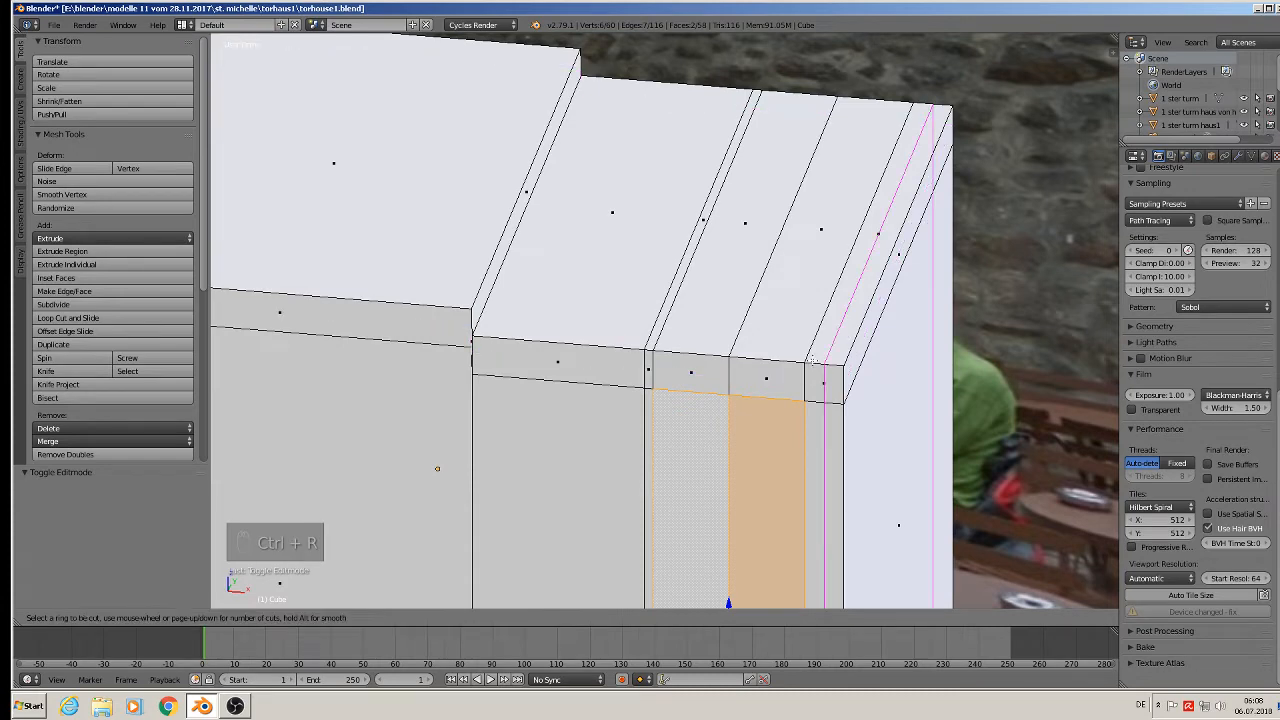
click(809, 360)
right_click(808, 358)
drag(930, 430, 913, 429)
scroll(791, 355, down, 1)
shift+middle_drag(791, 355, 802, 249)
scroll(801, 246, down, 3)
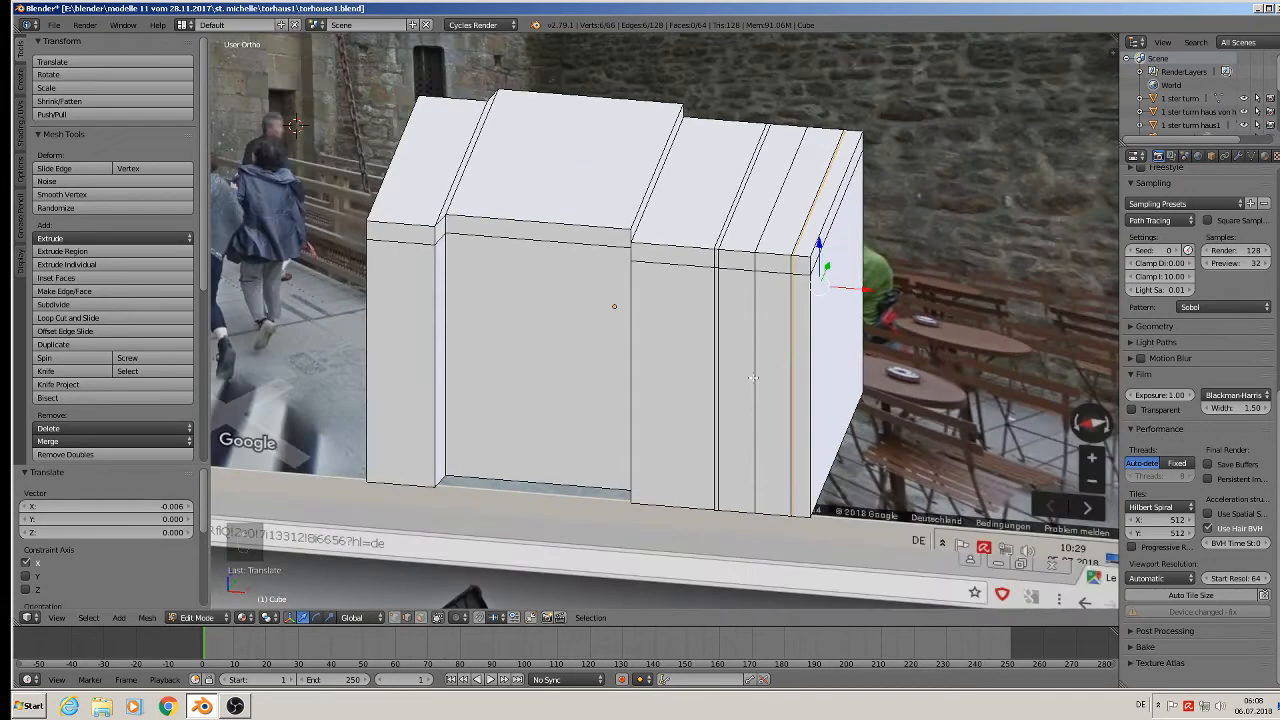
Extrude the two narrow right strips in place and offset them 0.017 along Y.
click(421, 617)
right_click(735, 405)
shift+right_click(773, 400)
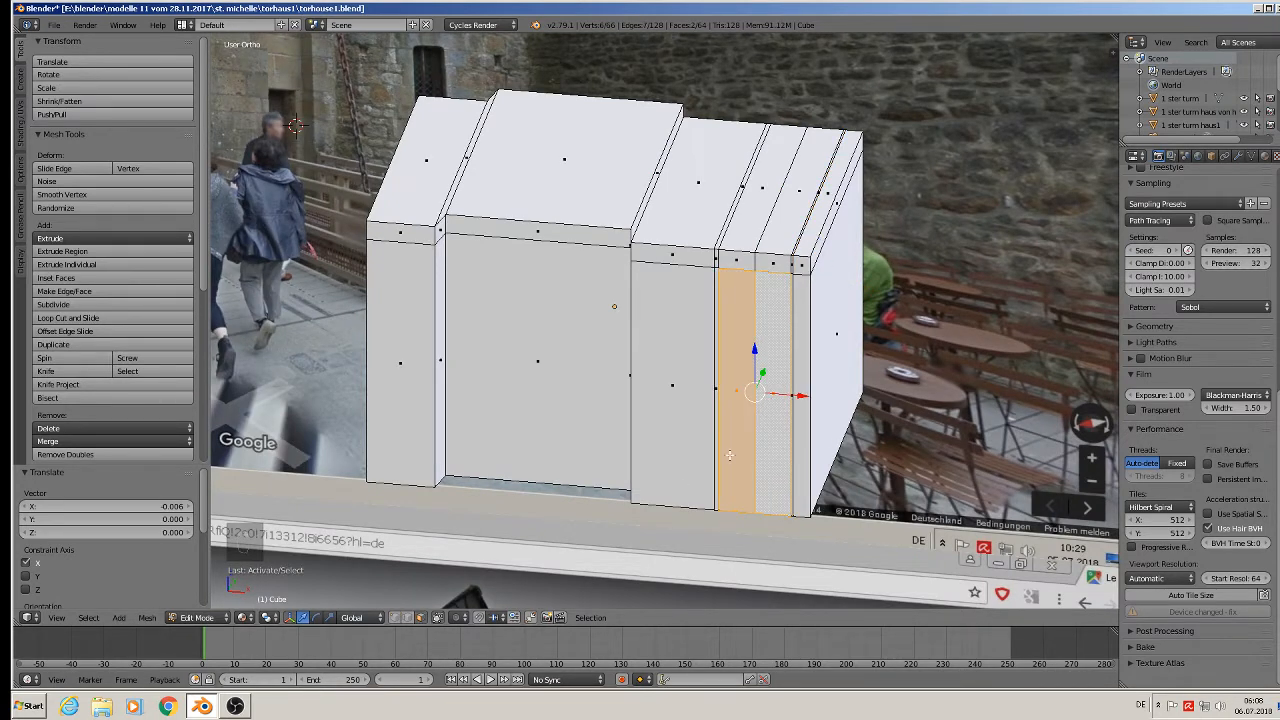
key(e)
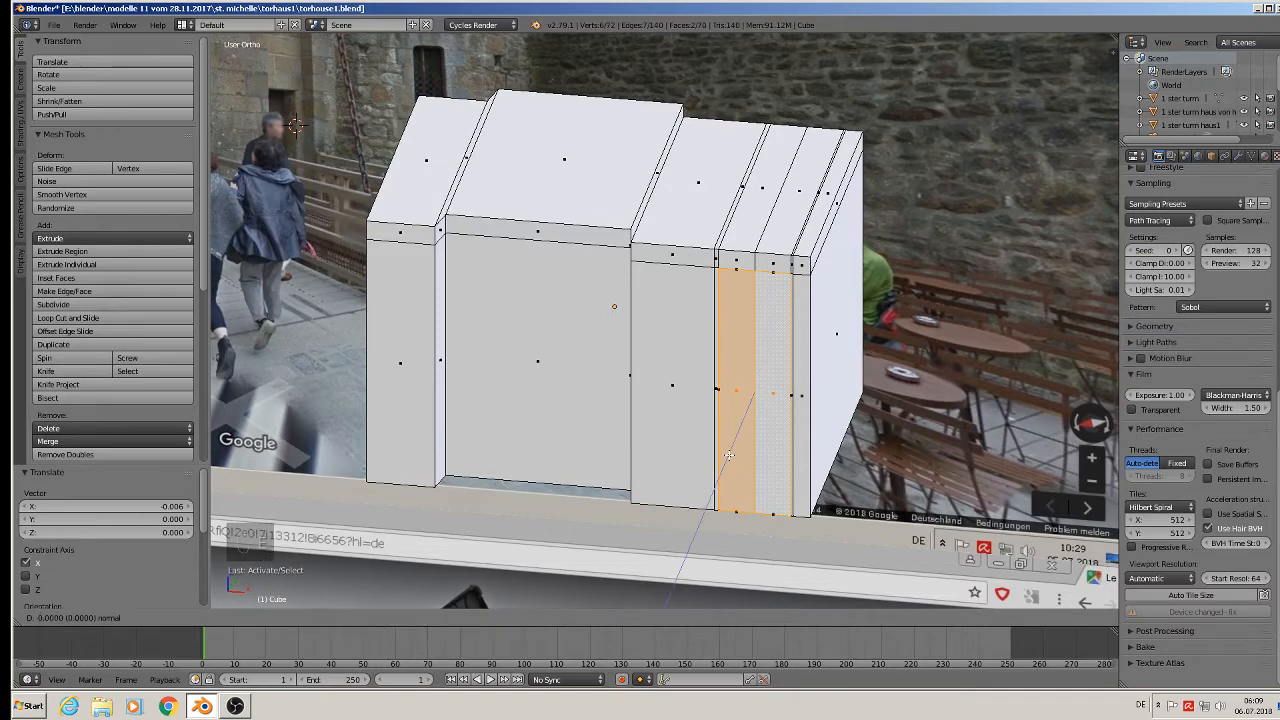
click(729, 456)
middle_drag(820, 367, 764, 375)
key(g)
key(y)
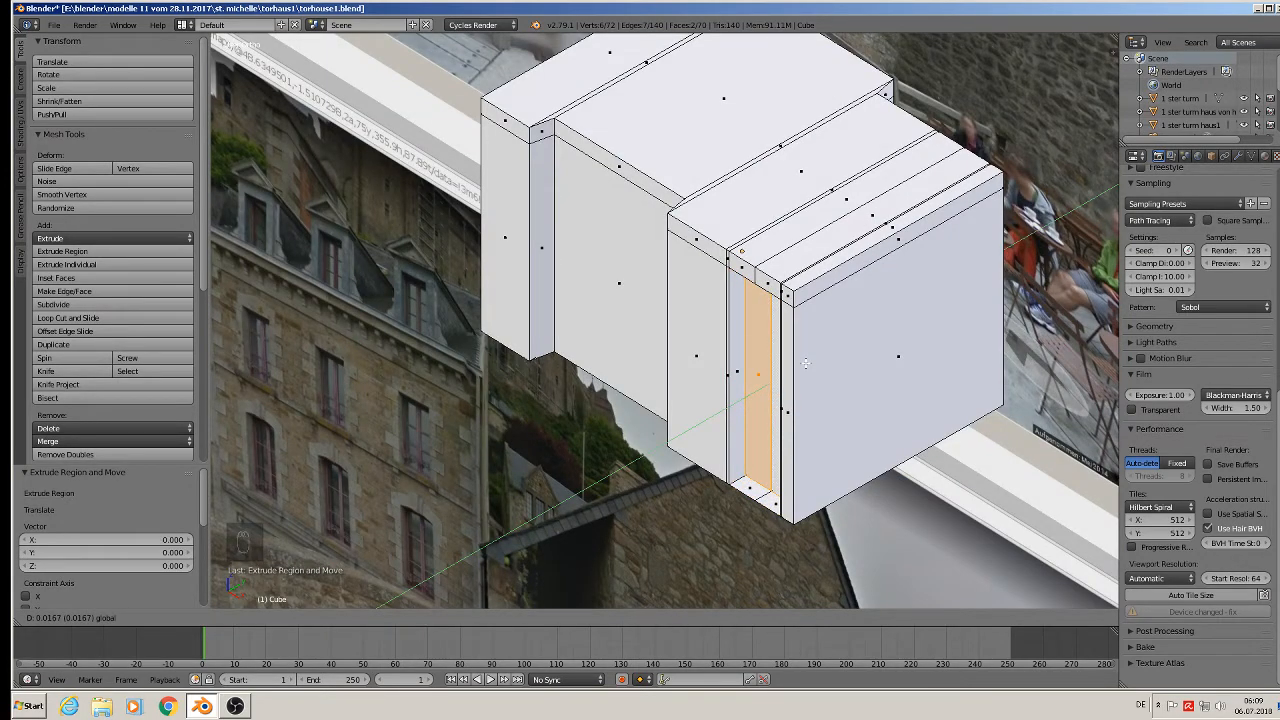
click(805, 363)
middle_drag(805, 363, 867, 333)
Delete the stray vertex at the bottom of the block.
middle_drag(777, 543, 770, 537)
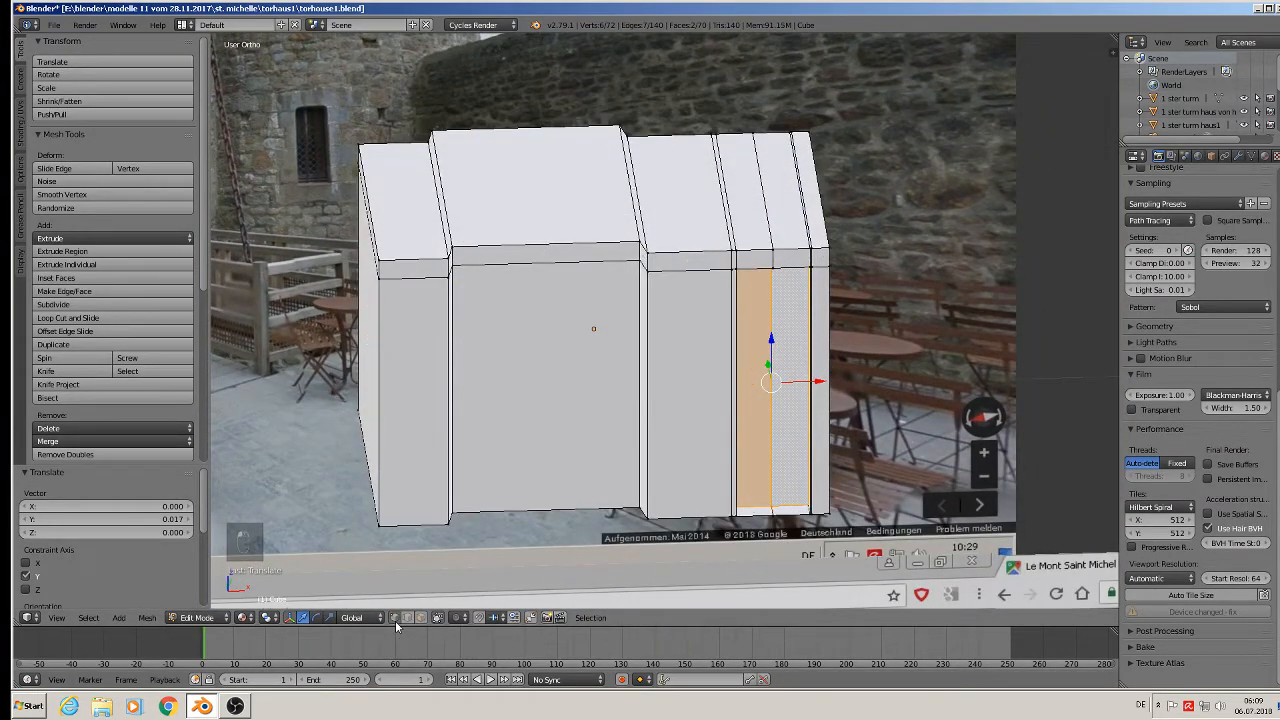
right_click(773, 512)
key(x)
click(780, 519)
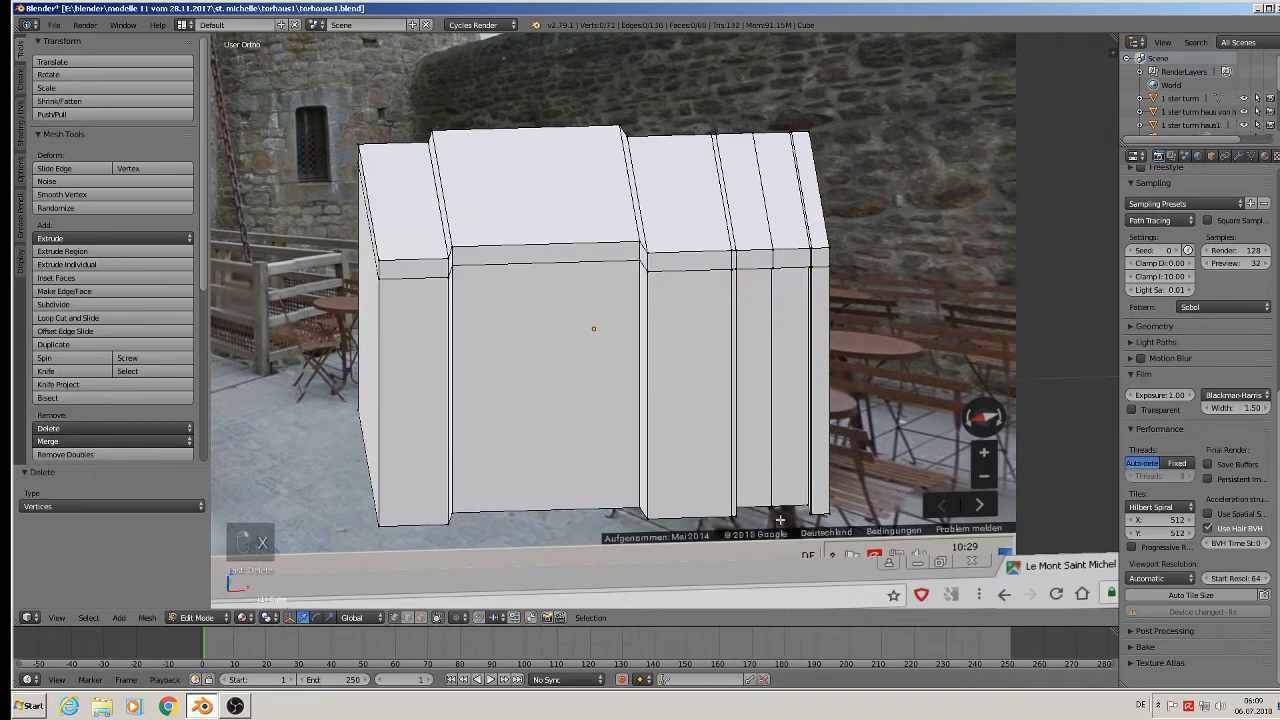
scroll(638, 464, down, 2)
shift+middle_drag(618, 461, 723, 369)
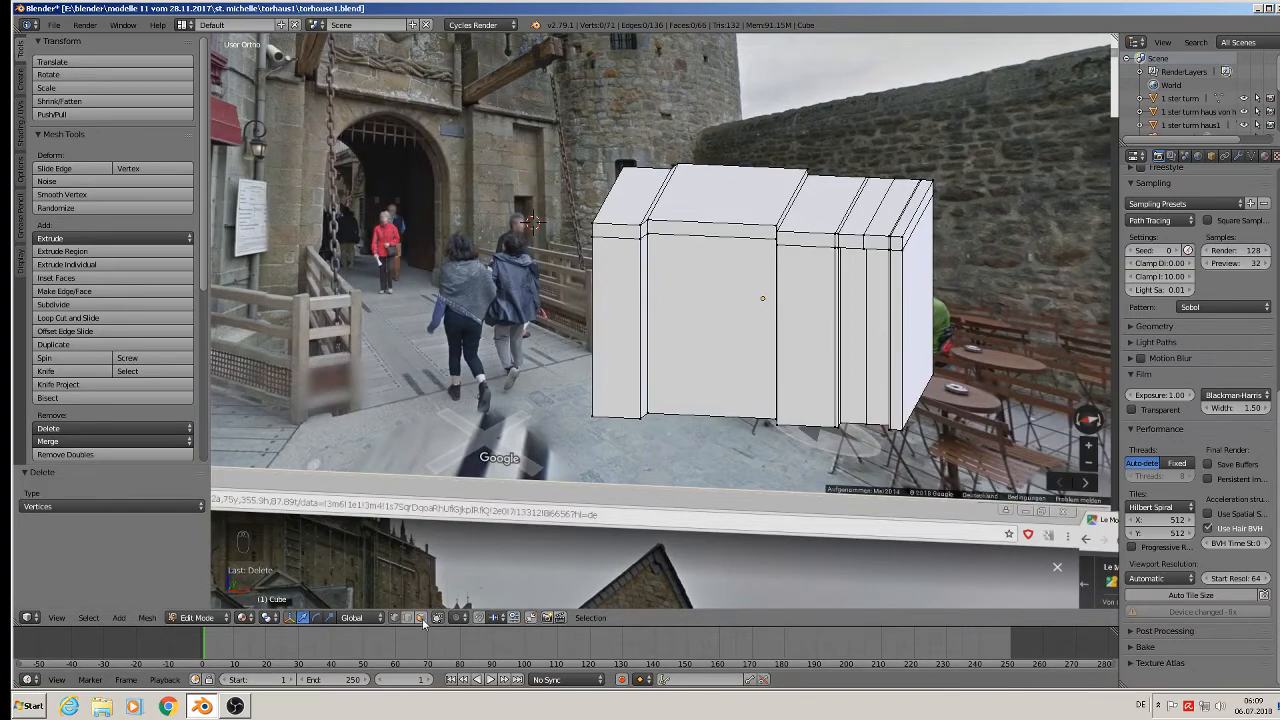
Widen the central wall face by 1.063 along X and leave Edit Mode.
right_click(764, 303)
key(s)
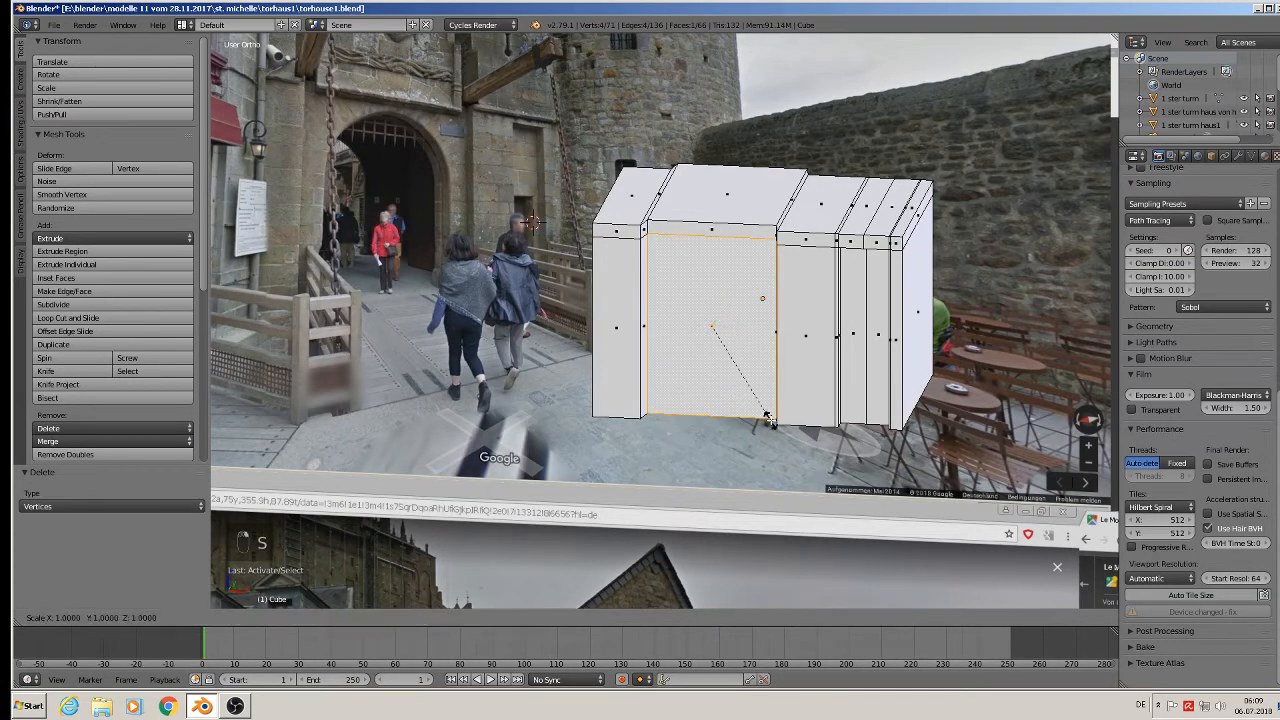
key(x)
click(785, 418)
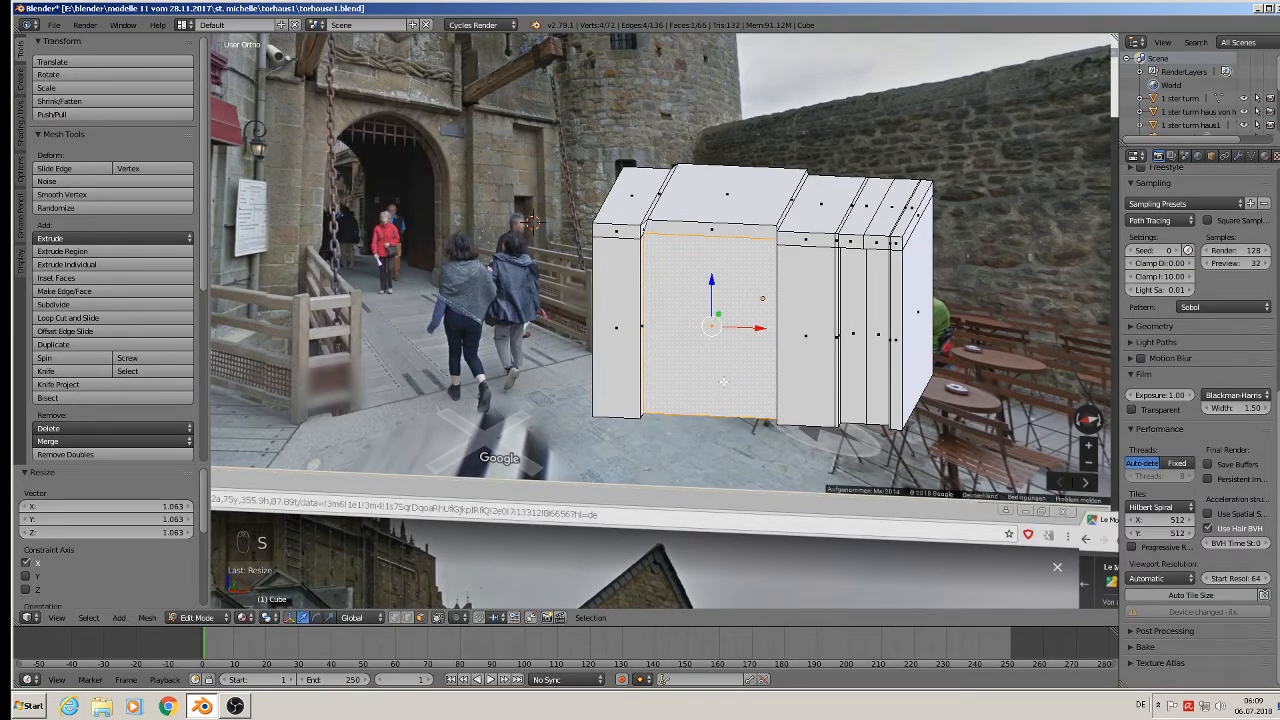
key(KP_1)
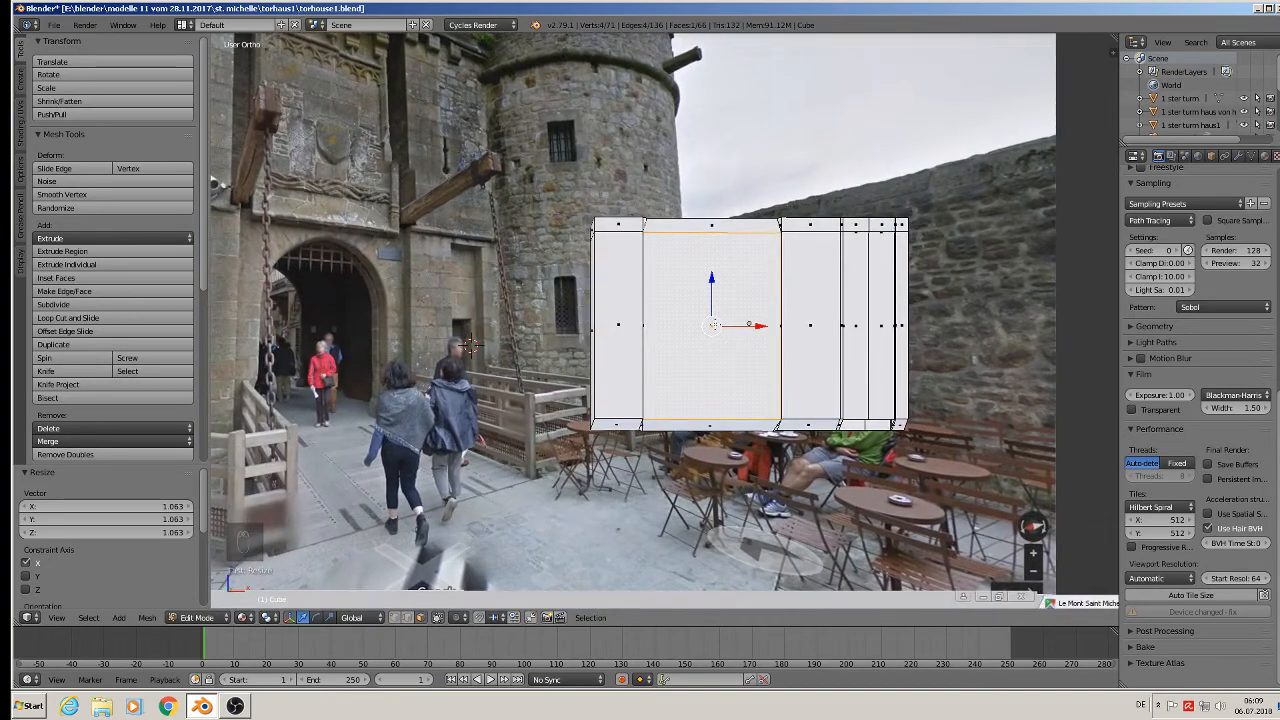
key(Tab)
middle_drag(720, 323, 743, 376)
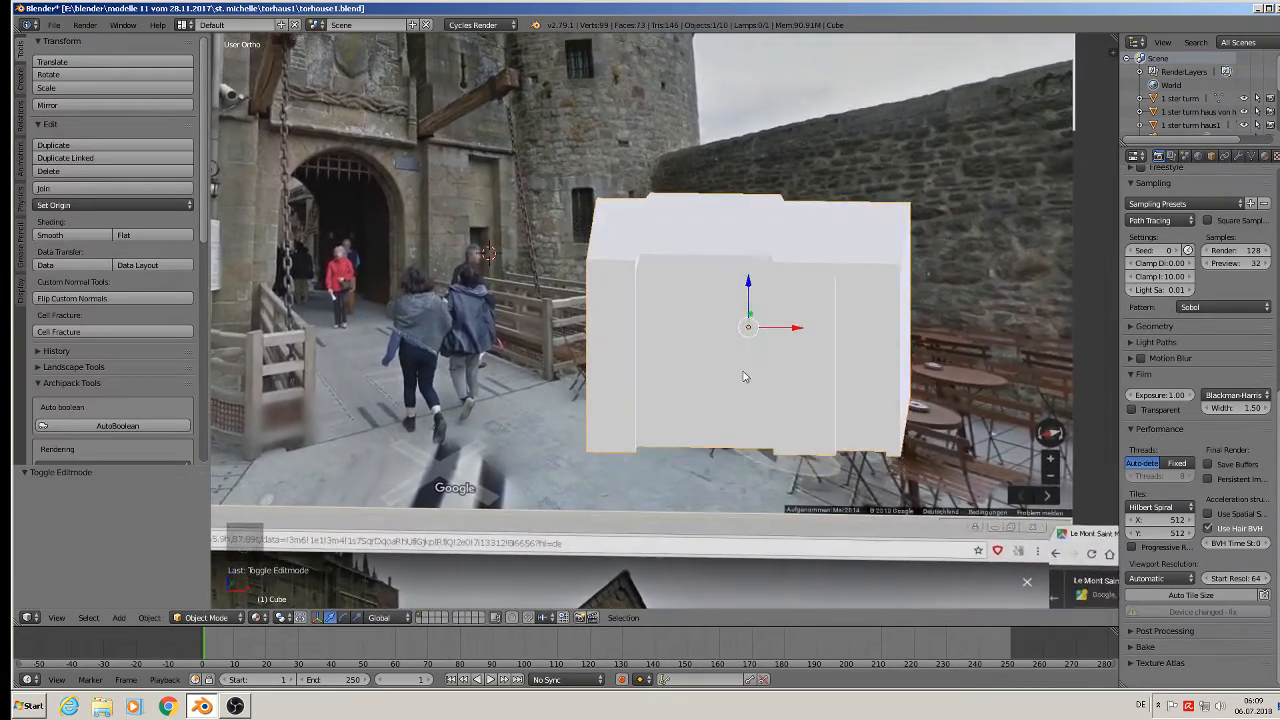
Slide the cube right along X and place the 3D cursor at the arch's left base.
key(KP_1)
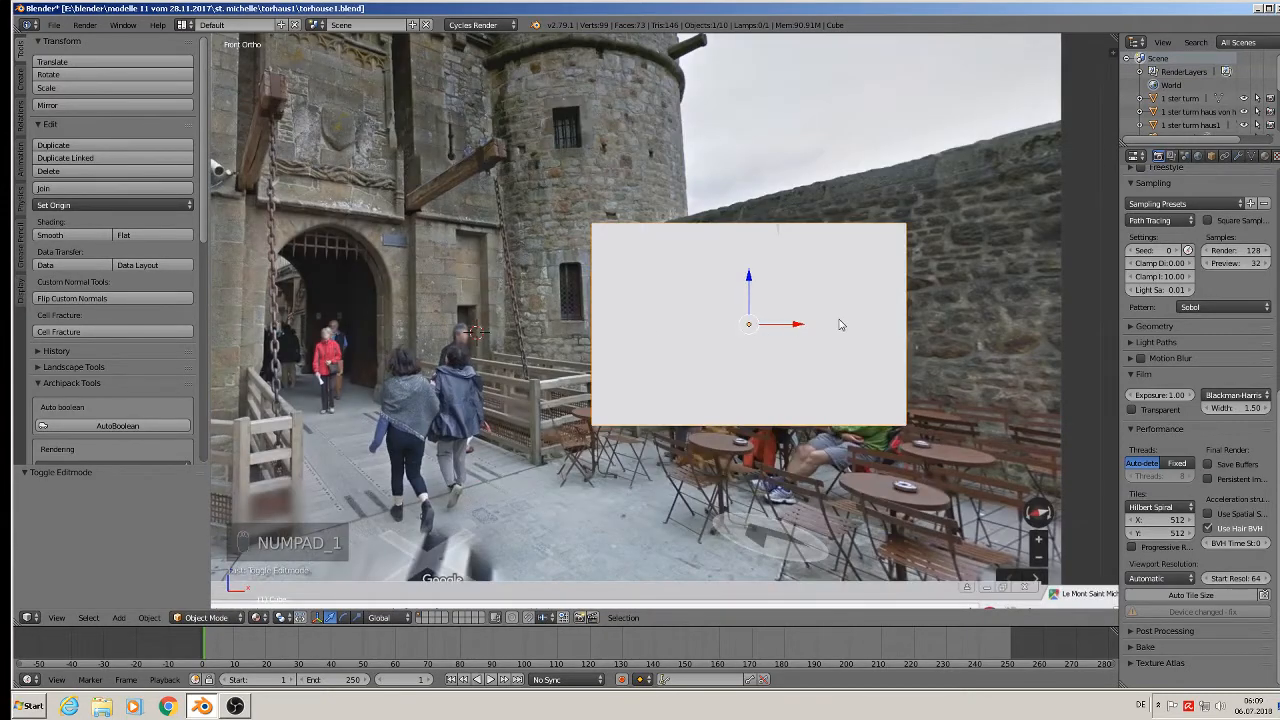
drag(801, 325, 897, 328)
shift+middle_drag(341, 332, 462, 322)
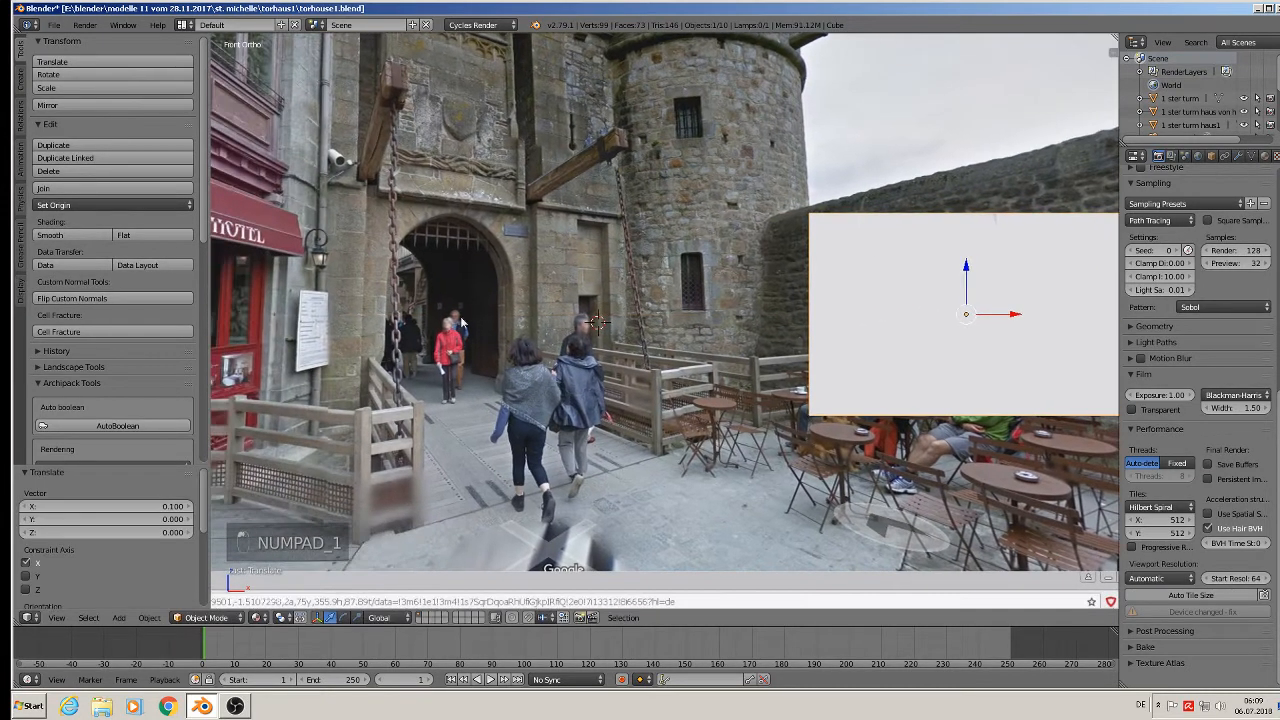
key(a)
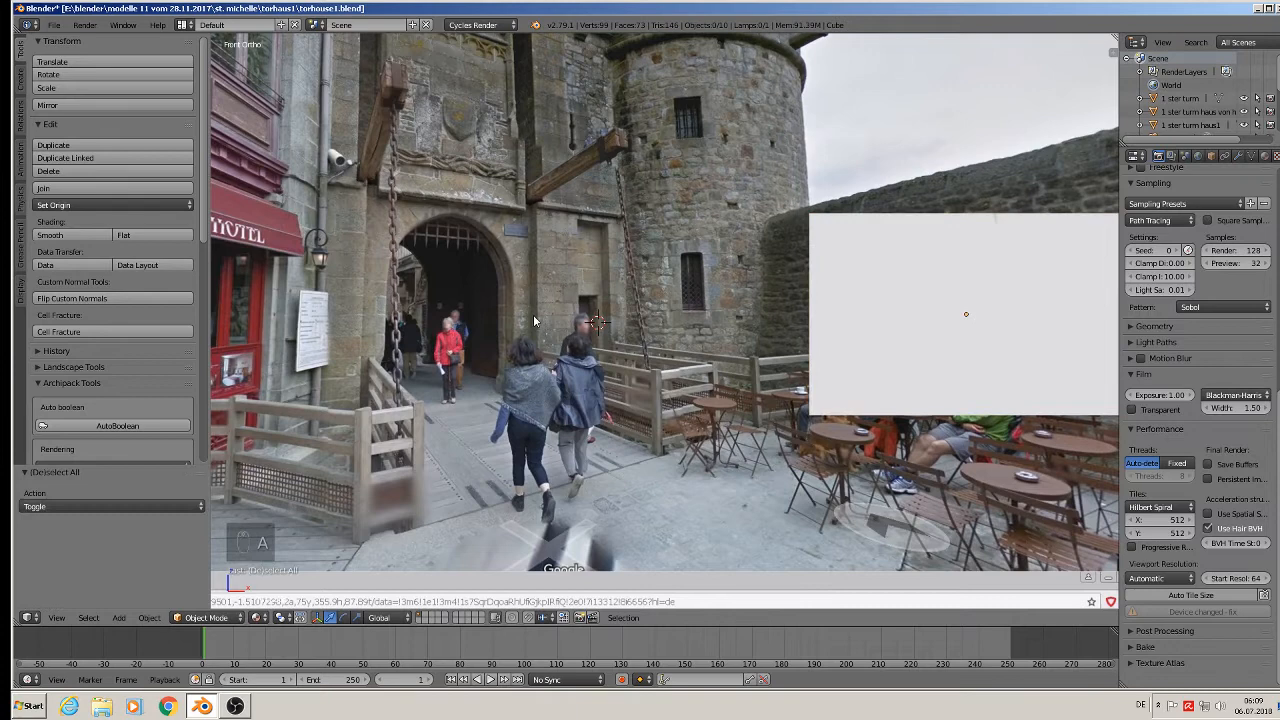
click(393, 263)
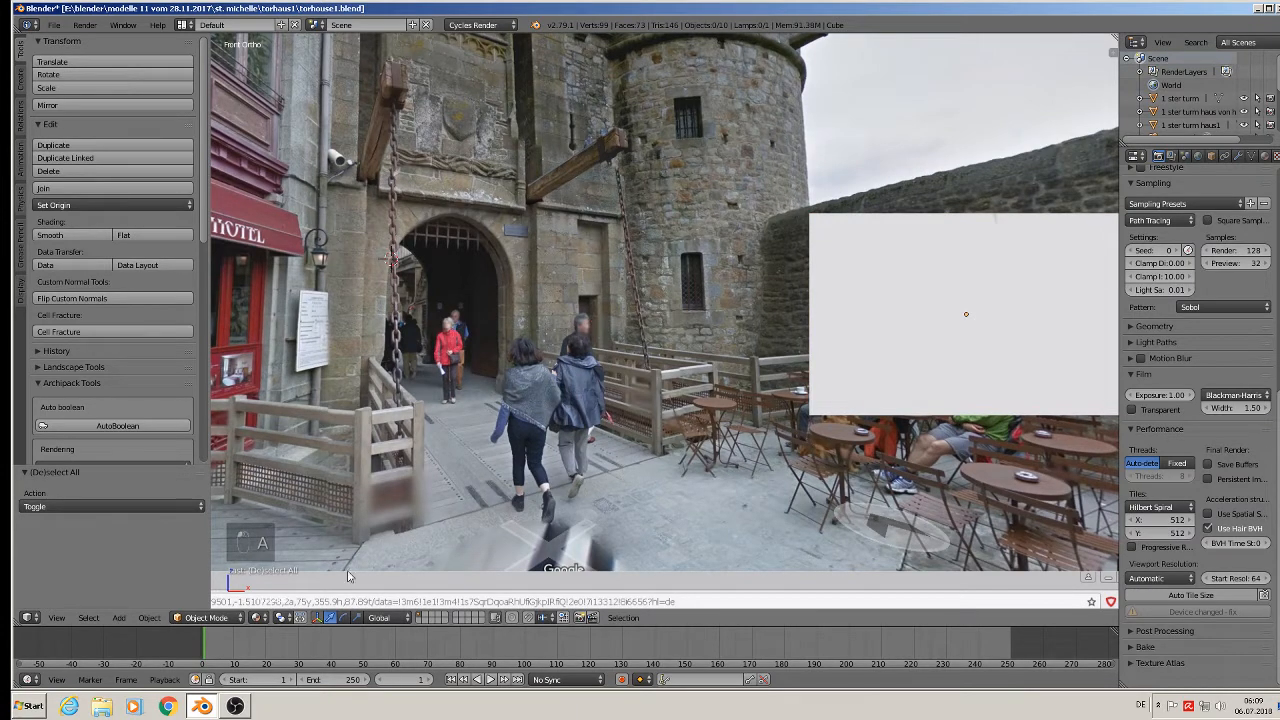
Add a Bezier curve at the cursor and rotate it 90° around X.
click(119, 617)
mouse_move(178, 592)
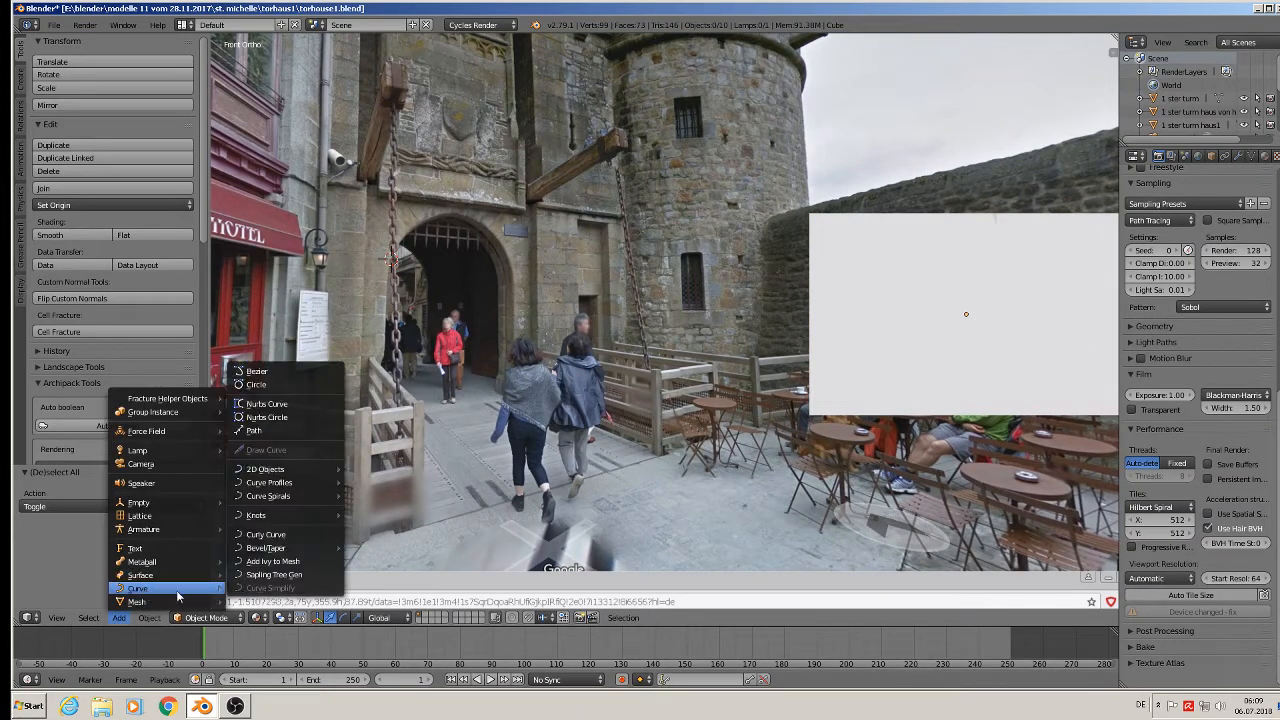
click(300, 371)
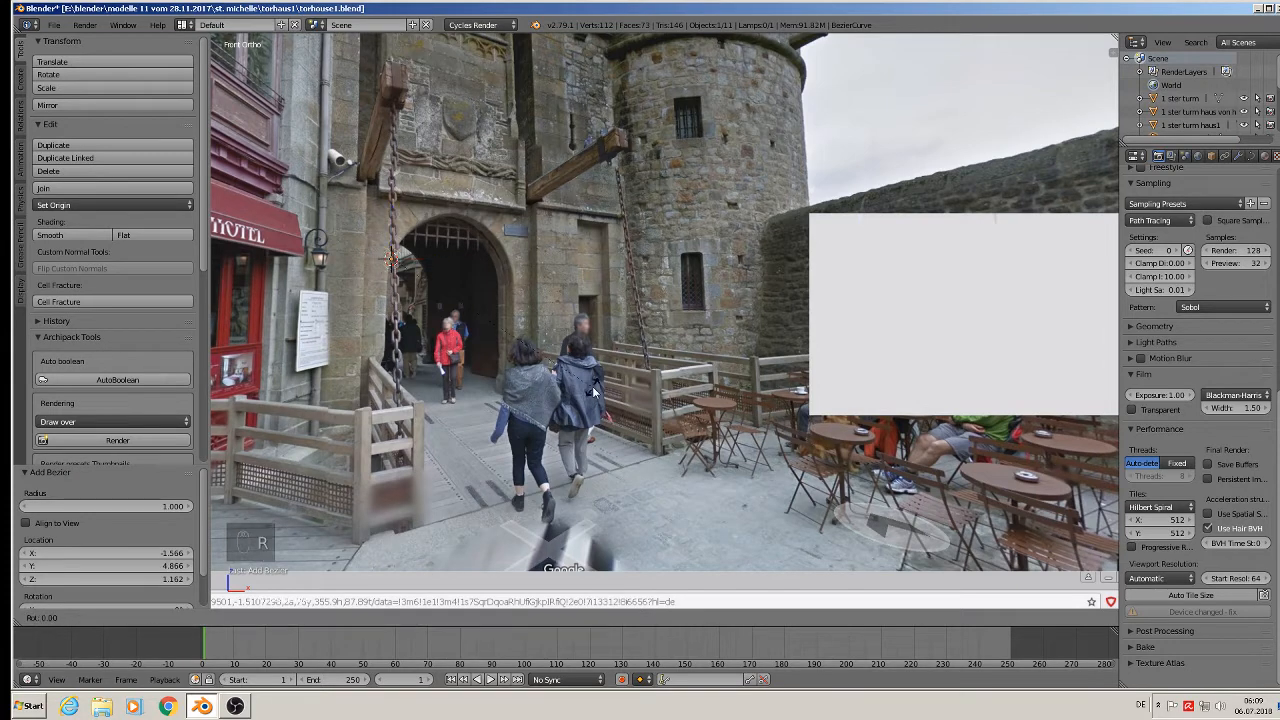
text(rx90)
key(Return)
Scale the curve to 0.028, move it to the arch's left base, and enter Edit Mode.
key(s)
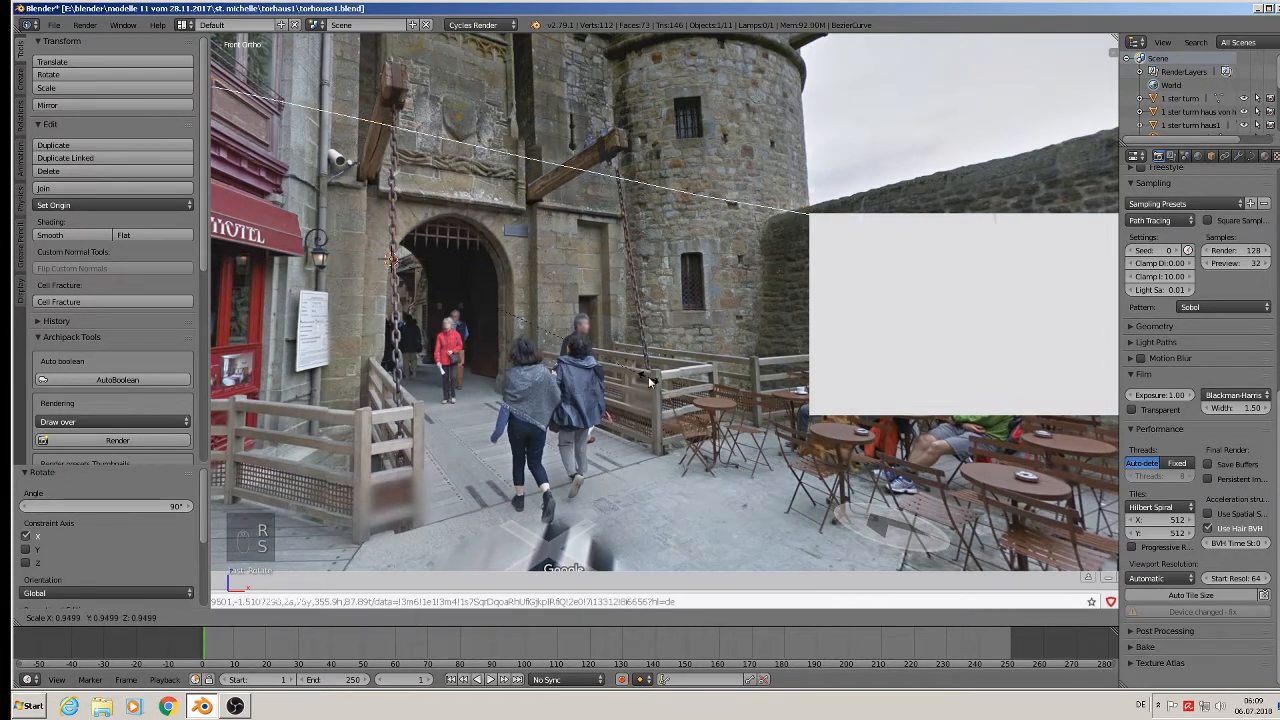
click(400, 268)
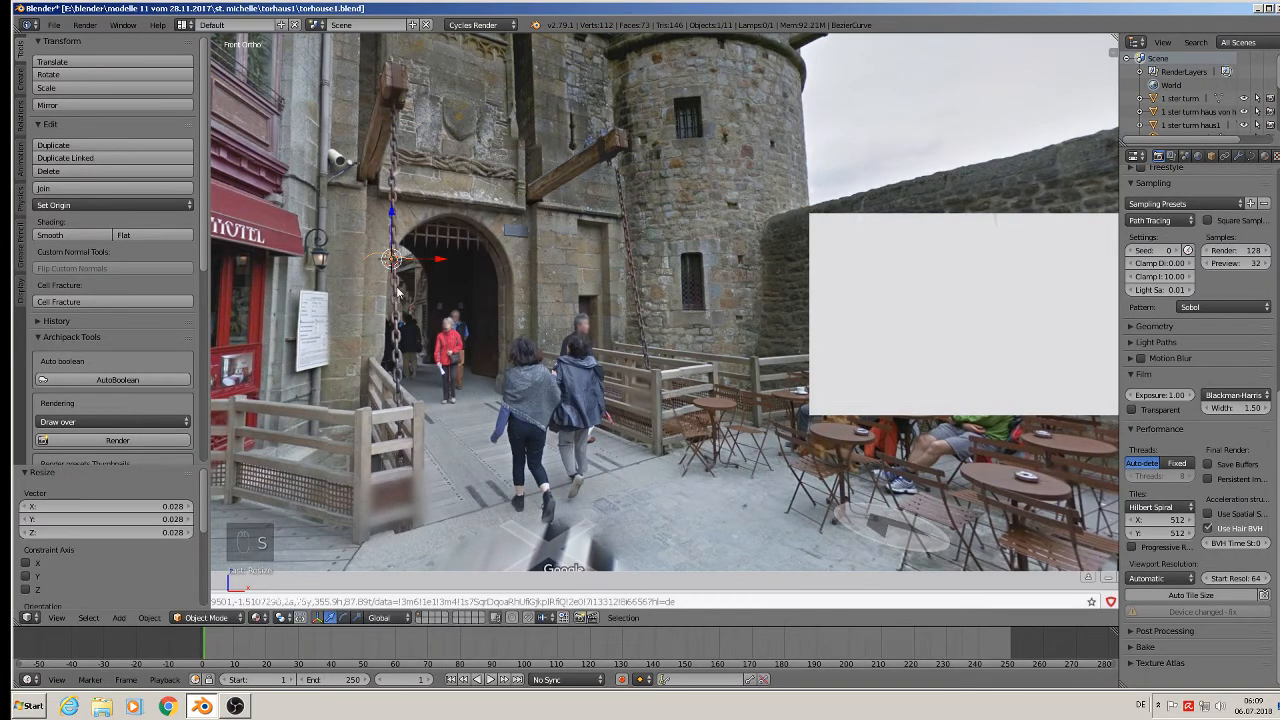
key(g)
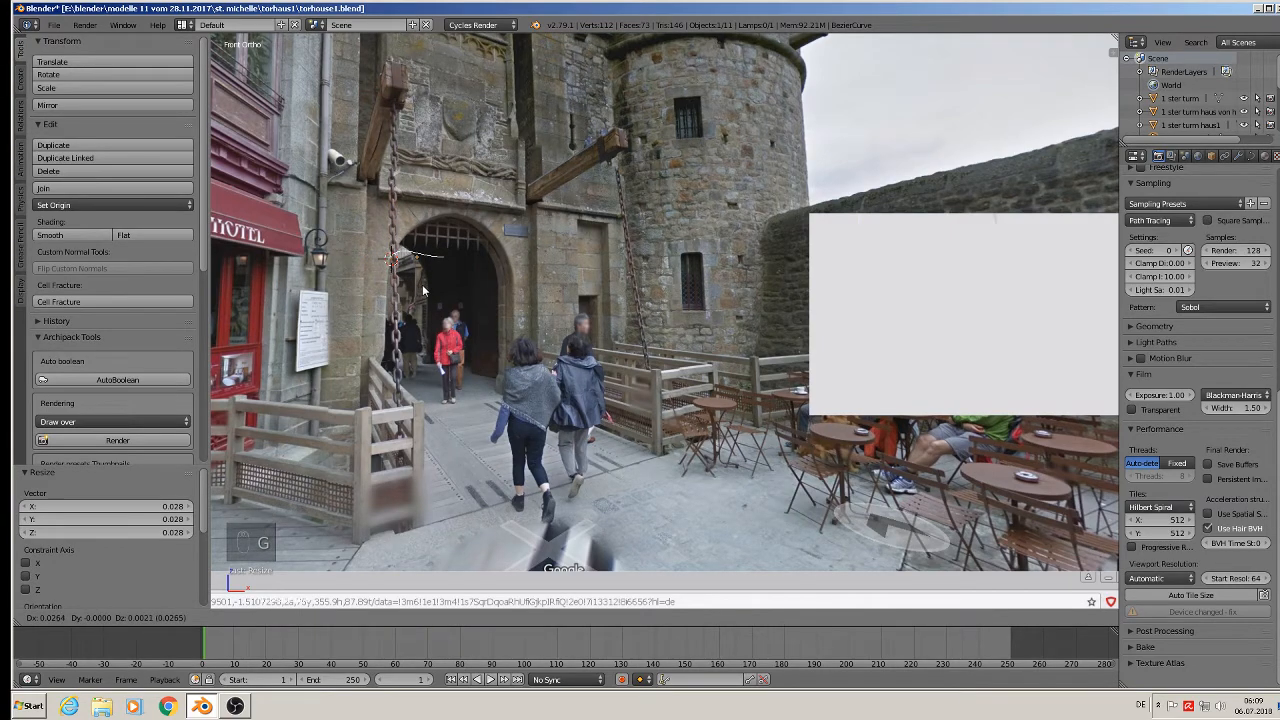
click(423, 290)
scroll(453, 218, up, 5)
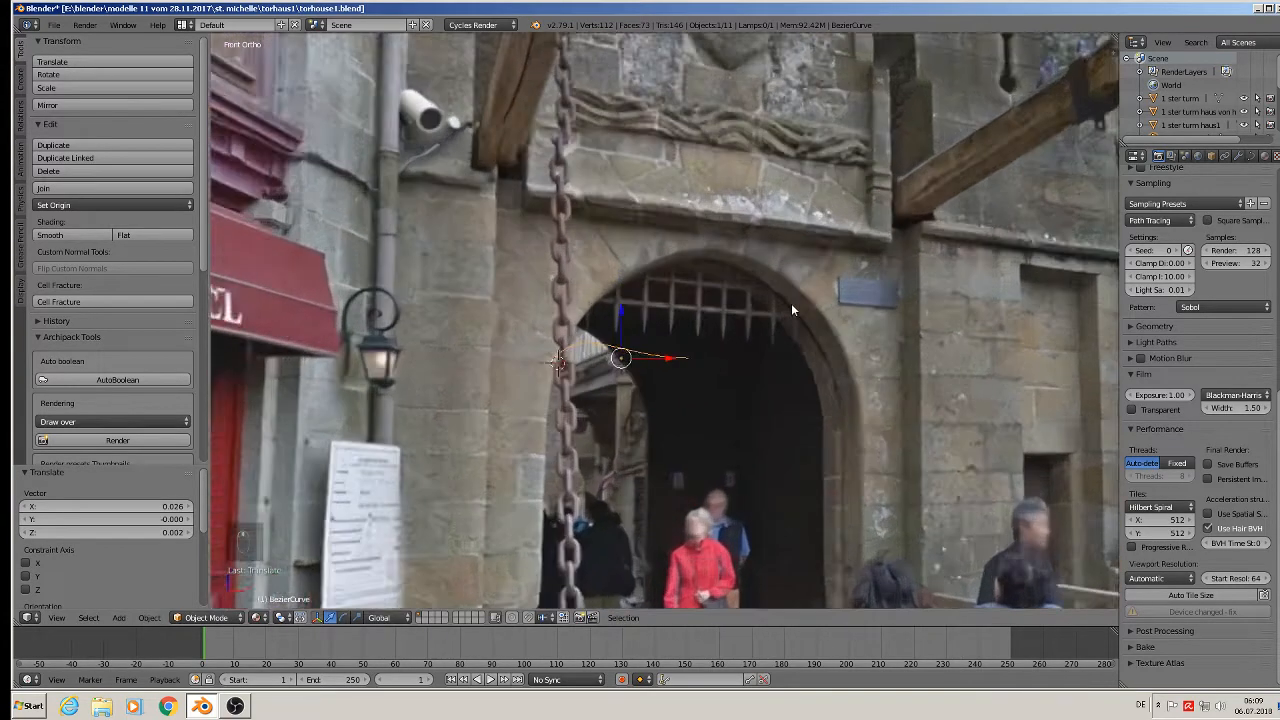
scroll(791, 310, up, 2)
key(Tab)
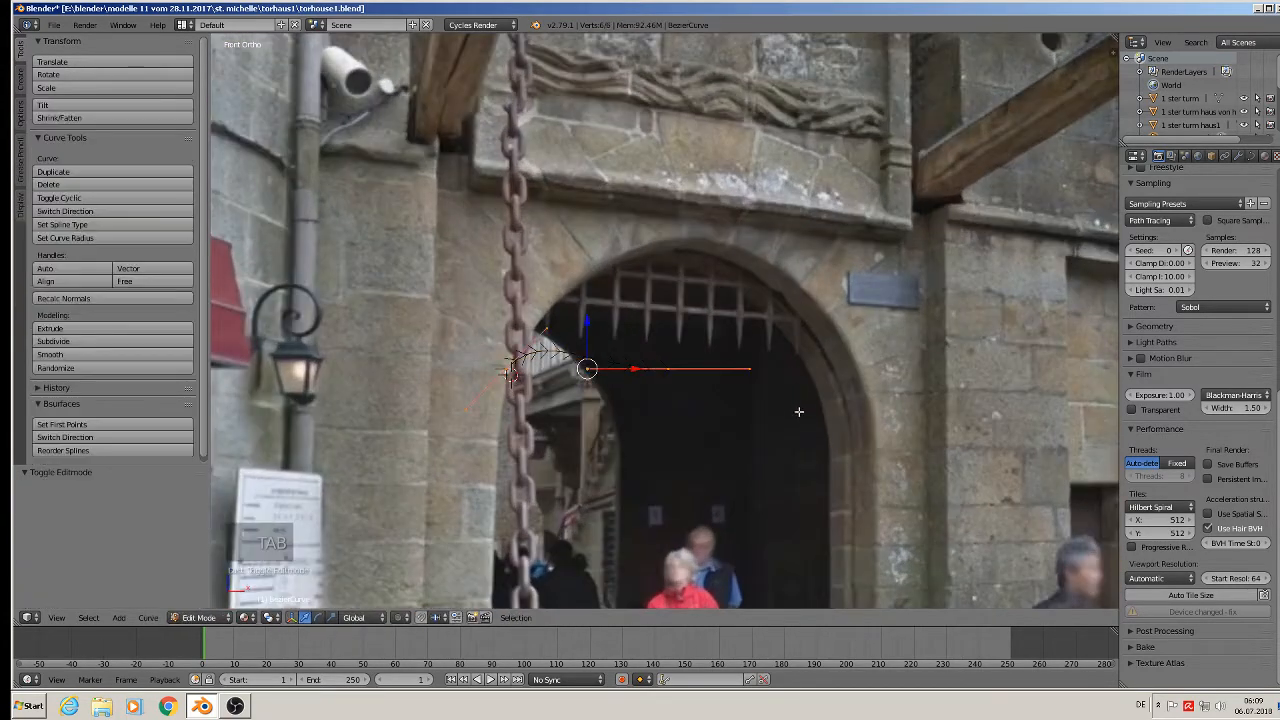
Move the curve's middle point to the arch top and extrude a point to its right base.
right_click(669, 369)
key(g)
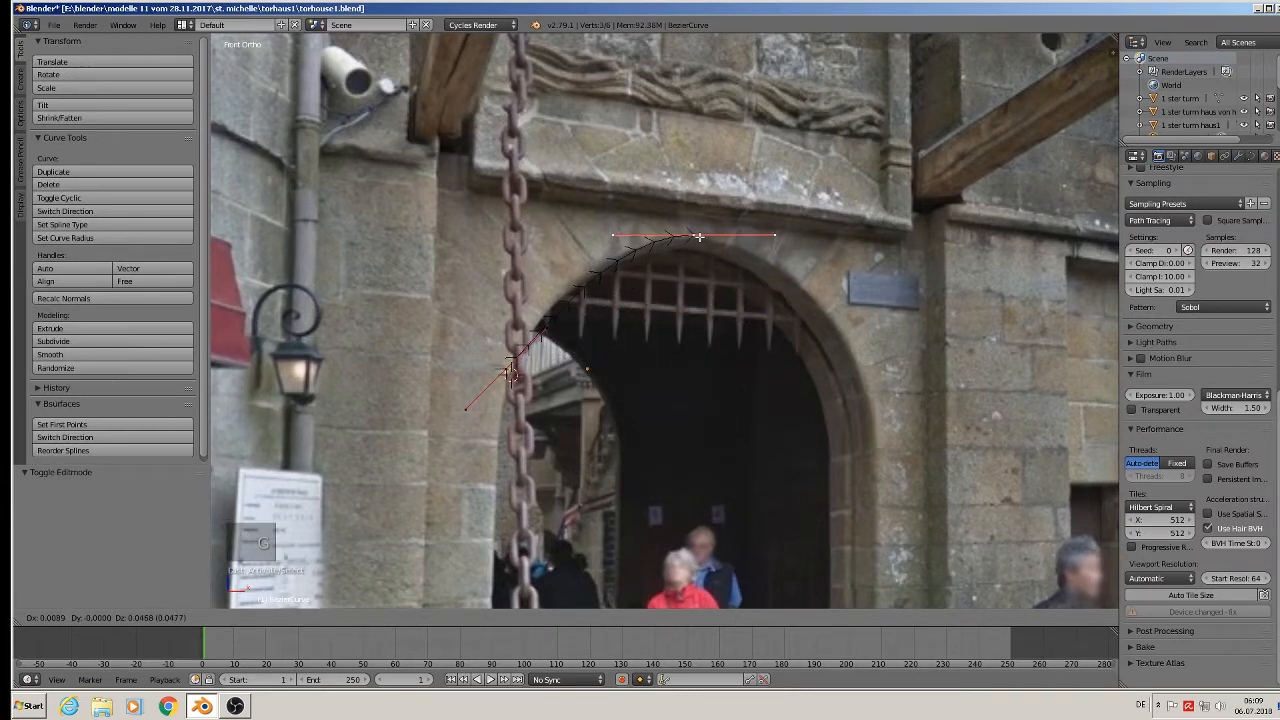
click(699, 236)
key(e)
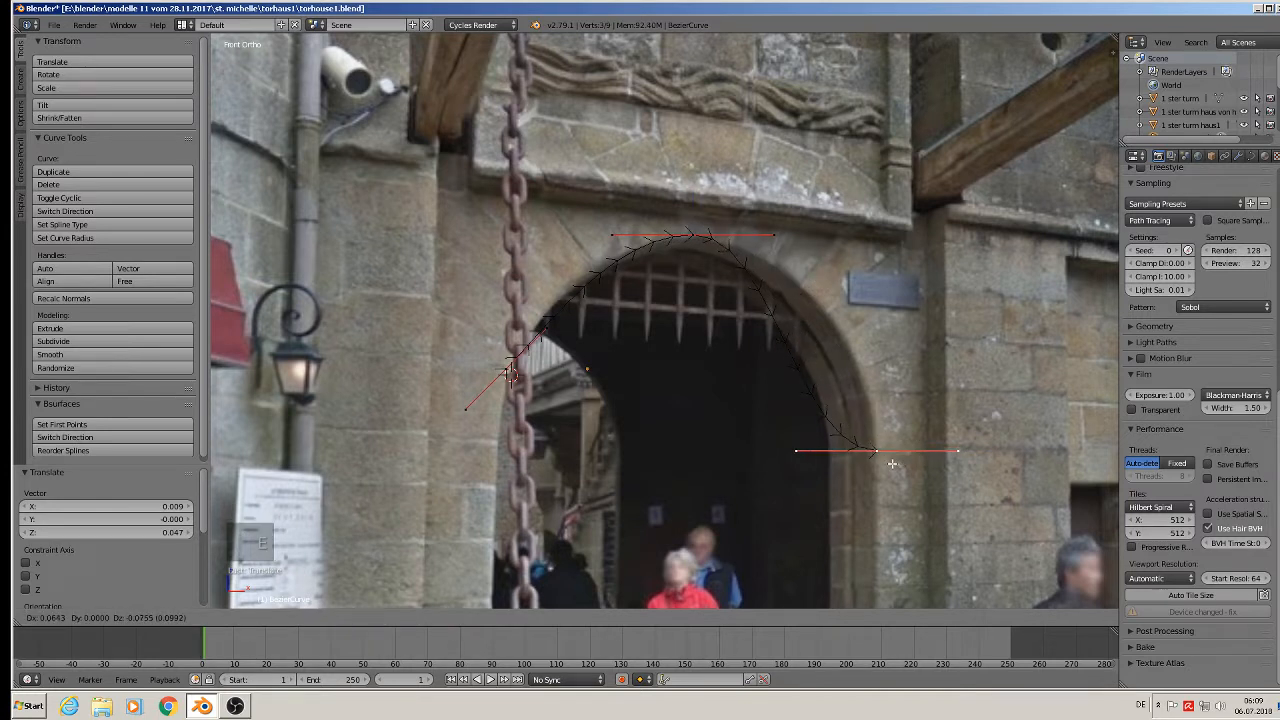
click(908, 392)
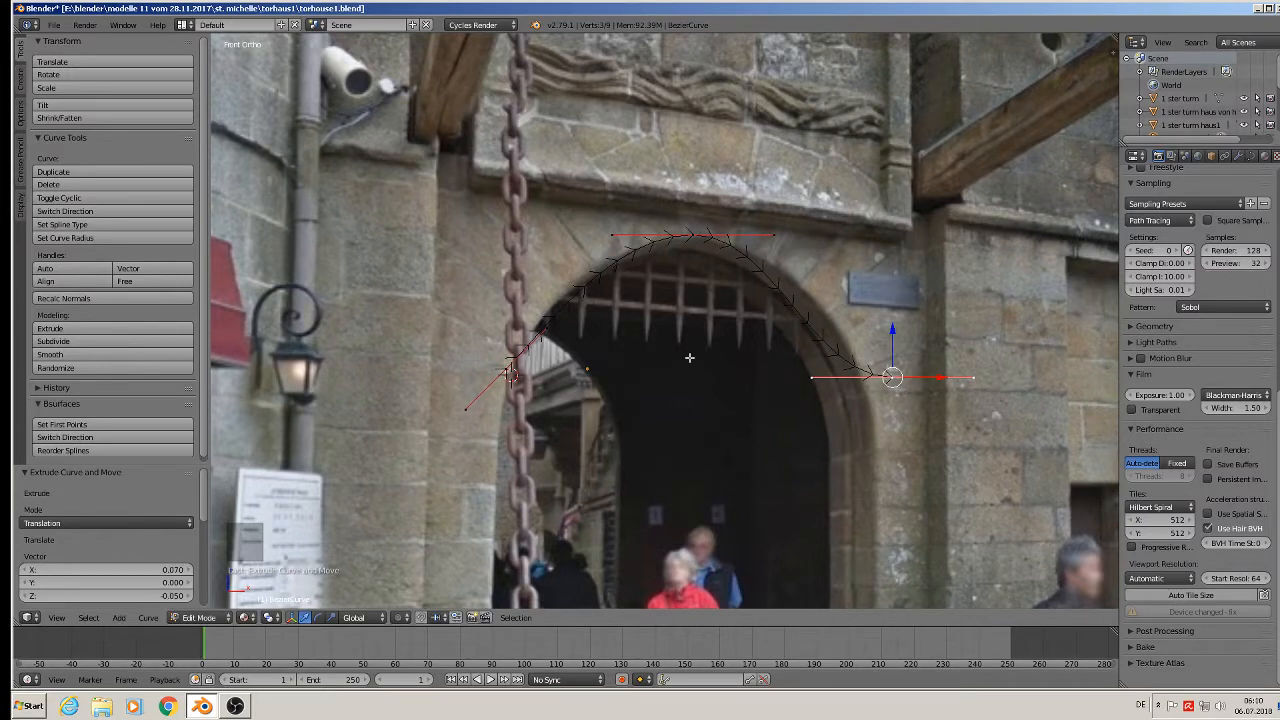
Adjust the left end point and right handles so the curve follows the arch, then exit Edit Mode.
right_click(547, 328)
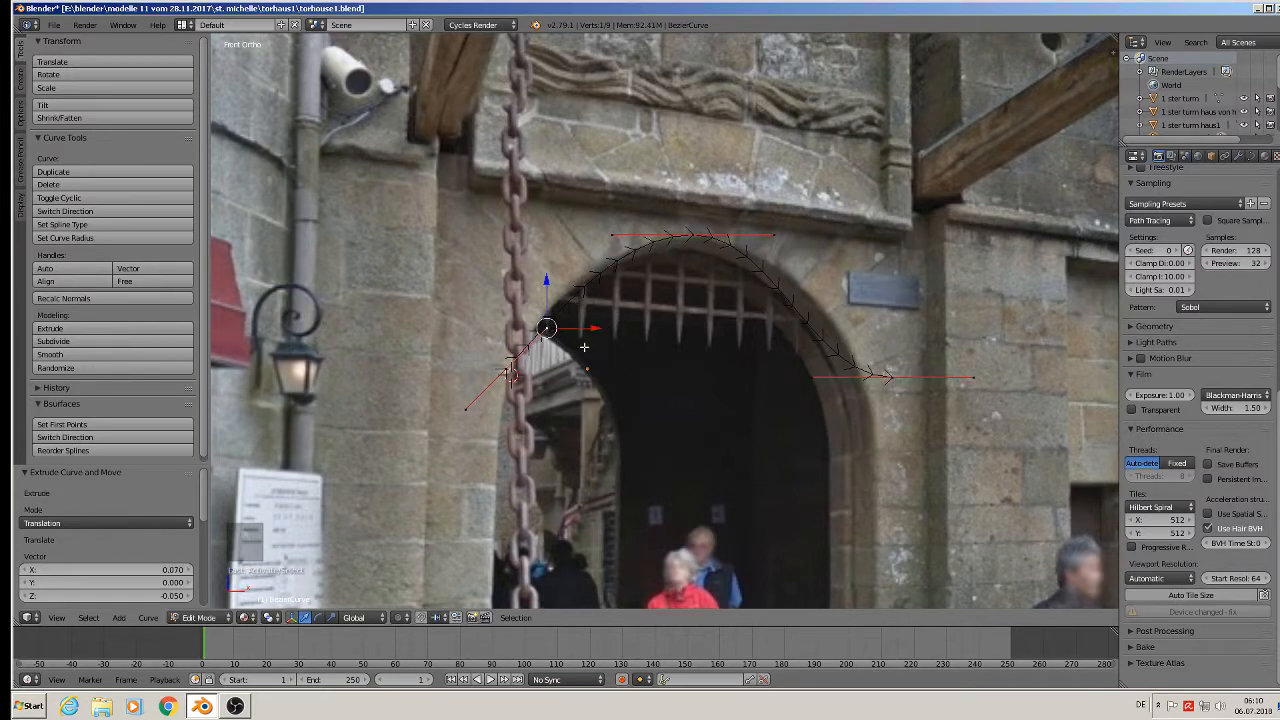
key(g)
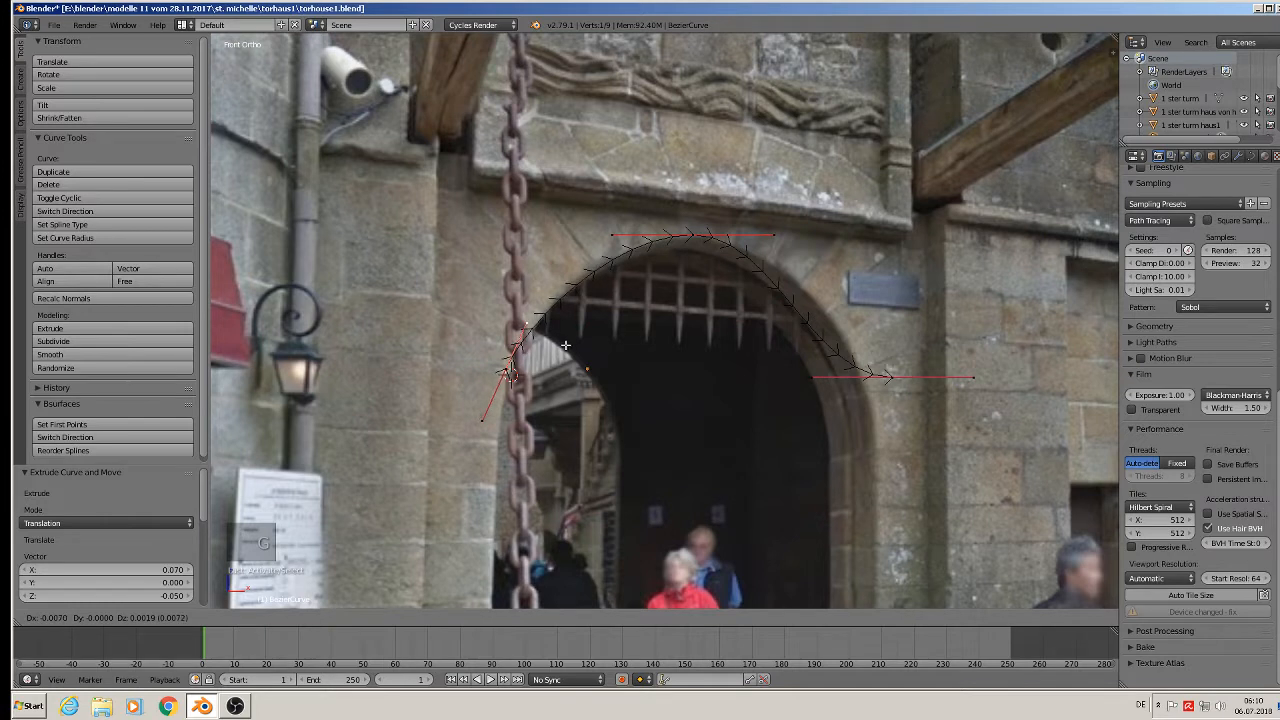
click(573, 345)
right_click(817, 374)
key(g)
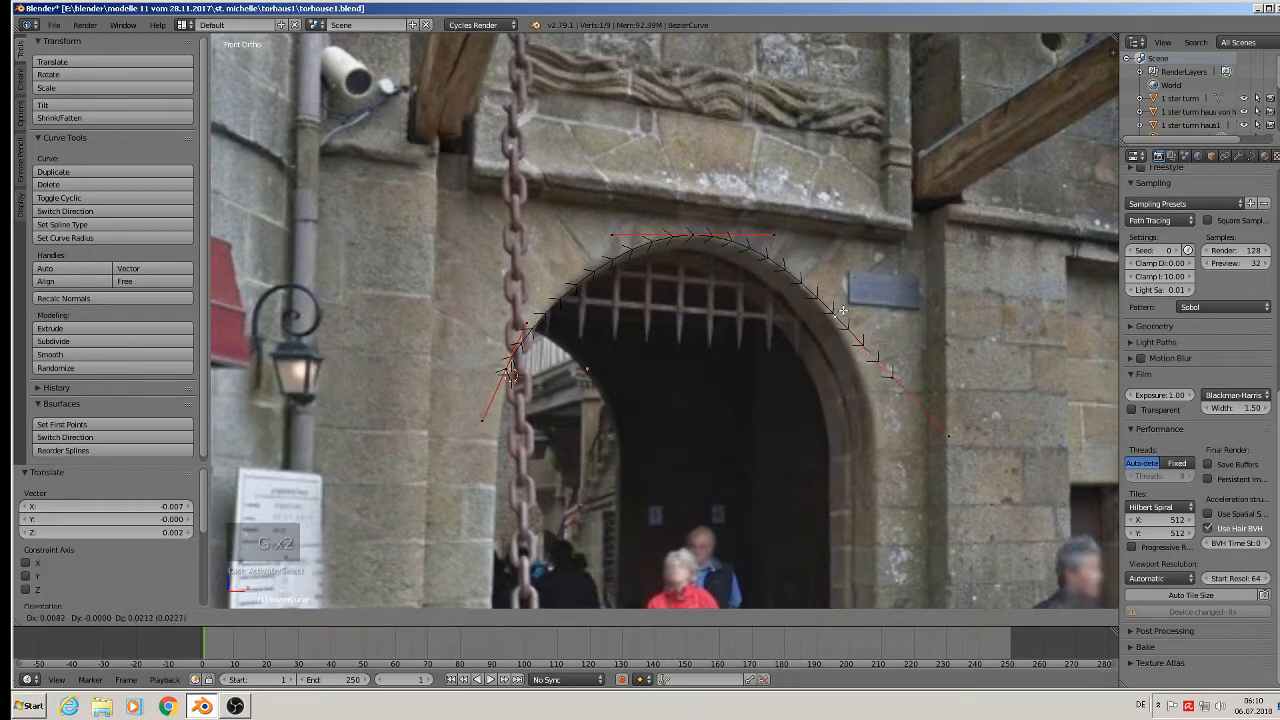
click(853, 298)
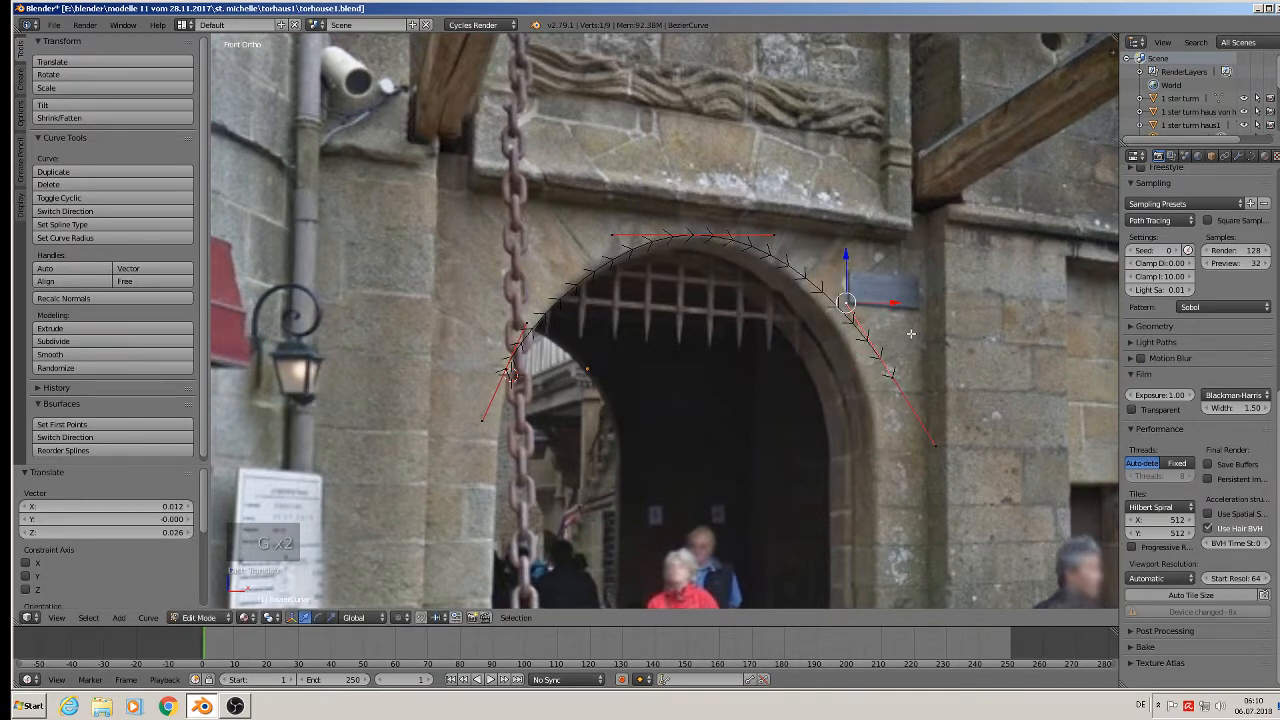
right_click(770, 236)
key(g)
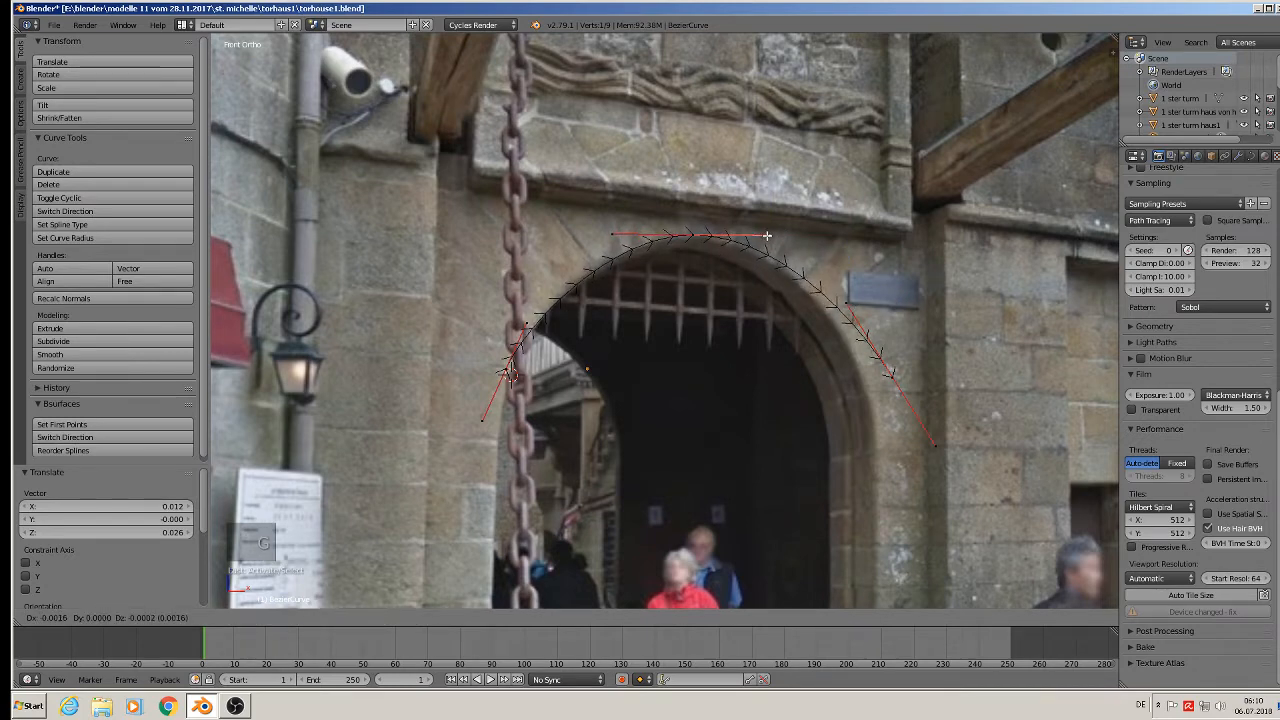
click(767, 235)
scroll(798, 312, down, 3)
key(Tab)
scroll(798, 312, down, 5)
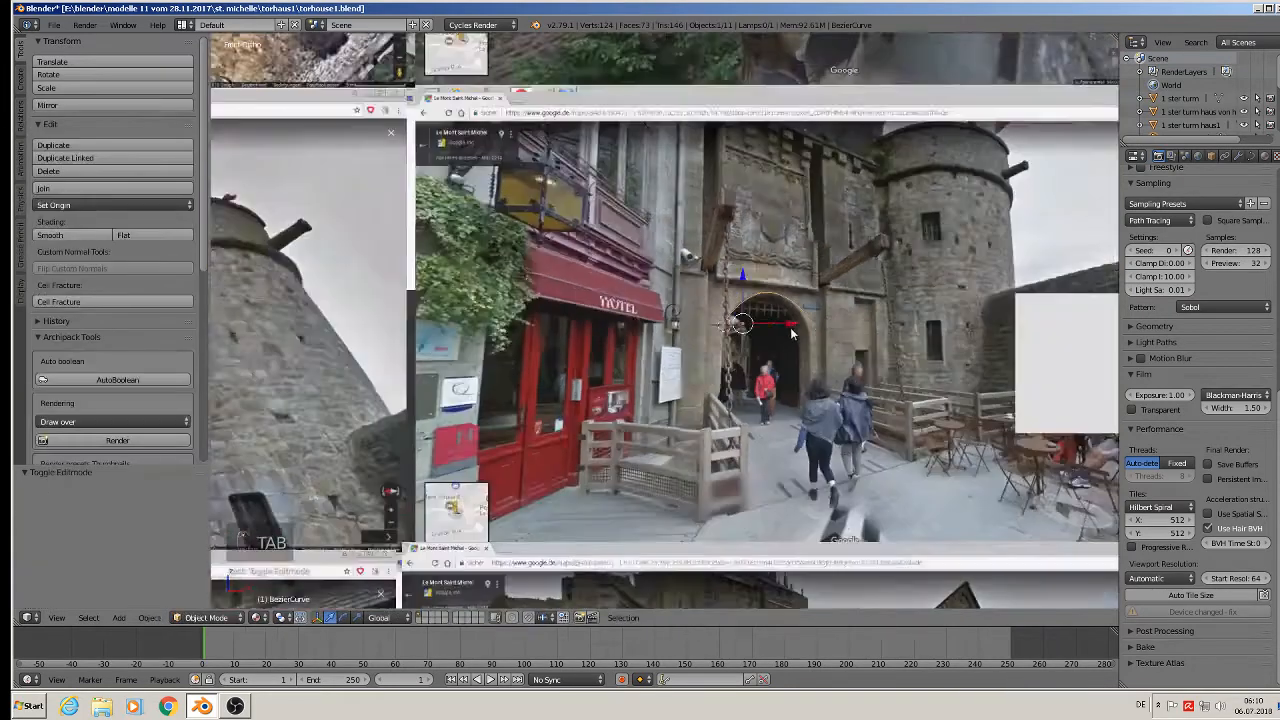
Slide the arch curve along X, off the reference photos.
scroll(798, 364, down, 3)
key(g)
key(x)
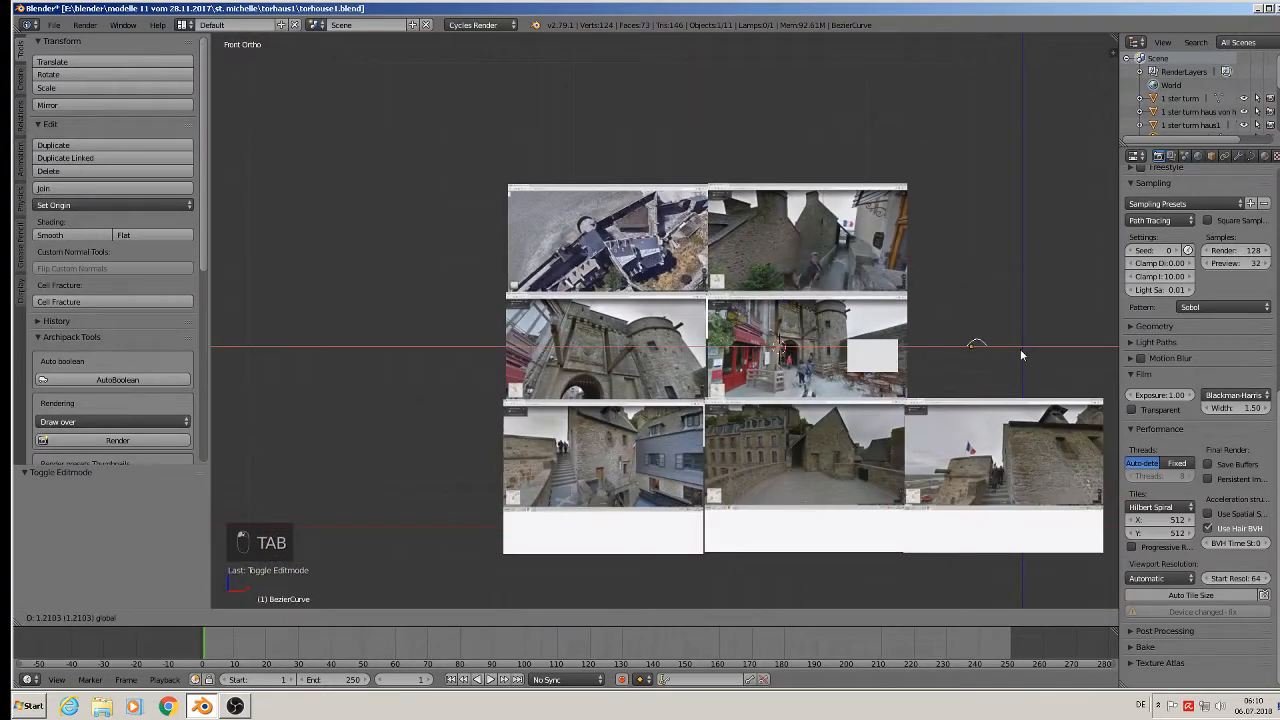
click(1035, 355)
shift+middle_drag(1035, 355, 877, 320)
scroll(891, 306, up, 10)
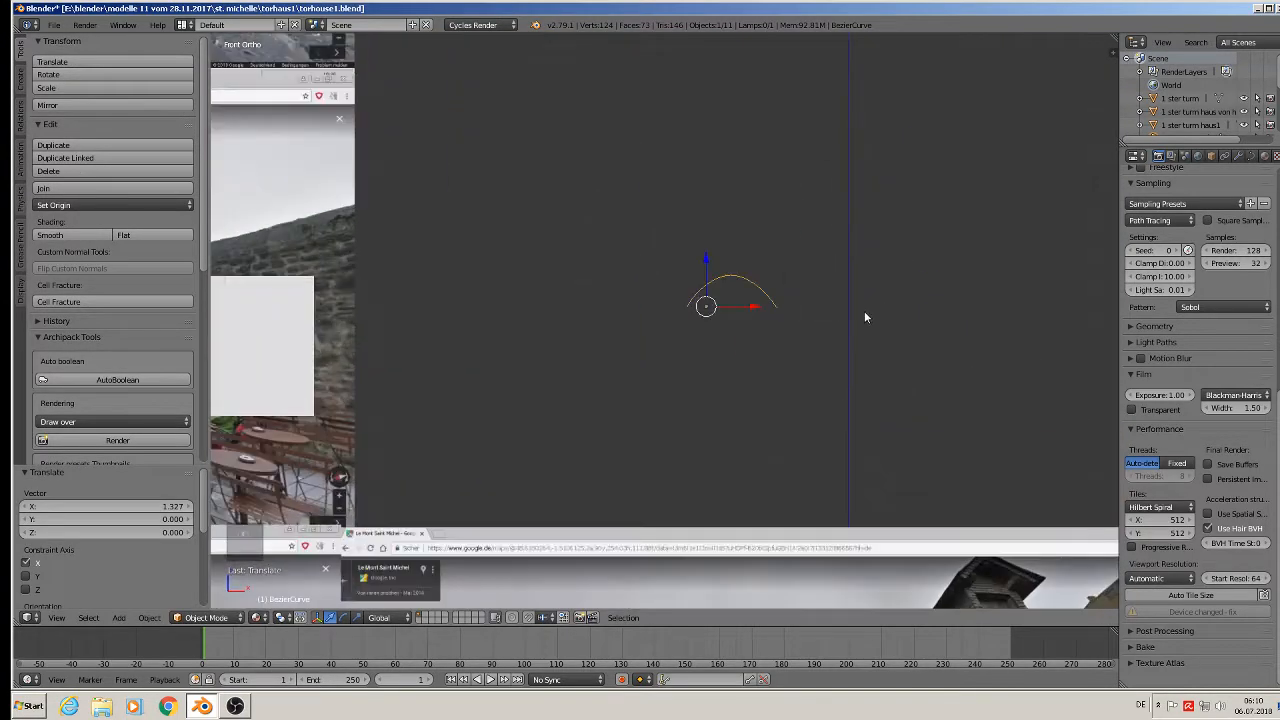
Raise the curve slightly on Z and nudge it a little left along X.
key(g)
key(z)
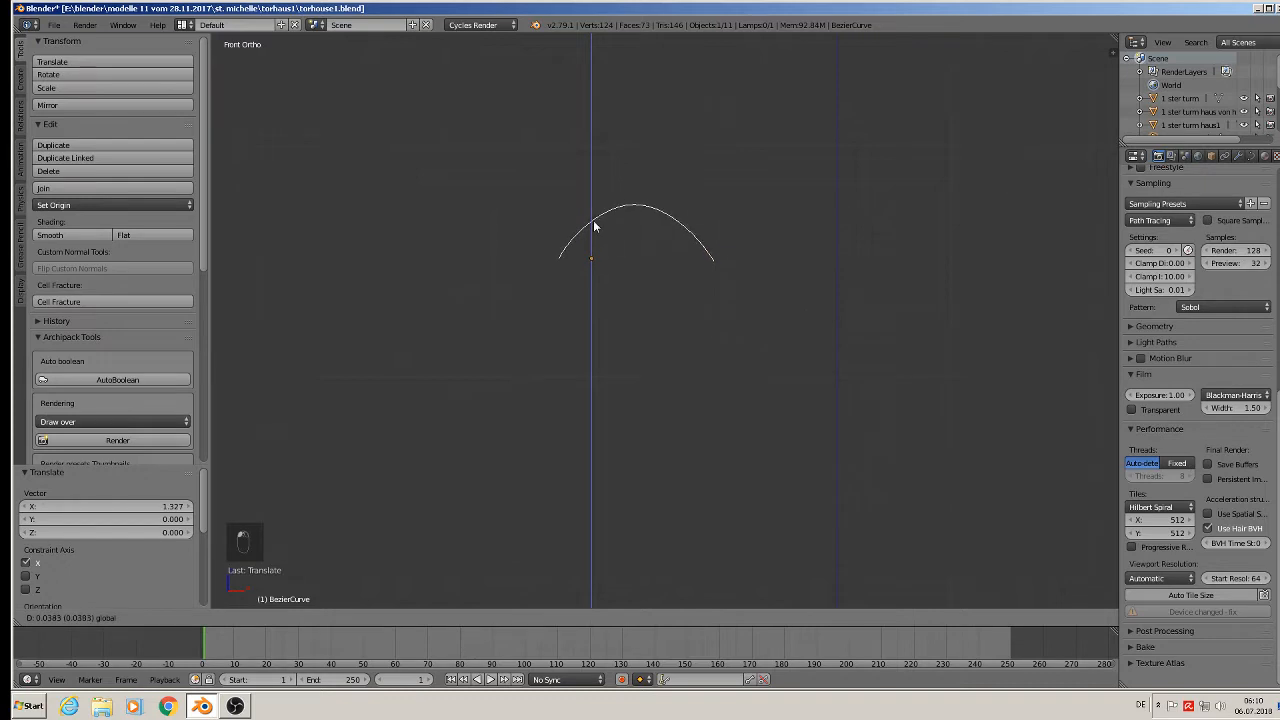
drag(594, 224, 594, 224)
scroll(604, 269, up, 4)
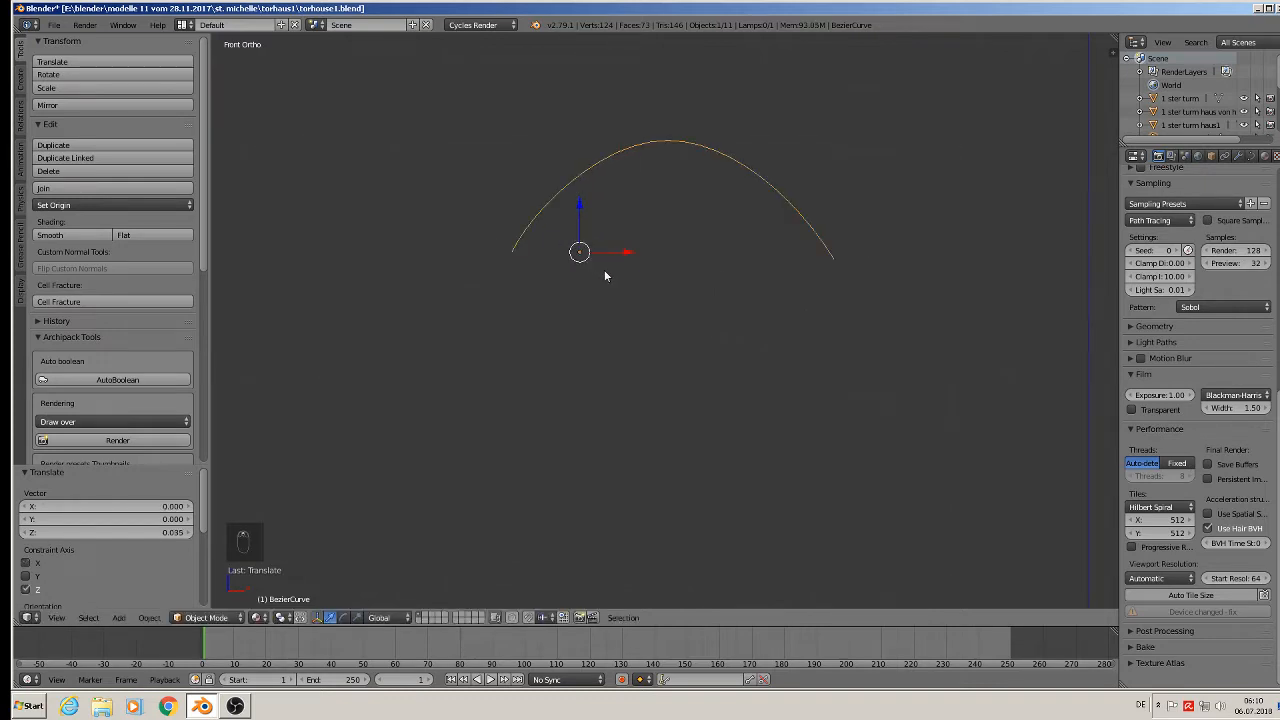
shift+middle_drag(646, 288, 727, 348)
scroll(728, 349, down, 1)
key(g)
key(x)
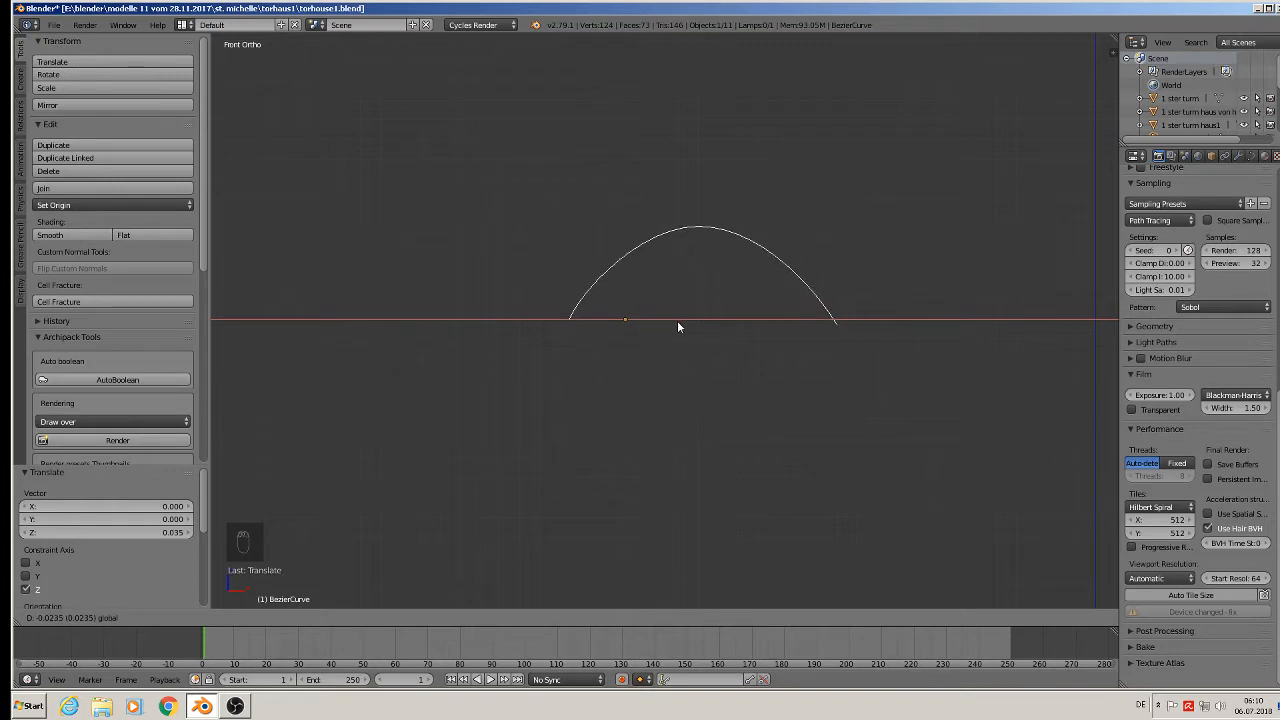
click(677, 322)
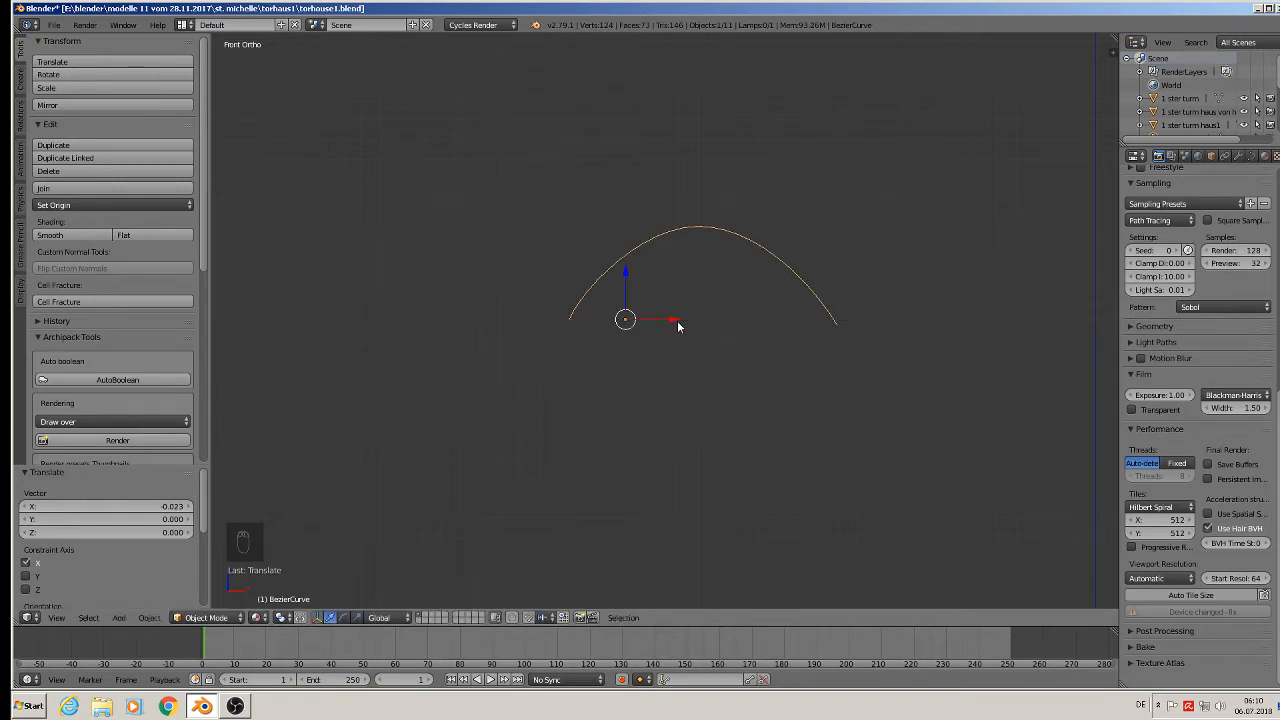
Raise the curve's right end point slightly in Edit Mode.
key(Tab)
right_click(838, 325)
drag(840, 293, 839, 284)
key(Tab)
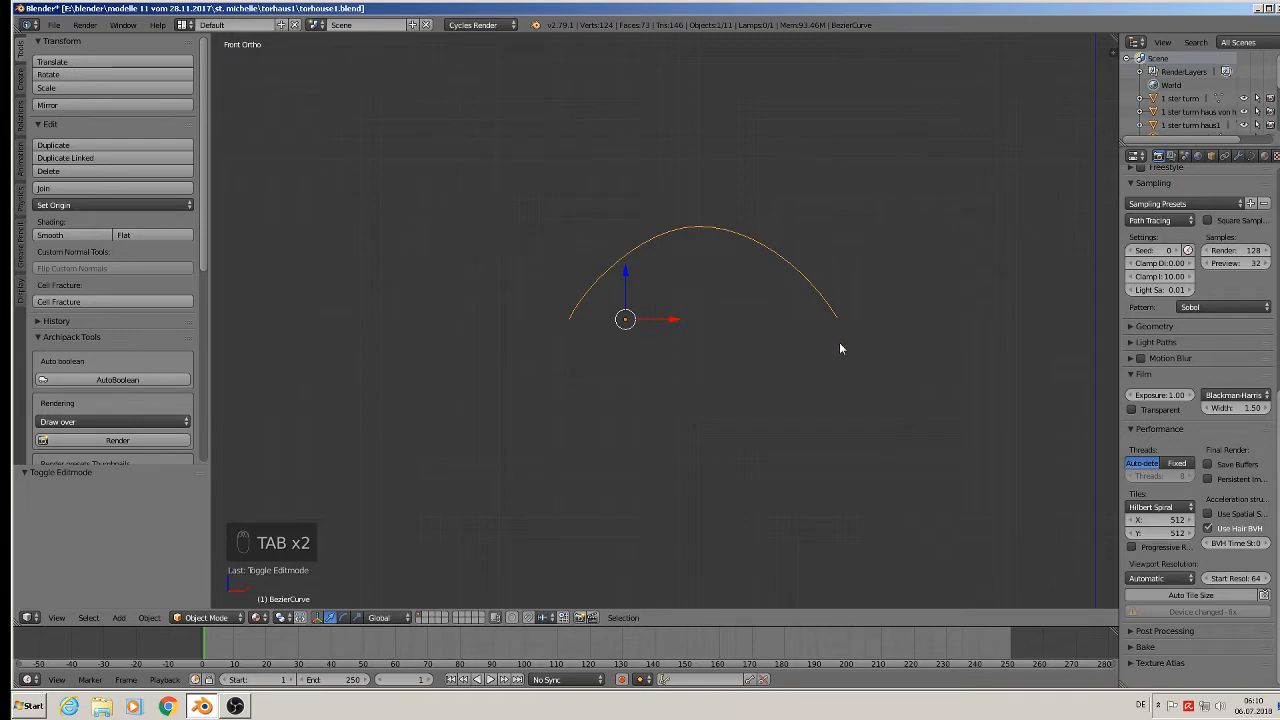
scroll(876, 462, down, 5)
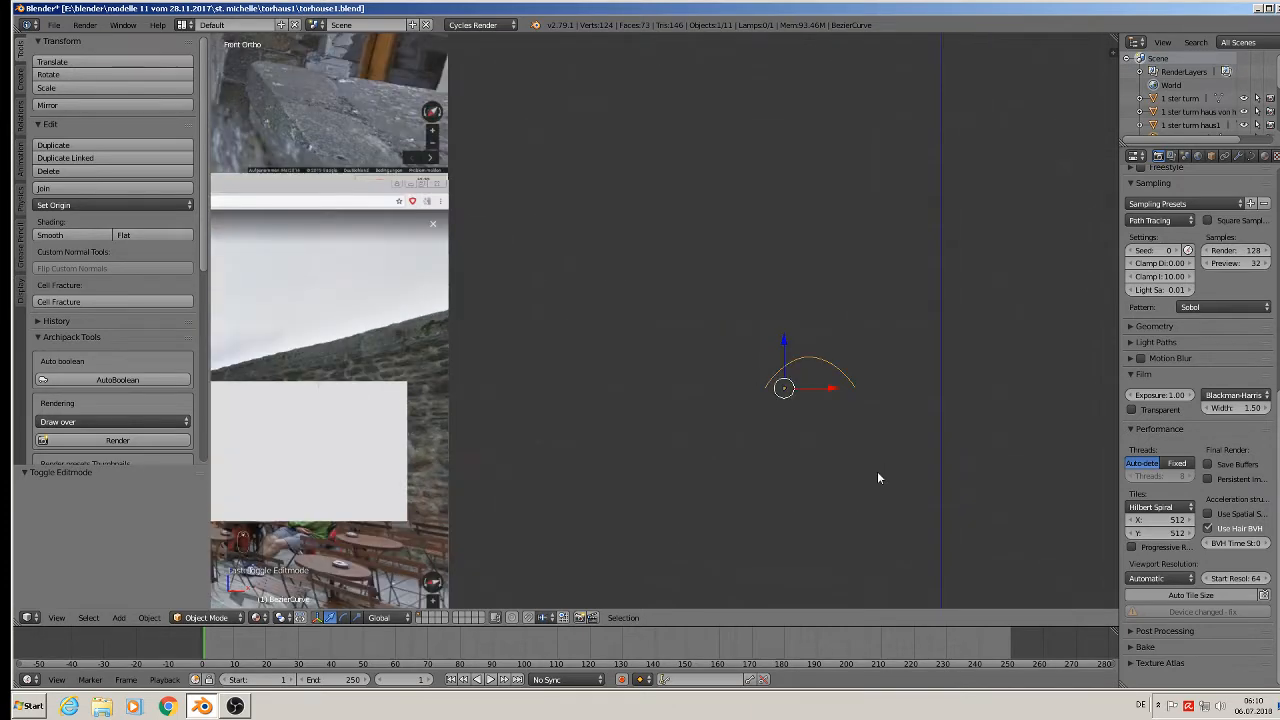
Scale the Bezier arch curve along X by 1.182 to widen the traced outline.
scroll(878, 472, down, 3)
scroll(770, 466, down, 2)
shift+middle_drag(760, 463, 1021, 384)
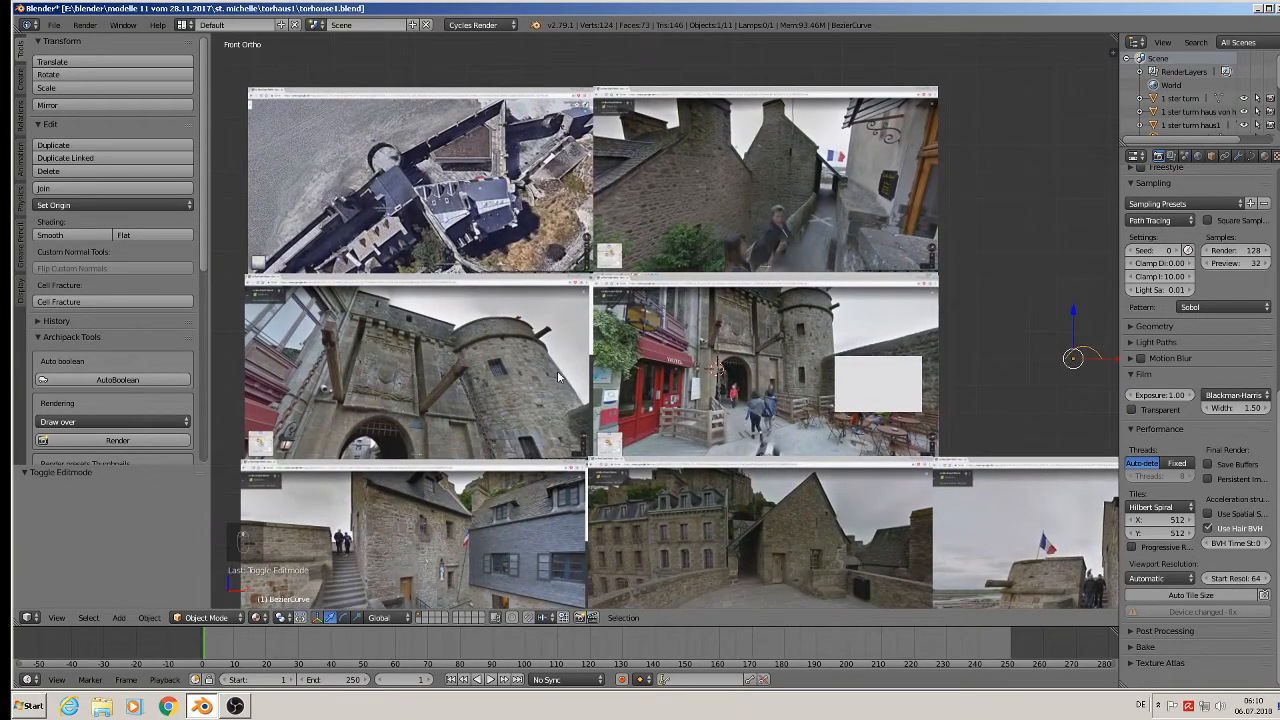
scroll(740, 370, up, 4)
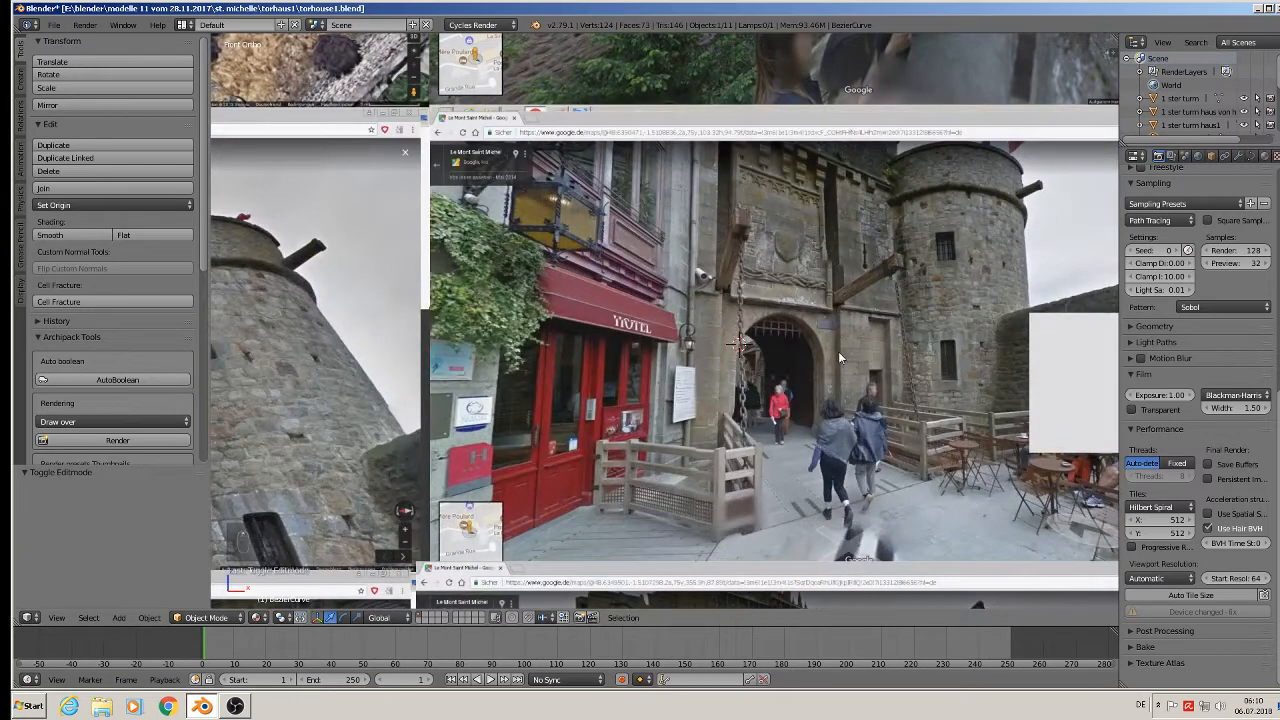
scroll(868, 358, down, 3)
shift+middle_drag(943, 400, 457, 408)
scroll(738, 380, up, 2)
scroll(845, 380, up, 1)
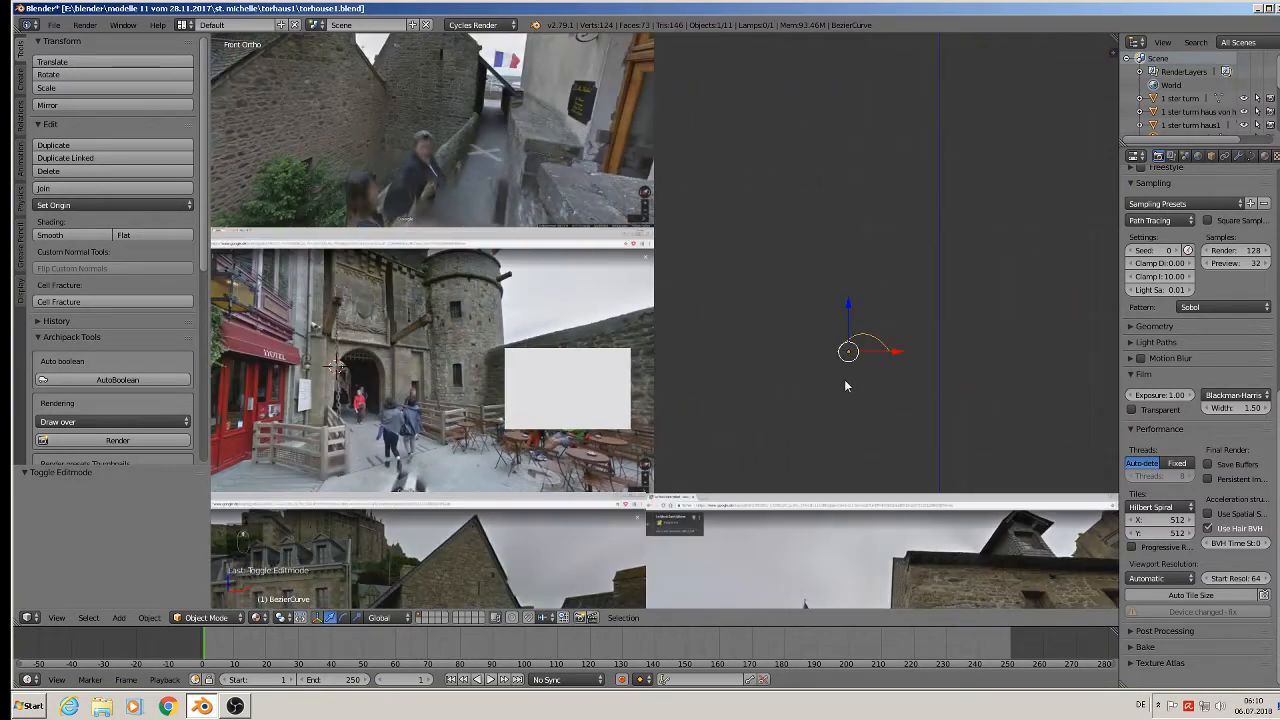
key(s)
key(x)
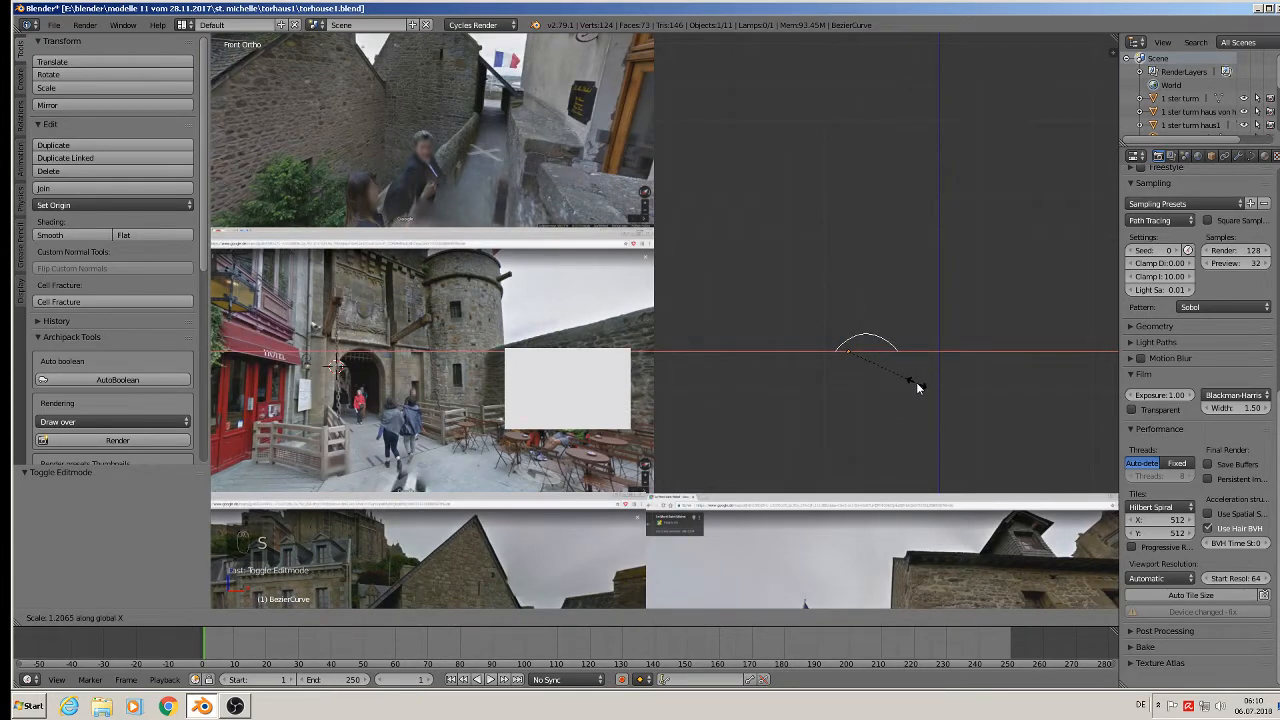
click(915, 384)
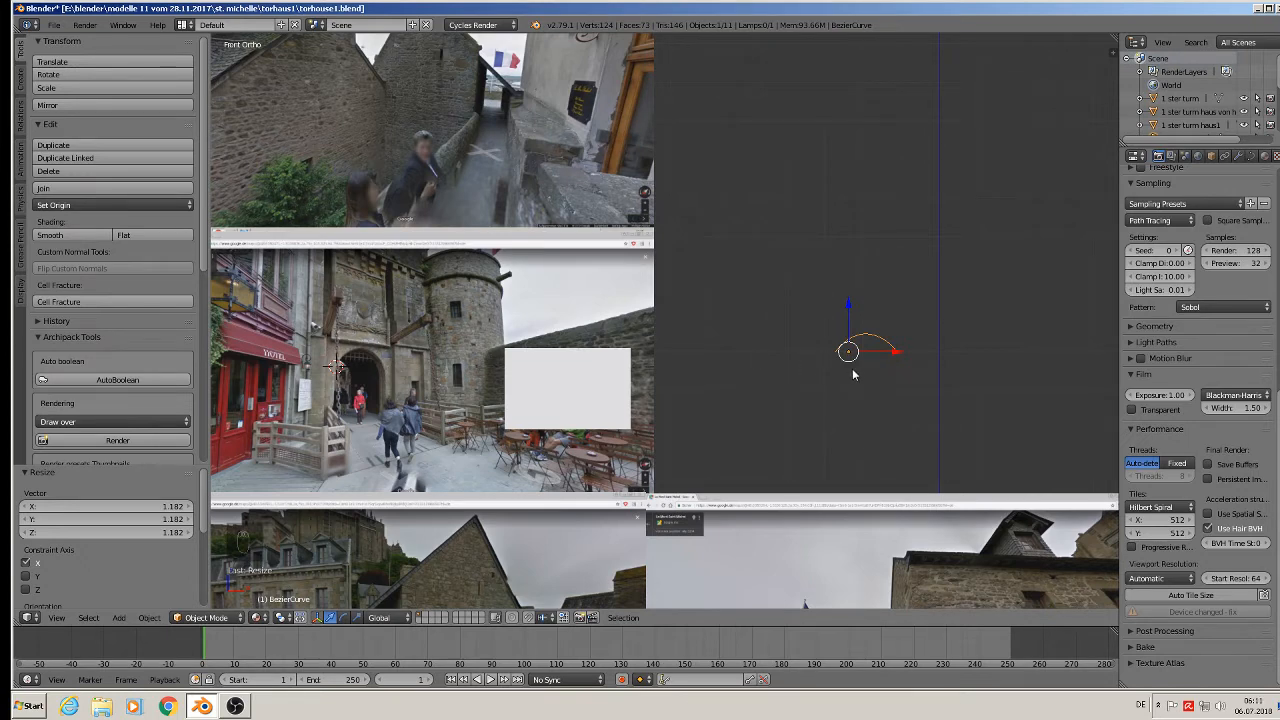
scroll(853, 372, up, 6)
Extrude a new point down from the arch's left end and adjust its handles.
key(Tab)
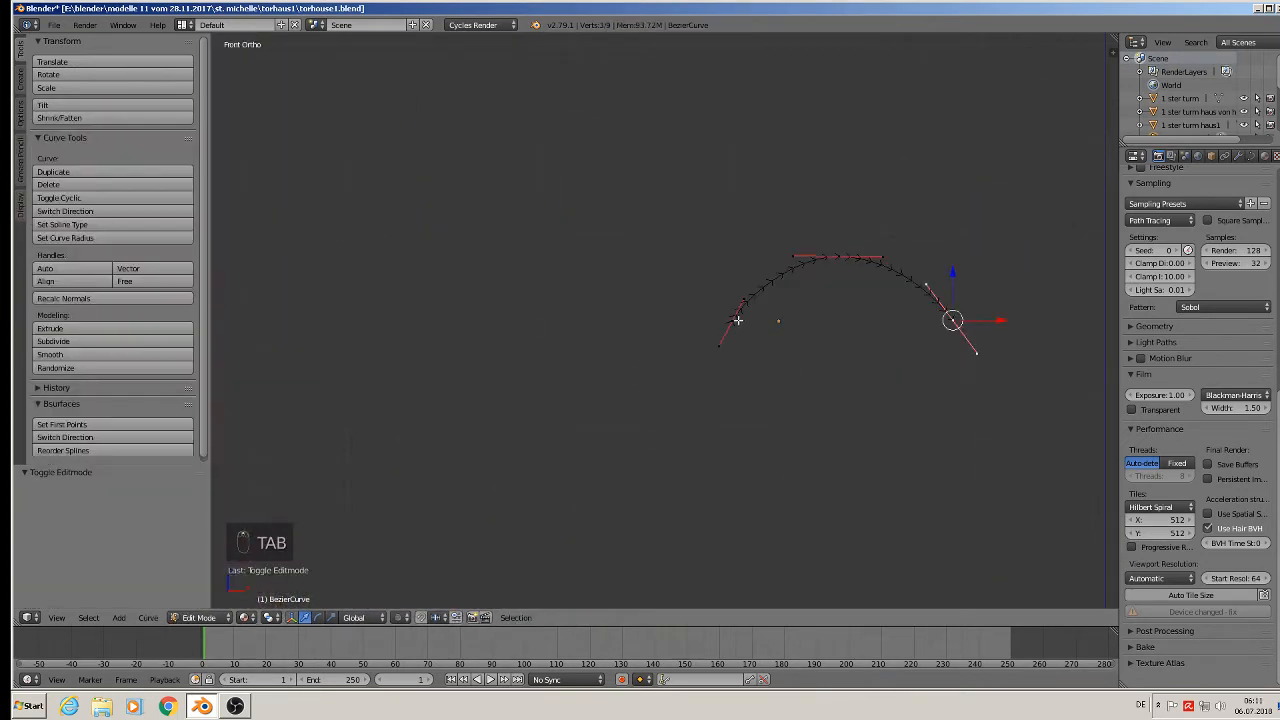
right_click(737, 319)
key(e)
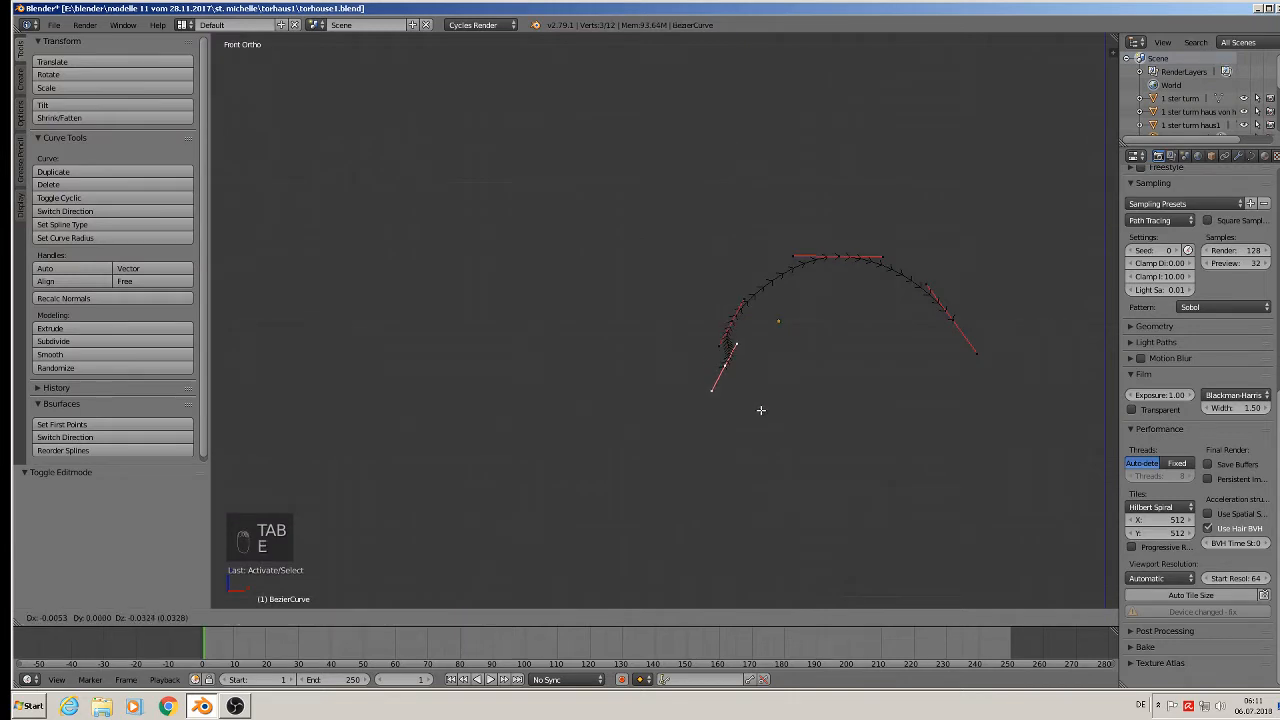
click(748, 410)
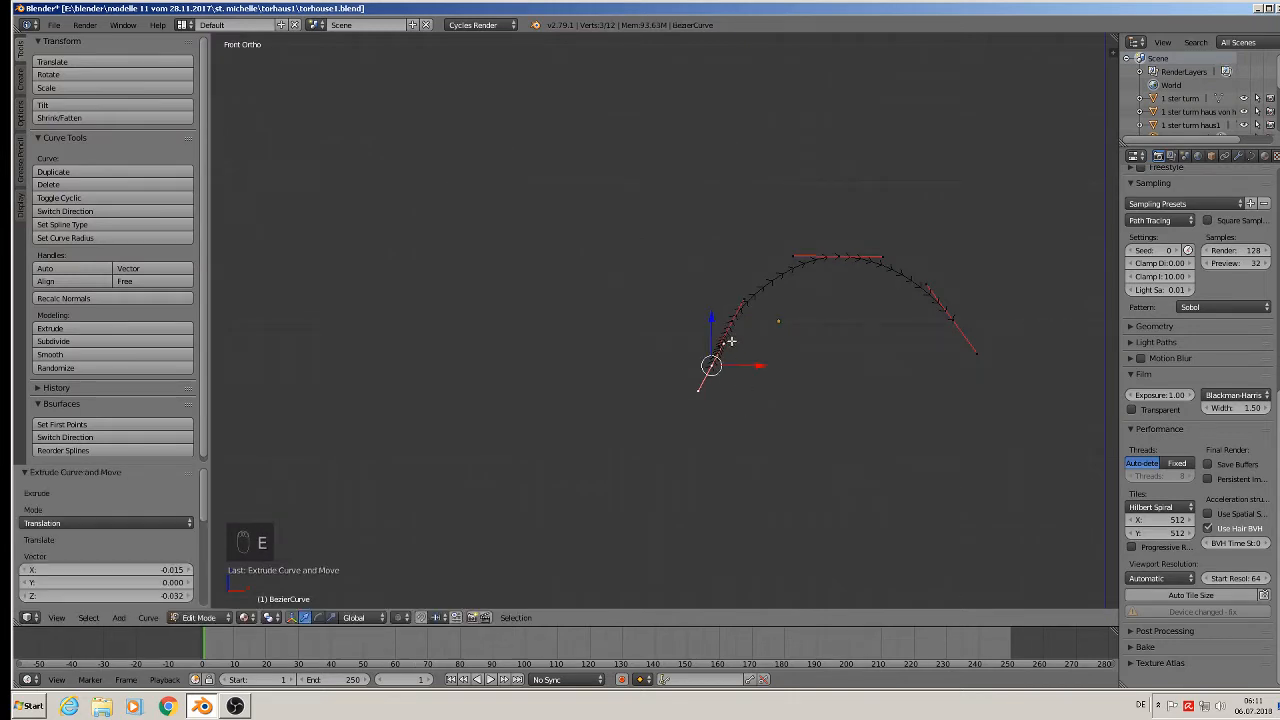
right_click(724, 348)
right_click(739, 356)
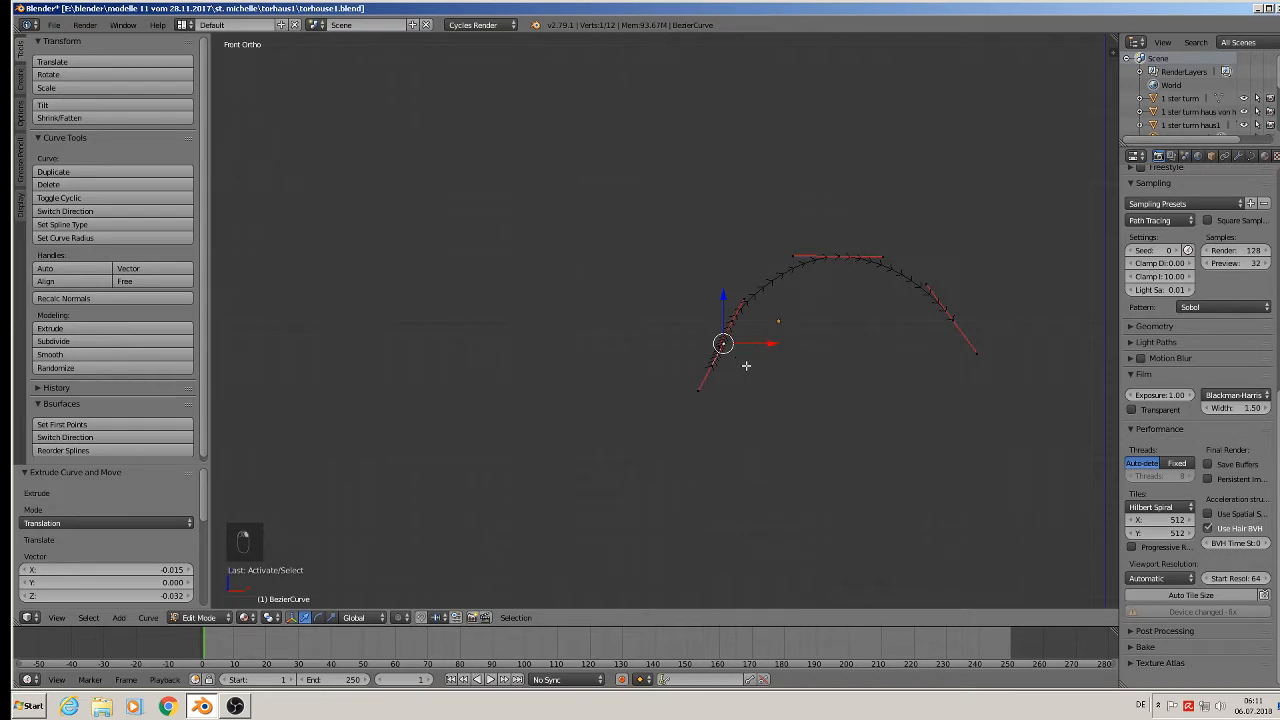
key(g)
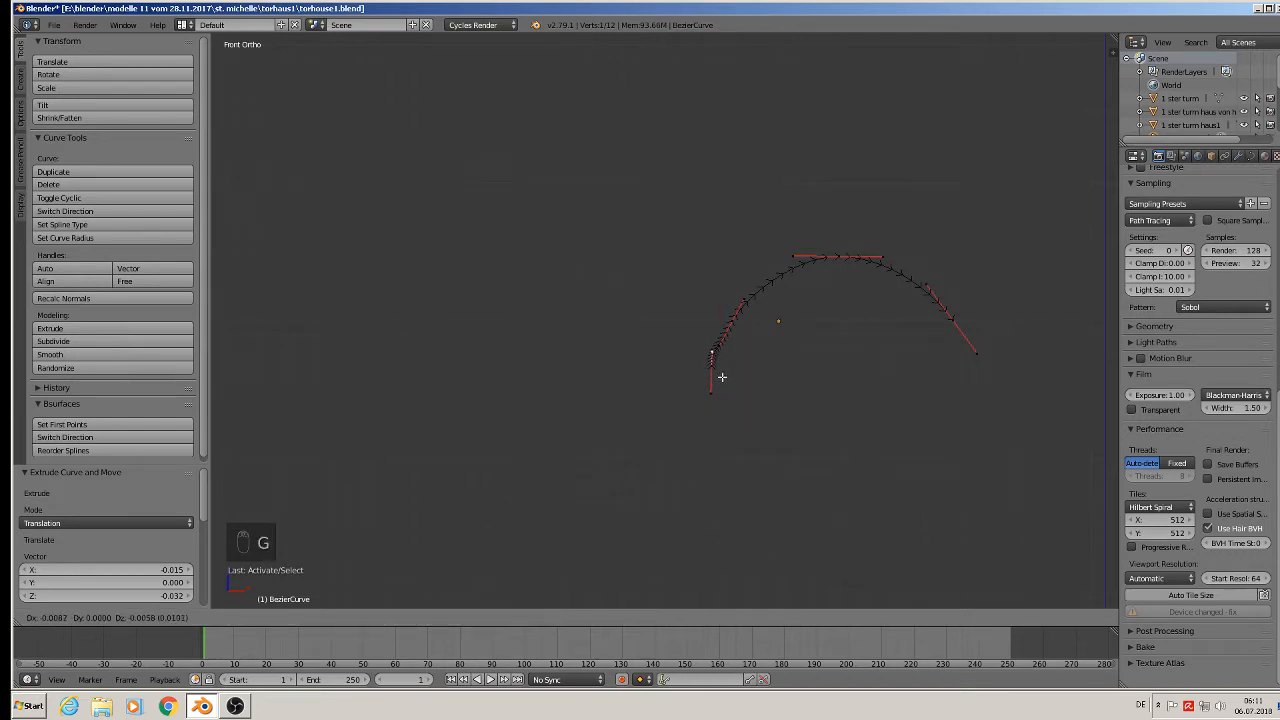
click(721, 378)
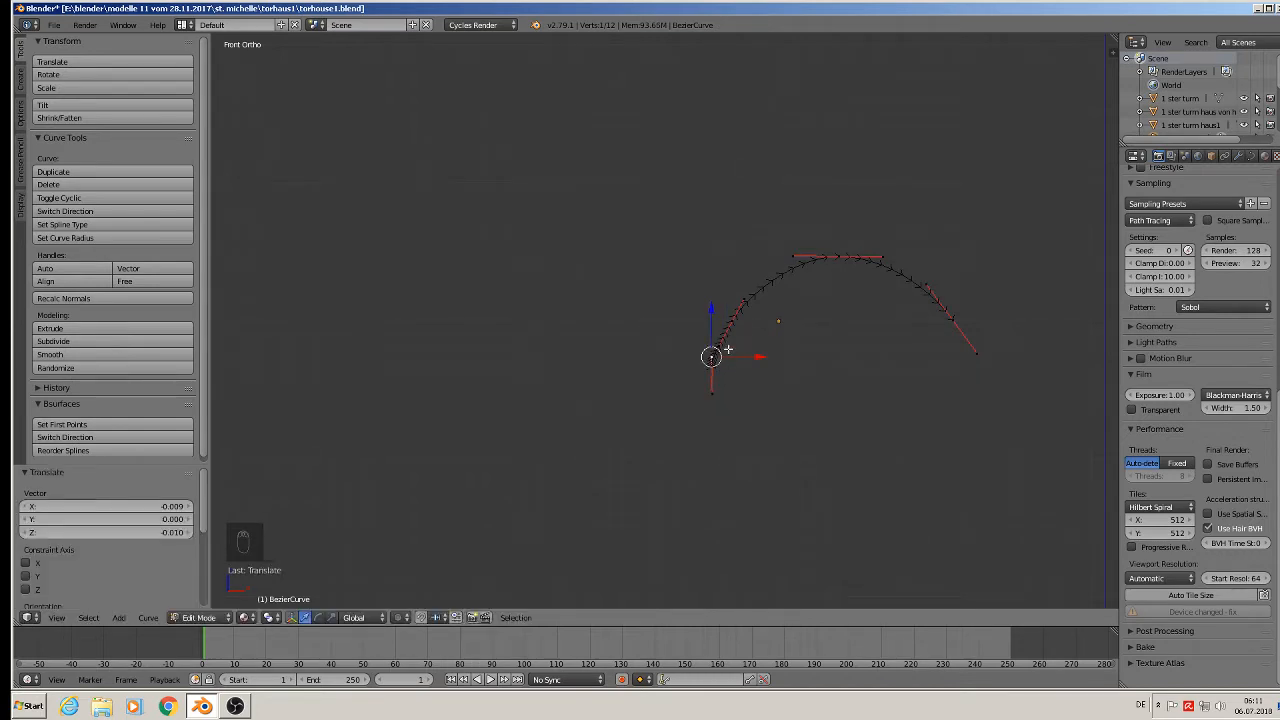
right_click(722, 347)
key(g)
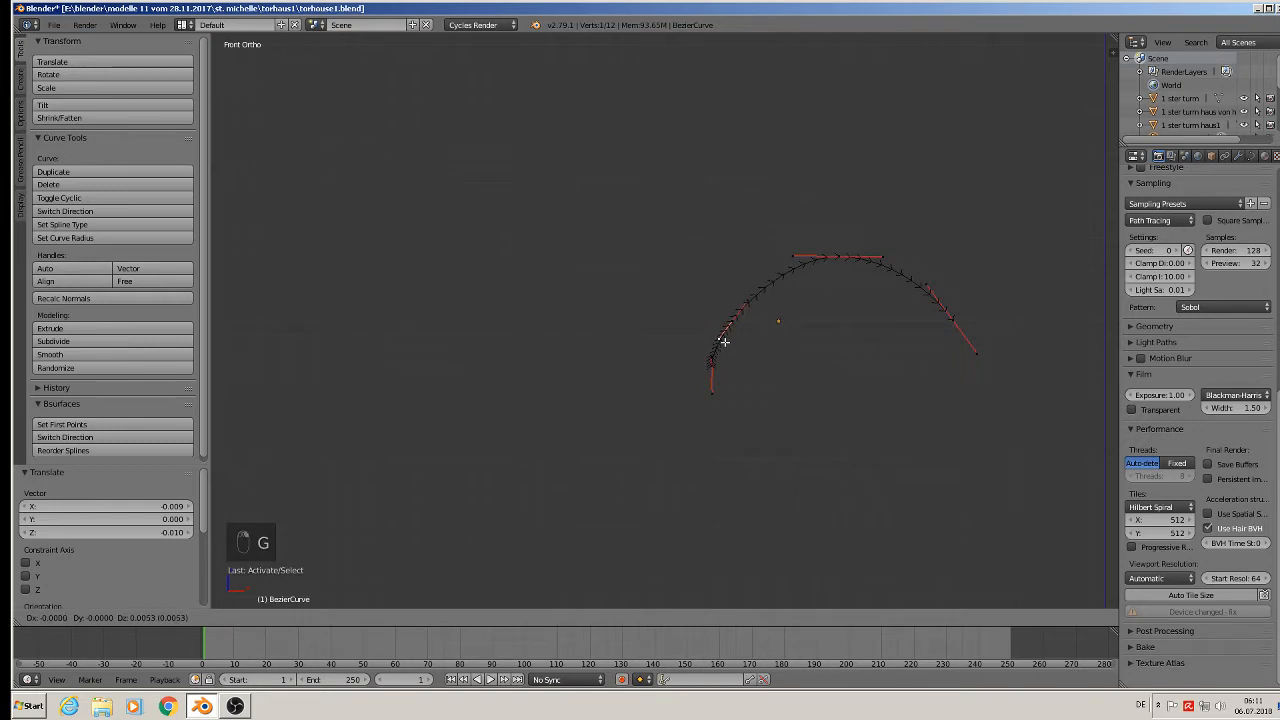
click(723, 342)
Shift a left-leg point along X so the left side hangs straight.
key(Tab)
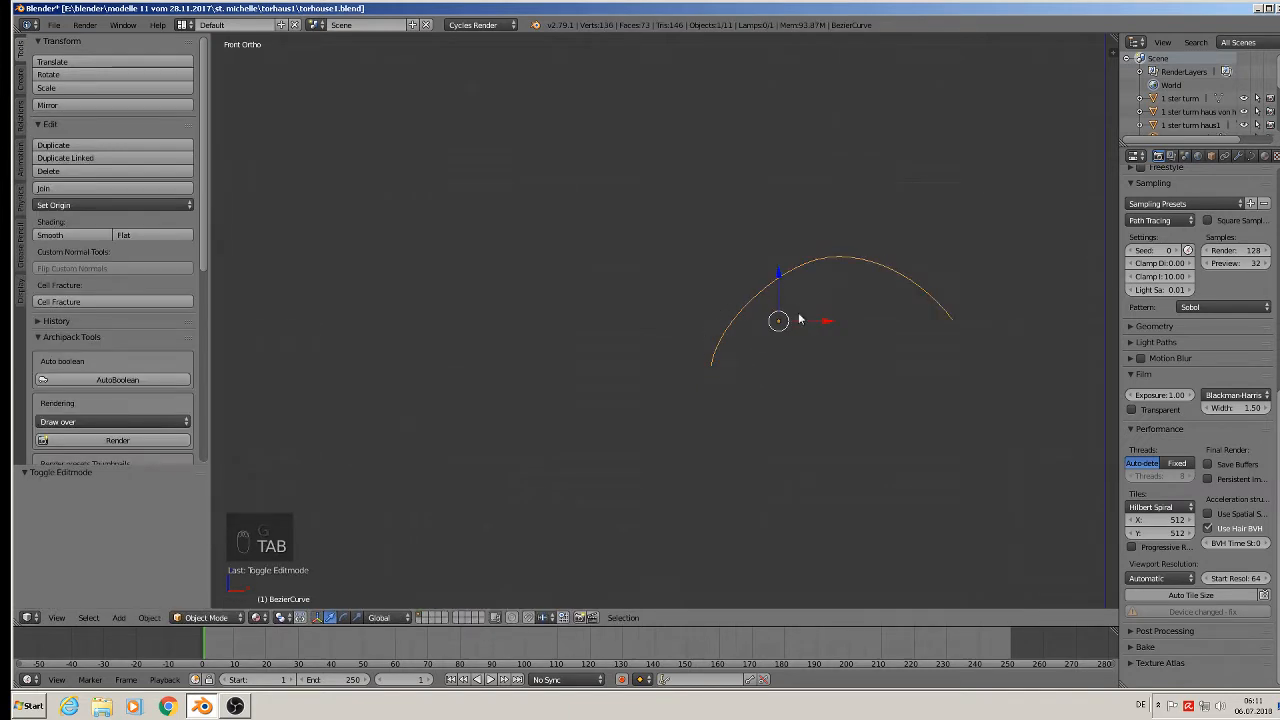
key(Tab)
scroll(714, 376, up, 4)
scroll(712, 370, up, 2)
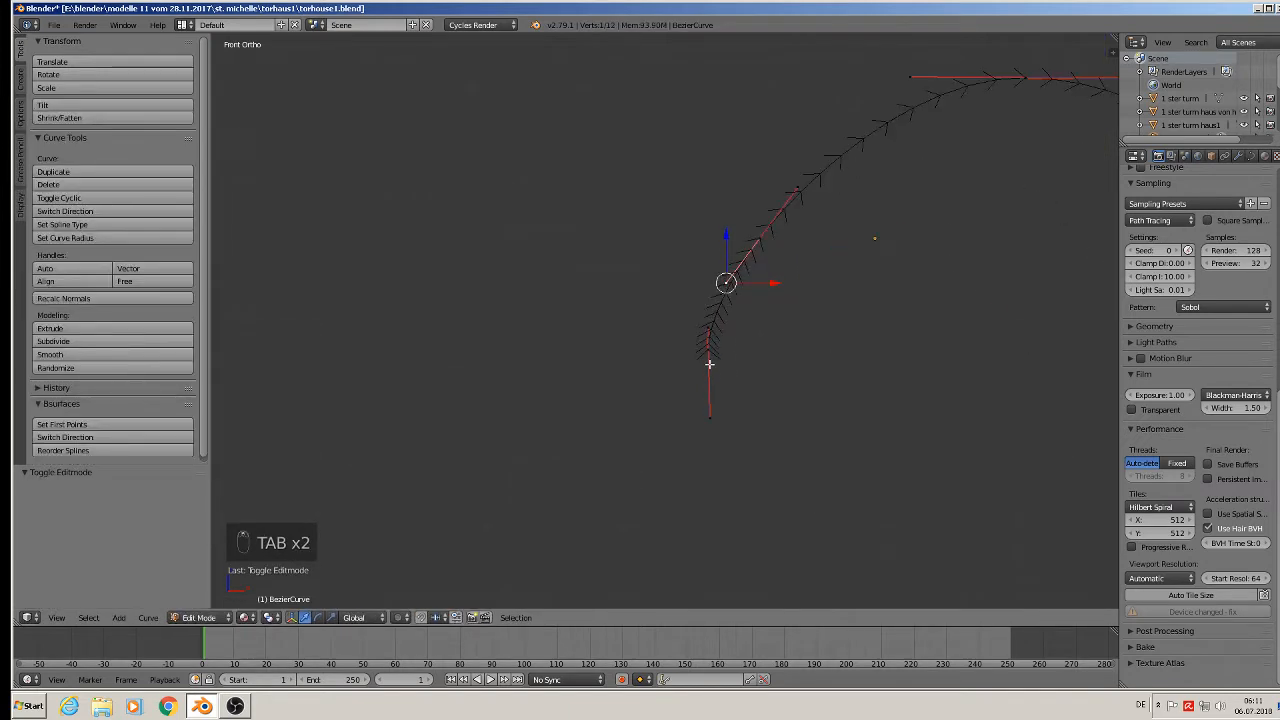
right_click(709, 347)
key(g)
key(x)
click(747, 351)
key(Tab)
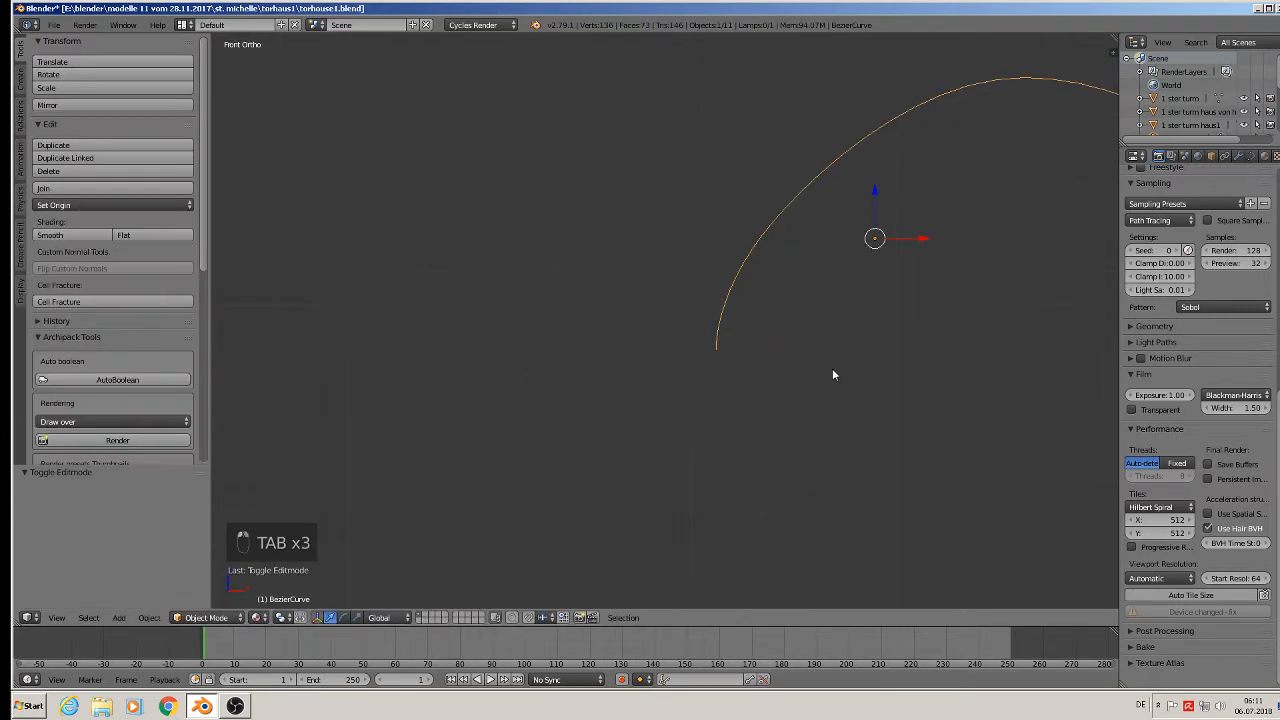
scroll(833, 371, down, 4)
shift+middle_drag(932, 370, 722, 366)
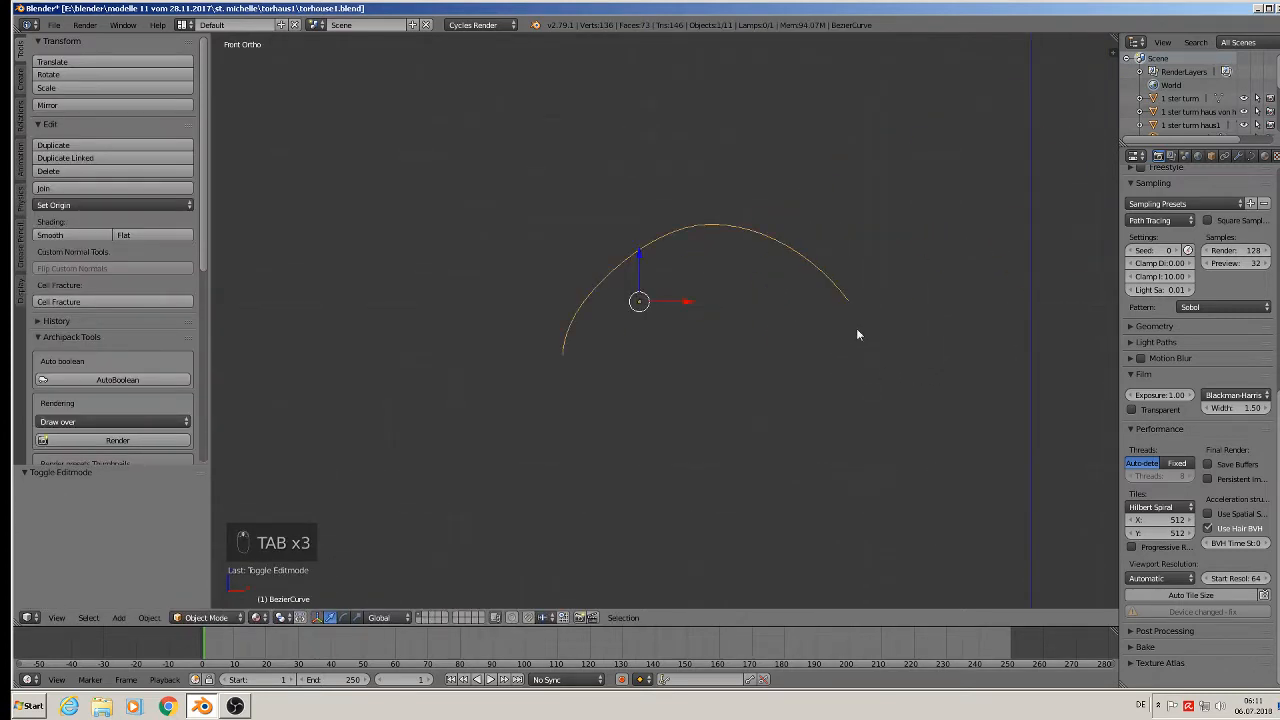
Extrude the right end downward and position the new point as a vertical right leg.
key(Tab)
right_click(858, 320)
key(e)
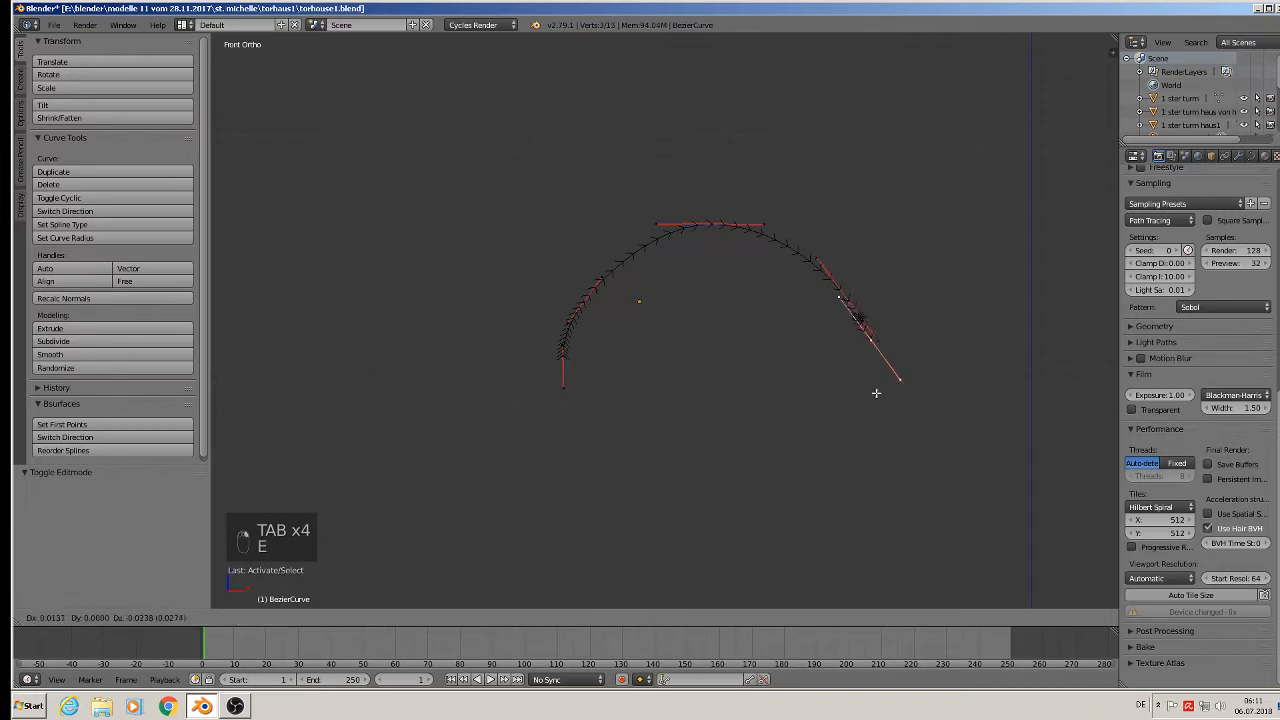
click(870, 362)
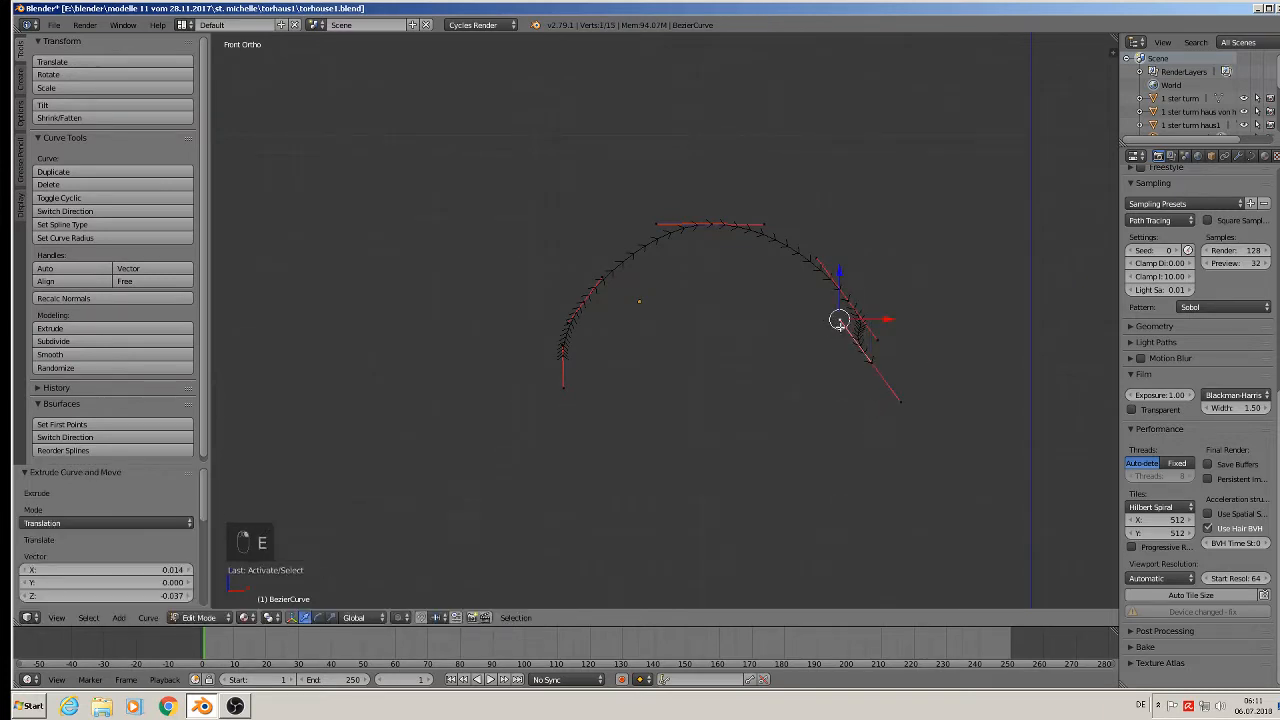
key(g)
click(872, 342)
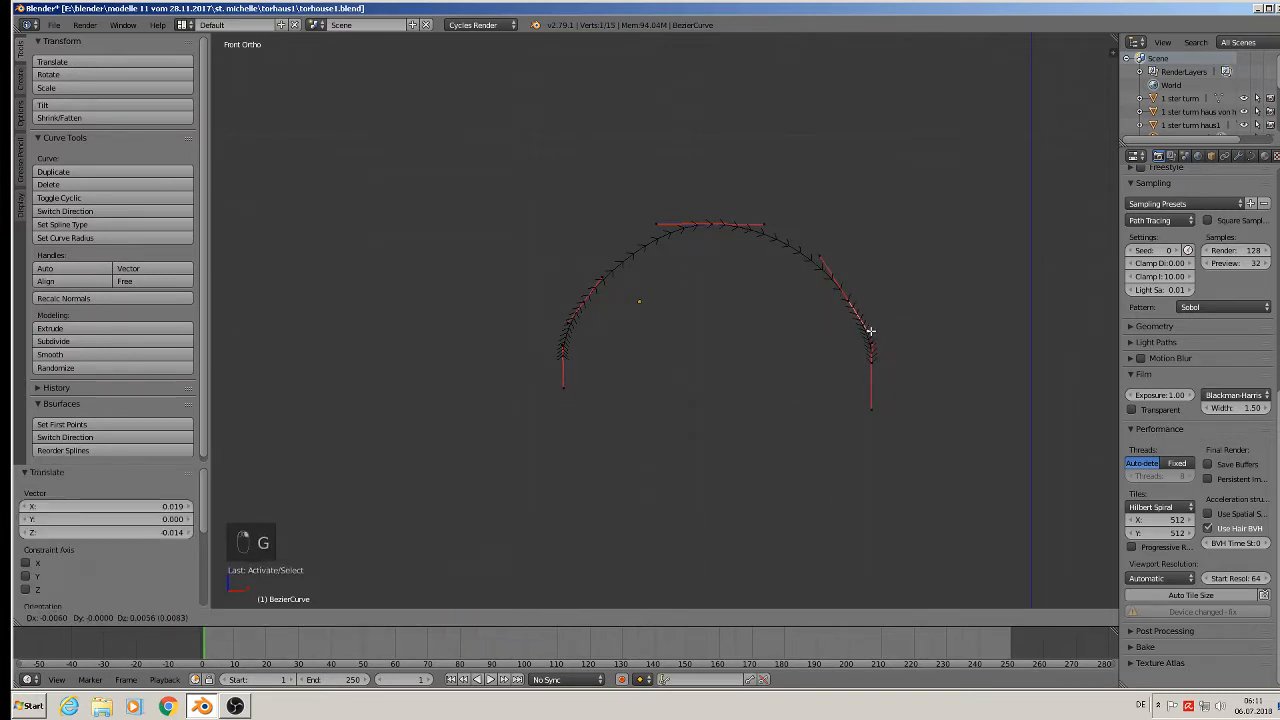
key(Tab)
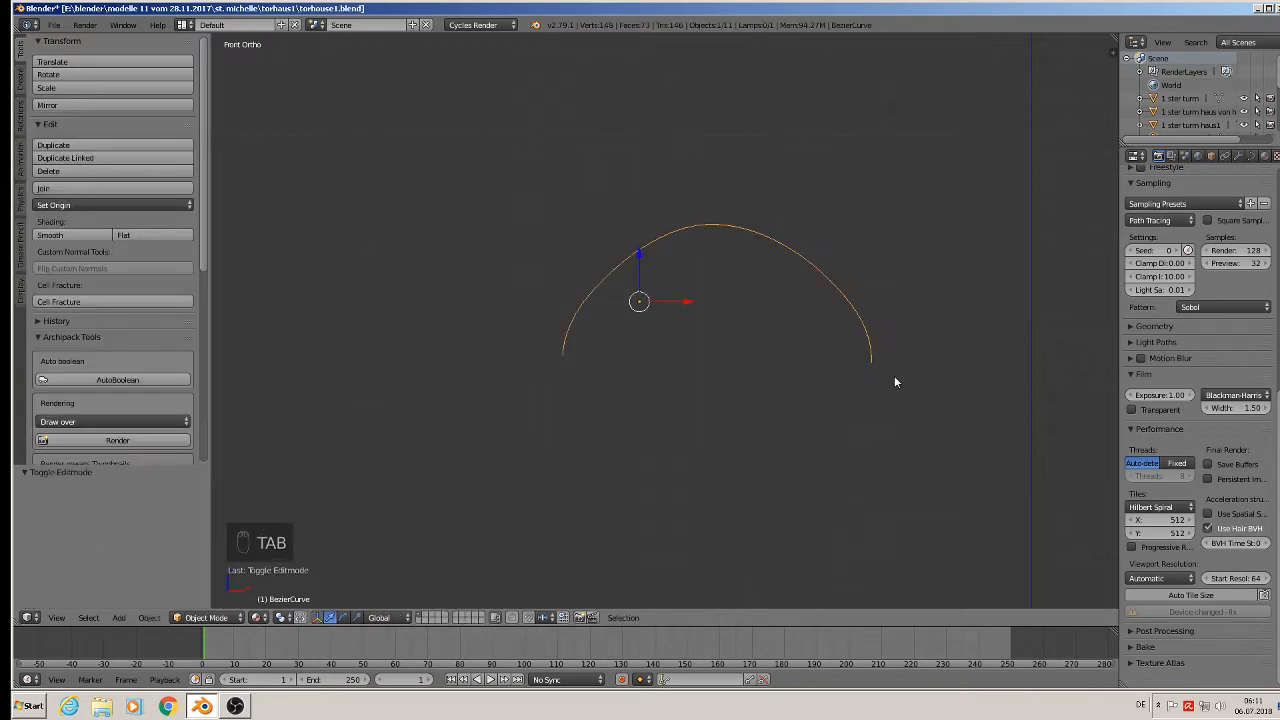
Move the arch over the gate archway in the photo and scale it to 0.647.
scroll(894, 375, down, 8)
scroll(355, 389, up, 3)
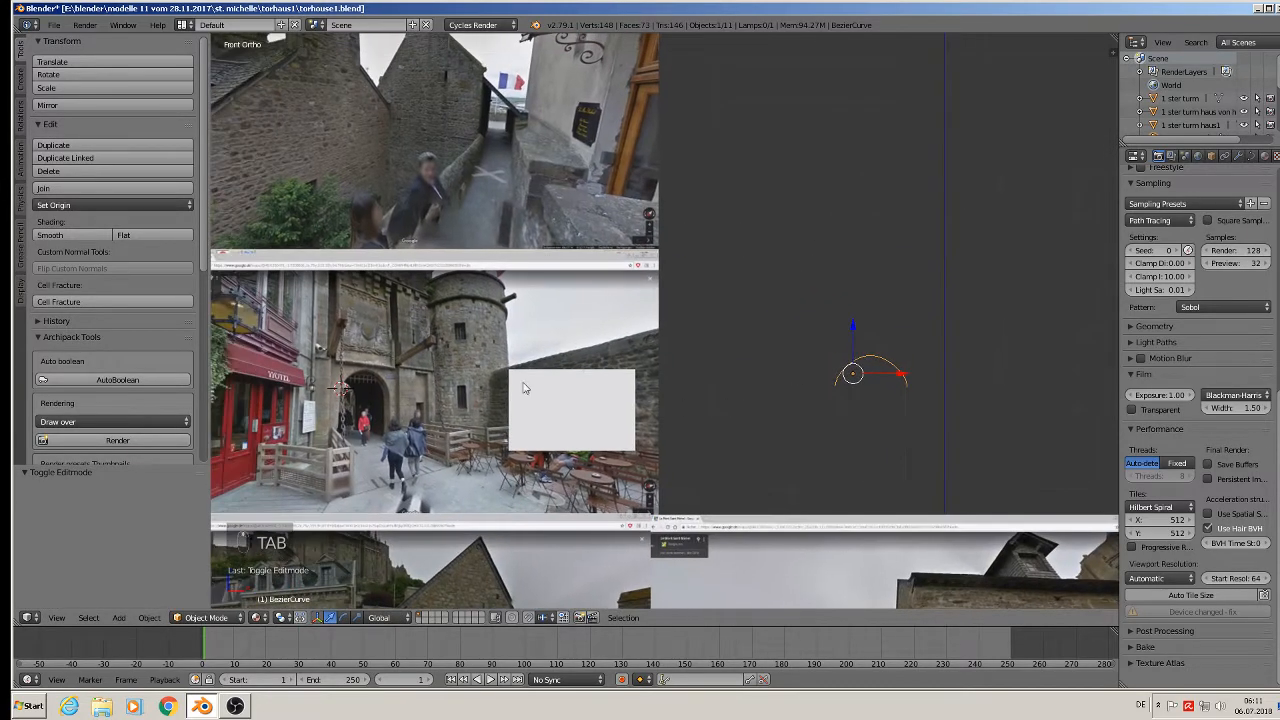
scroll(787, 384, down, 4)
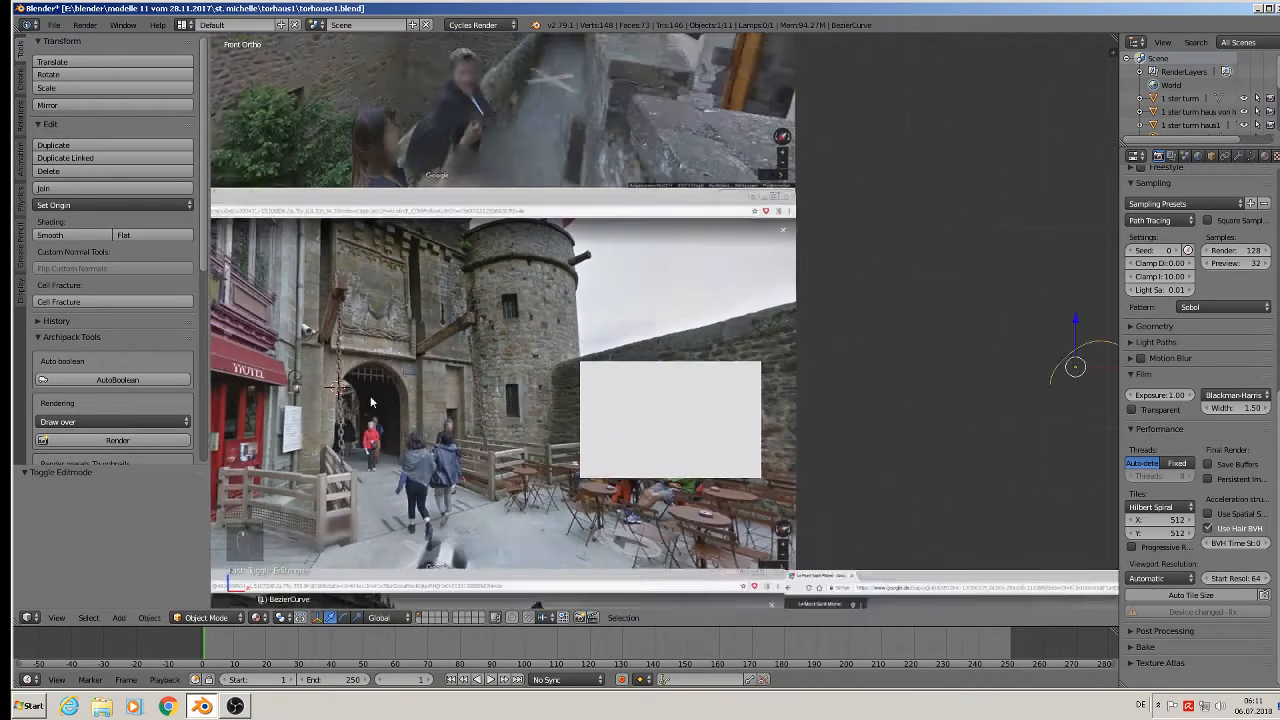
key(g)
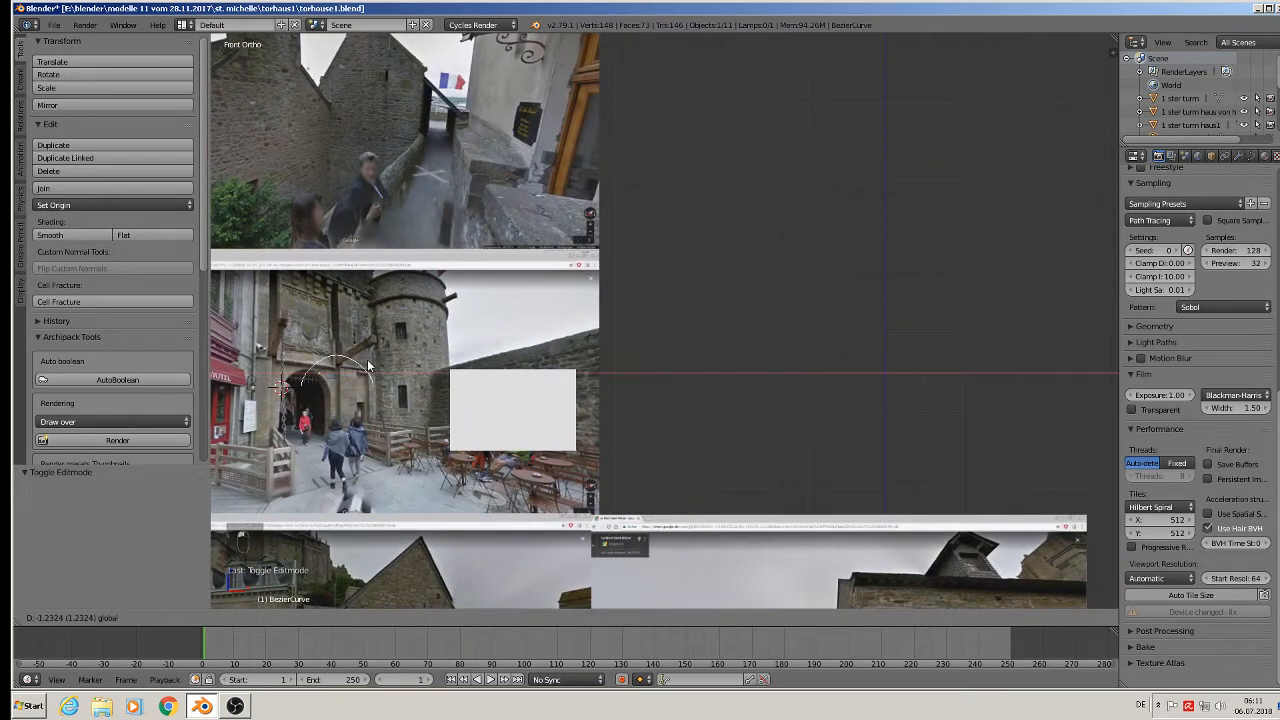
click(367, 359)
scroll(704, 282, up, 4)
scroll(700, 286, up, 2)
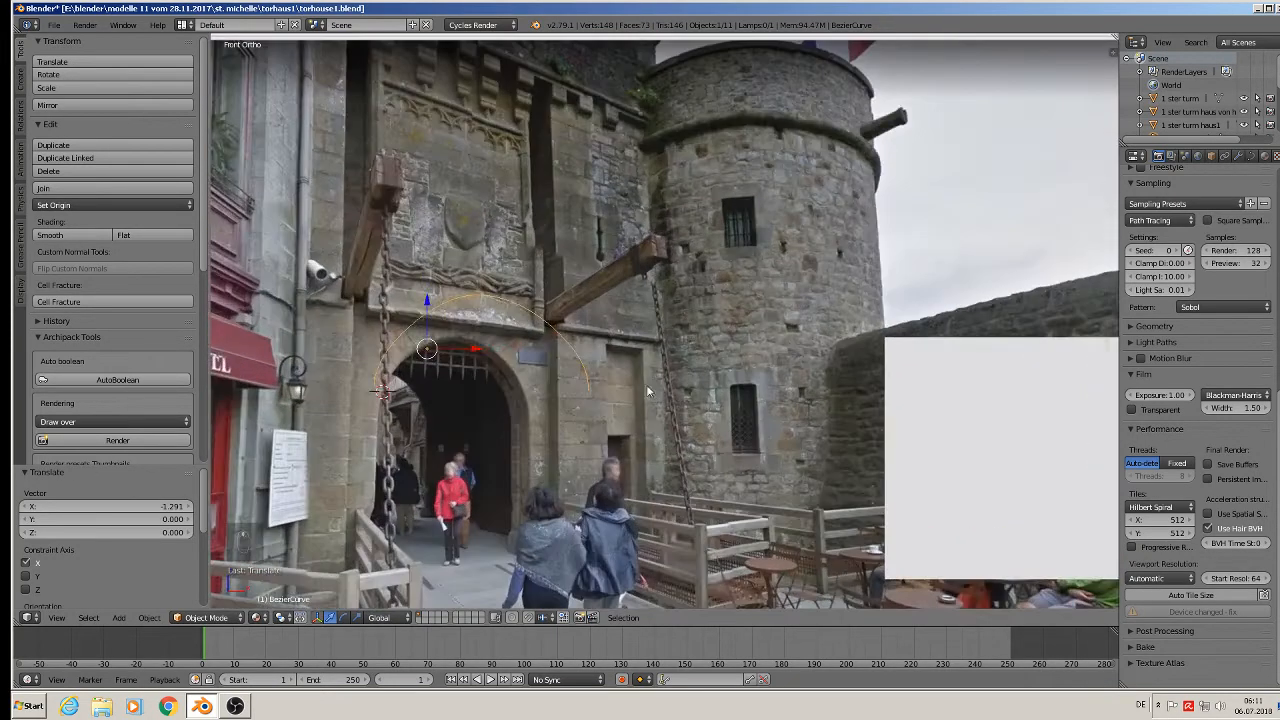
key(s)
click(573, 382)
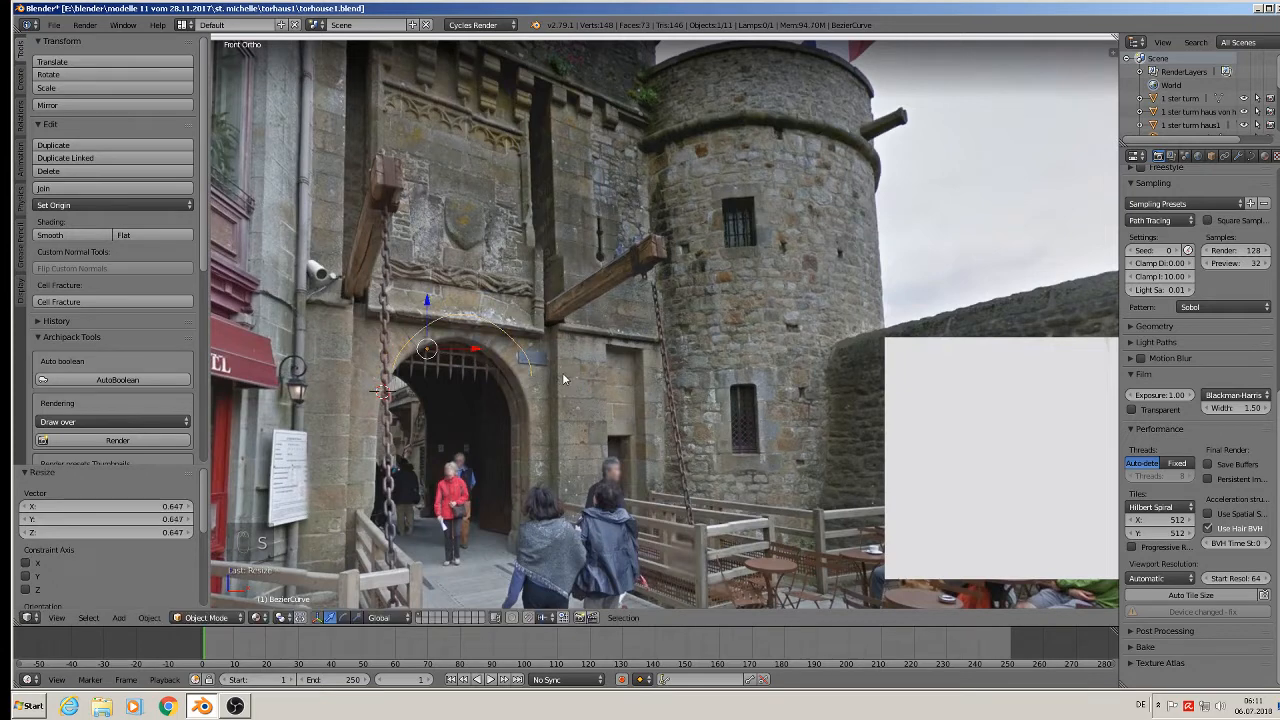
Align the arch with the gate opening using small Z and X nudges.
shift+middle_drag(416, 323, 548, 253)
key(g)
key(z)
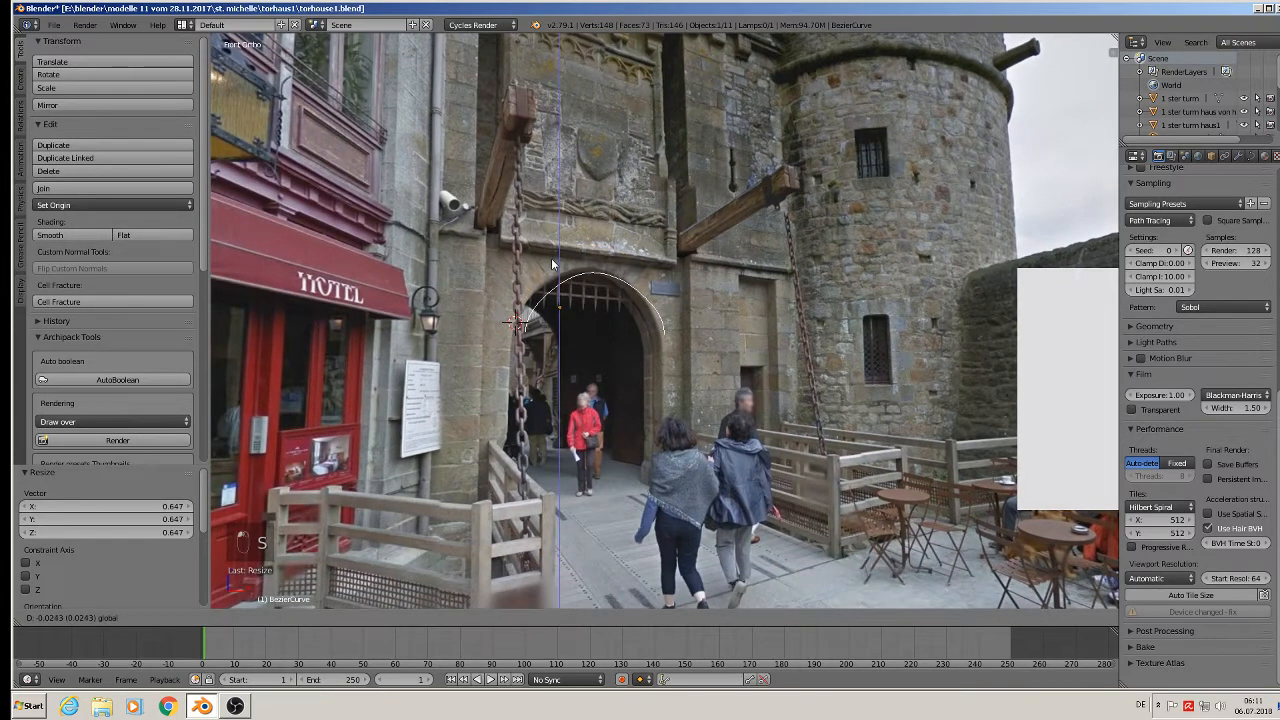
click(611, 309)
key(g)
key(x)
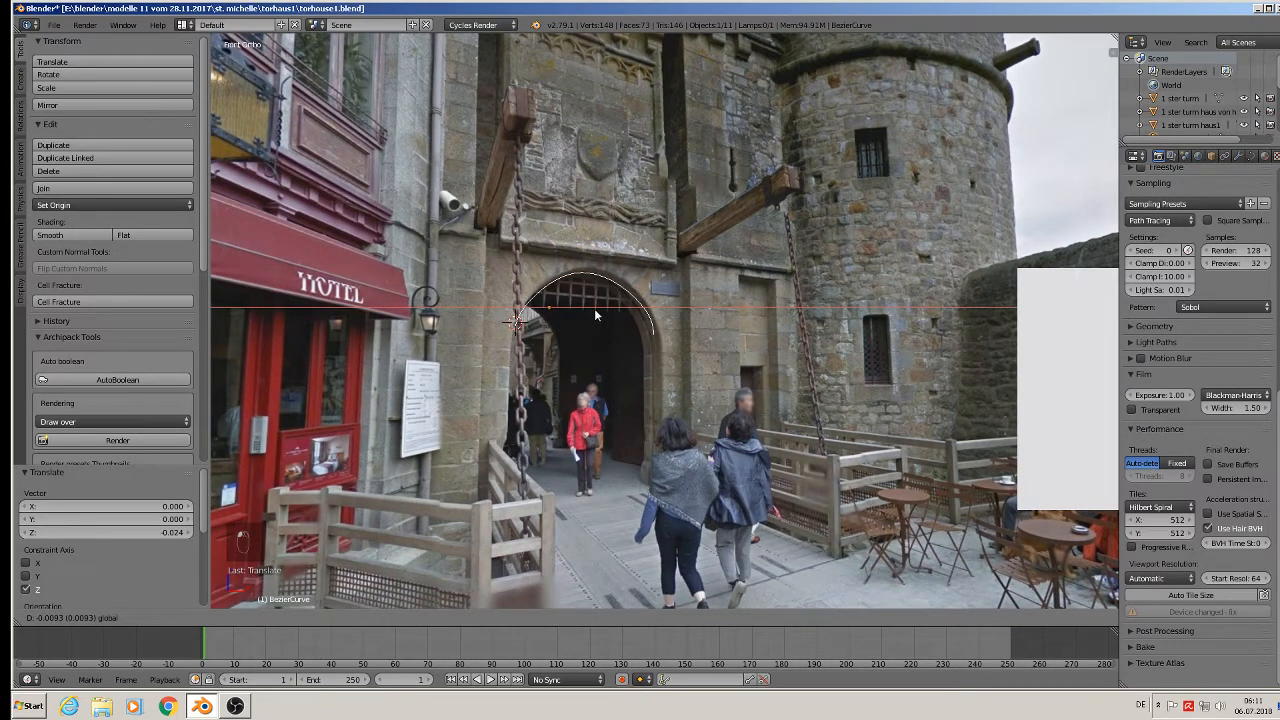
click(585, 298)
key(g)
key(z)
click(594, 311)
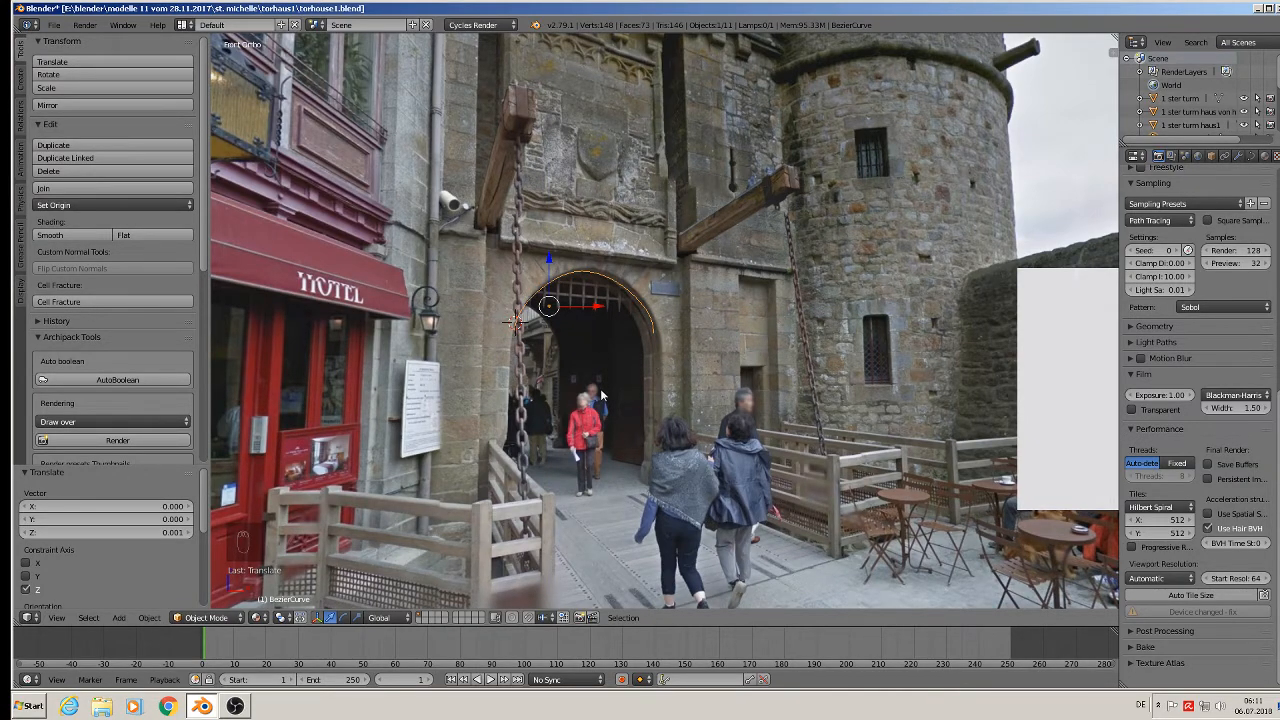
Shift the arch 0.992 along X, clear of the reference photos.
scroll(601, 395, down, 6)
key(g)
key(x)
click(1000, 370)
shift+middle_drag(880, 380, 681, 327)
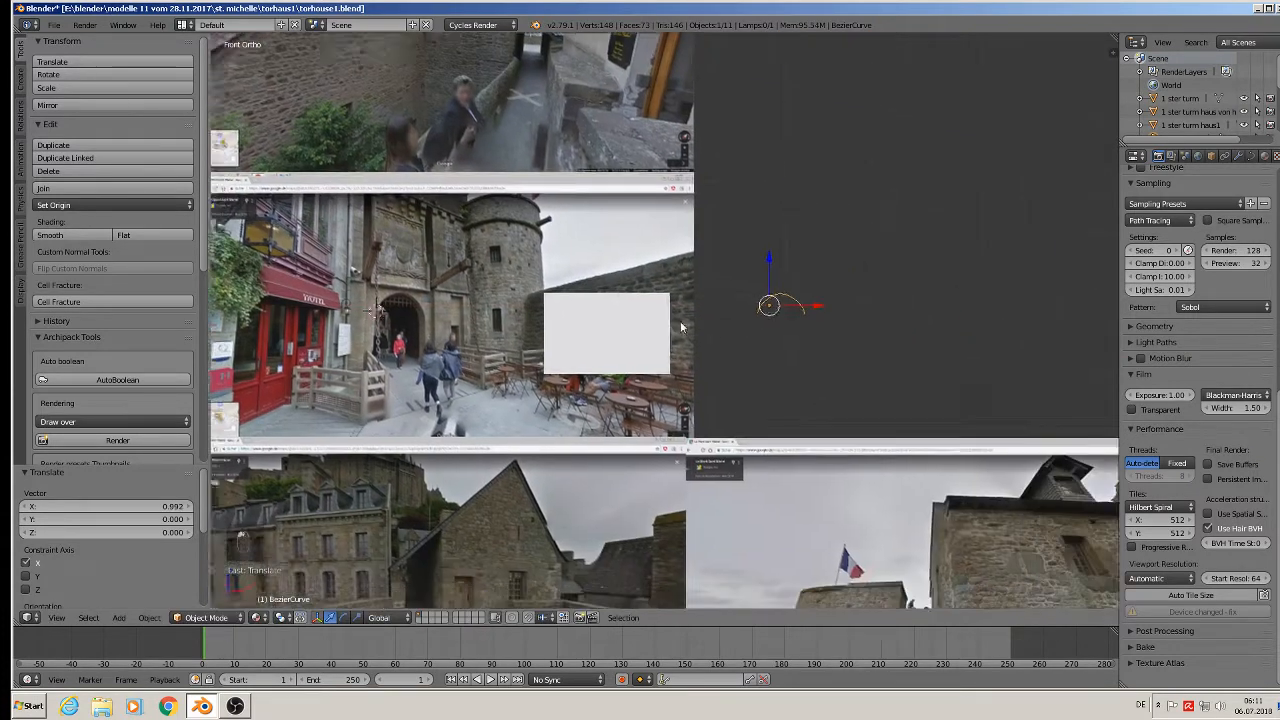
scroll(770, 326, up, 3)
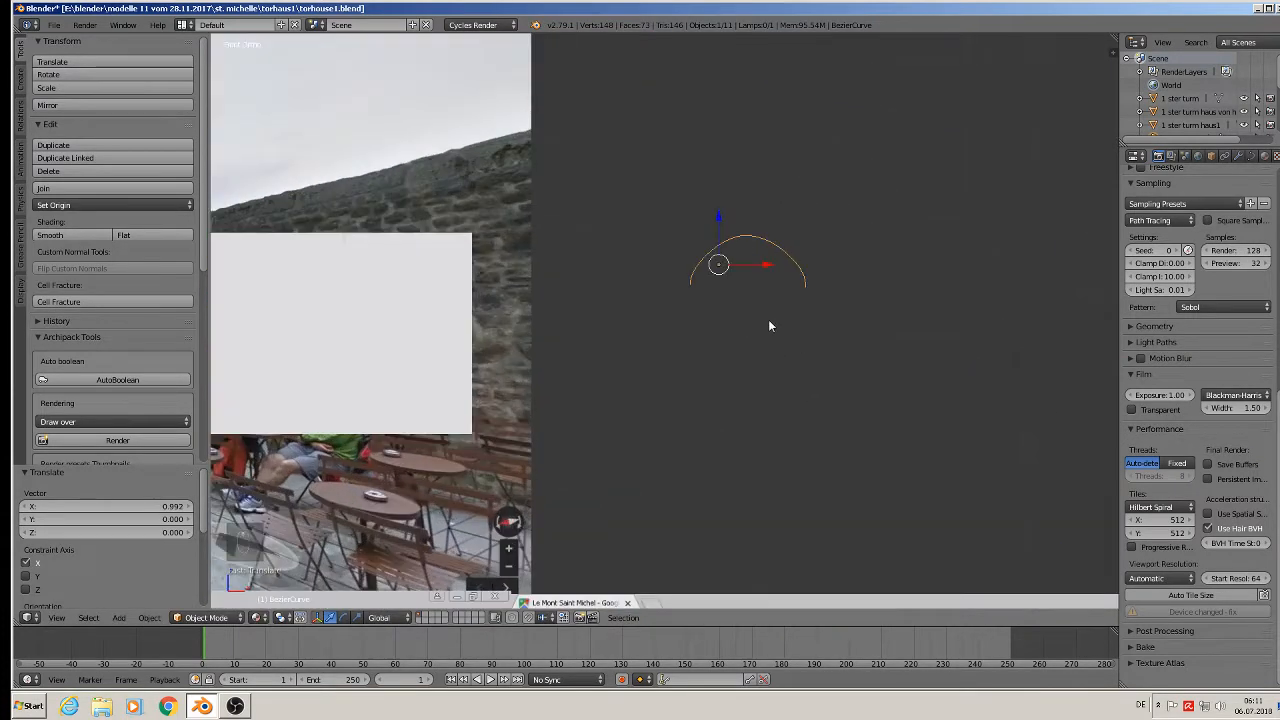
Duplicate the pointed arc curve and place the copy to its right along X.
key(shift+d)
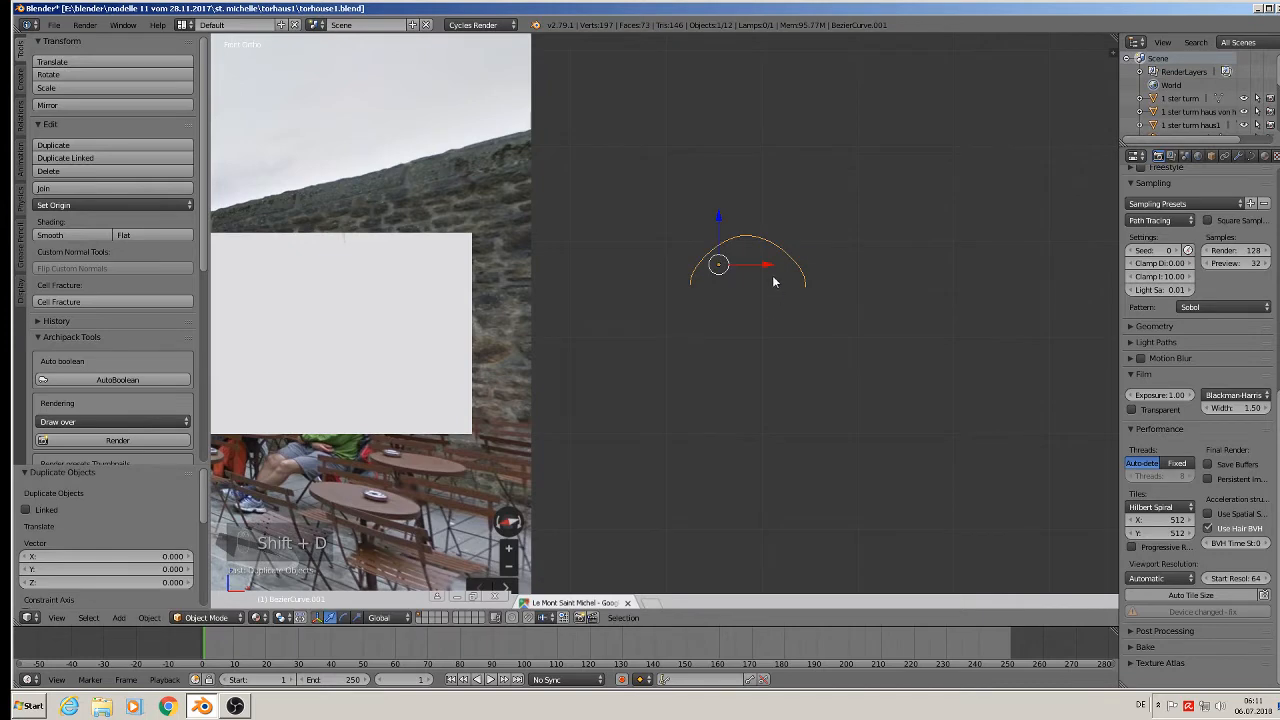
key(x)
click(965, 300)
shift+middle_drag(971, 304, 752, 319)
key(Tab)
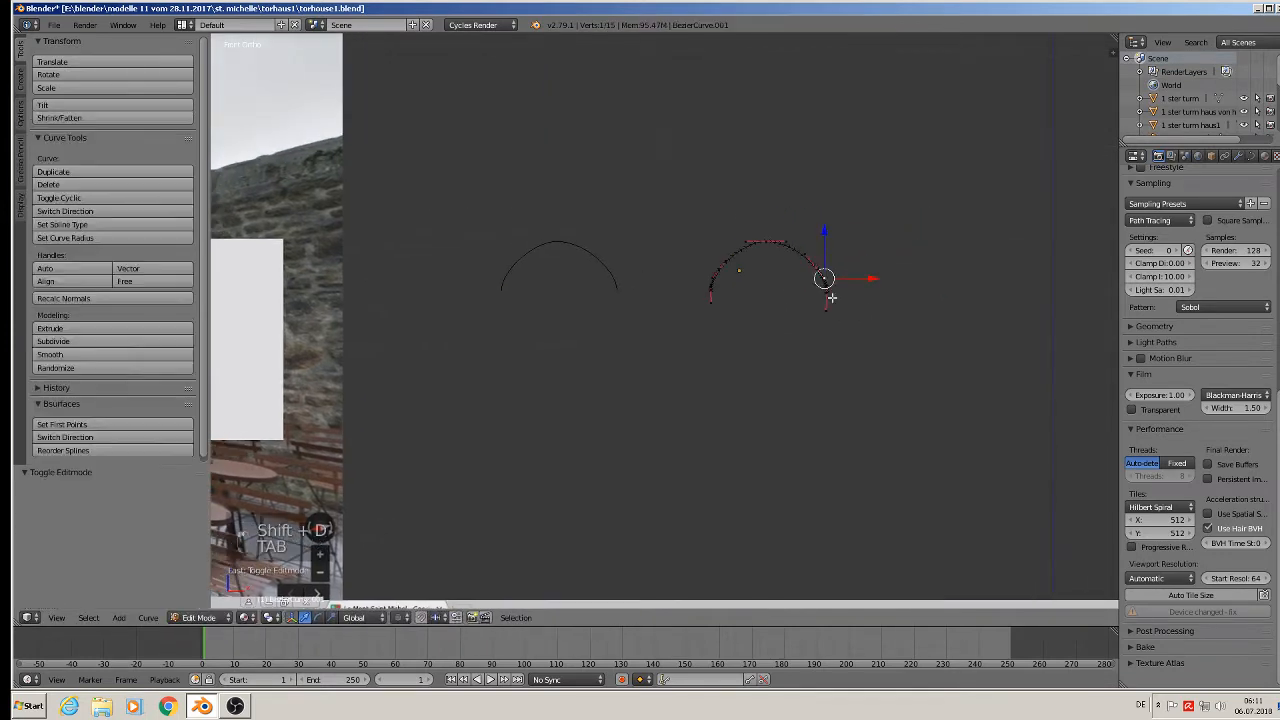
scroll(839, 308, up, 3)
key(Tab)
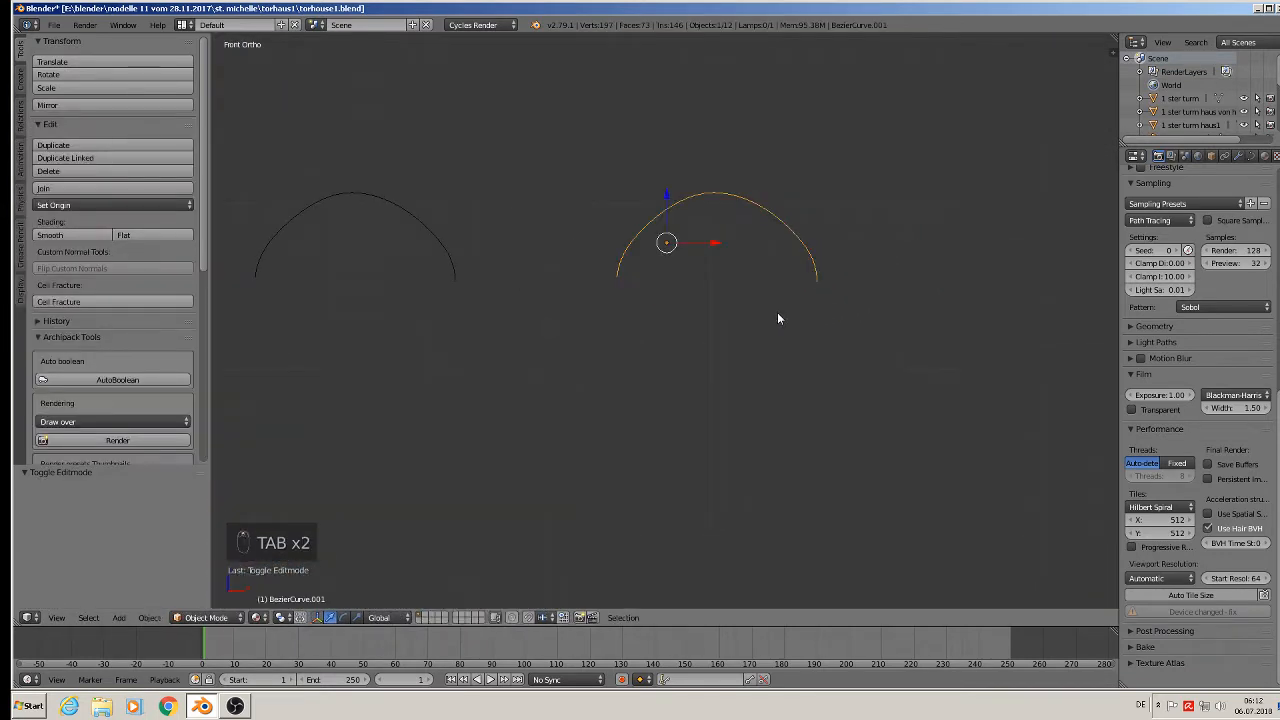
Convert the copy into a mesh and toggle selection of all its vertices in Edit Mode.
key(alt+c)
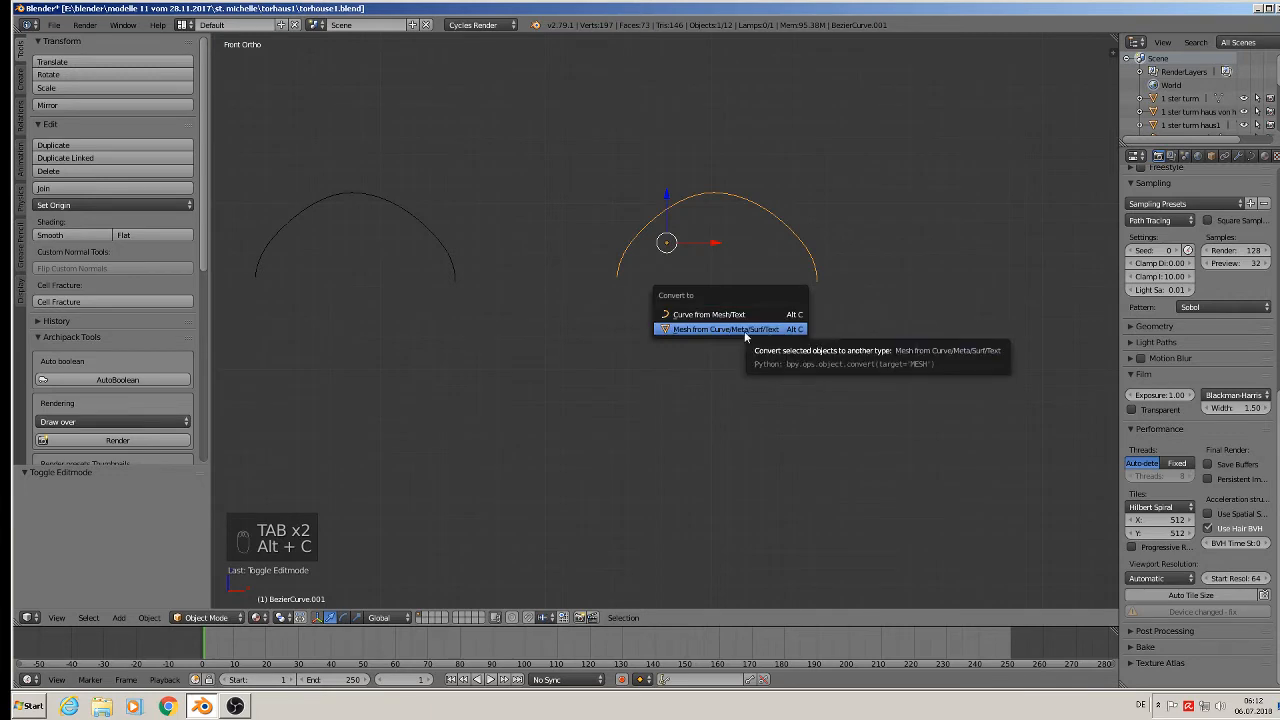
click(744, 331)
key(Tab)
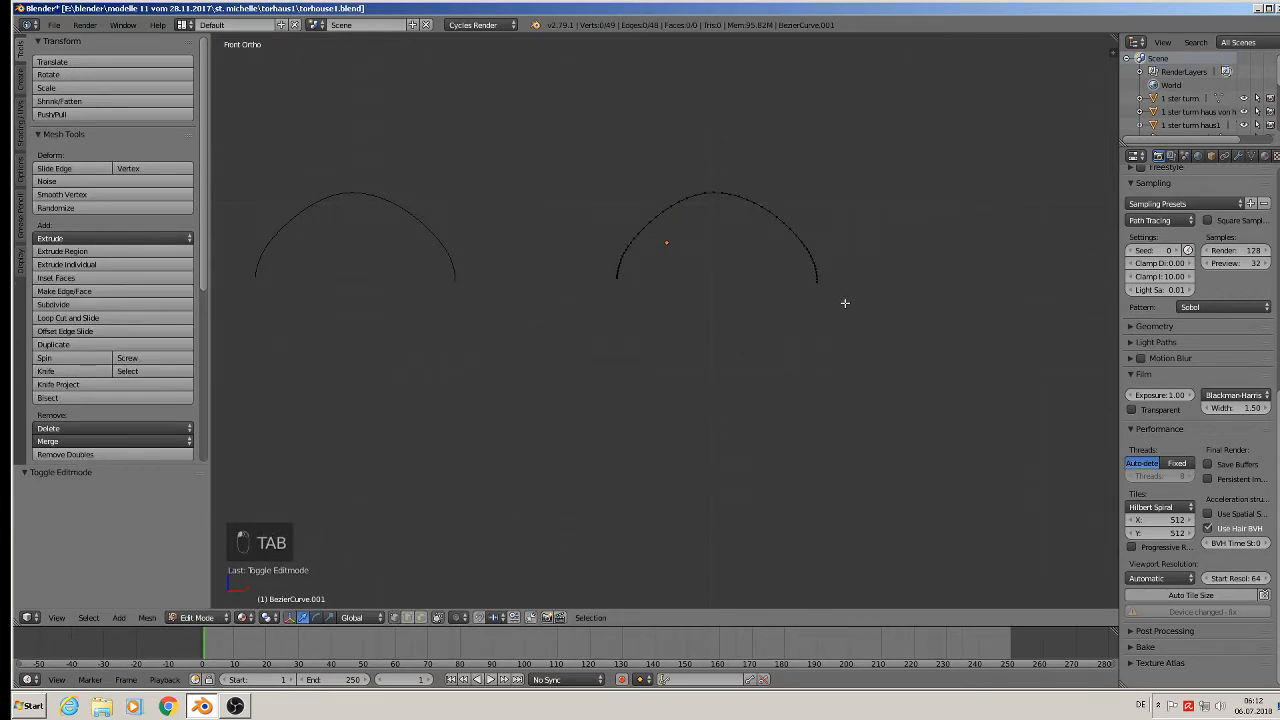
key(a)
key(a)
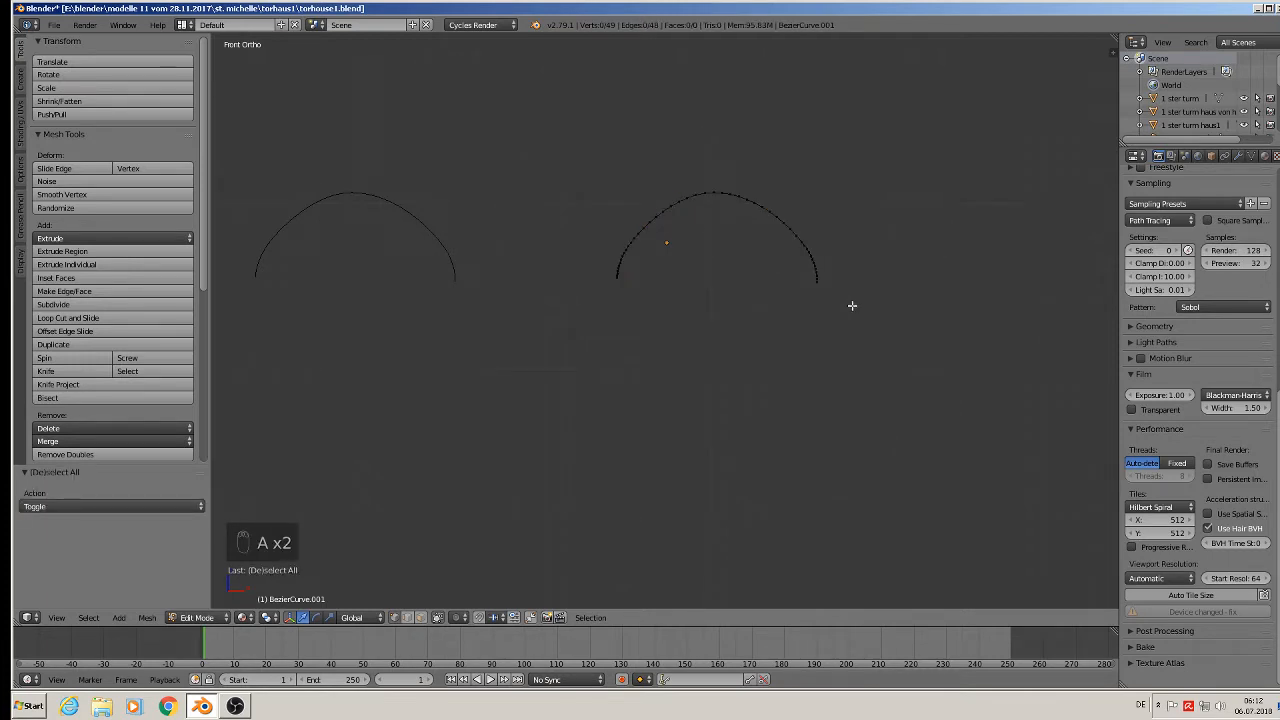
Delete the vertices on the arc's right half and select the remaining left half.
key(b)
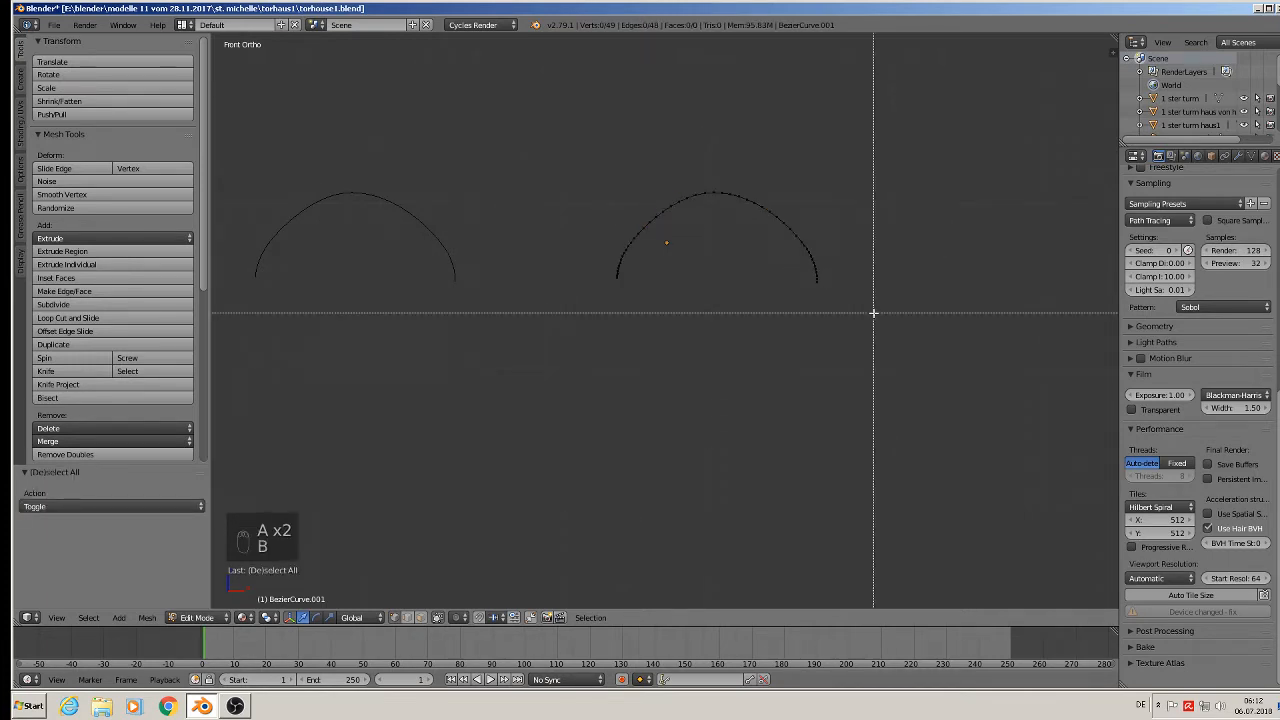
drag(869, 313, 719, 163)
key(c)
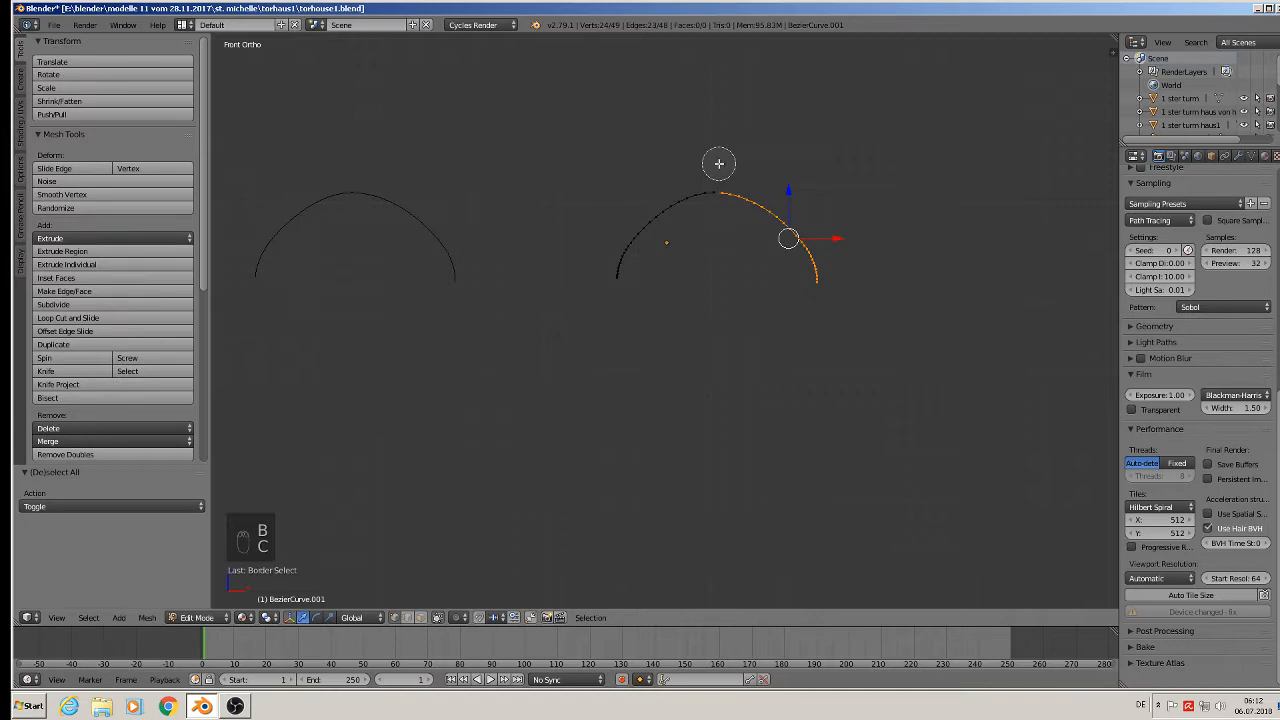
right_click(719, 163)
key(x)
click(722, 165)
key(a)
key(a)
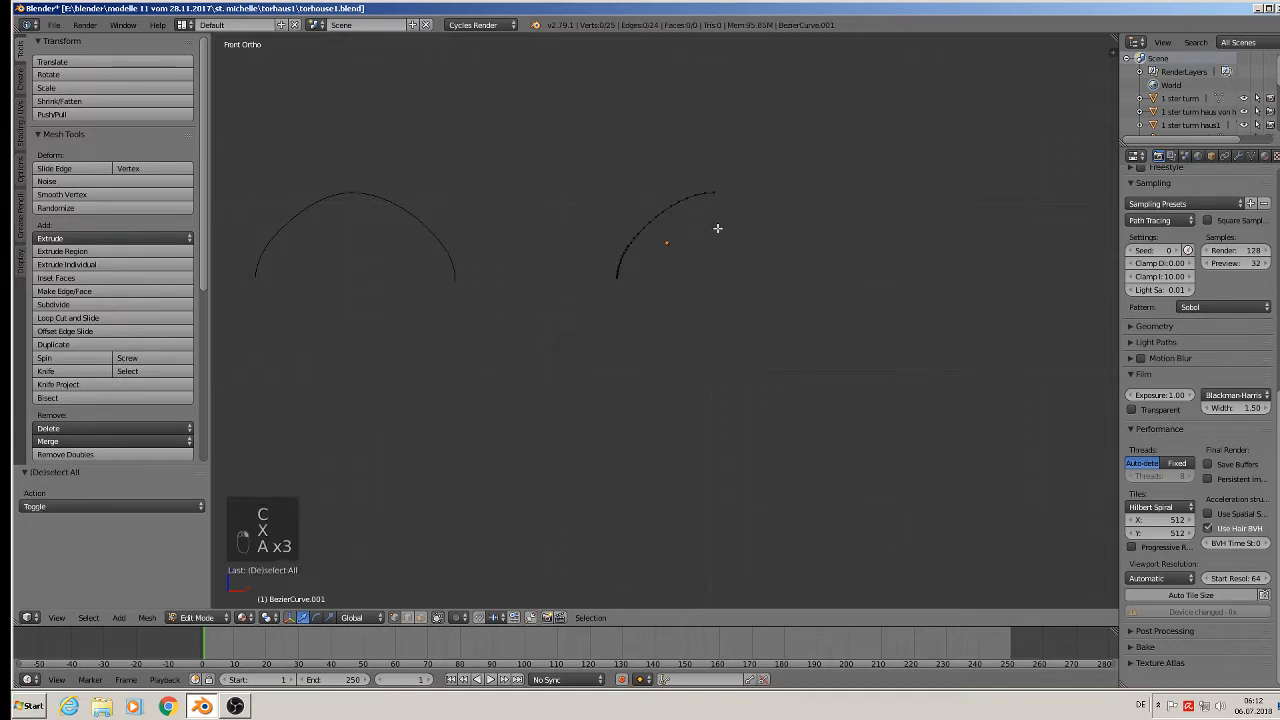
key(a)
Duplicate the left half, rotate it 180° on Z, and nudge it into place as the right half.
key(shift+d)
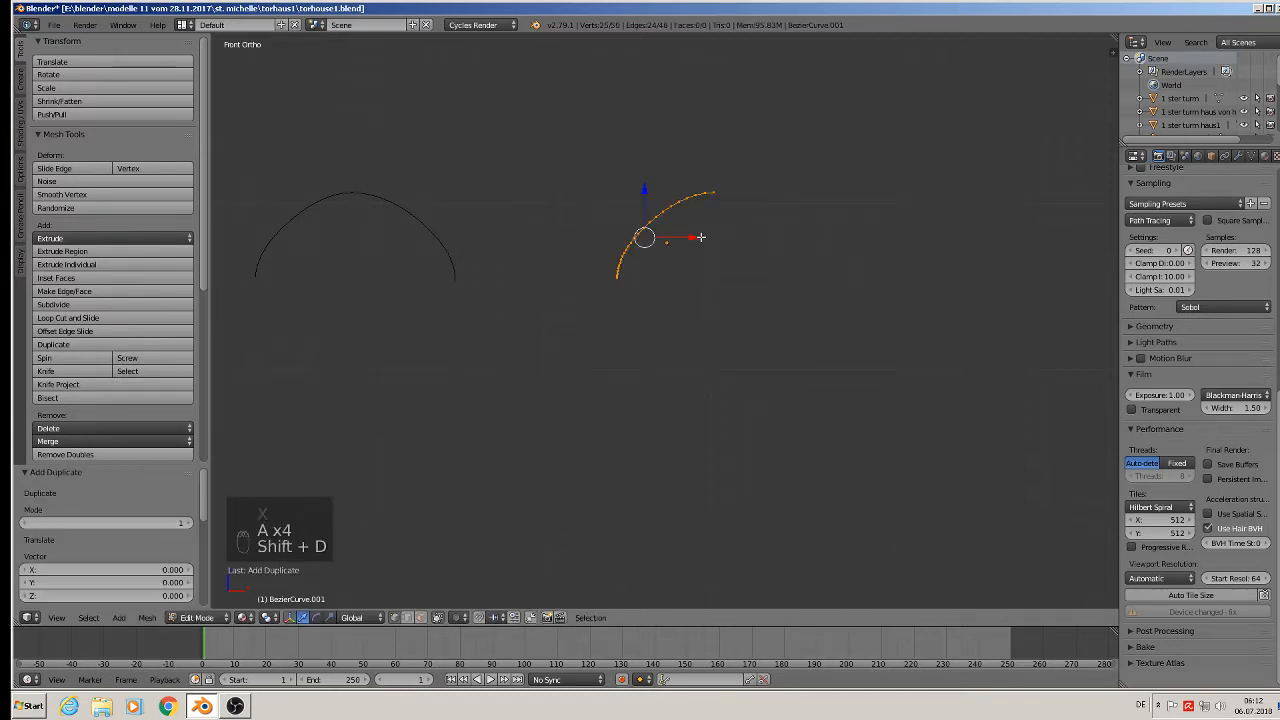
key(x)
click(876, 270)
text(rz)
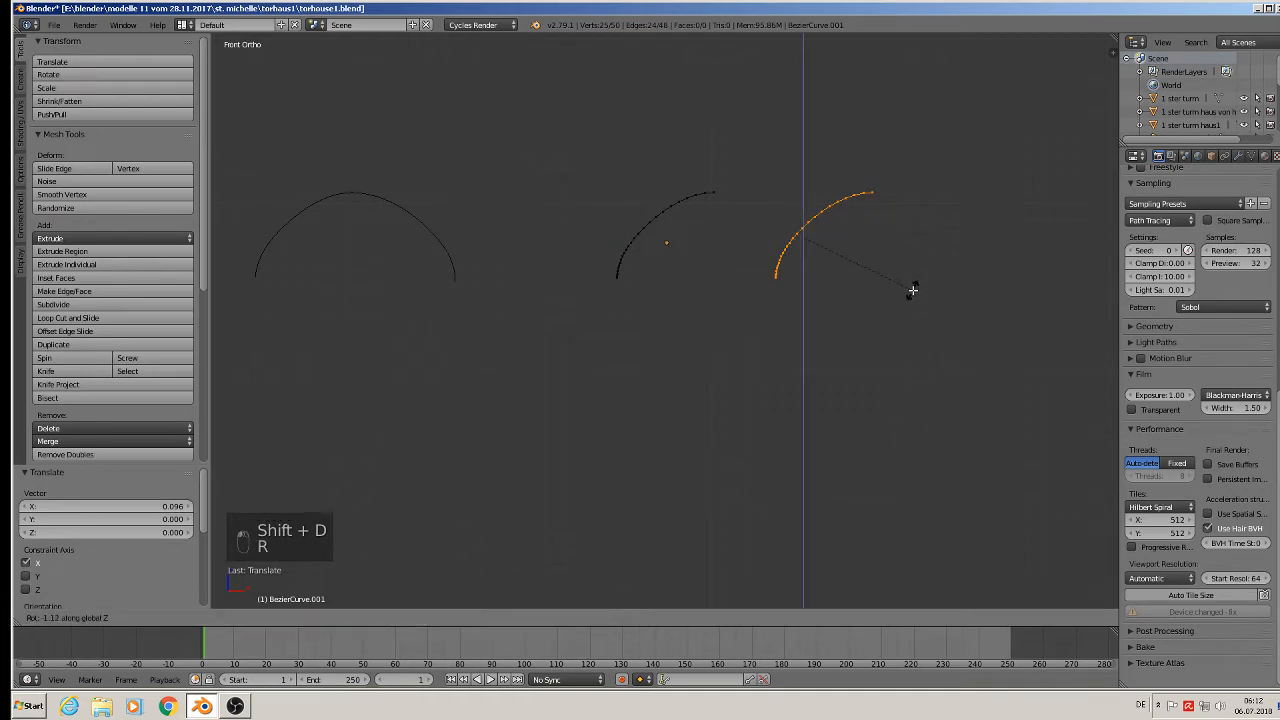
text(180)
key(Return)
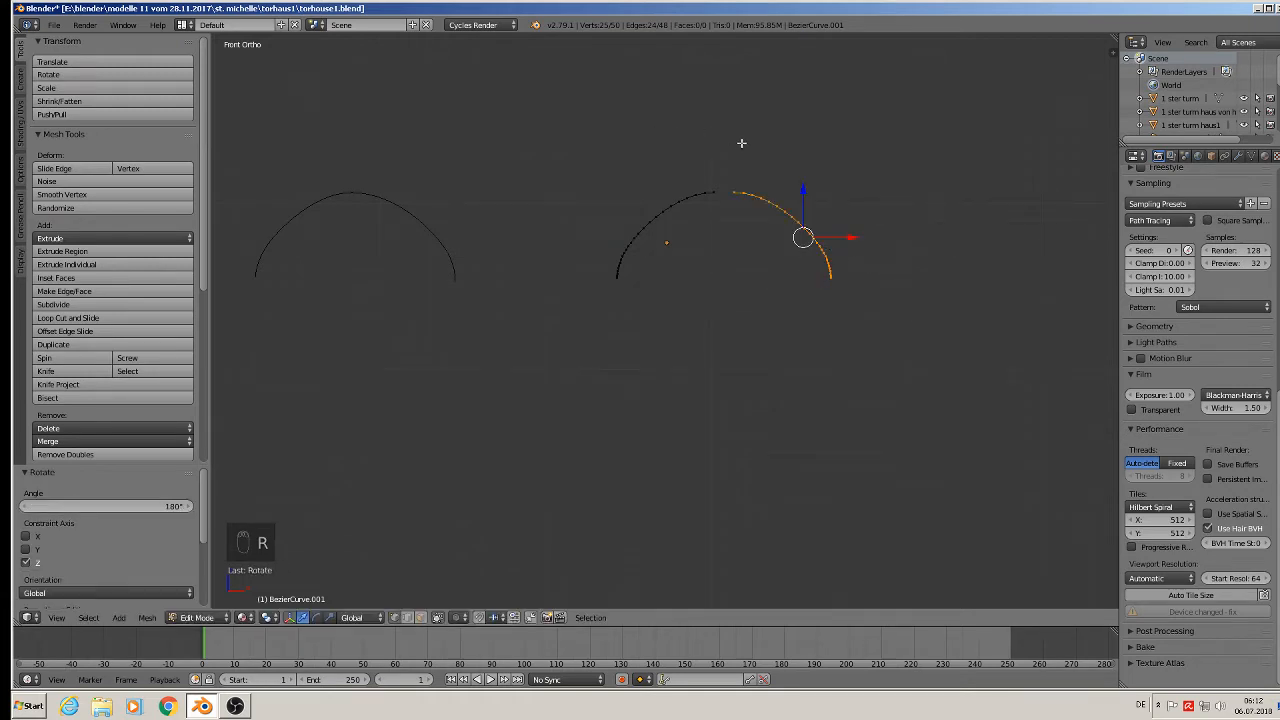
key(g)
key(x)
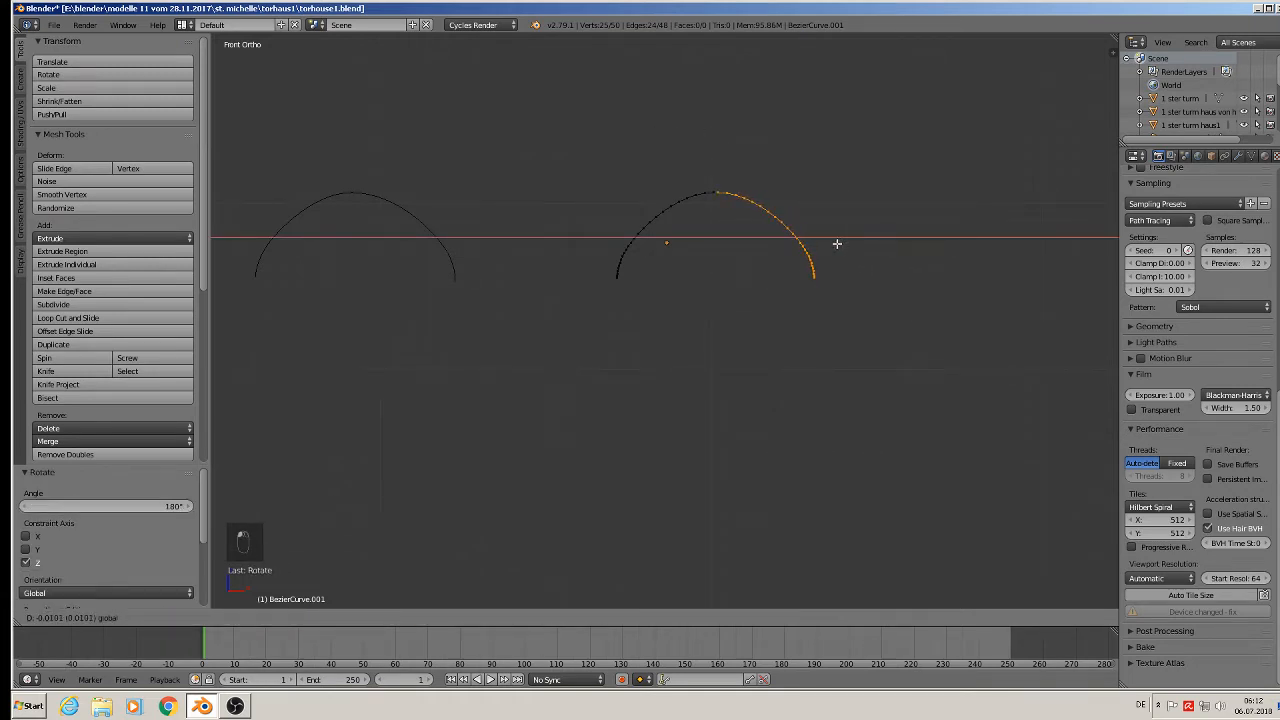
click(834, 245)
Merge the apex vertices at center, then select both arch end vertices.
scroll(716, 187, up, 1)
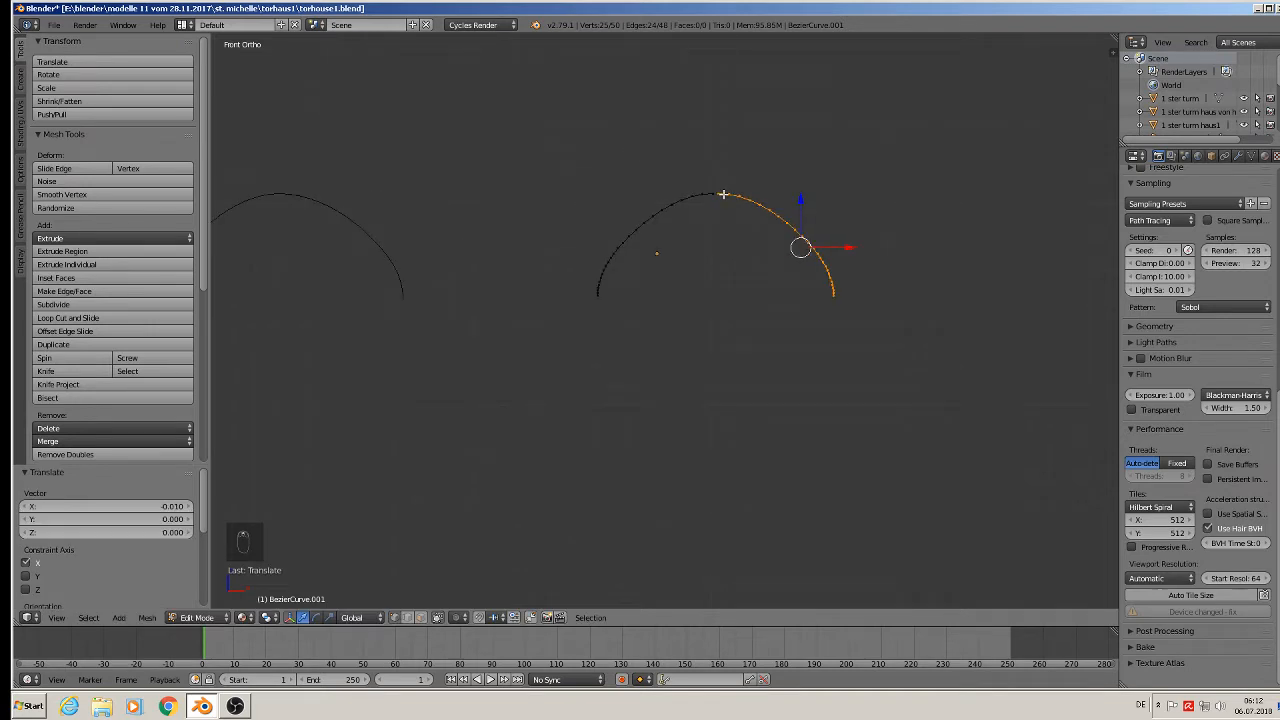
right_click(721, 194)
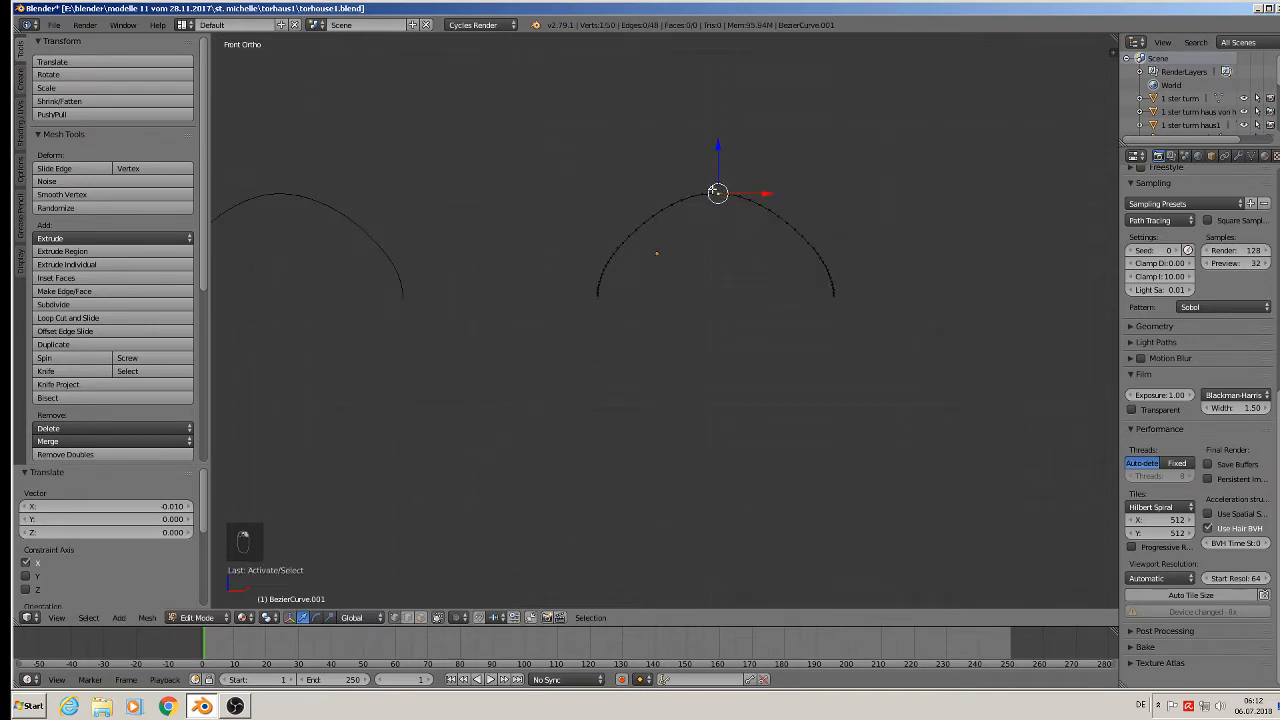
click(92, 440)
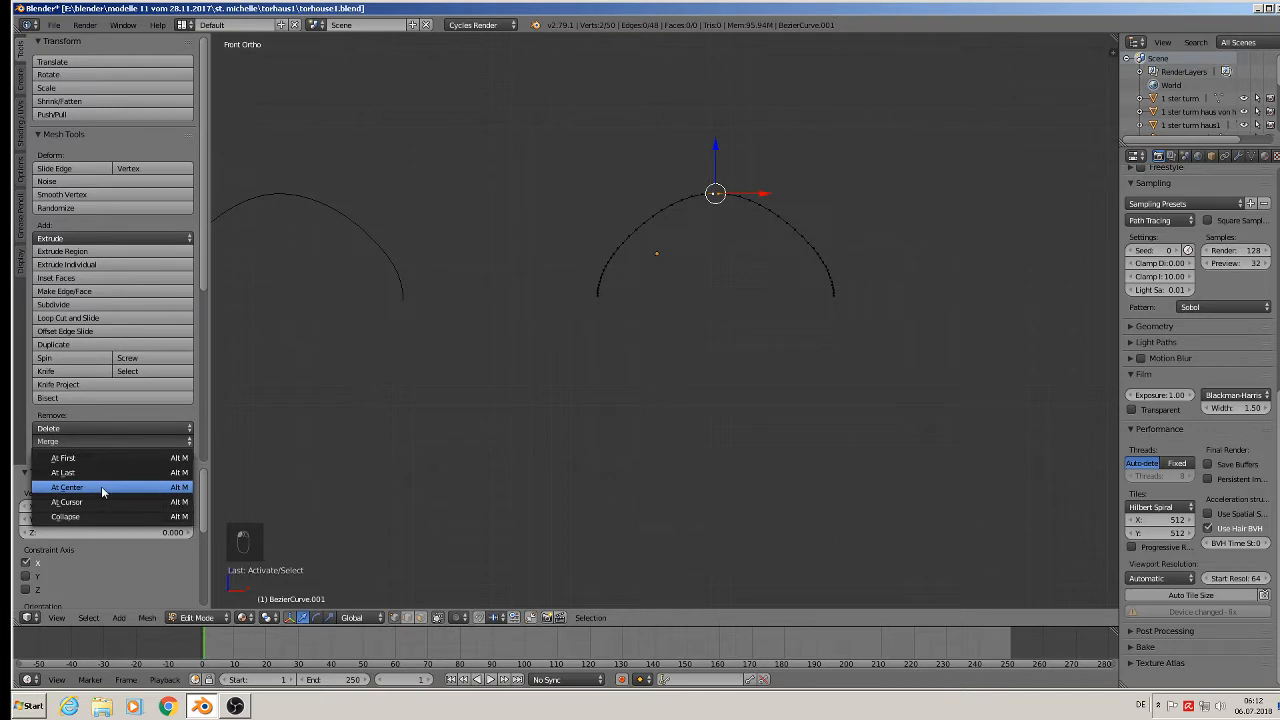
click(101, 487)
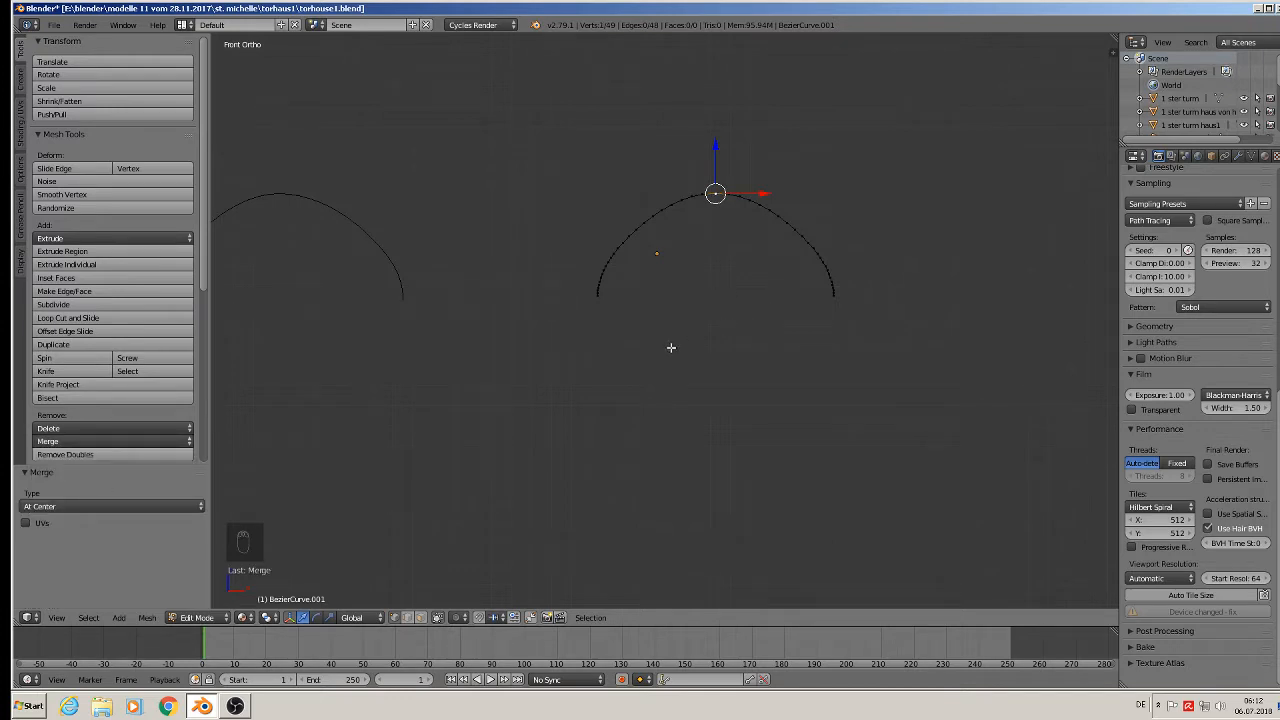
right_click(598, 295)
shift+right_click(842, 303)
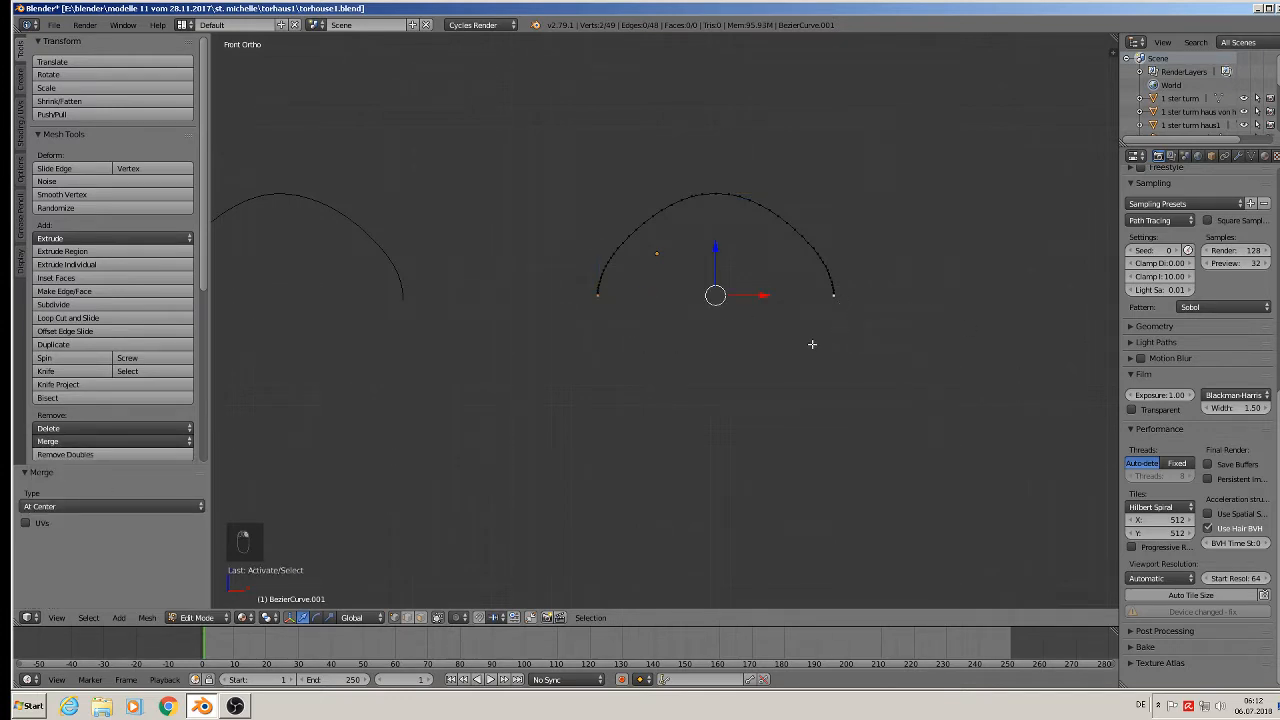
scroll(778, 353, down, 3)
Extrude both ends down into straight legs, join them with a base edge, and fill the outline.
key(e)
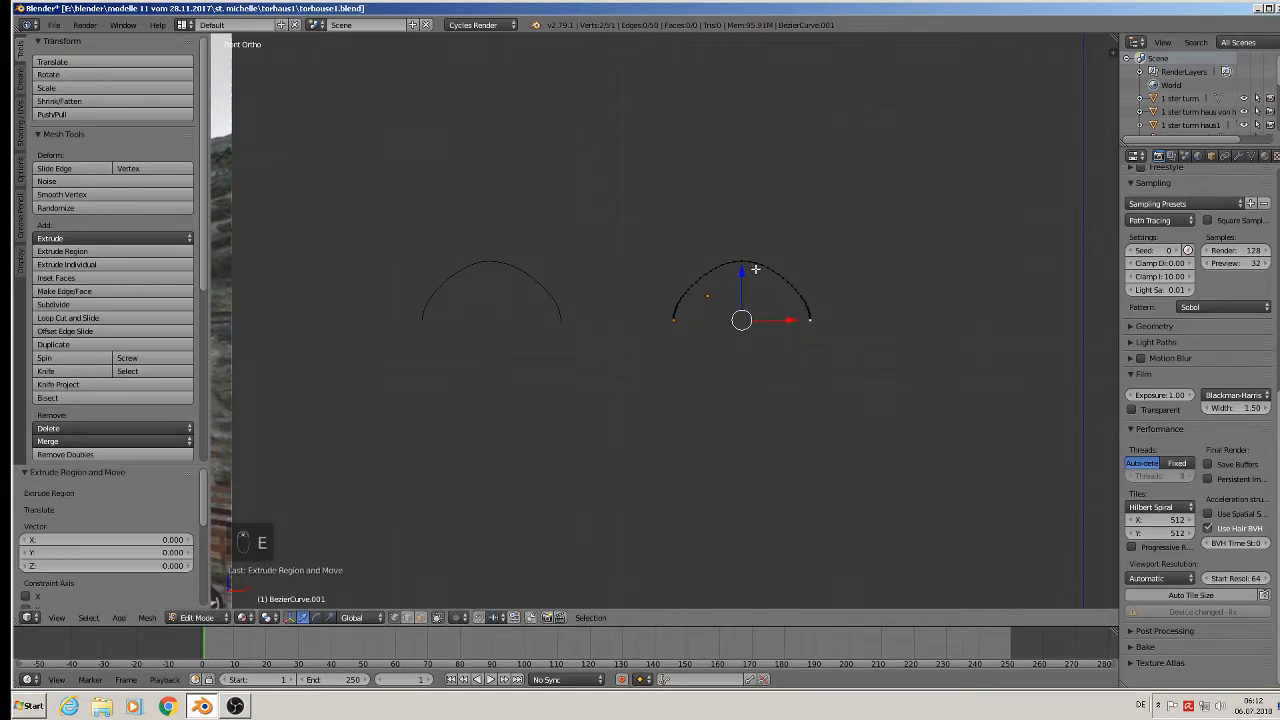
click(754, 407)
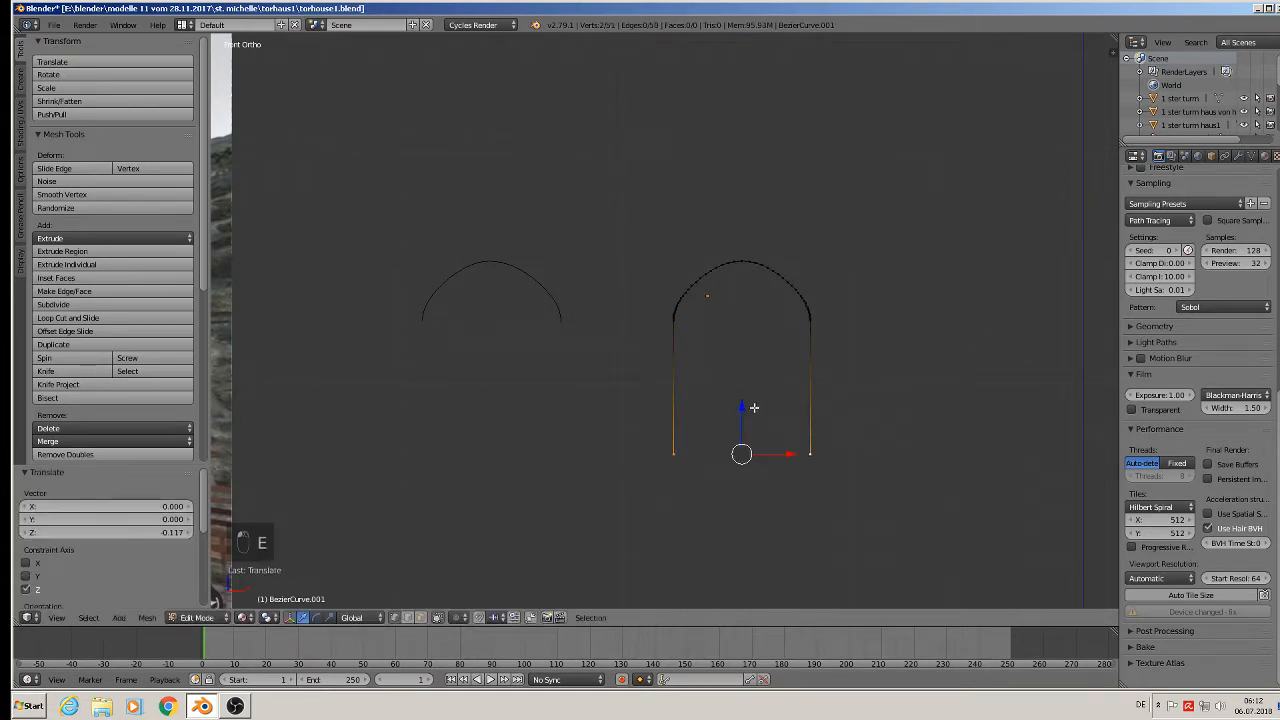
key(f)
alt+right_click(807, 364)
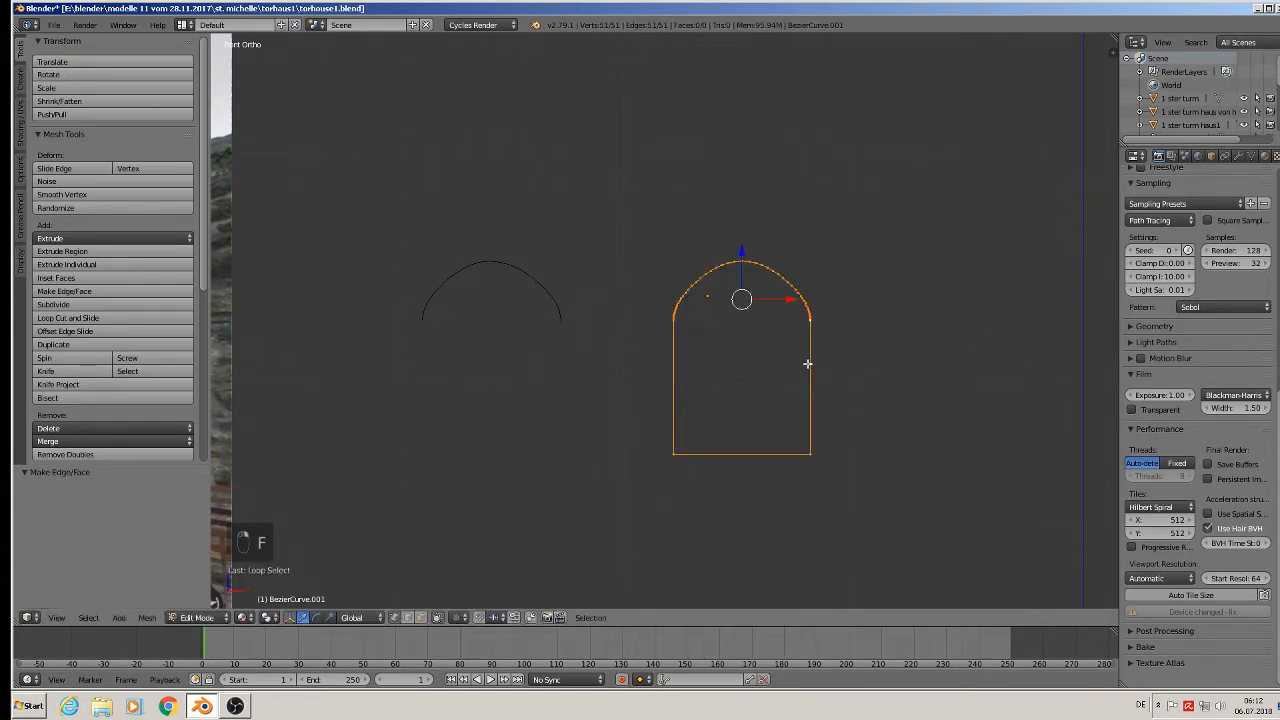
key(f)
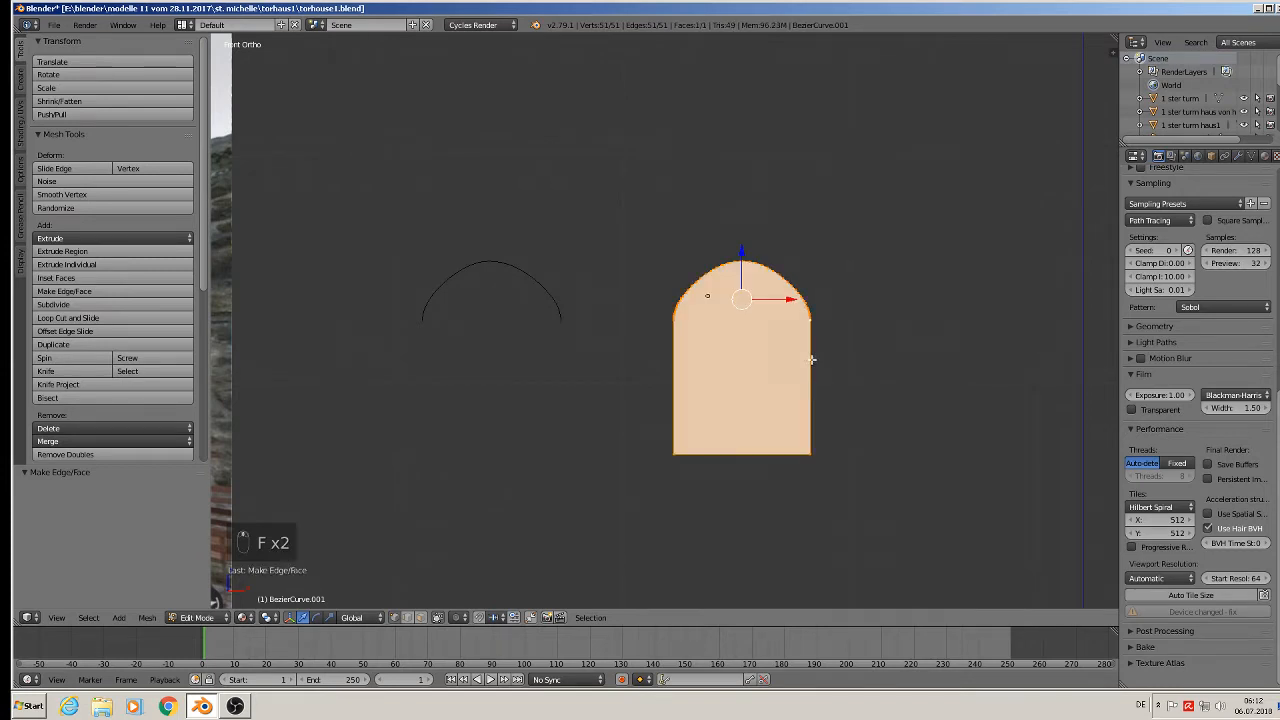
Extrude the arch face 0.434 along Y into a solid block and view it from the front.
middle_drag(812, 360, 699, 398)
key(e)
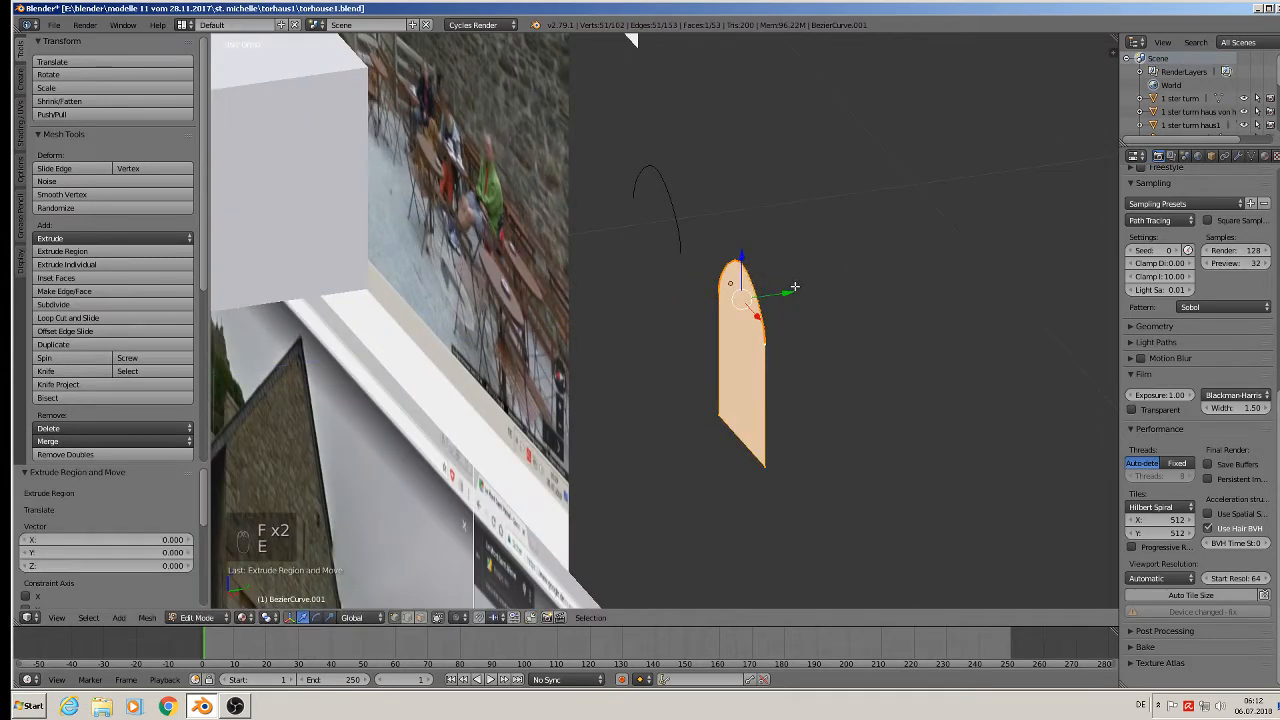
click(617, 289)
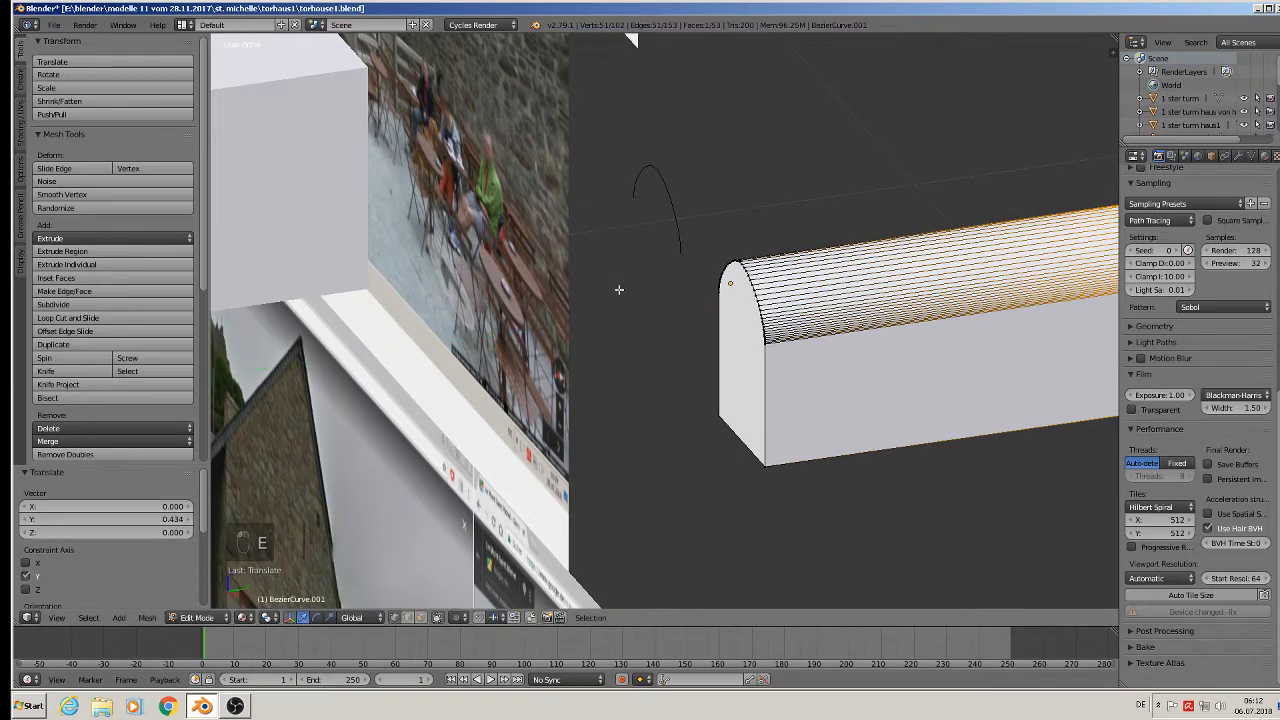
scroll(640, 290, down, 4)
key(Tab)
middle_drag(936, 349, 1056, 288)
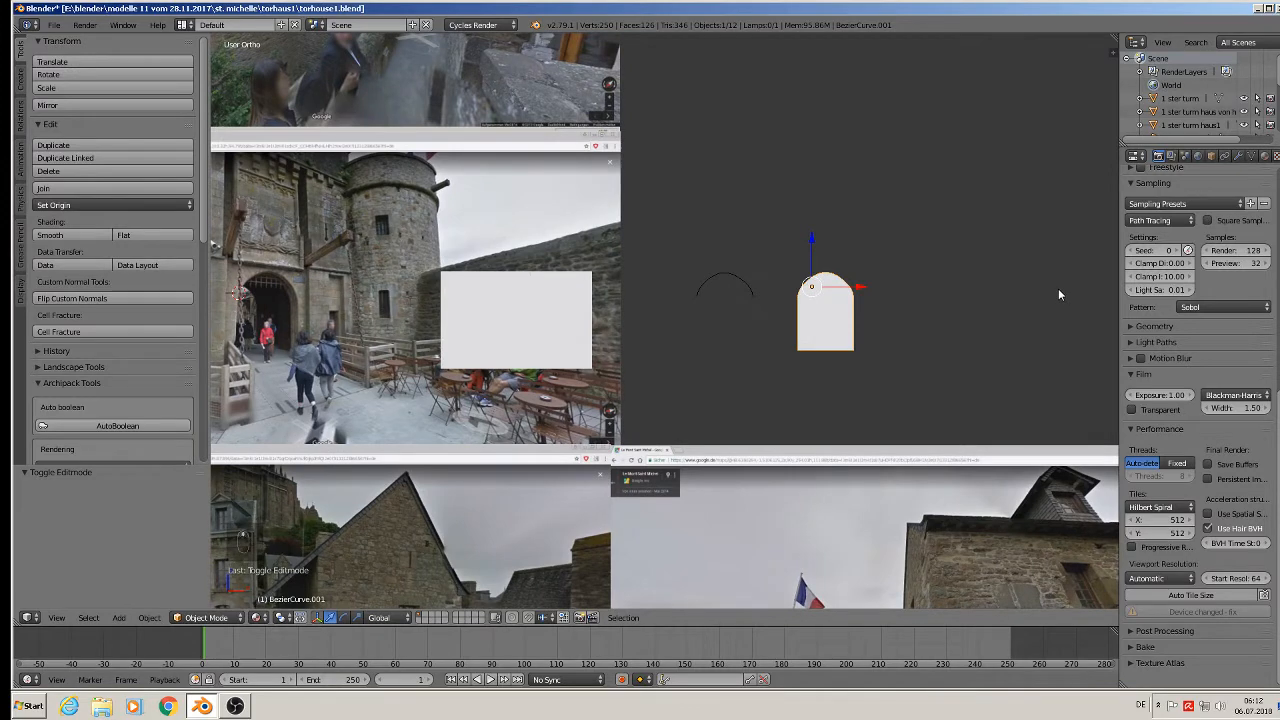
key(KP_1)
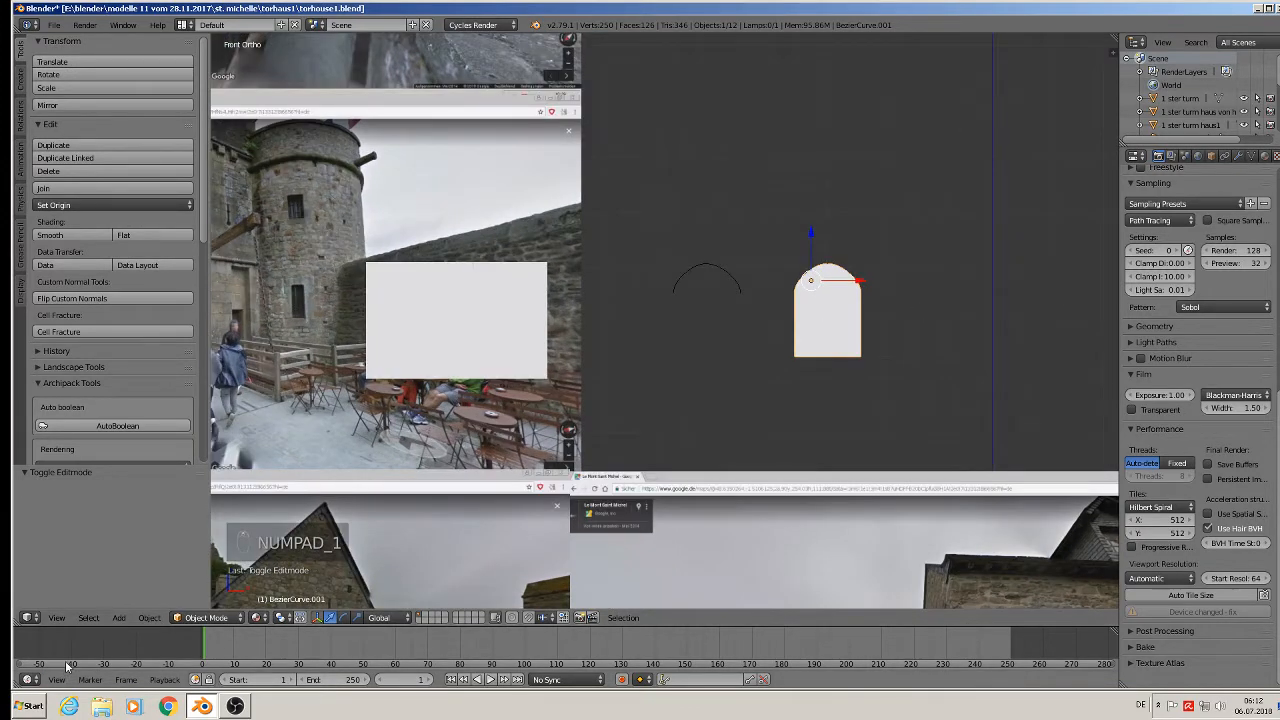
Apply the block's rotation and scale and move its origin to its geometric centre.
click(149, 617)
mouse_move(176, 518)
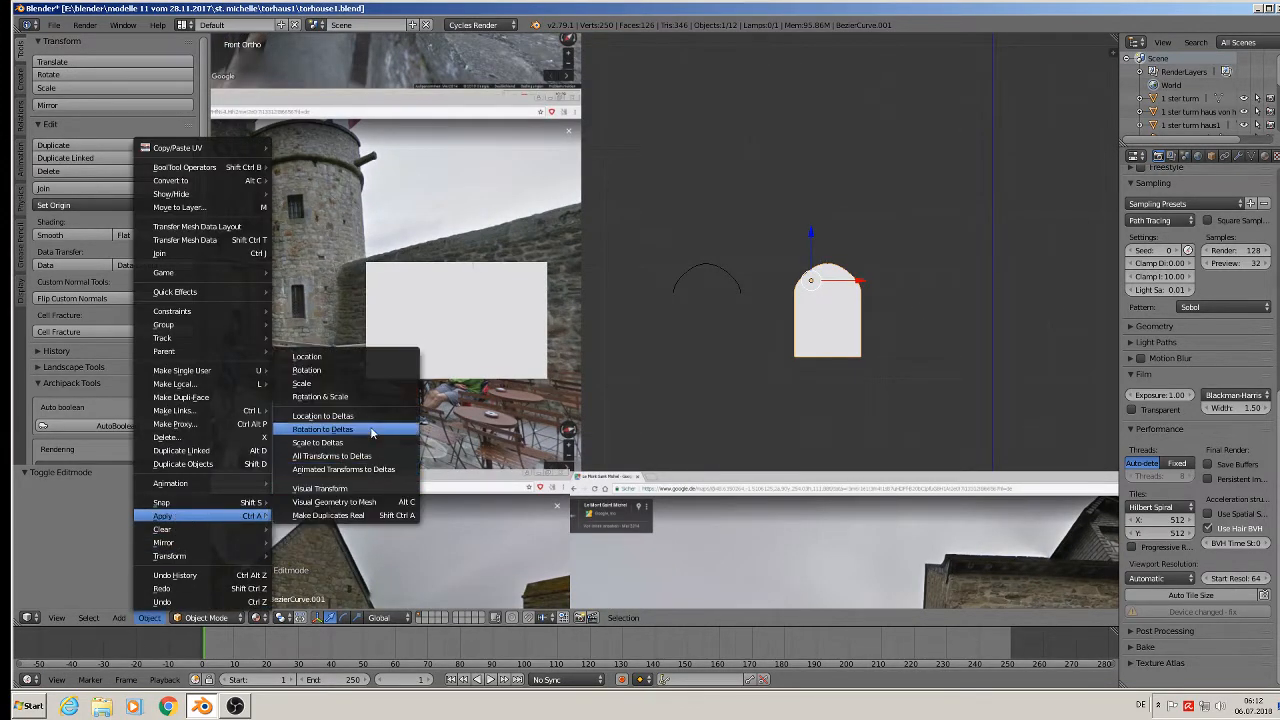
click(357, 396)
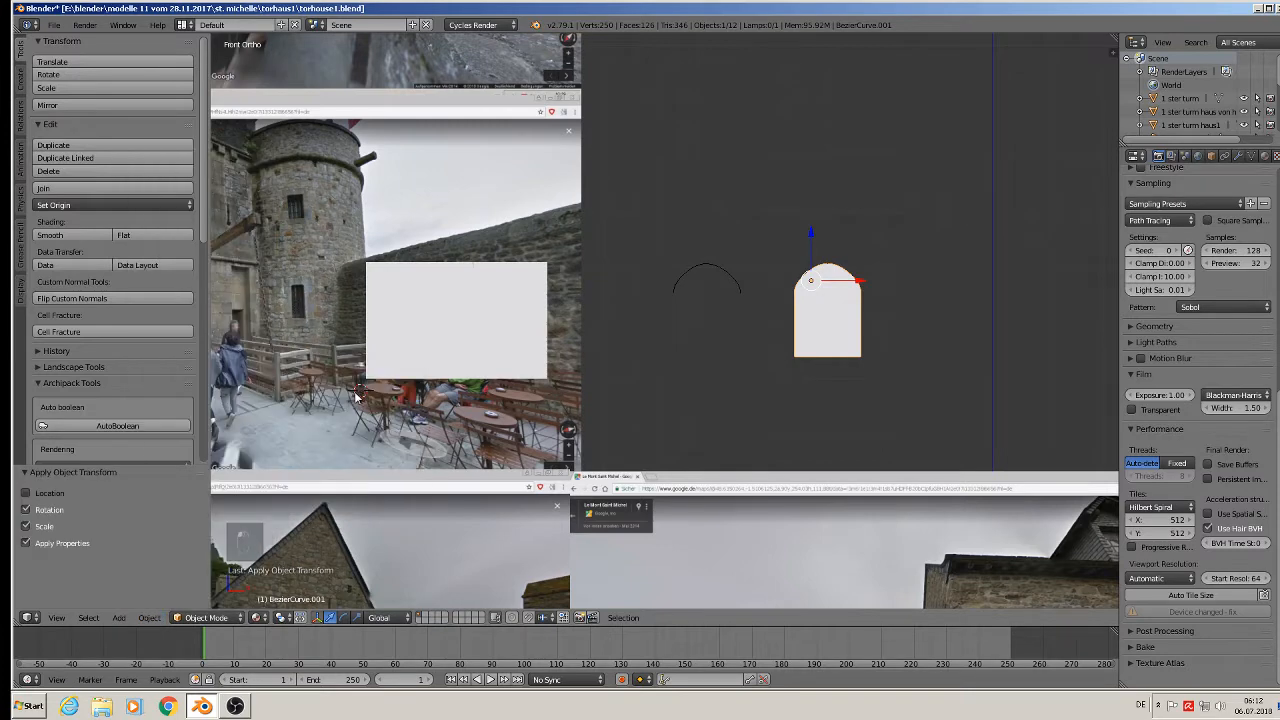
click(75, 205)
click(76, 234)
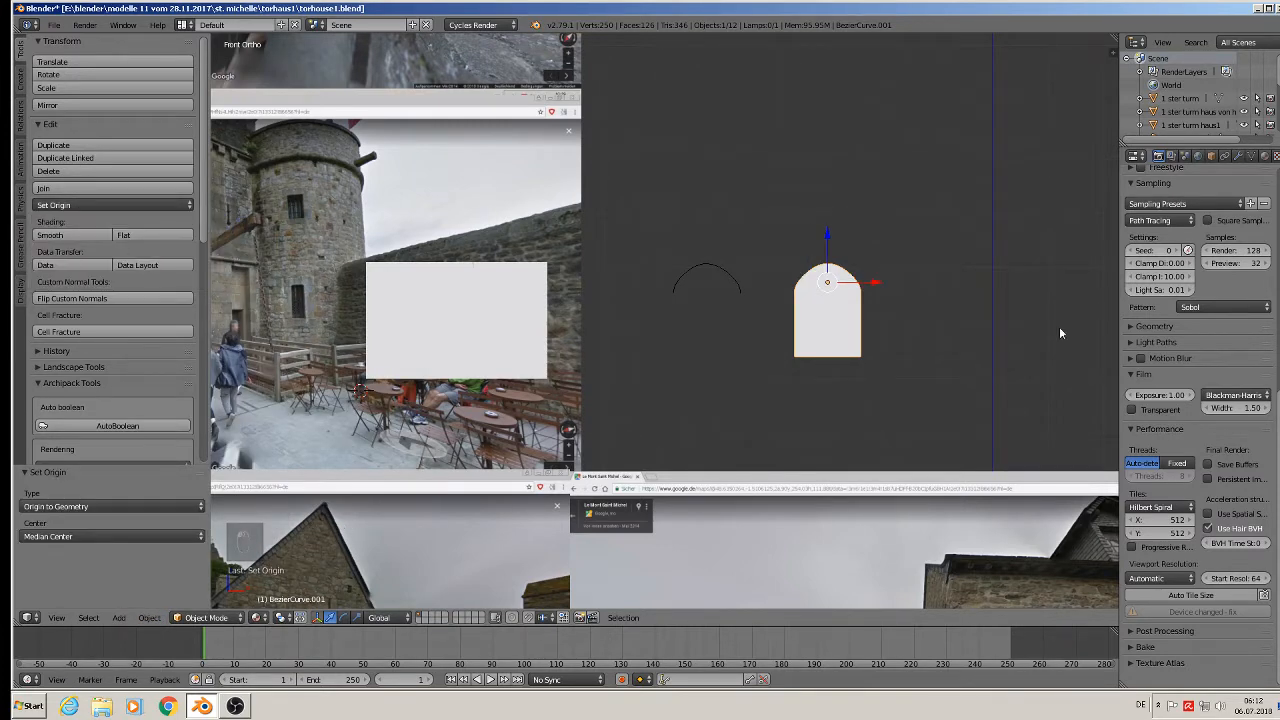
Move the arch curve left along X and push it back into the block along Y.
drag(873, 287, 474, 331)
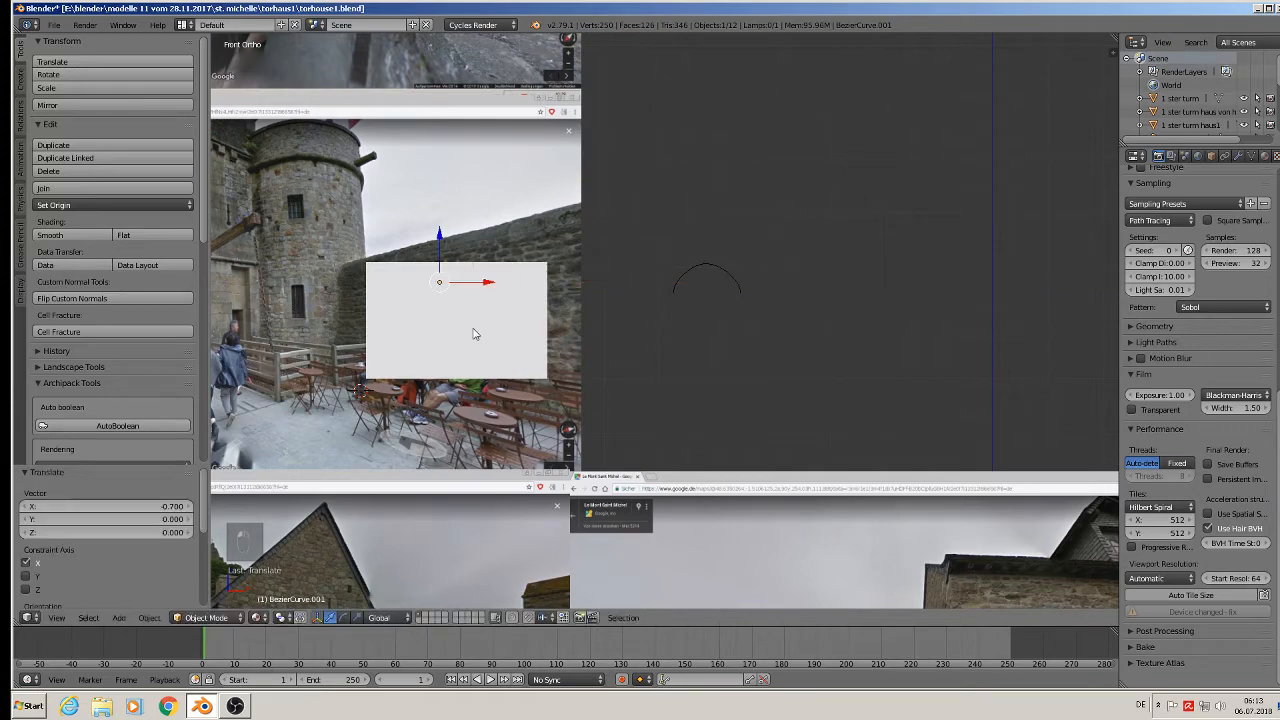
middle_drag(474, 331, 747, 263)
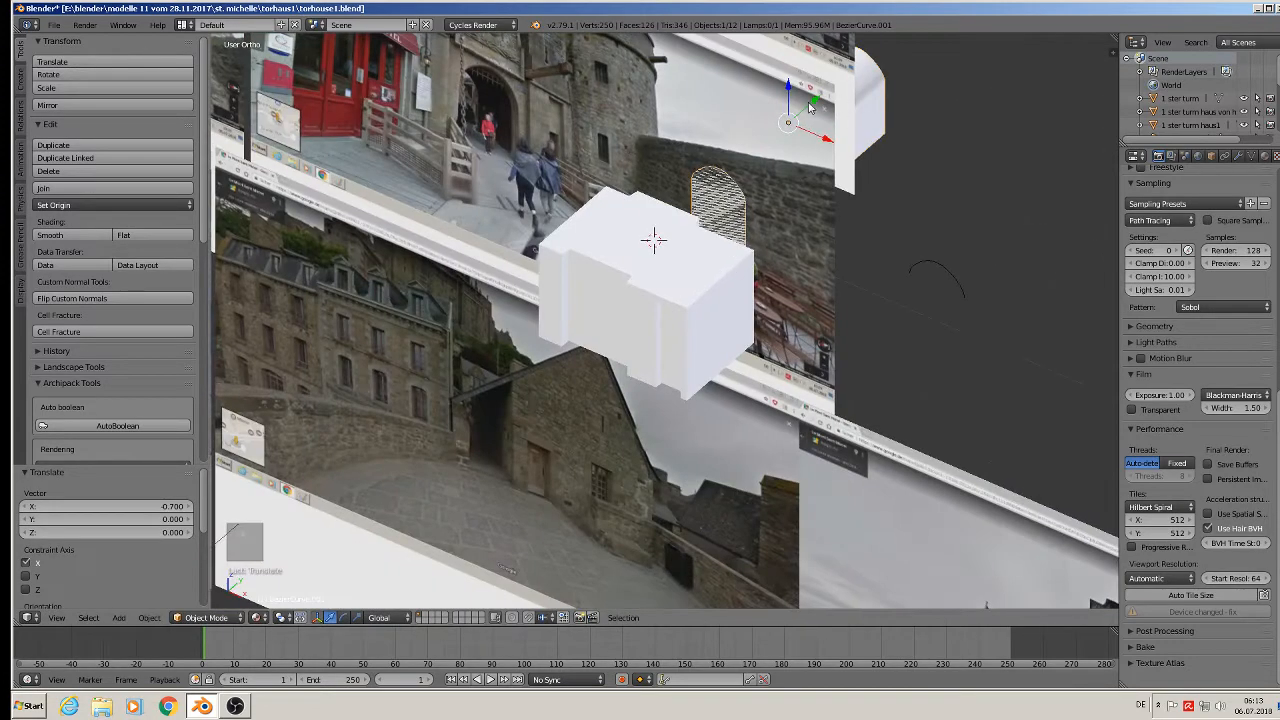
key(shift+d)
key(y)
drag(655, 230, 656, 229)
middle_drag(656, 229, 662, 298)
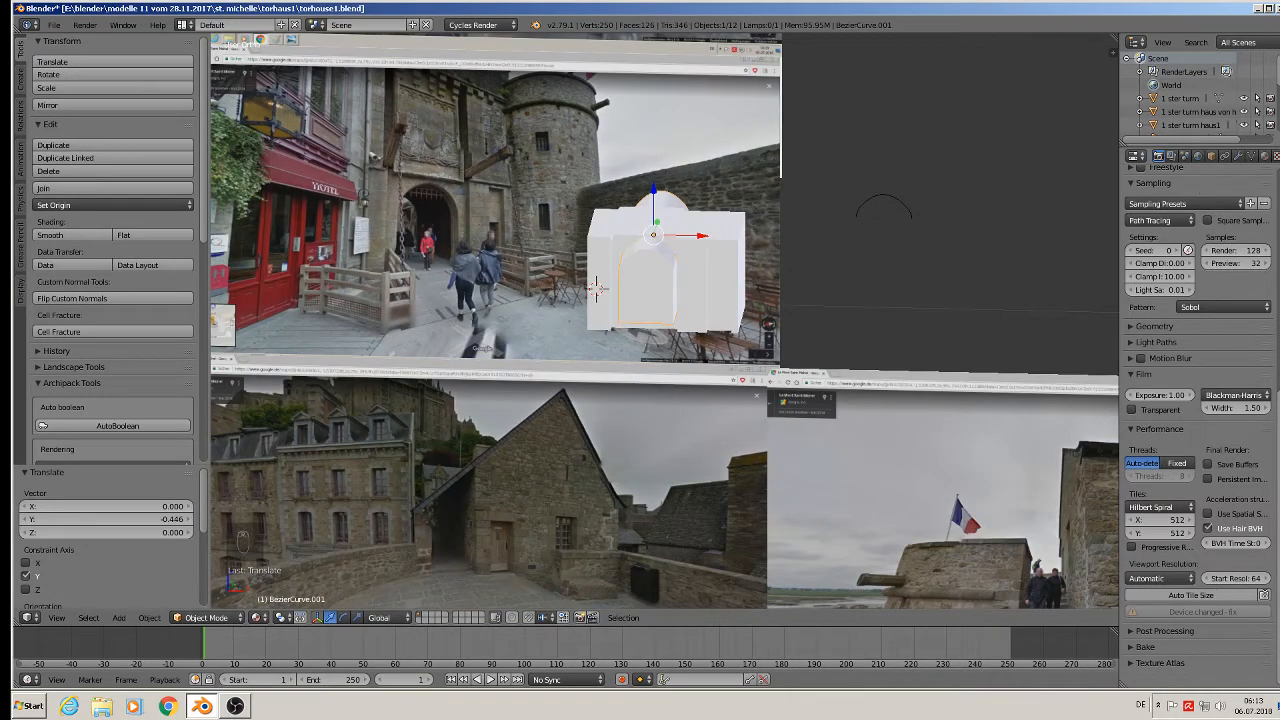
Give the arch curve a new material coloured orange-yellow.
click(1264, 157)
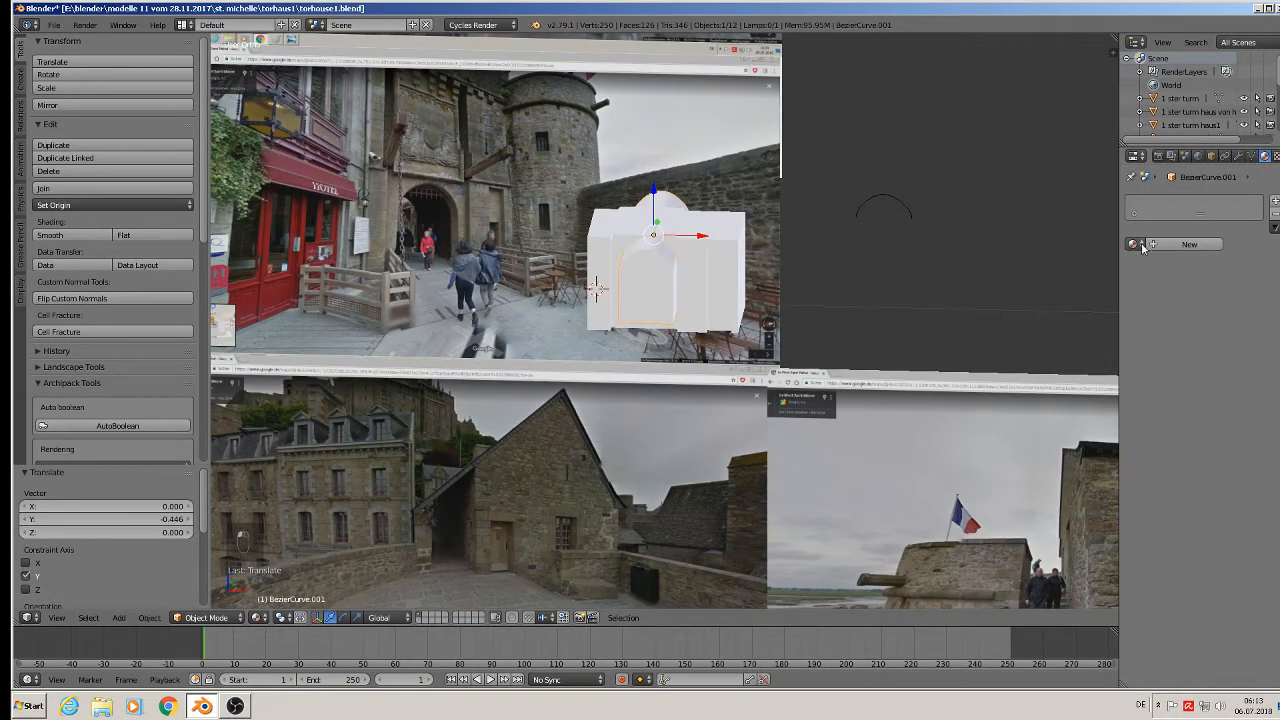
click(1185, 244)
click(1210, 341)
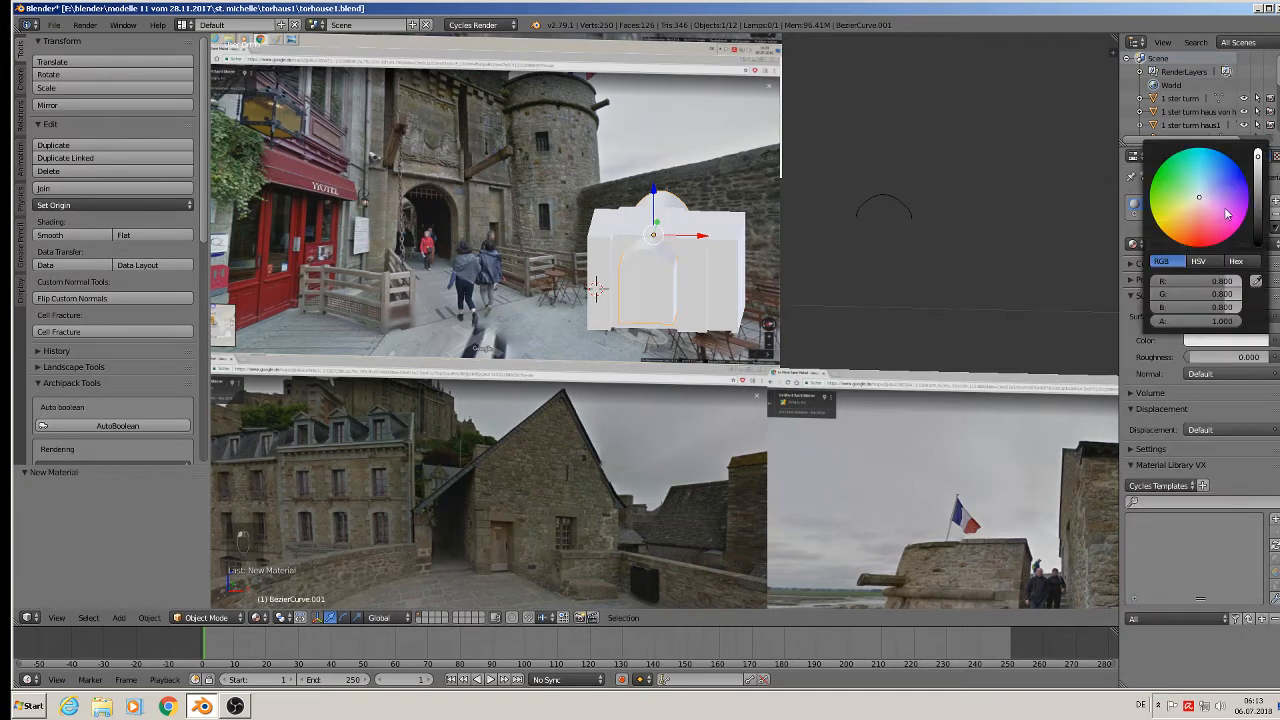
click(1165, 231)
scroll(629, 193, up, 2)
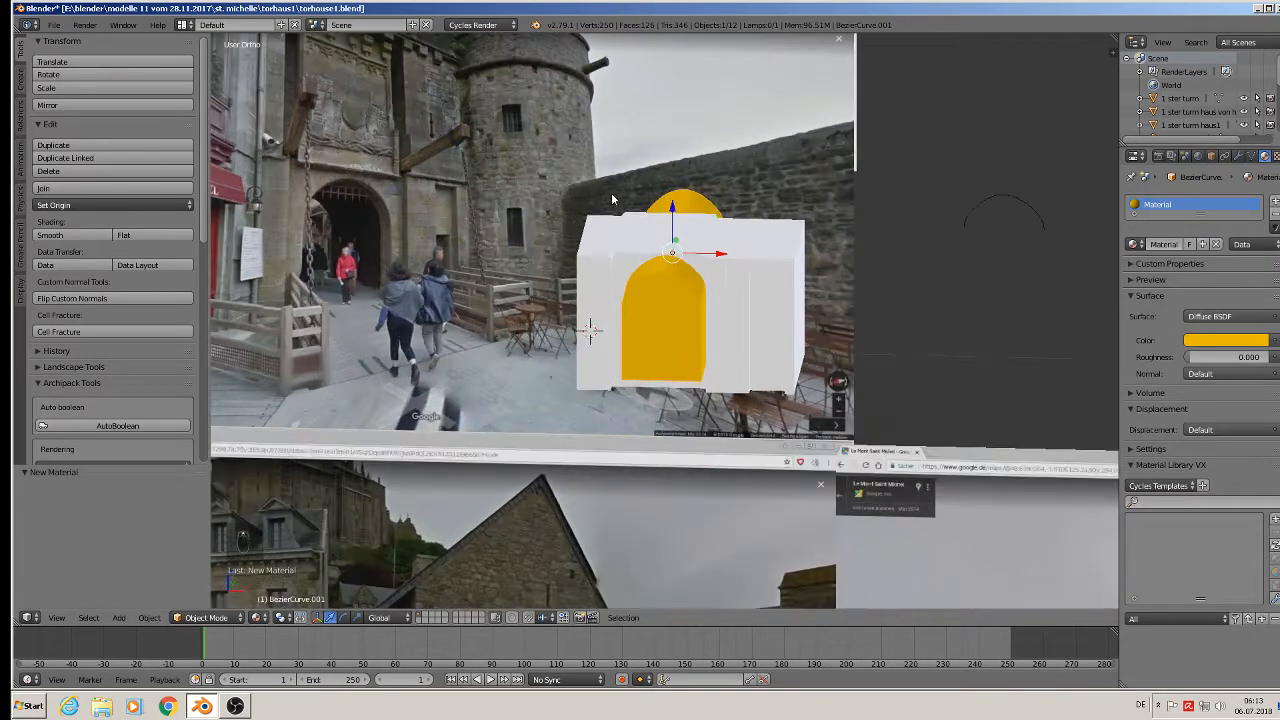
In front view, nudge the yellow arch into its final position against the gate.
key(KP_1)
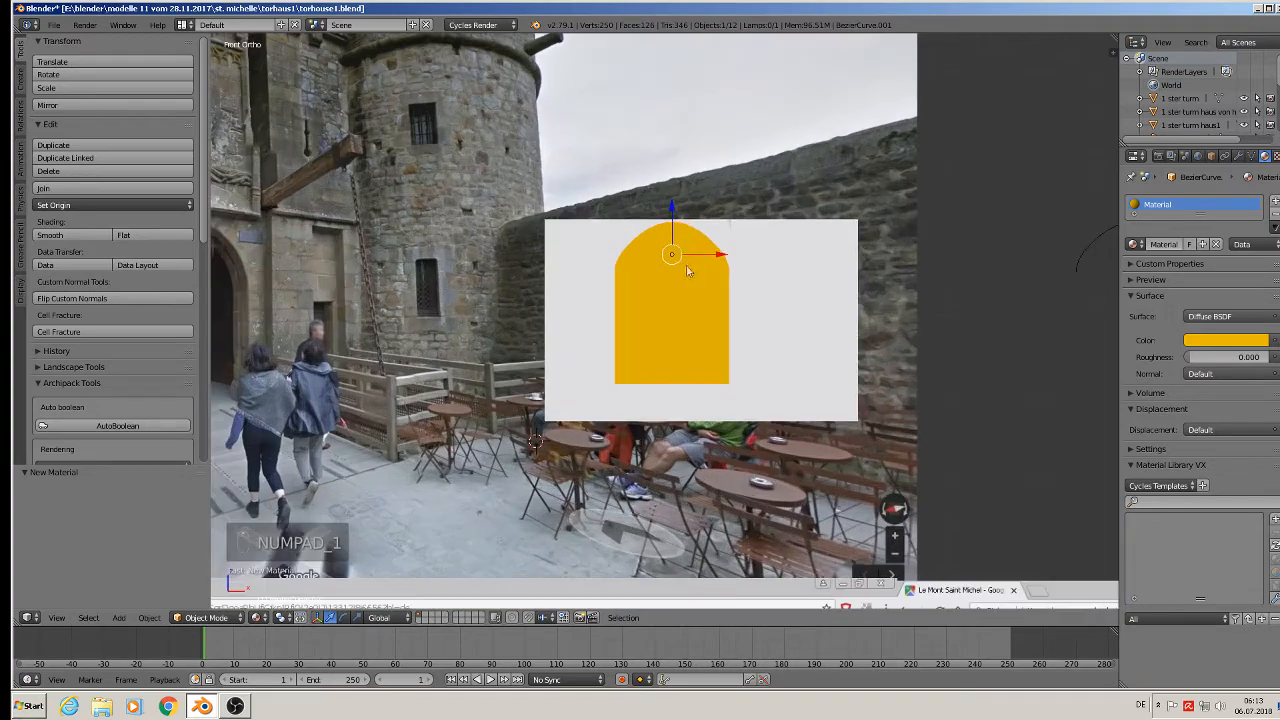
key(g)
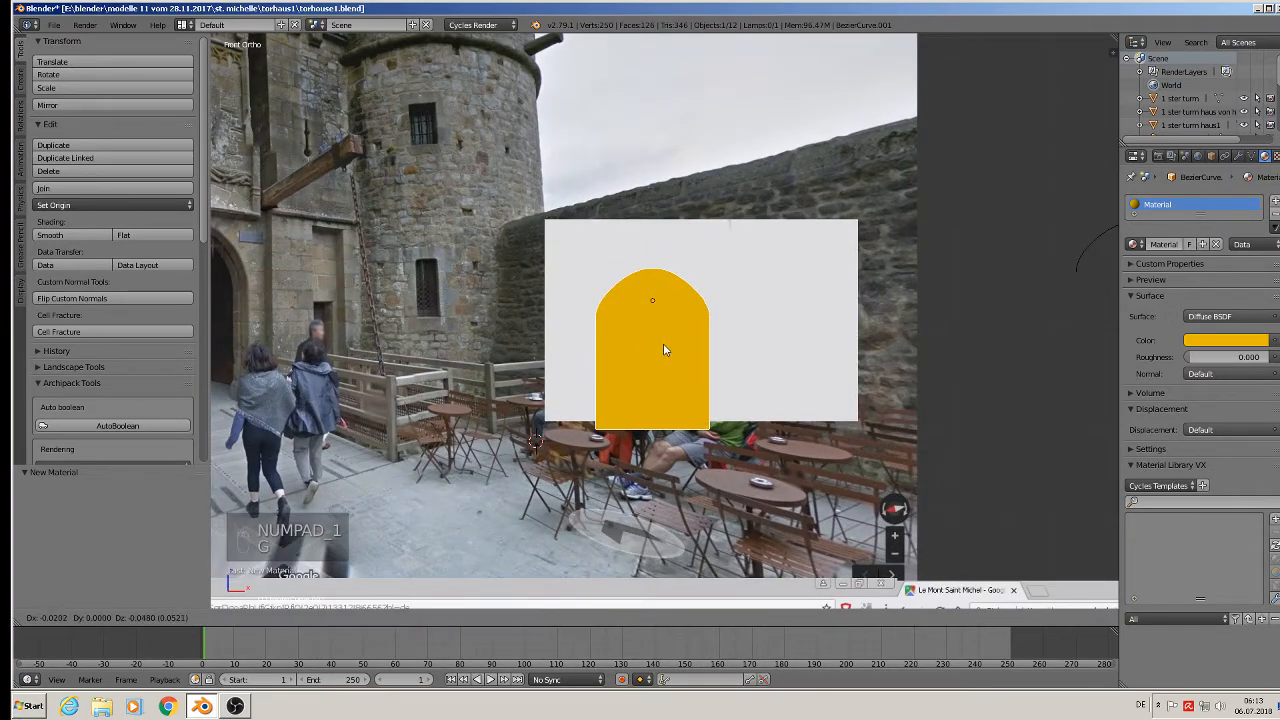
click(663, 343)
middle_drag(663, 343, 665, 450)
Shift the yellow arch slightly sideways.
key(g)
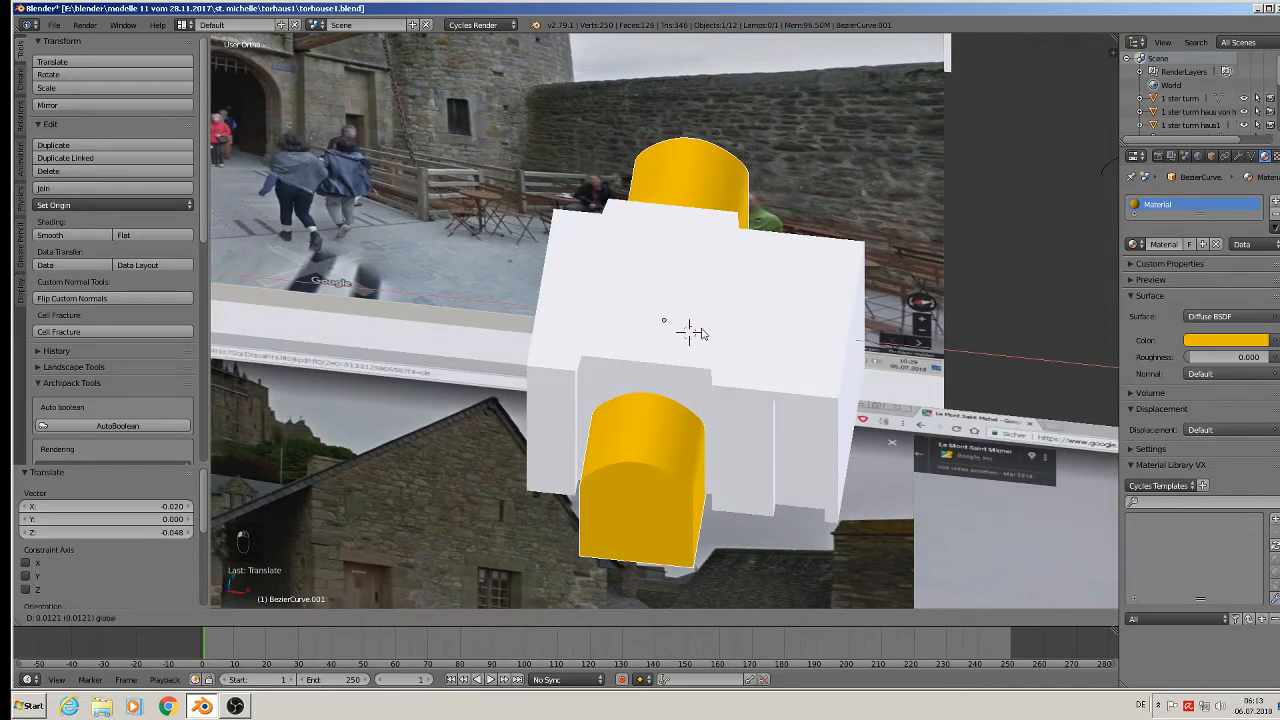
click(698, 330)
middle_drag(694, 334, 761, 254)
scroll(761, 254, down, 1)
Scale the white block slightly shorter along Z and lower it a little.
right_click(798, 260)
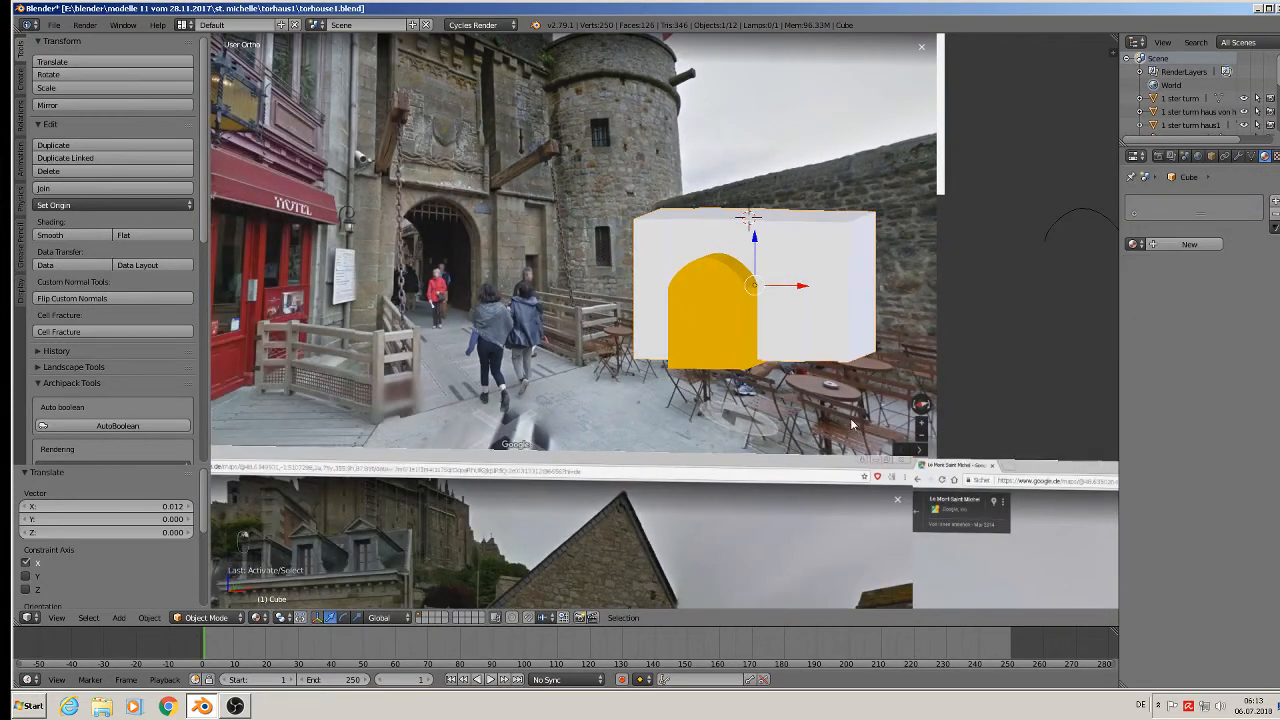
key(s)
key(z)
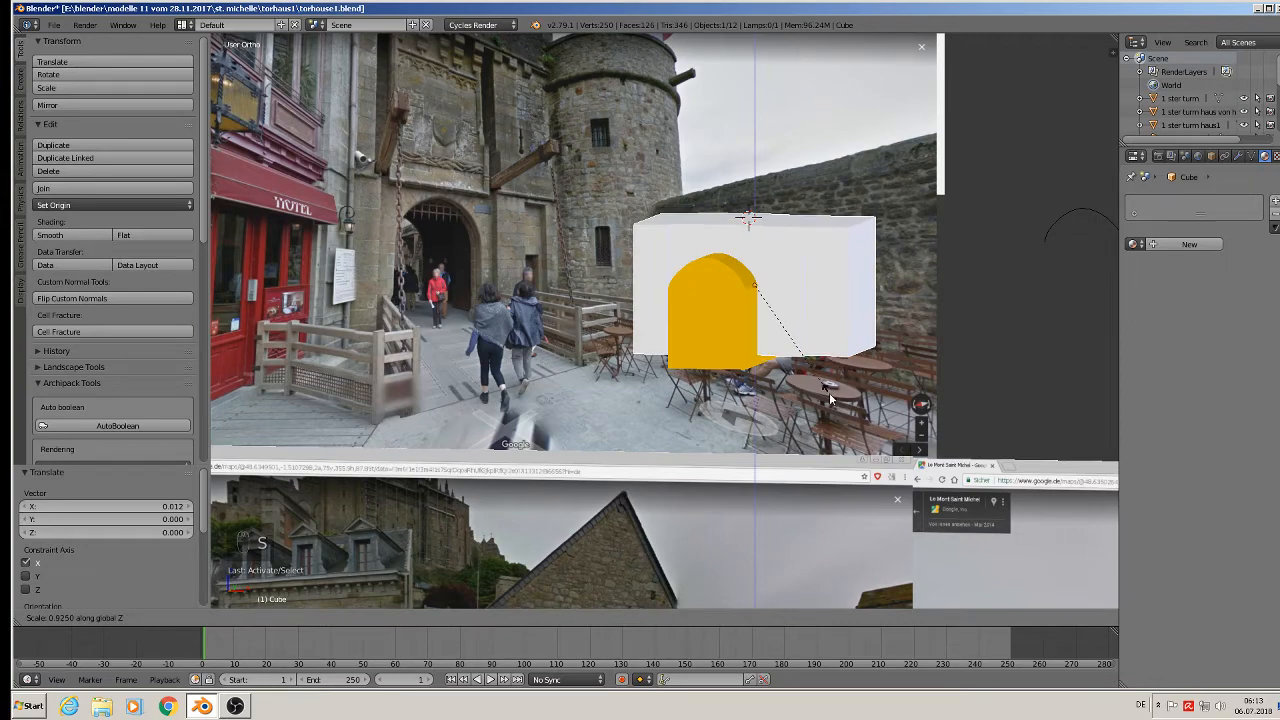
click(829, 392)
key(g)
key(z)
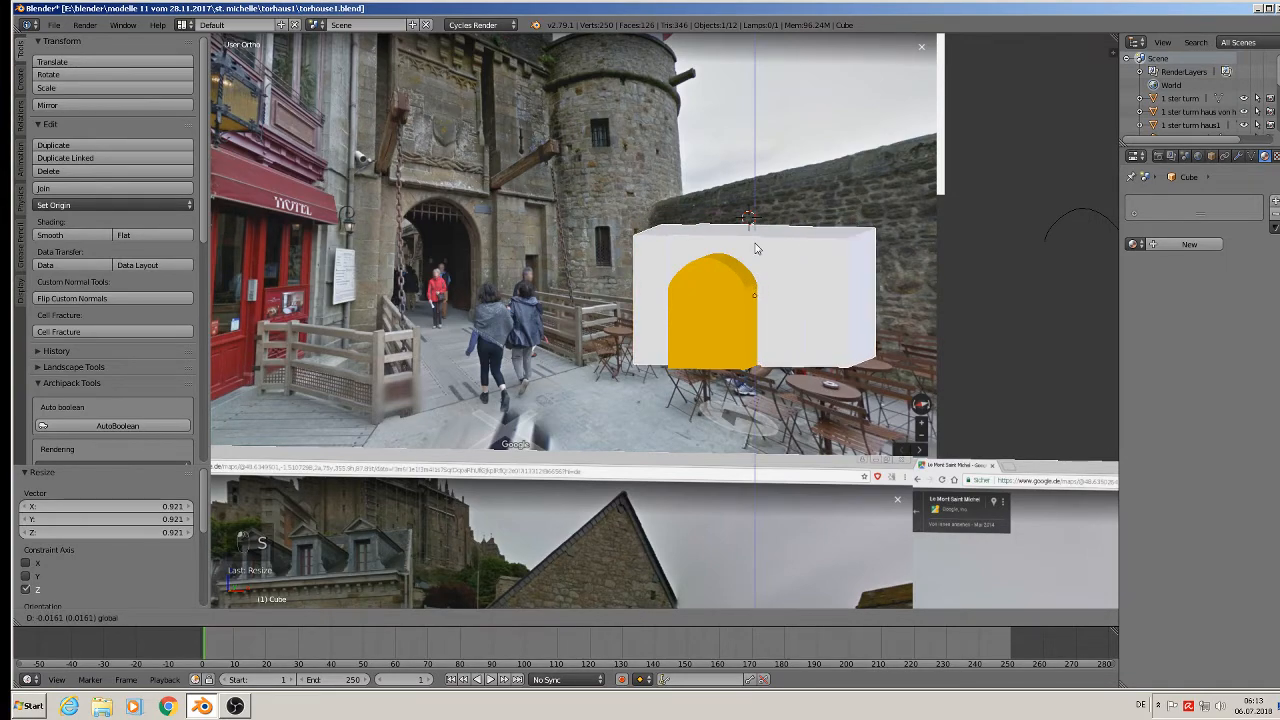
click(756, 245)
Apply the white block's rotation and scale.
scroll(760, 286, up, 3)
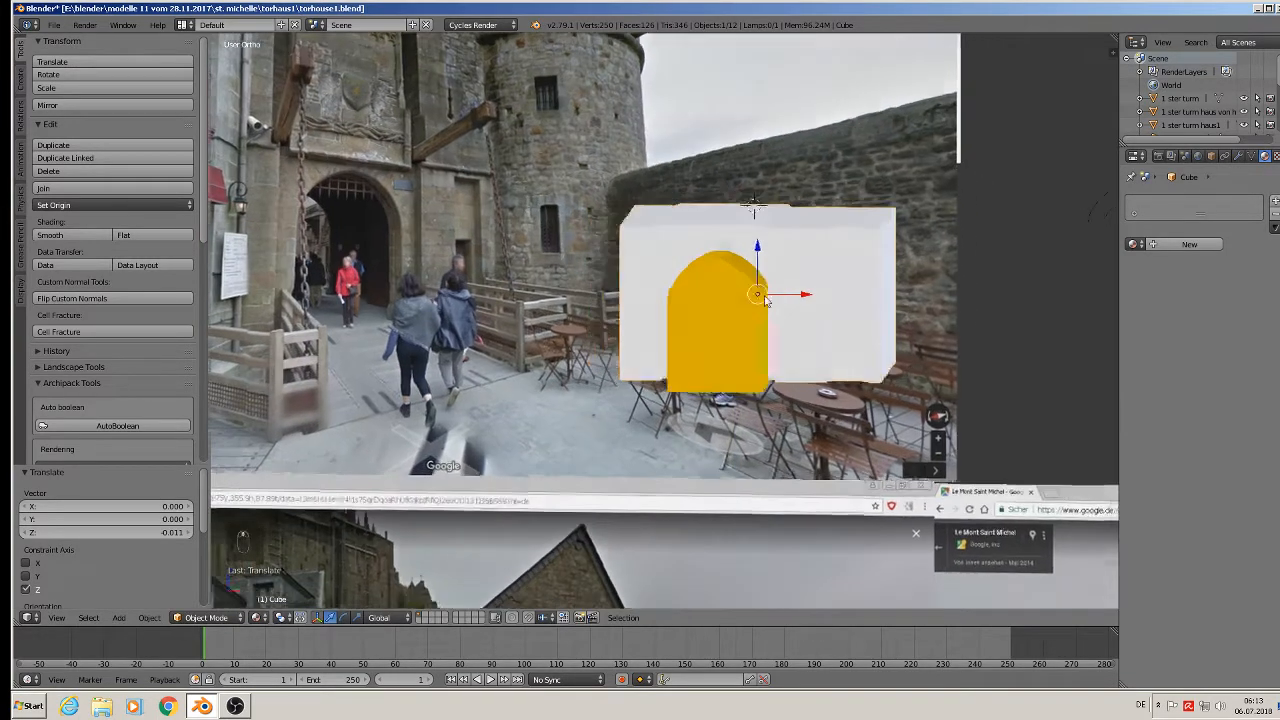
middle_drag(770, 288, 746, 364)
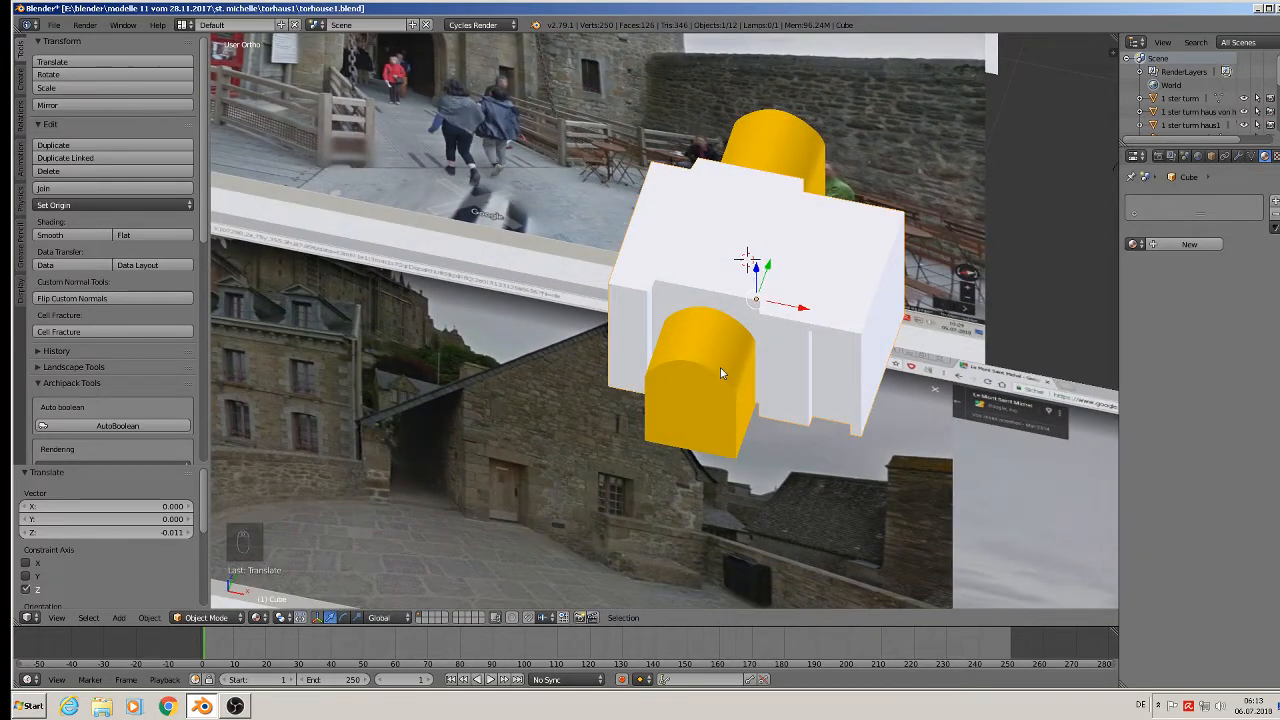
click(150, 618)
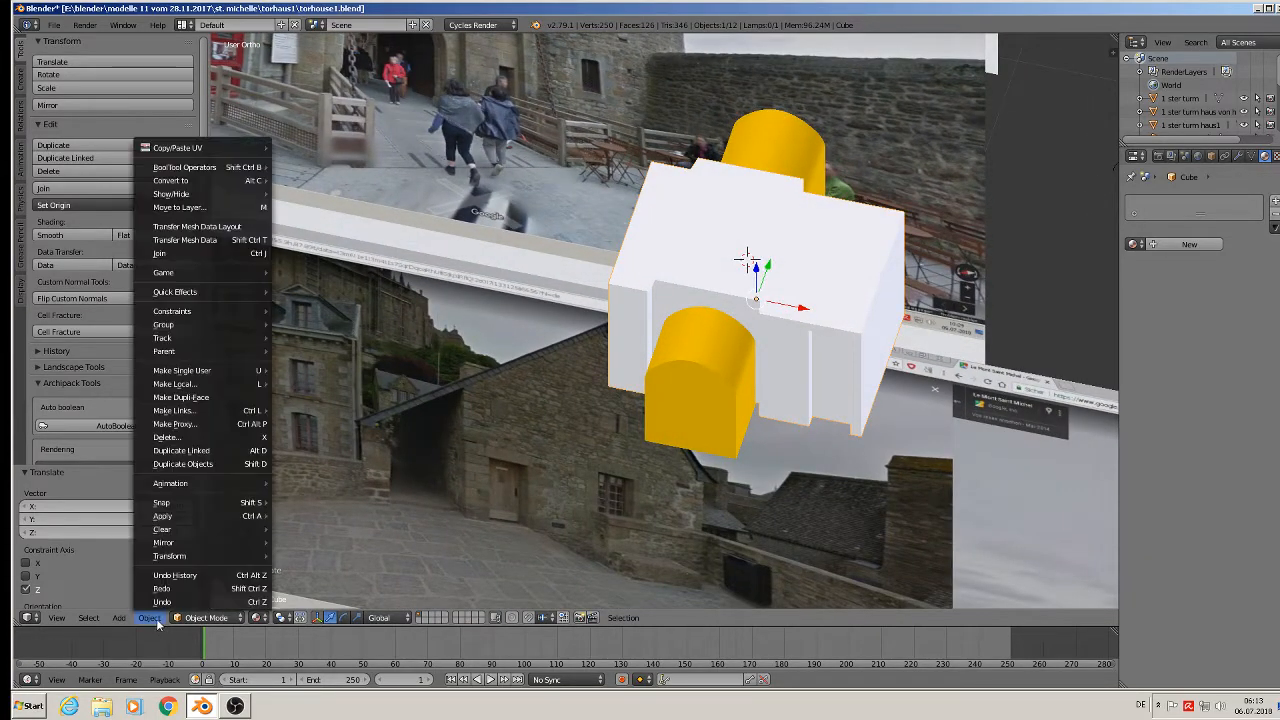
mouse_move(178, 518)
click(335, 406)
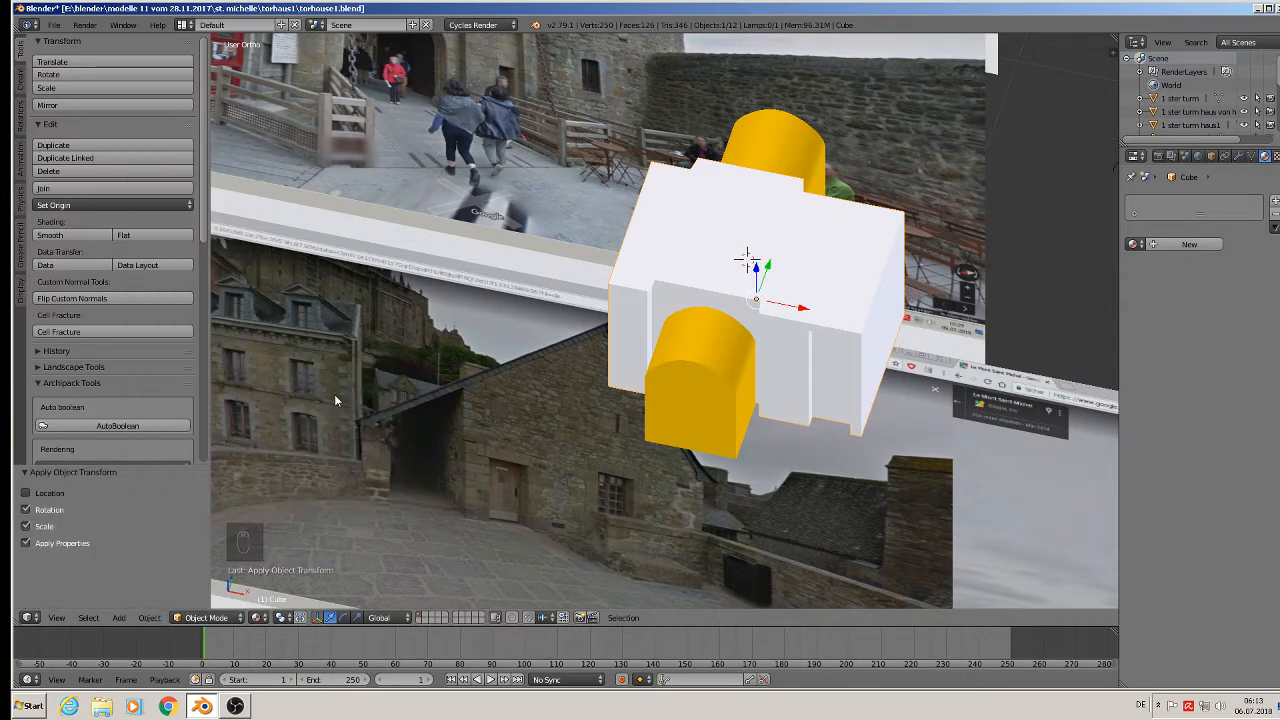
Add a Boolean Difference modifier with BezierCurve.001 to the white block and apply it.
right_click(691, 367)
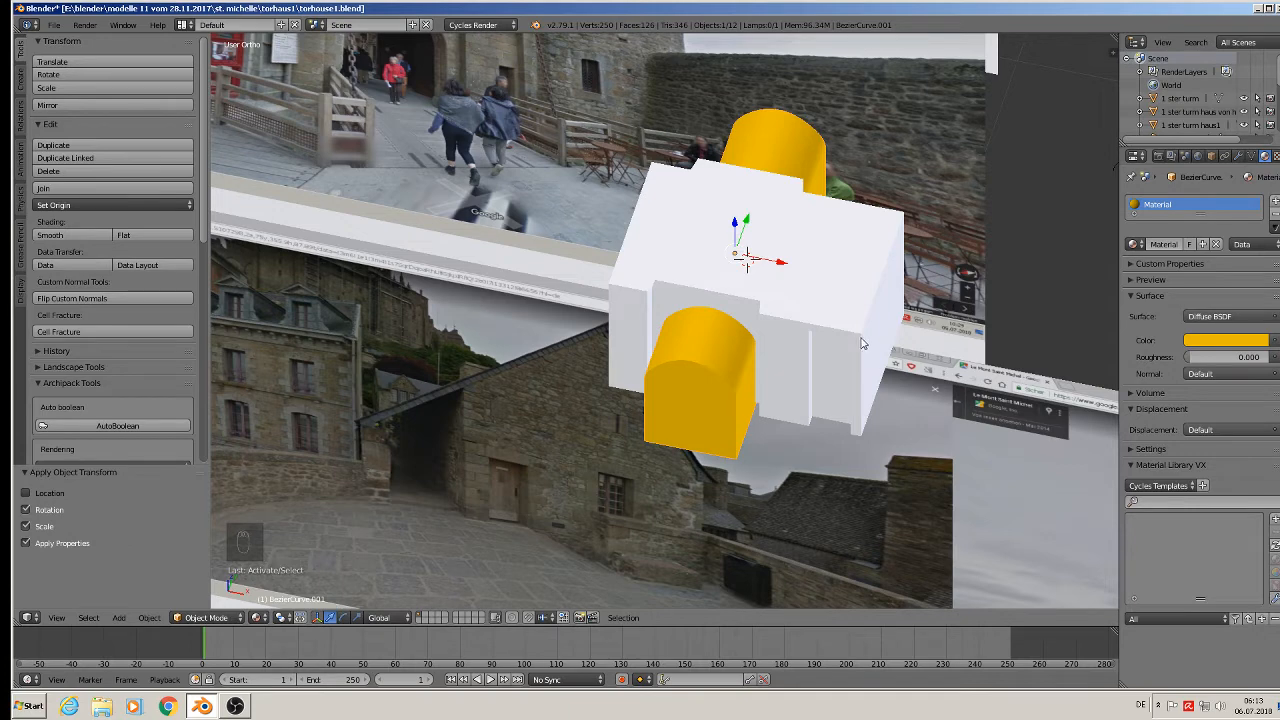
right_click(838, 316)
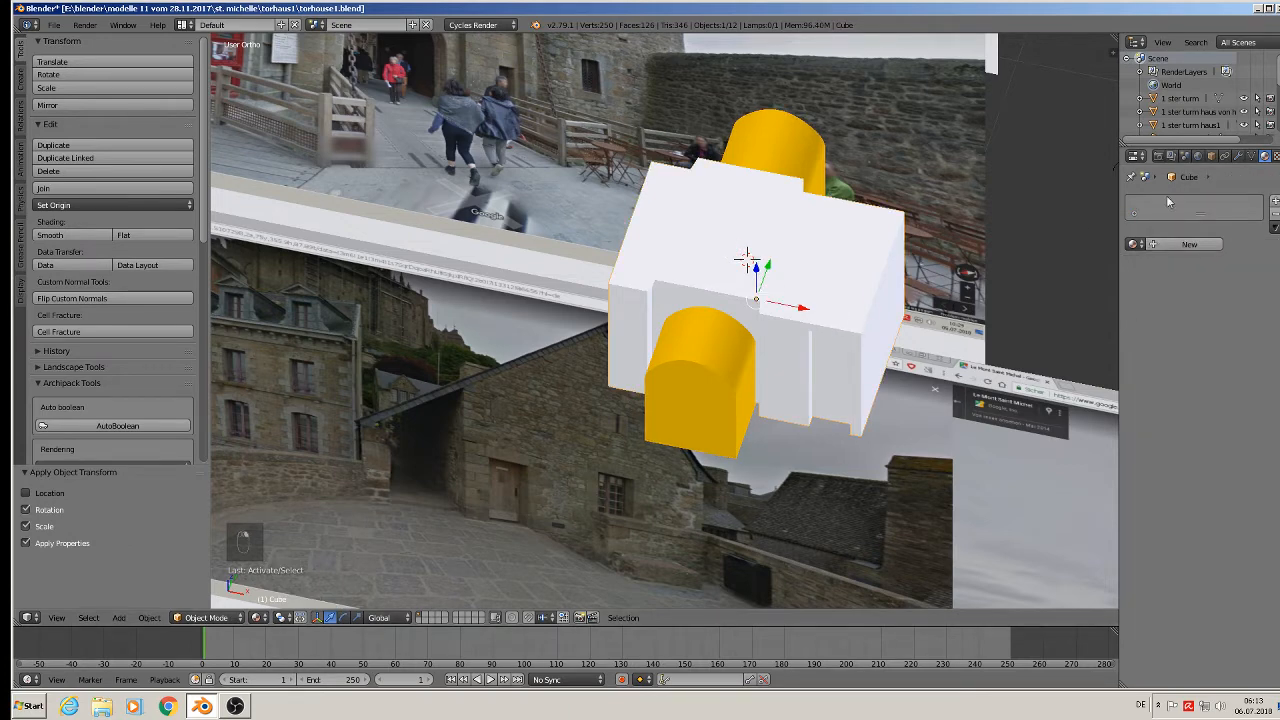
click(1238, 156)
click(1176, 203)
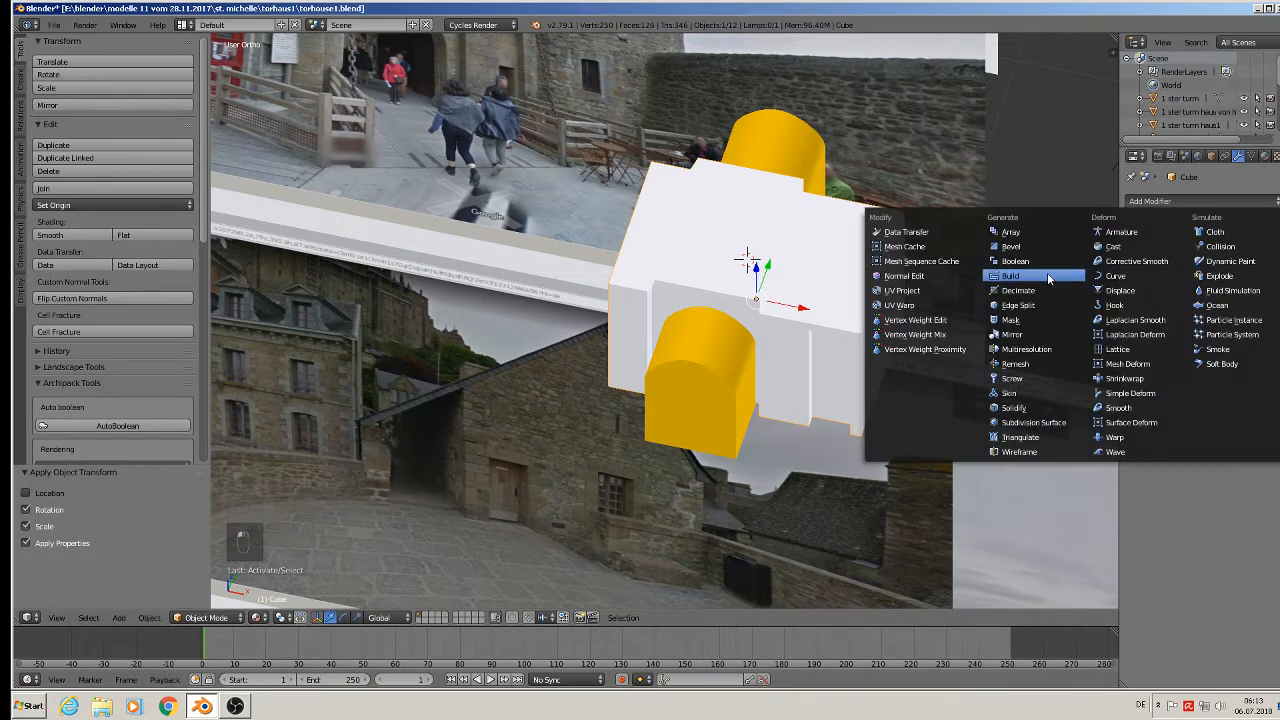
click(1041, 262)
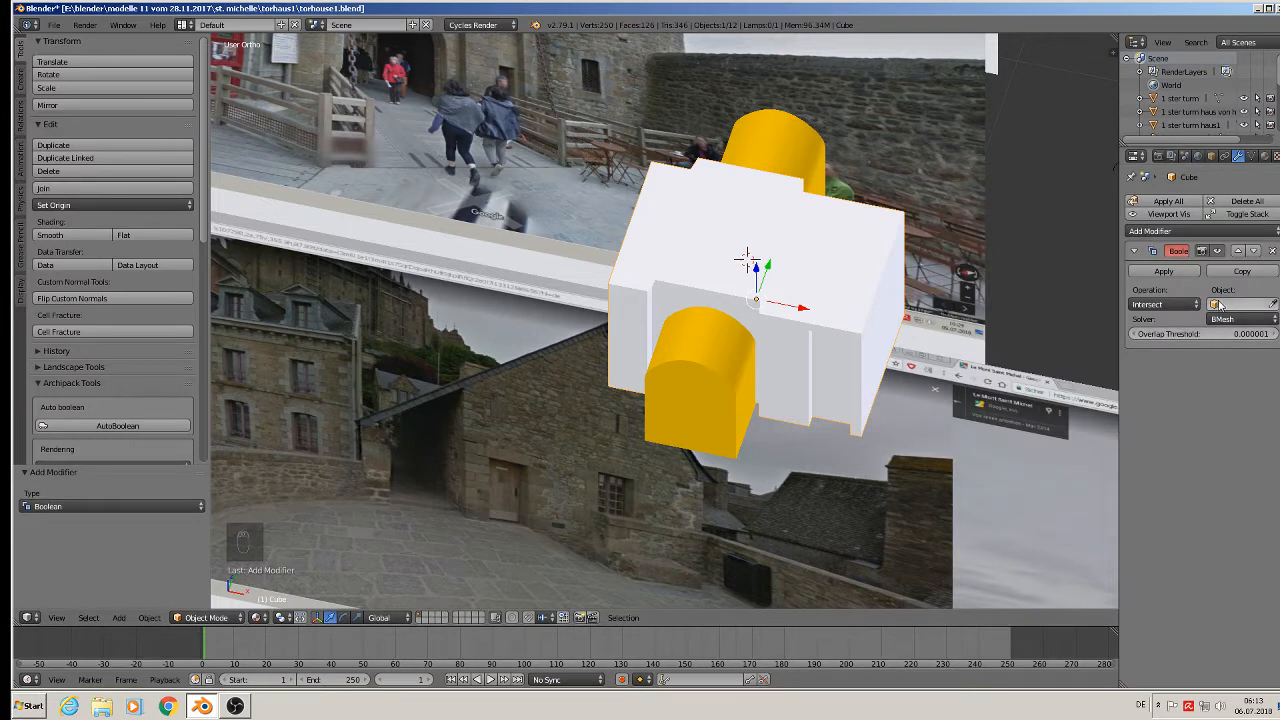
click(1219, 304)
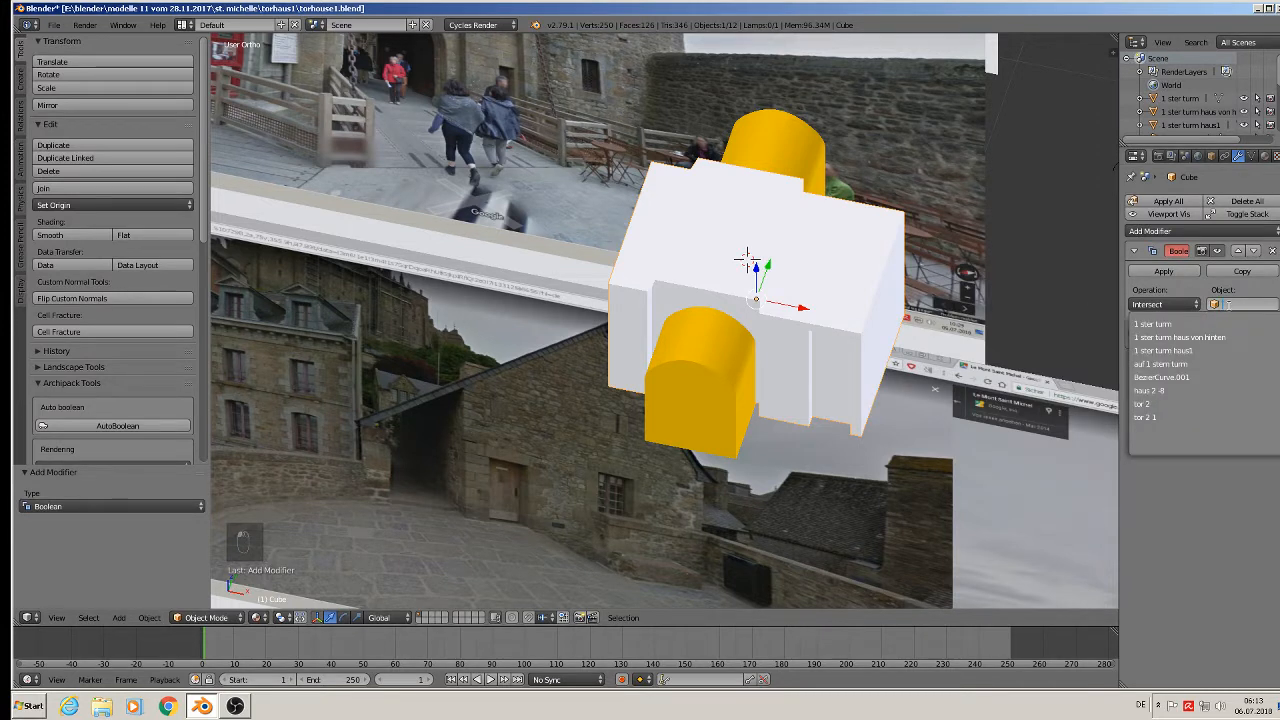
text(bez)
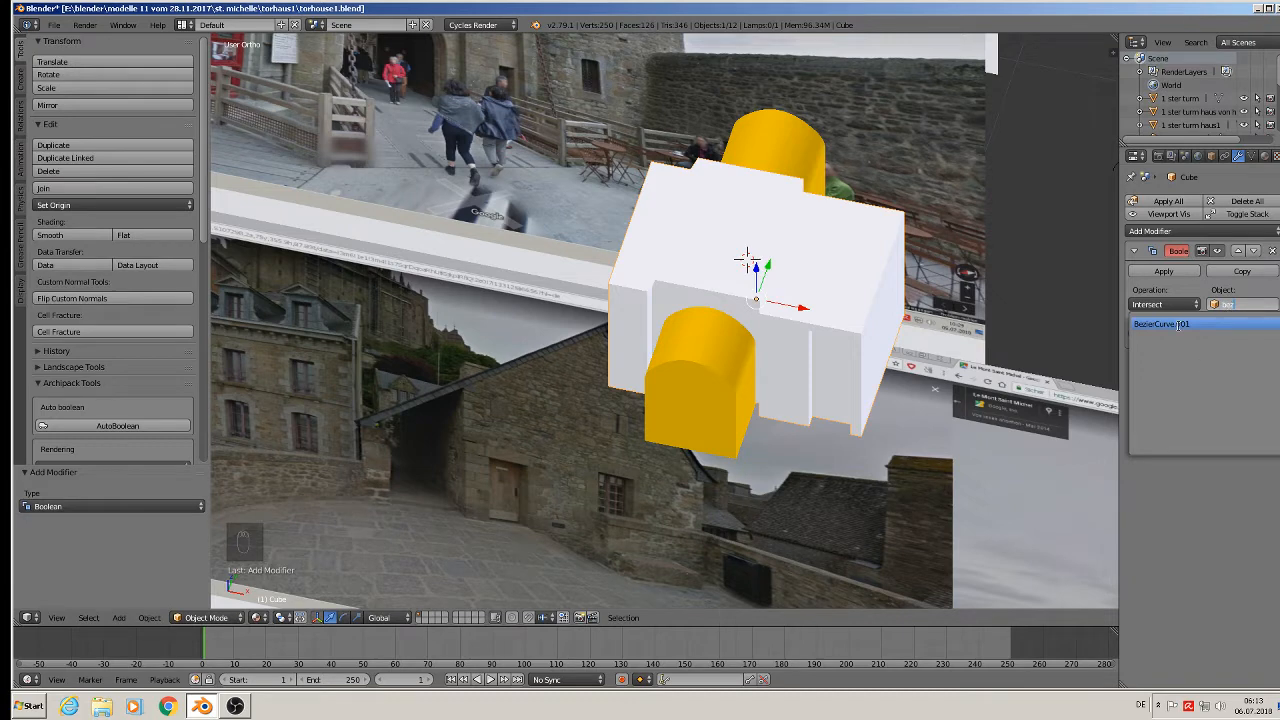
click(1180, 325)
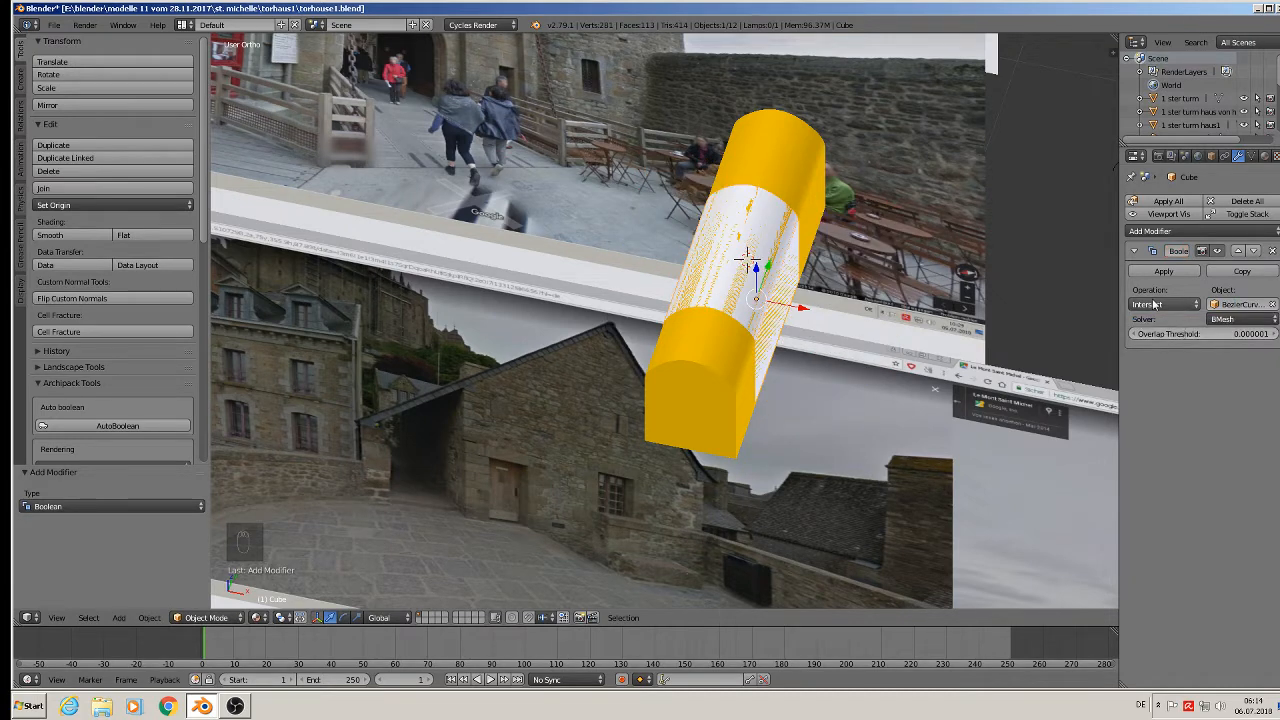
click(1157, 304)
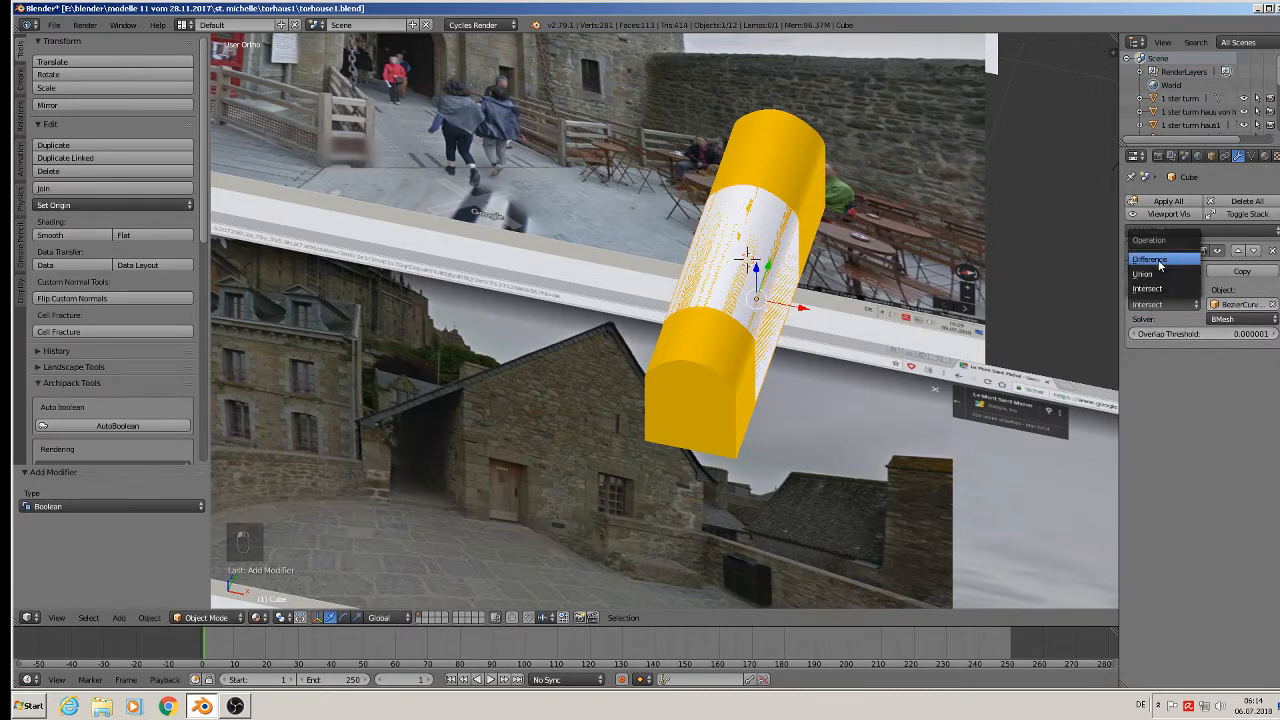
click(1160, 262)
click(1171, 270)
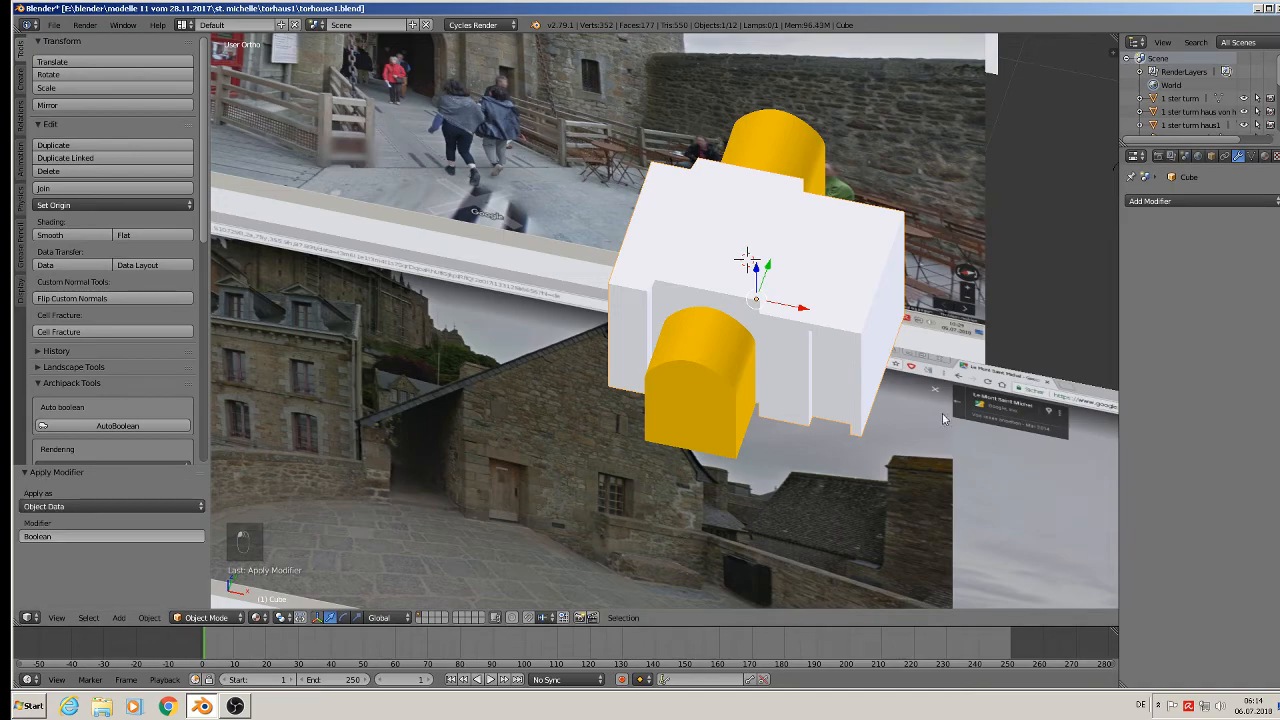
middle_drag(700, 330, 750, 345)
Slide the yellow arch cutter out of the block and send it to another, hidden layer.
right_click(749, 341)
drag(775, 264, 1040, 275)
middle_drag(859, 333, 926, 321)
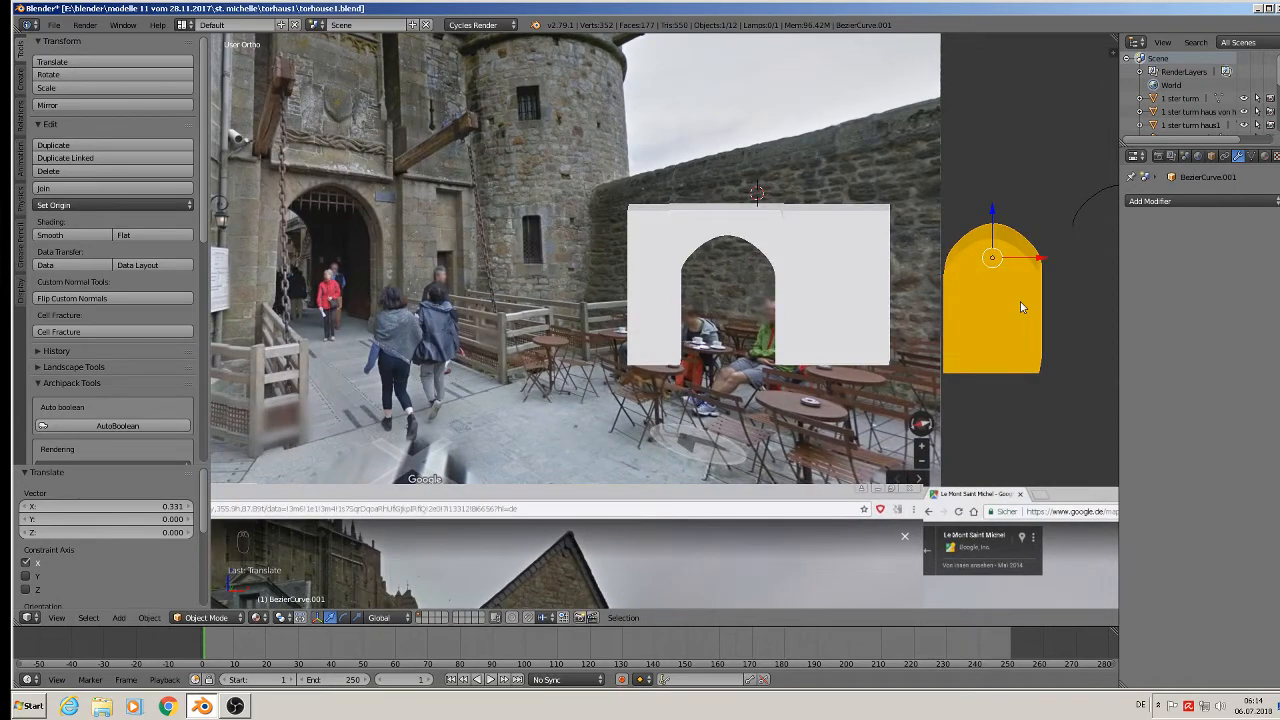
key(m)
click(1143, 328)
scroll(532, 344, down, 3)
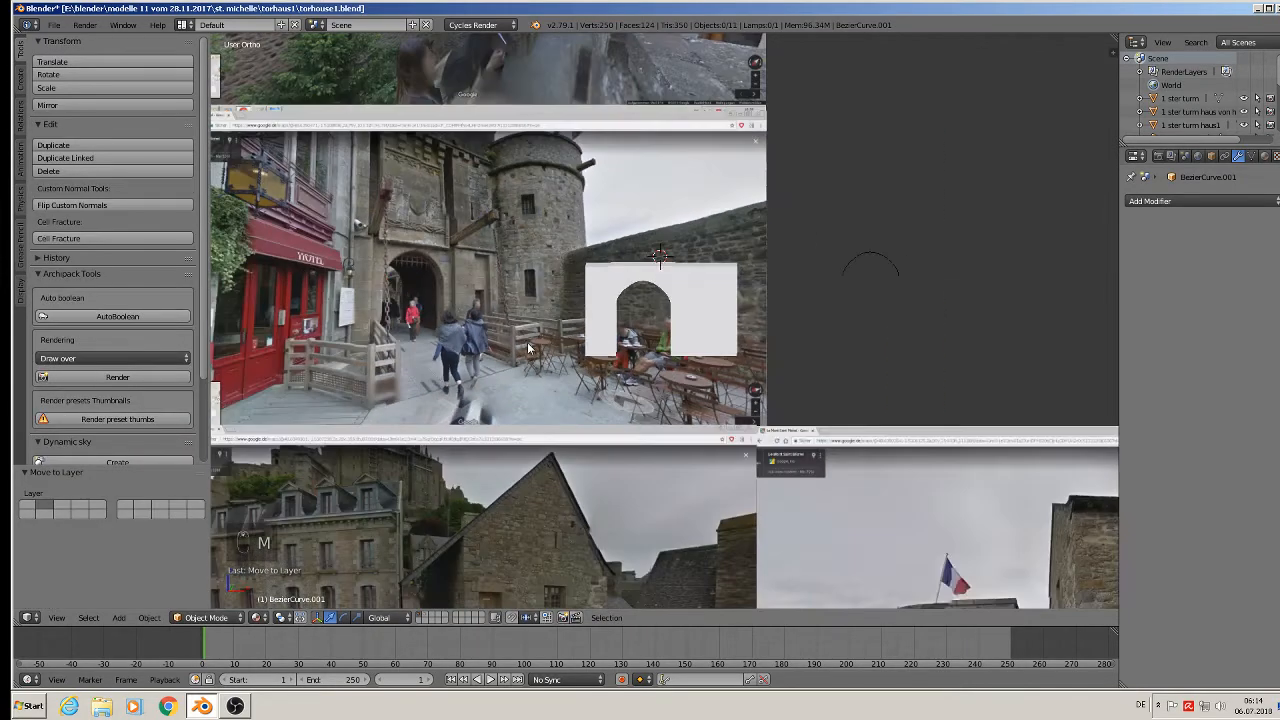
scroll(528, 344, up, 5)
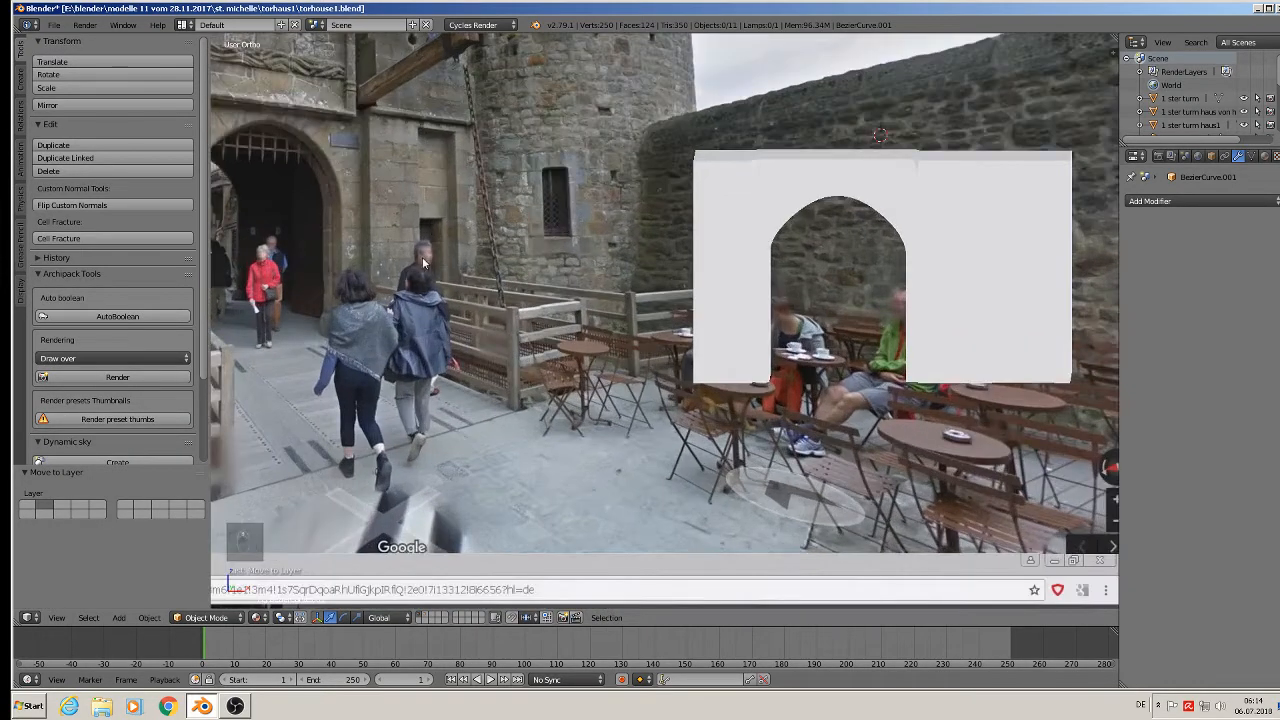
scroll(440, 292, down, 2)
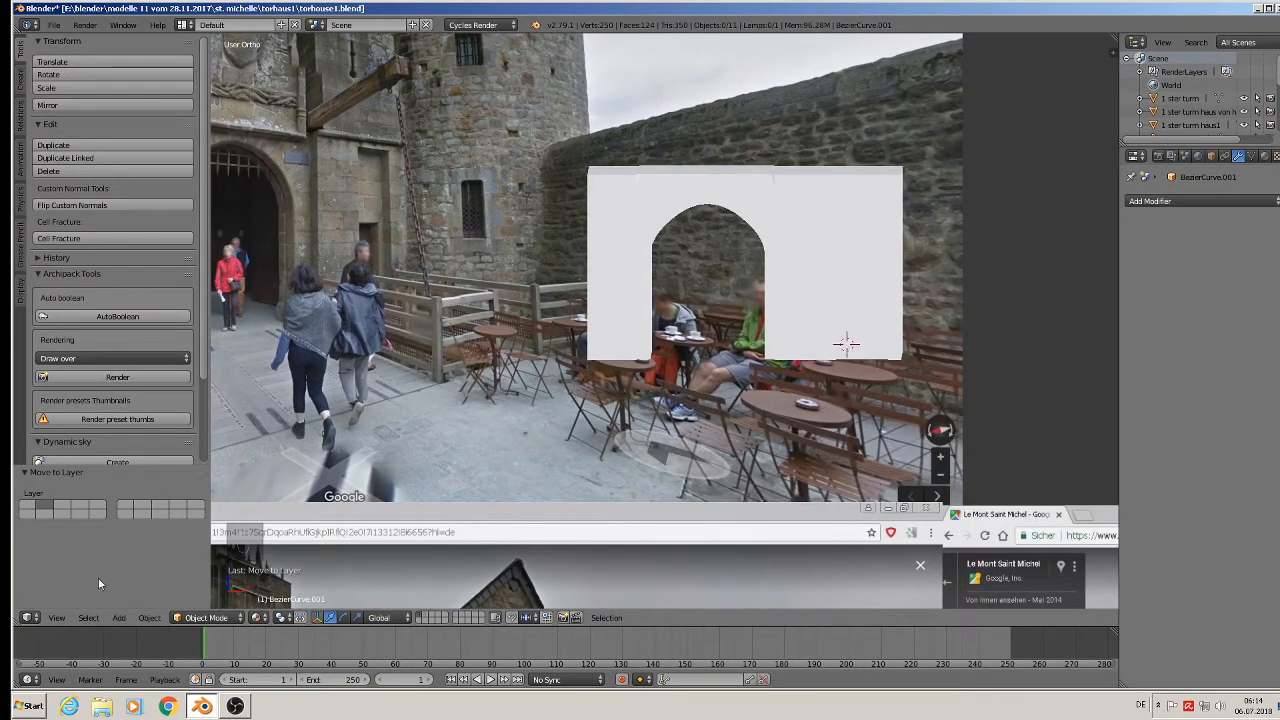
click(118, 617)
Add a new cube, shrink it, and stretch it vertically into a small upright block.
mouse_move(137, 601)
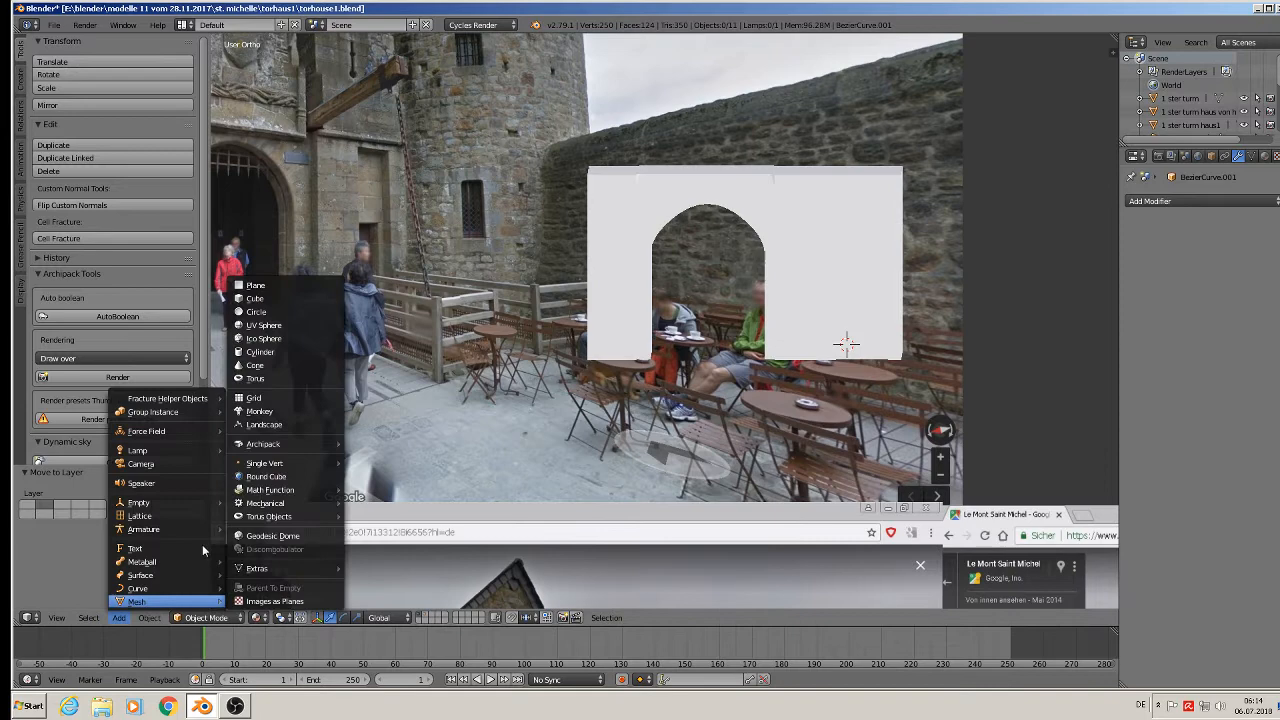
click(255, 298)
key(s)
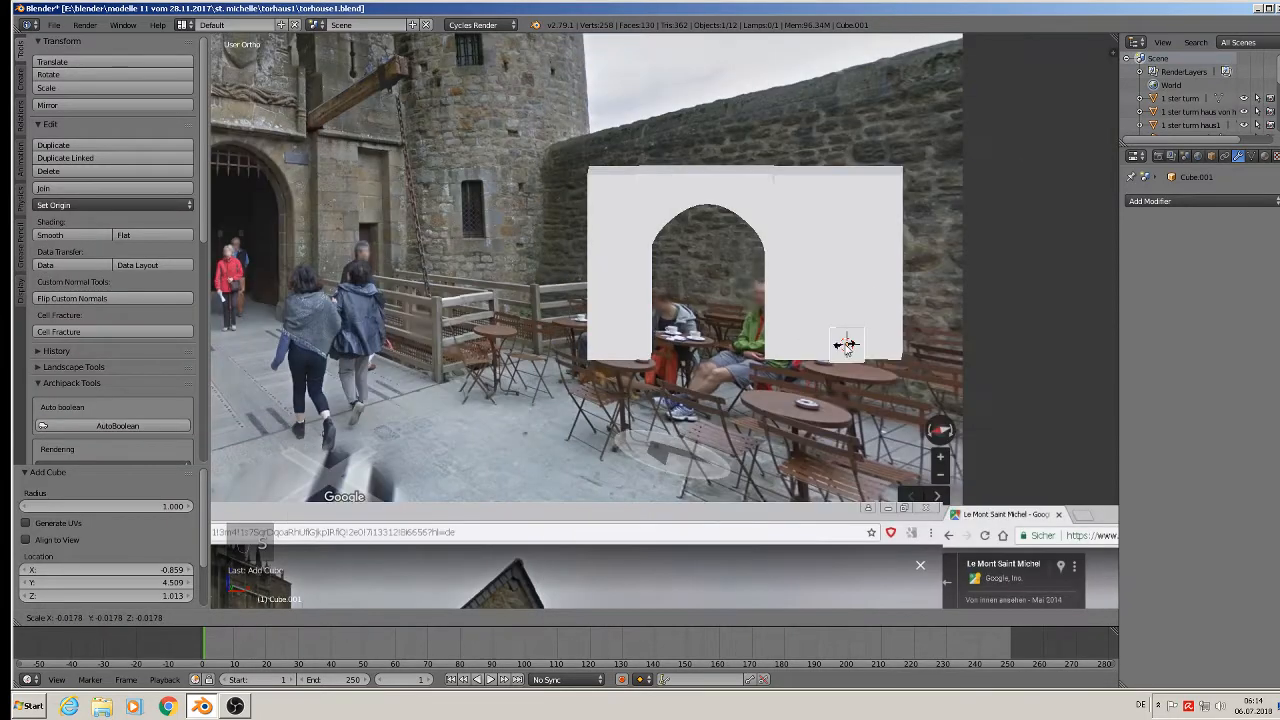
click(845, 345)
key(s)
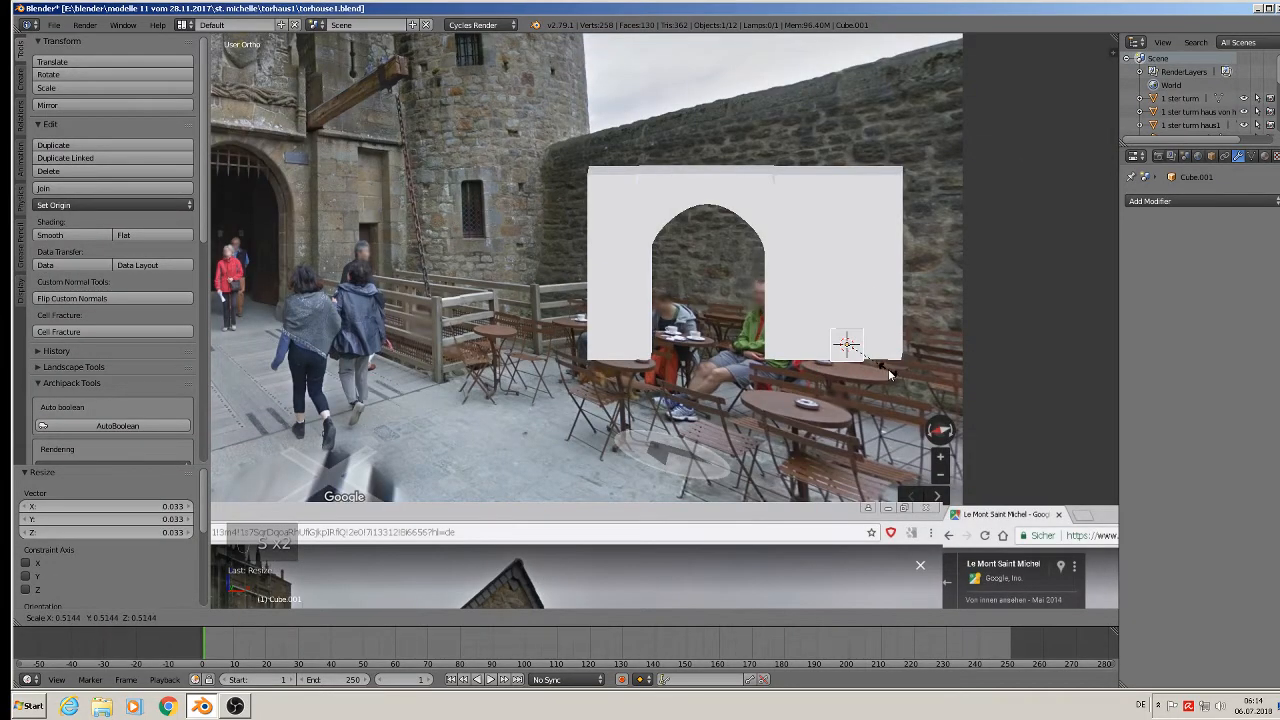
click(890, 375)
key(s)
key(z)
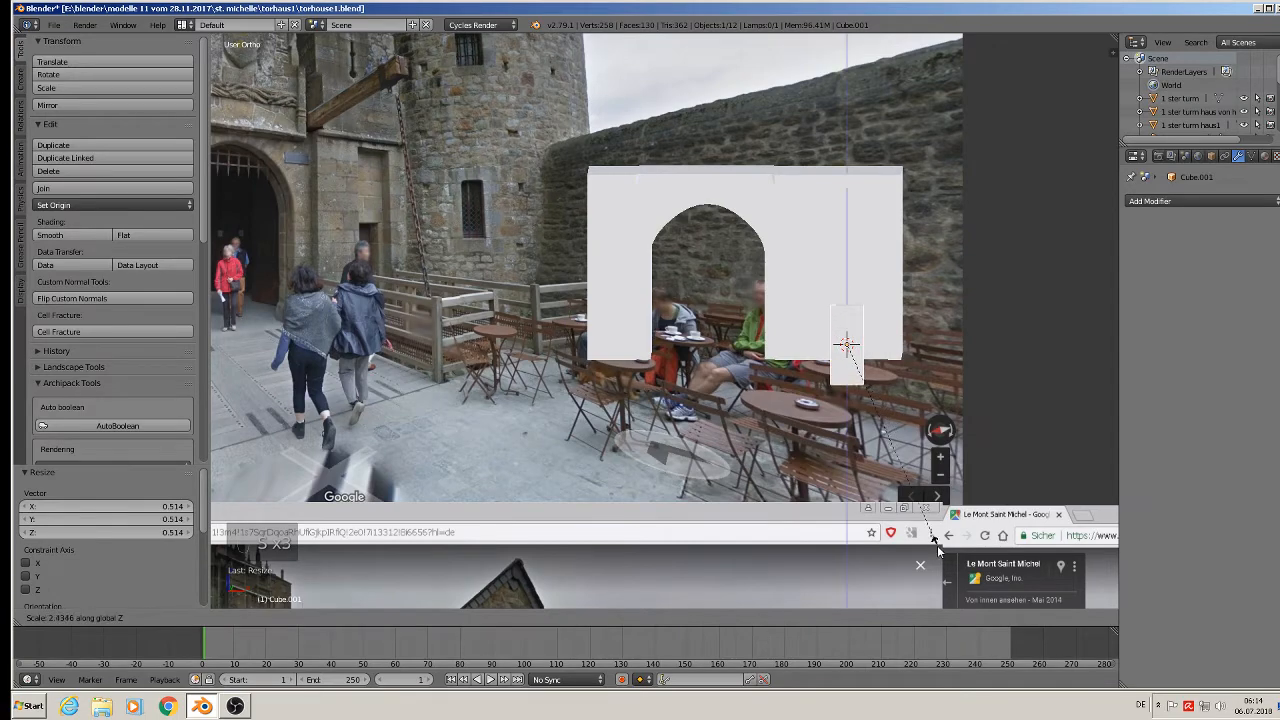
click(927, 537)
drag(851, 298, 852, 290)
middle_drag(852, 290, 890, 367)
Shift the block along X and stretch it along Y into a long bar through the gatehouse.
key(g)
key(x)
click(909, 315)
key(s)
key(y)
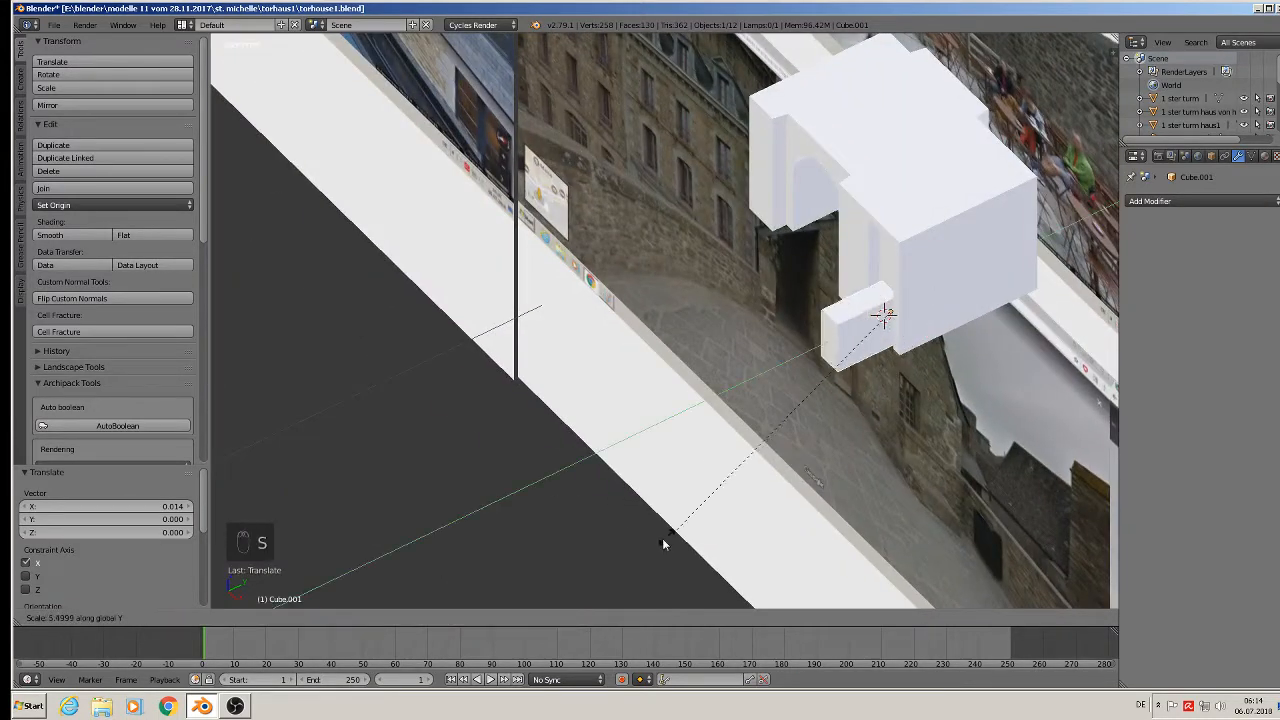
click(1058, 277)
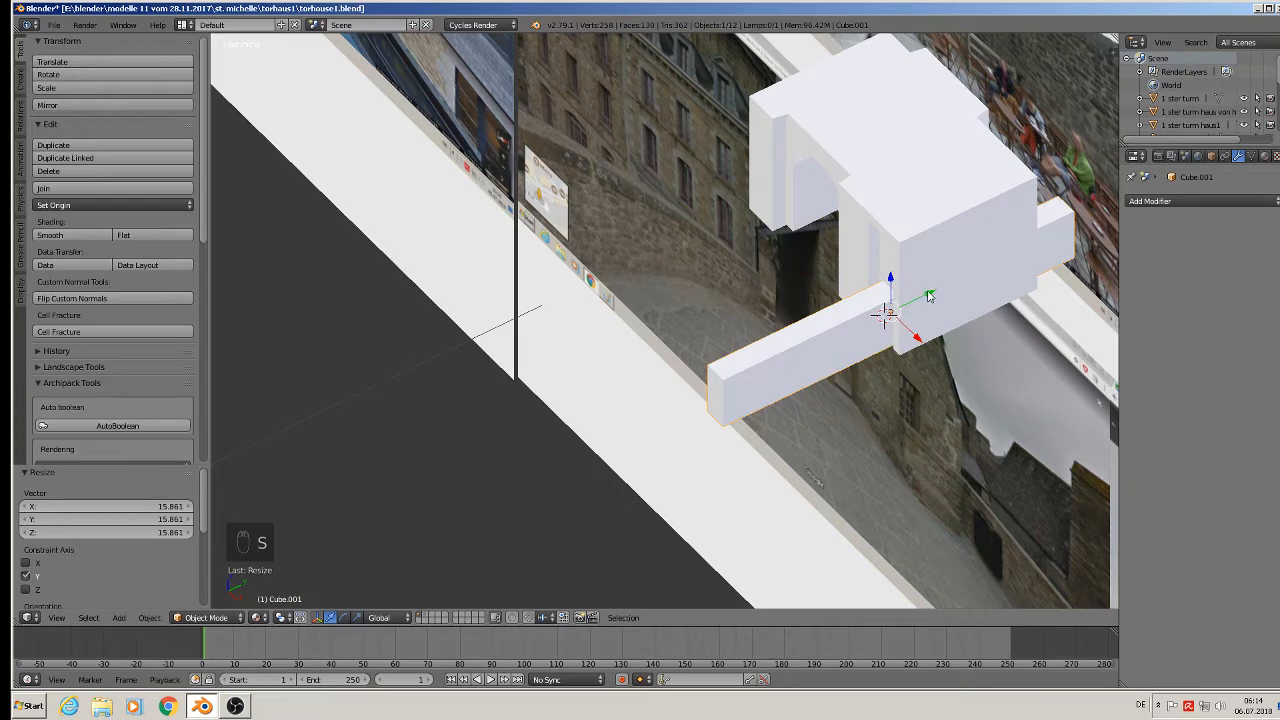
drag(929, 296, 979, 279)
scroll(1006, 263, up, 3)
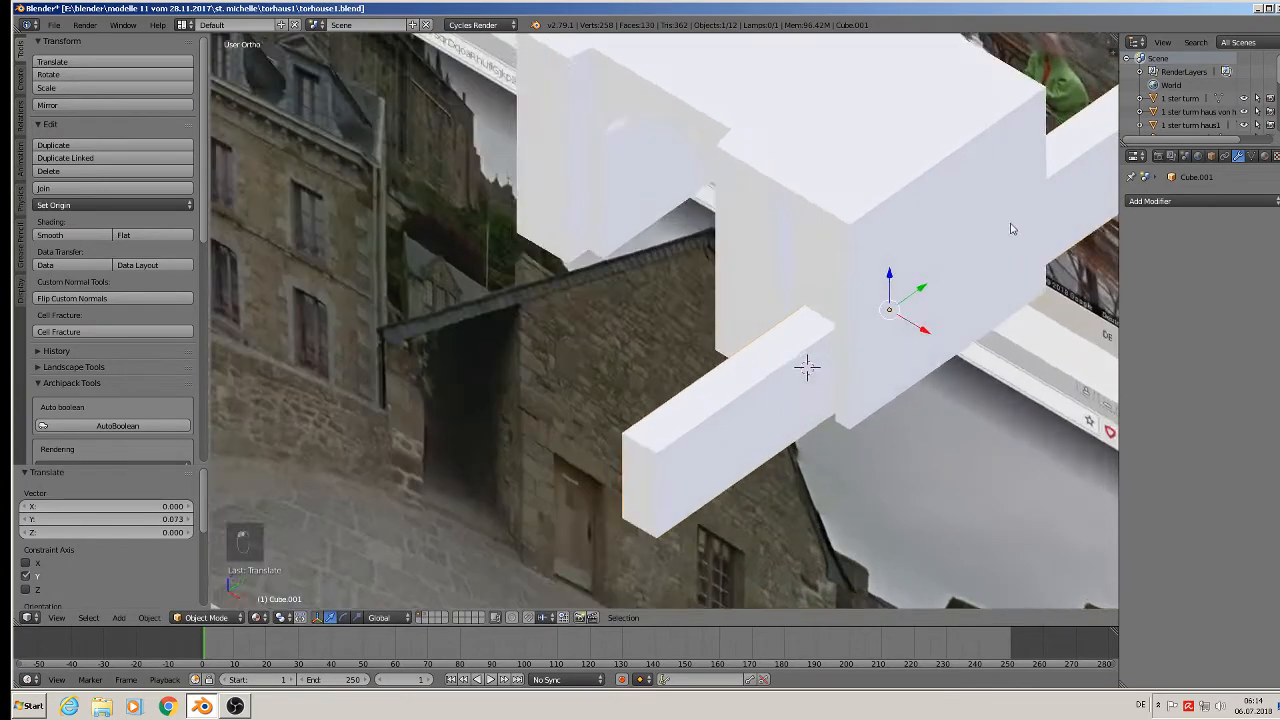
scroll(1005, 212, down, 3)
Apply rotation and scale to both the bar and the gatehouse block.
click(149, 617)
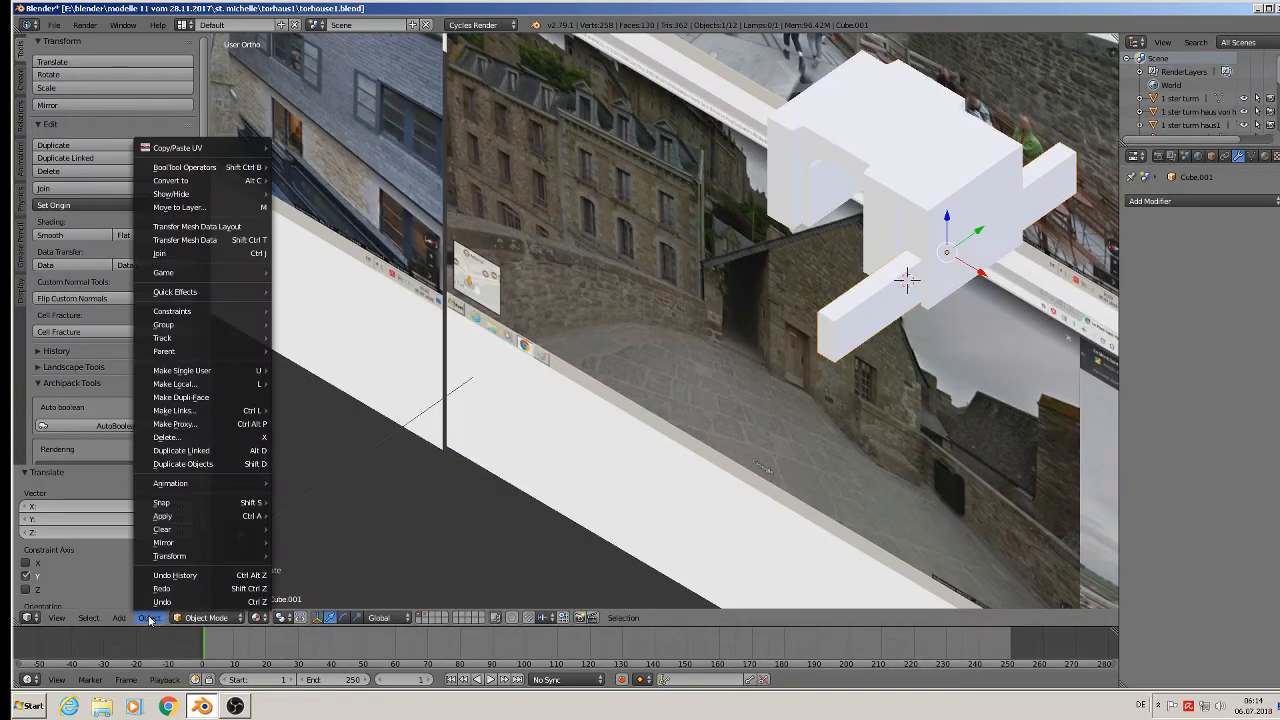
mouse_move(164, 516)
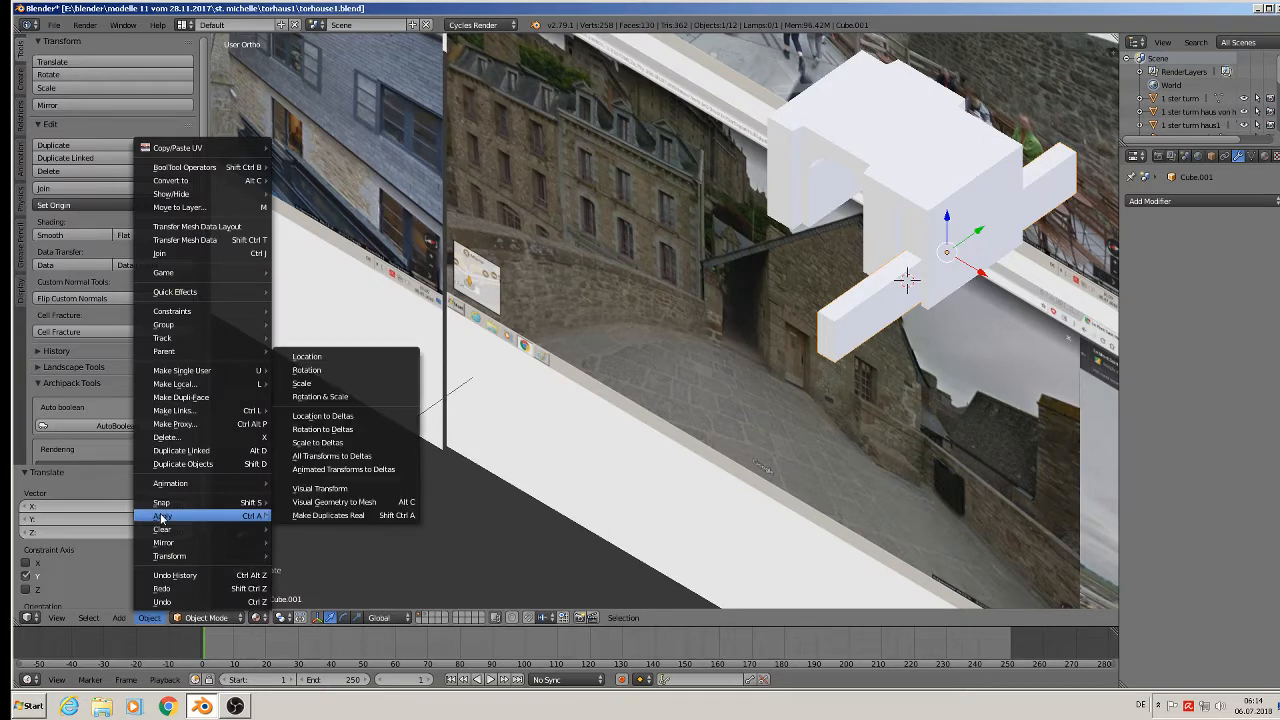
click(330, 397)
right_click(975, 165)
click(150, 618)
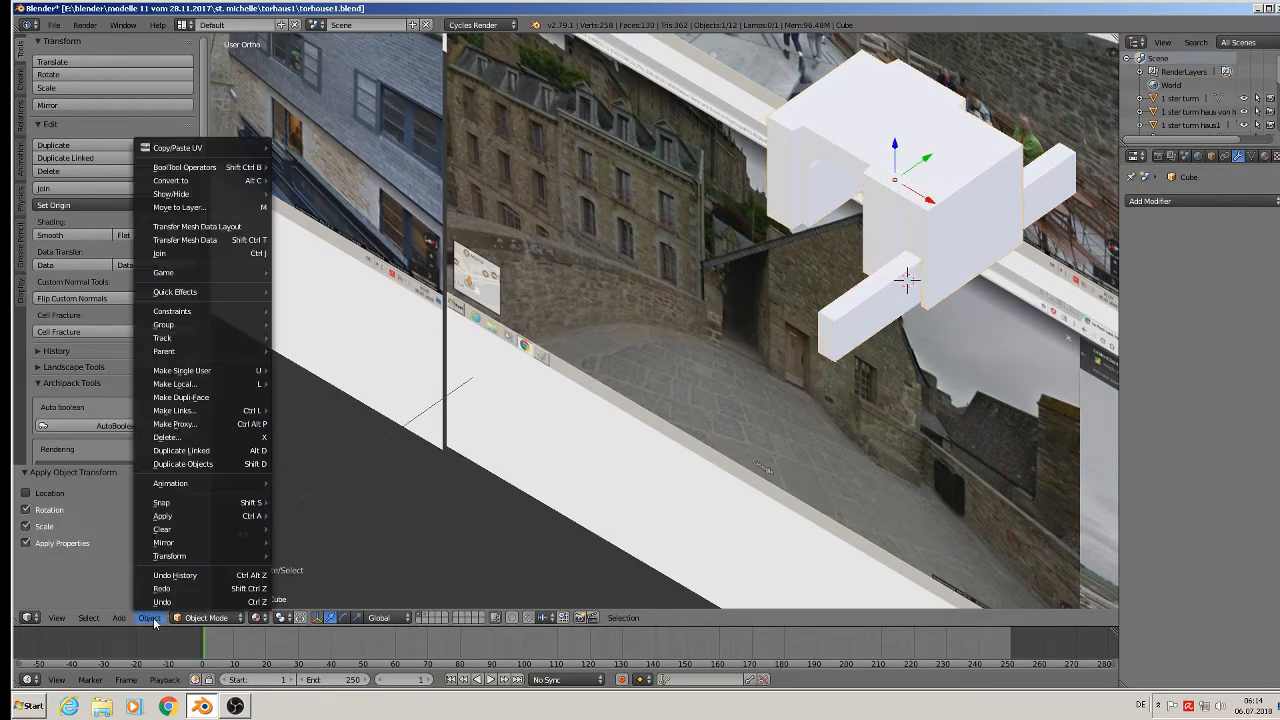
mouse_move(164, 516)
click(340, 397)
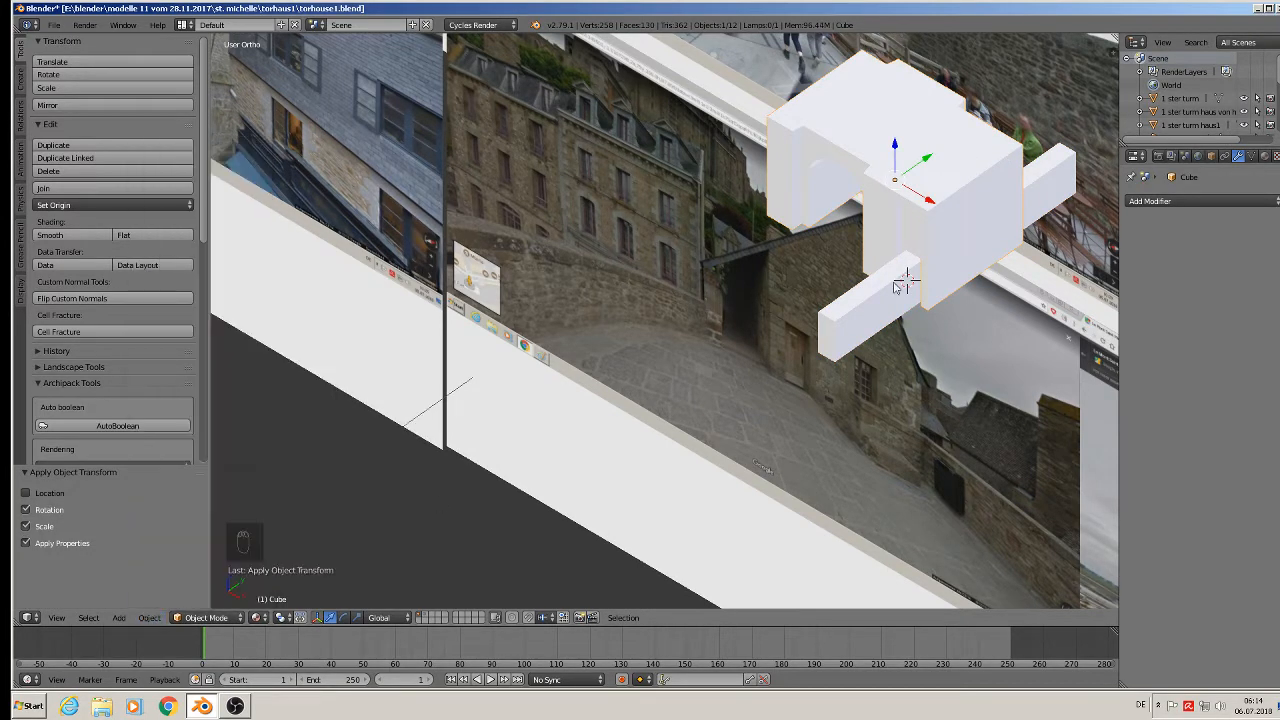
Add a Boolean Difference modifier with Cube.001 to the gatehouse Cube and apply it.
right_click(880, 298)
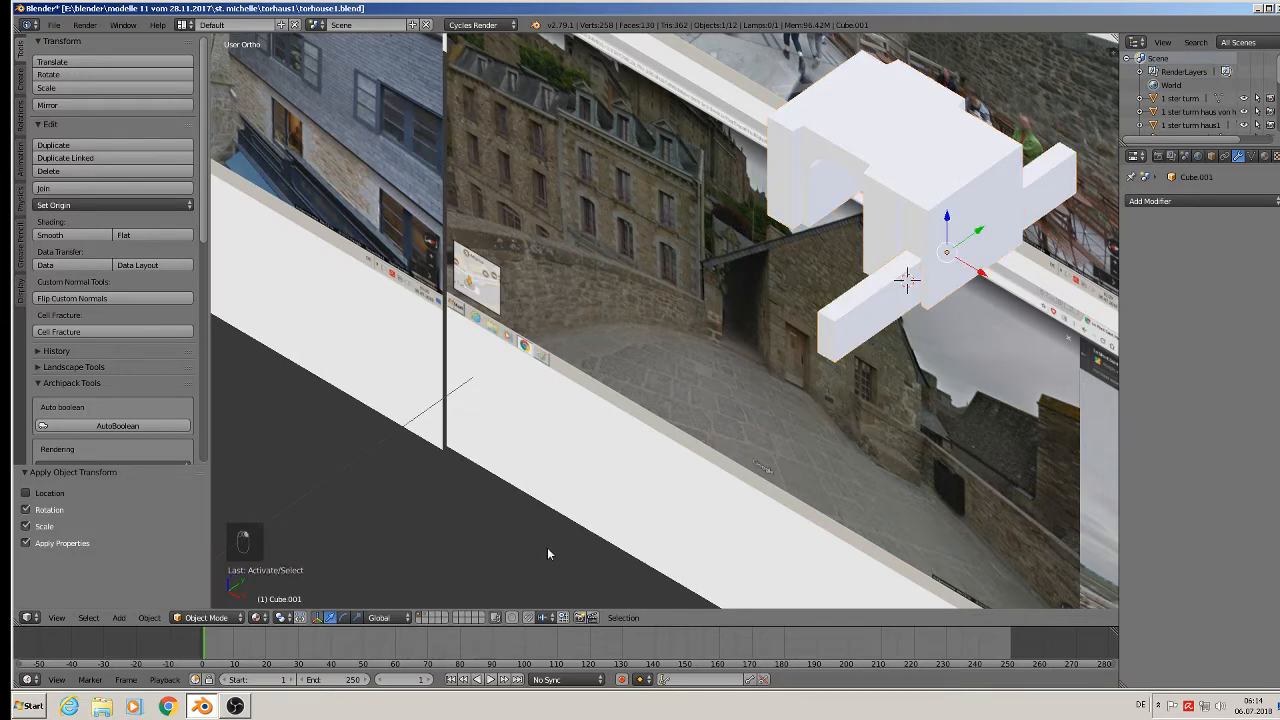
right_click(905, 178)
click(1200, 200)
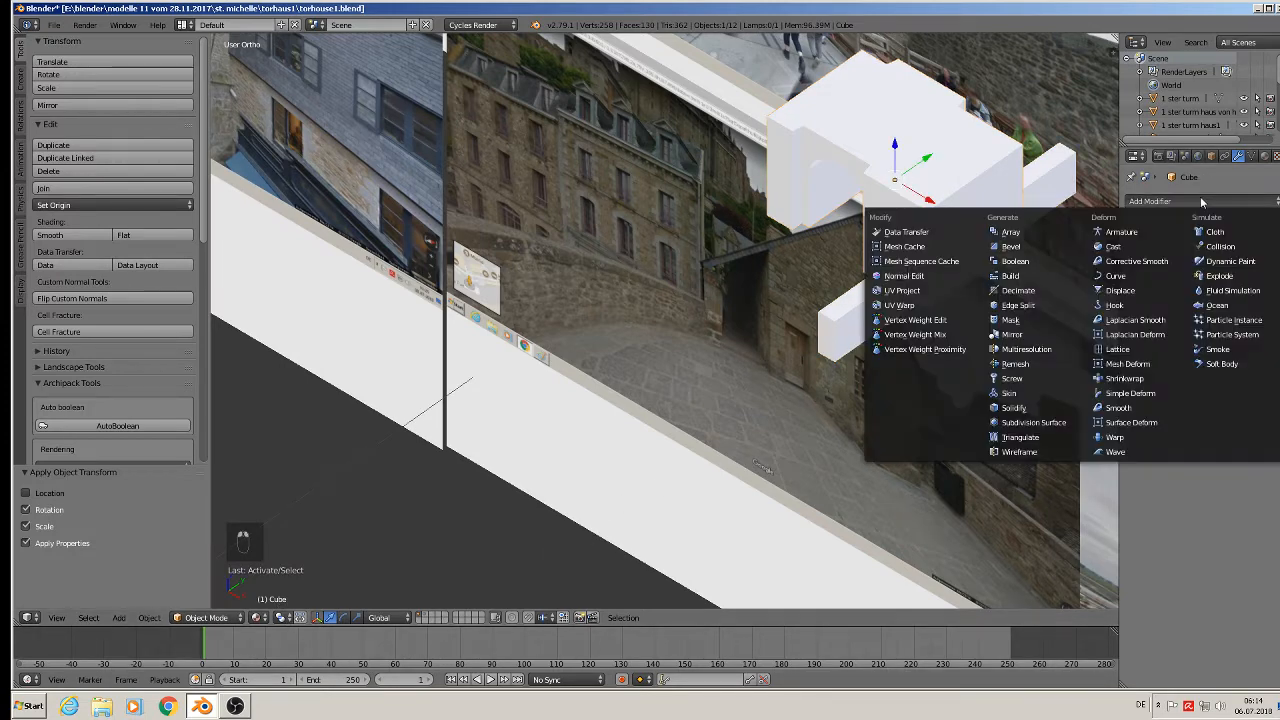
click(1005, 264)
click(1238, 303)
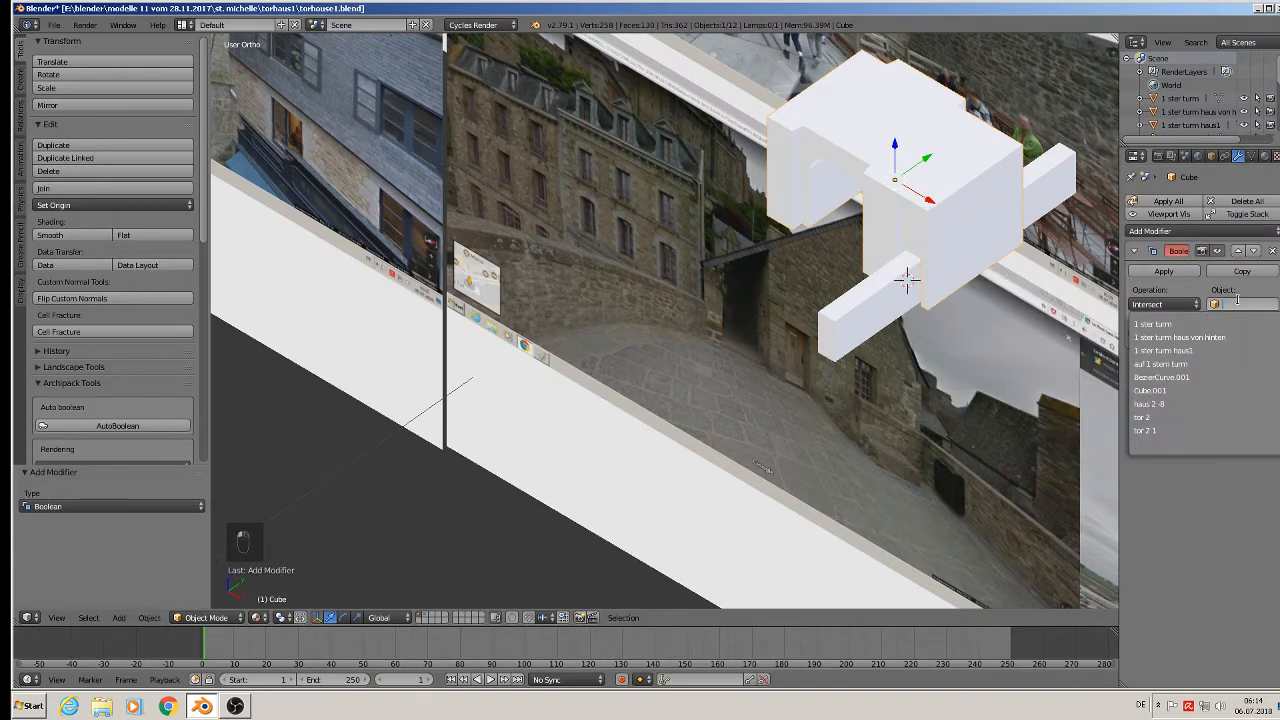
click(1180, 390)
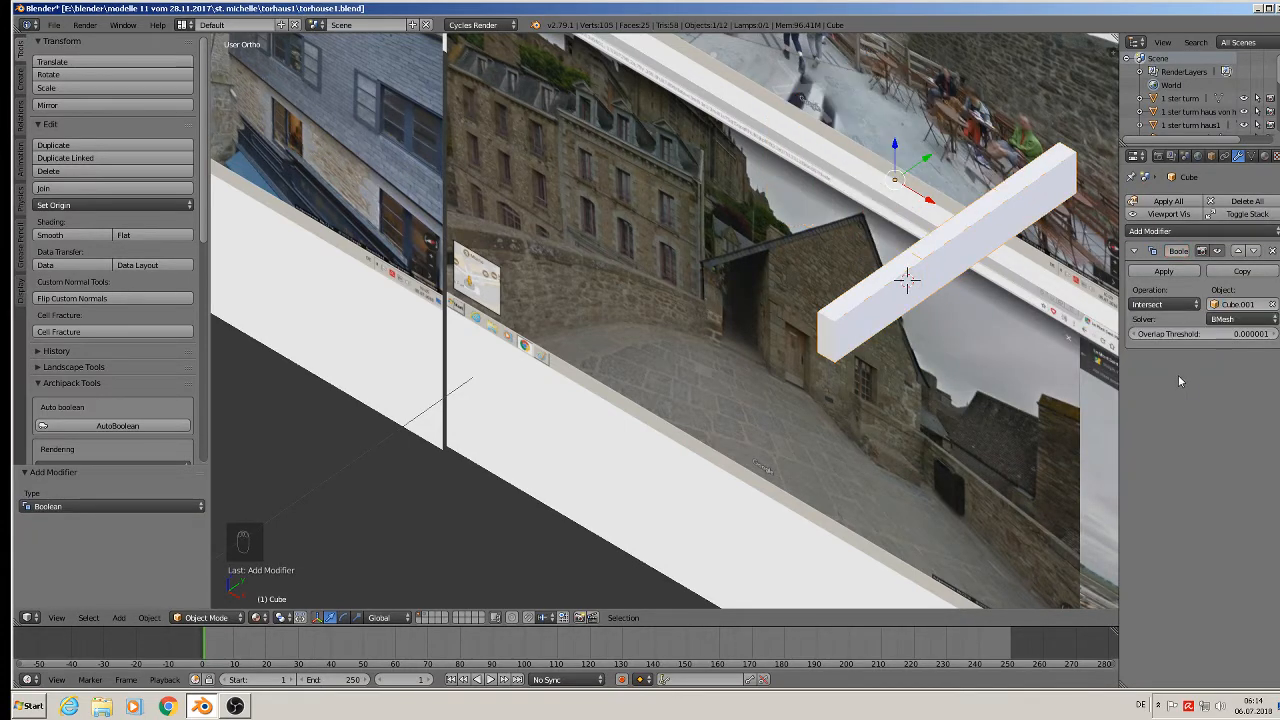
click(1163, 303)
click(1165, 263)
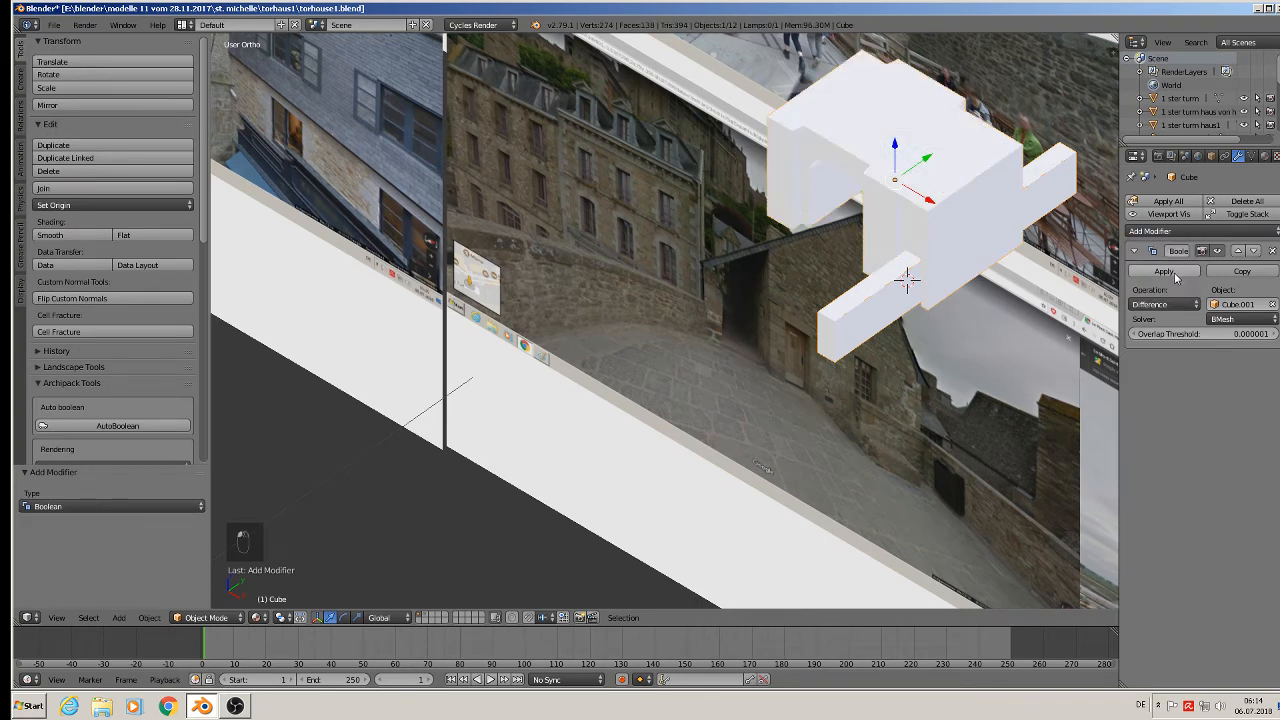
click(1170, 272)
Move the Cube.001 bar aside along X and send it to another layer.
right_click(856, 309)
key(g)
key(x)
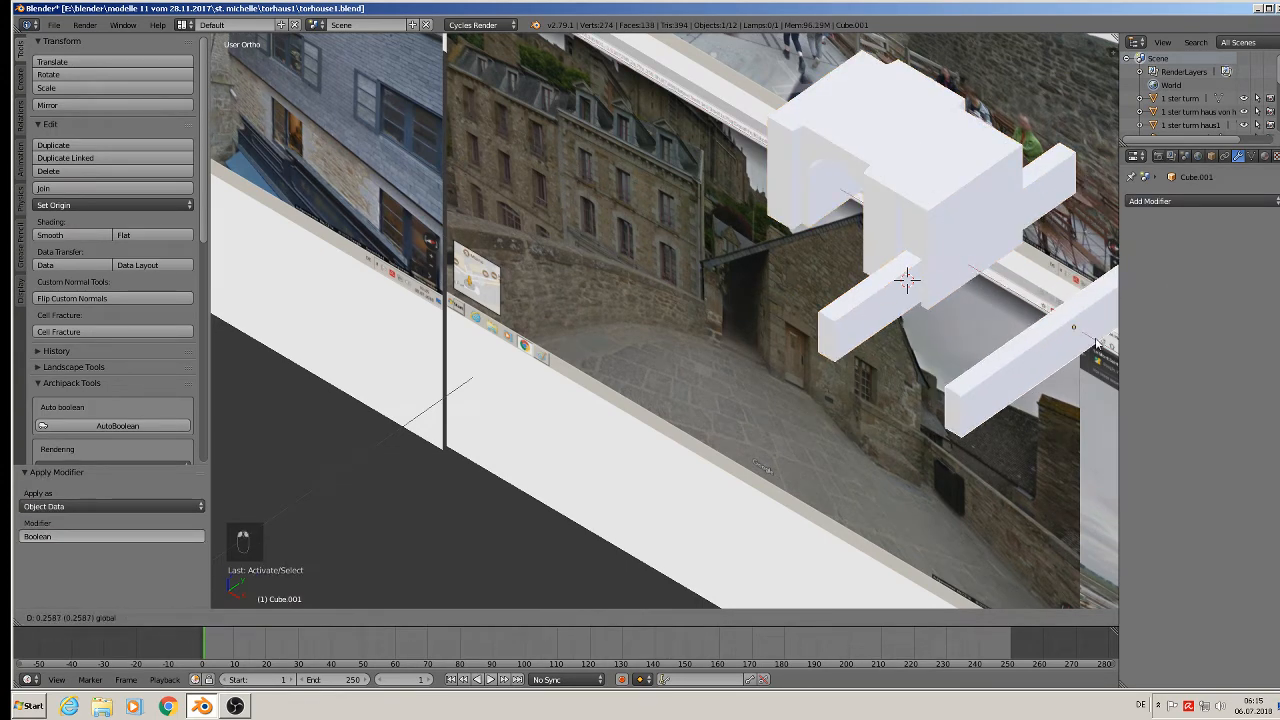
click(1036, 322)
shift+middle_drag(927, 330, 746, 327)
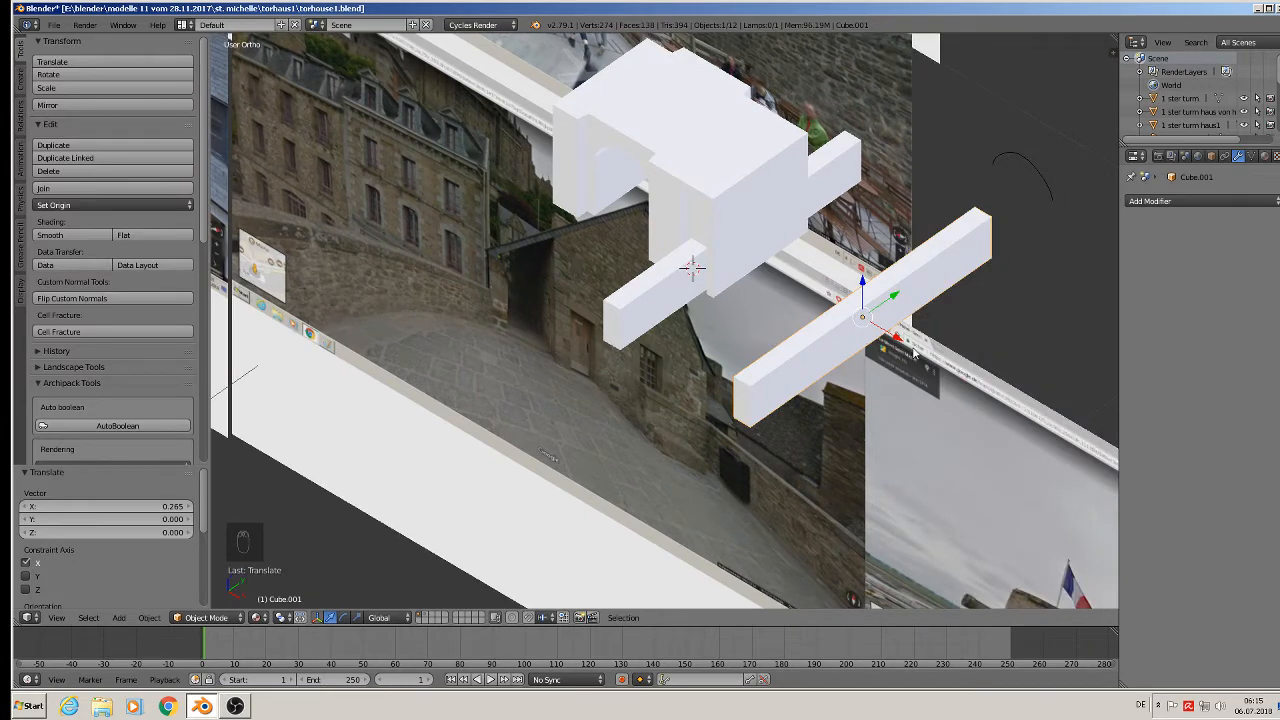
key(m)
click(990, 348)
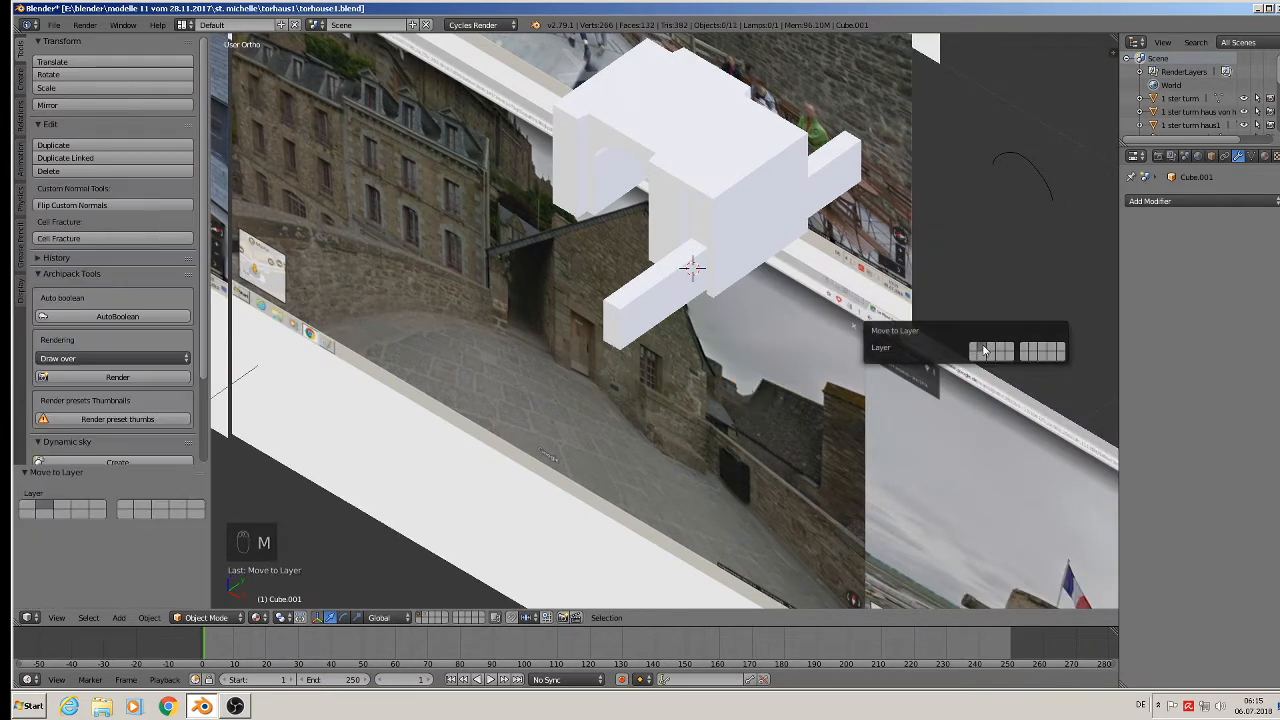
right_click(695, 310)
In Edit Mode, delete the four corner vertices of the beam's protruding end.
key(Tab)
scroll(712, 325, up, 3)
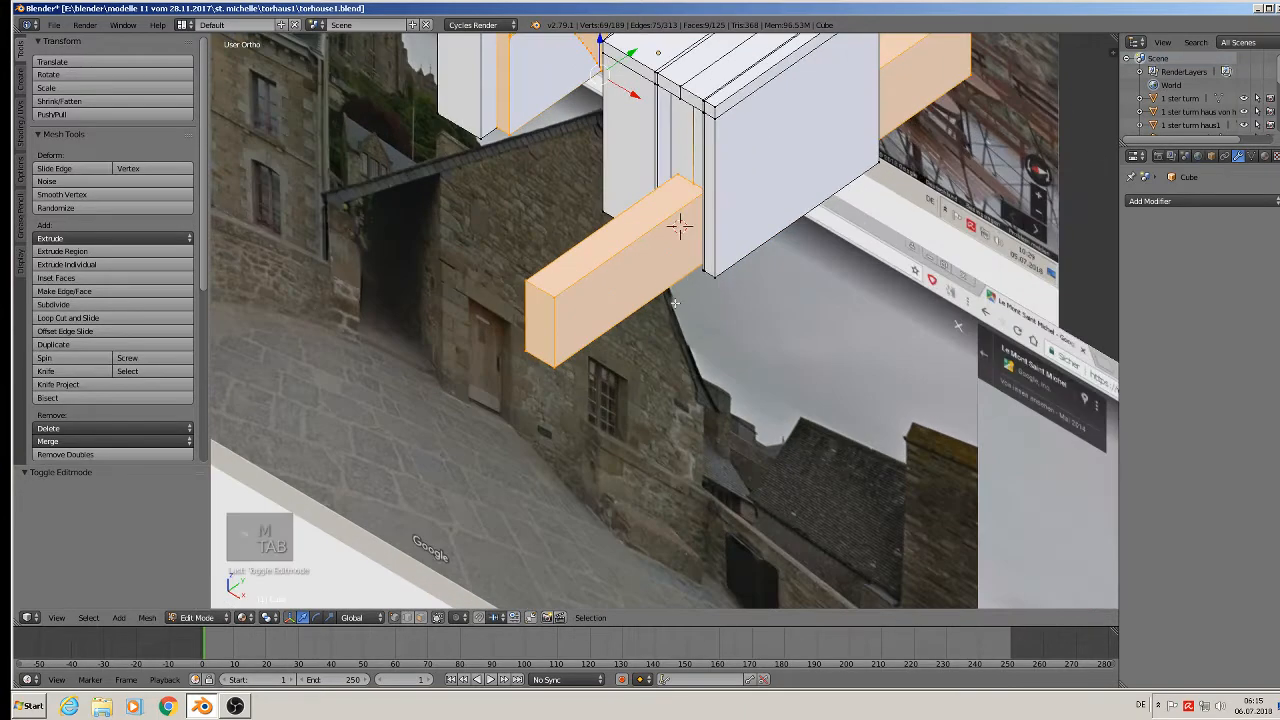
key(a)
key(a)
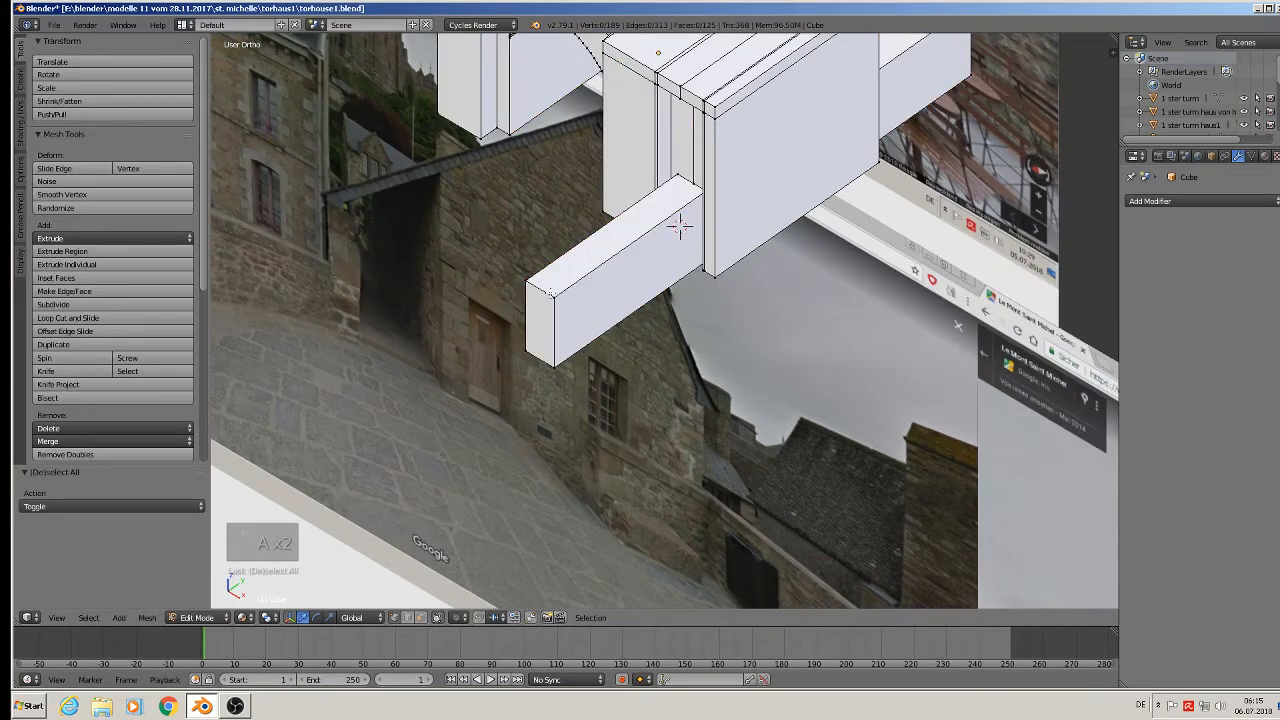
right_click(553, 296)
shift+right_click(524, 281)
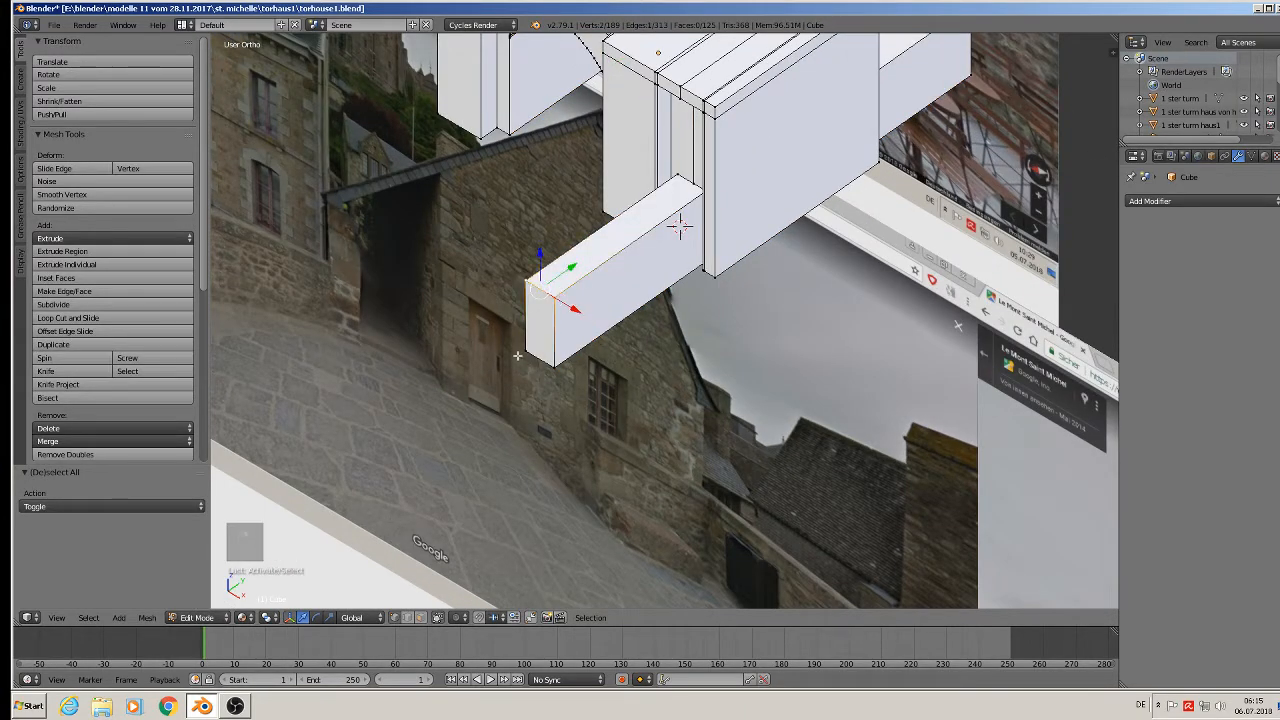
shift+right_click(519, 356)
shift+right_click(549, 368)
key(x)
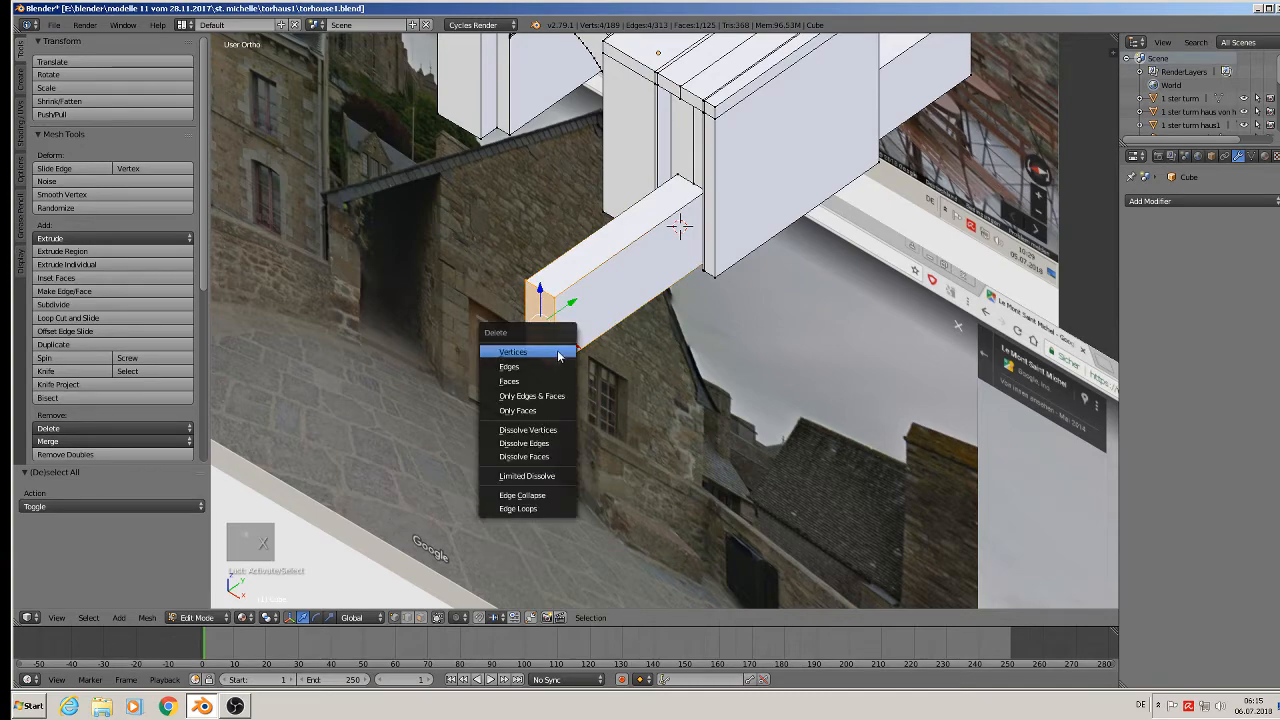
click(559, 352)
Delete the three remaining leftover beam vertices on the block's right side.
shift+middle_drag(637, 266, 465, 434)
middle_drag(572, 431, 531, 408)
right_click(824, 254)
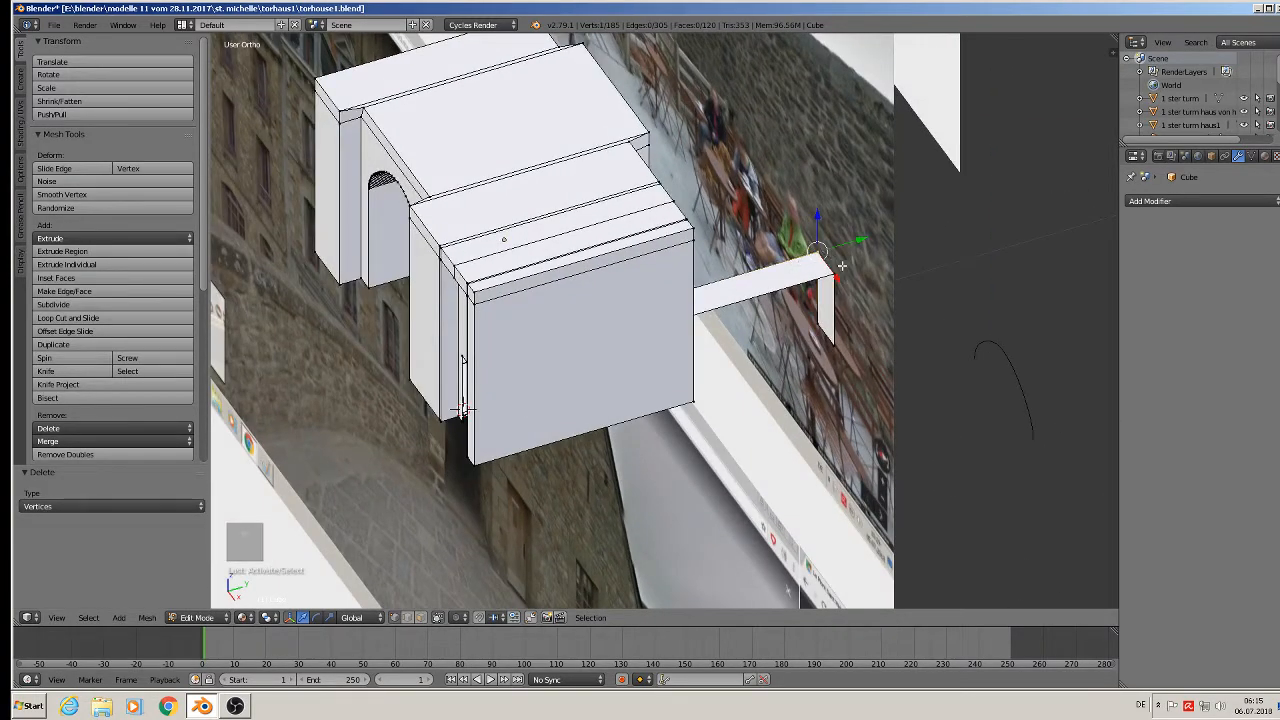
shift+right_click(841, 267)
shift+right_click(841, 348)
key(x)
click(807, 332)
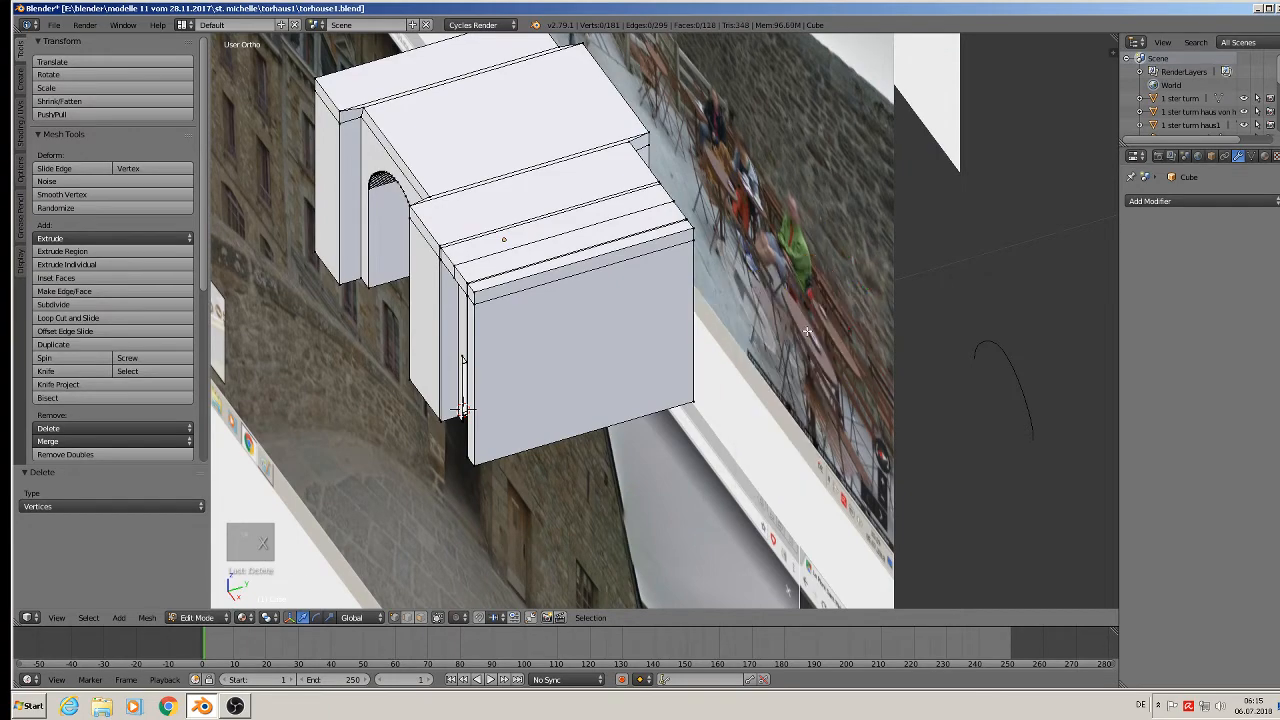
middle_drag(807, 332, 660, 360)
scroll(652, 358, up, 5)
Fill the doorway's left side with a new face from its corner vertices.
scroll(652, 358, up, 4)
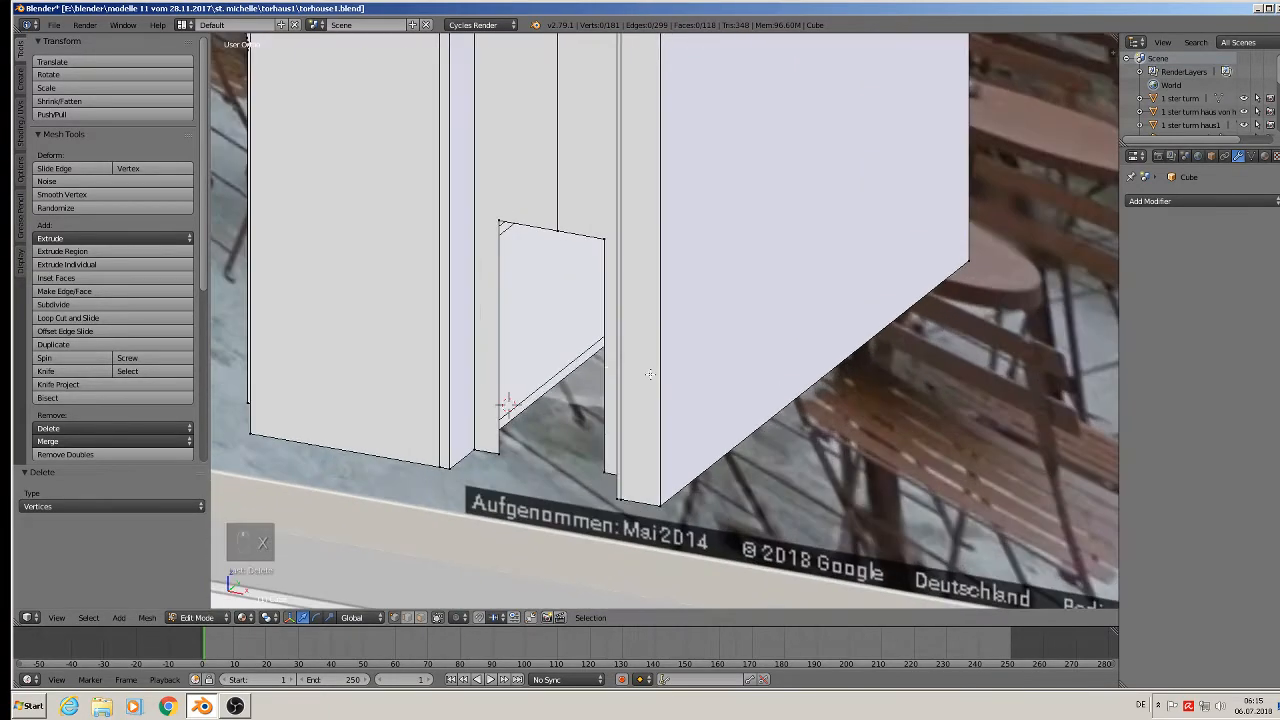
alt+right_click(537, 230)
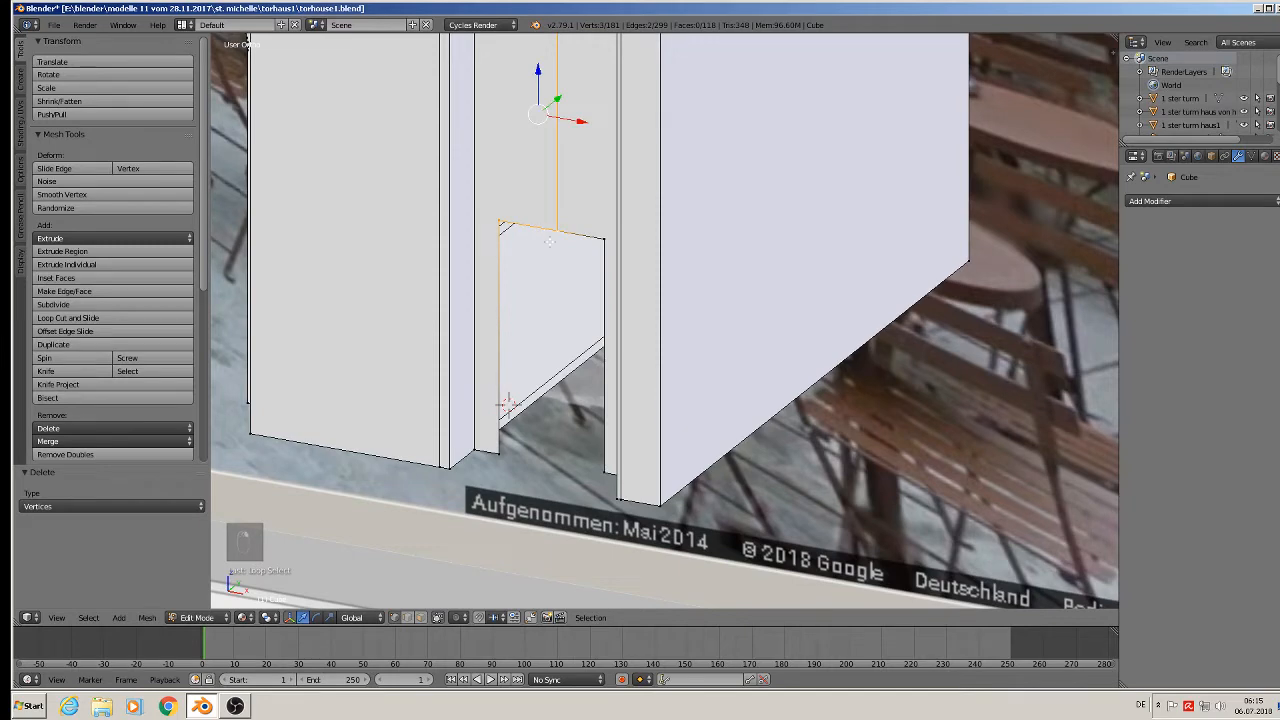
right_click(541, 228)
shift+right_click(502, 229)
middle_drag(507, 335, 565, 355)
shift+right_click(501, 472)
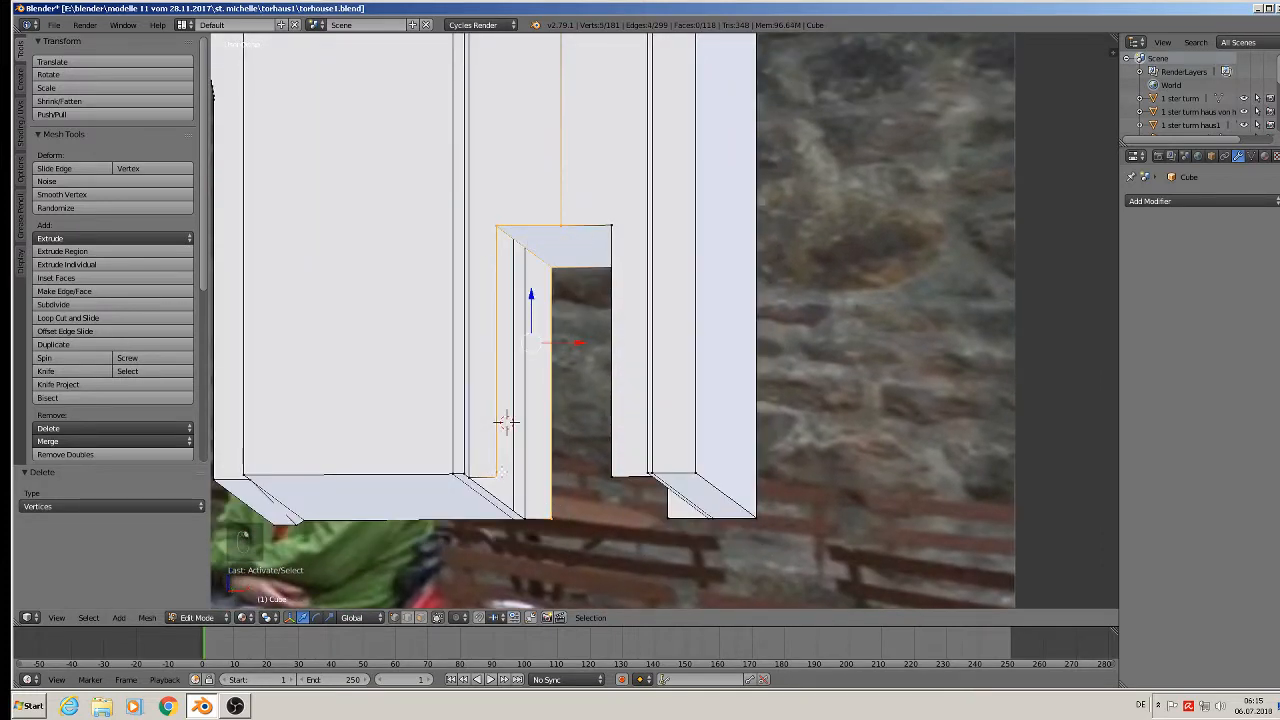
shift+right_click(561, 238)
key(f)
Fill the doorway's right side with a face from its four corner vertices.
middle_drag(567, 355, 582, 385)
right_click(600, 300)
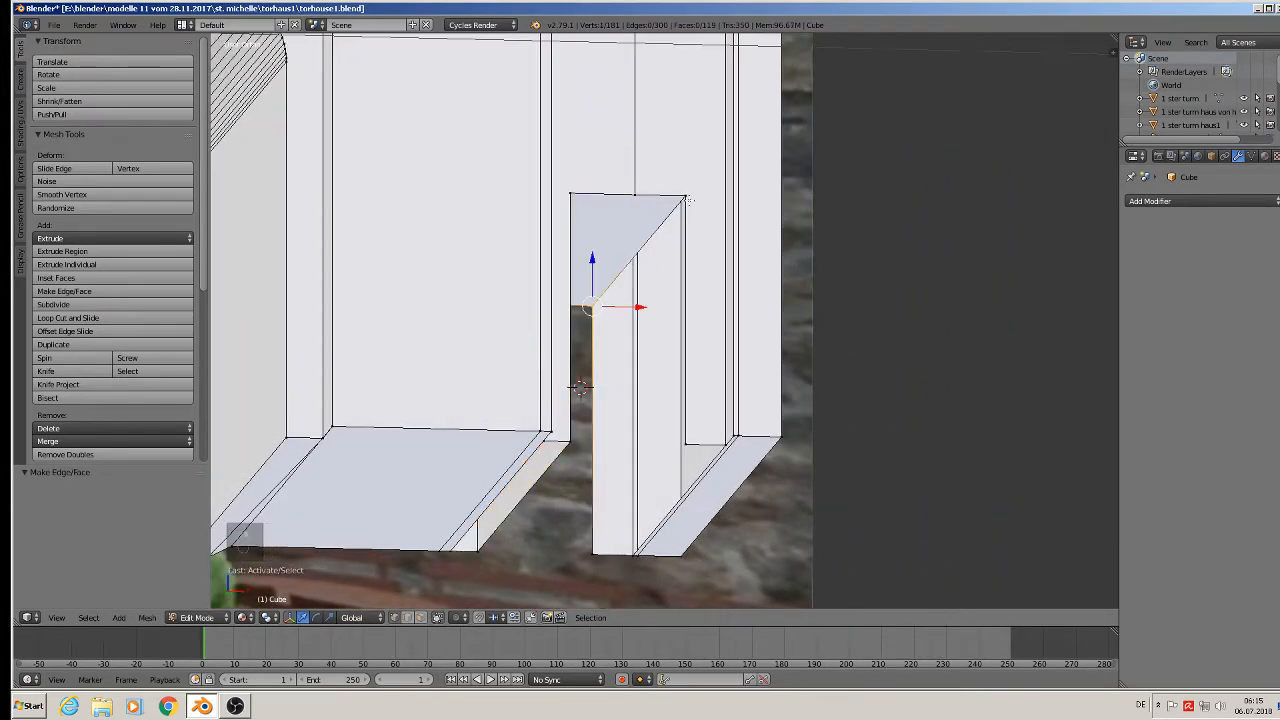
shift+right_click(687, 188)
shift+right_click(689, 437)
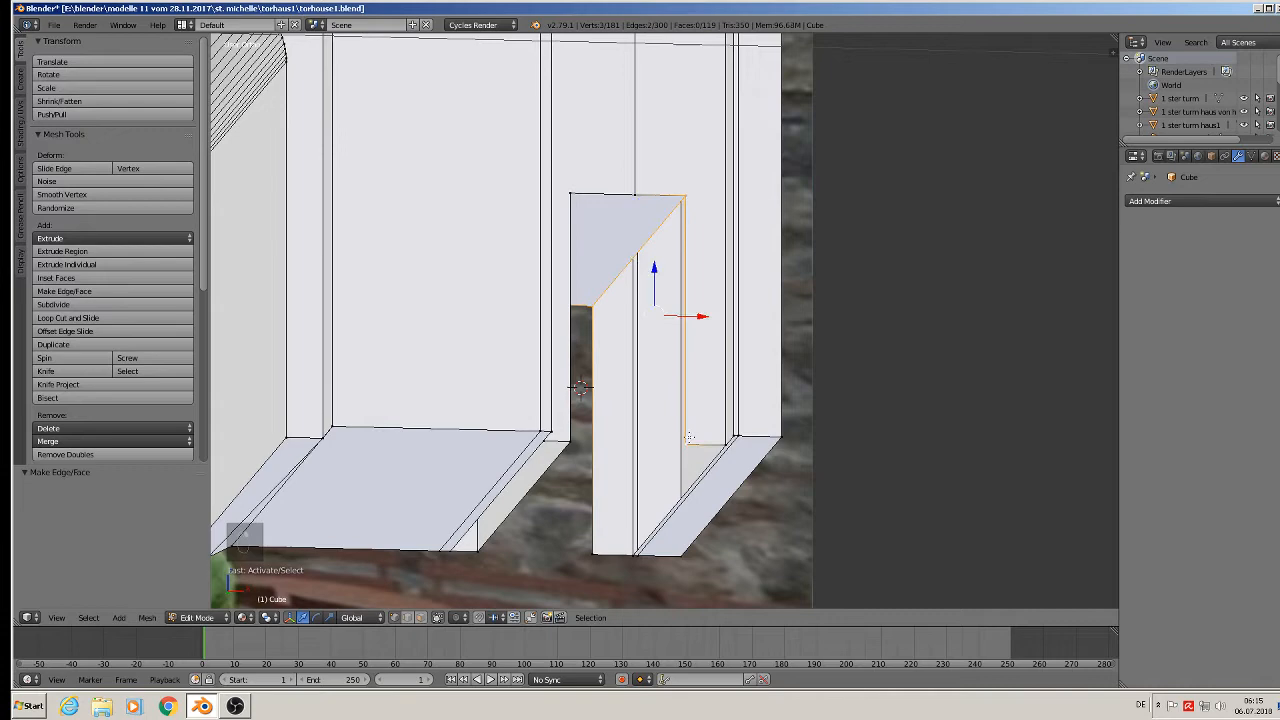
shift+right_click(600, 550)
key(f)
Return to Object Mode and zoom out to view the gatehouse over the Street View photo.
scroll(607, 549, down, 4)
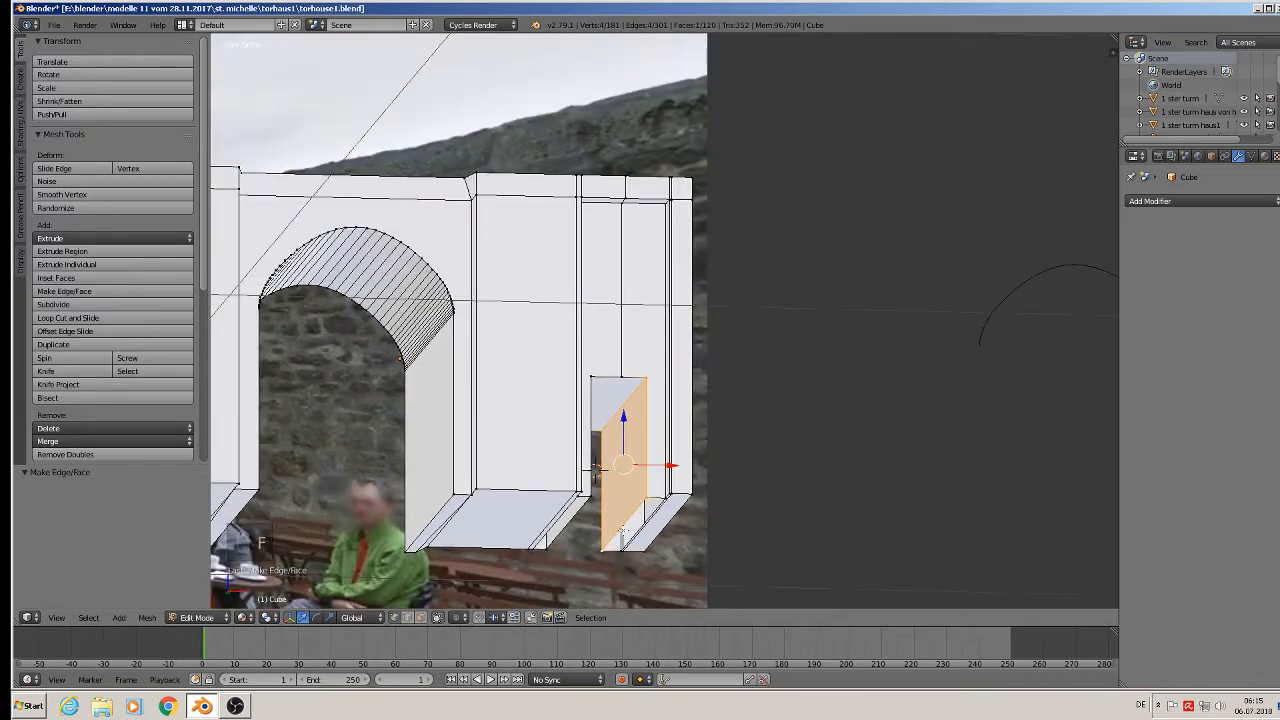
key(Tab)
middle_drag(638, 513, 694, 446)
scroll(603, 553, down, 2)
scroll(603, 553, down, 2)
scroll(706, 436, up, 4)
scroll(654, 436, down, 4)
shift+middle_drag(572, 427, 979, 463)
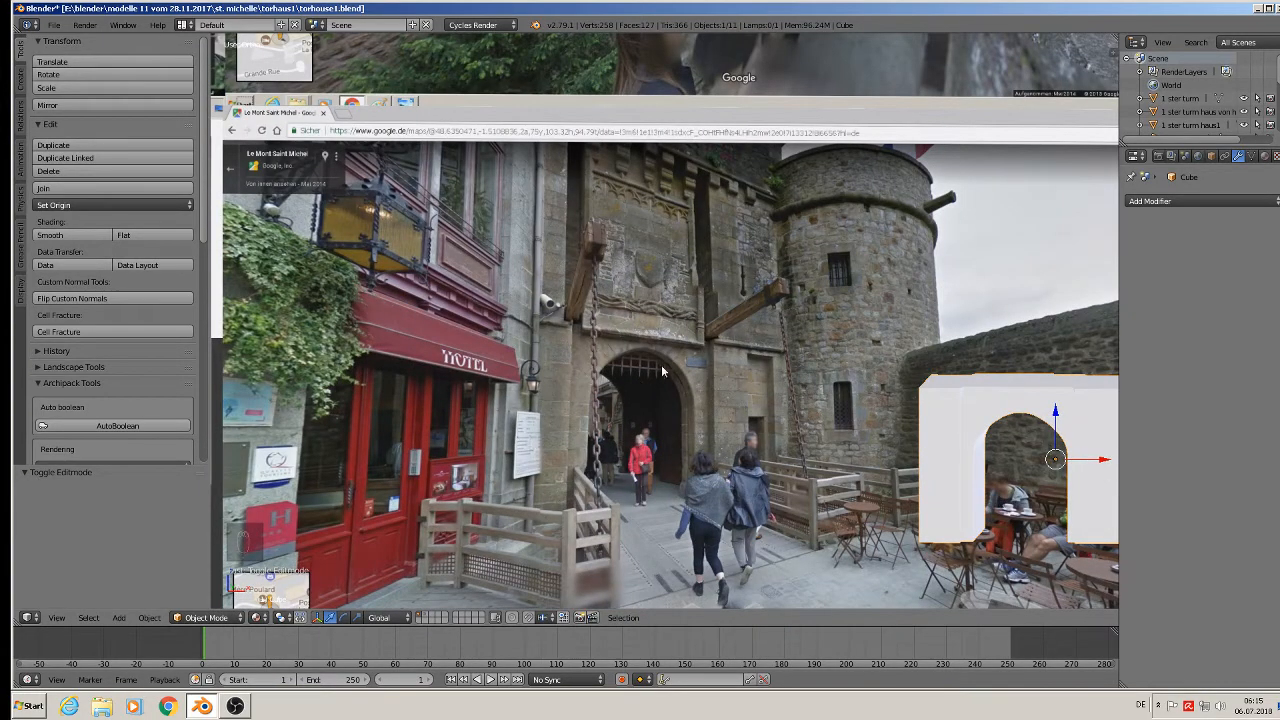
scroll(593, 361, up, 4)
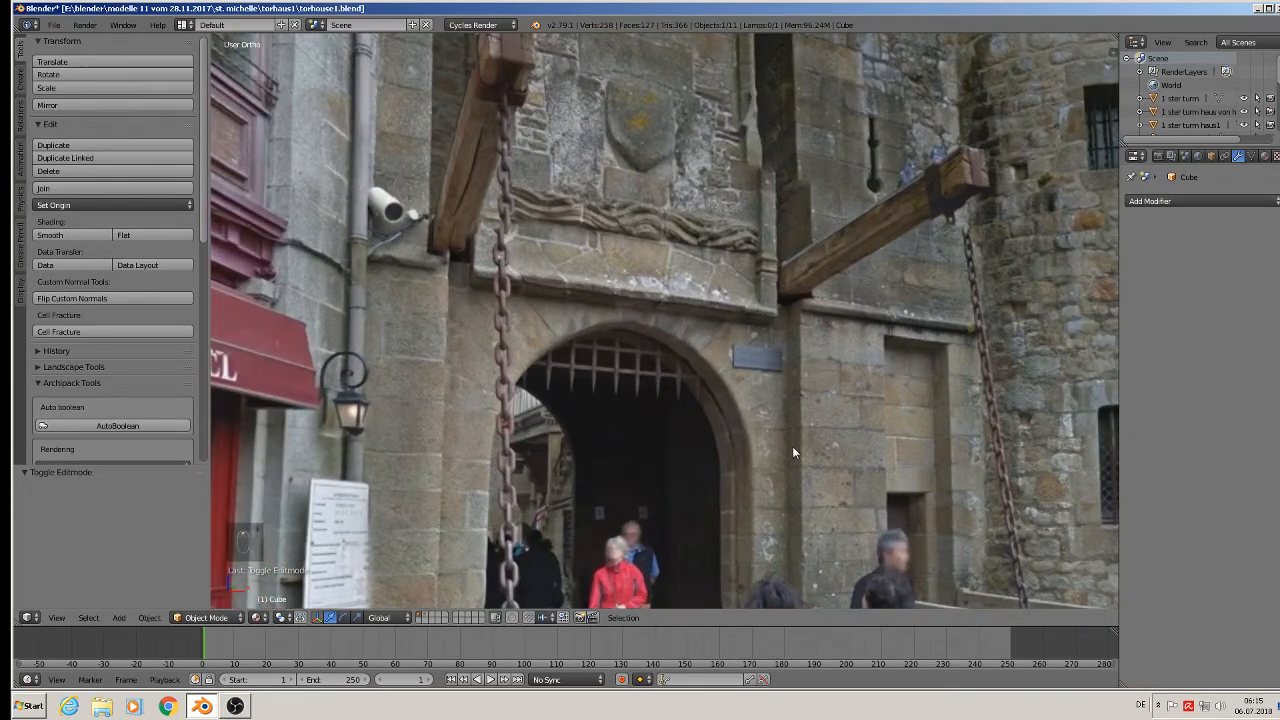
scroll(790, 465, down, 3)
scroll(815, 496, down, 3)
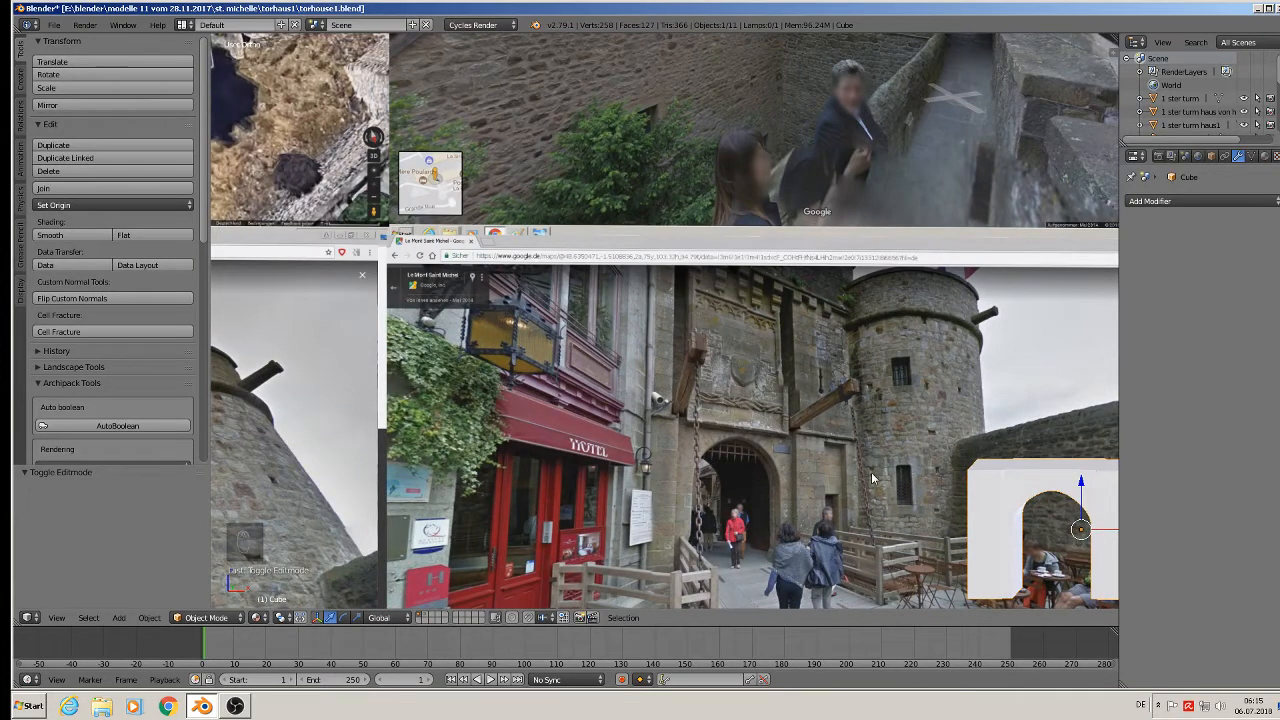
key(KP_1)
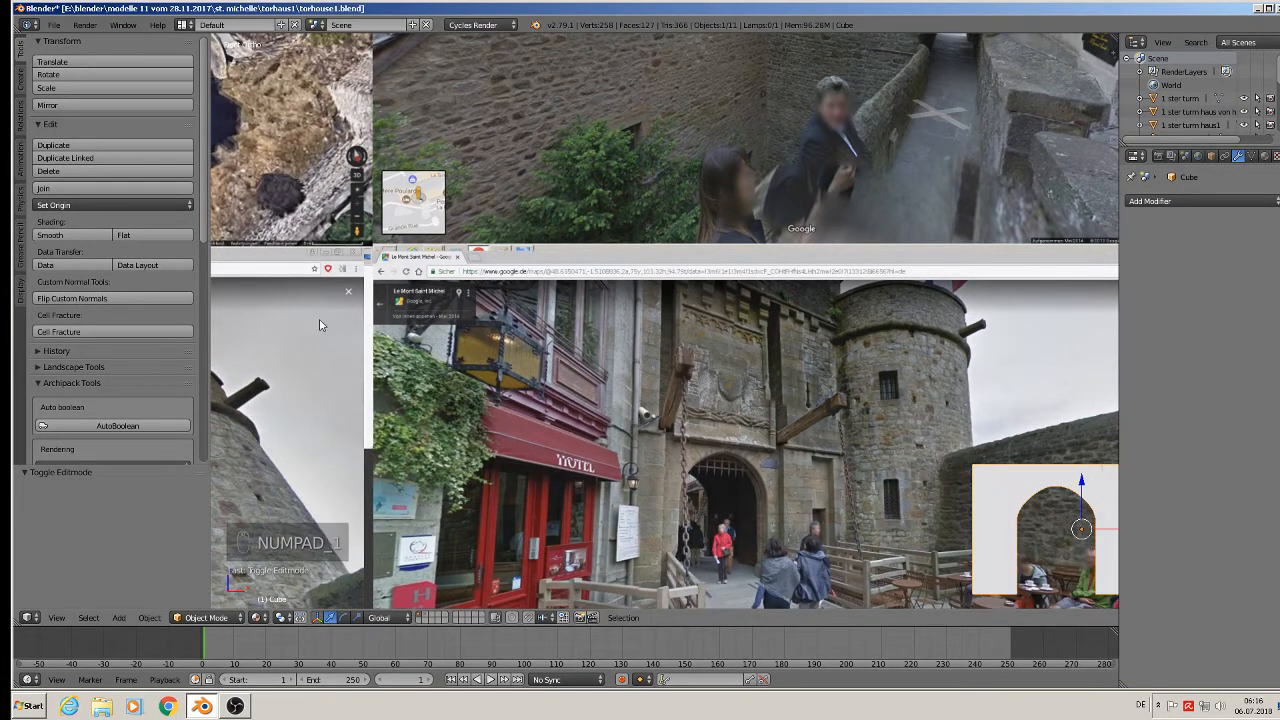
scroll(736, 520, up, 1)
scroll(736, 520, up, 6)
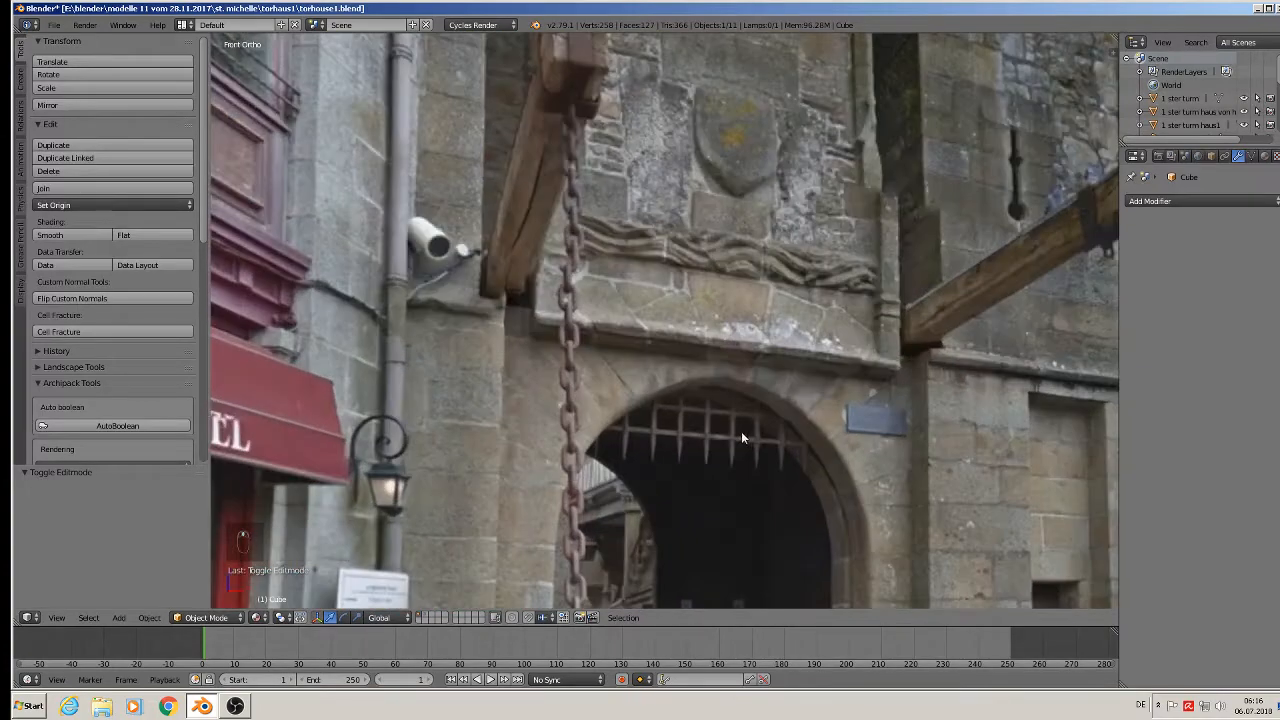
shift+middle_drag(741, 431, 718, 372)
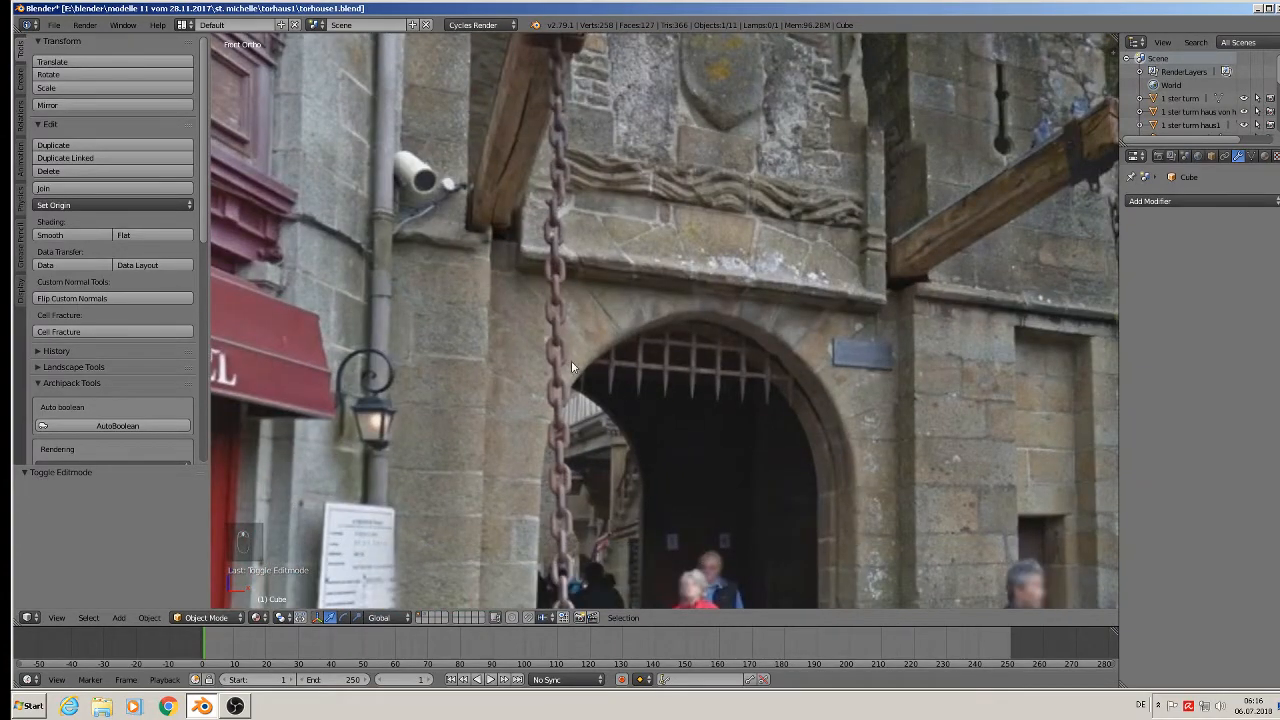
Add a new cube and shrink it to a tiny size.
click(118, 617)
mouse_move(136, 601)
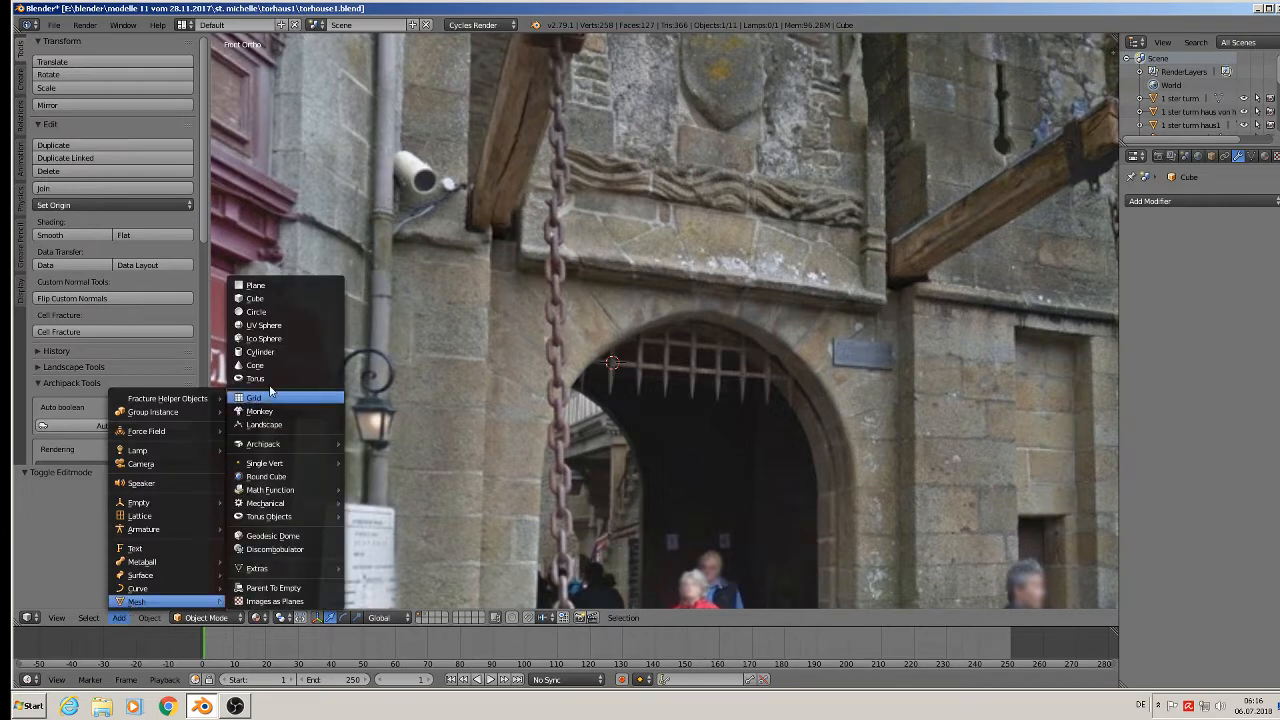
click(283, 298)
key(s)
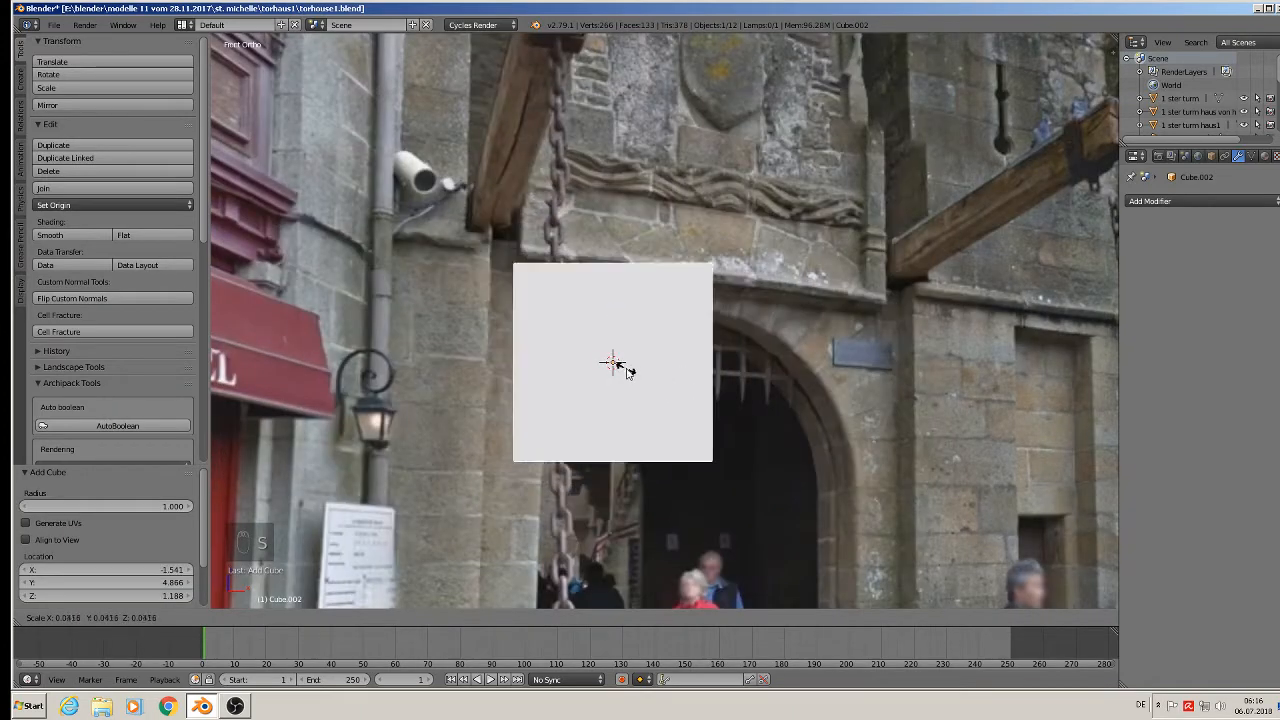
click(617, 371)
key(s)
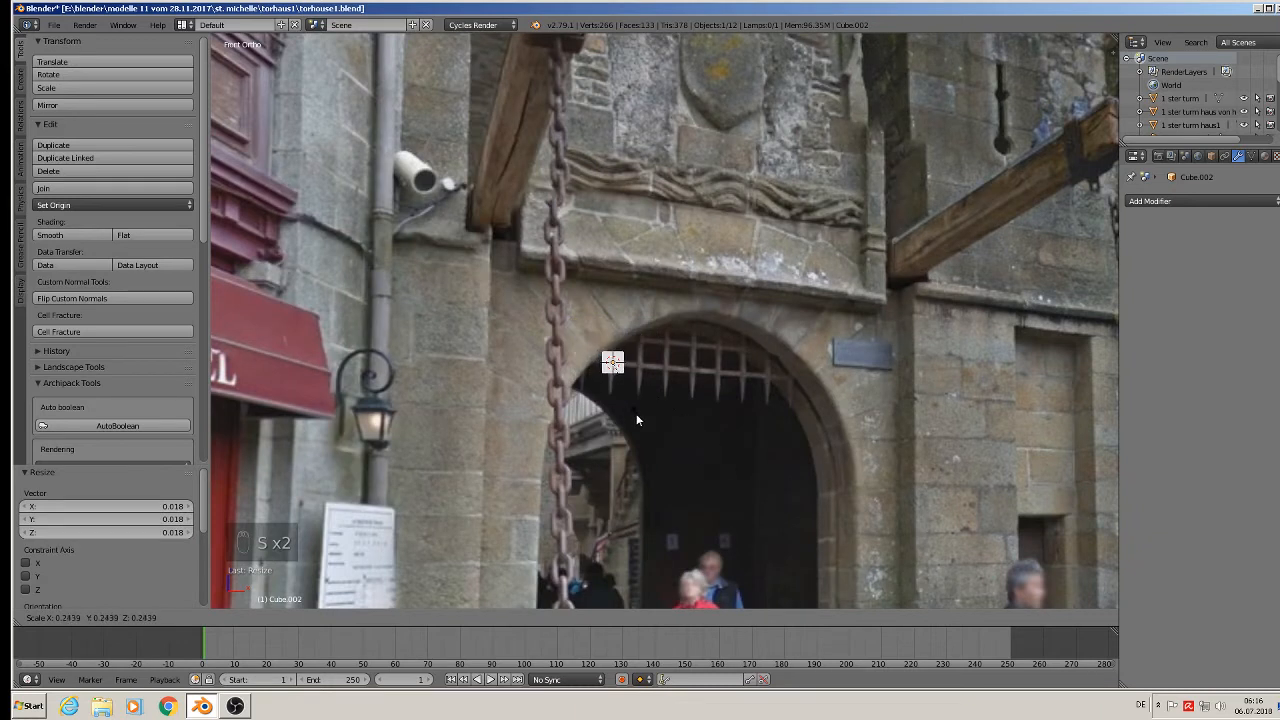
click(615, 376)
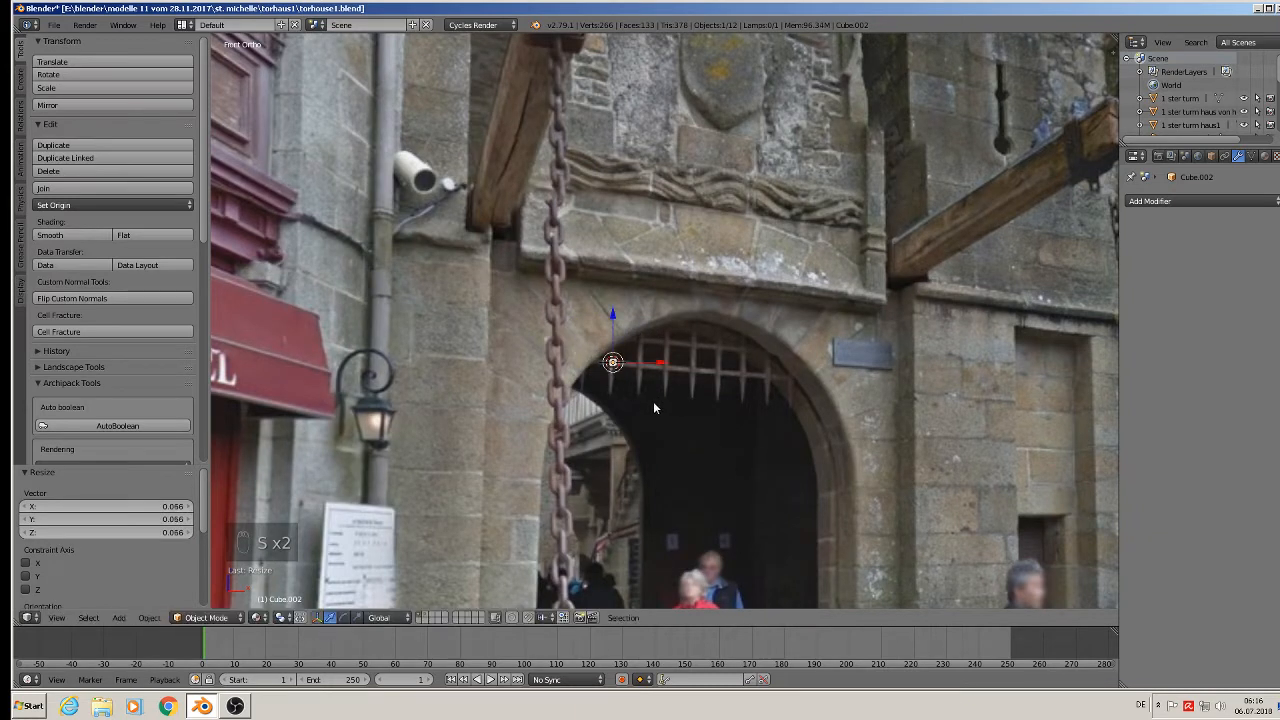
Stretch the cube along Z into a tall, thin portcullis-style bar.
key(s)
key(z)
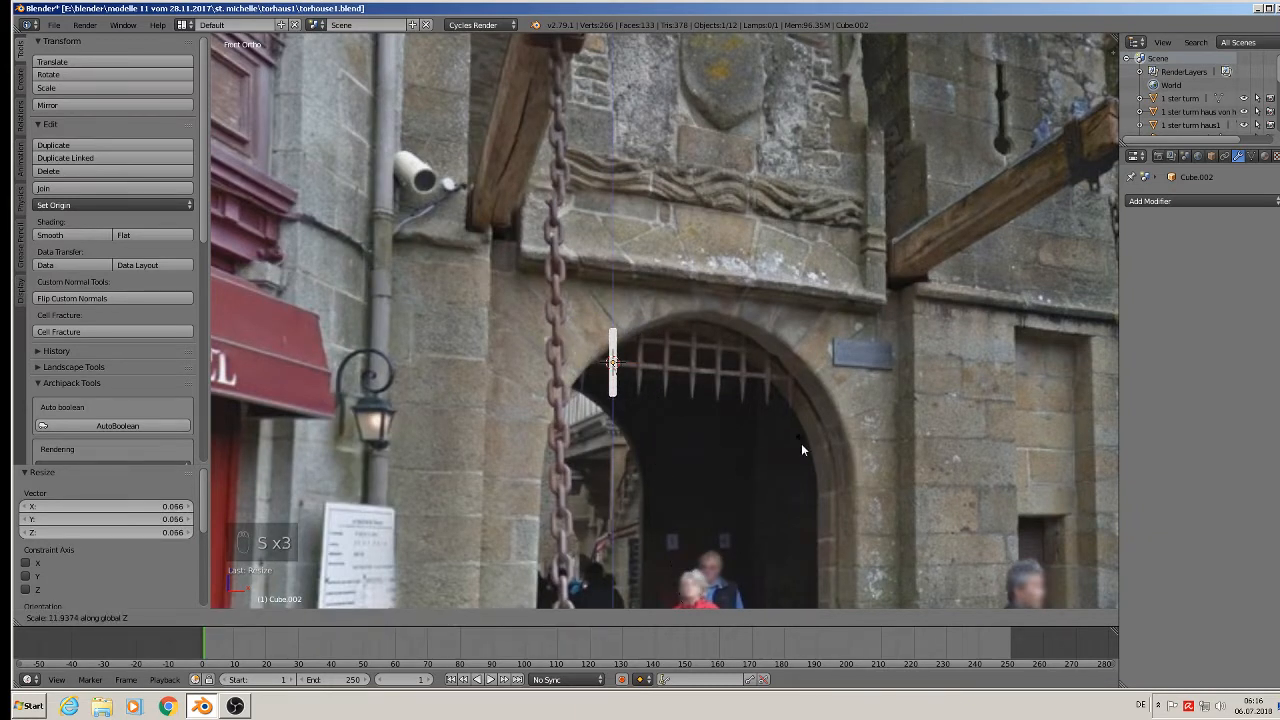
click(798, 447)
key(s)
click(751, 462)
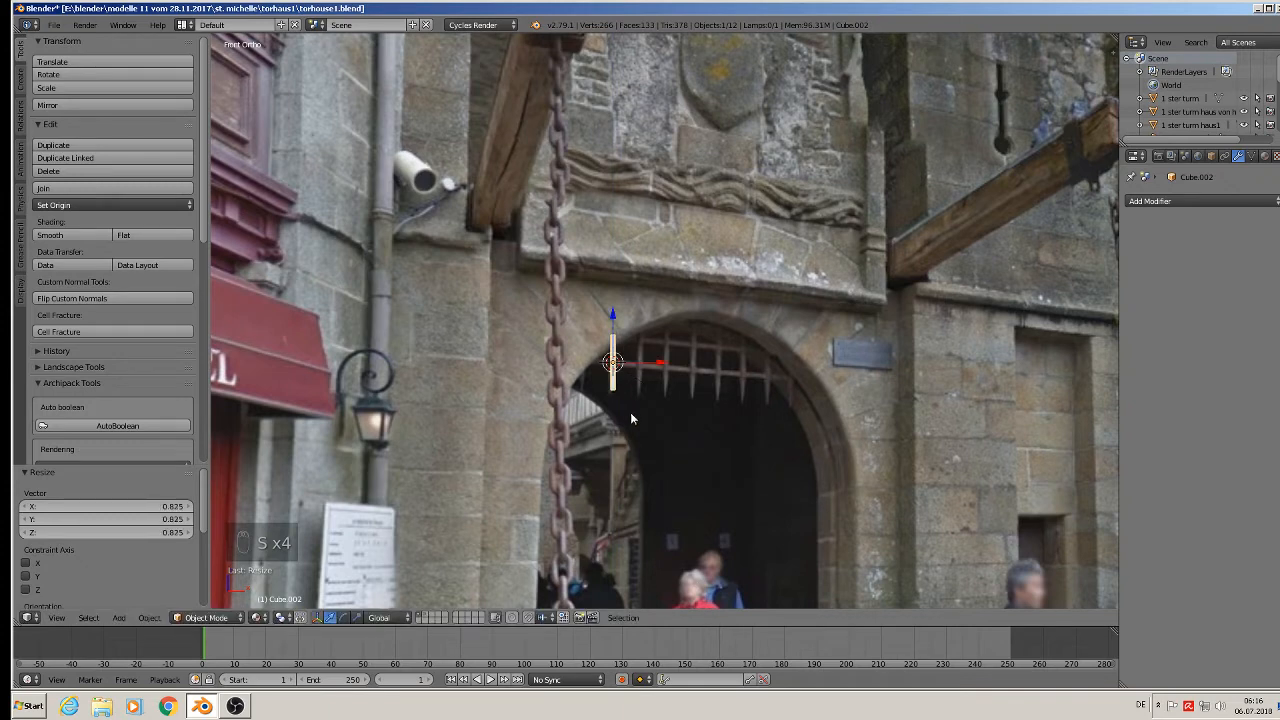
key(s)
key(z)
click(643, 445)
Position the bar sideways and in depth over the grille in the gate arch.
drag(661, 363, 680, 360)
scroll(677, 359, up, 4)
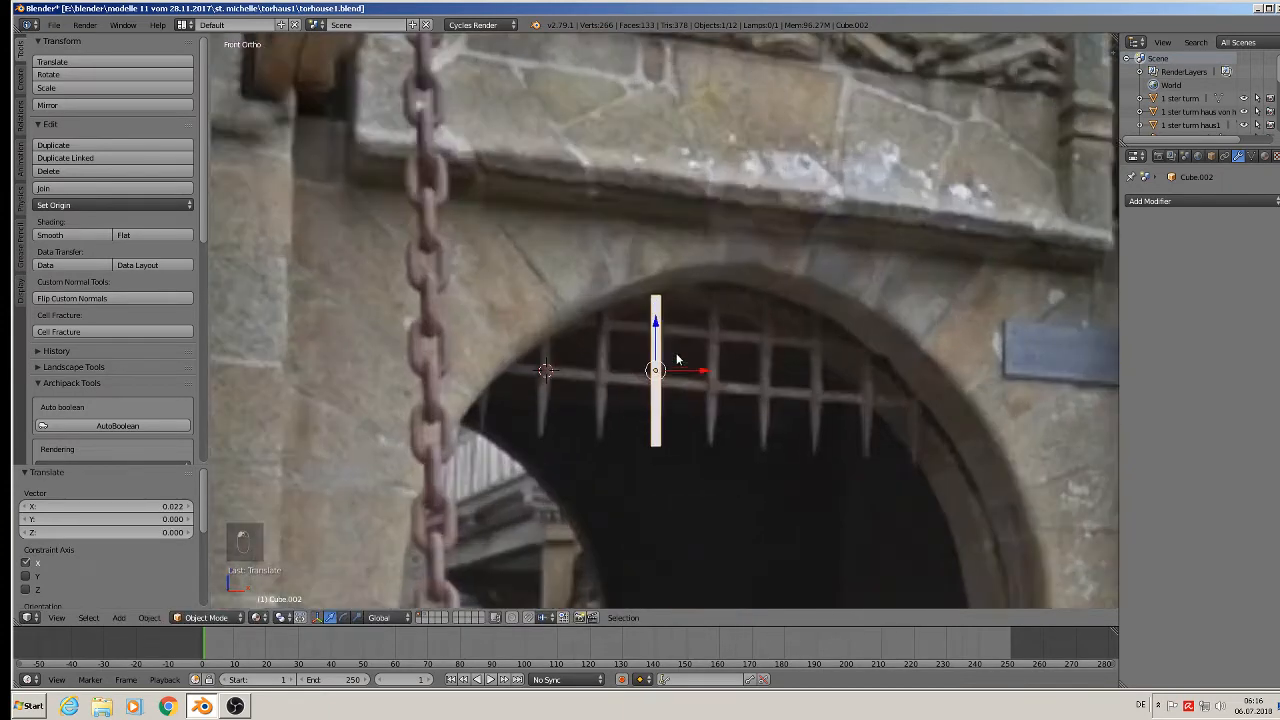
middle_drag(677, 359, 667, 404)
drag(625, 365, 694, 399)
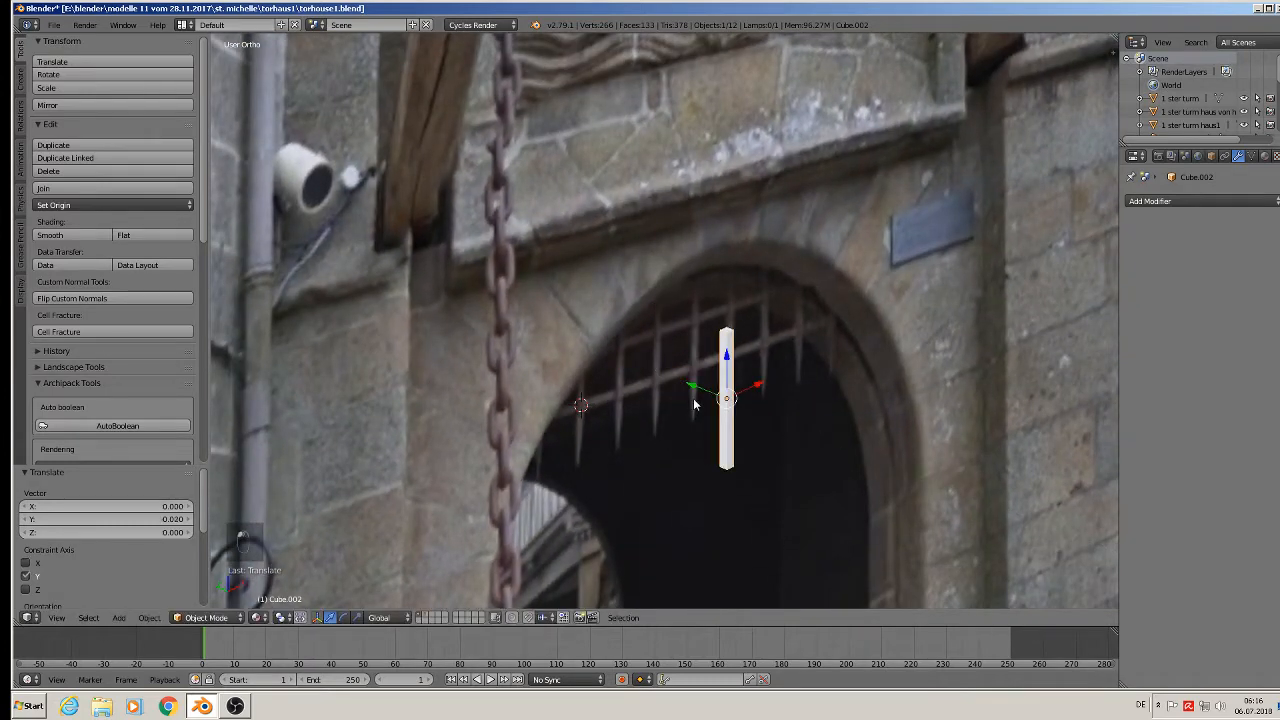
scroll(752, 332, up, 10)
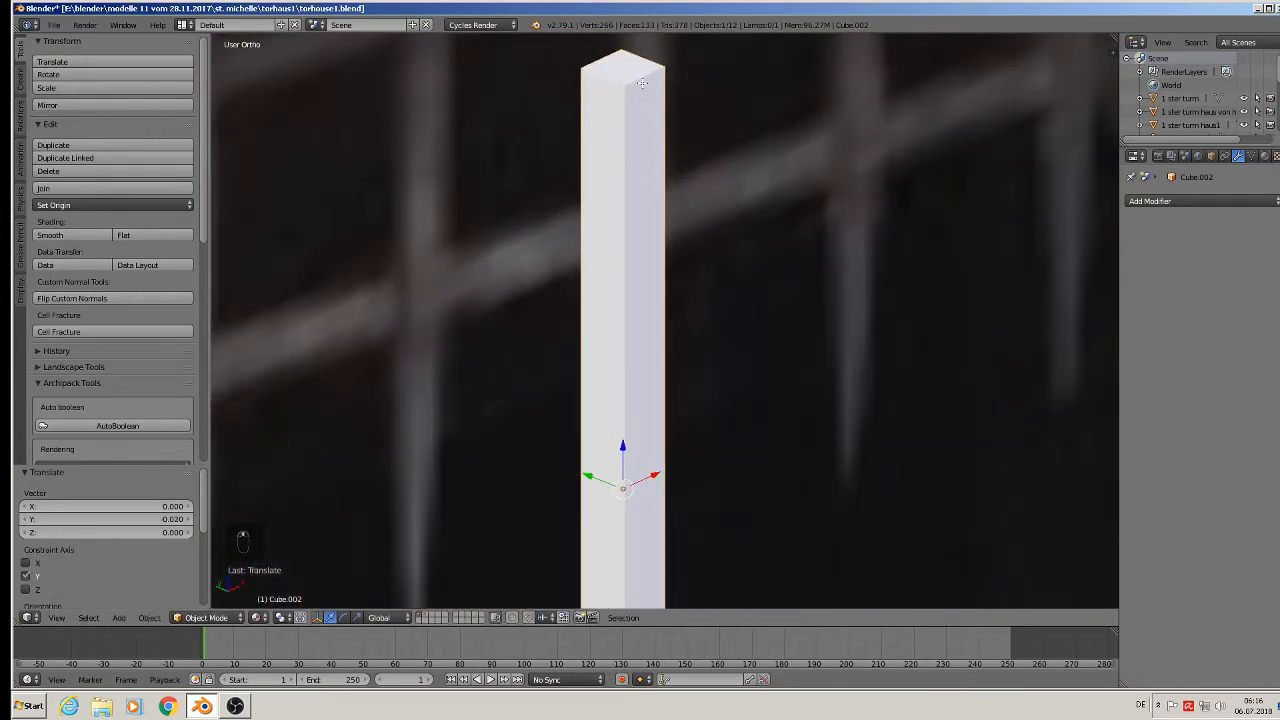
Add two centred loop cuts to the bar in Edit Mode.
key(Tab)
key(ctrl+r)
click(641, 75)
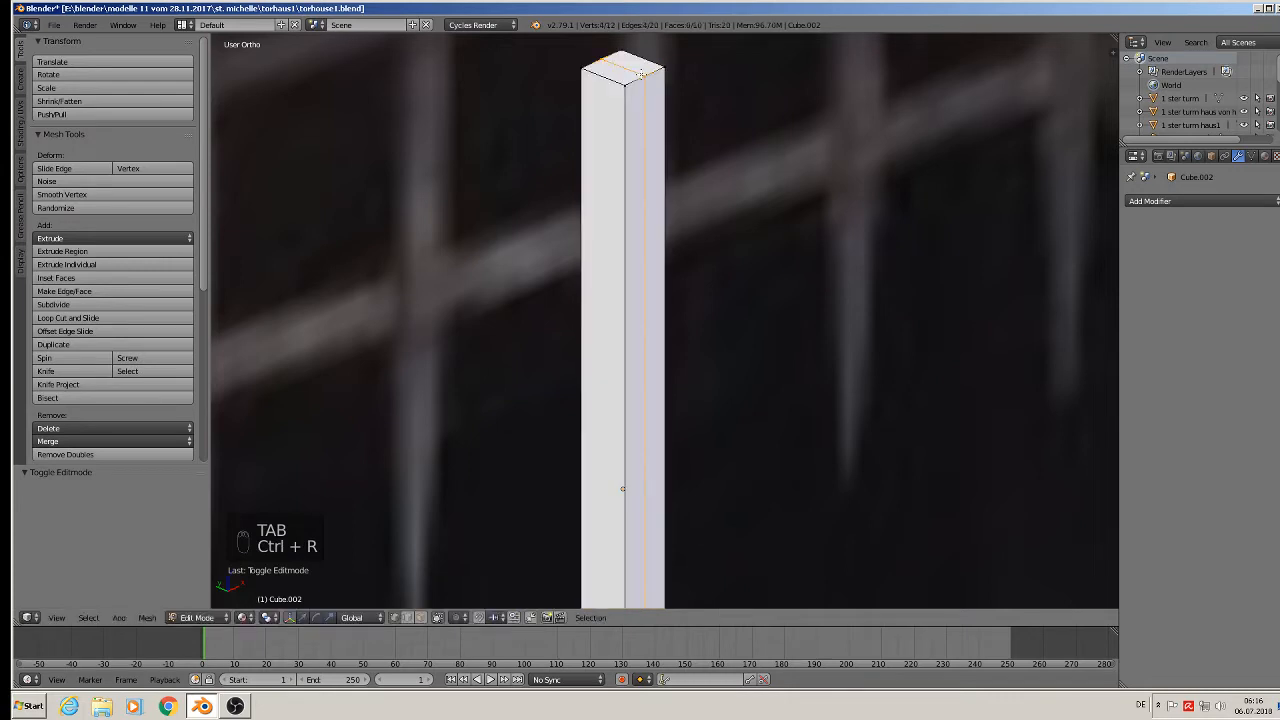
right_click(640, 75)
key(ctrl+r)
click(605, 80)
right_click(605, 80)
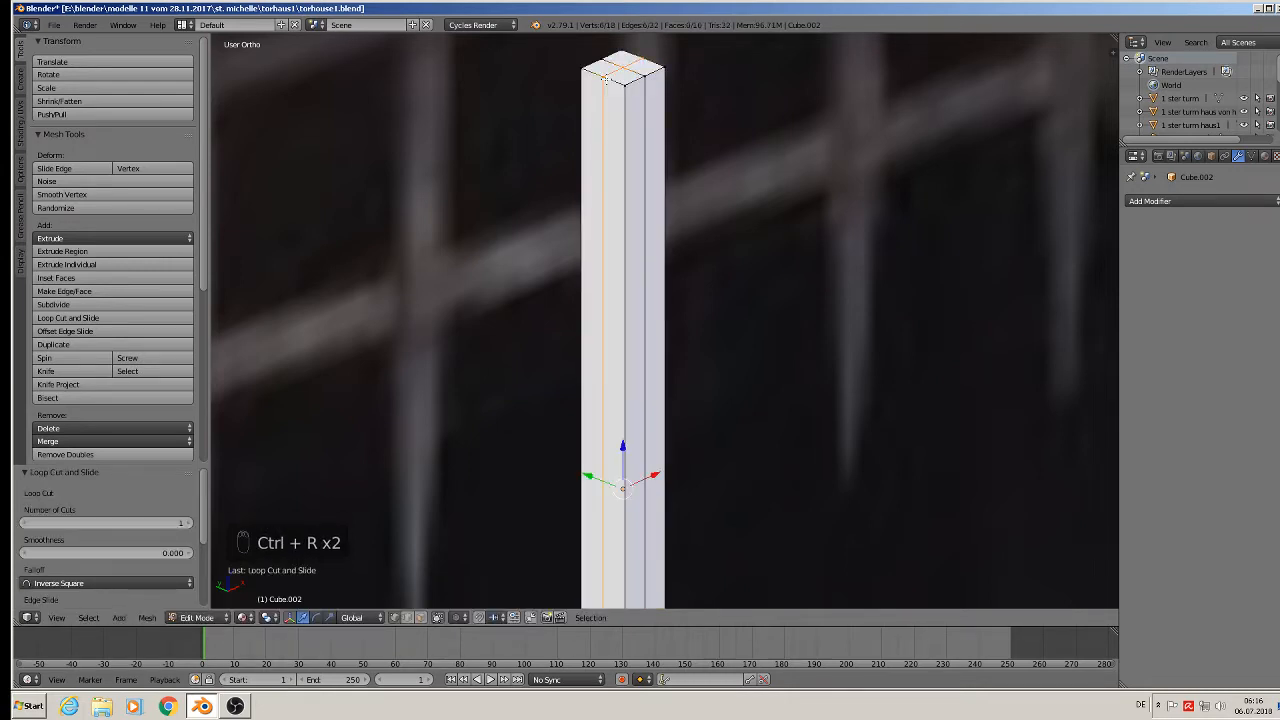
Select the centre vertex at the bar's bottom end.
scroll(770, 288, down, 3)
shift+middle_drag(812, 441, 769, 189)
scroll(762, 180, down, 2)
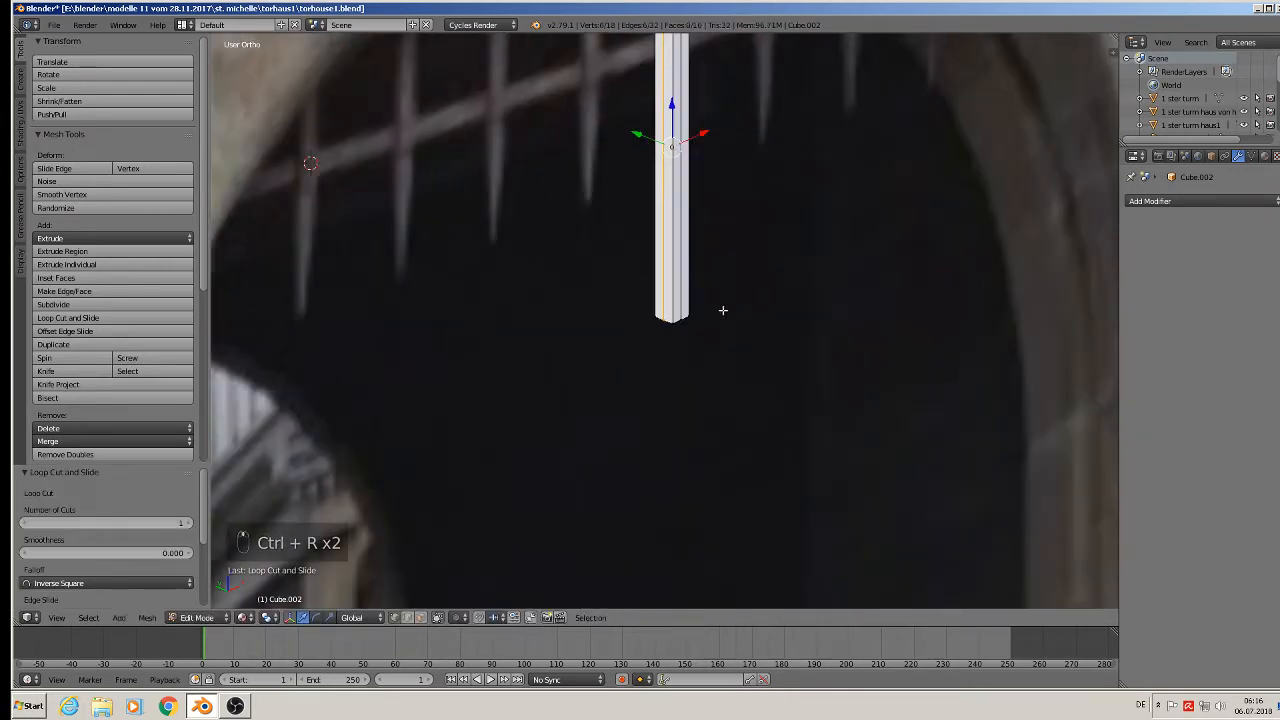
middle_drag(723, 309, 683, 200)
scroll(690, 260, up, 6)
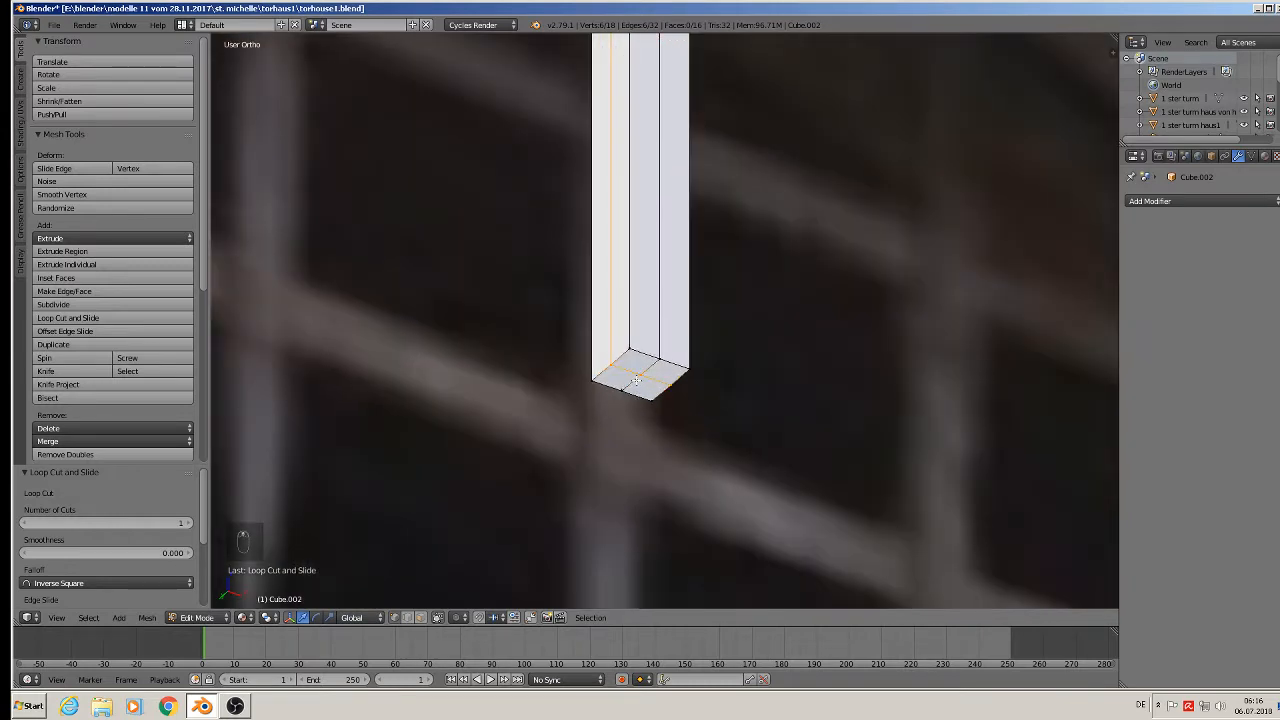
right_click(636, 380)
Pull the bottom vertex down along Z into a spike and exit Edit Mode.
middle_drag(686, 410, 729, 410)
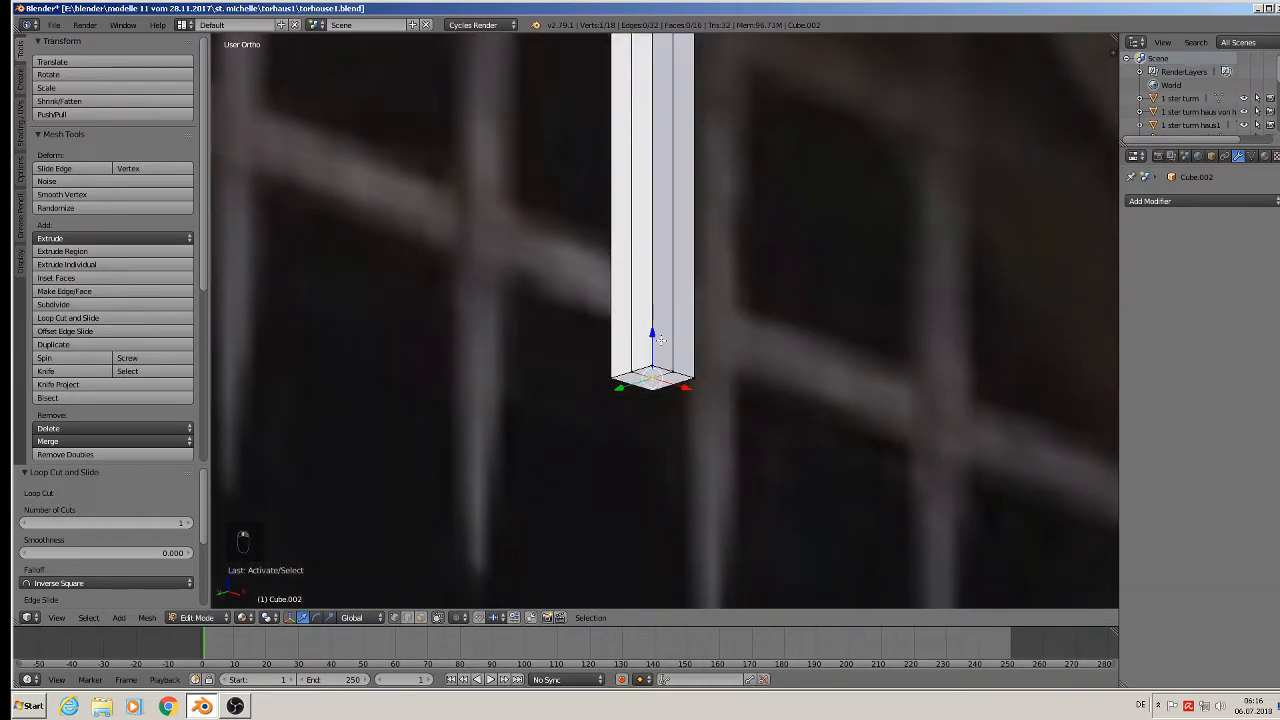
key(g)
key(z)
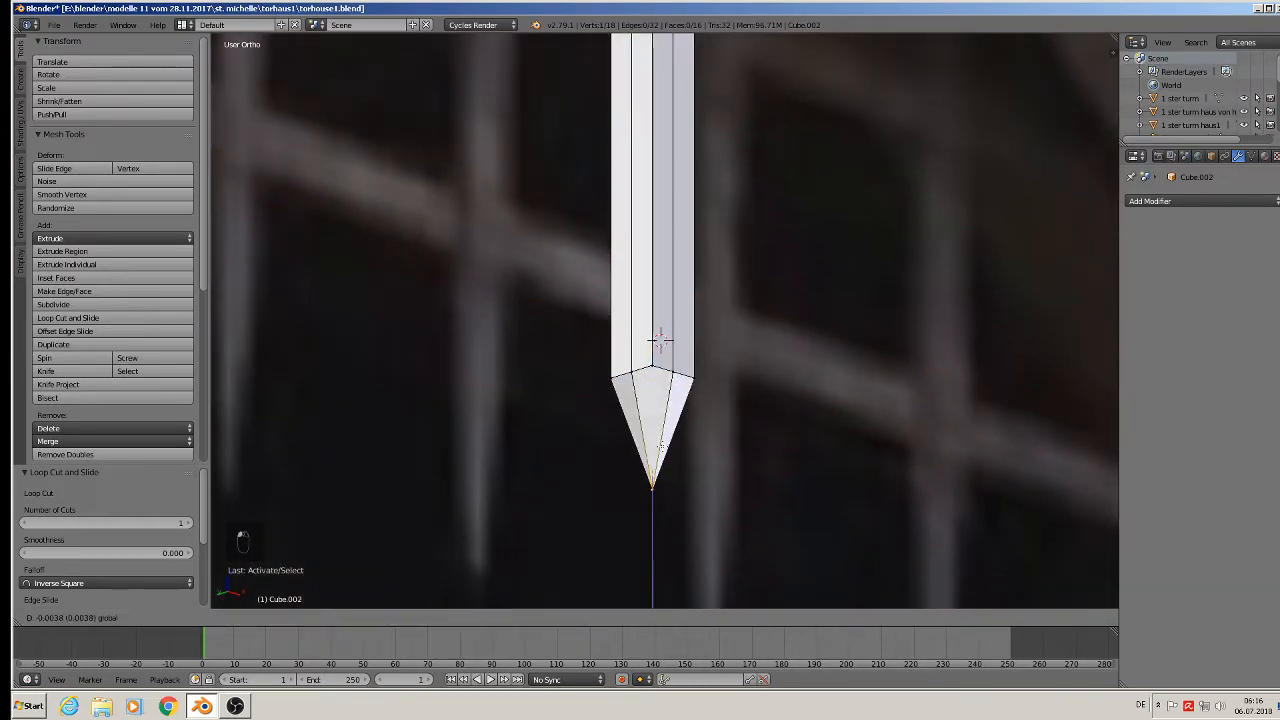
click(660, 340)
scroll(660, 345, down, 6)
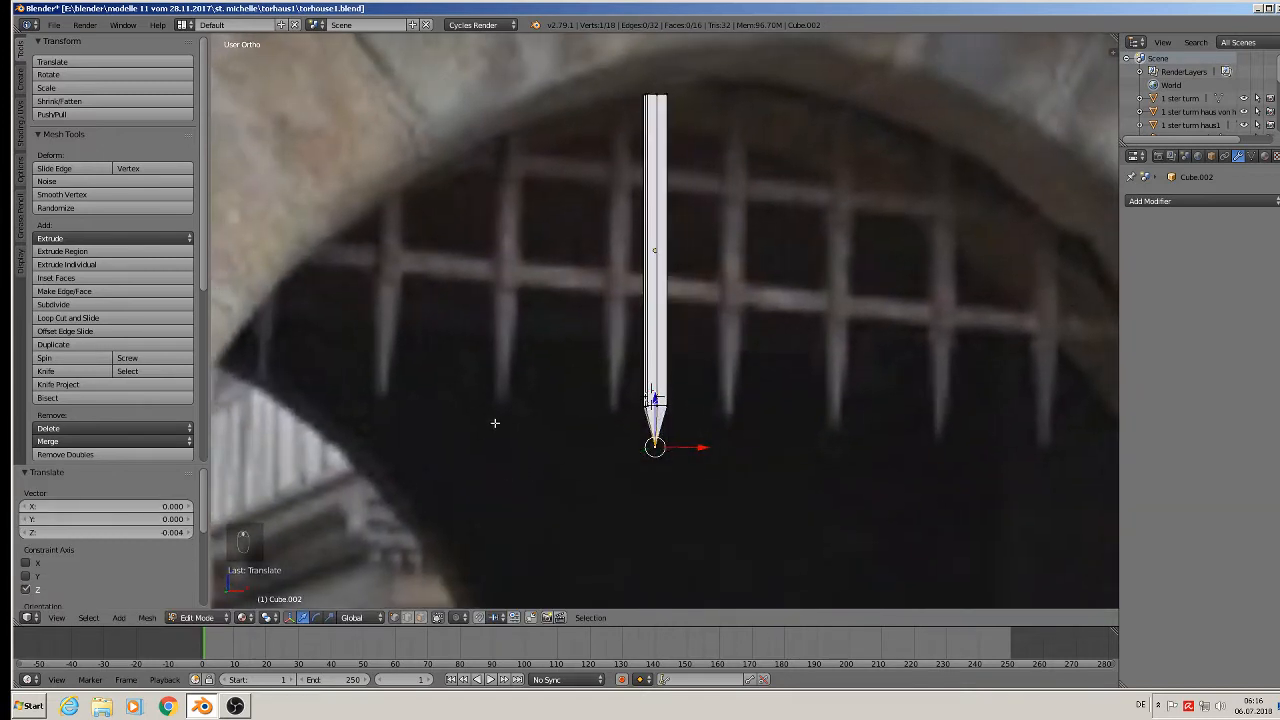
scroll(494, 423, down, 2)
key(Tab)
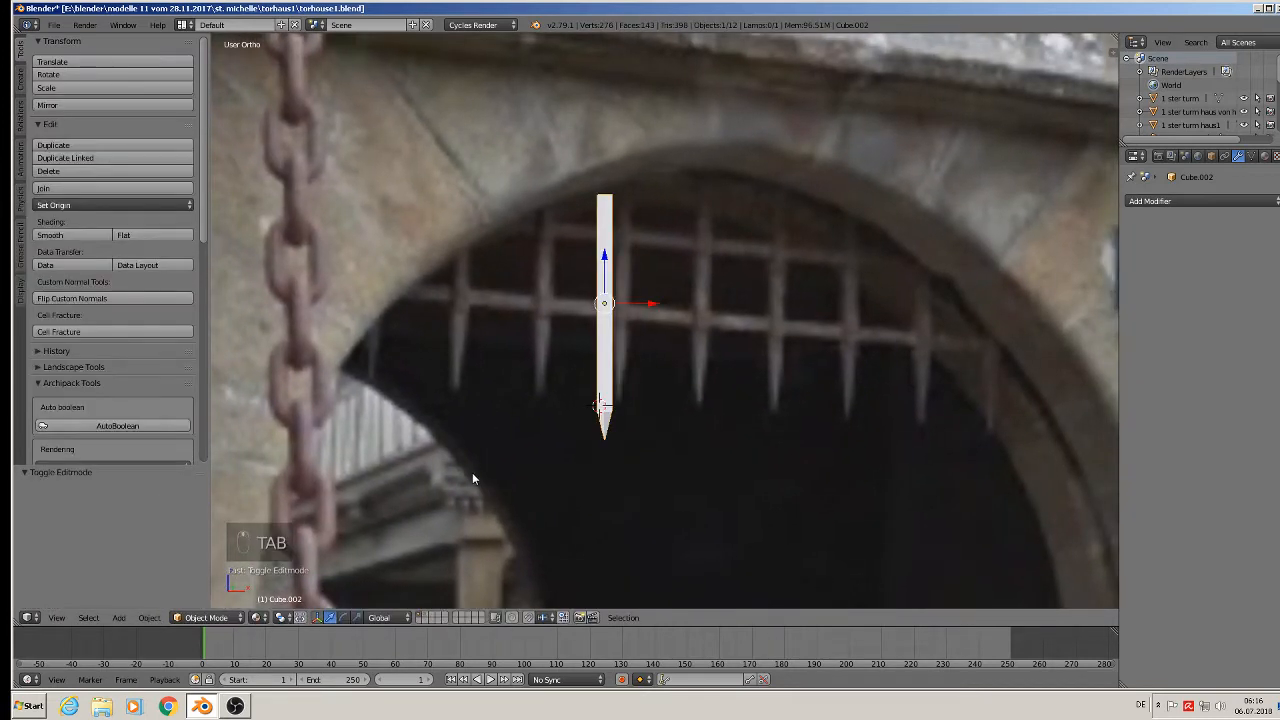
In front view, shift the spike left along X and slightly up to the arch's left edge.
key(KP_1)
scroll(620, 350, down, 4)
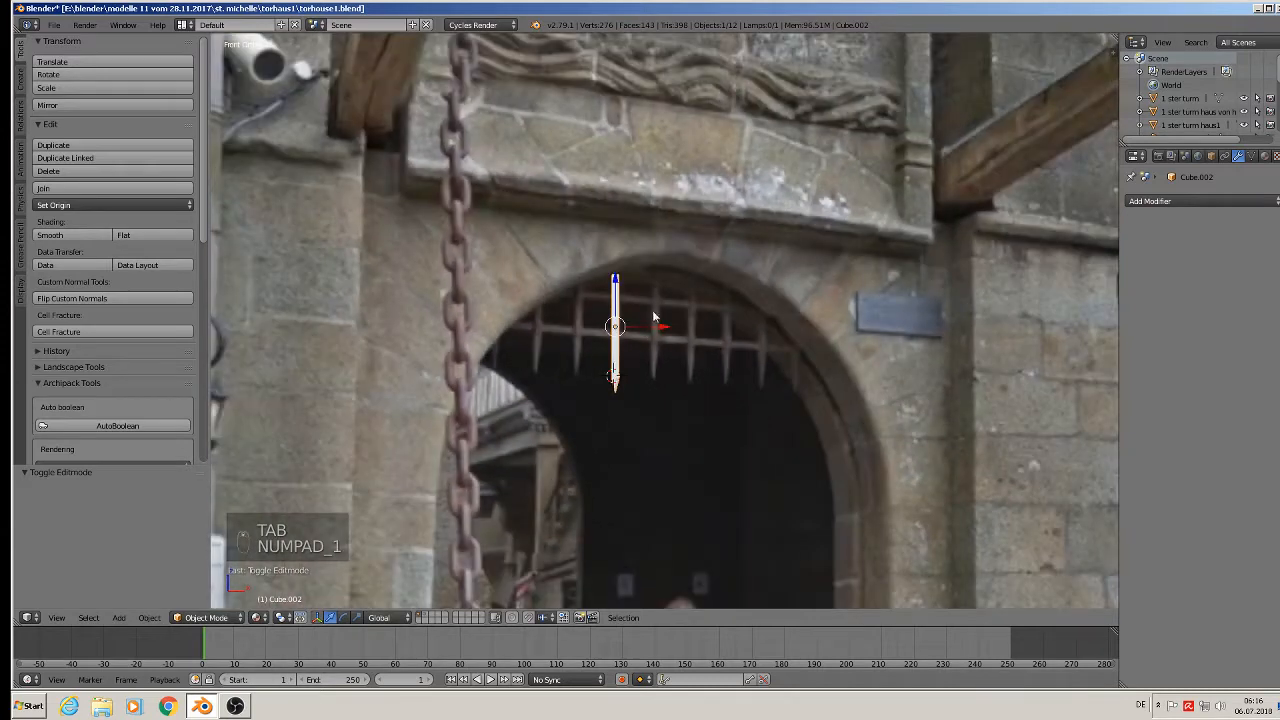
key(g)
key(x)
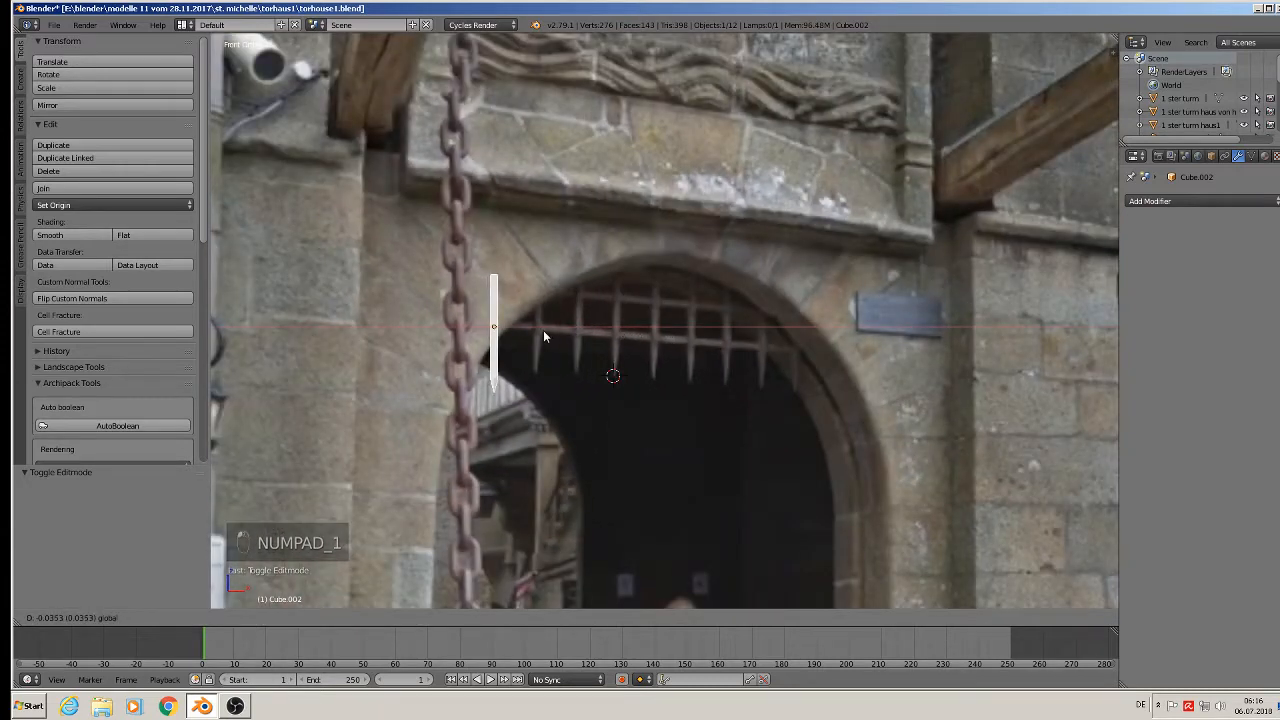
click(543, 330)
key(g)
key(z)
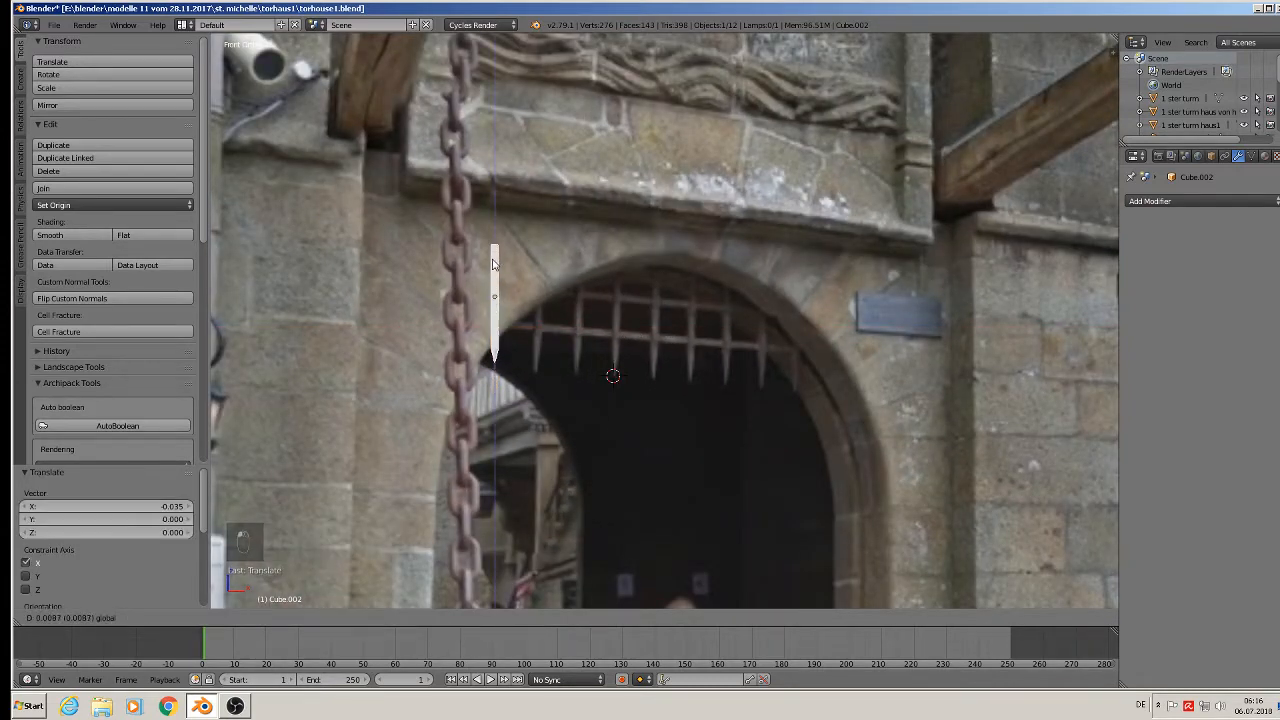
click(530, 316)
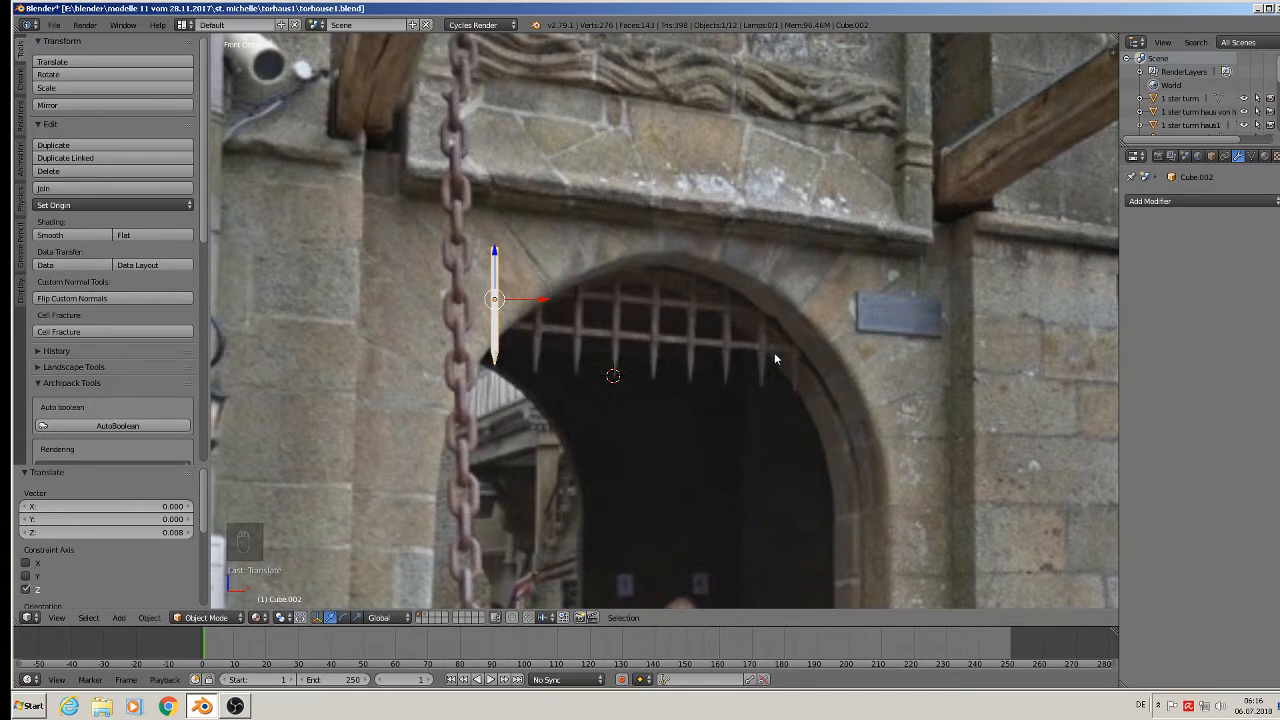
Add an Array modifier with Count 8 and Relative Offset X about 6.8 to space the stakes.
click(1200, 201)
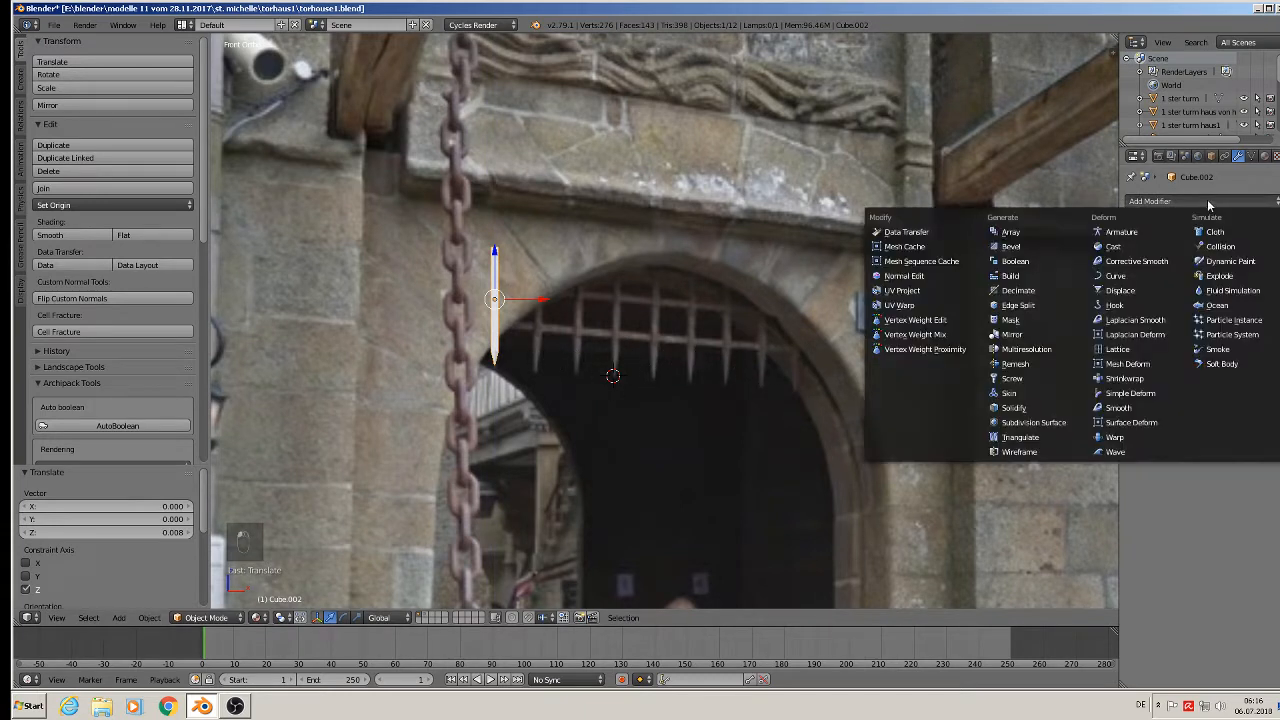
click(1012, 232)
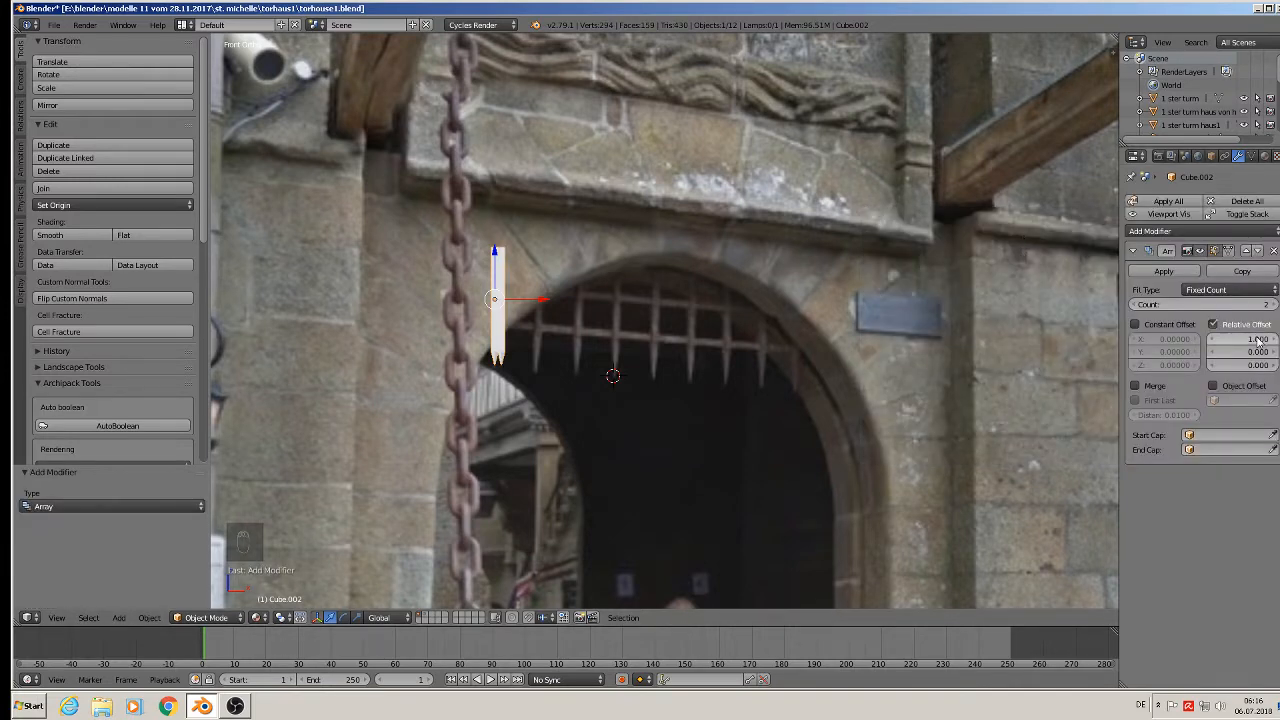
click(1238, 304)
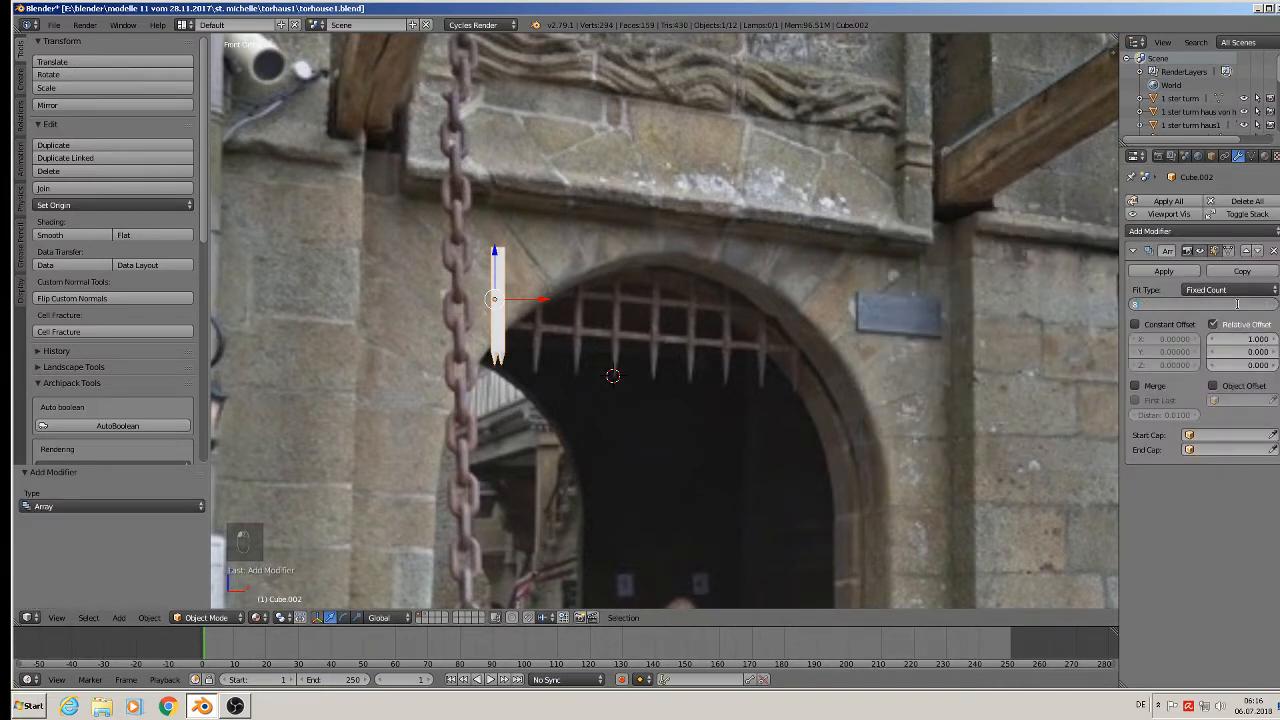
key(Return)
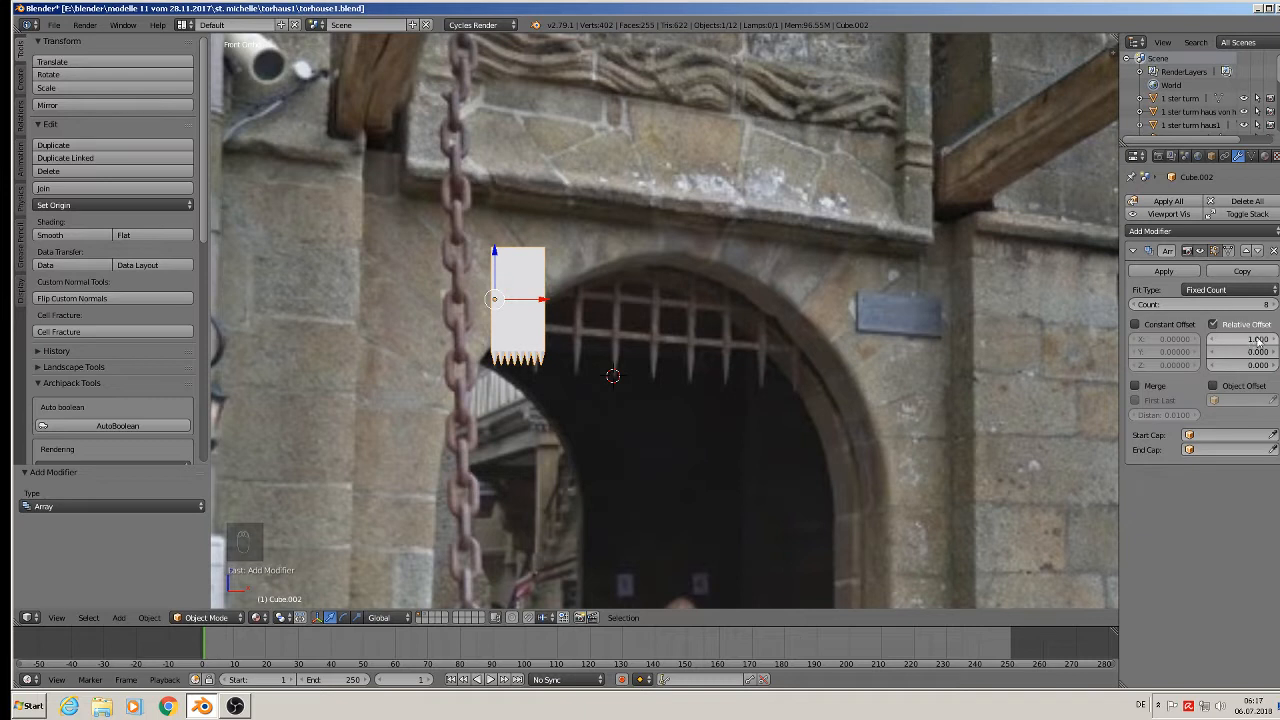
drag(1257, 340, 1279, 340)
Raise the row of stakes up onto the wall.
scroll(547, 300, down, 3)
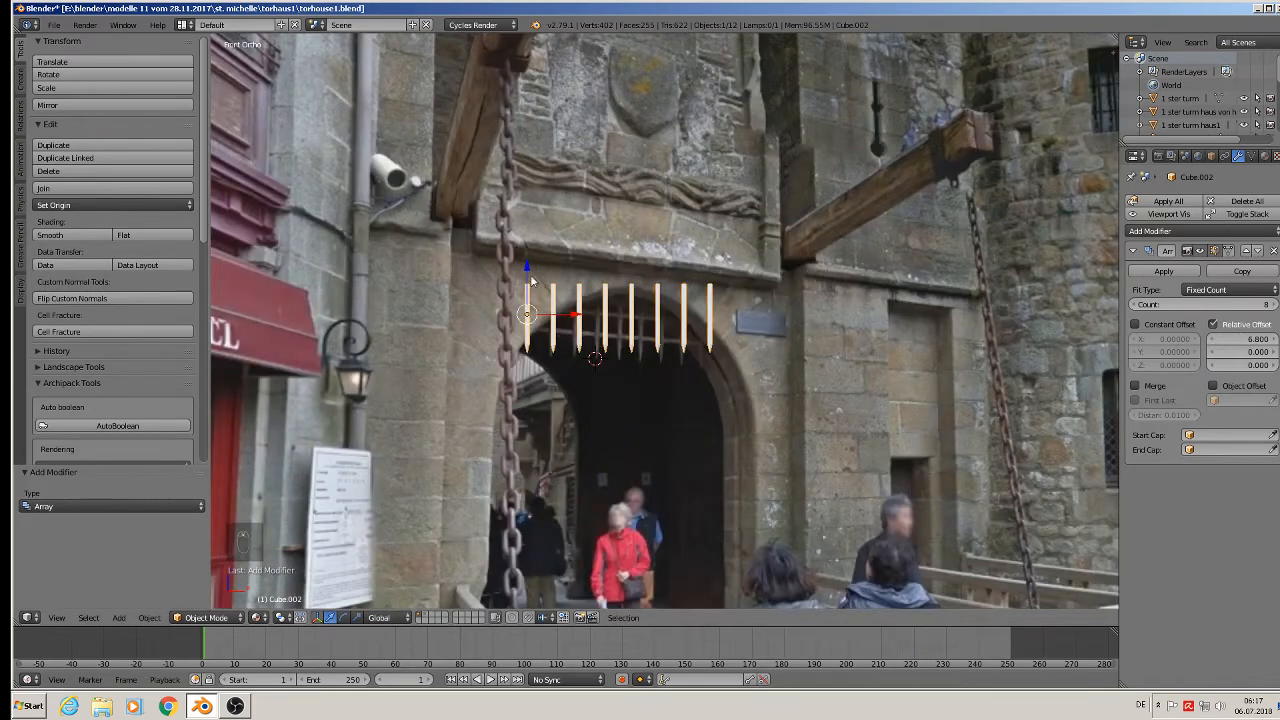
drag(530, 274, 542, 170)
scroll(560, 230, up, 2)
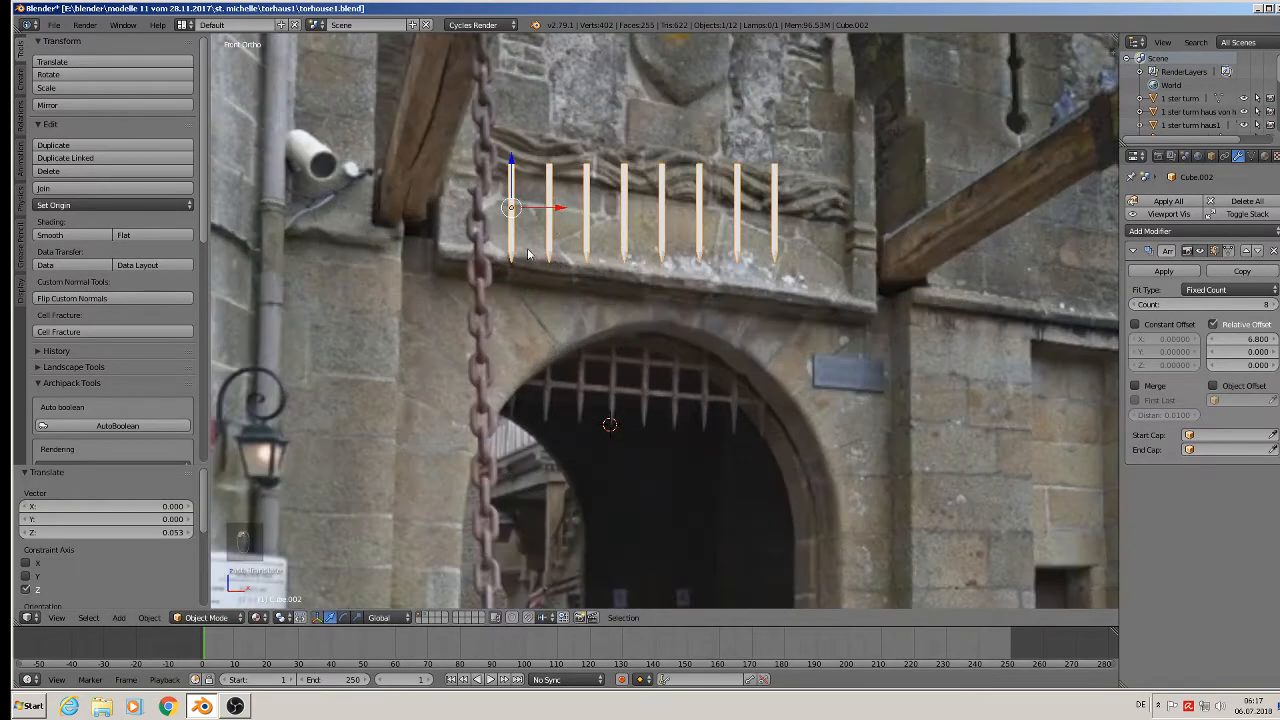
Duplicate the stake geometry lower over the archway and separate it into its own object, Cube.003.
key(Tab)
key(Tab)
key(Tab)
key(a)
key(a)
key(a)
key(a)
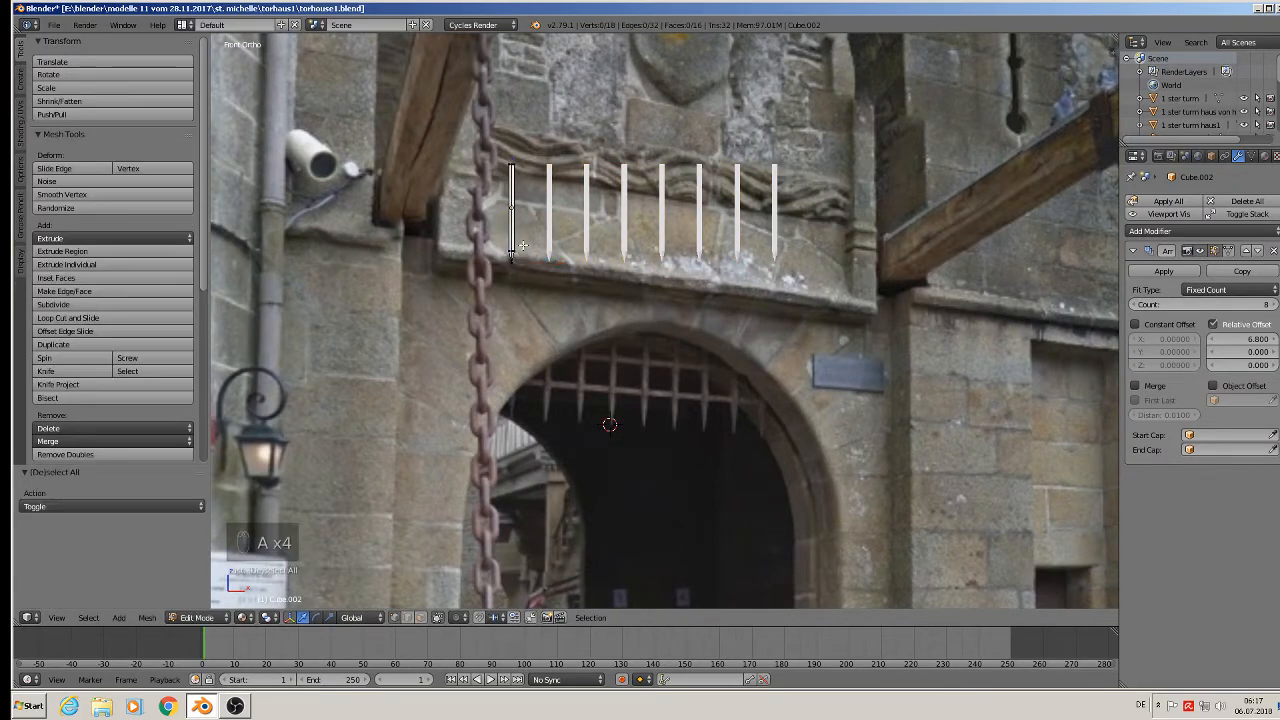
key(a)
key(a)
key(shift+d)
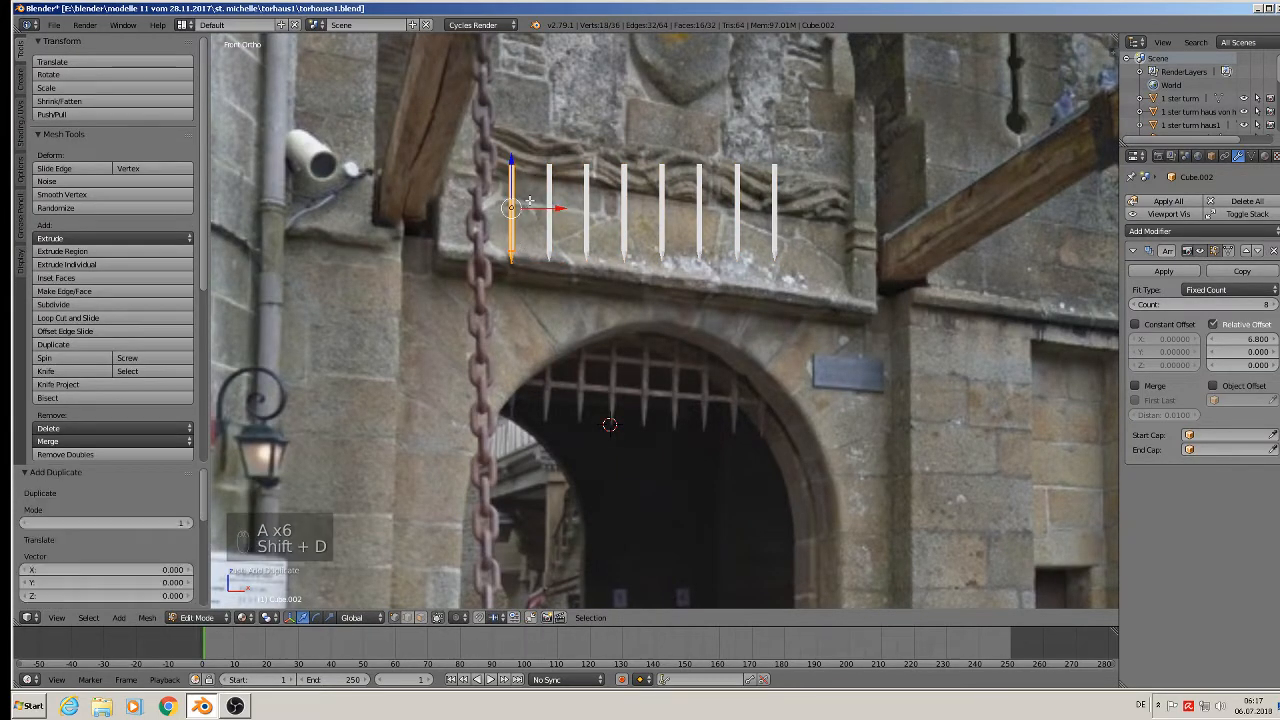
click(524, 317)
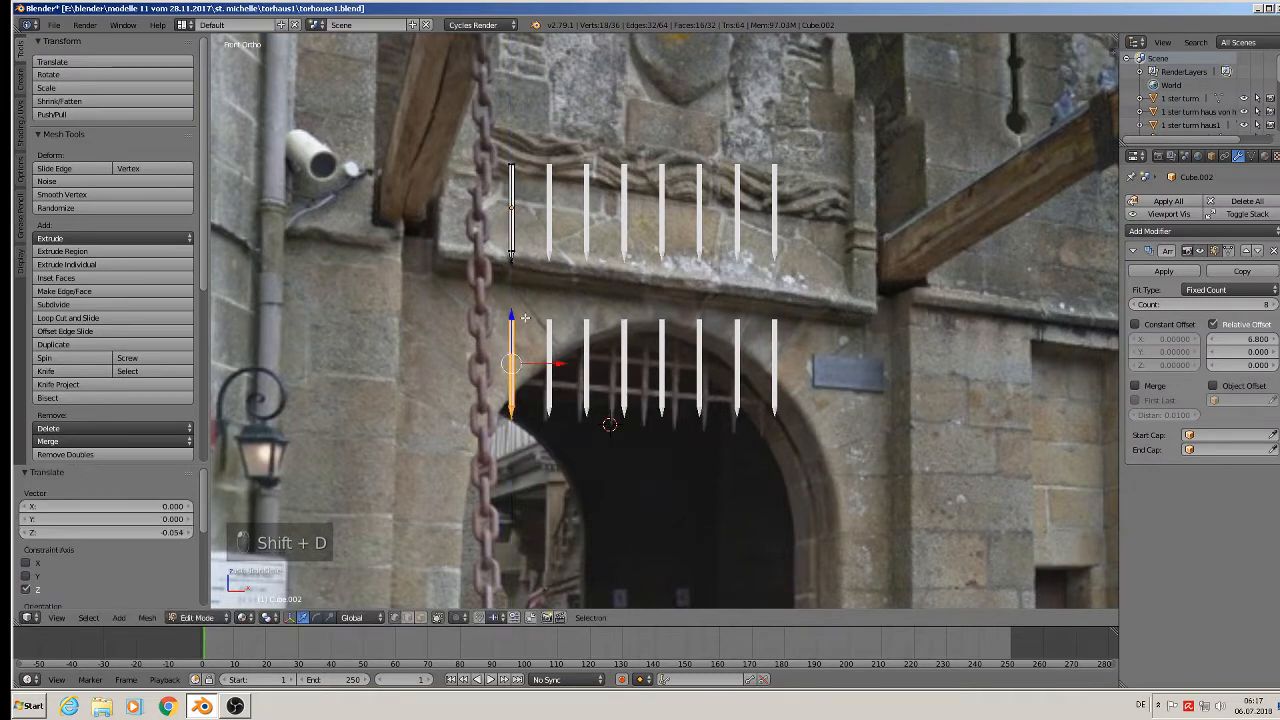
key(Tab)
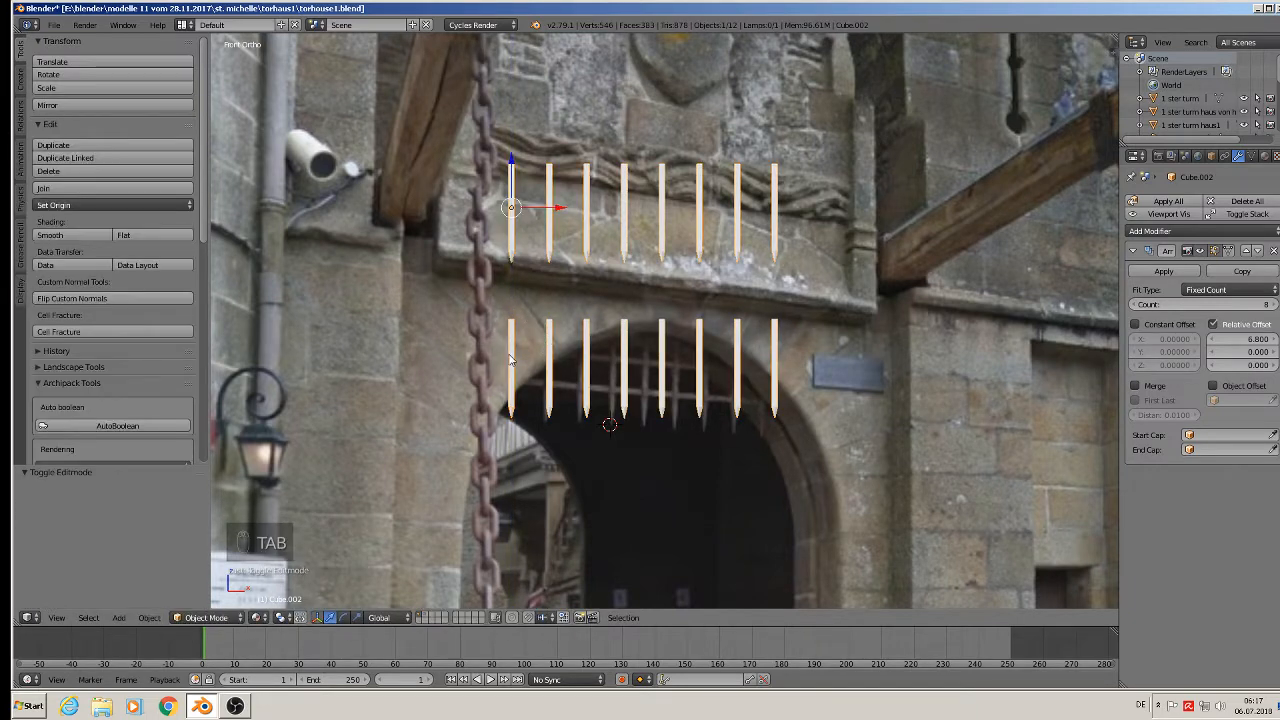
key(Tab)
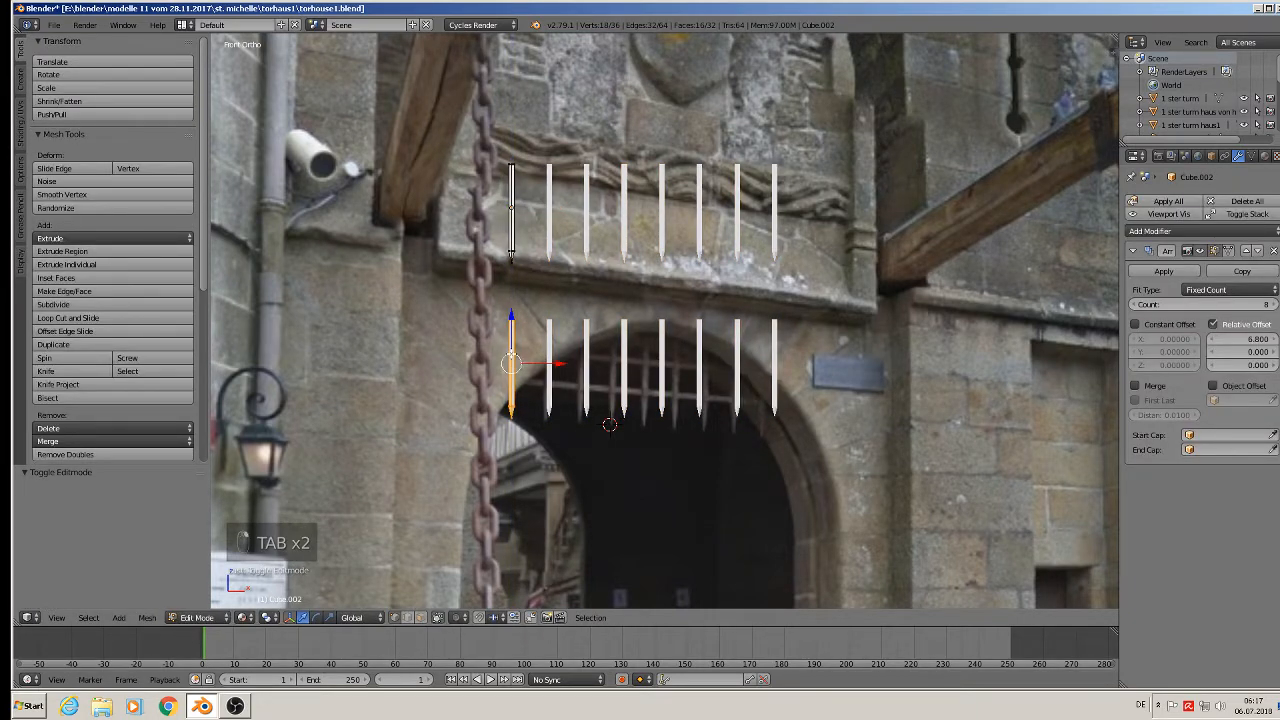
key(p)
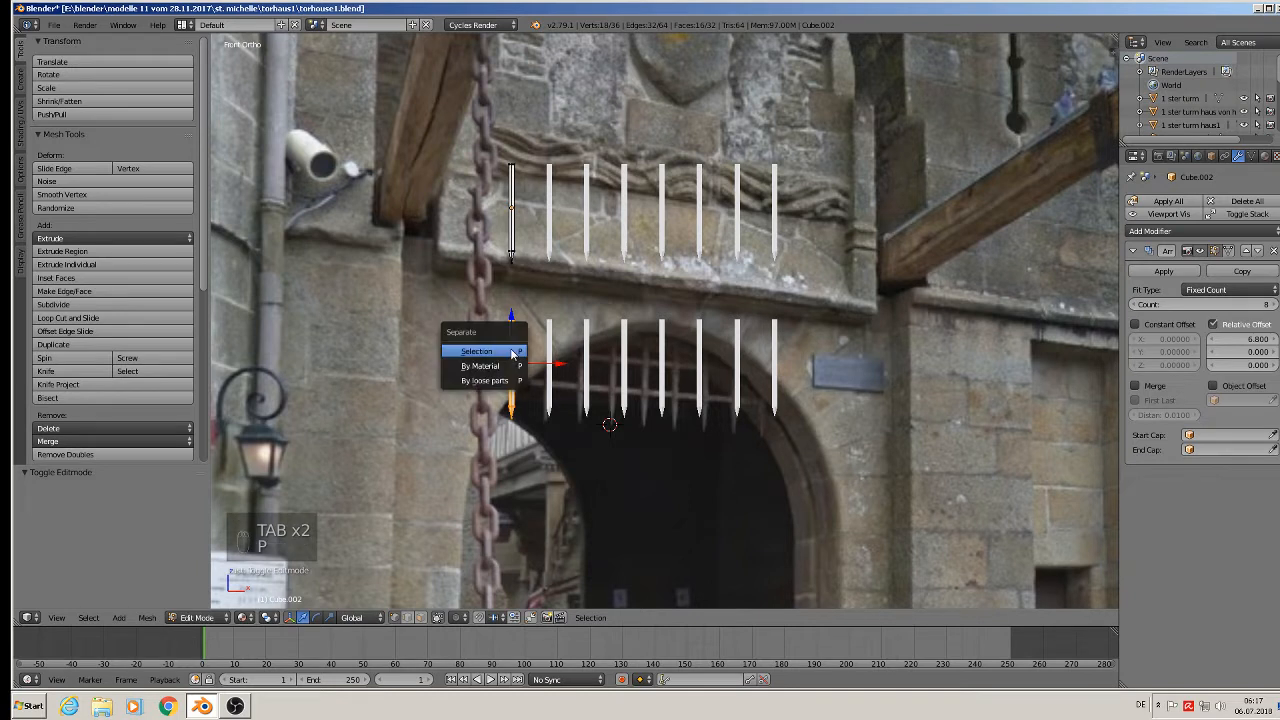
click(477, 351)
key(Tab)
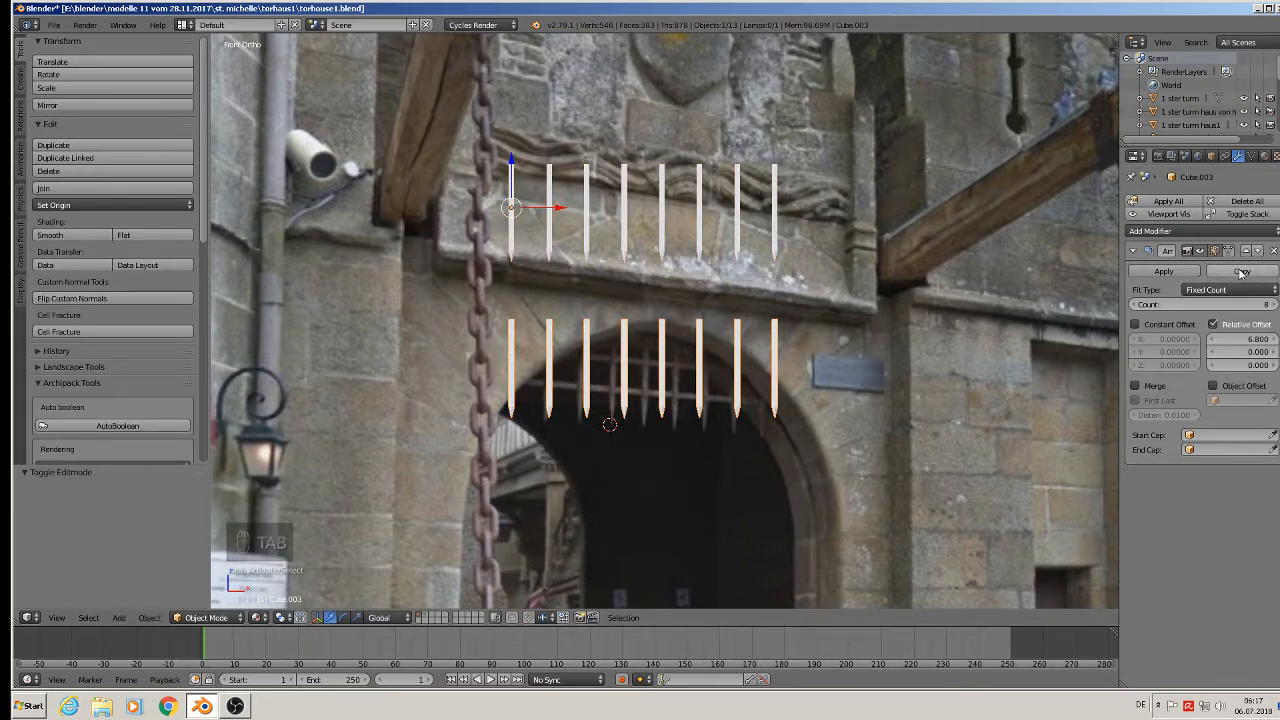
Remove the lower object's Array modifier and delete the stake's pointed tip vertex.
click(1274, 251)
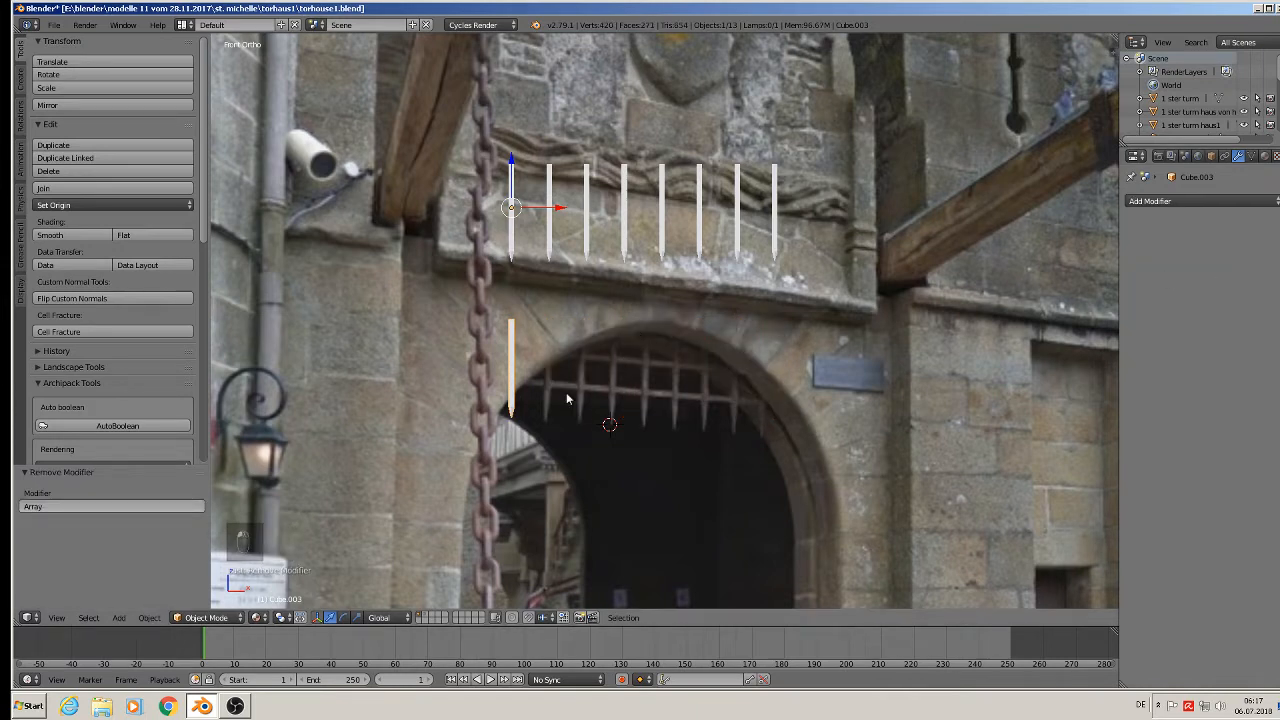
key(Tab)
scroll(505, 407, up, 4)
right_click(505, 407)
key(x)
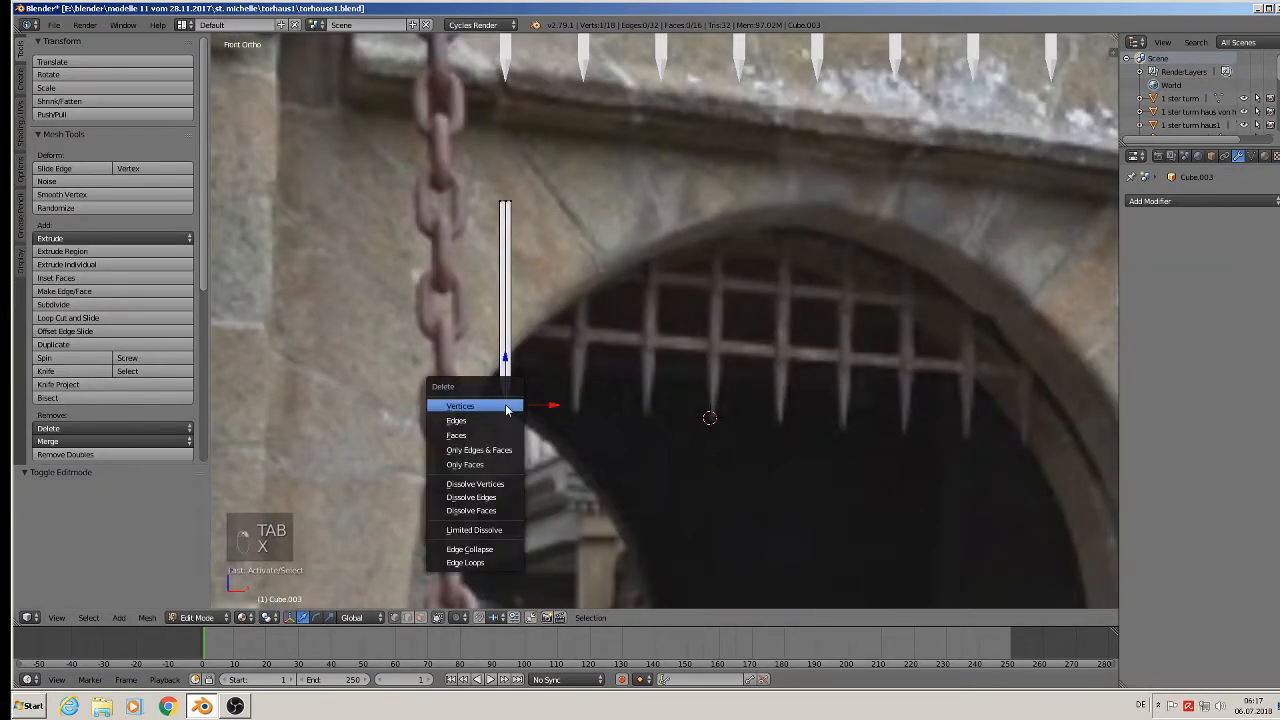
click(507, 408)
Dissolve two extra edge loops along the stake.
scroll(474, 366, up, 5)
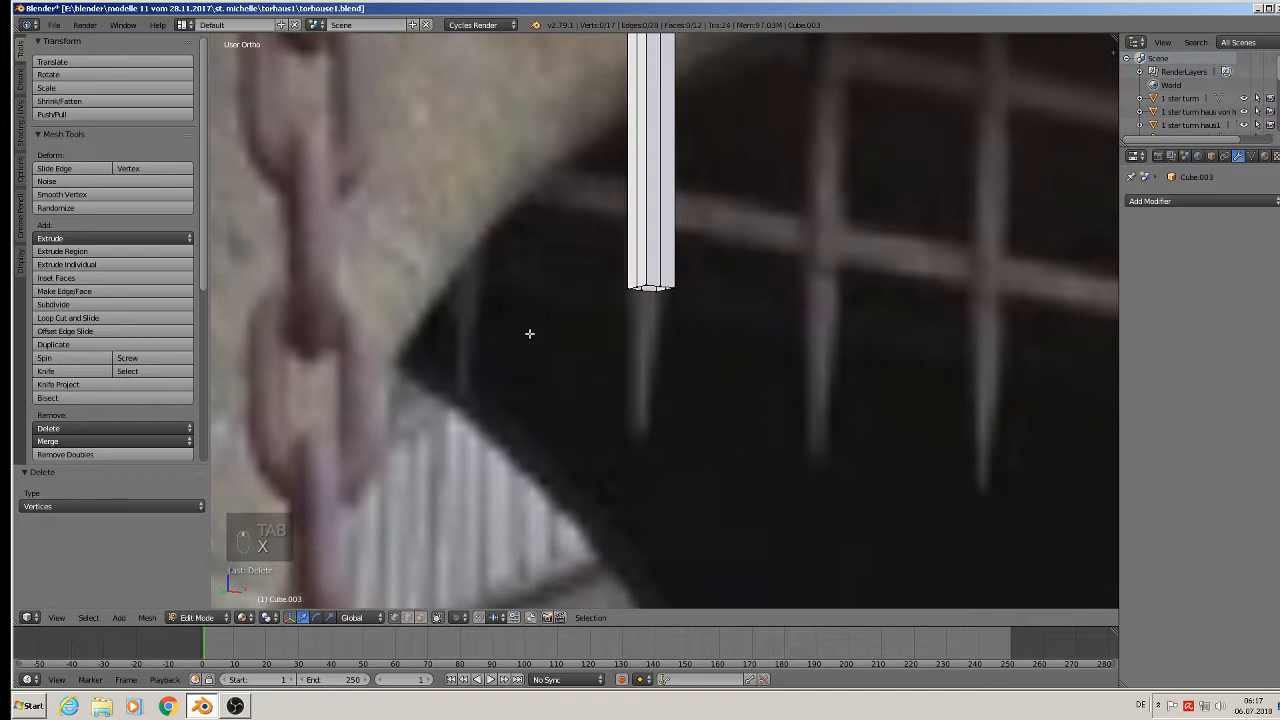
middle_drag(529, 334, 554, 354)
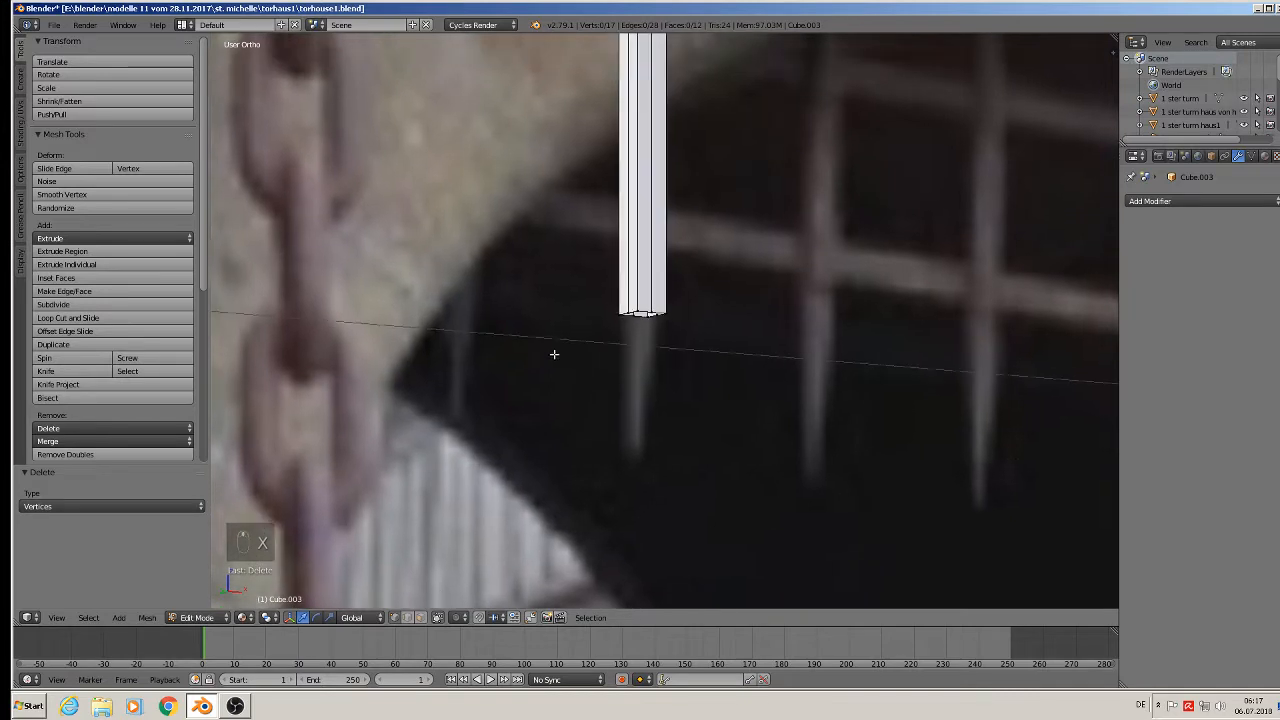
shift+middle_drag(597, 313, 557, 440)
scroll(558, 440, up, 1)
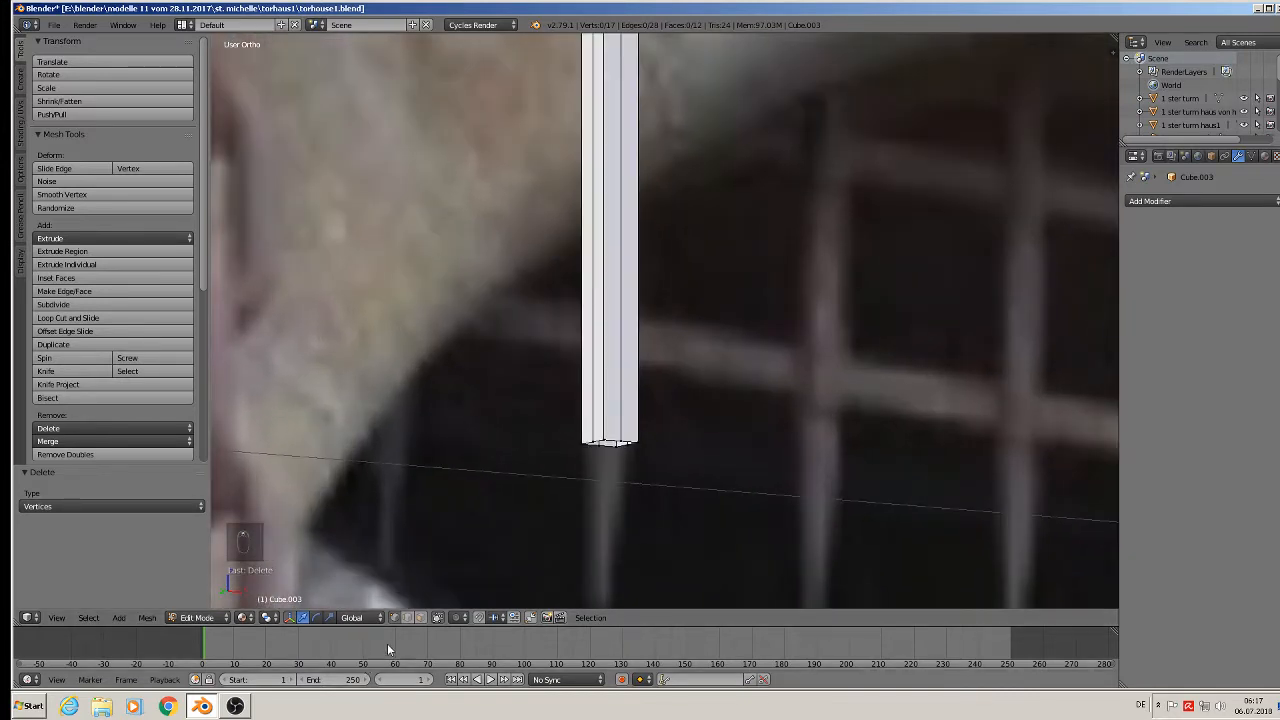
alt+right_click(620, 392)
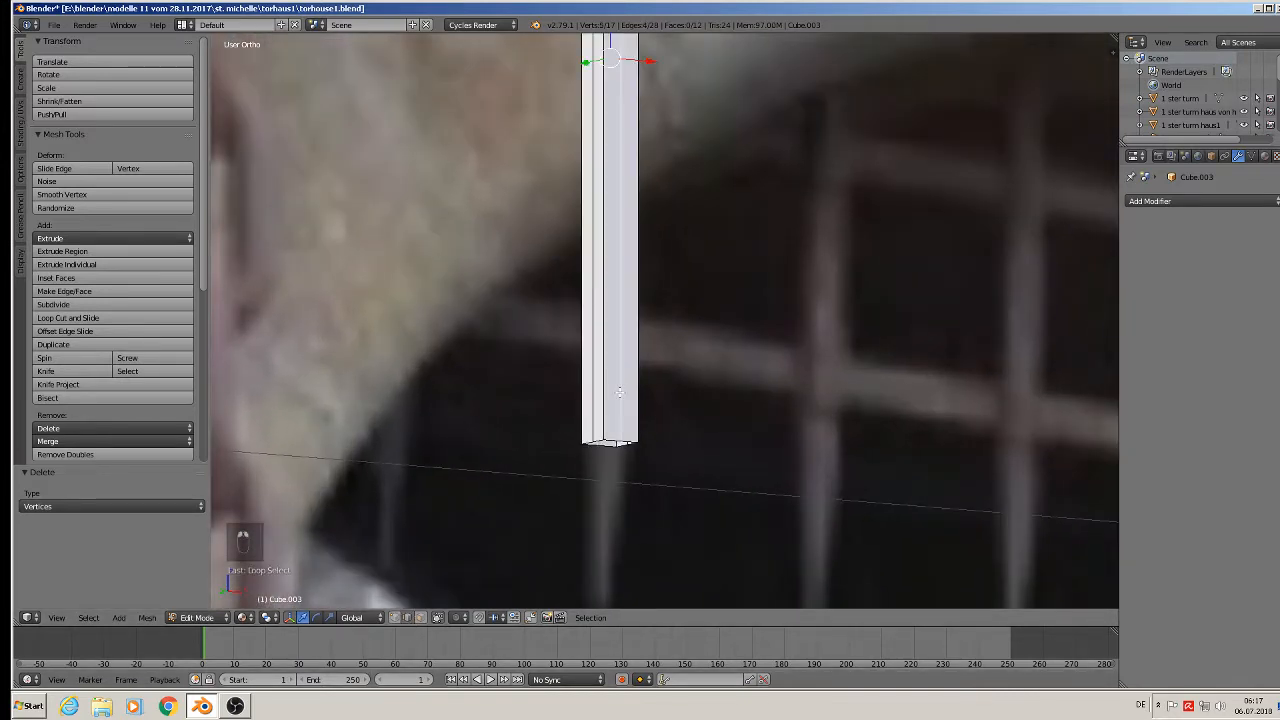
key(x)
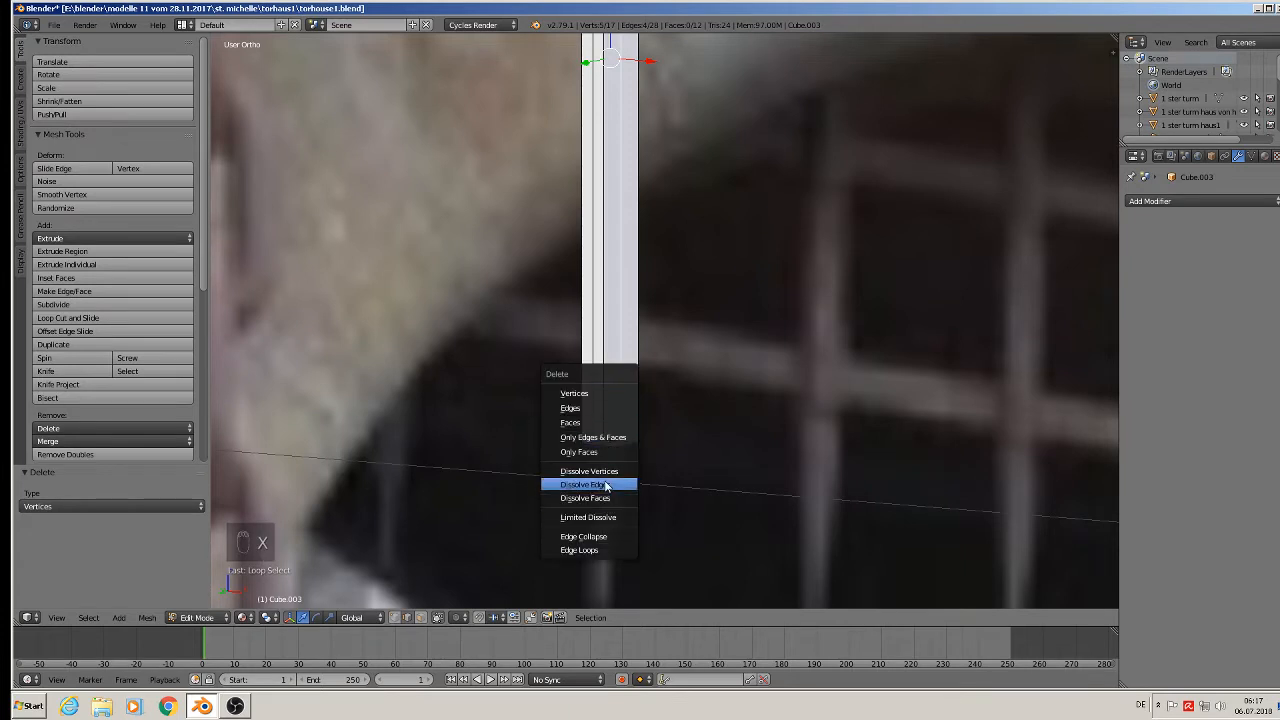
click(605, 483)
alt+right_click(601, 388)
key(x)
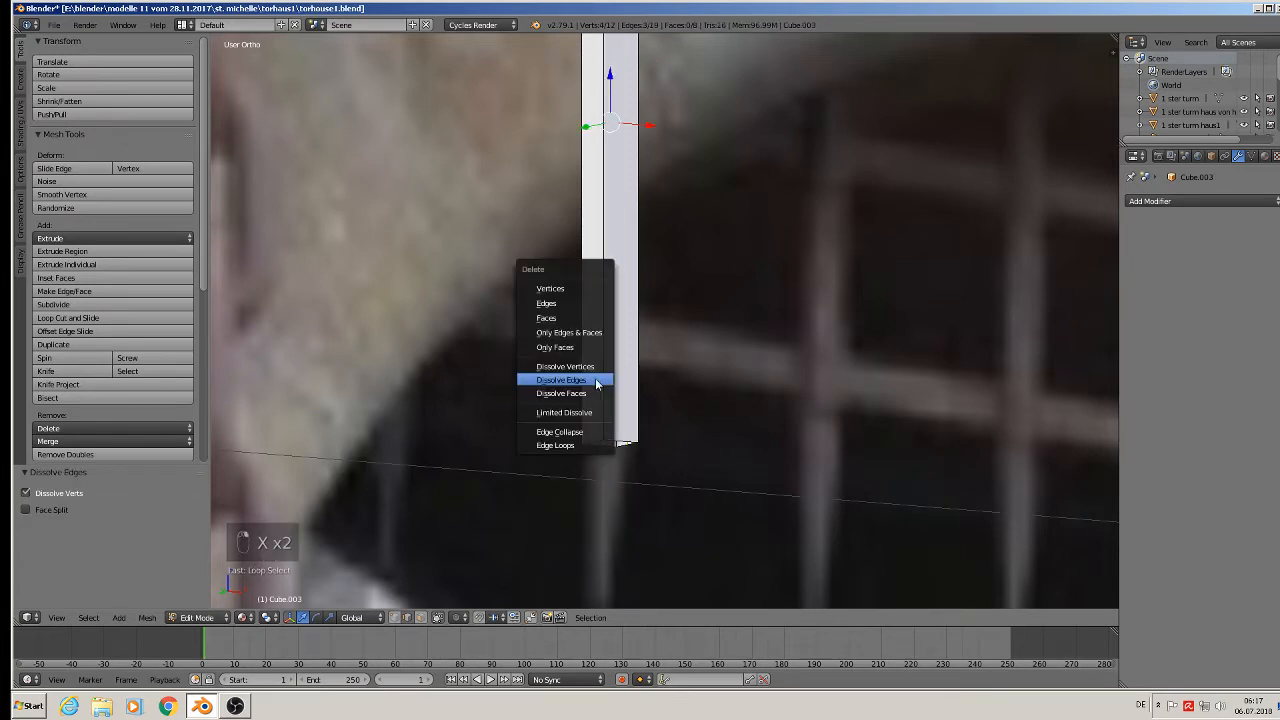
click(600, 376)
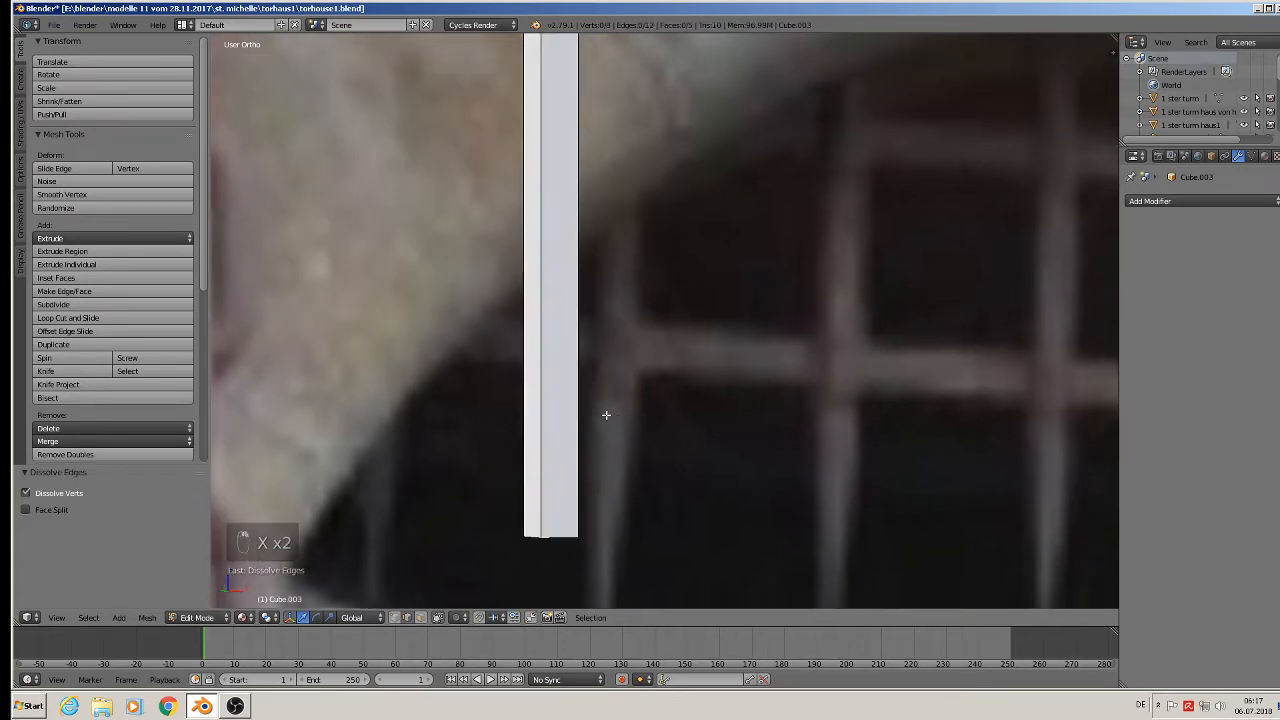
Fill the stake's open bottom loop with a face and return to front view.
middle_drag(606, 415, 547, 392)
alt+right_click(488, 530)
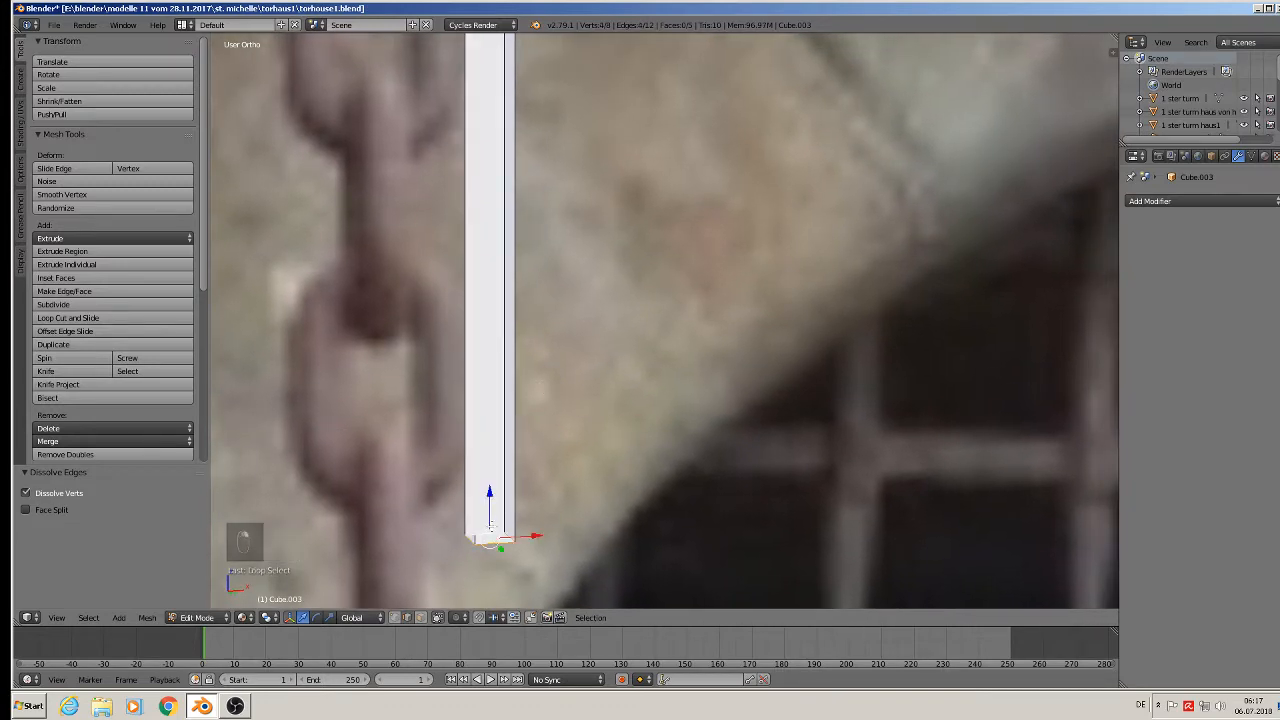
key(f)
scroll(500, 515, down, 8)
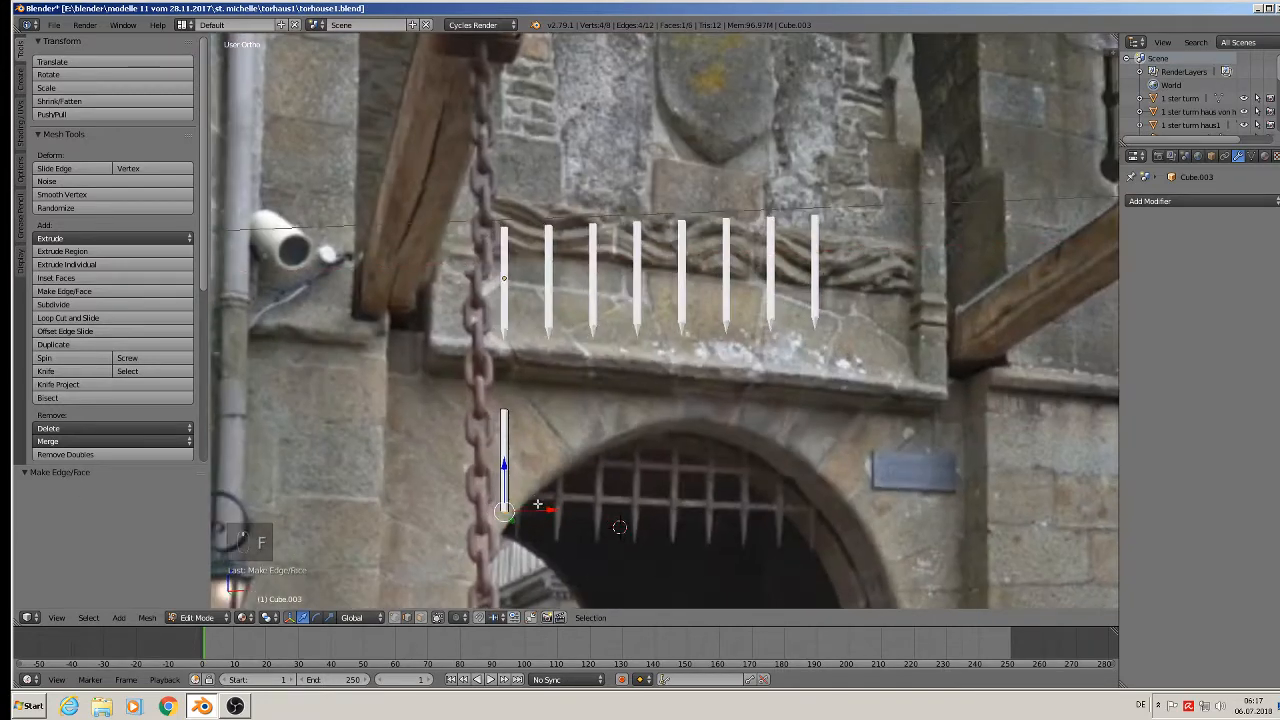
key(Tab)
key(KP_1)
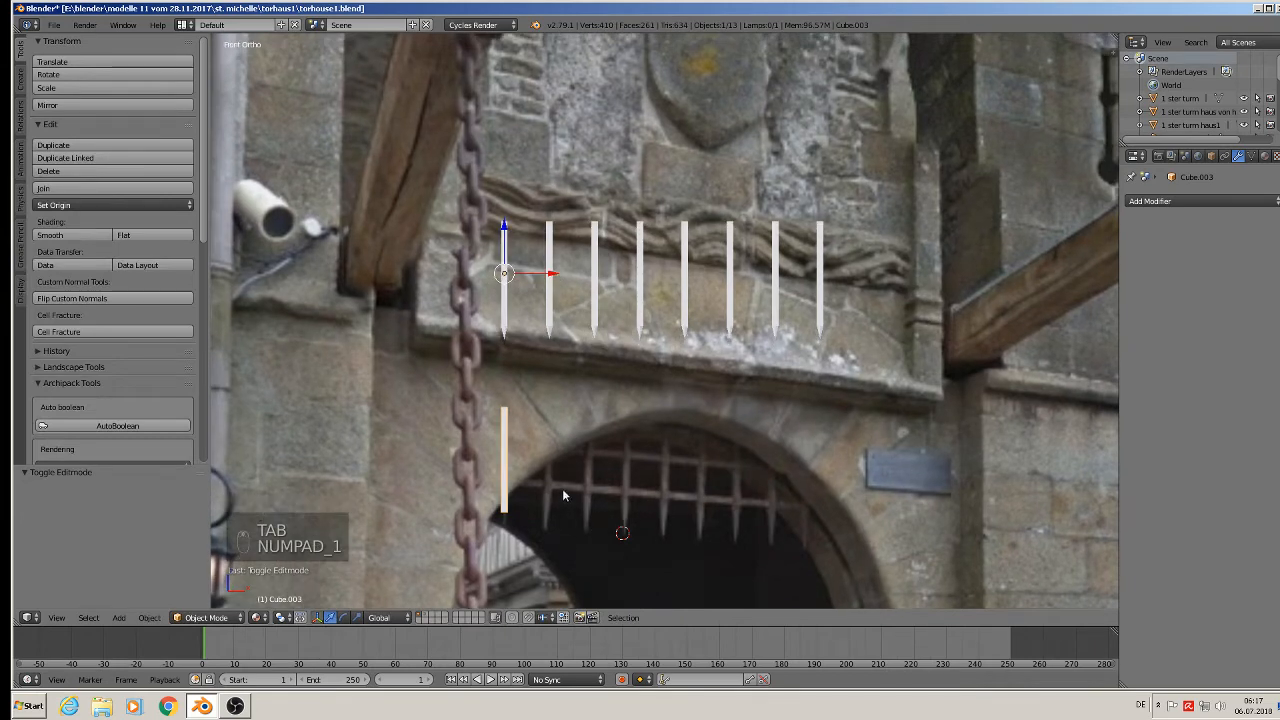
Set the stake's origin to its centre and rotate it 90° on Y to lie horizontal.
scroll(562, 488, down, 2)
click(100, 205)
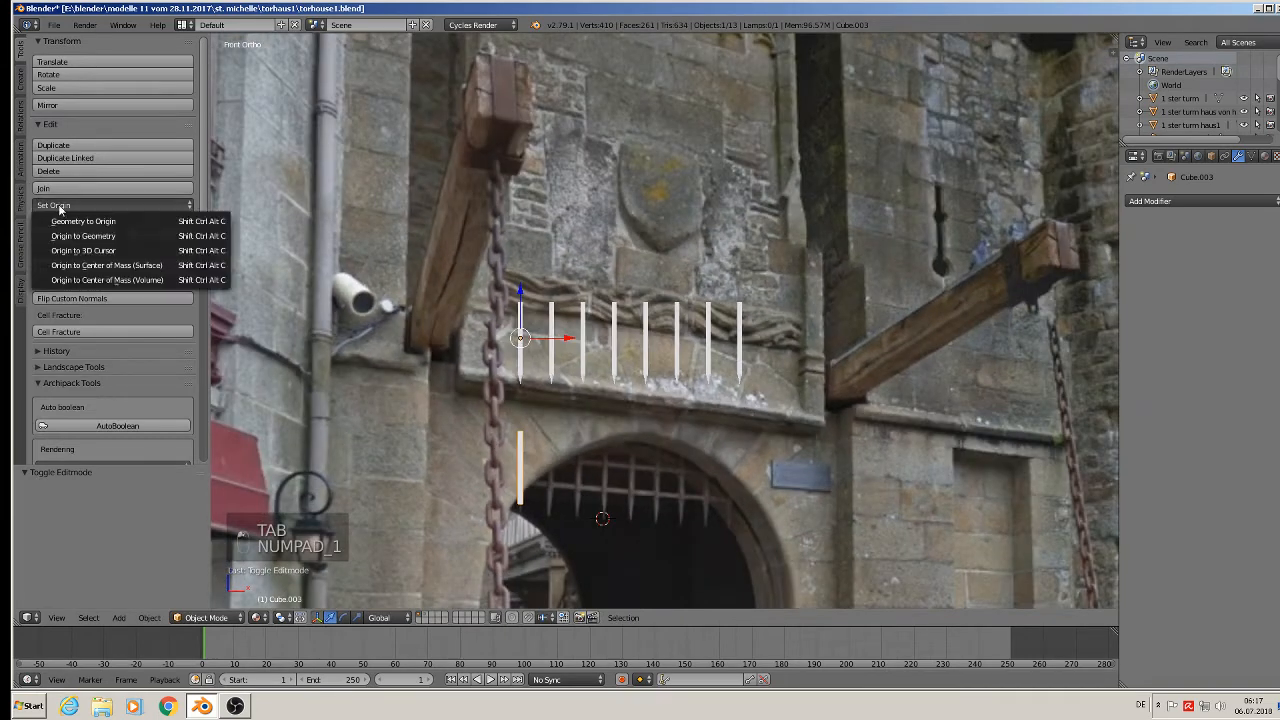
click(101, 236)
scroll(684, 506, up, 2)
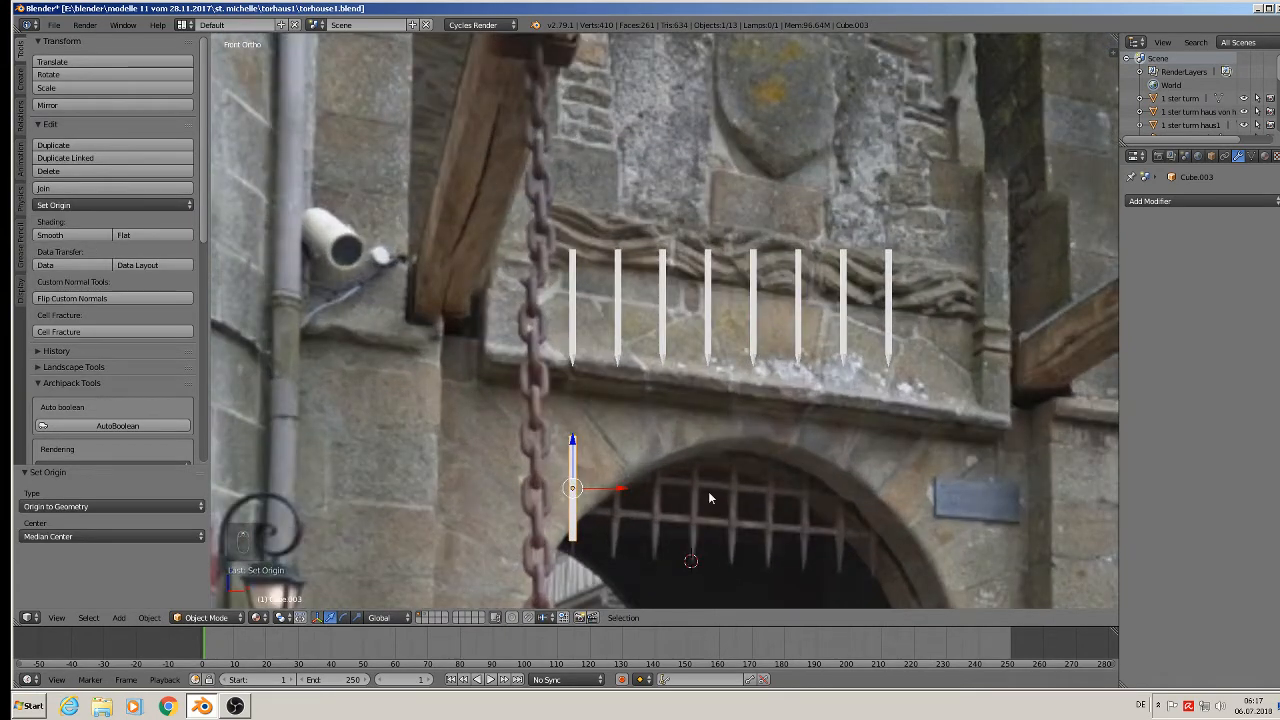
key(r)
key(y)
key(9)
key(0)
key(Return)
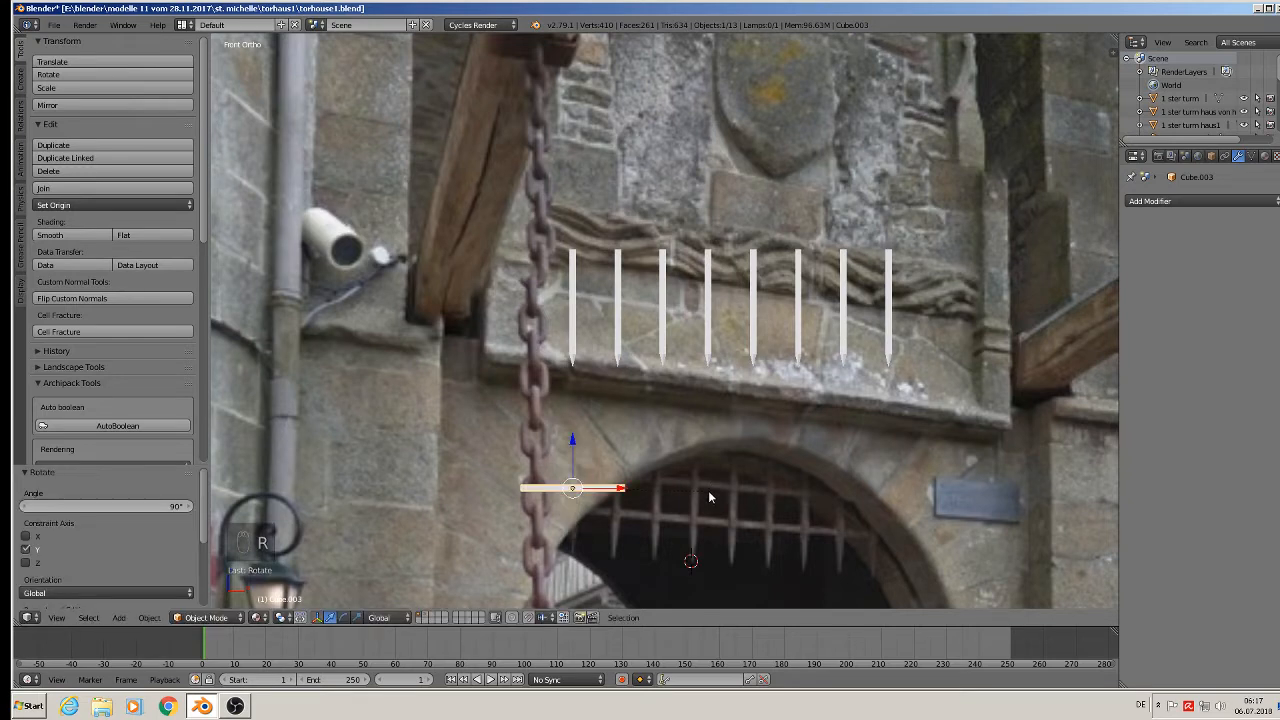
Stretch the bar's end edge loop along X so the crossbar spans the arch.
scroll(680, 502, down, 3)
key(Tab)
scroll(600, 470, up, 2)
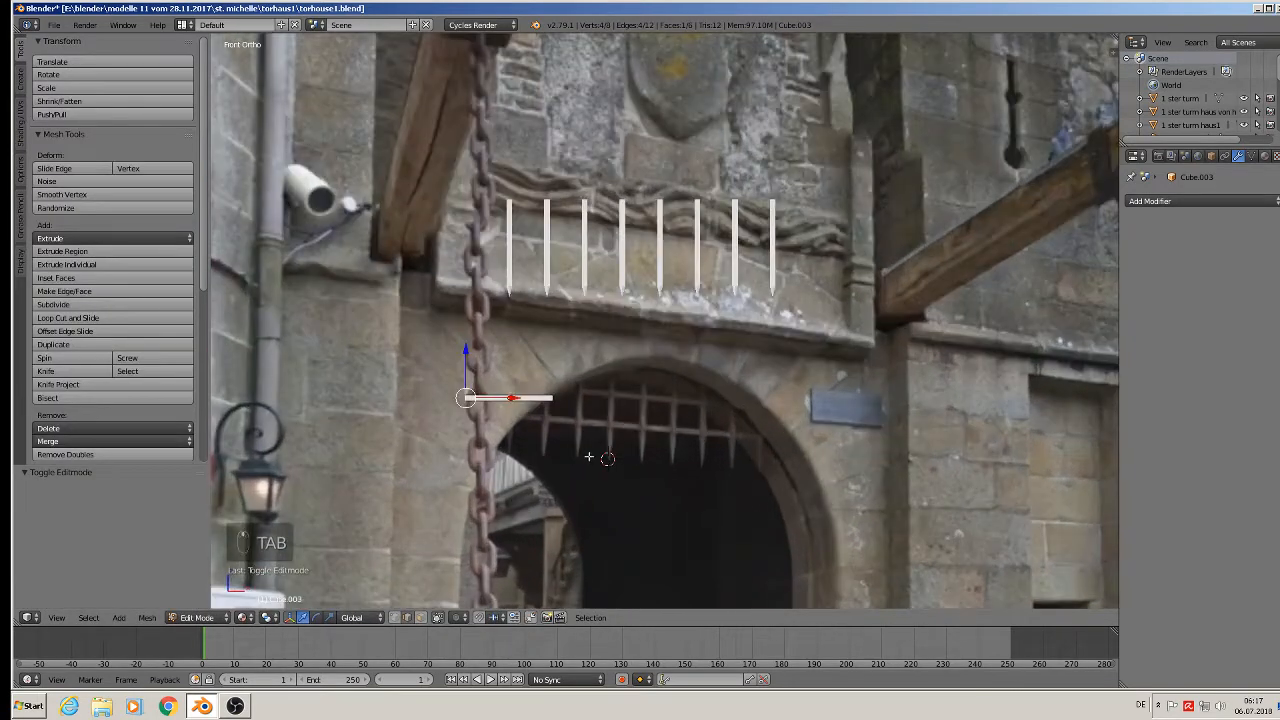
alt+right_click(555, 399)
key(g)
key(x)
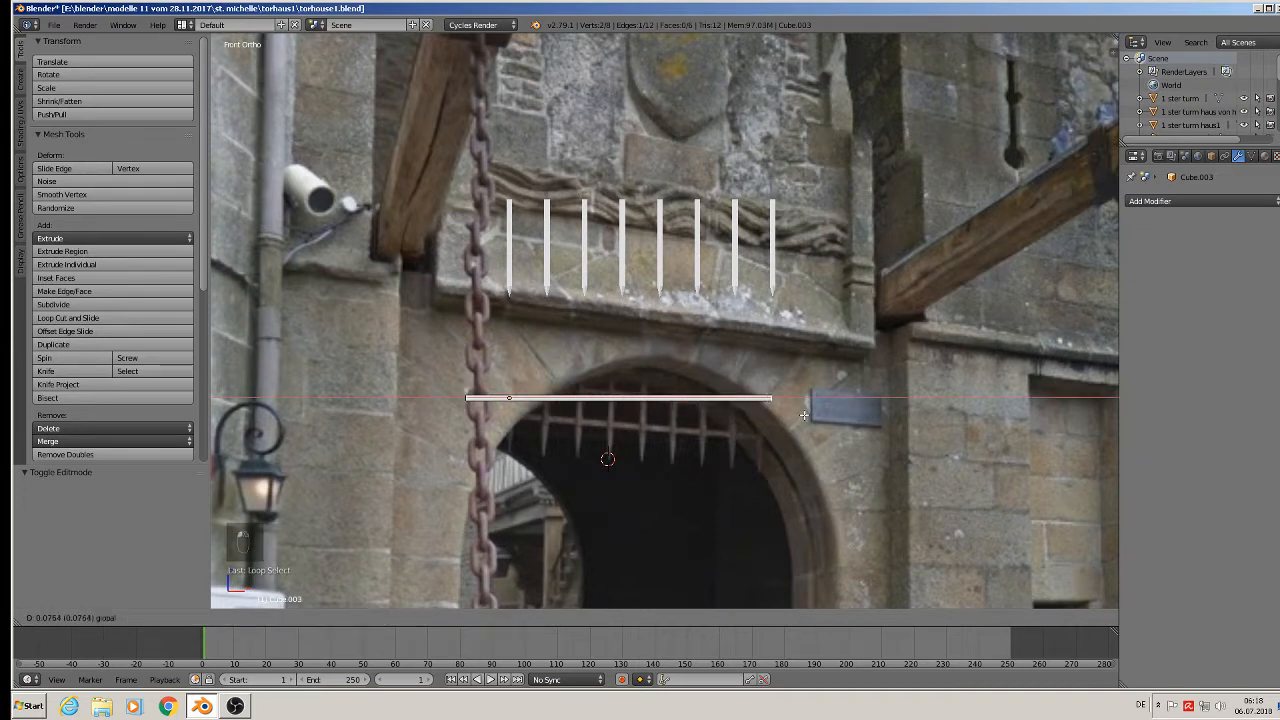
click(816, 413)
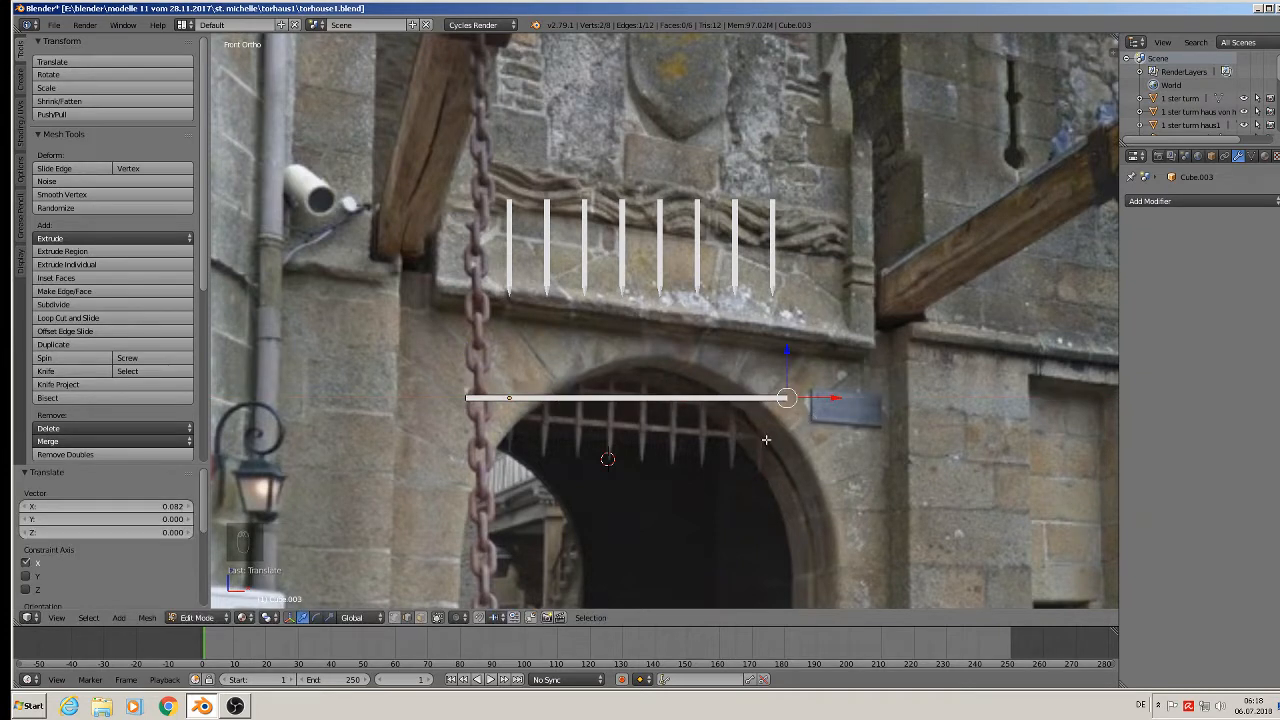
Duplicate the crossbar, constraining the copy's move to vertical.
key(Tab)
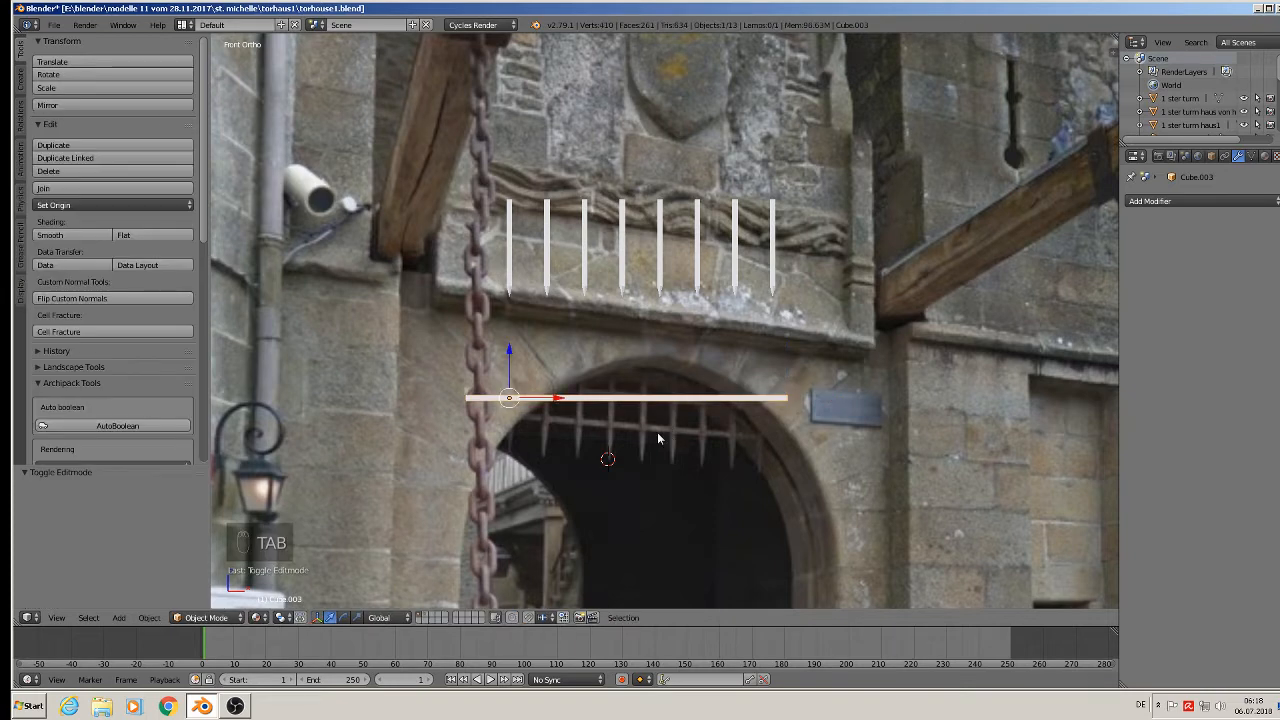
key(shift+d)
key(z)
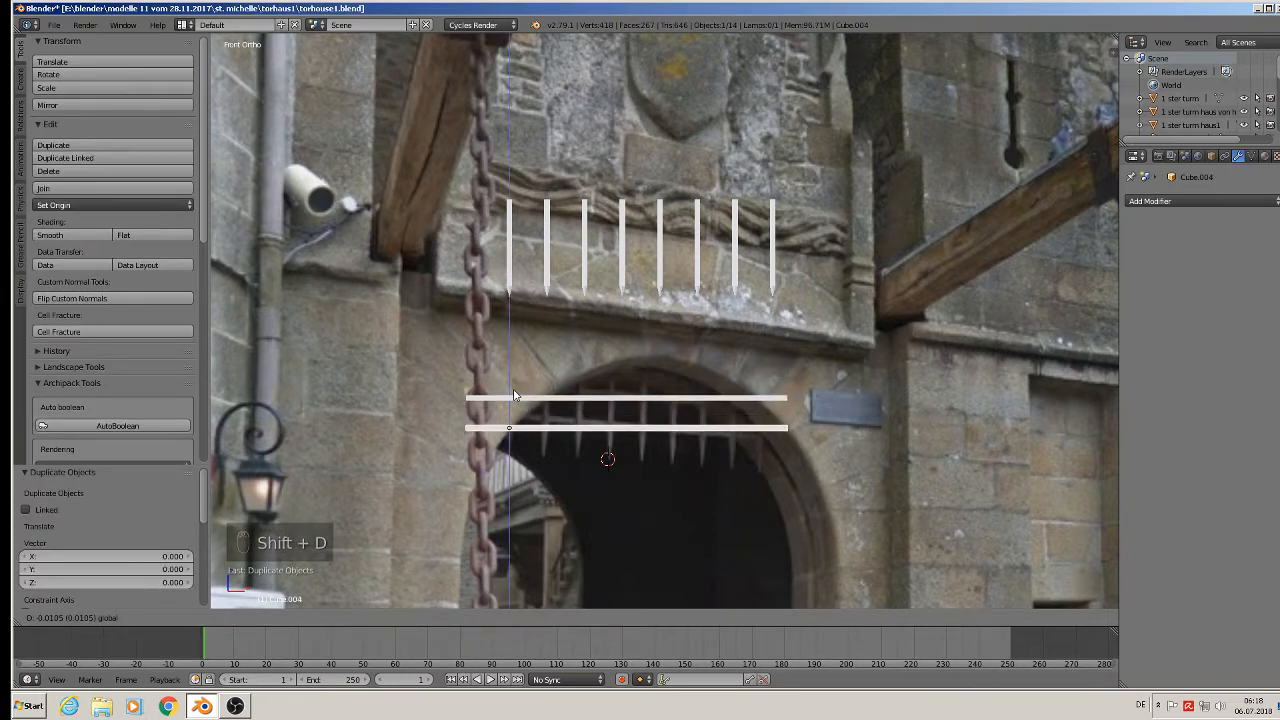
Place the copy just below the original bar and join both bars into one object.
click(514, 395)
shift+click(534, 399)
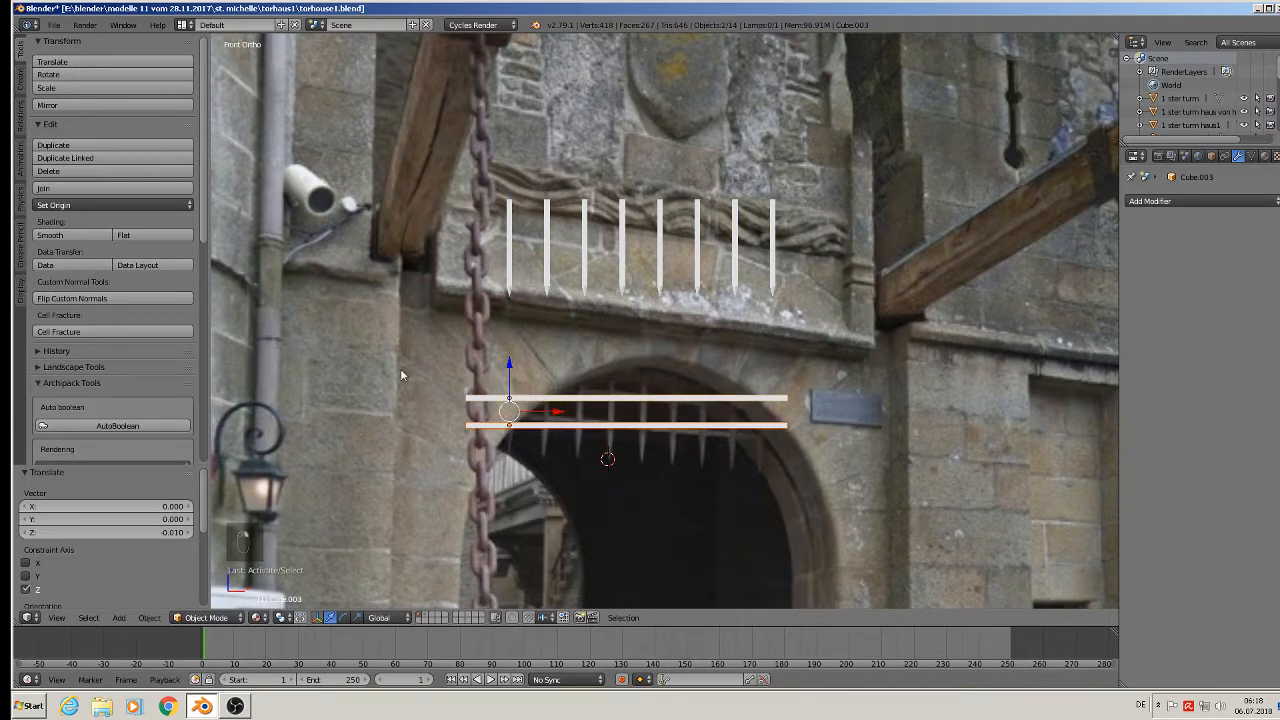
click(108, 189)
Move the joined bars up onto the spike row, nudging them slightly lower and right.
scroll(440, 336, down, 3)
key(g)
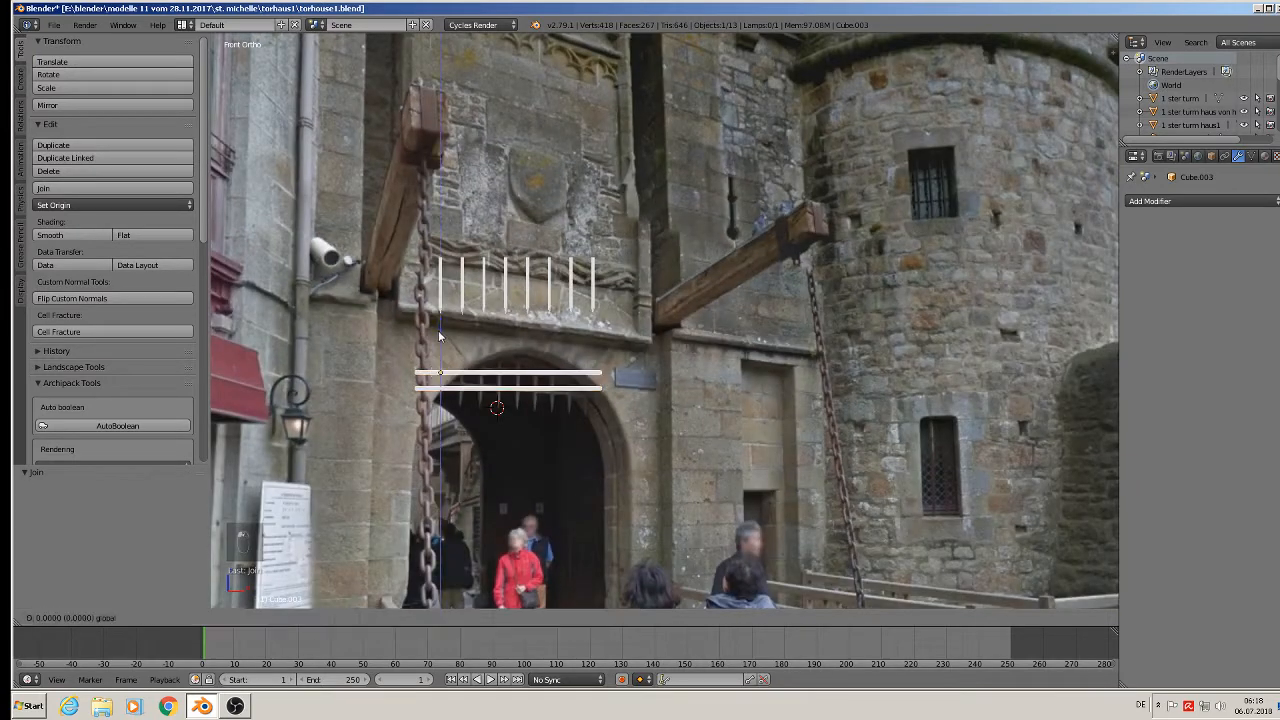
click(446, 232)
scroll(451, 258, up, 3)
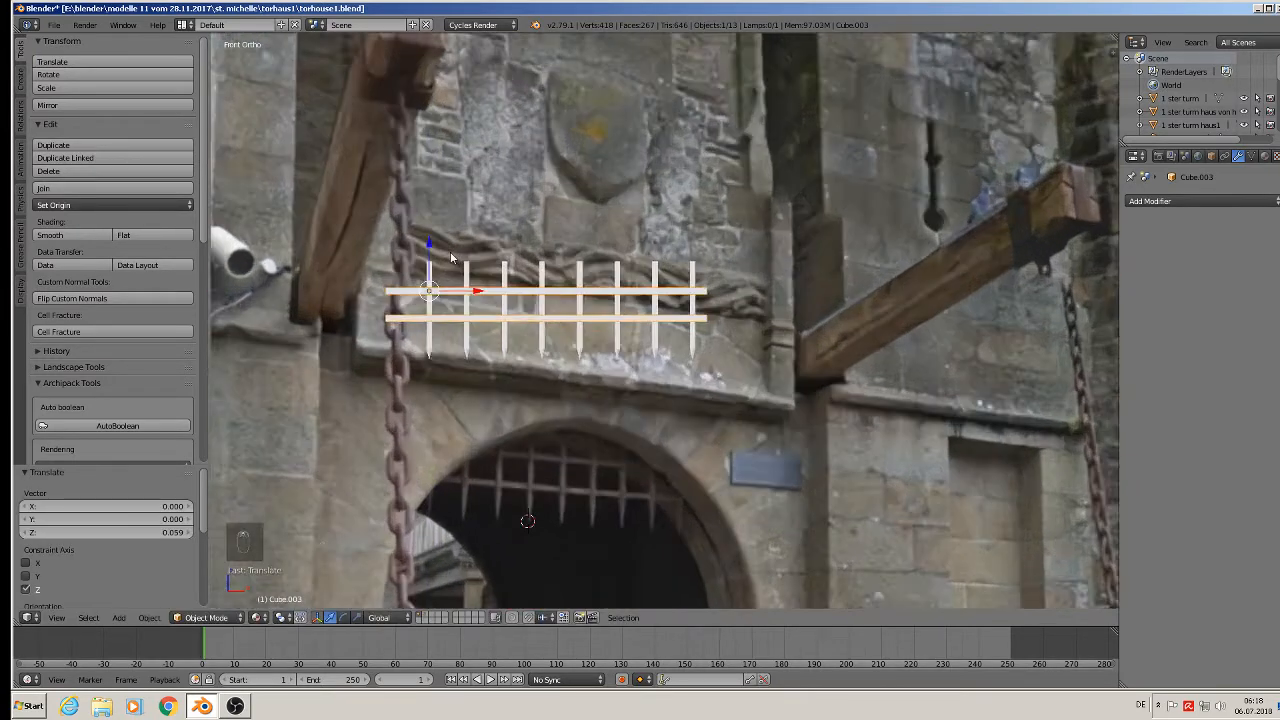
scroll(446, 285, up, 1)
drag(427, 256, 427, 281)
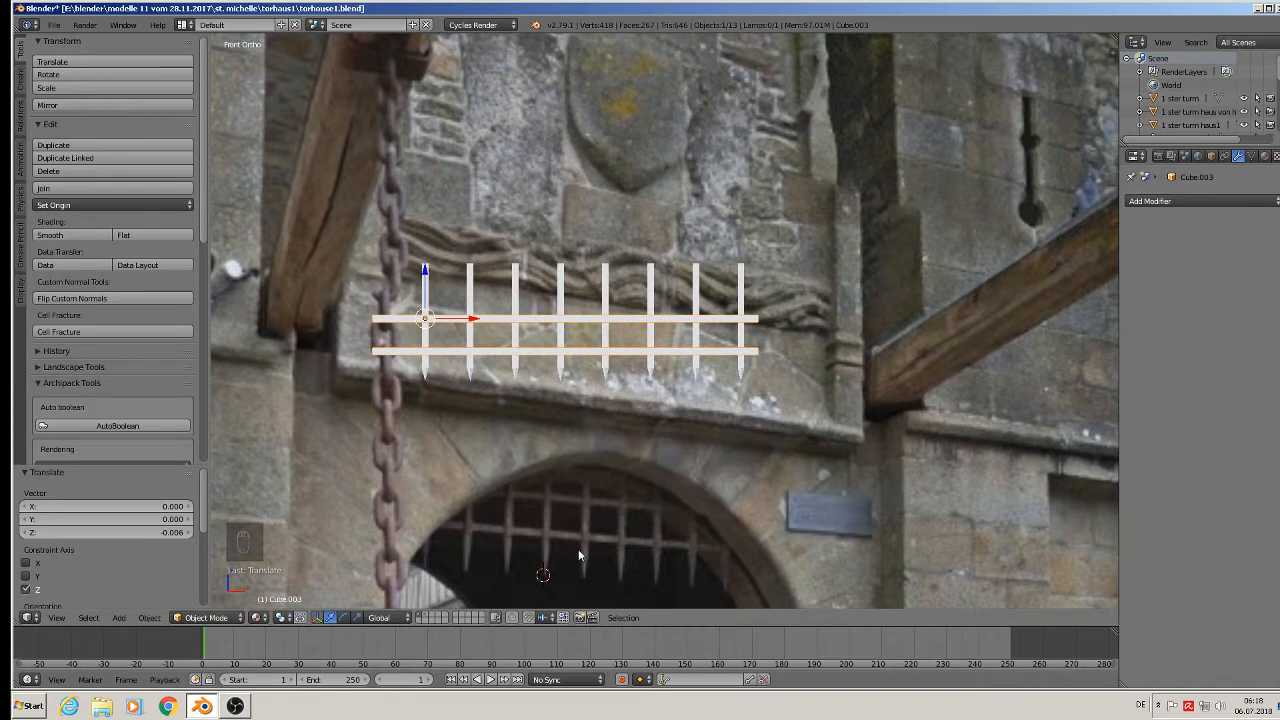
drag(475, 323, 489, 323)
shift+right_click(426, 310)
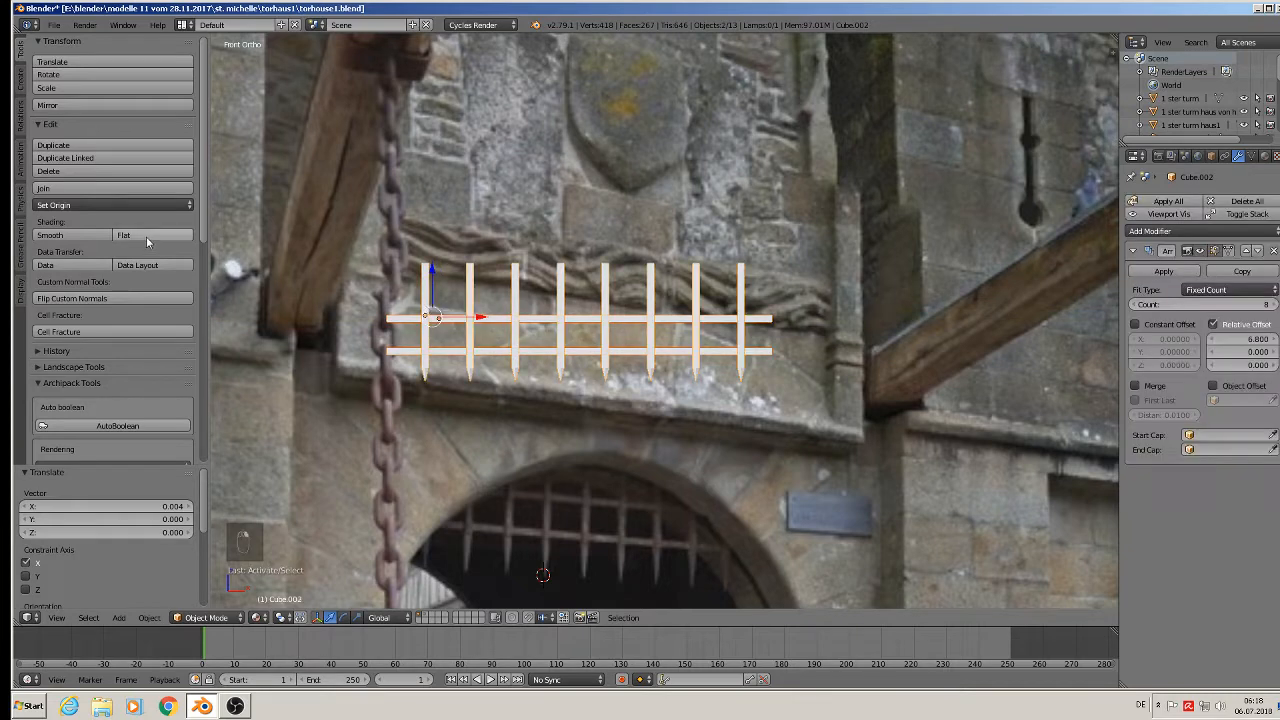
Pull the spike tip vertex down along Z to lengthen the spikes.
key(Tab)
right_click(426, 376)
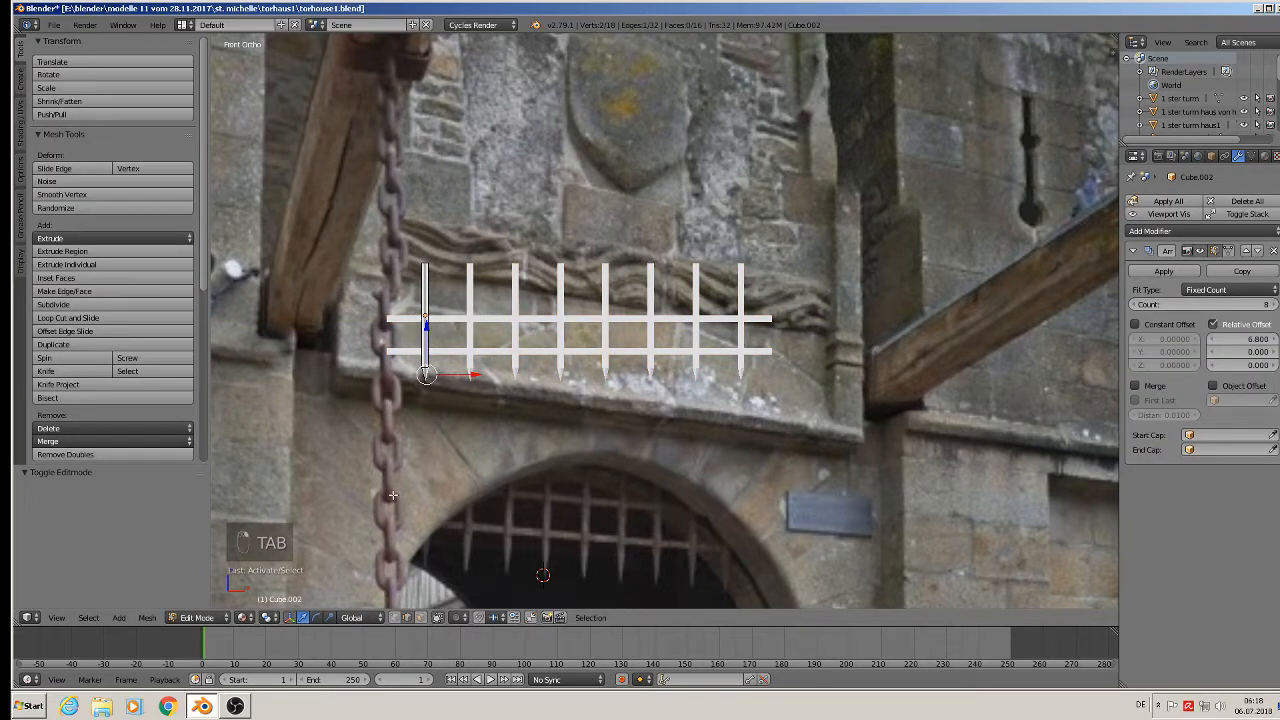
right_click(433, 366)
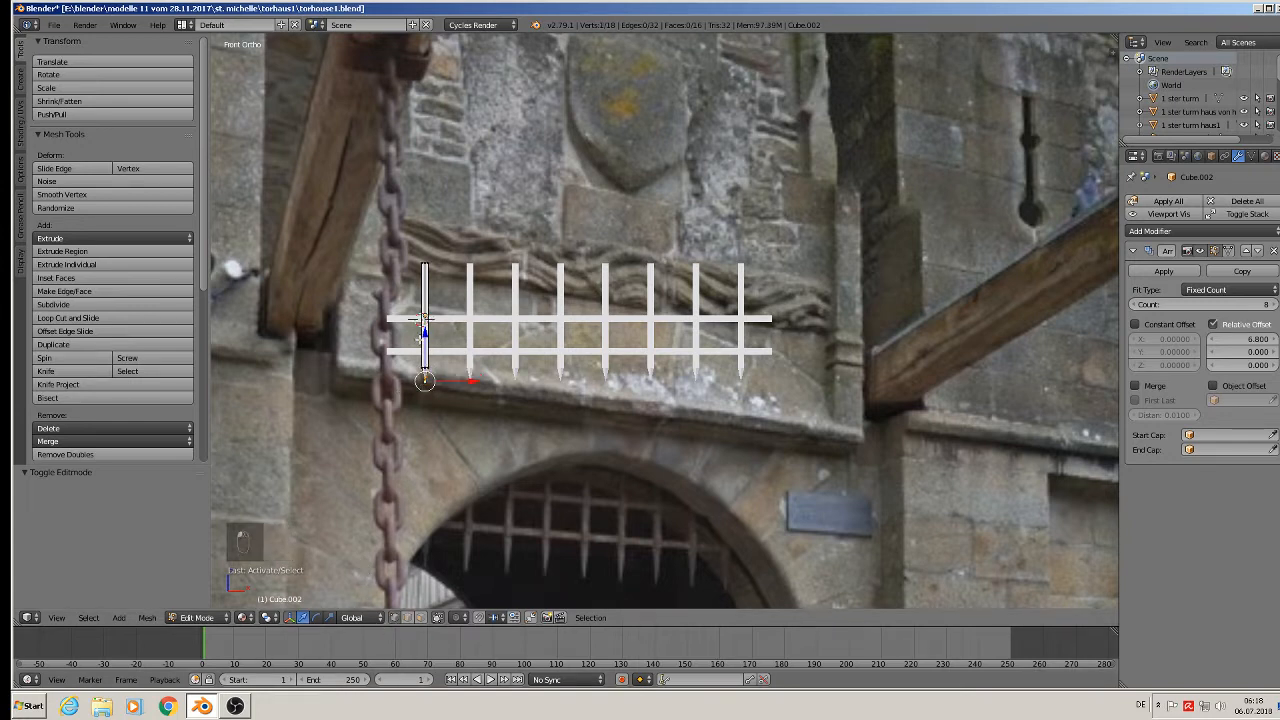
drag(425, 331, 428, 357)
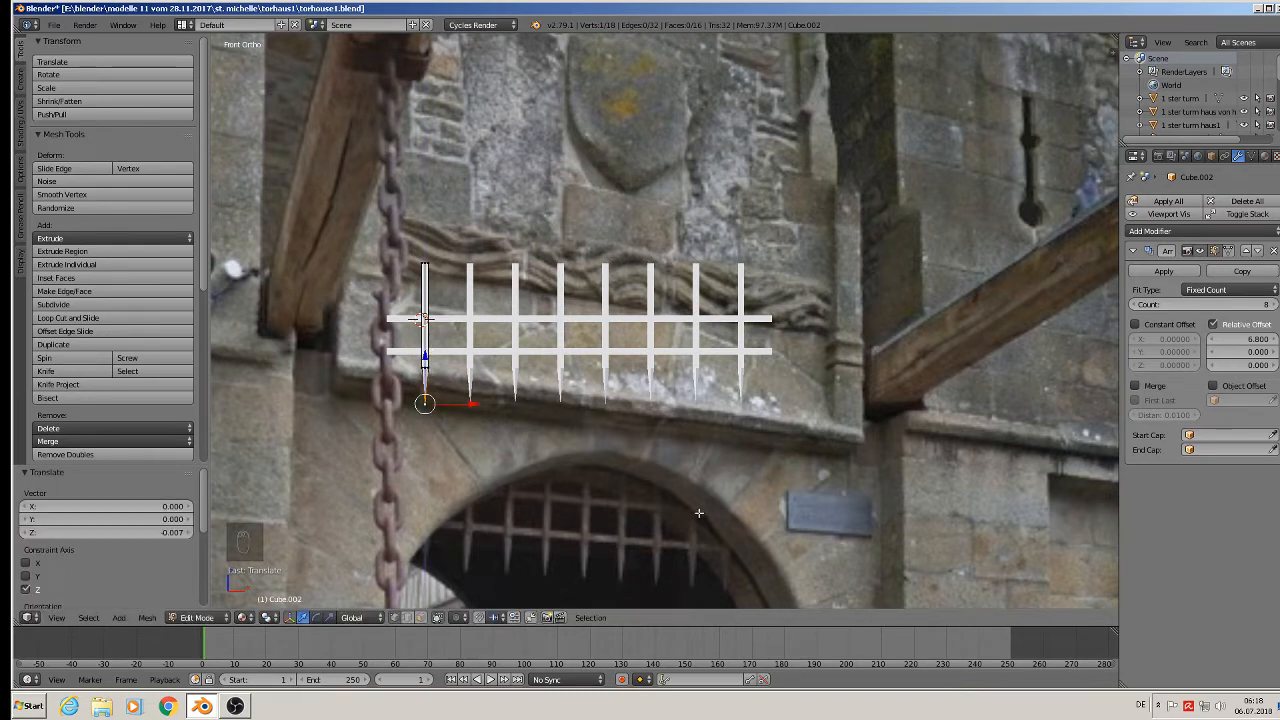
key(Tab)
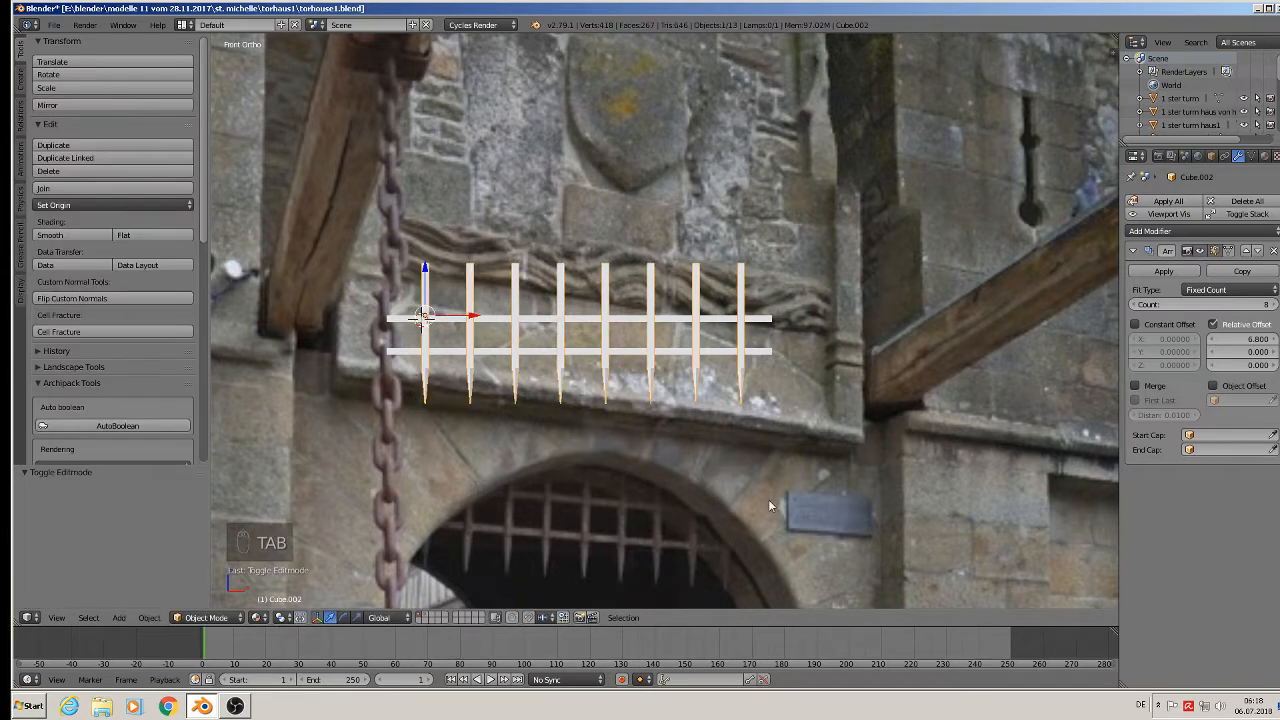
Apply the Array modifier and join the spikes with the crossbars into one grille.
click(1164, 272)
shift+right_click(456, 329)
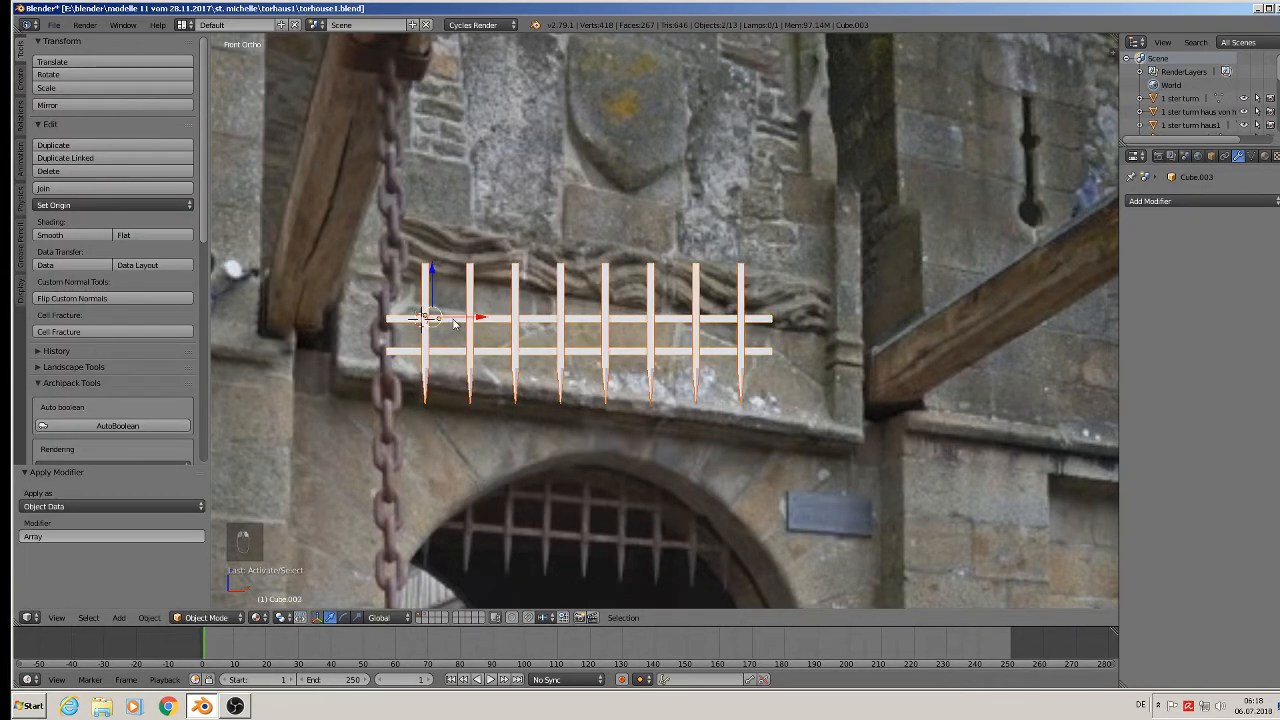
click(69, 188)
Move the grille 0.509 along X to sit above the block-out's arch.
scroll(710, 442, down, 8)
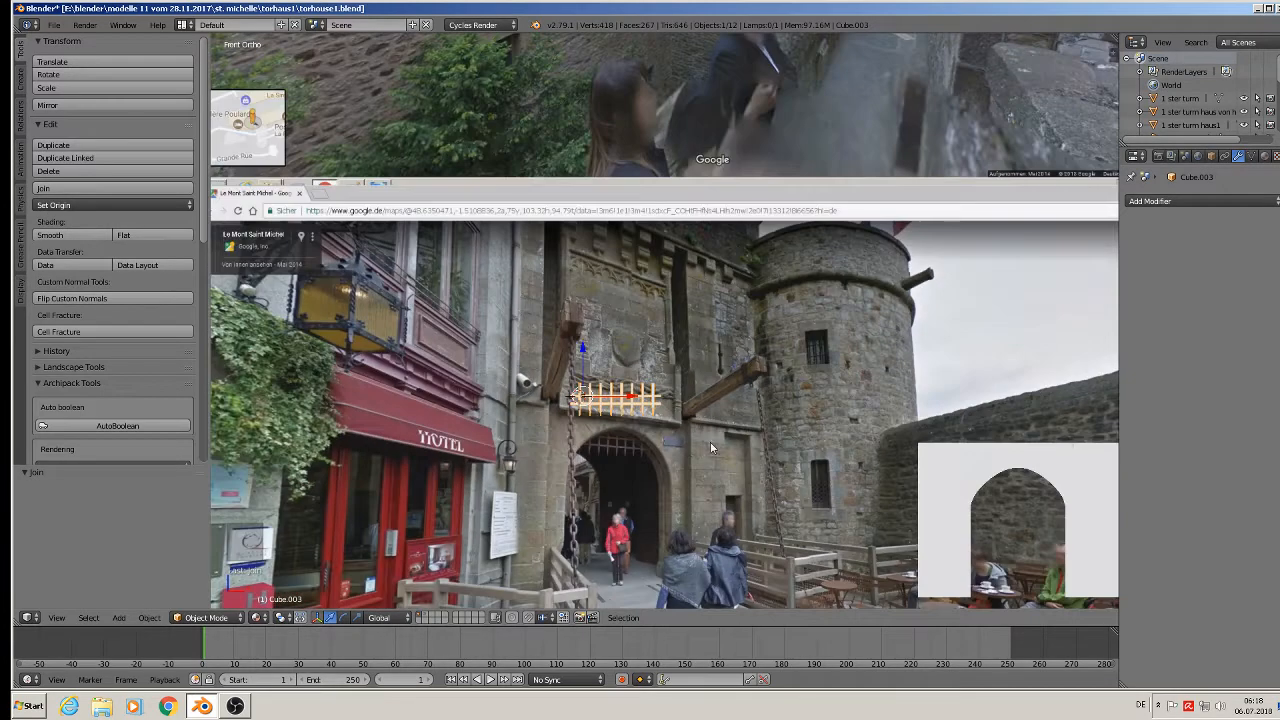
shift+middle_drag(710, 442, 426, 341)
scroll(426, 341, down, 1)
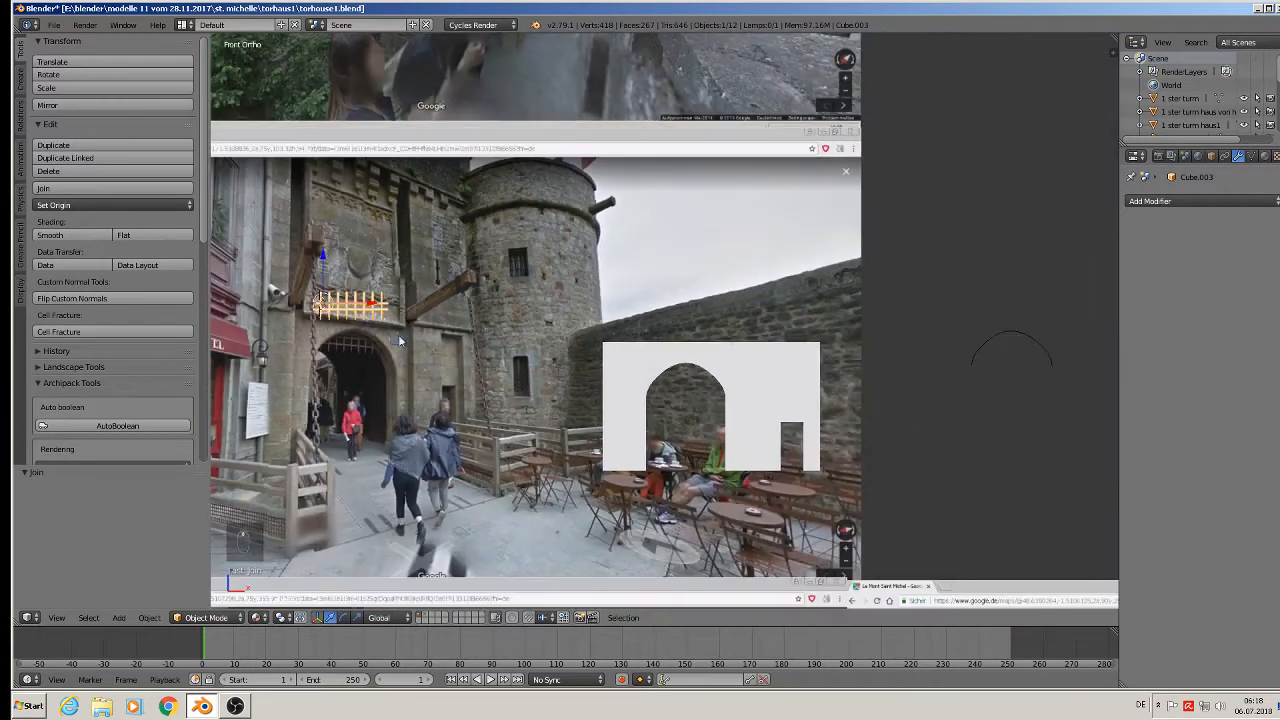
key(g)
key(x)
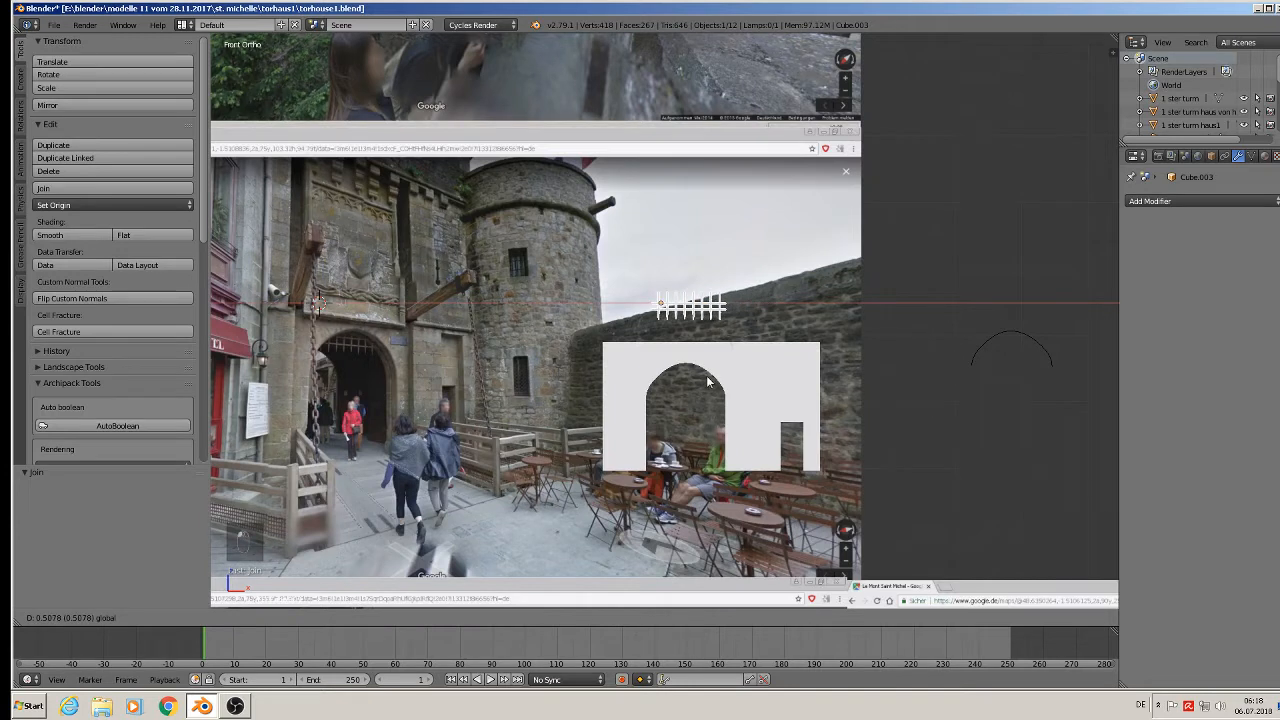
click(703, 378)
Lower the grille 0.1 along Z and shift it 0.007 along X into the arch.
key(g)
key(z)
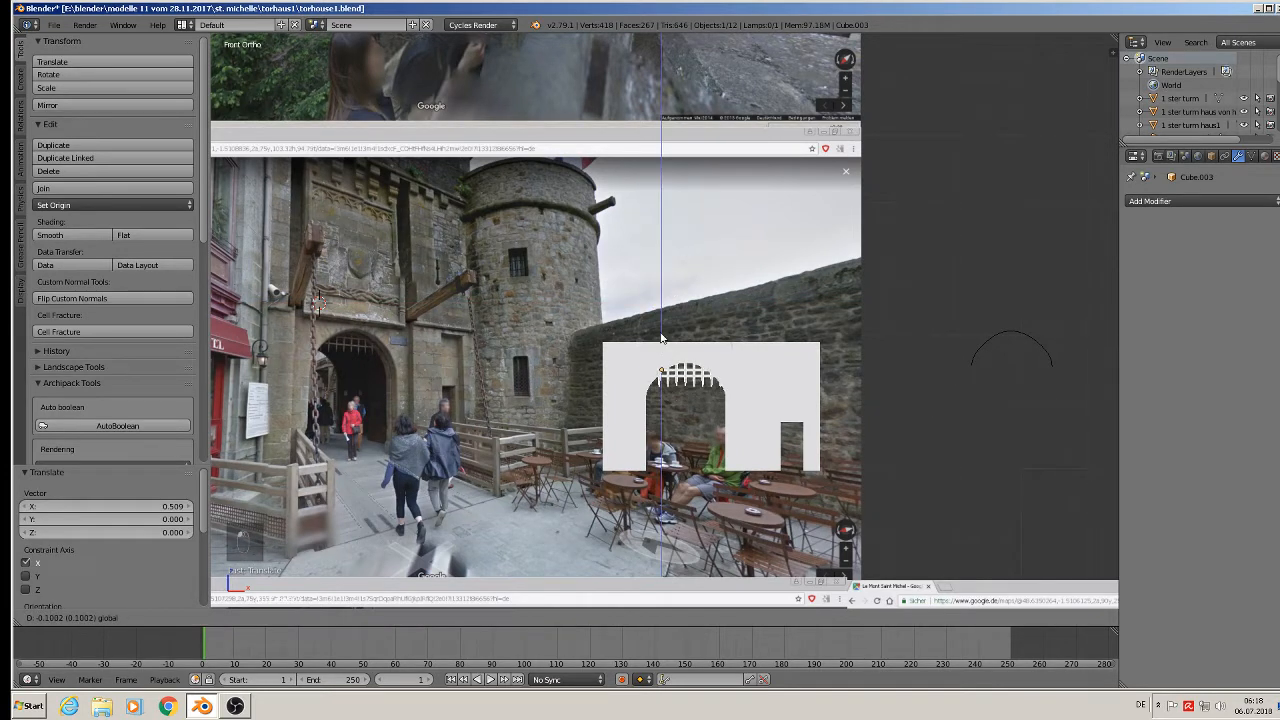
click(688, 357)
key(g)
key(x)
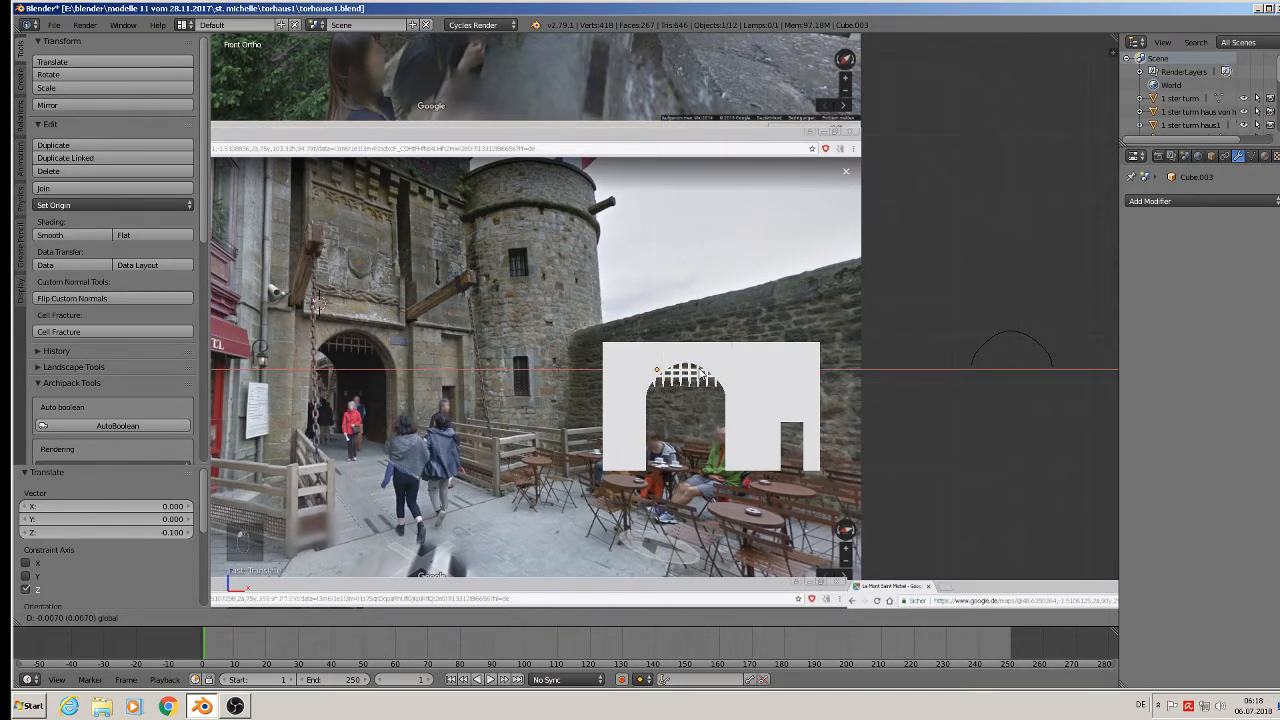
click(733, 413)
Deselect everything and save the blend file.
scroll(733, 413, up, 4)
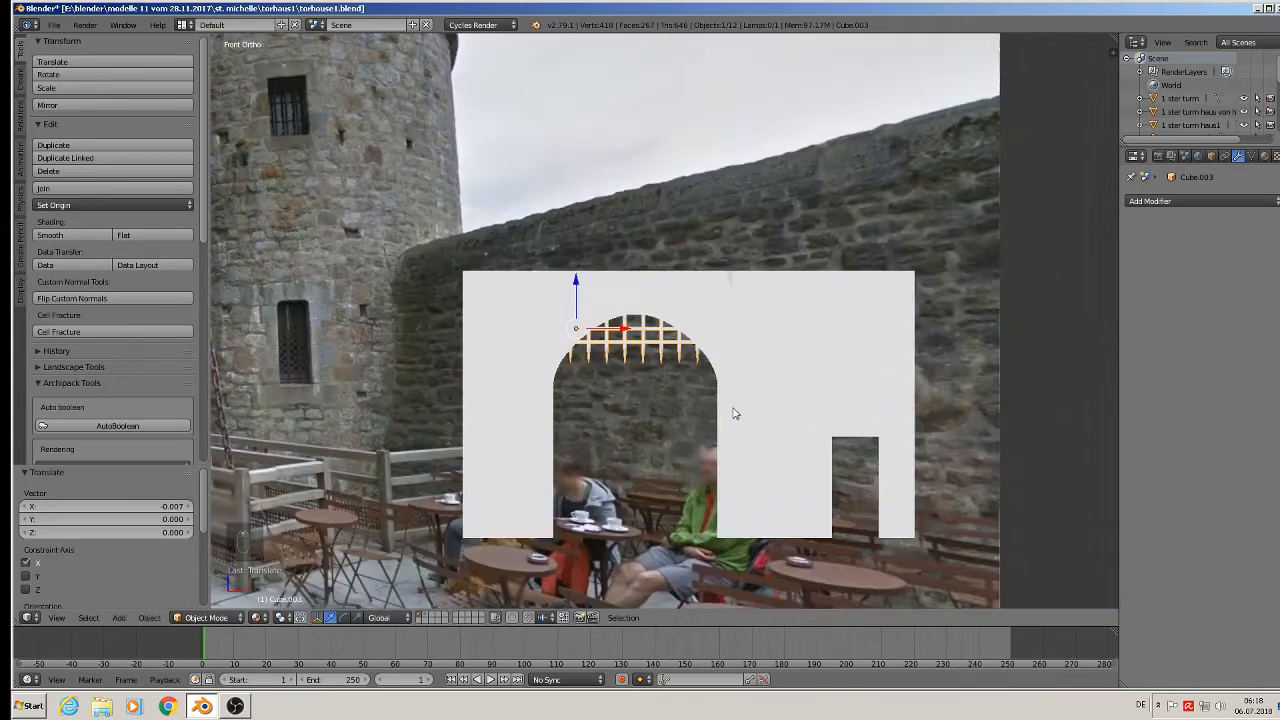
scroll(725, 418, up, 2)
scroll(715, 418, down, 3)
shift+middle_drag(693, 447, 883, 419)
scroll(763, 446, down, 1)
key(a)
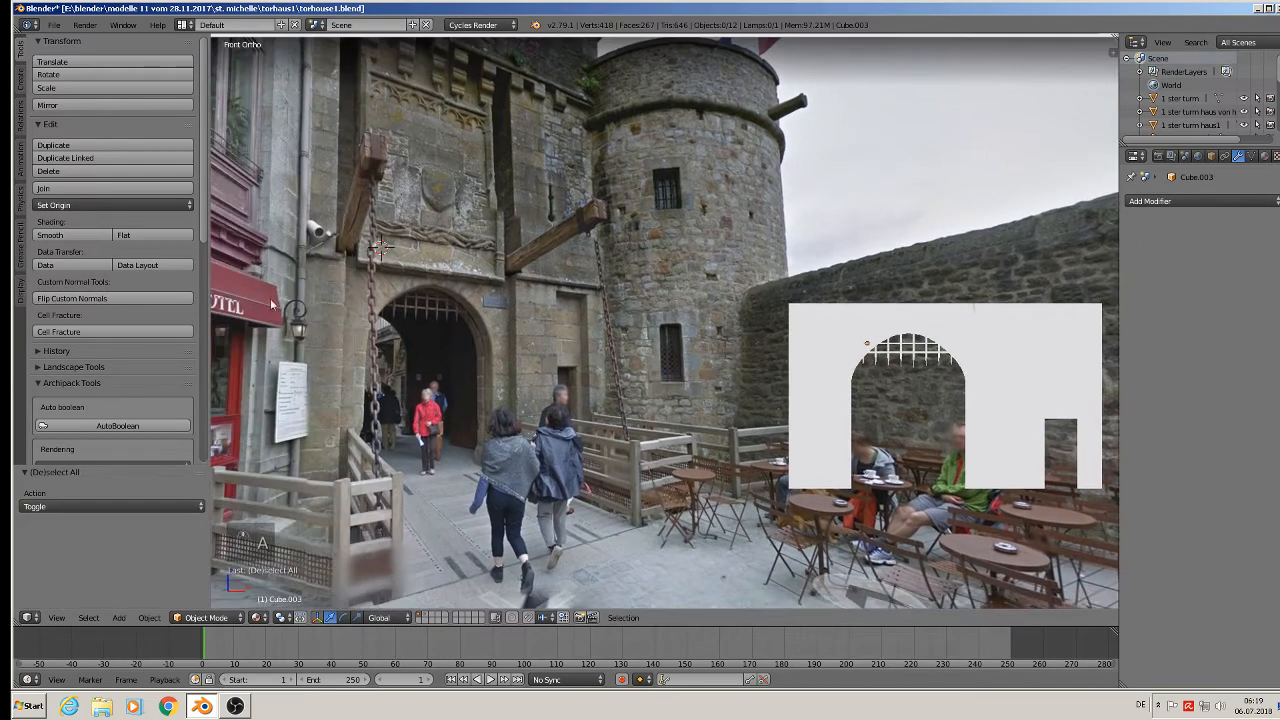
click(54, 24)
click(72, 127)
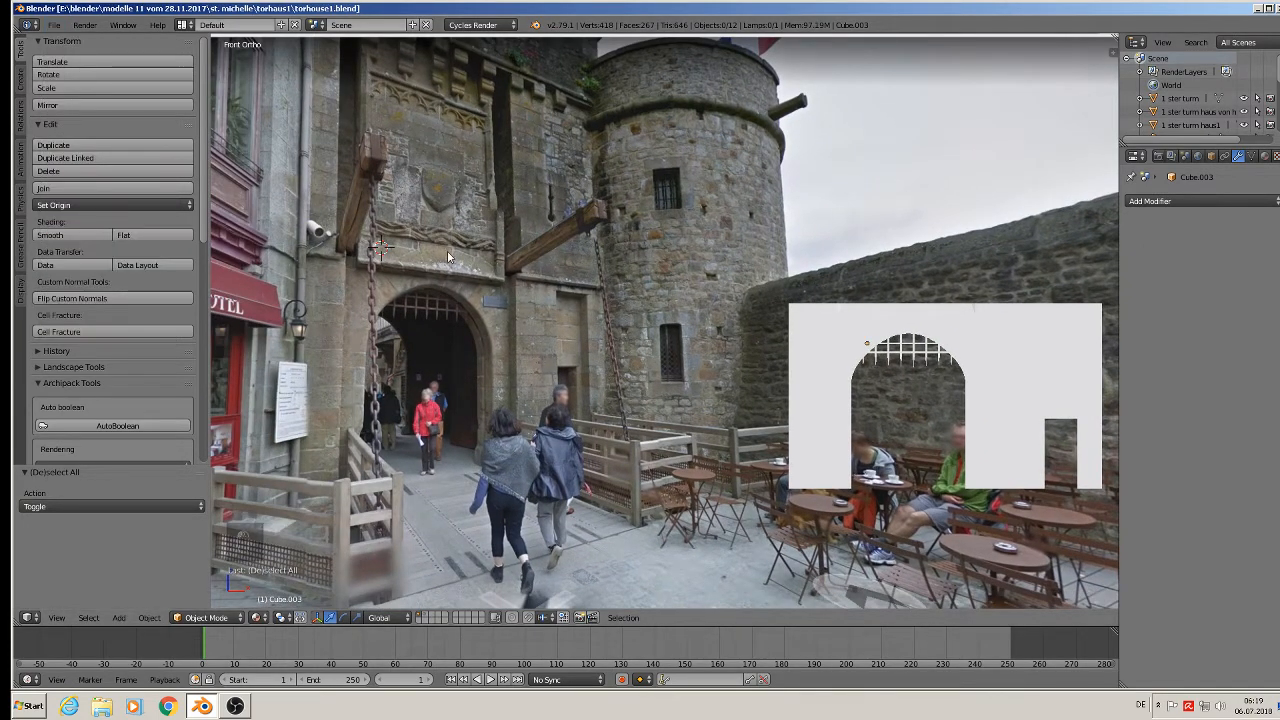
shift+middle_drag(447, 256, 573, 294)
scroll(681, 284, up, 3)
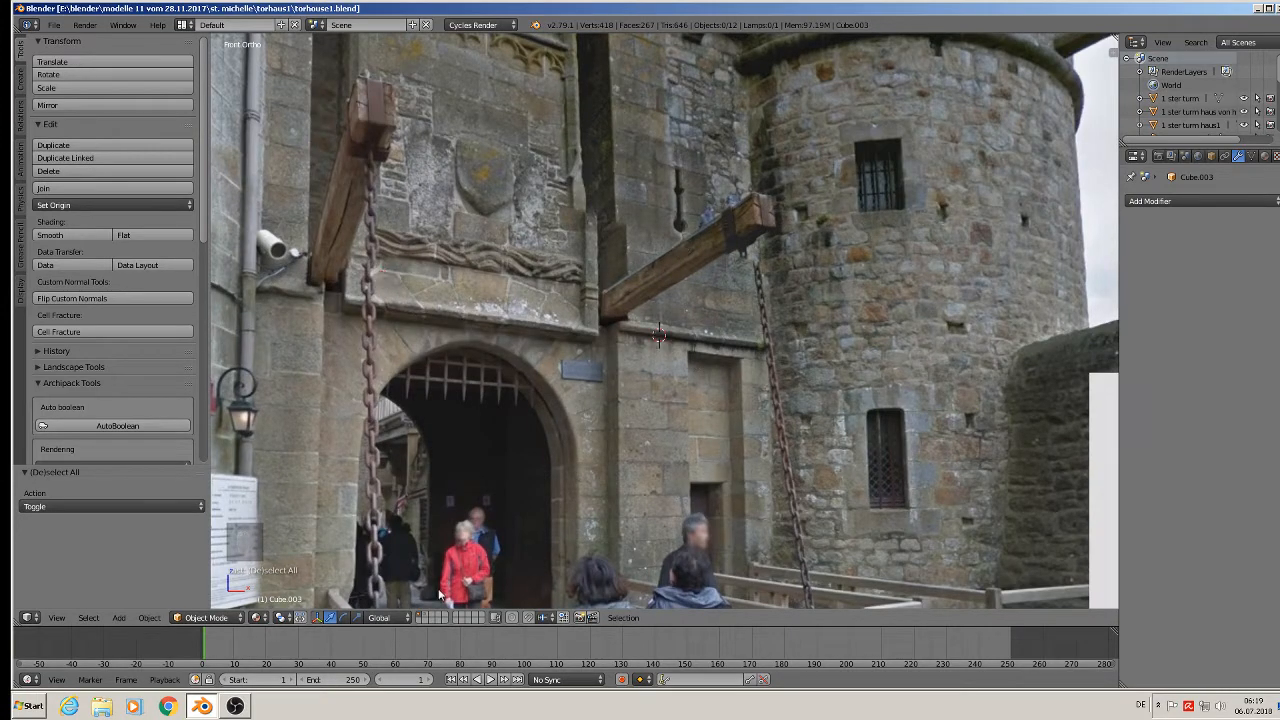
Add a new cube and shrink it to about 0.195 size.
click(119, 617)
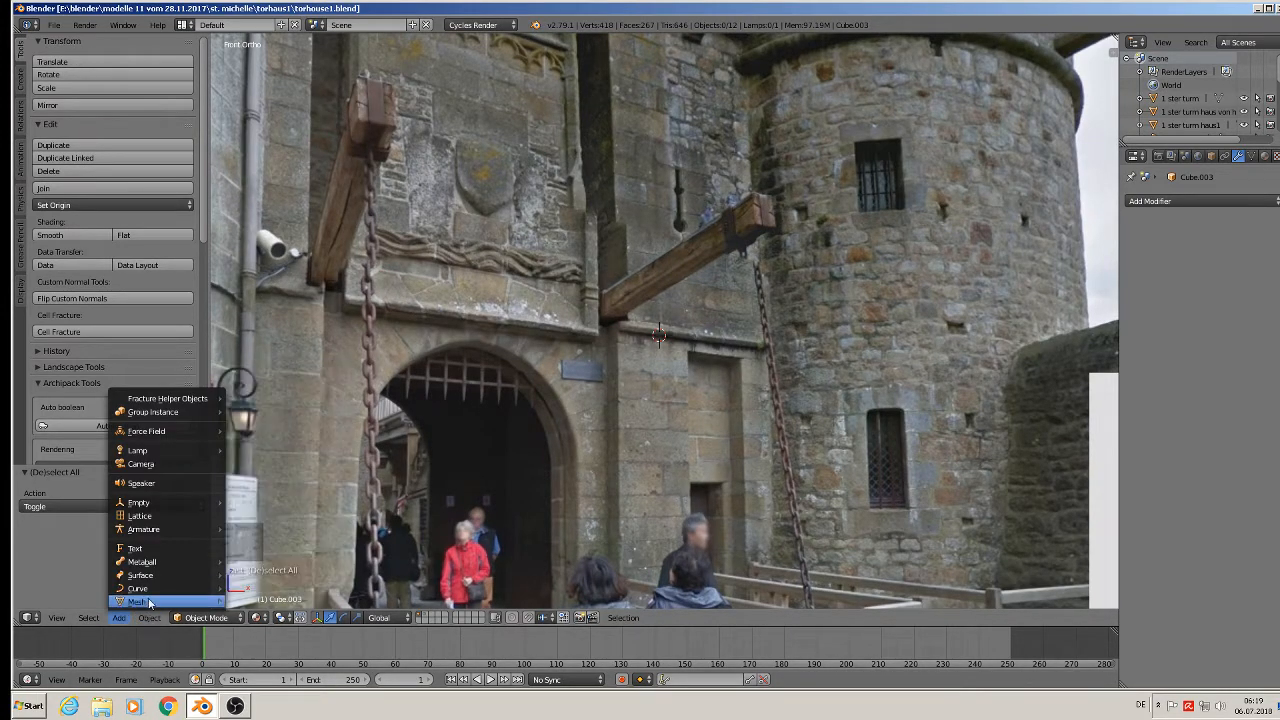
mouse_move(149, 602)
click(258, 311)
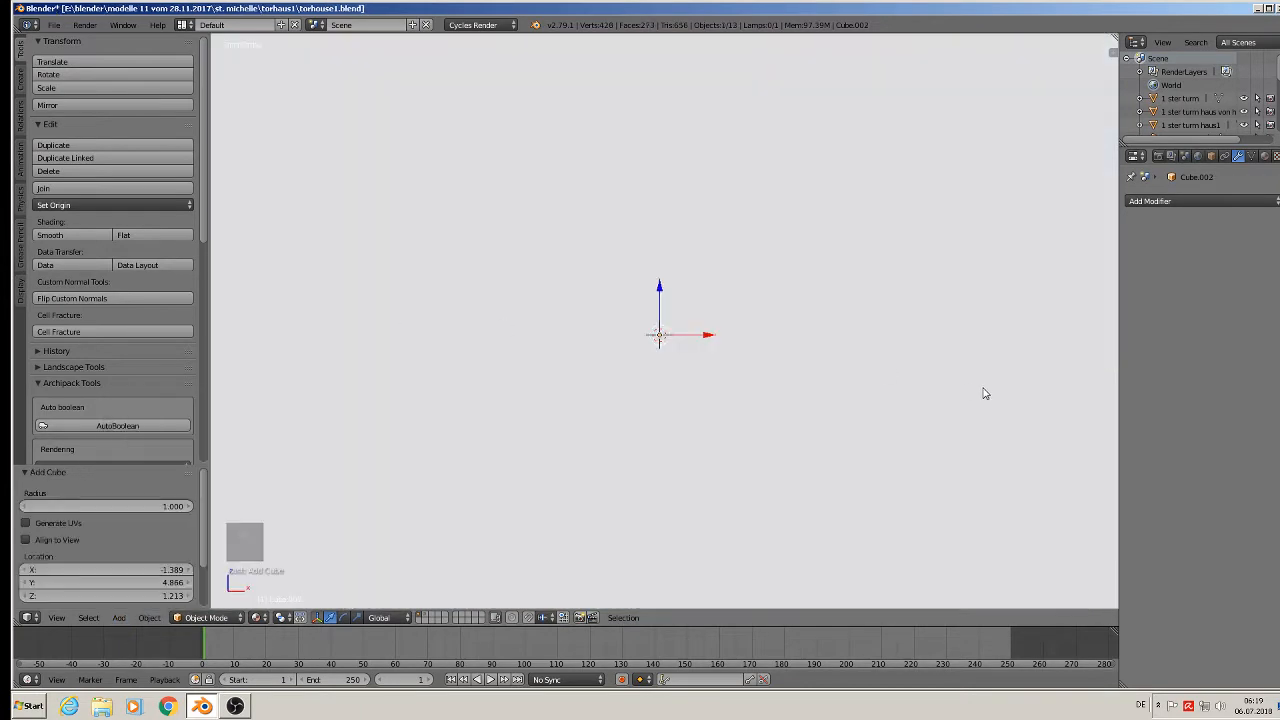
key(s)
click(667, 337)
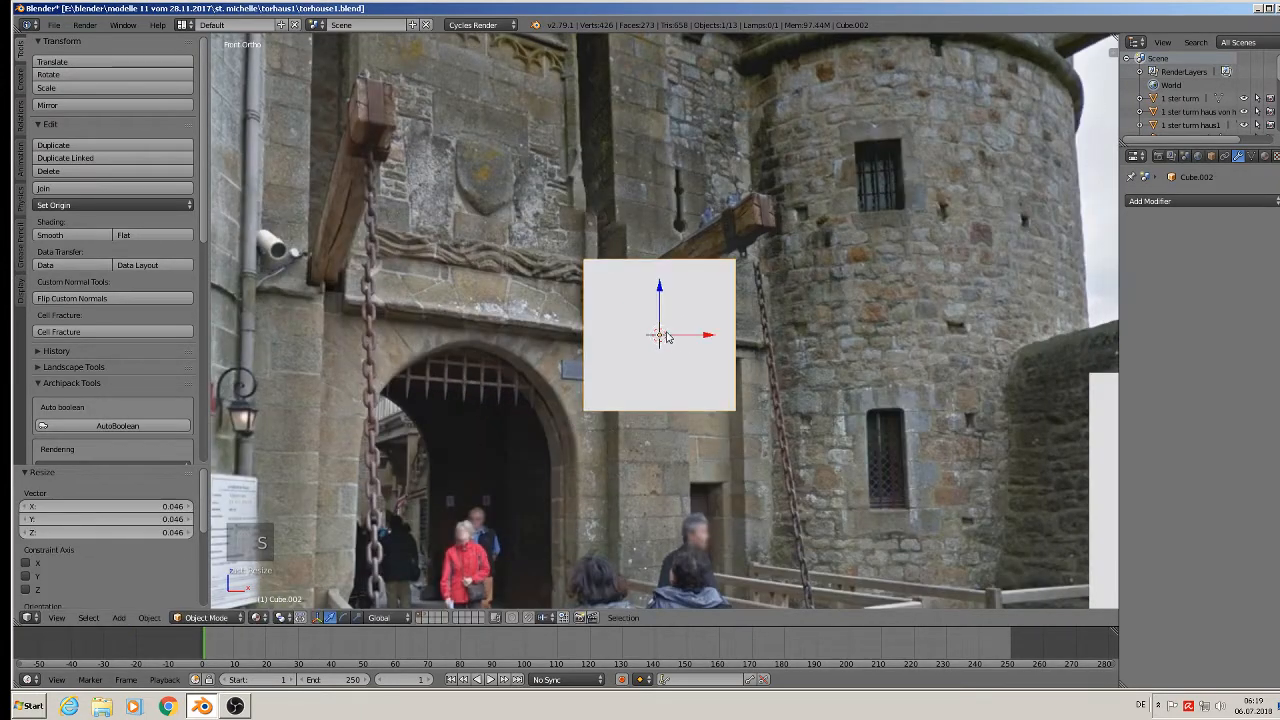
key(s)
click(676, 380)
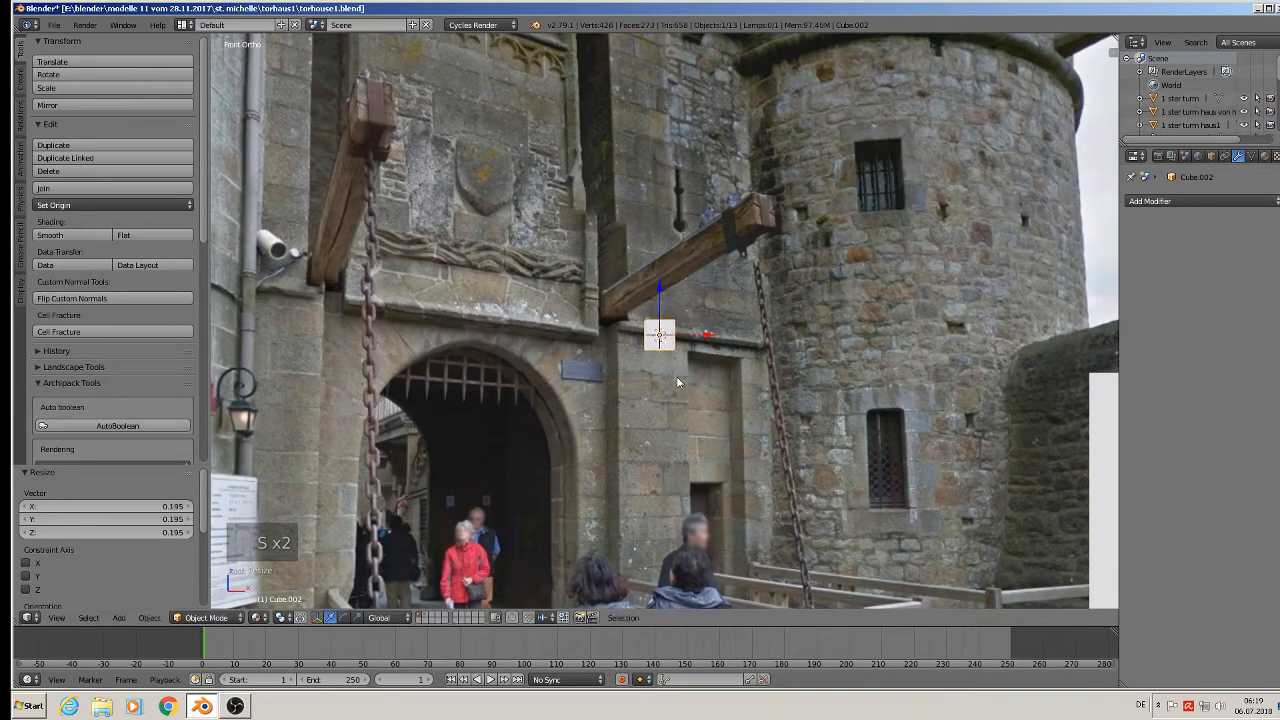
Scale the cube 10.248 along X into a long thin beam.
key(s)
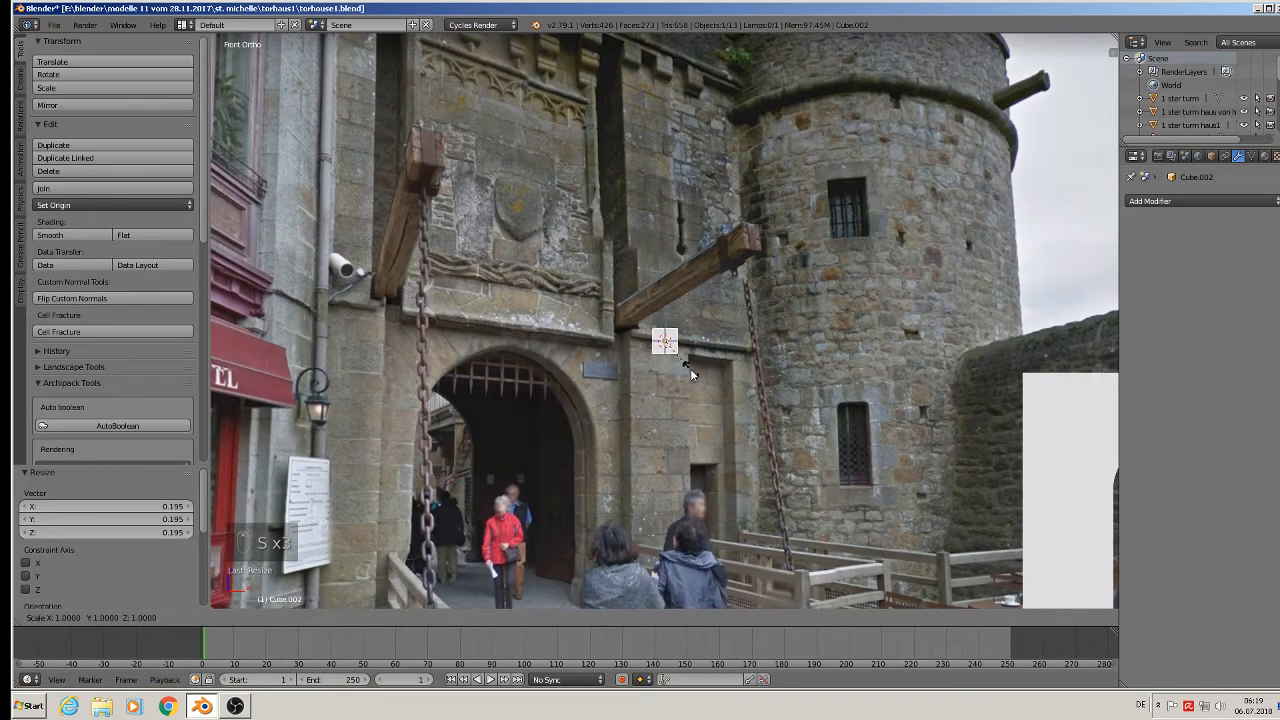
key(x)
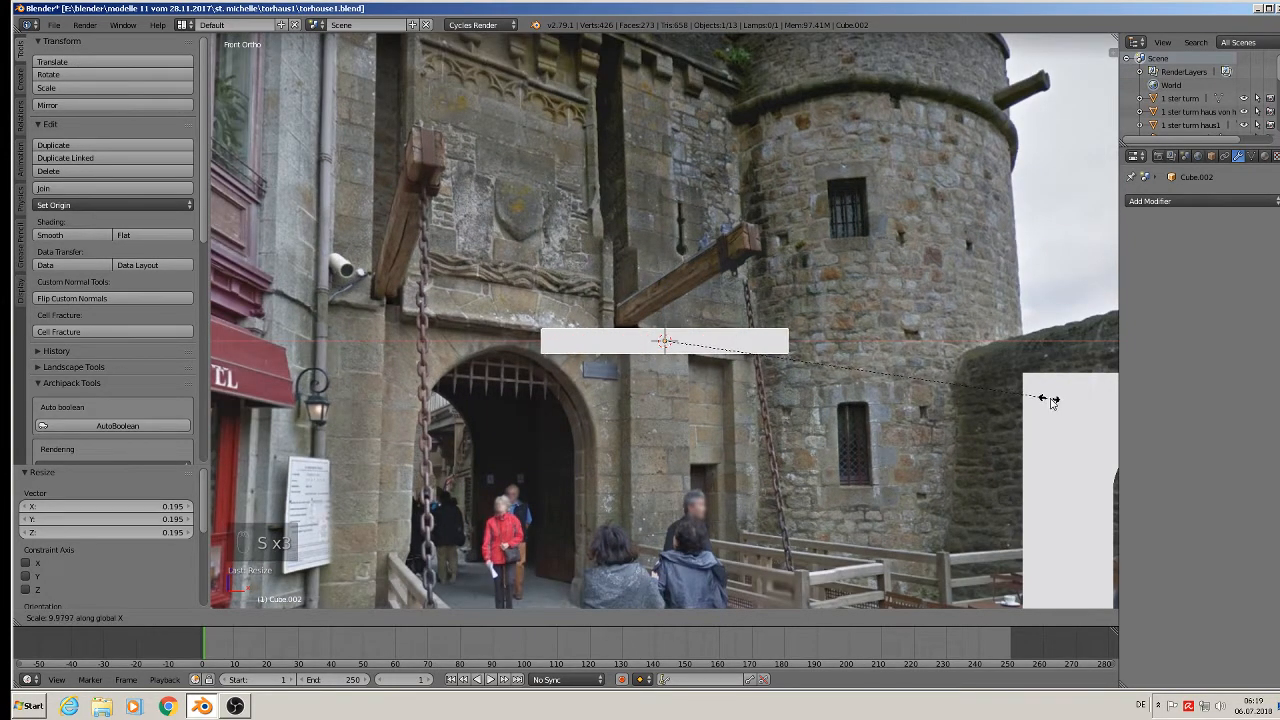
click(1050, 398)
scroll(780, 390, up, 1)
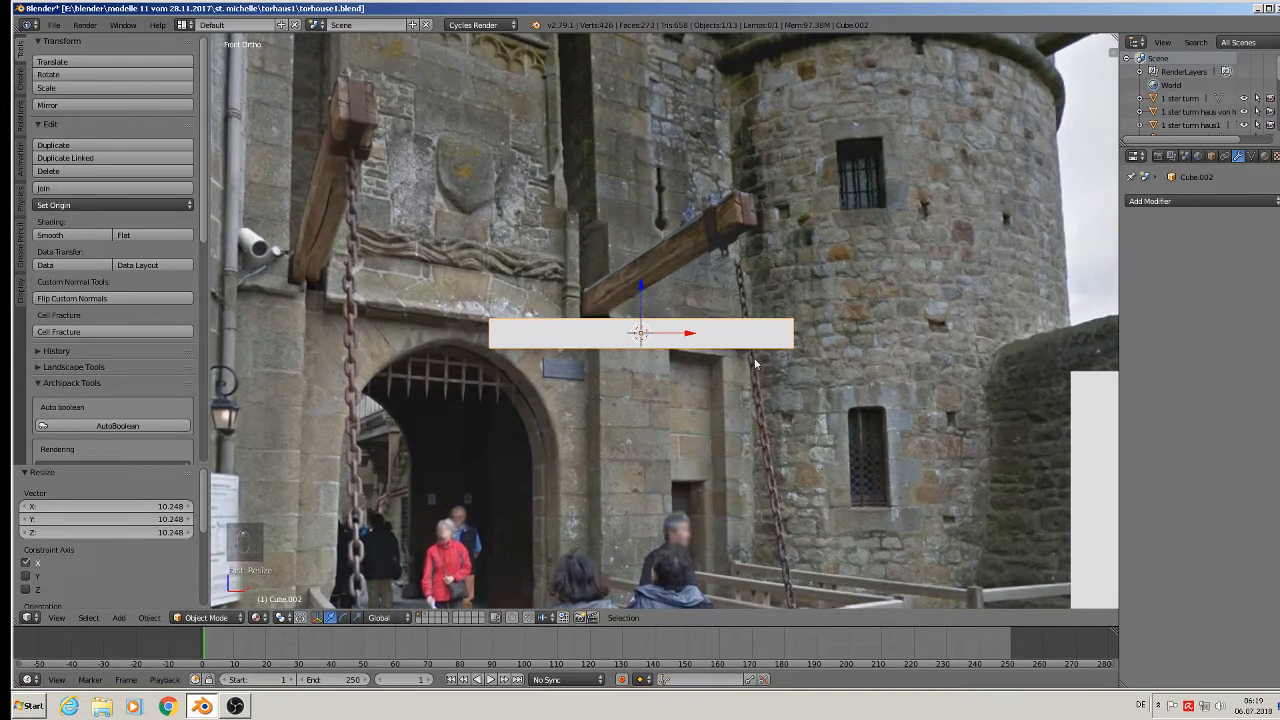
scroll(706, 278, up, 1)
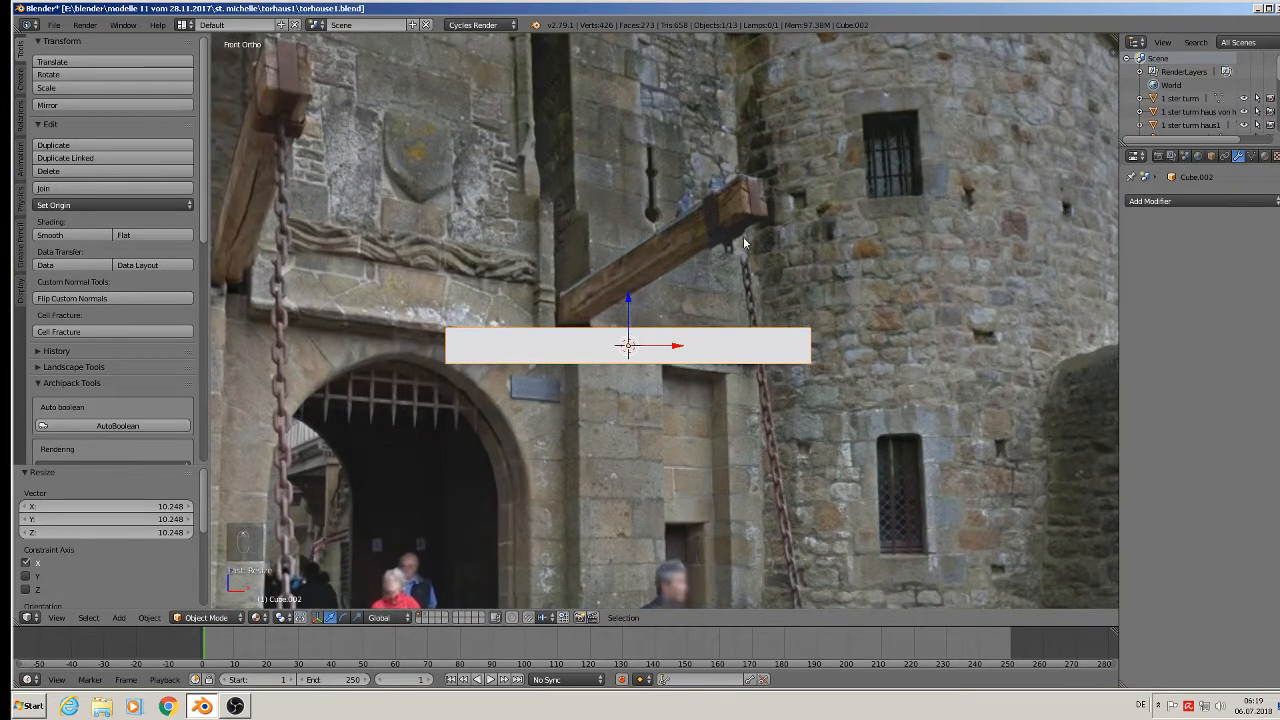
scroll(760, 260, up, 2)
Add two loop cuts across the beam near its right end.
key(Tab)
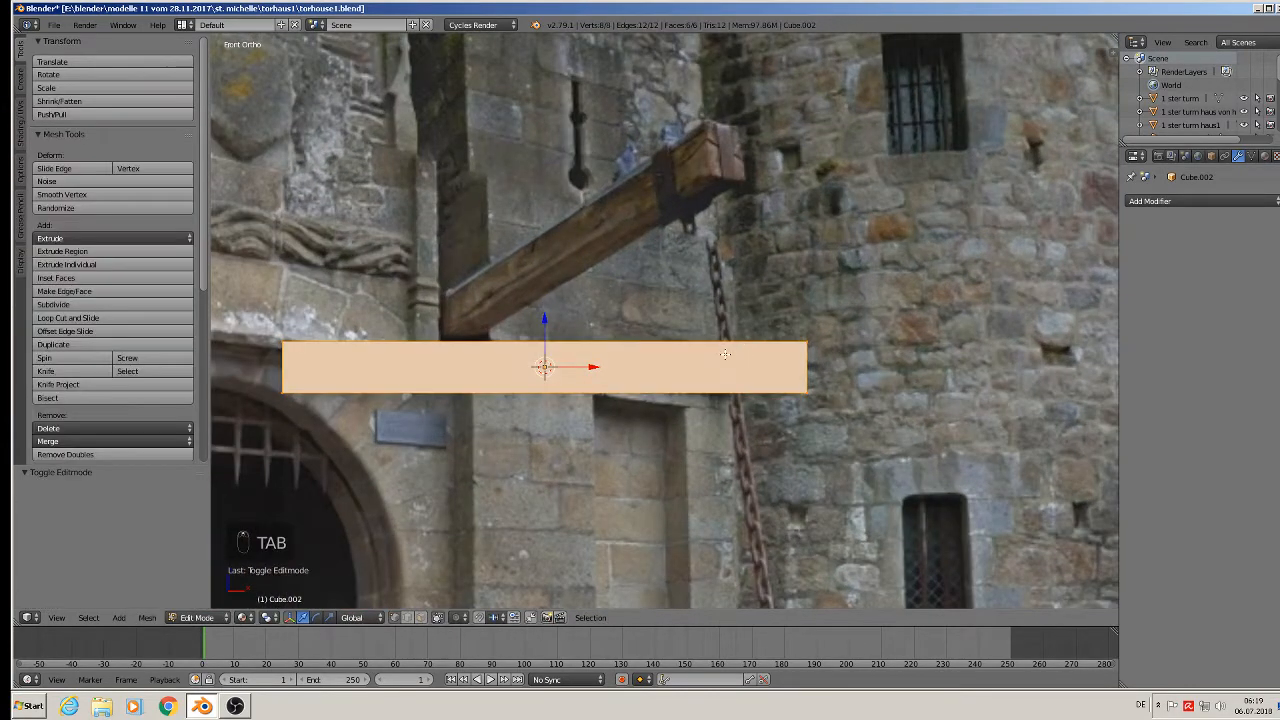
key(ctrl+r)
click(725, 360)
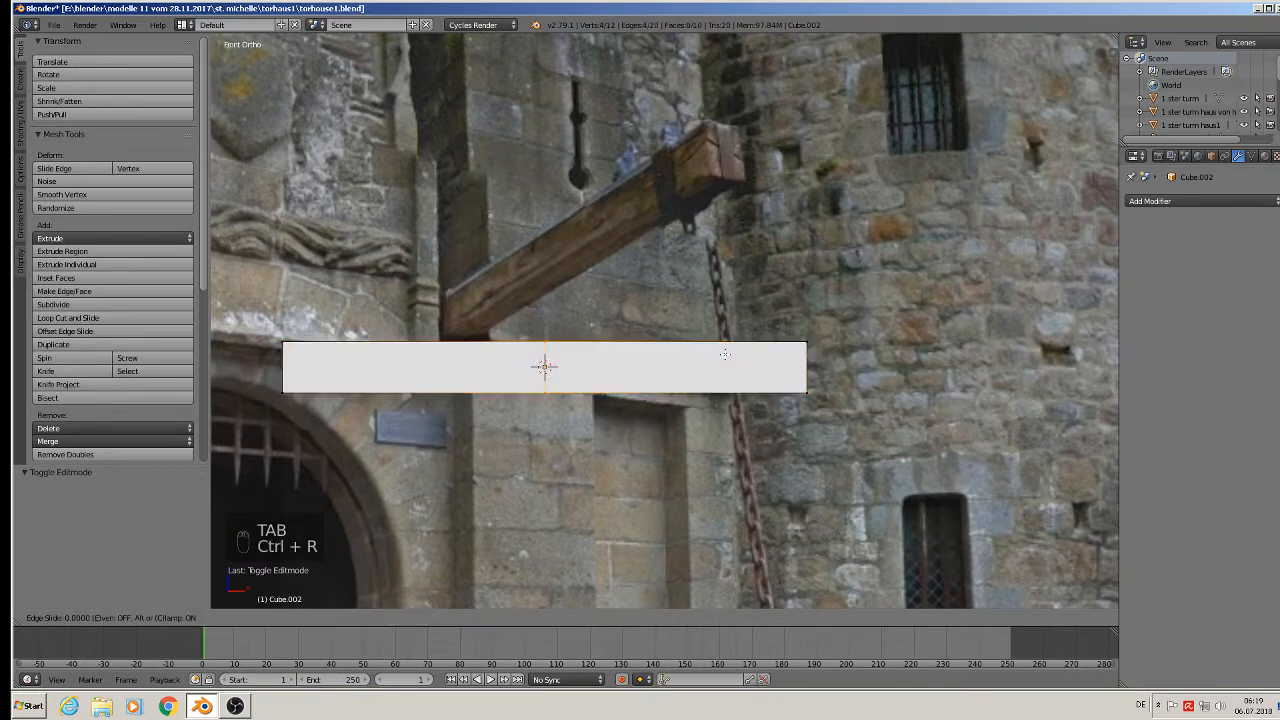
click(869, 381)
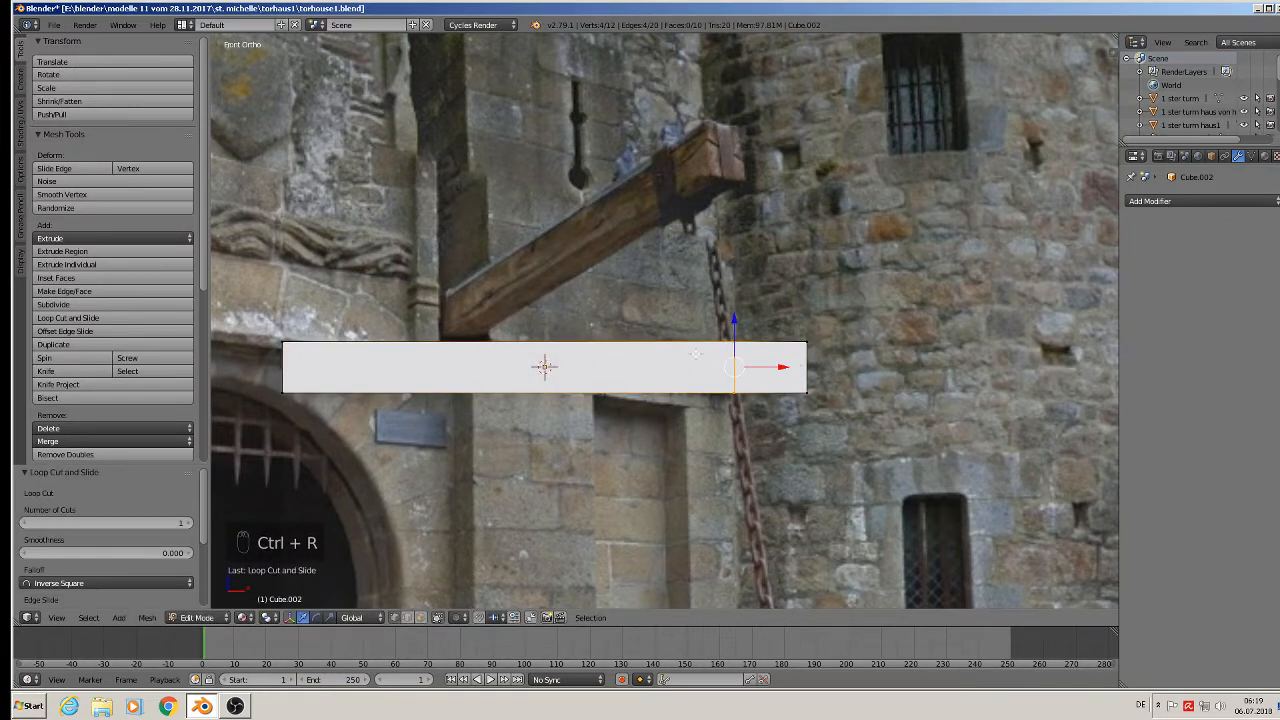
key(ctrl+r)
click(669, 361)
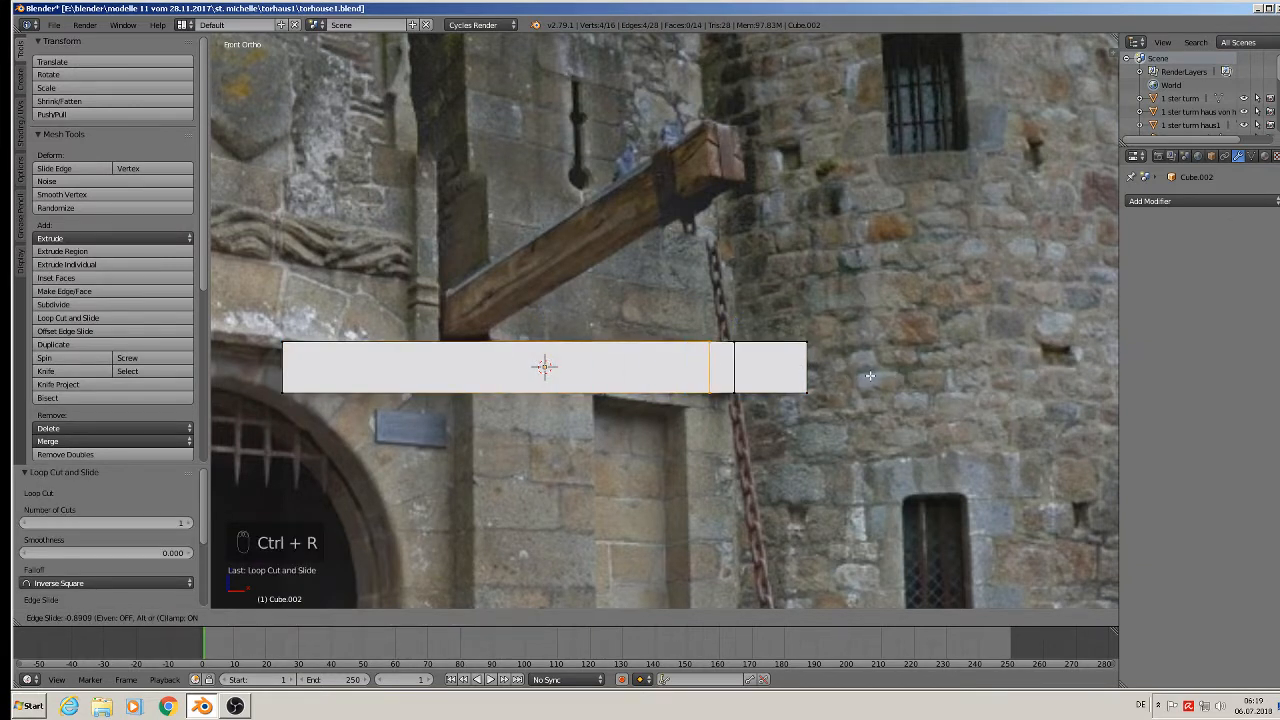
click(869, 375)
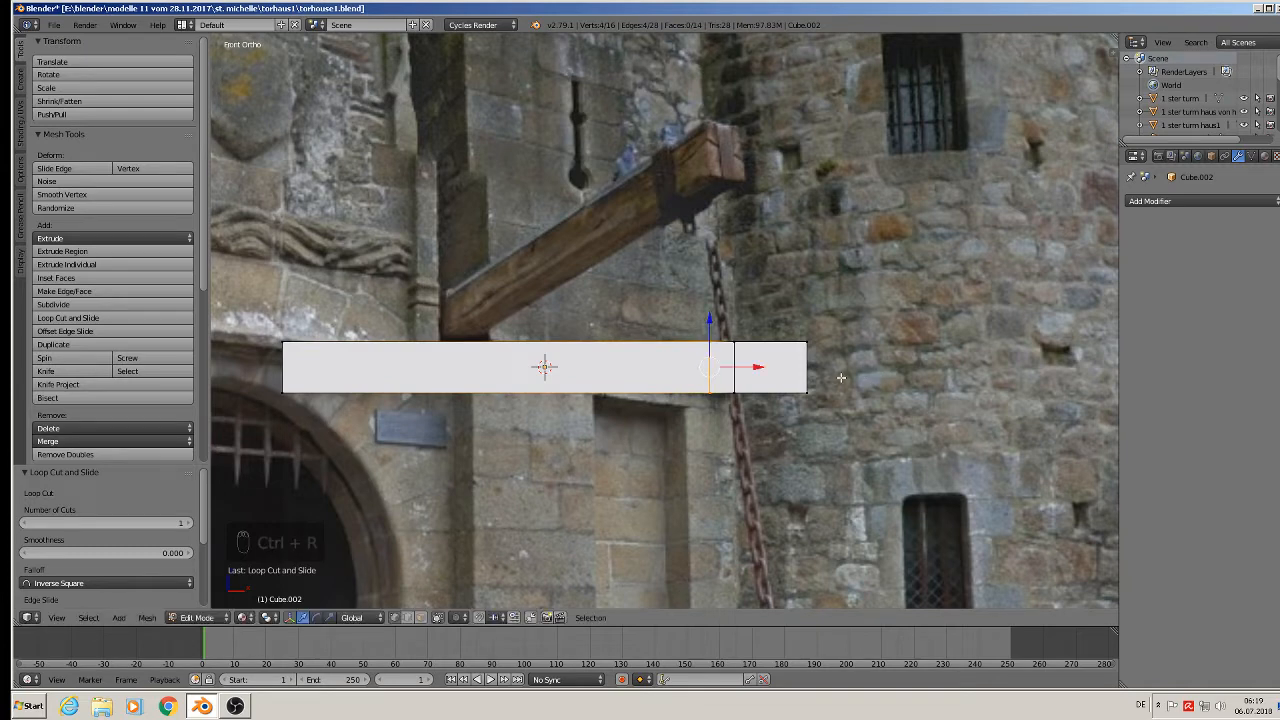
middle_drag(869, 375, 708, 125)
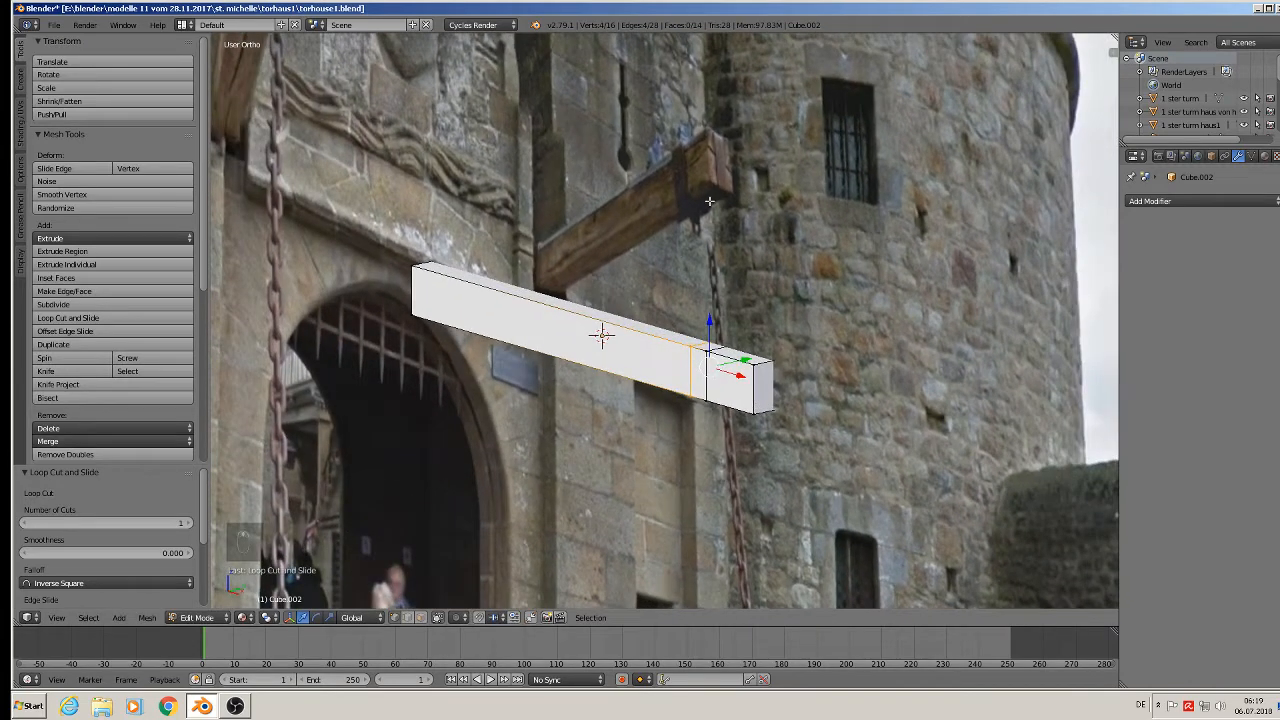
Move the beam back along the Y axis.
key(Tab)
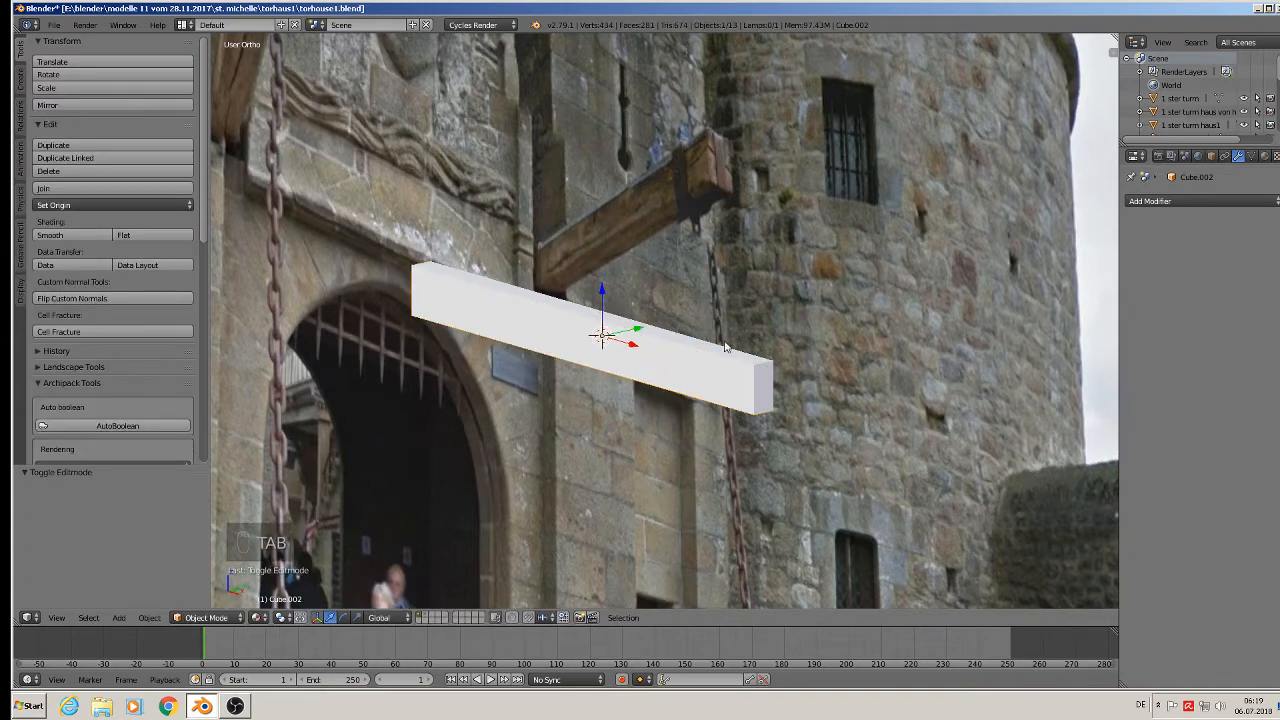
scroll(718, 360, down, 2)
drag(677, 335, 572, 377)
Add two lengthwise loop cuts along the beam, bringing it to 32 vertices.
key(Tab)
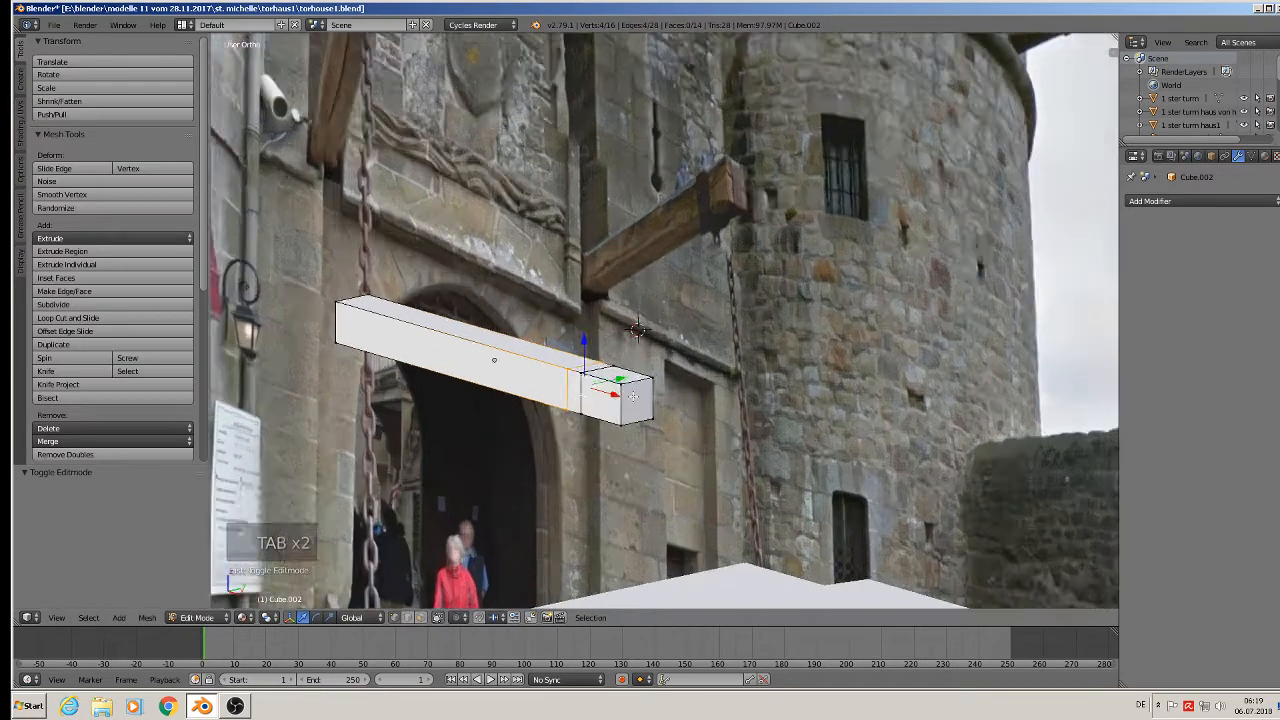
scroll(608, 388, up, 6)
key(ctrl+r)
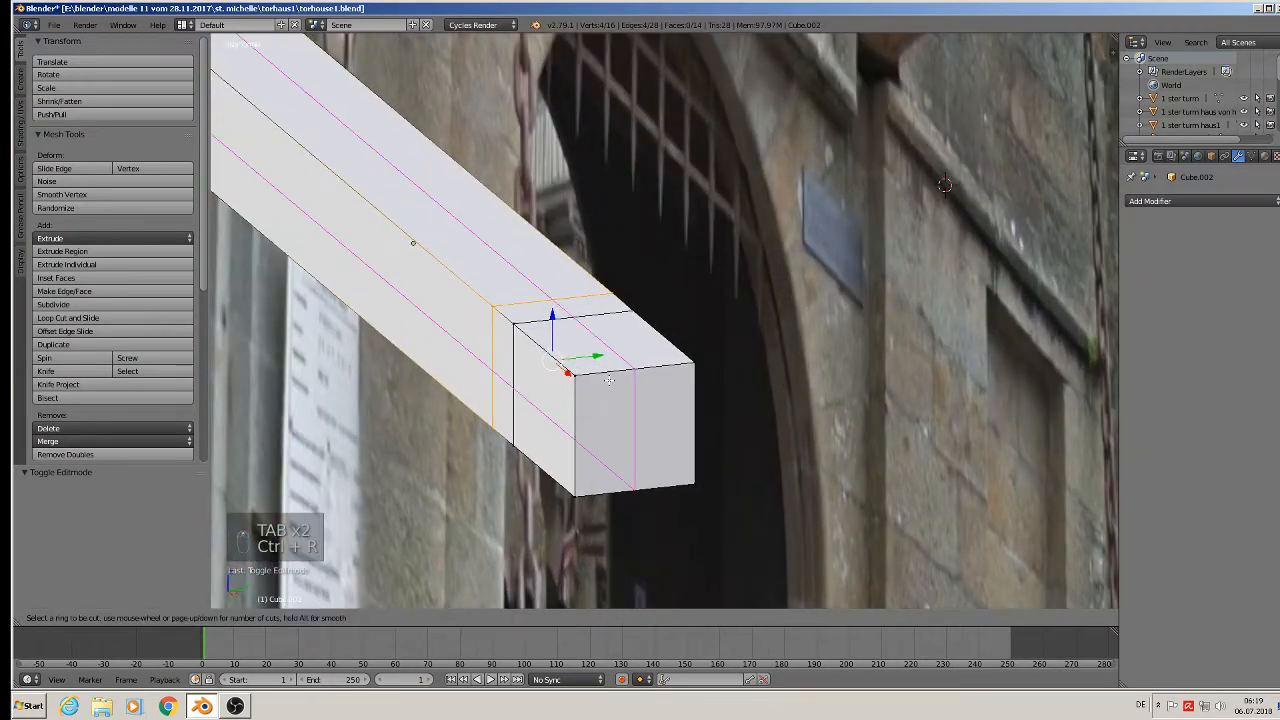
click(610, 380)
click(627, 380)
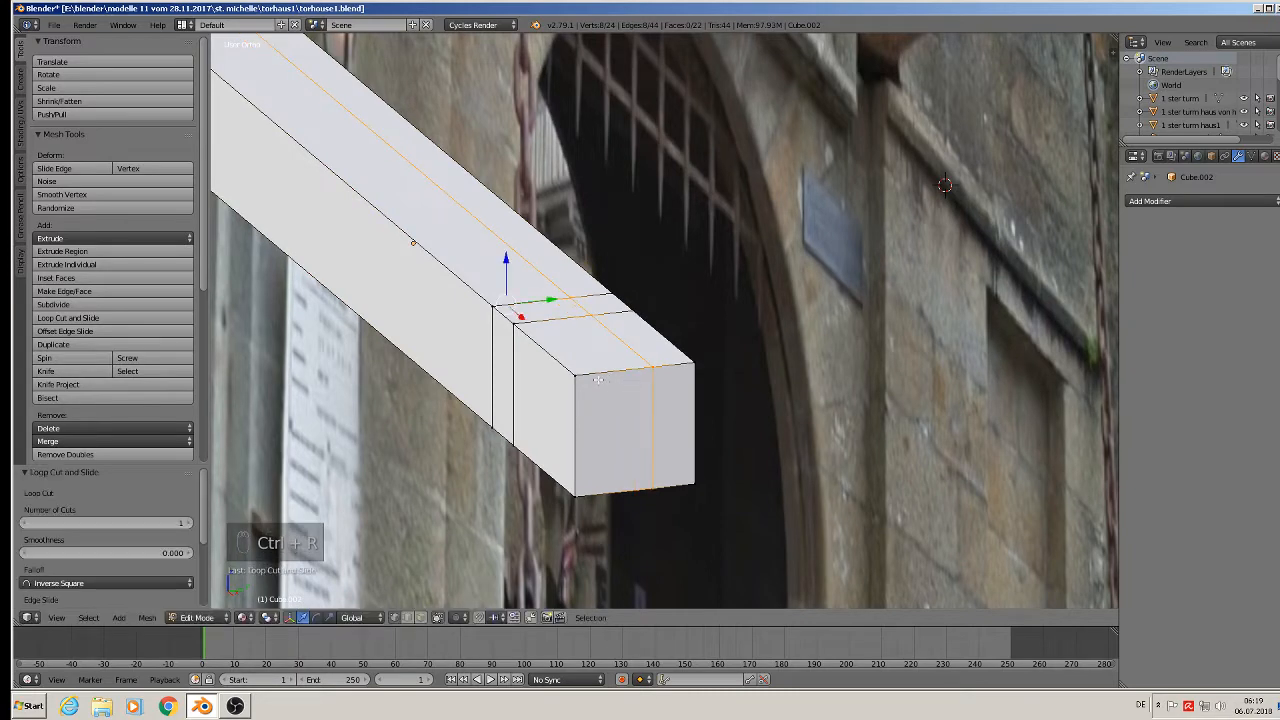
key(ctrl+r)
click(605, 380)
click(602, 380)
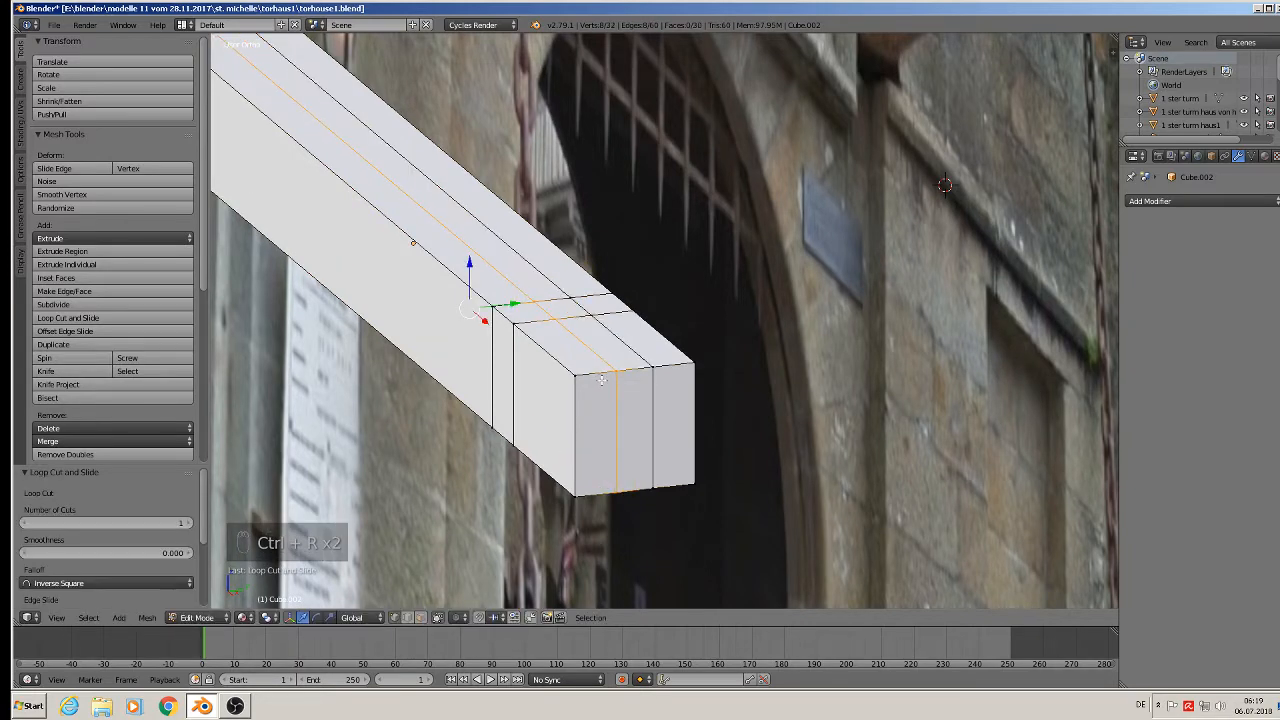
middle_drag(603, 380, 707, 299)
scroll(657, 365, down, 3)
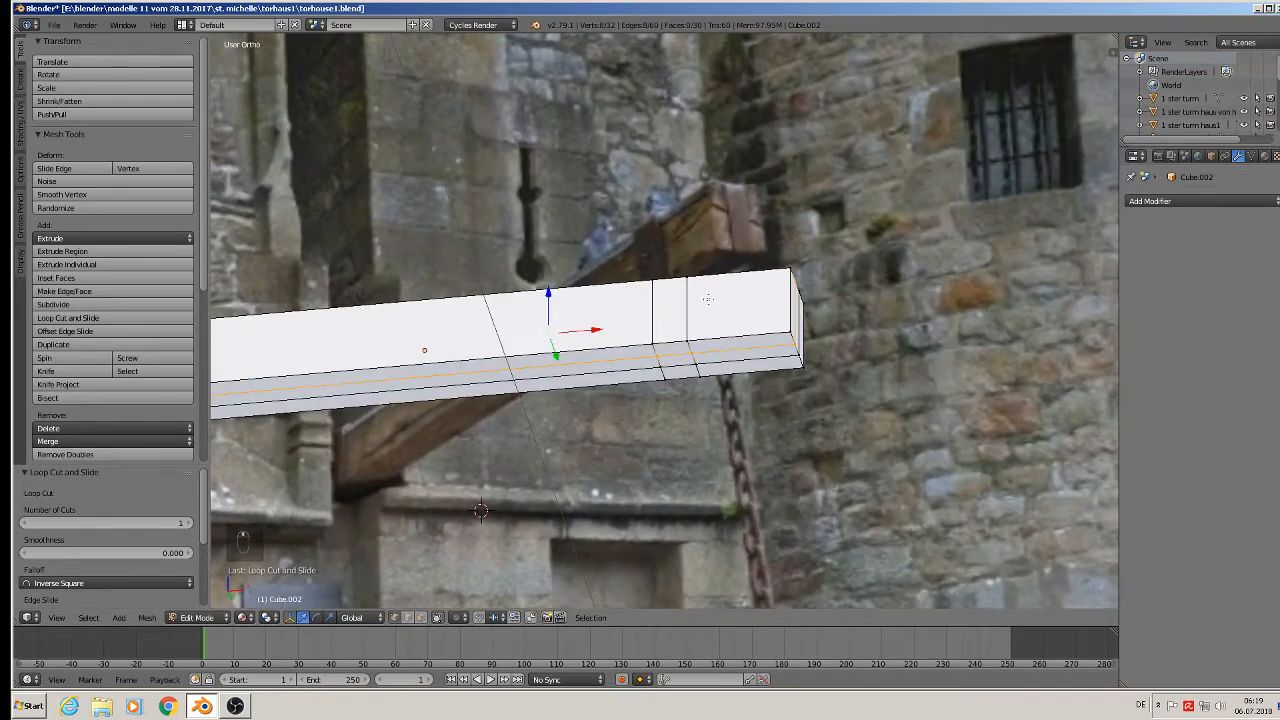
In face mode, extrude a face ring near the beam's end and scale it to 1.134 as a collar.
click(421, 617)
alt+right_click(673, 341)
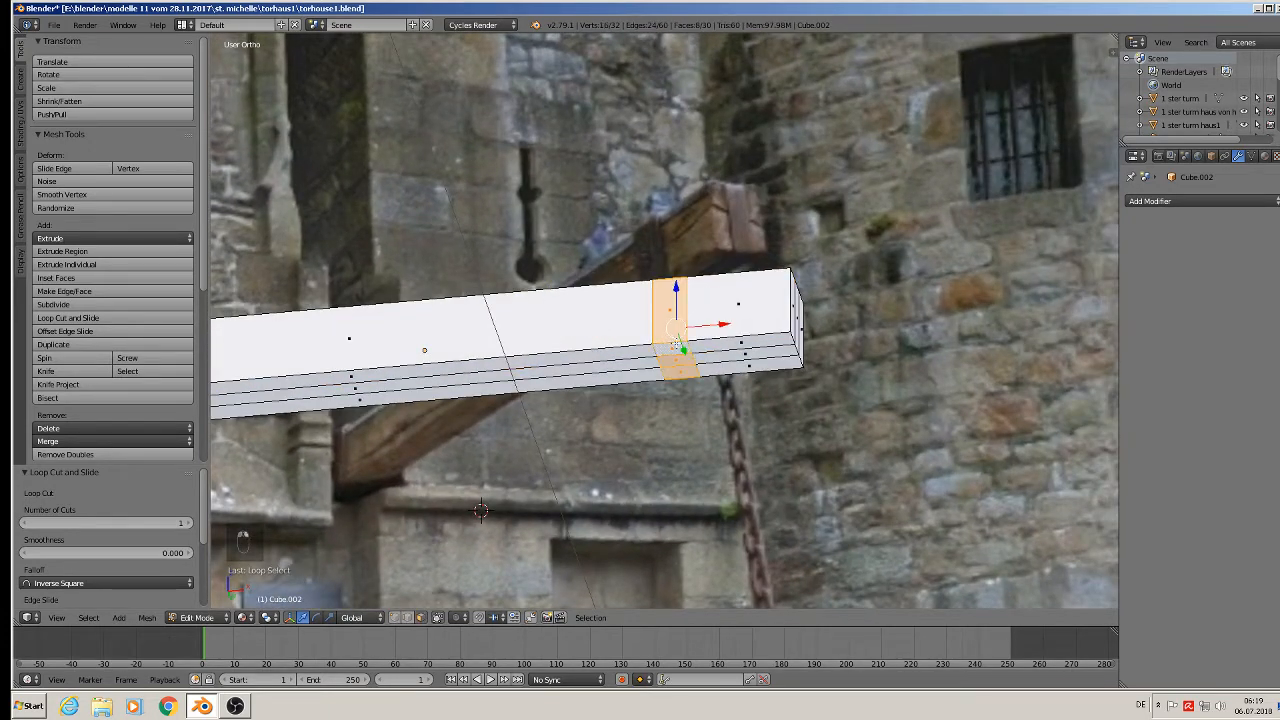
shift+right_click(757, 356)
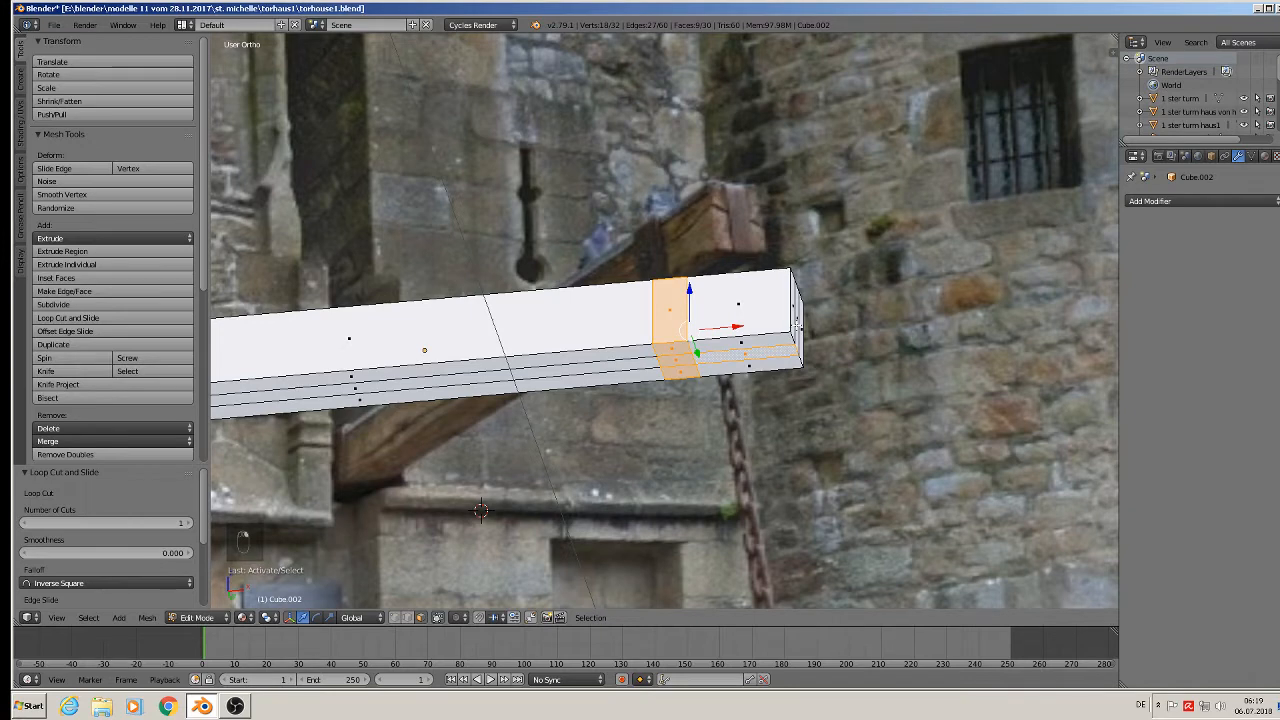
right_click(668, 338)
alt+right_click(670, 343)
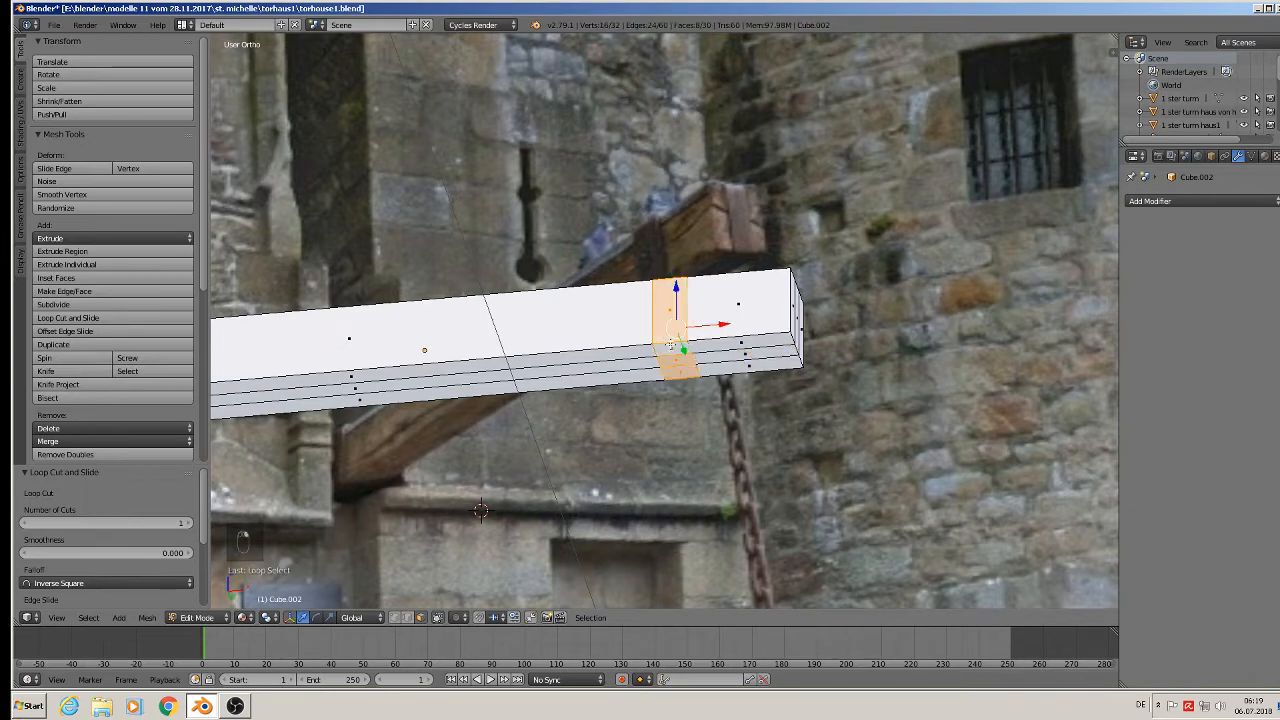
middle_drag(719, 410, 728, 440)
key(e)
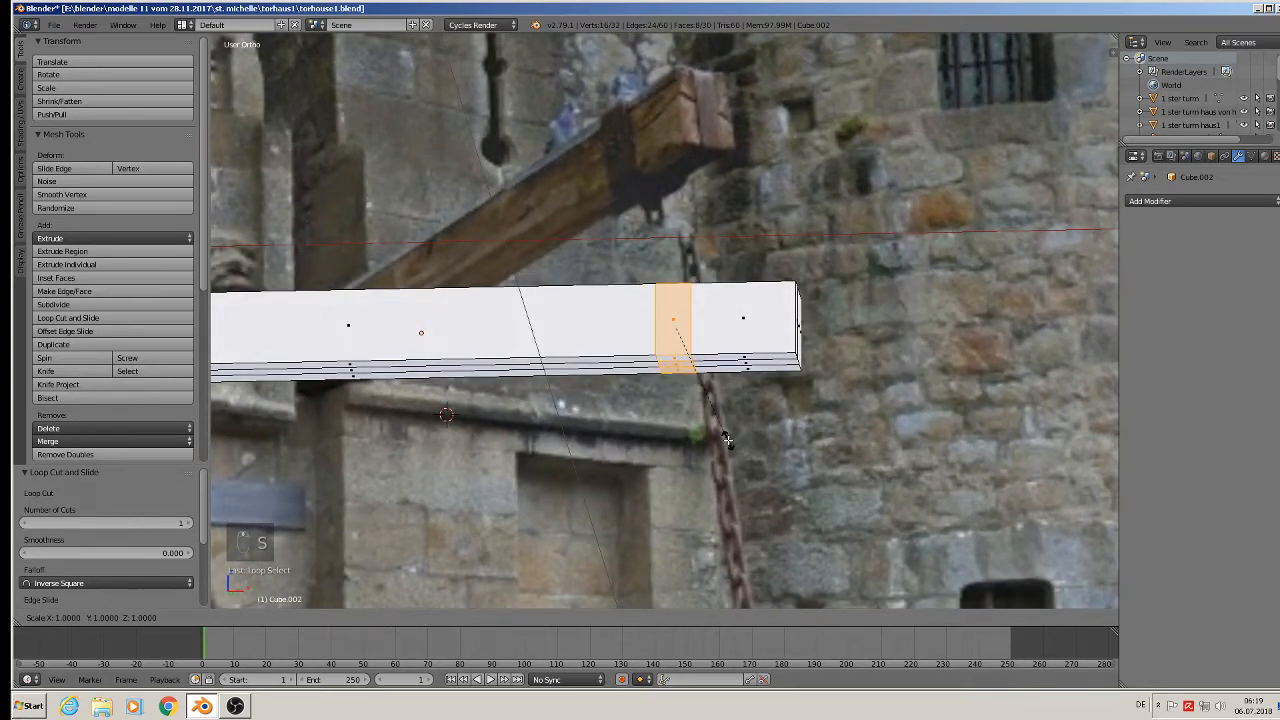
right_click(728, 440)
key(s)
key(s)
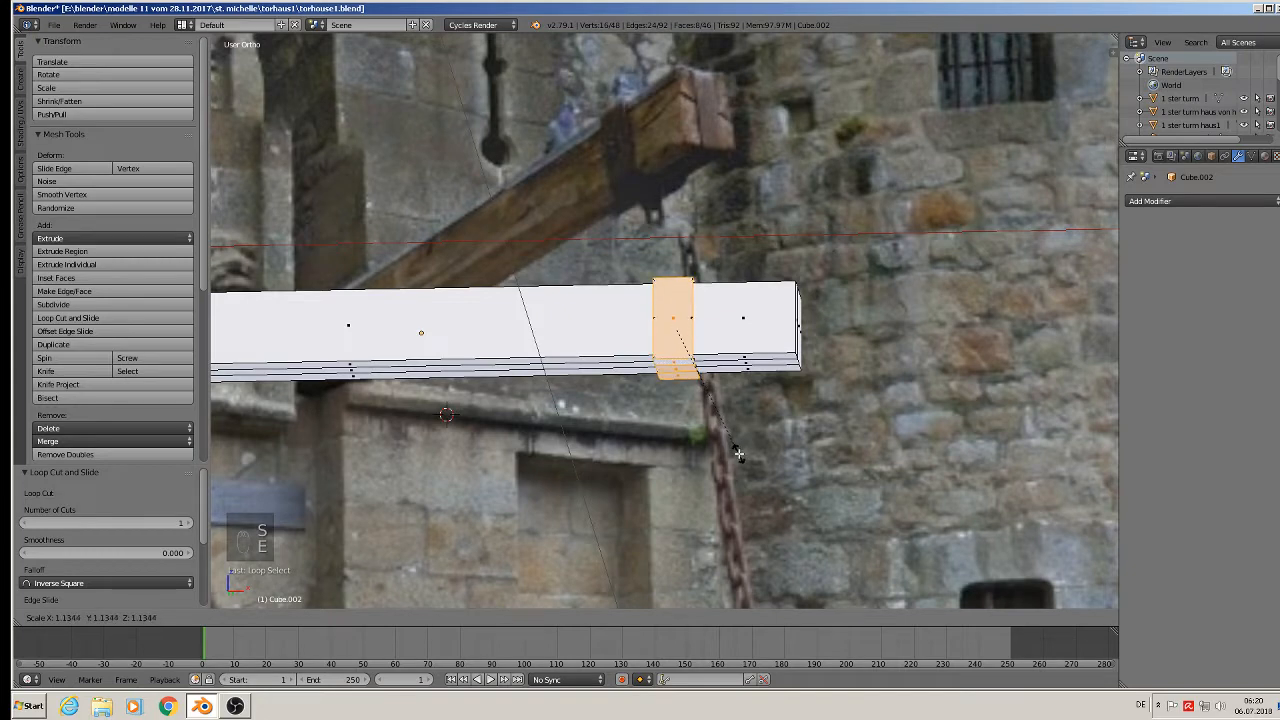
click(739, 454)
Extrude one bottom face near the beam's end.
middle_drag(737, 452, 700, 388)
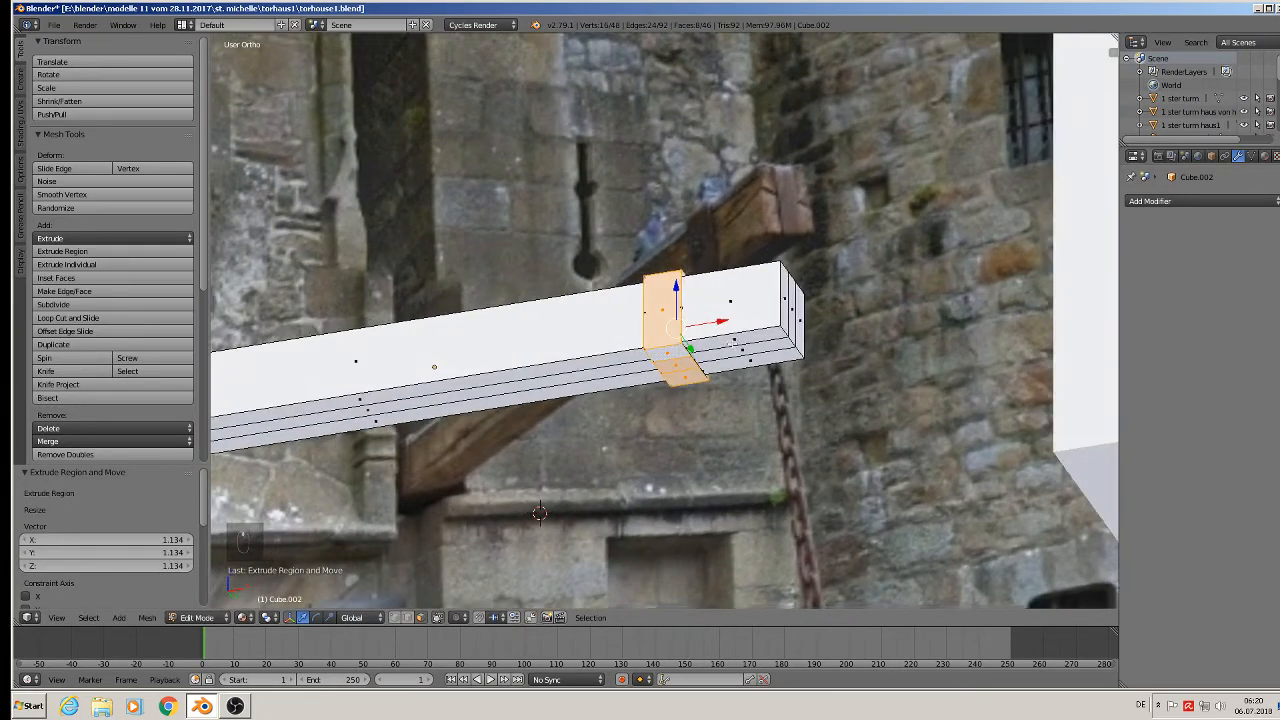
right_click(741, 350)
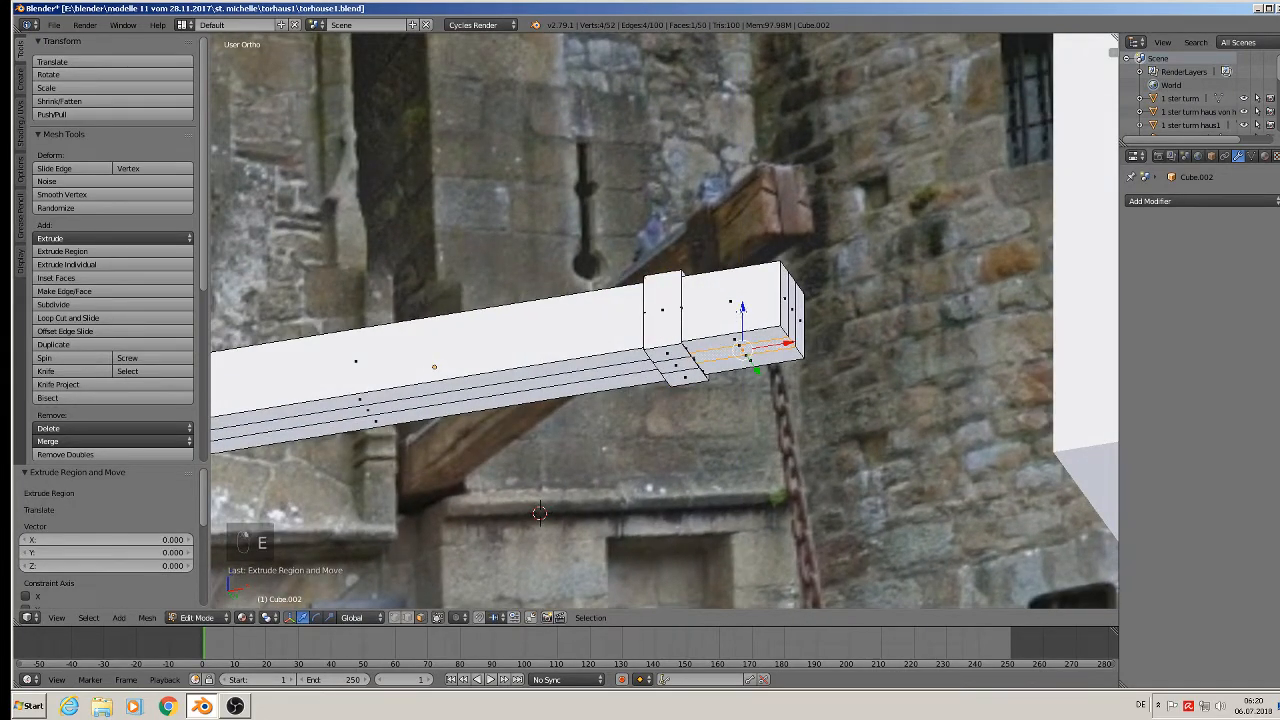
key(e)
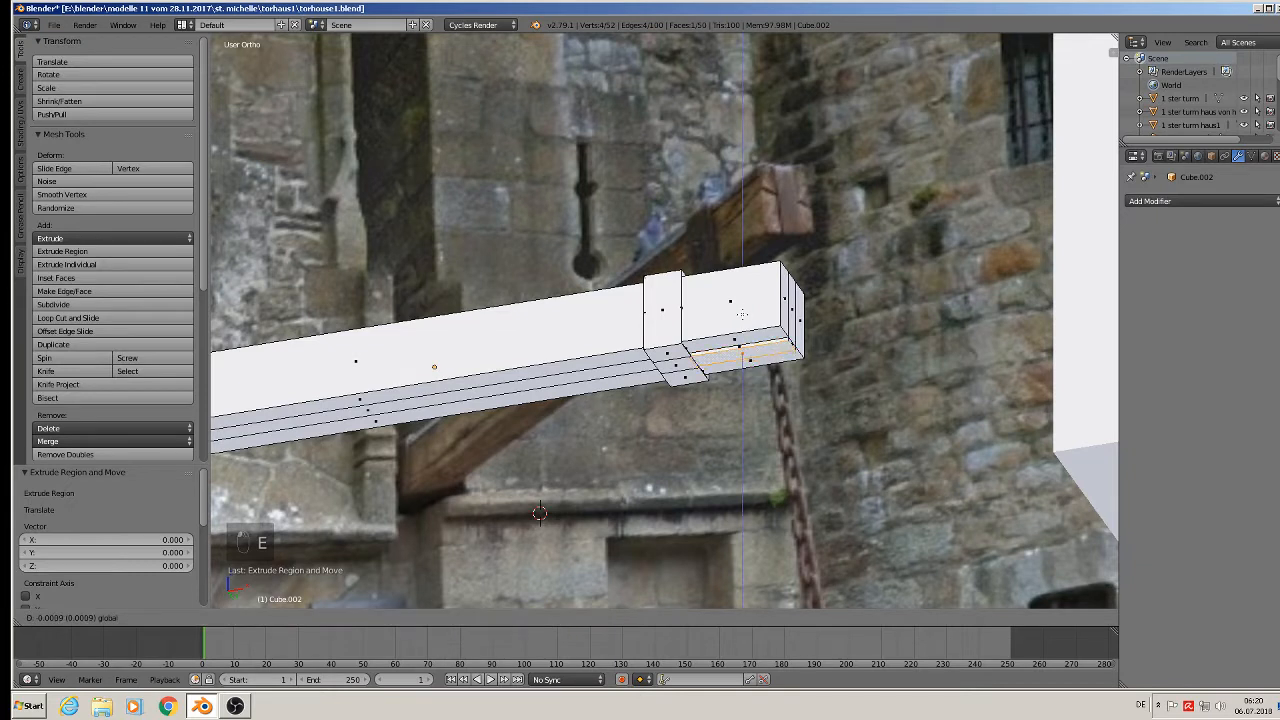
click(750, 318)
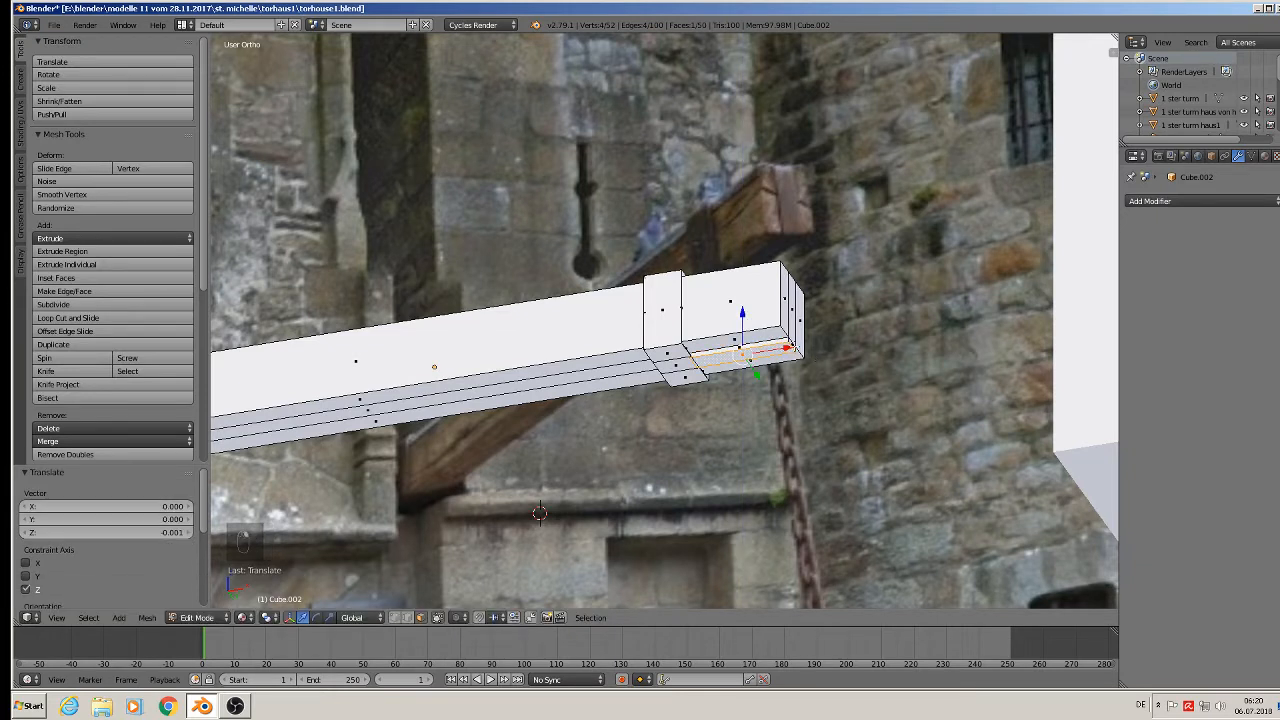
Extrude the beam's two end faces outward along X and return to Object Mode.
right_click(795, 347)
shift+right_click(796, 320)
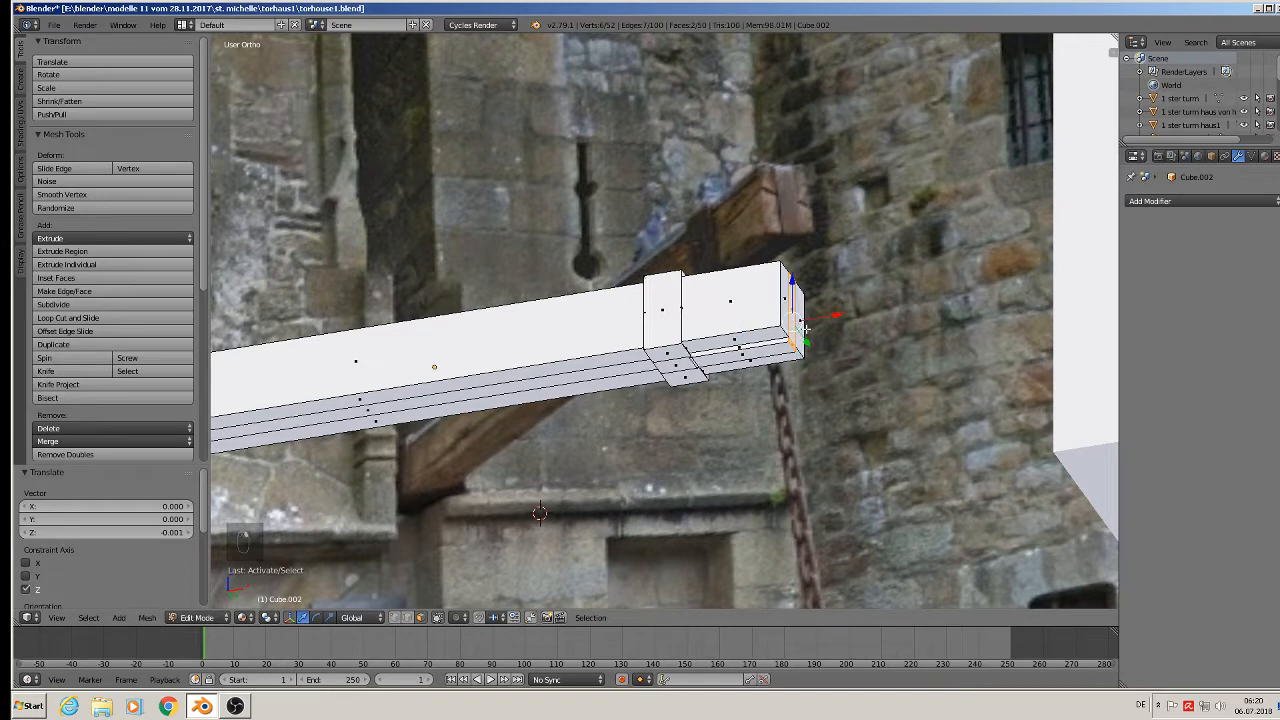
key(e)
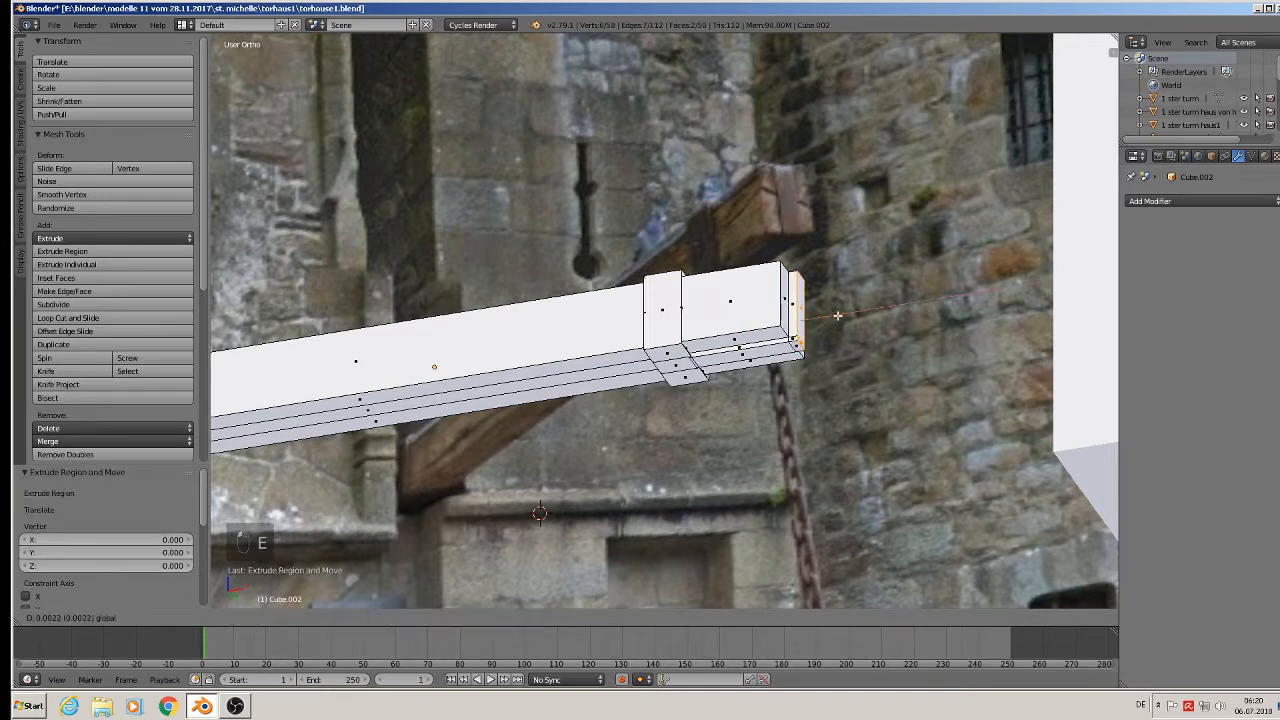
drag(838, 315, 832, 316)
key(Tab)
scroll(778, 350, down, 2)
middle_drag(778, 350, 713, 417)
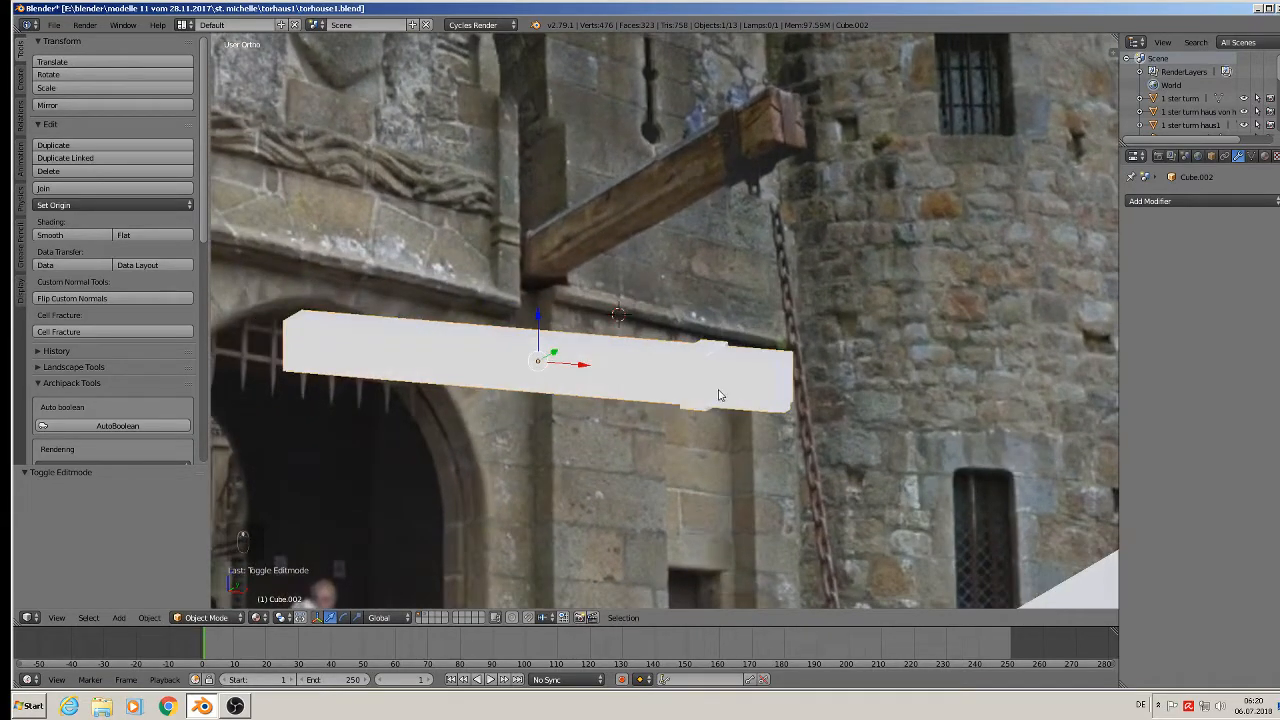
Move the beam 0.430 along X and 0.043 up, and shift the grille block Cube.003 −0.310 along Y.
scroll(718, 395, down, 4)
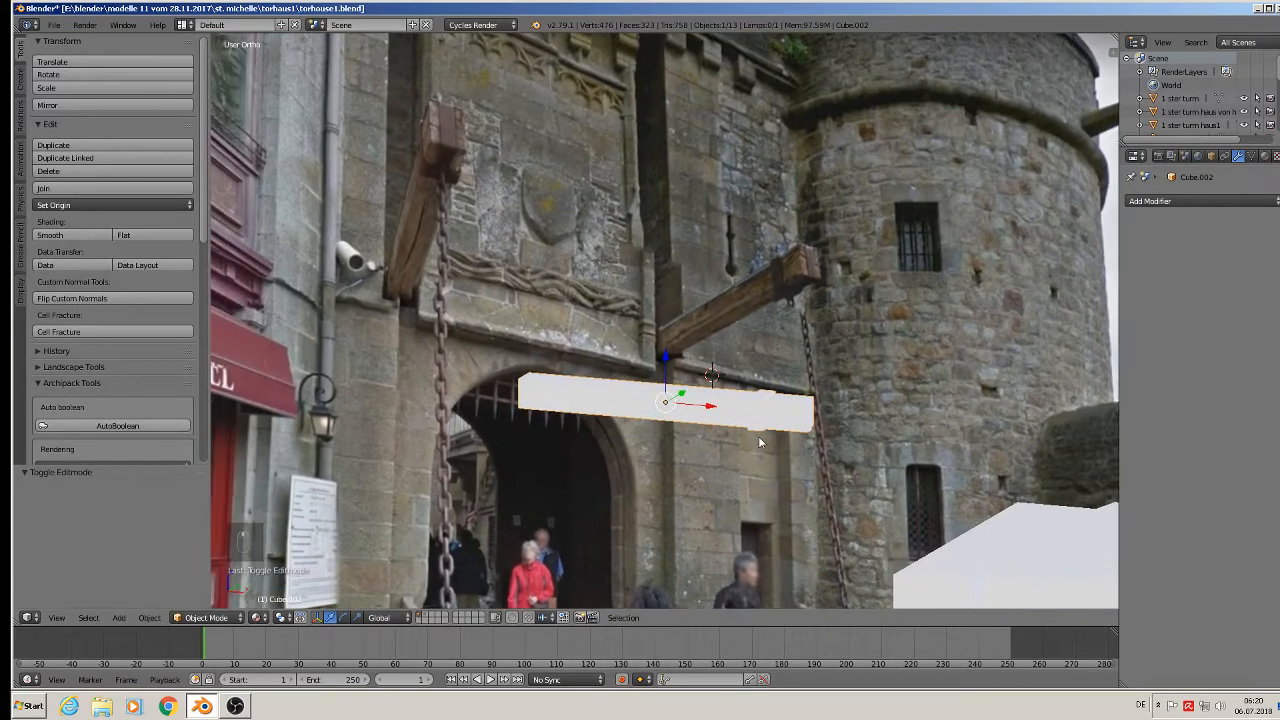
scroll(774, 437, down, 5)
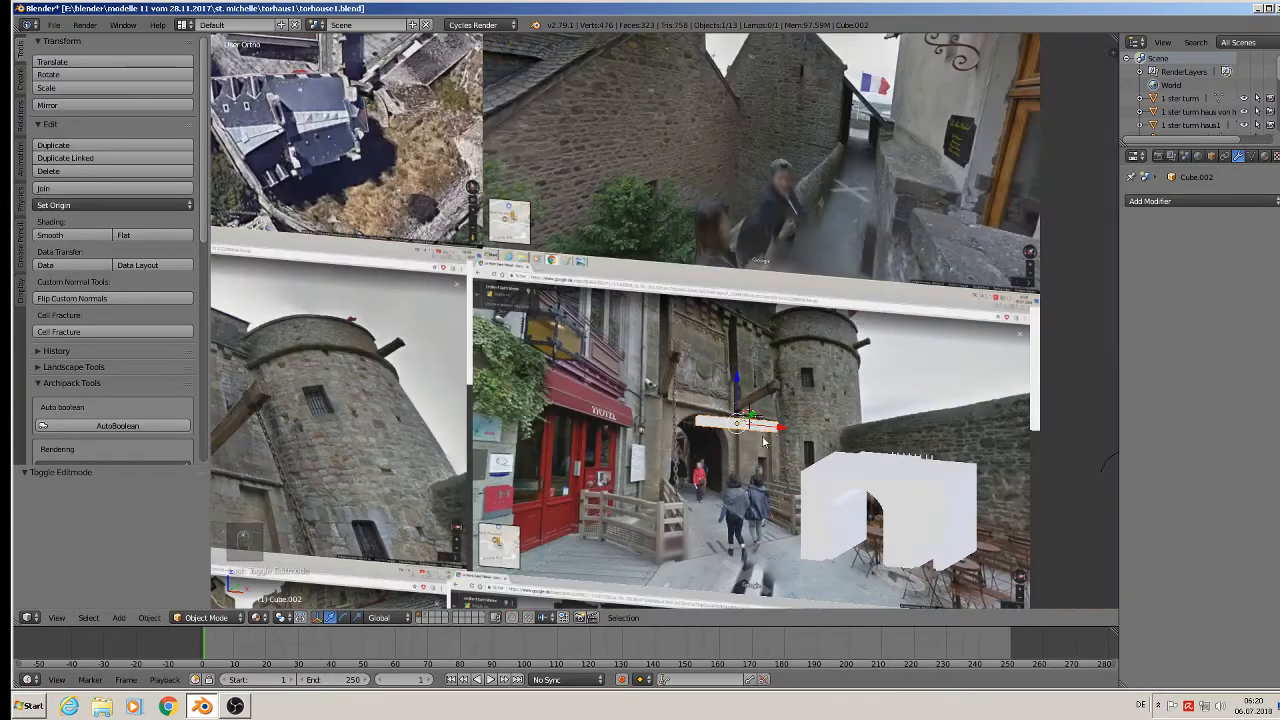
drag(770, 430, 932, 384)
middle_drag(931, 397, 895, 463)
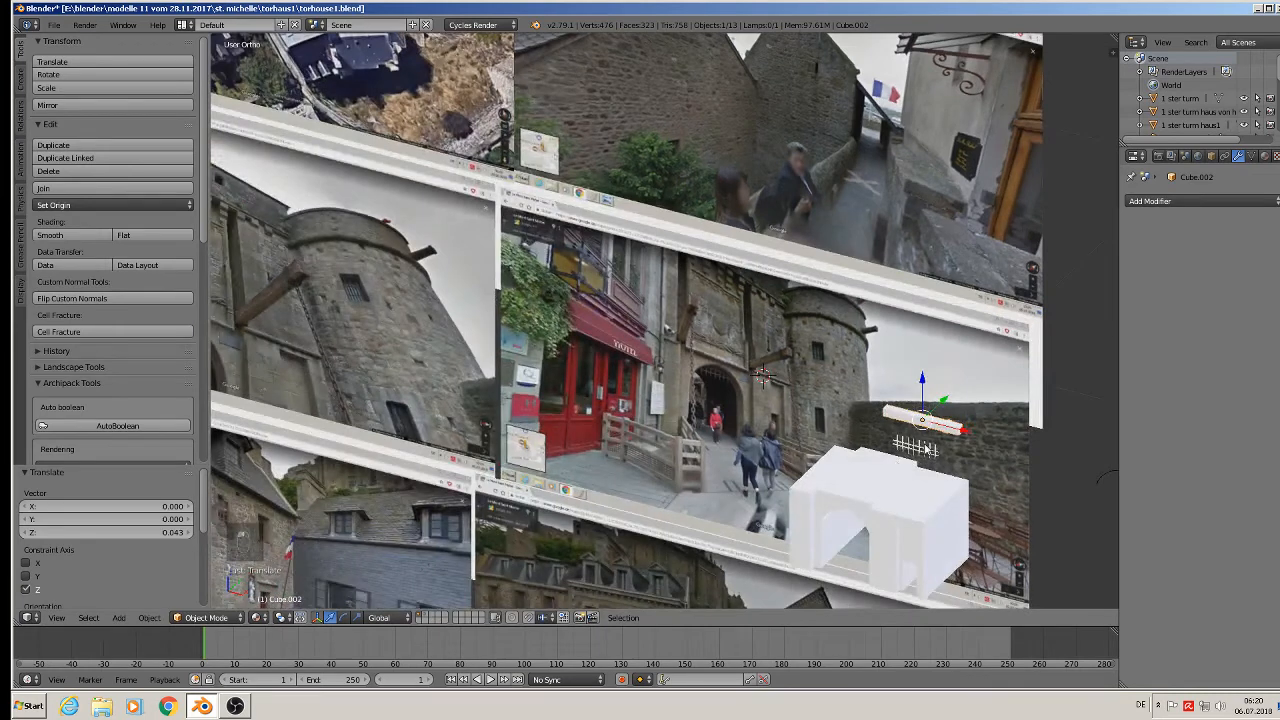
drag(940, 403, 865, 499)
right_click(909, 444)
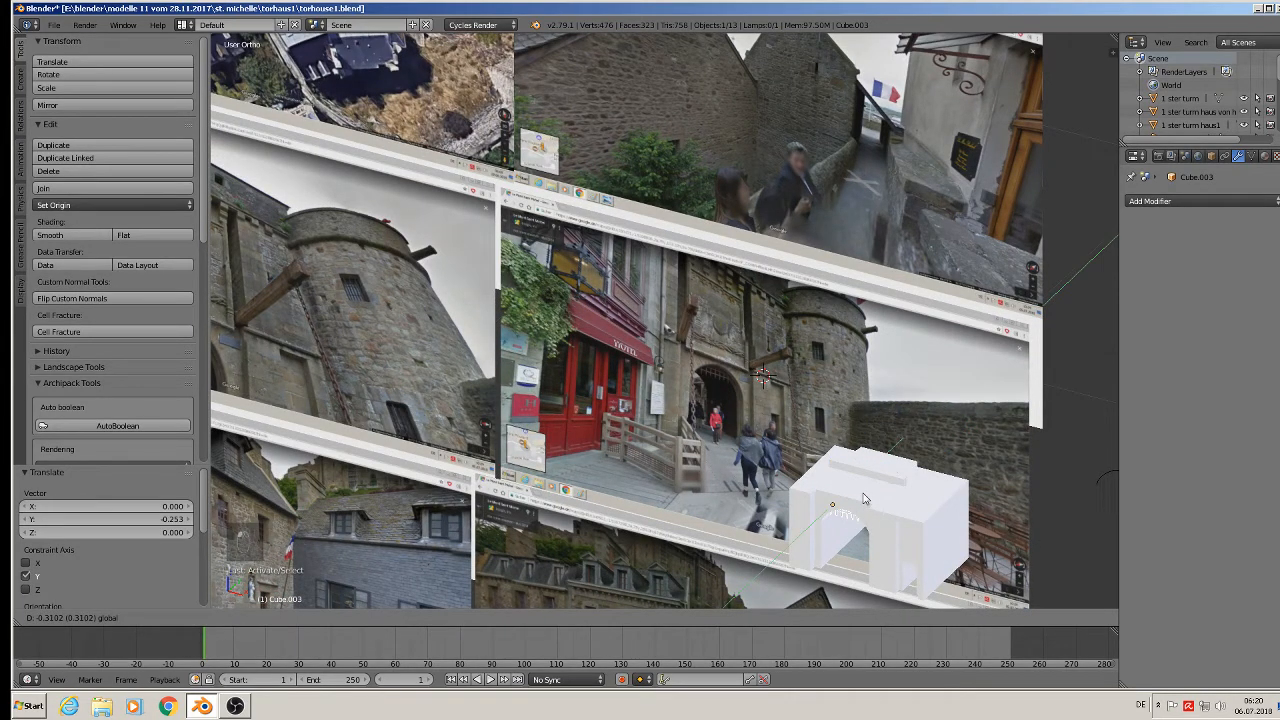
click(865, 499)
Switch to Front Ortho view and zoom in on the gatehouse tower and archway photo.
middle_drag(798, 432, 963, 360)
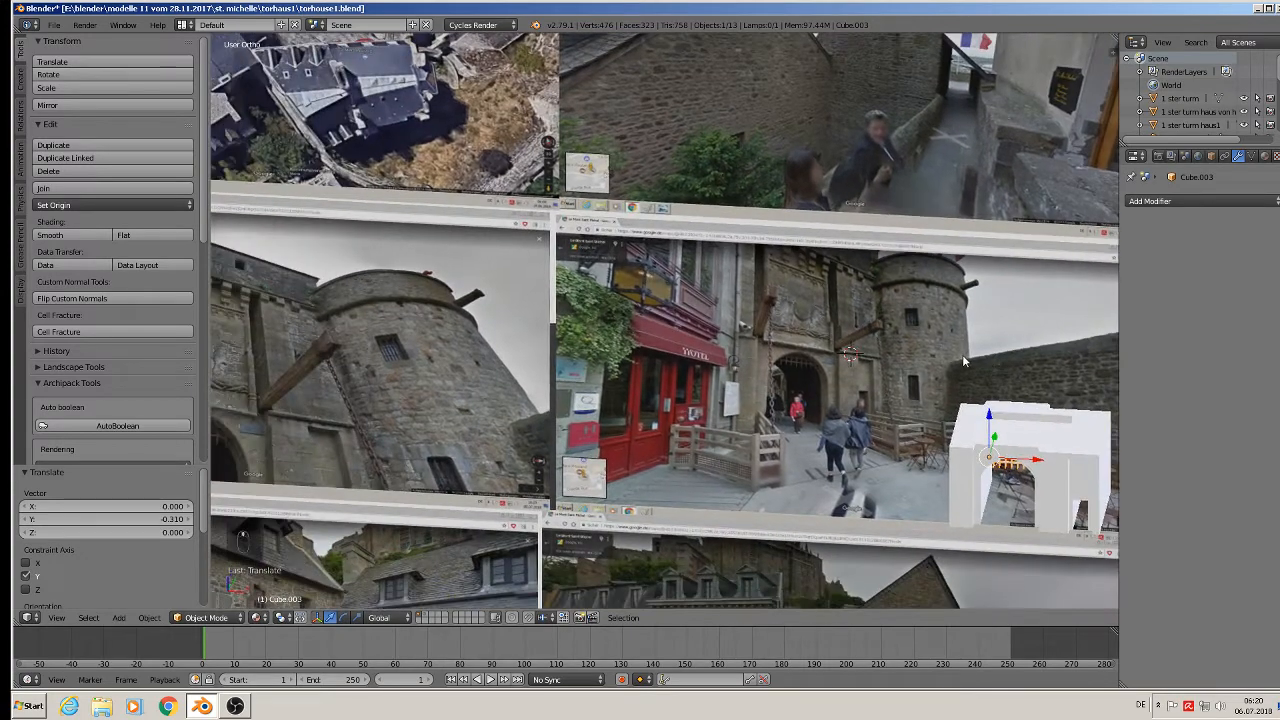
key(KP_1)
scroll(860, 438, up, 5)
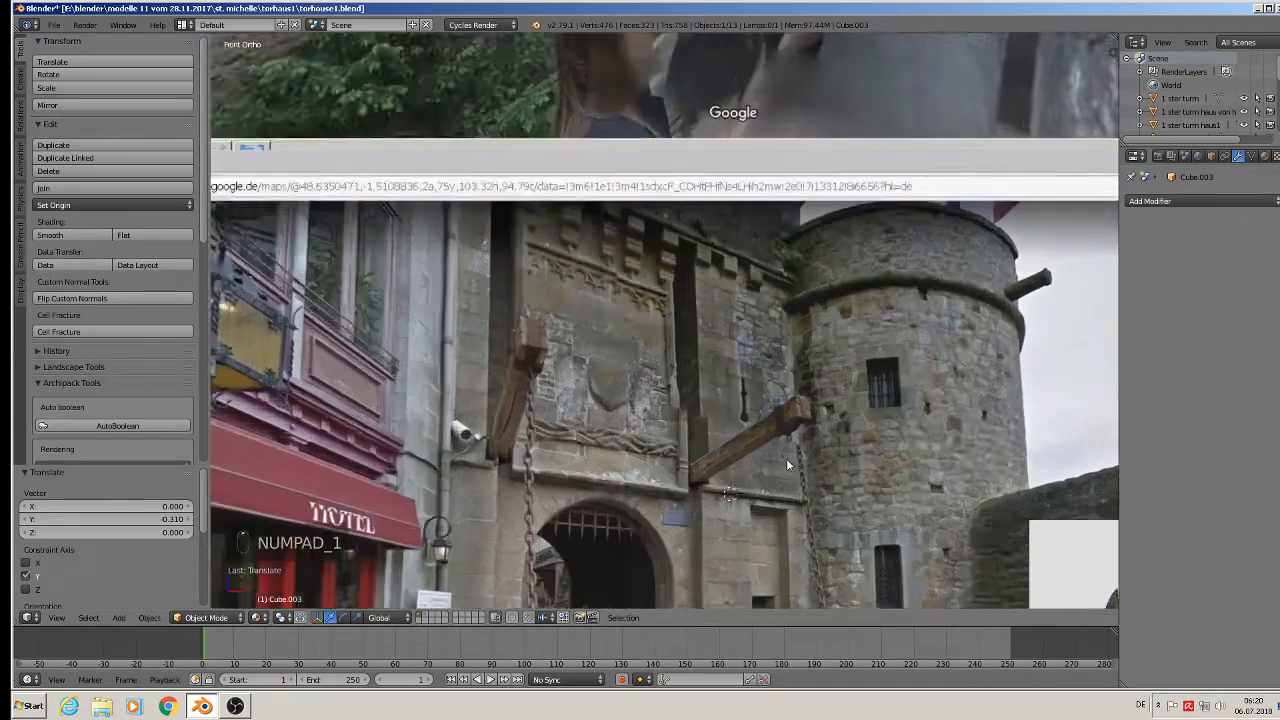
scroll(787, 460, up, 1)
shift+middle_drag(789, 459, 941, 360)
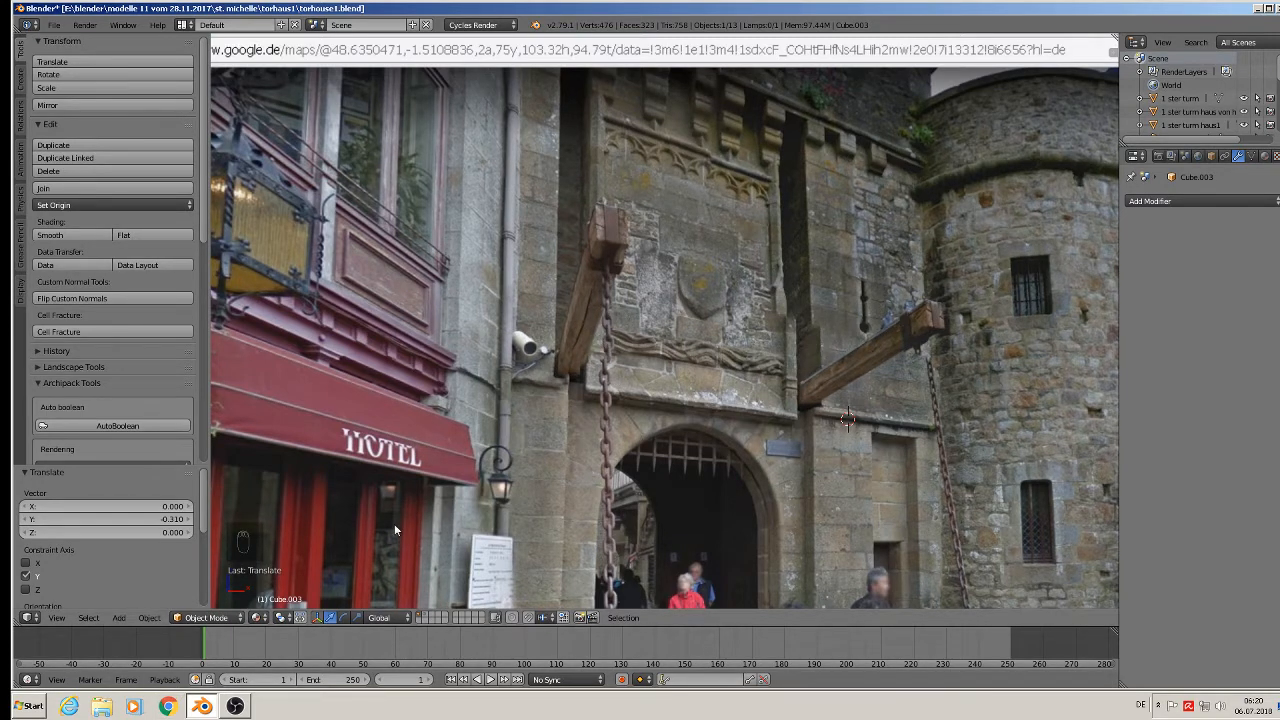
Add a Torus mesh from Add > Mesh, placed at −1.58, 4.87, 1.31.
click(118, 617)
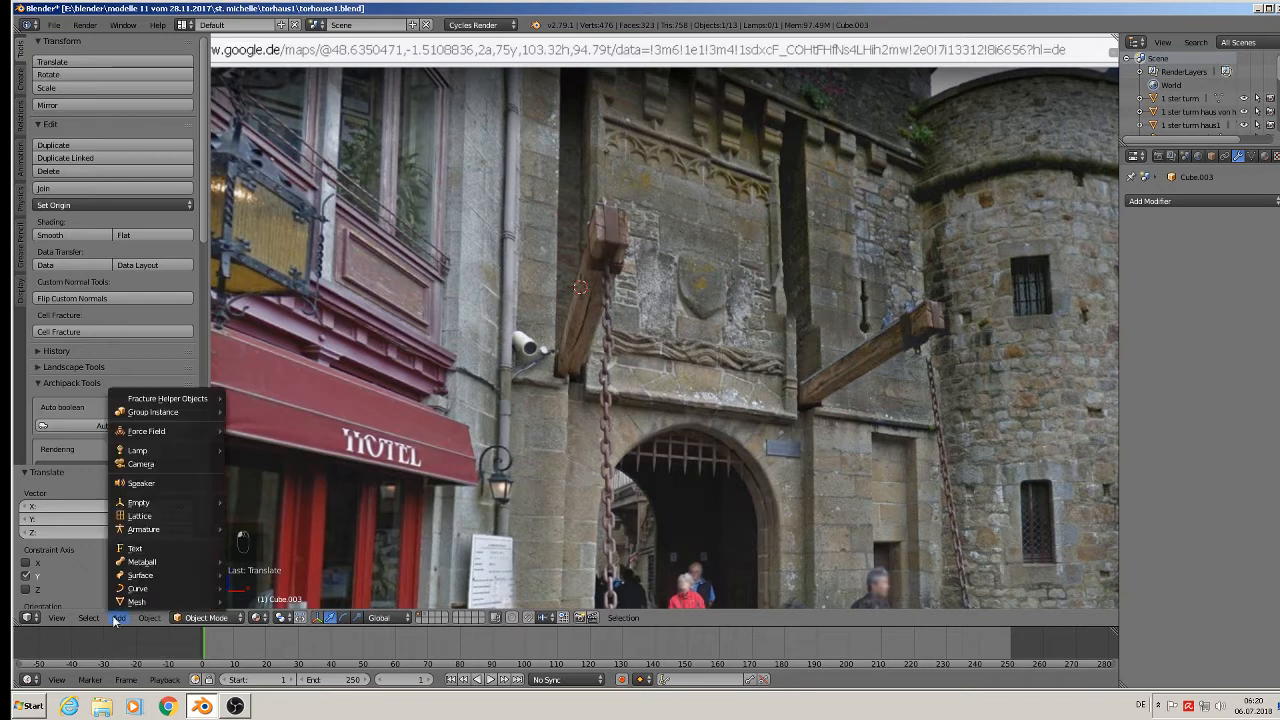
mouse_move(137, 601)
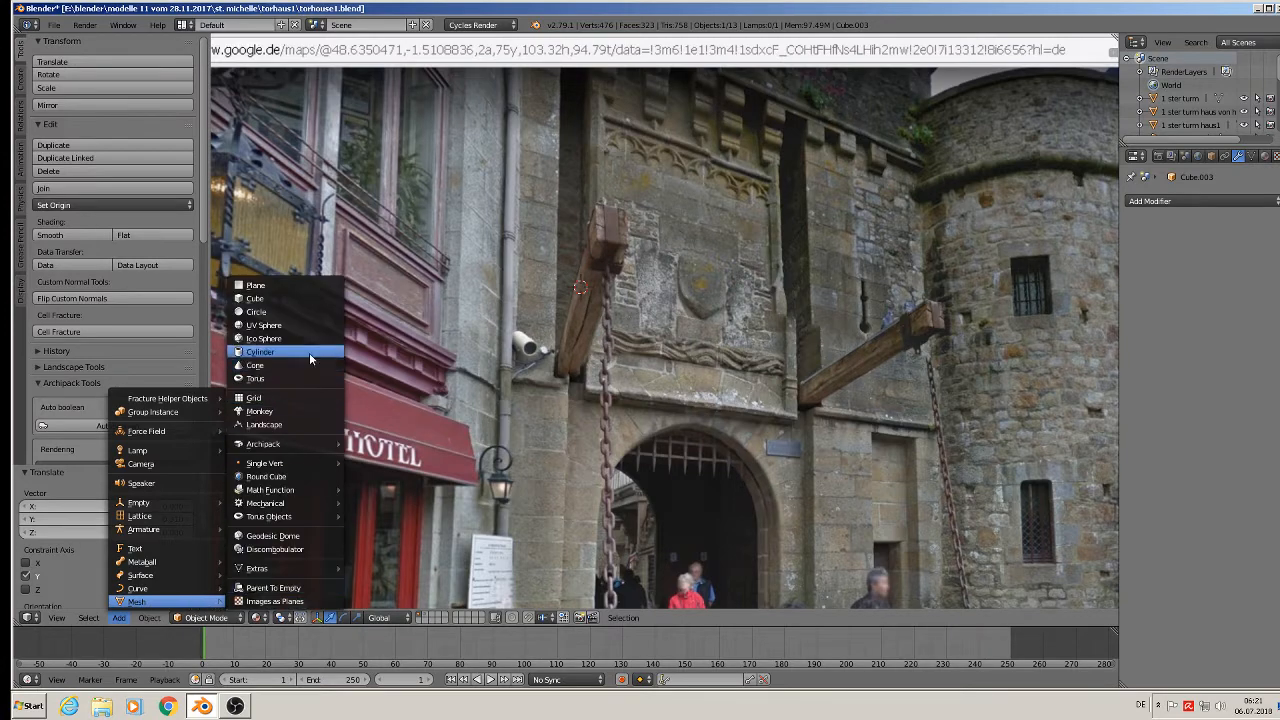
click(300, 379)
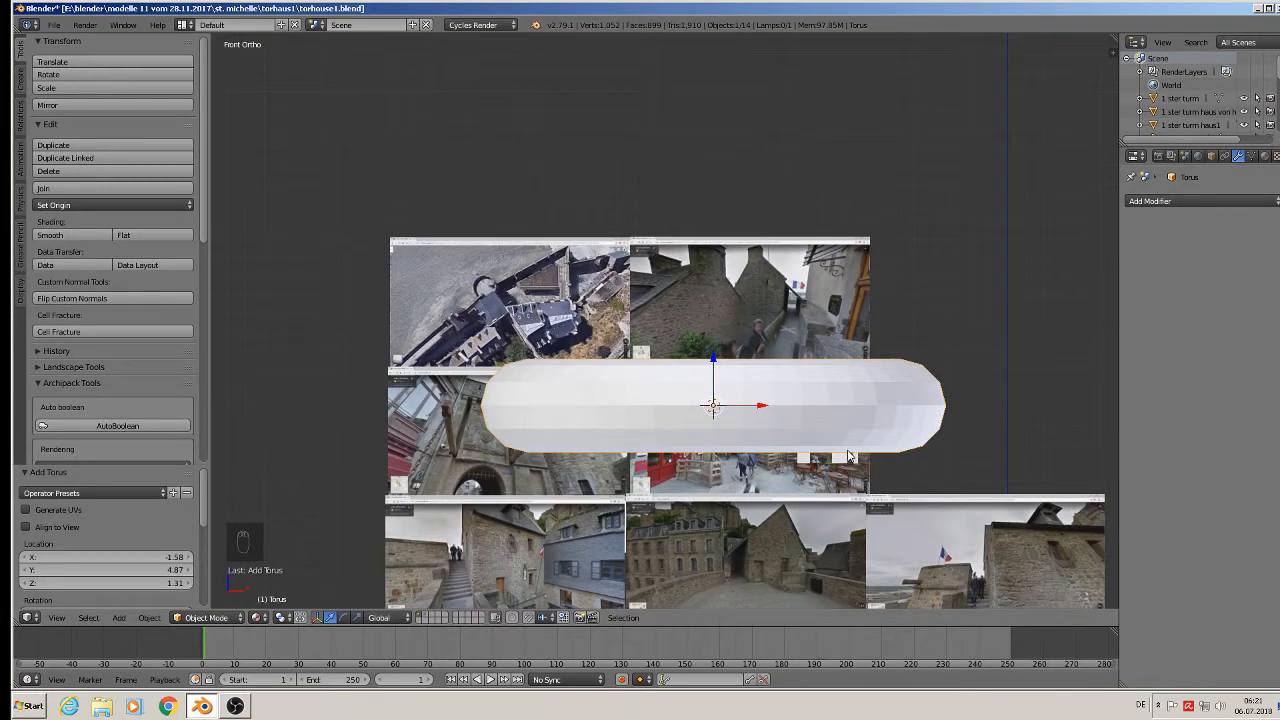
Set the torus to 14 major segments and 8 minor segments.
middle_drag(848, 456, 780, 395)
scroll(127, 506, down, 2)
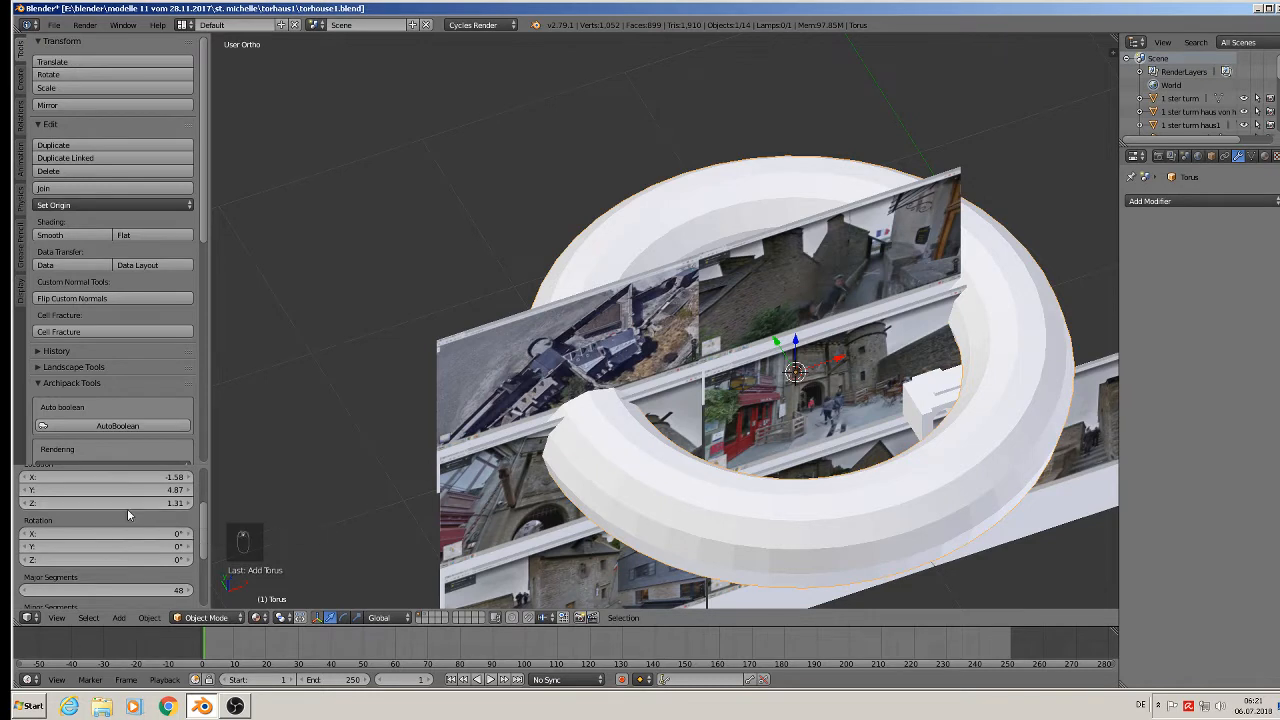
scroll(127, 508, down, 2)
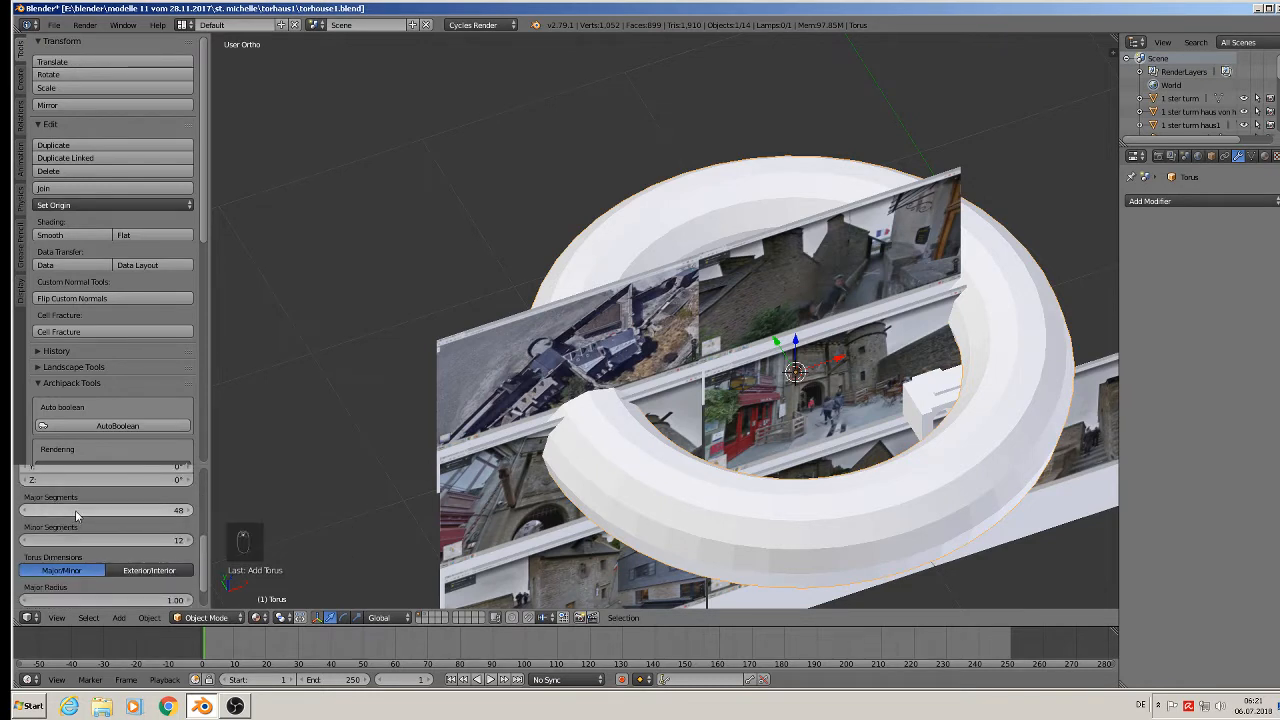
drag(30, 517, 14, 517)
click(762, 526)
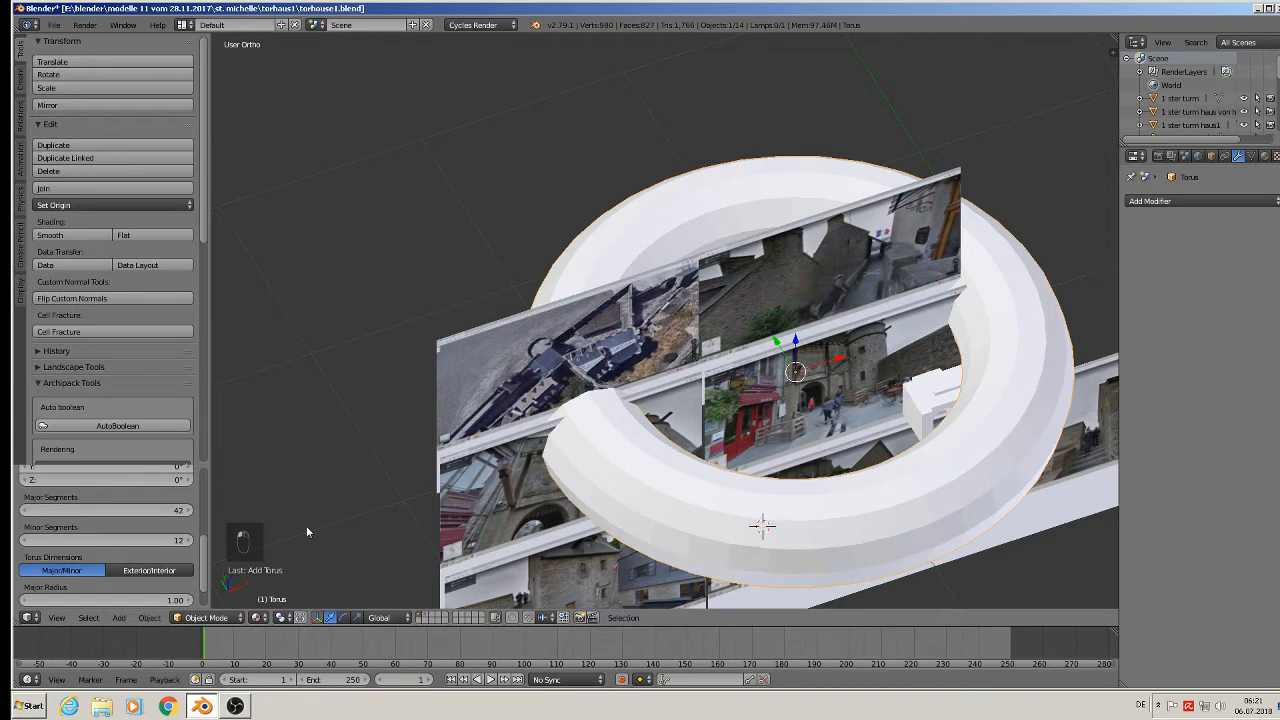
drag(174, 516, 122, 516)
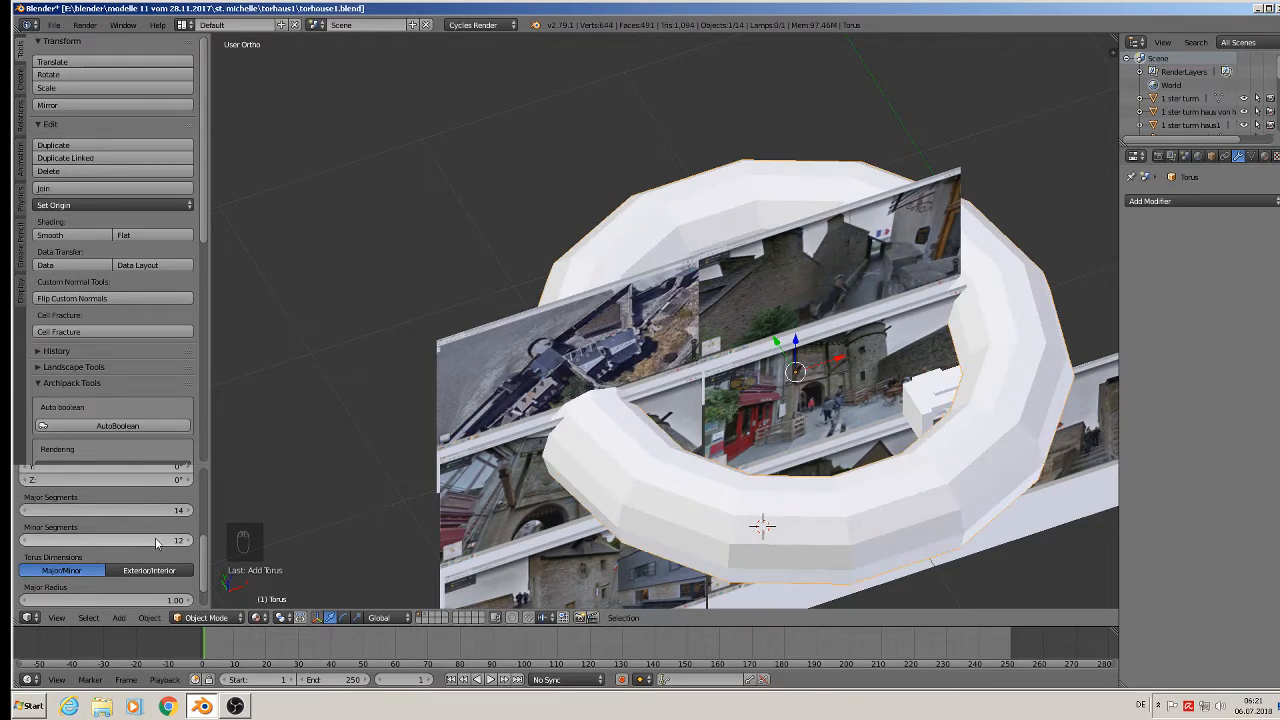
drag(153, 541, 125, 541)
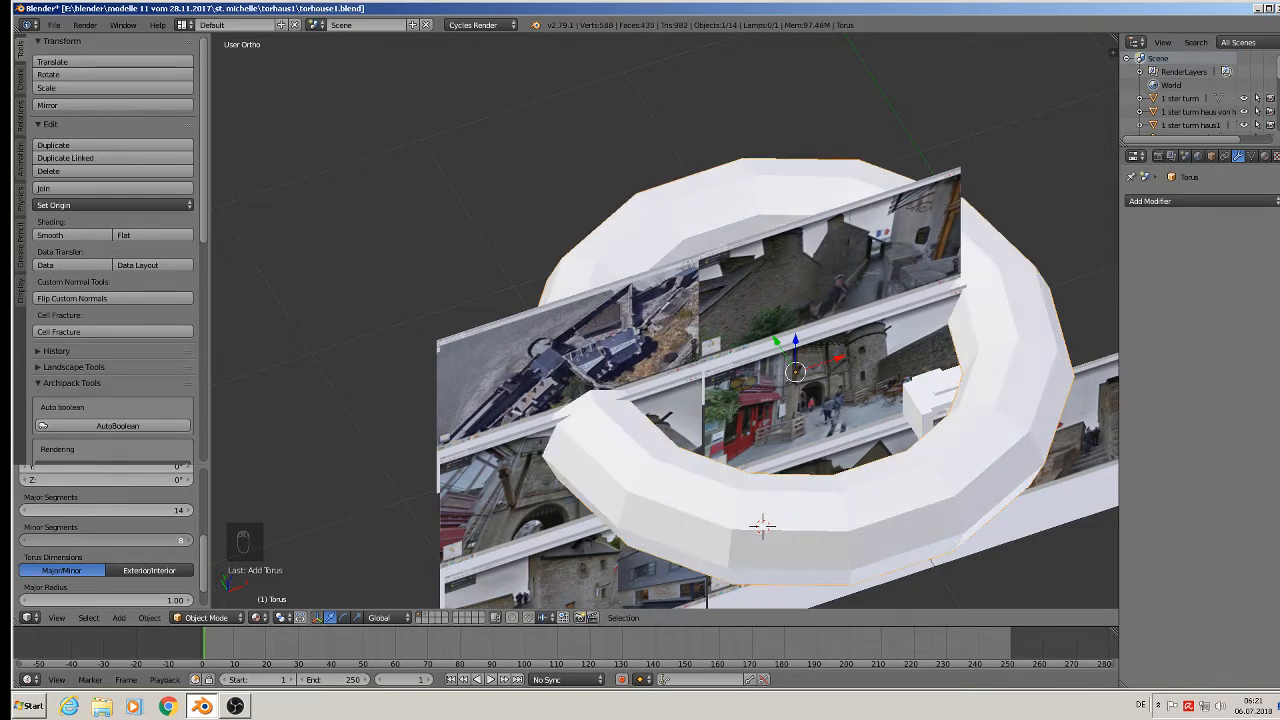
Move the torus about 1.57 units along Y and enter Edit Mode in top view.
scroll(616, 491, down, 2)
middle_drag(616, 491, 456, 510)
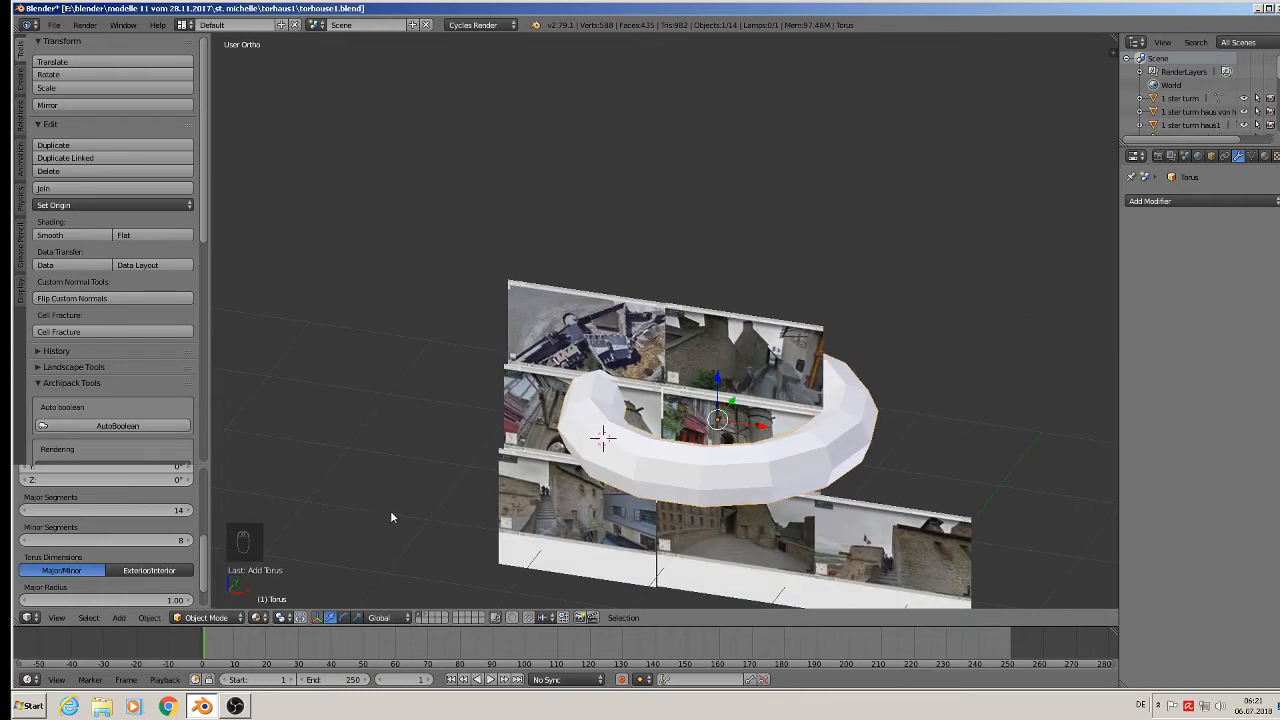
key(q)
middle_drag(540, 487, 565, 486)
middle_drag(767, 410, 713, 479)
drag(750, 387, 584, 486)
key(KP_7)
scroll(790, 408, down, 3)
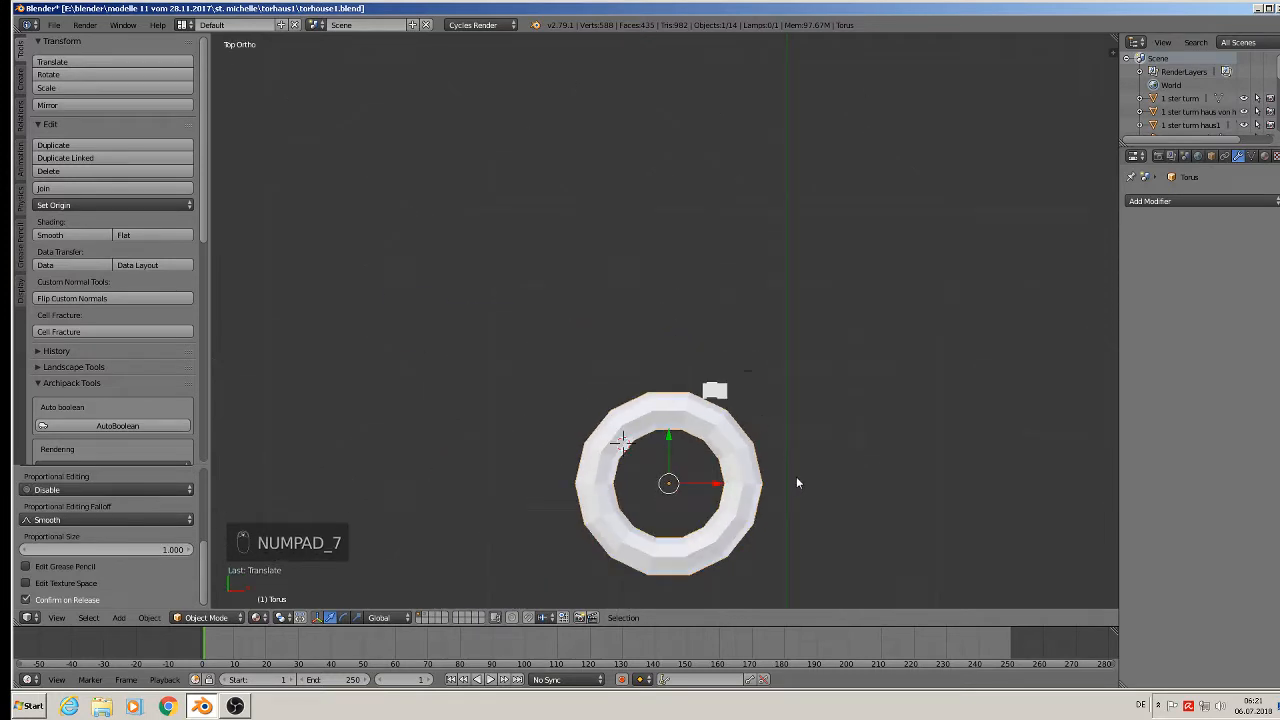
middle_drag(797, 483, 793, 382)
key(KP_7)
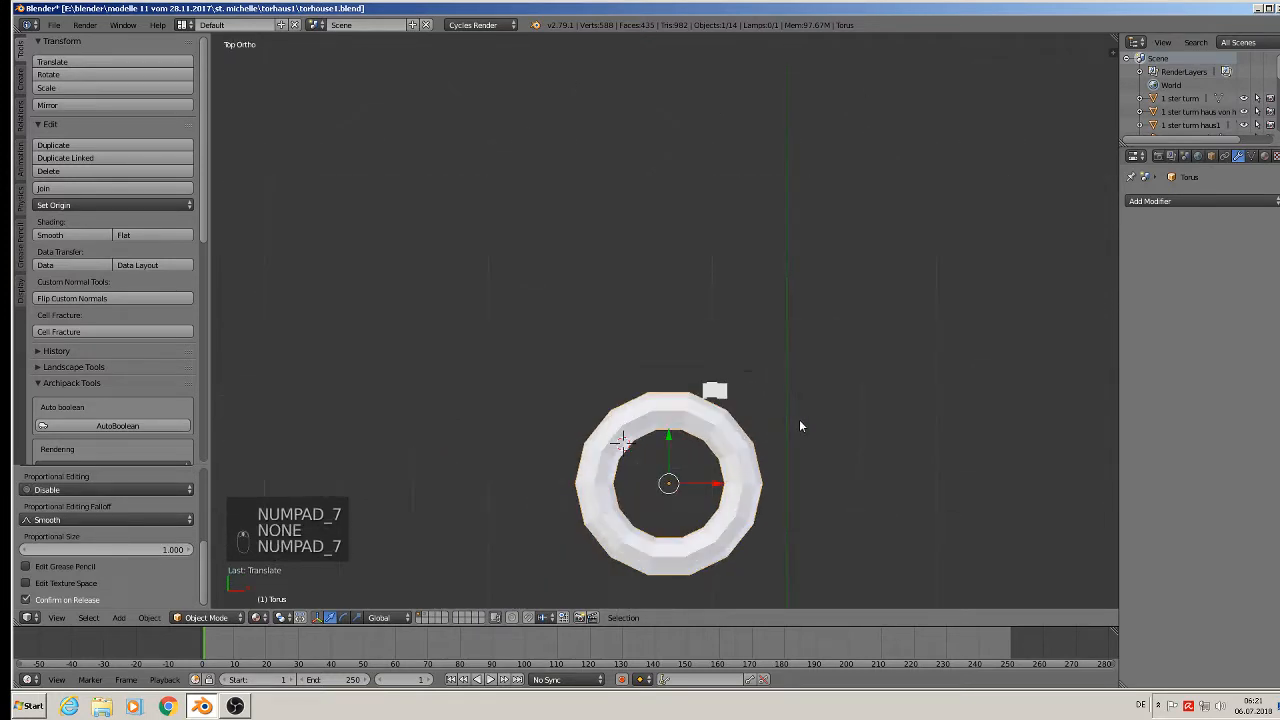
key(Tab)
Box-select and delete the lower half of the torus, leaving an upper arch.
shift+middle_drag(788, 466, 819, 331)
scroll(819, 331, up, 1)
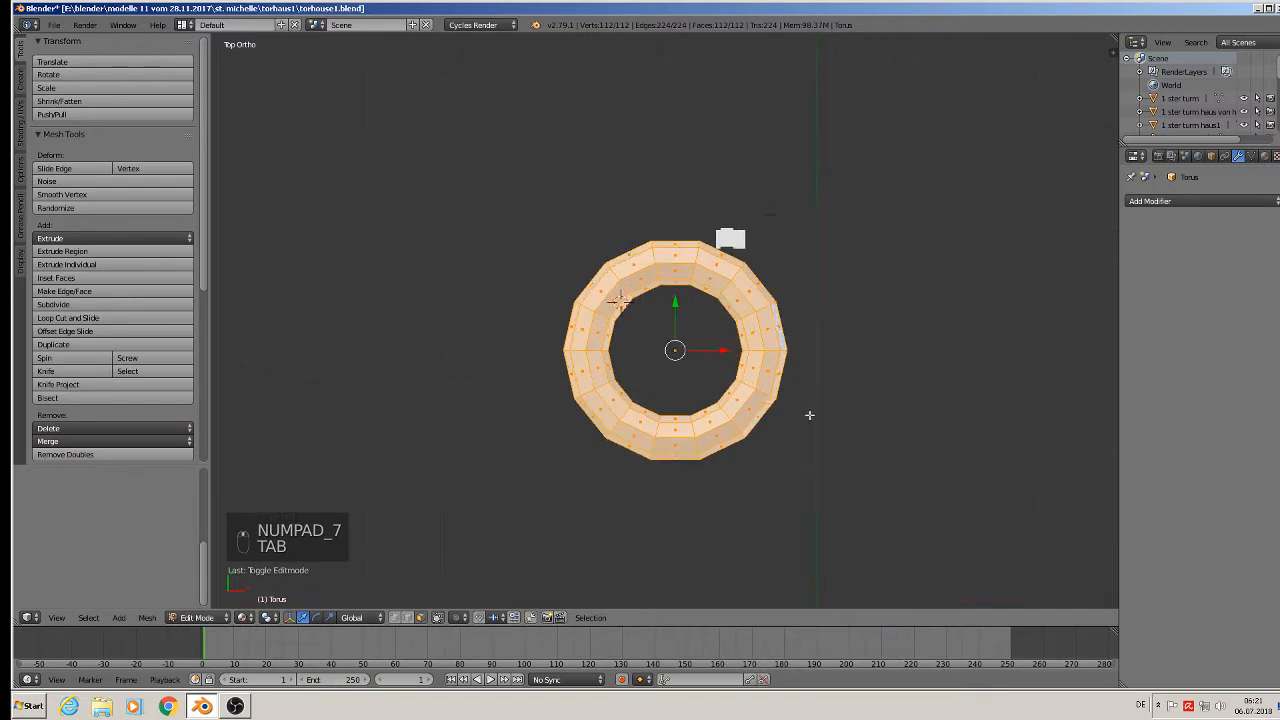
key(a)
key(a)
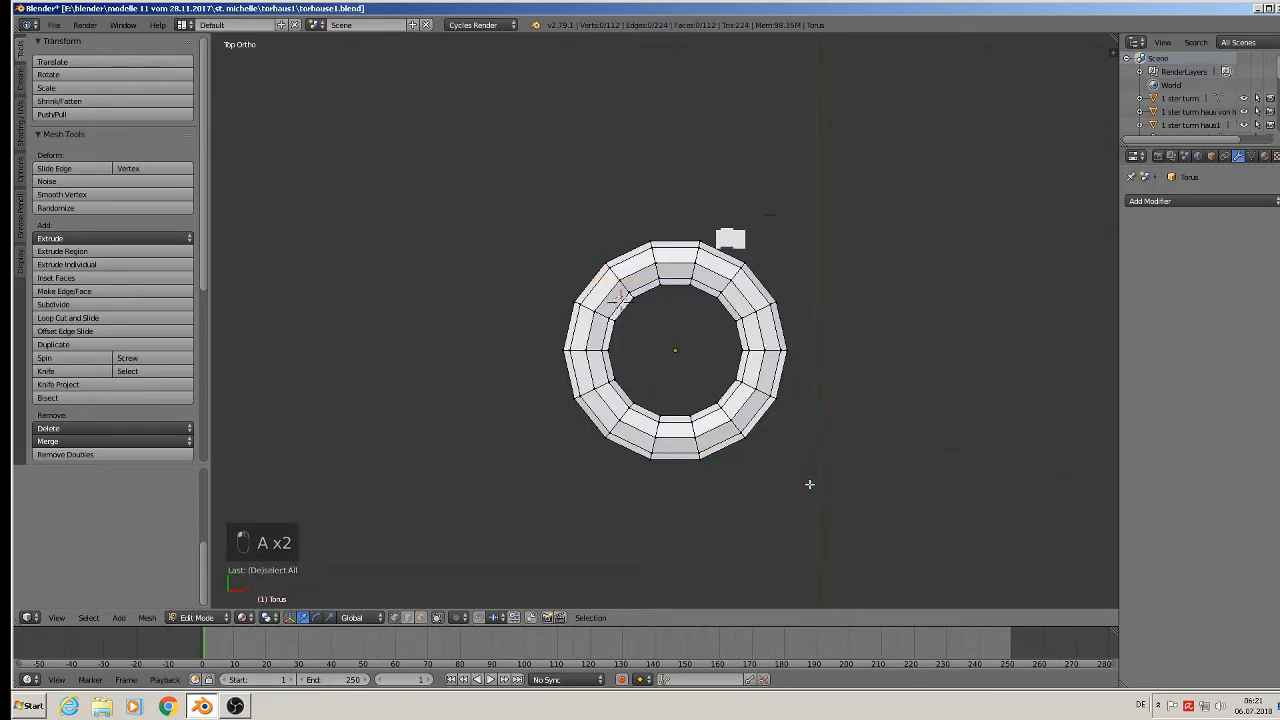
key(b)
drag(828, 500, 526, 366)
key(x)
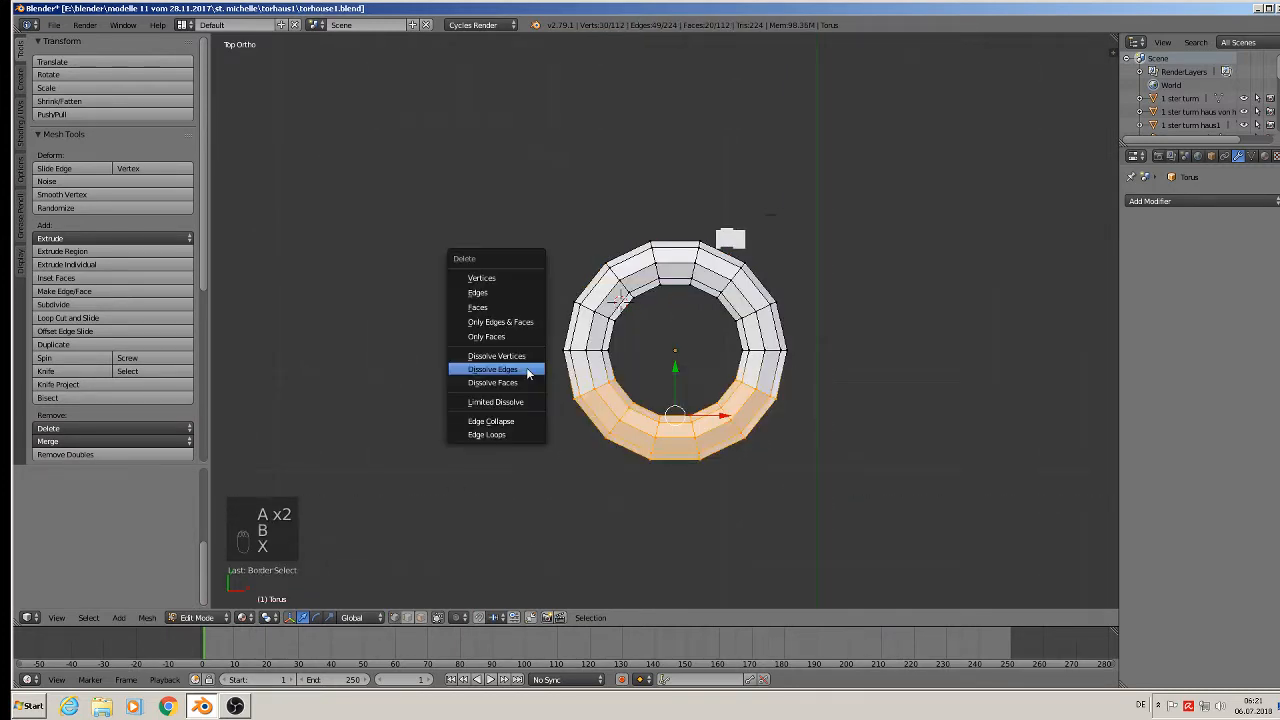
key(x)
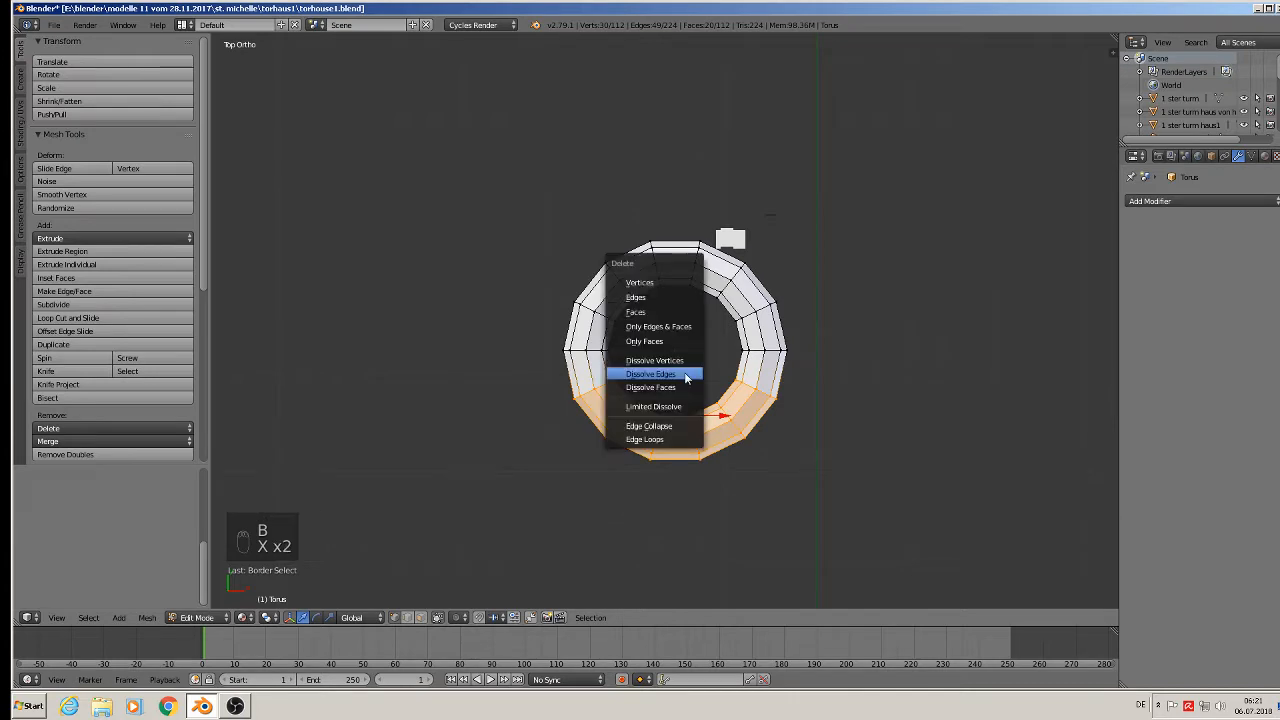
click(663, 284)
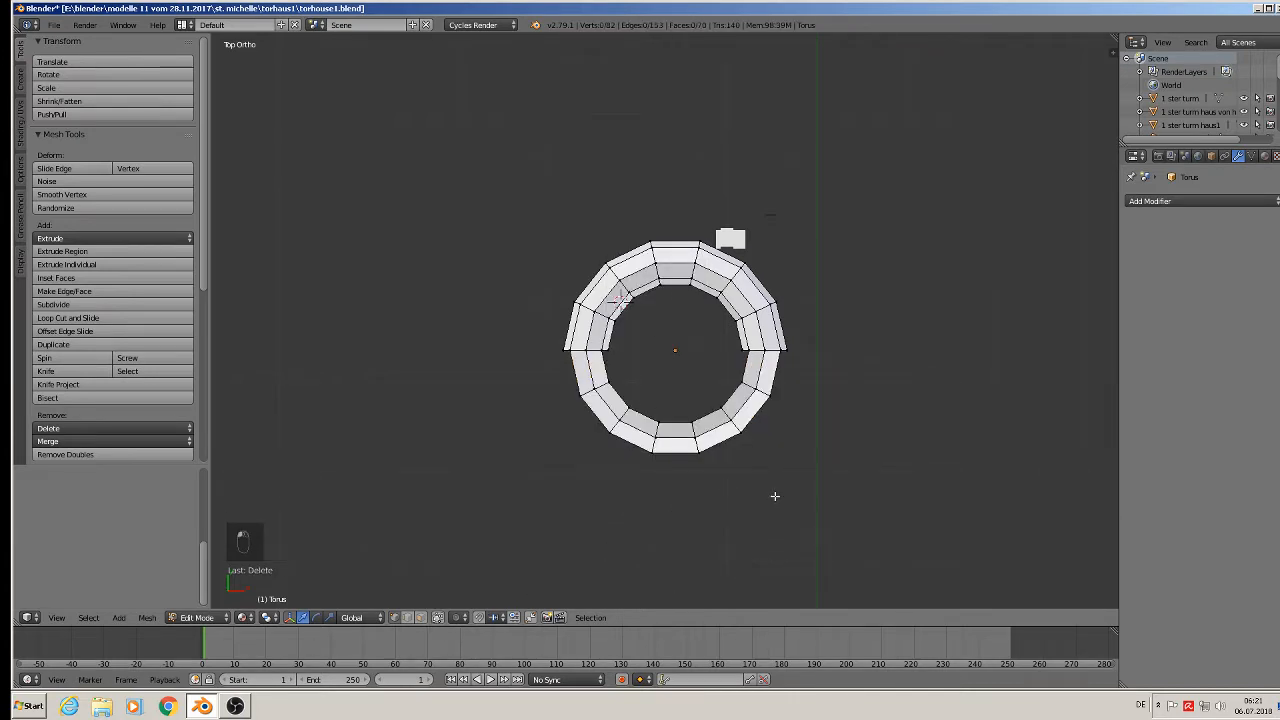
key(b)
drag(877, 520, 534, 406)
key(x)
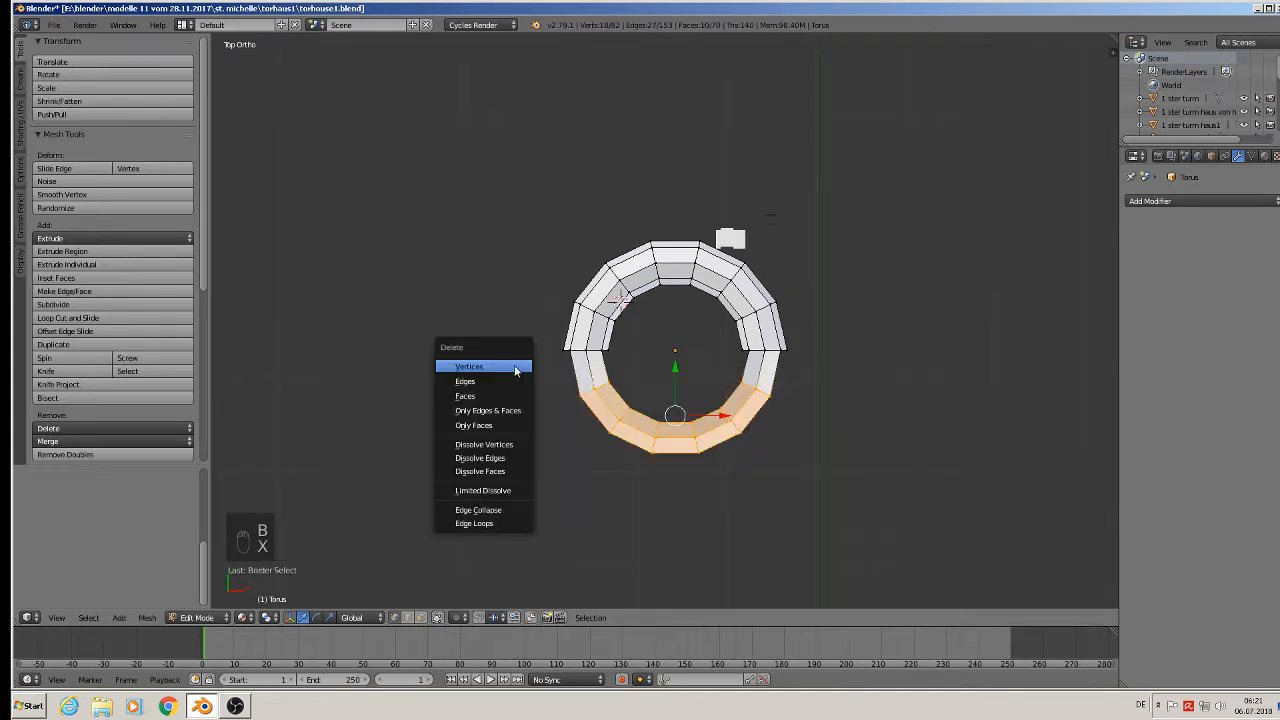
click(516, 367)
Duplicate the half ring and flip the copy 180° around X below the original.
alt+right_click(598, 352)
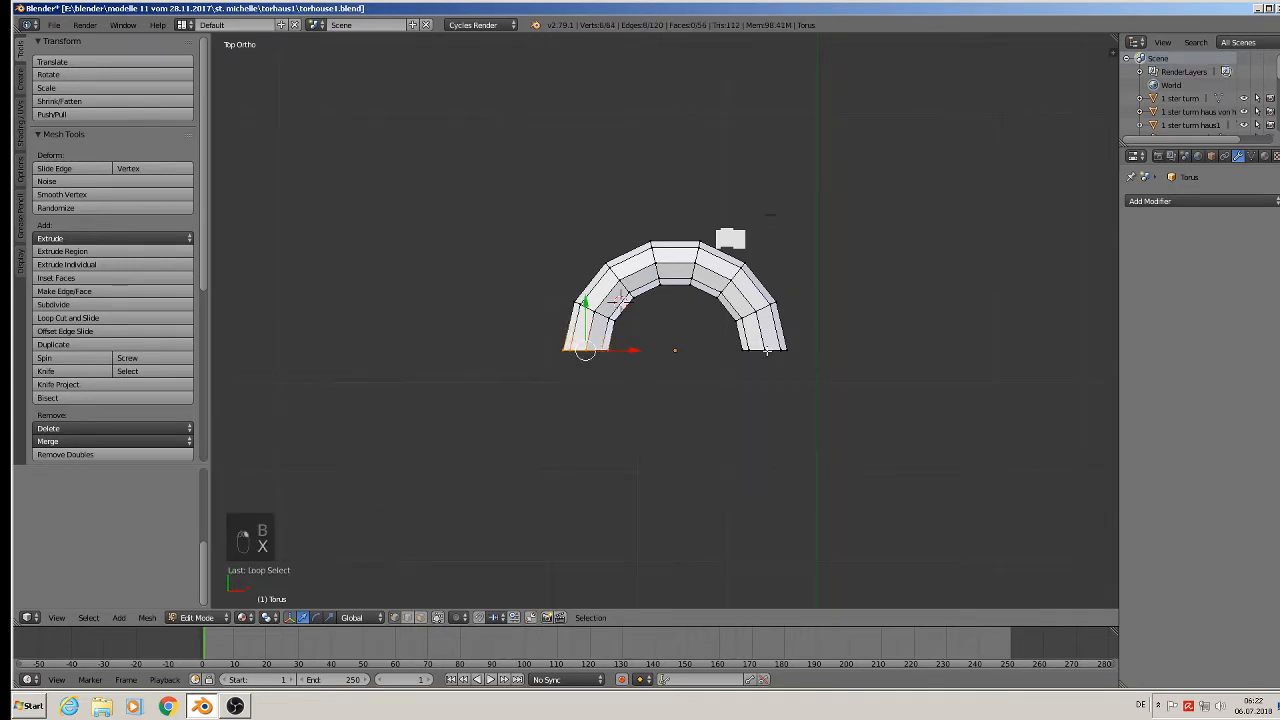
key(a)
key(a)
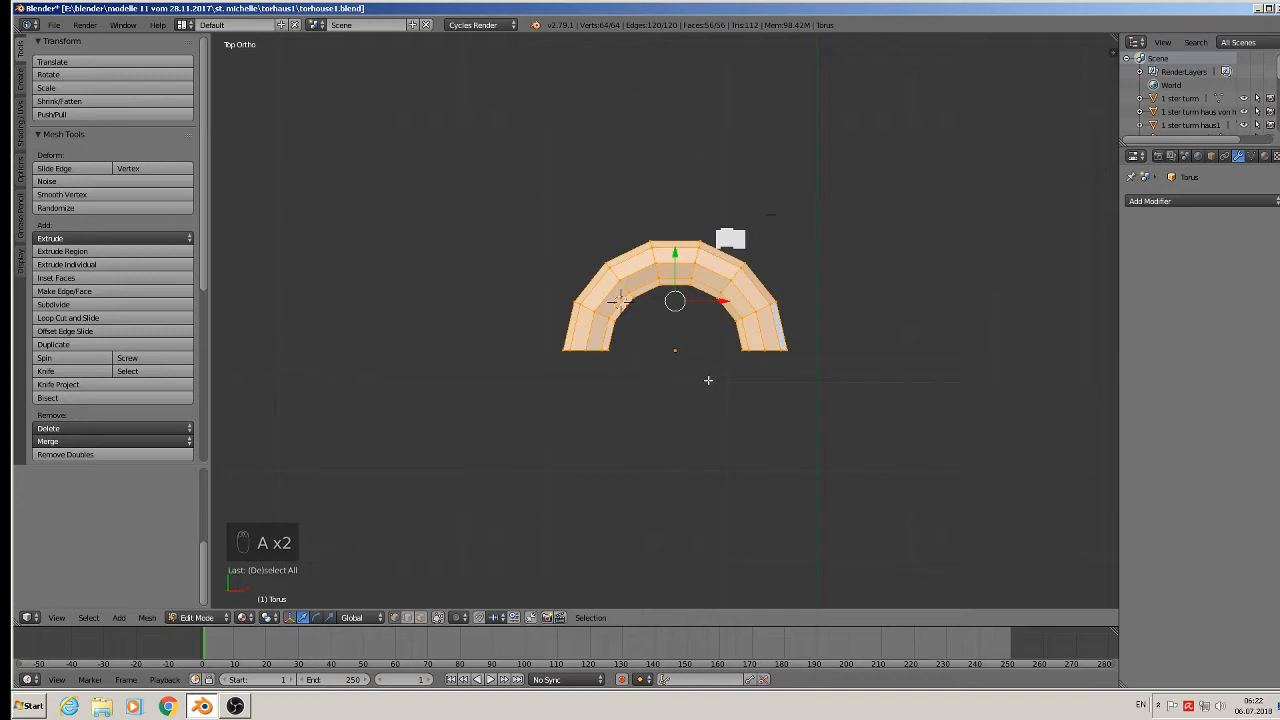
key(shift+d)
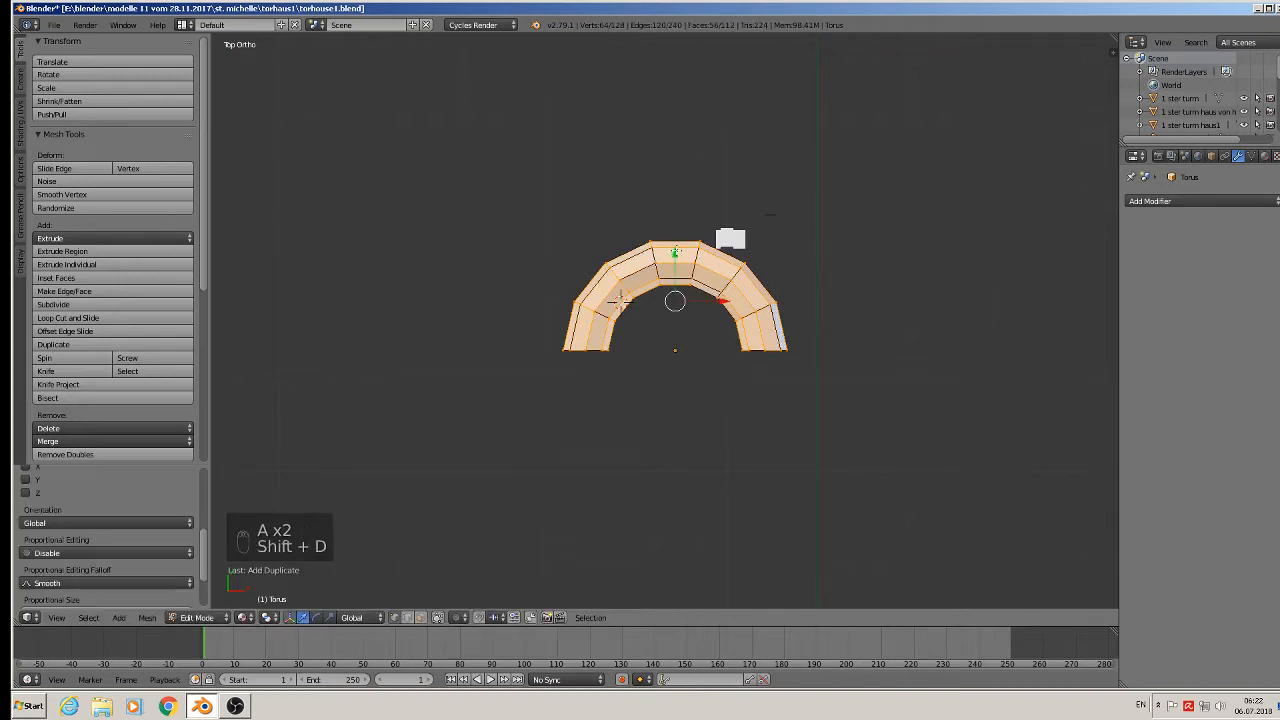
click(910, 437)
text(r)
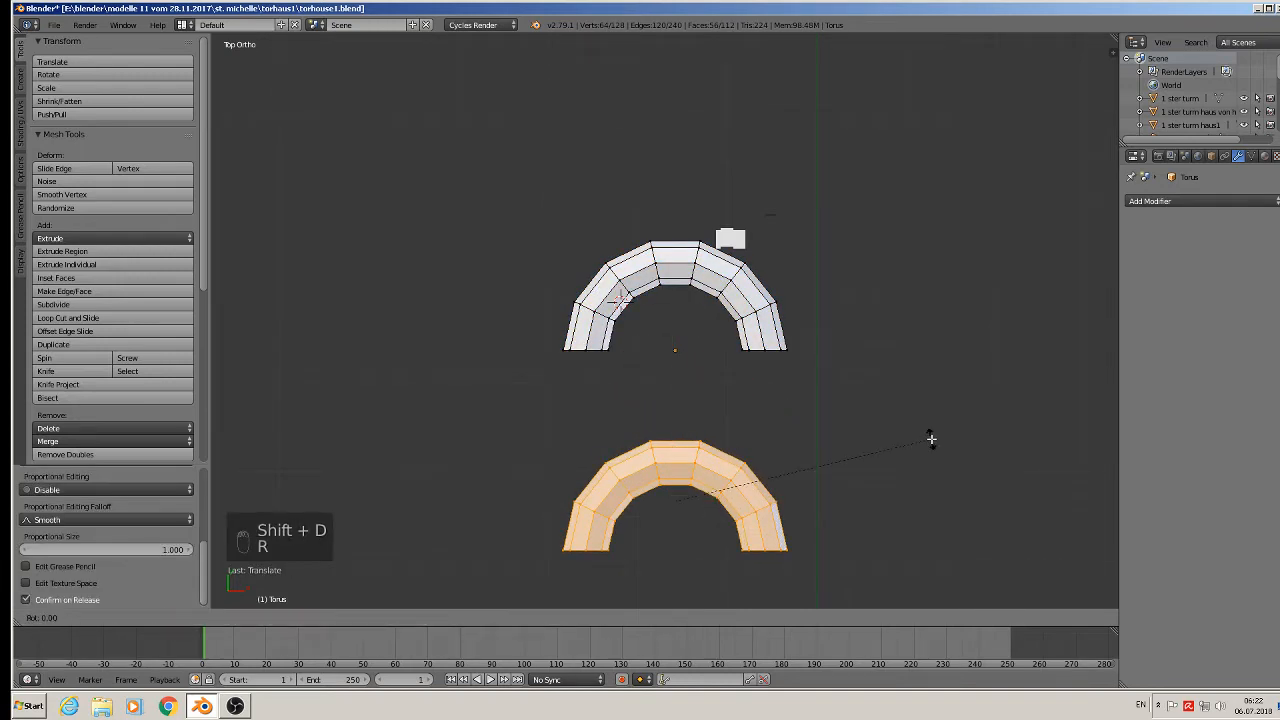
text(x180-)
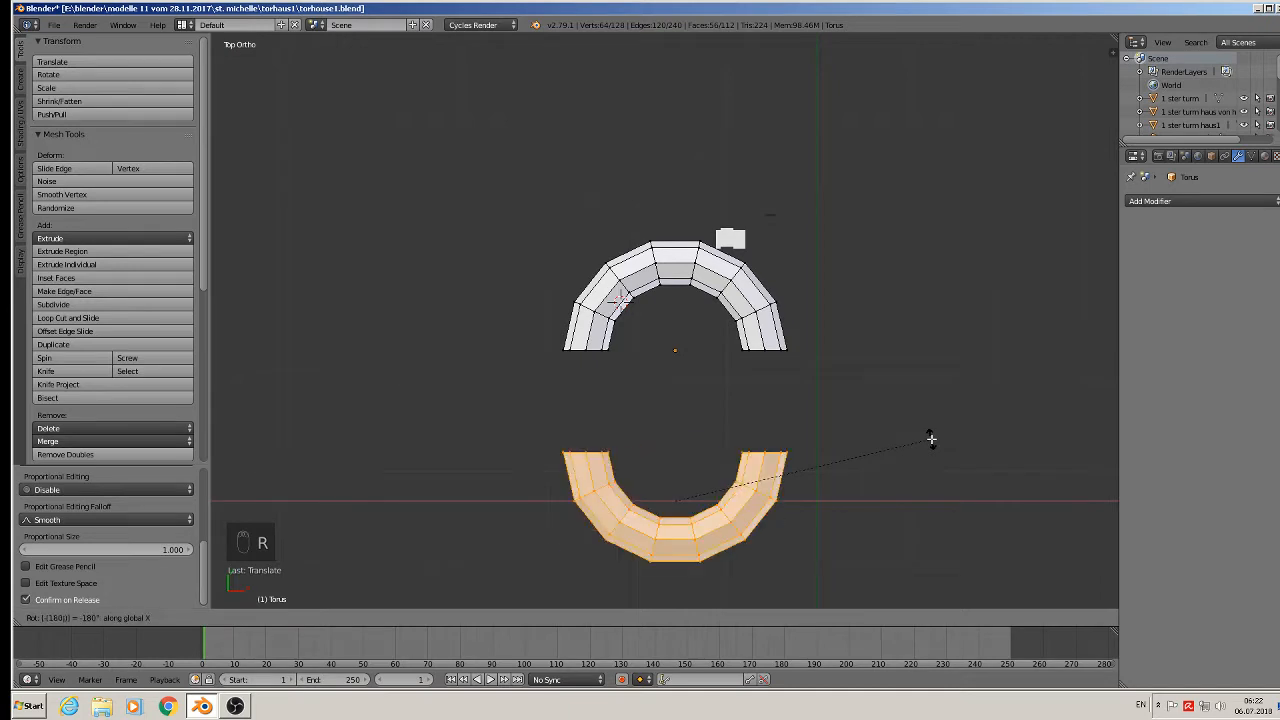
click(931, 439)
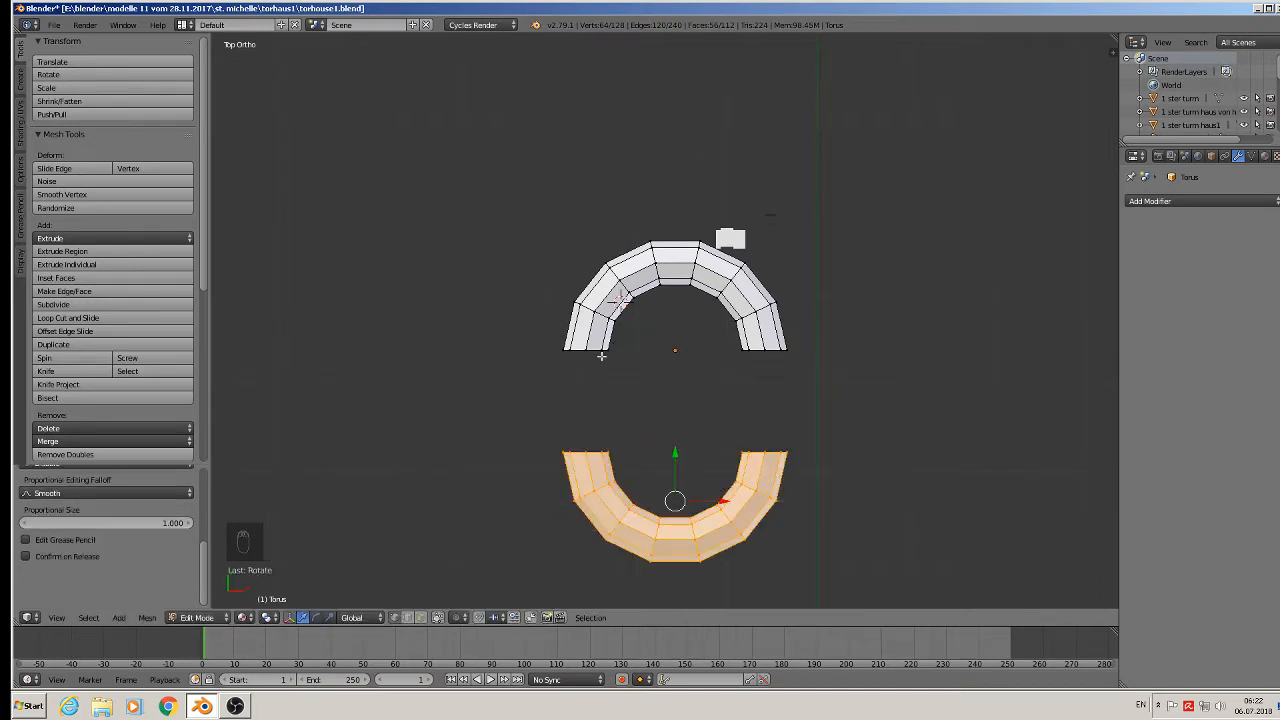
Bridge the left and right end loops of both arches, then return to Object Mode.
alt+right_click(601, 356)
alt+shift+right_click(593, 452)
key(space)
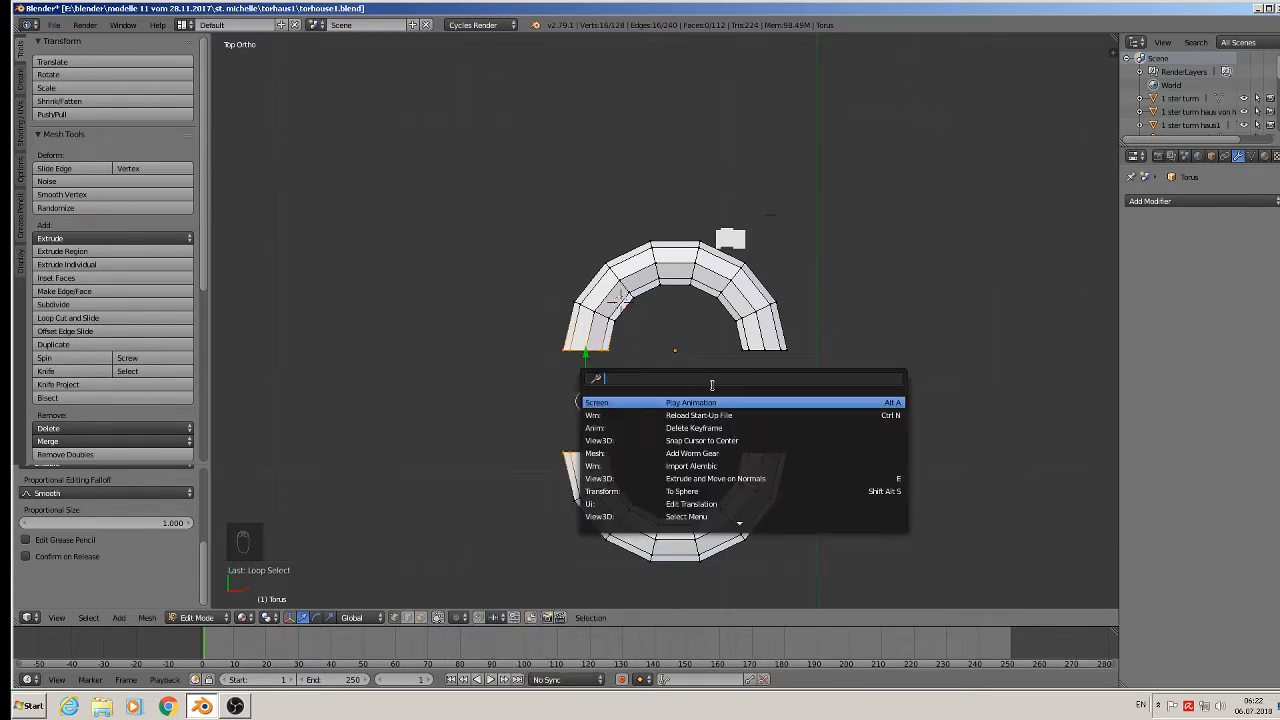
text(BRID)
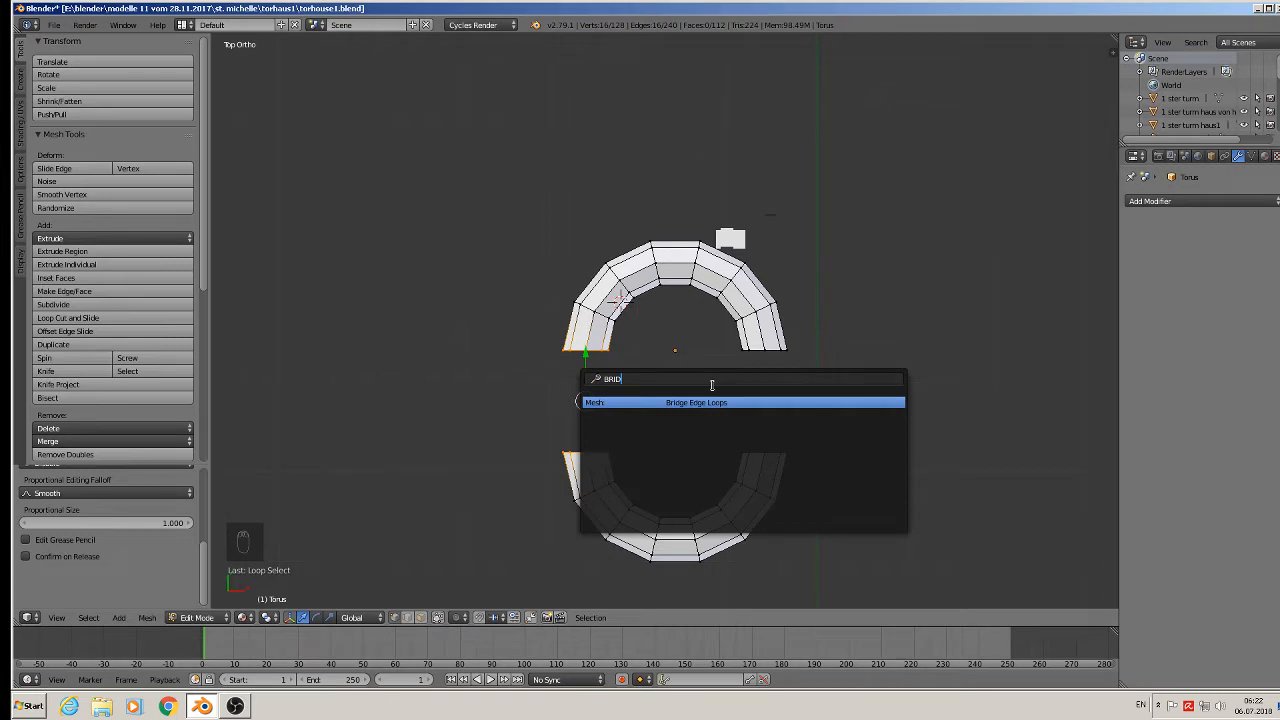
click(707, 403)
alt+right_click(777, 351)
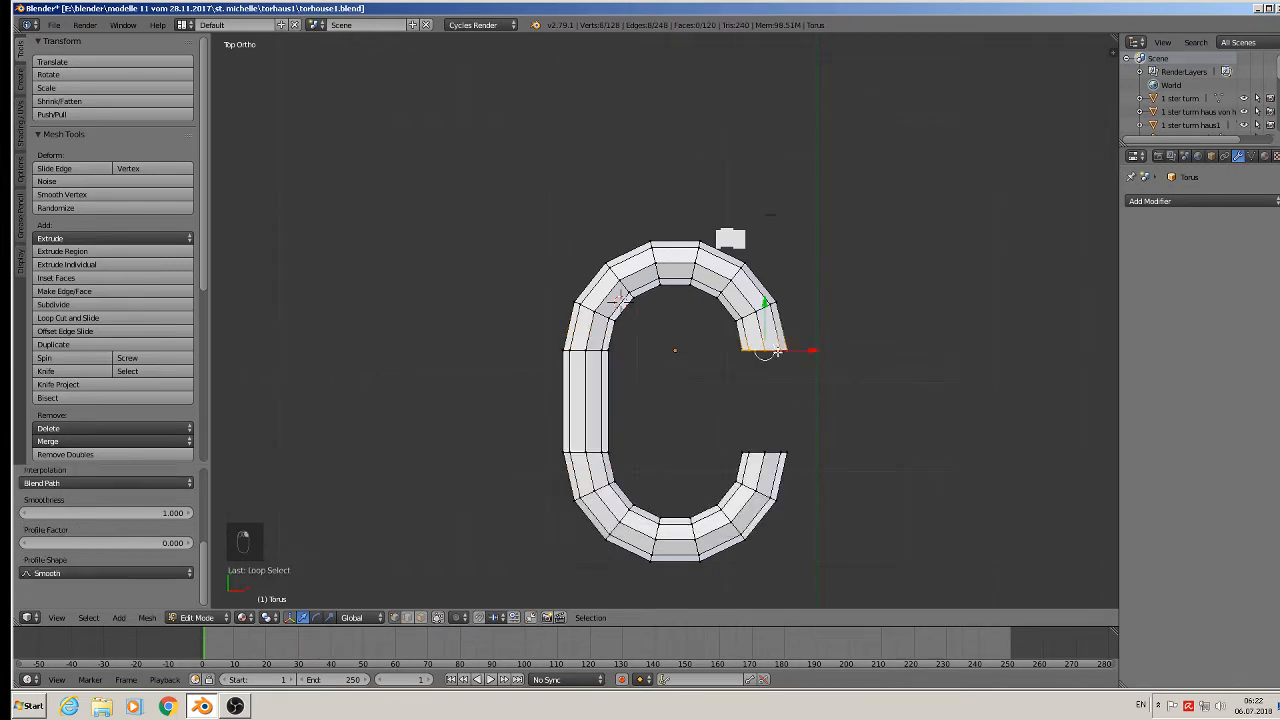
alt+shift+right_click(775, 452)
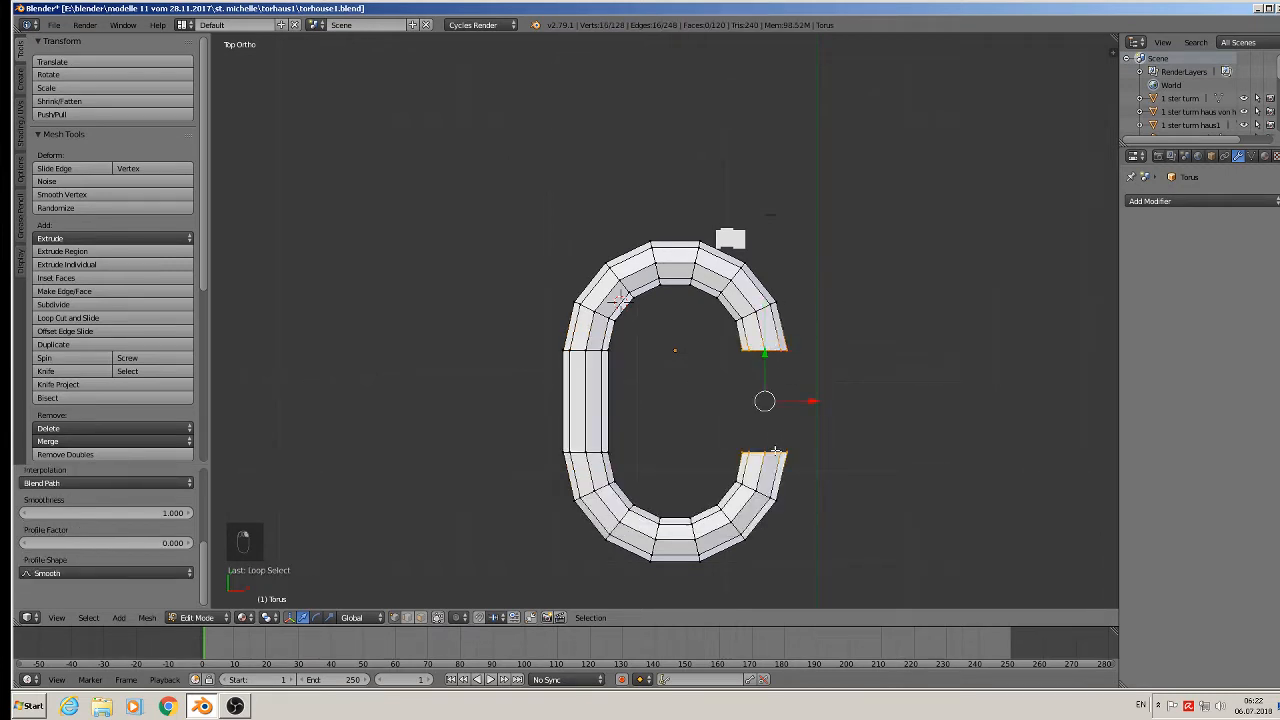
key(space)
click(813, 384)
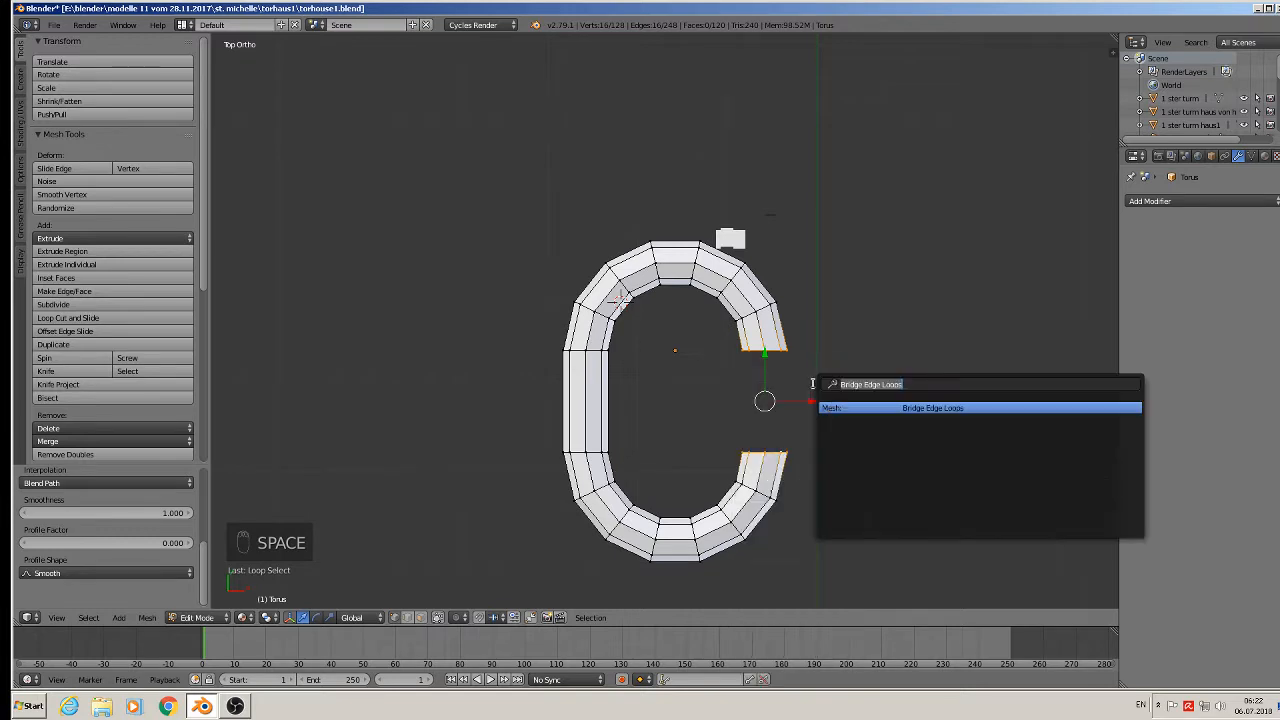
click(890, 411)
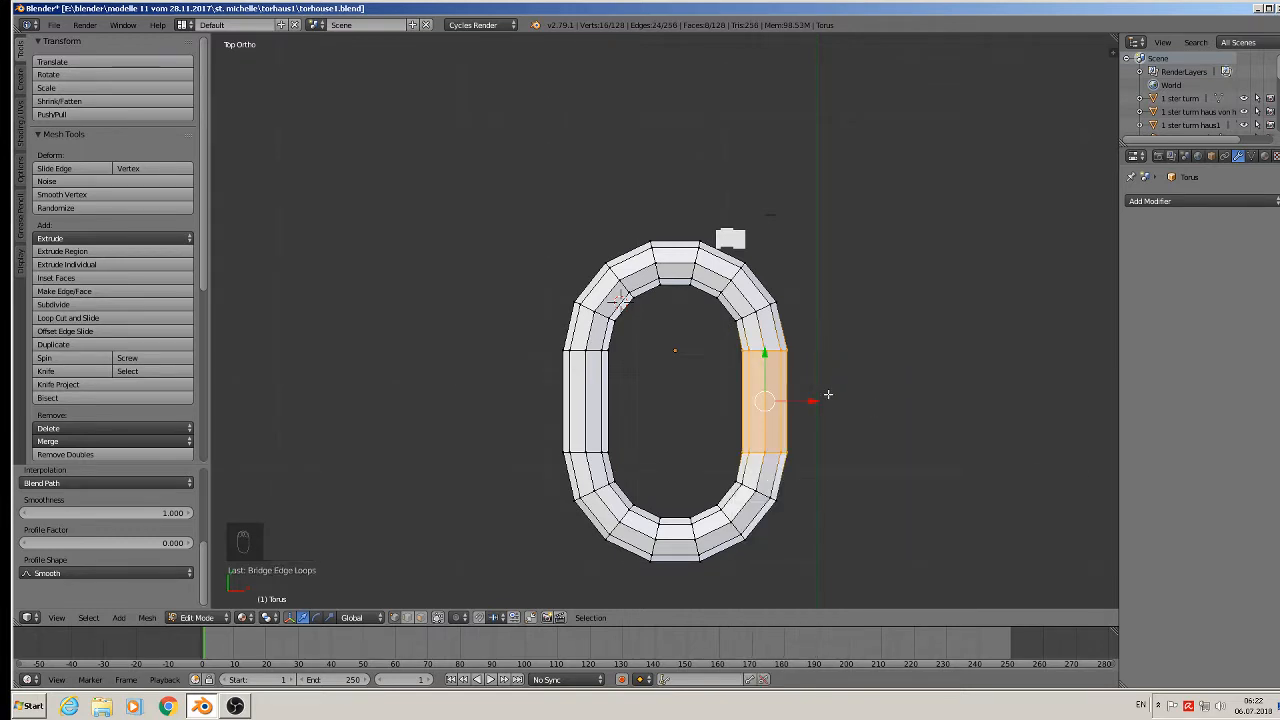
key(Tab)
middle_drag(821, 404, 728, 480)
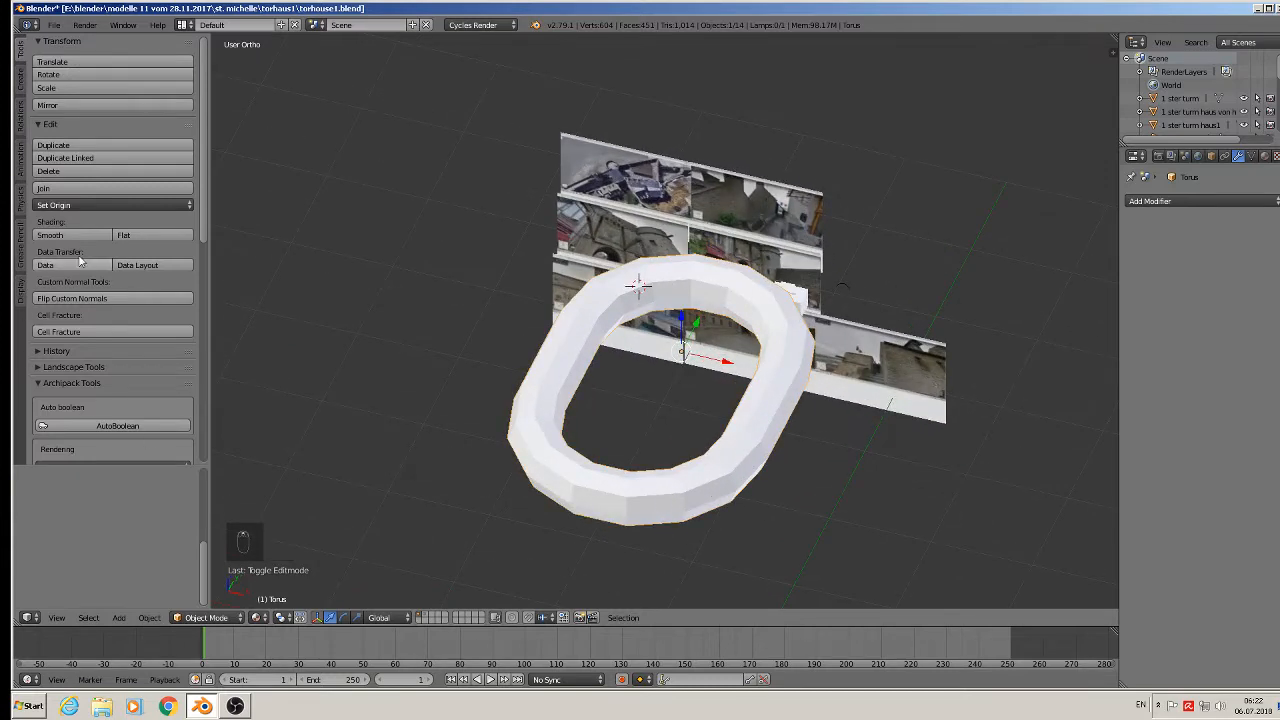
Smooth-shade the torus and scale it down.
click(50, 235)
middle_drag(596, 378, 643, 420)
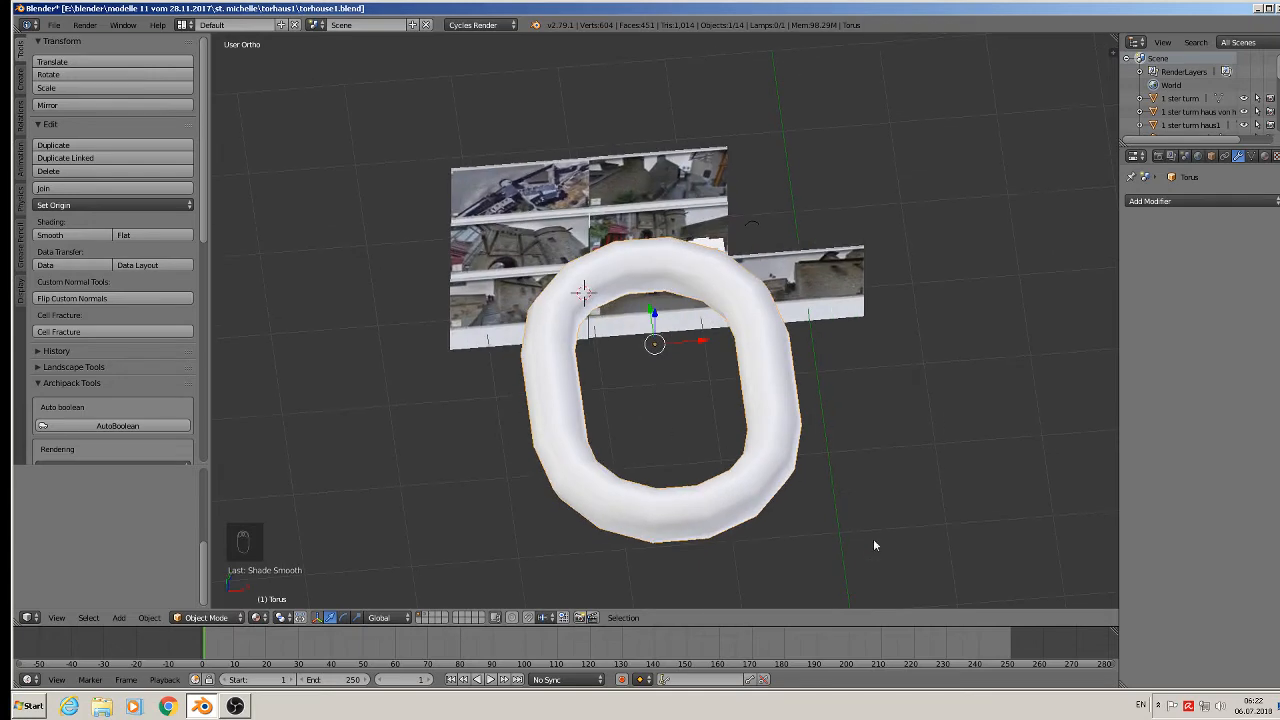
key(s)
click(661, 368)
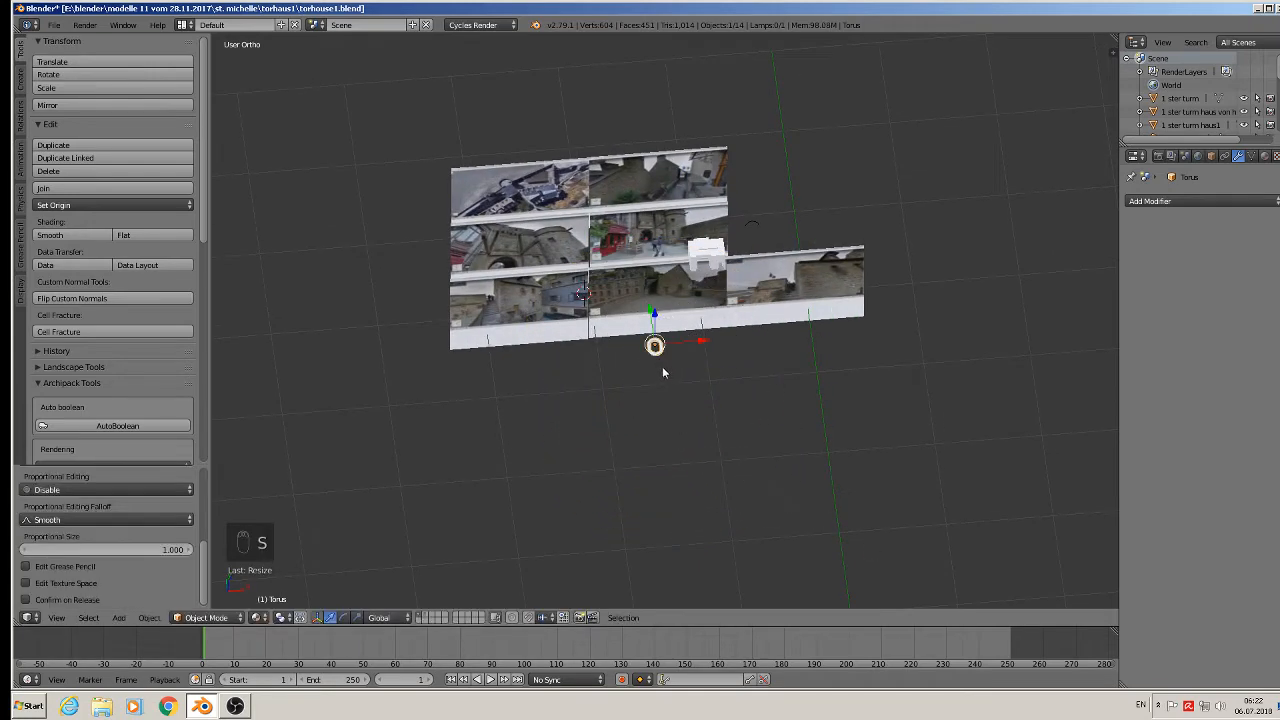
In front view, rotate the torus 90° around X and shrink it to 0.0578.
key(KP_1)
scroll(675, 387, up, 5)
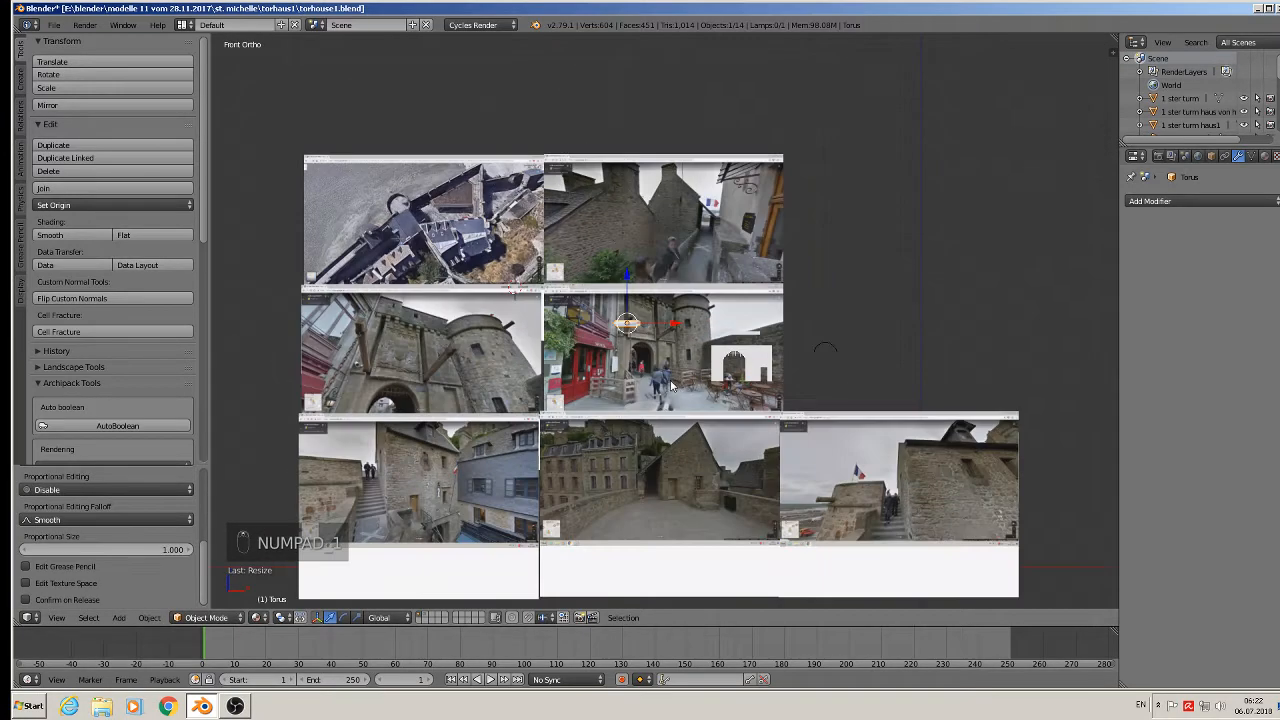
shift+middle_drag(578, 348, 935, 314)
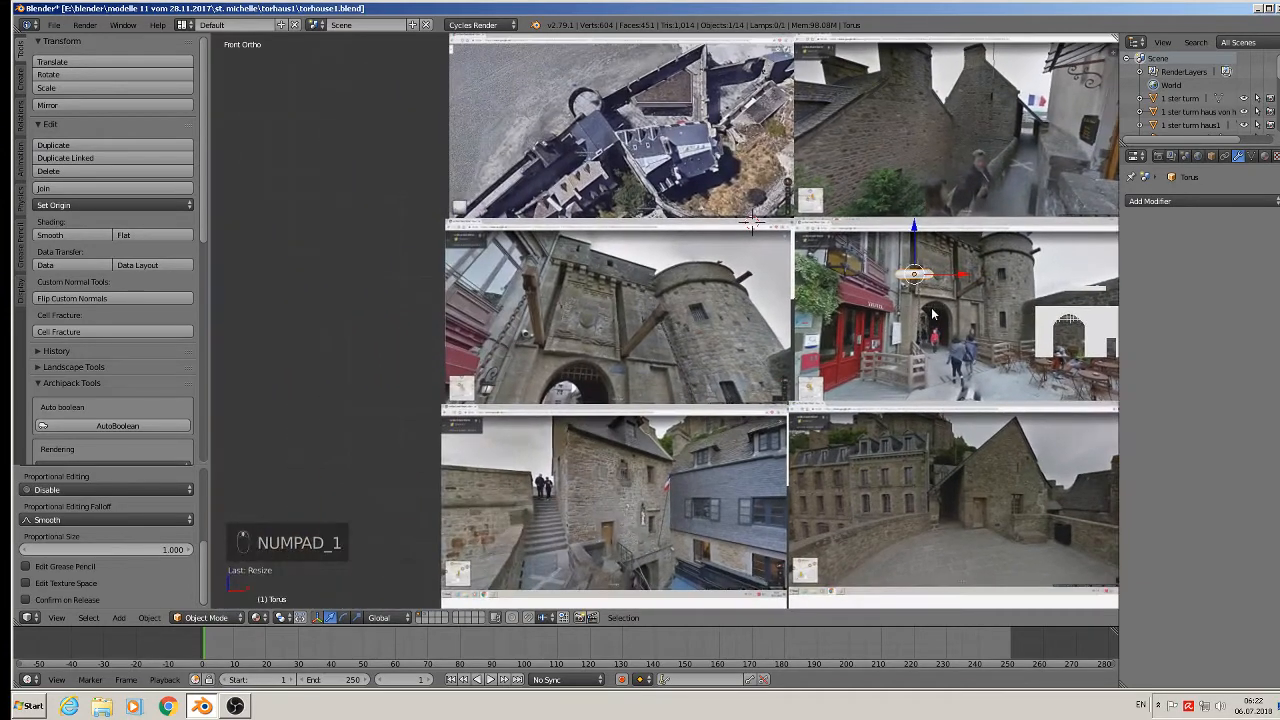
scroll(937, 318, up, 3)
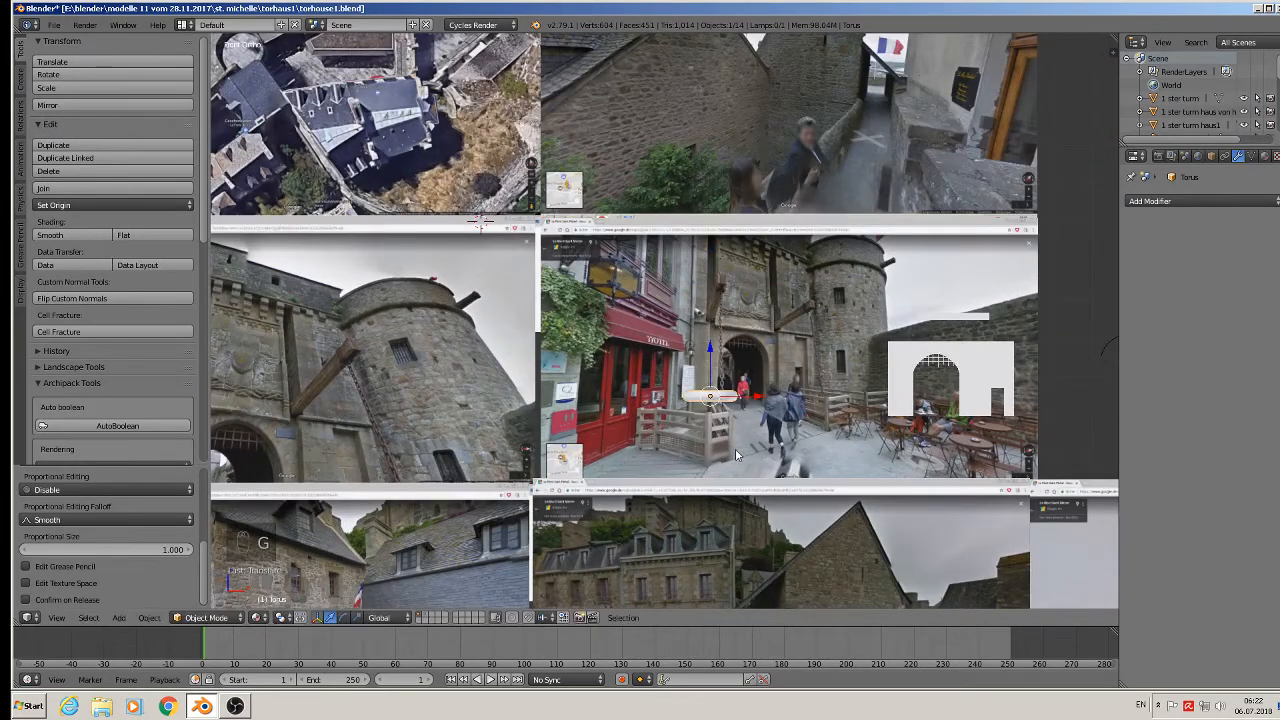
scroll(740, 440, up, 8)
shift+middle_drag(774, 411, 776, 503)
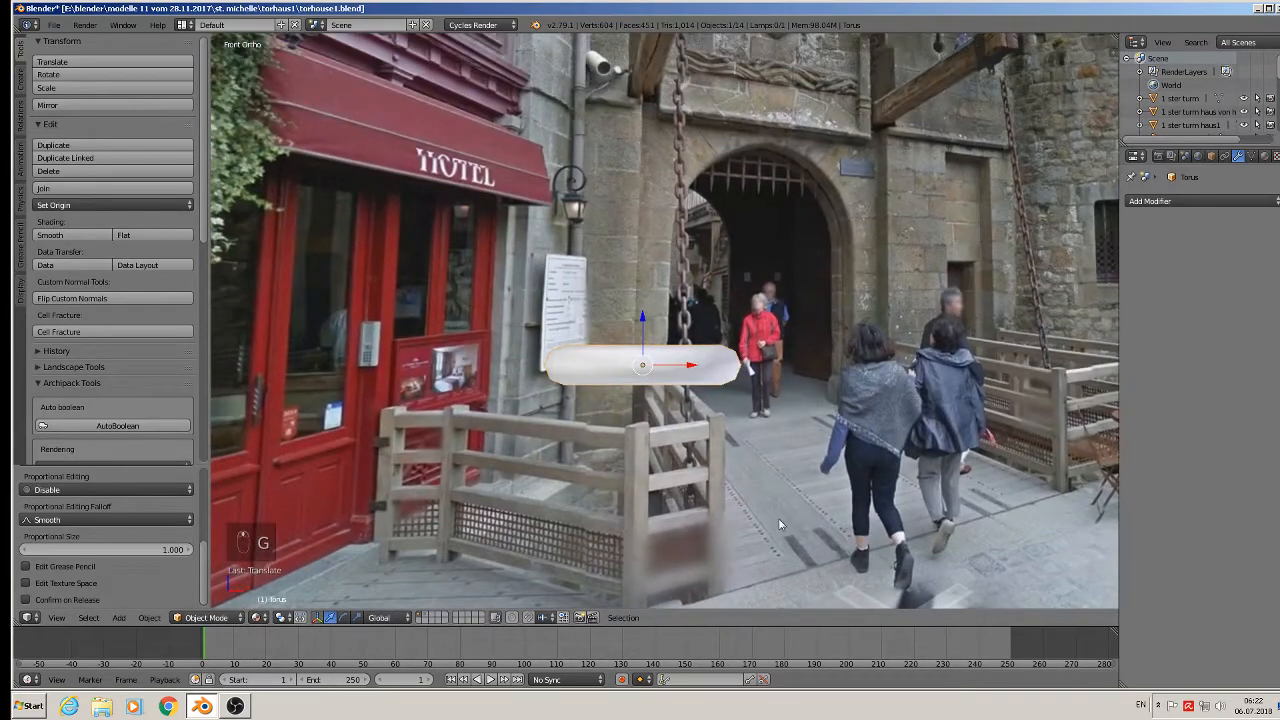
key(r)
key(x)
key(9)
key(0)
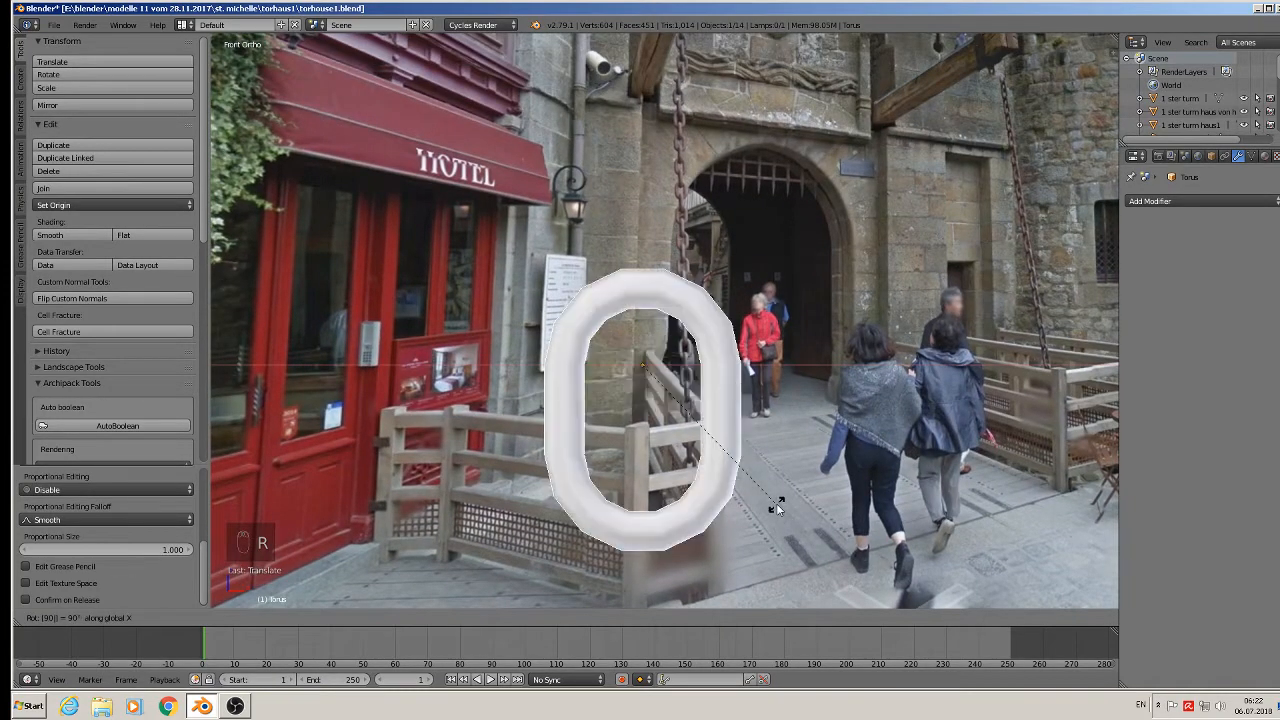
key(Return)
key(s)
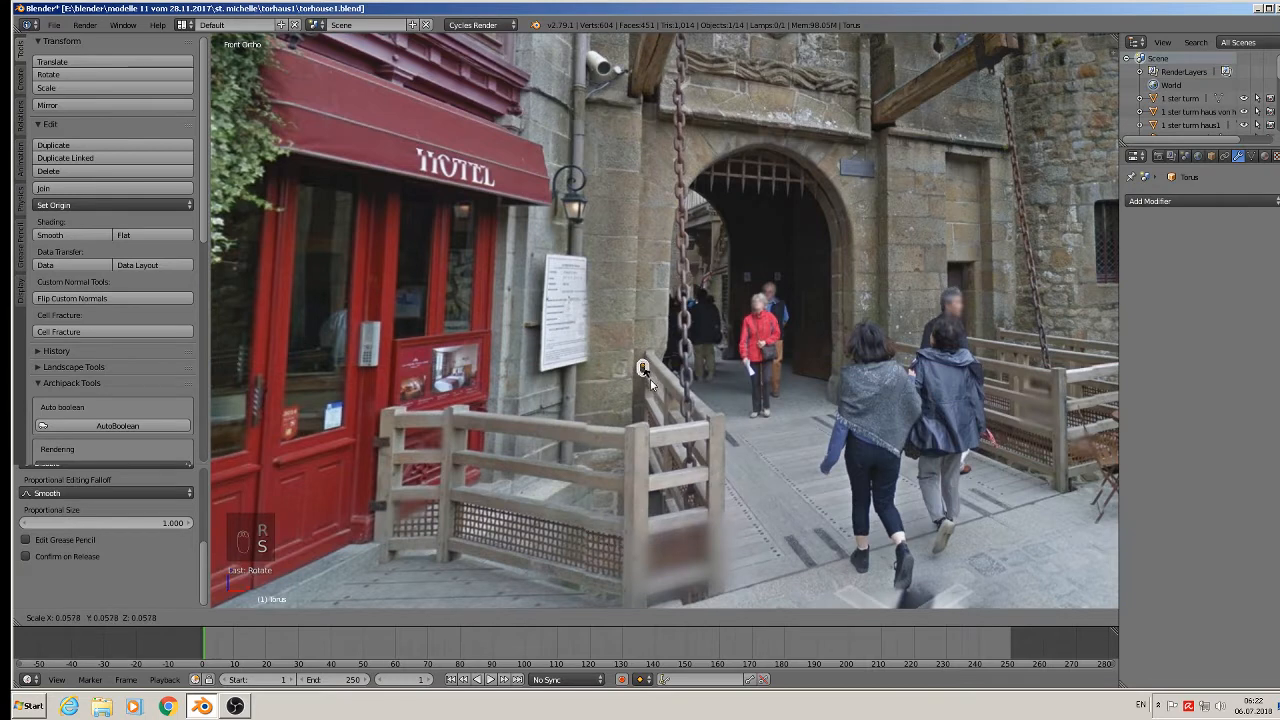
click(658, 383)
Move the link along X and up onto the gate's hanging chain in the photo.
key(g)
key(x)
drag(726, 372, 728, 371)
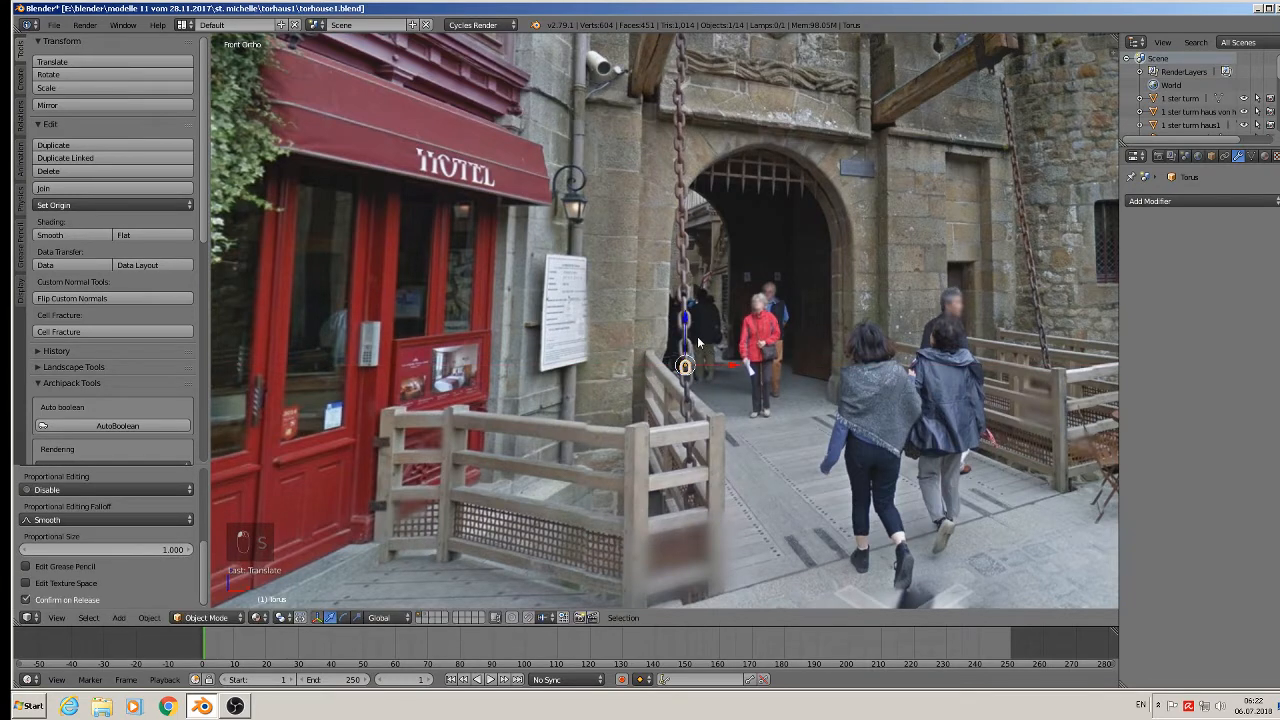
drag(685, 328, 686, 309)
scroll(712, 336, up, 7)
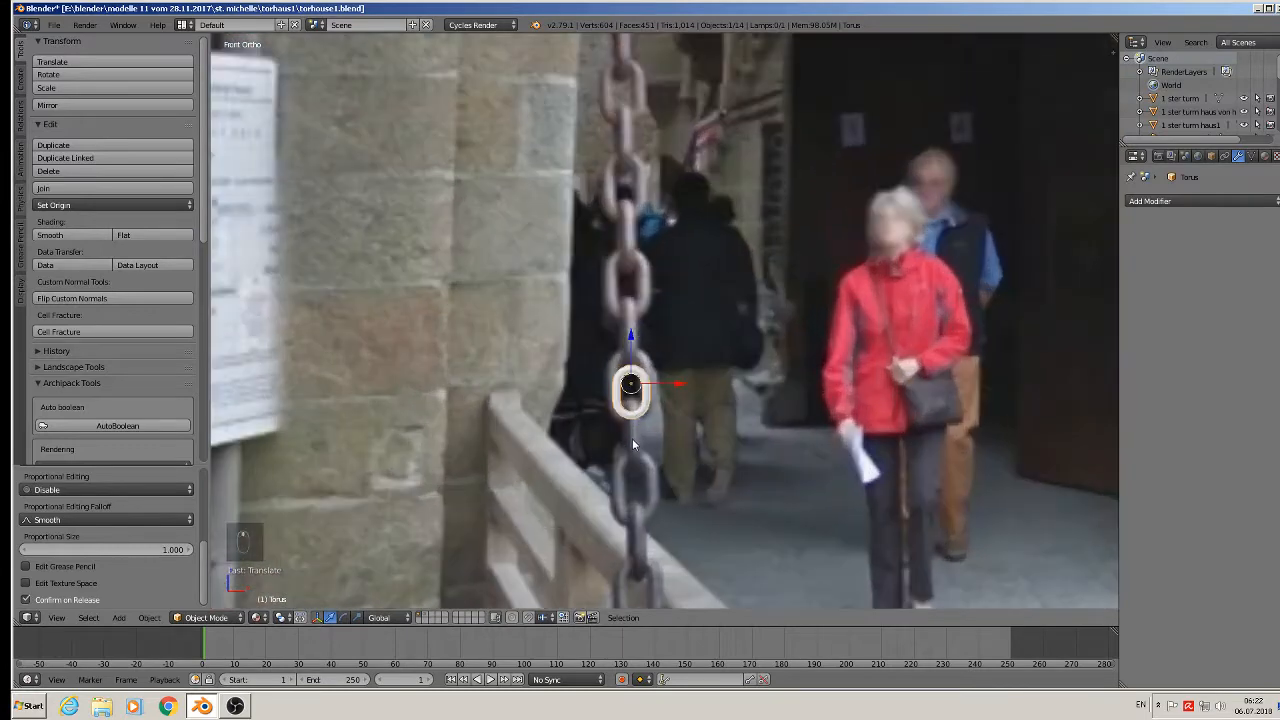
middle_drag(632, 440, 578, 503)
scroll(578, 503, up, 3)
middle_drag(650, 403, 667, 383)
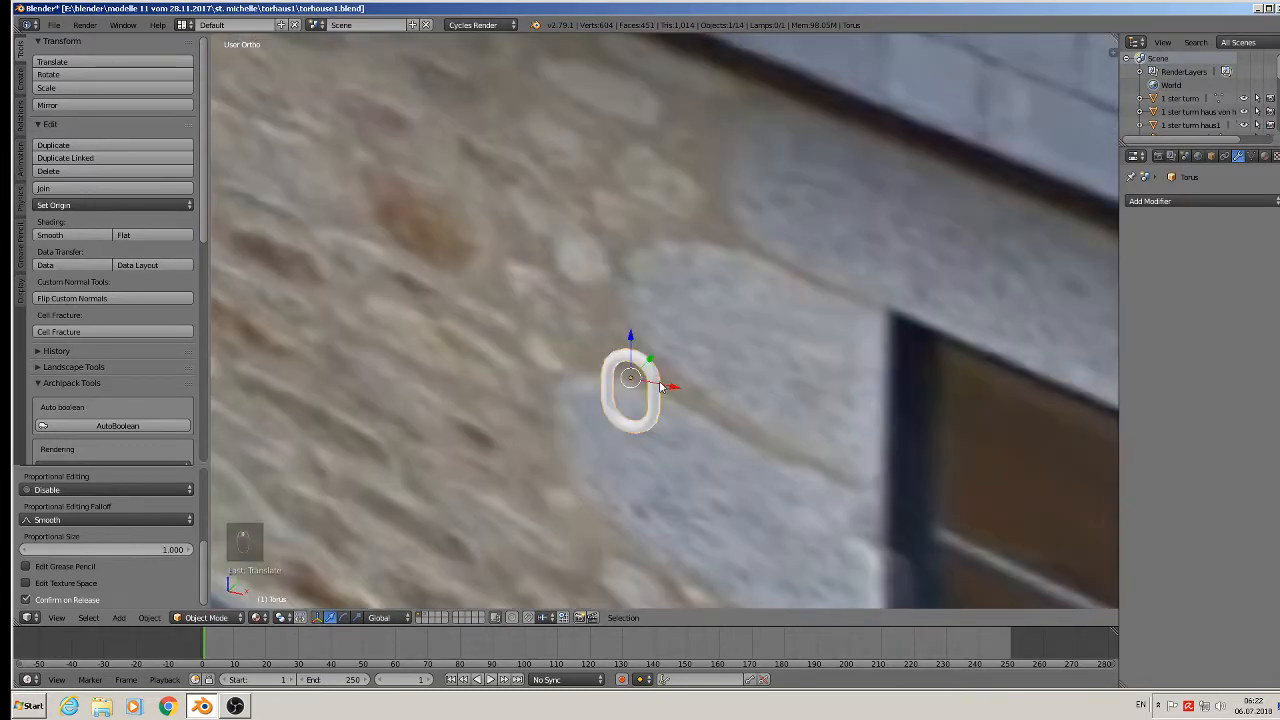
Duplicate the chain link straight up along Z above the first.
key(shift+d)
key(z)
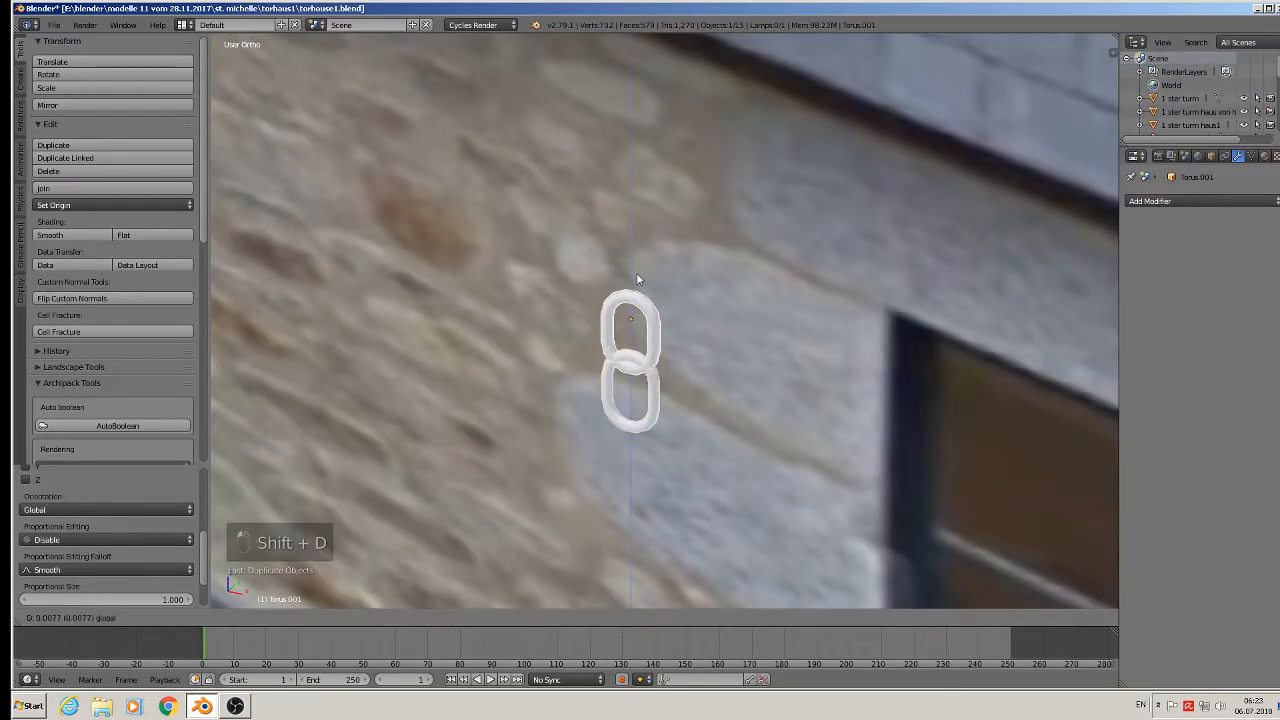
click(637, 278)
text(r)
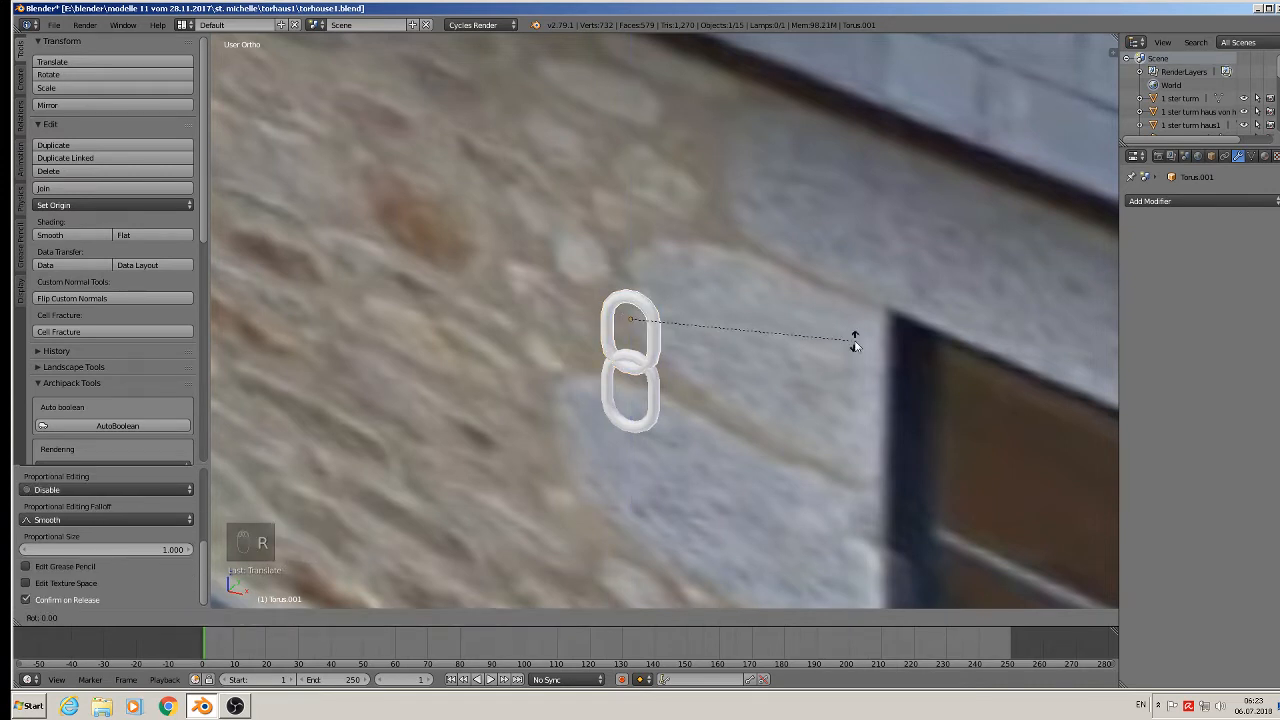
text(y90)
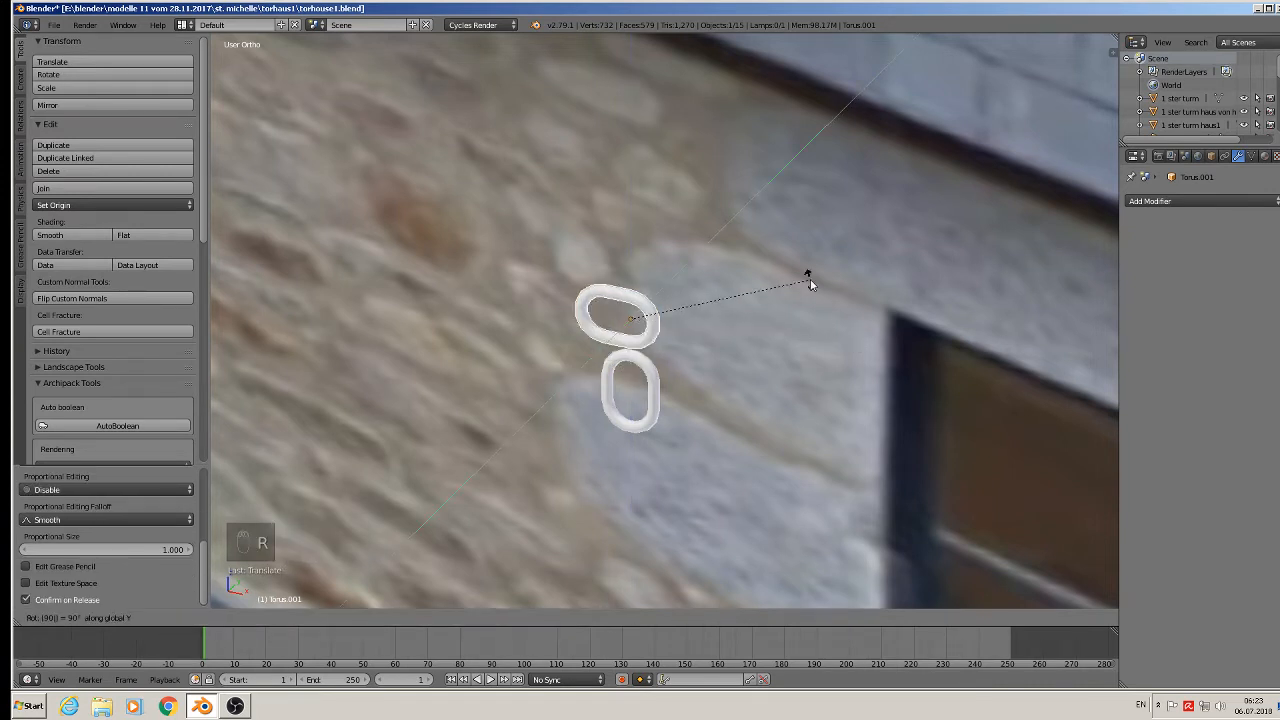
right_click(810, 279)
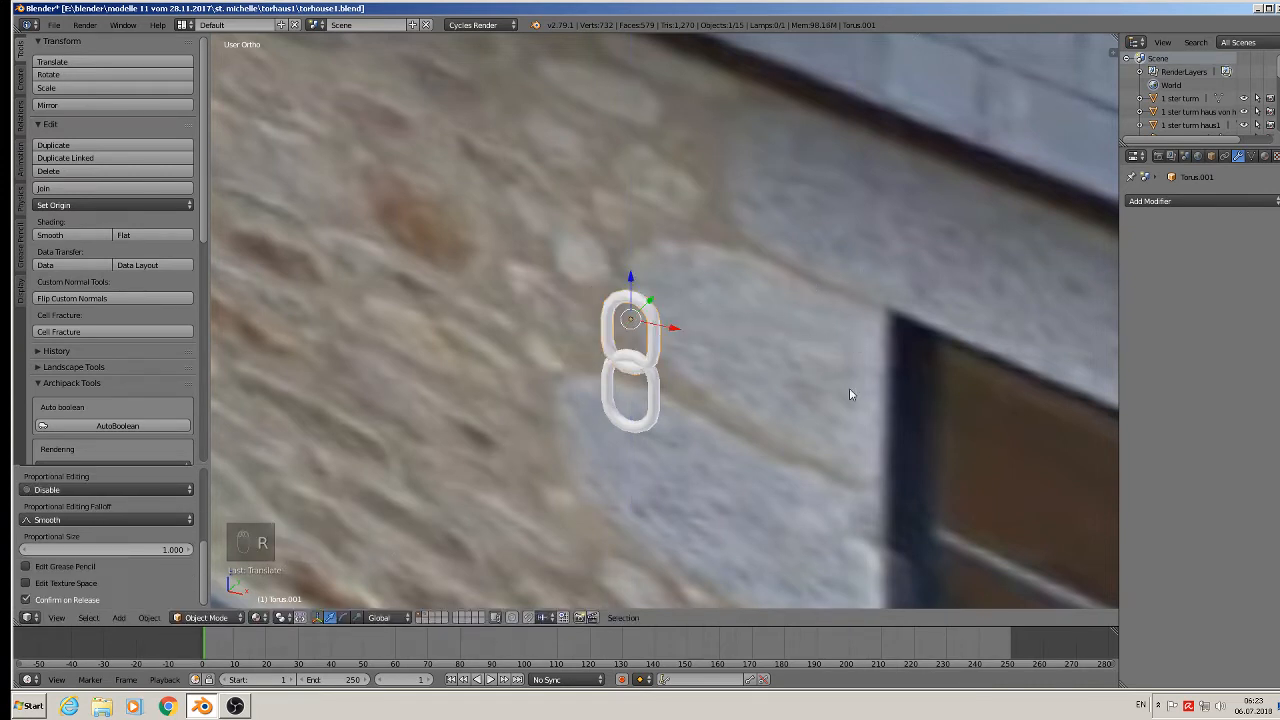
Switch the keyboard layout to German, turn the upper link about Z, and nudge it up.
click(1148, 707)
click(1162, 664)
key(r)
key(z)
key(equal)
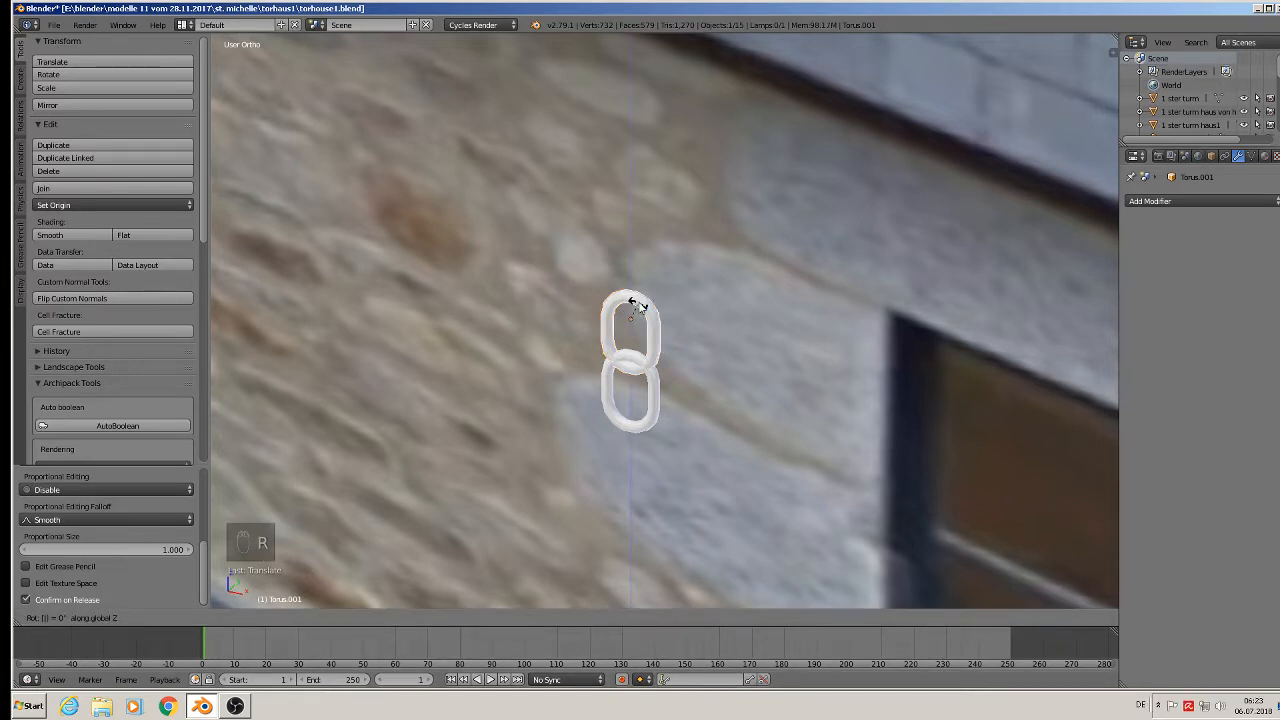
right_click(631, 308)
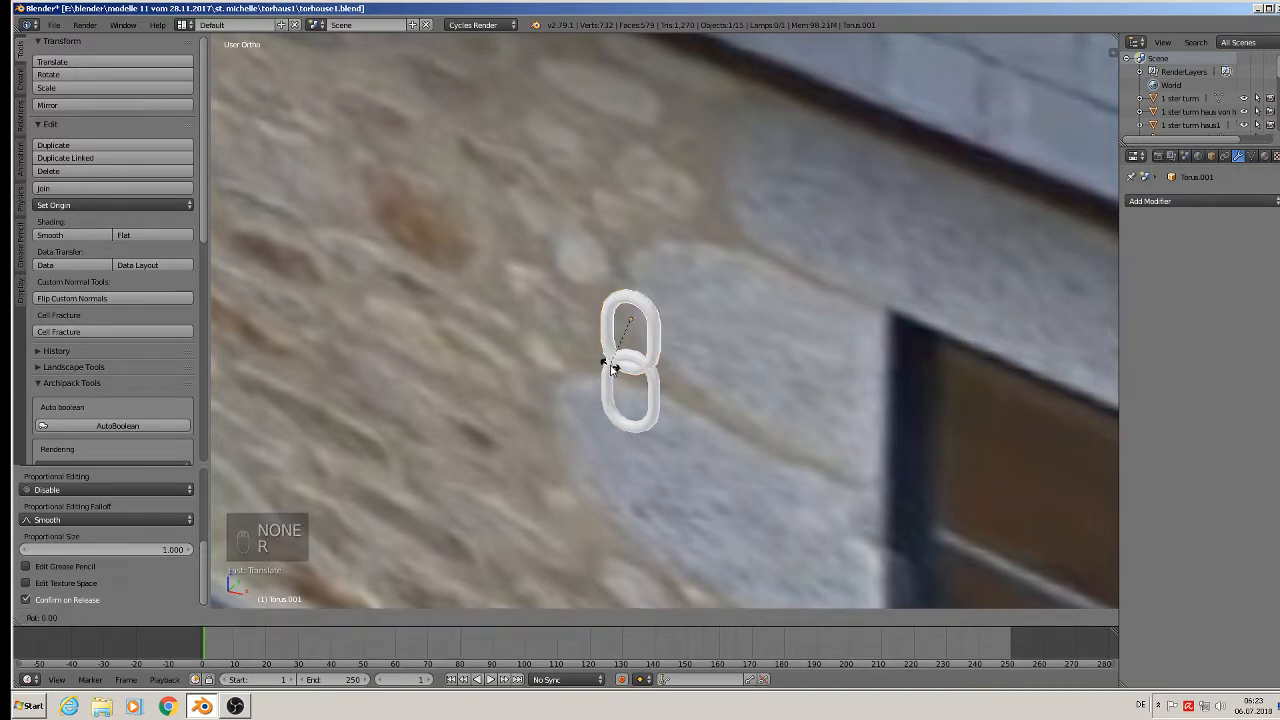
key(r)
click(613, 370)
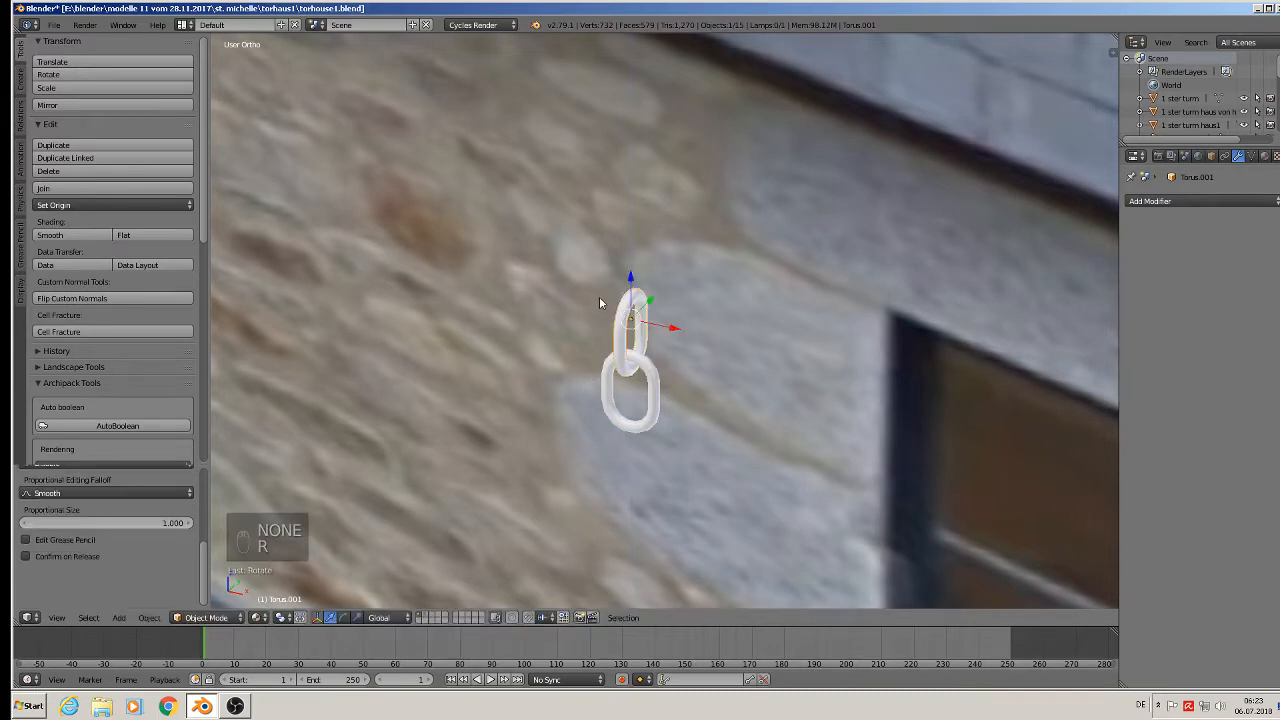
middle_drag(600, 297, 561, 277)
drag(630, 281, 631, 278)
Add the lower link to the selection and join both into one Torus object.
middle_drag(607, 341, 660, 374)
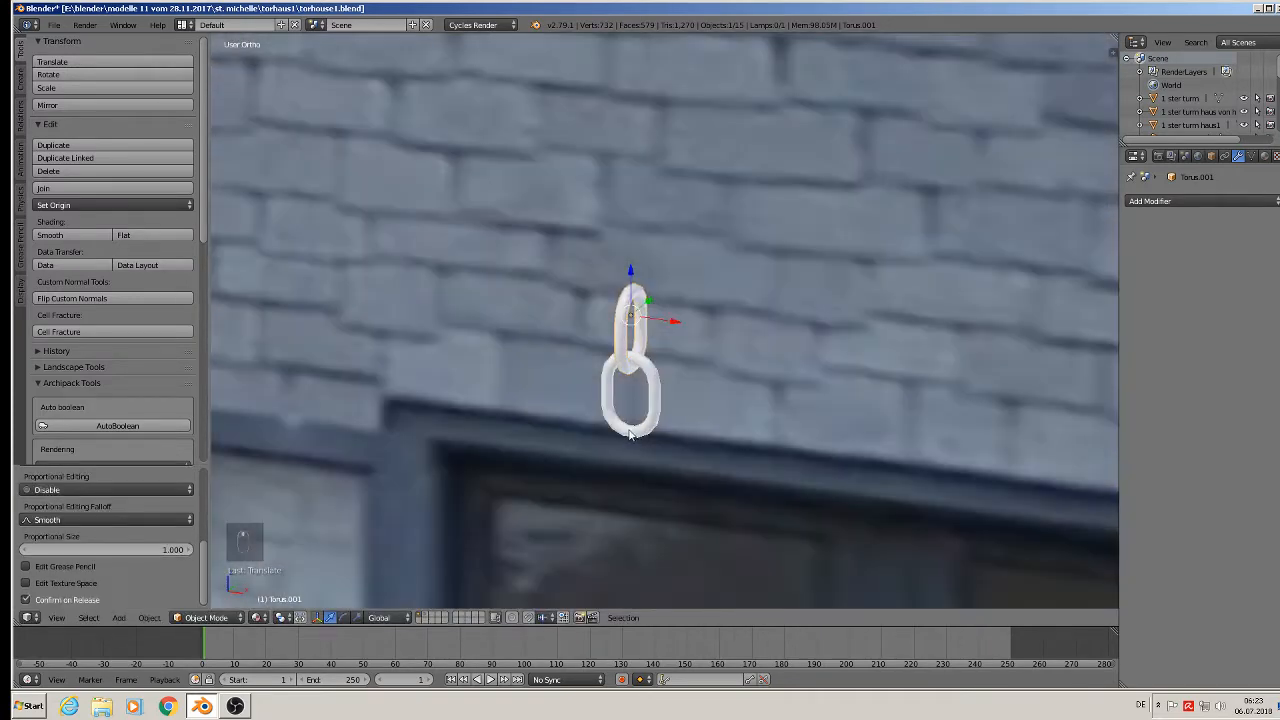
shift+right_click(657, 398)
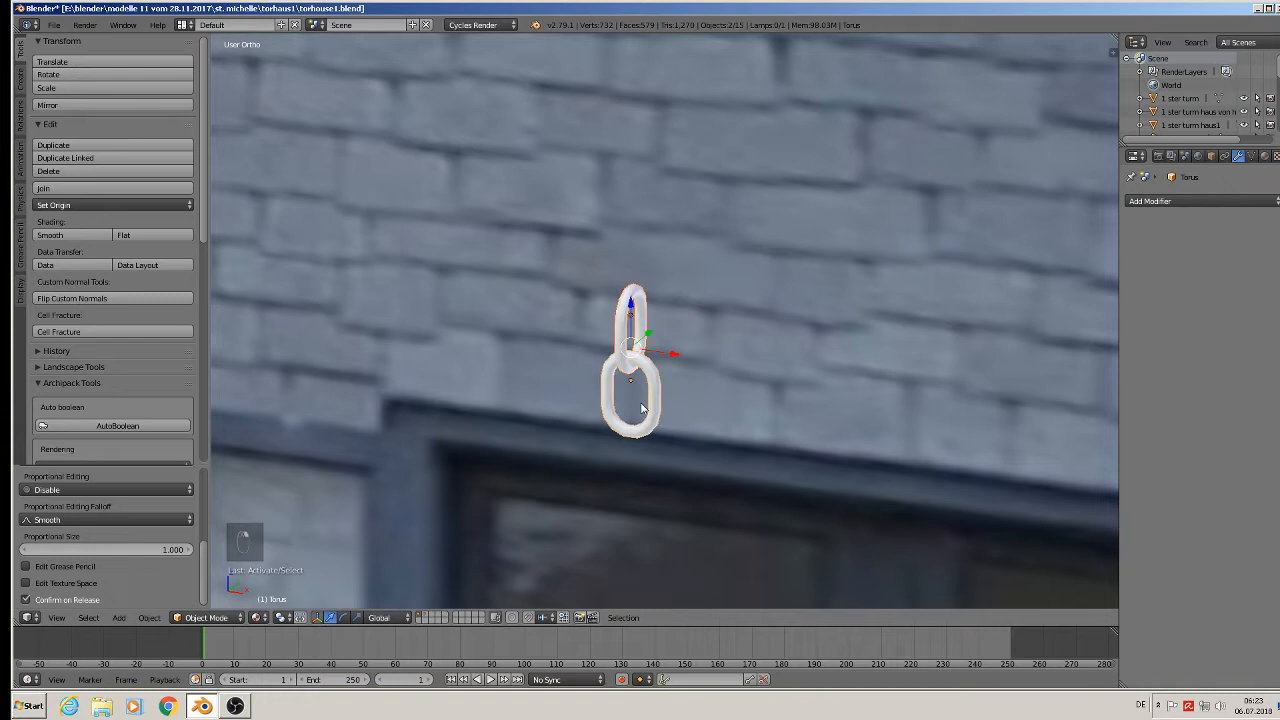
click(64, 189)
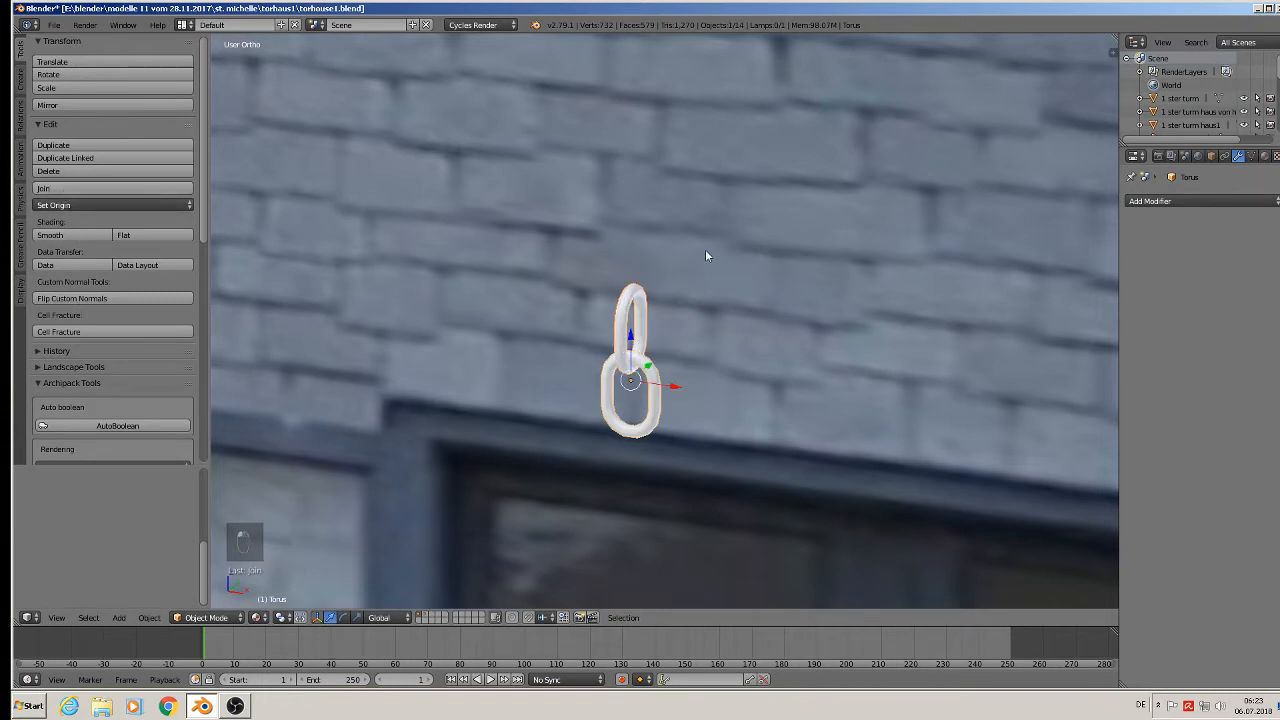
Add an Array modifier to the chain link with relative offset X 0, Y 1, Z 0.
click(1197, 200)
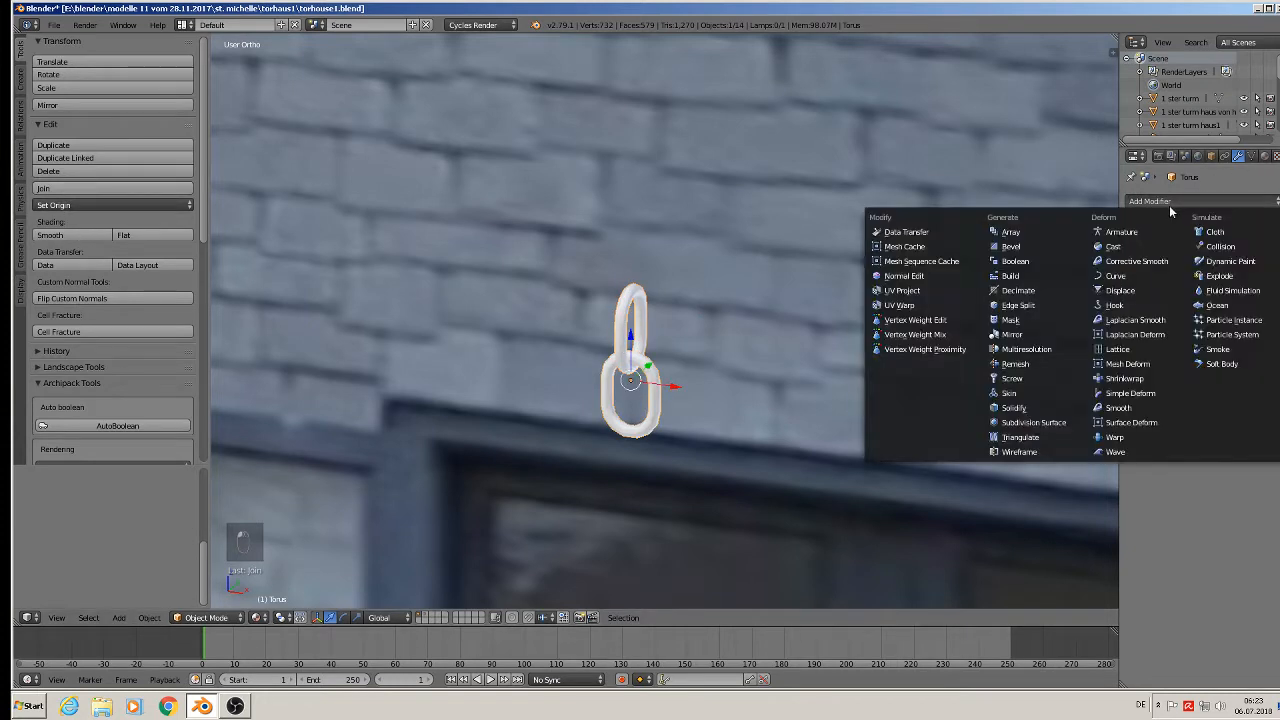
click(1012, 233)
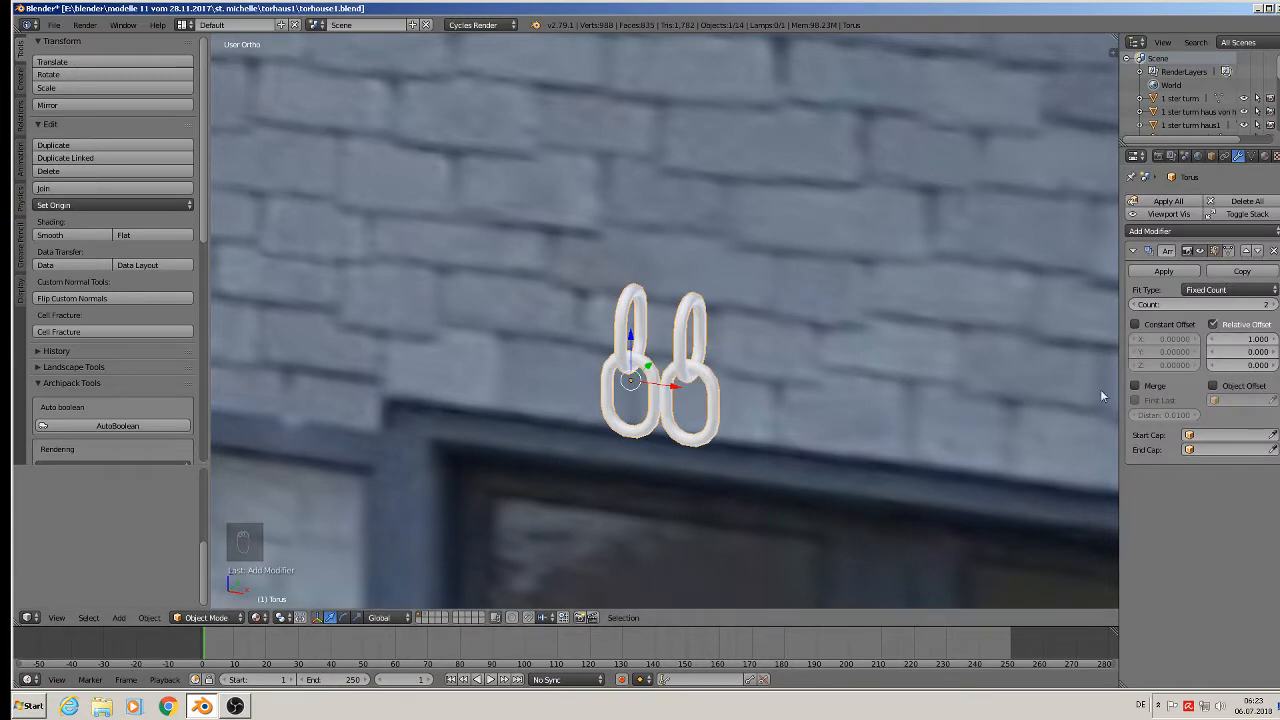
click(1240, 339)
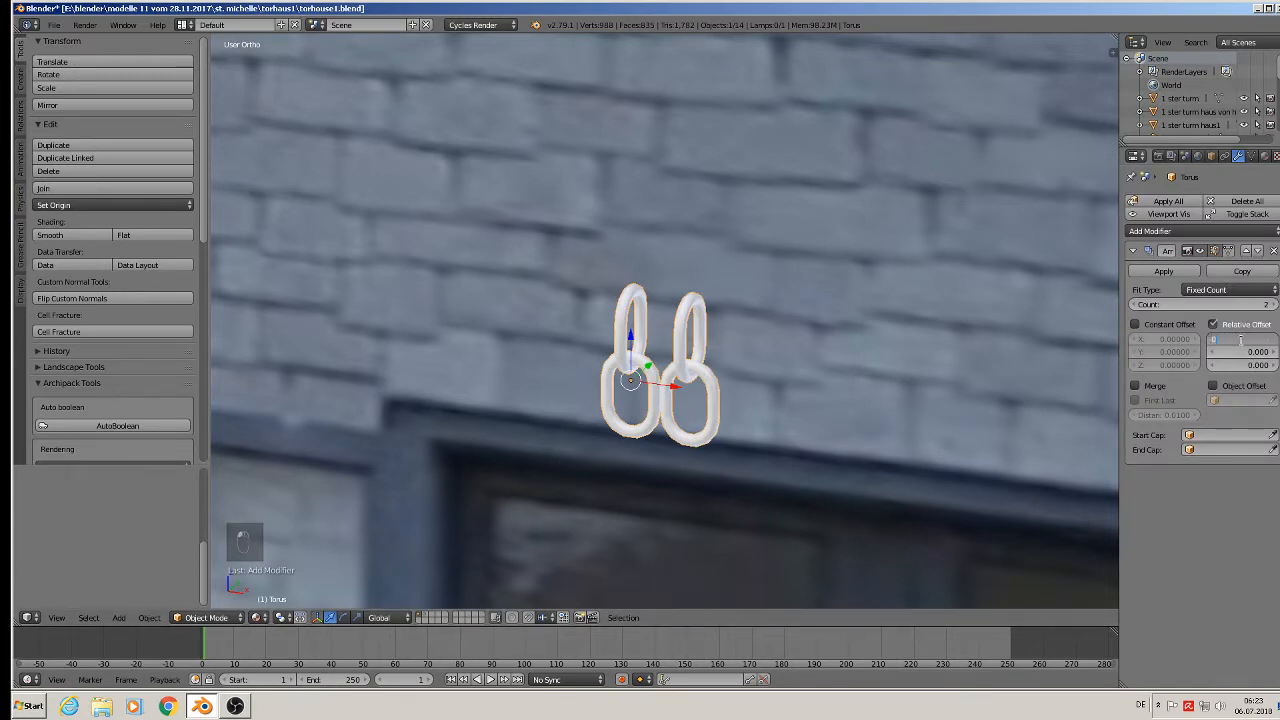
text(0)
key(Return)
click(1237, 365)
text(1)
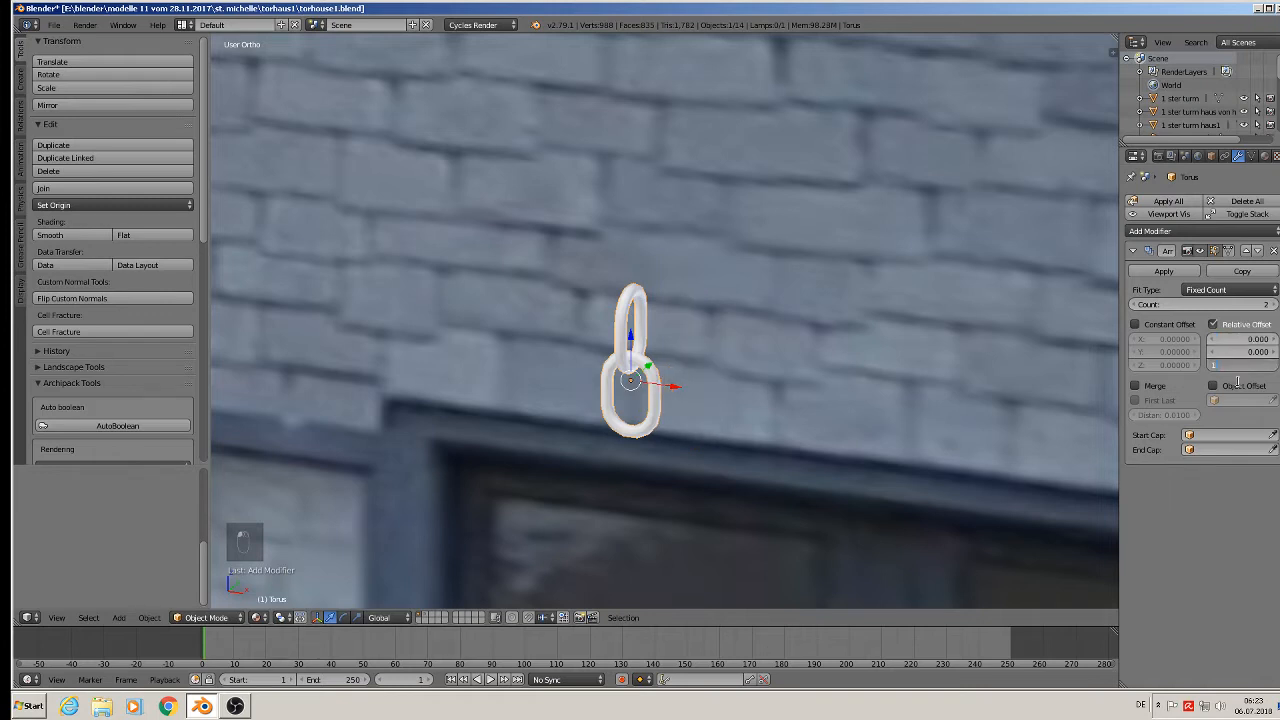
key(Return)
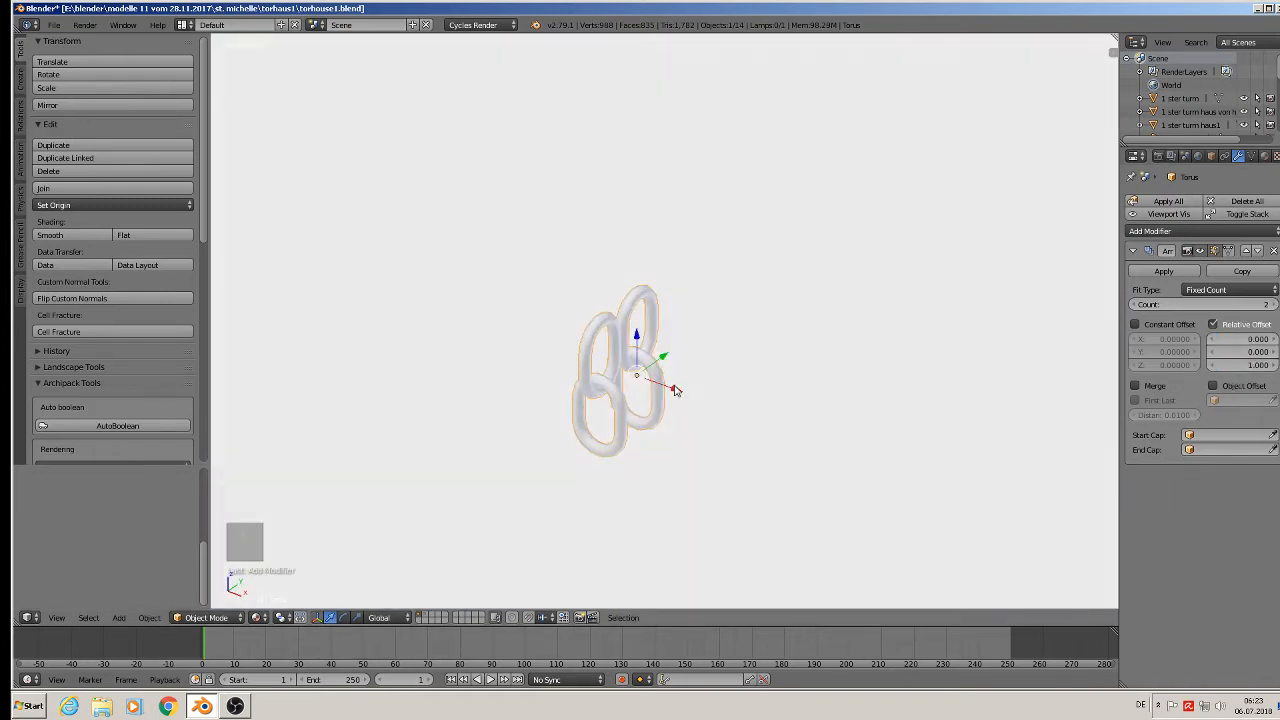
click(1237, 365)
text(0)
key(Return)
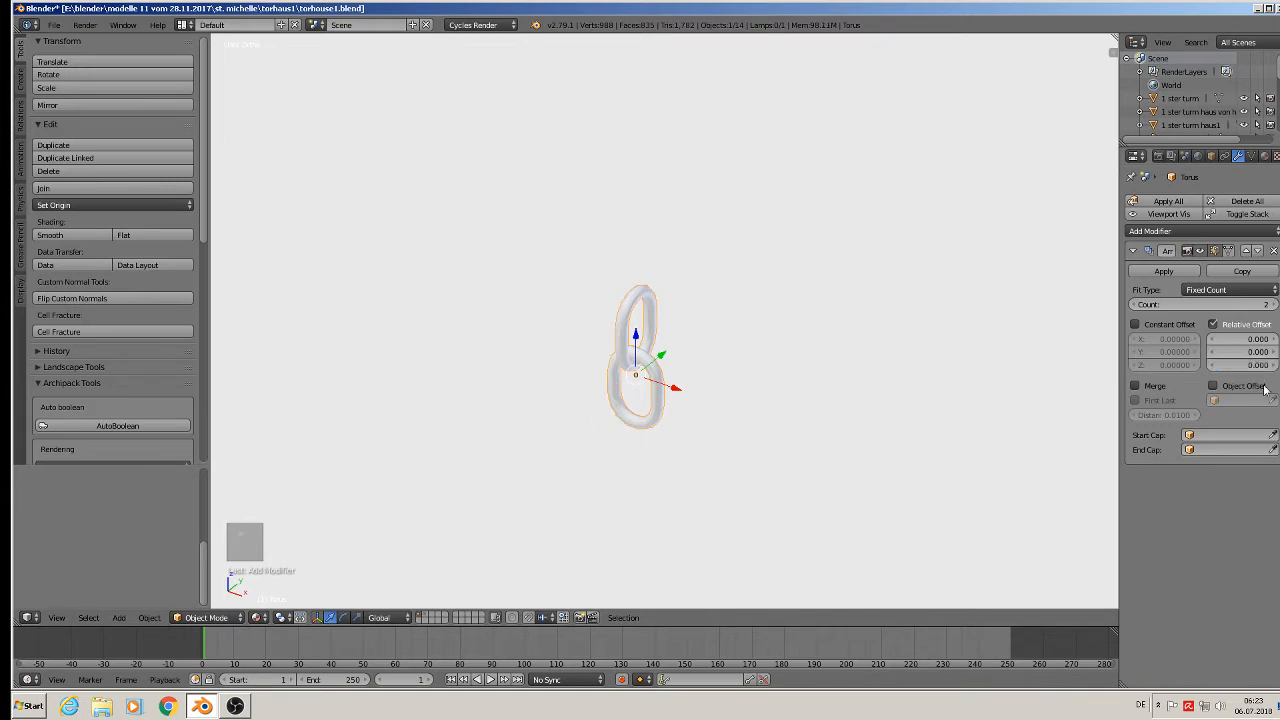
click(1250, 352)
text(1)
key(Return)
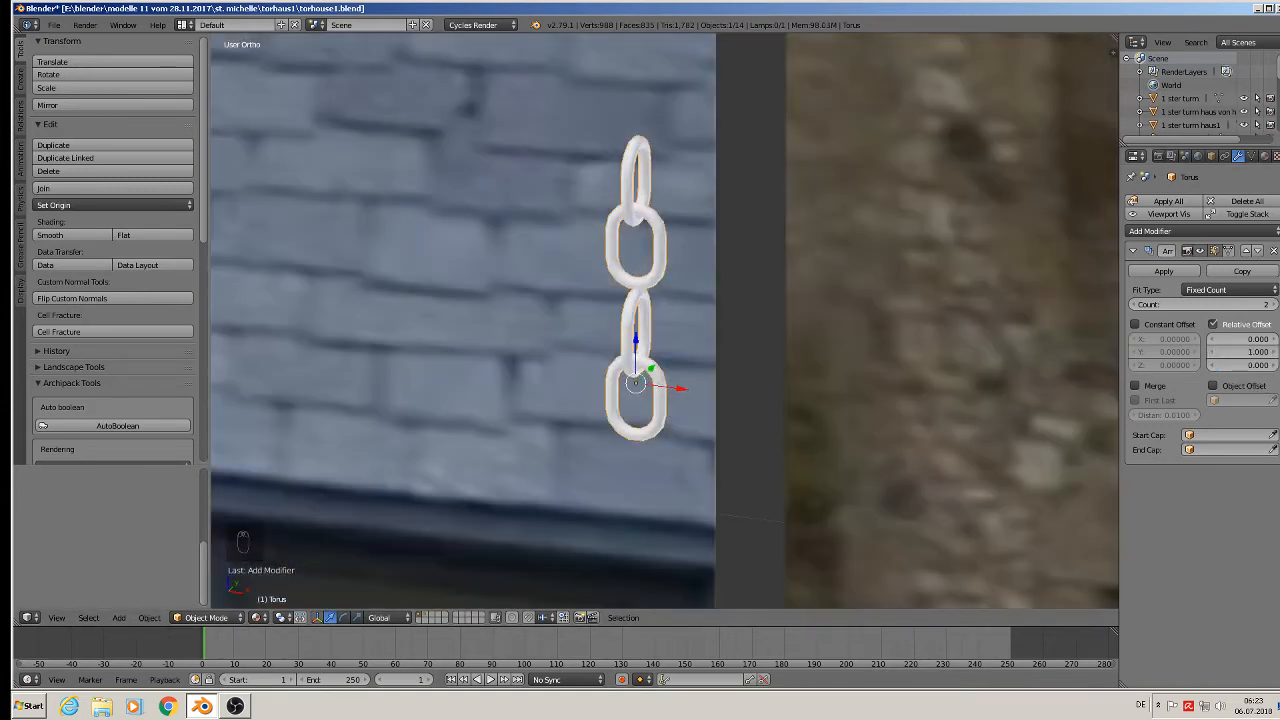
Reduce the array's relative offset to 0.850 so the copied link interlocks.
mouse_move(1231, 353)
mouse_down()
mouse_move(1200, 353)
mouse_move(1221, 353)
mouse_up()
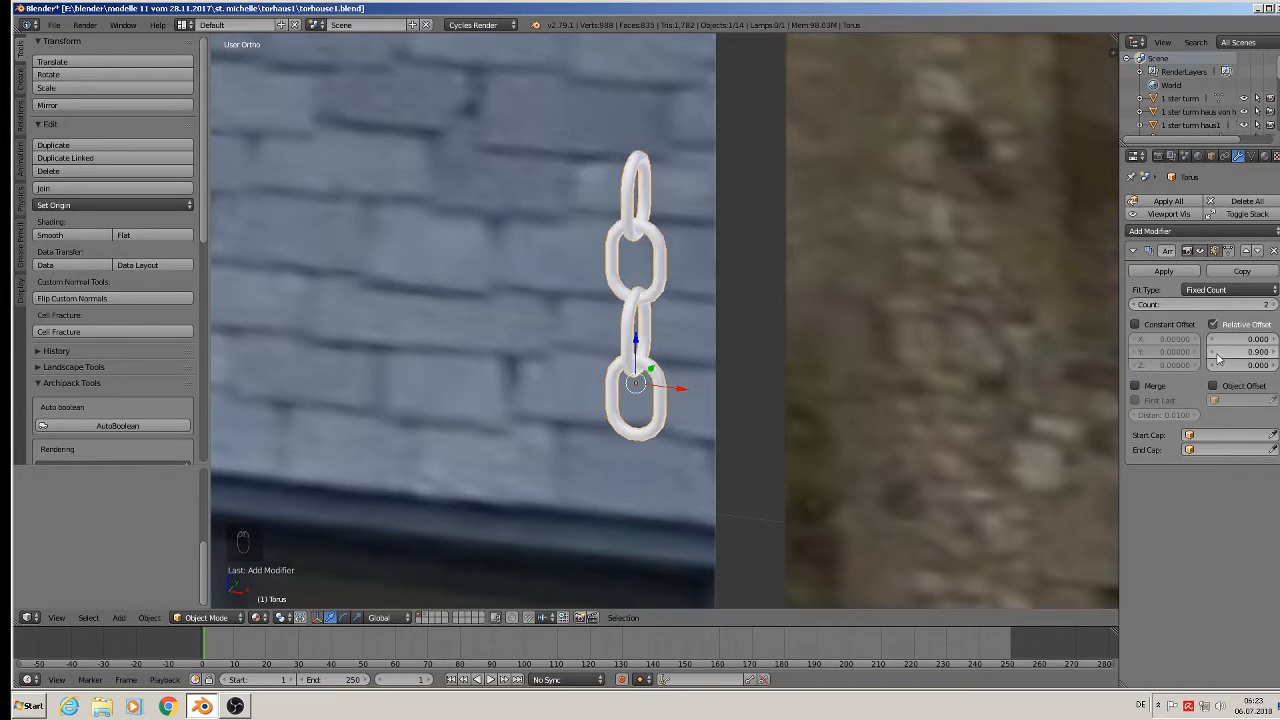
click(1213, 352)
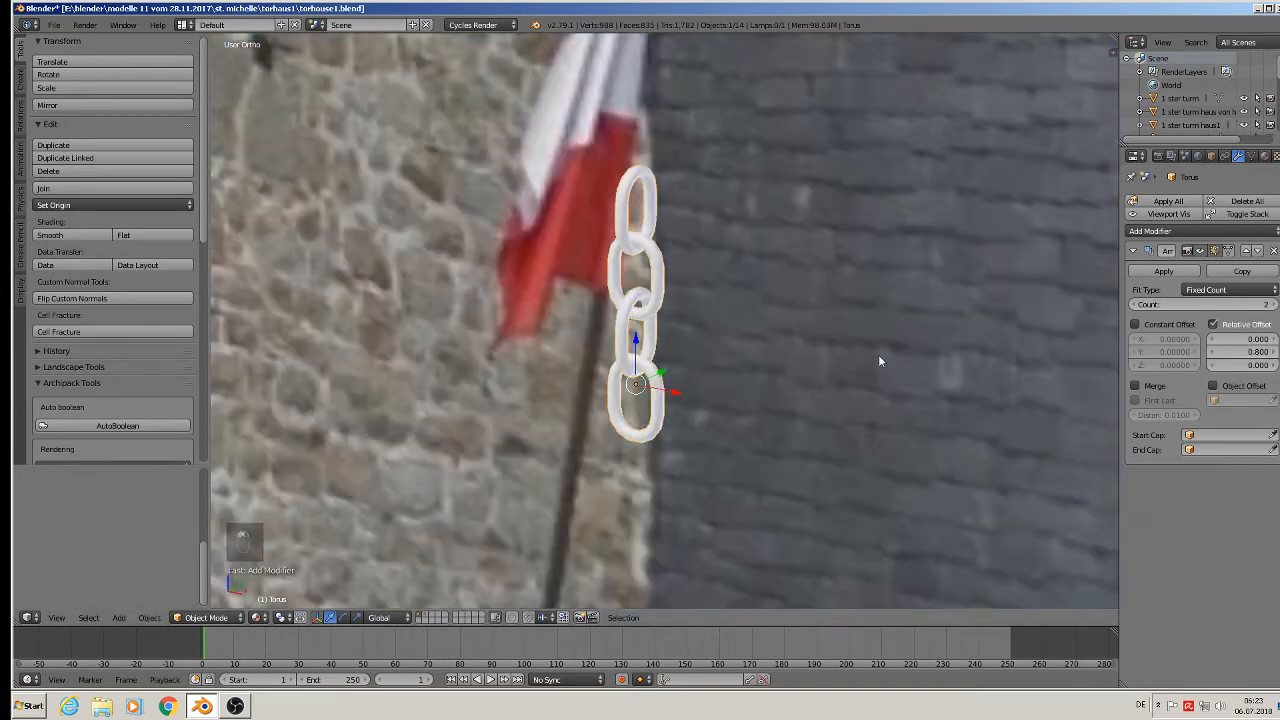
scroll(870, 352, up, 1)
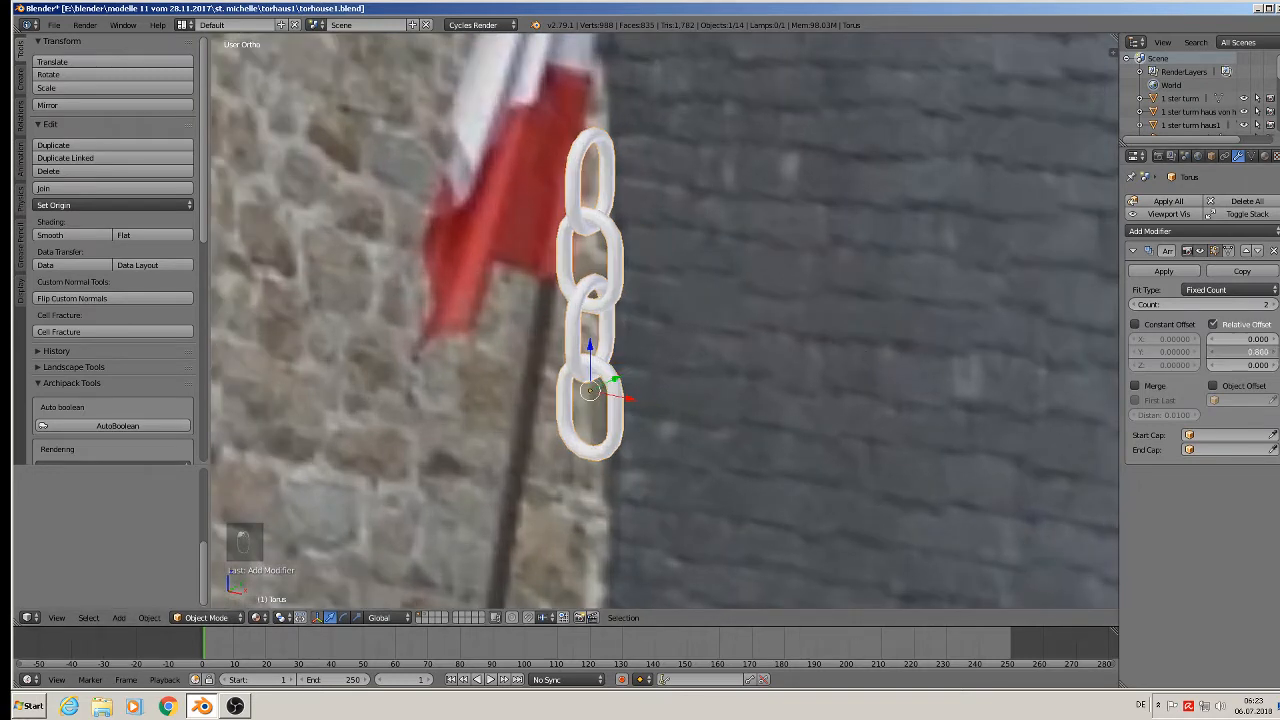
click(1274, 352)
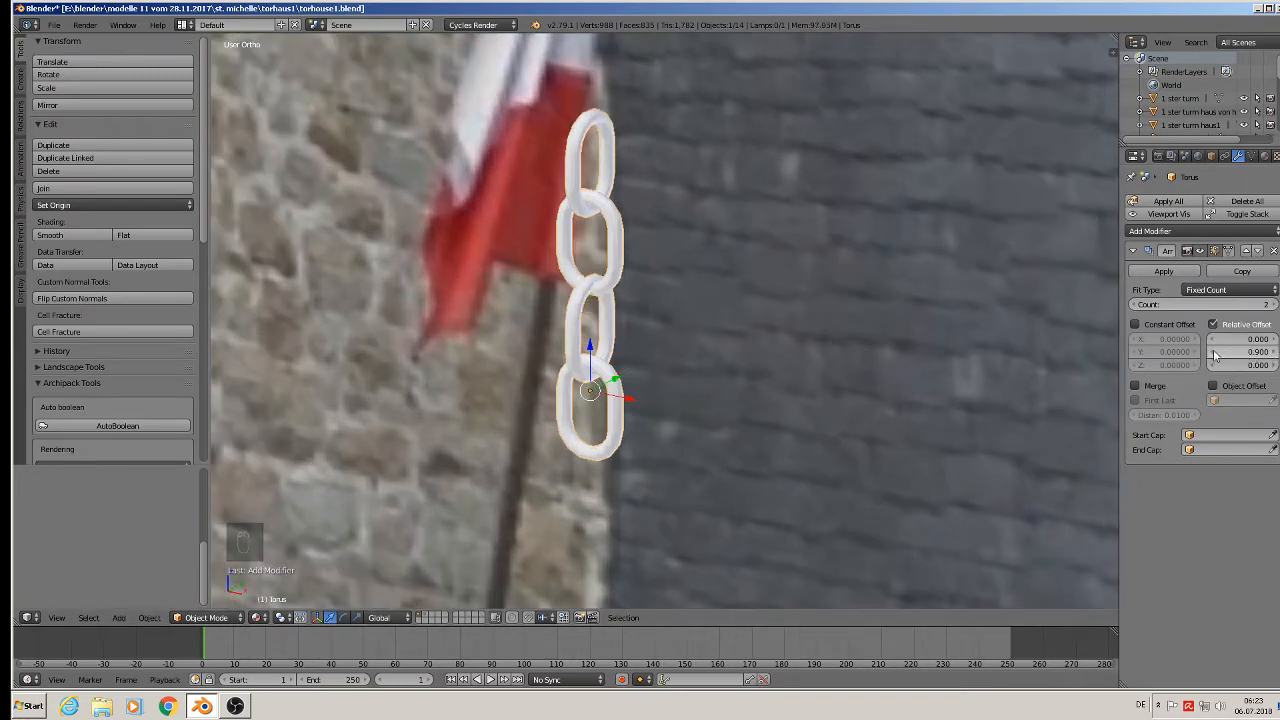
drag(1214, 355, 1196, 355)
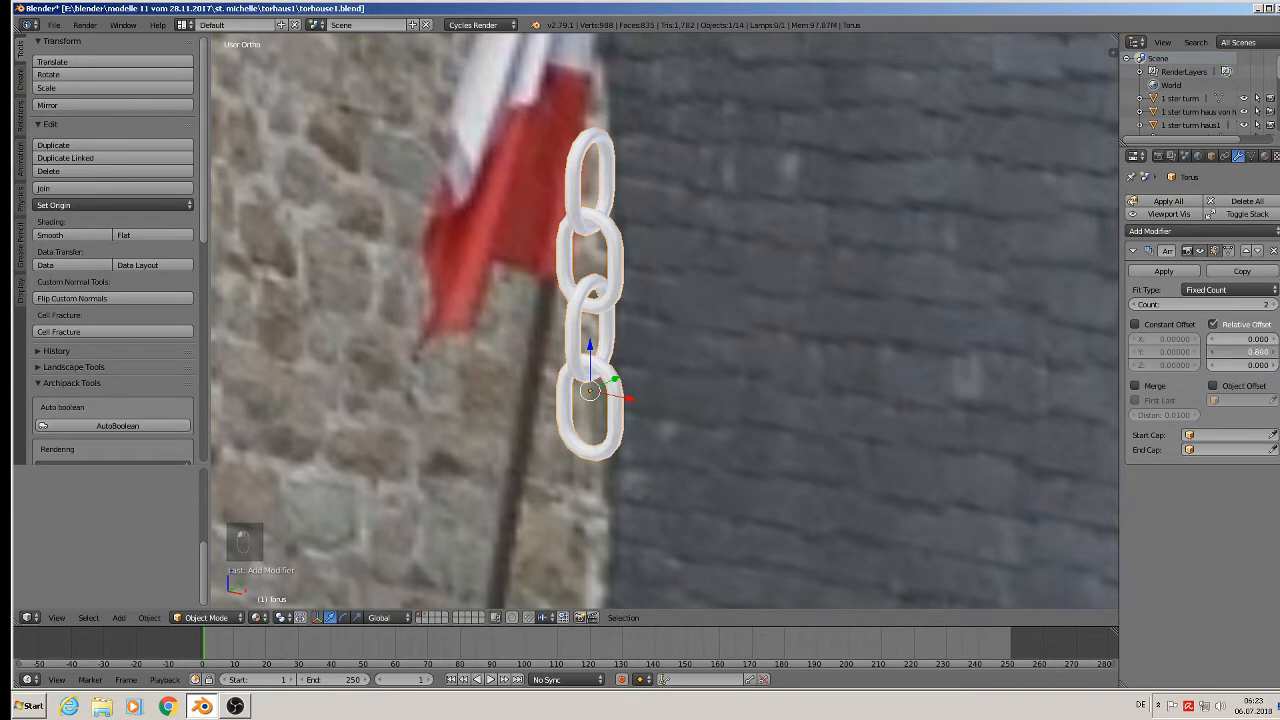
click(1245, 351)
text(0.85)
key(Return)
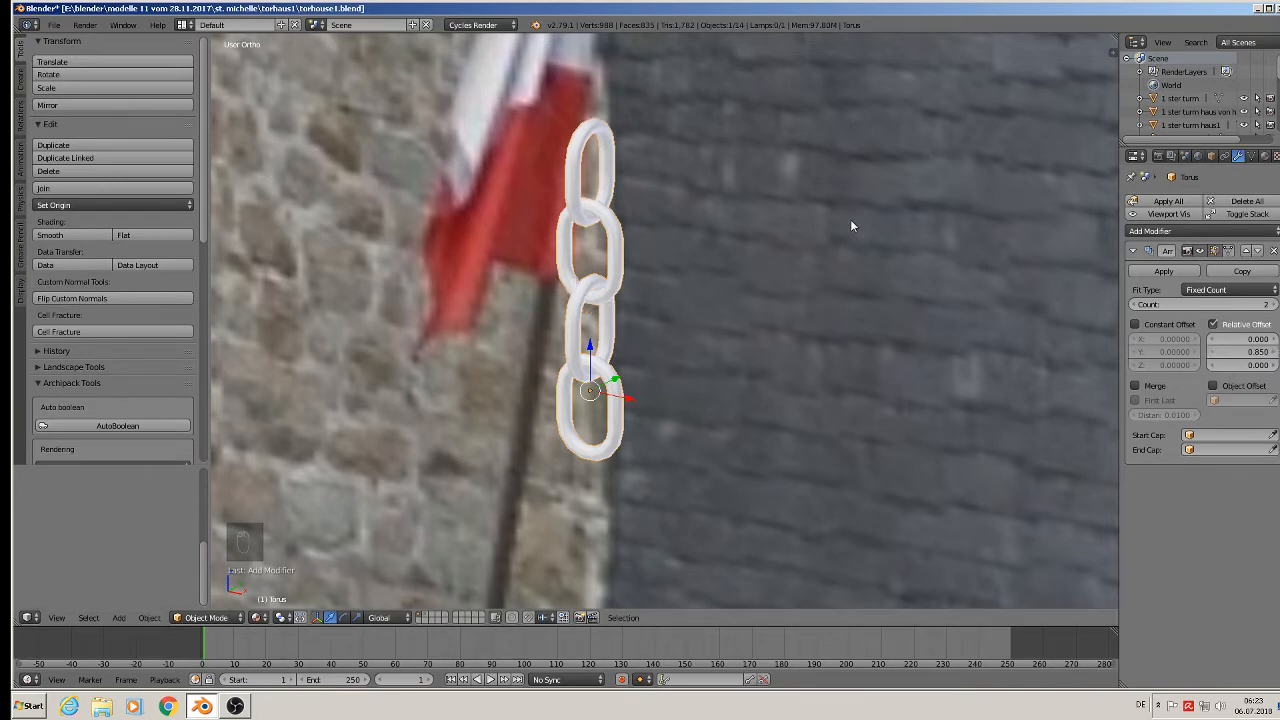
scroll(850, 219, down, 10)
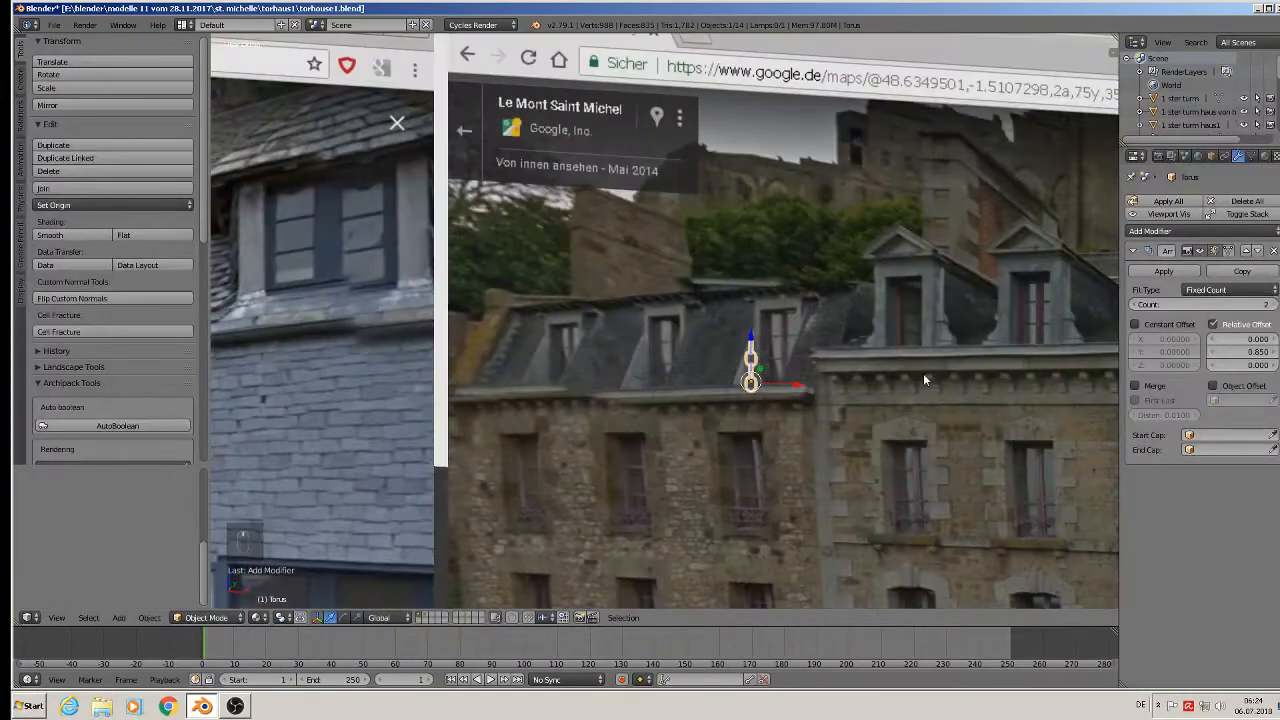
In front view, set the array count to 20 and lower the chain vertically.
key(KP_1)
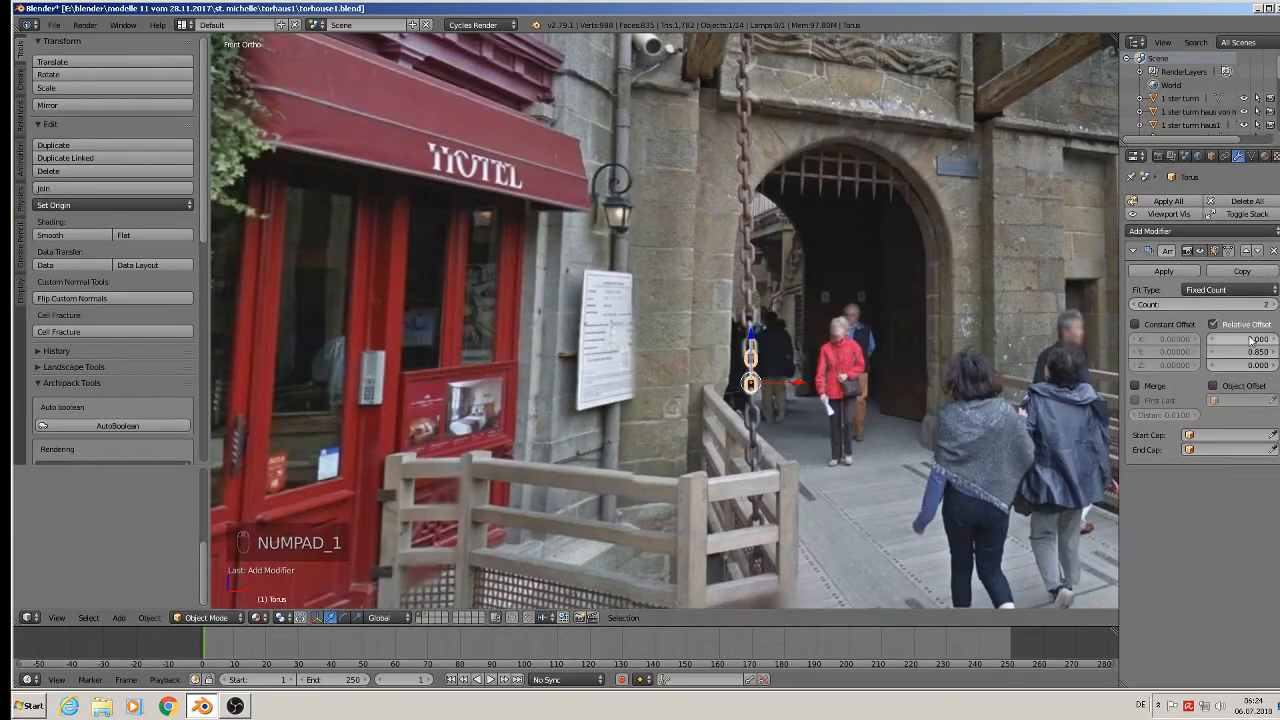
click(1191, 304)
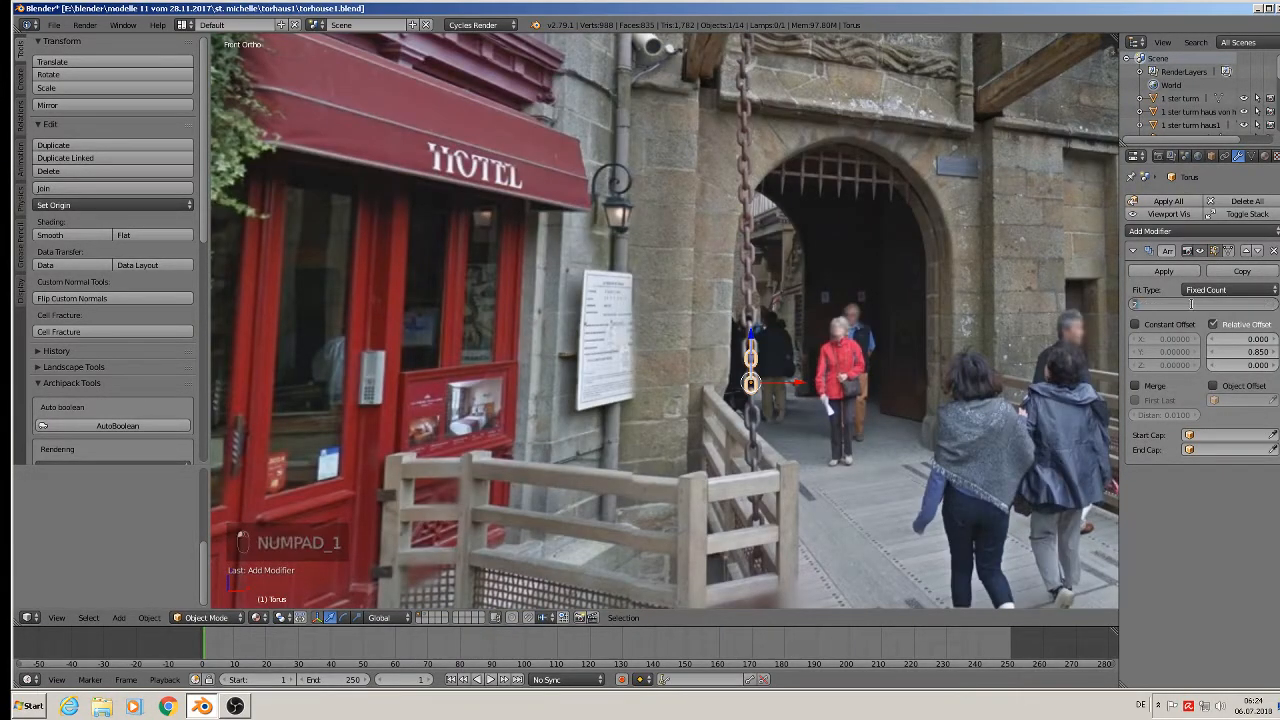
text(20)
key(Return)
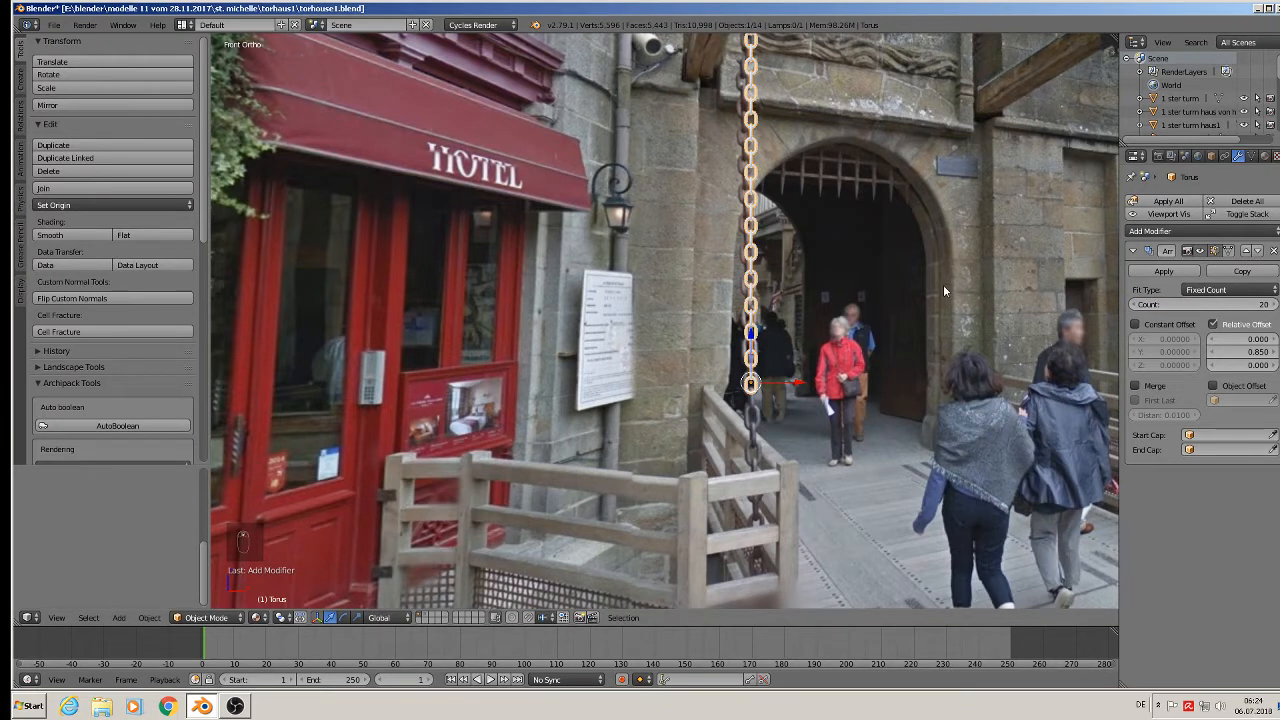
scroll(940, 284, down, 4)
shift+middle_drag(891, 302, 741, 332)
key(g)
key(z)
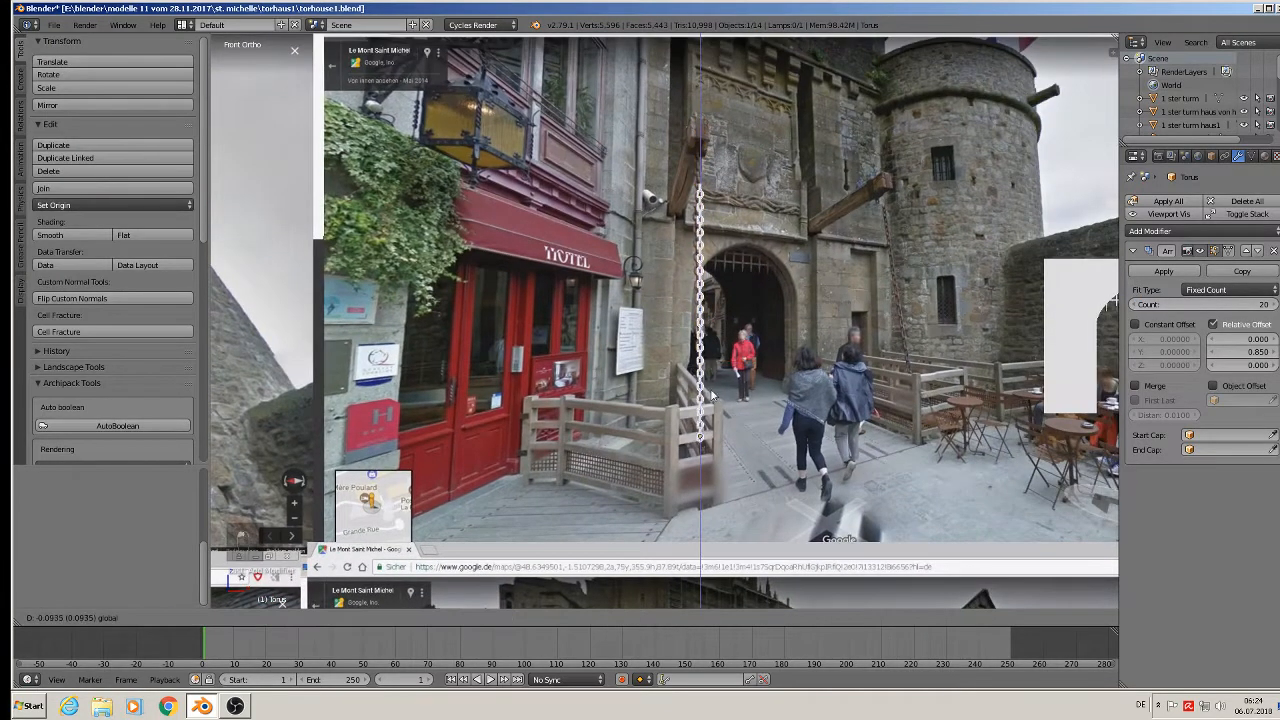
click(722, 451)
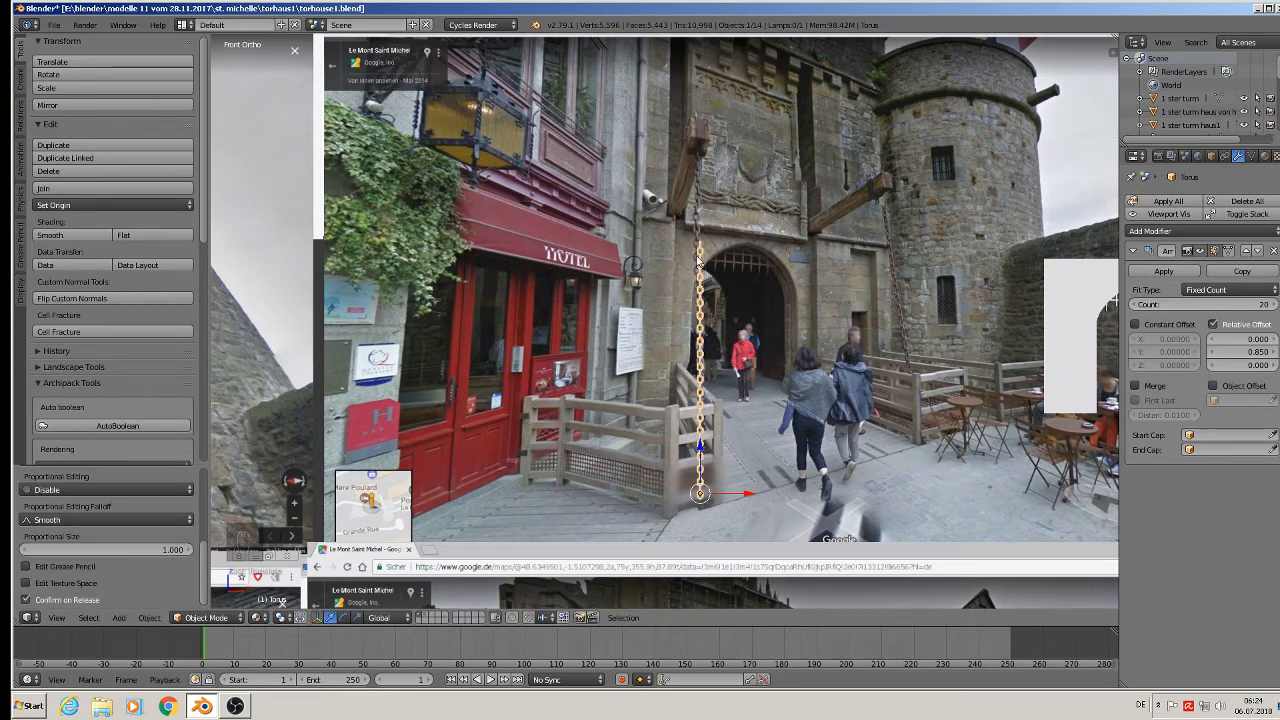
Raise the array count to 28 and move the chain right beside the tower.
click(1231, 305)
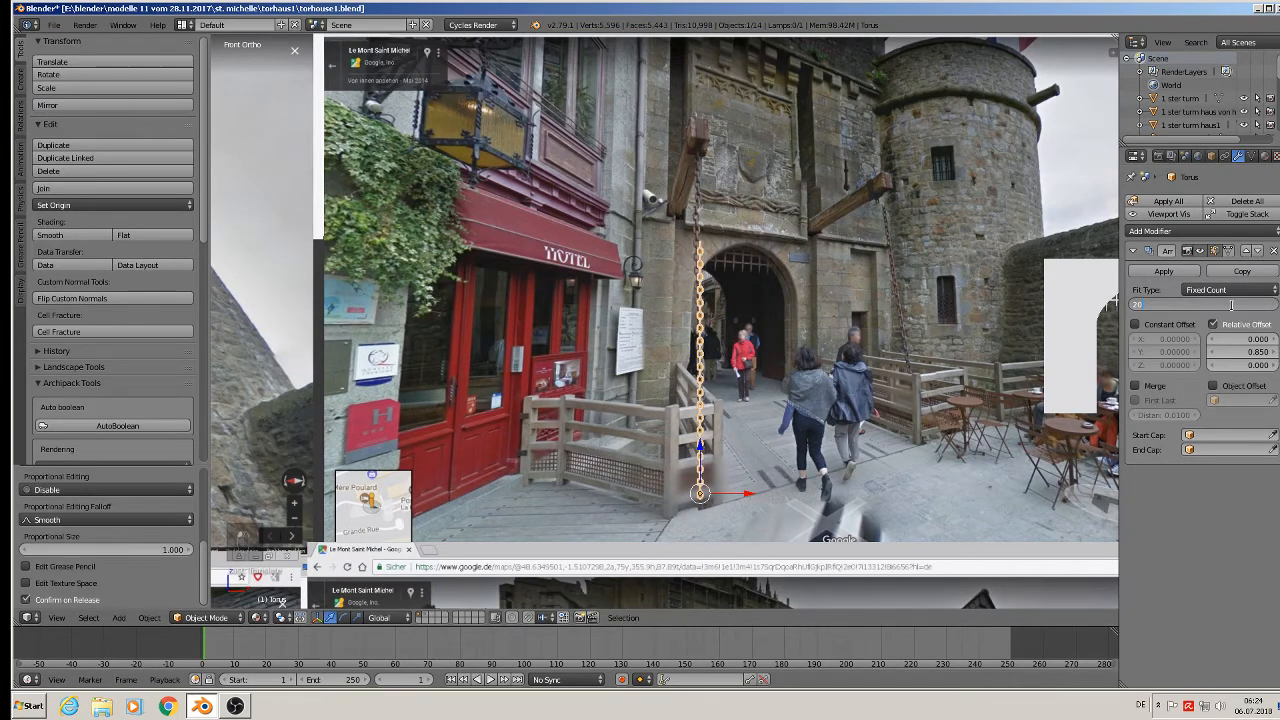
text(28)
key(Return)
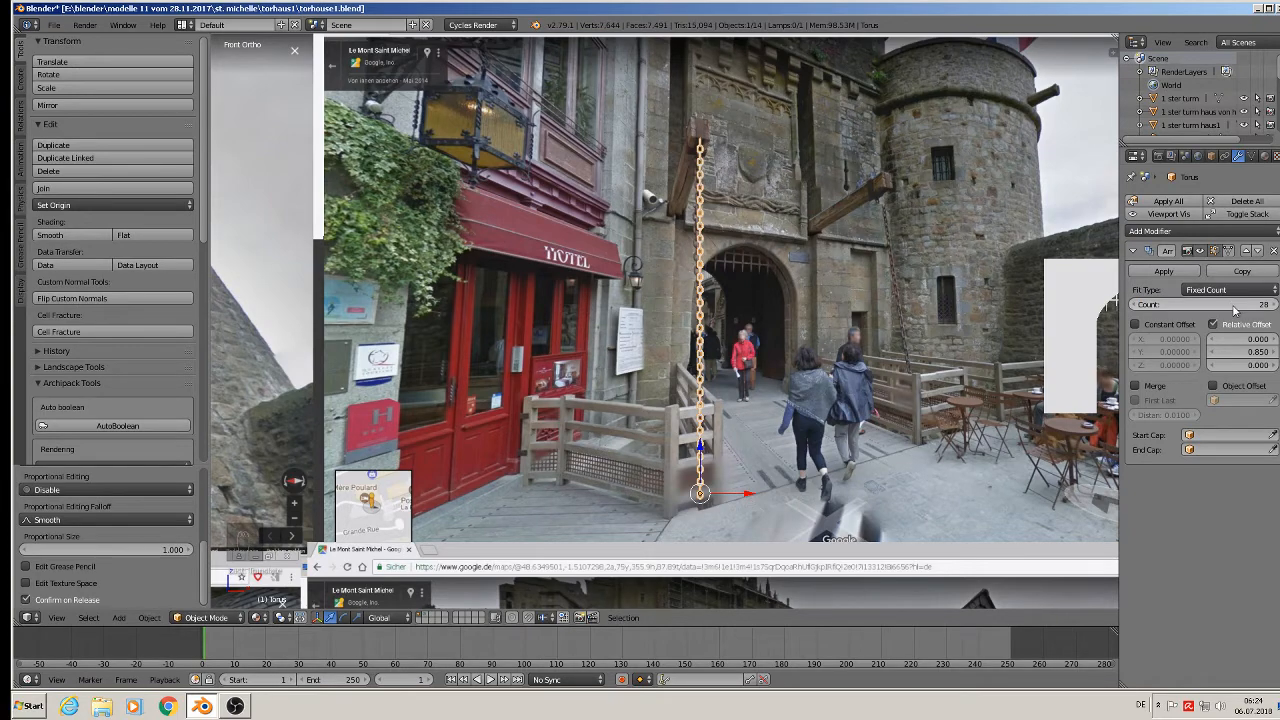
scroll(852, 284, down, 3)
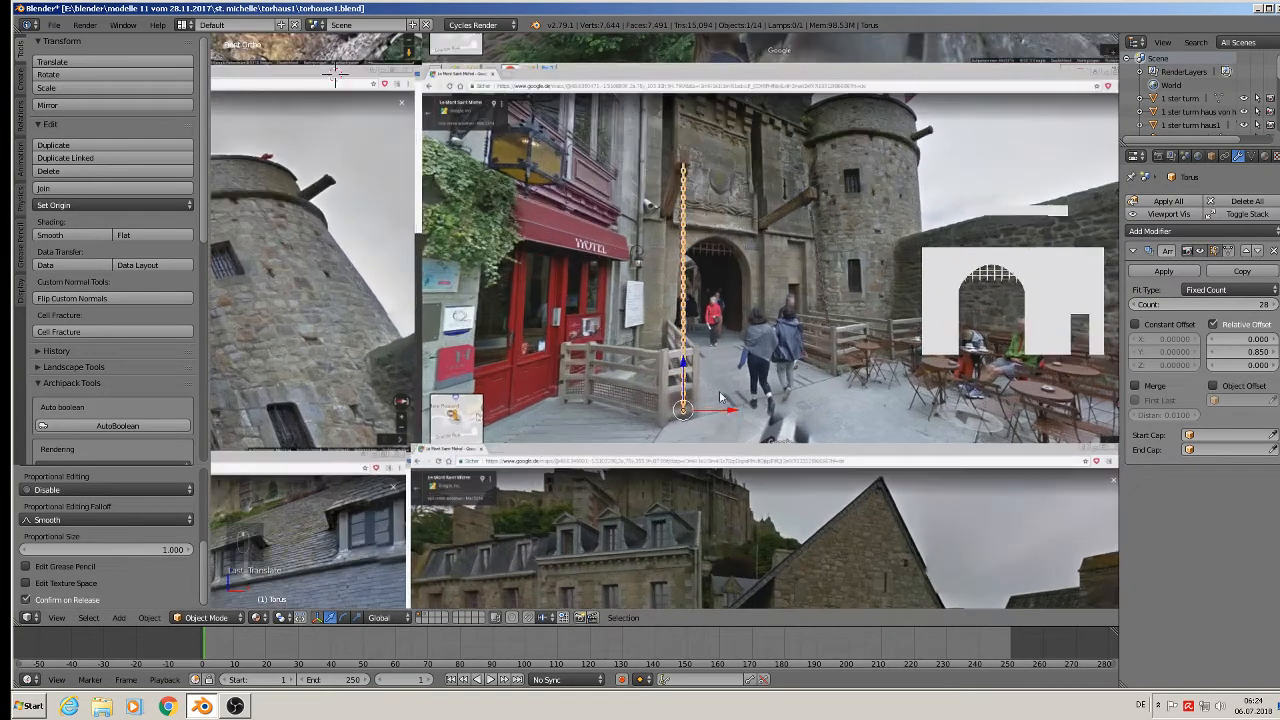
drag(745, 412, 953, 393)
scroll(953, 393, up, 3)
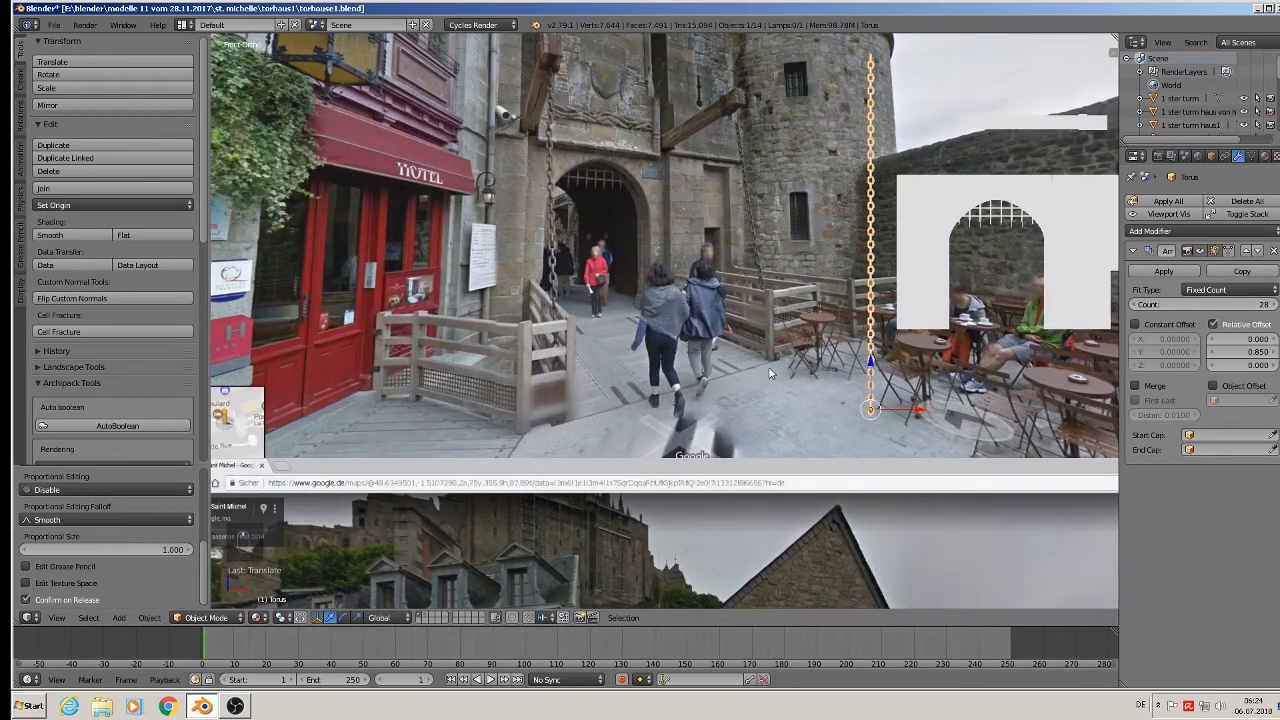
scroll(594, 279, up, 2)
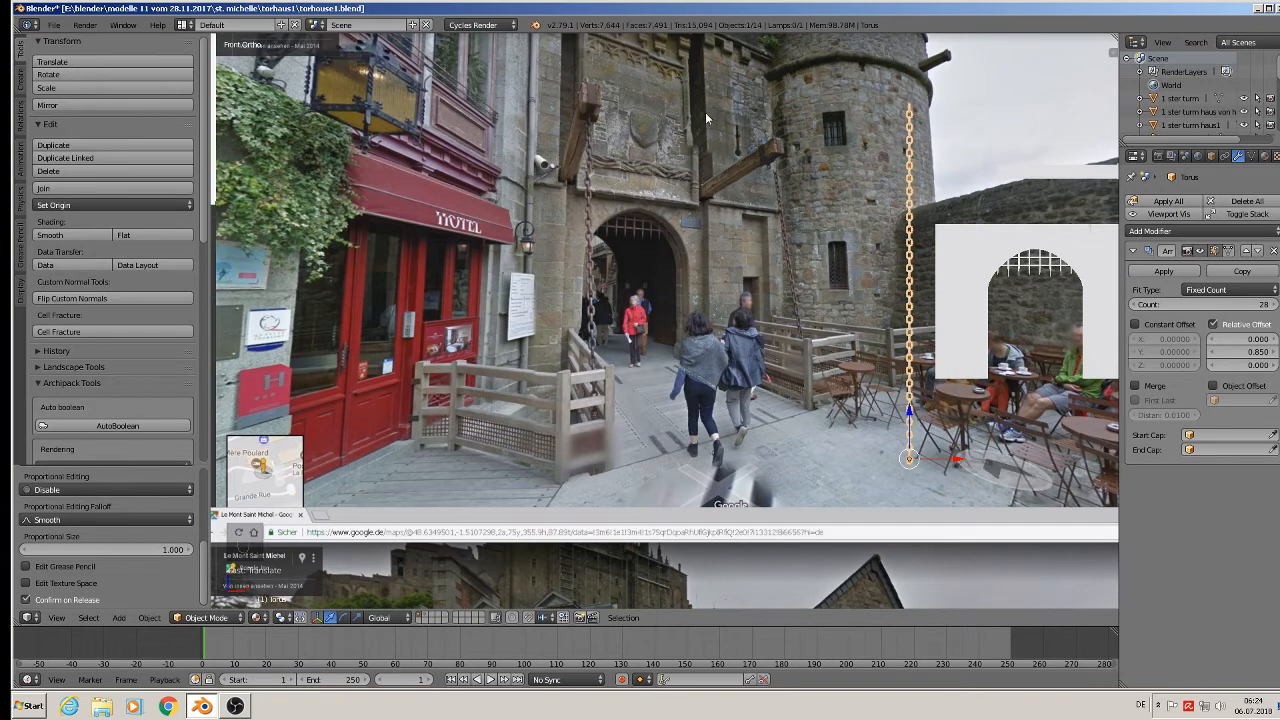
scroll(705, 112, down, 3)
scroll(697, 102, up, 3)
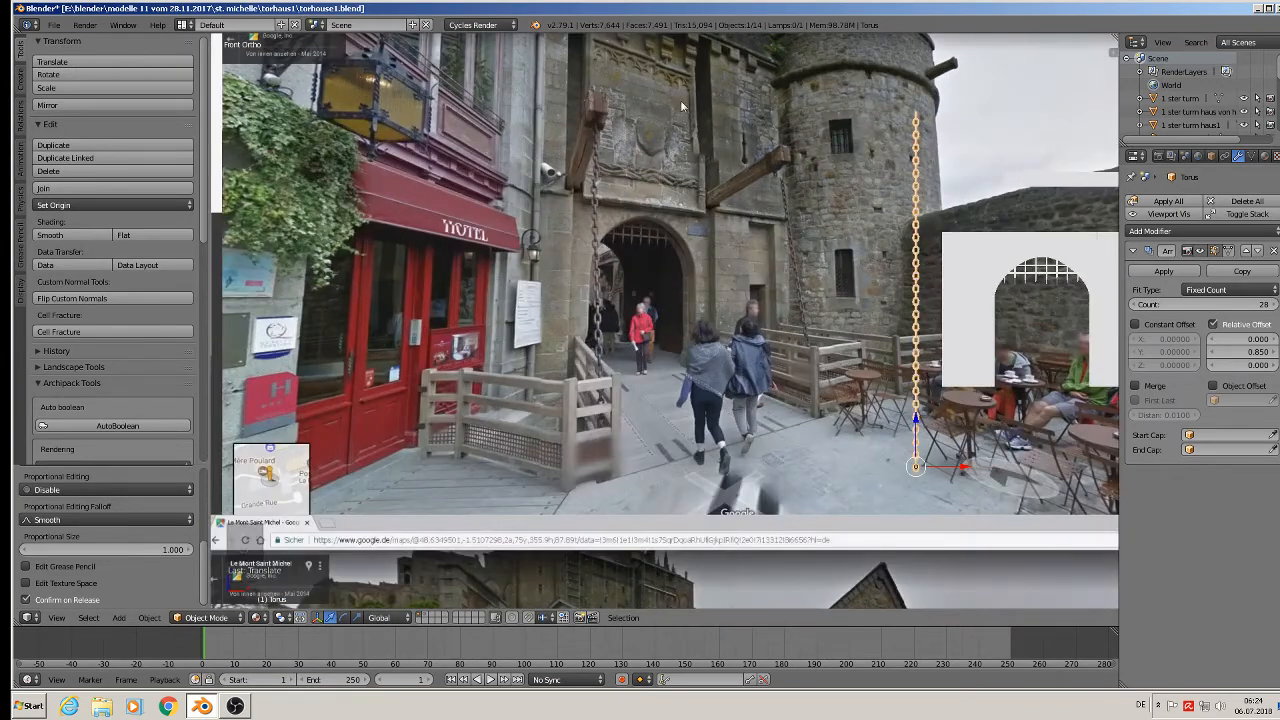
shift+middle_drag(682, 104, 600, 305)
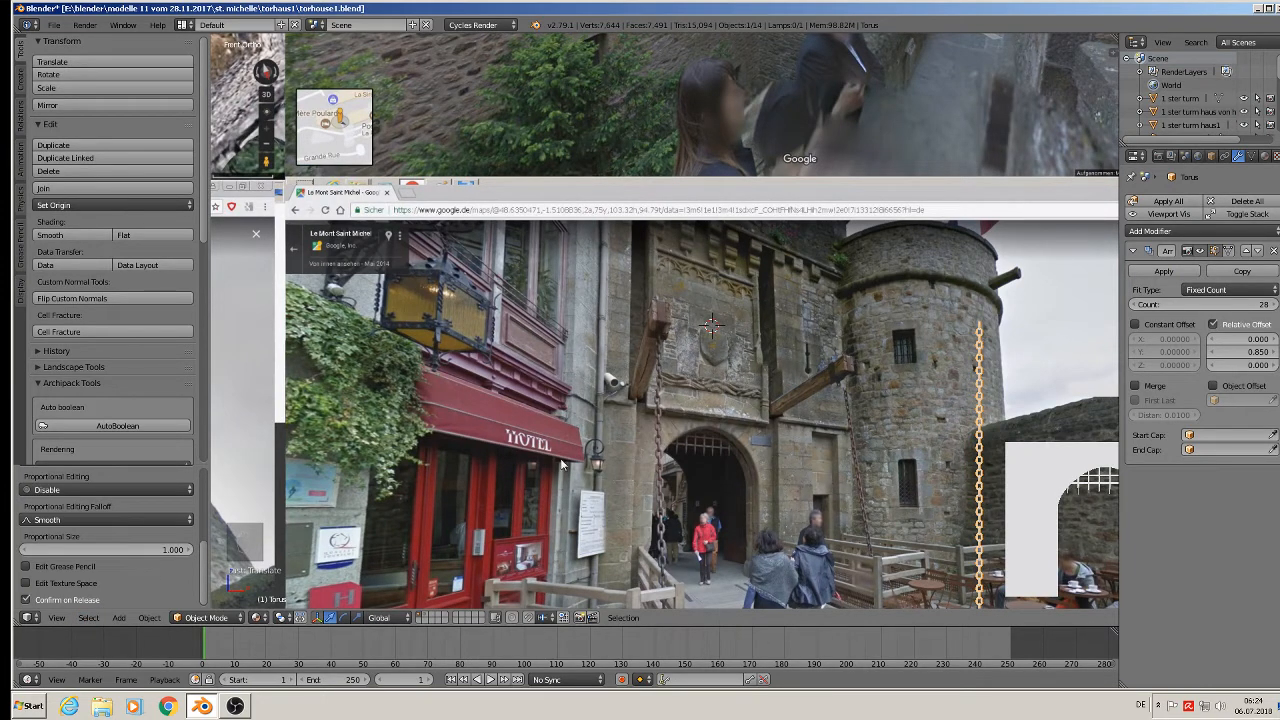
Add a new cube, shrink it, widen it along X, and slide it over the gateway.
click(123, 619)
mouse_move(150, 603)
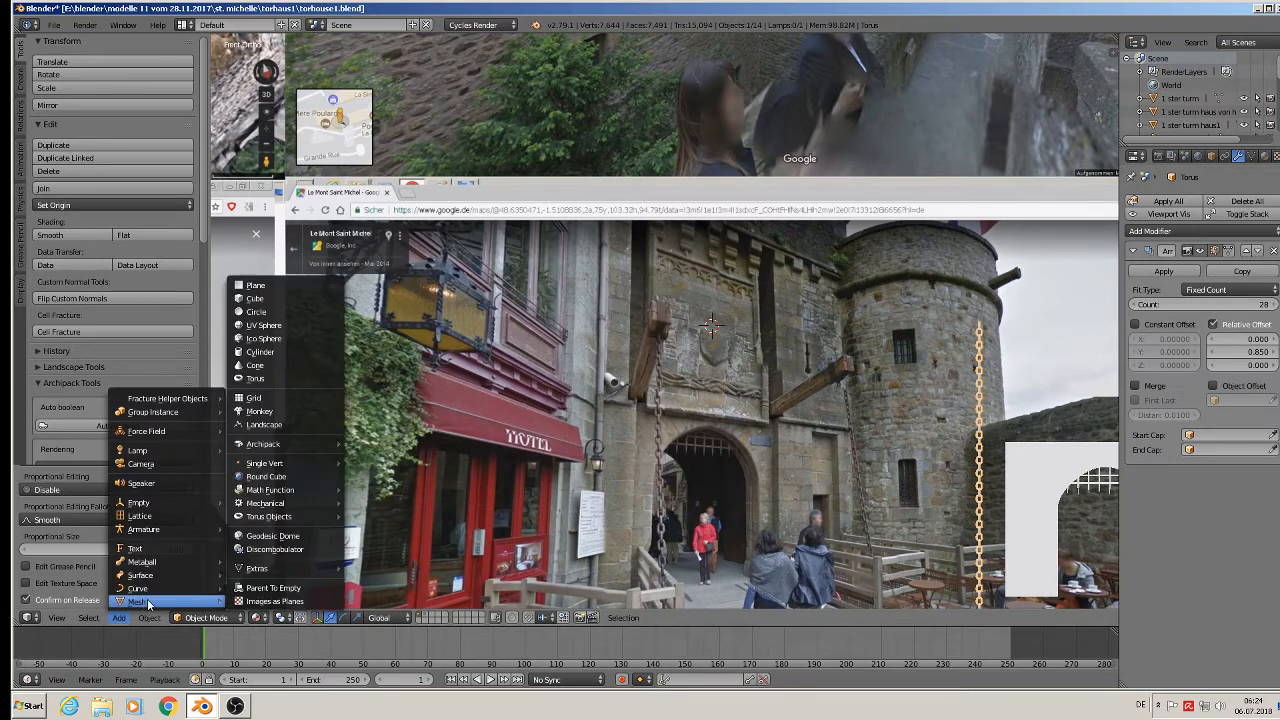
click(256, 299)
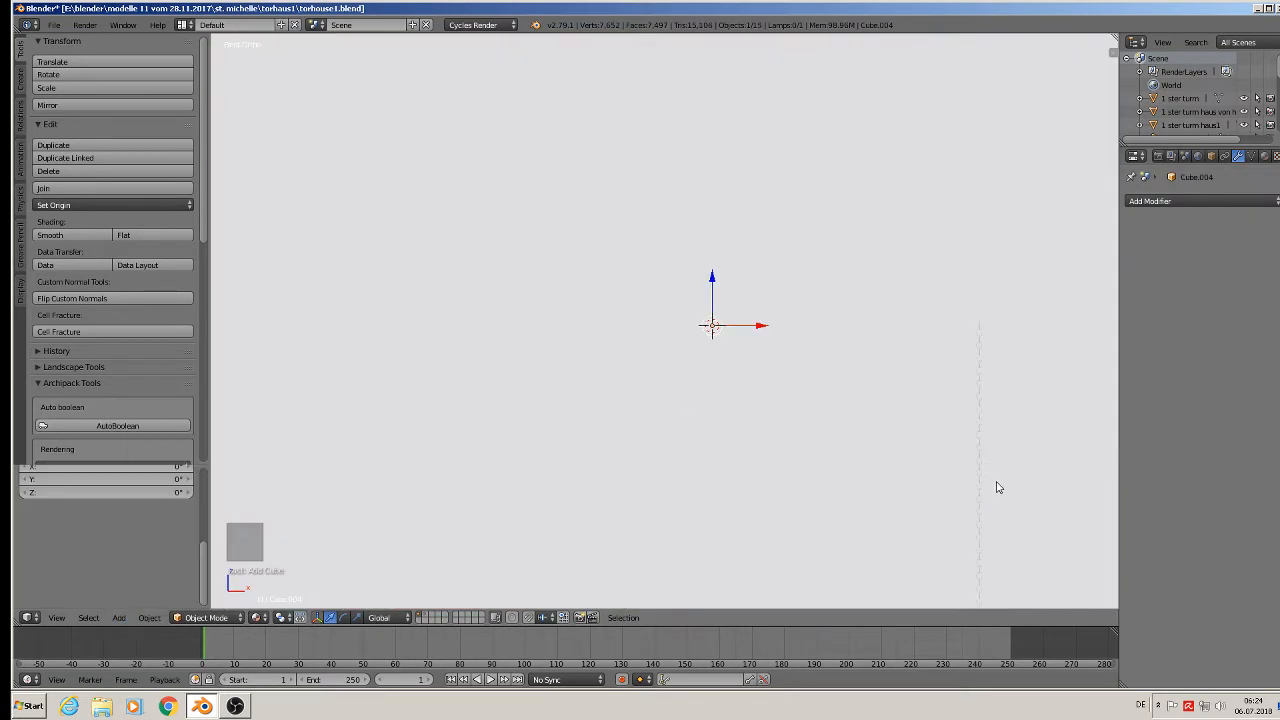
key(s)
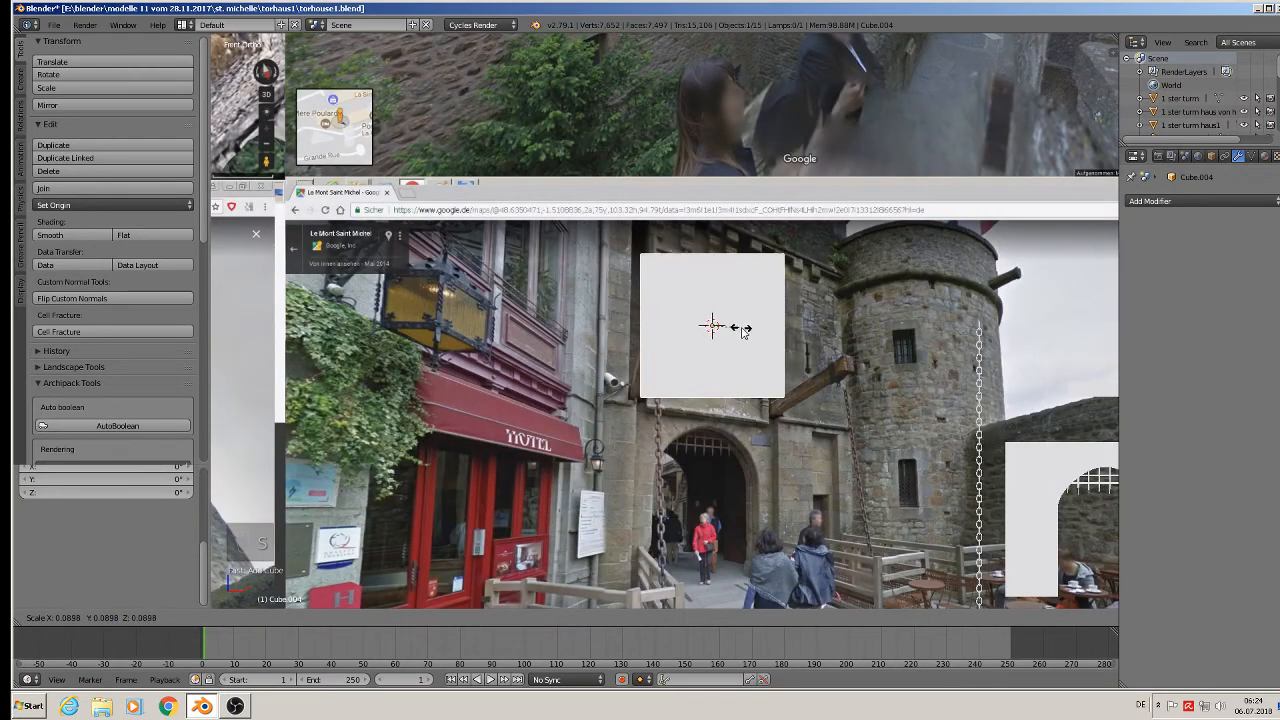
click(745, 332)
key(s)
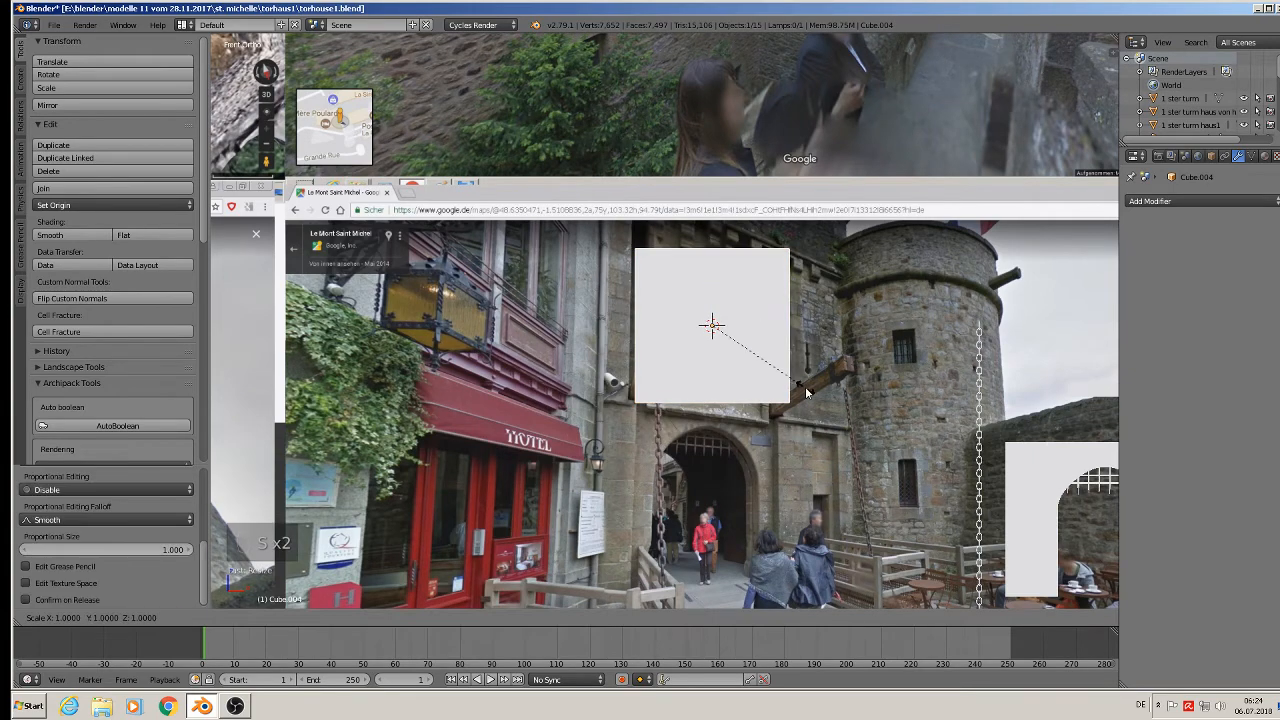
key(x)
click(858, 394)
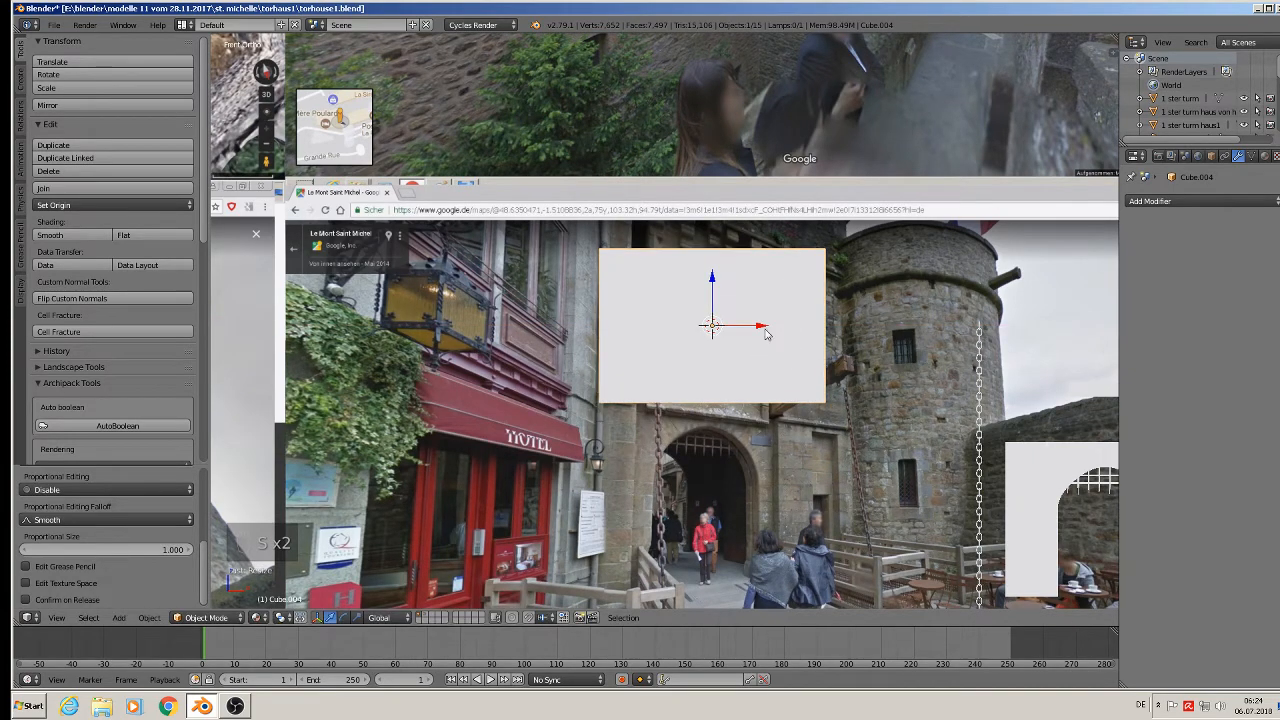
key(g)
key(x)
click(1050, 374)
In Edit Mode, add two vertical loop cuts across the block.
shift+middle_drag(1050, 374, 805, 425)
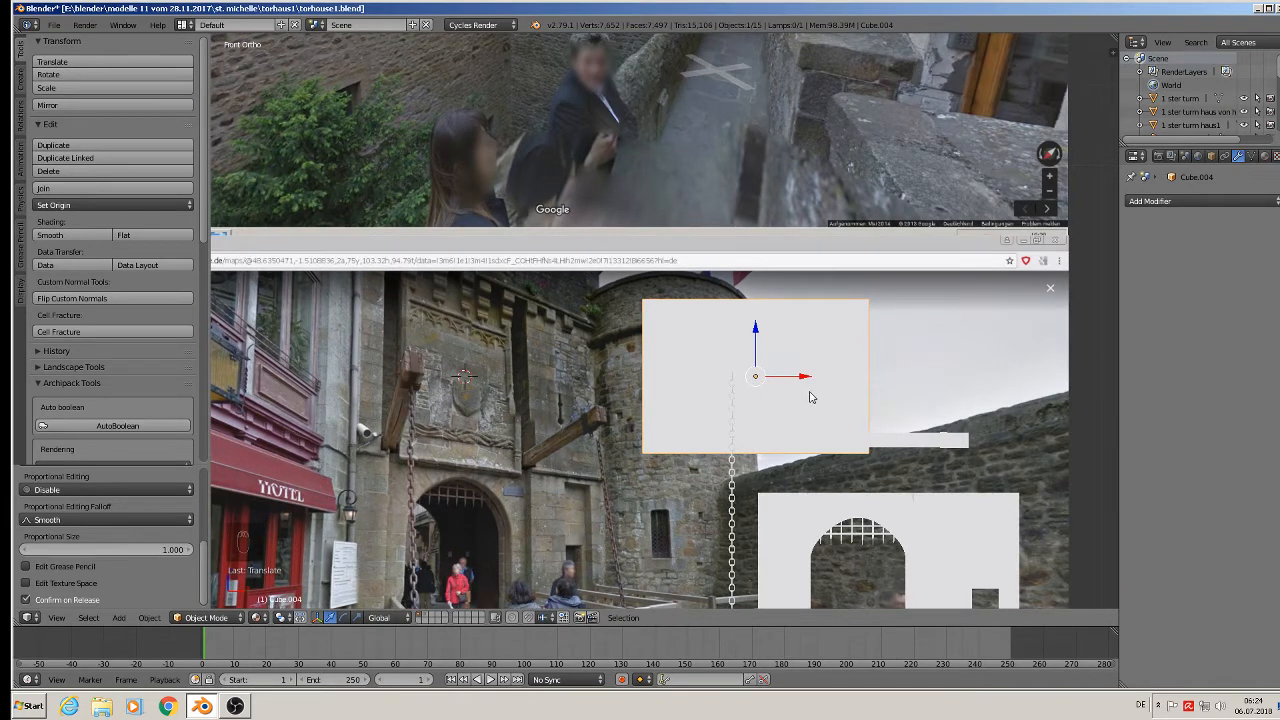
shift+middle_drag(773, 443, 709, 511)
scroll(742, 490, up, 2)
scroll(731, 514, down, 3)
scroll(710, 505, up, 1)
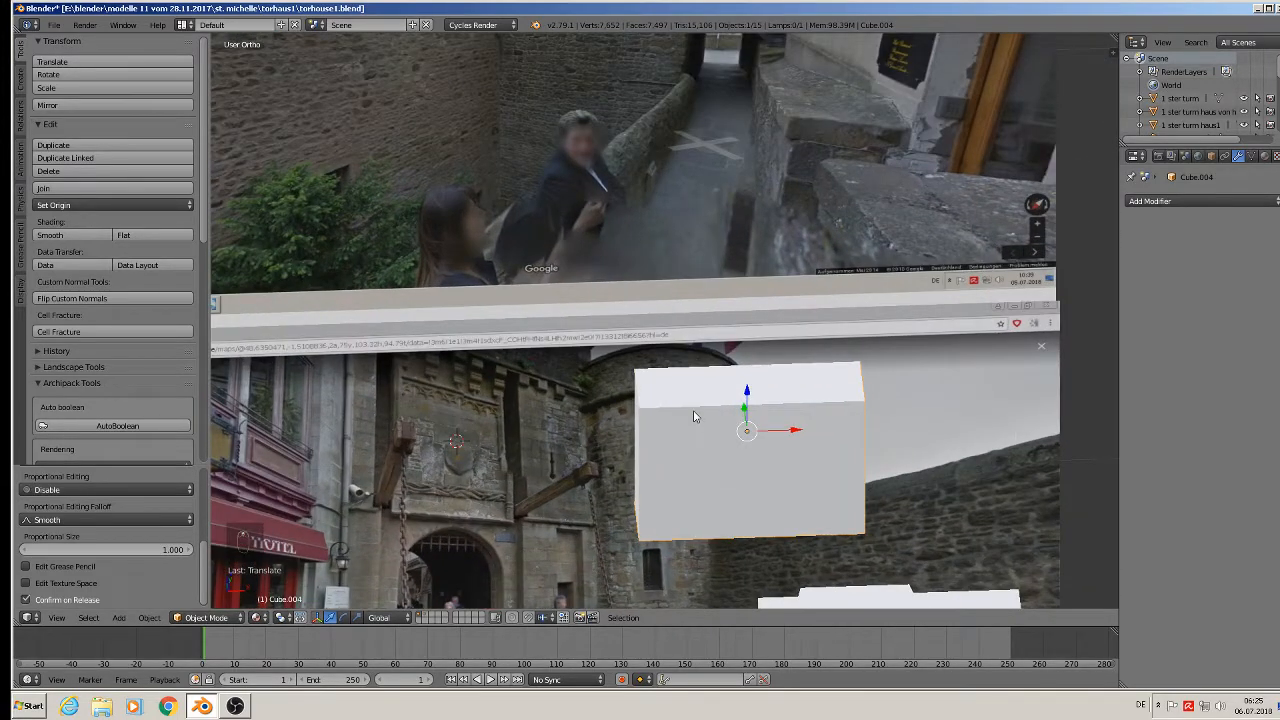
key(Tab)
key(ctrl+r)
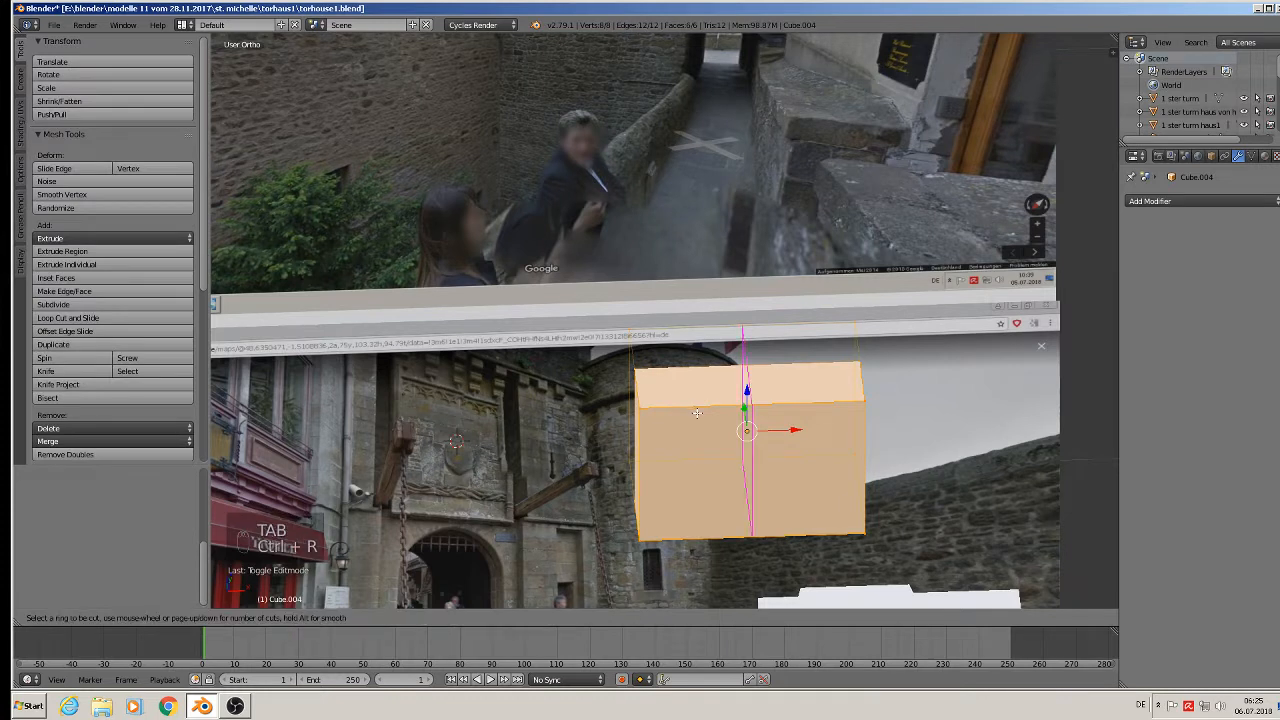
click(700, 415)
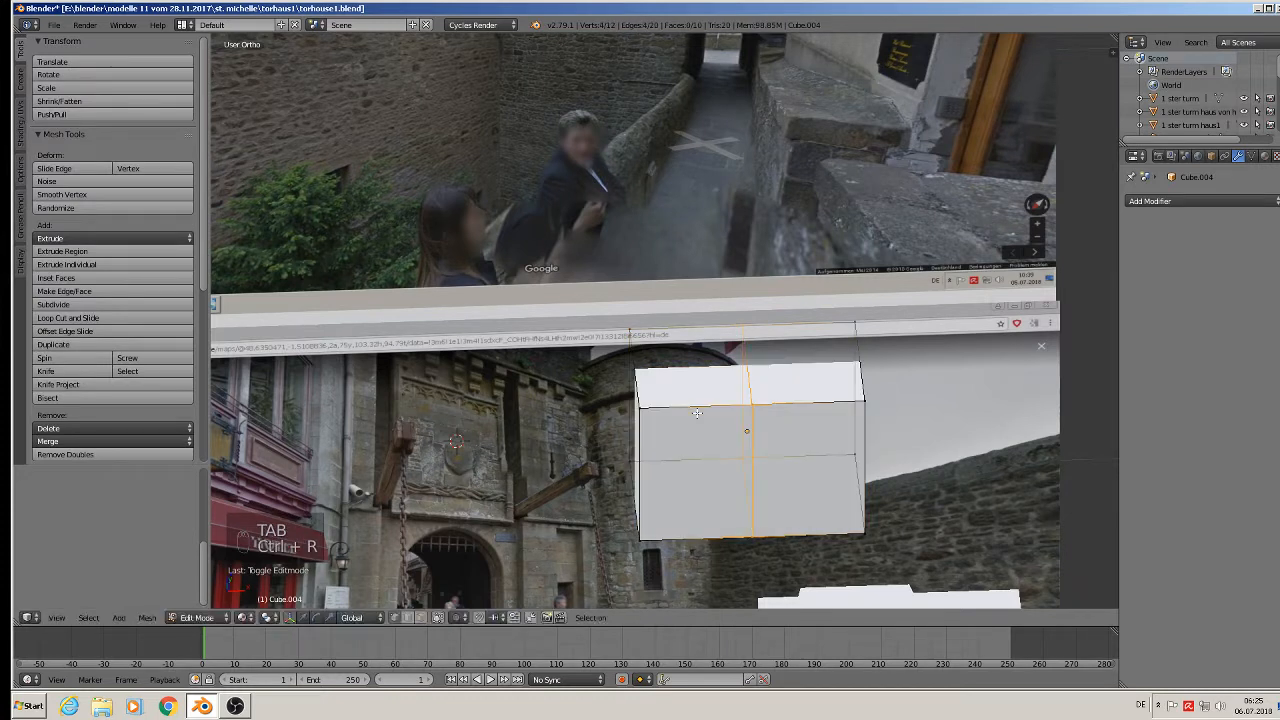
click(635, 415)
key(ctrl+r)
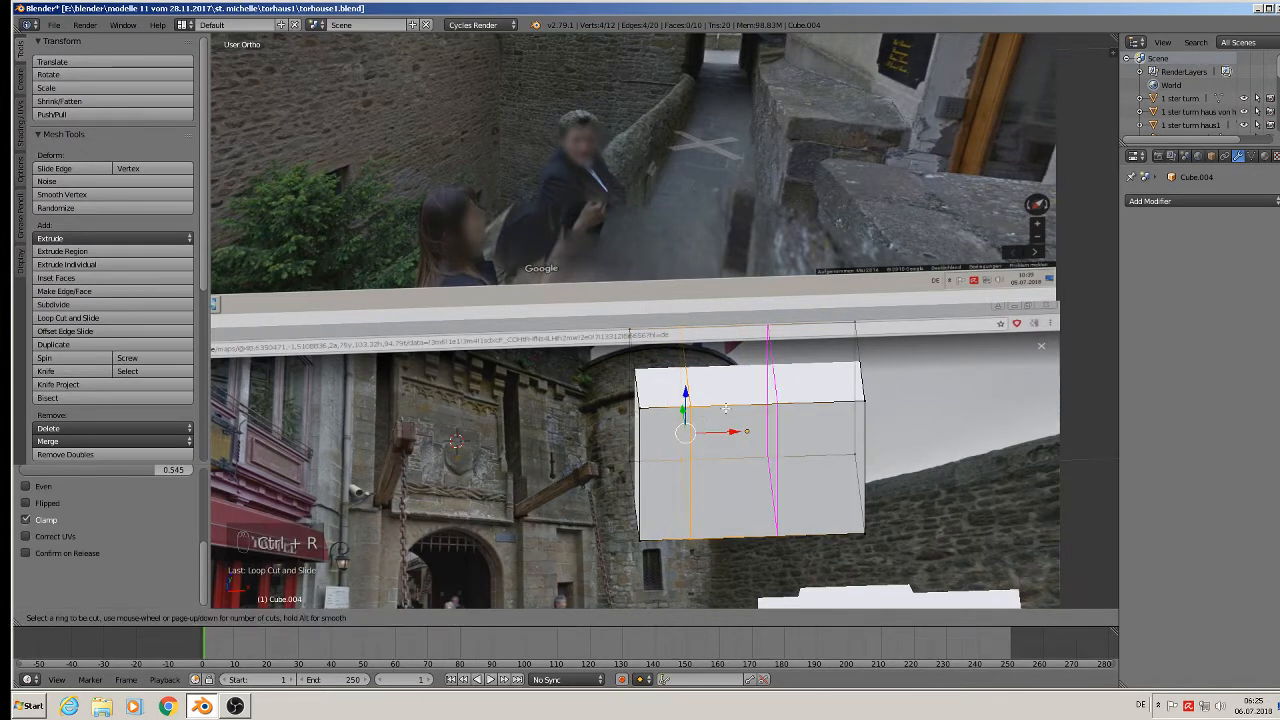
click(765, 410)
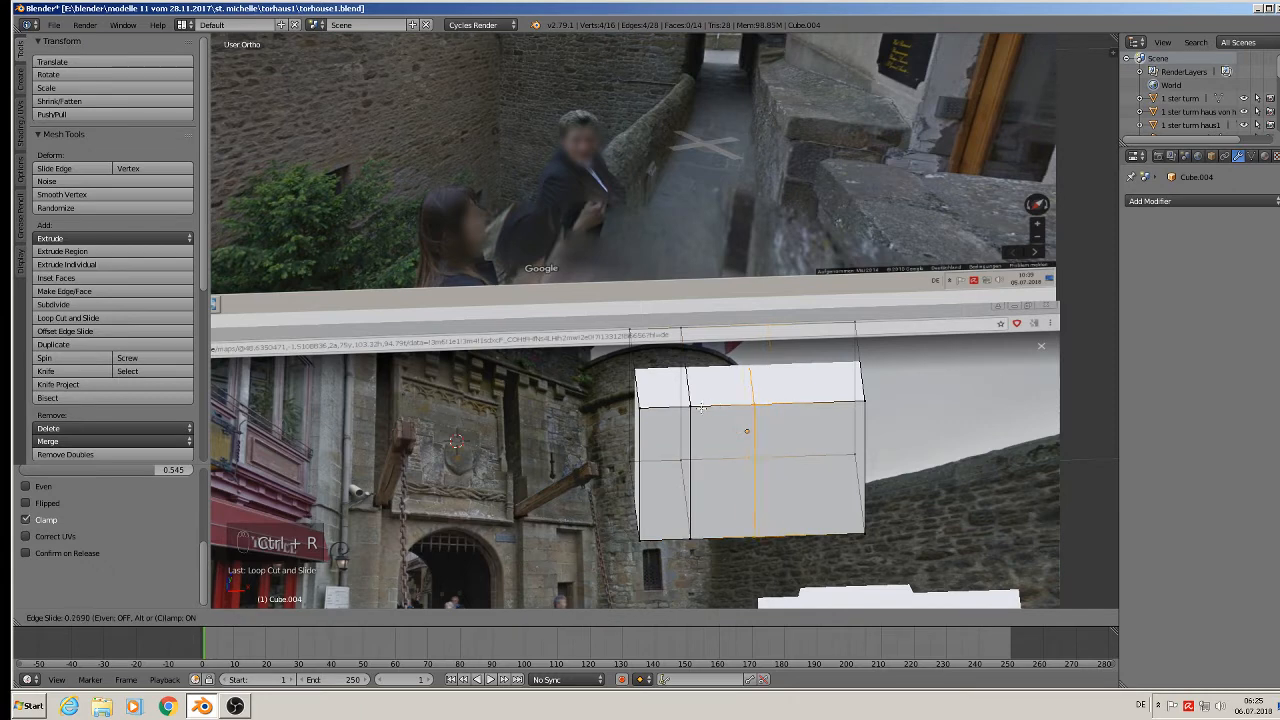
click(651, 405)
Reposition the selected vertical edge loops along X.
alt+right_click(713, 437)
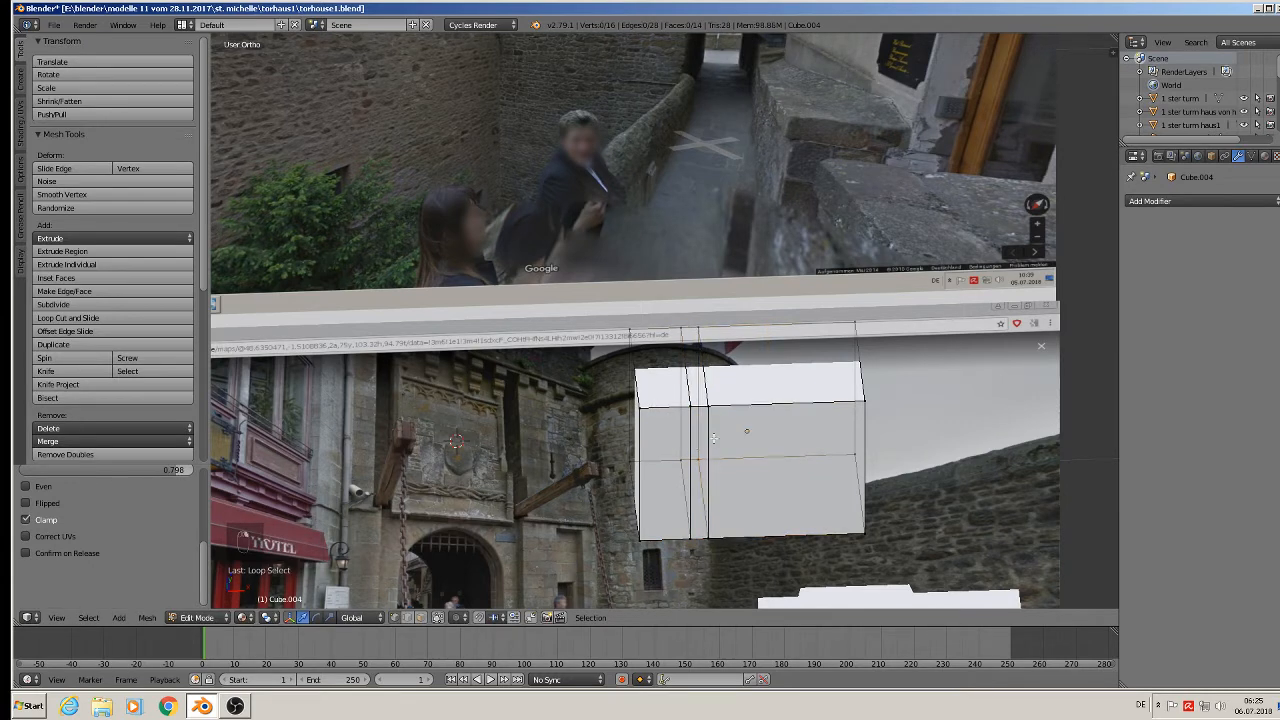
alt+right_click(689, 433)
key(g)
key(x)
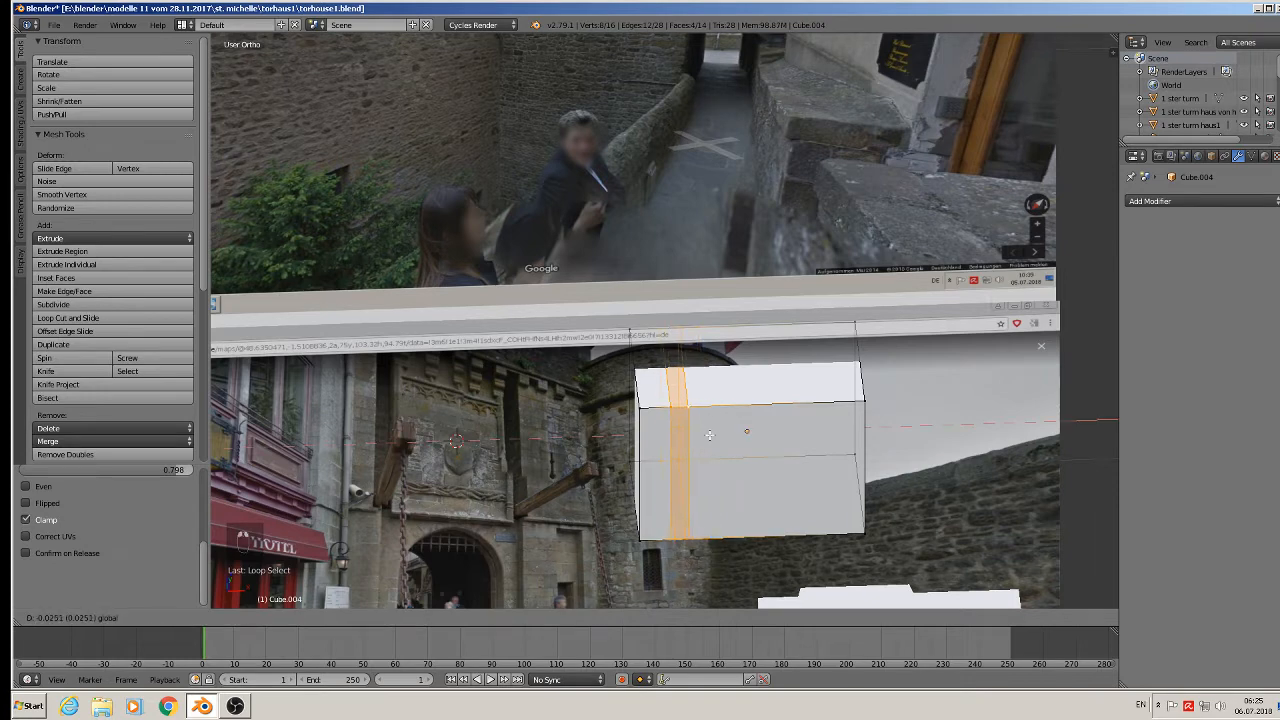
click(710, 437)
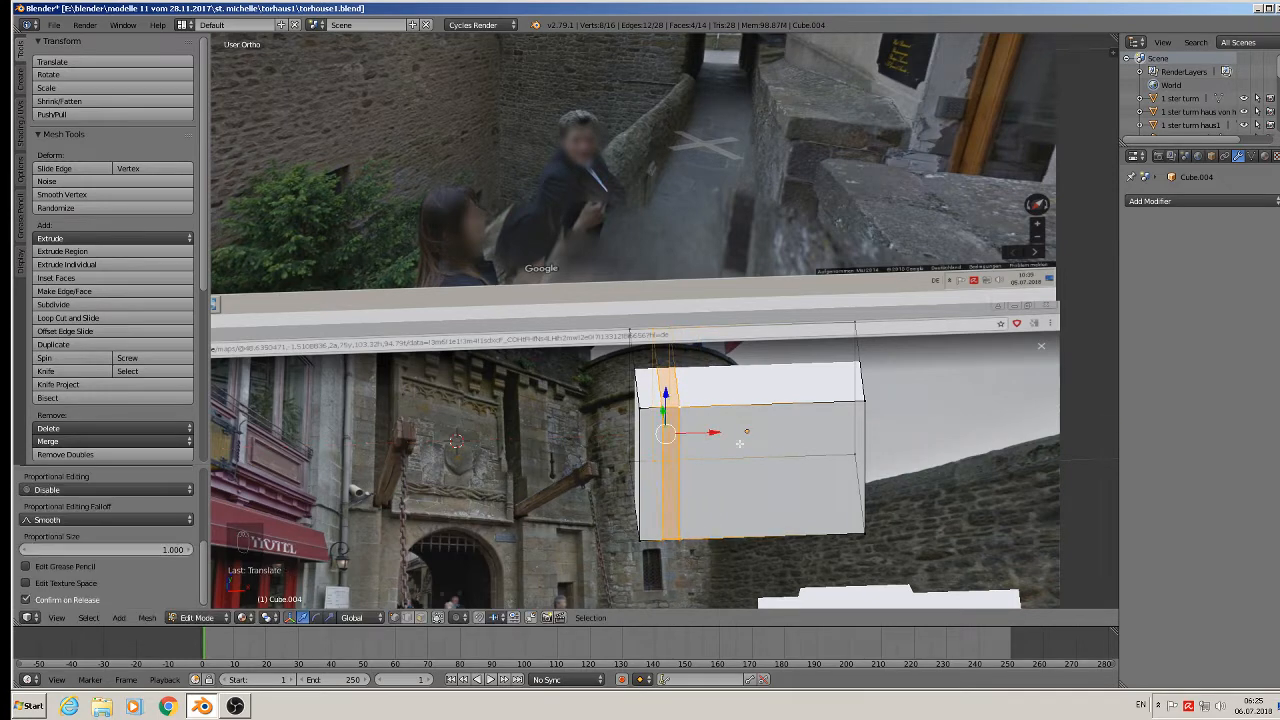
alt+right_click(680, 425)
drag(712, 431, 720, 432)
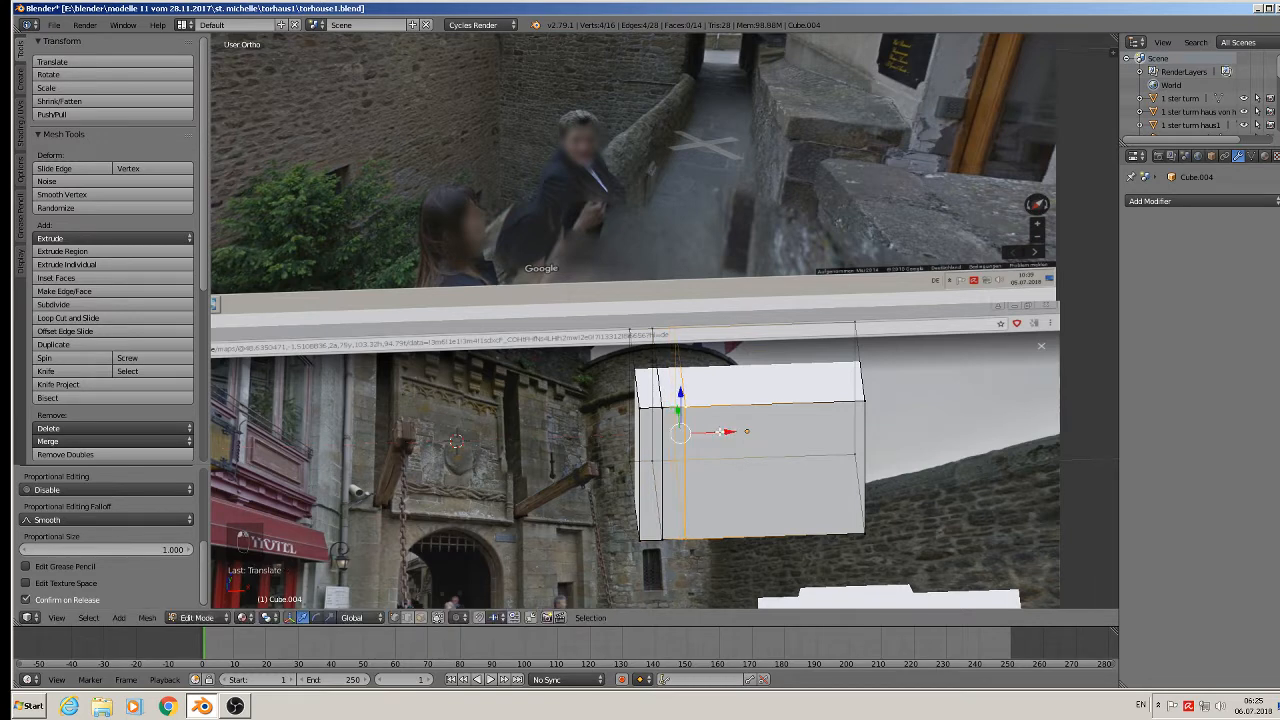
Add two more vertical loop cuts on the right side of the block.
key(ctrl+r)
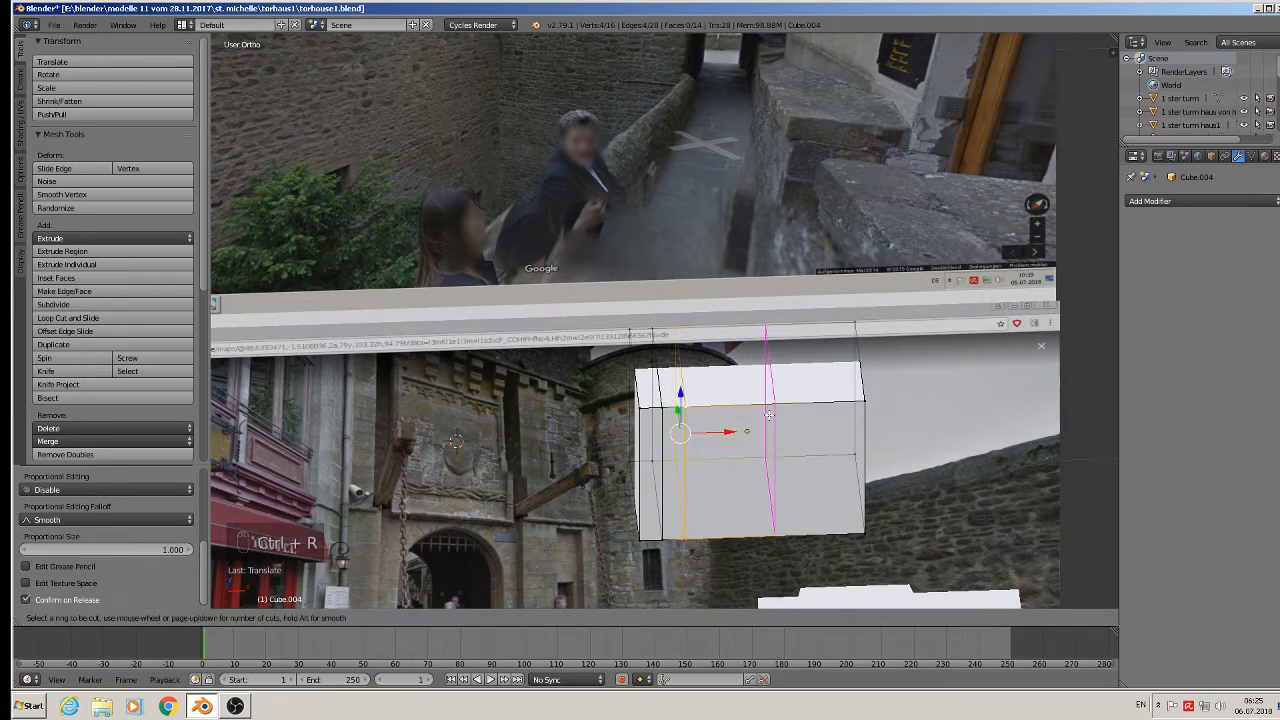
click(769, 415)
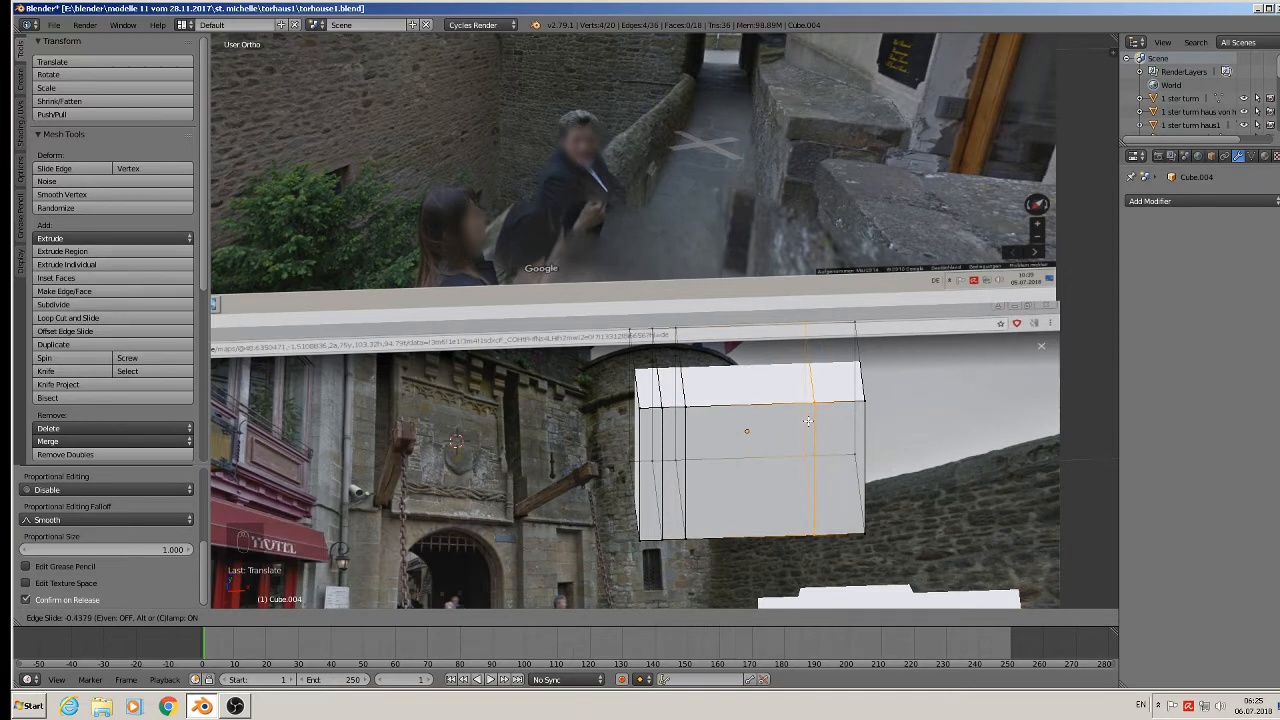
click(806, 427)
key(ctrl+r)
click(767, 410)
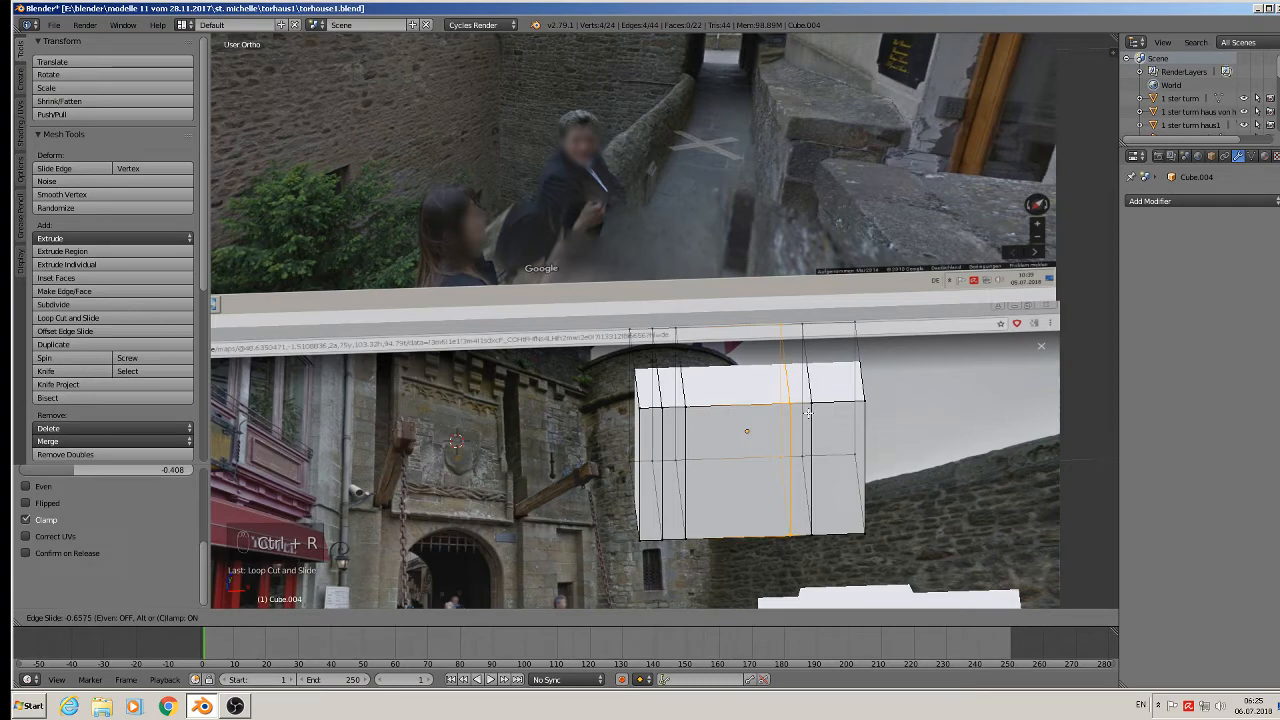
click(808, 413)
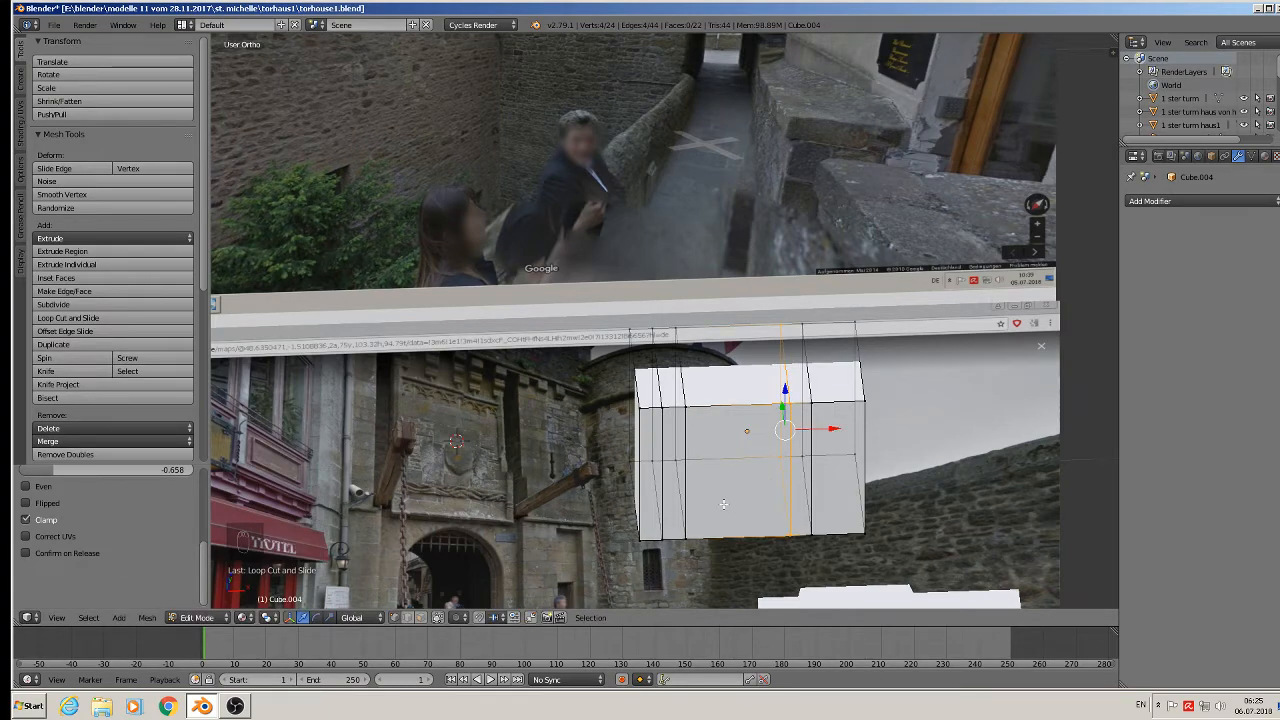
middle_drag(724, 504, 715, 504)
middle_drag(651, 414, 736, 478)
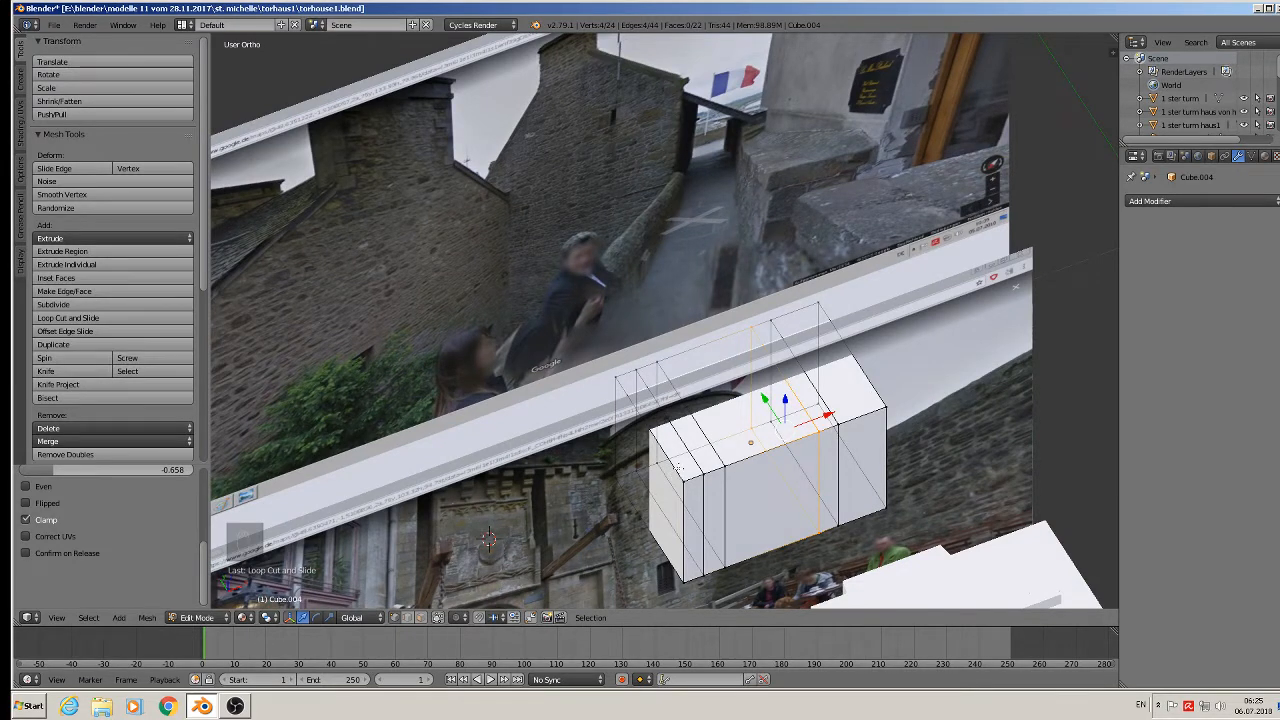
Add a horizontal edge loop around the block near its top.
key(ctrl+r)
click(703, 490)
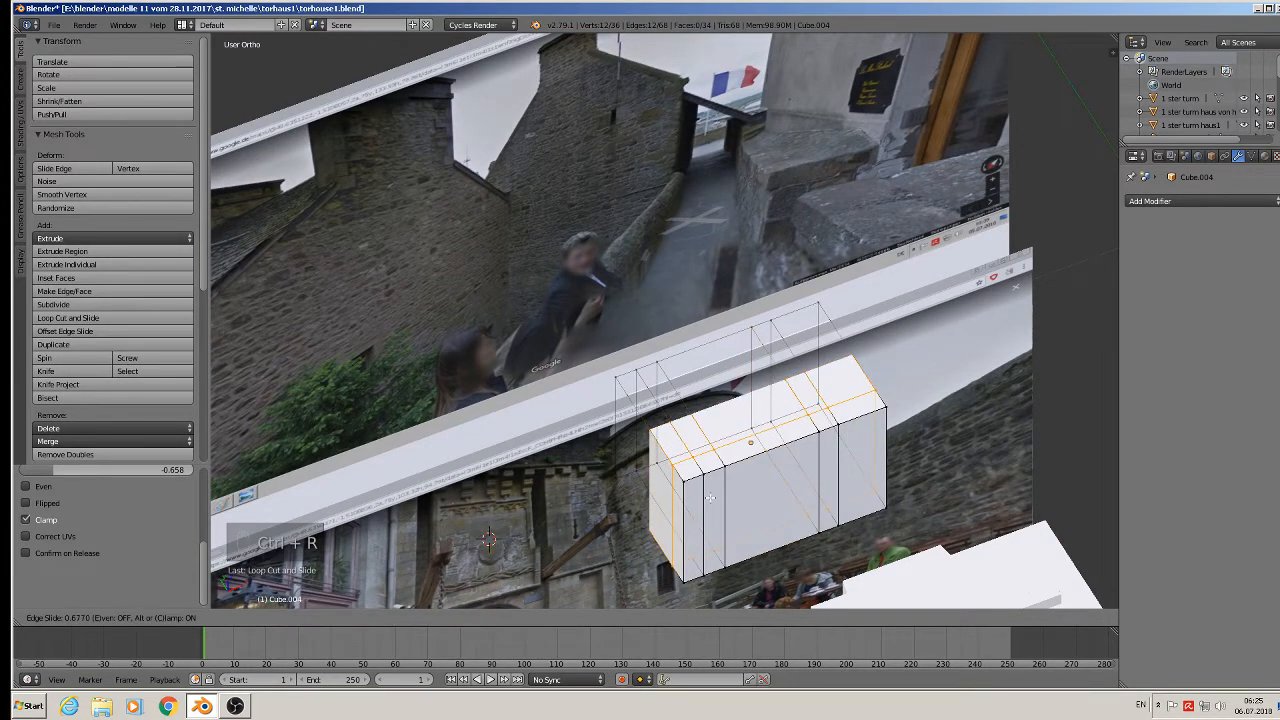
click(711, 498)
middle_drag(711, 498, 669, 499)
scroll(667, 500, up, 1)
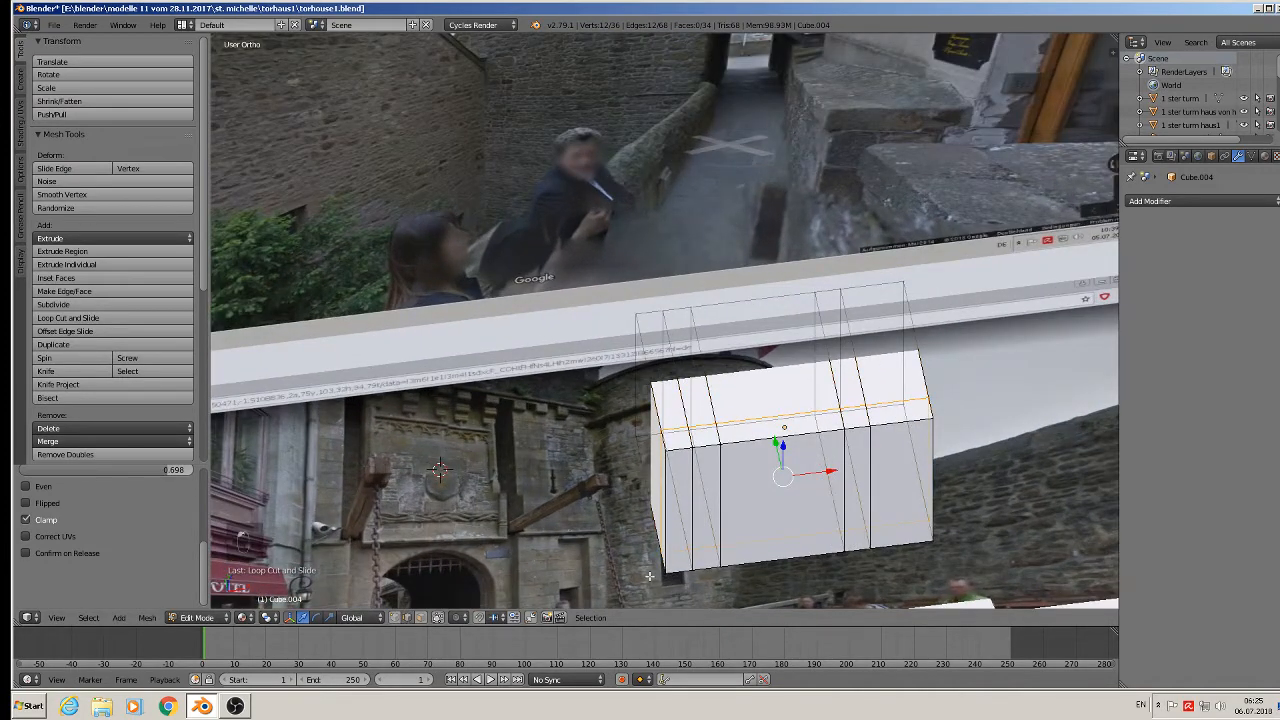
Select the four edges to be removed for the notches.
right_click(699, 449)
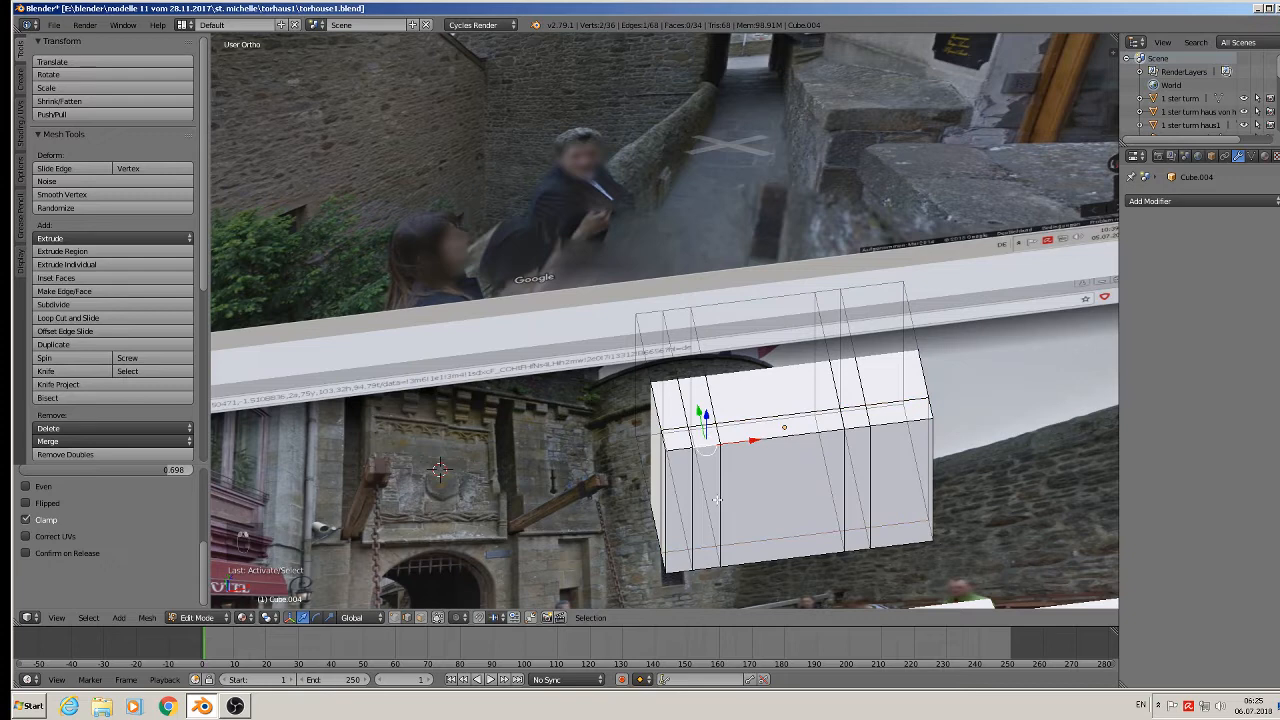
shift+right_click(701, 574)
shift+right_click(864, 551)
shift+right_click(856, 428)
Delete the selected edges, then fill faces across the left gap and narrow right column.
key(x)
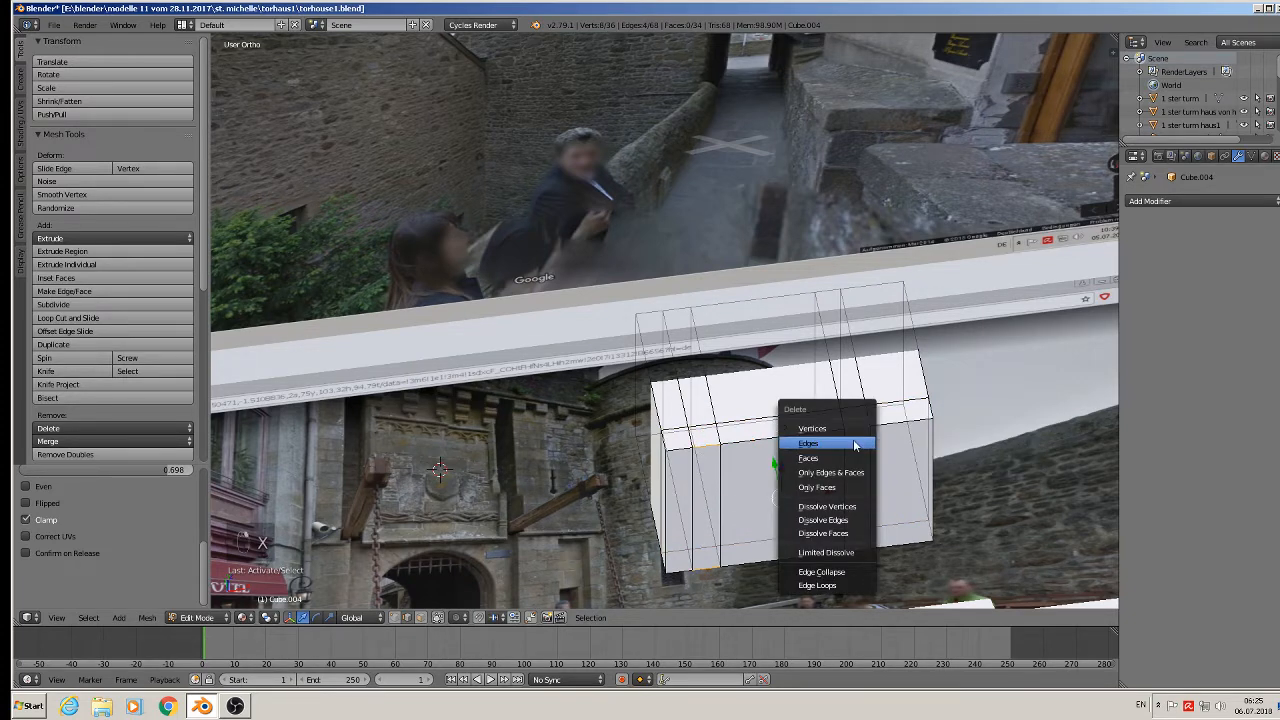
click(855, 443)
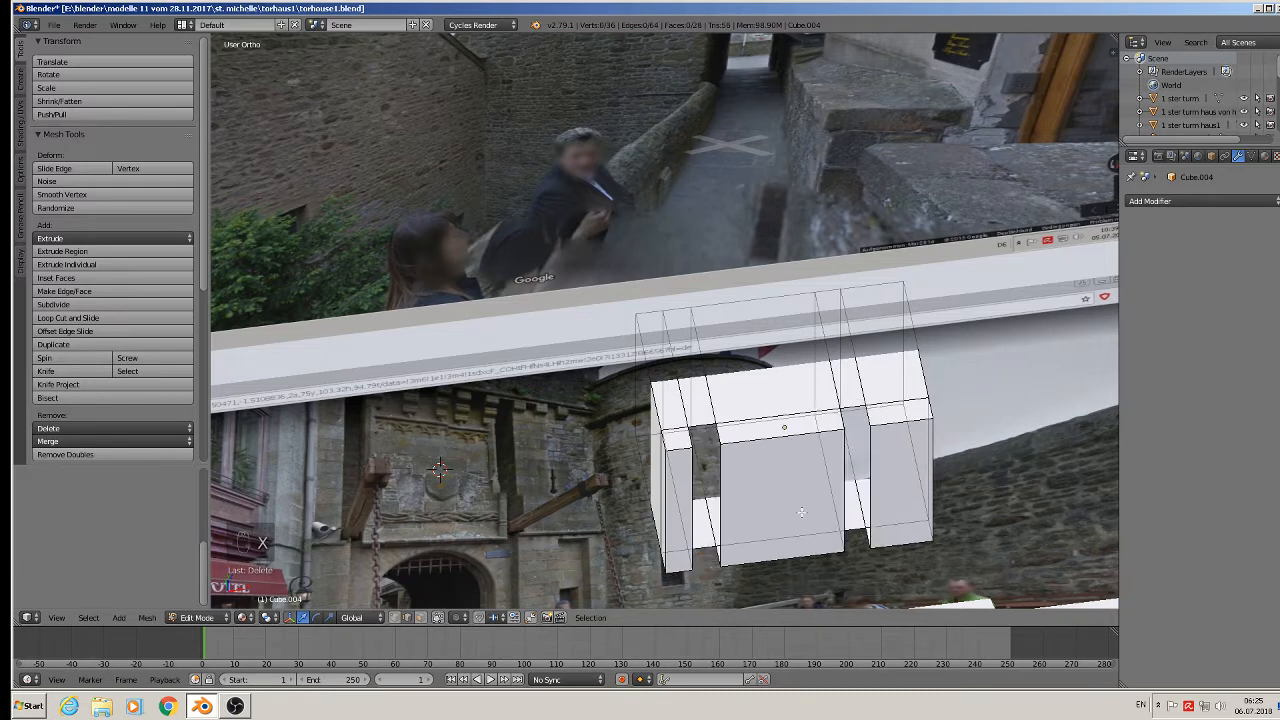
middle_drag(801, 512, 726, 533)
right_click(700, 537)
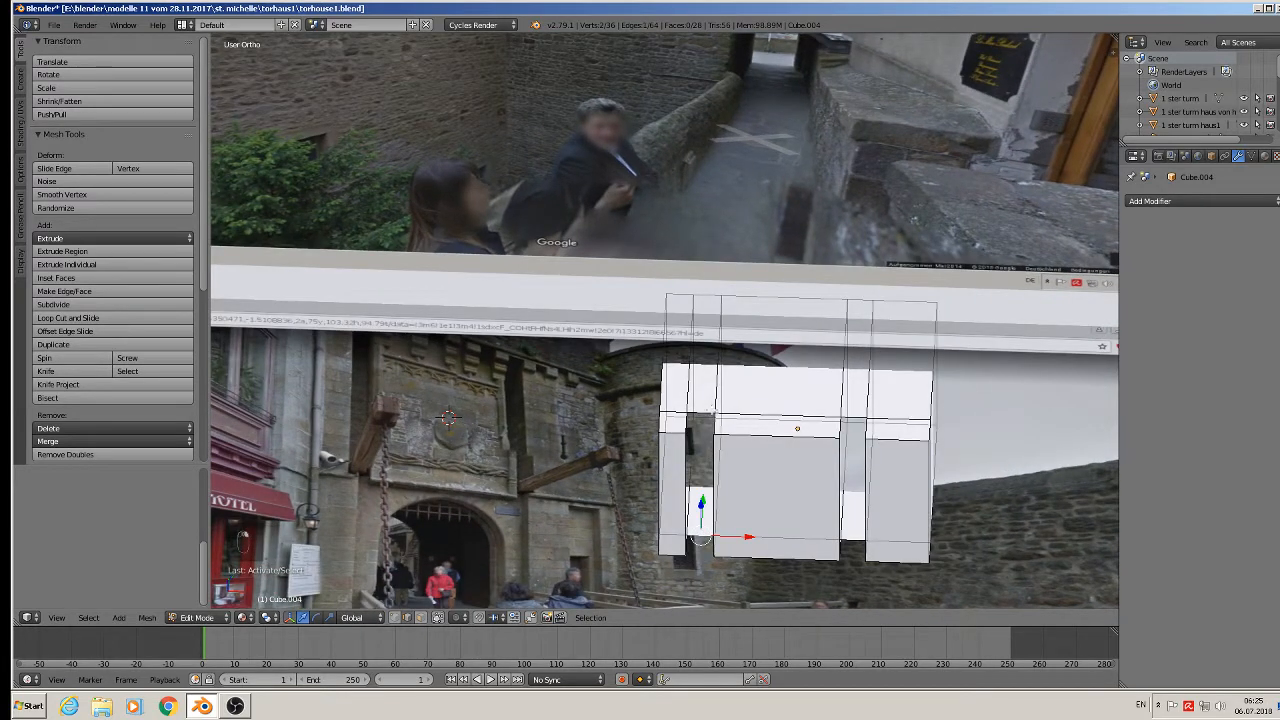
shift+right_click(710, 408)
key(f)
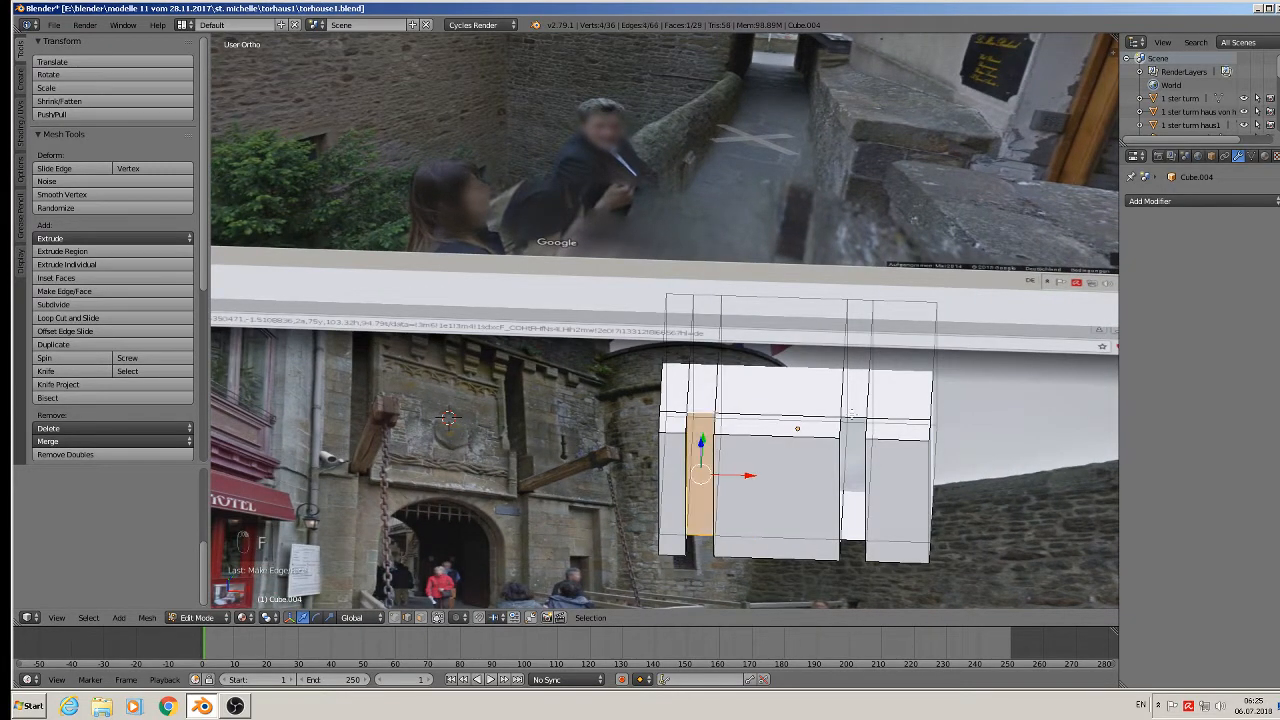
right_click(851, 413)
right_click(856, 433)
shift+right_click(851, 538)
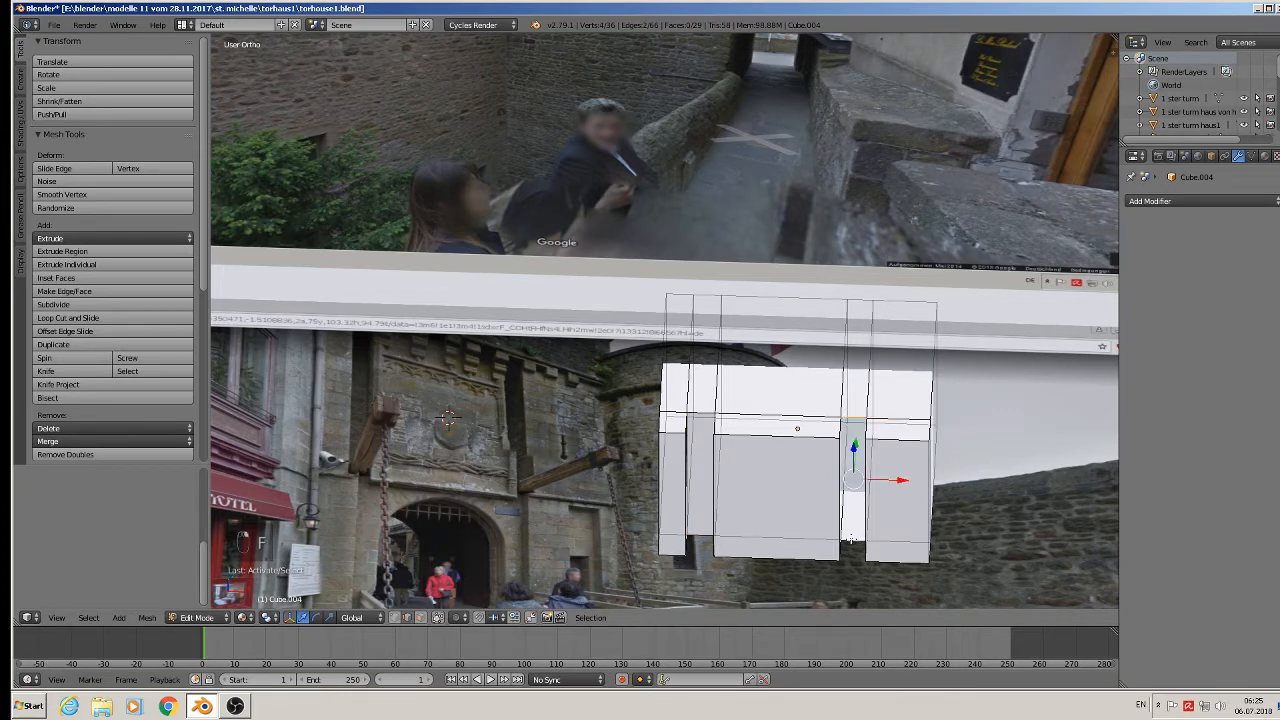
key(f)
Close the remaining open edge loops with faces and return to Object Mode.
middle_drag(851, 539, 788, 554)
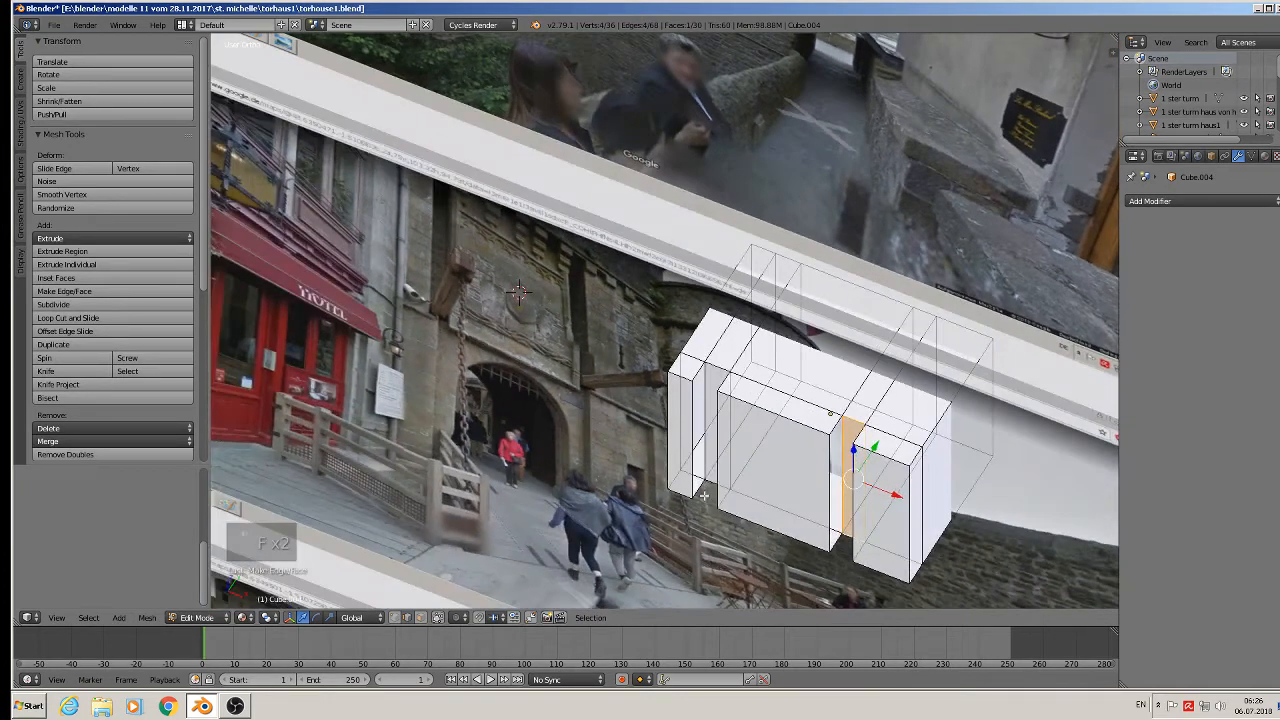
alt+right_click(698, 491)
key(f)
middle_drag(698, 491, 733, 489)
alt+right_click(724, 488)
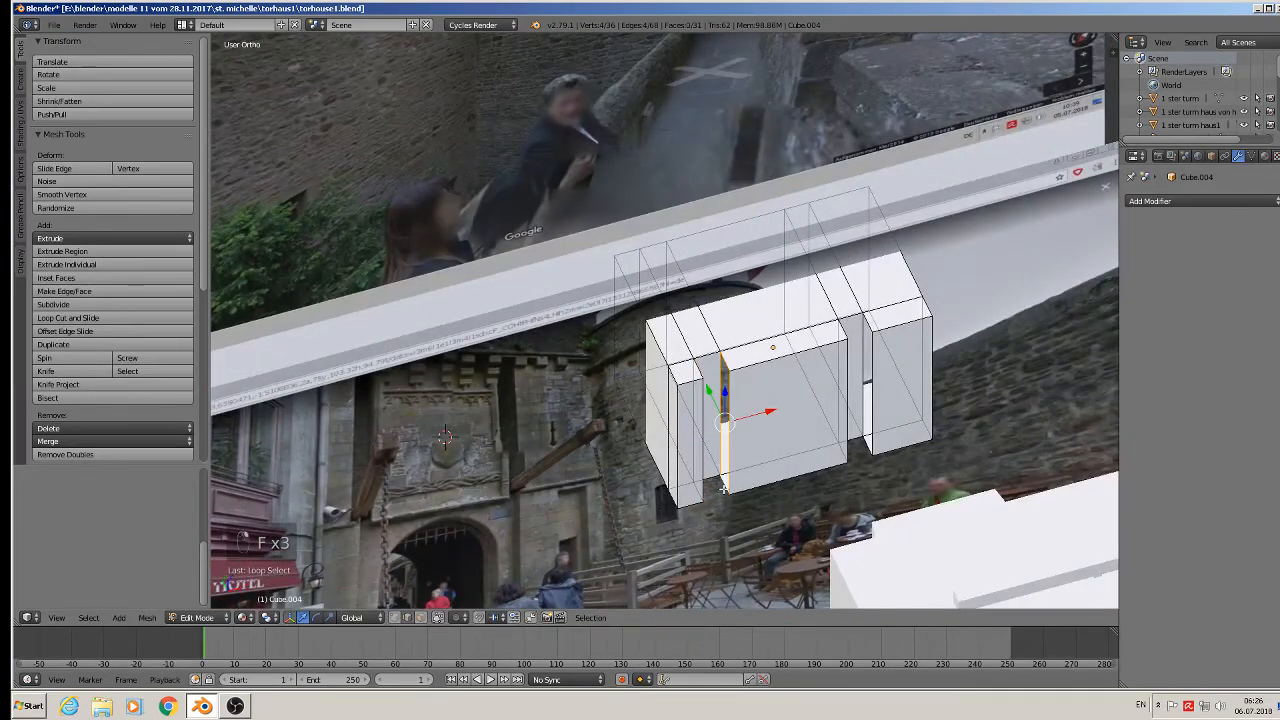
key(f)
alt+right_click(866, 450)
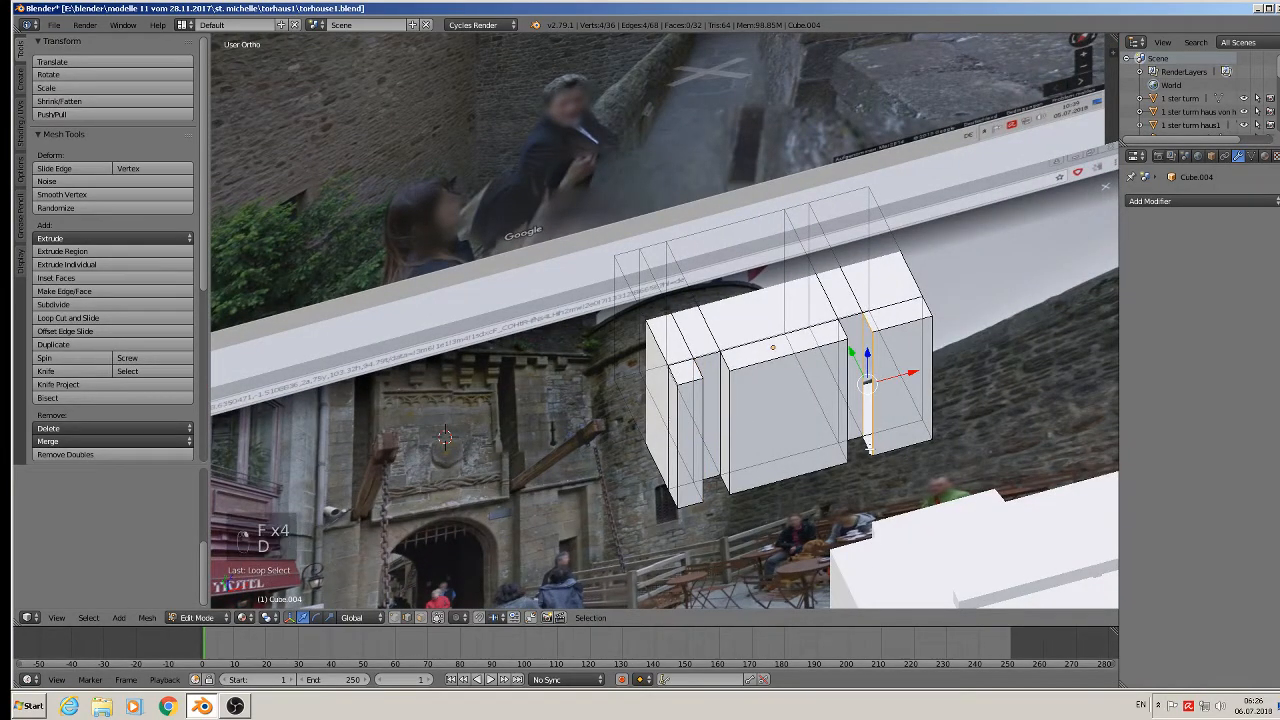
middle_drag(868, 450, 842, 452)
key(f)
key(Tab)
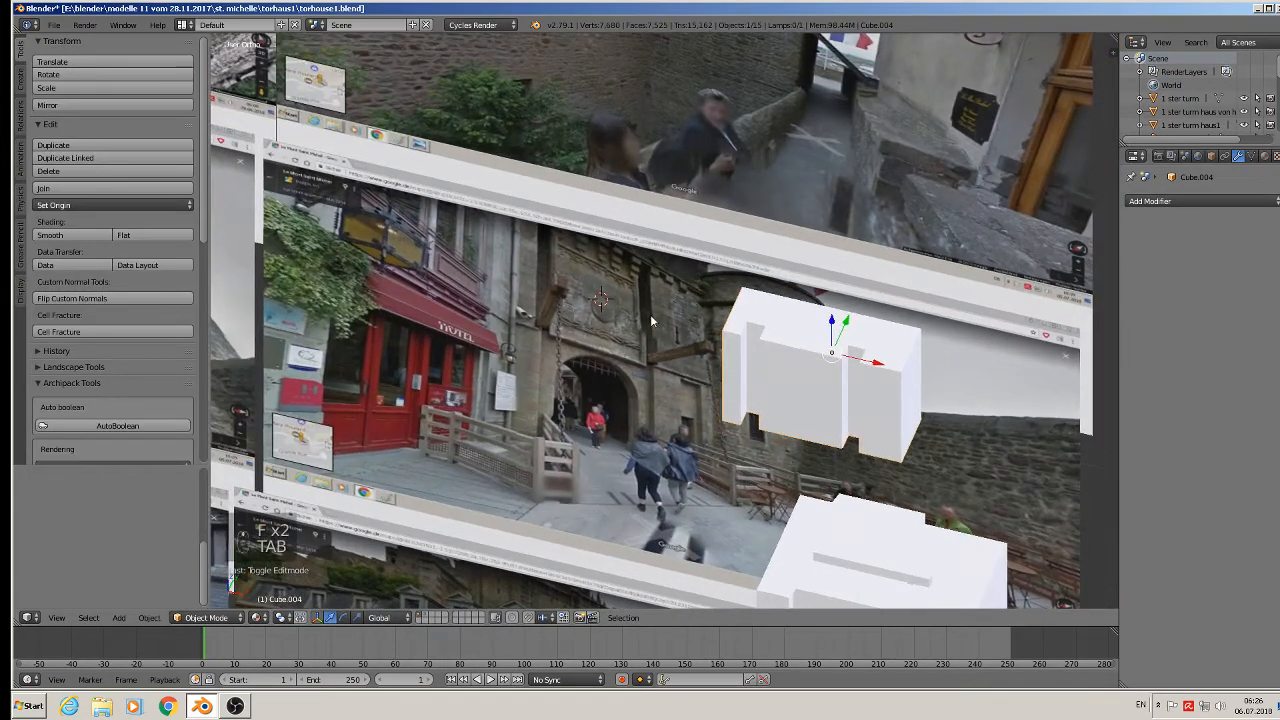
Move the thin bar Cube.002 to the right along X.
middle_drag(651, 321, 617, 332)
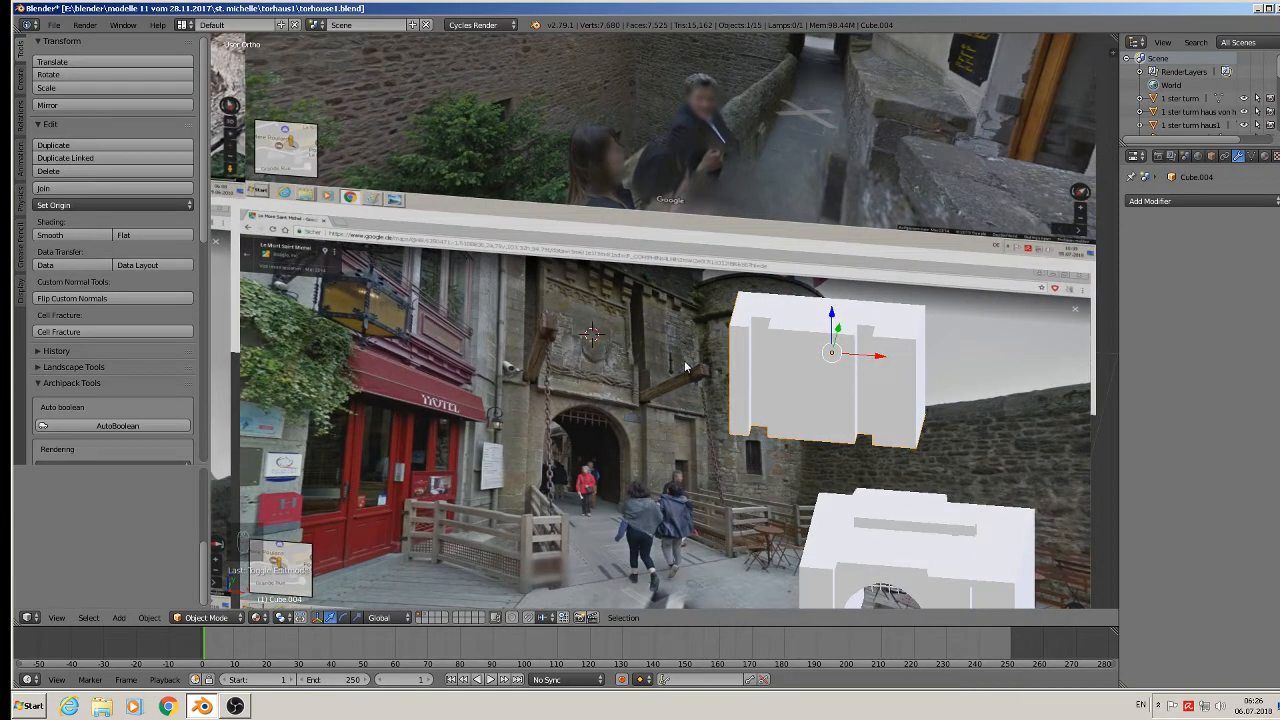
scroll(612, 316, up, 3)
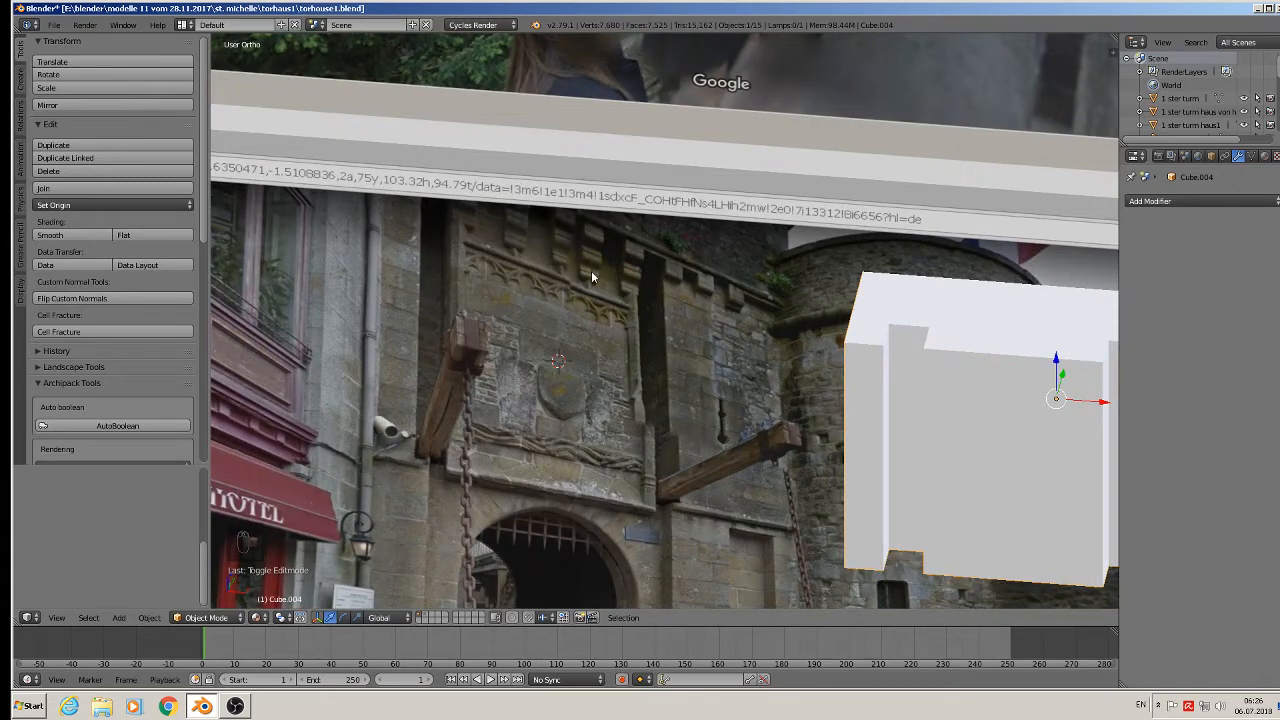
scroll(591, 270, down, 4)
scroll(777, 477, down, 1)
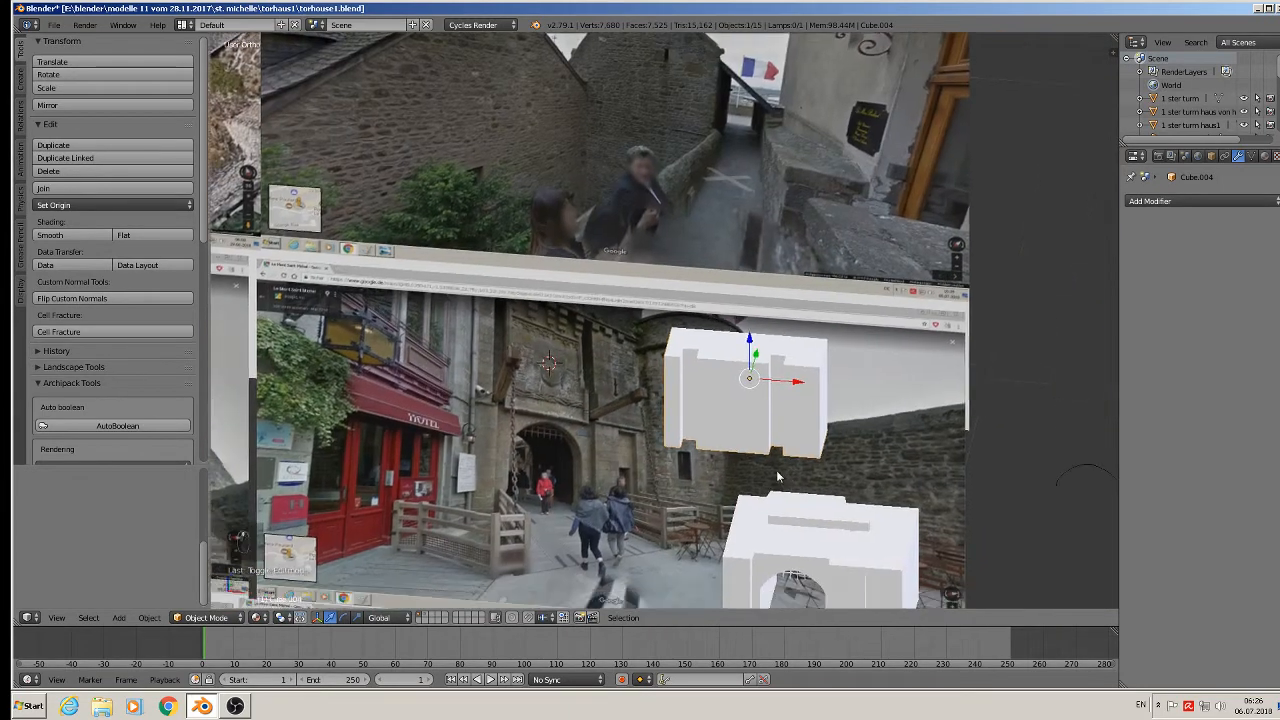
shift+middle_drag(777, 477, 605, 420)
right_click(650, 482)
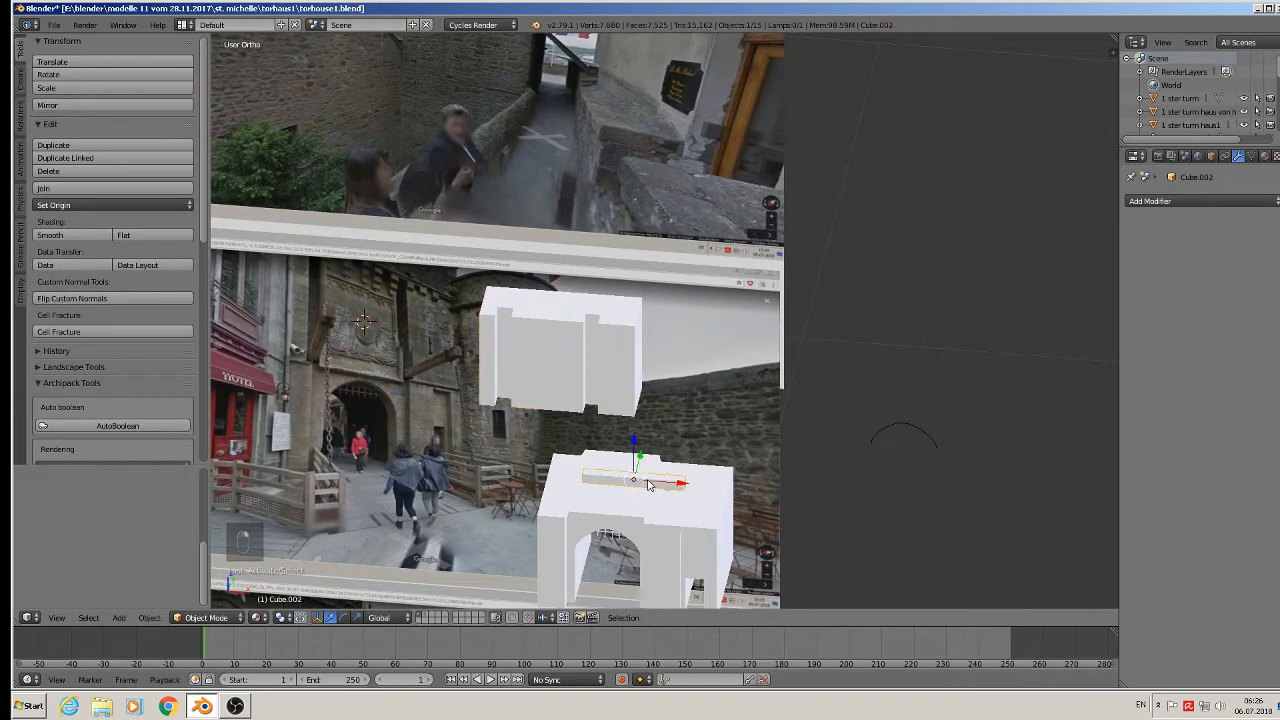
key(g)
key(x)
click(905, 489)
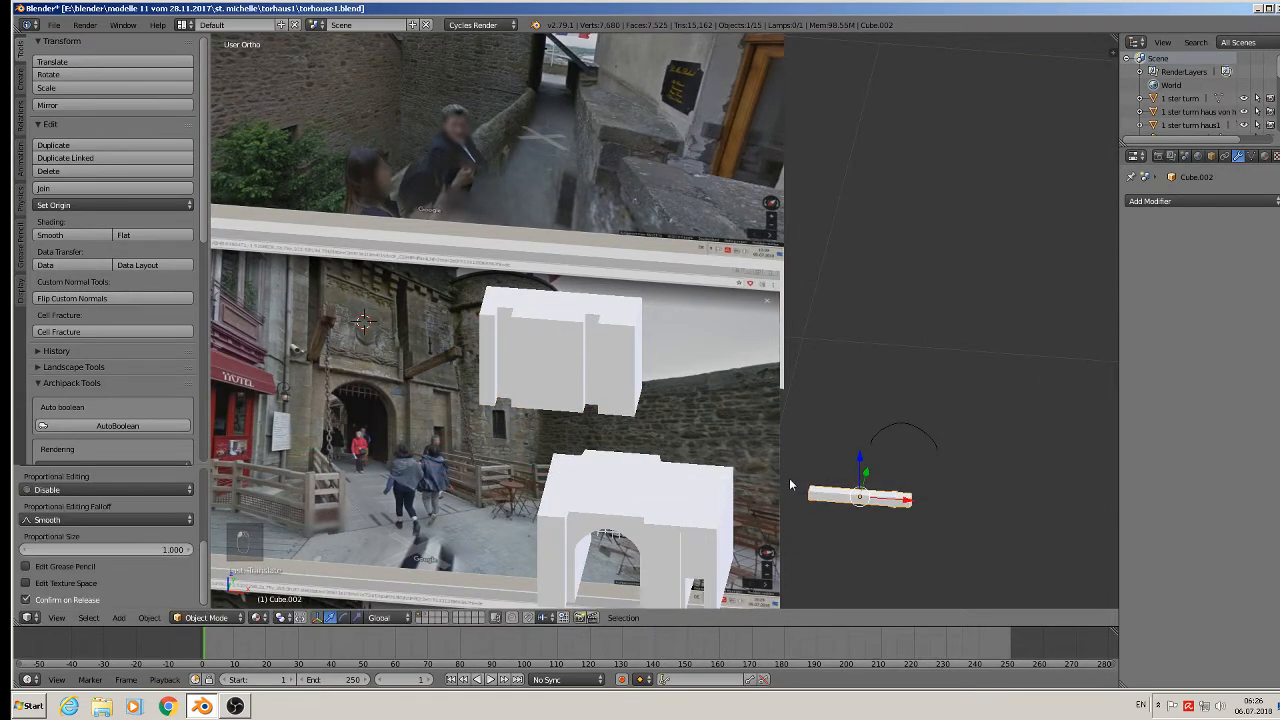
Move the torus chain to a new position.
middle_drag(789, 478, 753, 491)
scroll(750, 473, up, 2)
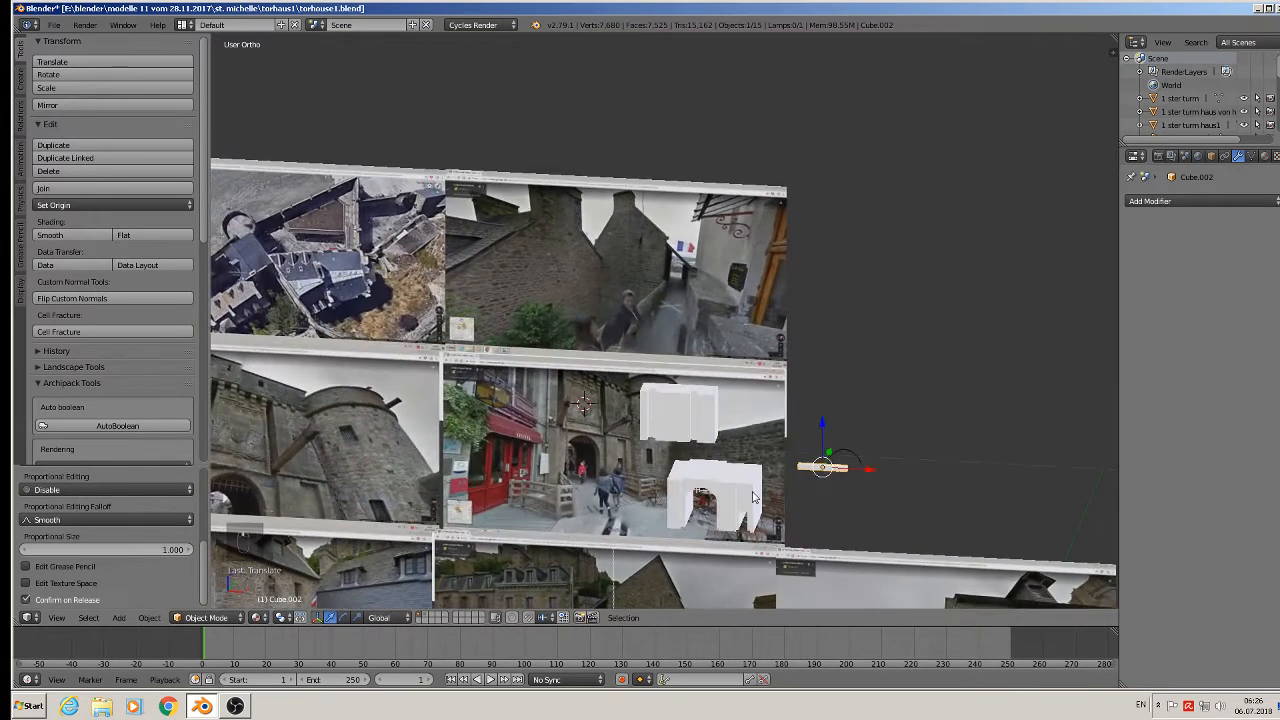
right_click(614, 581)
mouse_move(614, 581)
middle_down()
mouse_move(640, 570)
mouse_move(598, 590)
middle_up()
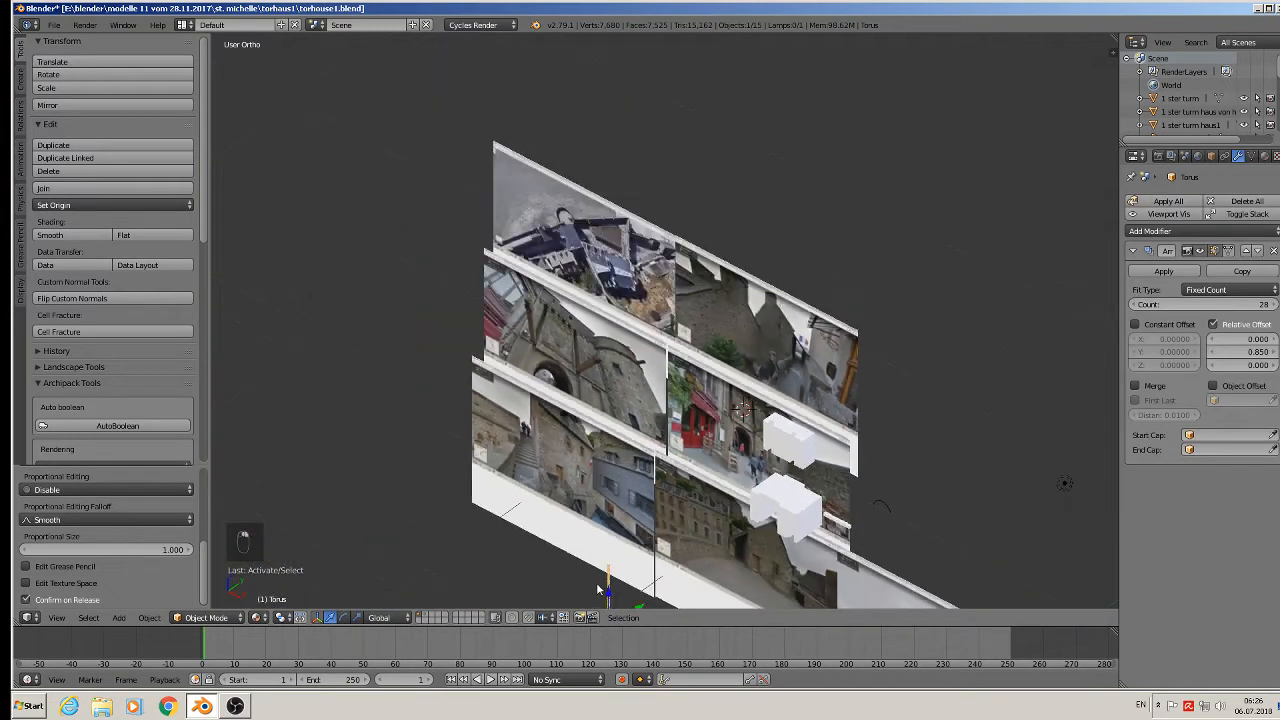
key(g)
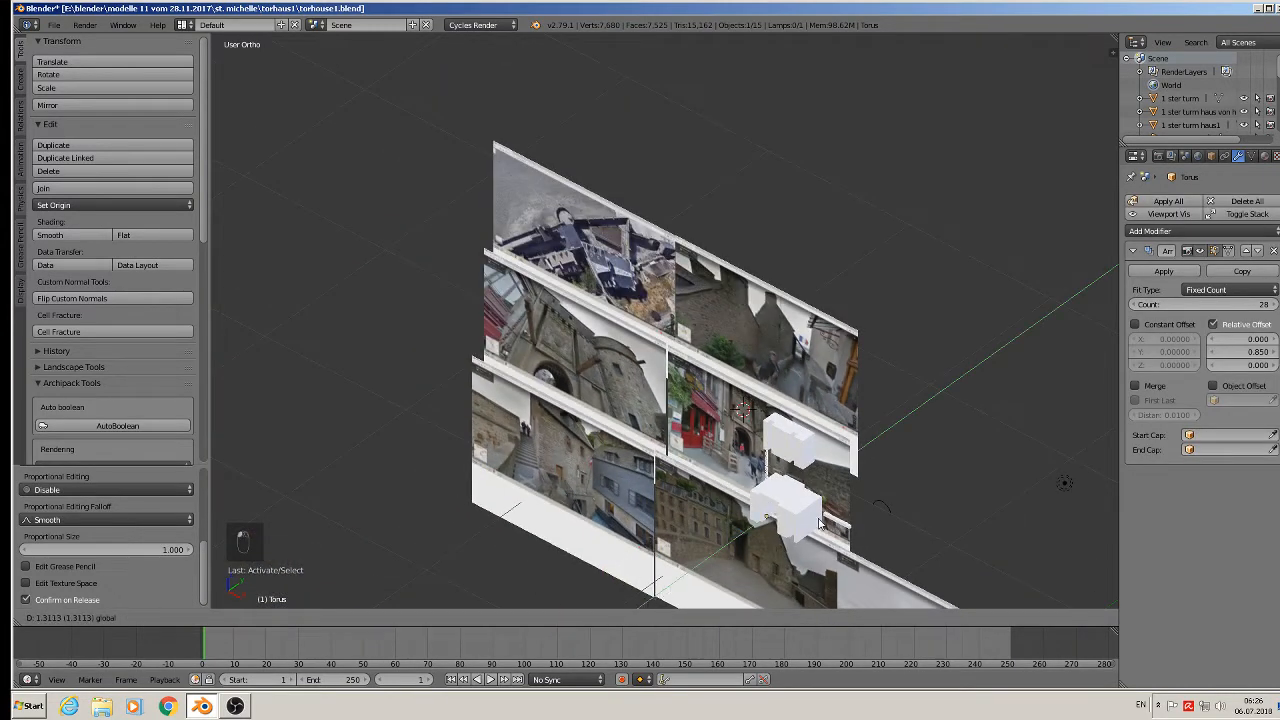
click(808, 523)
drag(808, 523, 860, 560)
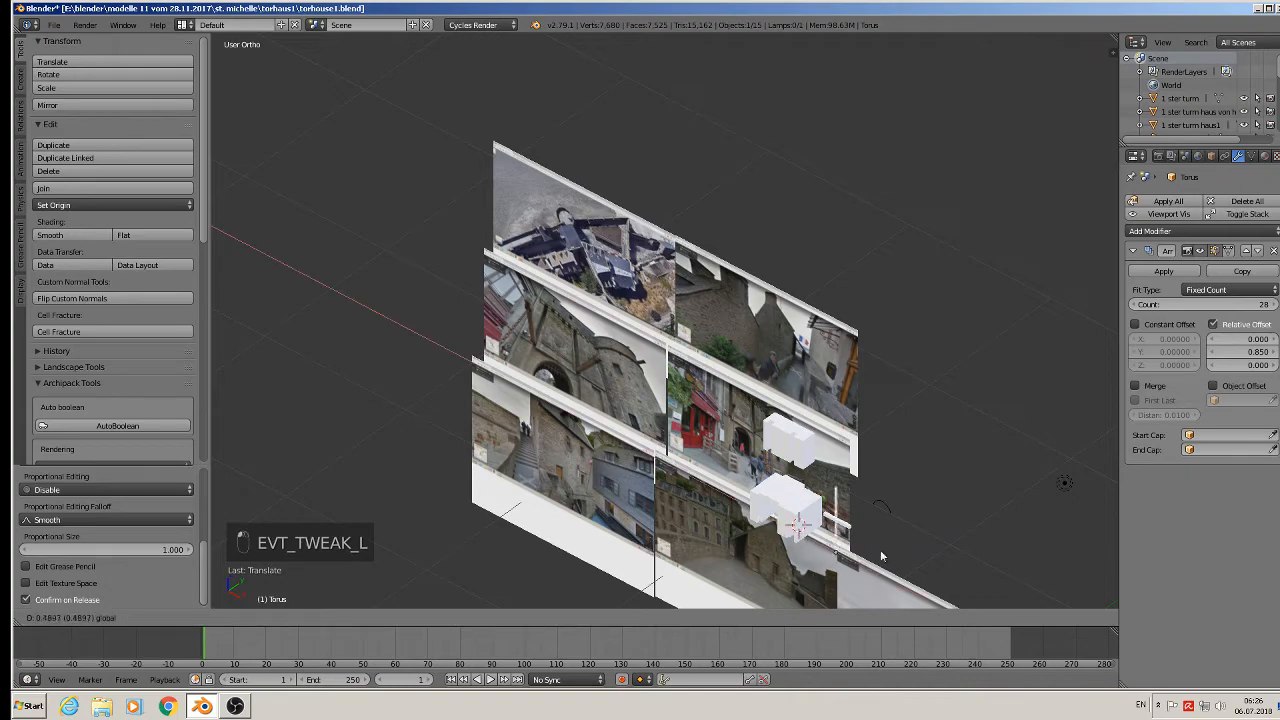
scroll(792, 446, up, 4)
Move Cube.004 along X, Z and Y to sit on top of the gate block.
right_click(792, 446)
middle_drag(792, 441, 843, 382)
drag(843, 409, 905, 426)
drag(866, 364, 865, 408)
middle_drag(865, 410, 672, 520)
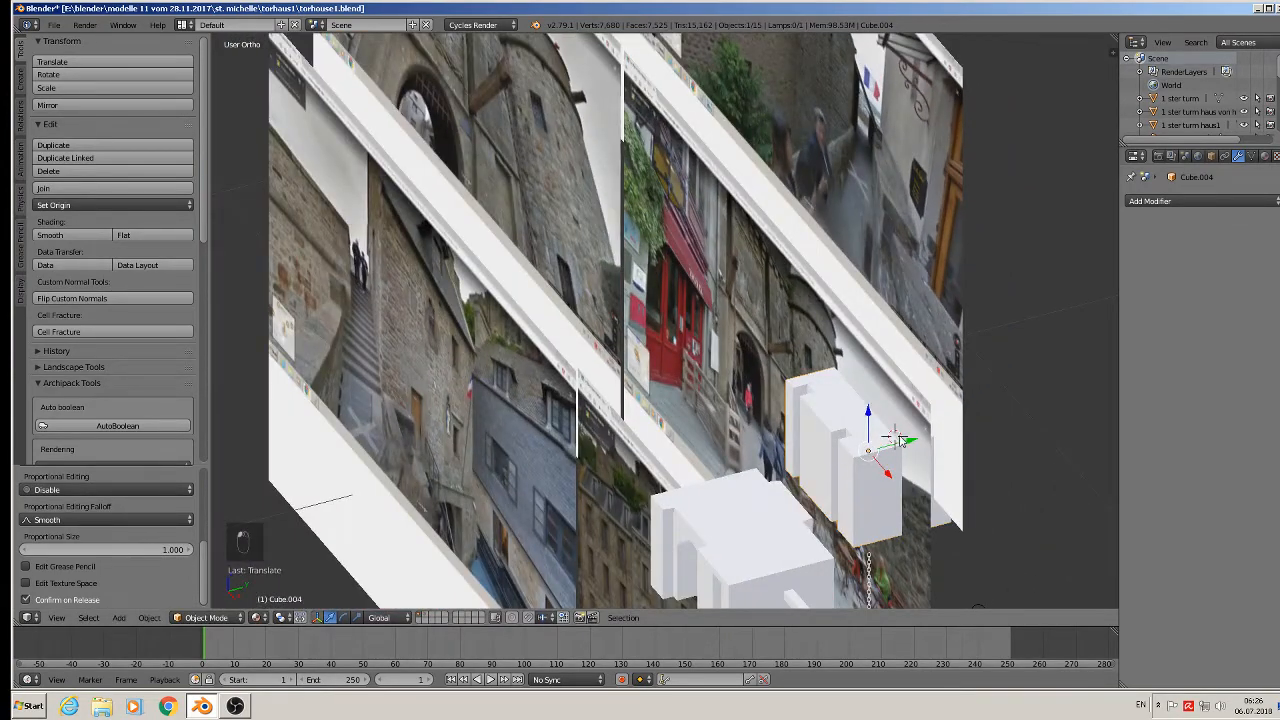
drag(900, 440, 775, 477)
Switch to the front orthographic view and zoom in on the upper tower block.
key(KP_1)
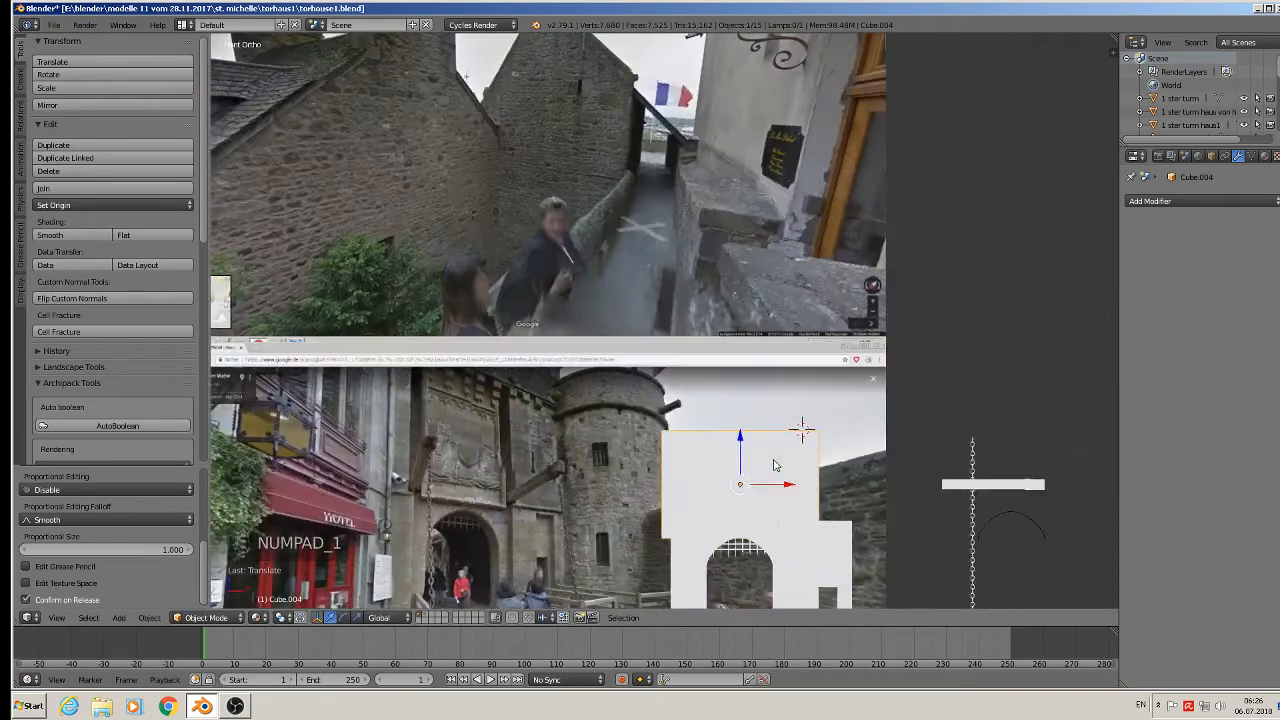
scroll(788, 493, up, 3)
middle_drag(745, 497, 535, 385)
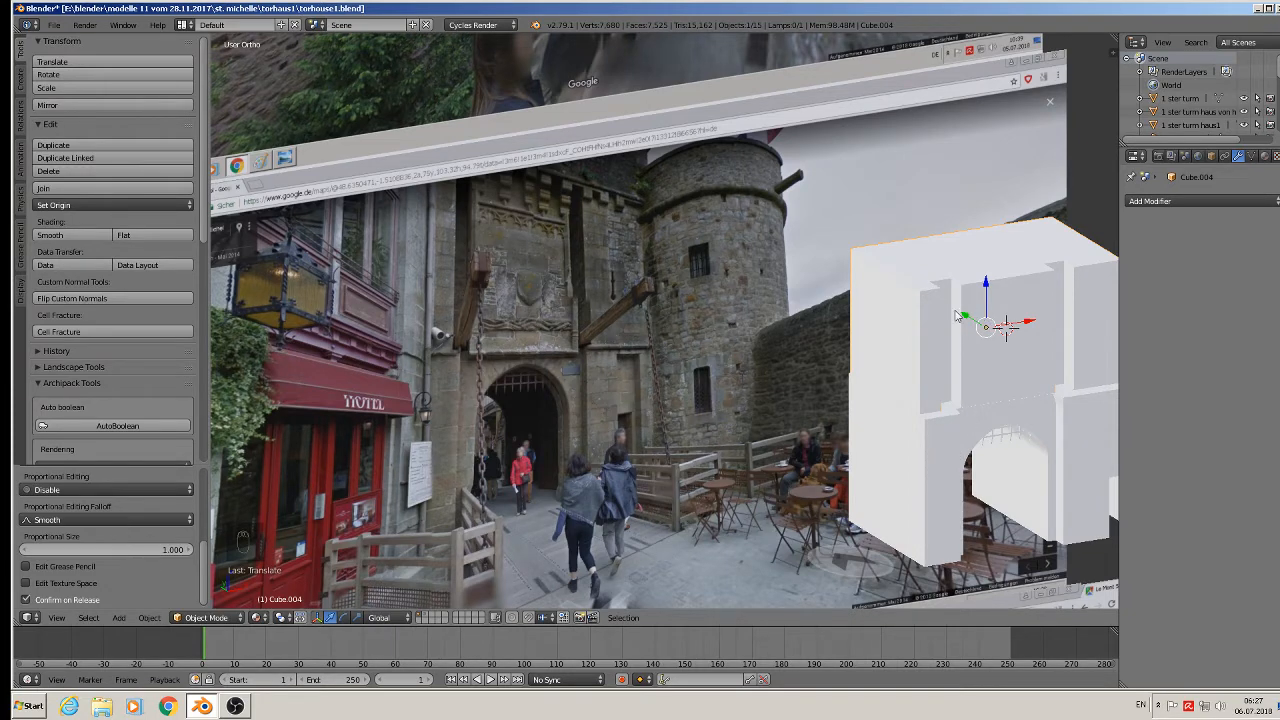
Nudge Cube.004 about 0.02 units along Y and upward to match the gatehouse photo, then minimize Blender.
key(g)
key(y)
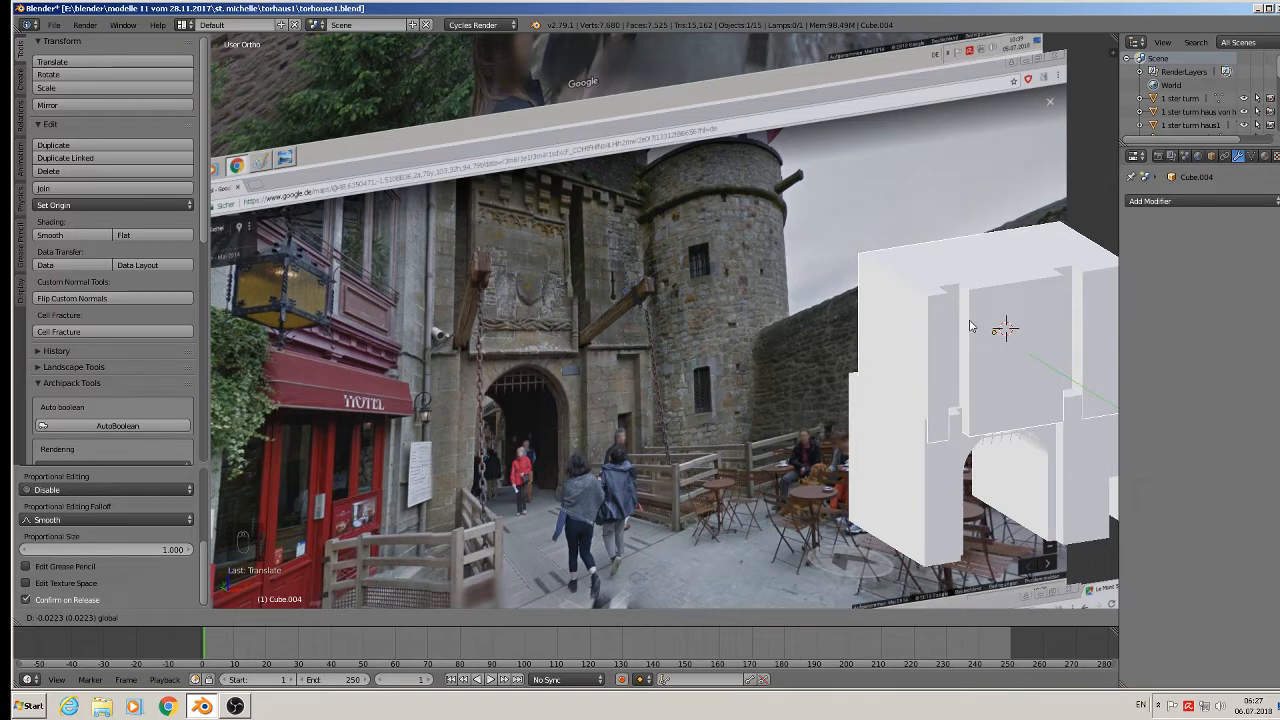
drag(970, 321, 994, 281)
scroll(947, 356, up, 1)
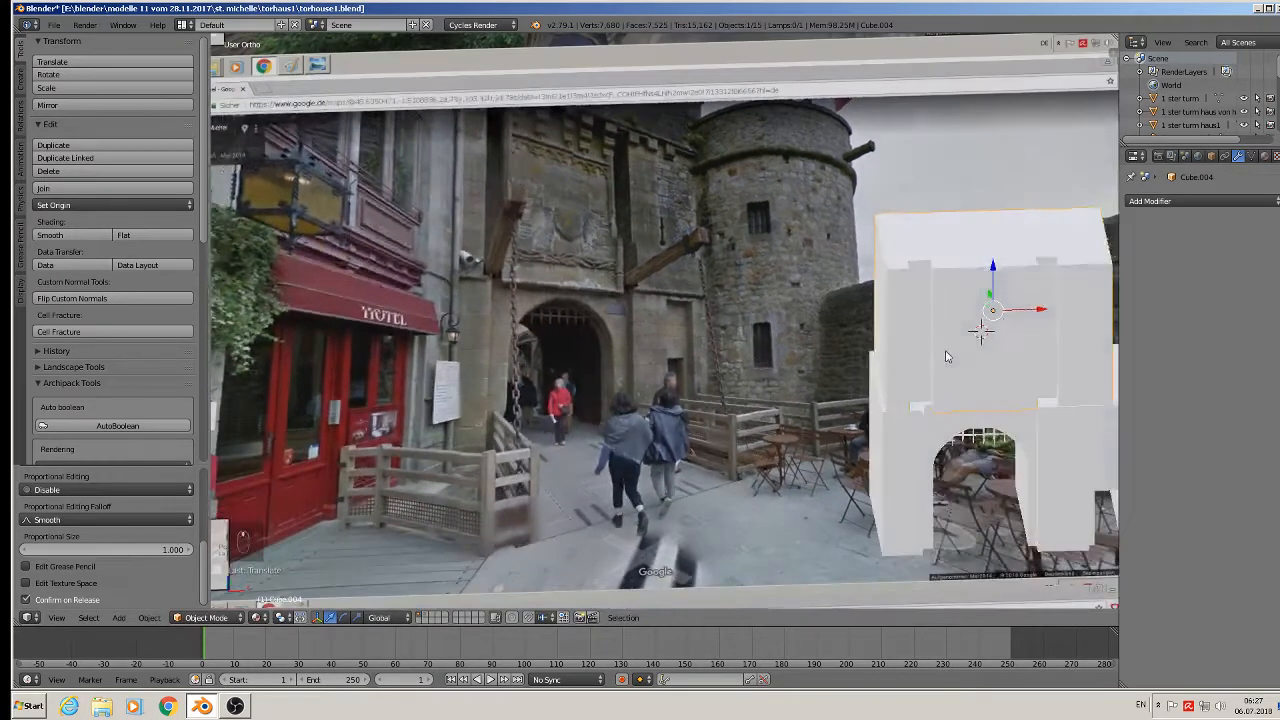
scroll(970, 370, up, 3)
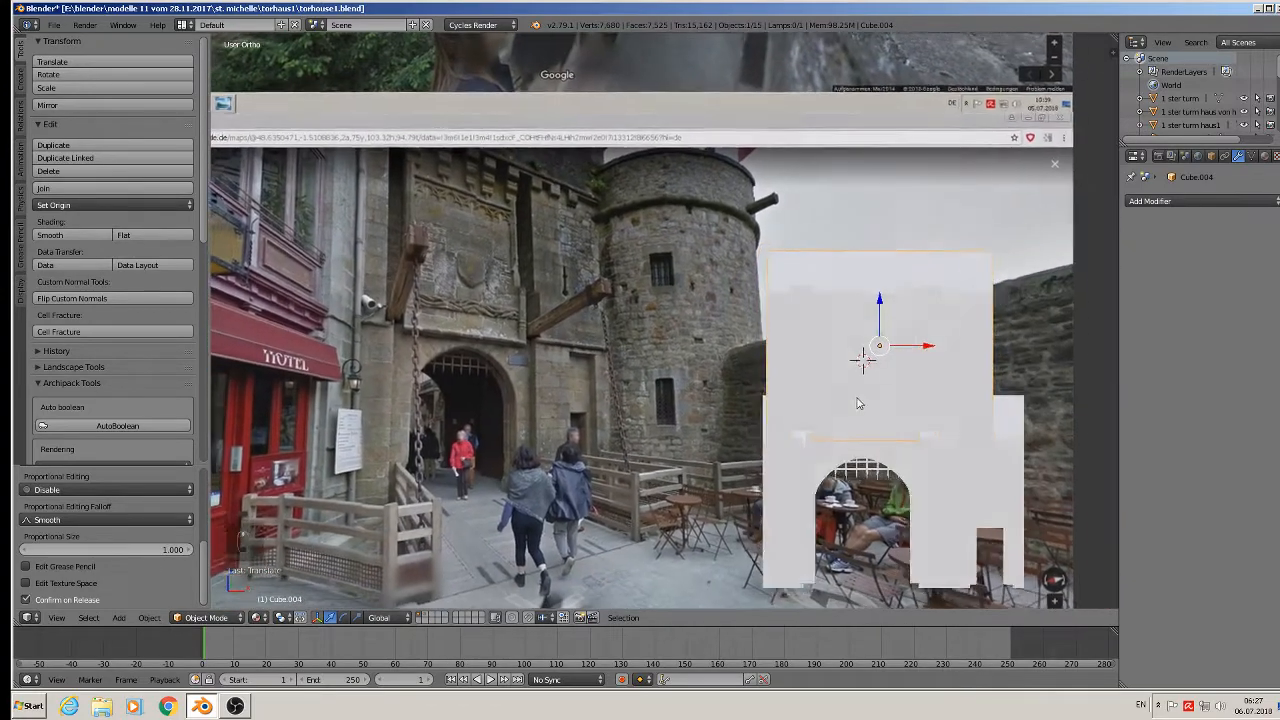
middle_drag(859, 404, 863, 407)
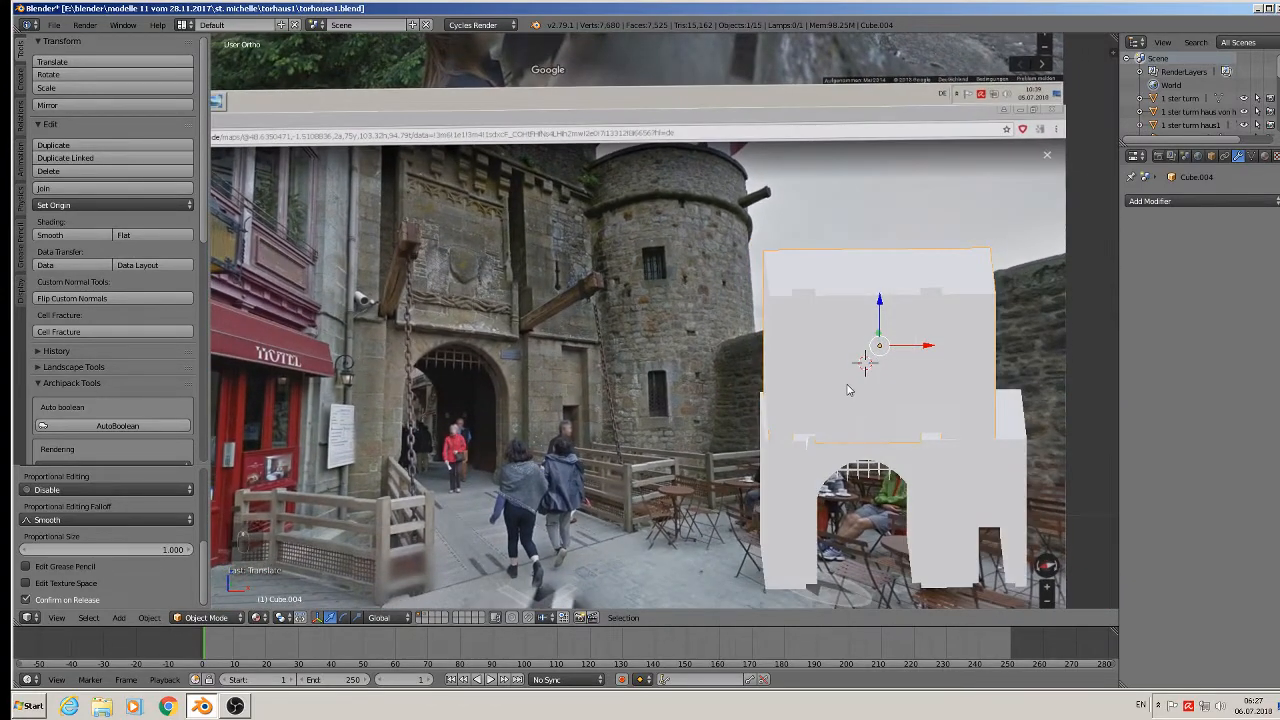
scroll(652, 298, down, 2)
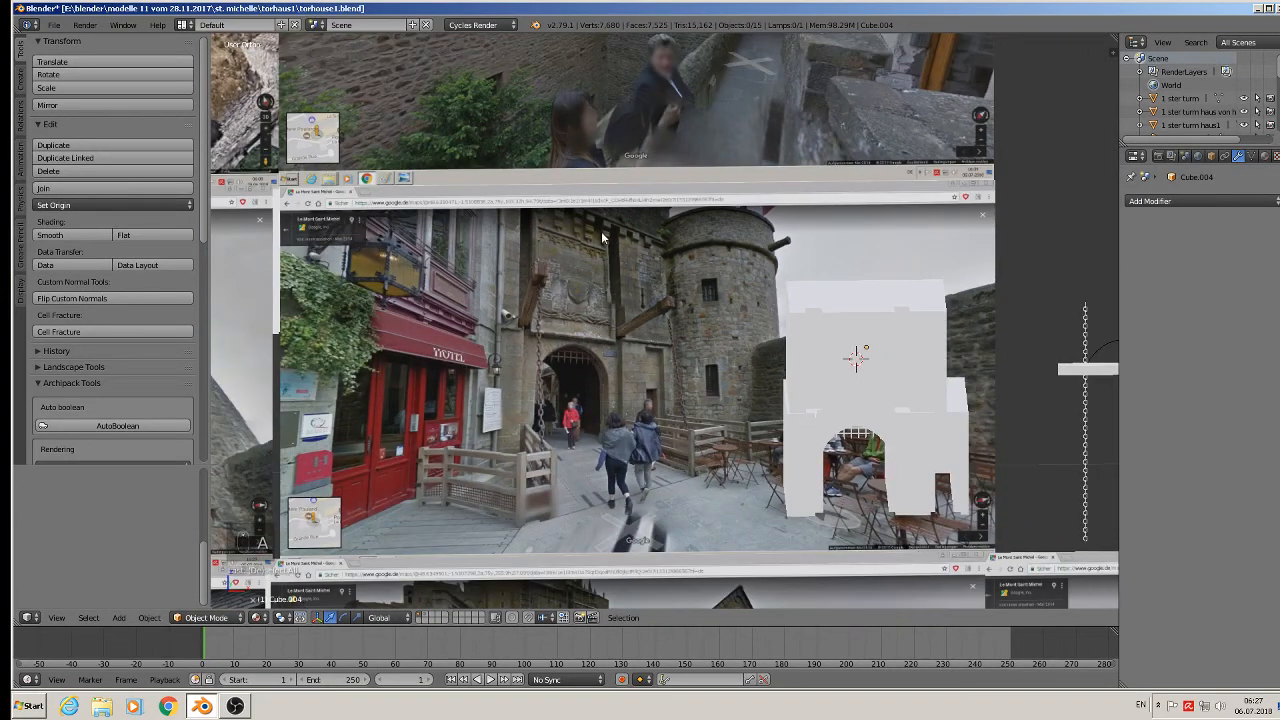
click(1257, 9)
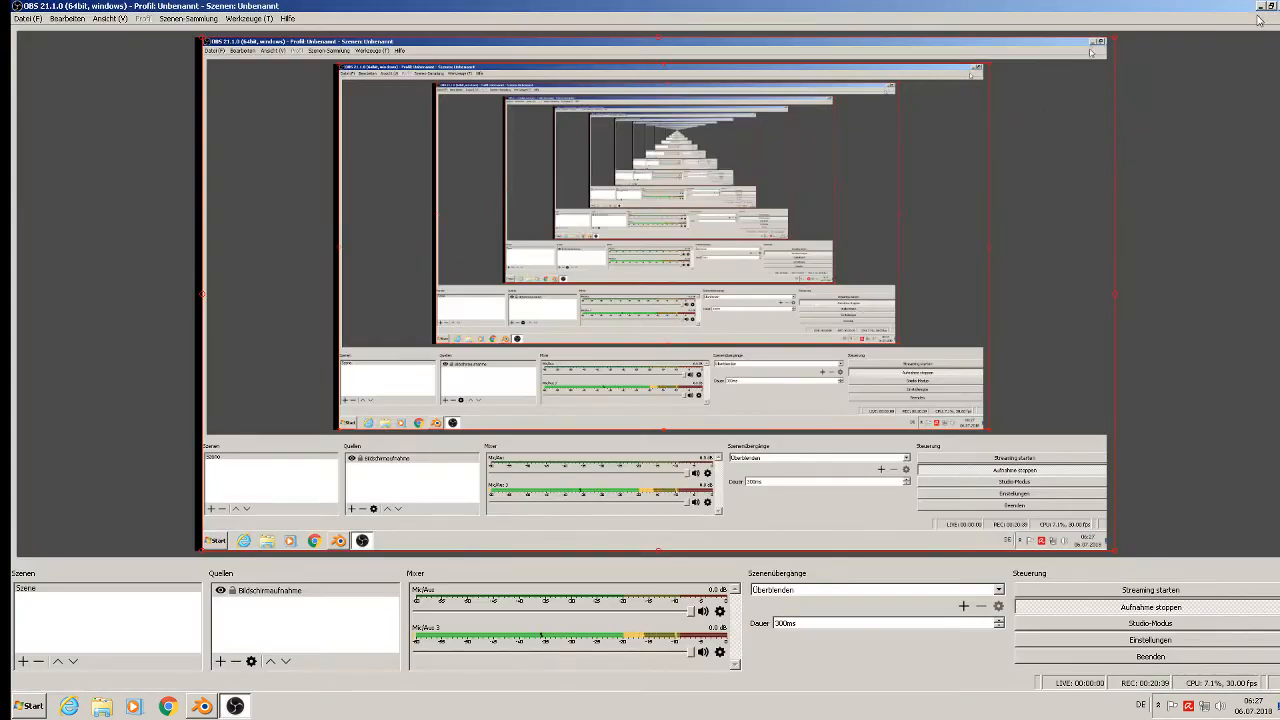
Minimize OBS Studio and launch a fresh Blender session from the desktop shortcut.
click(1260, 7)
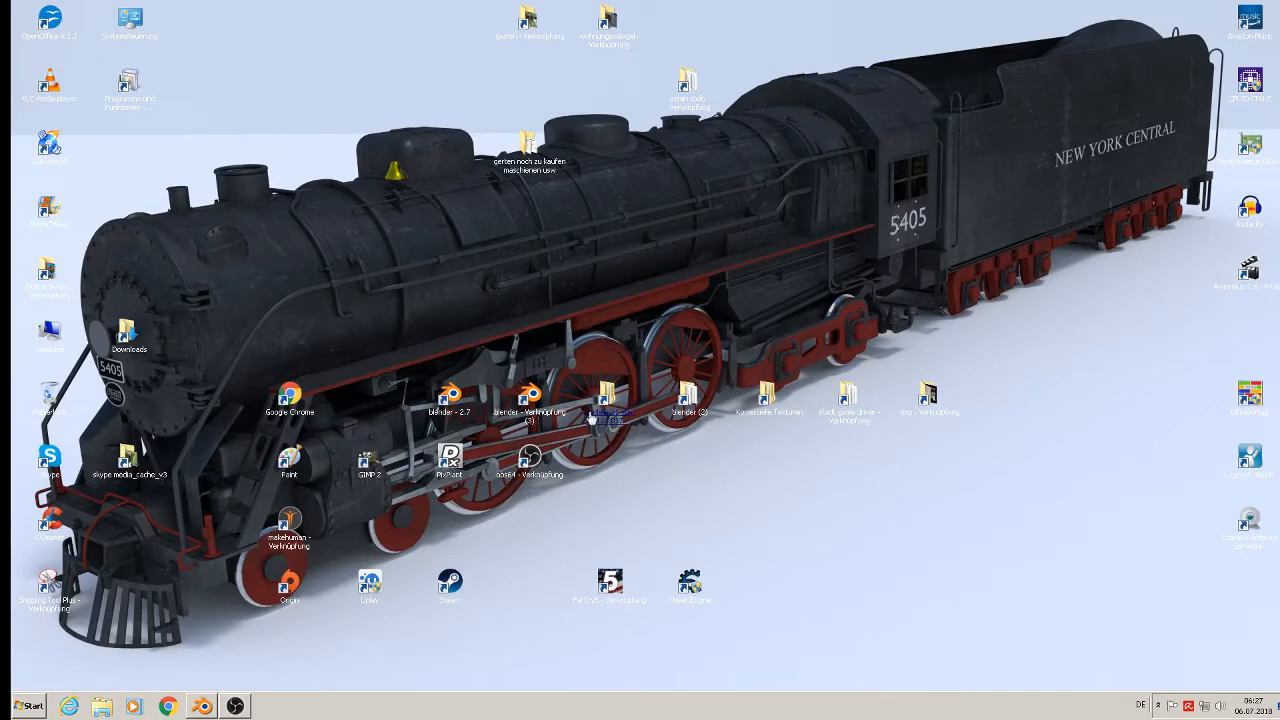
click(532, 408)
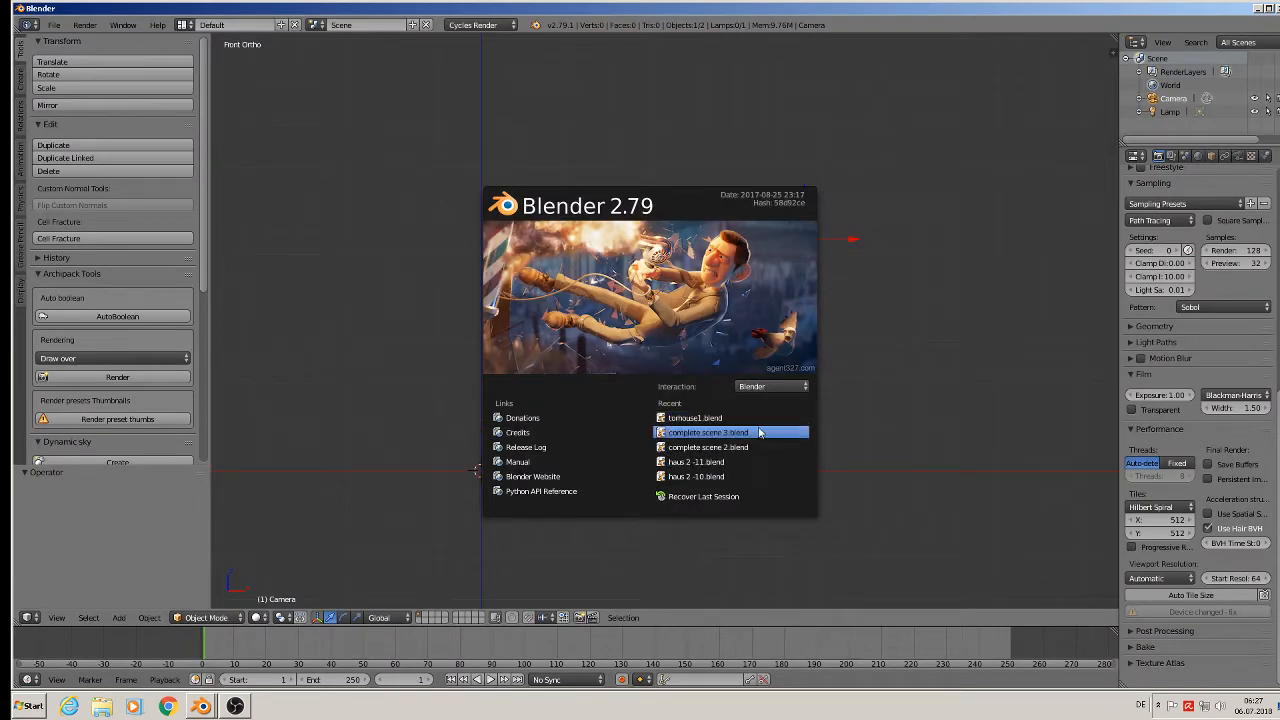
Open the recent file haus 2 -11.blend and zoom in on the textured stone house.
click(741, 461)
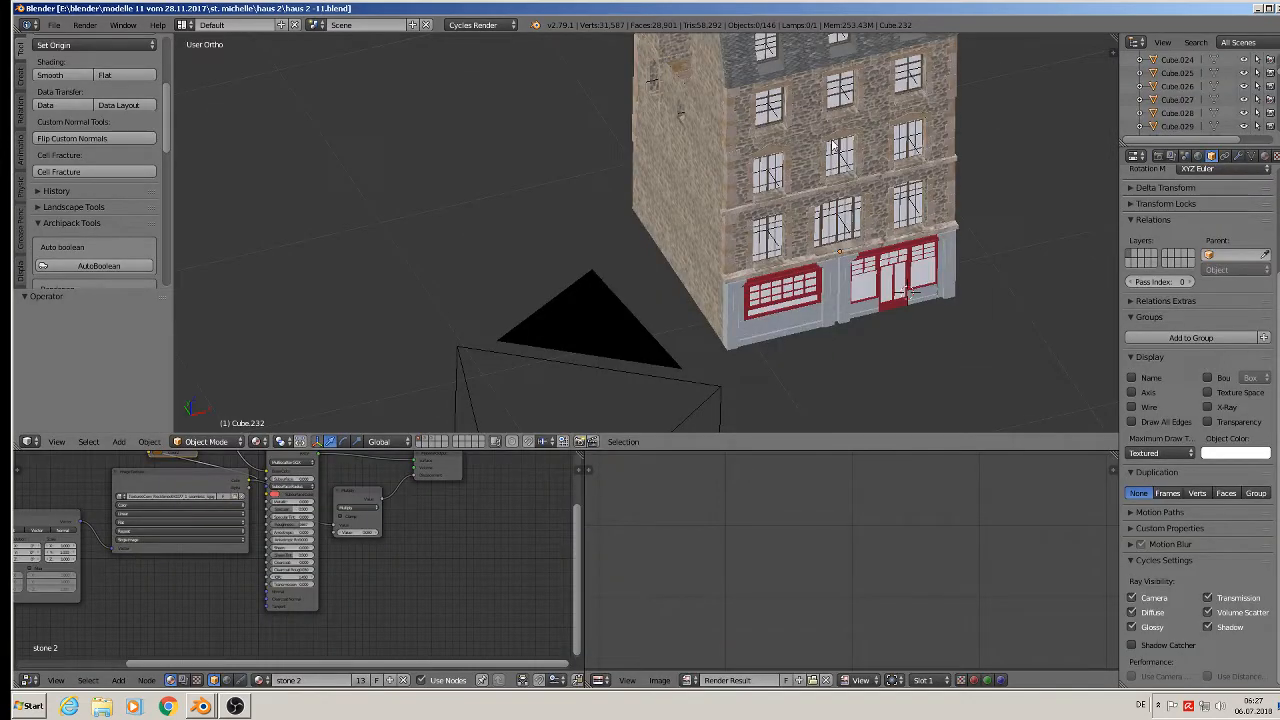
scroll(823, 158, down, 3)
shift+middle_drag(795, 160, 731, 275)
scroll(731, 275, down, 3)
scroll(848, 318, down, 3)
shift+middle_drag(848, 318, 772, 265)
scroll(768, 266, down, 2)
scroll(748, 274, up, 1)
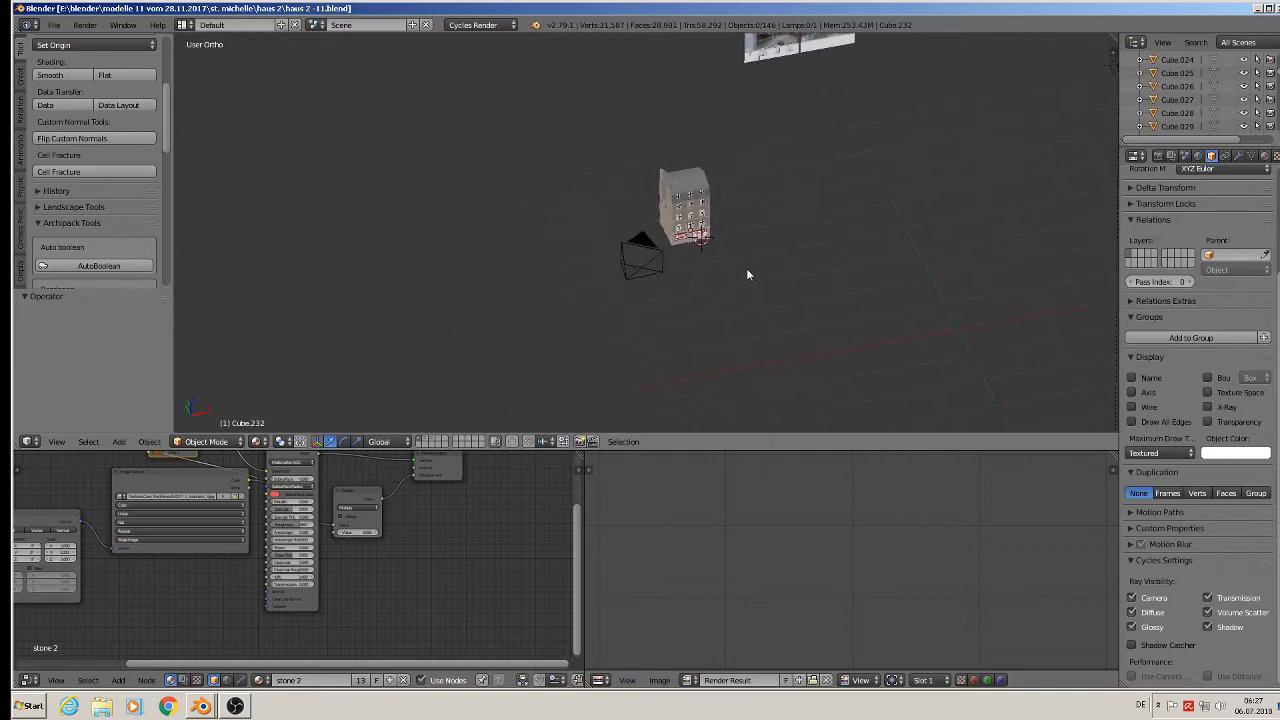
scroll(746, 268, up, 10)
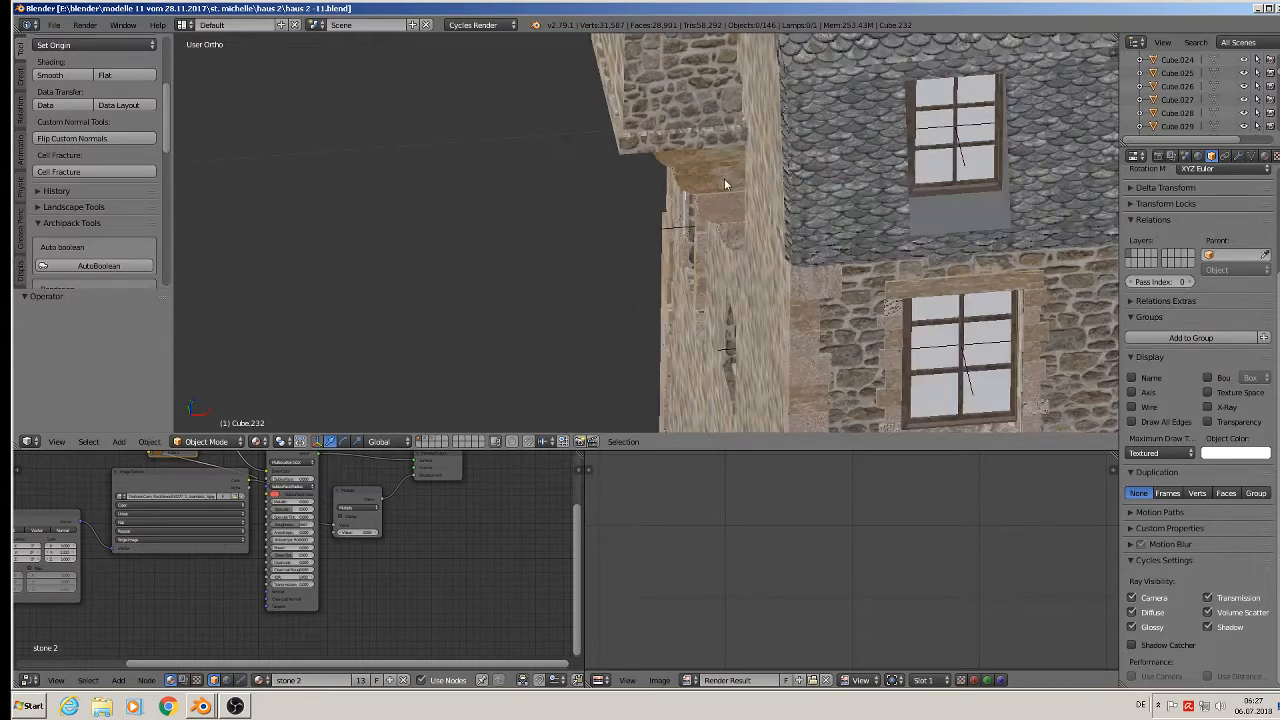
Select the stone piece Circle.000 above a window and copy it to the buffer.
right_click(724, 178)
middle_drag(724, 178, 811, 157)
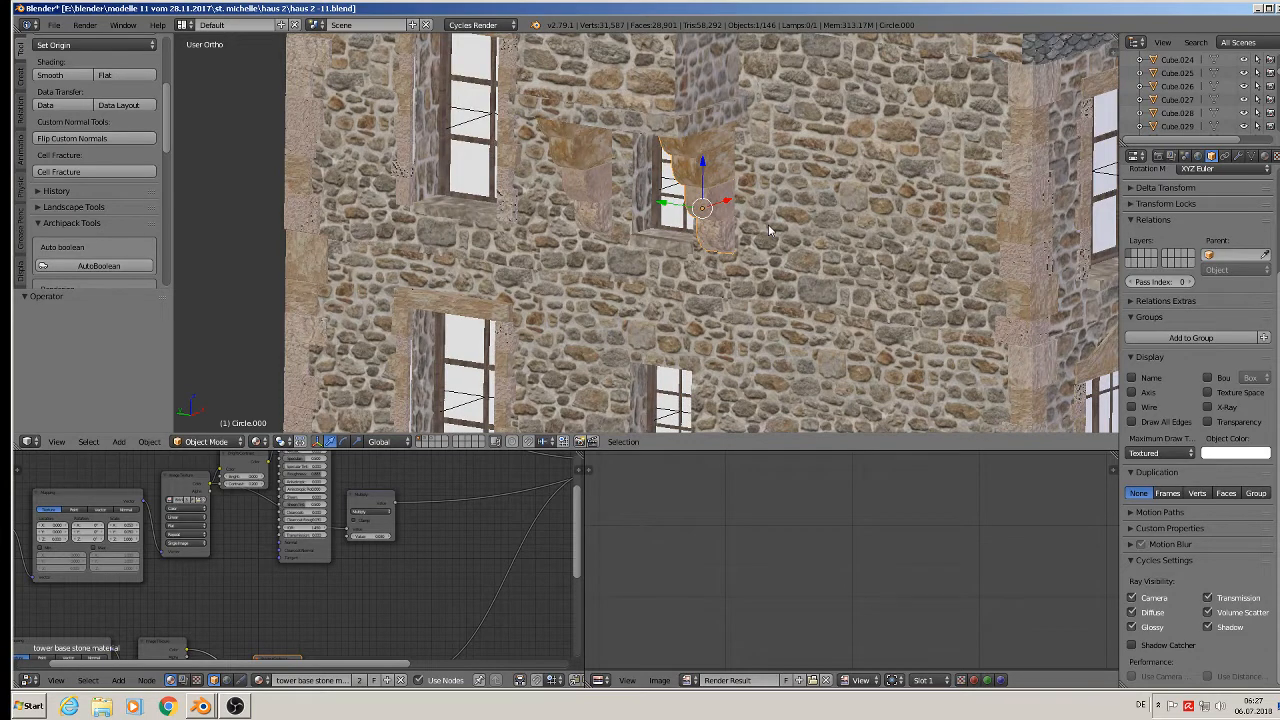
key(ctrl+c)
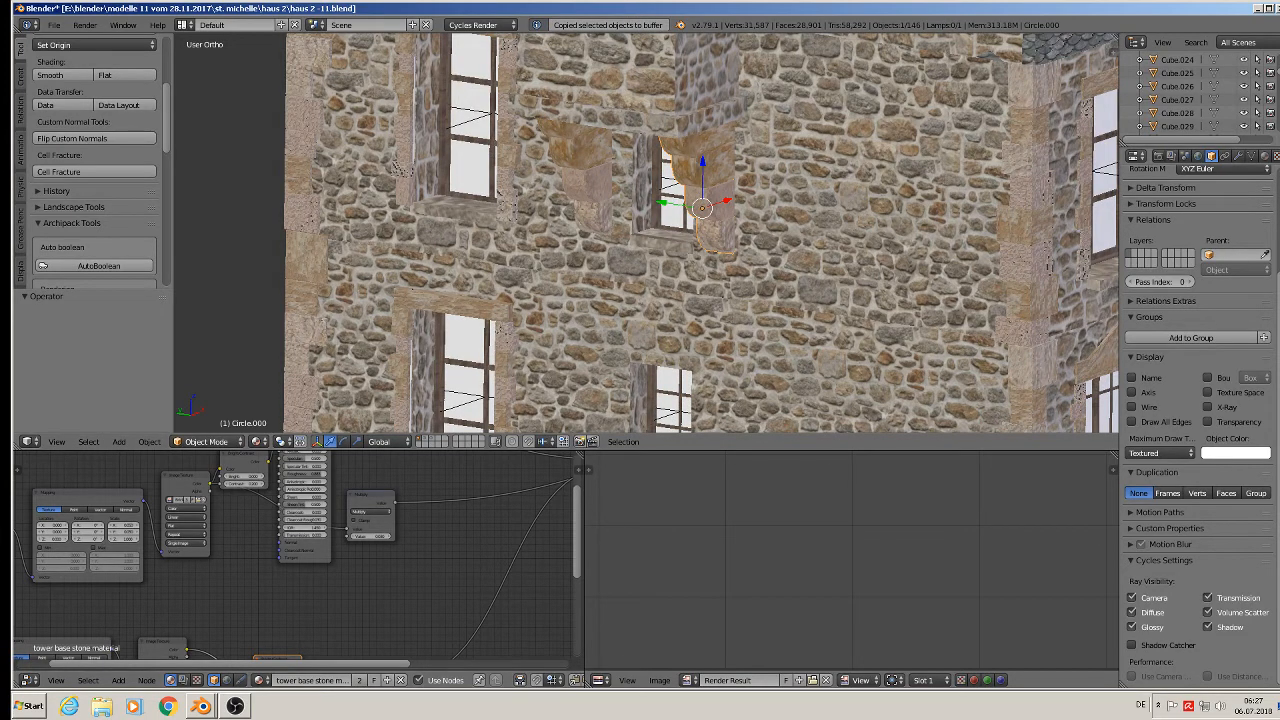
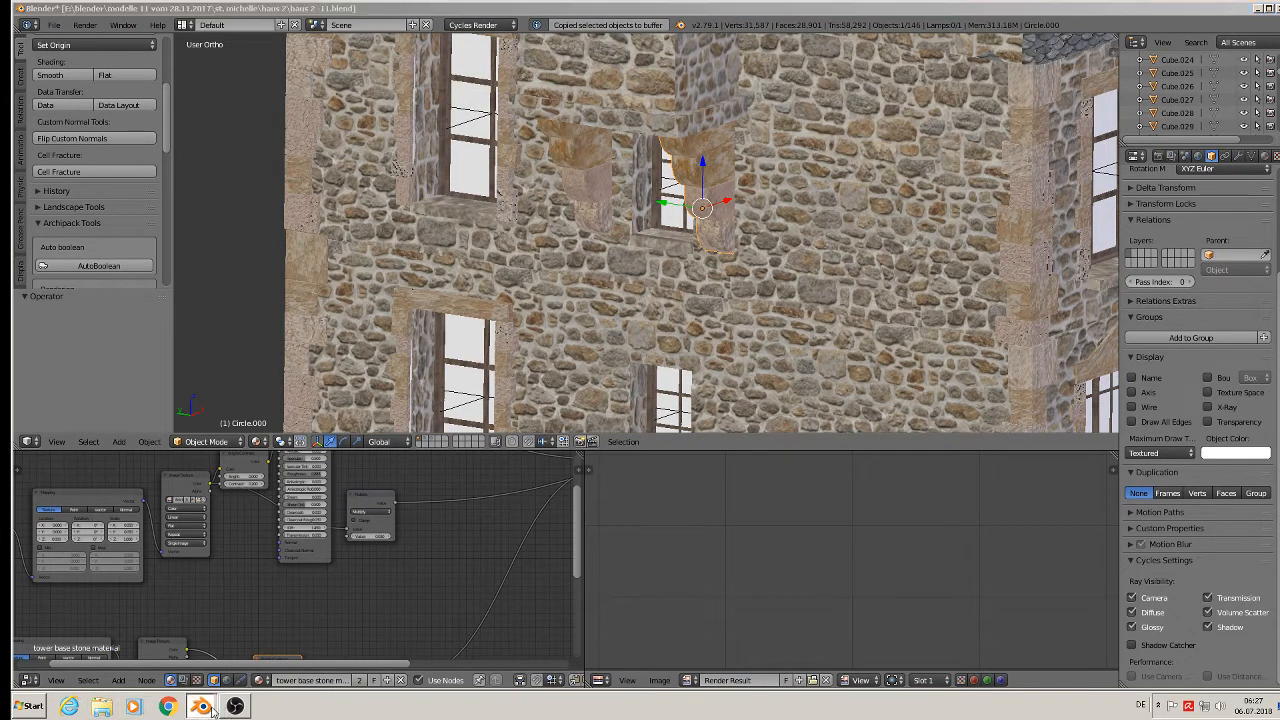
Switch to the torhaus1.blend window and paste the copied bracket into the gatehouse scene.
click(243, 664)
scroll(640, 410, down, 6)
shift+middle_drag(910, 428, 742, 327)
key(ctrl+v)
Move the pasted bracket along X, then along Y beside the tower.
scroll(738, 330, down, 6)
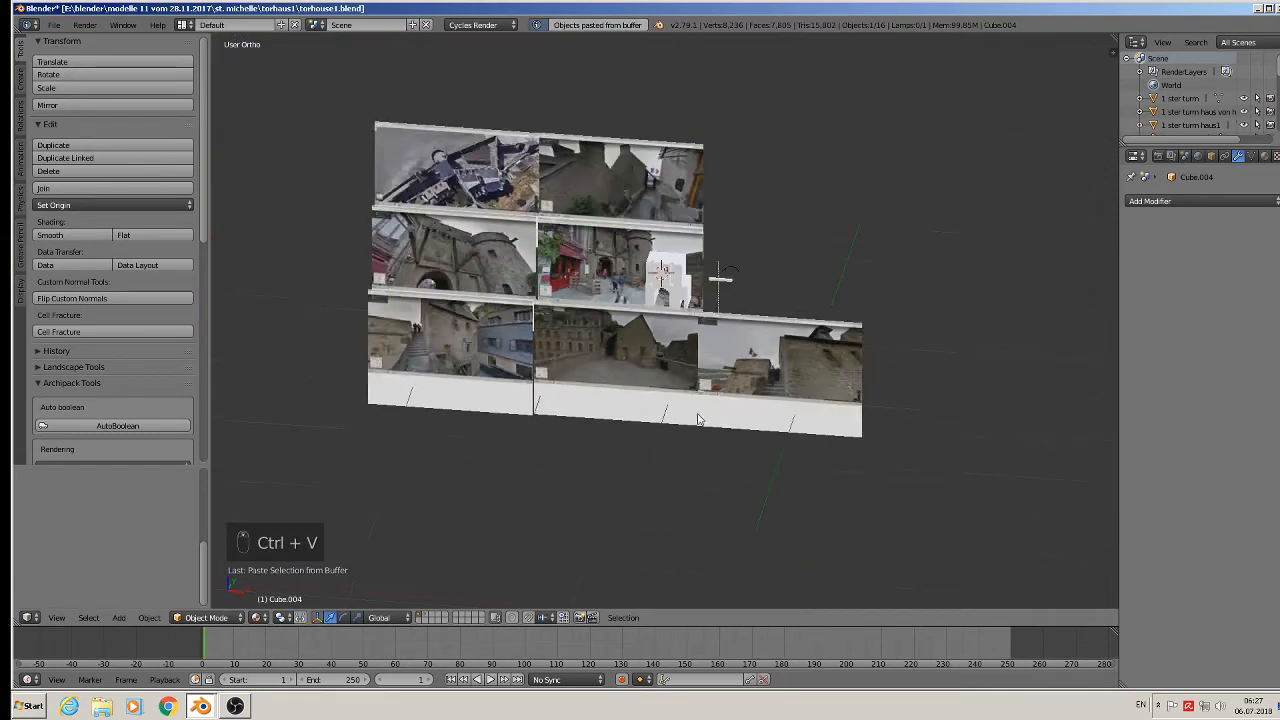
drag(562, 353, 705, 360)
scroll(728, 417, up, 10)
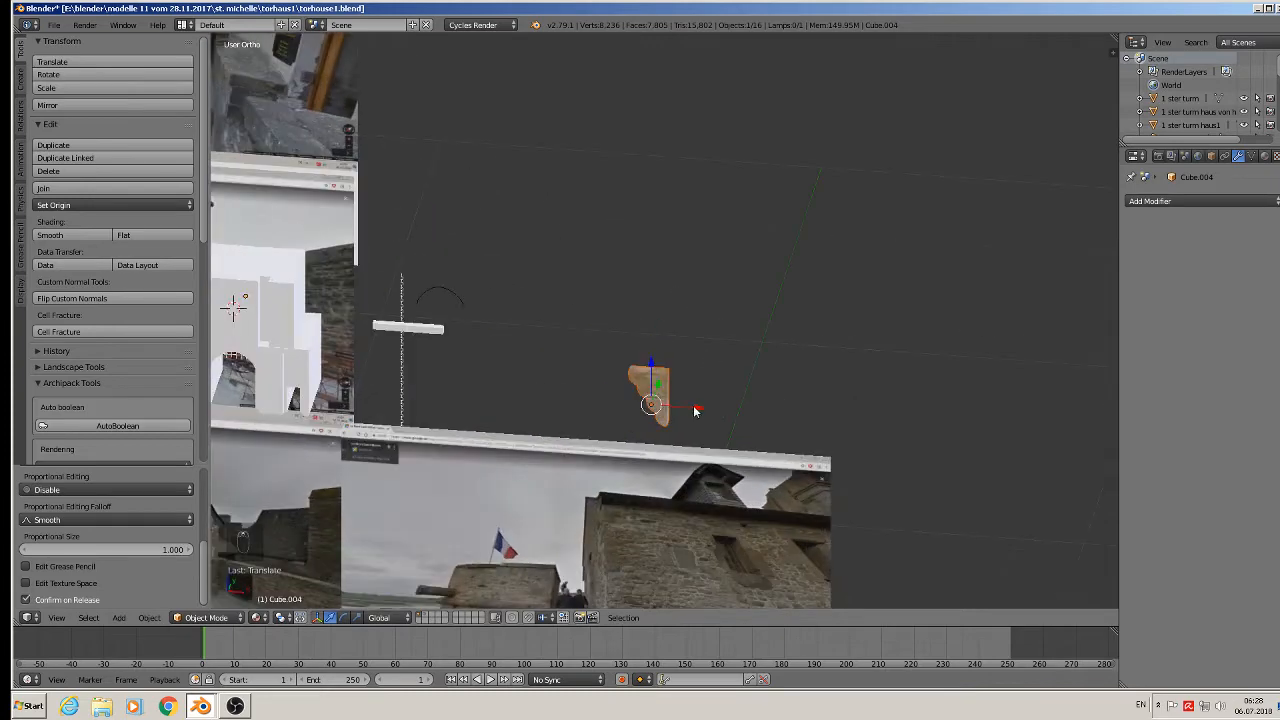
drag(697, 411, 480, 369)
middle_drag(480, 369, 601, 299)
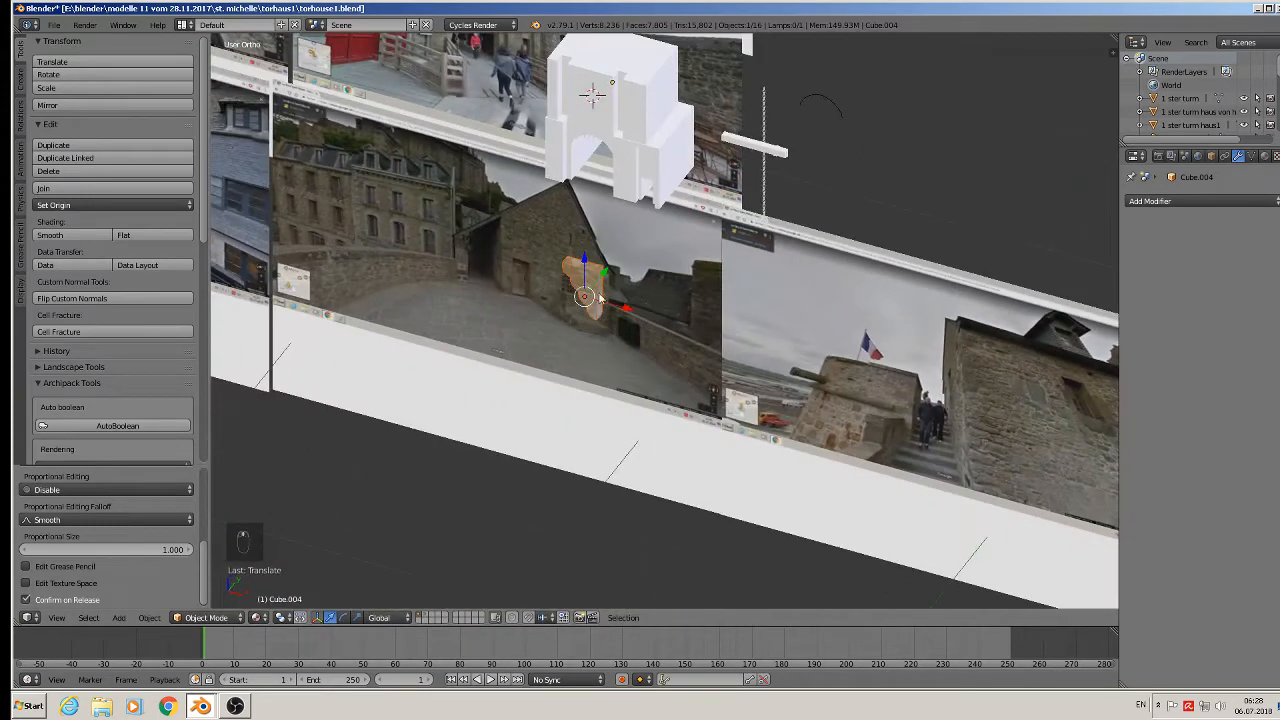
drag(604, 268, 813, 117)
Lower the bracket along Z, fine-tune it along Y, then select the white gatehouse block.
shift+middle_drag(730, 194, 885, 352)
drag(864, 258, 658, 384)
middle_drag(658, 384, 553, 373)
drag(750, 359, 604, 393)
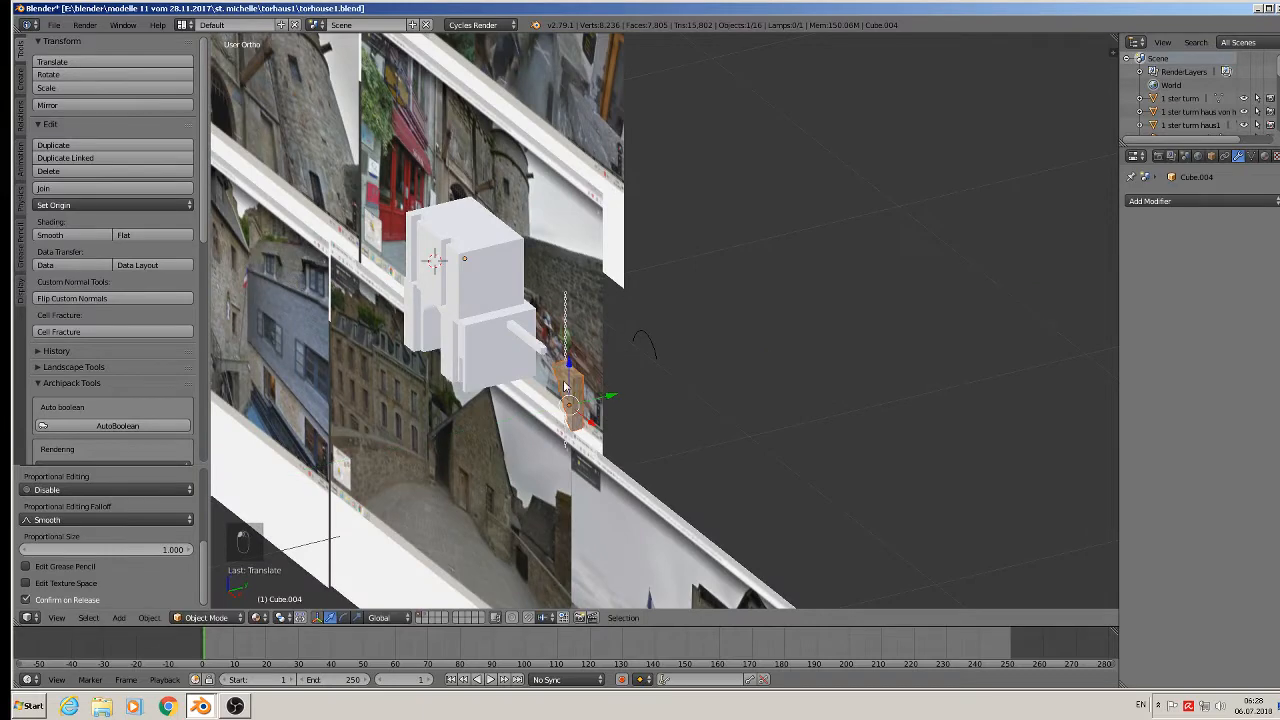
scroll(746, 374, up, 2)
shift+middle_drag(530, 363, 812, 350)
scroll(631, 340, up, 3)
scroll(570, 353, down, 1)
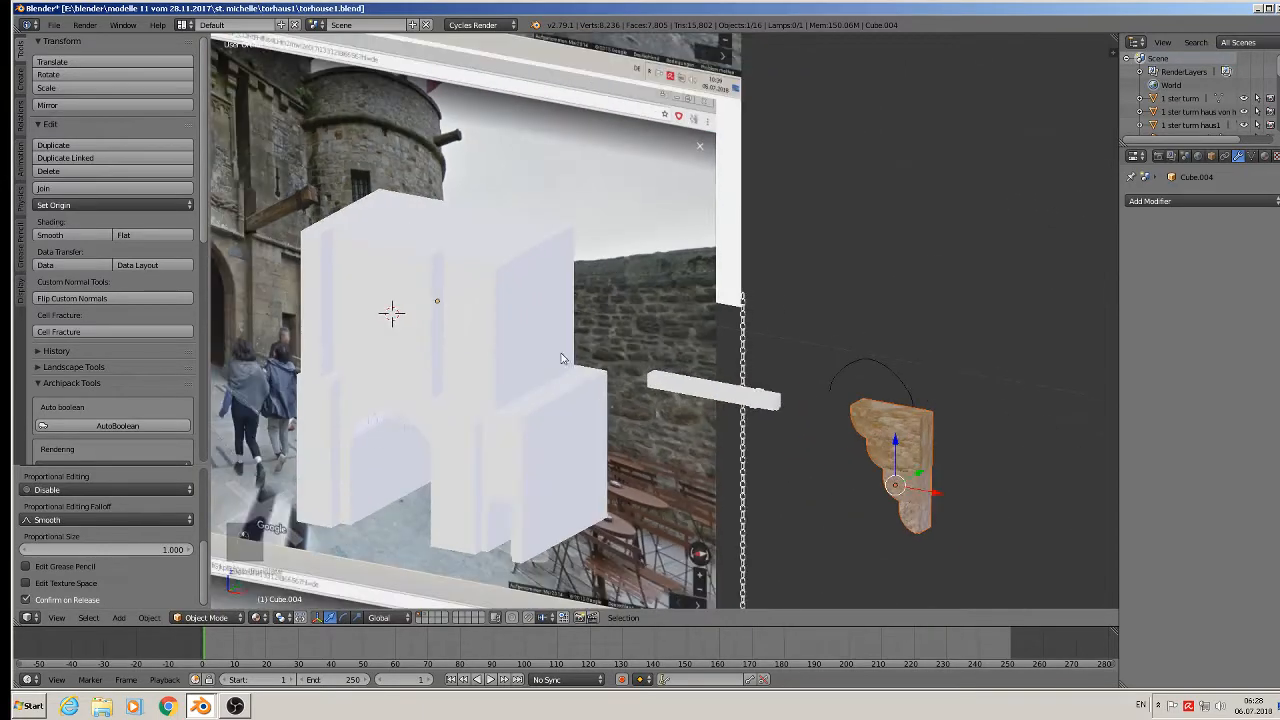
shift+middle_drag(570, 353, 647, 322)
right_click(596, 304)
middle_drag(626, 422, 668, 447)
Scale the white gatehouse block and shift it sideways along X.
key(s)
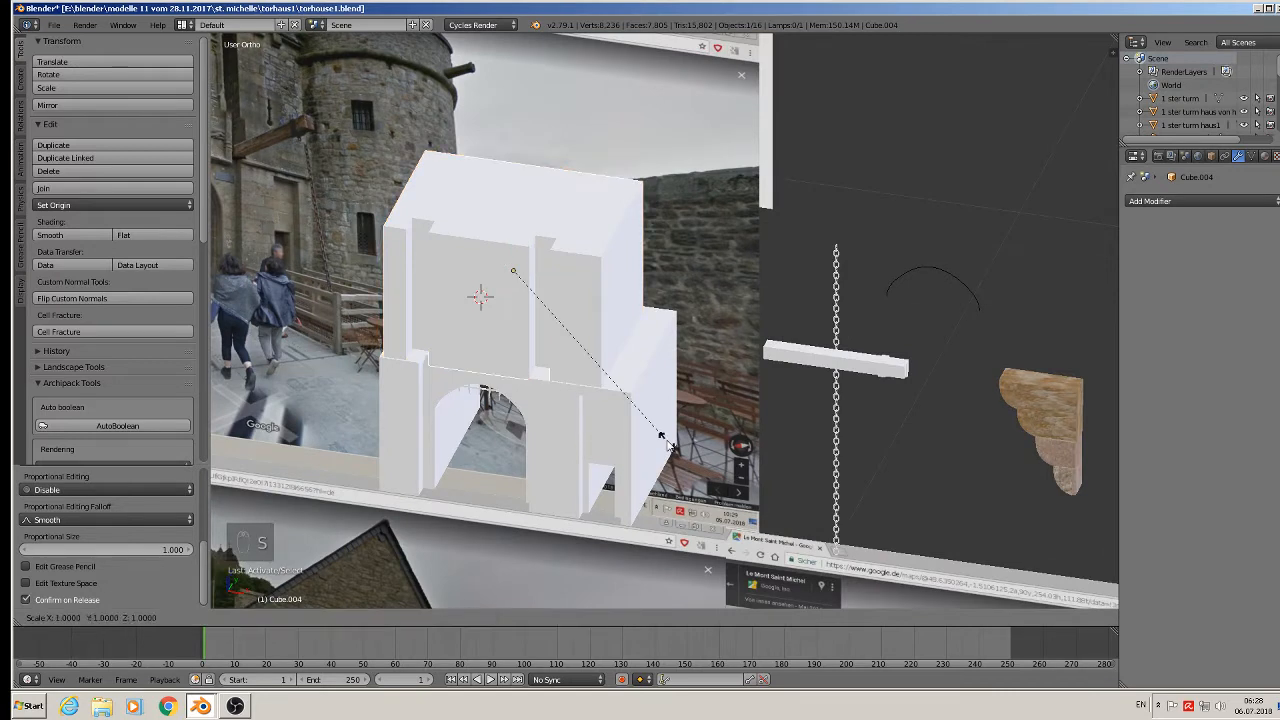
click(691, 455)
click(566, 284)
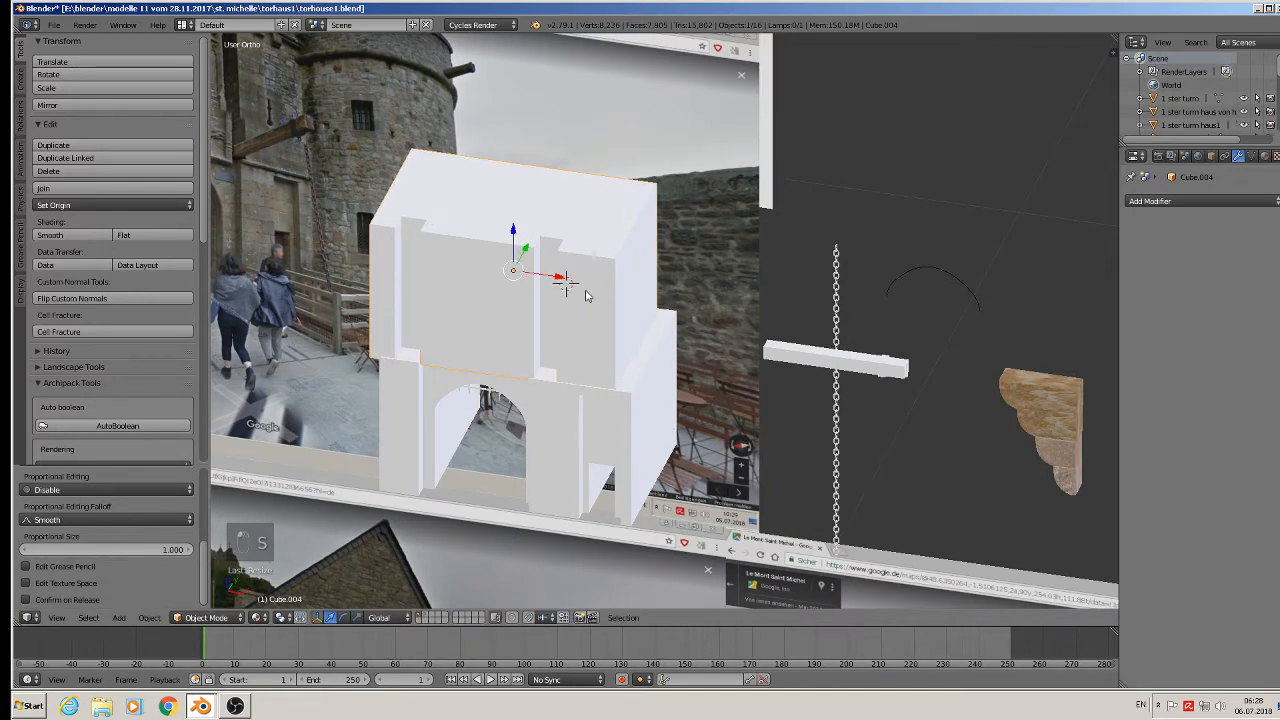
key(g)
key(x)
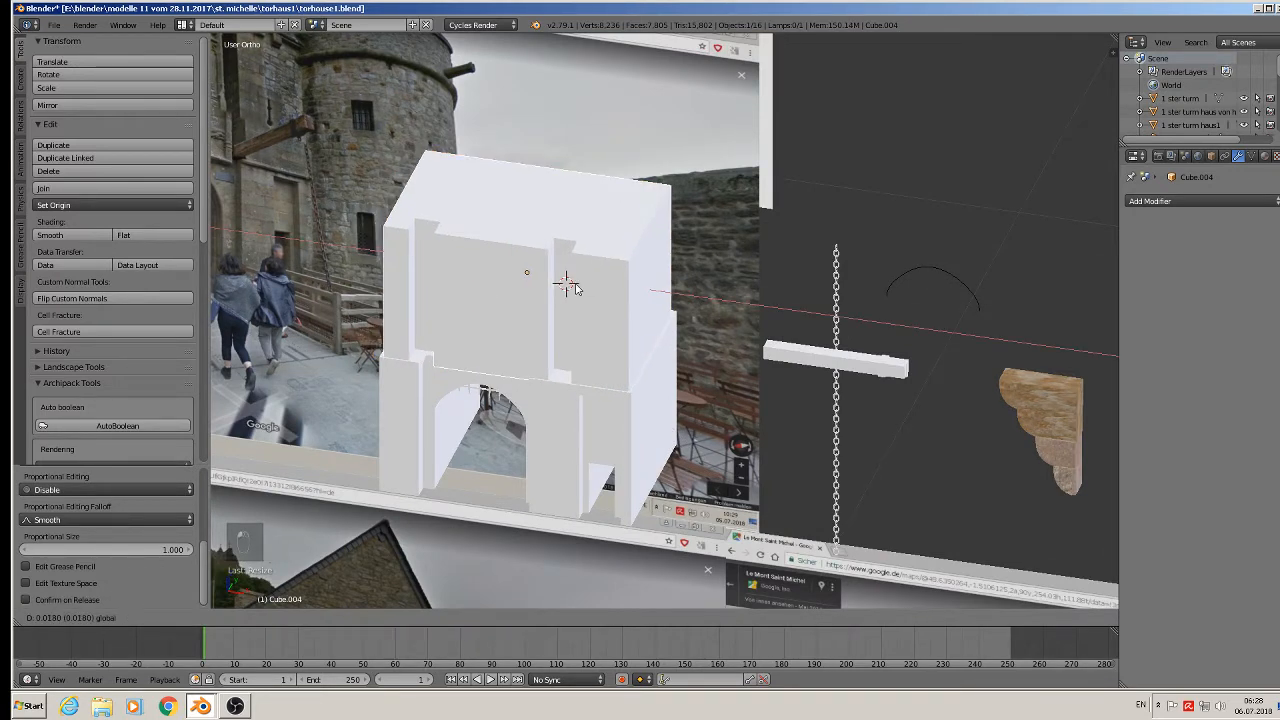
click(568, 285)
Widen the block slightly along X and shift it along X again.
key(s)
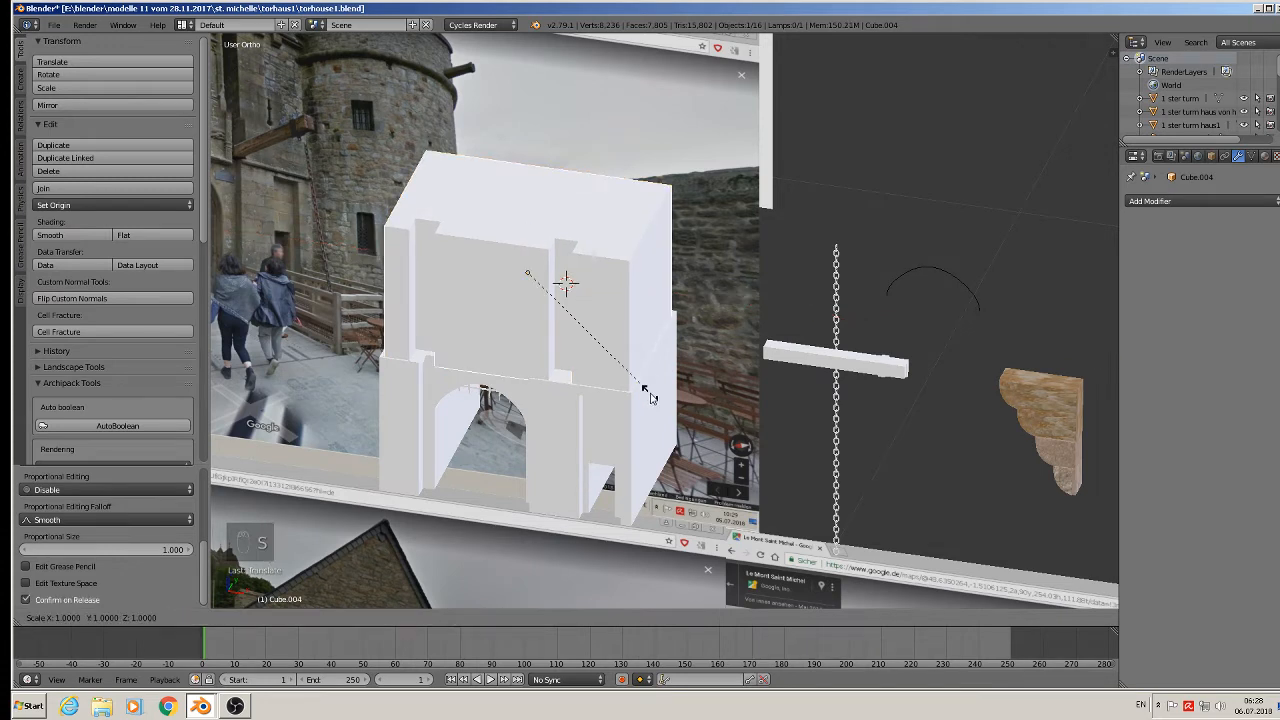
key(x)
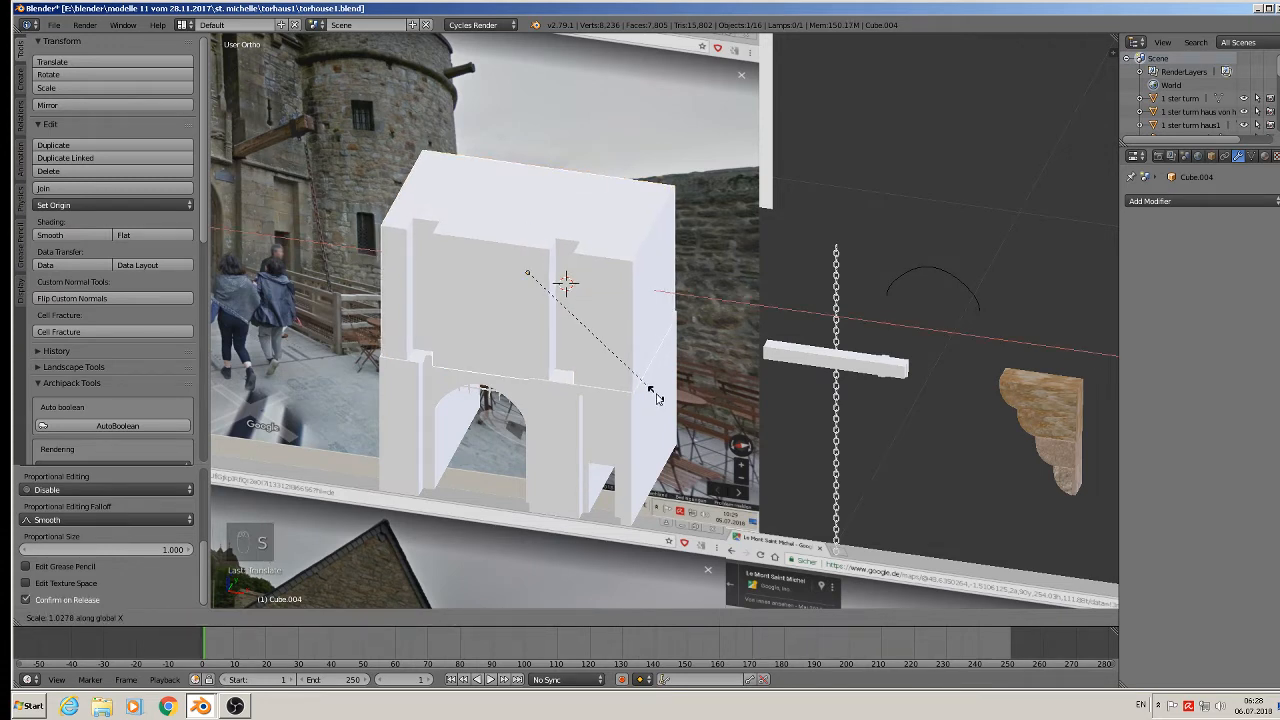
click(657, 398)
key(g)
key(x)
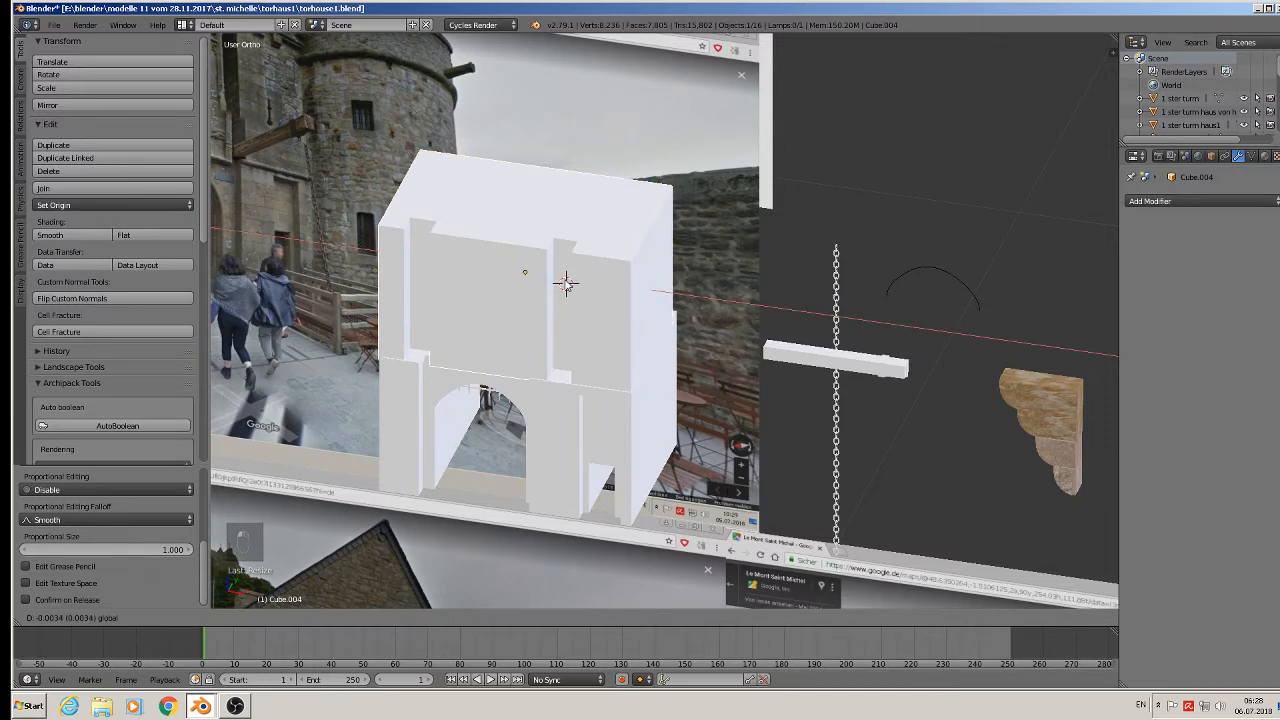
click(567, 285)
Deselect everything and pan across the Street View reference photo boards.
scroll(567, 290, down, 2)
key(a)
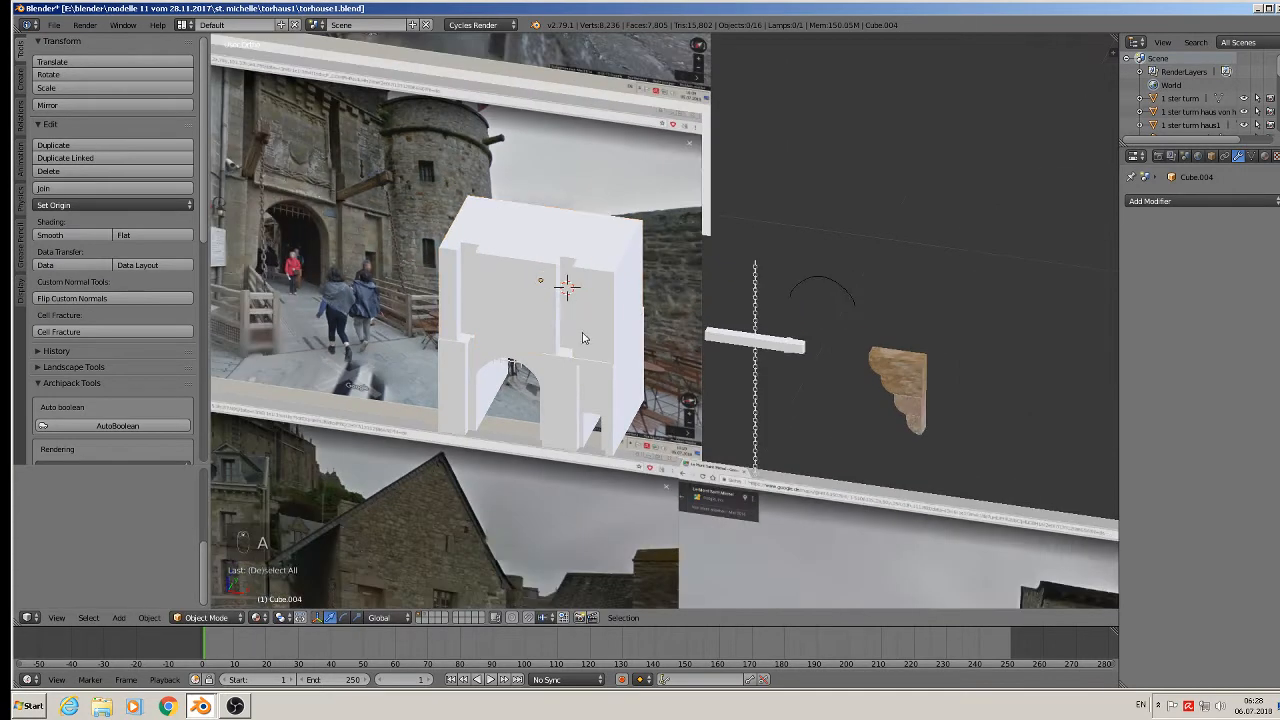
middle_drag(581, 333, 798, 322)
scroll(605, 293, down, 1)
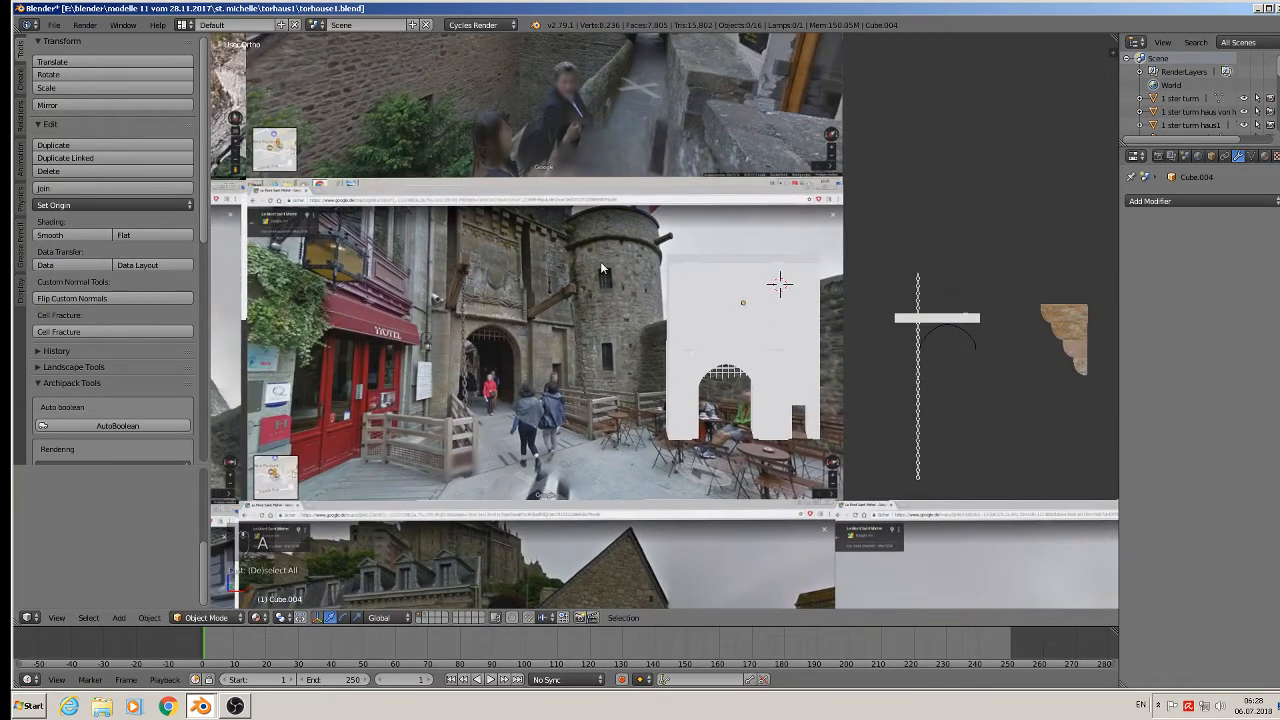
scroll(586, 327, down, 3)
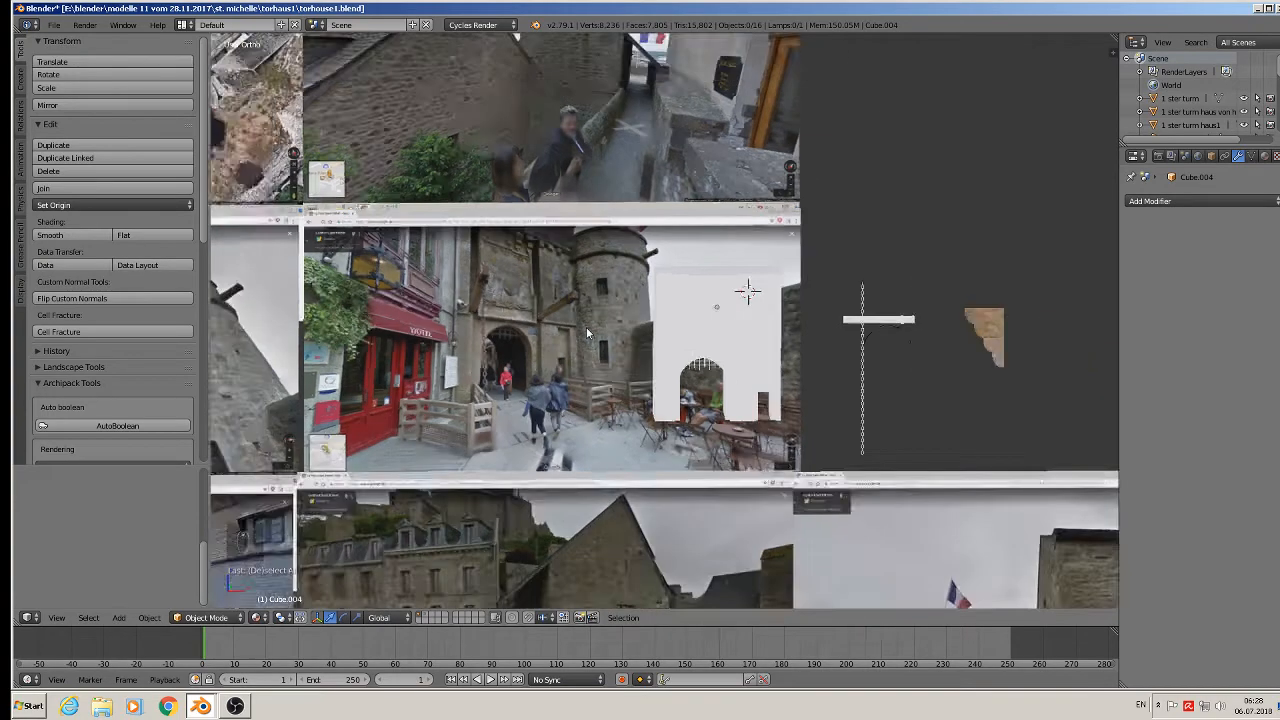
shift+middle_drag(482, 357, 779, 341)
scroll(506, 296, up, 4)
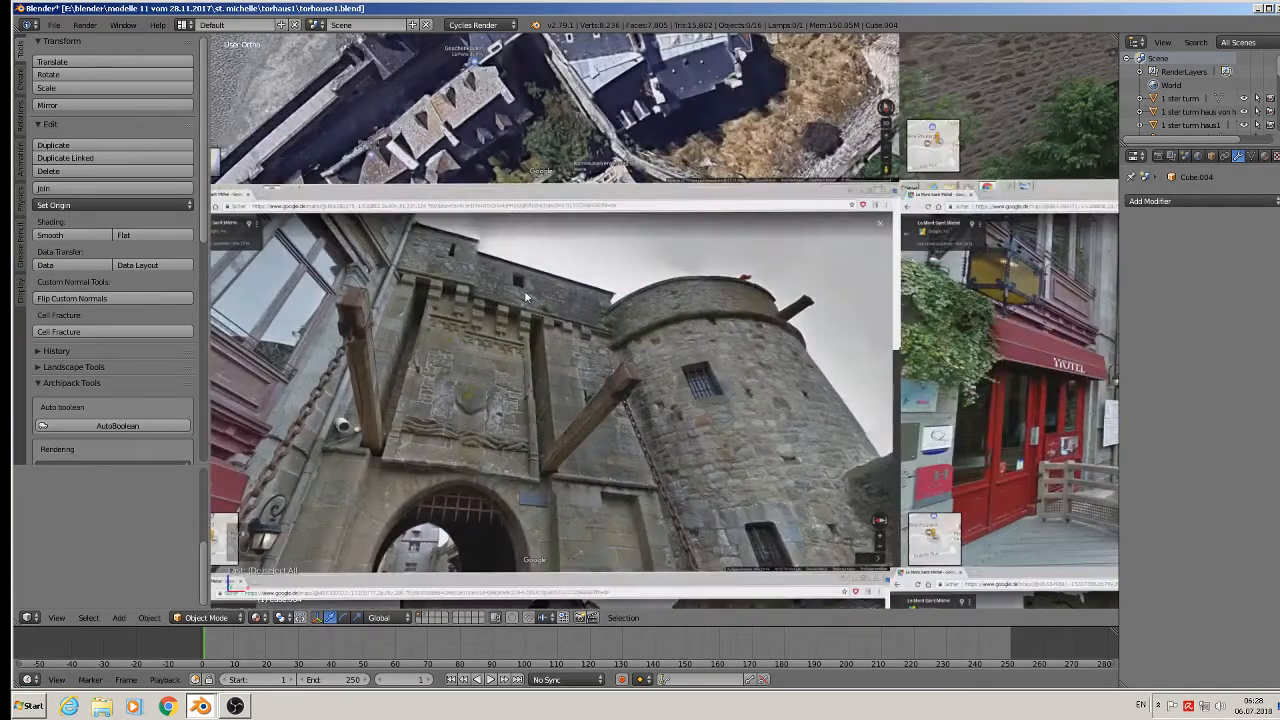
scroll(464, 283, up, 6)
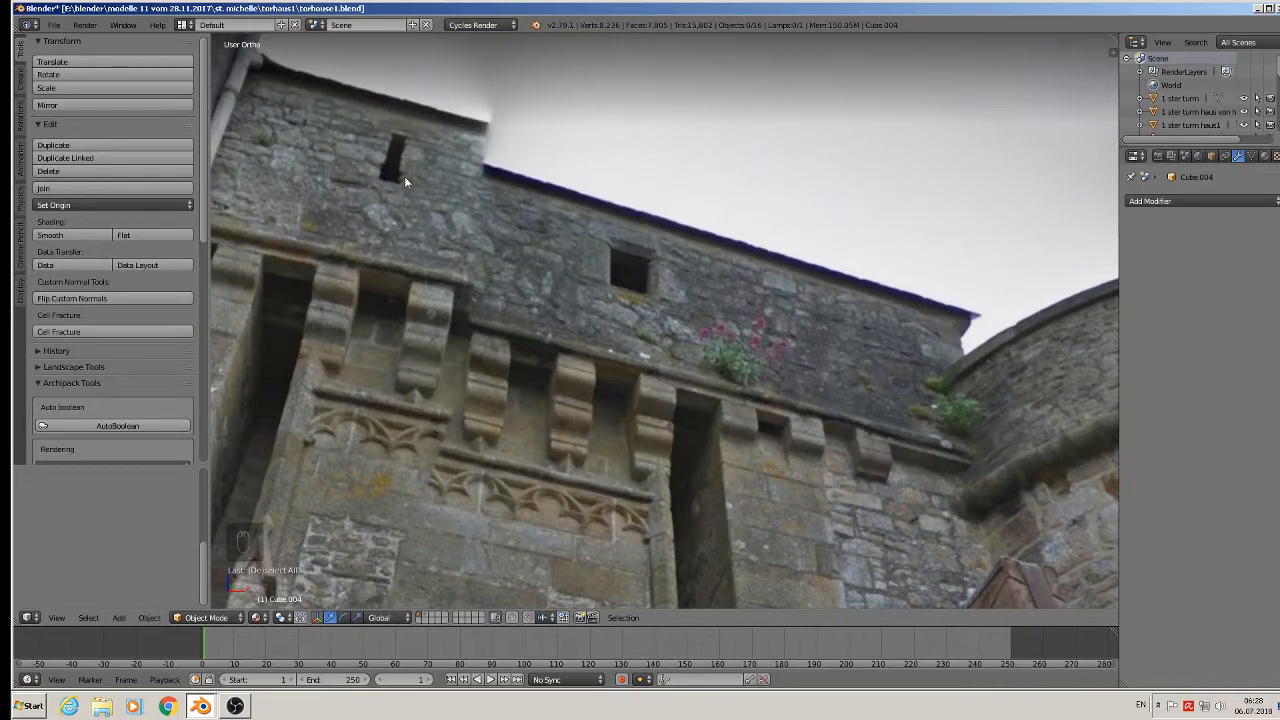
scroll(862, 370, down, 8)
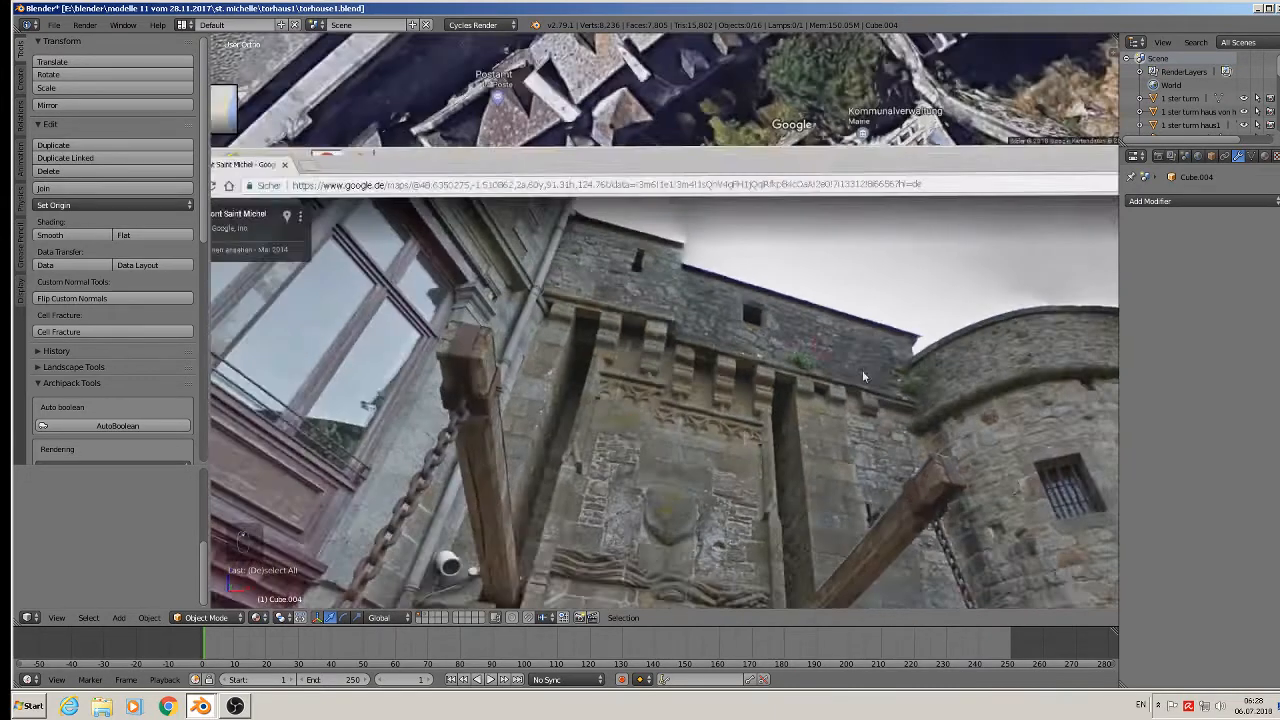
shift+middle_drag(917, 486, 233, 292)
shift+middle_drag(835, 318, 296, 272)
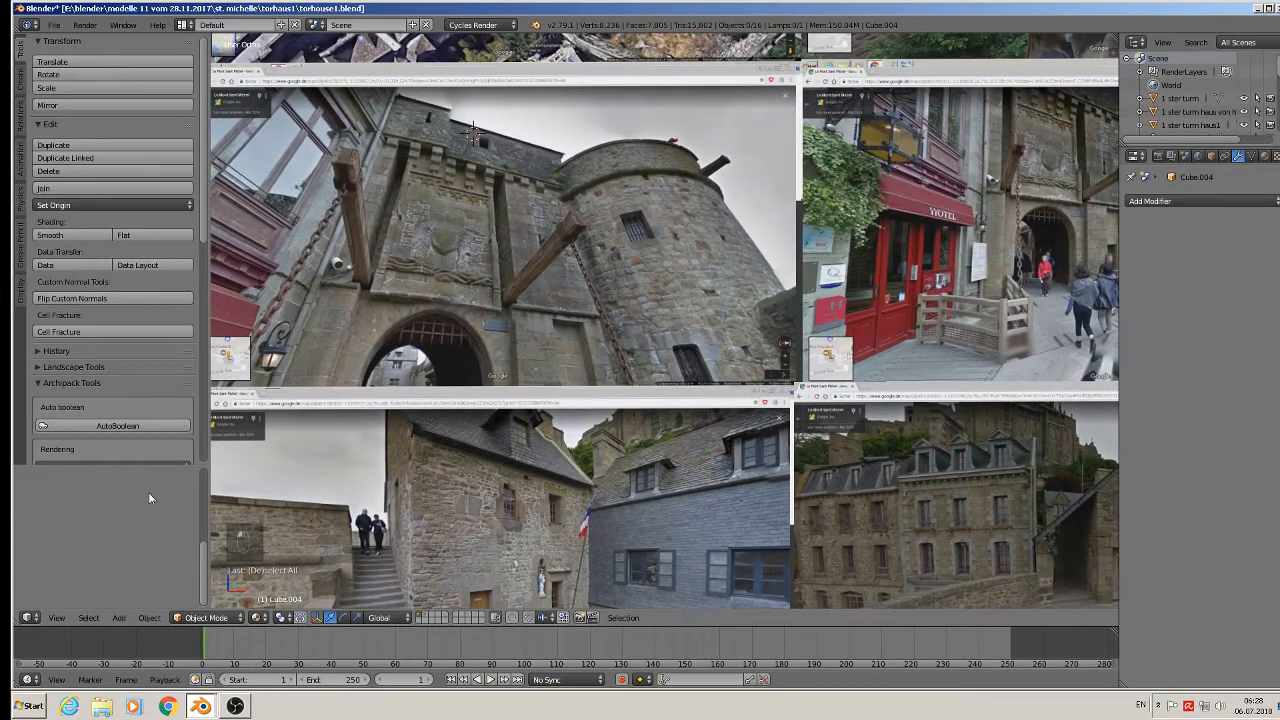
Add a new cube, Cube.005, and shrink it down.
click(119, 617)
mouse_move(137, 601)
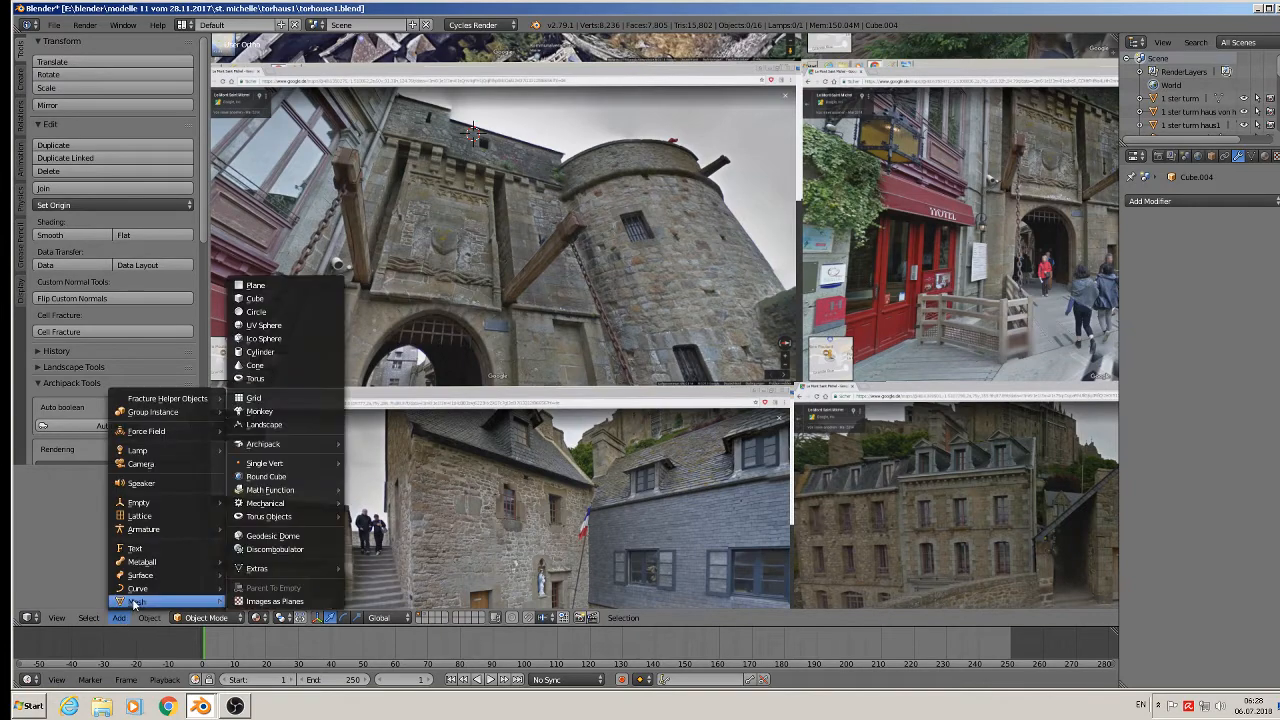
click(289, 298)
key(s)
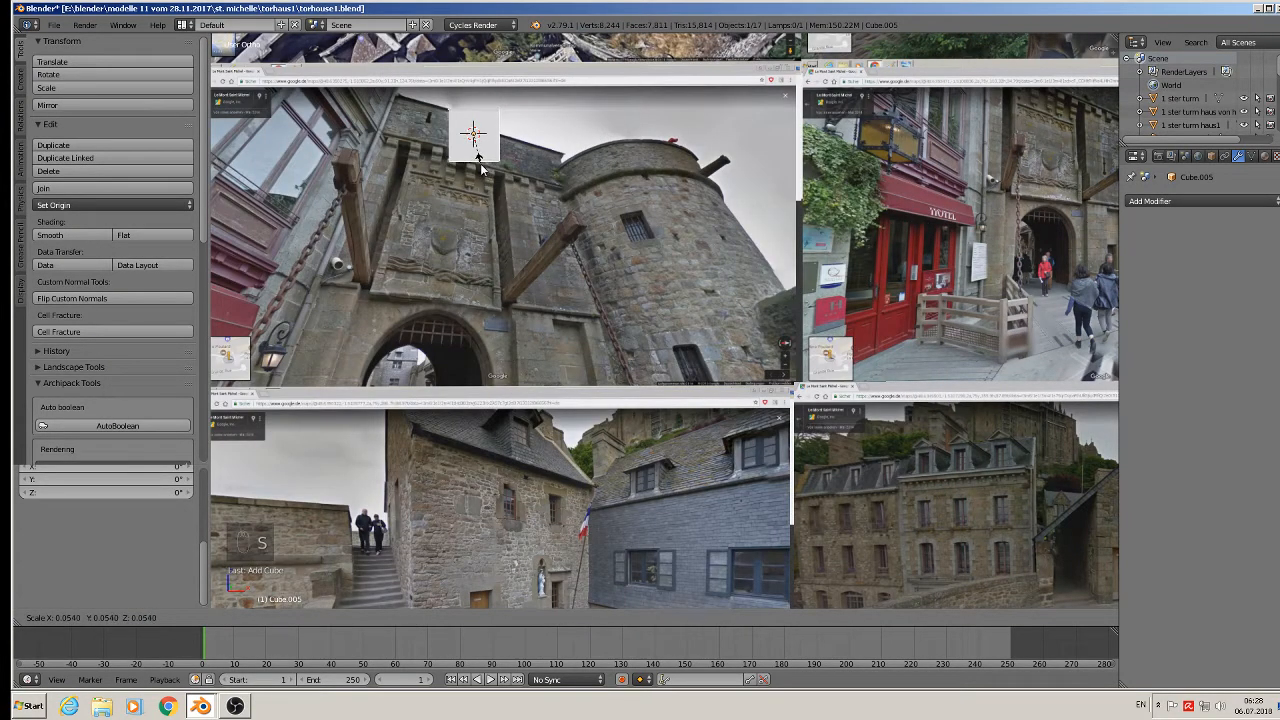
click(481, 170)
scroll(582, 200, down, 3)
scroll(582, 200, up, 2)
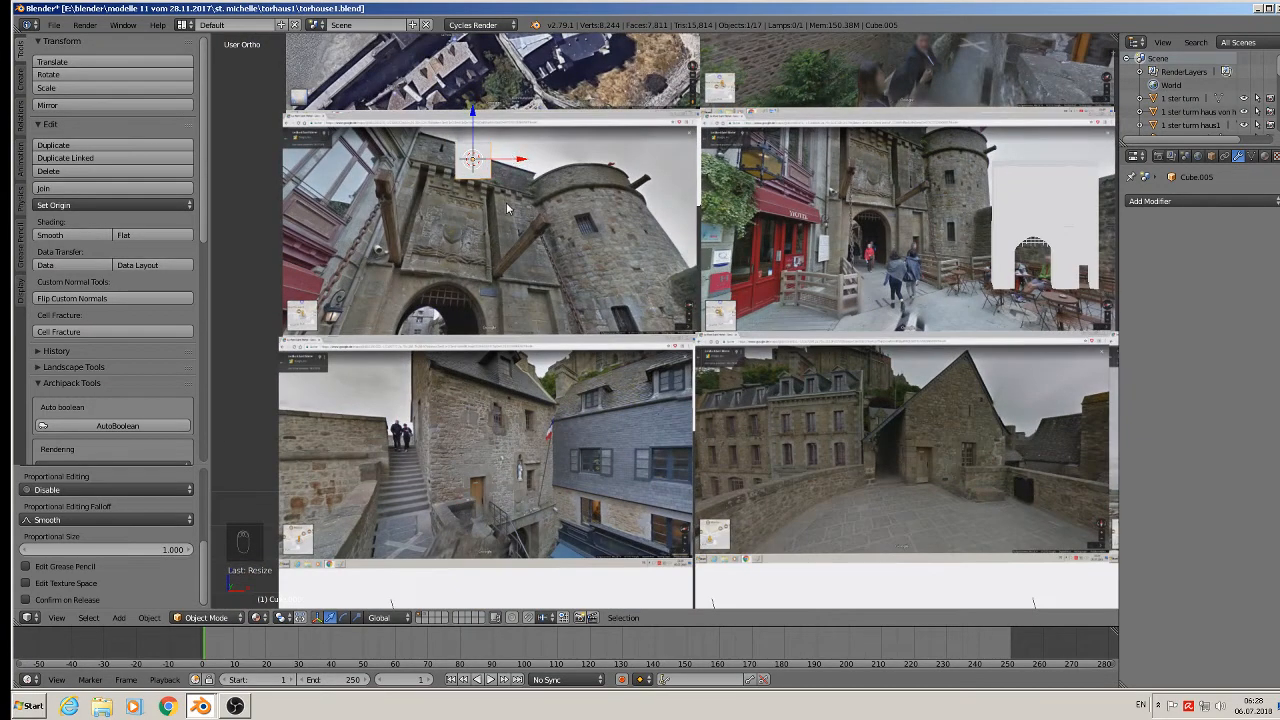
Stretch the cube about 2.9 times along Y and X into a slab, then slide it right.
key(s)
key(y)
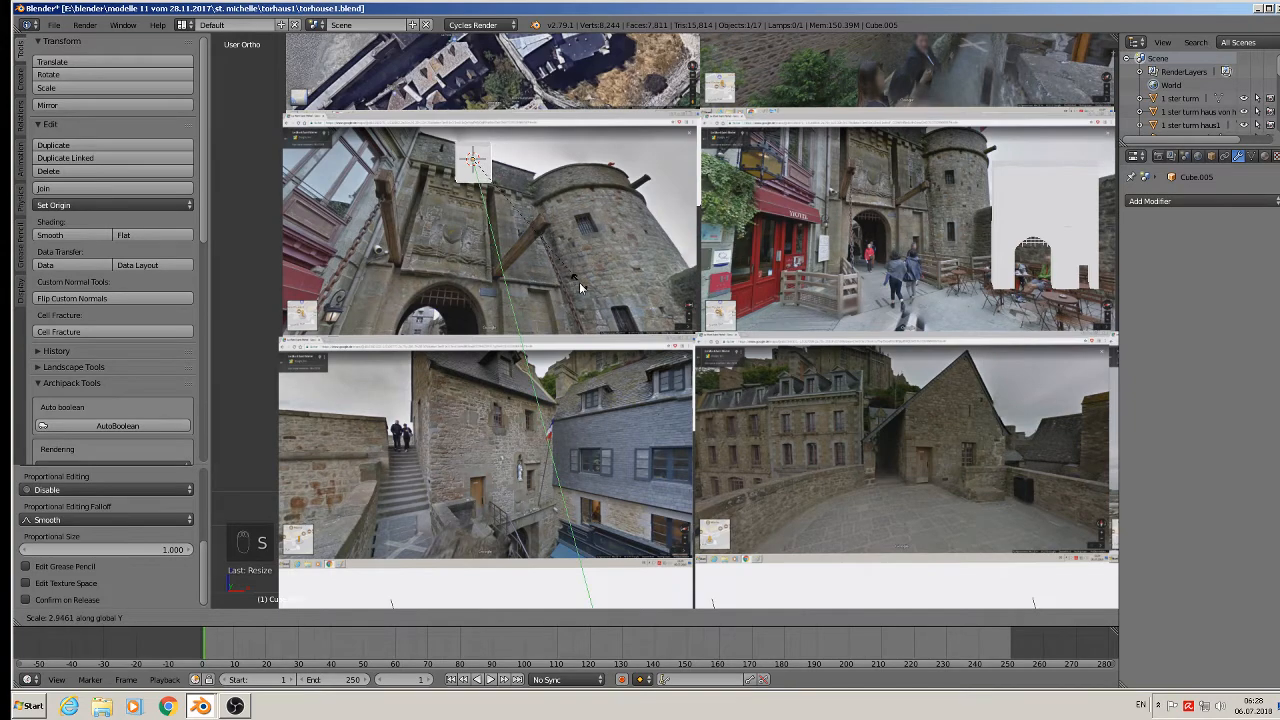
click(577, 280)
key(s)
key(x)
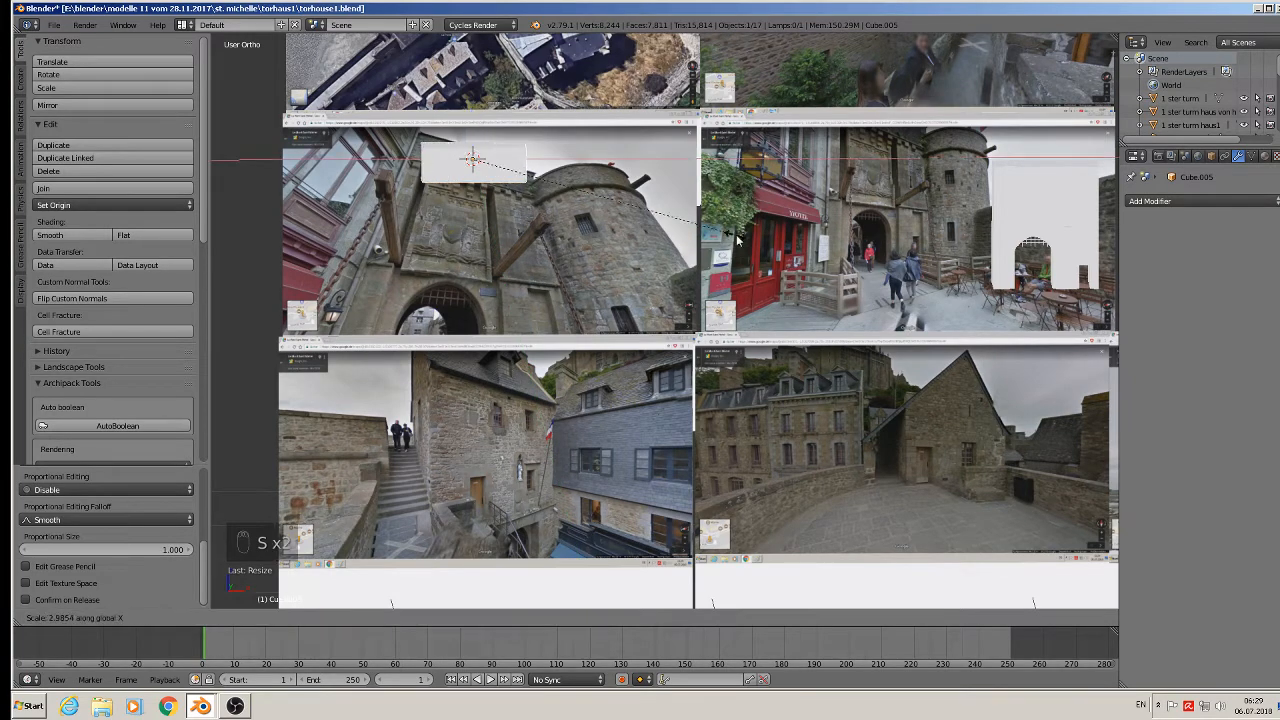
click(794, 255)
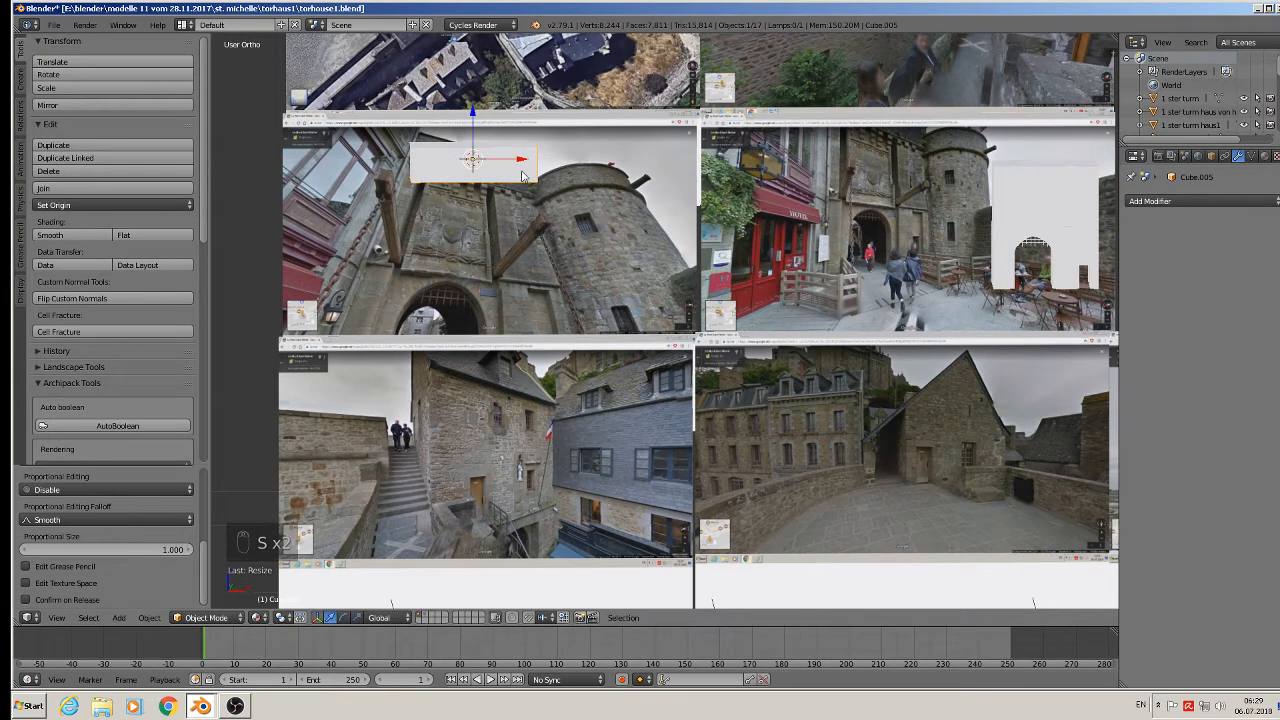
scroll(522, 174, down, 2)
drag(534, 166, 675, 170)
scroll(636, 196, up, 3)
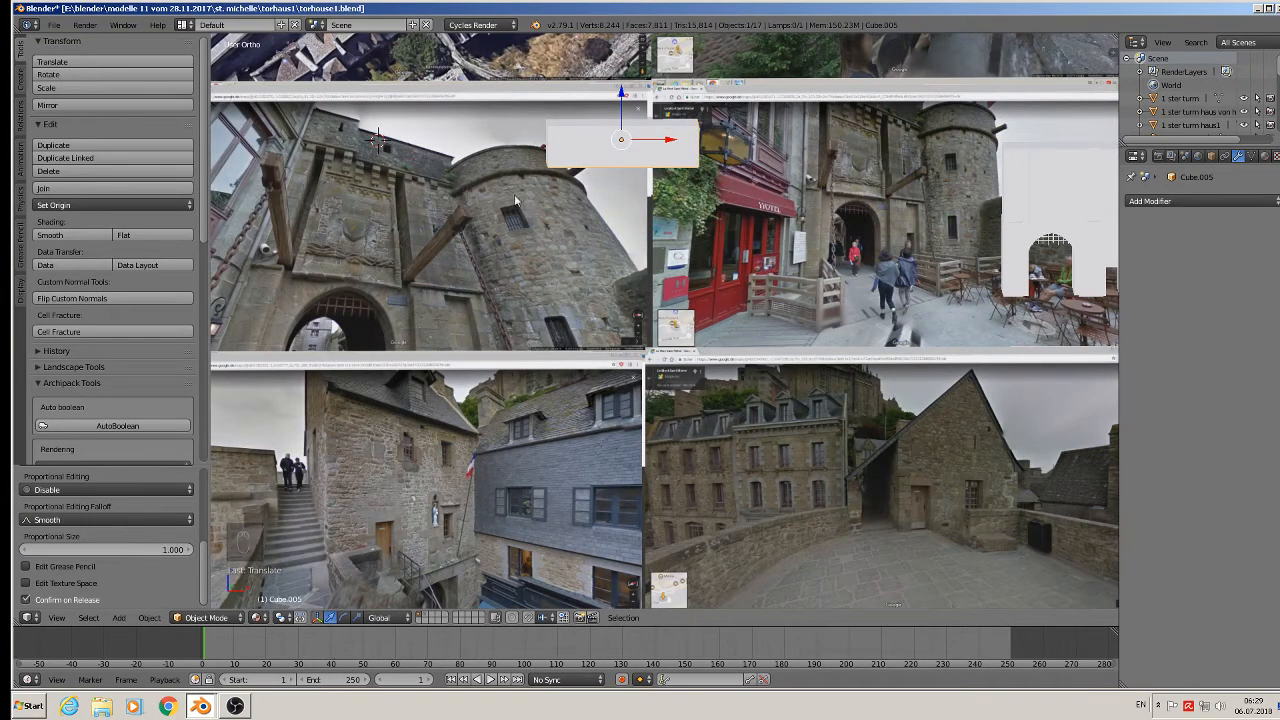
scroll(515, 201, down, 6)
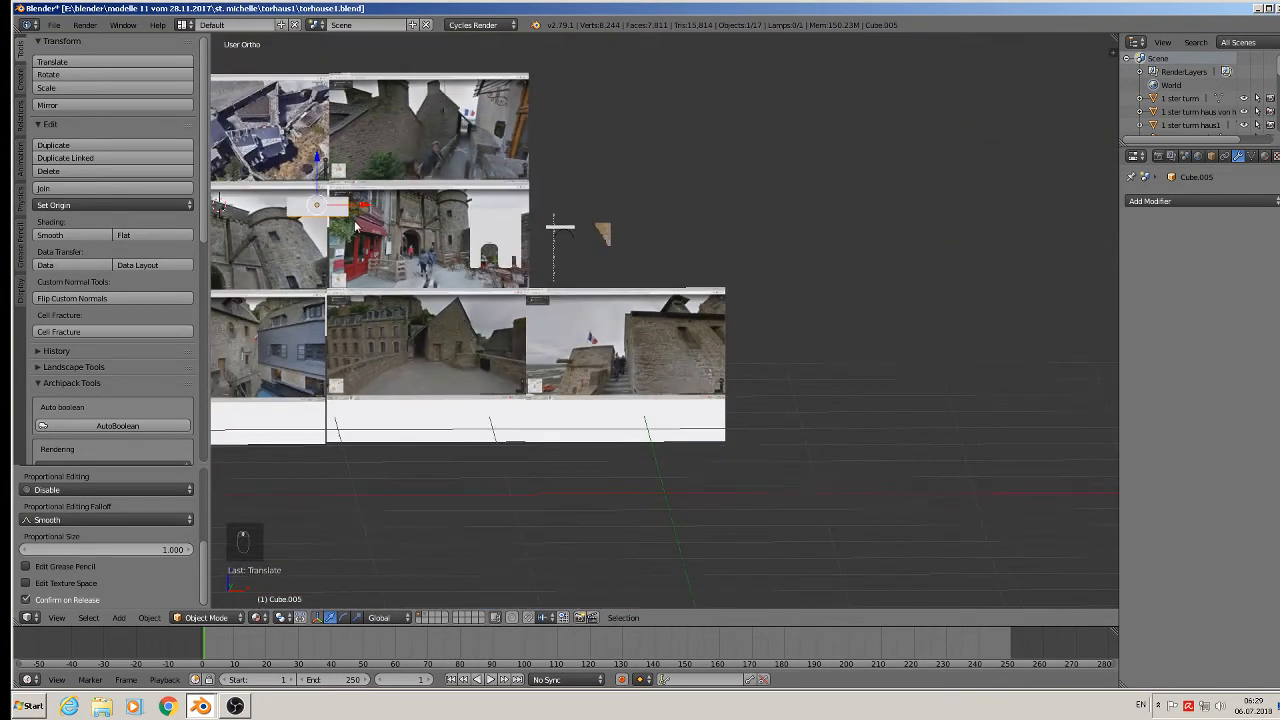
Move the slab over the gatehouse, narrow it along X and nudge it left.
middle_drag(355, 228, 331, 237)
drag(342, 208, 552, 216)
middle_drag(550, 222, 505, 328)
scroll(462, 277, up, 3)
drag(635, 80, 597, 157)
key(s)
key(x)
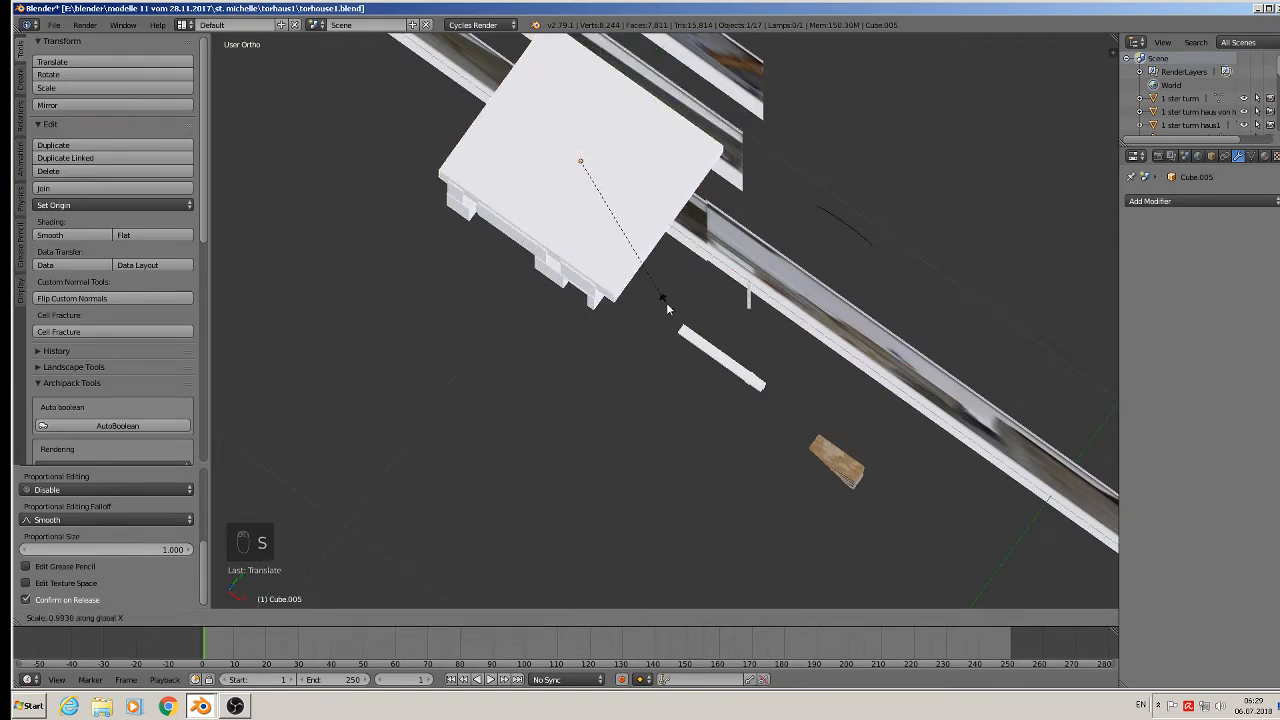
click(648, 288)
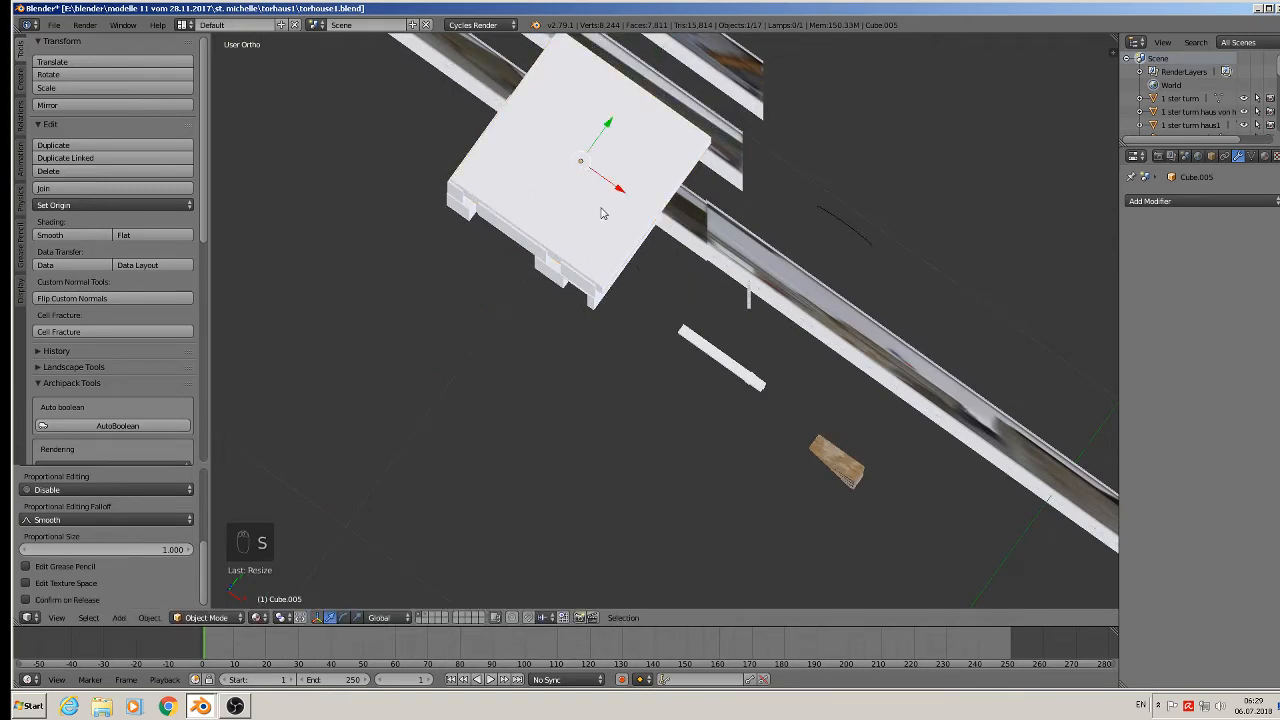
drag(620, 189, 621, 196)
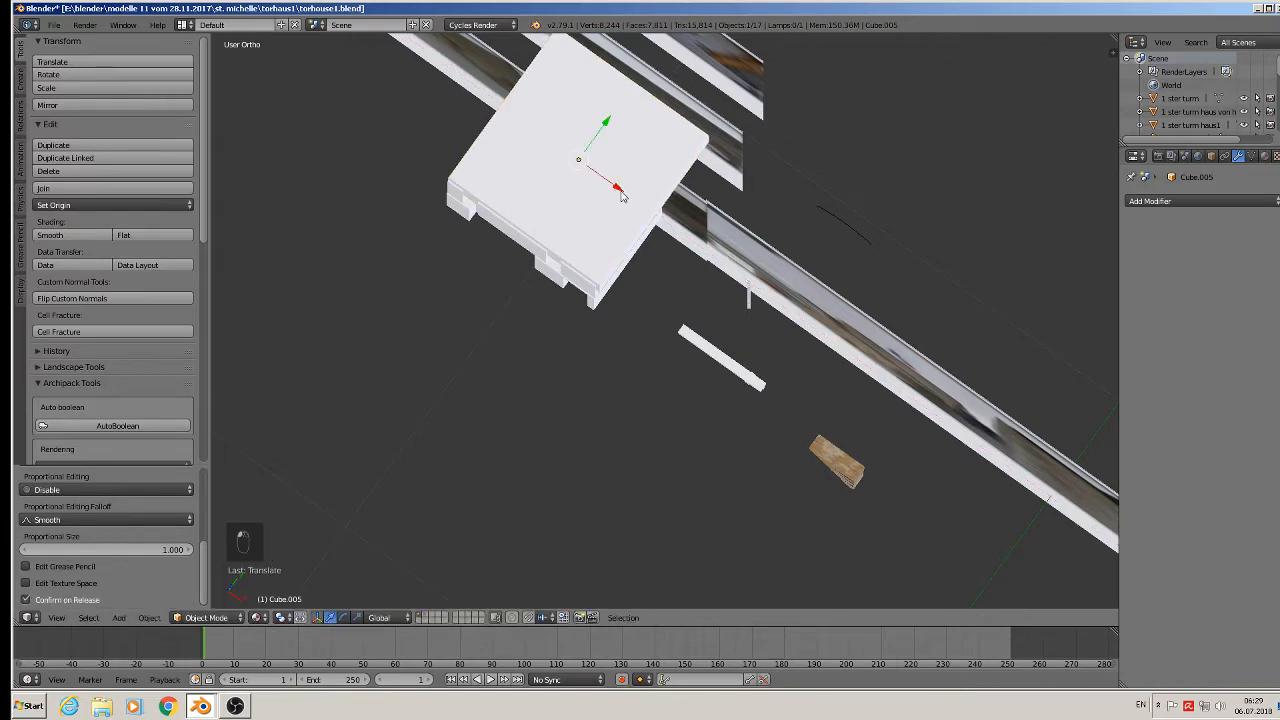
Narrow the upper block further along X and shift it slightly left and along Y.
middle_drag(648, 298, 692, 204)
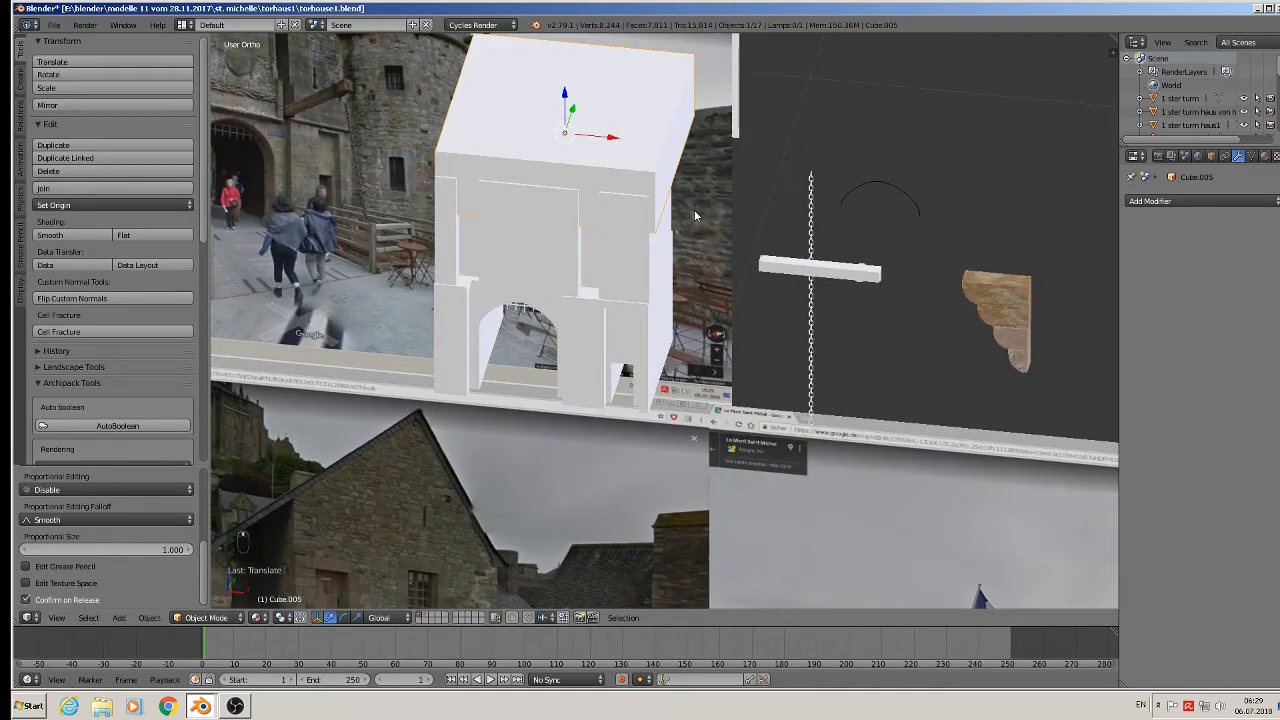
key(s)
key(x)
click(686, 199)
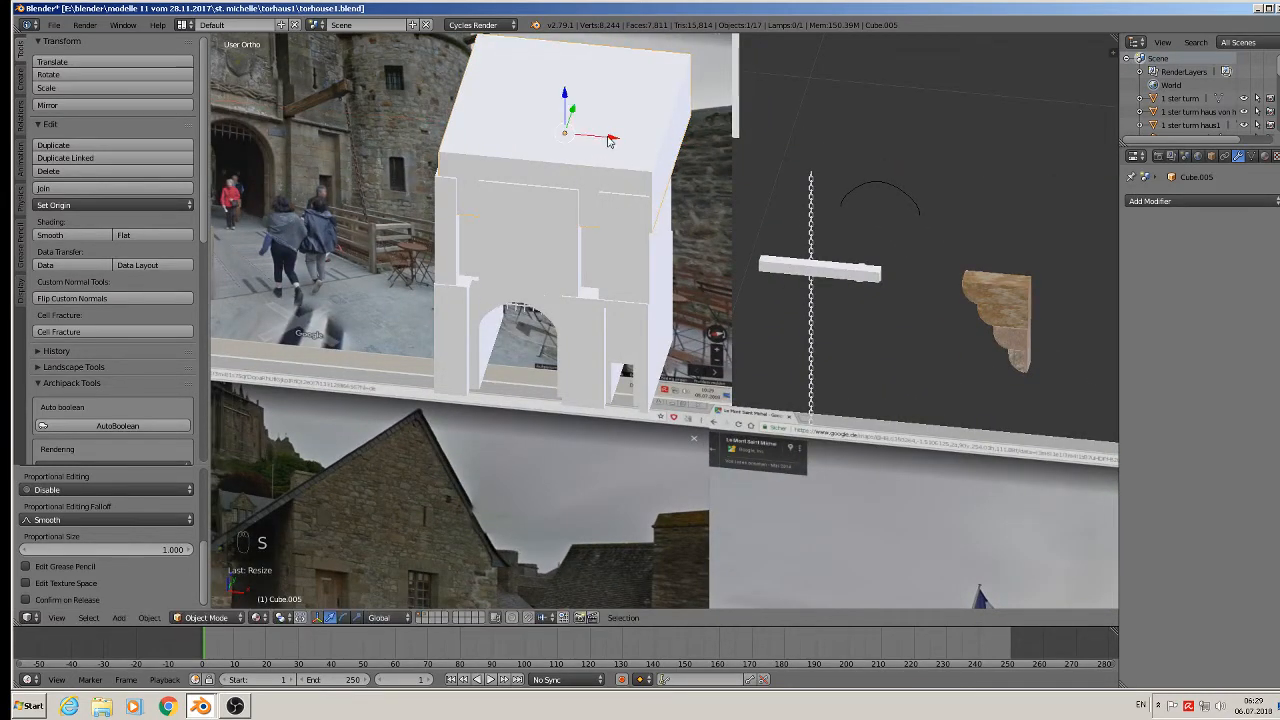
drag(610, 140, 556, 68)
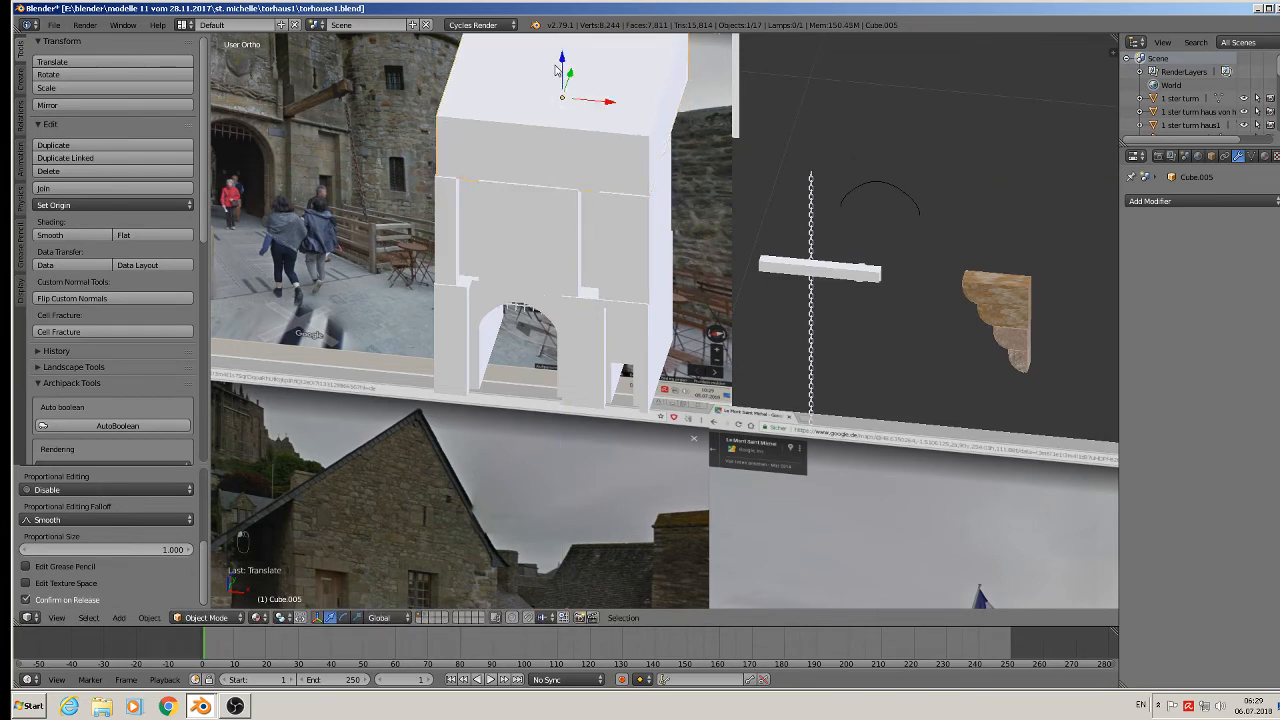
middle_drag(556, 68, 484, 108)
drag(598, 92, 596, 94)
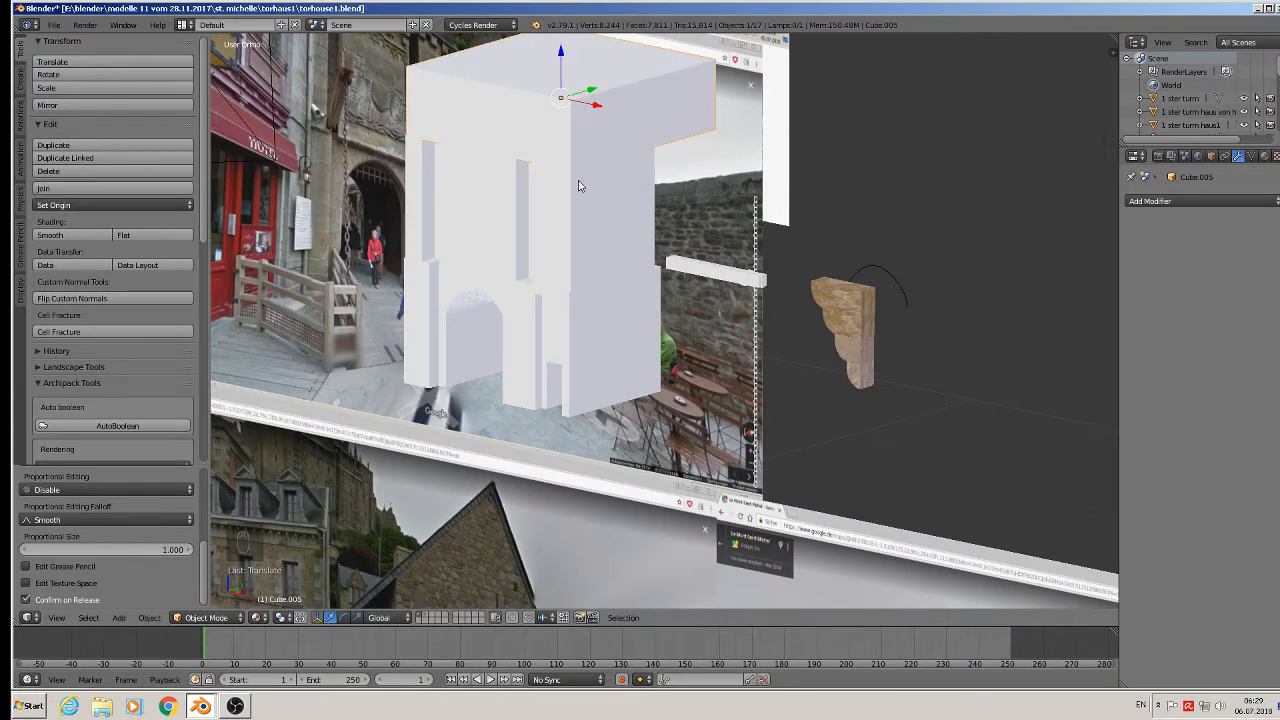
Cancel two resize attempts and switch the keyboard layout to German.
middle_drag(677, 176, 576, 185)
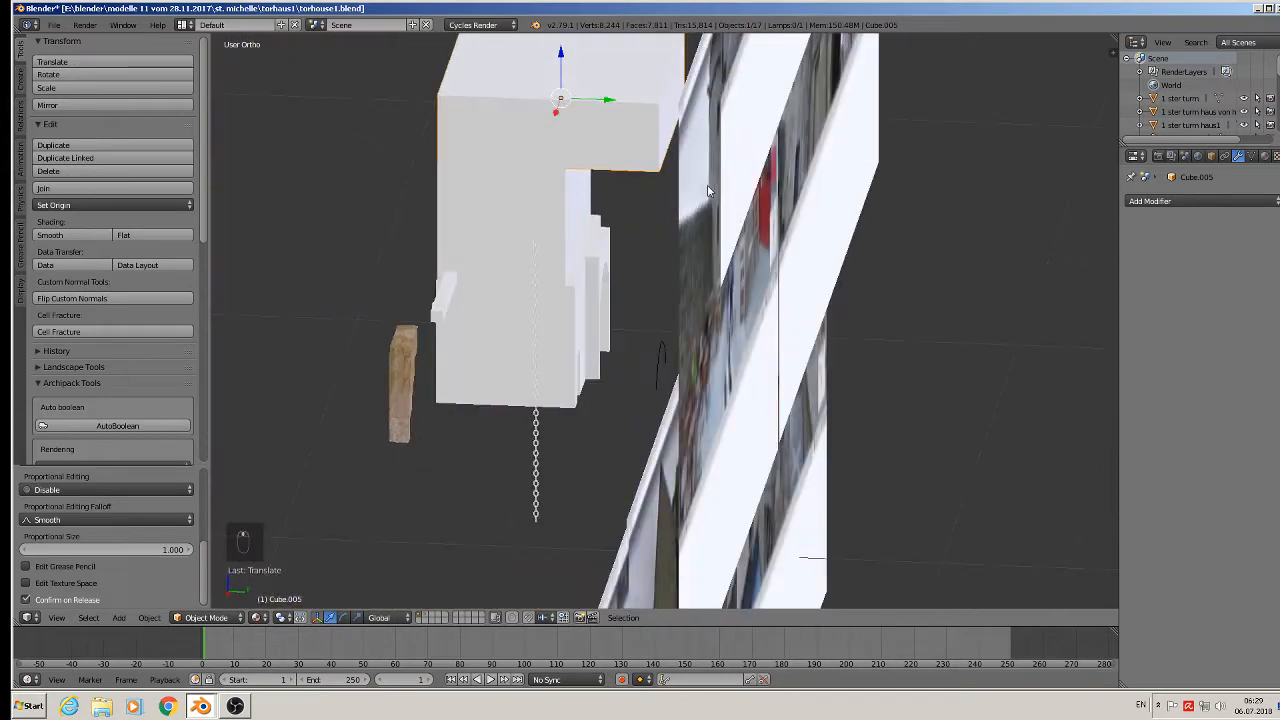
key(s)
key(s)
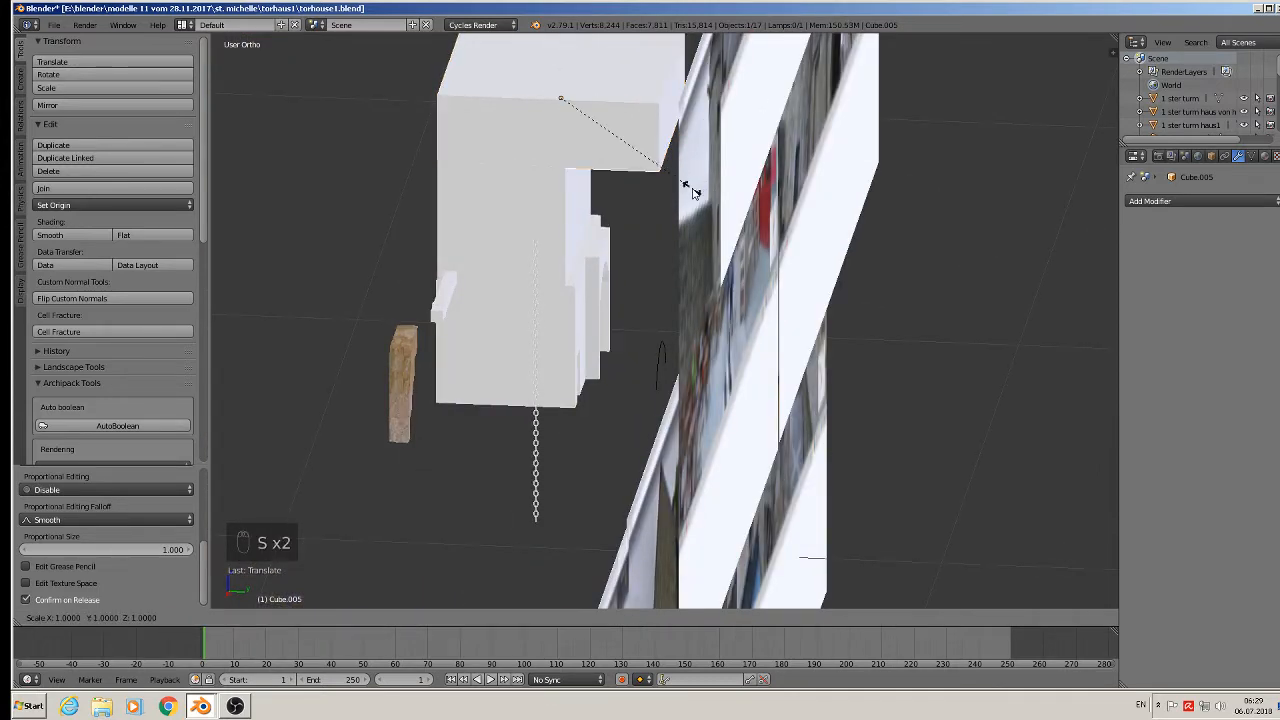
click(707, 210)
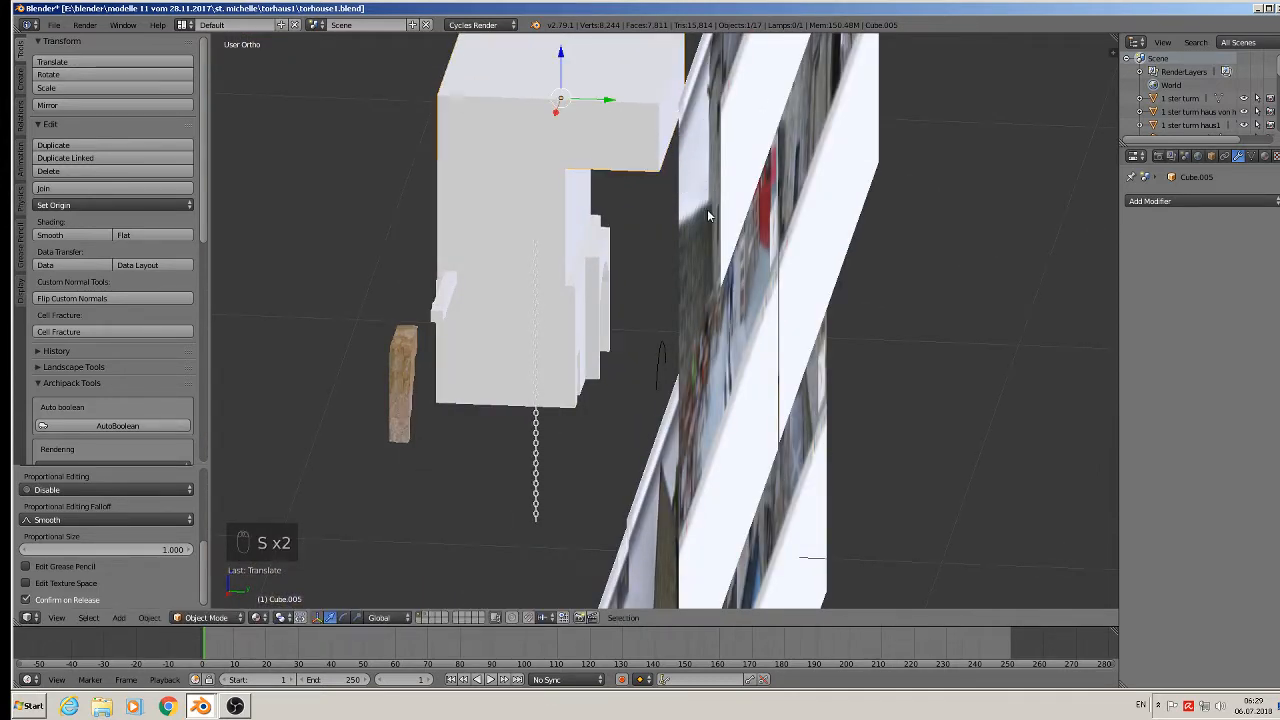
key(s)
click(707, 212)
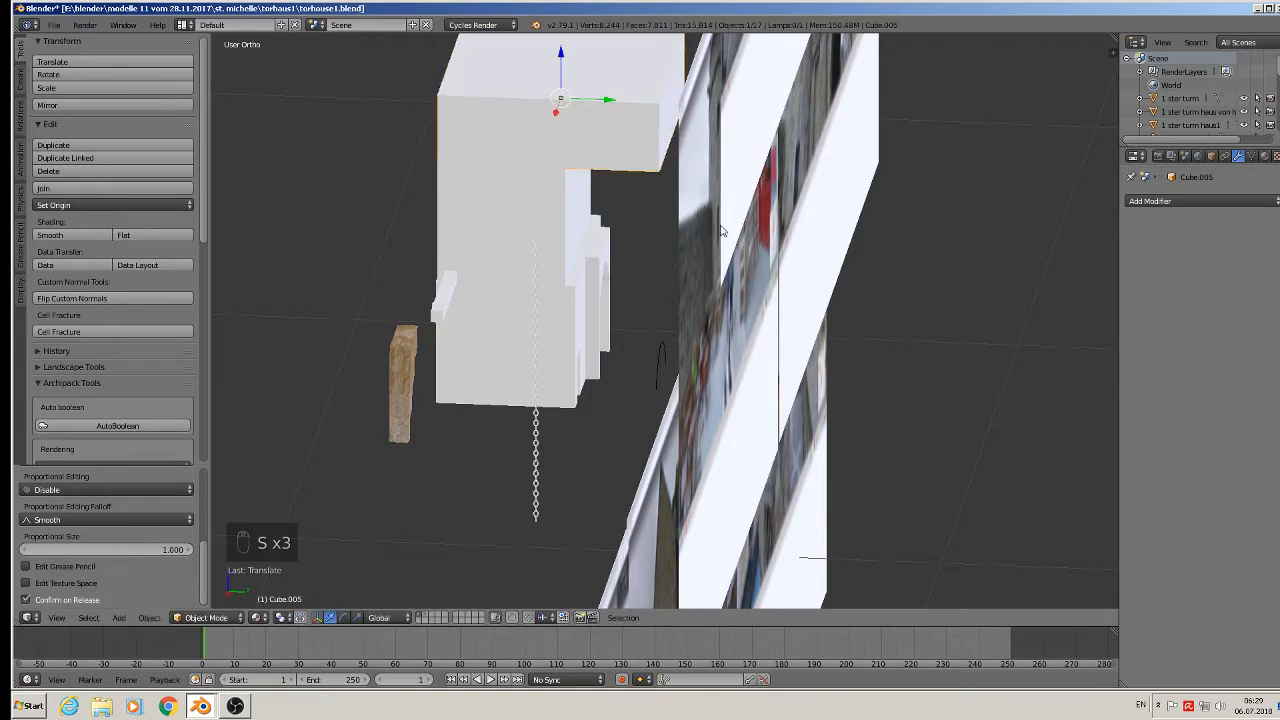
click(1141, 704)
click(1190, 656)
Resize the upper block's depth along Y and nudge it along Y.
key(s)
key(y)
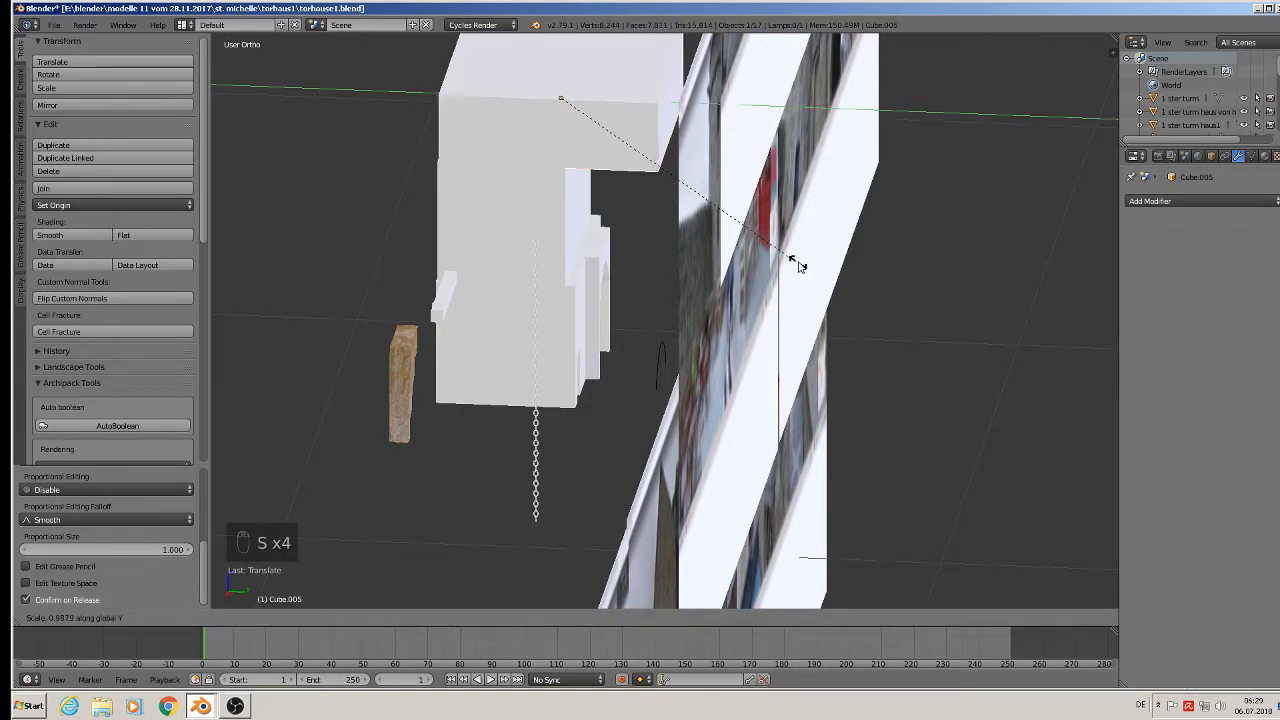
click(675, 204)
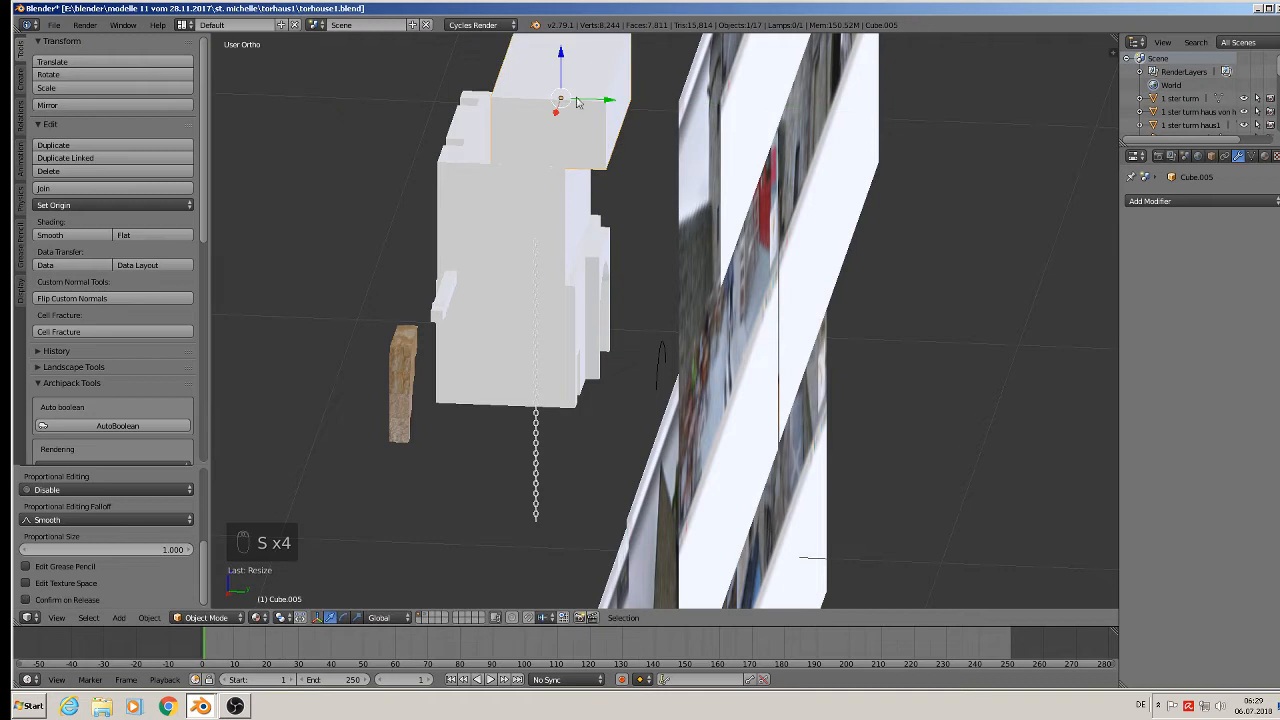
drag(610, 100, 558, 100)
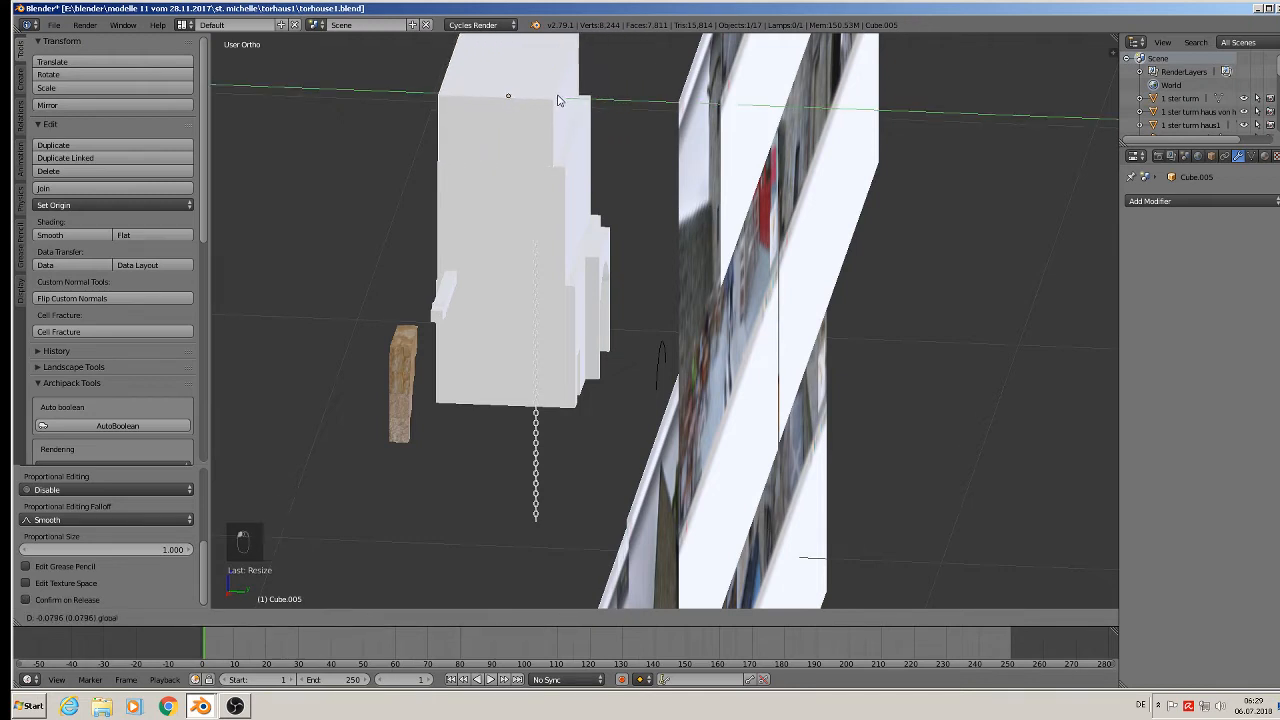
key(Tab)
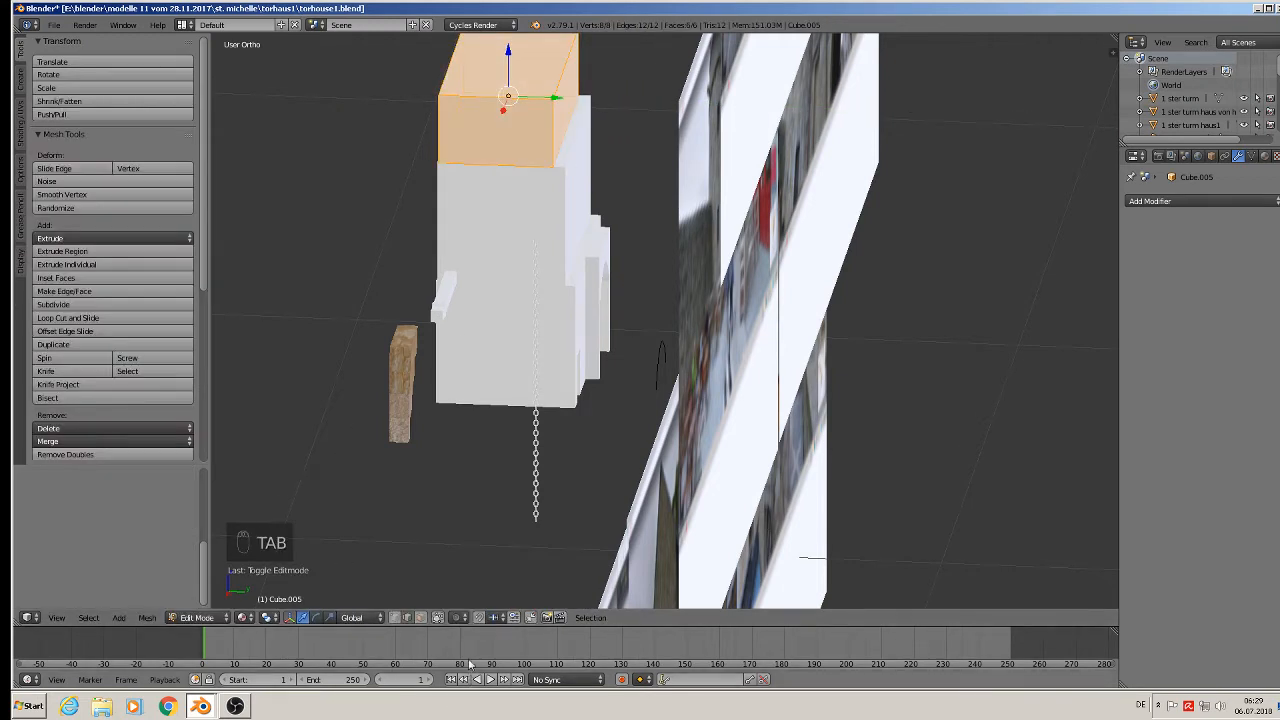
In face select, push the block's right side face slightly along Y, then return to Object Mode.
click(420, 618)
right_click(580, 102)
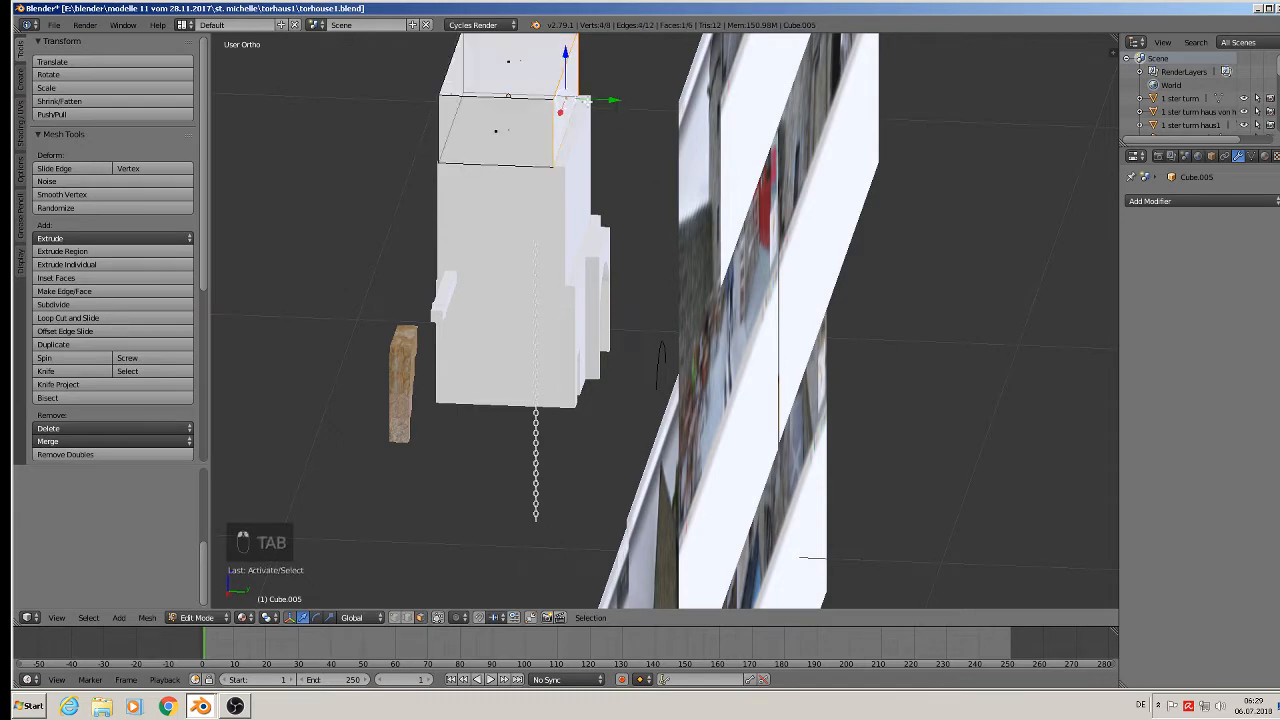
drag(594, 102, 604, 105)
drag(605, 105, 603, 106)
key(Tab)
middle_drag(508, 264, 722, 438)
scroll(650, 254, down, 2)
middle_drag(680, 366, 686, 343)
scroll(684, 340, up, 1)
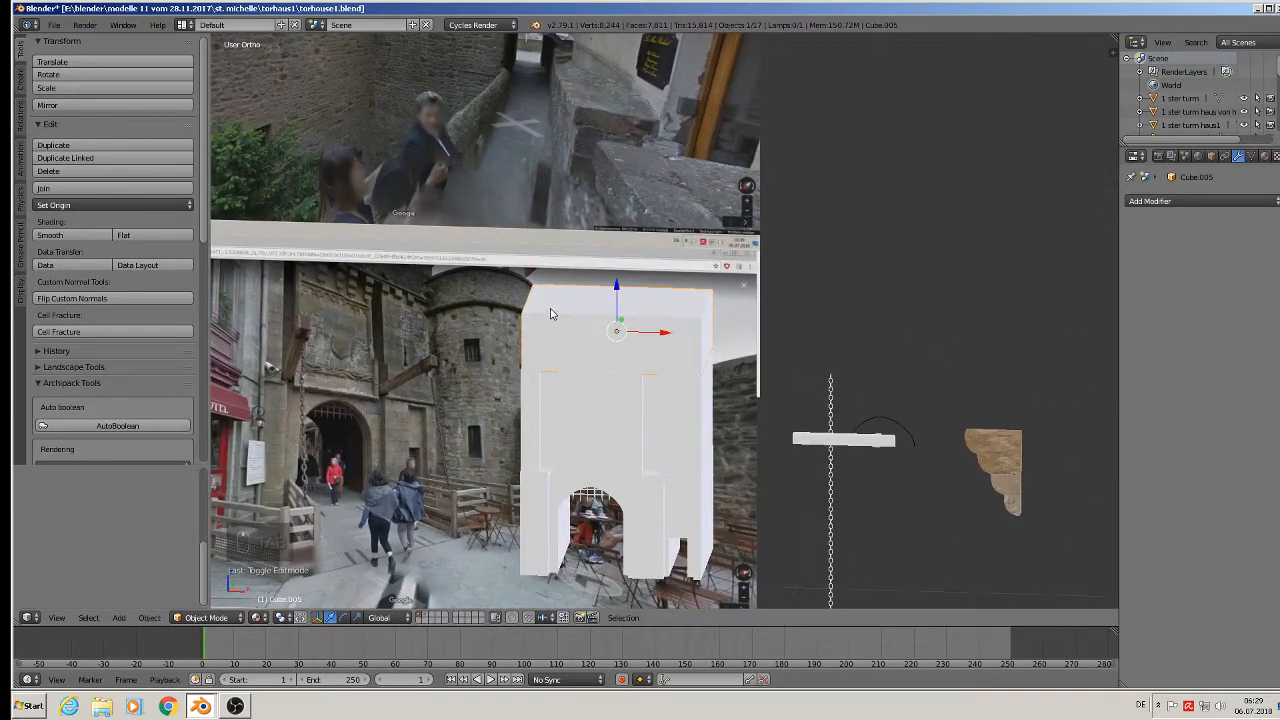
scroll(550, 314, up, 3)
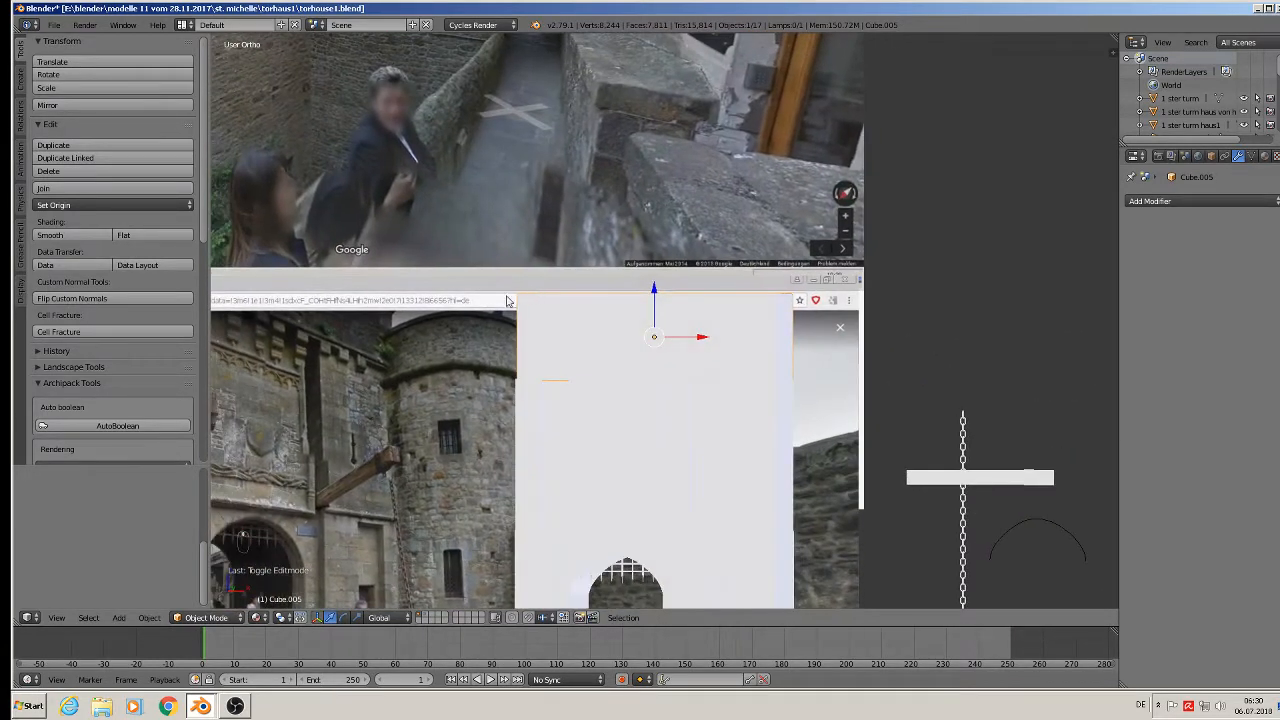
Deselect all, add a new cube, Cube.006, and shrink it small.
shift+middle_drag(540, 317, 616, 296)
scroll(616, 296, down, 2)
scroll(643, 311, up, 2)
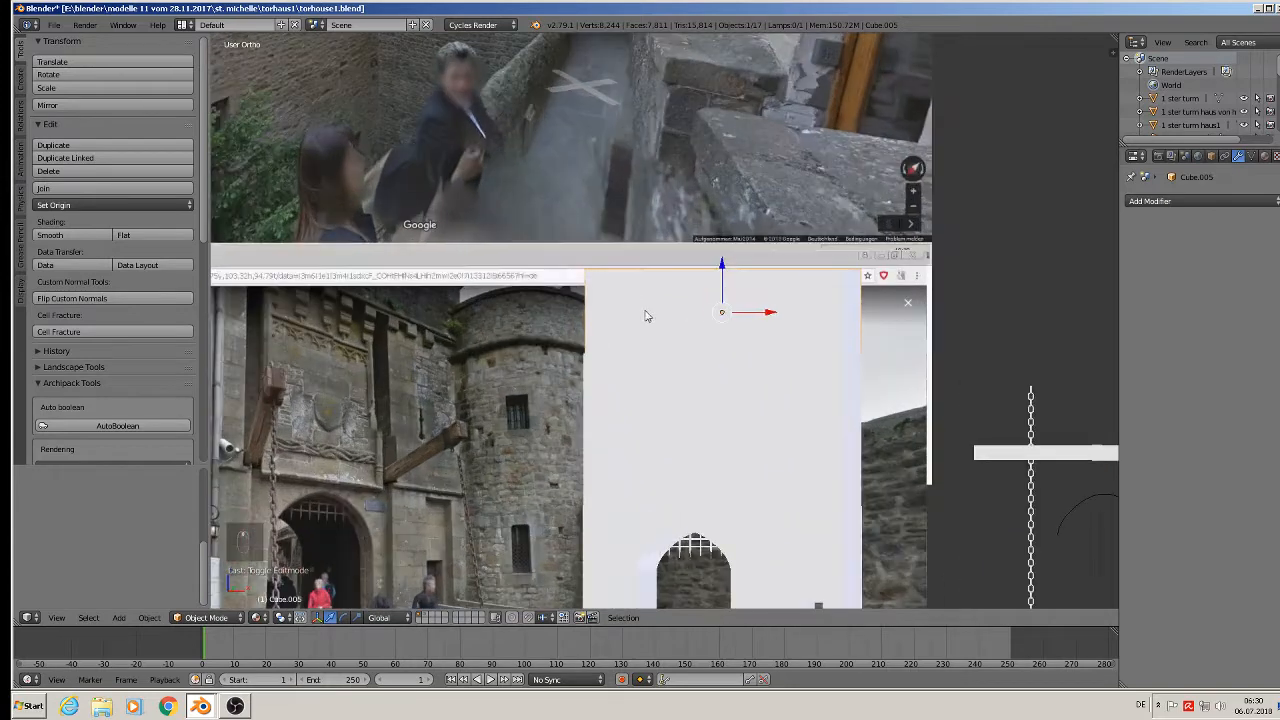
key(a)
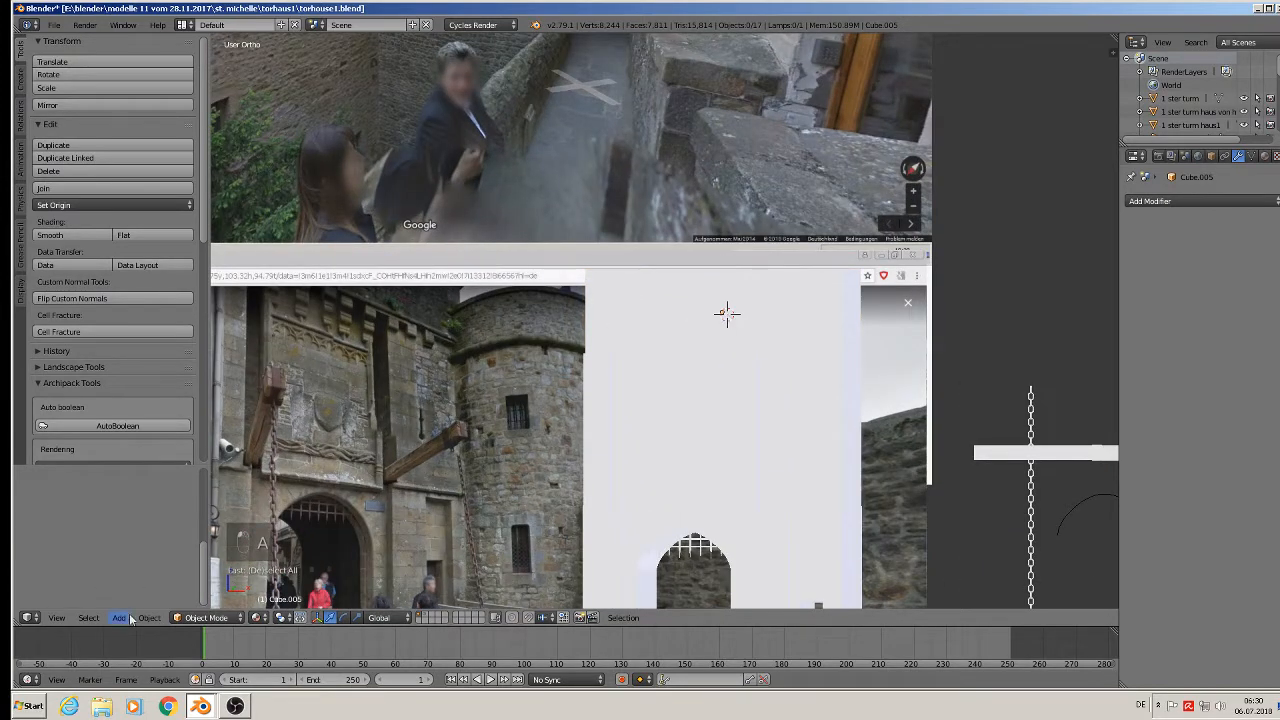
click(125, 618)
mouse_move(150, 601)
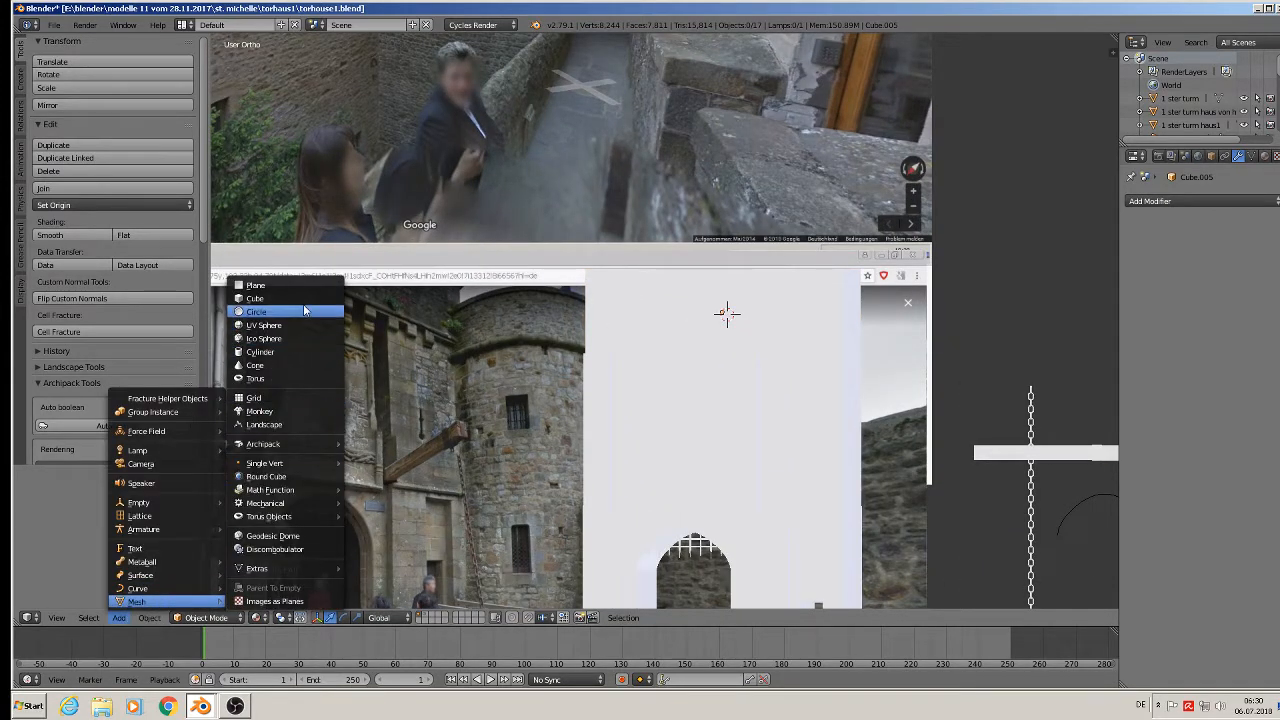
click(255, 298)
key(s)
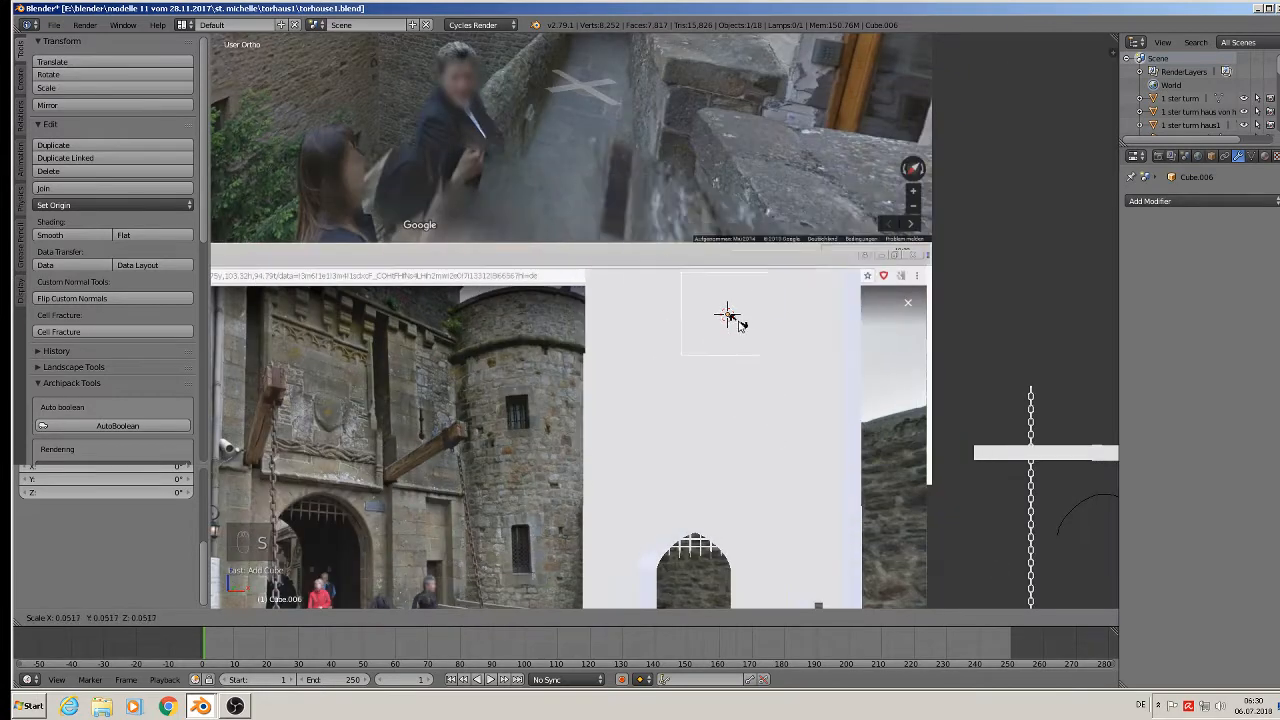
click(739, 323)
Give the small cube a new material, Material.001, coloured orange.
click(1264, 156)
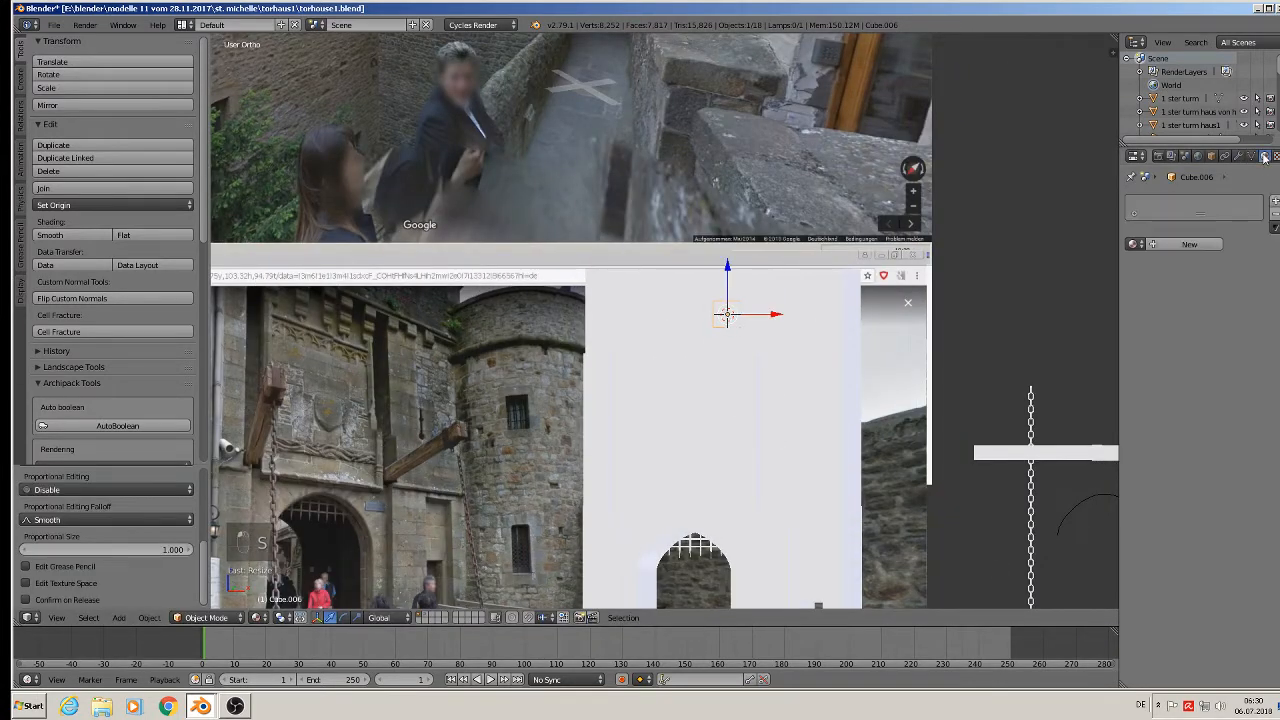
click(1180, 244)
click(1212, 342)
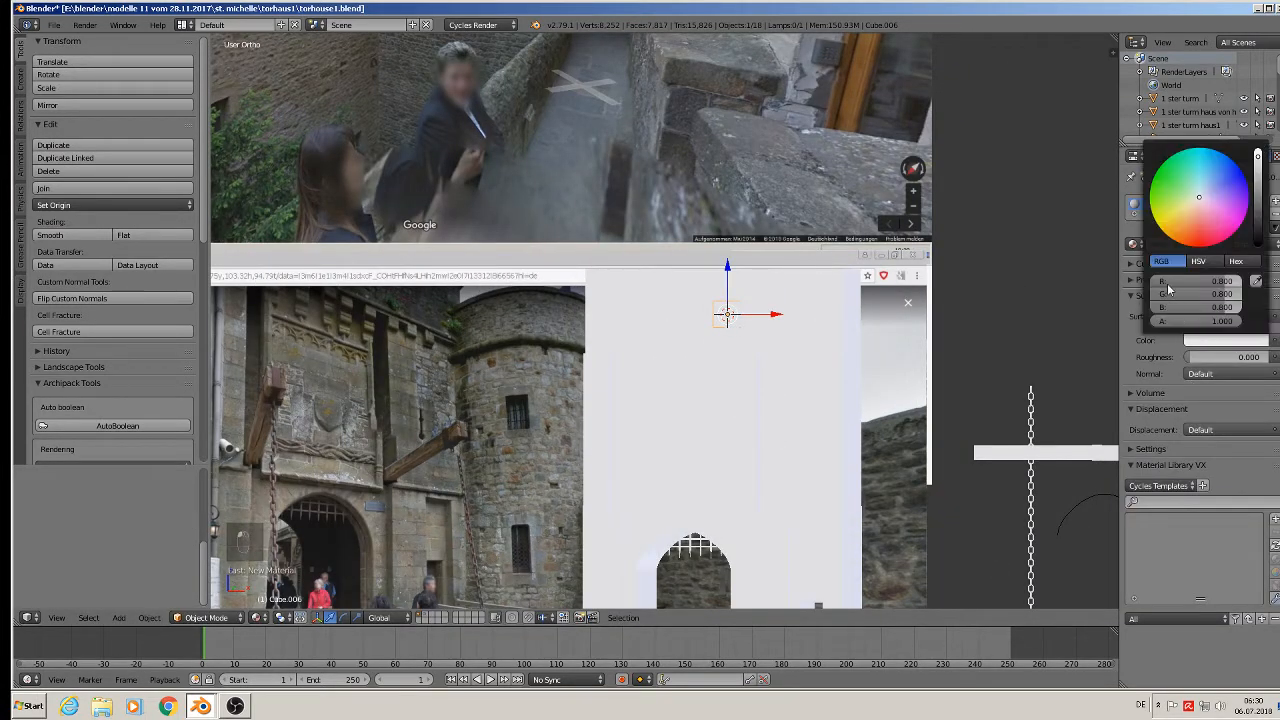
click(1188, 236)
scroll(727, 457, down, 2)
middle_drag(727, 457, 643, 460)
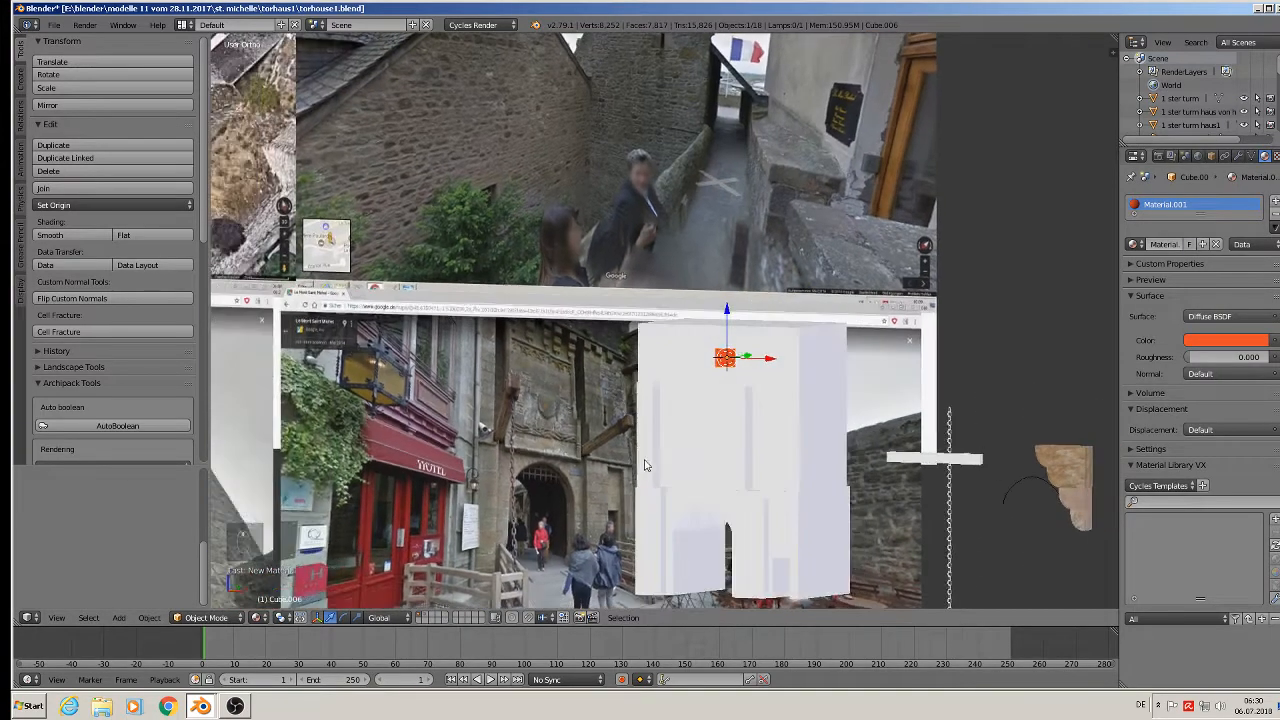
Resize the orange cube and move it into the upper front wall.
scroll(637, 461, down, 1)
shift+middle_drag(391, 270, 742, 237)
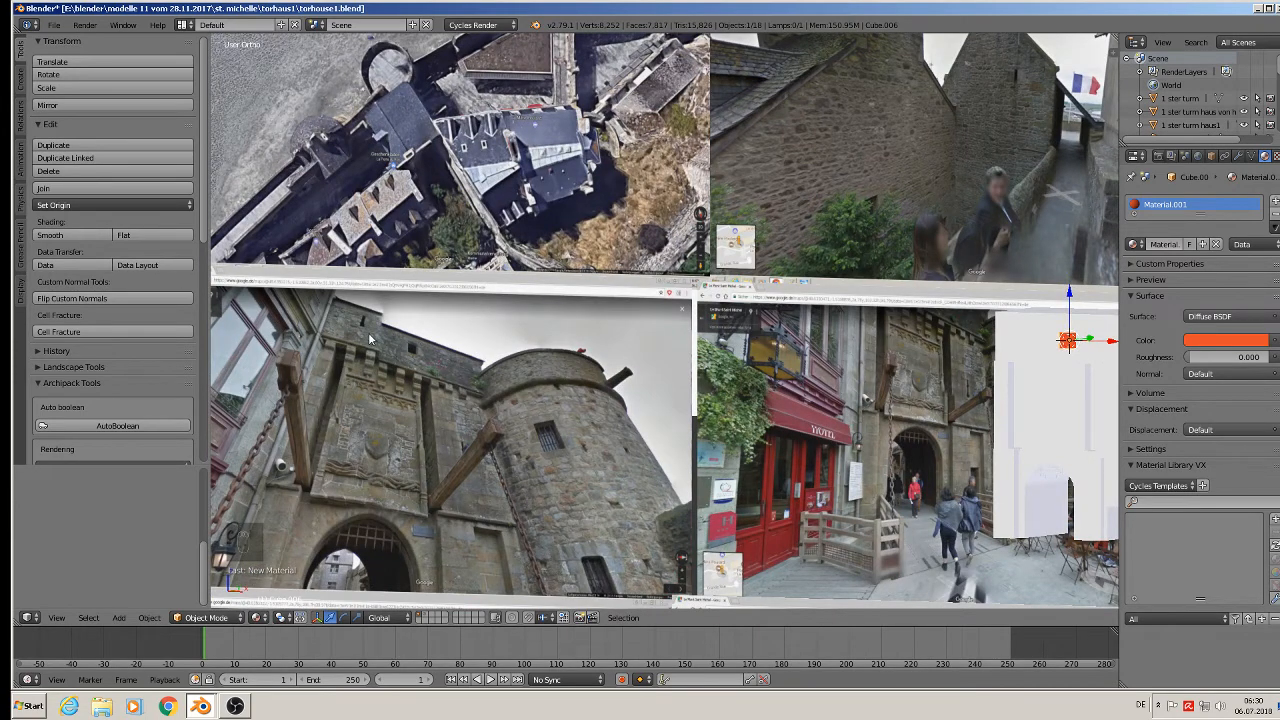
shift+middle_drag(702, 393, 351, 363)
scroll(616, 324, up, 3)
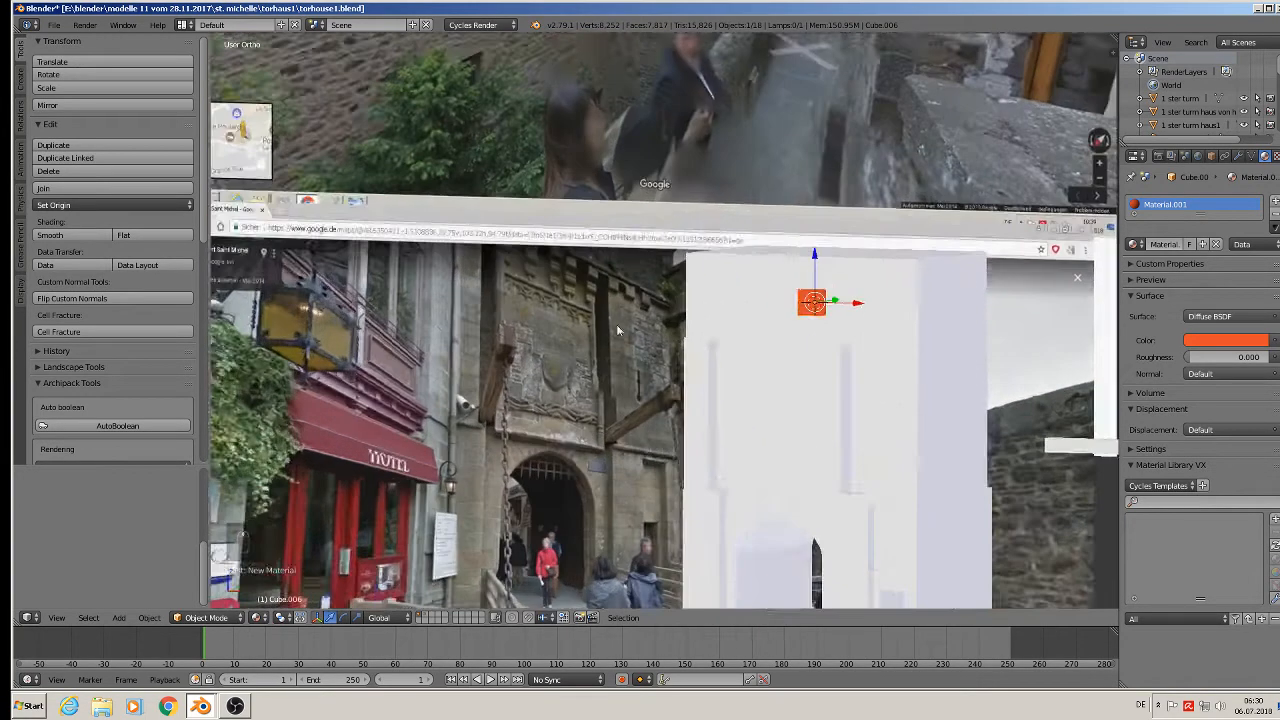
middle_drag(782, 371, 825, 265)
scroll(830, 362, up, 2)
key(s)
click(871, 380)
drag(827, 260, 806, 229)
middle_drag(808, 231, 884, 320)
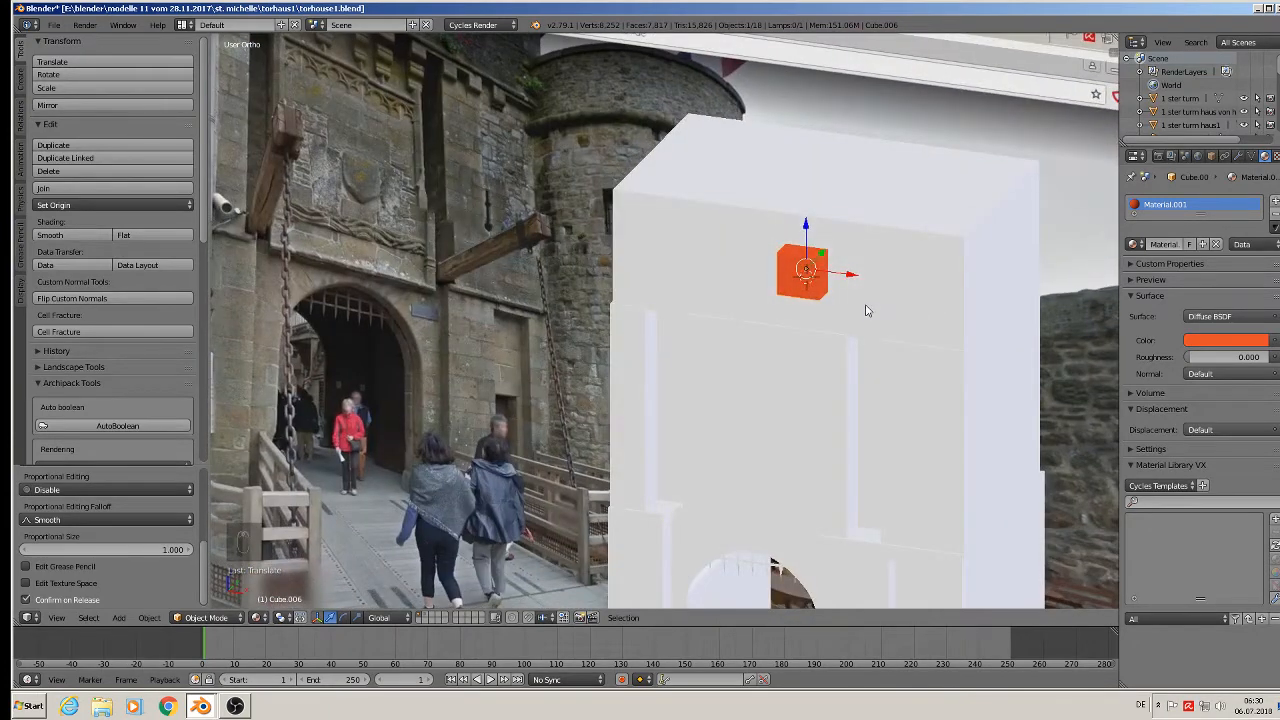
Duplicate the orange cube to the left along X and narrow the copy along X.
key(shift+d)
key(x)
click(772, 305)
key(s)
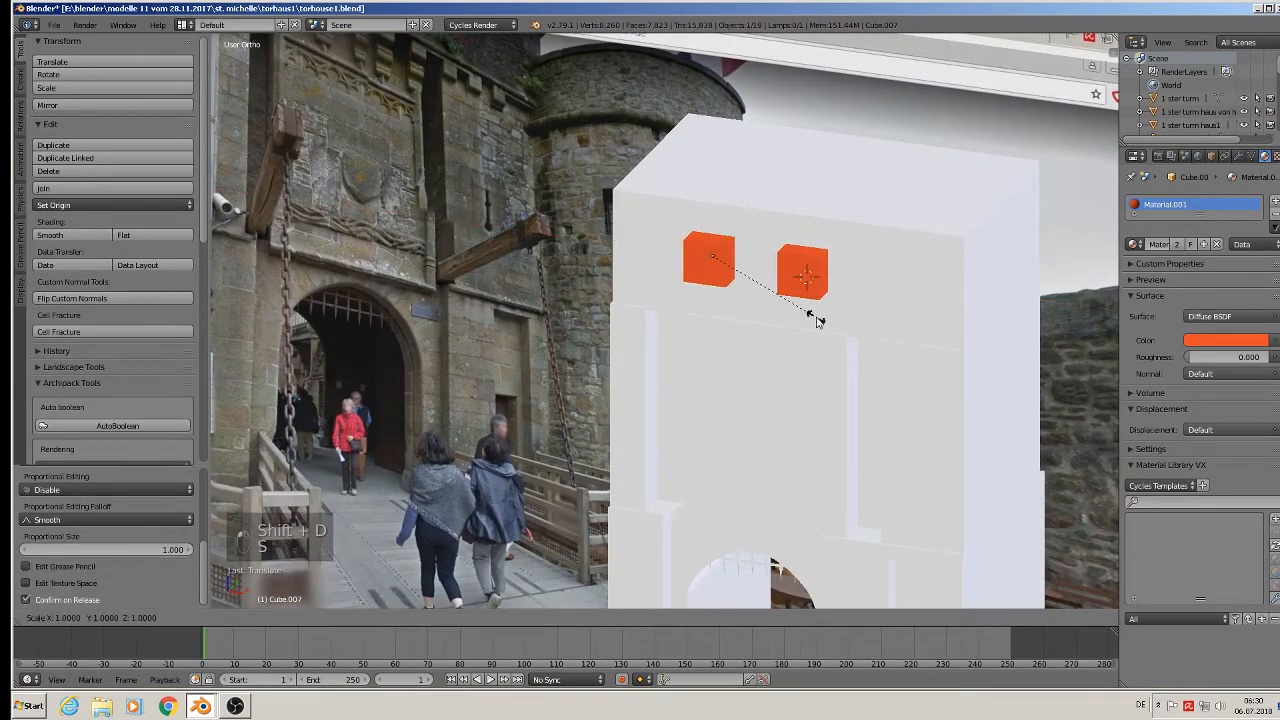
key(x)
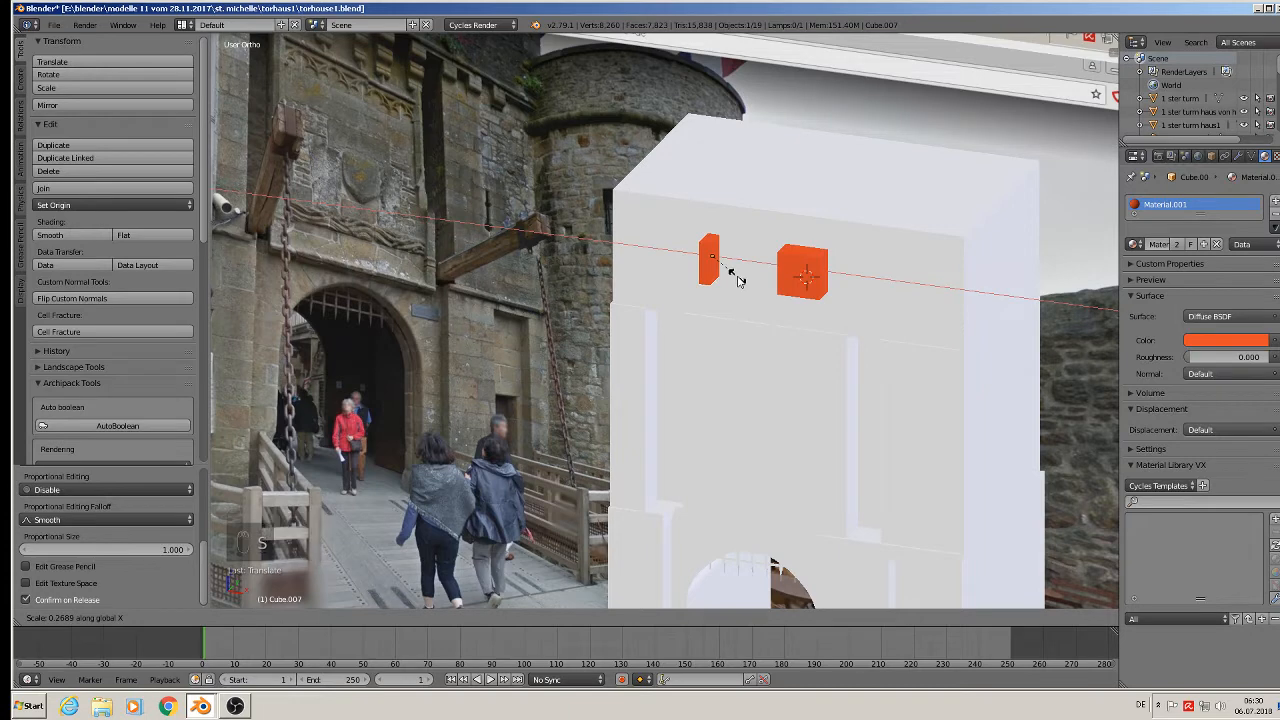
click(737, 280)
right_click(812, 296)
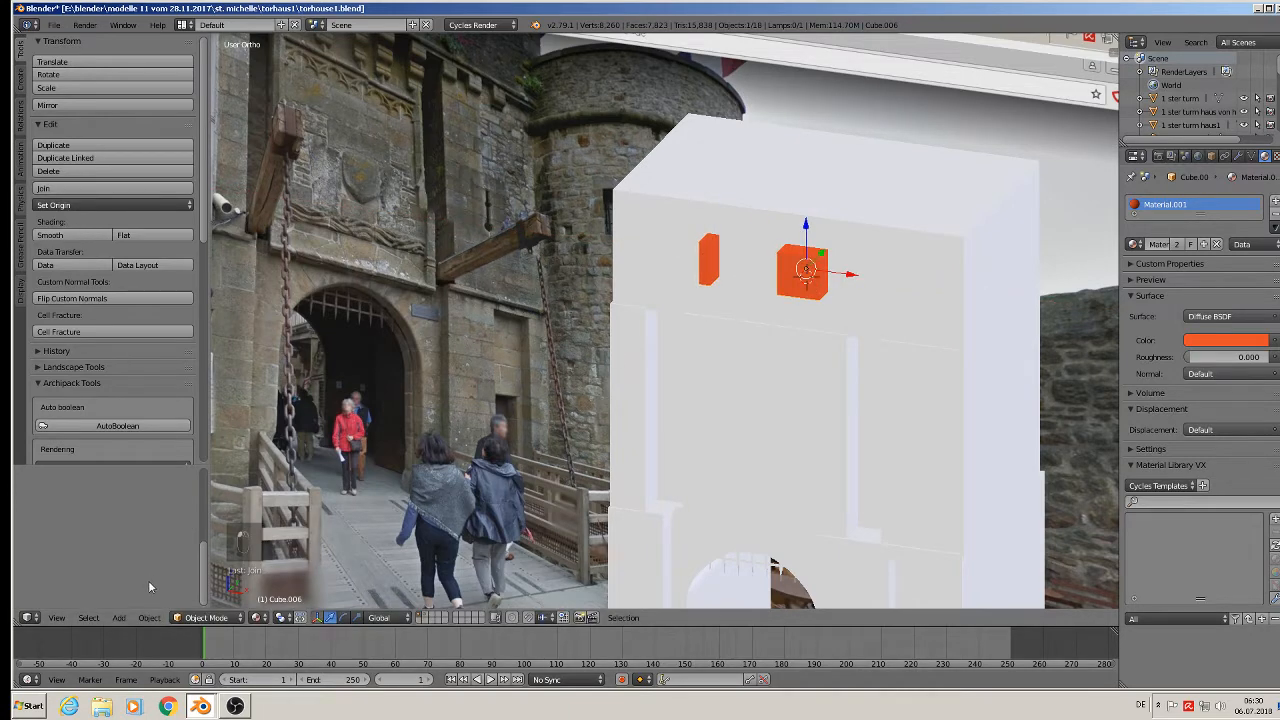
Apply Rotation & Scale to the orange Cube.006 and then to the white Cube.005.
click(149, 617)
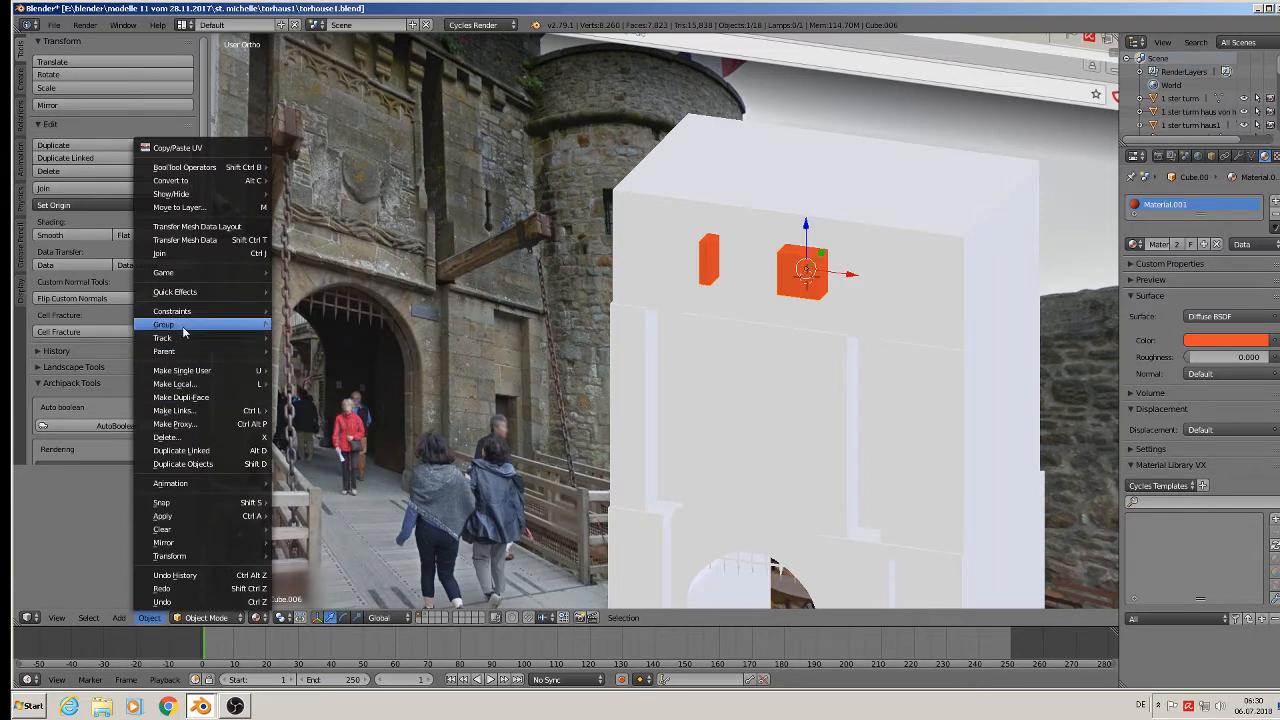
mouse_move(205, 515)
click(342, 404)
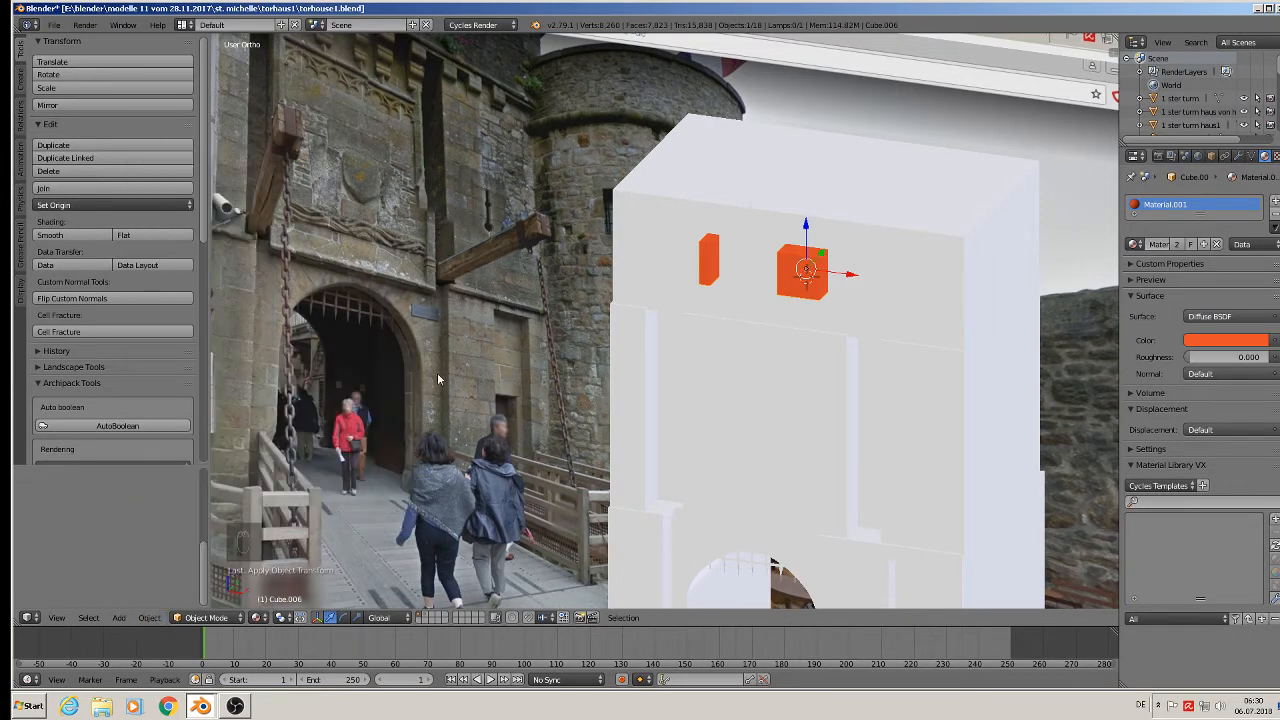
right_click(900, 270)
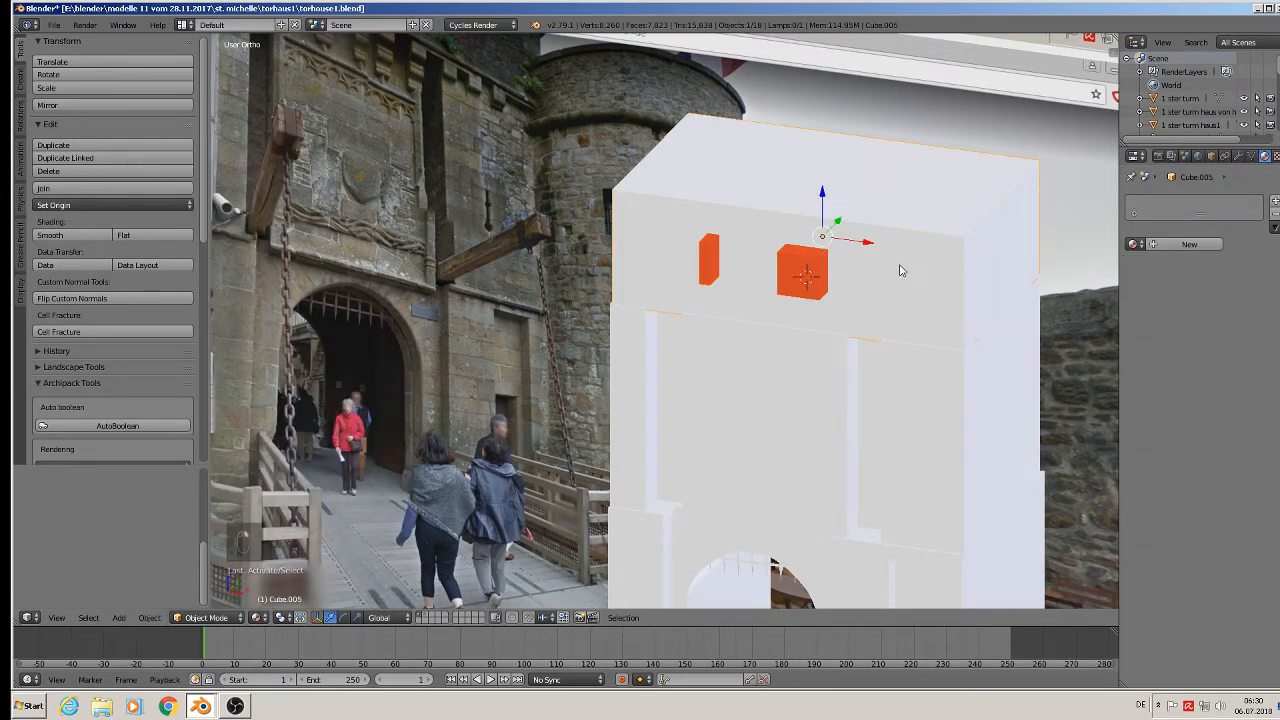
click(148, 617)
mouse_move(185, 518)
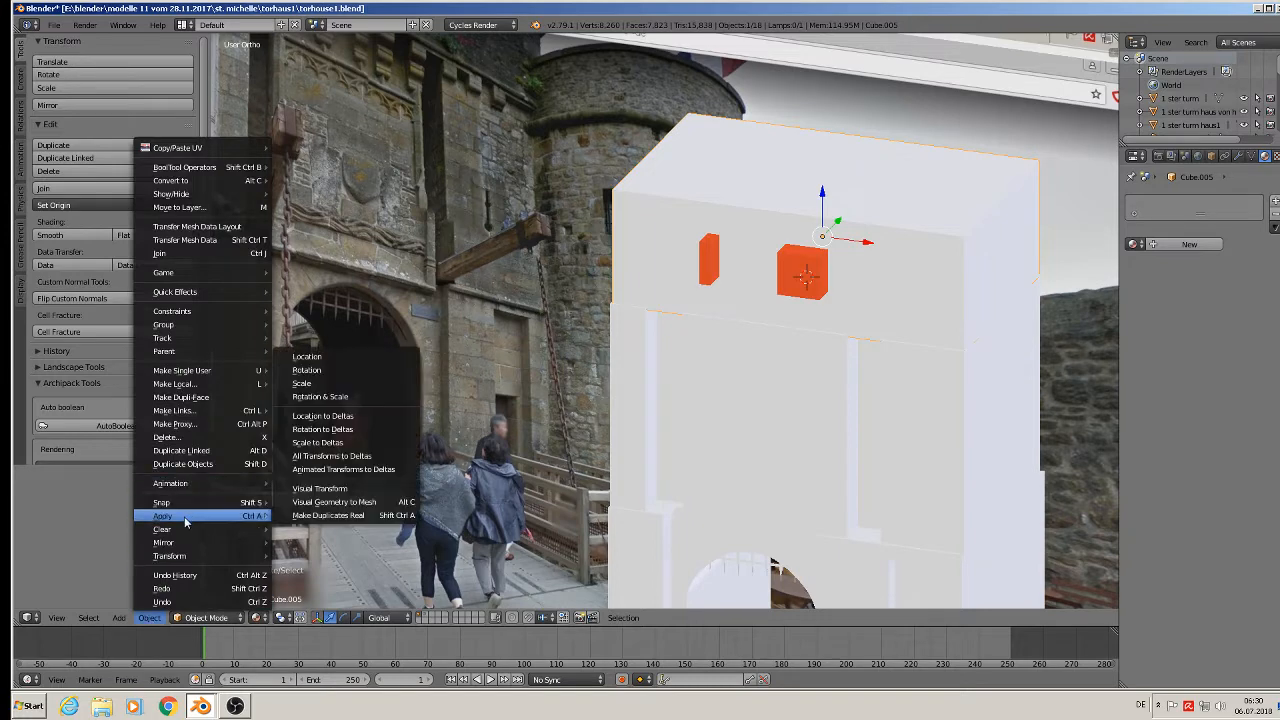
click(335, 396)
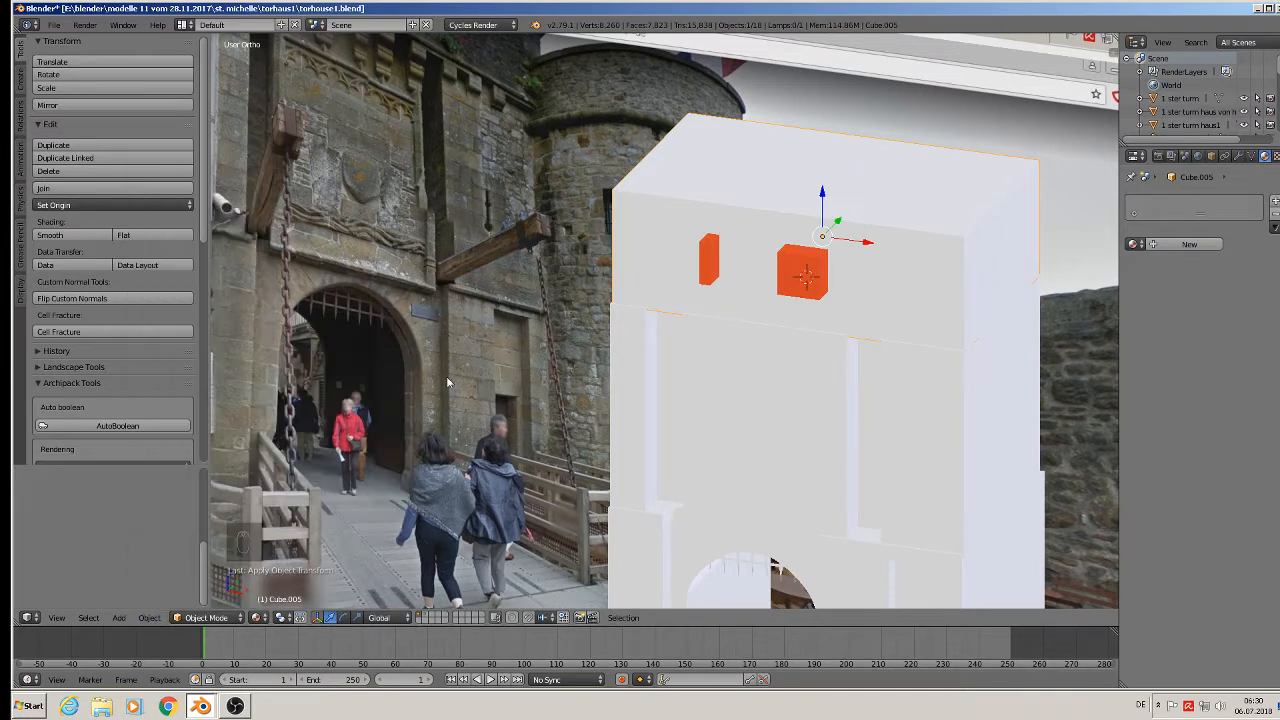
right_click(806, 284)
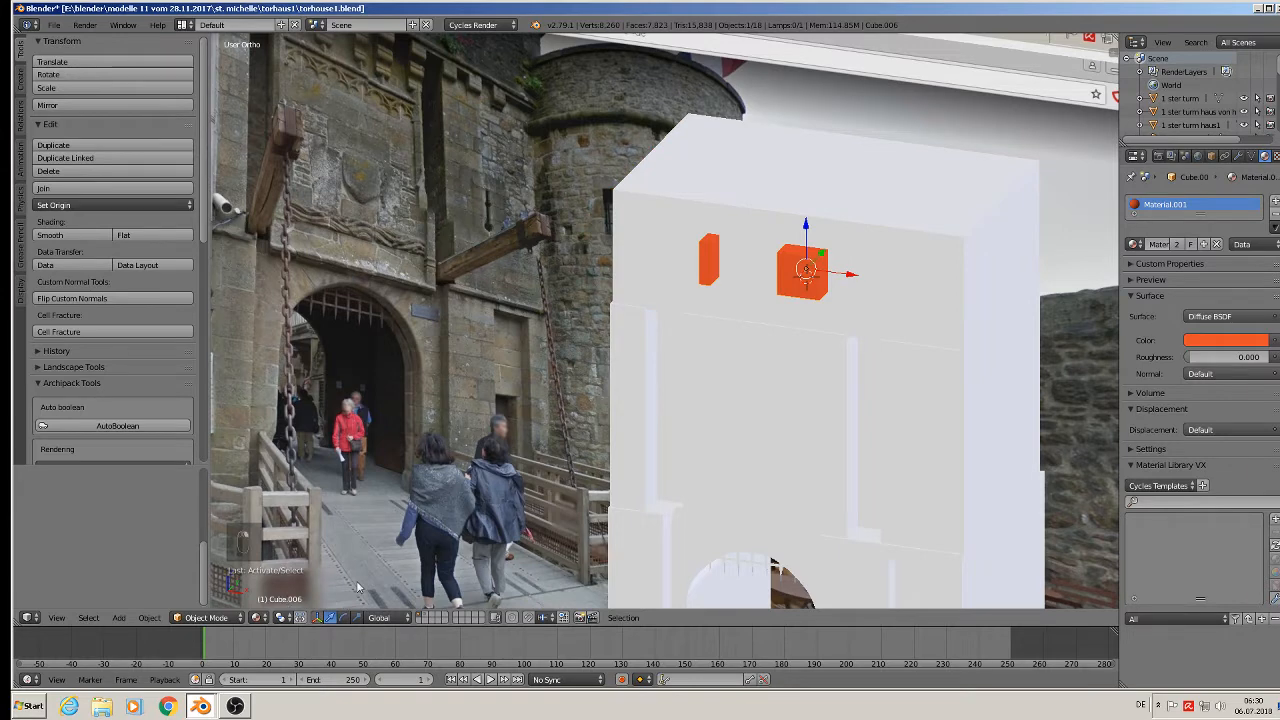
right_click(924, 206)
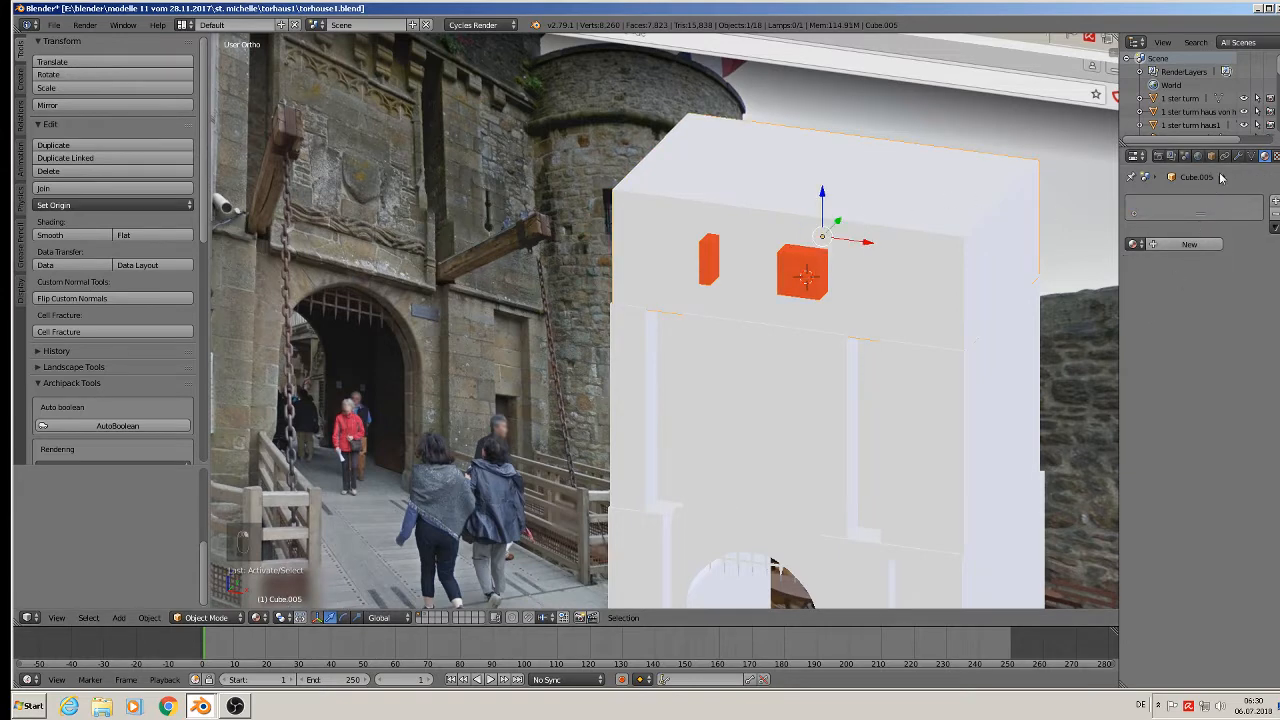
Add and apply a Boolean Difference modifier on Cube.005 using Cube.006 as the cutter.
click(1240, 157)
click(1190, 231)
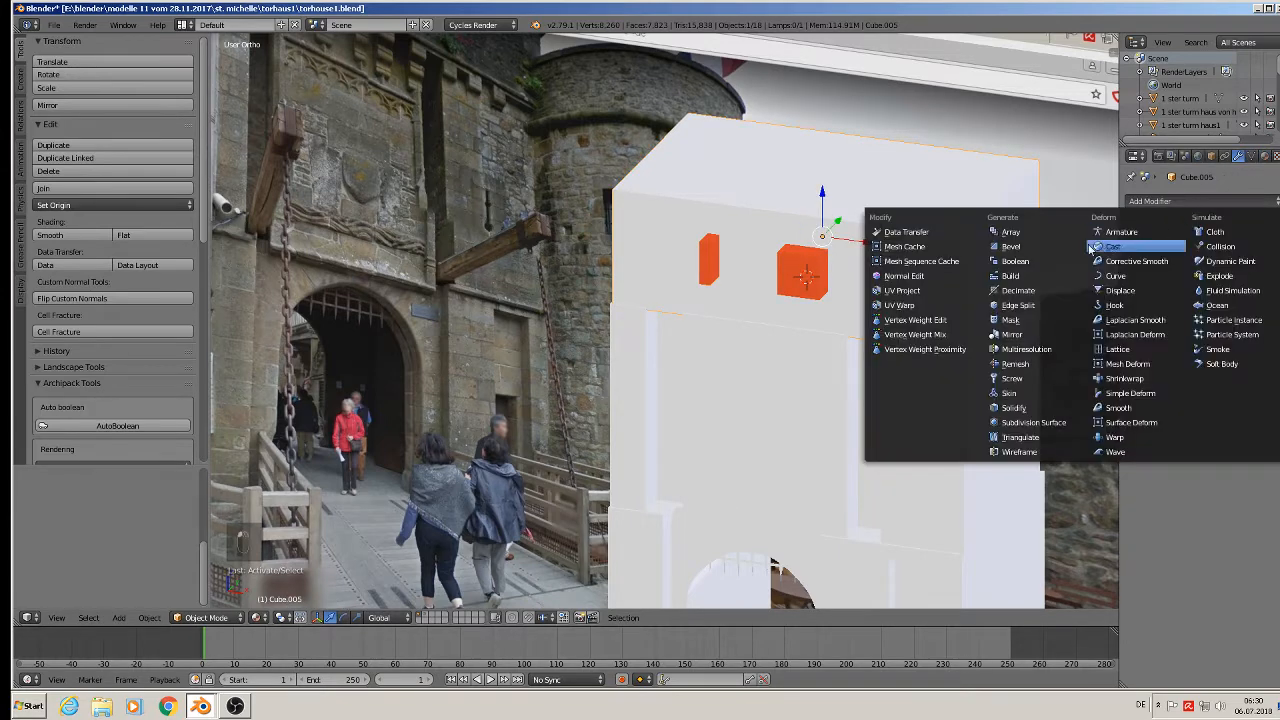
click(1030, 263)
click(1230, 304)
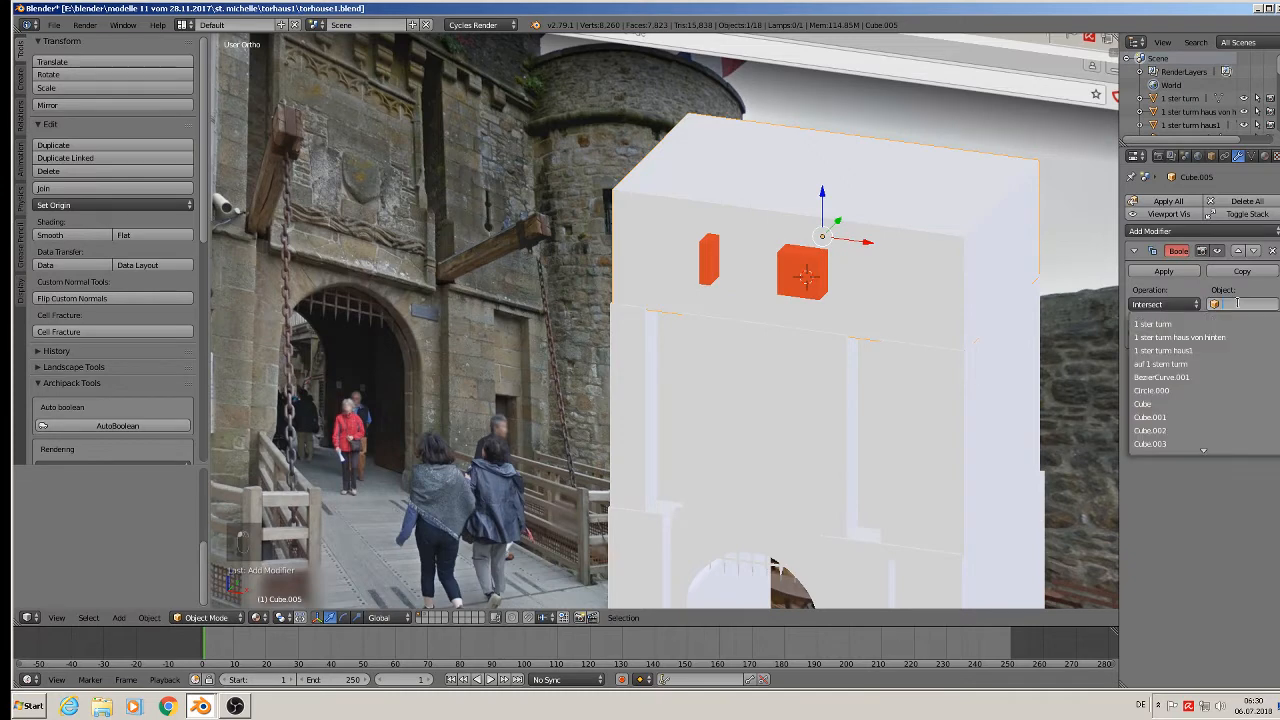
scroll(1169, 427, down, 3)
click(1166, 428)
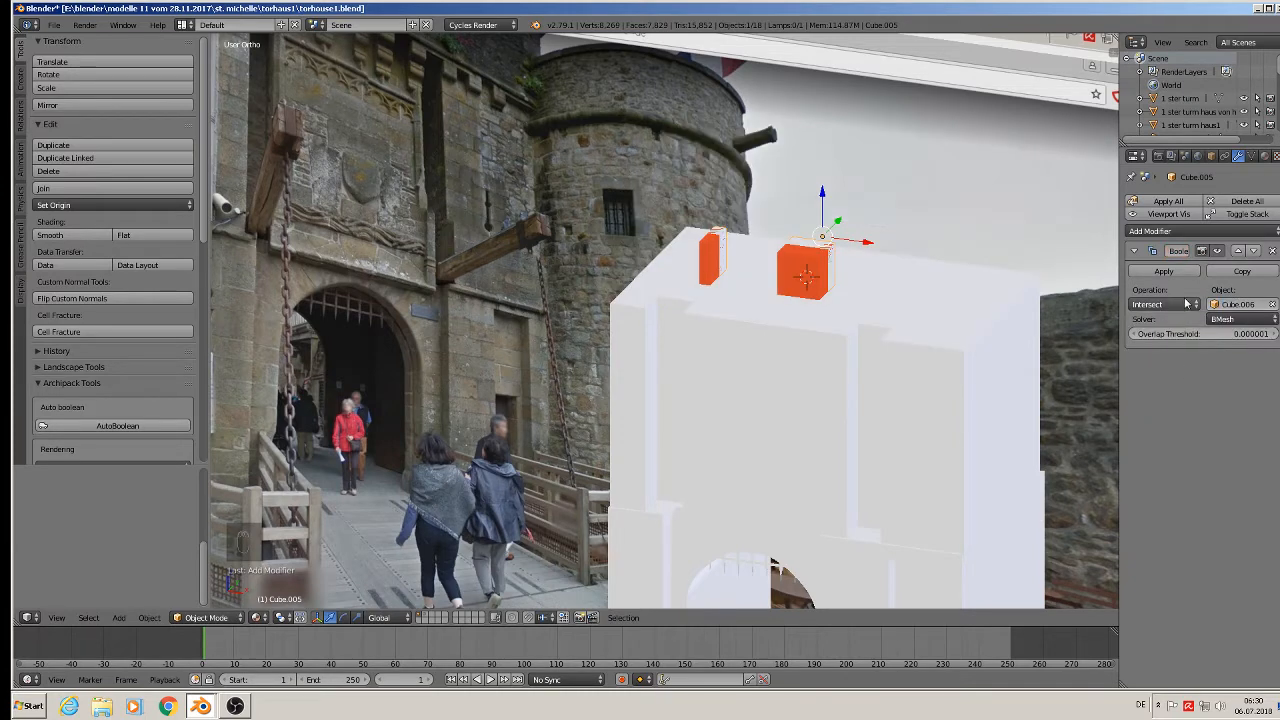
click(1185, 305)
click(1179, 274)
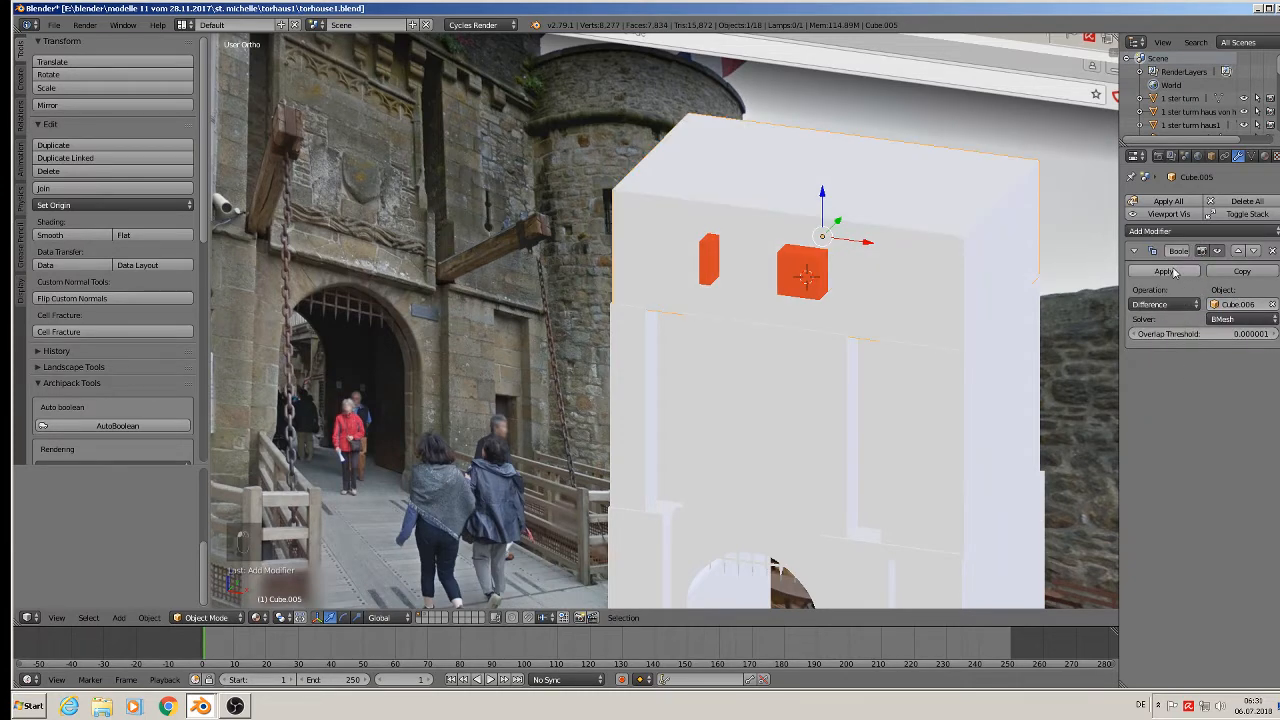
click(1166, 272)
Slide the orange Cube.006 back out of the wall along X.
right_click(808, 278)
drag(848, 275, 1110, 310)
mouse_move(970, 345)
middle_down()
mouse_move(932, 345)
mouse_move(960, 330)
middle_up()
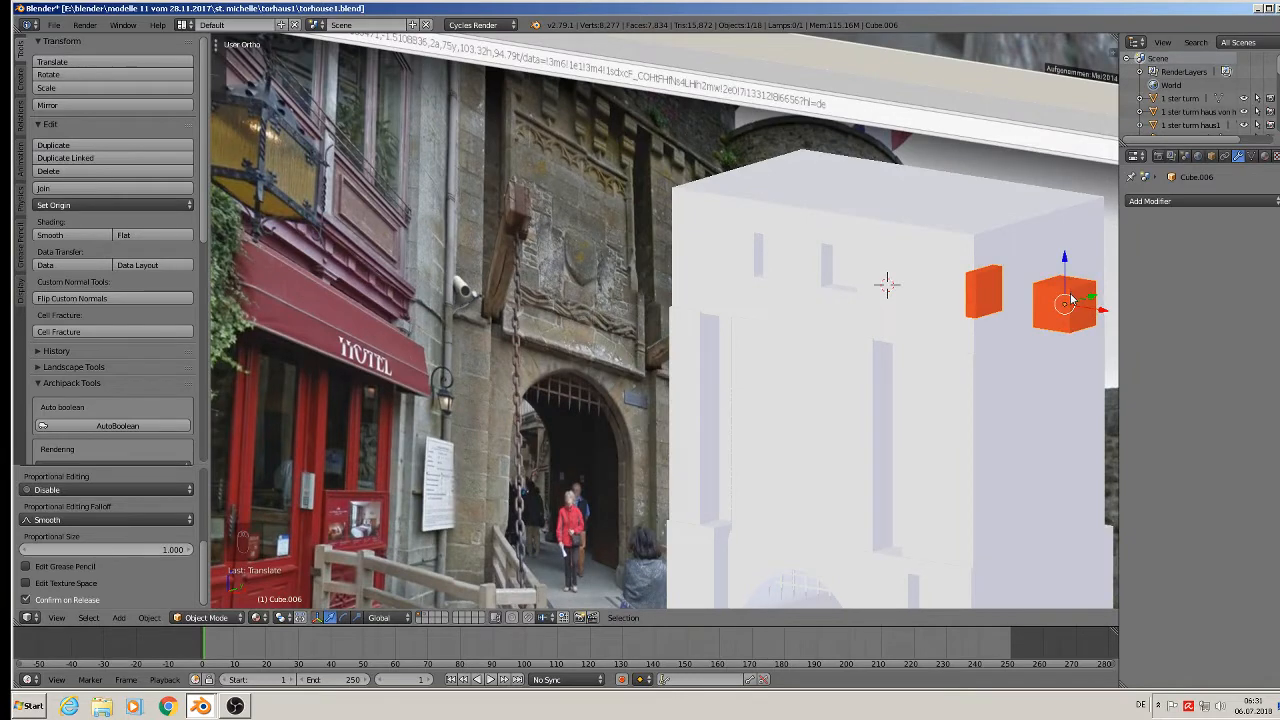
Move the orange cutter cubes onto another layer.
key(m)
click(1188, 320)
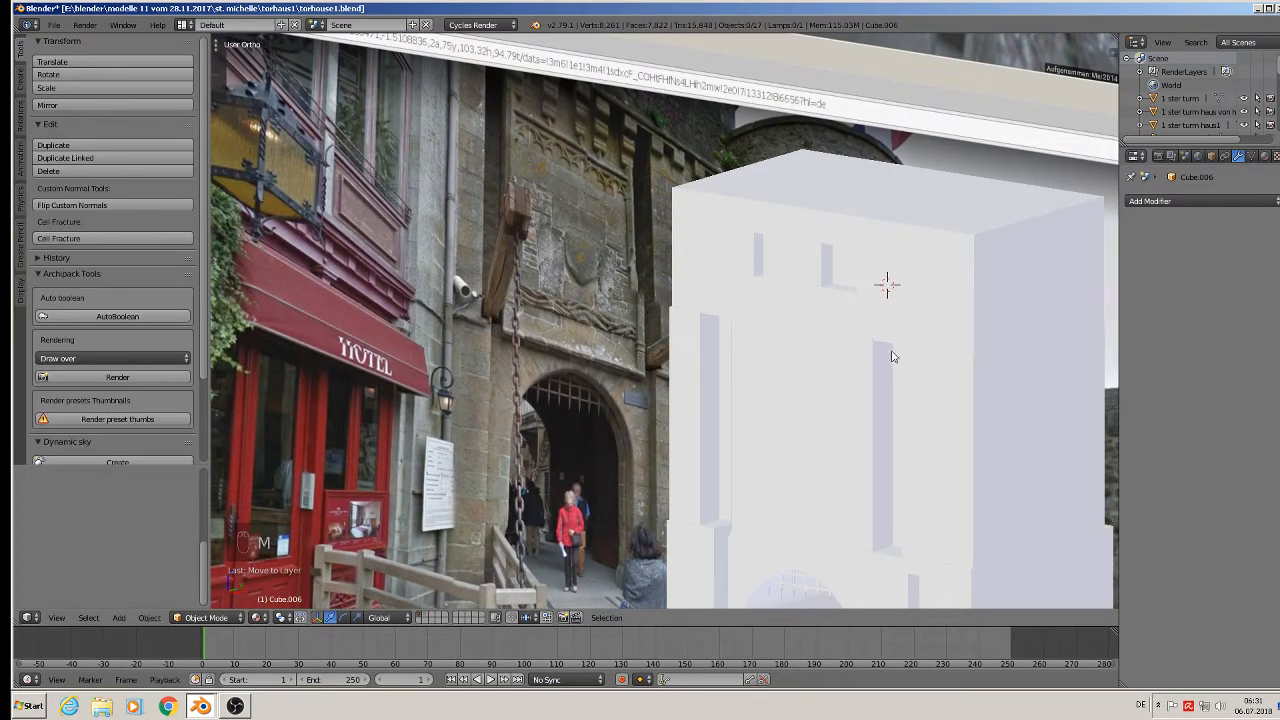
scroll(888, 352, up, 4)
scroll(784, 289, up, 1)
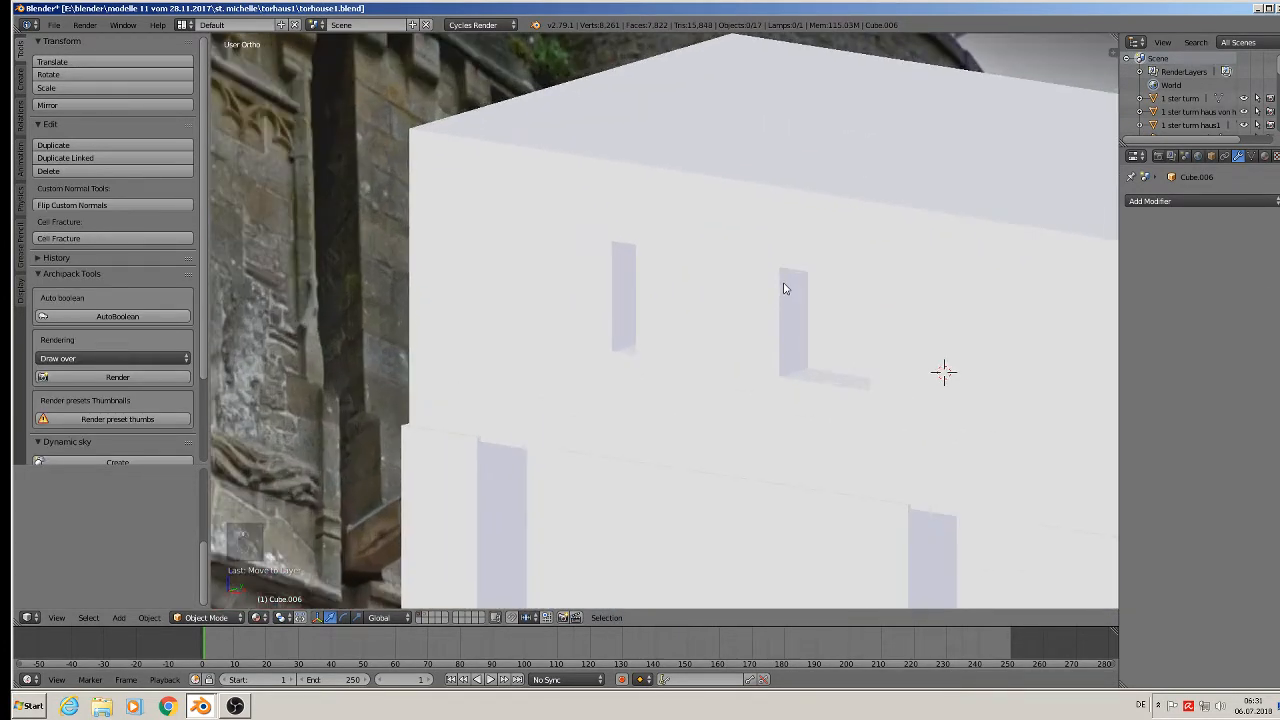
Delete only the back faces of both window recesses in Cube.005, opening them through the wall.
right_click(789, 295)
right_click(769, 303)
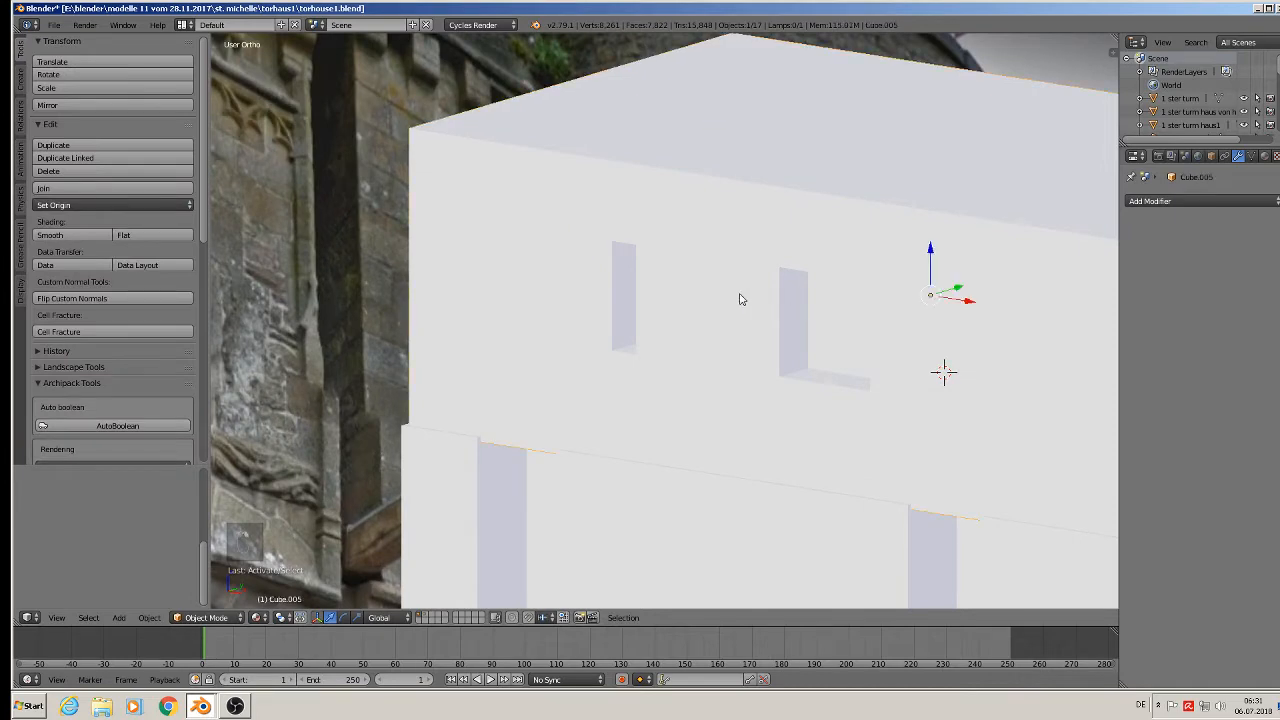
key(Tab)
scroll(860, 320, up, 2)
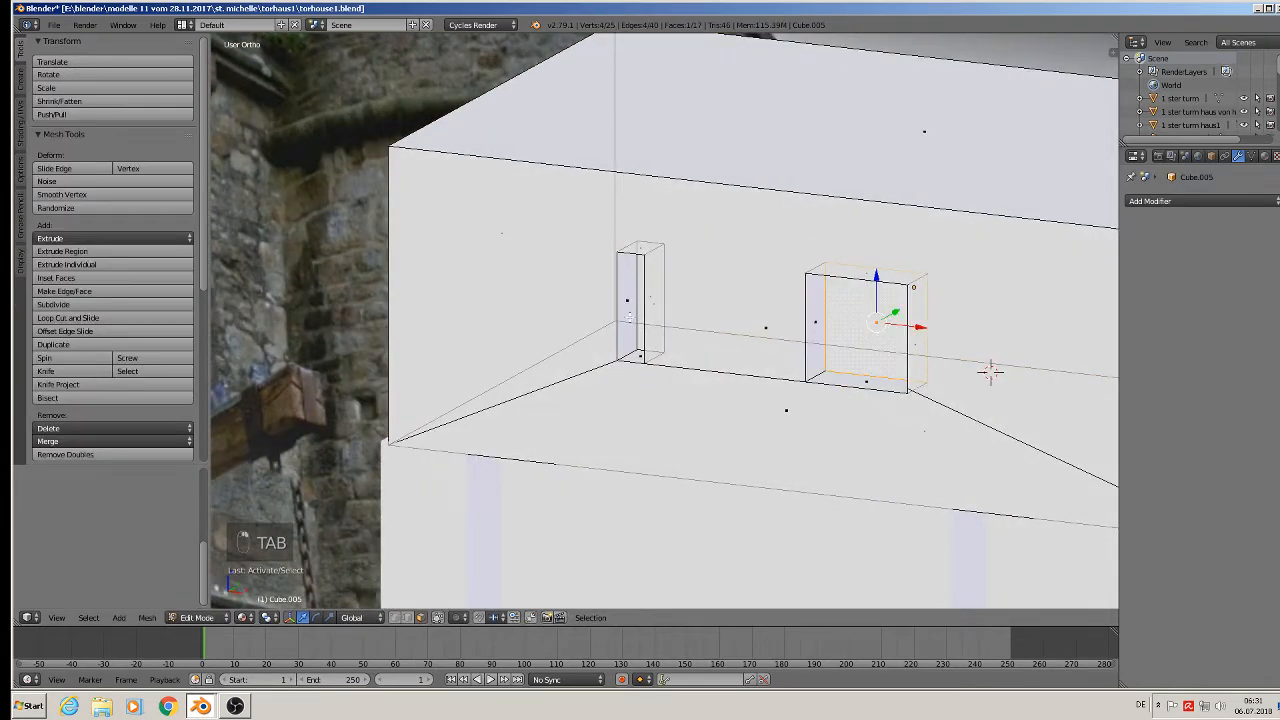
shift+right_click(651, 296)
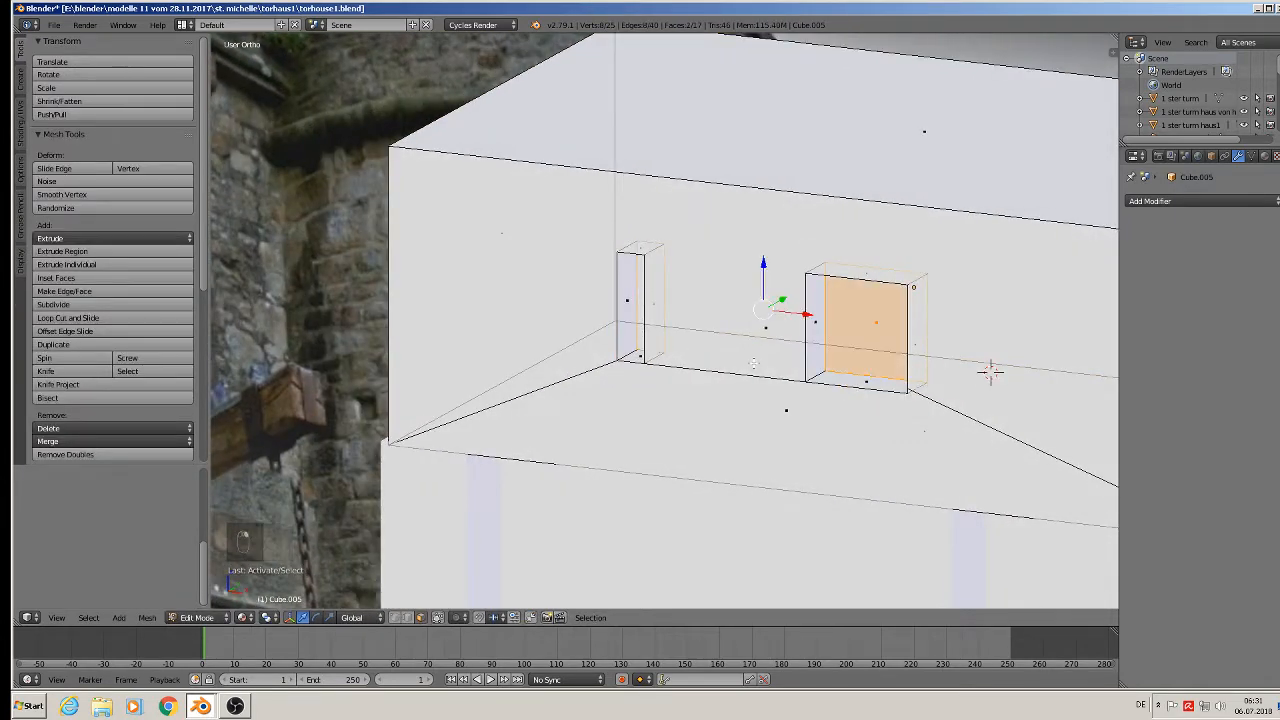
key(x)
click(725, 409)
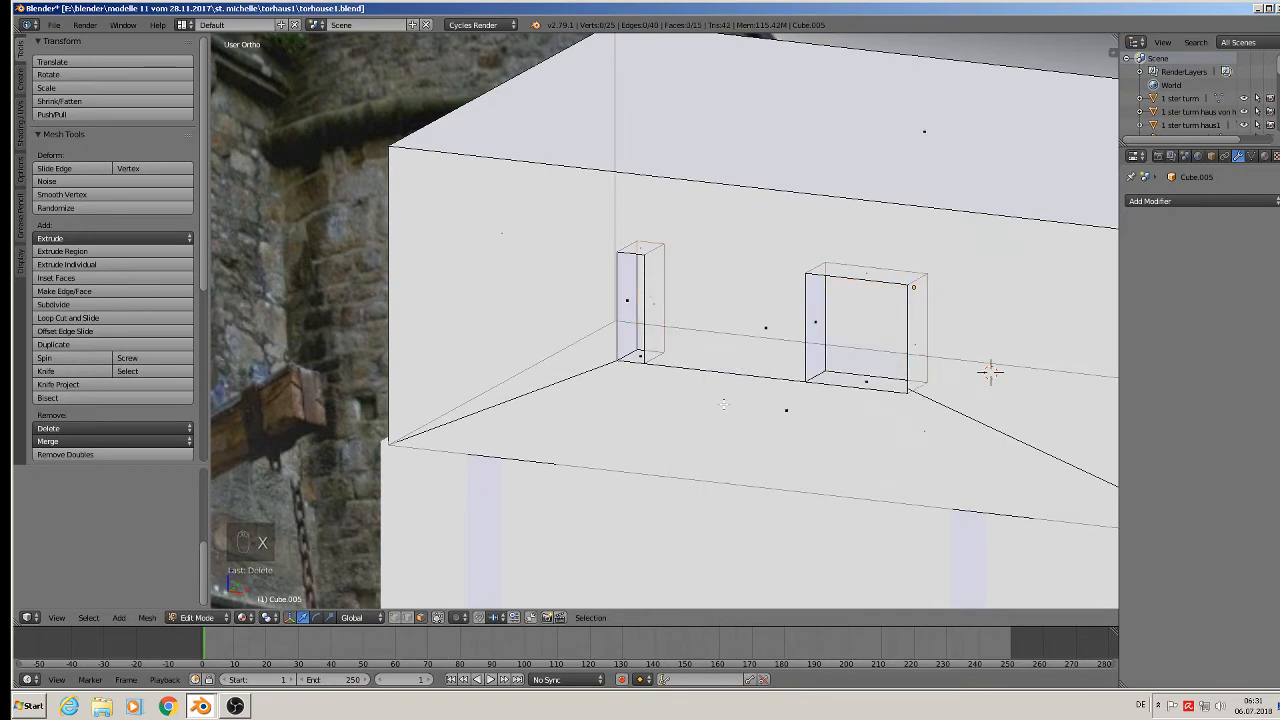
key(Tab)
scroll(737, 400, up, 4)
middle_drag(705, 387, 795, 411)
scroll(724, 390, down, 6)
Deselect everything, save the .blend file, and zoom out over the Street View photo boards.
key(a)
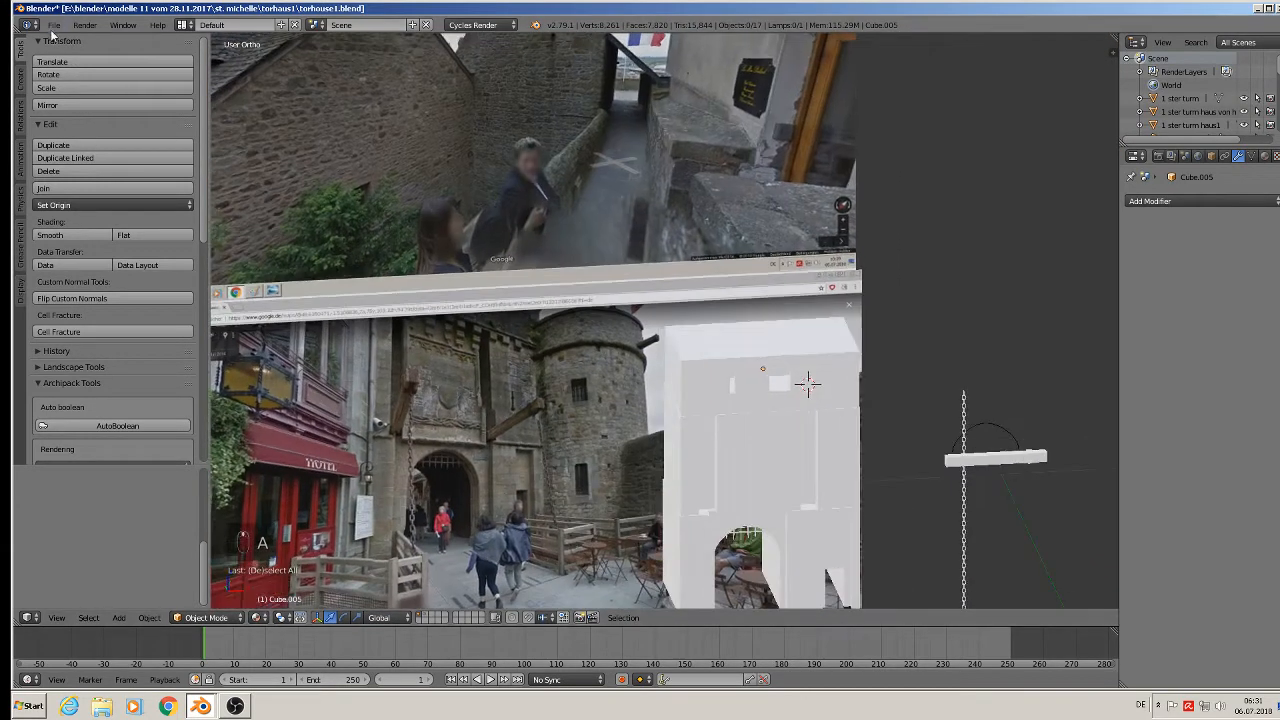
click(54, 25)
click(74, 134)
scroll(537, 332, down, 2)
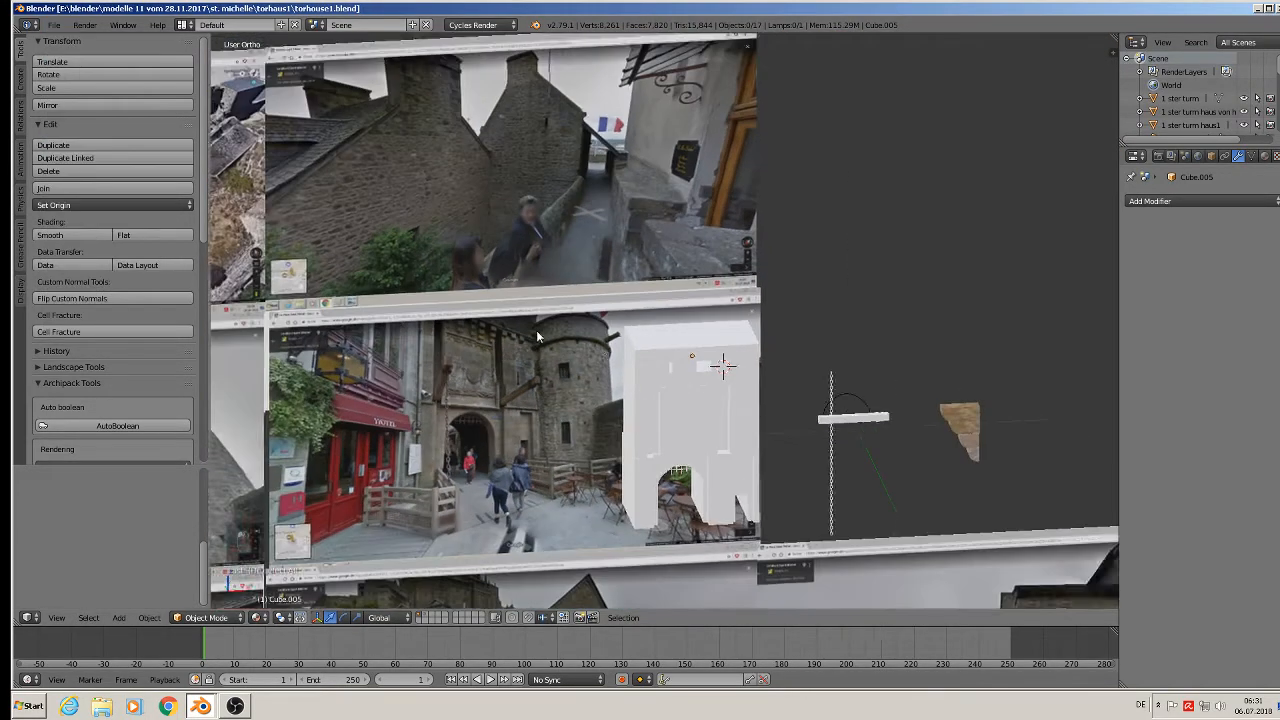
shift+middle_drag(616, 341, 684, 334)
scroll(597, 330, up, 3)
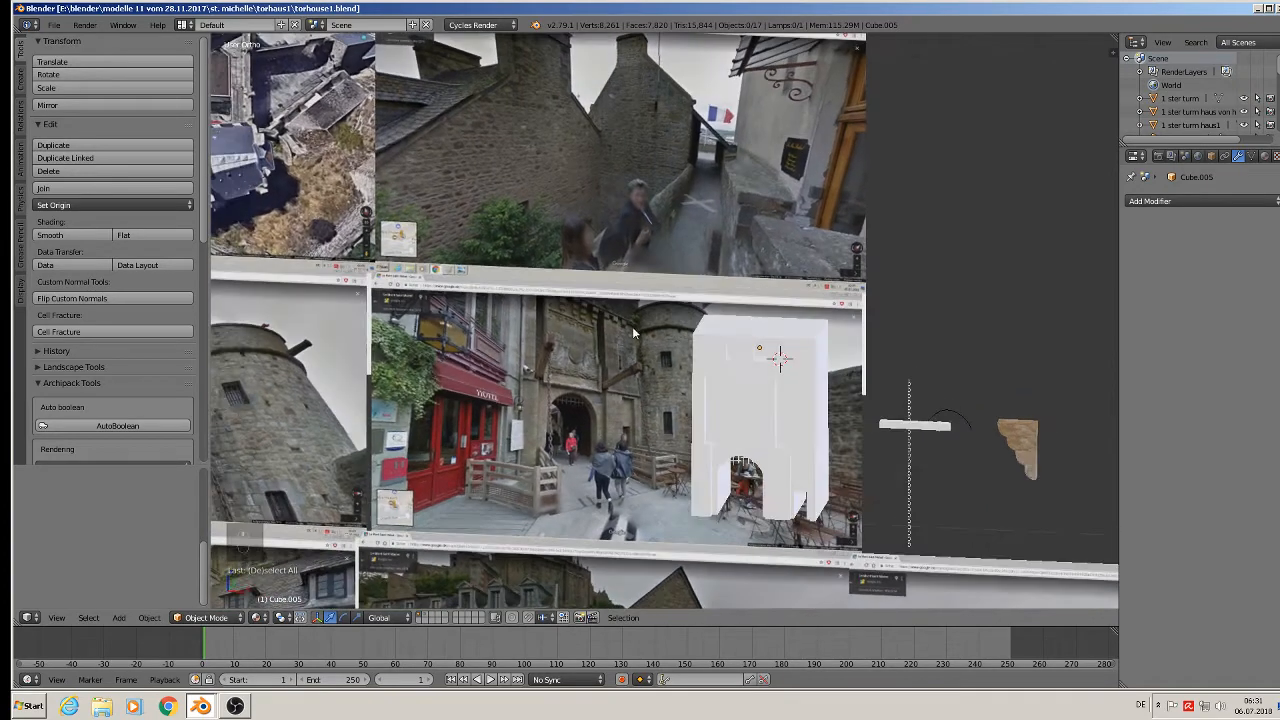
scroll(505, 283, up, 3)
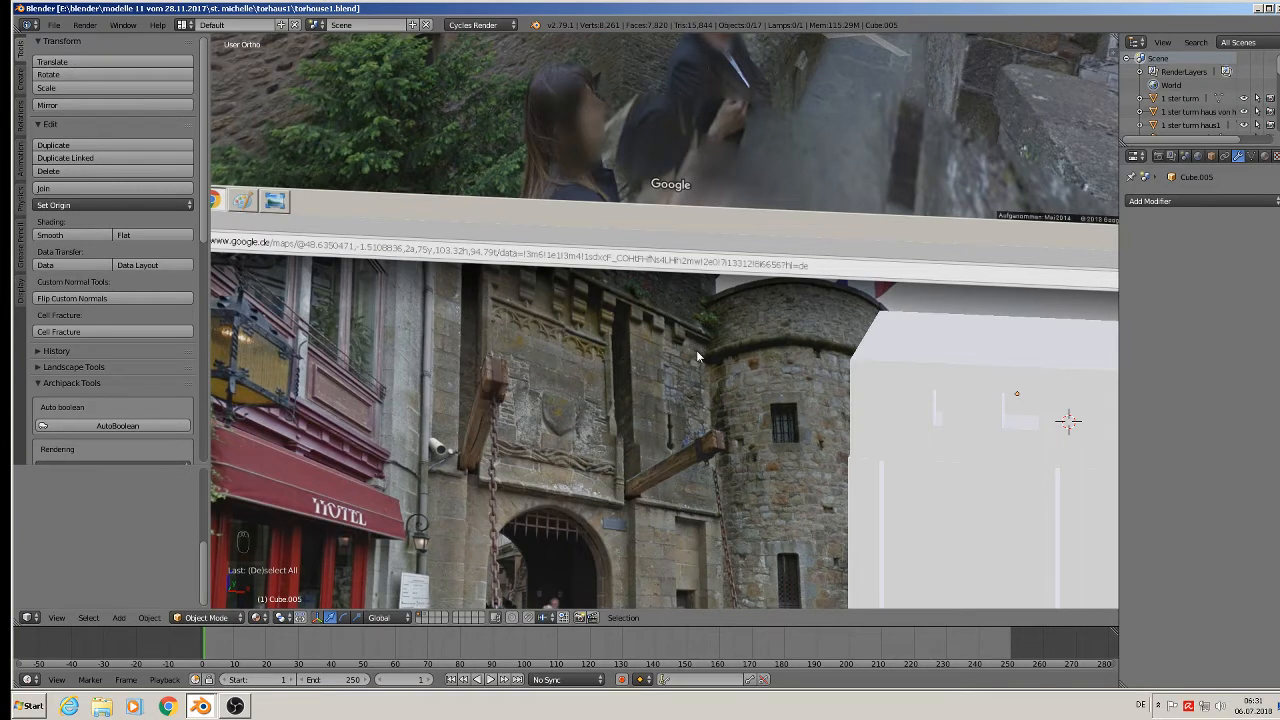
scroll(698, 356, down, 5)
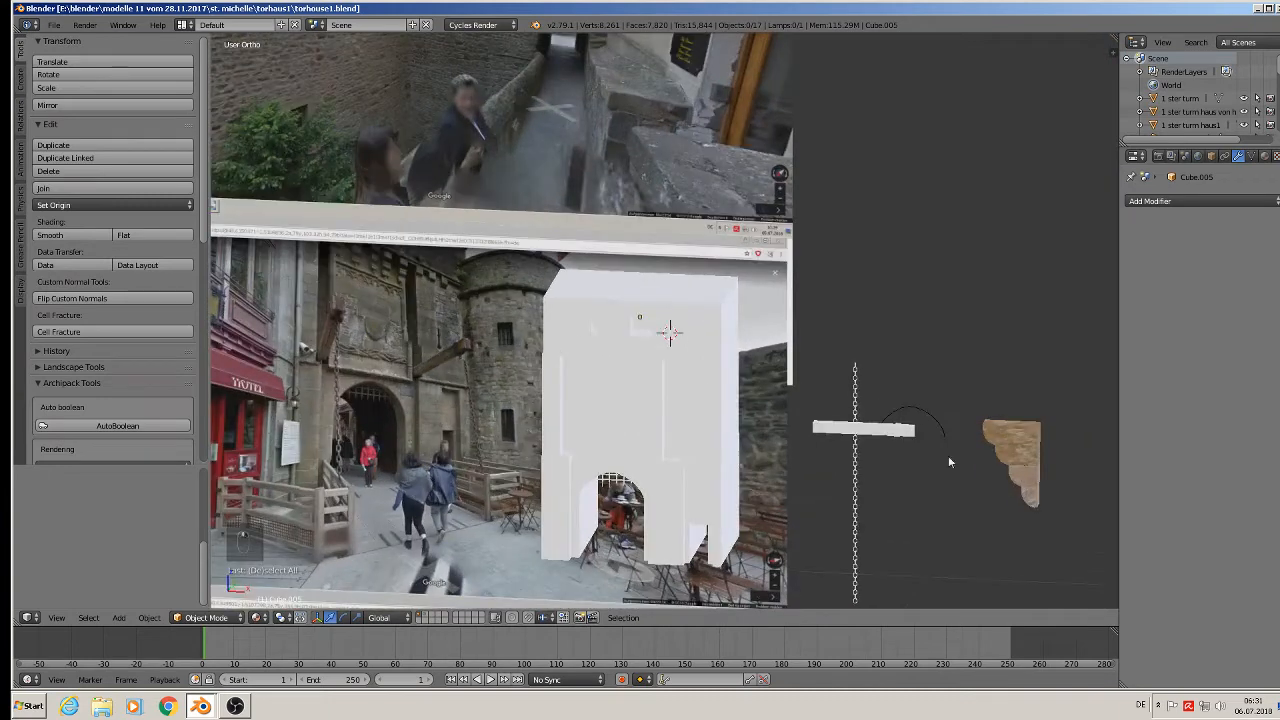
Rotate the wooden bracket Circle.000 by -90° then 180° on Z and move it onto the tower.
right_click(1034, 455)
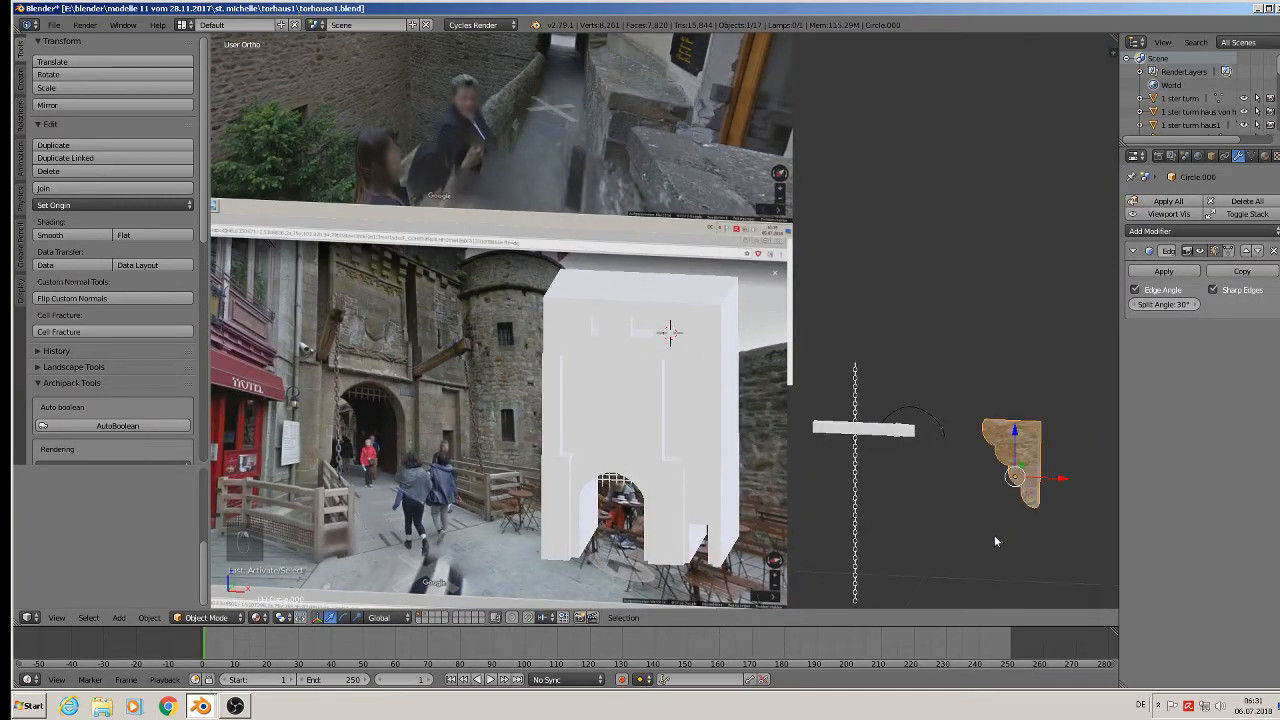
text(rz-90)
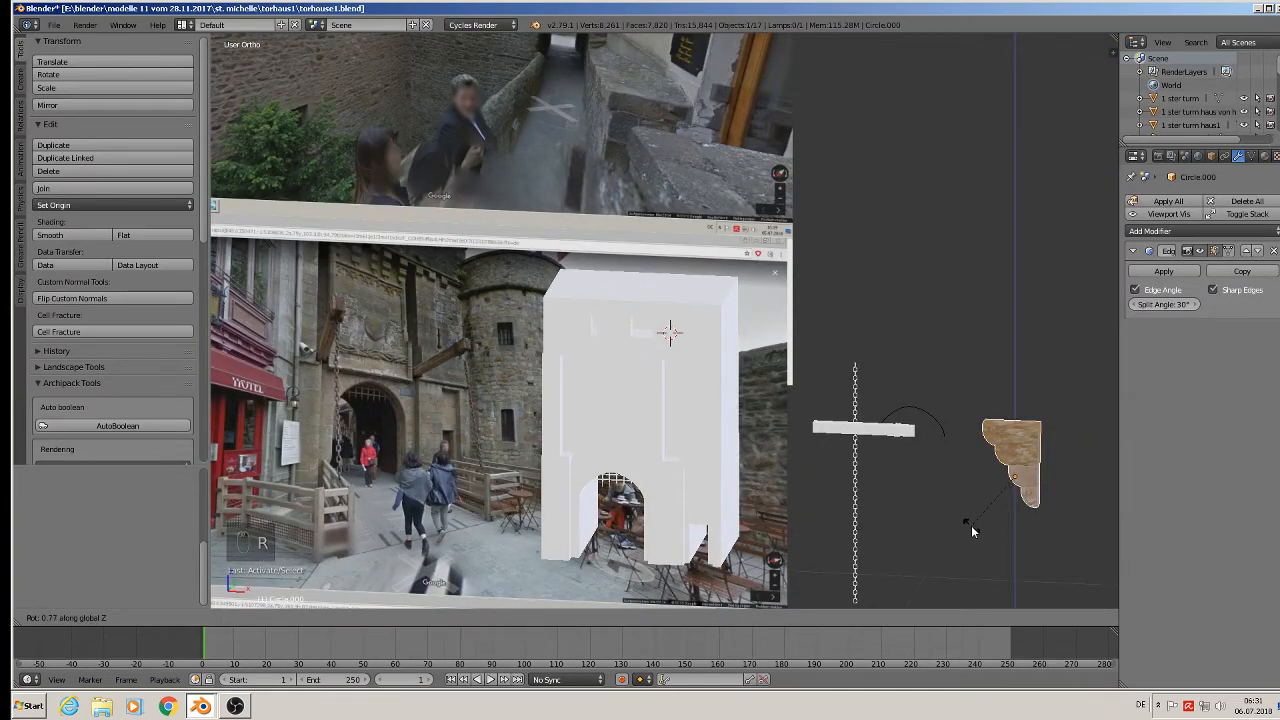
key(Return)
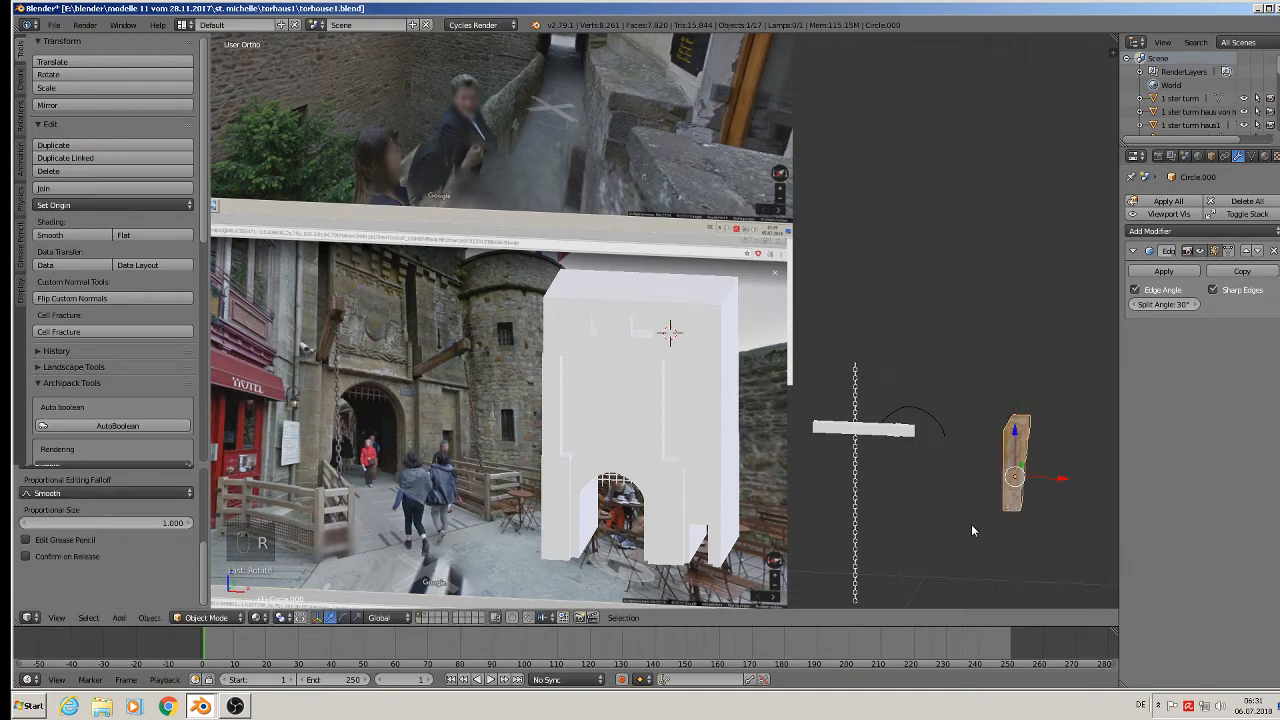
text(rz180)
key(Return)
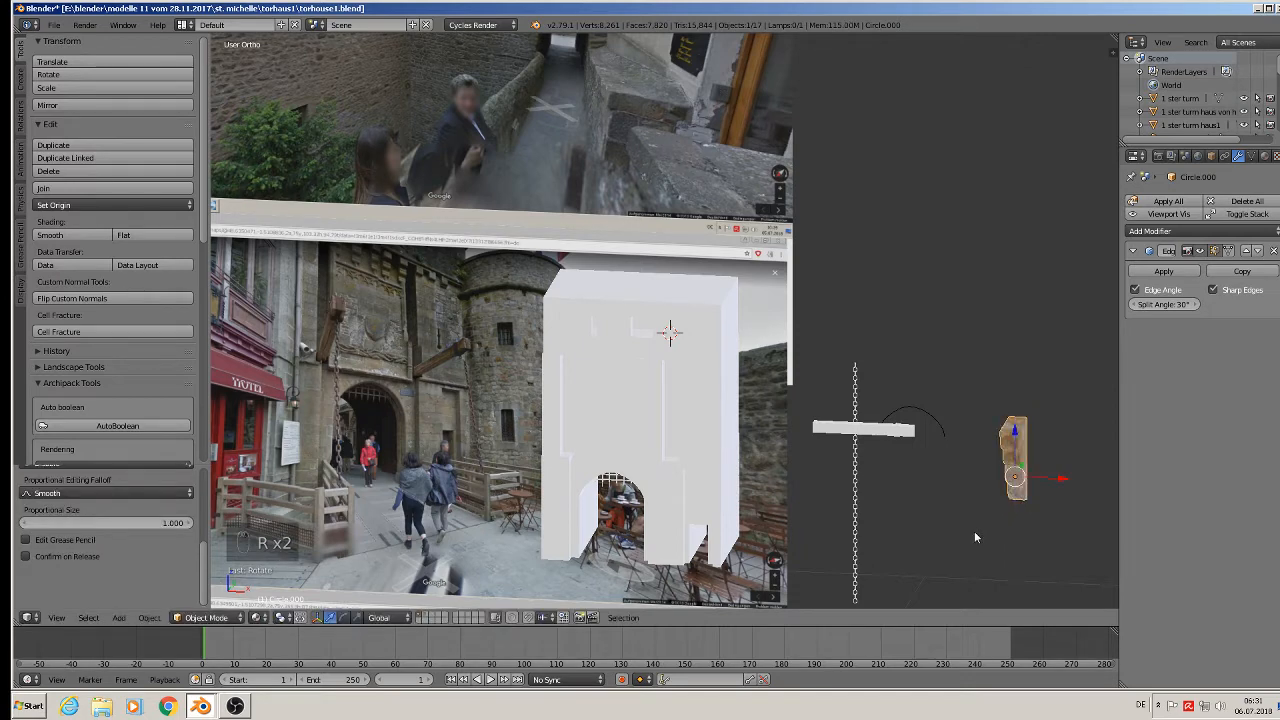
drag(1058, 479, 619, 462)
scroll(617, 463, up, 2)
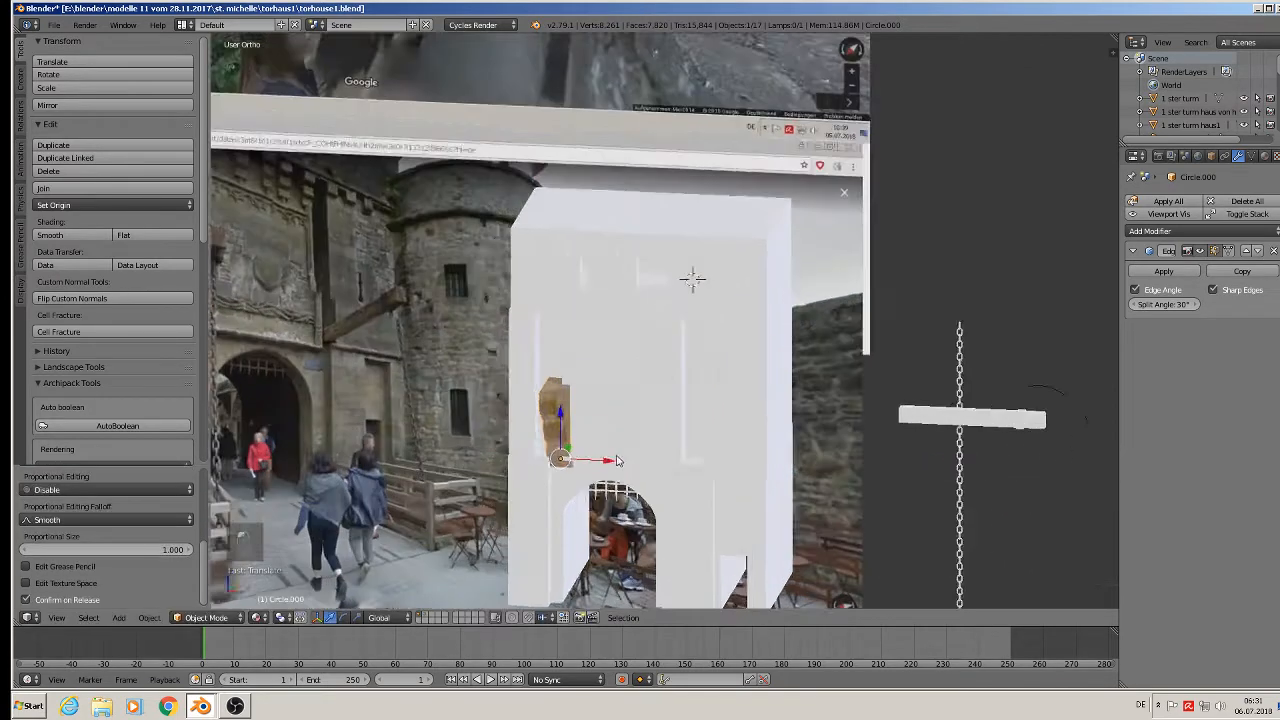
middle_drag(617, 465, 541, 463)
Shrink the bracket to about half size and raise it up the tower wall.
key(s)
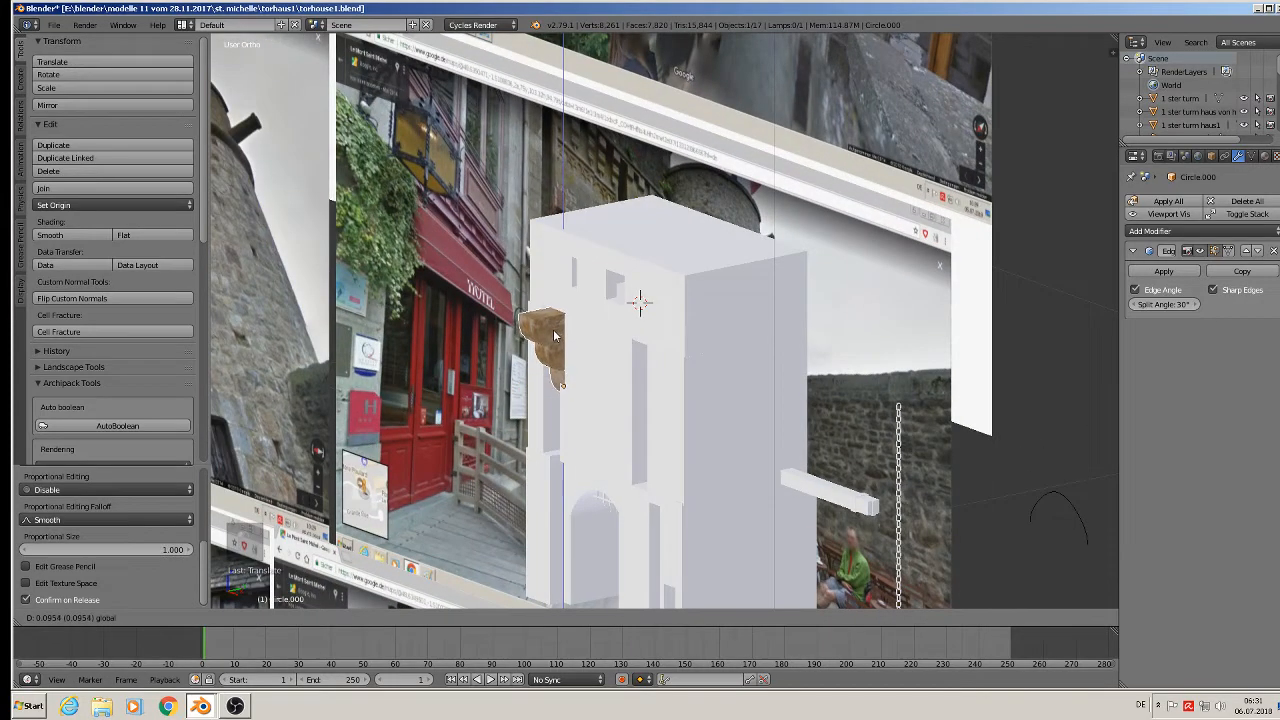
click(577, 370)
key(g)
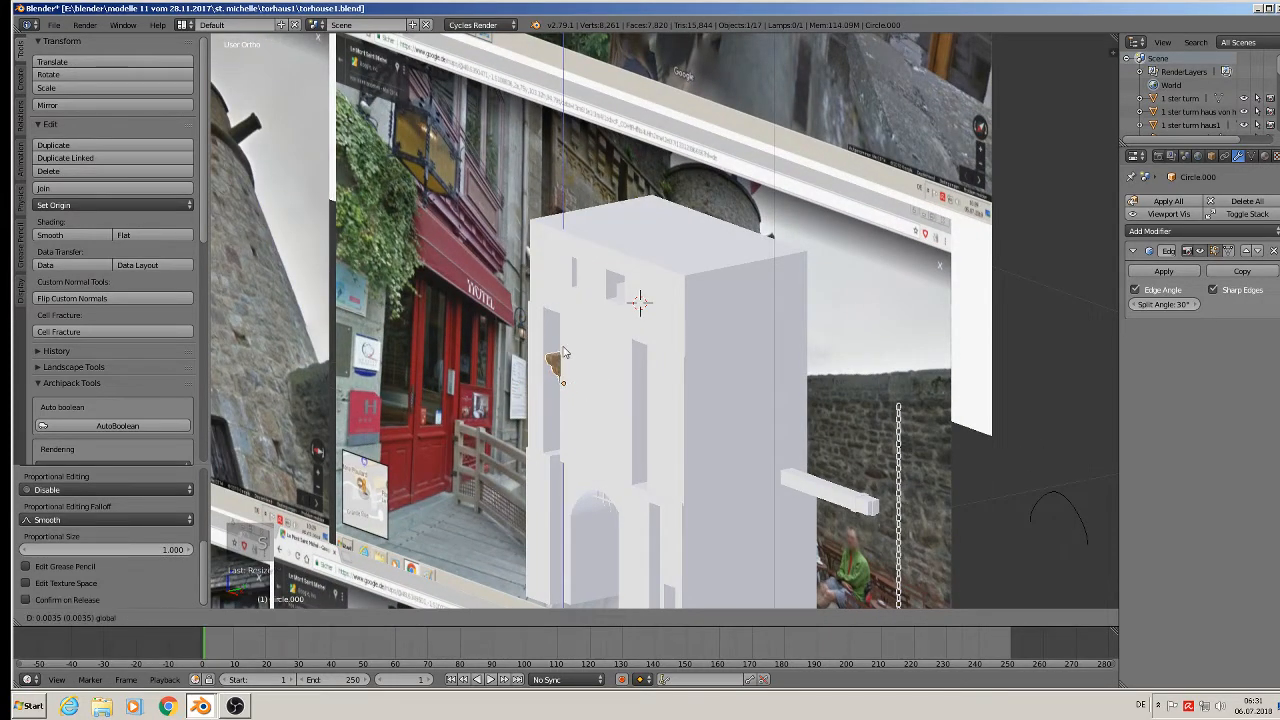
click(581, 331)
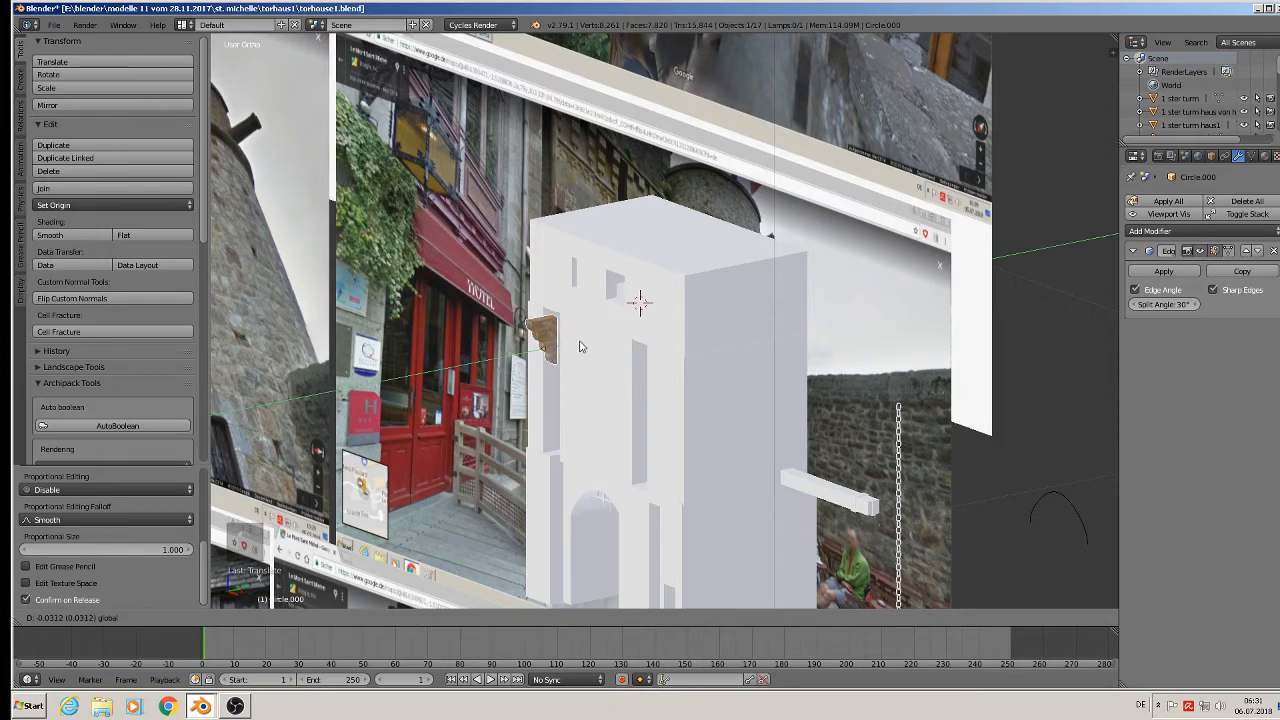
scroll(570, 343, down, 3)
scroll(549, 341, up, 1)
shift+middle_drag(548, 341, 746, 355)
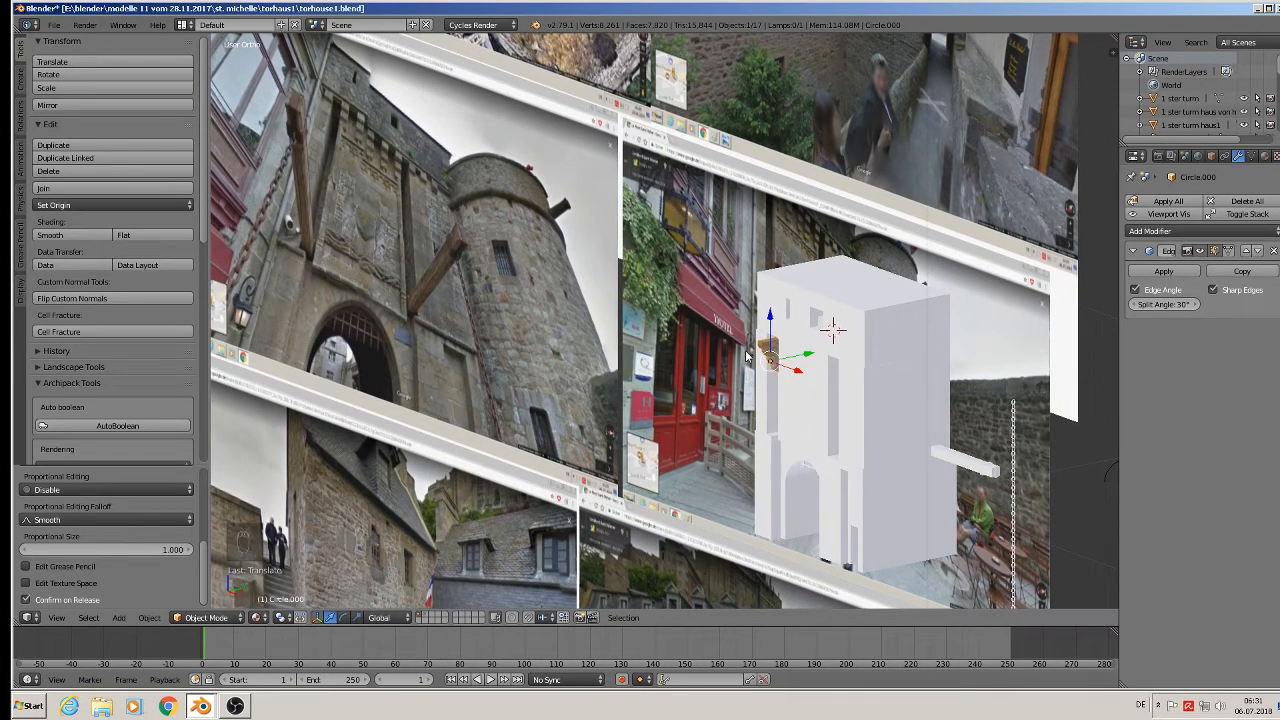
Shrink the bracket further to about 0.83 scale and nudge it along X and Y.
key(s)
click(777, 422)
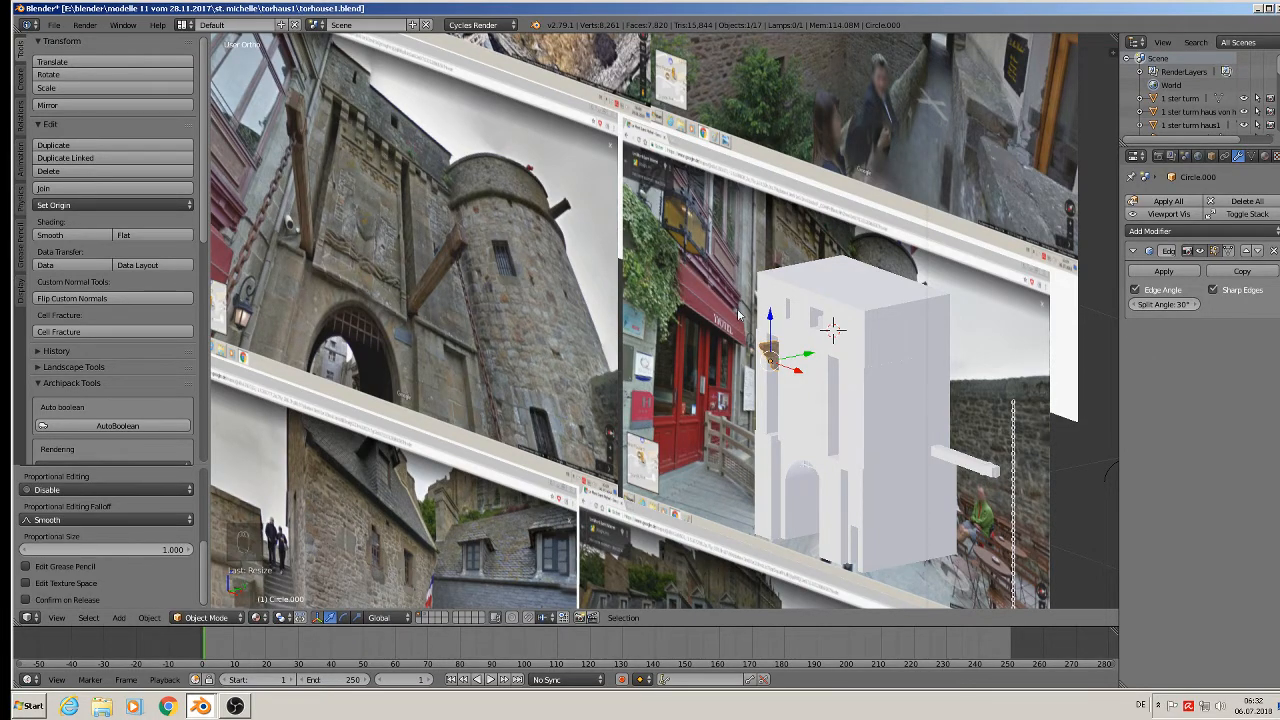
scroll(738, 314, up, 3)
key(s)
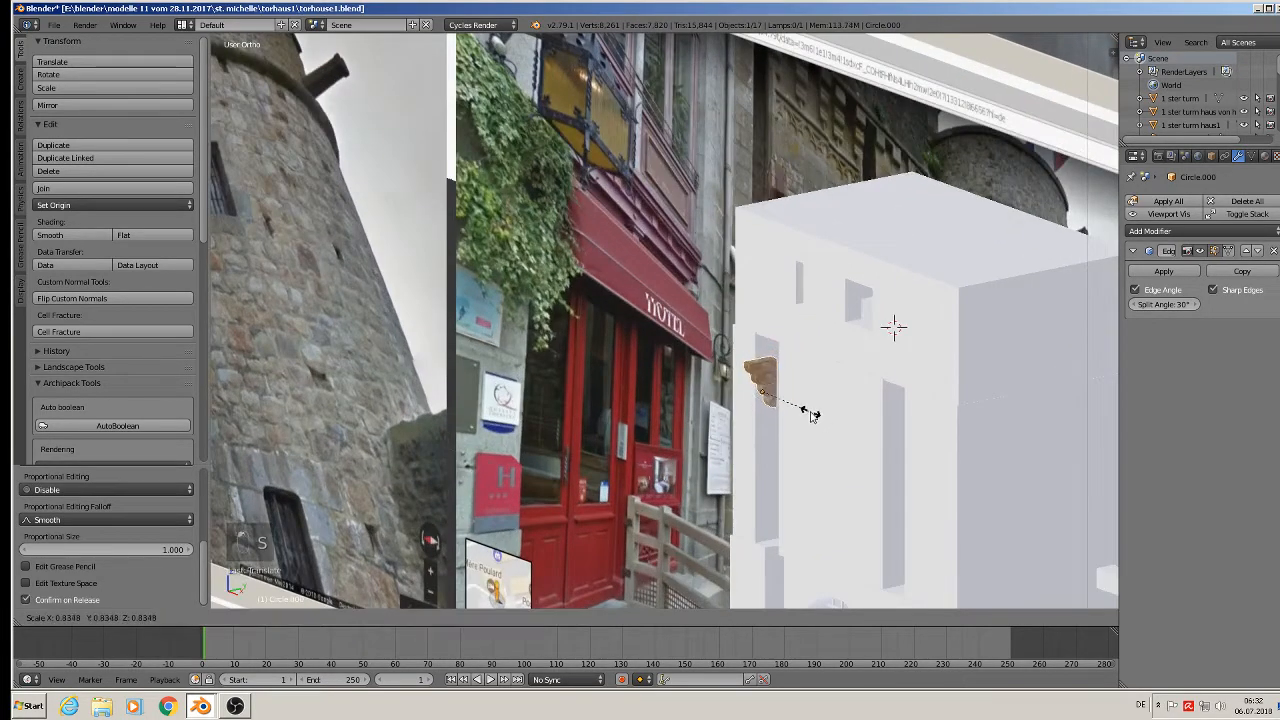
click(809, 414)
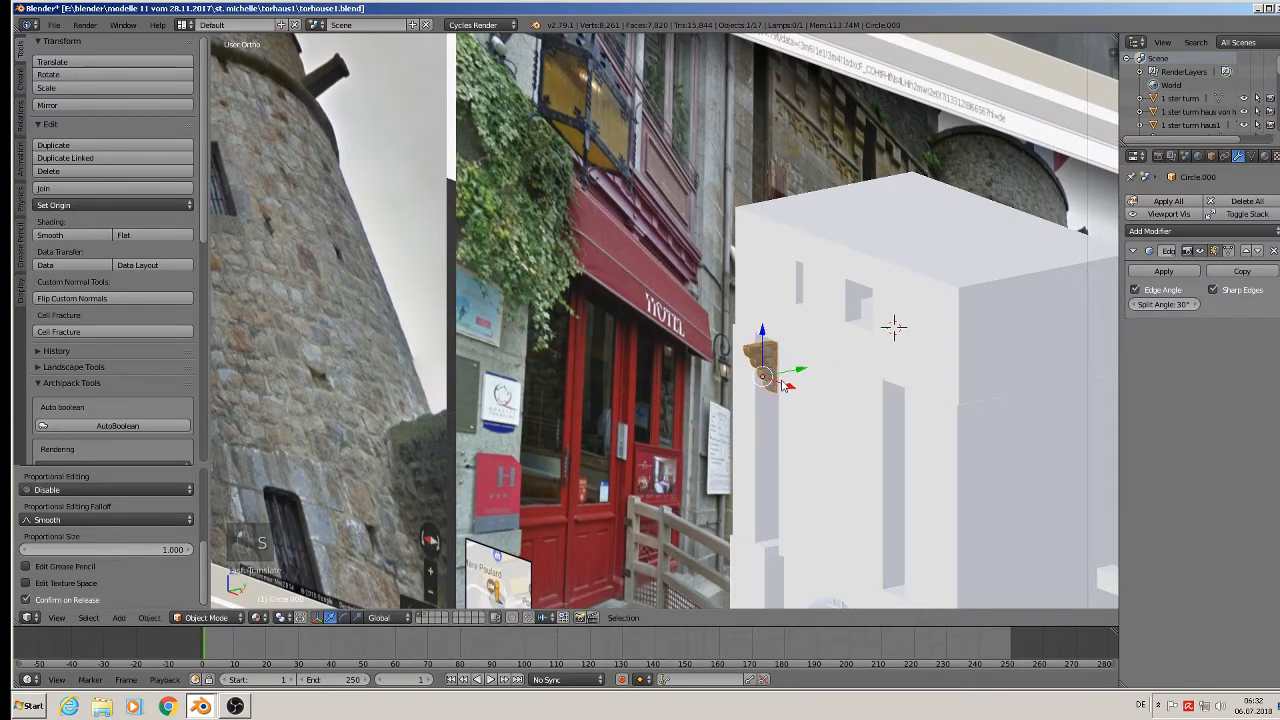
drag(782, 383, 796, 386)
middle_drag(796, 386, 769, 388)
drag(815, 371, 816, 370)
middle_drag(816, 370, 790, 339)
Scale the bracket separately along X and Y, to about 0.73 on Y, against the wall.
key(s)
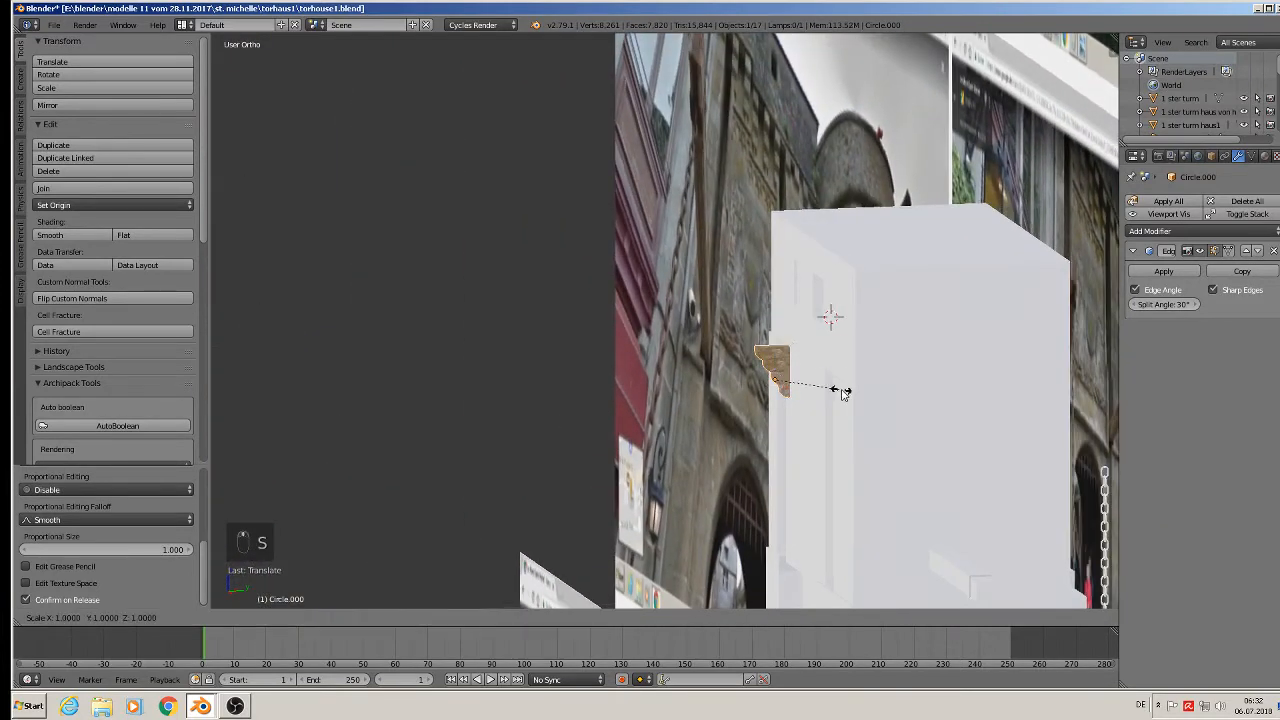
key(x)
click(826, 387)
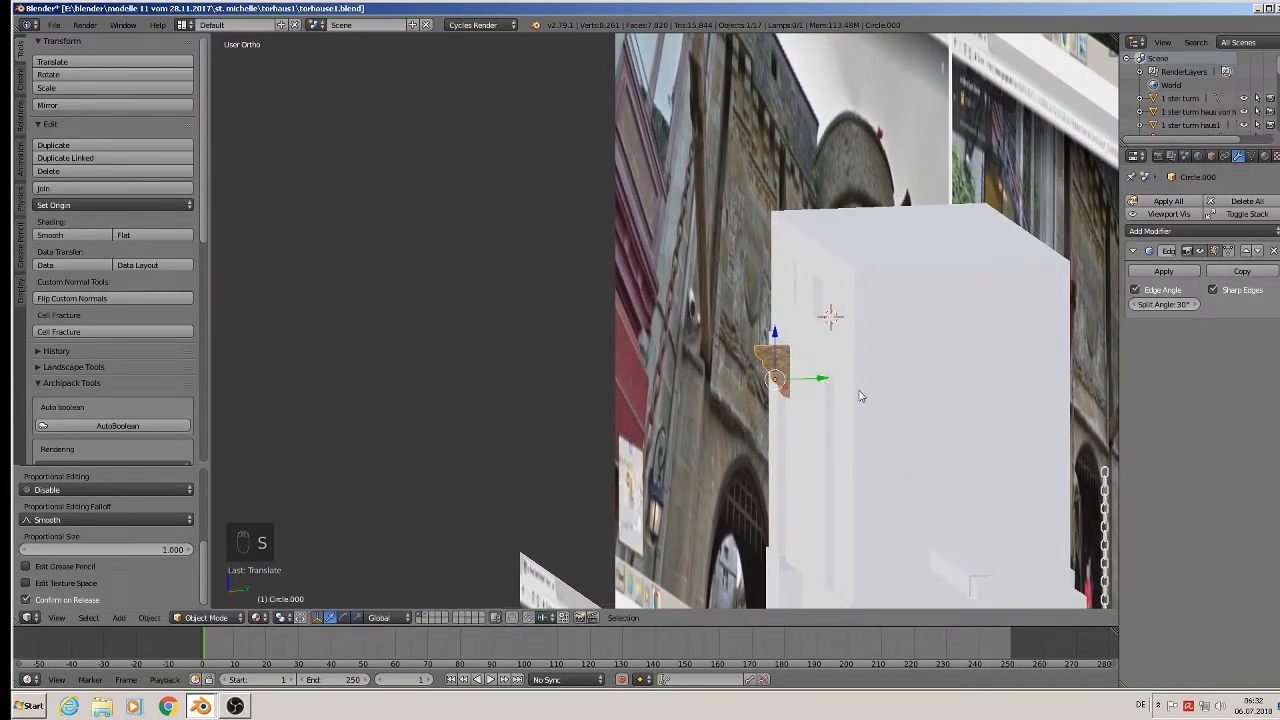
key(s)
key(y)
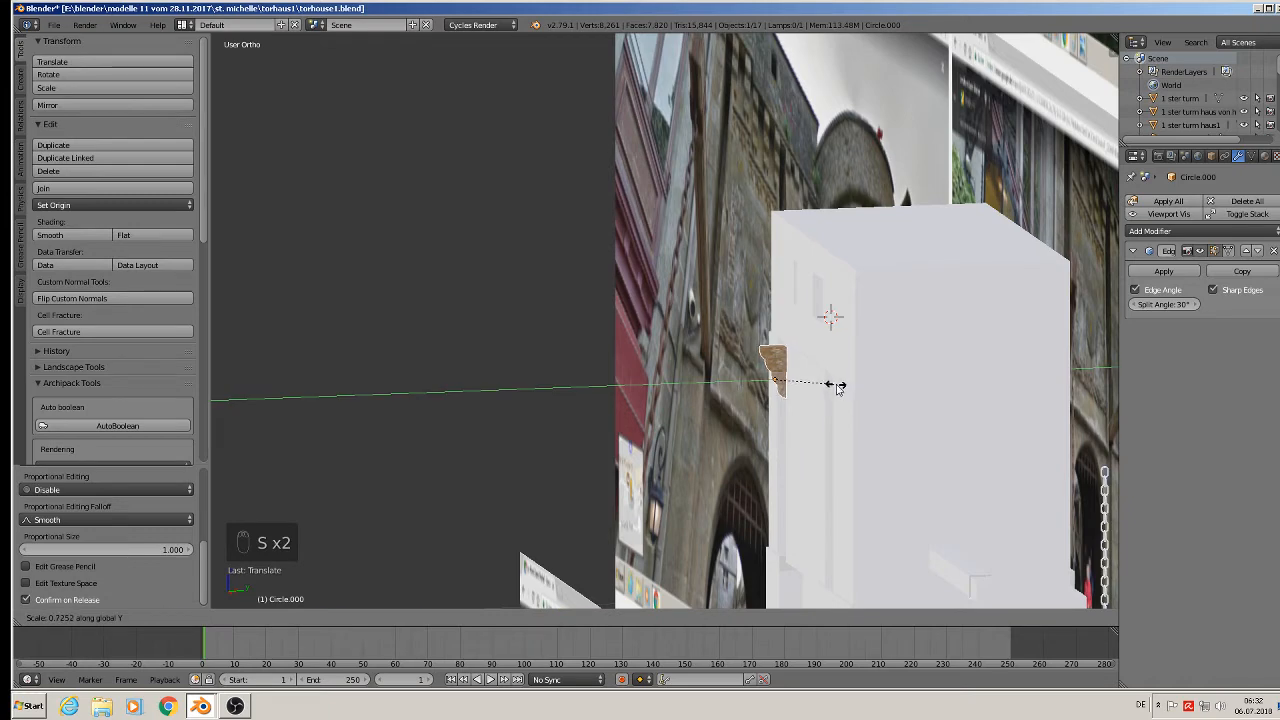
click(837, 385)
drag(826, 375, 831, 373)
middle_drag(831, 373, 831, 398)
right_click(832, 357)
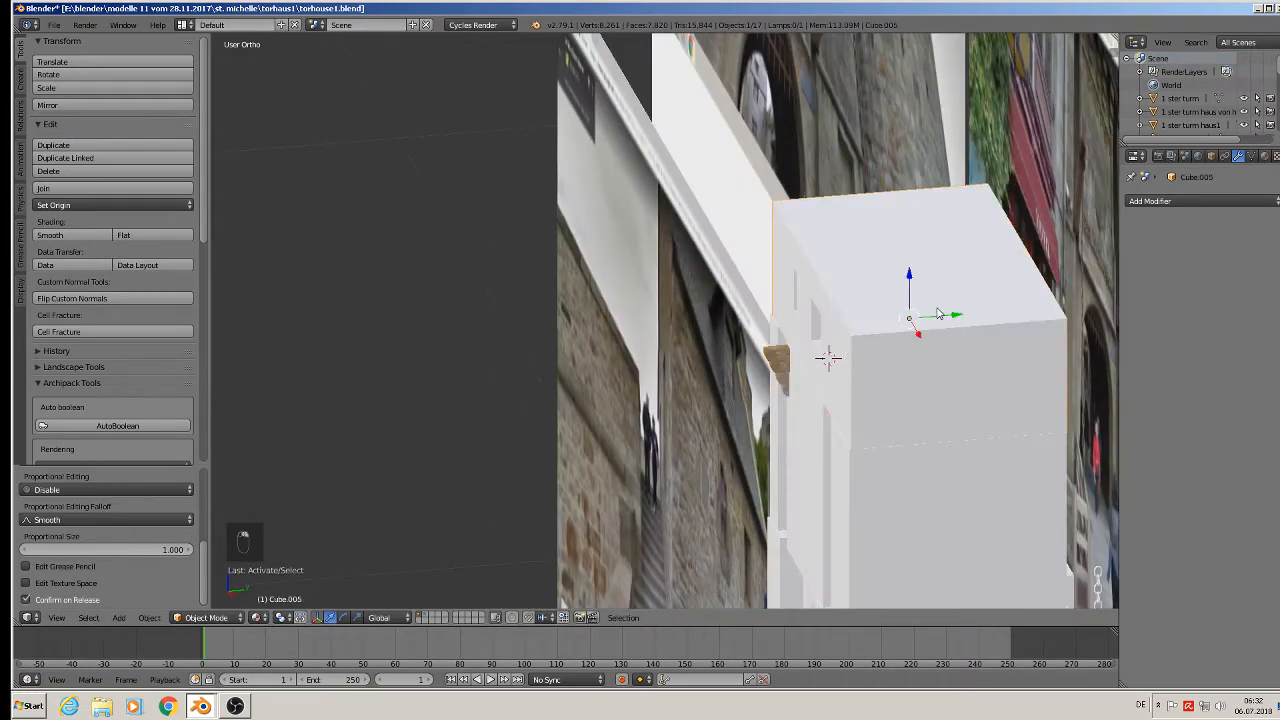
Nudge the tower block along Y and reselect the wooden bracket.
drag(938, 314, 921, 319)
middle_drag(921, 319, 992, 310)
middle_drag(966, 411, 974, 430)
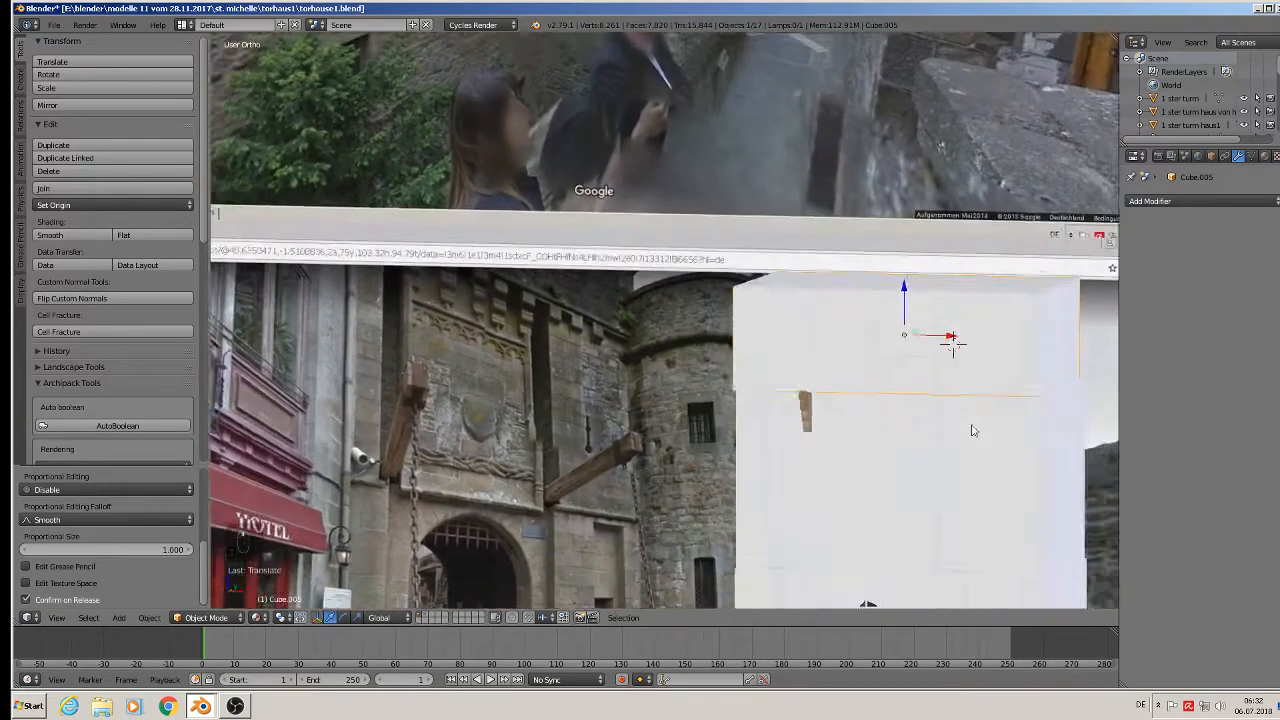
scroll(919, 432, up, 3)
right_click(769, 408)
middle_drag(772, 414, 903, 443)
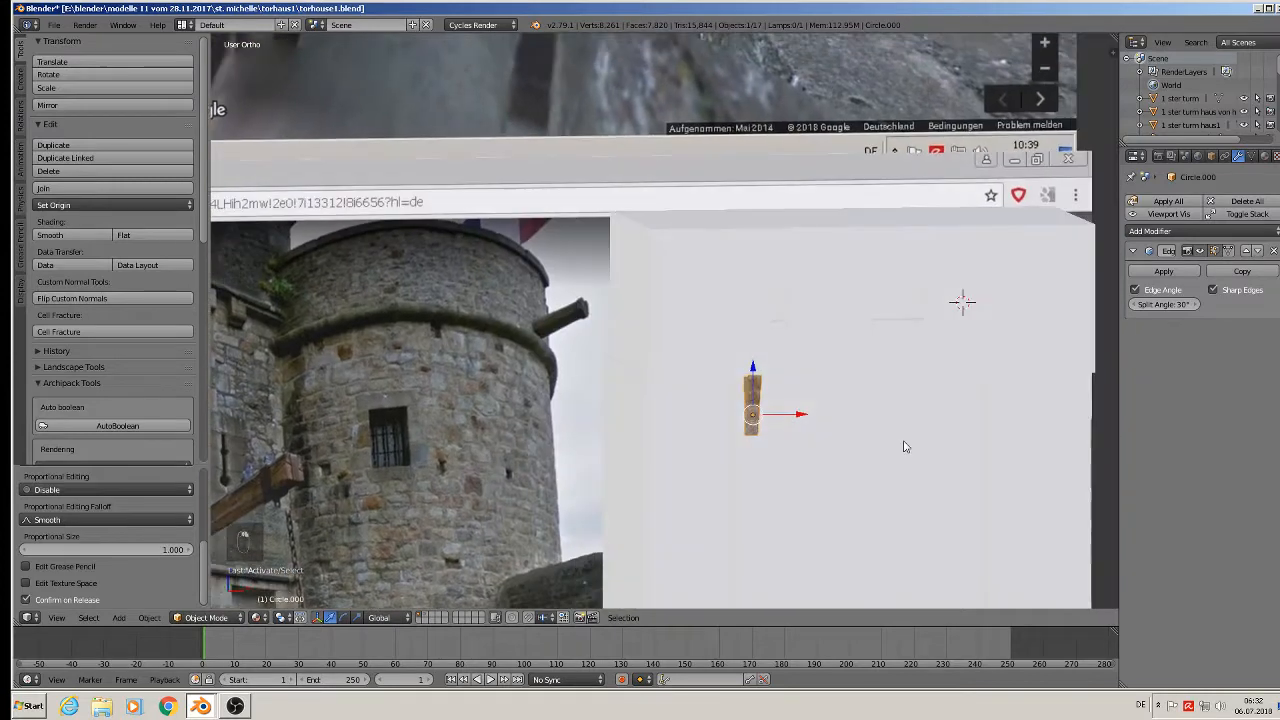
Add an Array modifier to the bracket, removing a mistakenly added Boolean.
click(1208, 232)
click(1018, 291)
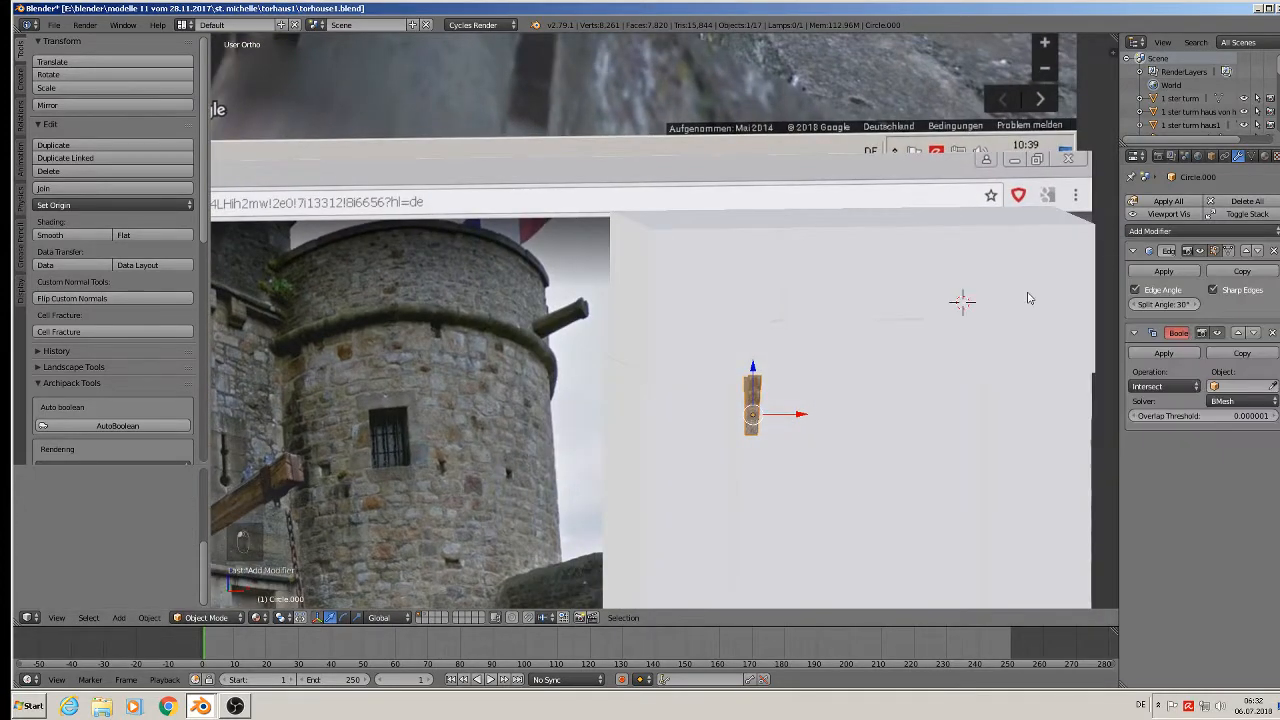
click(1272, 333)
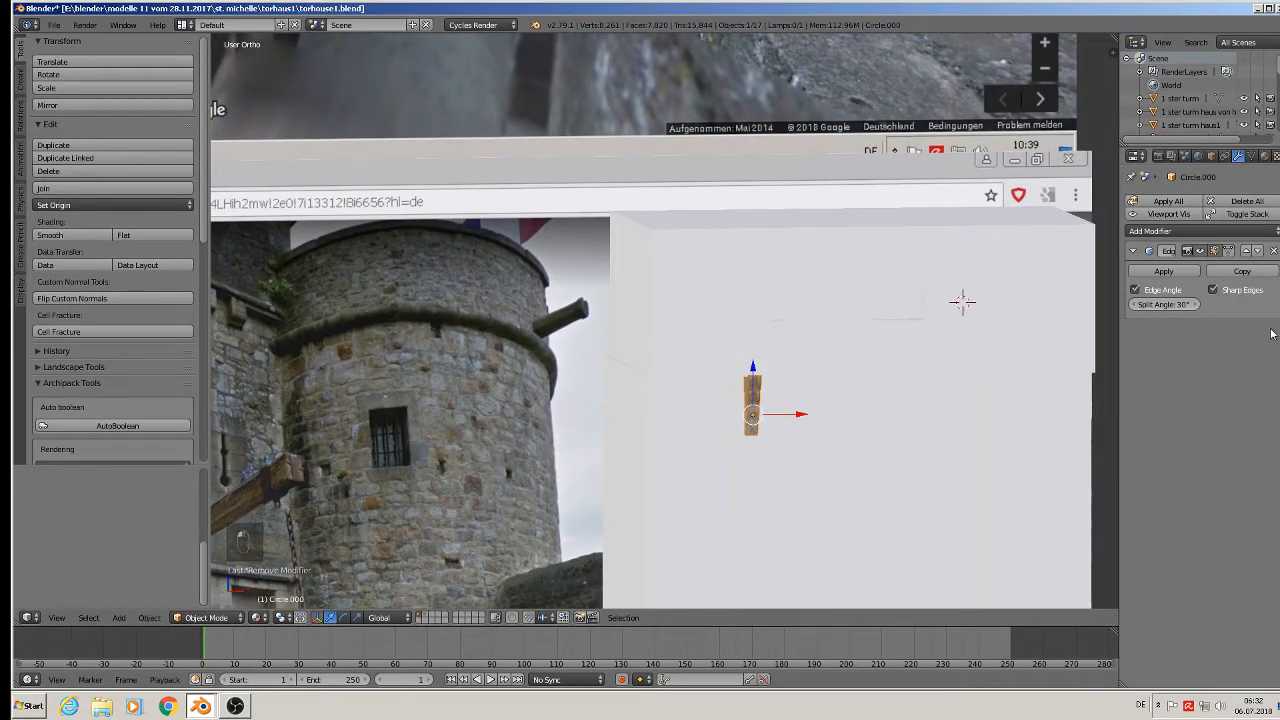
click(1191, 232)
click(1040, 262)
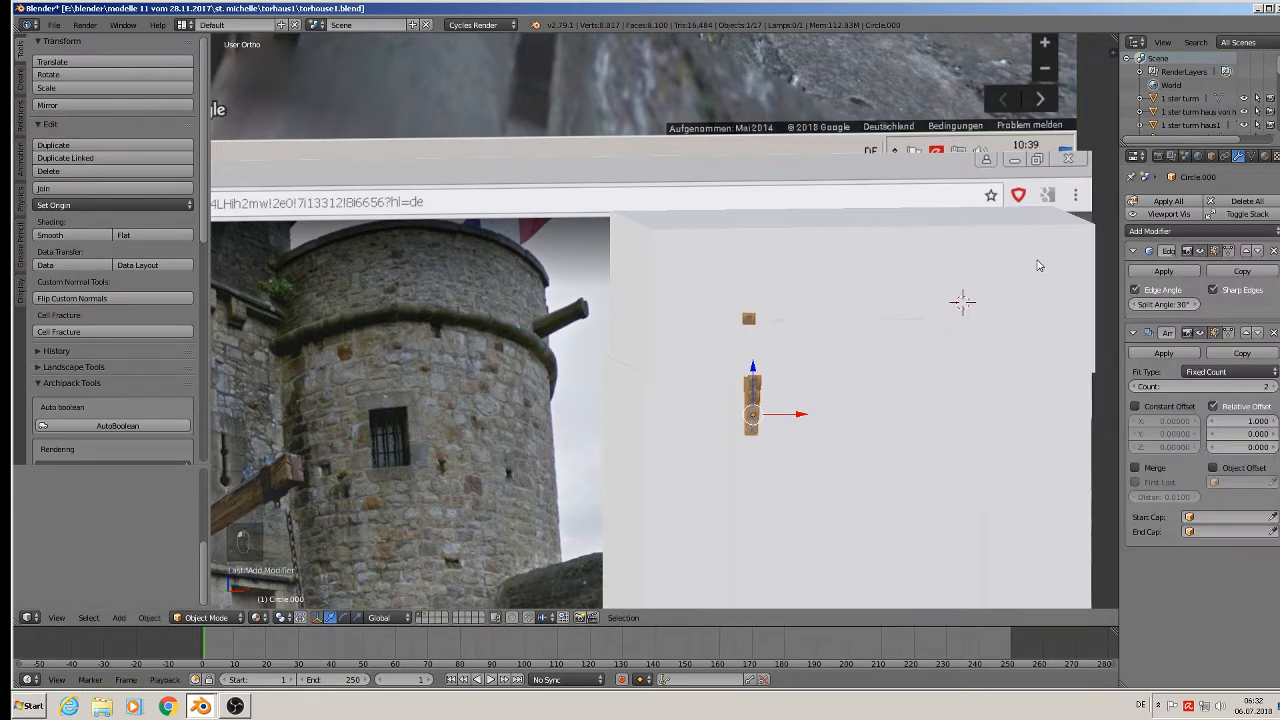
Set the array's relative offset to X 0, Y 2.3, Z 0.
click(1233, 421)
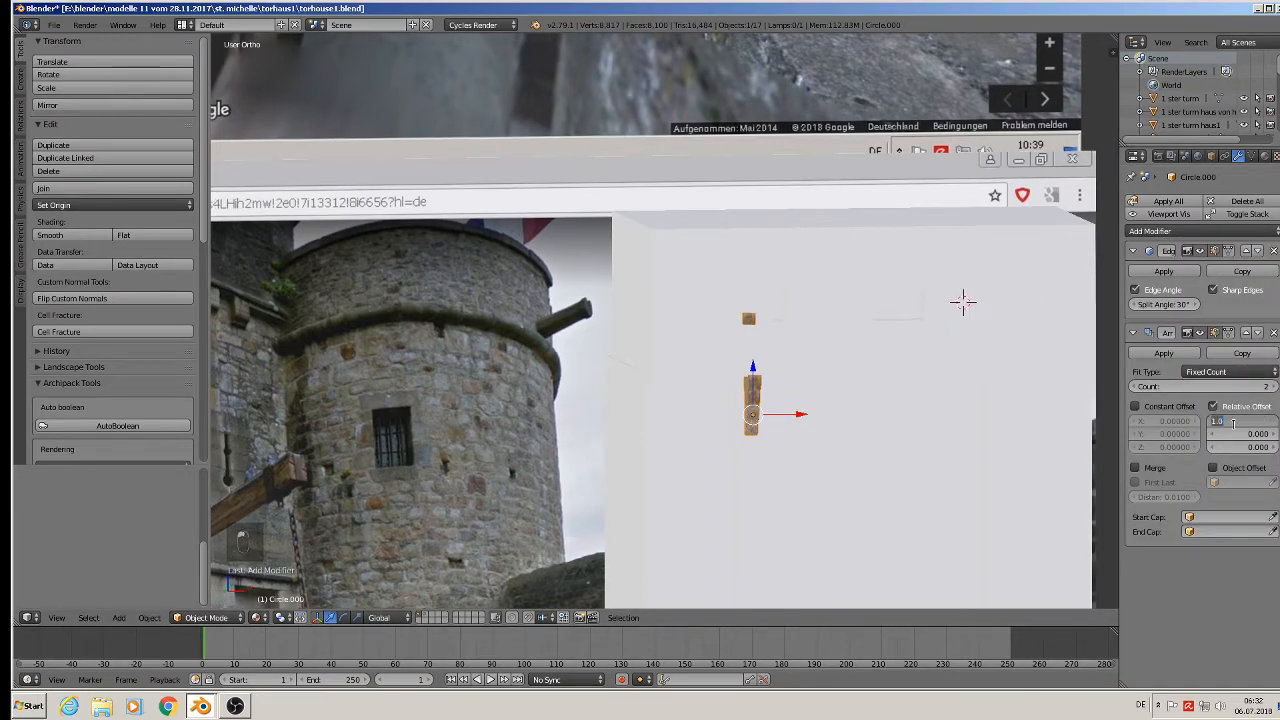
key(Return)
click(1238, 449)
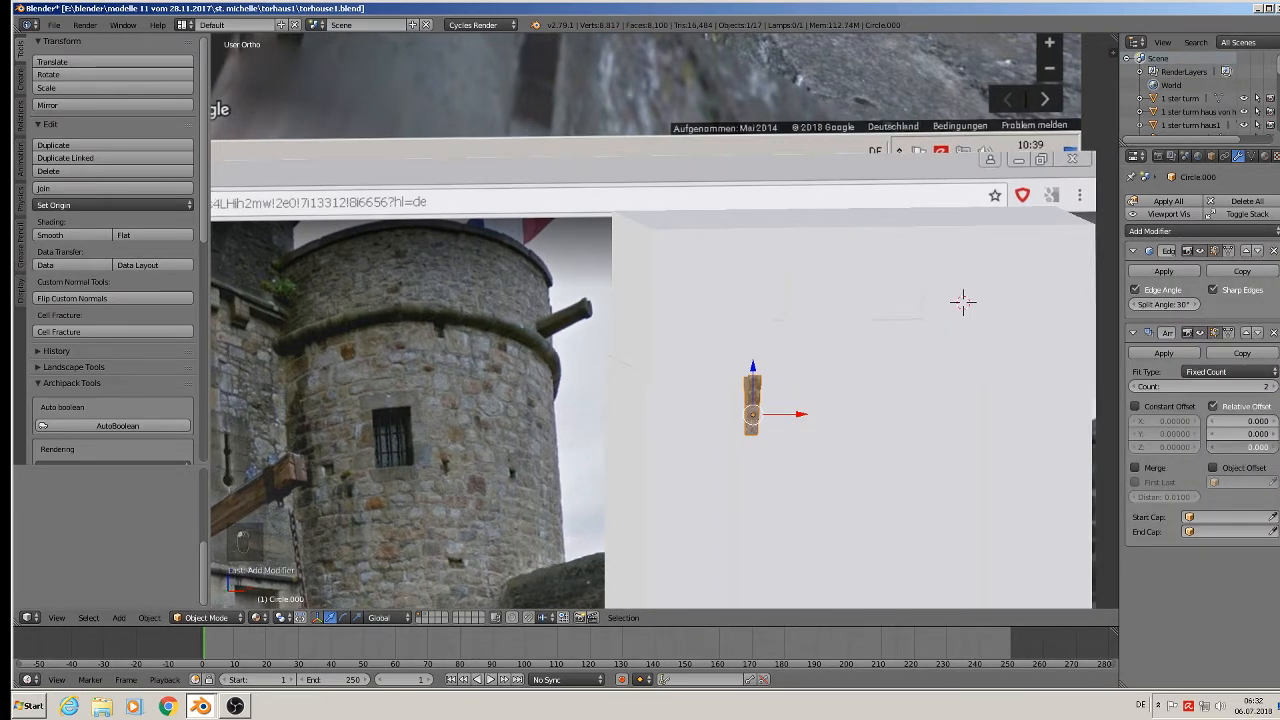
text(1)
key(Return)
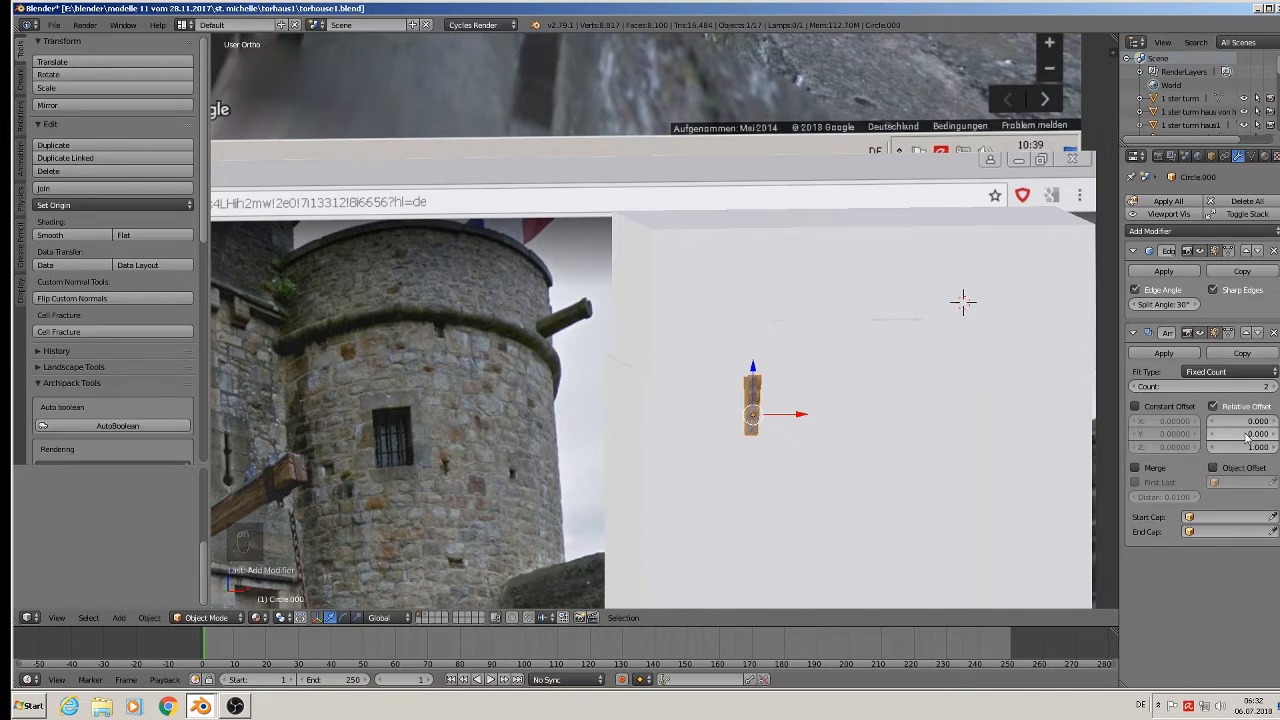
click(1248, 434)
text(1)
key(Return)
click(1243, 447)
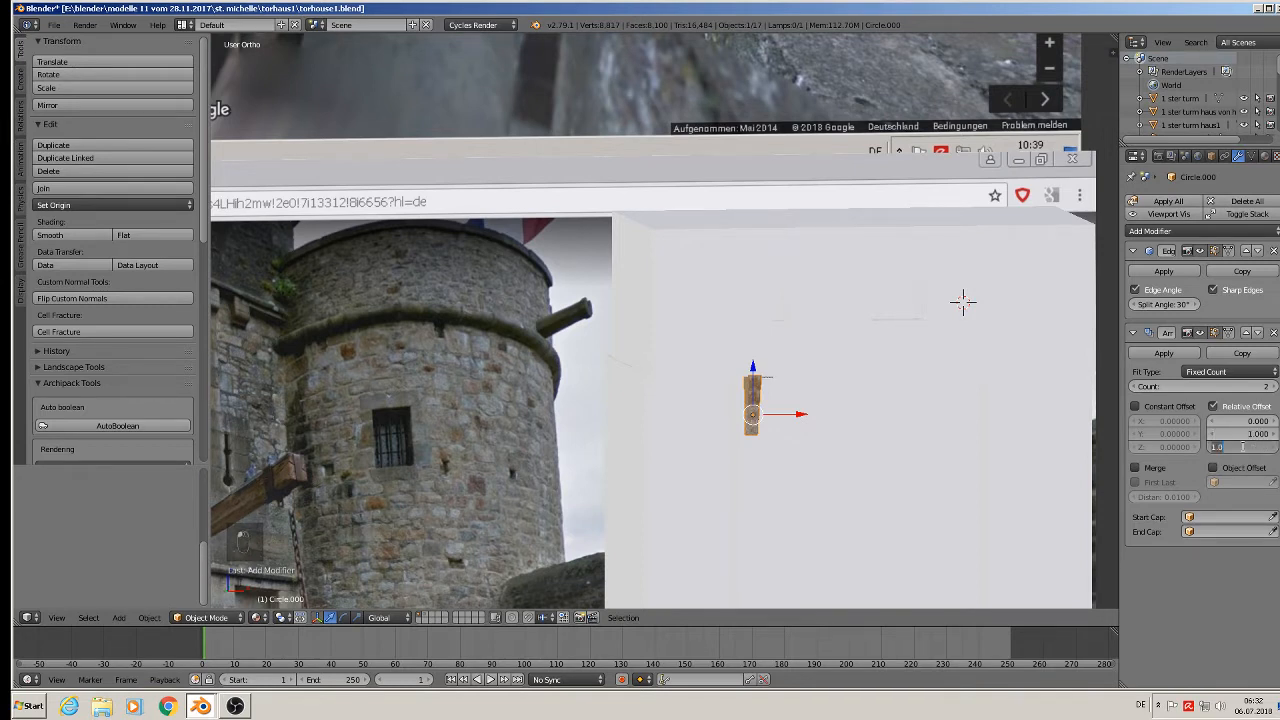
text(0)
key(Return)
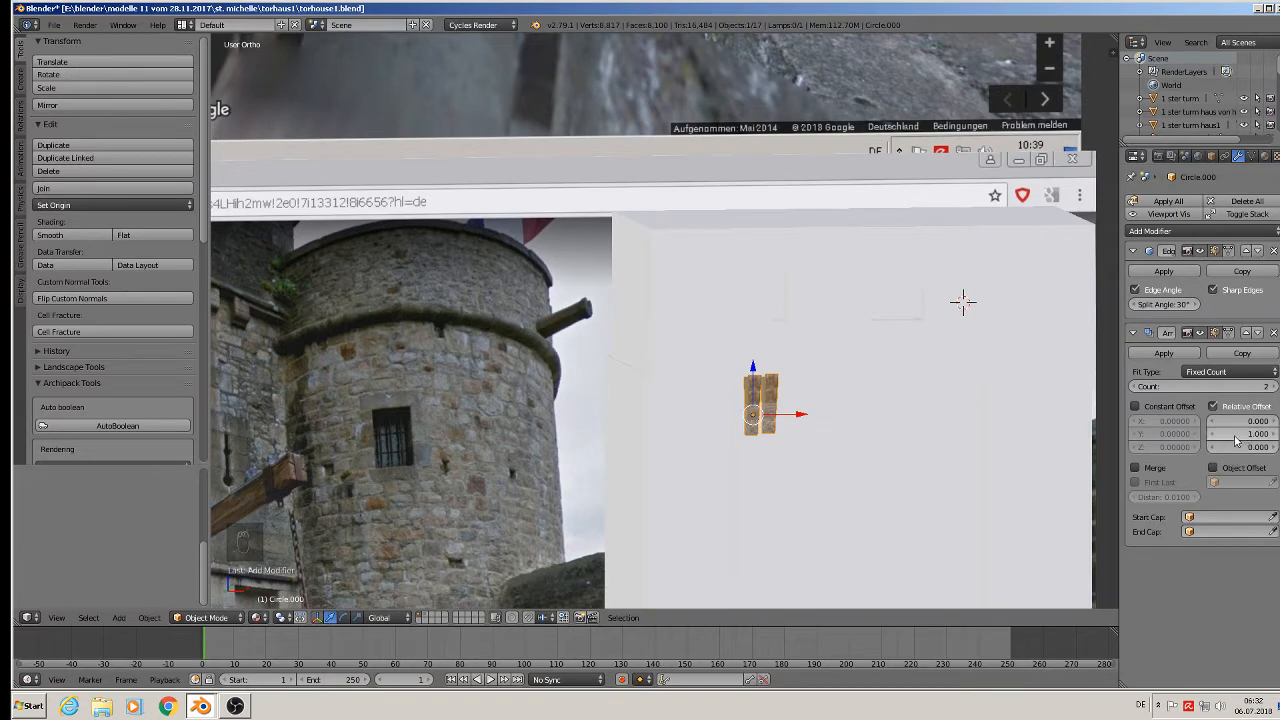
drag(1243, 434, 1266, 434)
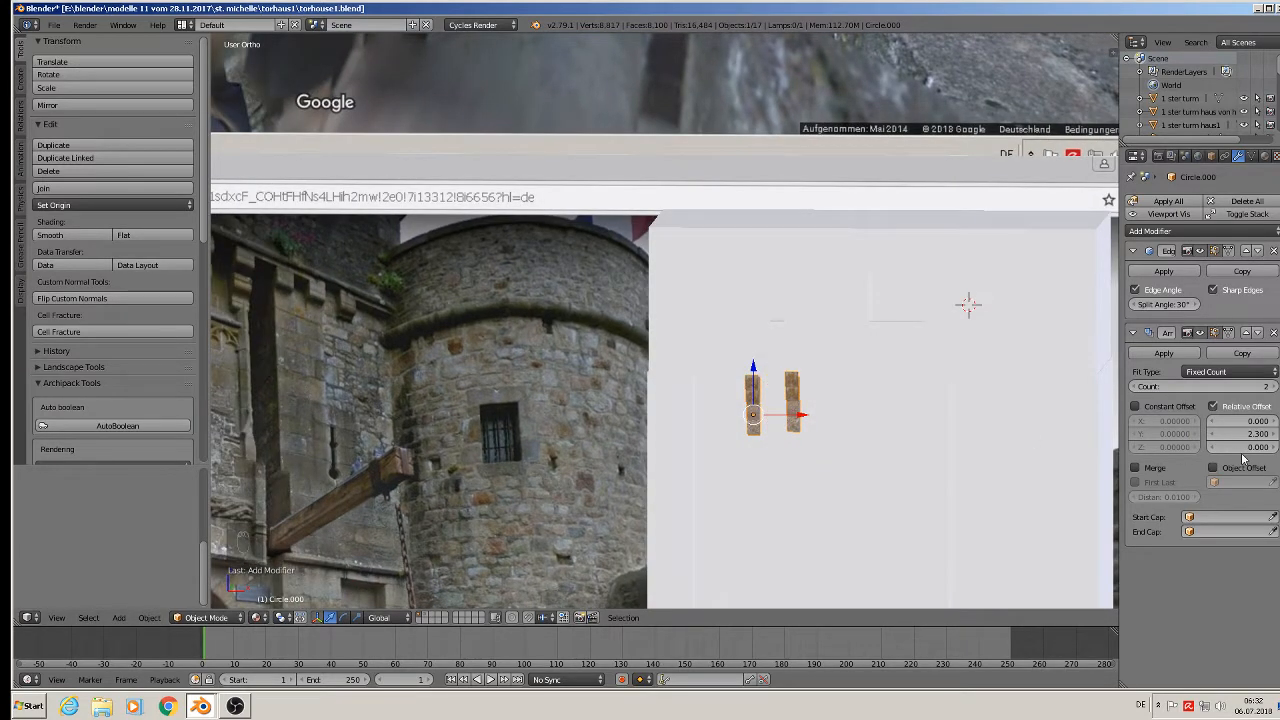
middle_drag(966, 486, 930, 488)
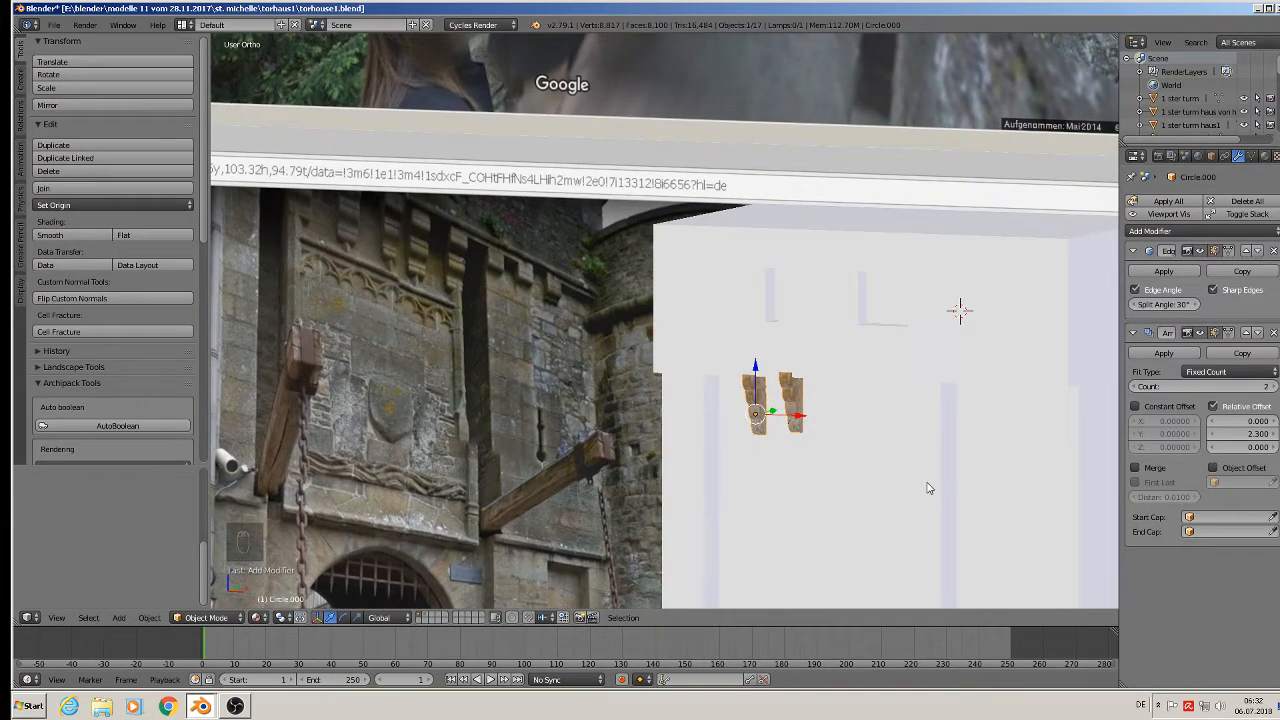
Raise the array count to 5 and move the Array modifier above Edge Split.
click(1274, 386)
click(1274, 386)
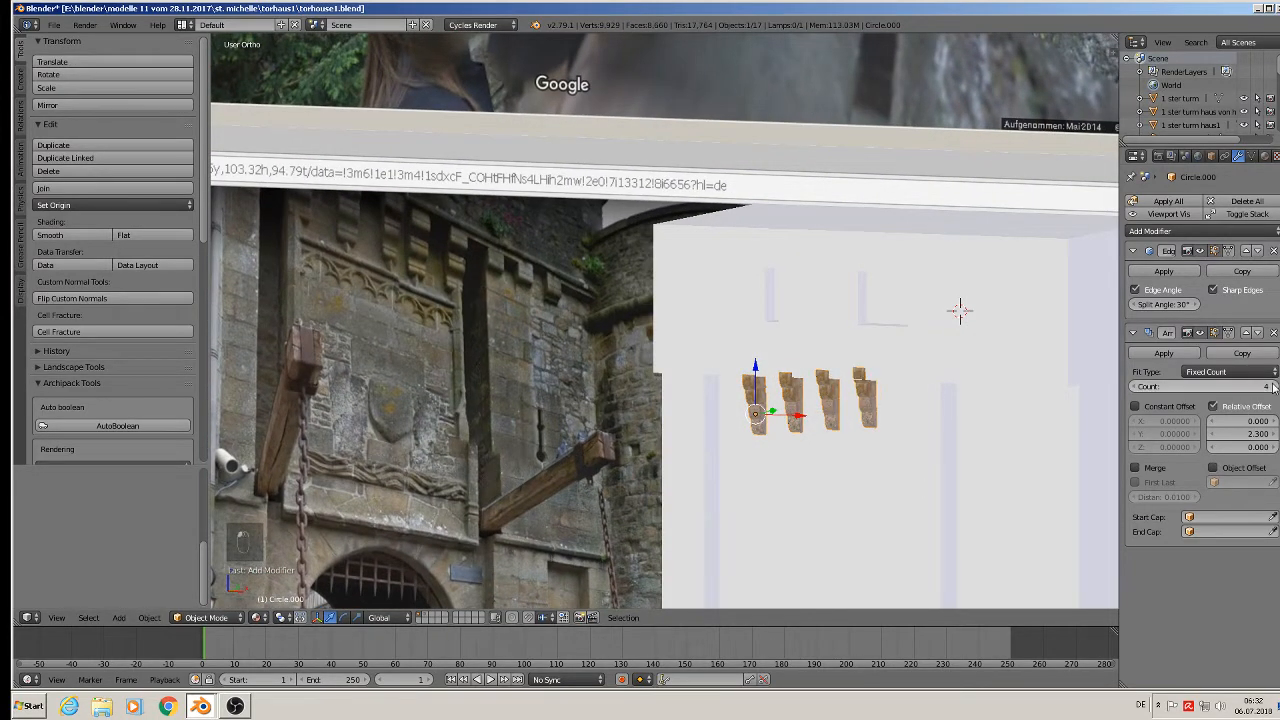
click(1274, 386)
middle_drag(912, 510, 928, 507)
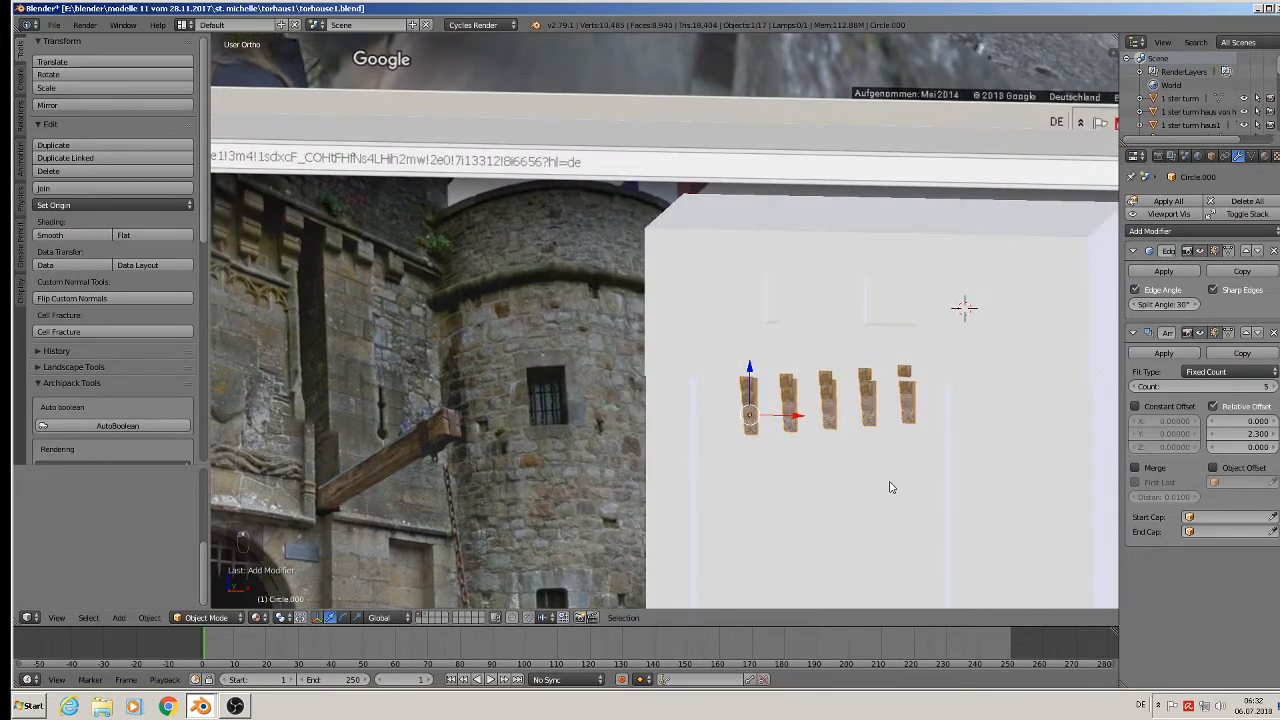
key(KP_1)
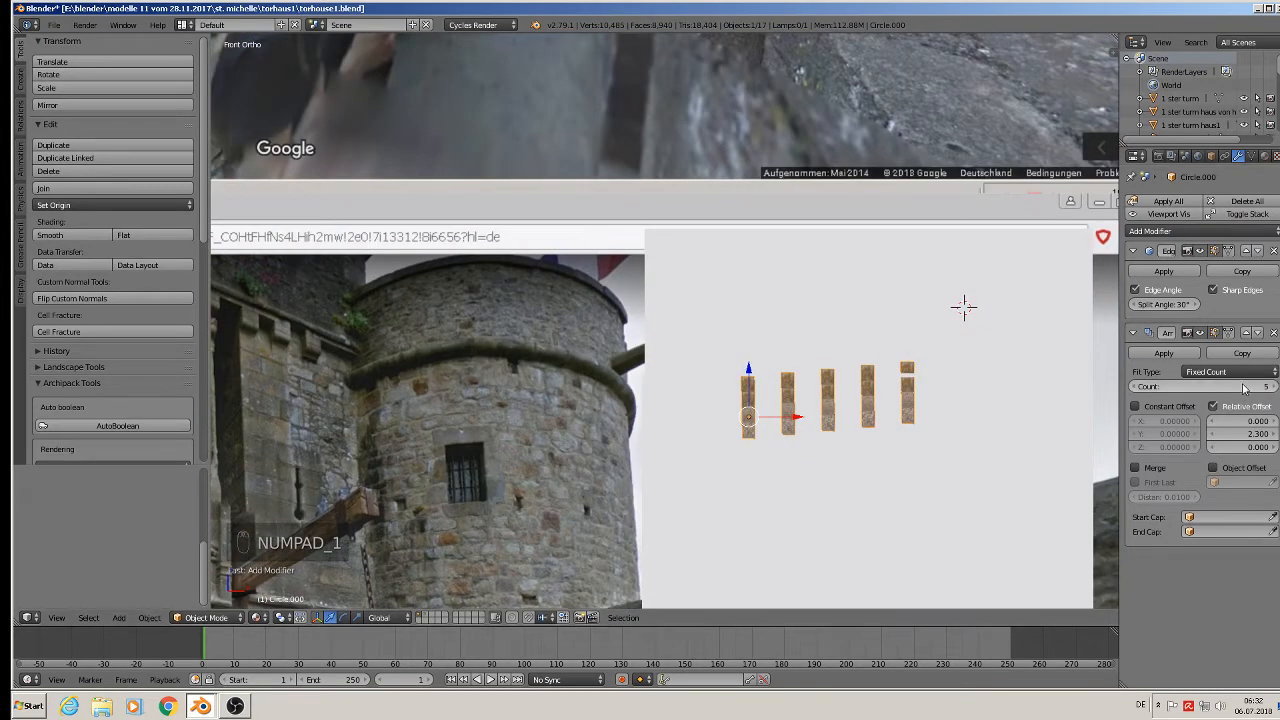
click(1246, 332)
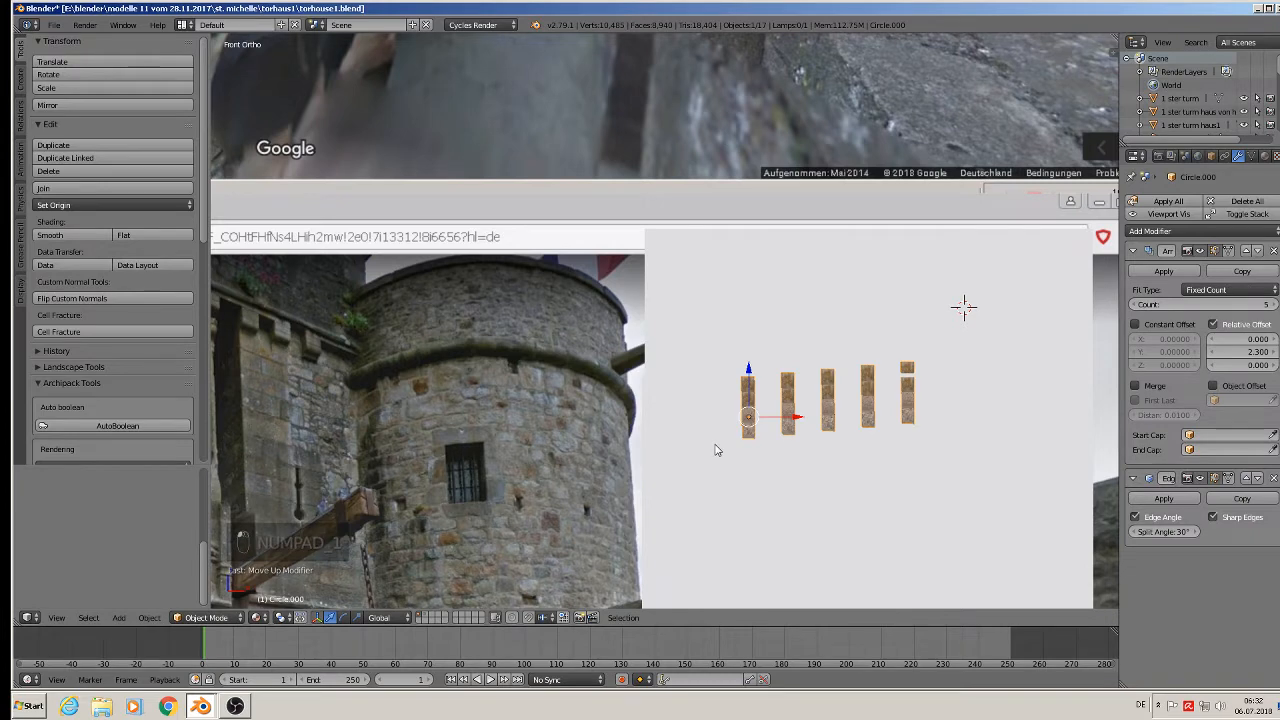
Apply the bracket's rotation and scale and set its origin to geometry.
key(Tab)
key(a)
key(a)
key(a)
key(a)
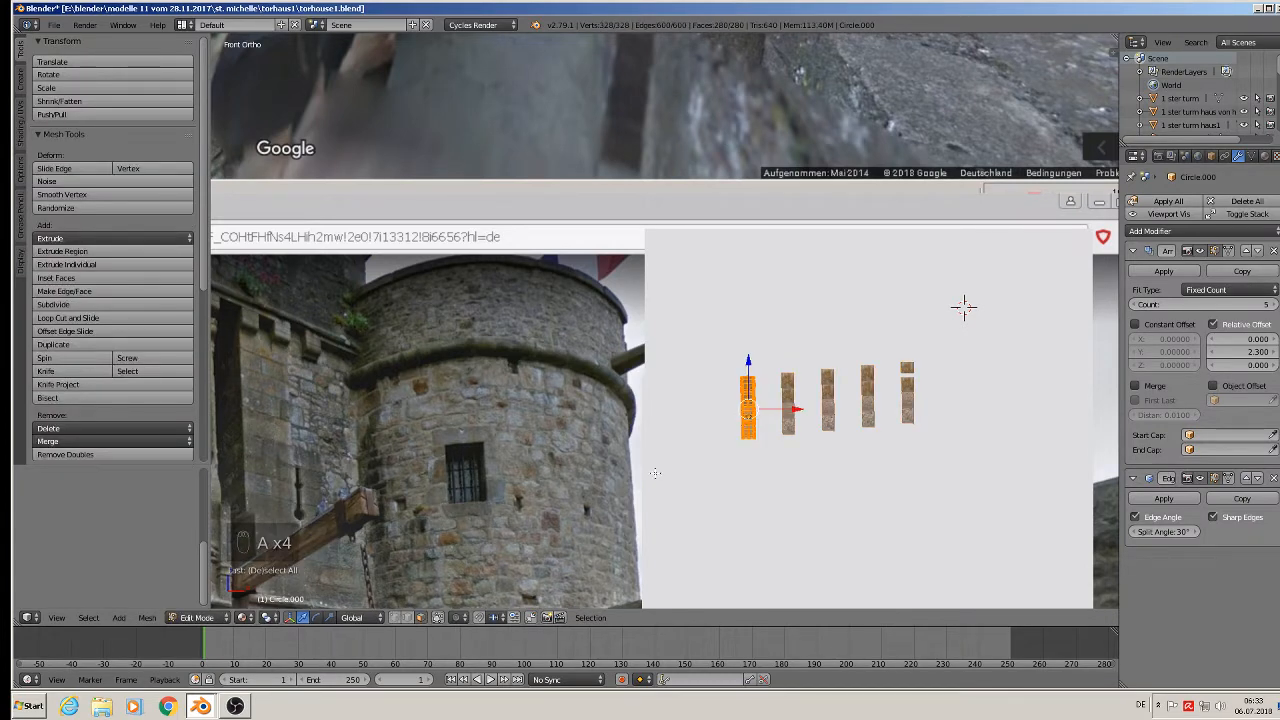
key(Tab)
click(149, 617)
mouse_move(200, 515)
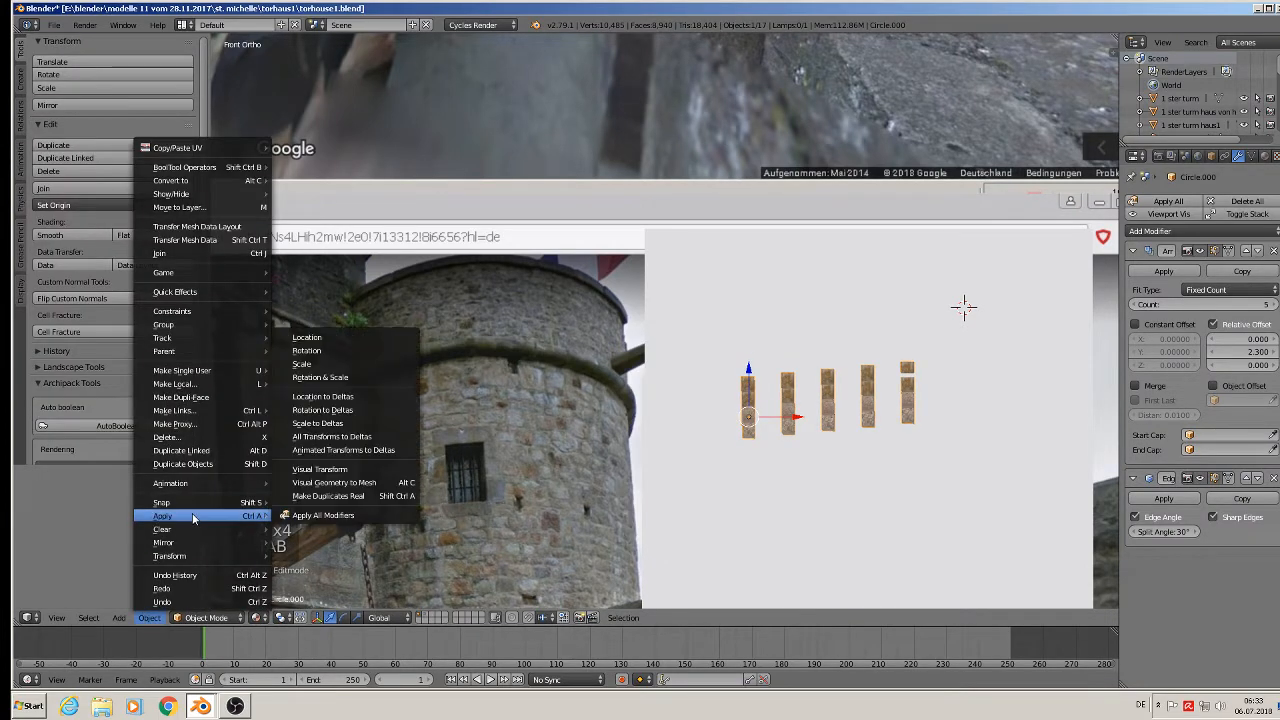
click(330, 376)
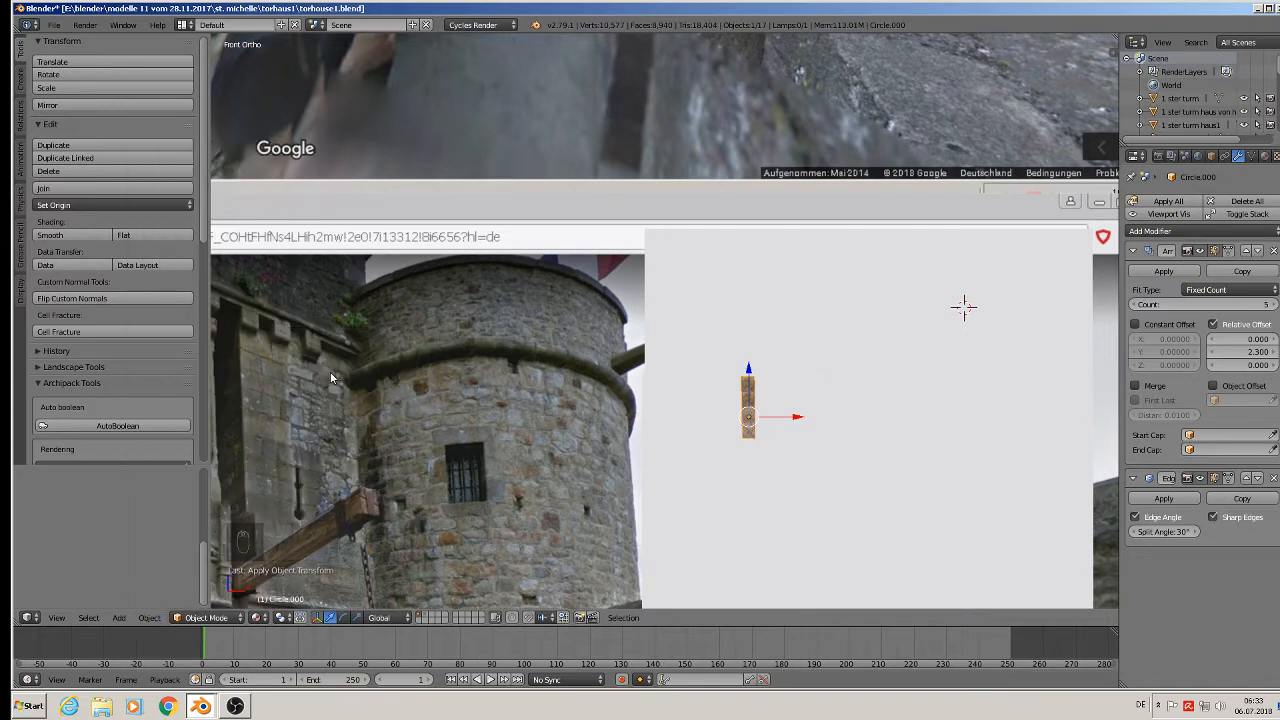
click(113, 204)
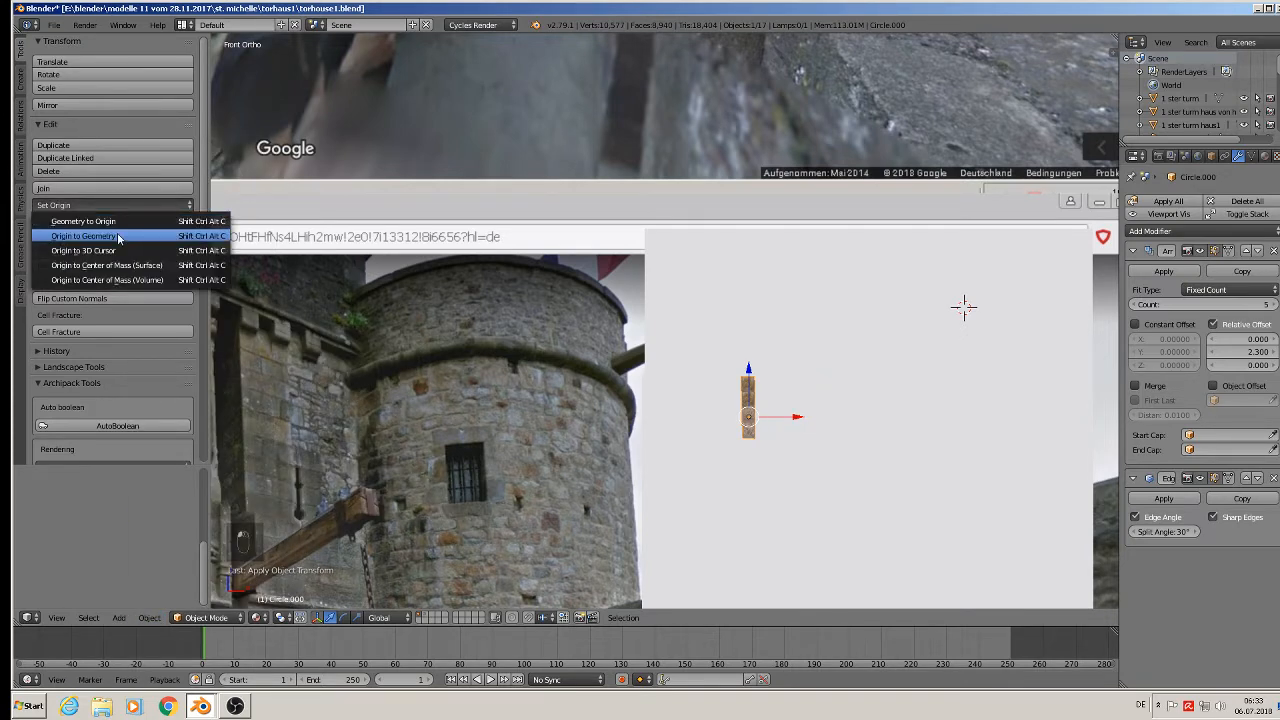
click(110, 237)
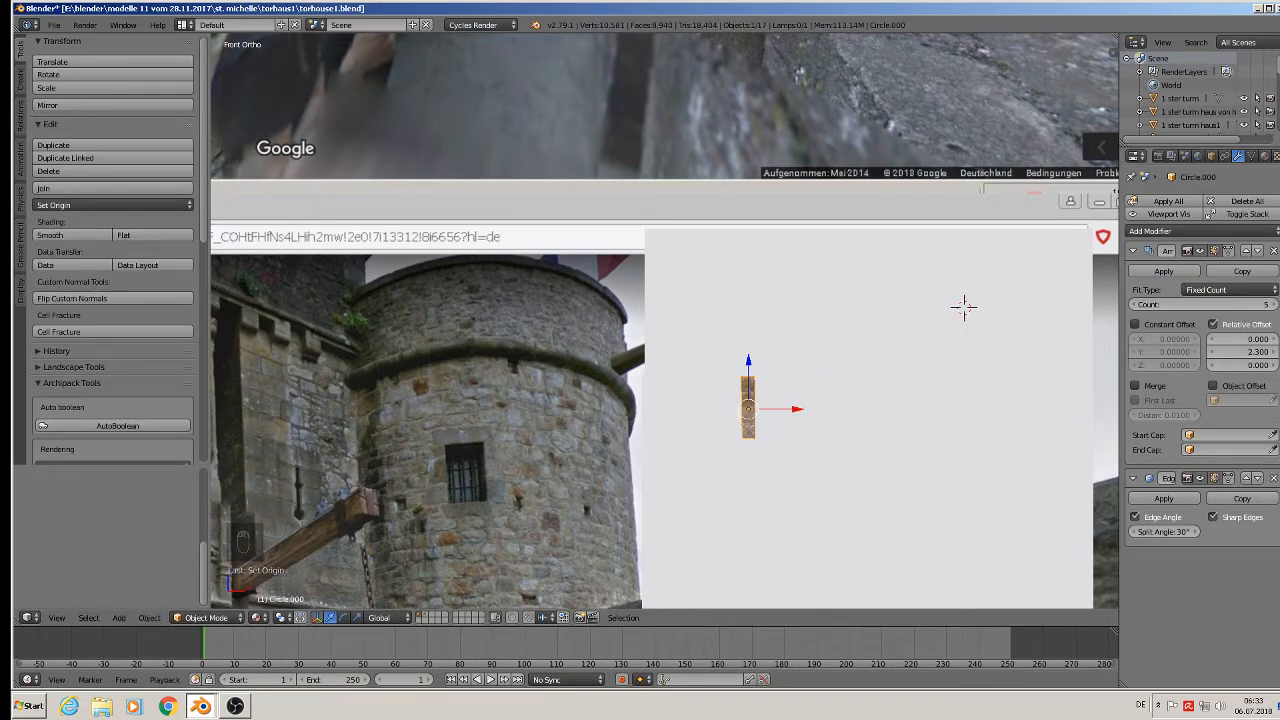
Replace the old array with a new Array modifier of count 5.
click(1273, 251)
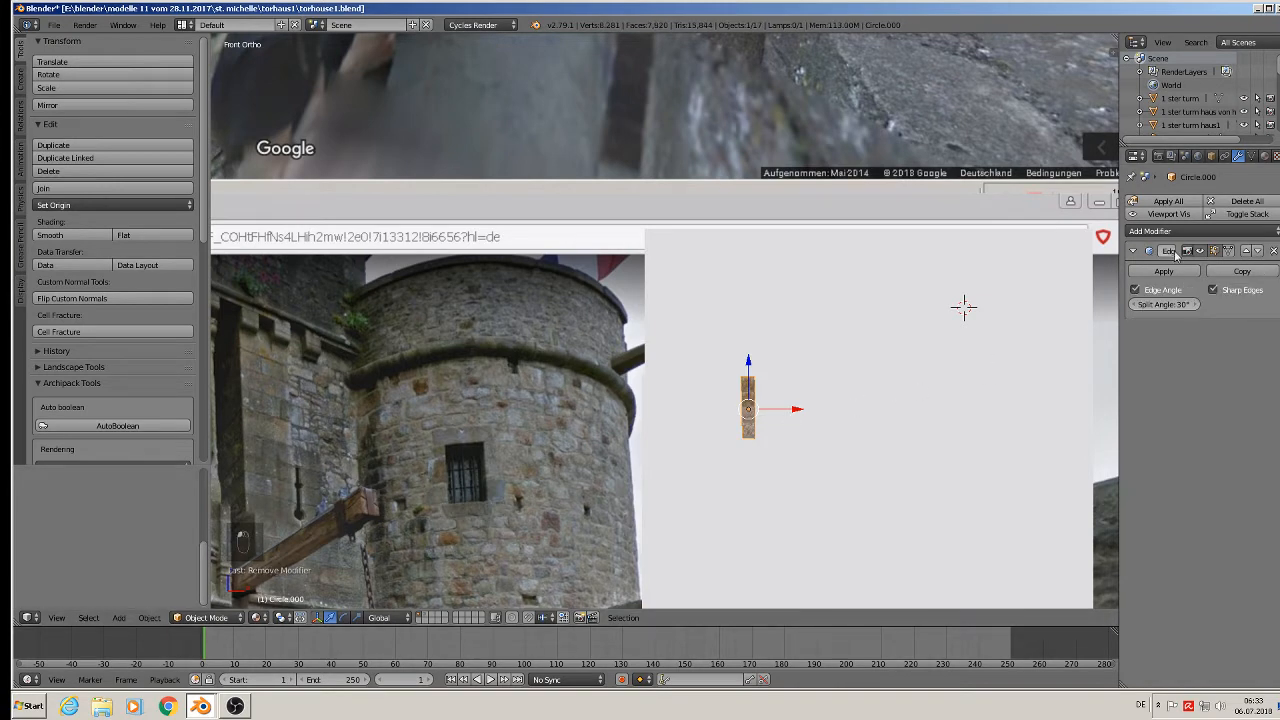
click(1167, 232)
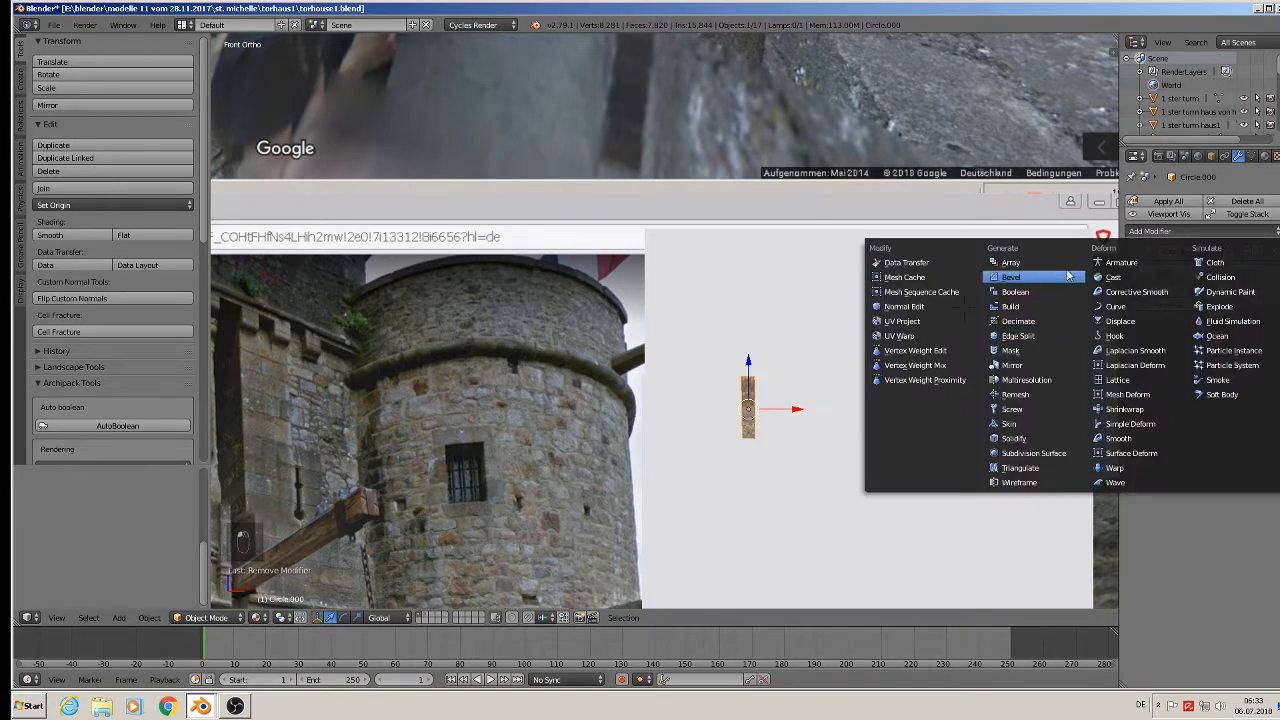
click(1066, 271)
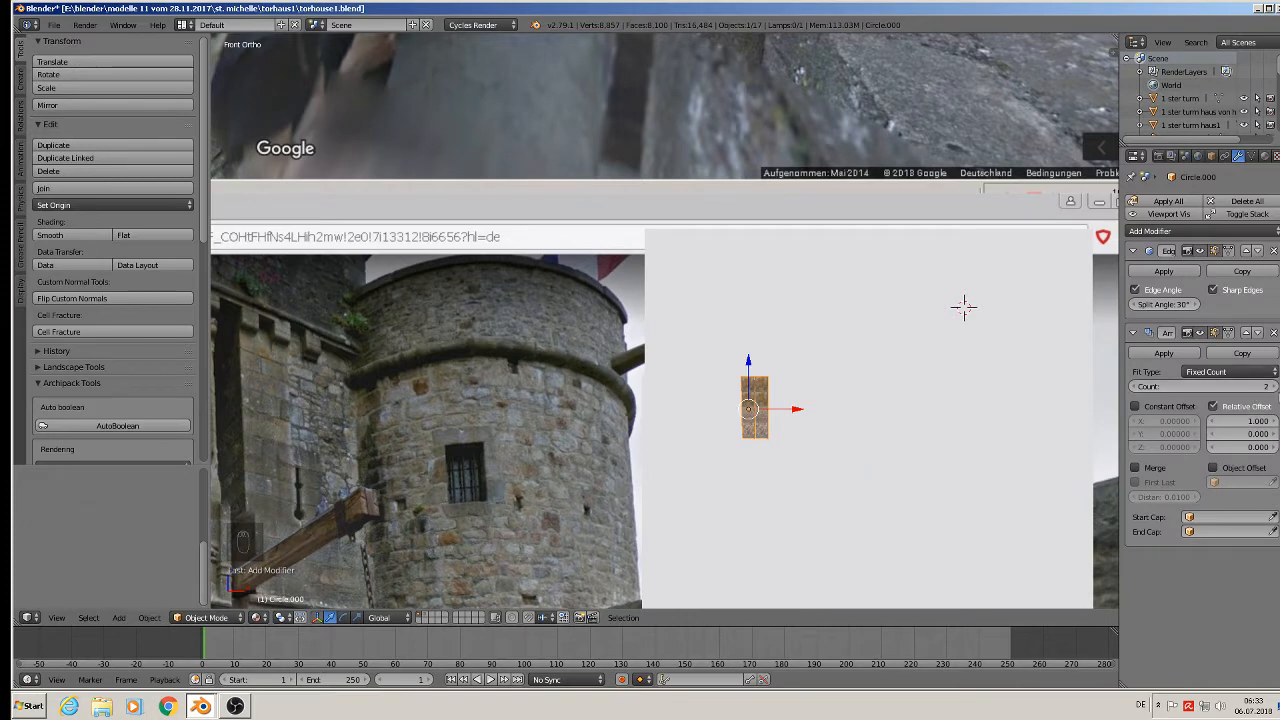
click(1273, 387)
click(1273, 387)
click(1273, 387)
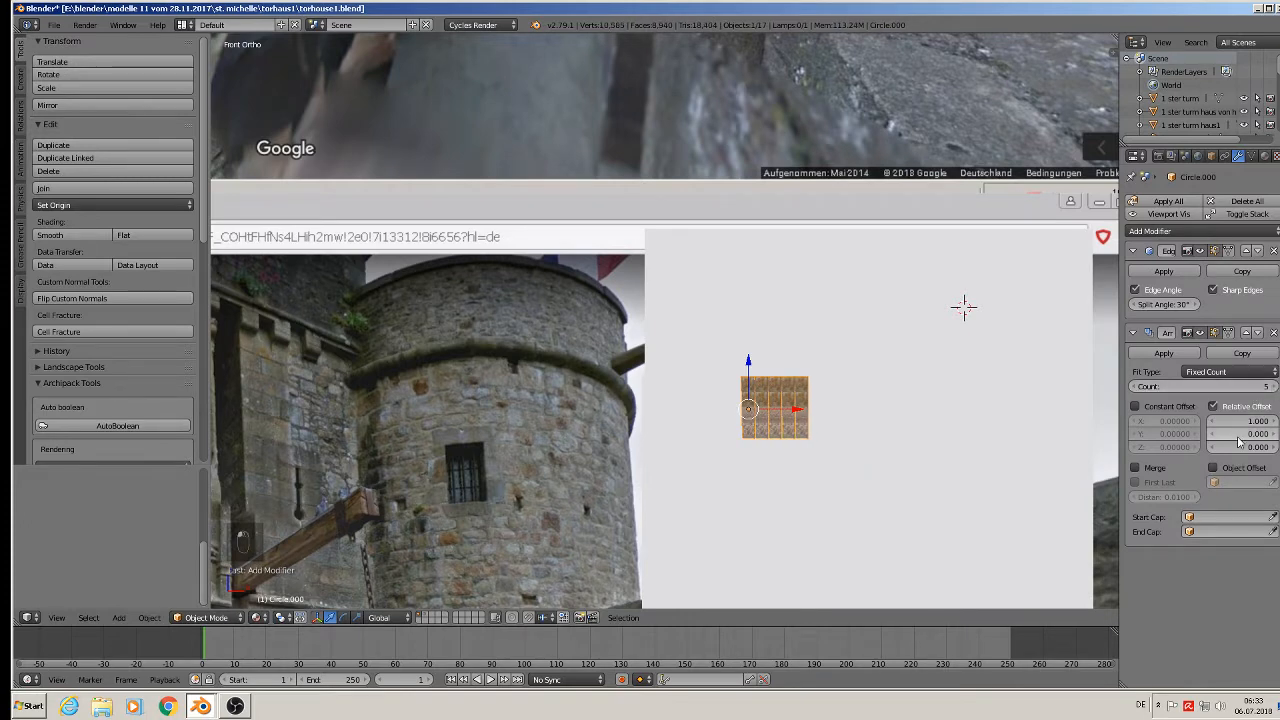
Spread the five copies with a relative X offset of 3.4, then deselect all.
drag(1263, 421, 1279, 421)
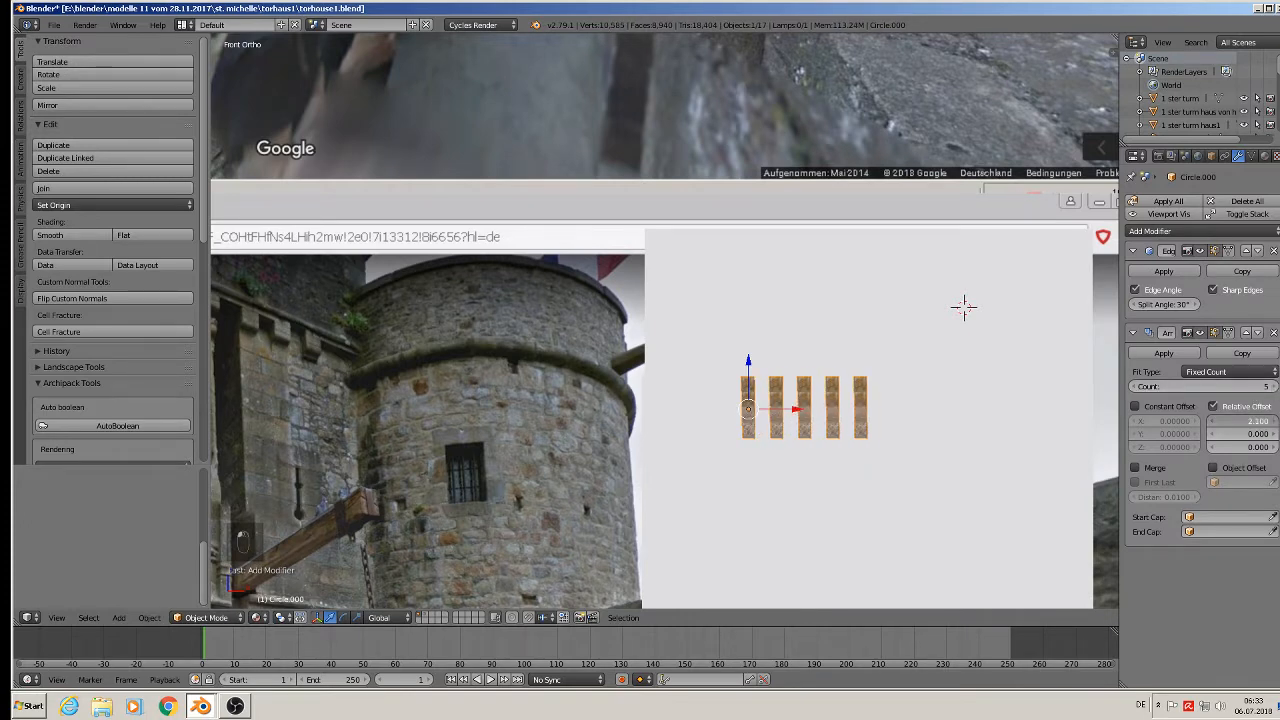
scroll(946, 537, down, 3)
middle_drag(946, 537, 881, 557)
scroll(881, 557, up, 3)
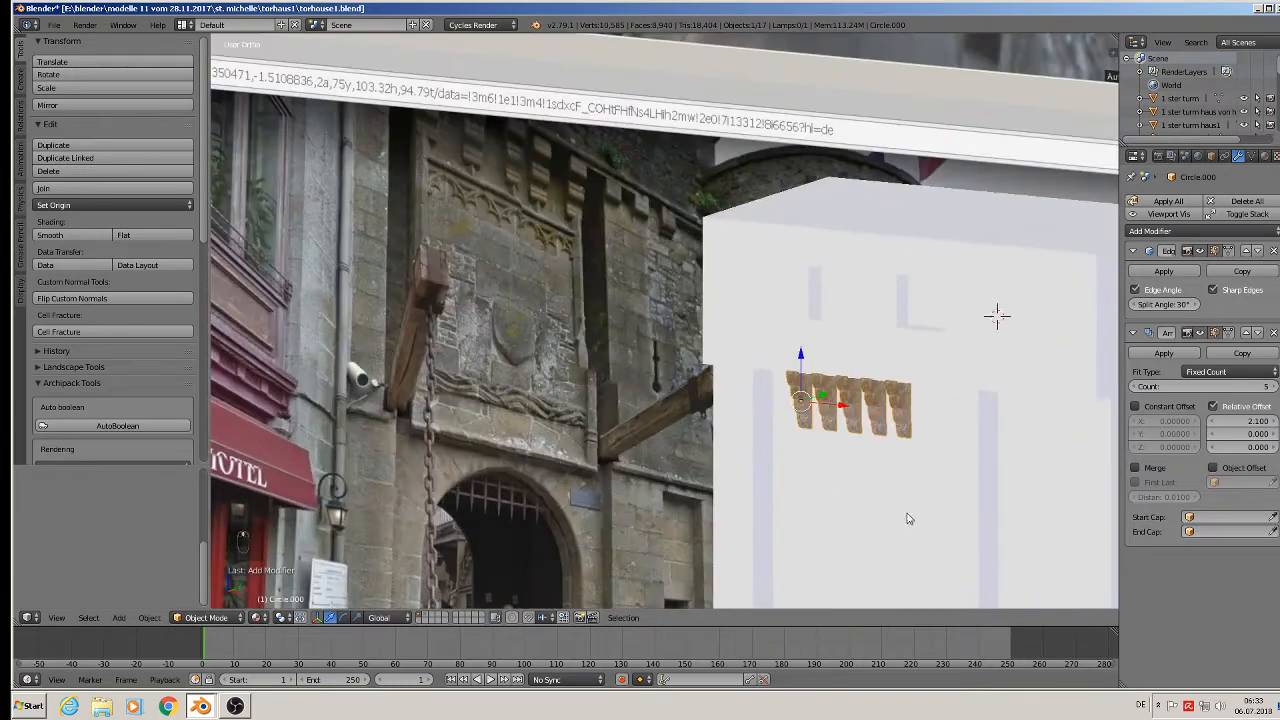
drag(1237, 426, 1273, 426)
scroll(951, 528, down, 8)
key(a)
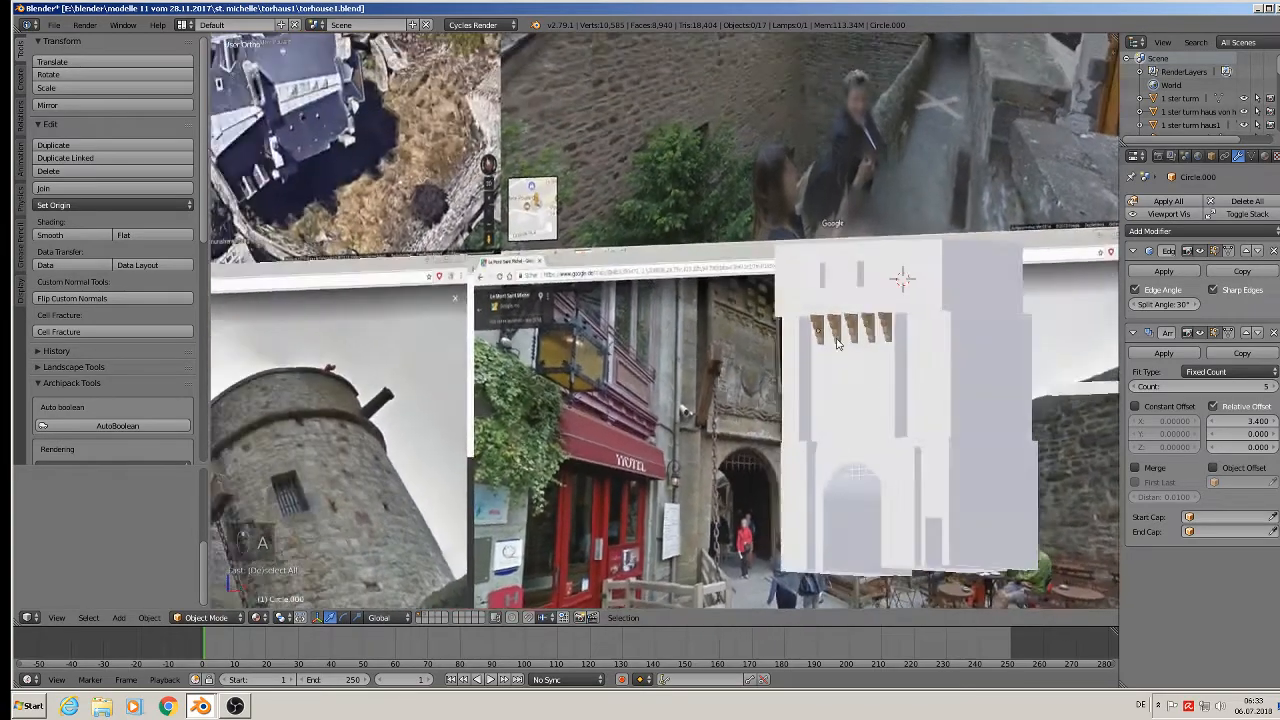
mouse_move(838, 343)
middle_down()
mouse_move(817, 347)
mouse_move(843, 355)
middle_up()
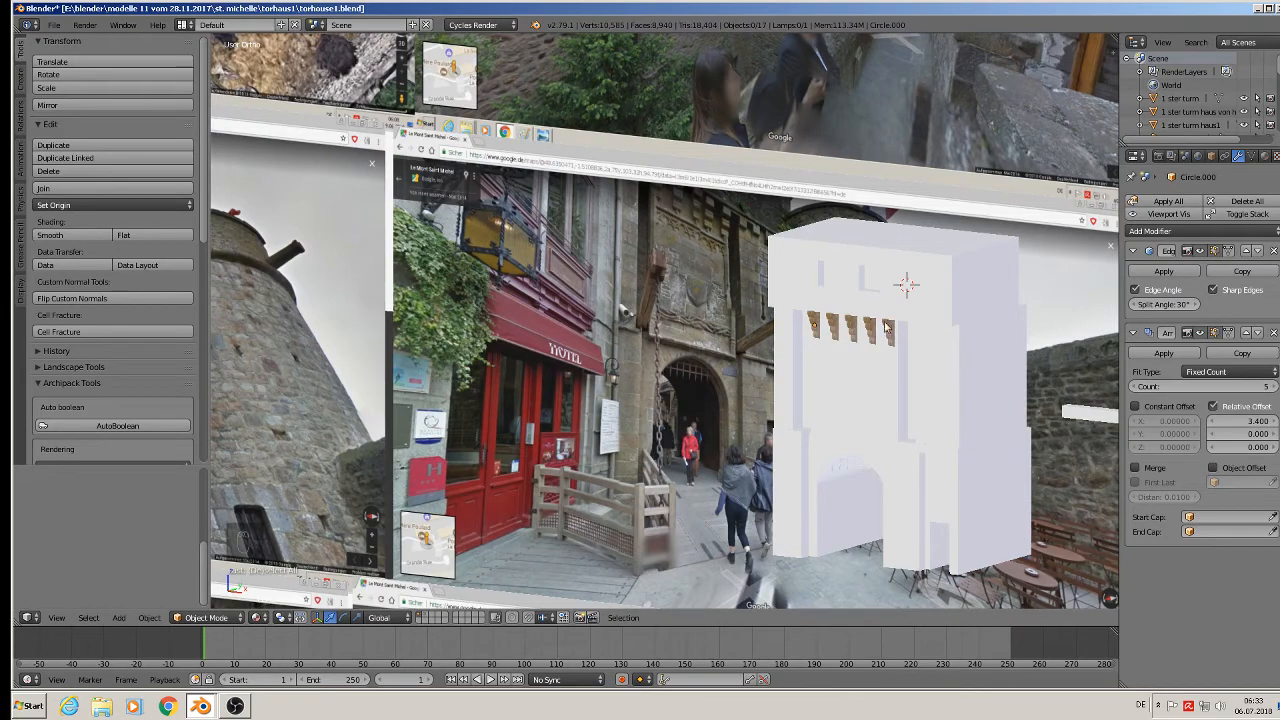
Frame all the reference images and model, then save the gatehouse file.
key(Home)
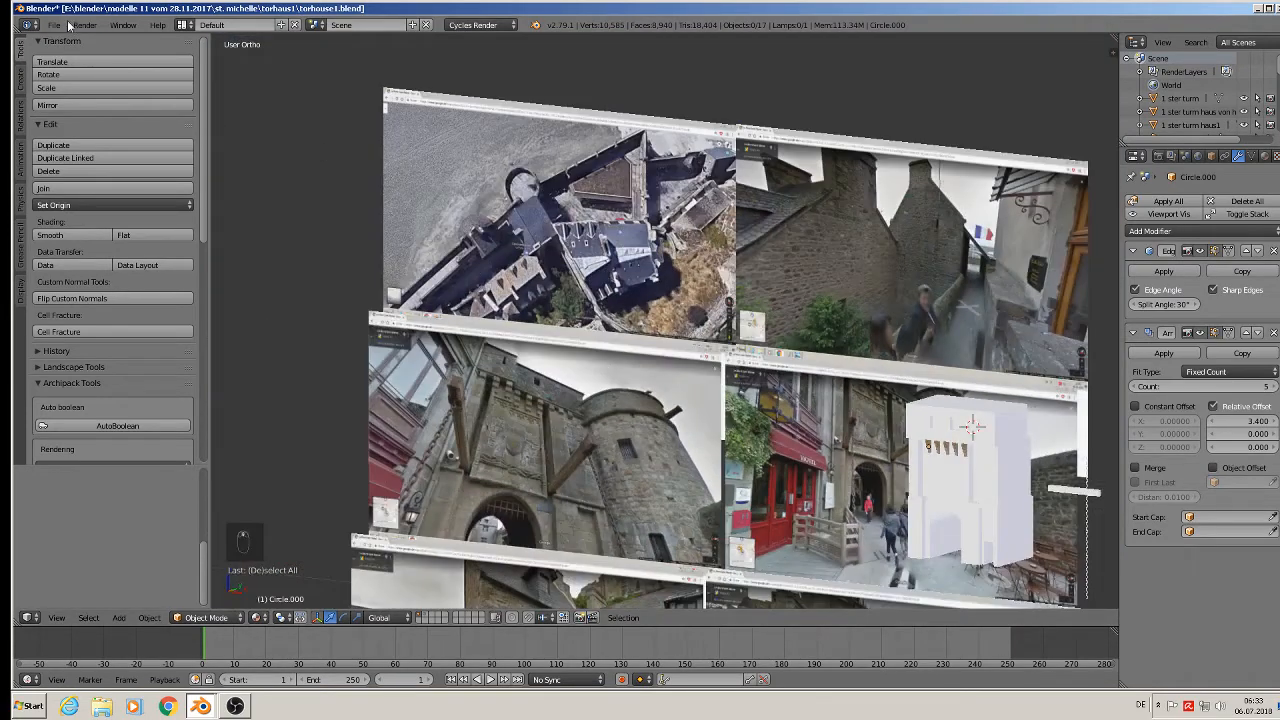
click(62, 25)
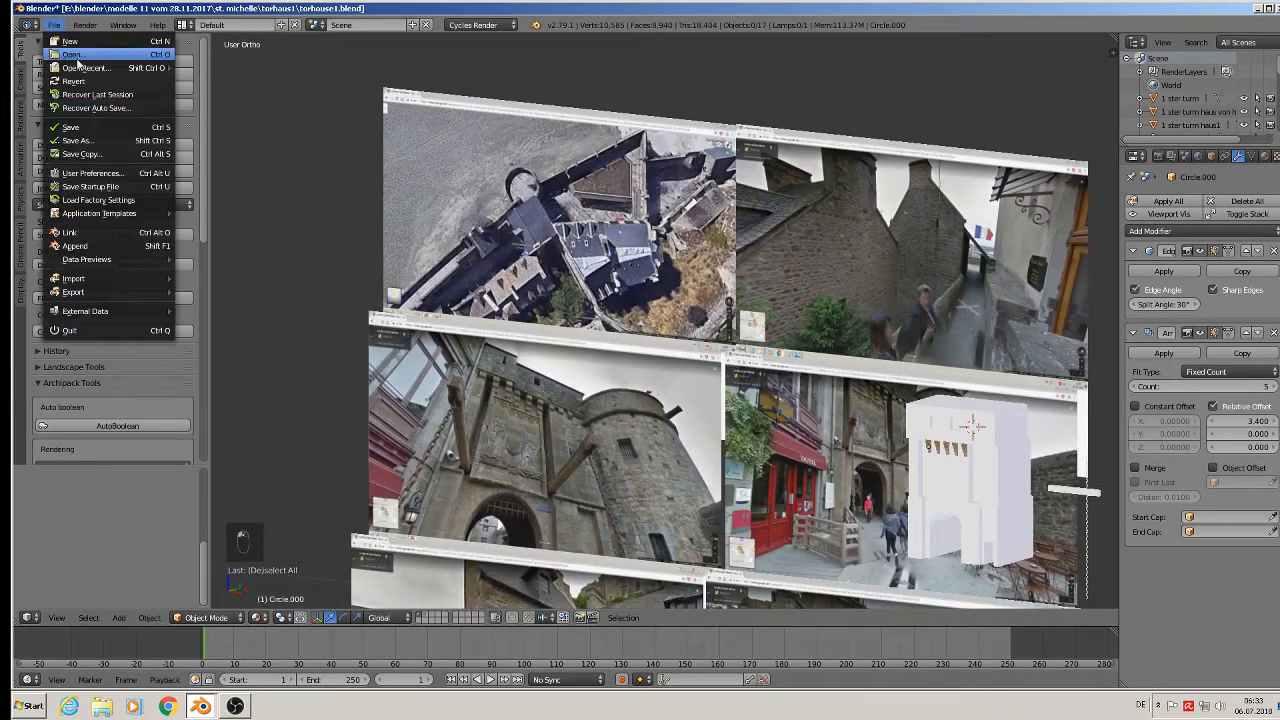
click(86, 127)
In front view, pan and zoom across the image planes to the lower-right street photo.
scroll(478, 212, up, 5)
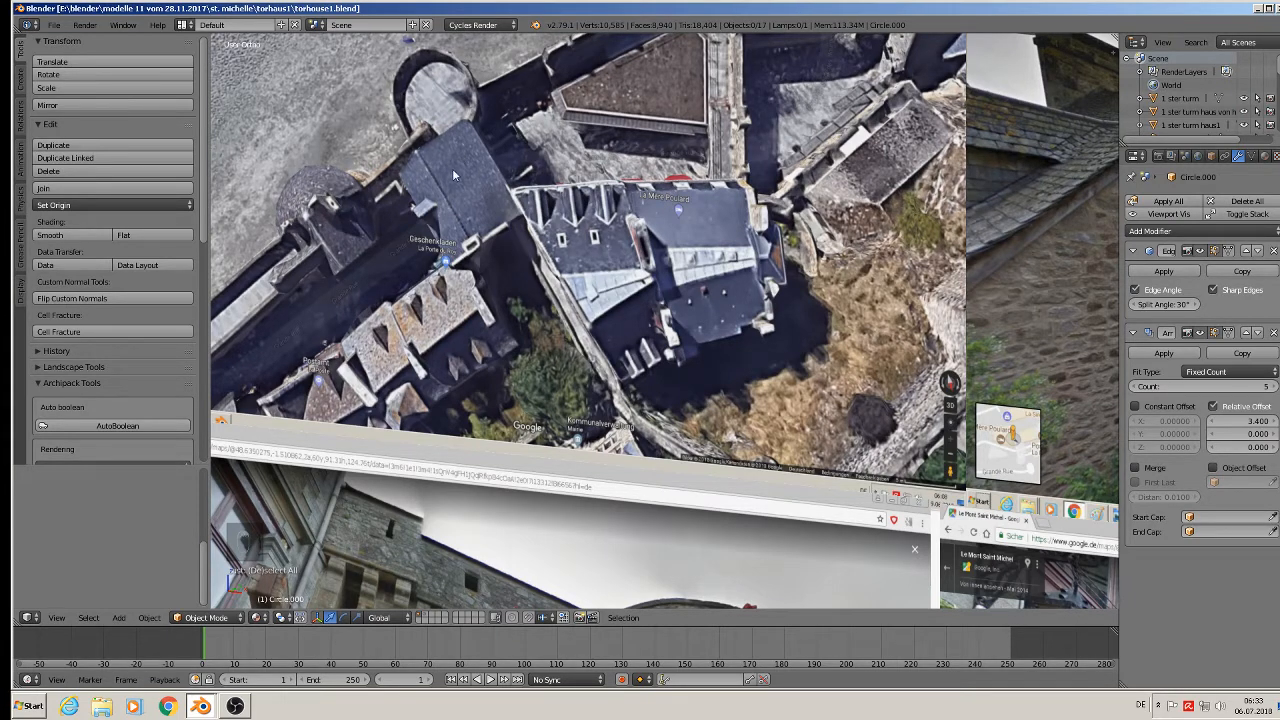
scroll(543, 308, down, 1)
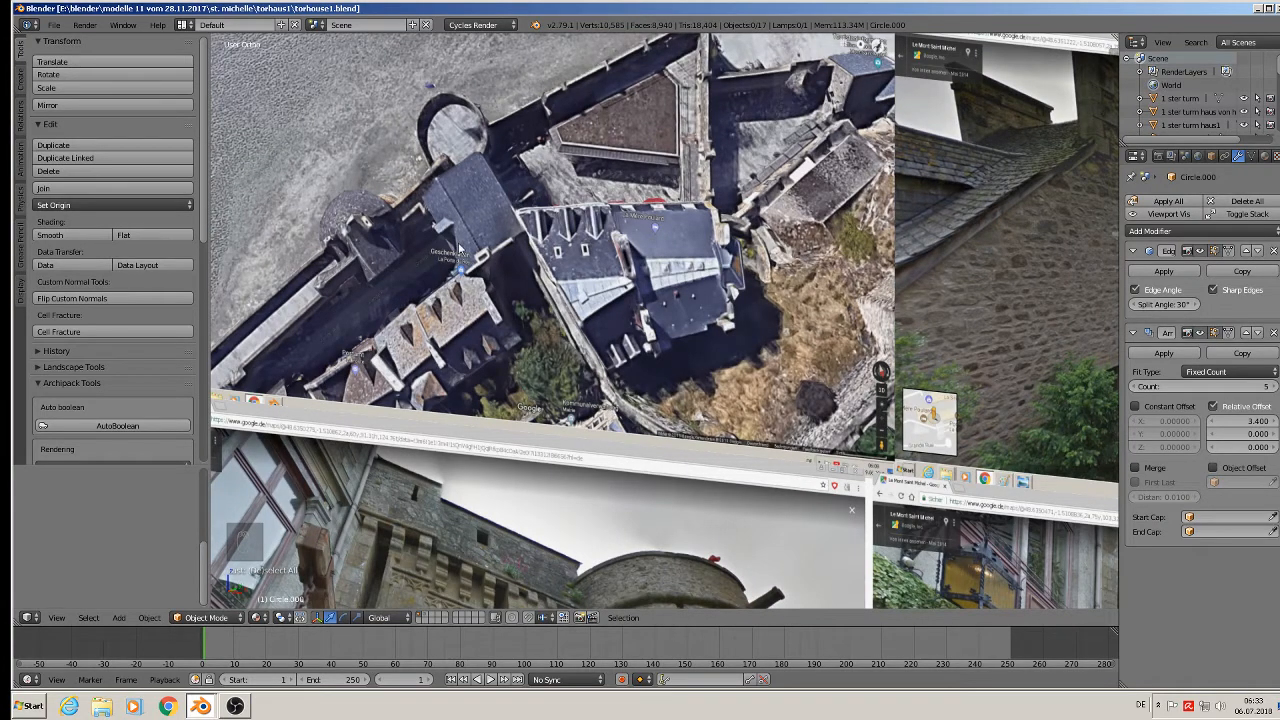
scroll(459, 248, down, 4)
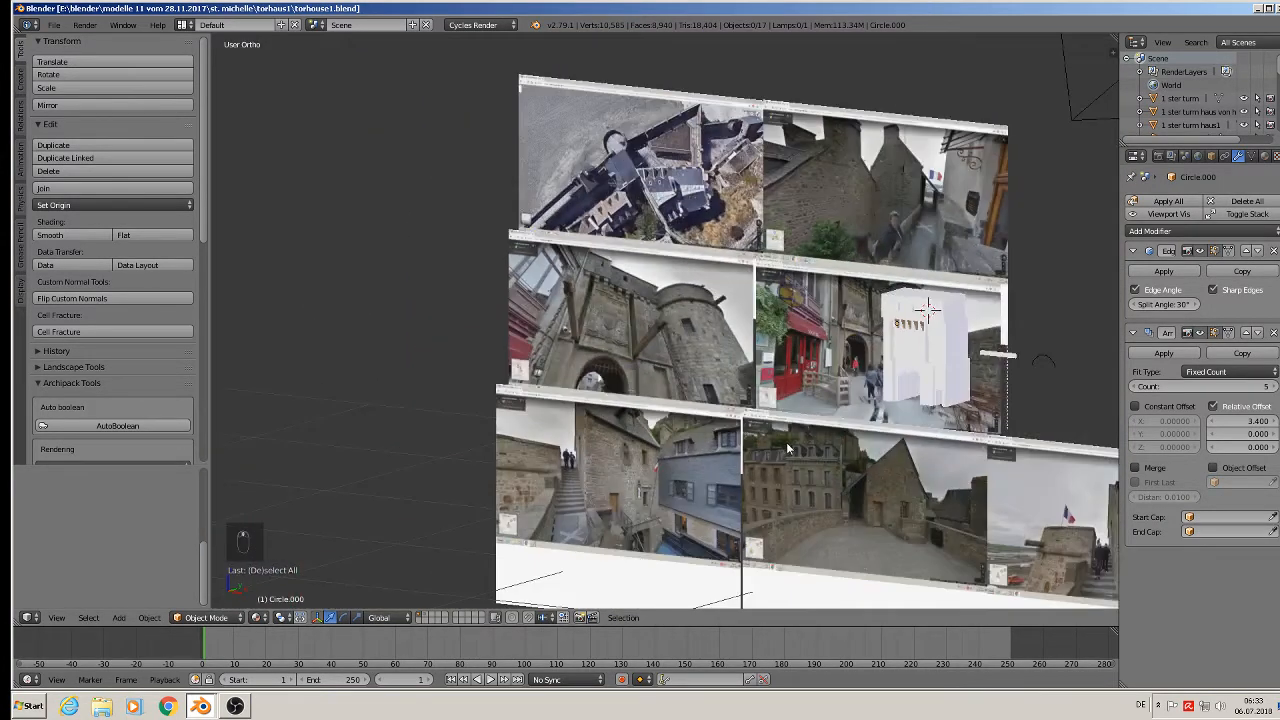
shift+middle_drag(984, 310, 762, 240)
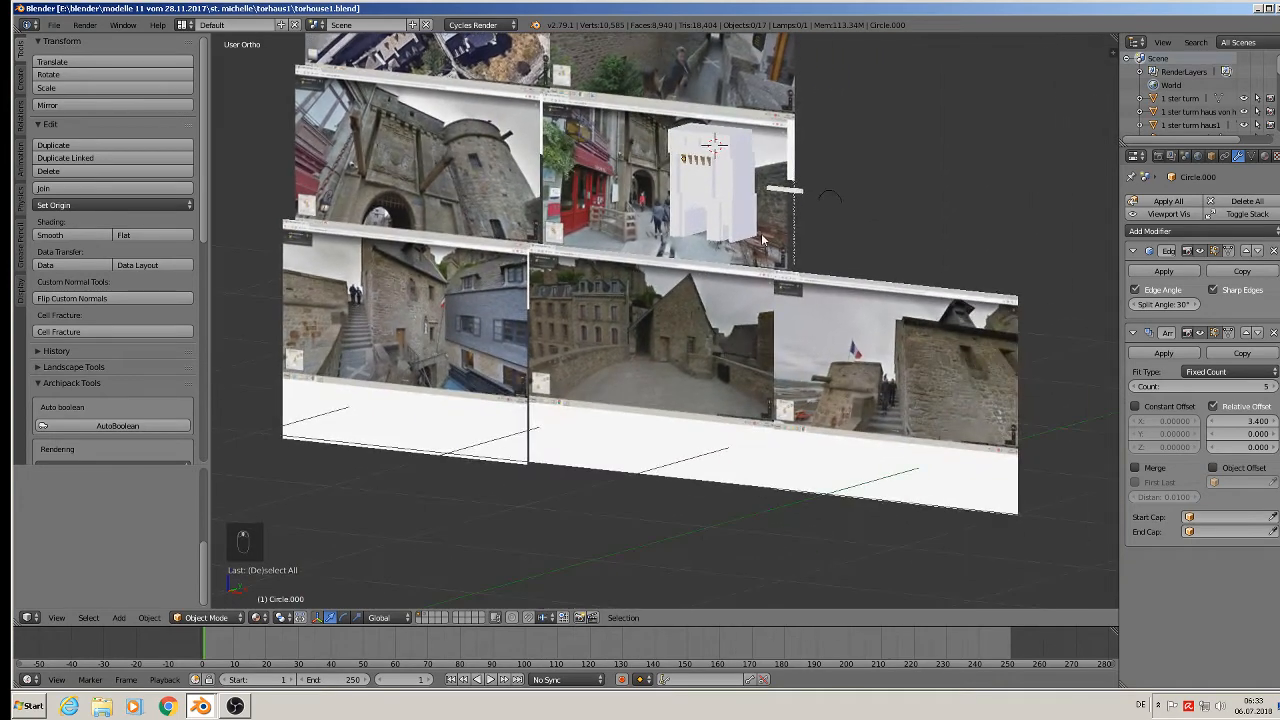
key(KP_1)
scroll(668, 410, down, 9)
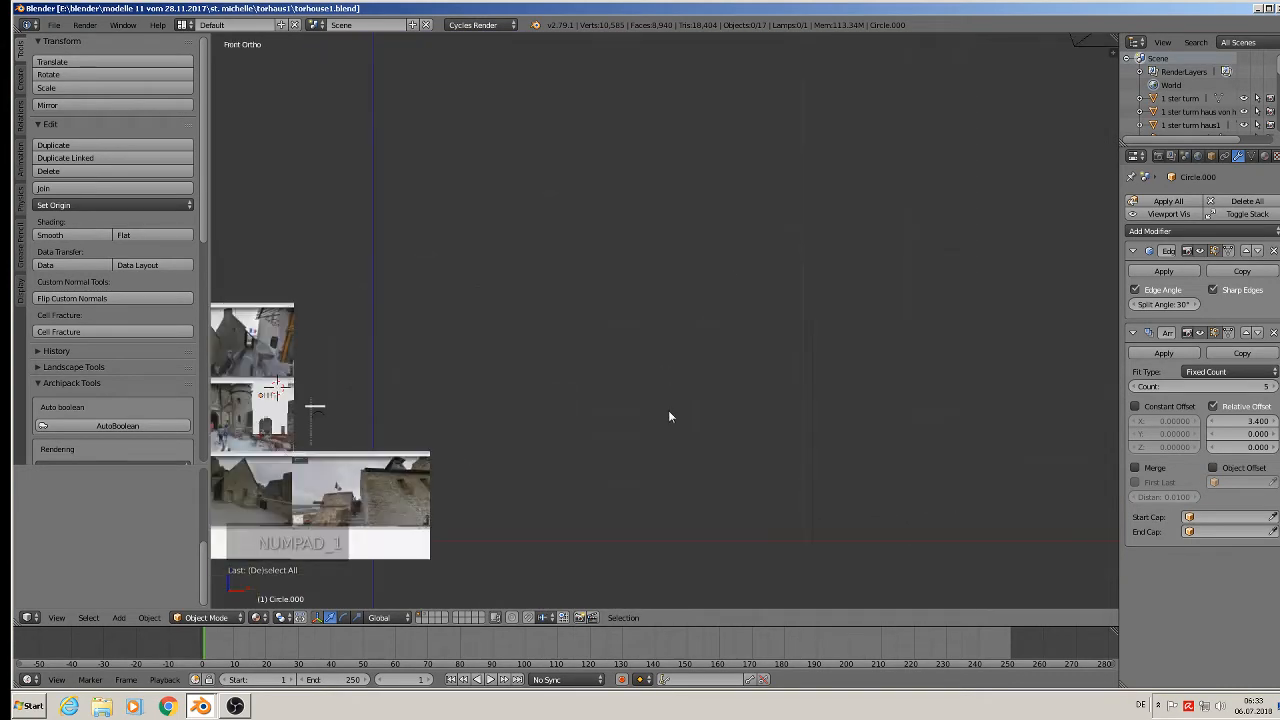
scroll(471, 450, up, 14)
middle_drag(471, 453, 614, 292)
key(KP_1)
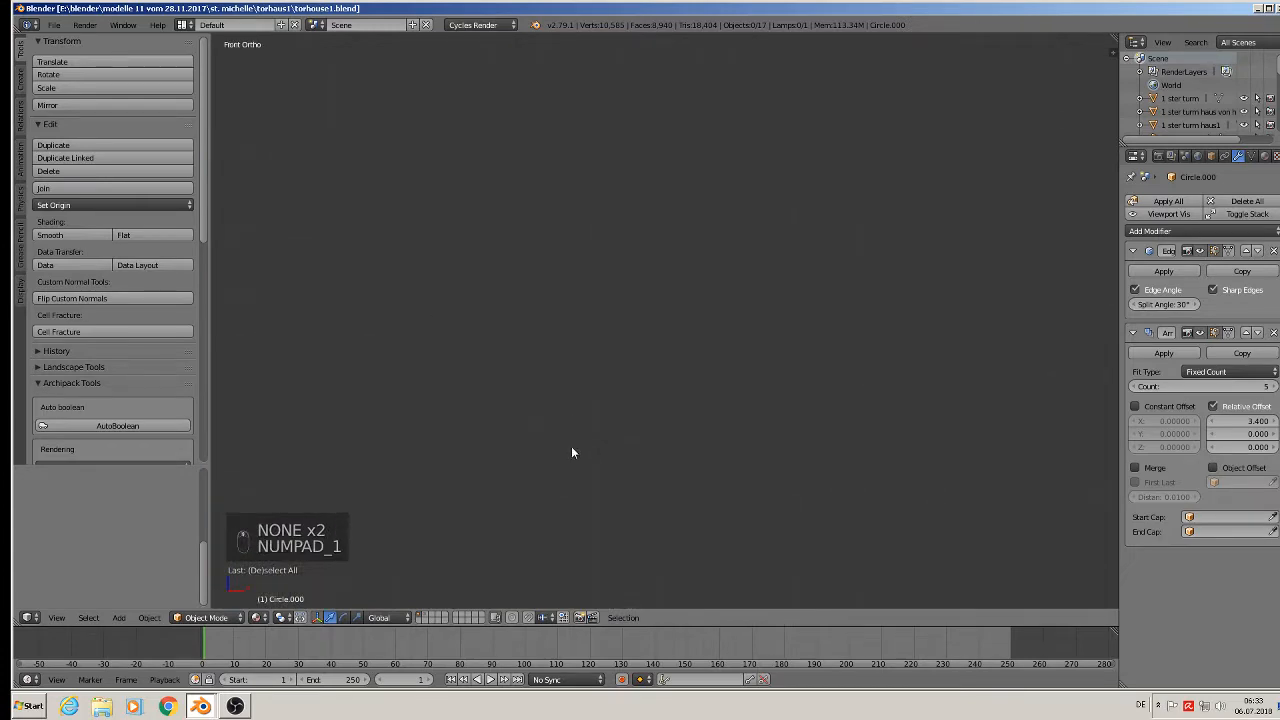
scroll(565, 454, down, 10)
shift+middle_drag(402, 324, 808, 335)
scroll(718, 281, up, 10)
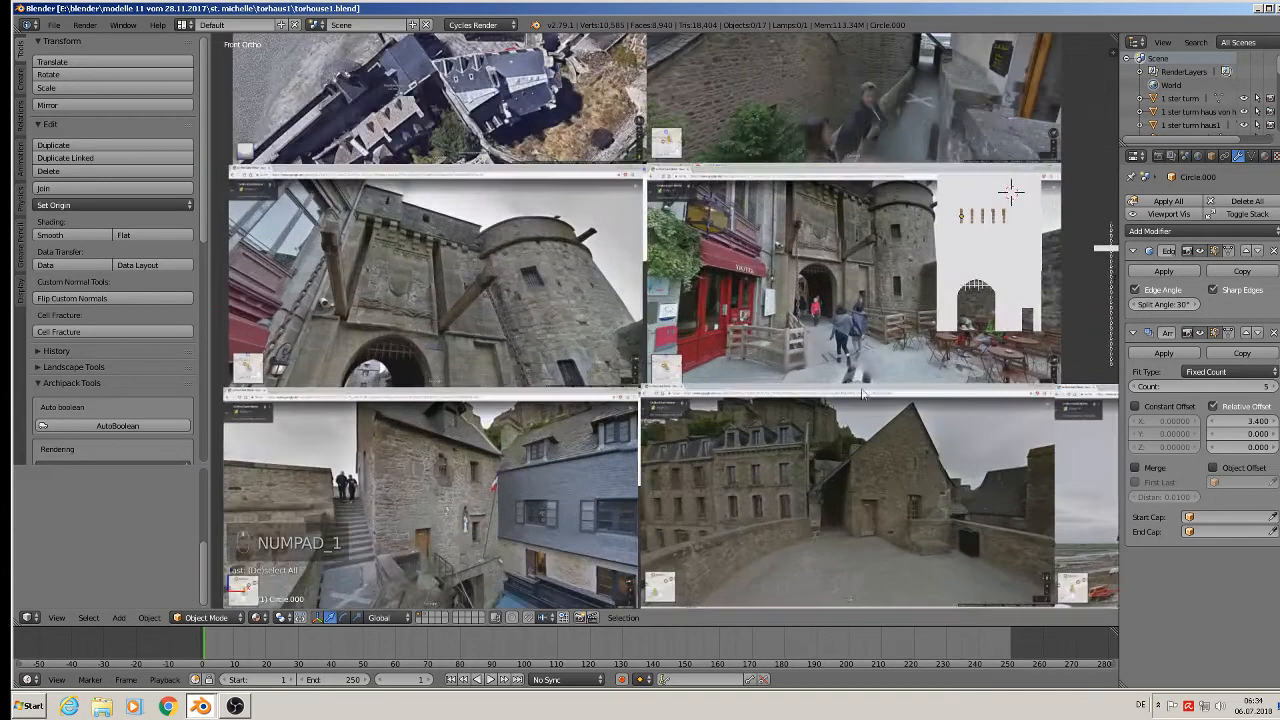
shift+middle_drag(862, 394, 751, 284)
Inspect the stairs photo, then centre the whole photo grid in the view.
scroll(670, 322, up, 6)
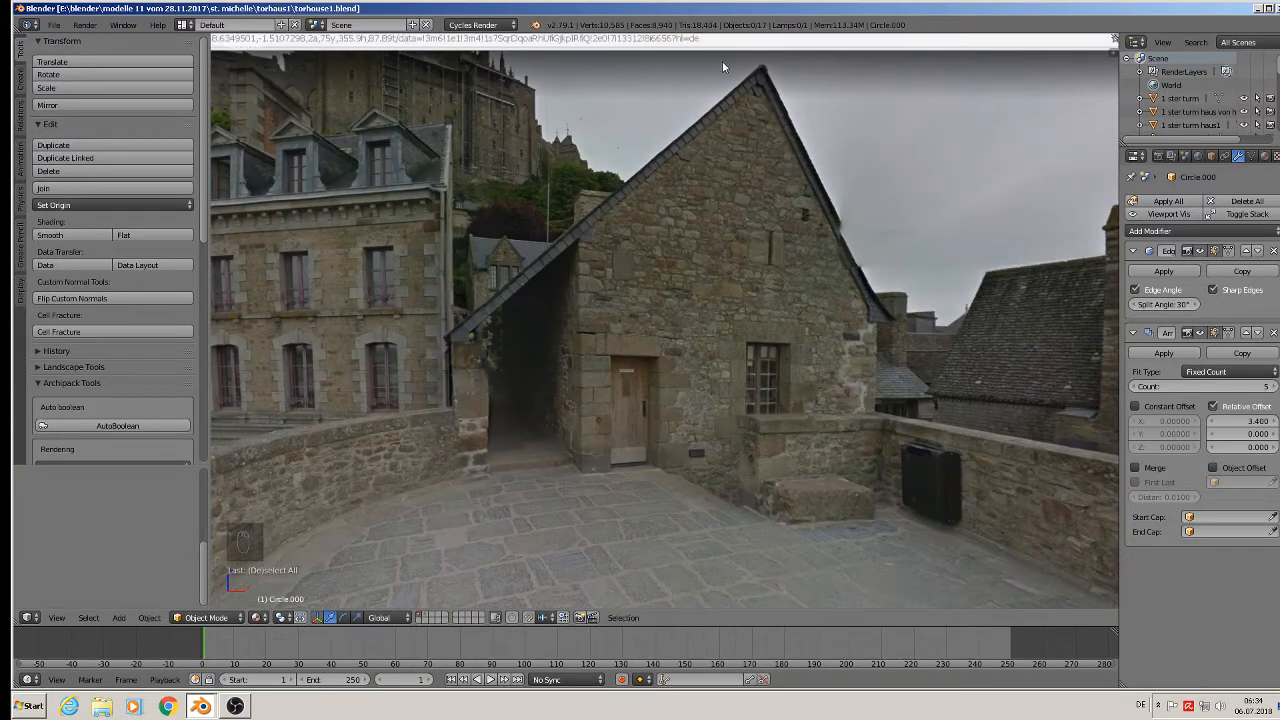
scroll(897, 315, down, 6)
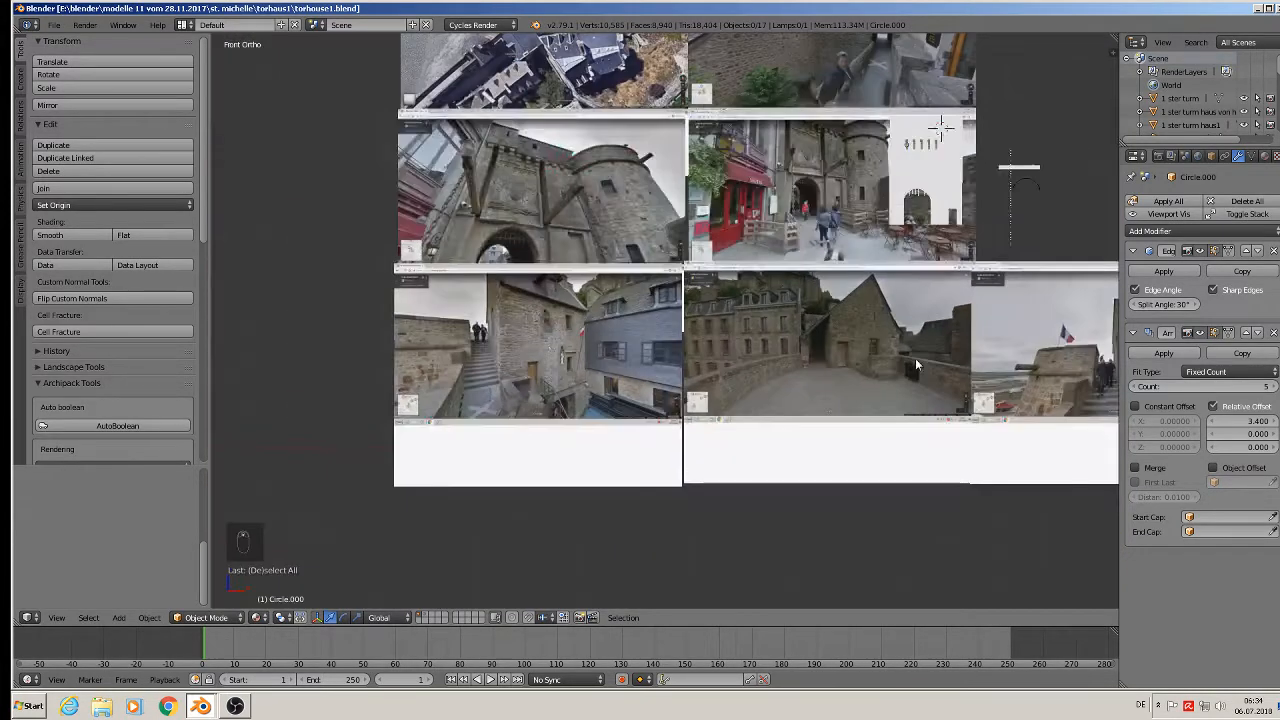
scroll(529, 356, up, 4)
shift+middle_drag(545, 283, 582, 374)
scroll(610, 335, up, 3)
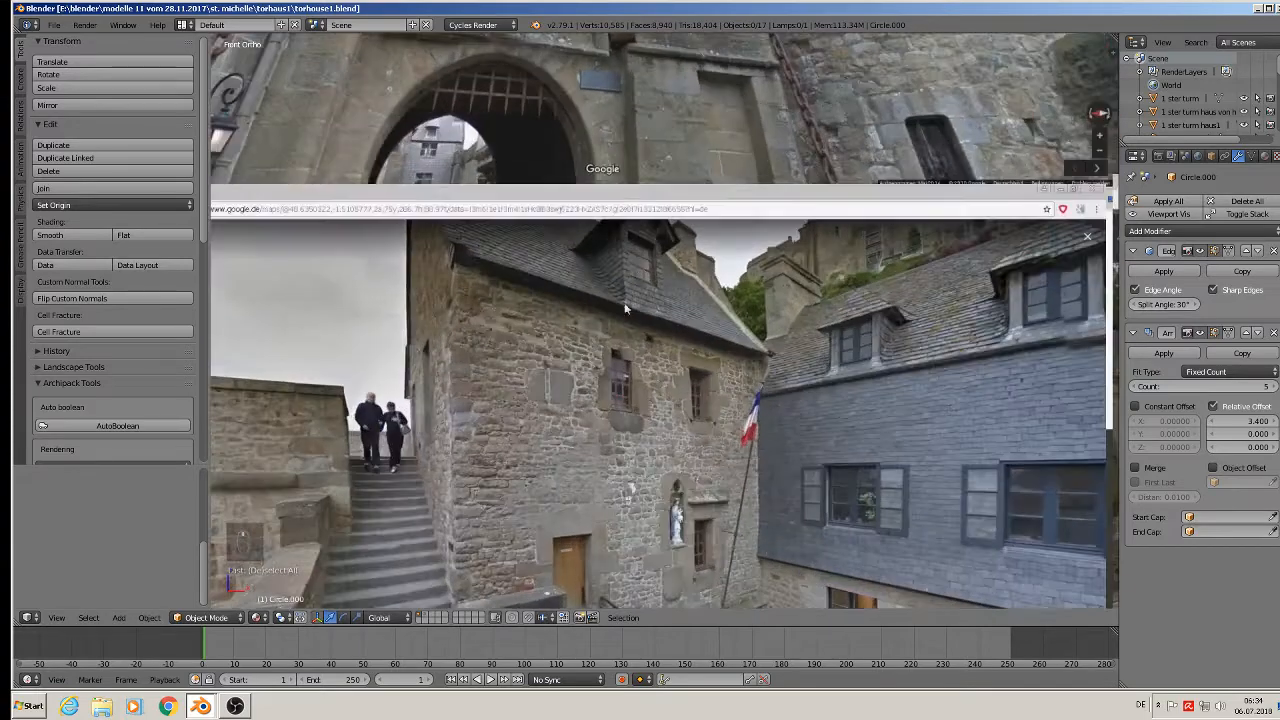
scroll(620, 264, down, 5)
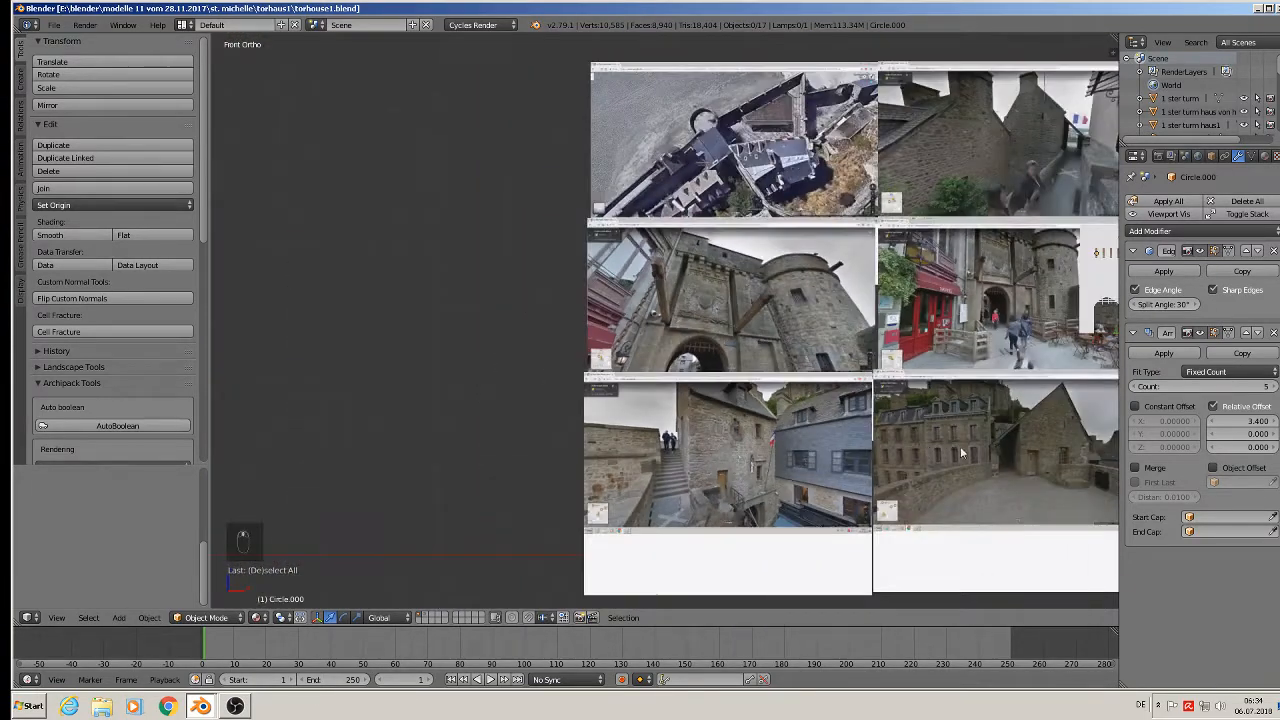
shift+middle_drag(960, 446, 368, 375)
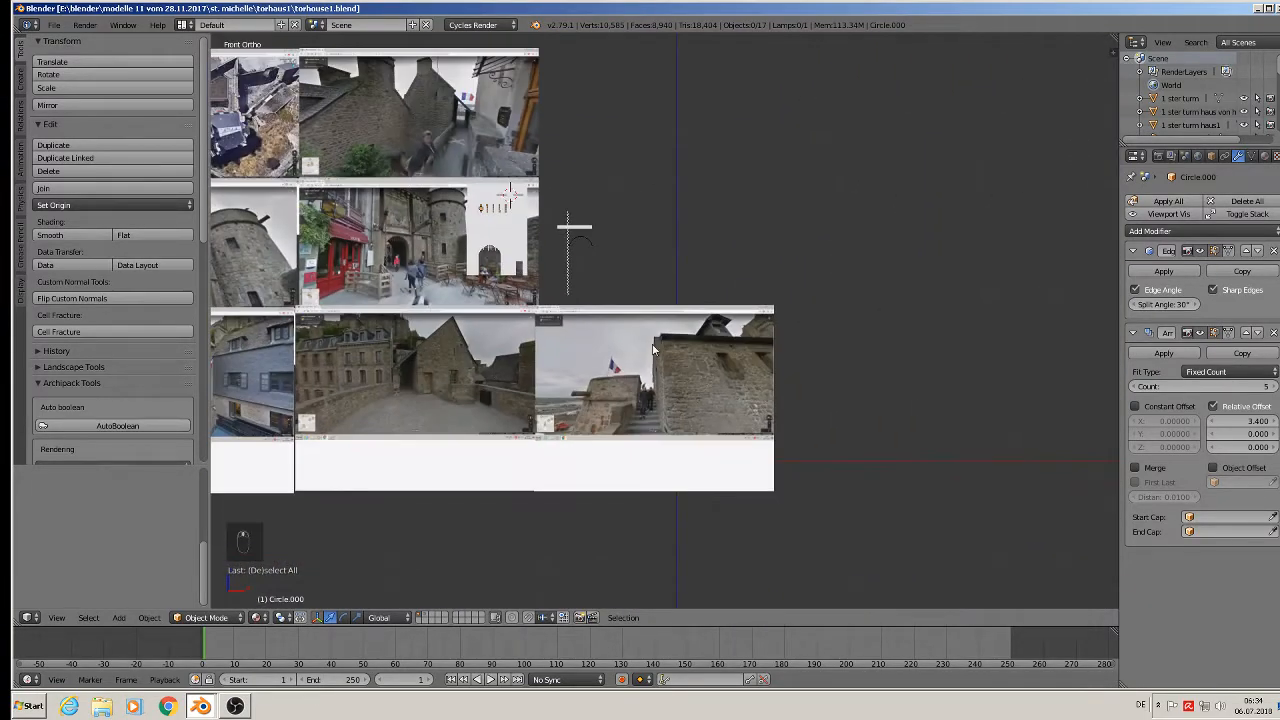
scroll(652, 349, up, 2)
scroll(664, 340, down, 1)
scroll(664, 340, down, 2)
shift+middle_drag(556, 314, 790, 390)
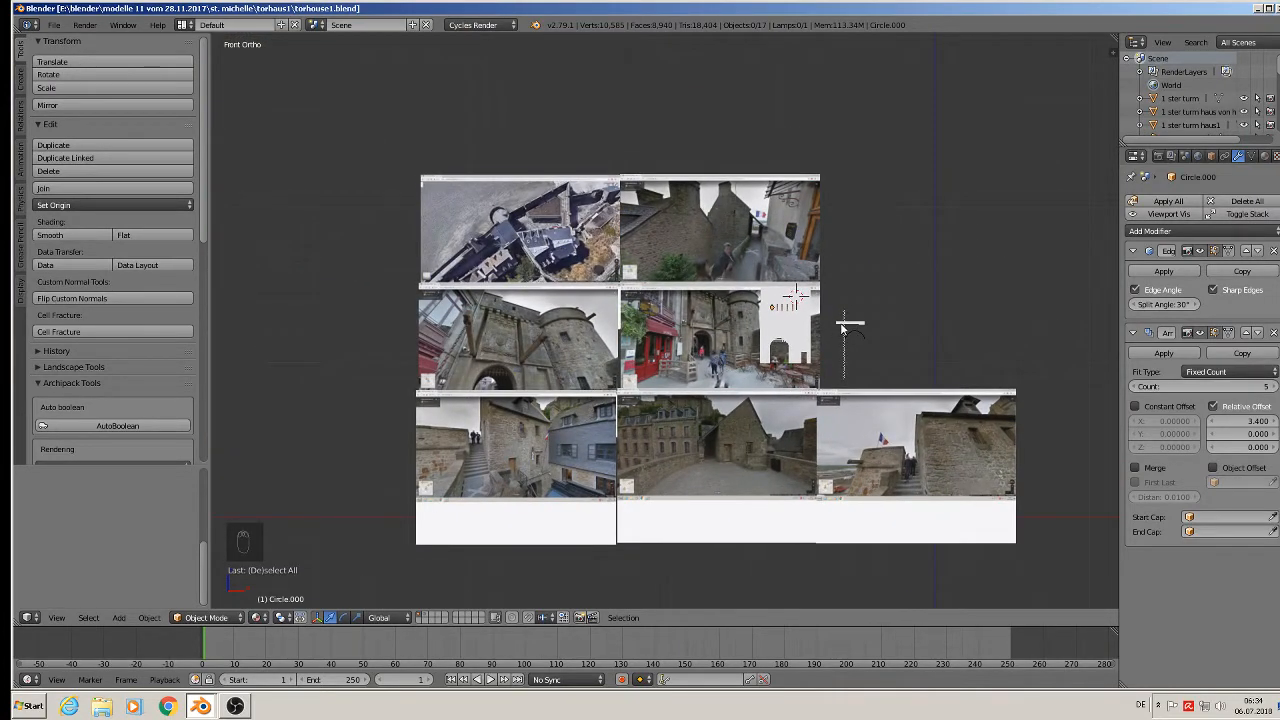
scroll(840, 360, up, 7)
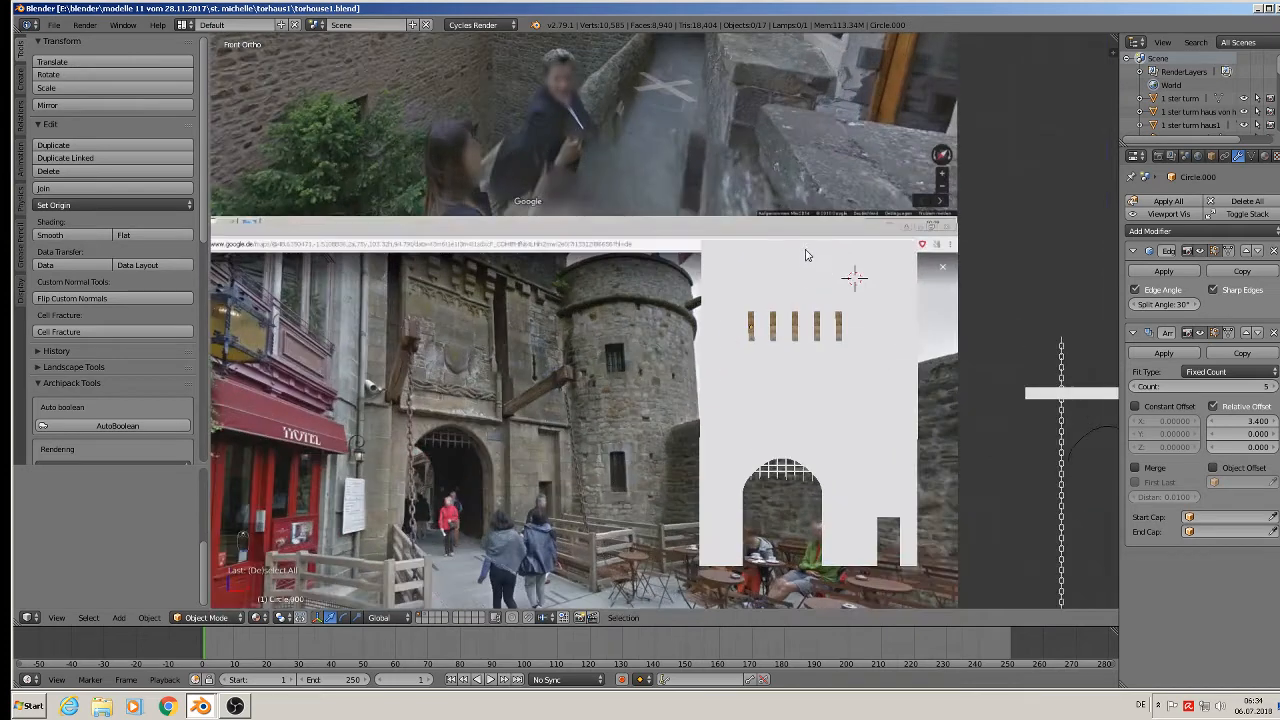
Duplicate the gatehouse block's top face slightly higher and separate it into its own object.
right_click(808, 256)
key(Tab)
middle_drag(808, 257, 807, 303)
right_click(797, 224)
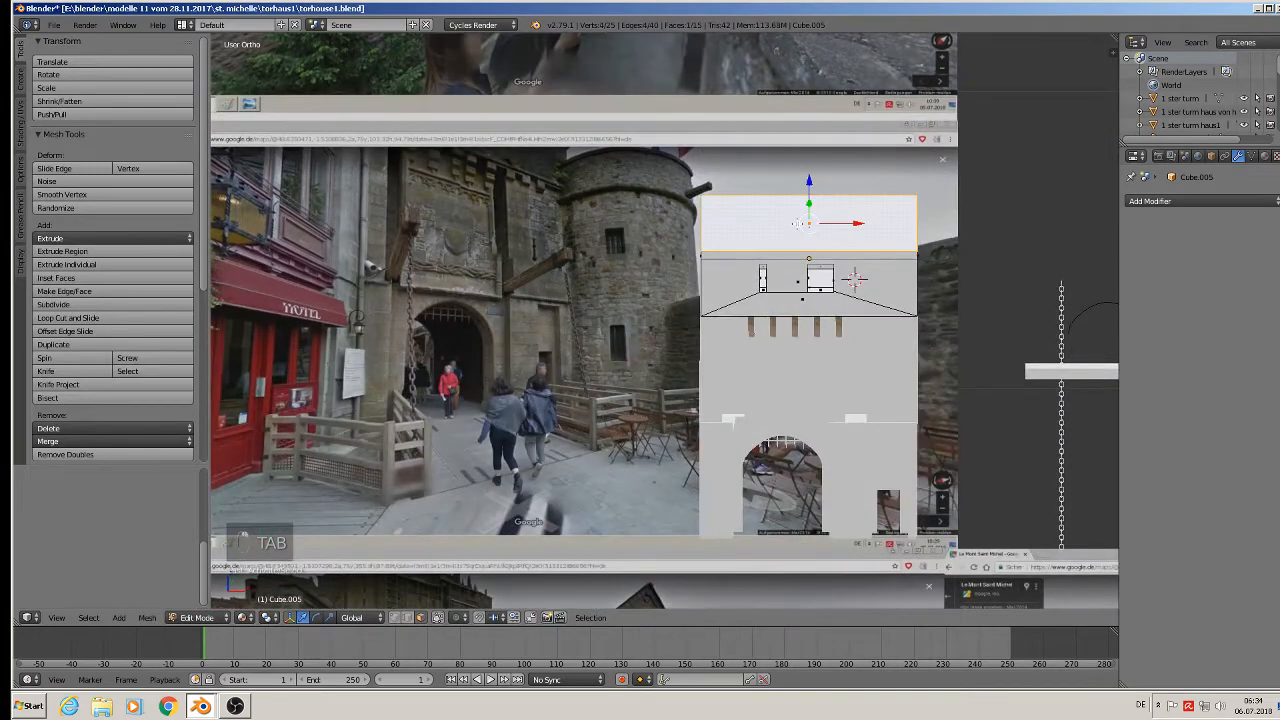
key(shift+d)
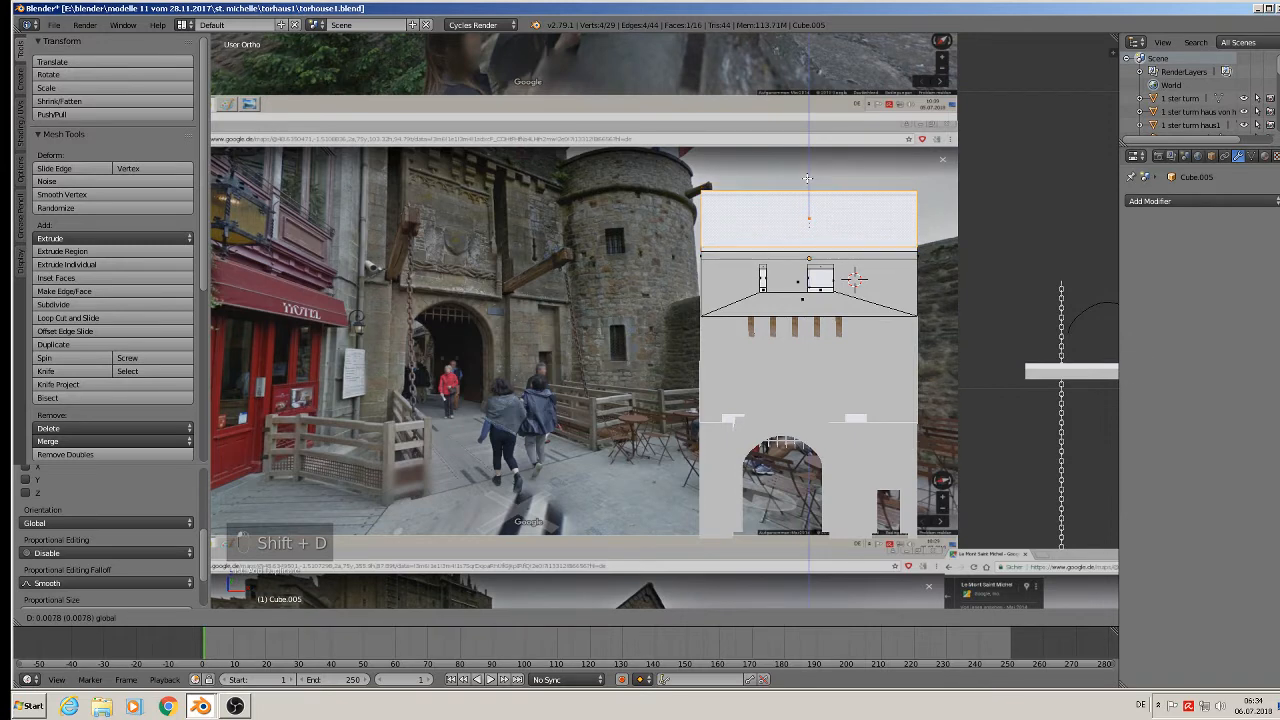
click(808, 176)
key(p)
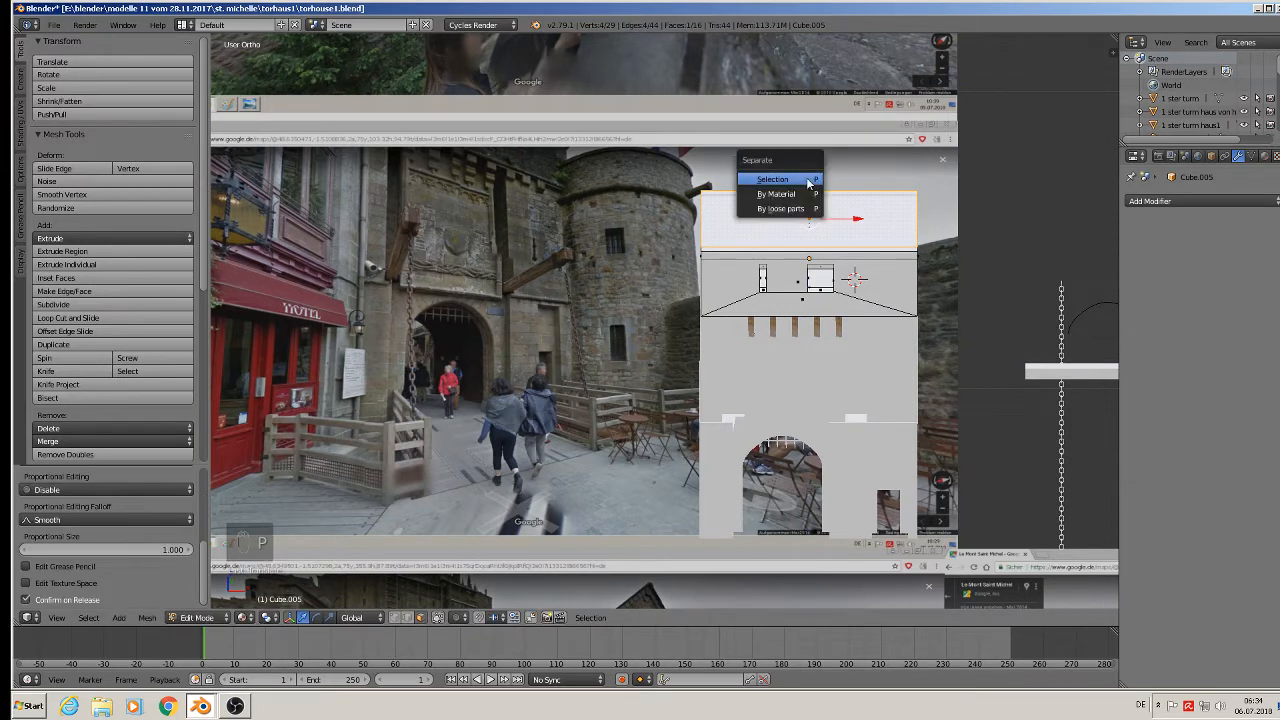
click(807, 178)
key(Tab)
Edit the separated Cube.007, viewing its top alongside the tower and reference photos.
right_click(809, 215)
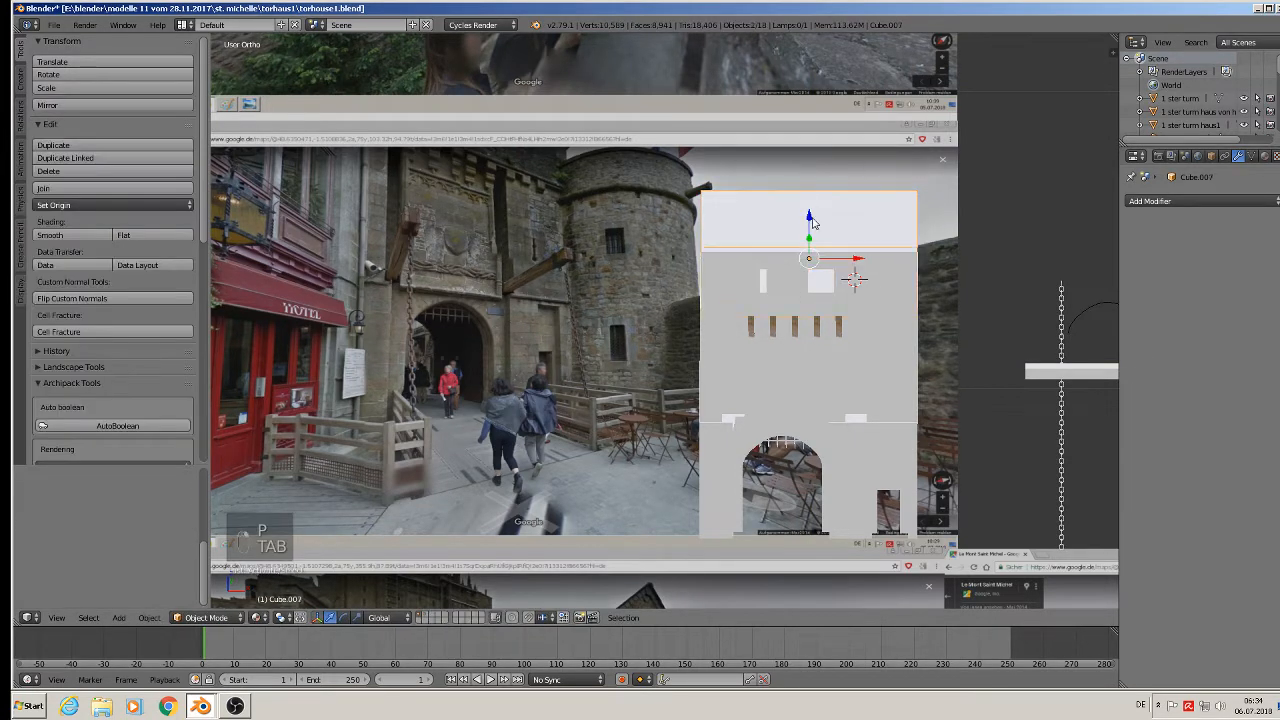
key(Tab)
scroll(796, 222, up, 2)
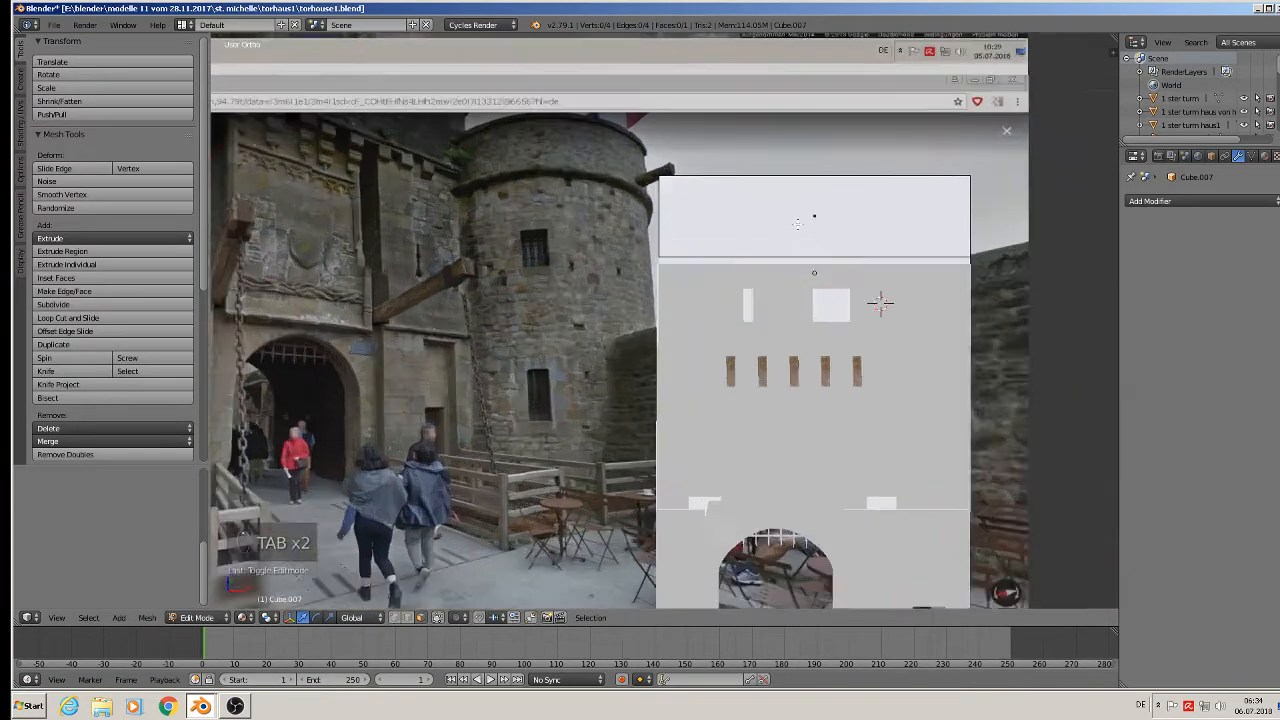
middle_drag(796, 222, 646, 236)
scroll(790, 245, up, 1)
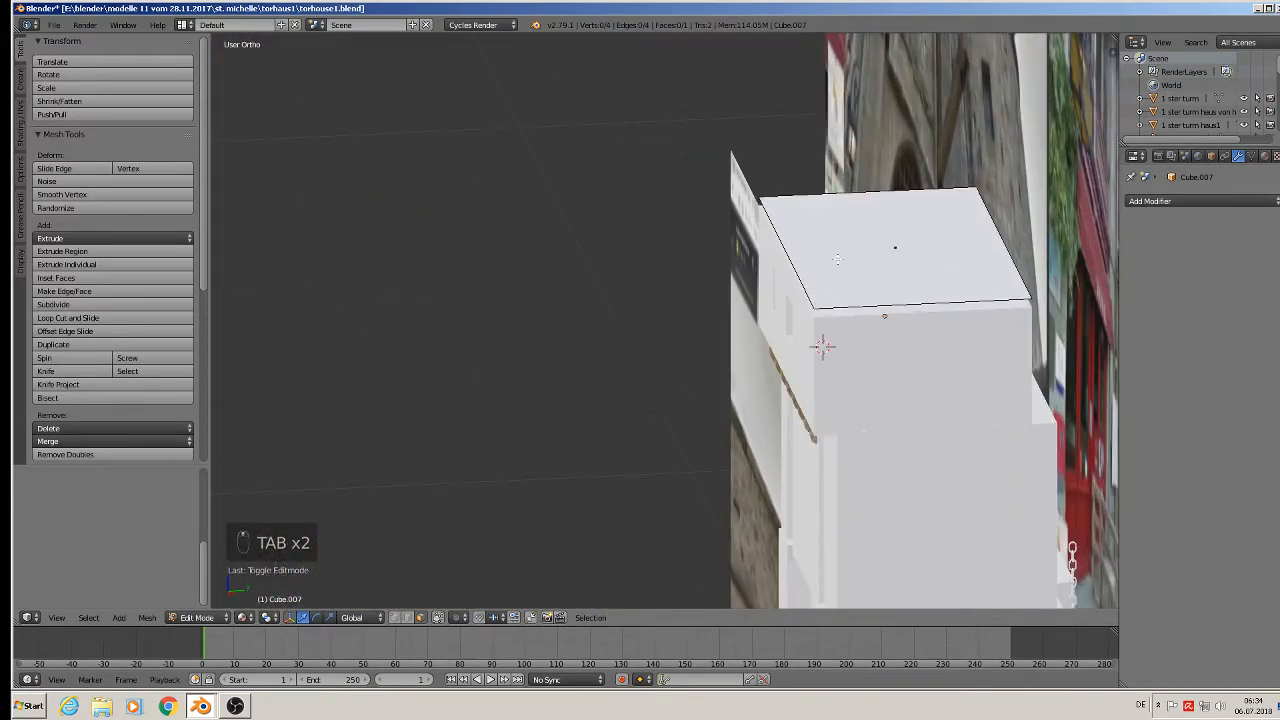
scroll(838, 258, down, 2)
middle_drag(839, 258, 939, 244)
scroll(875, 299, down, 2)
scroll(878, 291, down, 3)
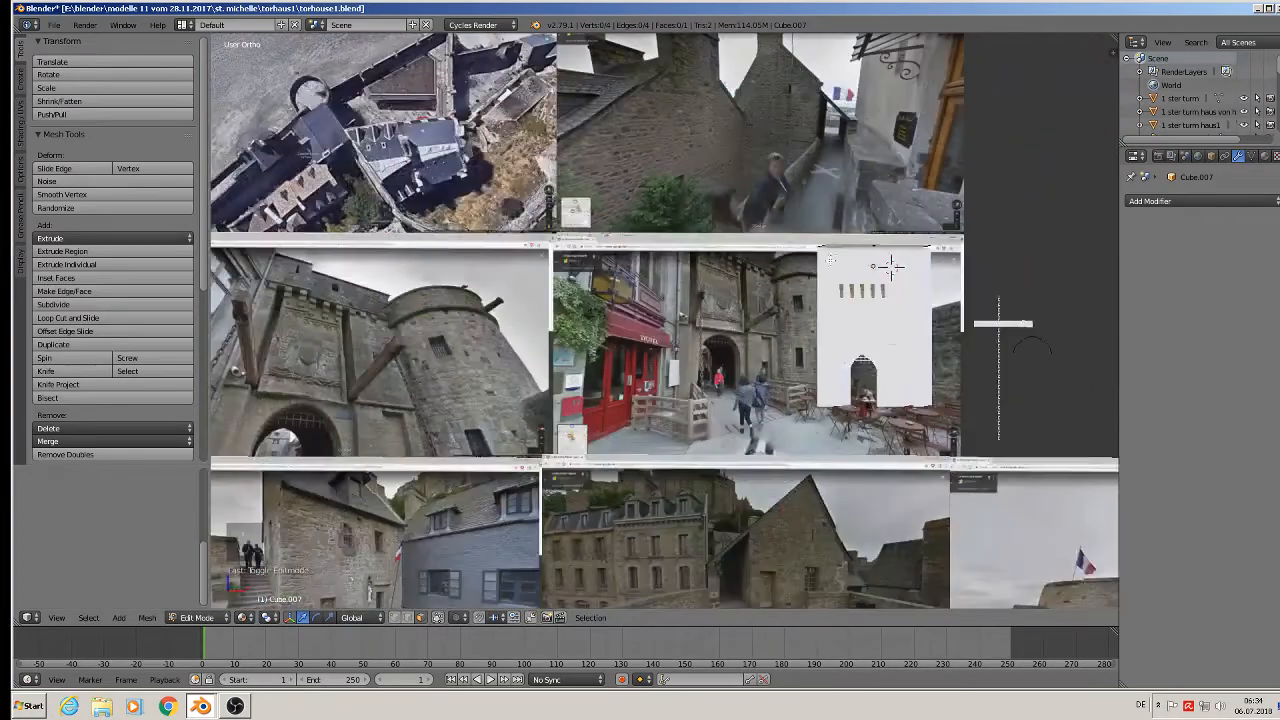
shift+middle_drag(666, 381, 805, 226)
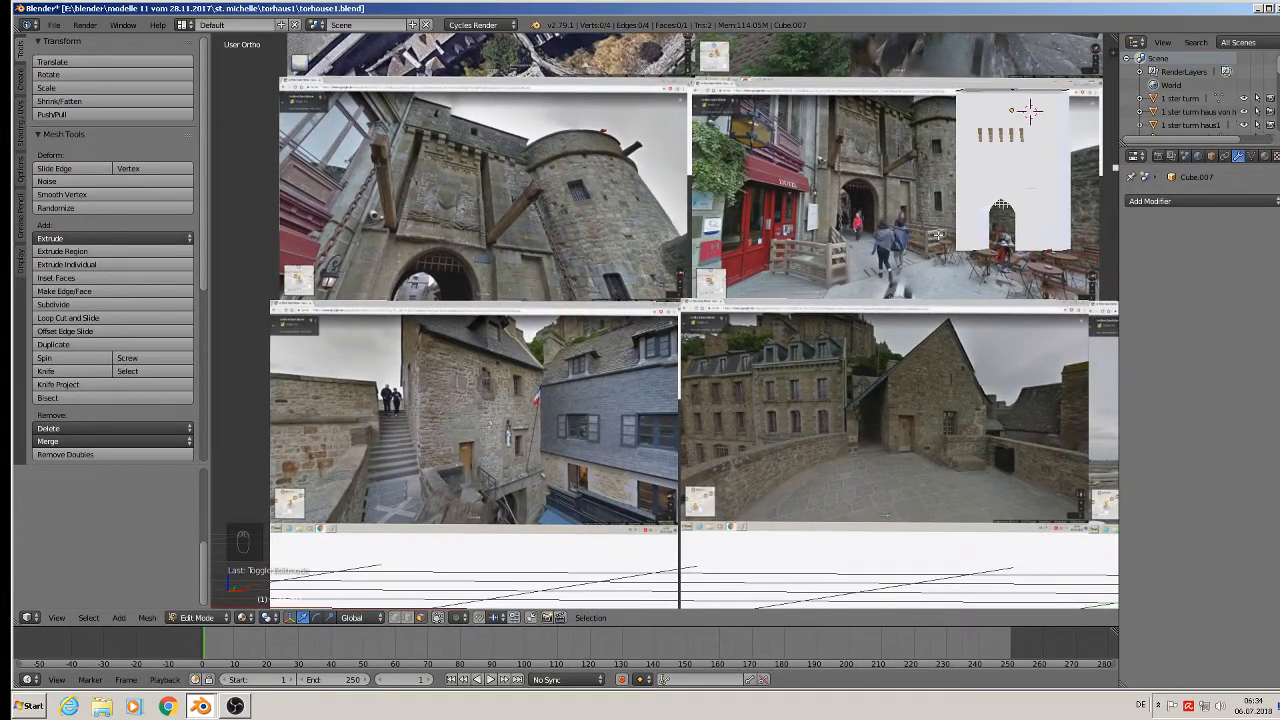
scroll(938, 234, down, 1)
shift+middle_drag(938, 234, 566, 440)
scroll(782, 257, up, 4)
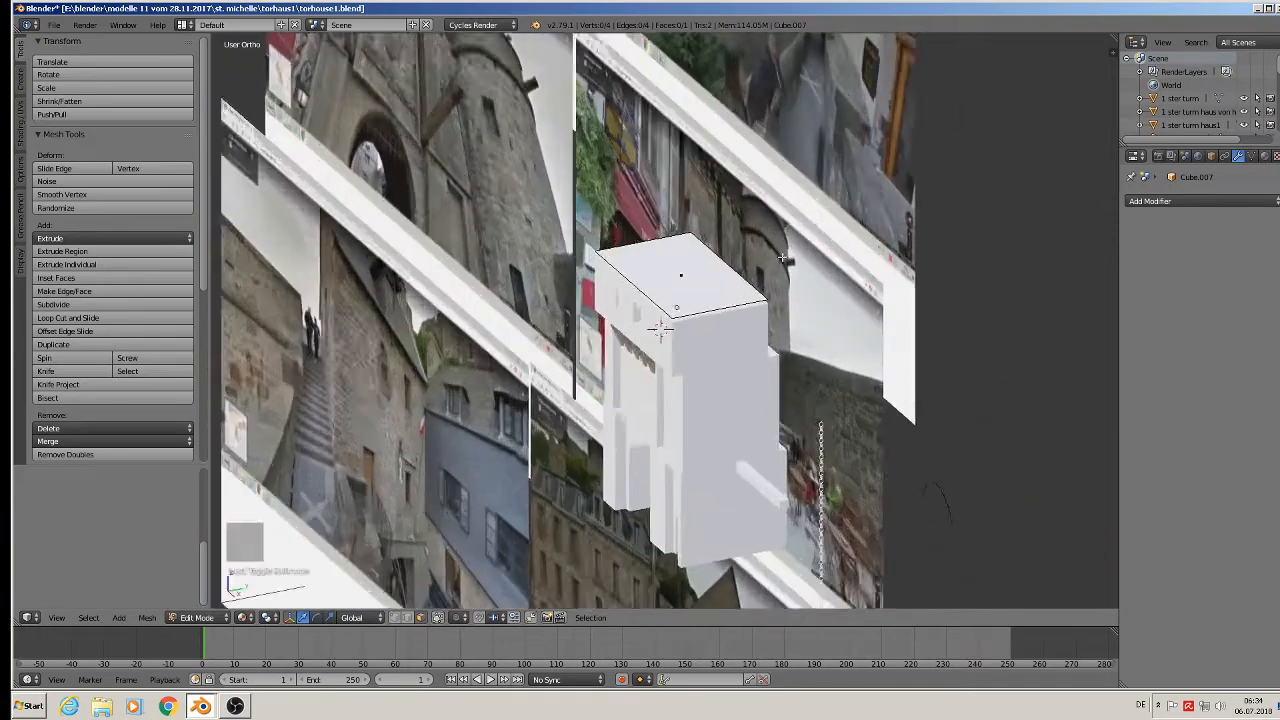
scroll(782, 257, up, 2)
Loop-cut a centre edge across Cube.007's top and raise it into a ridge.
key(ctrl+r)
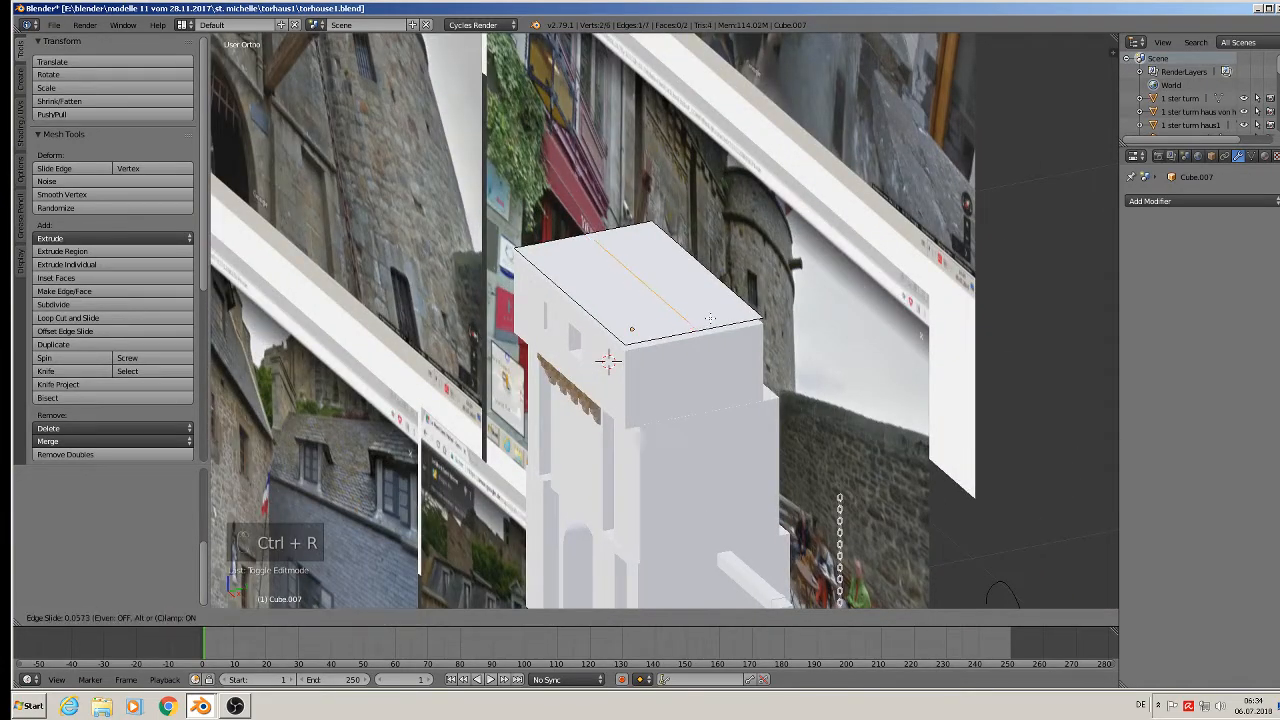
click(706, 320)
click(712, 326)
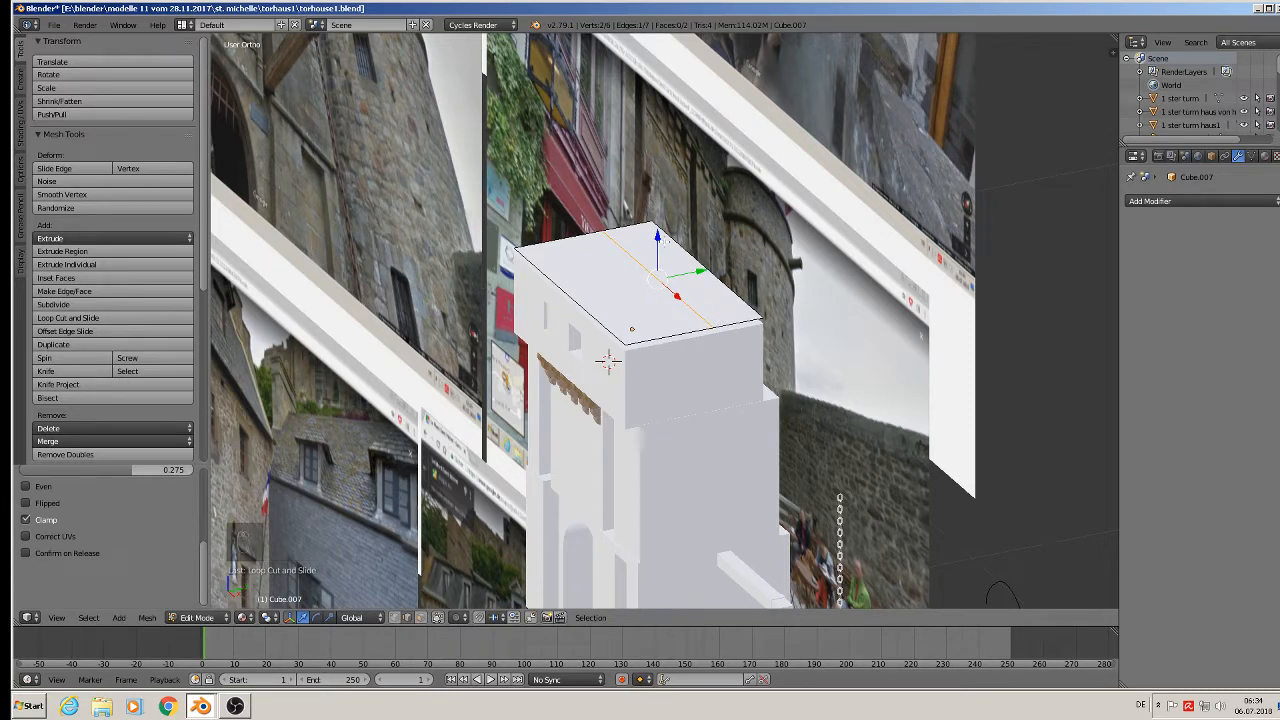
drag(660, 242, 661, 161)
middle_drag(670, 290, 644, 259)
scroll(648, 264, up, 2)
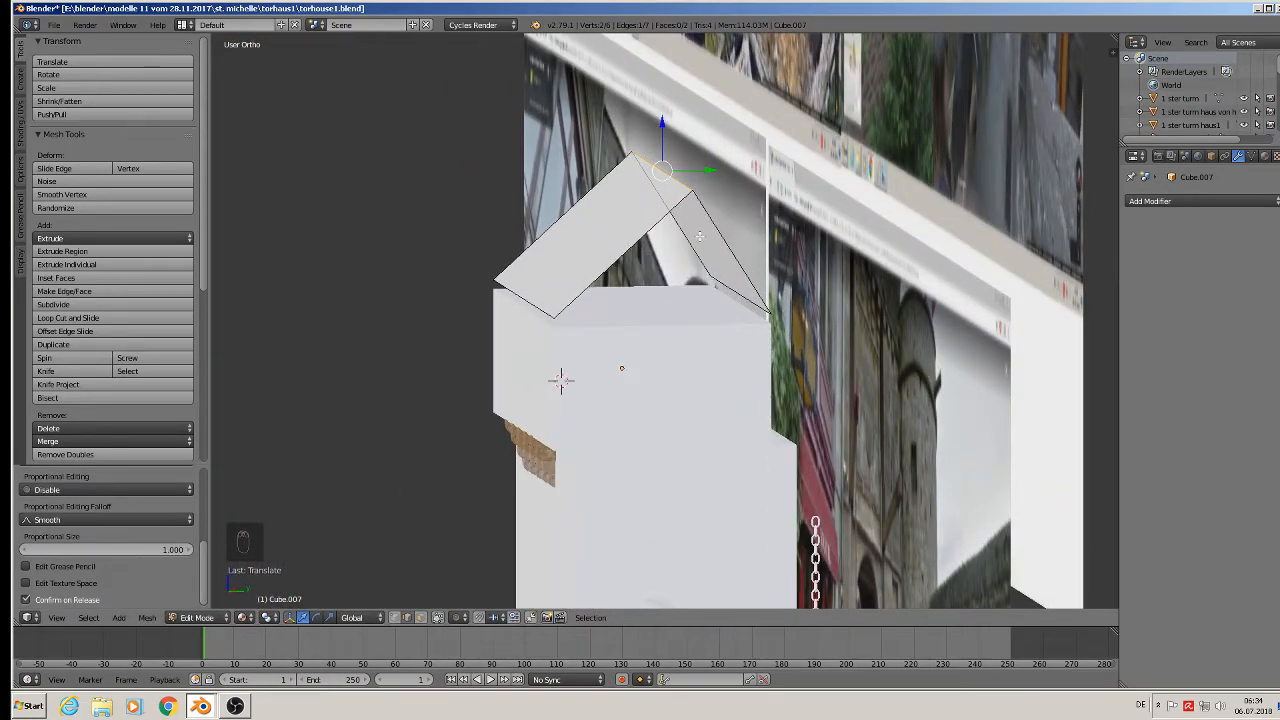
Fill both open gable ends with triangular faces, then view the roof from the front.
alt+right_click(642, 242)
key(f)
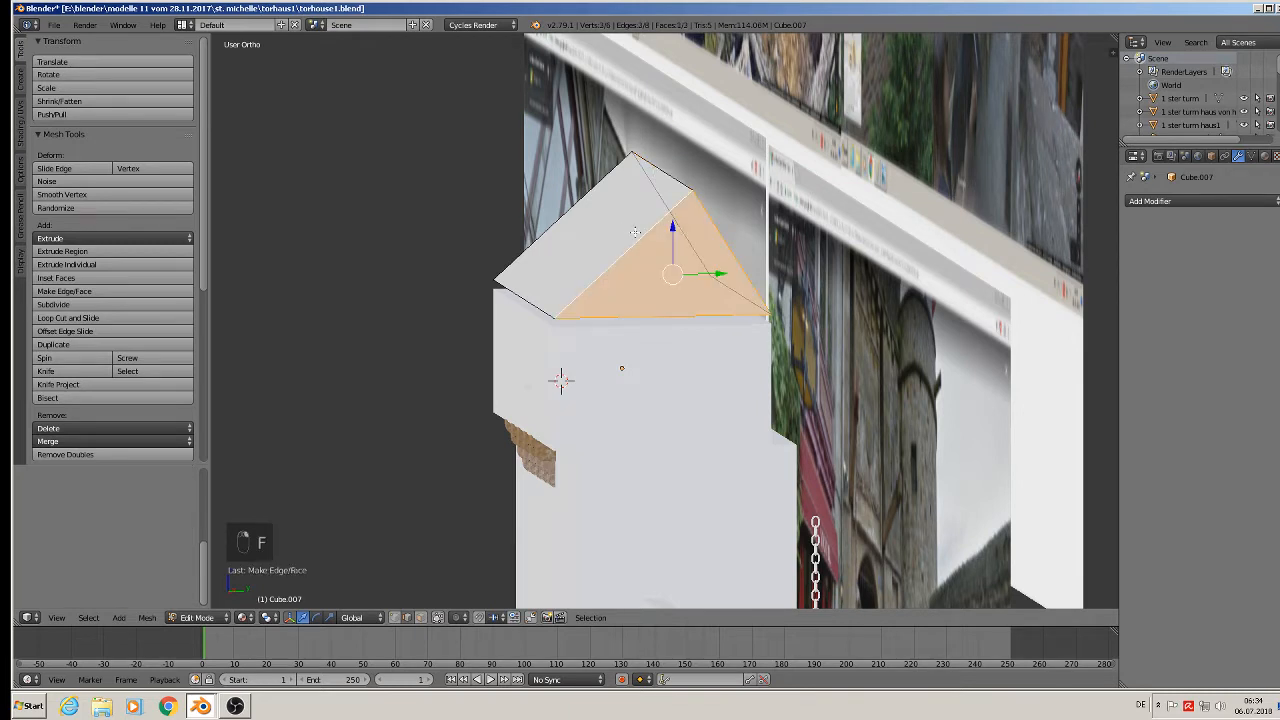
alt+right_click(587, 198)
key(f)
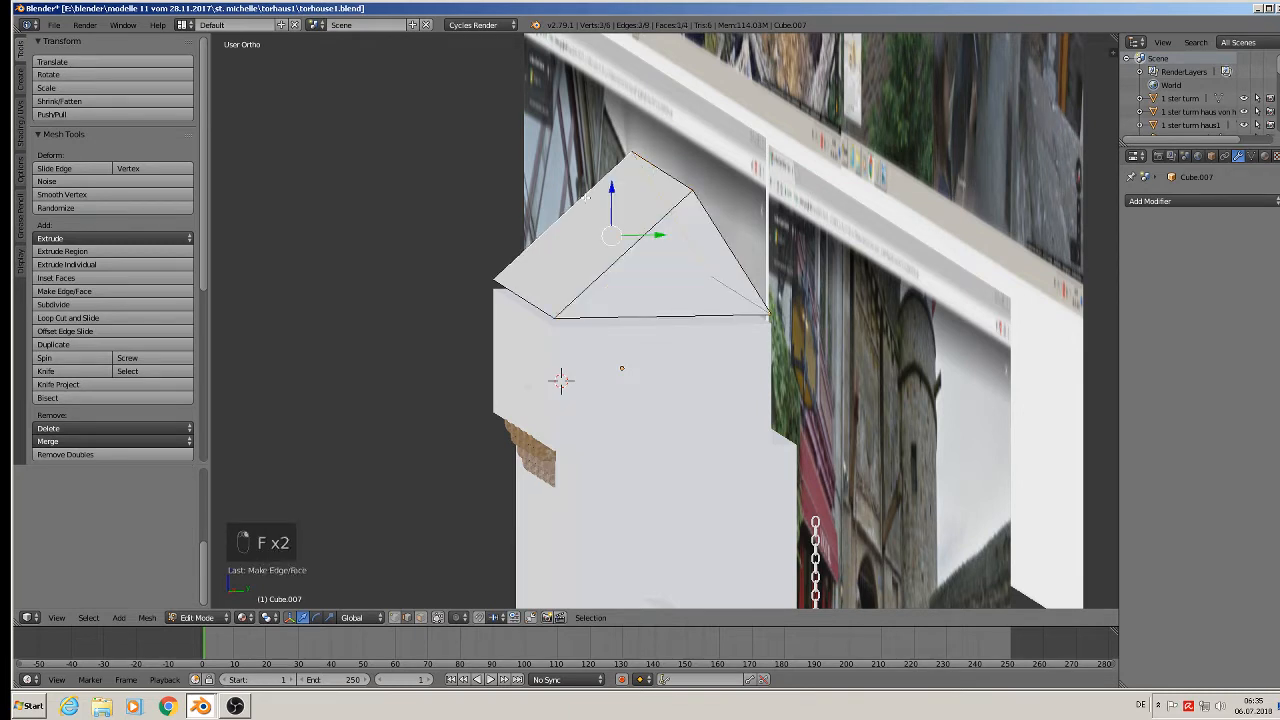
key(Tab)
scroll(608, 277, down, 5)
middle_drag(606, 288, 706, 324)
scroll(703, 324, down, 2)
scroll(618, 480, up, 6)
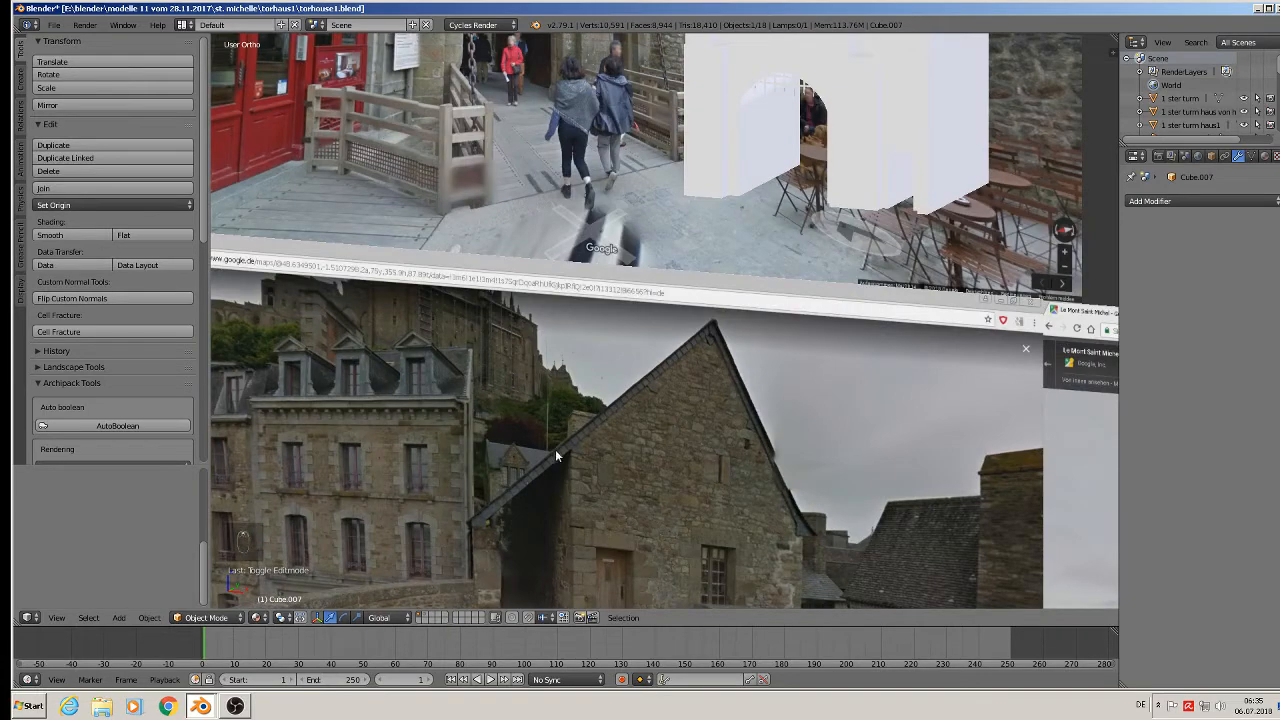
middle_drag(855, 200, 720, 514)
shift+middle_drag(857, 298, 817, 427)
scroll(777, 386, up, 1)
middle_drag(777, 386, 752, 364)
scroll(718, 255, up, 3)
In face select, pick both roof slopes and extrude them in place.
key(Tab)
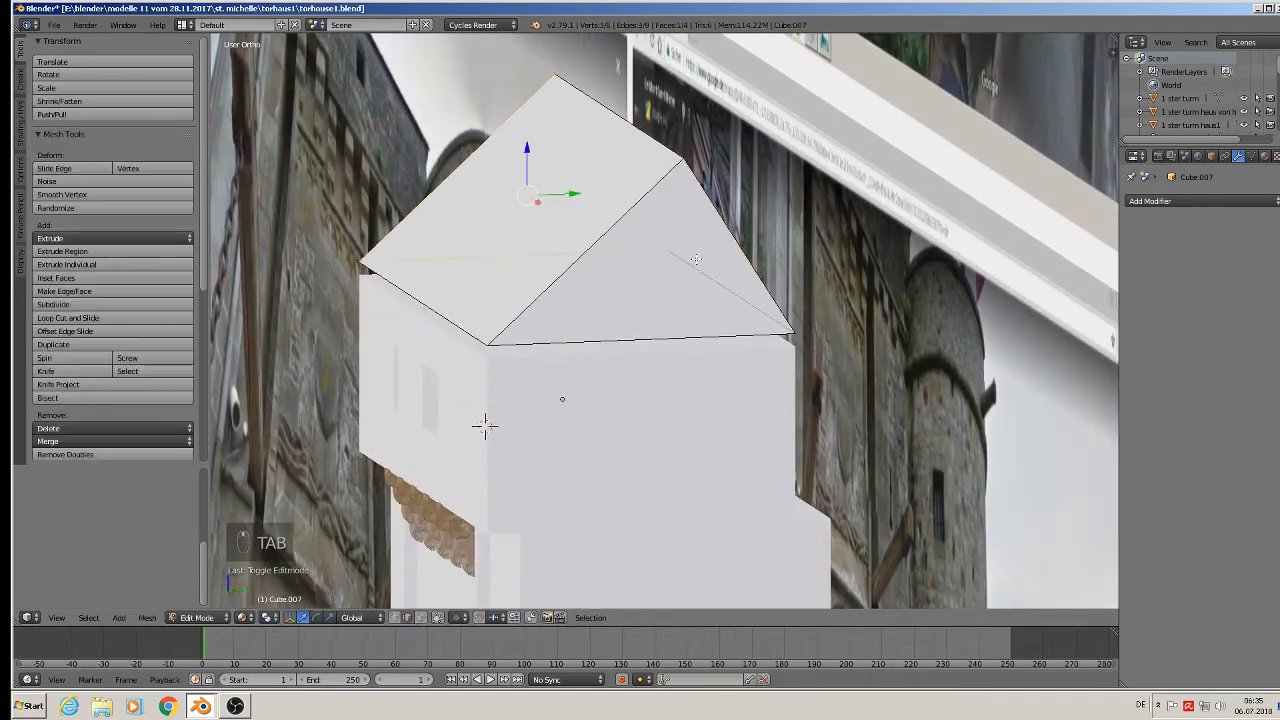
shift+right_click(562, 332)
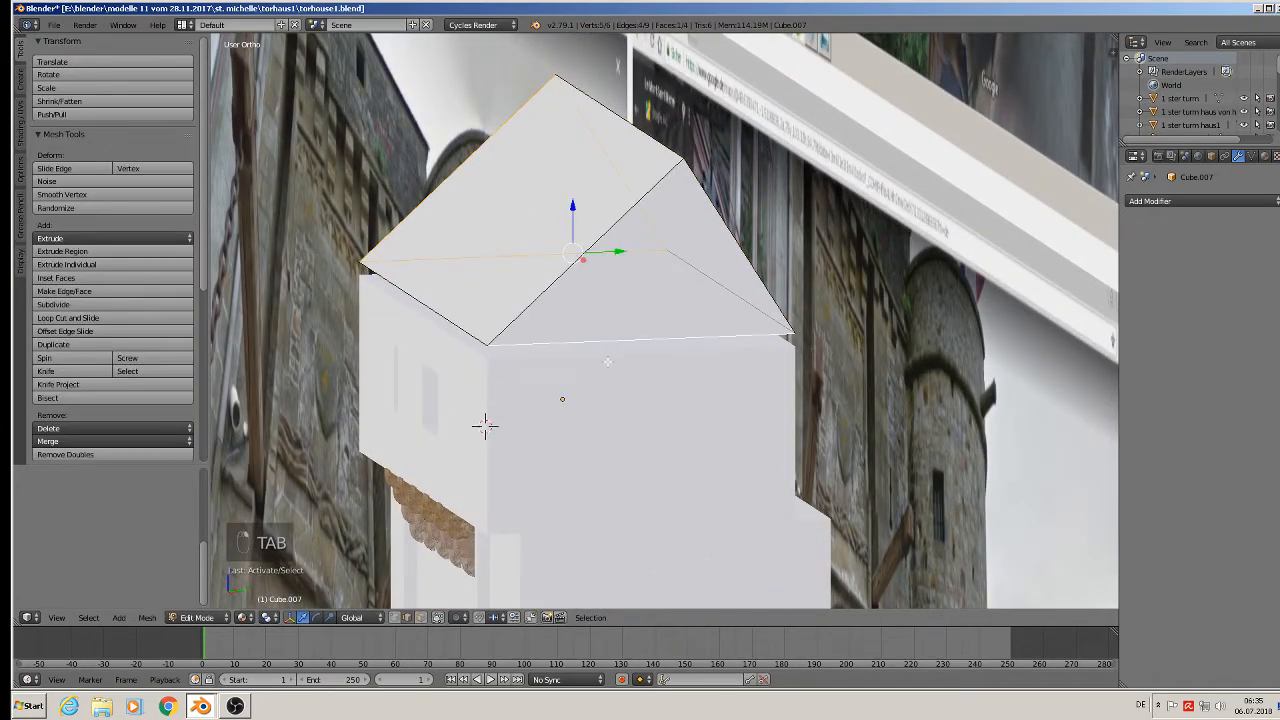
click(420, 617)
right_click(524, 213)
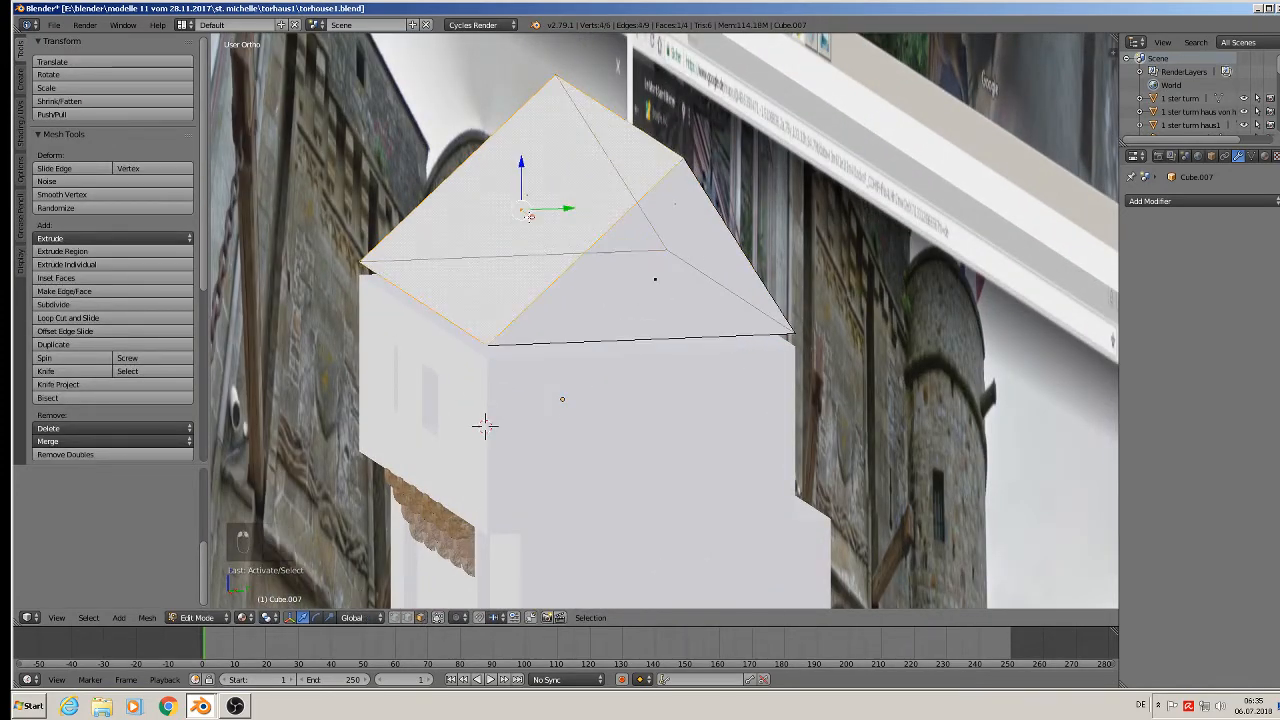
shift+right_click(661, 280)
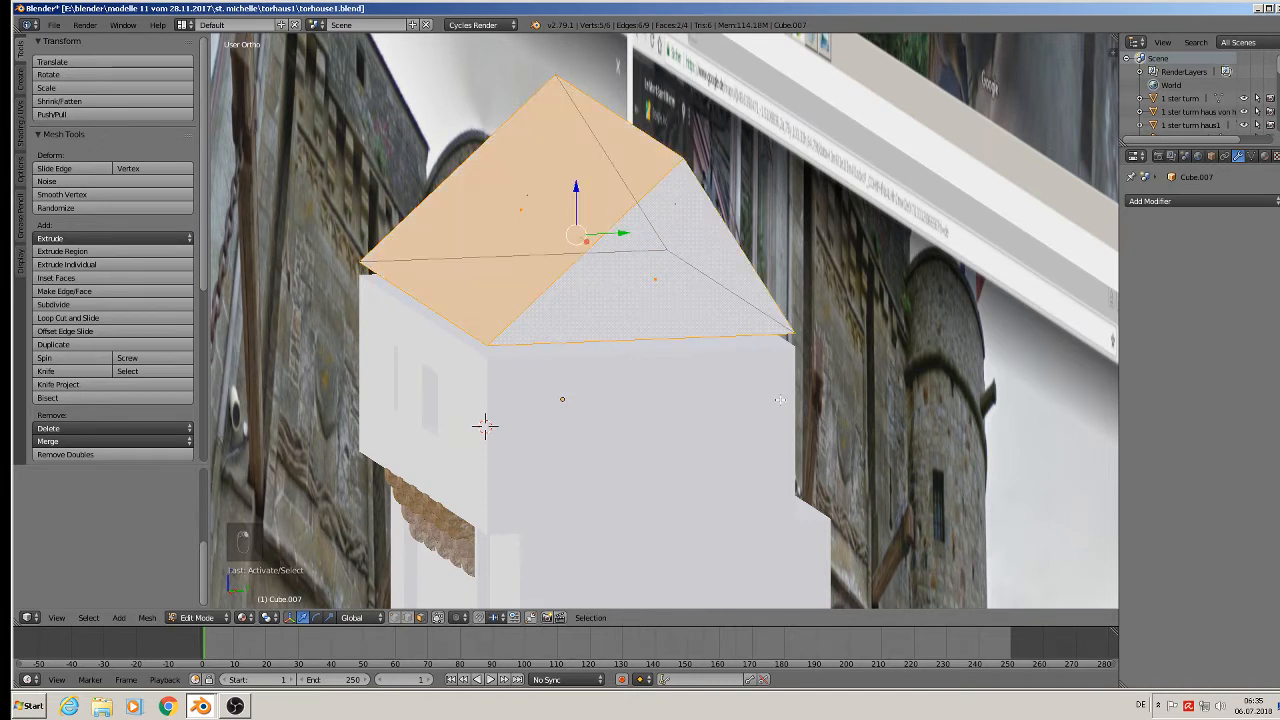
key(e)
right_click(775, 398)
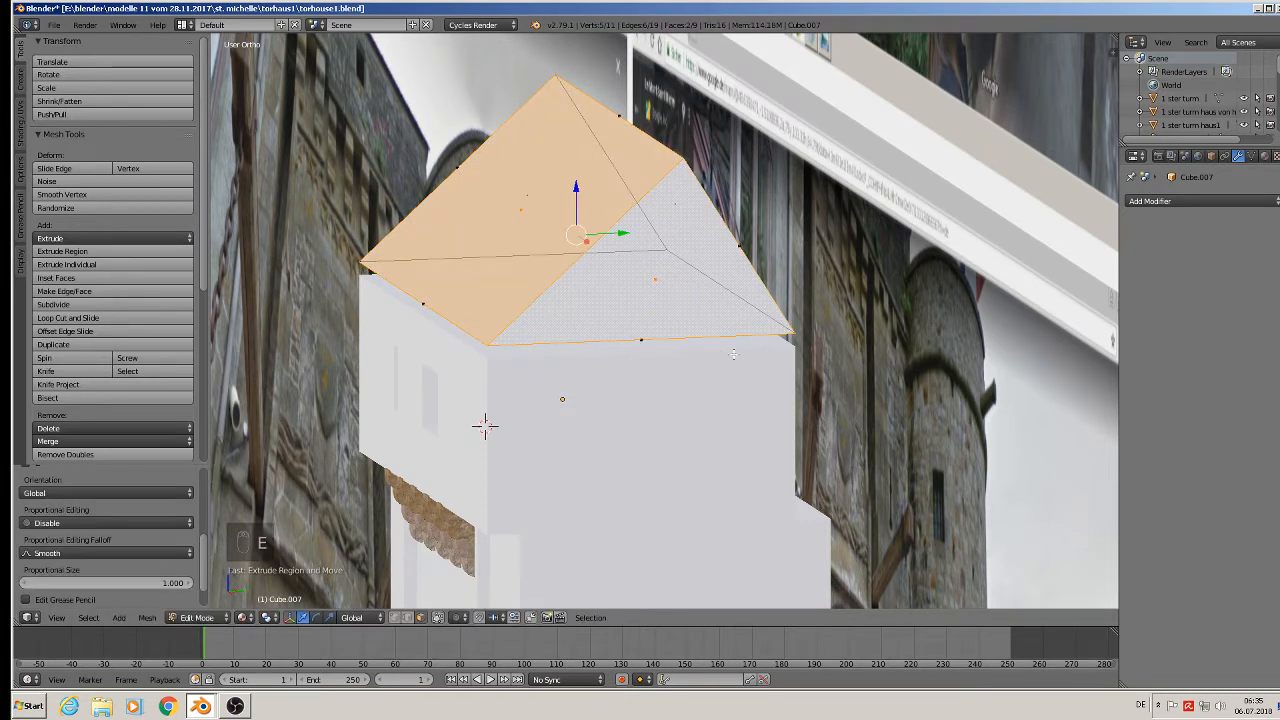
Extrude each roof slope again and shrink it inward to about 0.93, returning to Object Mode.
right_click(524, 205)
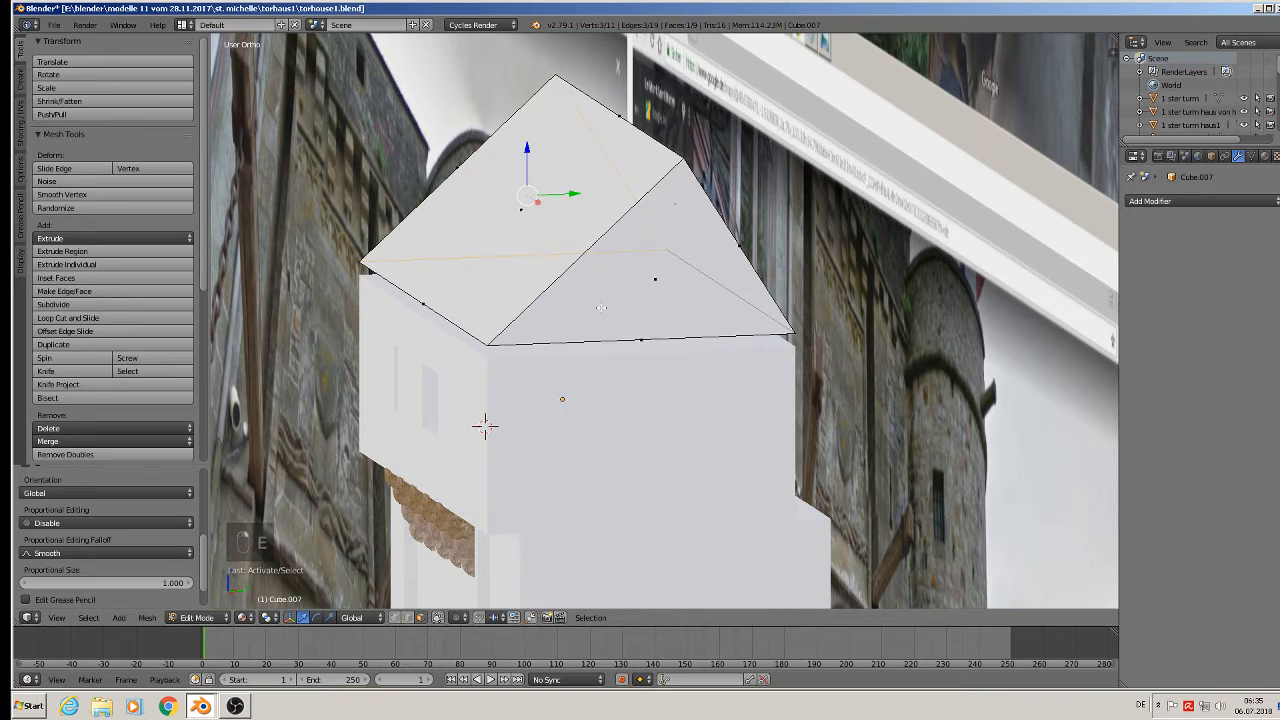
key(e)
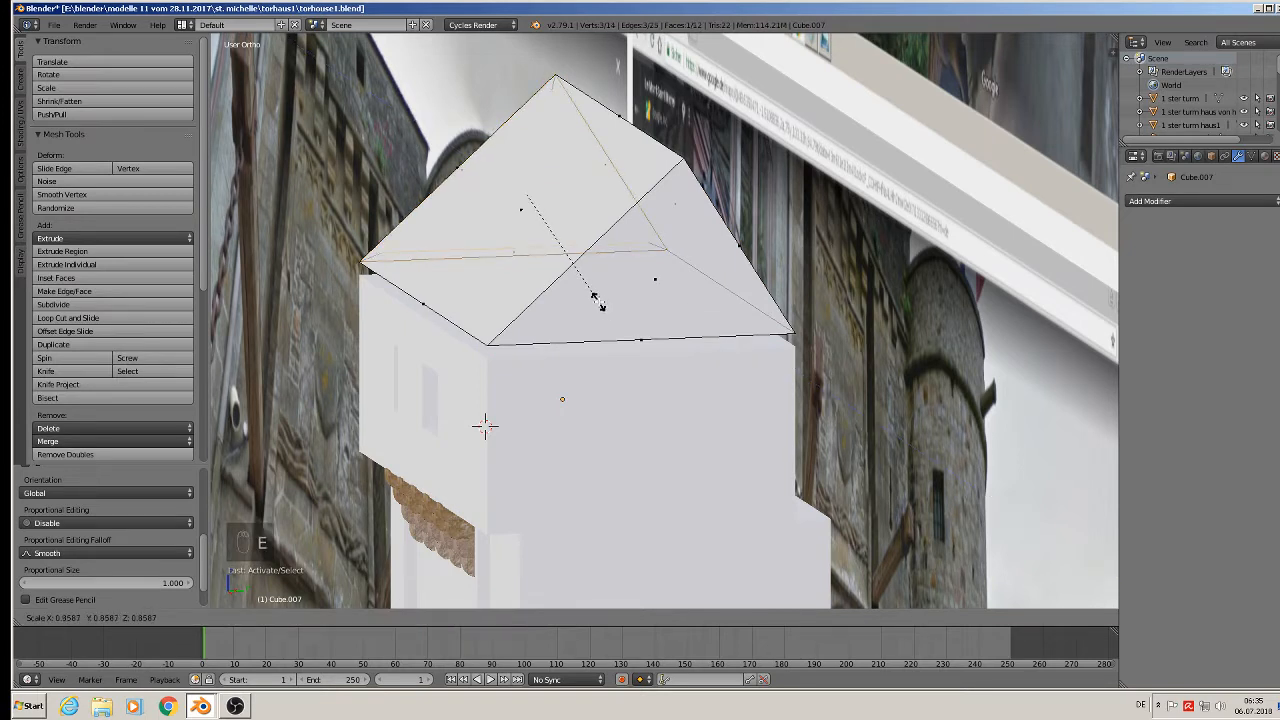
click(596, 300)
right_click(690, 300)
key(e)
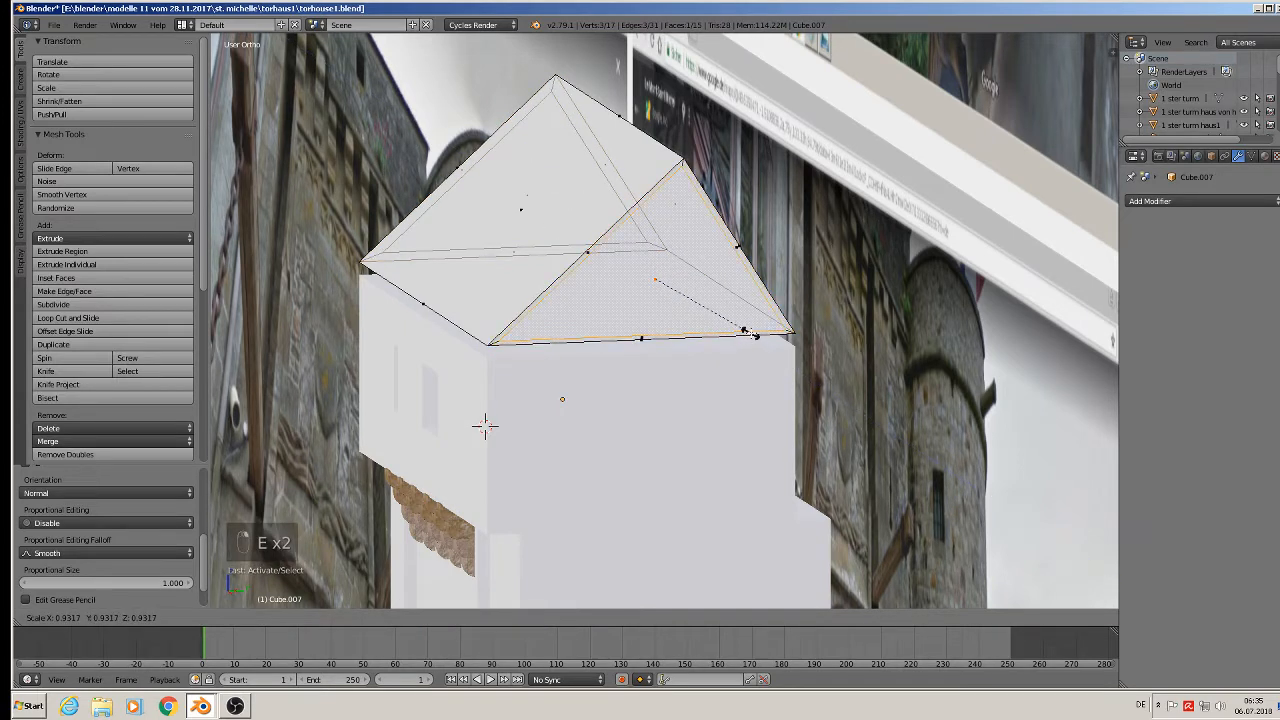
click(745, 329)
key(Tab)
scroll(668, 347, down, 3)
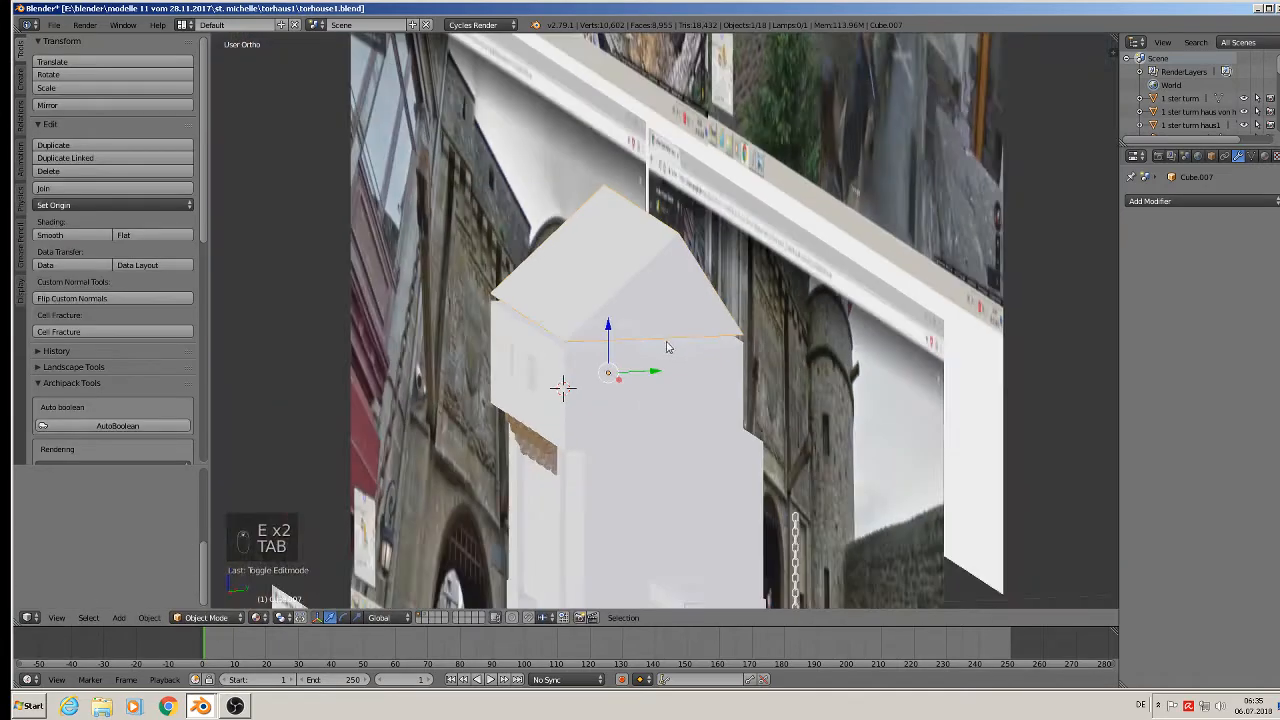
Orbit and pan across the photo boards to centre the stone house photo.
scroll(668, 347, down, 4)
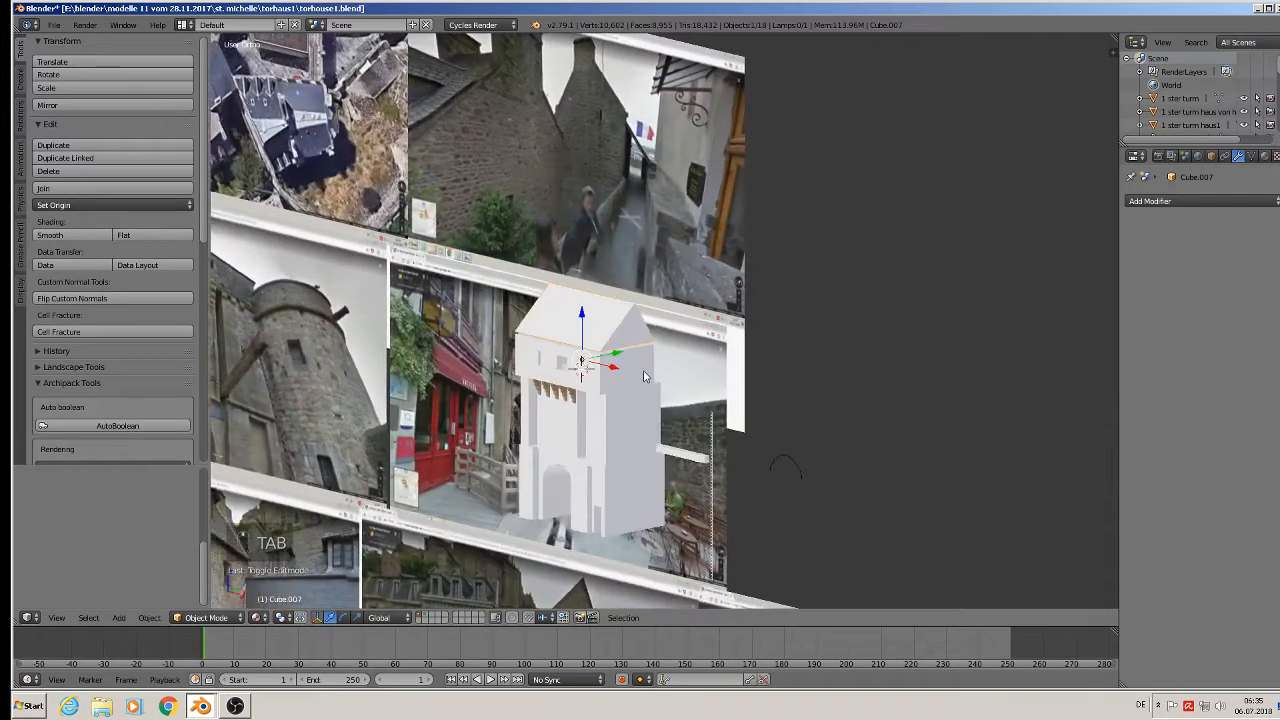
middle_drag(645, 376, 863, 368)
scroll(848, 362, down, 3)
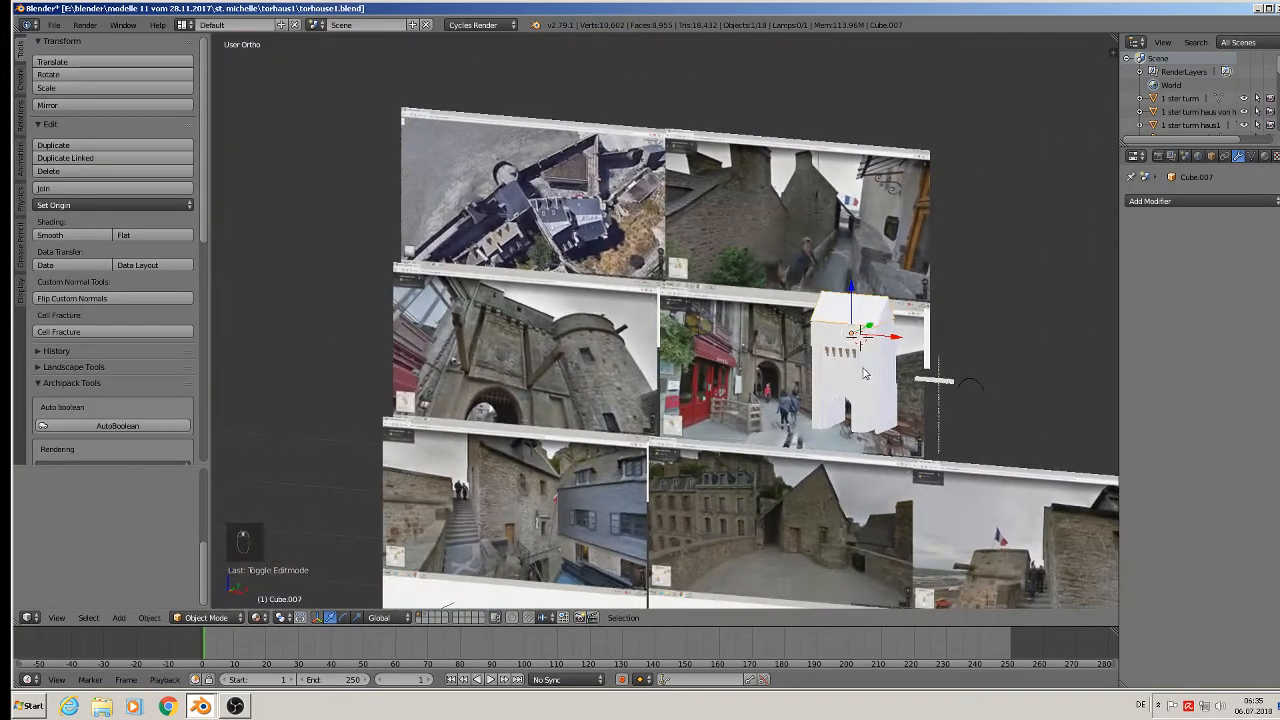
scroll(866, 373, up, 6)
shift+middle_drag(829, 486, 757, 317)
scroll(757, 317, down, 1)
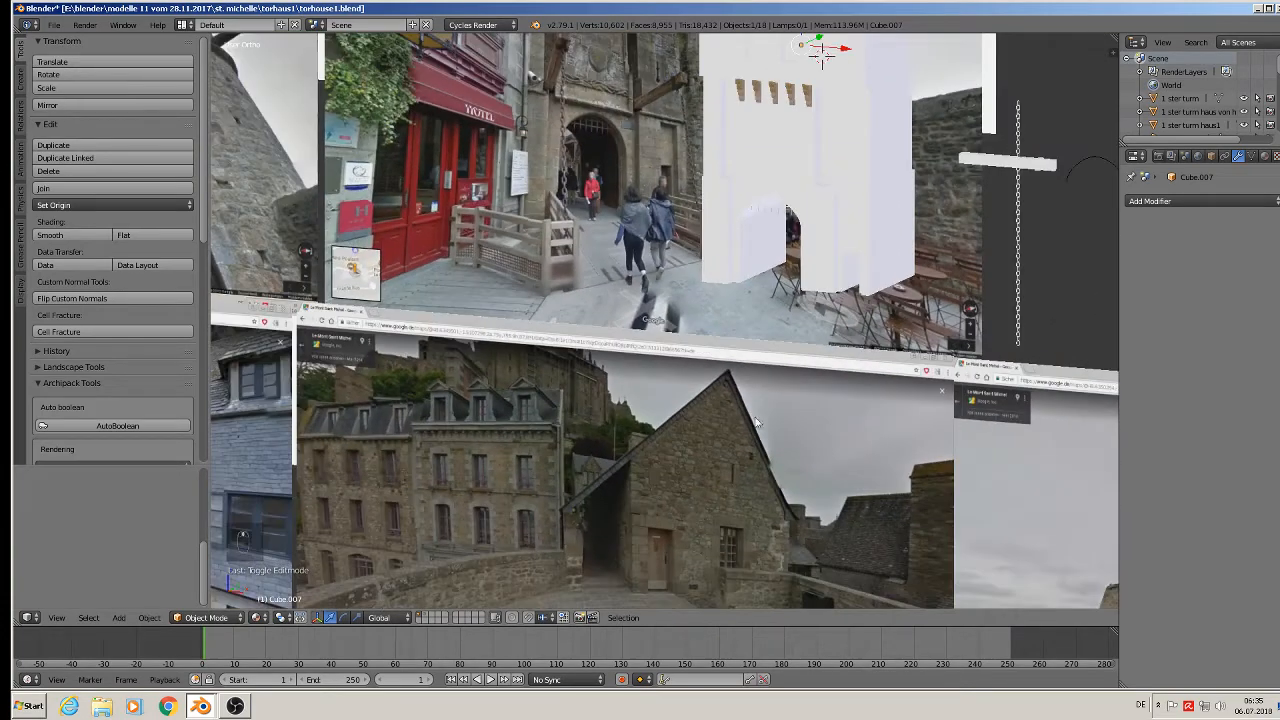
shift+middle_drag(697, 552, 673, 438)
scroll(650, 440, up, 3)
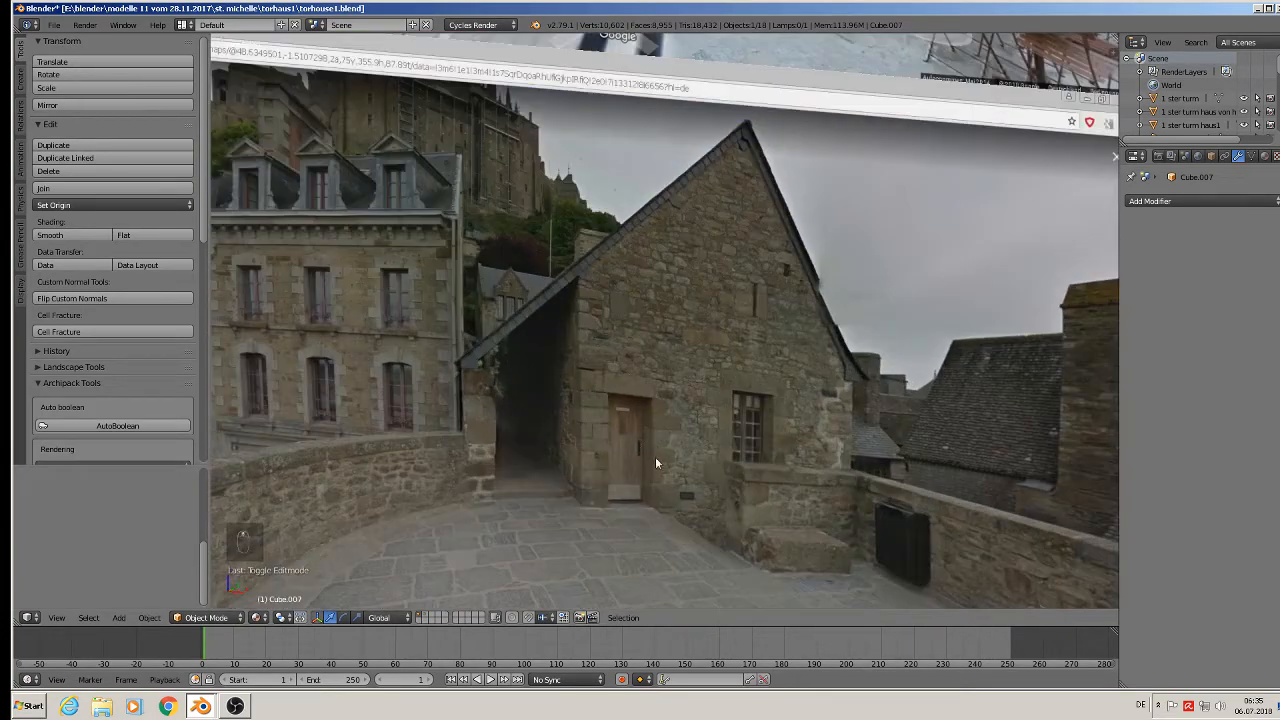
scroll(754, 404, down, 3)
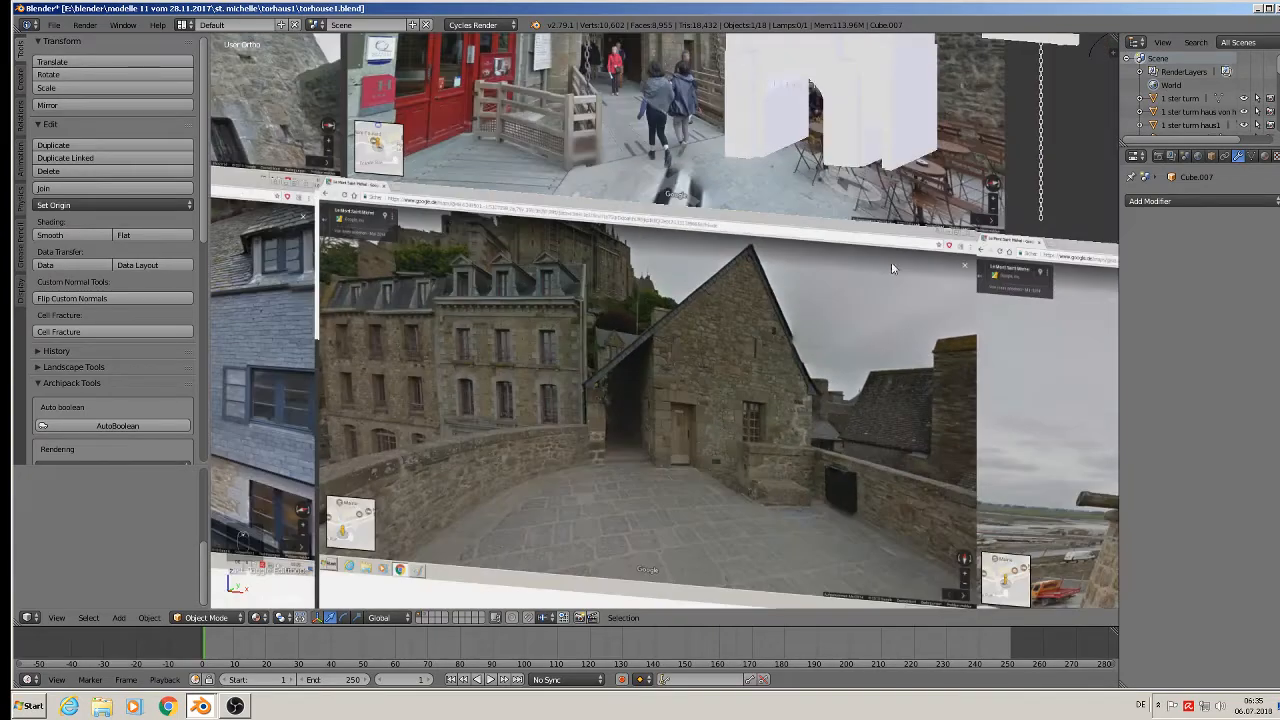
shift+middle_drag(891, 263, 761, 458)
middle_drag(815, 215, 728, 195)
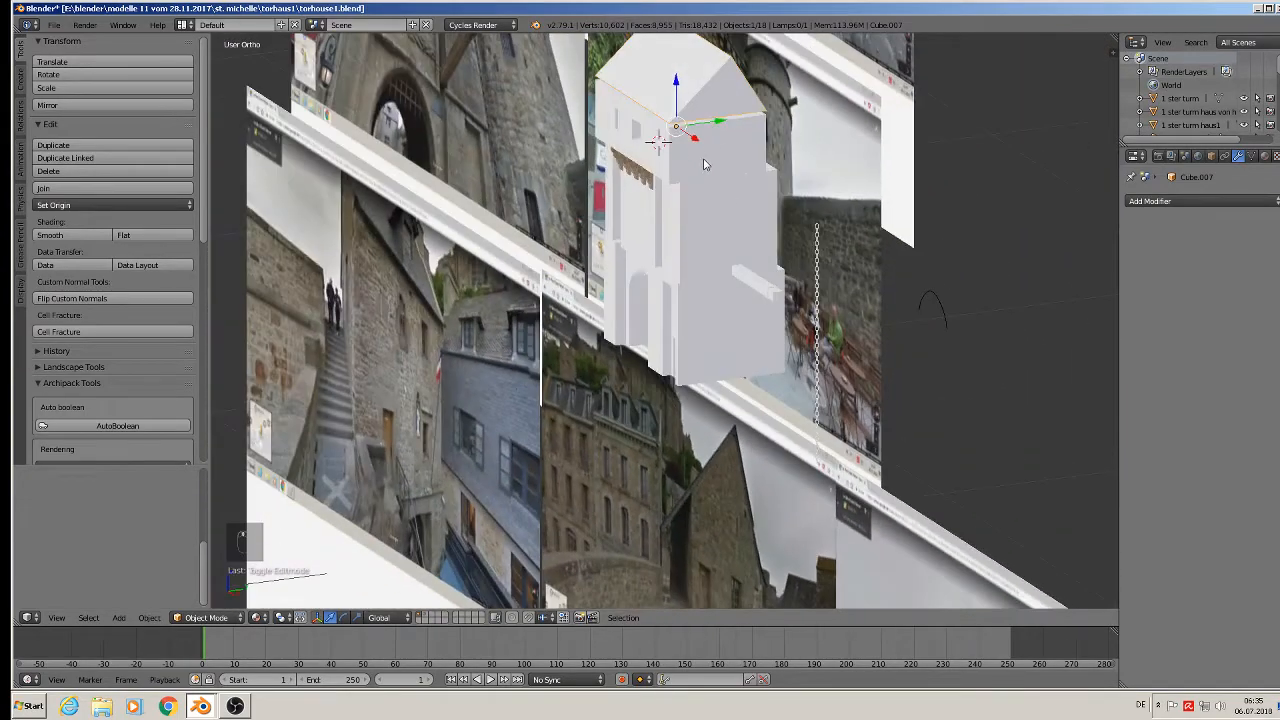
middle_drag(643, 310, 722, 346)
shift+middle_drag(674, 485, 757, 289)
scroll(634, 383, up, 4)
shift+middle_drag(634, 353, 588, 308)
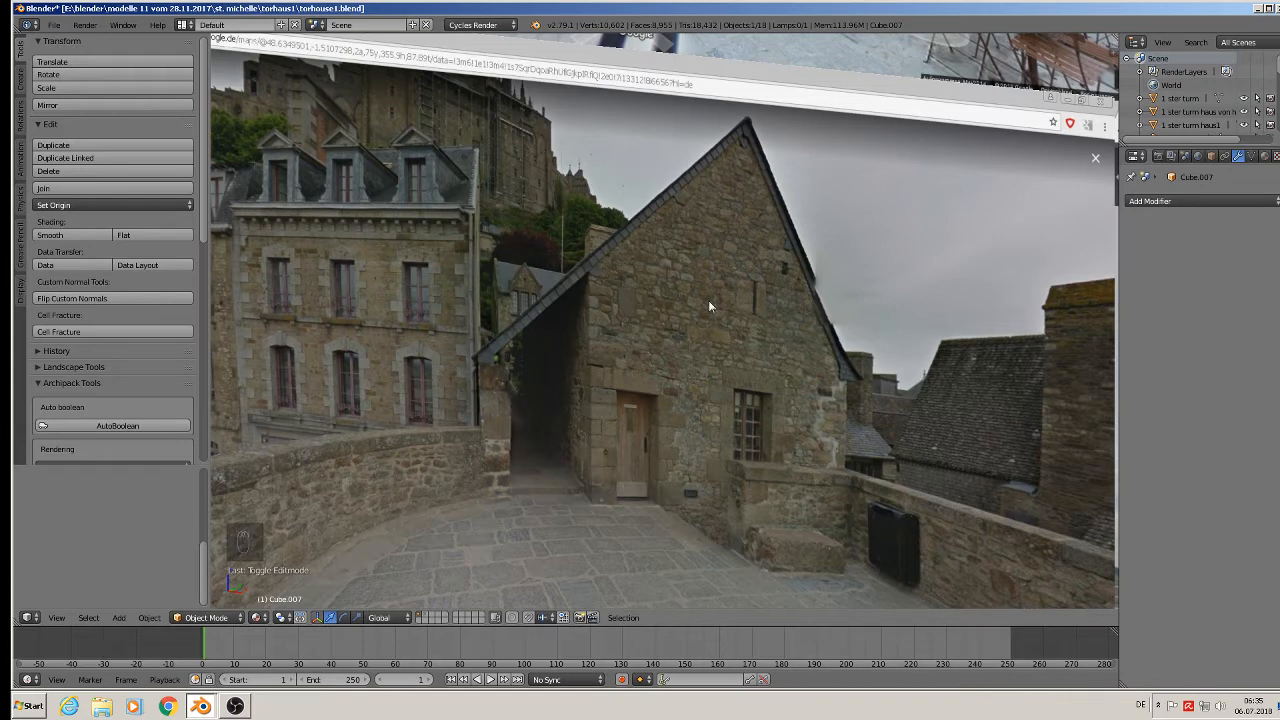
Place the 3D cursor on the gable photo and add a mesh cube there.
scroll(736, 260, down, 3)
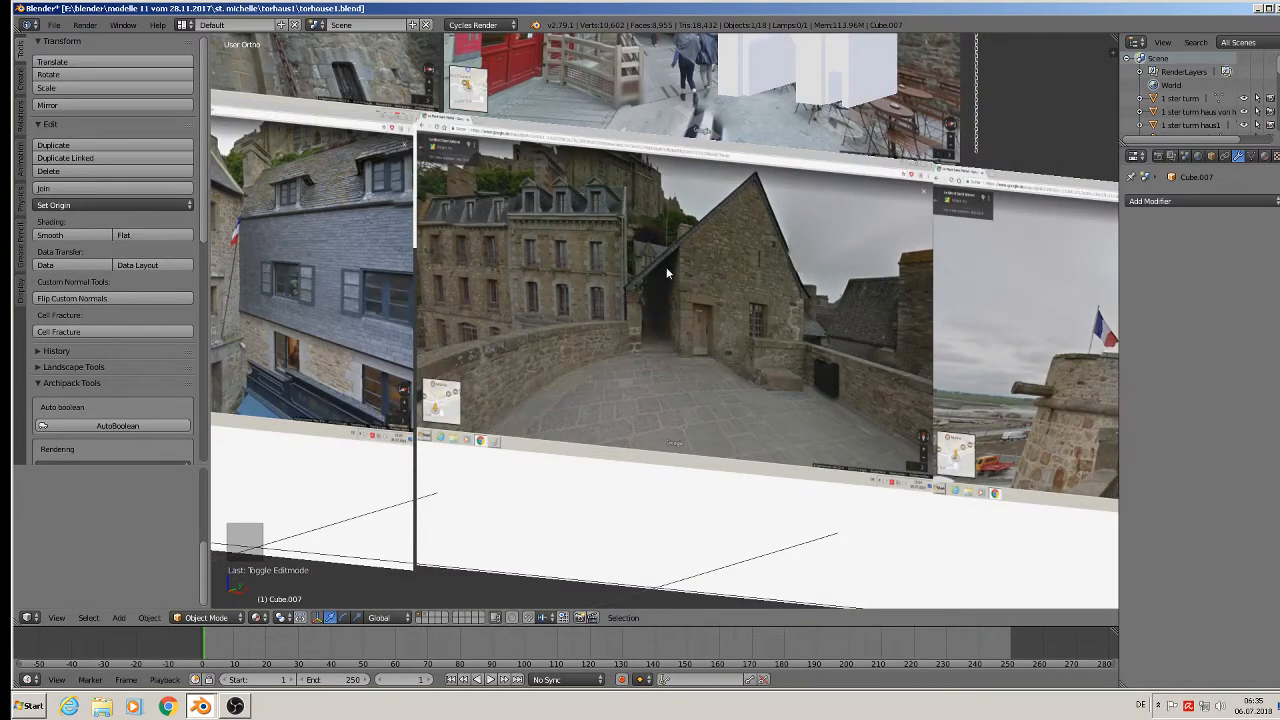
scroll(665, 334, up, 3)
click(654, 348)
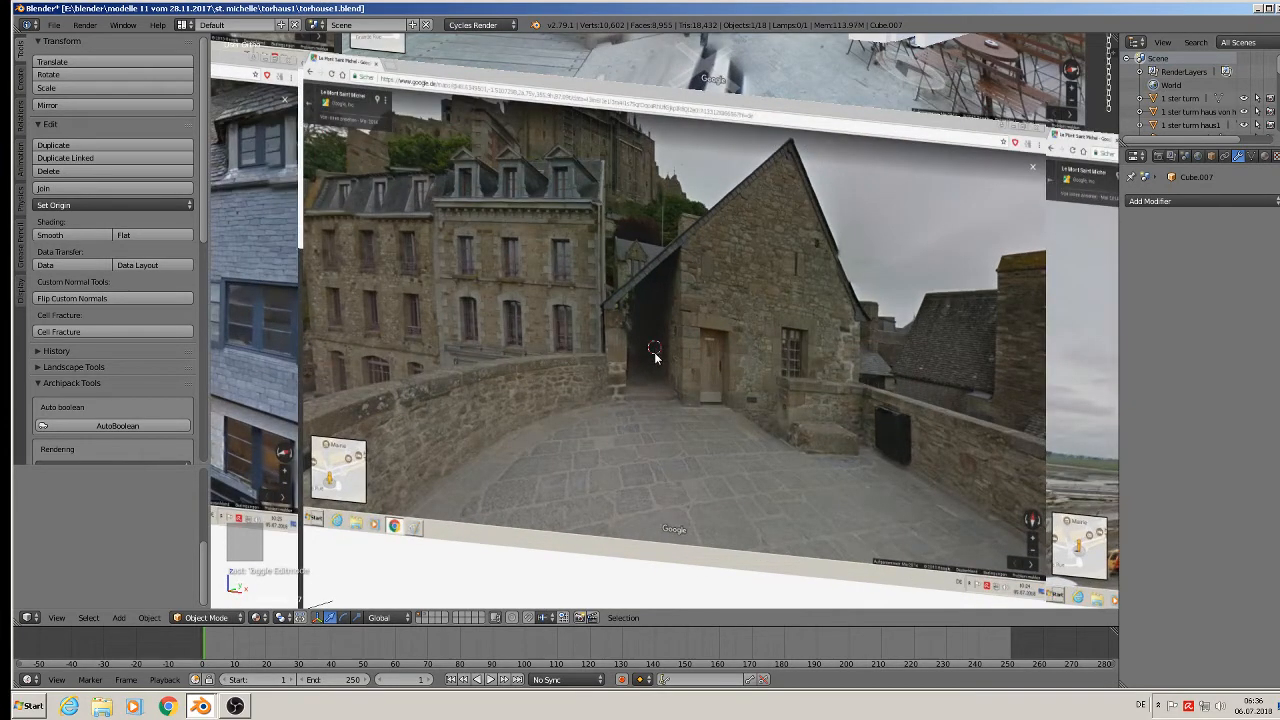
click(120, 618)
mouse_move(137, 601)
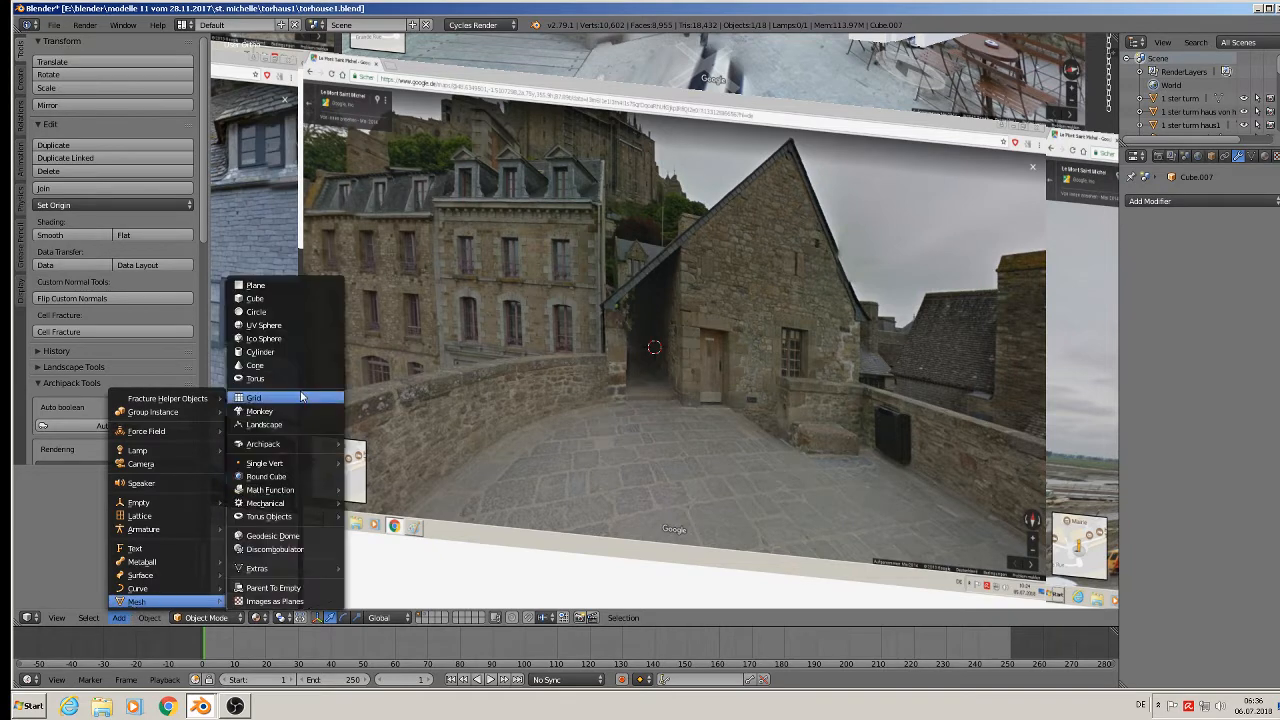
click(284, 300)
Shrink the new cube, switch to front view and nudge it slightly upward.
key(s)
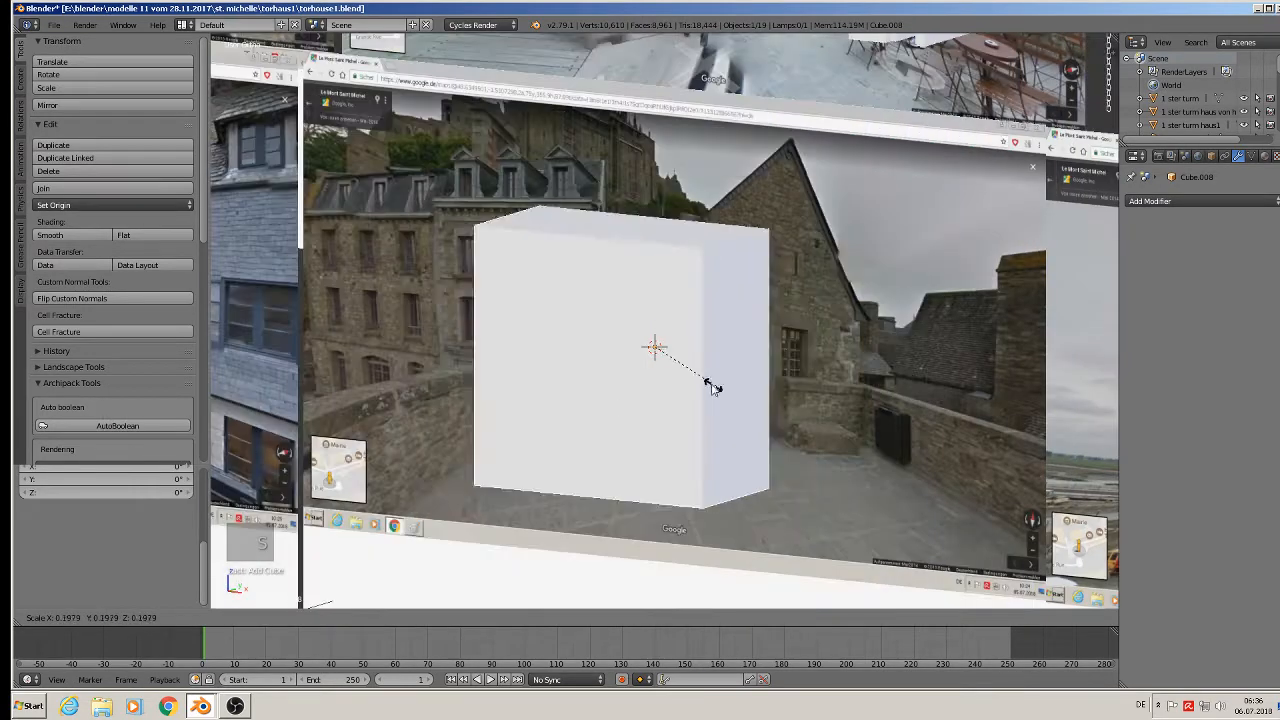
click(666, 370)
key(KP_1)
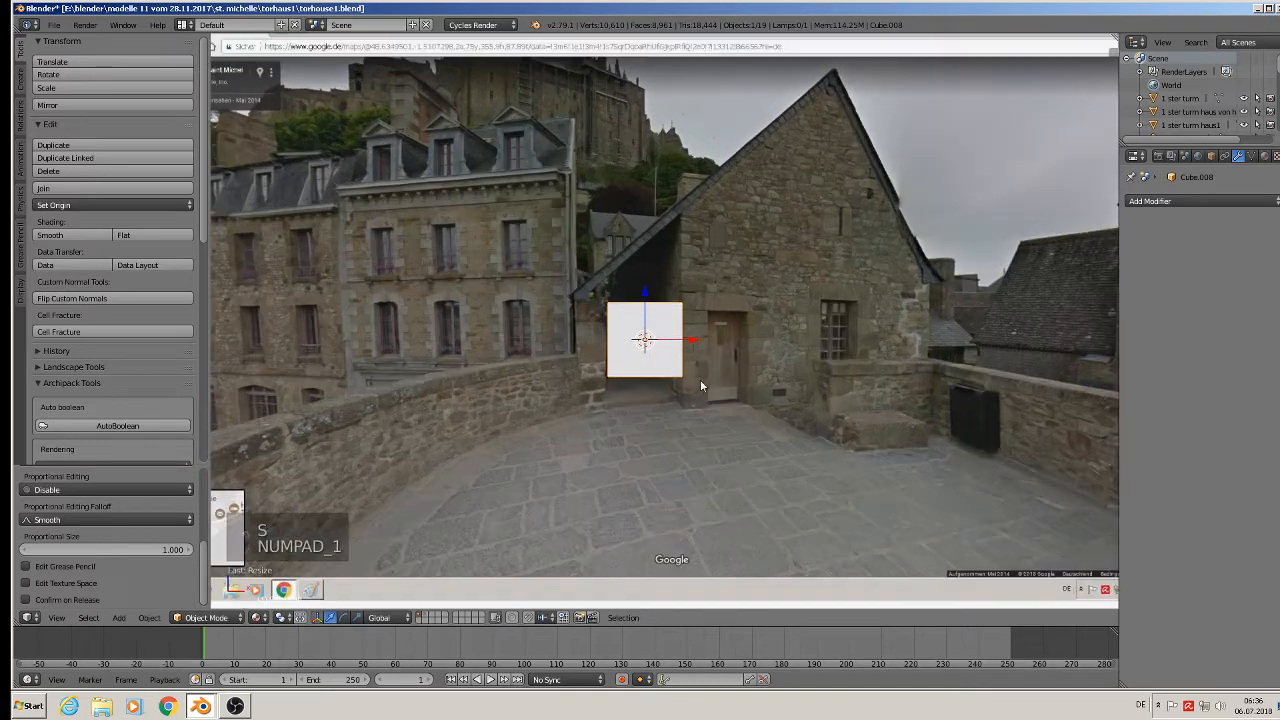
key(s)
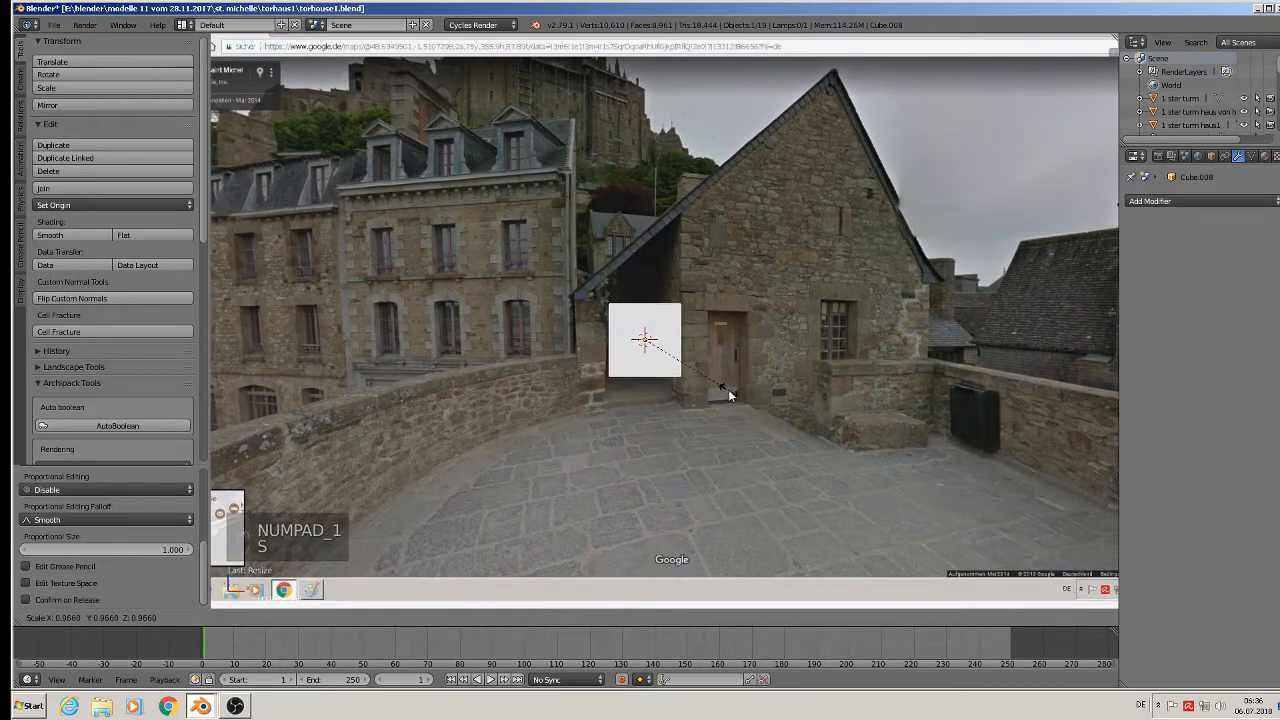
right_click(722, 389)
drag(649, 305, 651, 300)
click(651, 305)
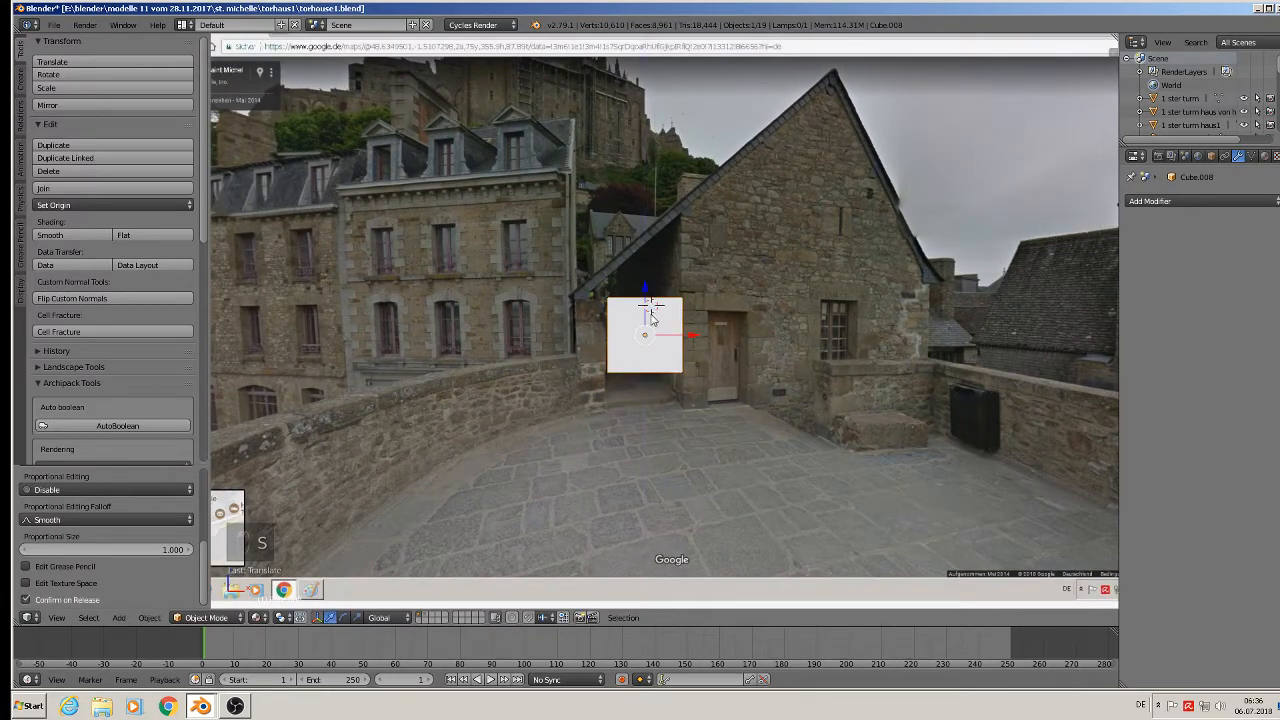
Stretch the cube along Z into a tall block lined up with the gable.
key(s)
key(z)
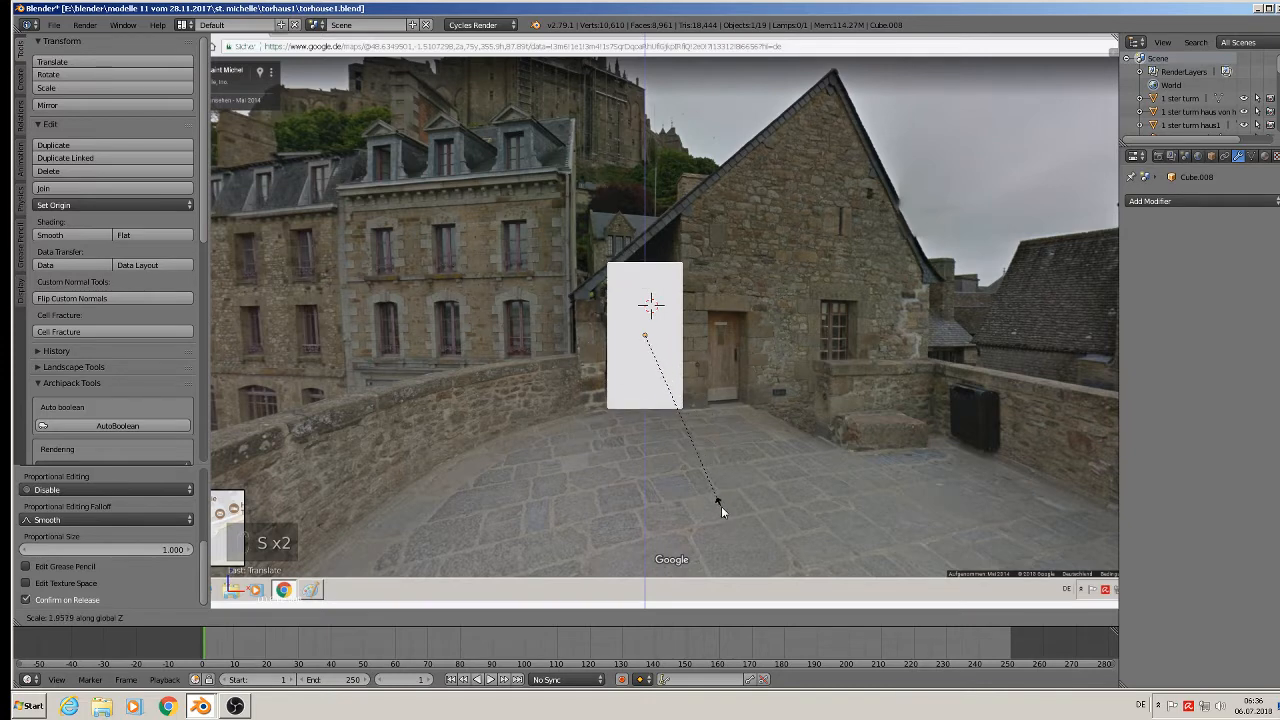
click(717, 504)
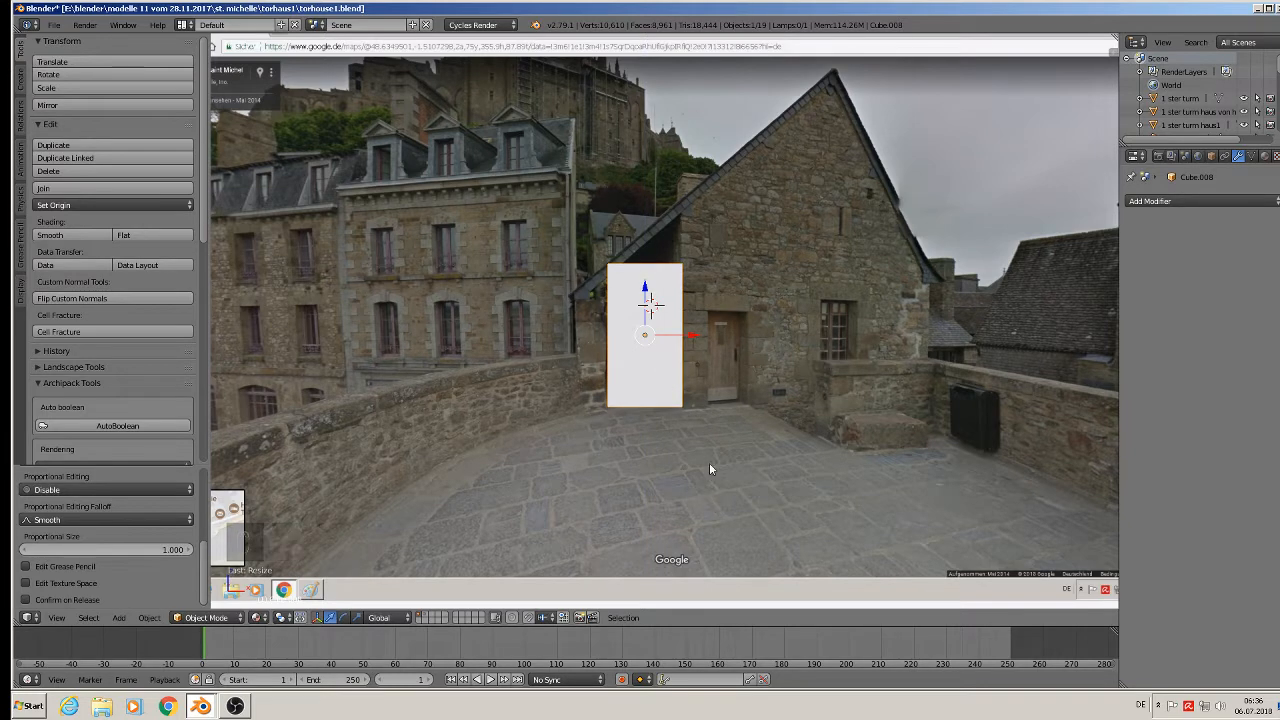
key(s)
key(z)
click(716, 493)
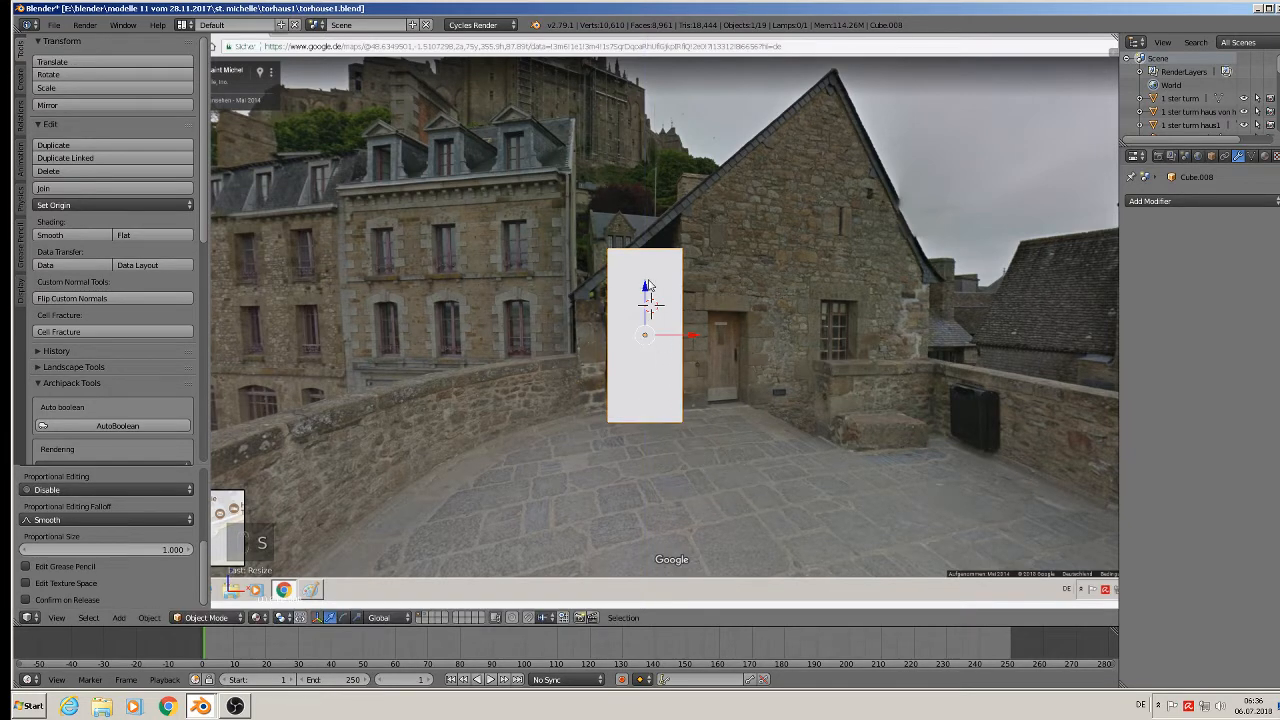
drag(655, 289, 657, 226)
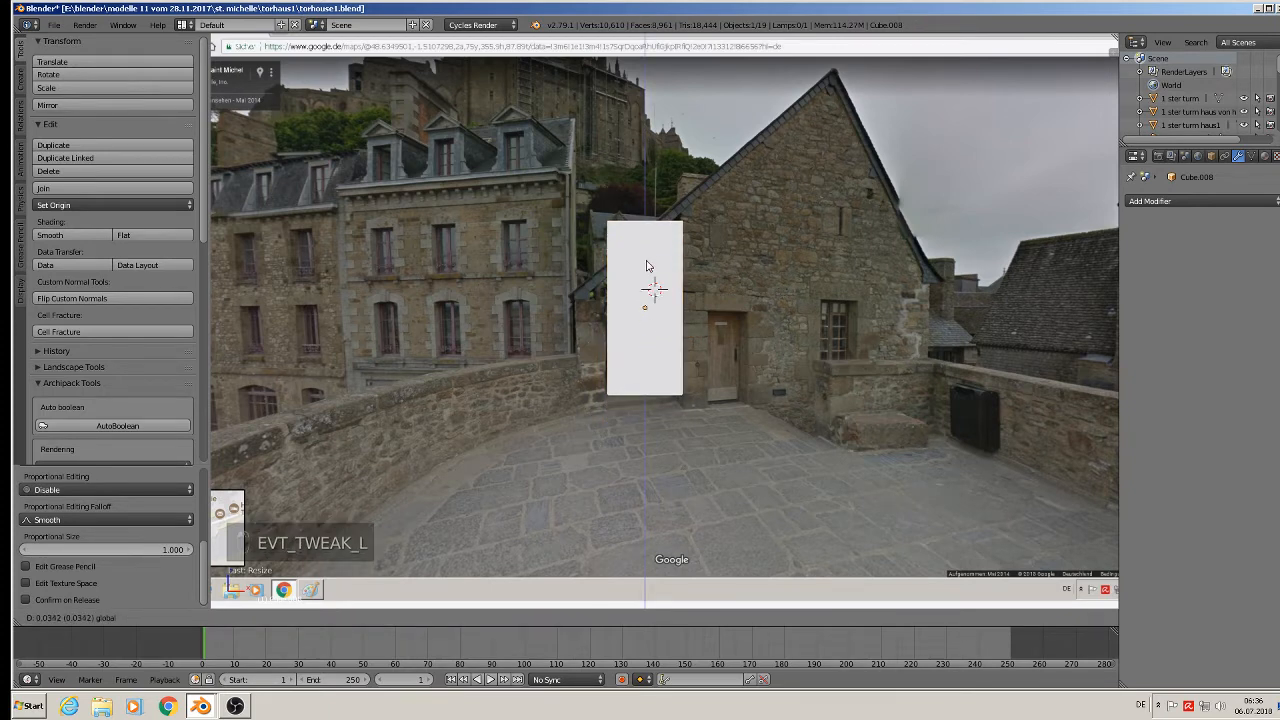
key(s)
key(z)
click(744, 441)
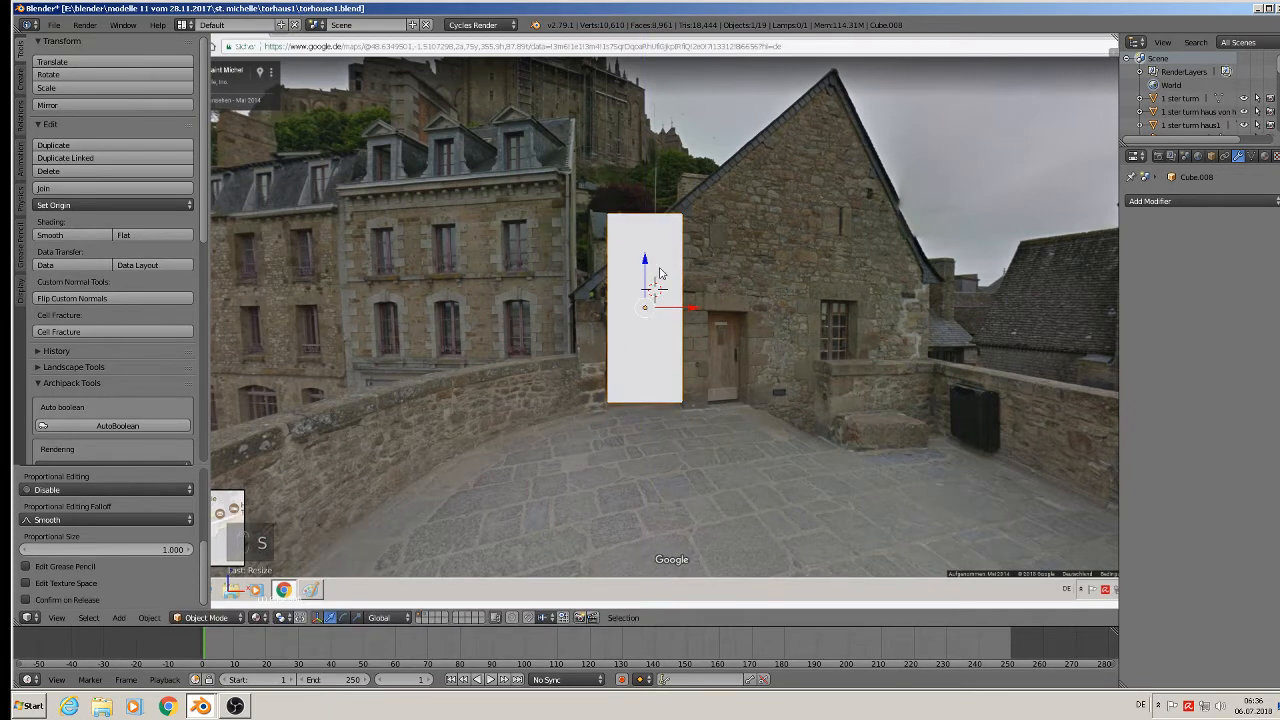
Add a horizontal loop cut and lower one top edge to form a sloped top.
key(Tab)
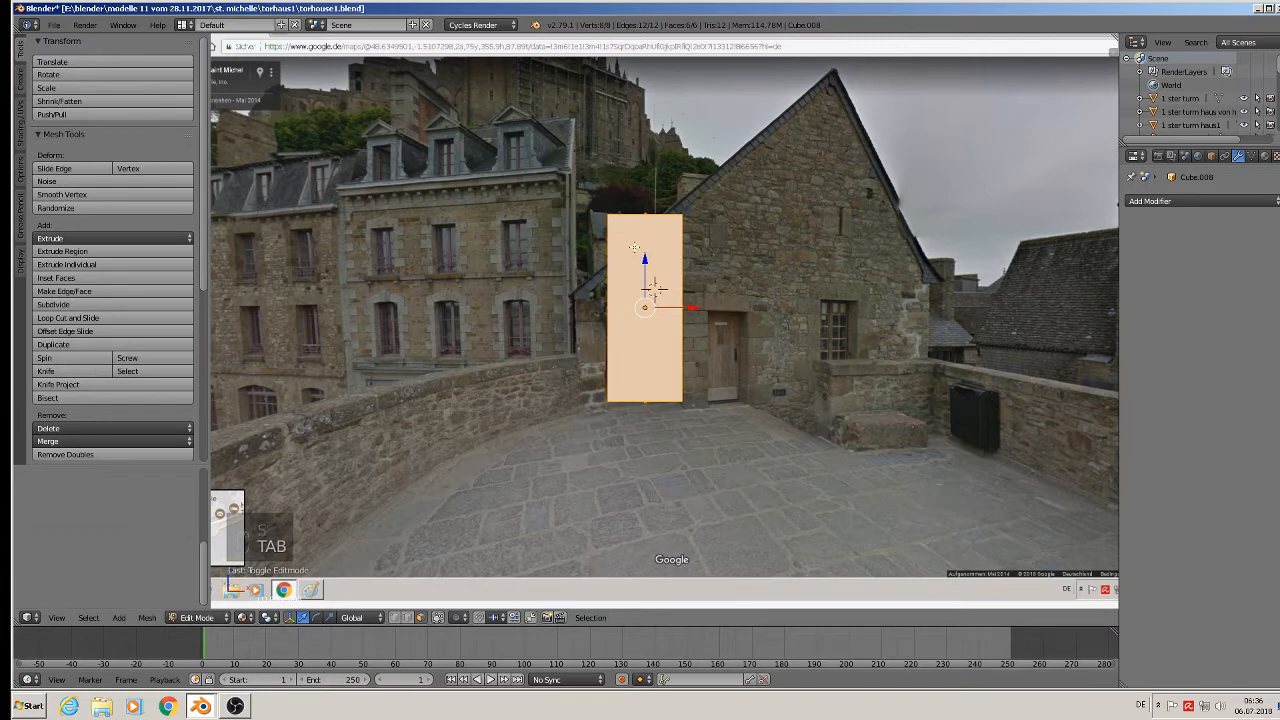
key(ctrl+r)
click(626, 300)
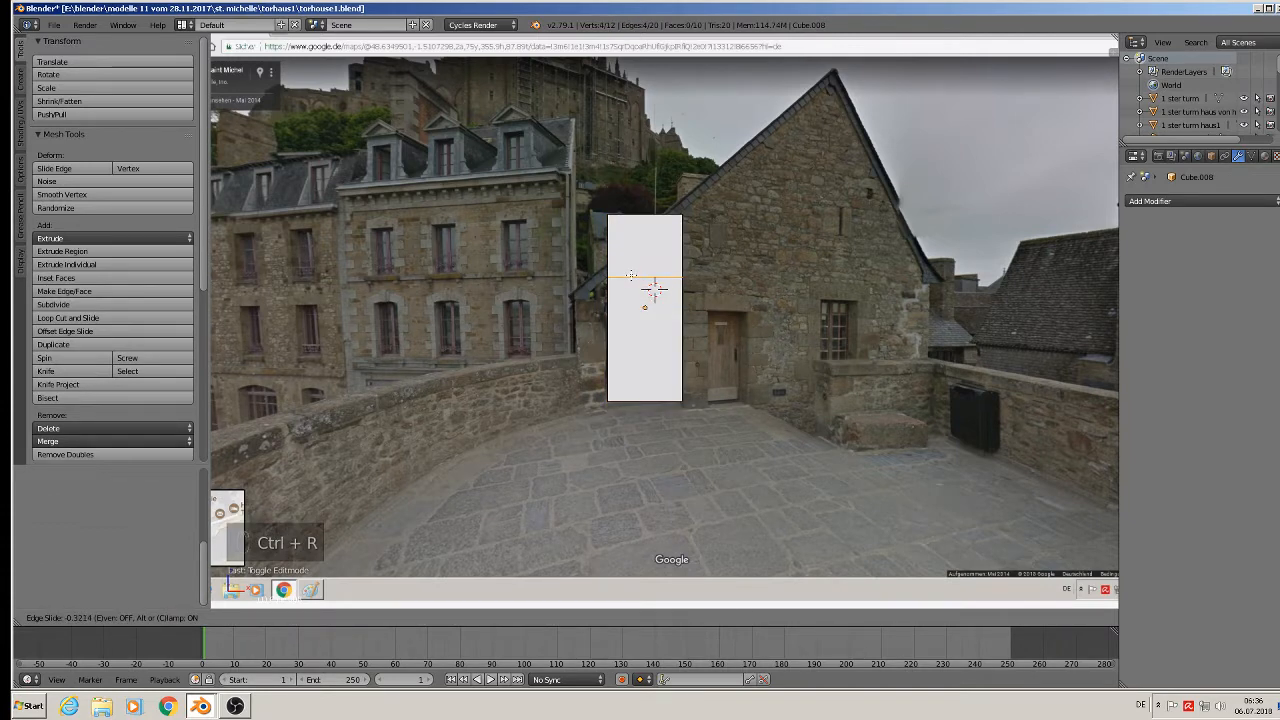
click(631, 274)
middle_drag(631, 274, 620, 247)
key(Tab)
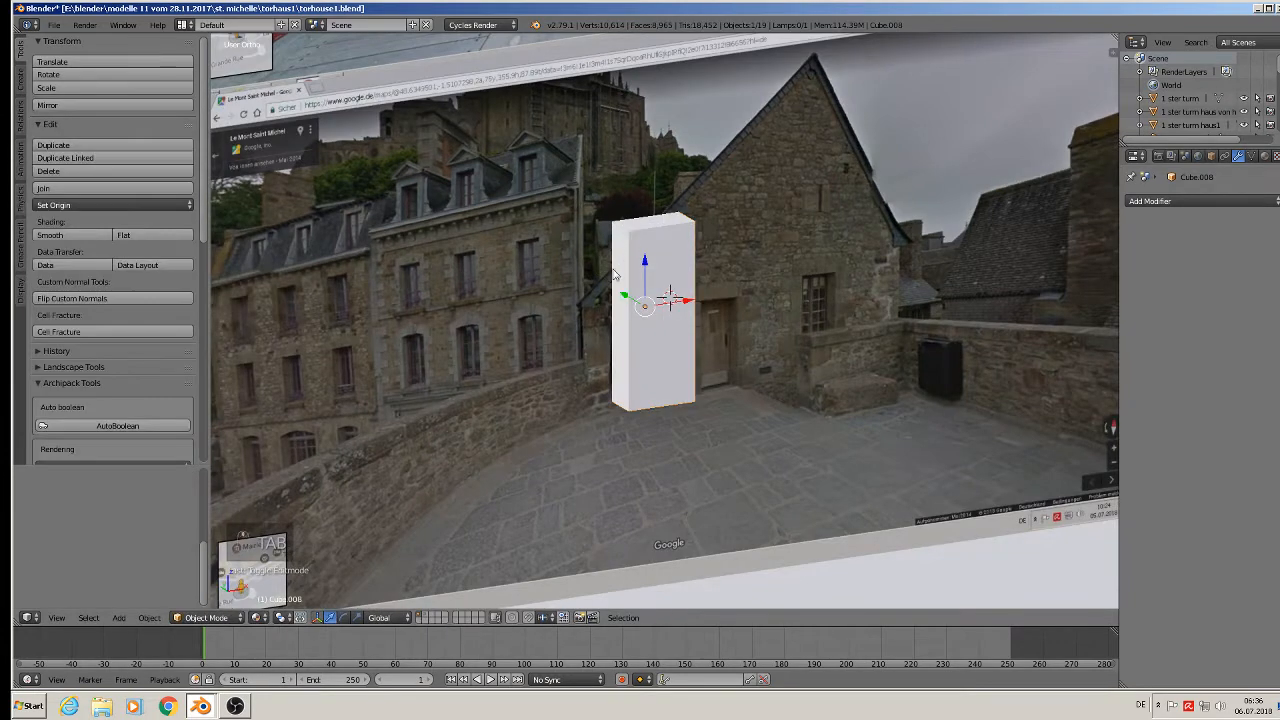
key(Tab)
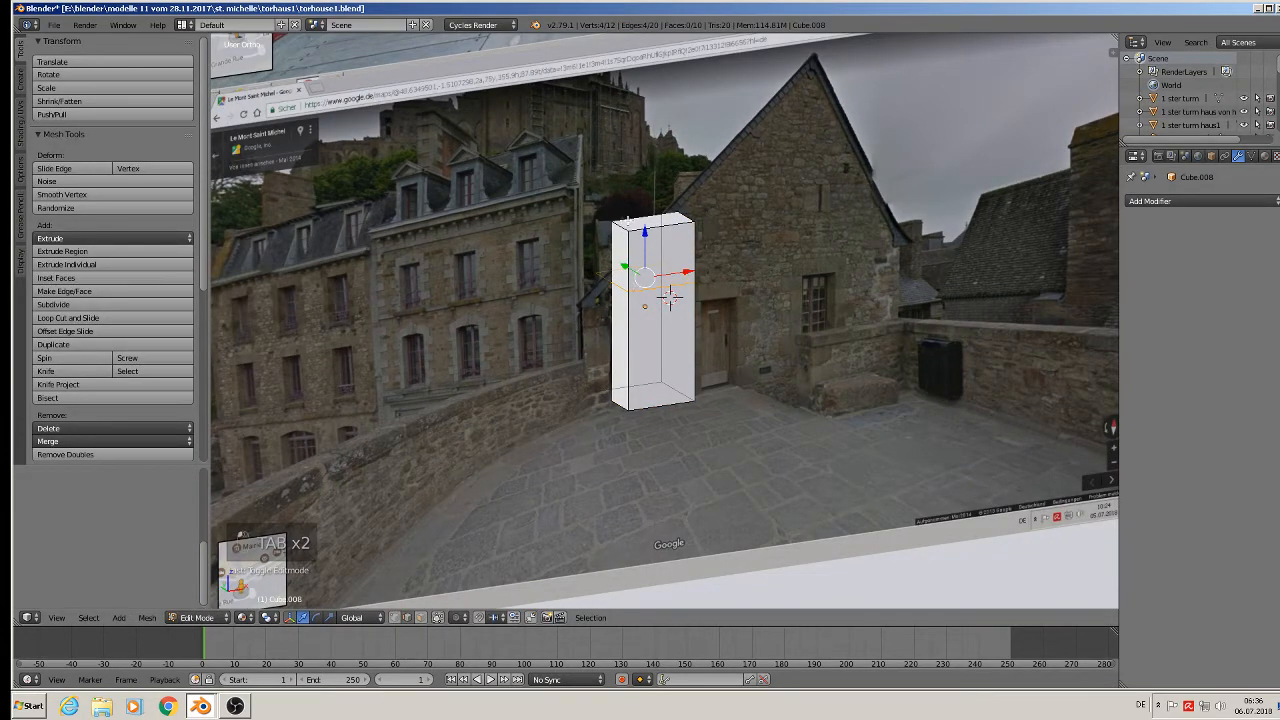
right_click(622, 219)
drag(611, 187, 622, 243)
key(Tab)
Stretch the block along Y over the stone house photo.
scroll(659, 348, down, 3)
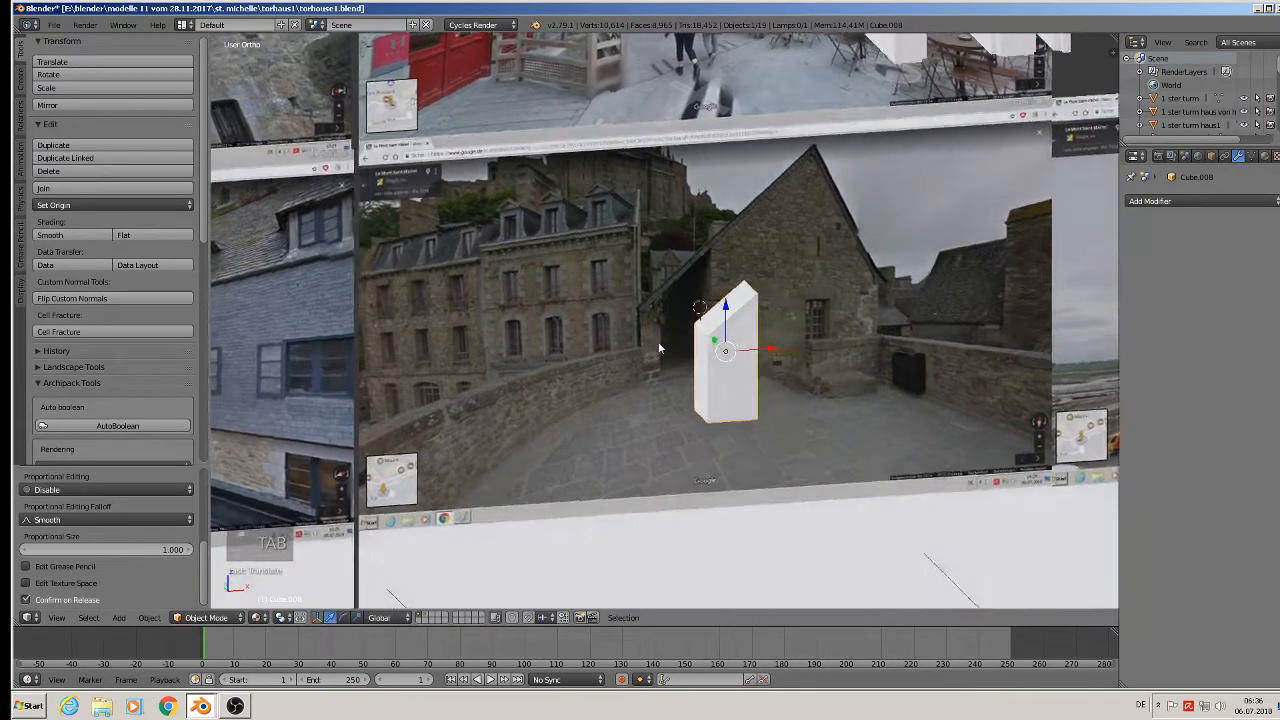
middle_drag(659, 348, 822, 427)
key(s)
key(y)
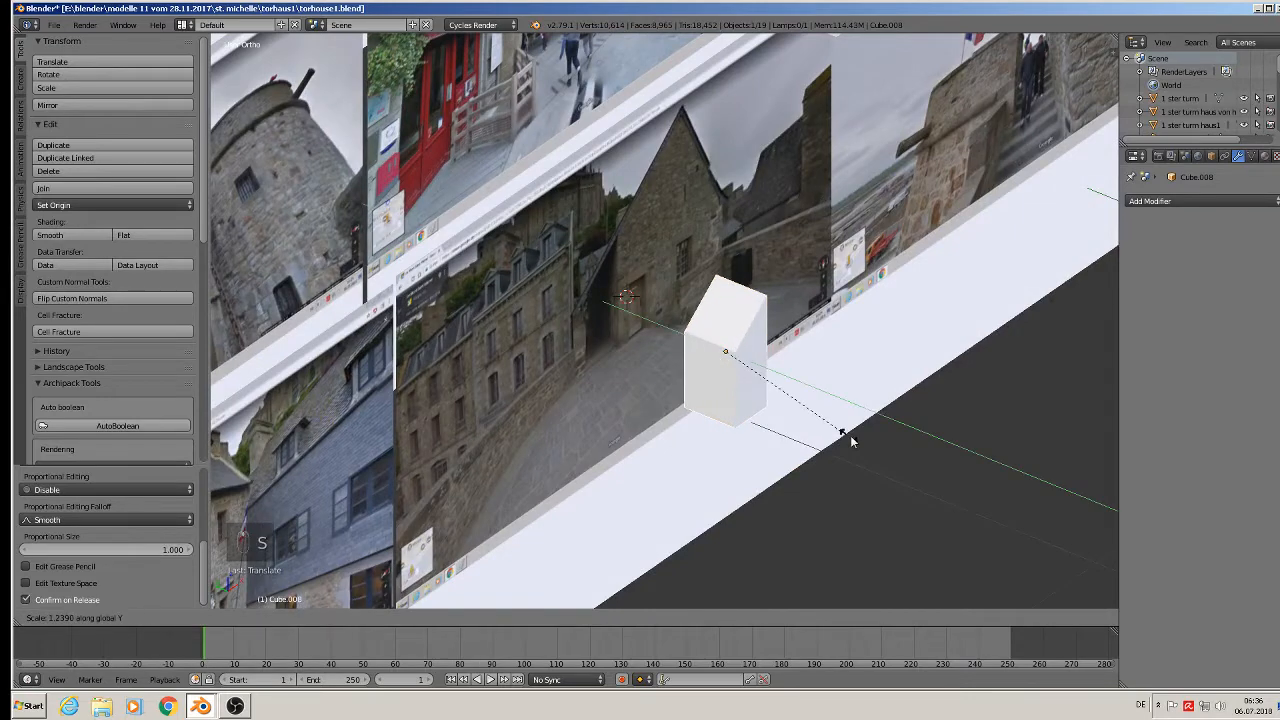
click(827, 218)
middle_drag(827, 218, 588, 298)
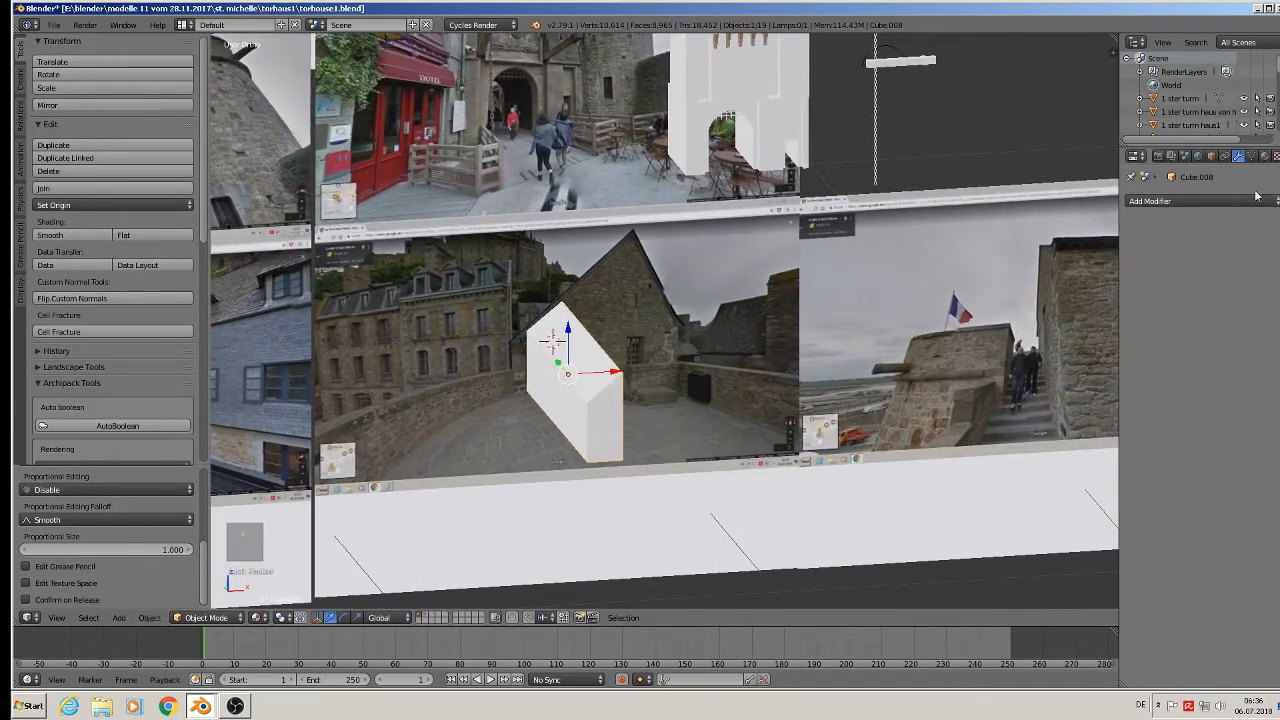
Assign the existing orange Material.001 to the sloped block Cube.008.
click(1264, 157)
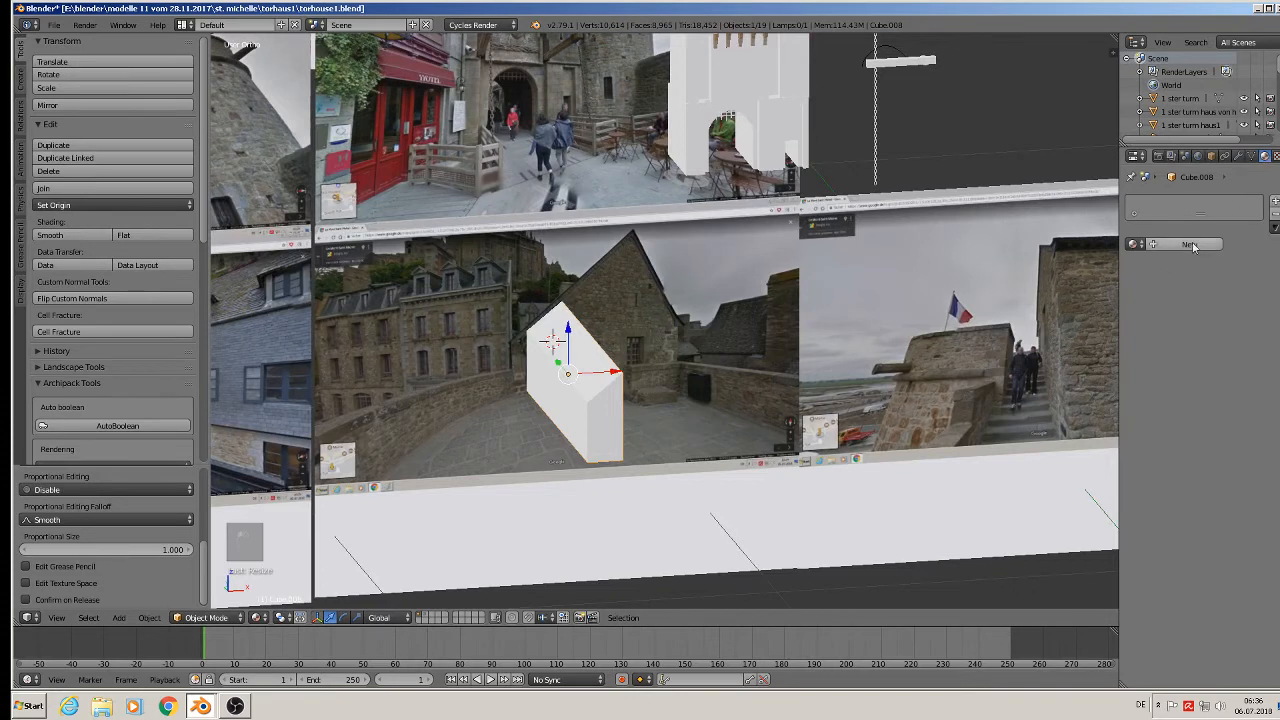
click(1153, 244)
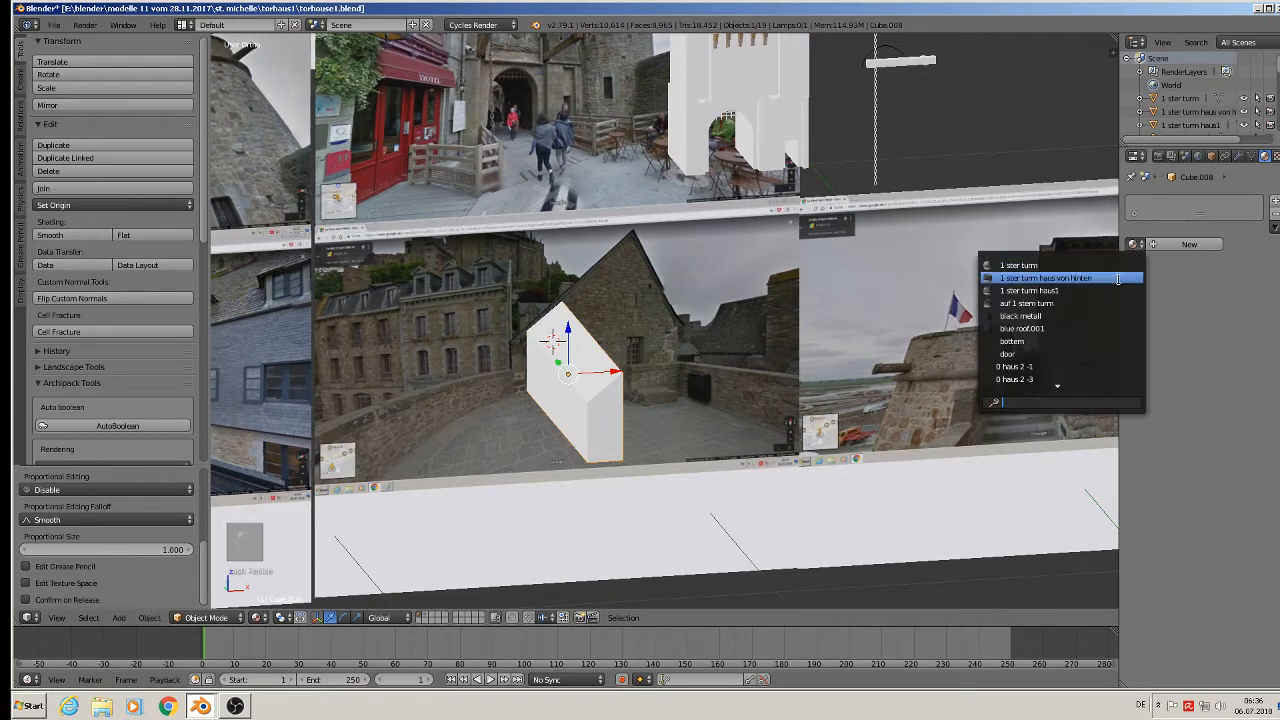
scroll(1071, 379, down, 5)
scroll(1071, 379, down, 6)
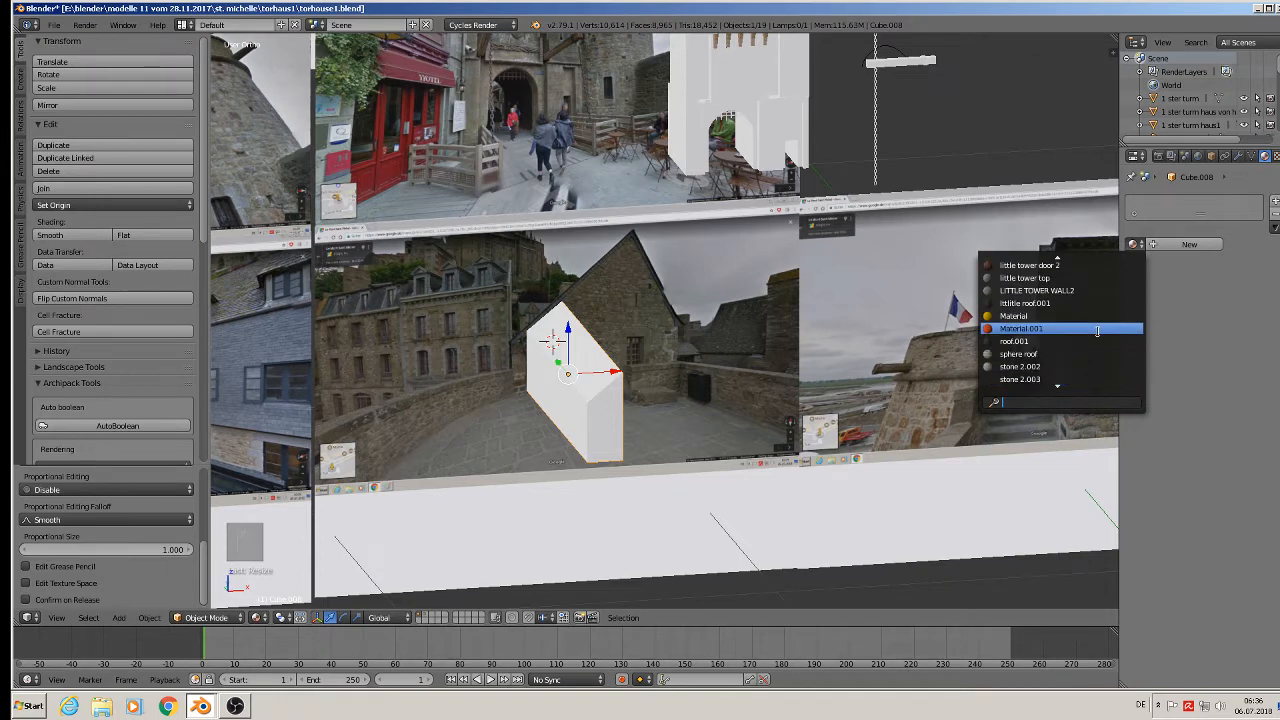
click(1097, 330)
In front view, drag the orange block right and up onto the gatehouse tower's roof.
middle_drag(855, 351, 796, 336)
key(KP_1)
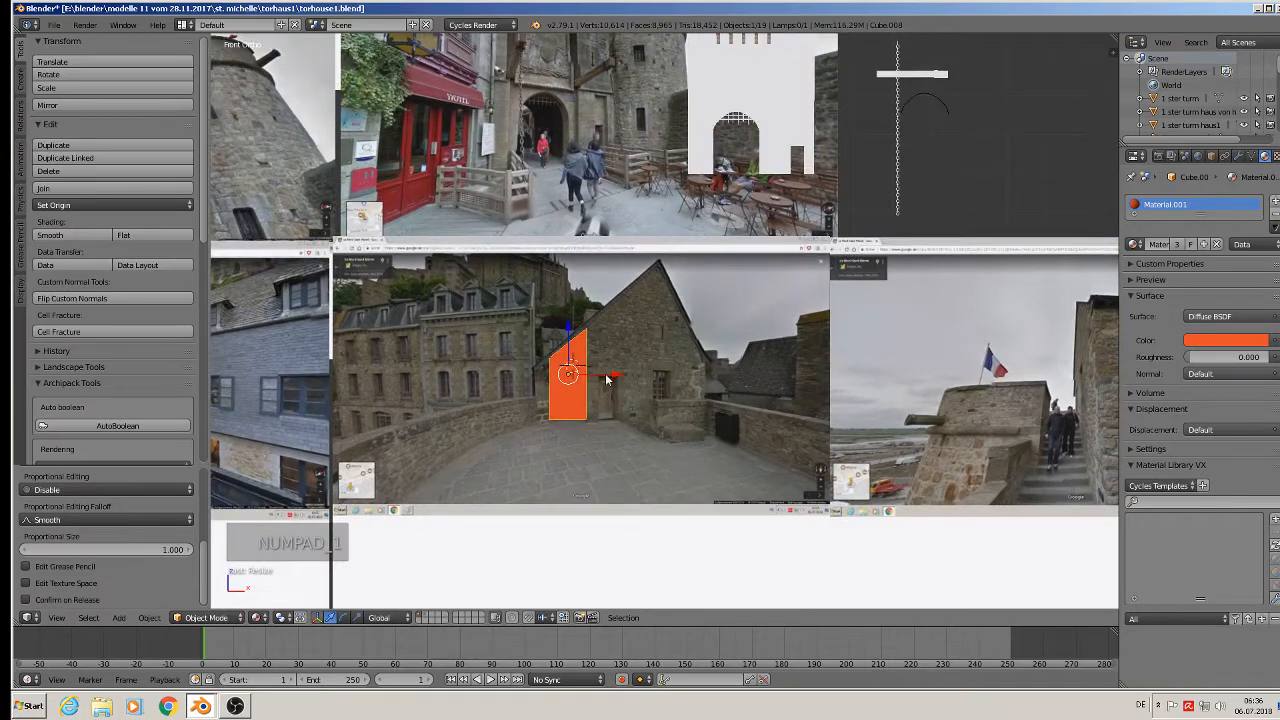
drag(614, 374, 824, 374)
drag(775, 328, 775, 27)
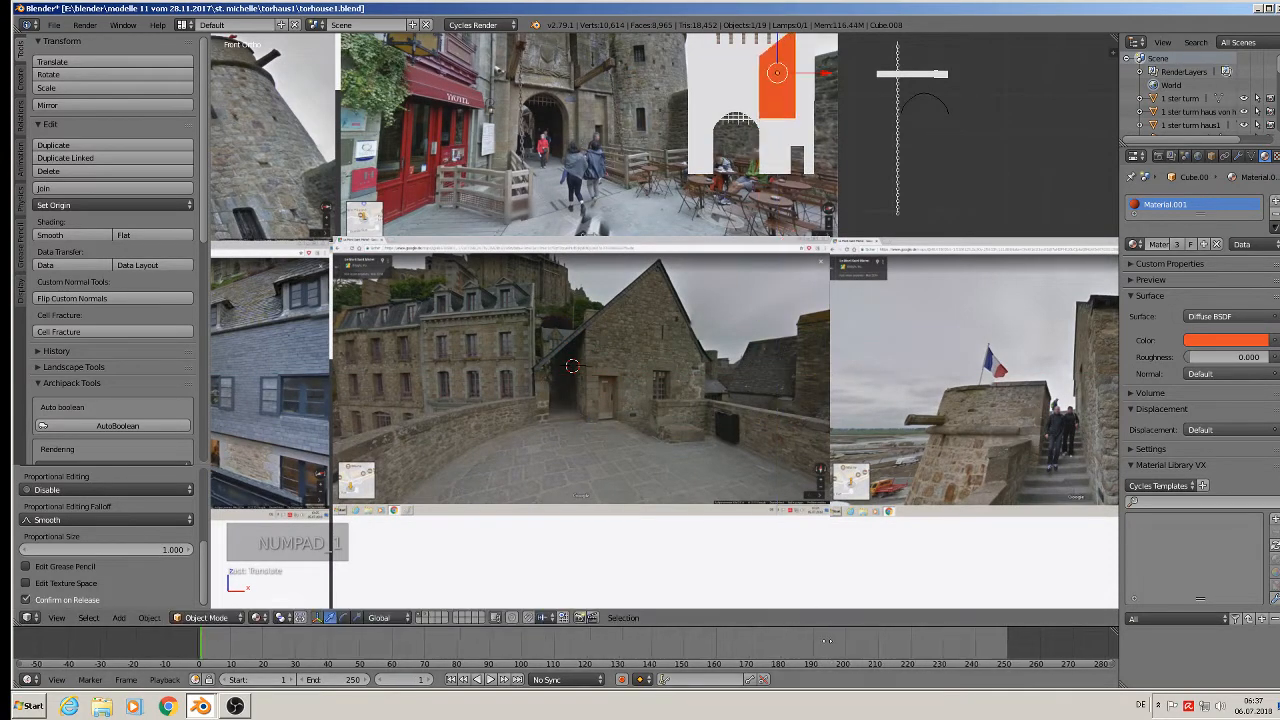
key(KP_Decimal)
scroll(726, 410, up, 3)
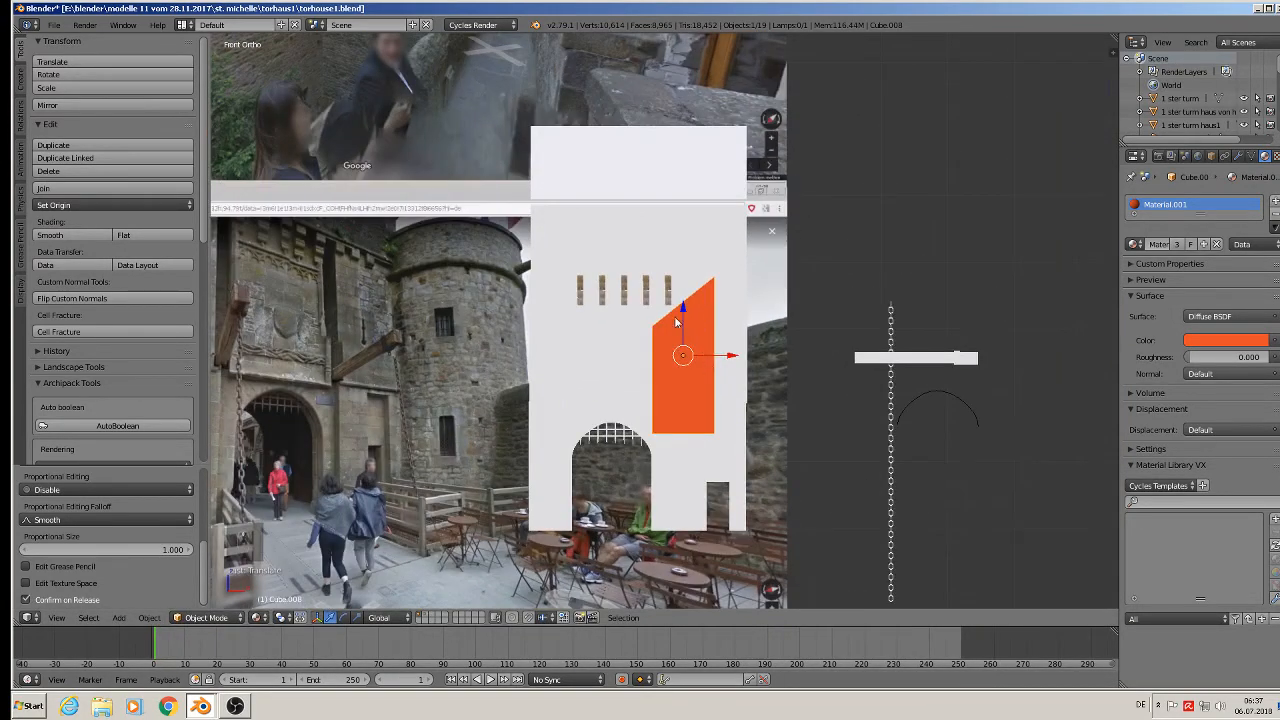
drag(683, 315, 690, 193)
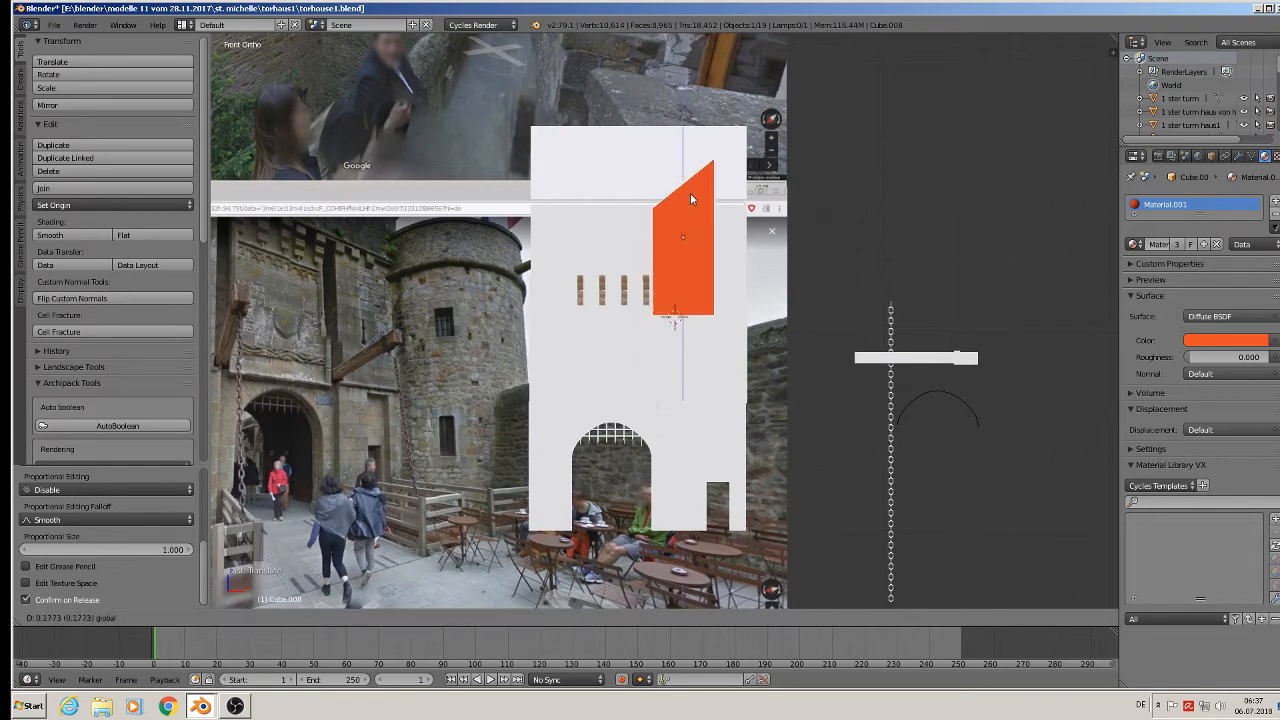
middle_drag(690, 193, 640, 258)
scroll(642, 264, down, 2)
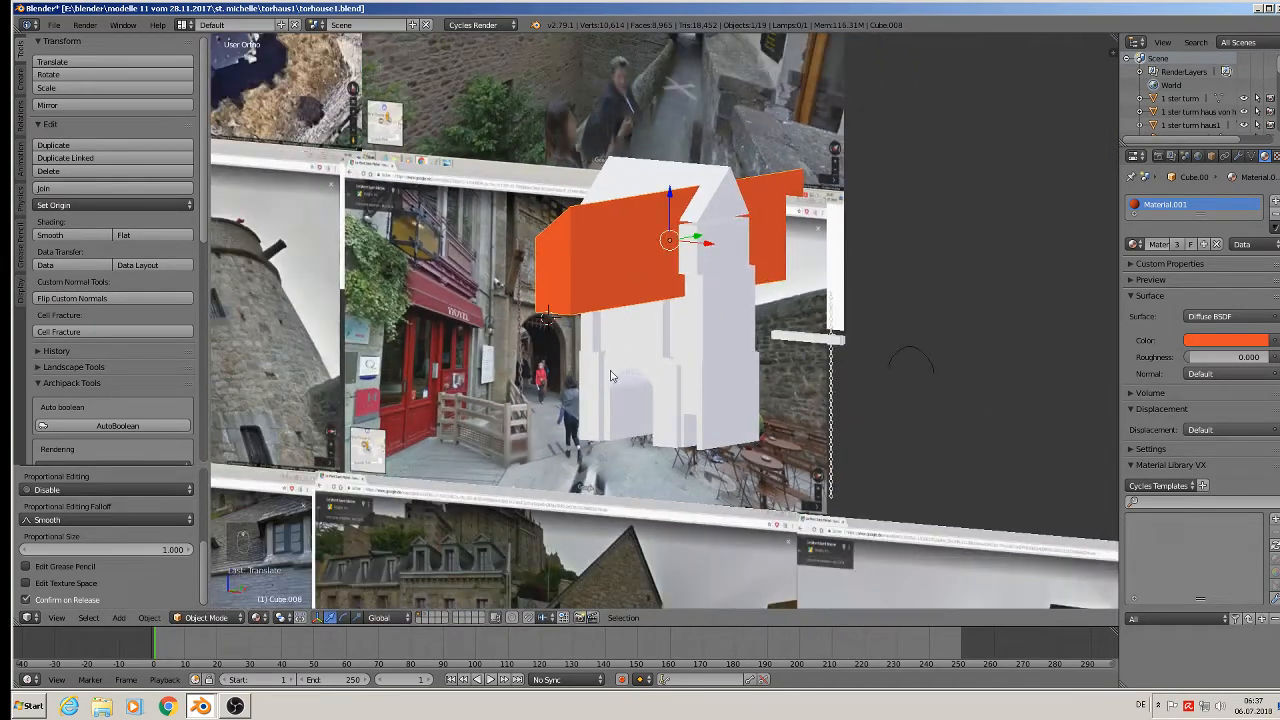
shift+middle_drag(587, 422, 889, 308)
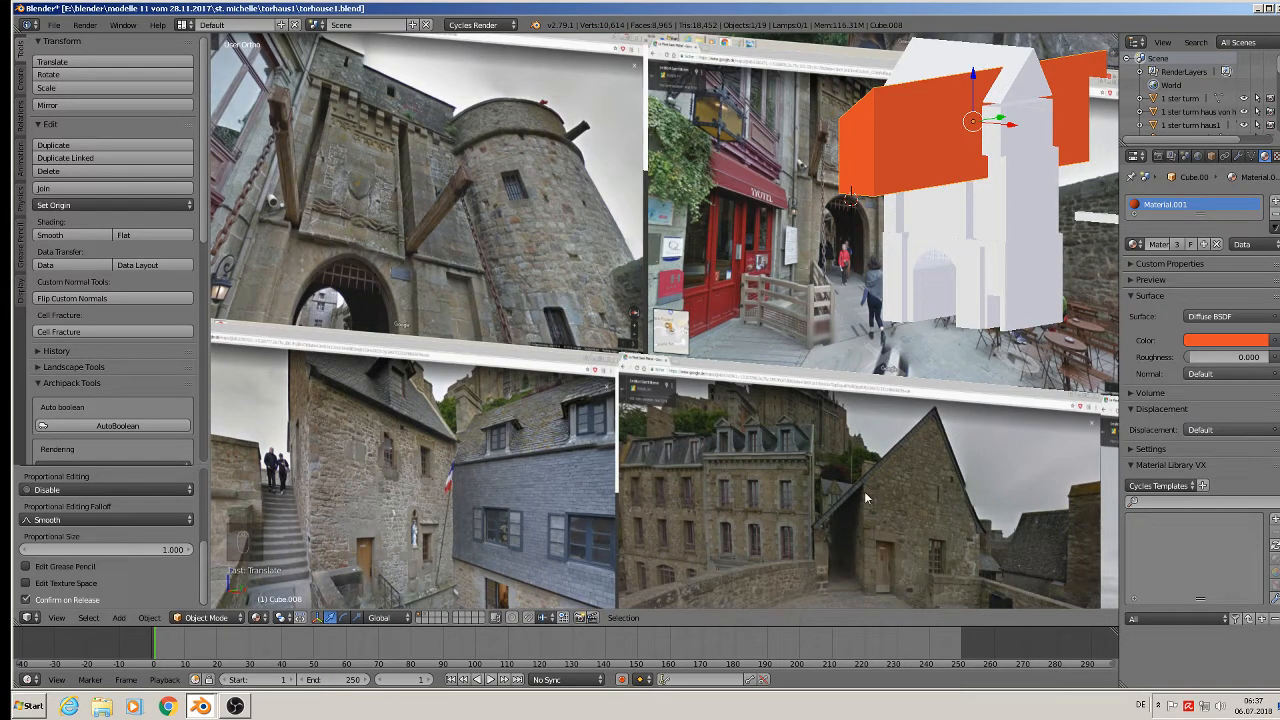
Select the upper tower piece and the white tower and join them into one object.
shift+middle_drag(1008, 137, 787, 244)
scroll(756, 200, up, 2)
right_click(756, 191)
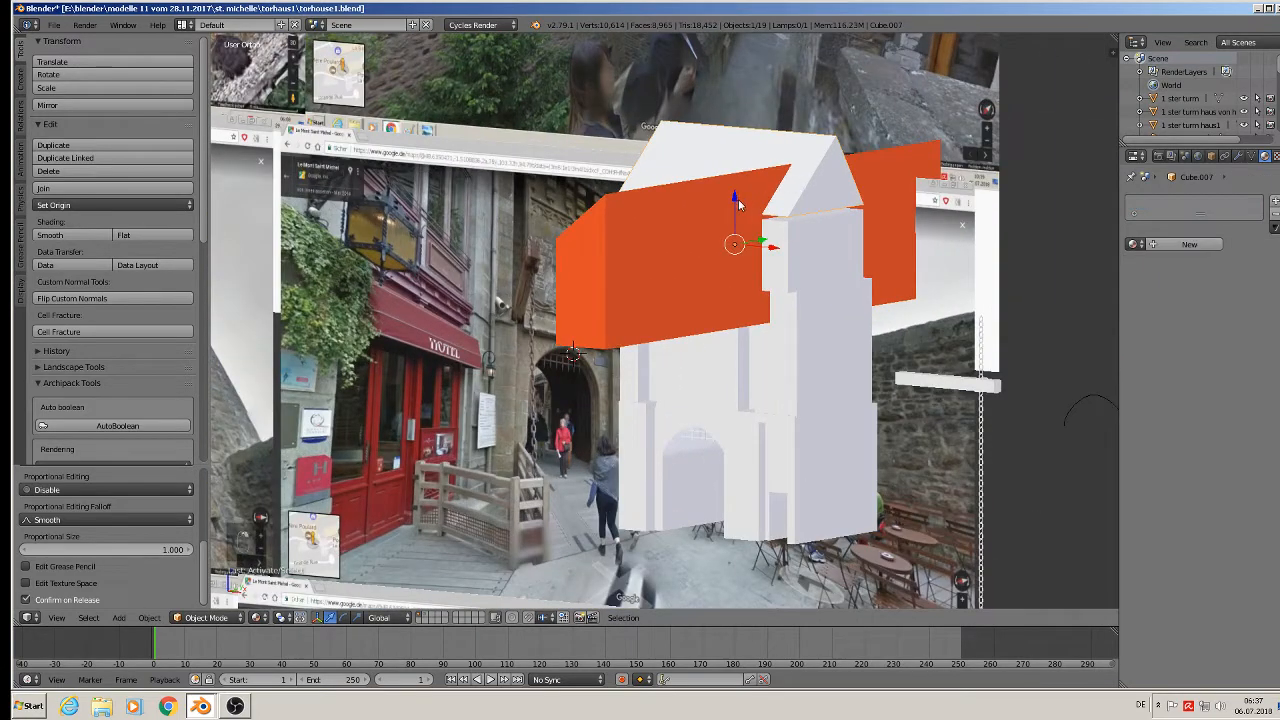
drag(738, 199, 736, 204)
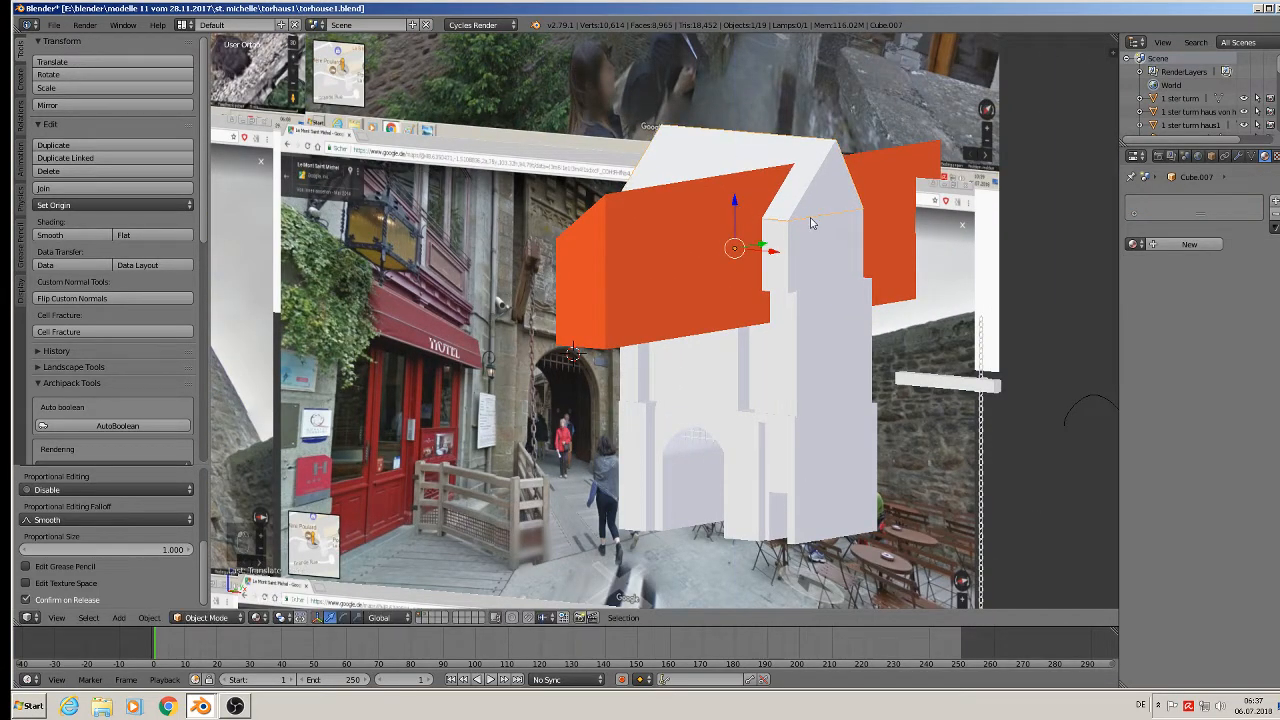
shift+right_click(837, 255)
right_click(827, 234)
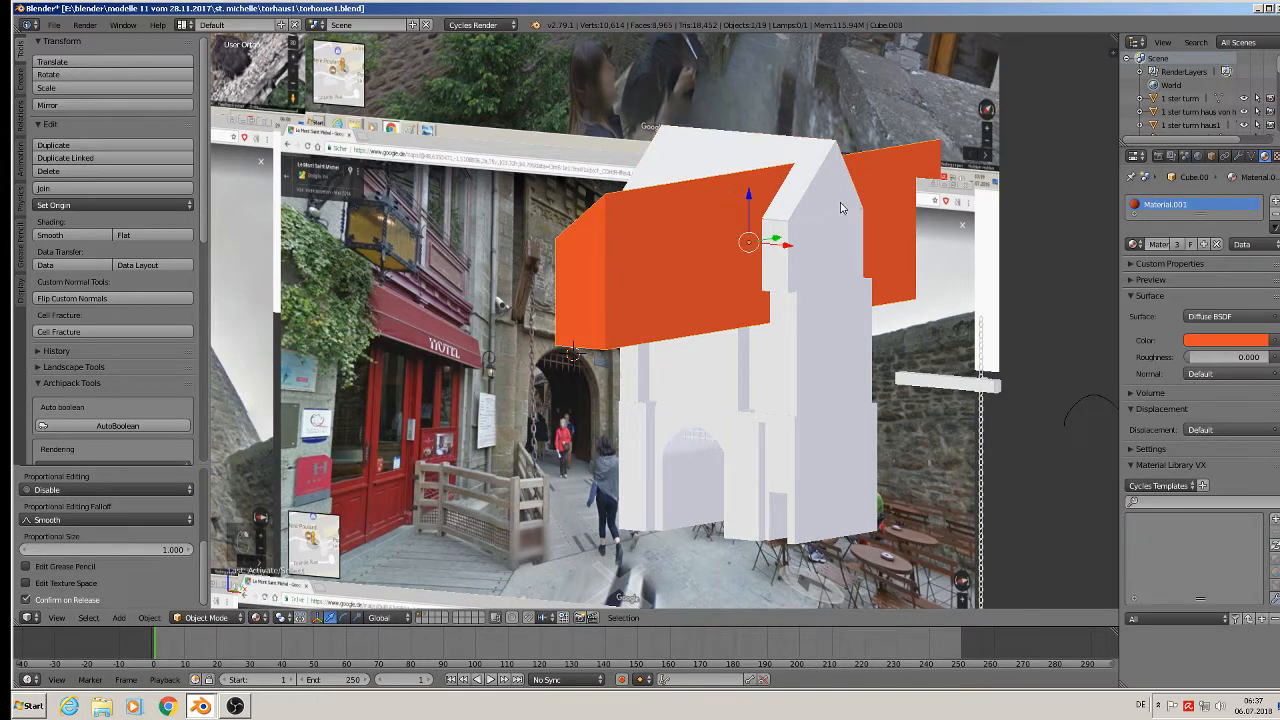
right_click(838, 195)
shift+right_click(823, 259)
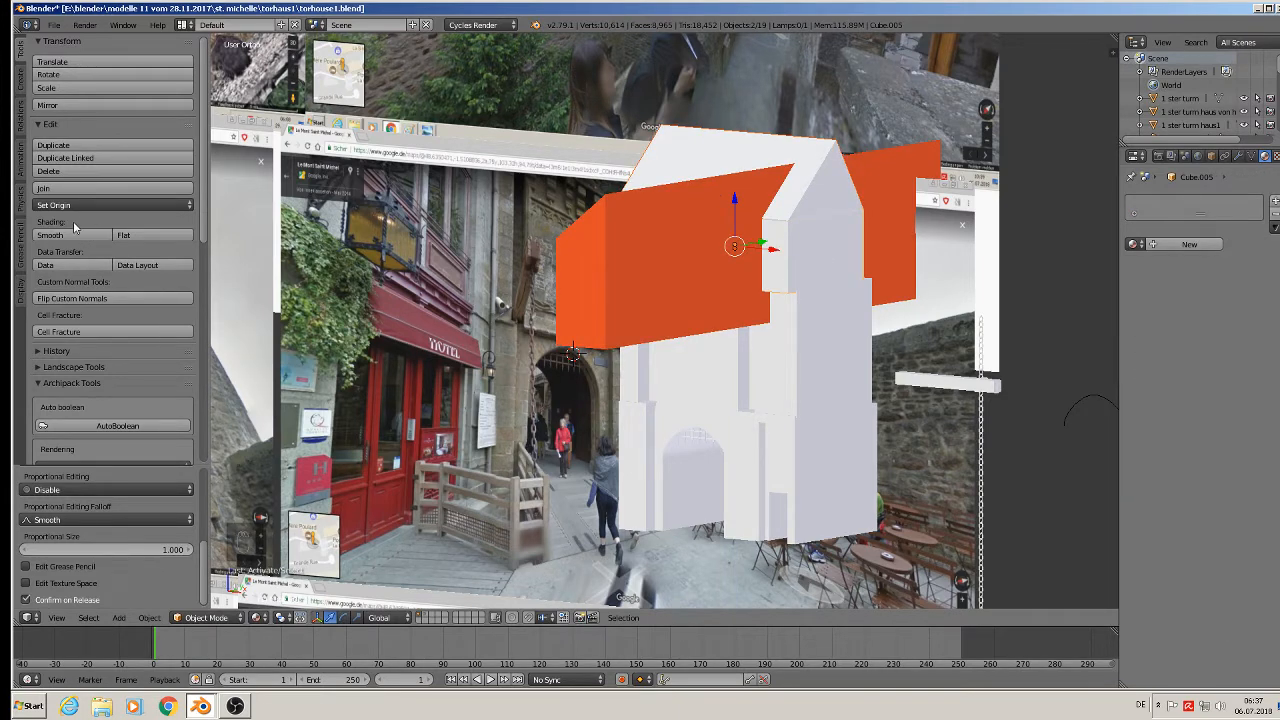
click(75, 189)
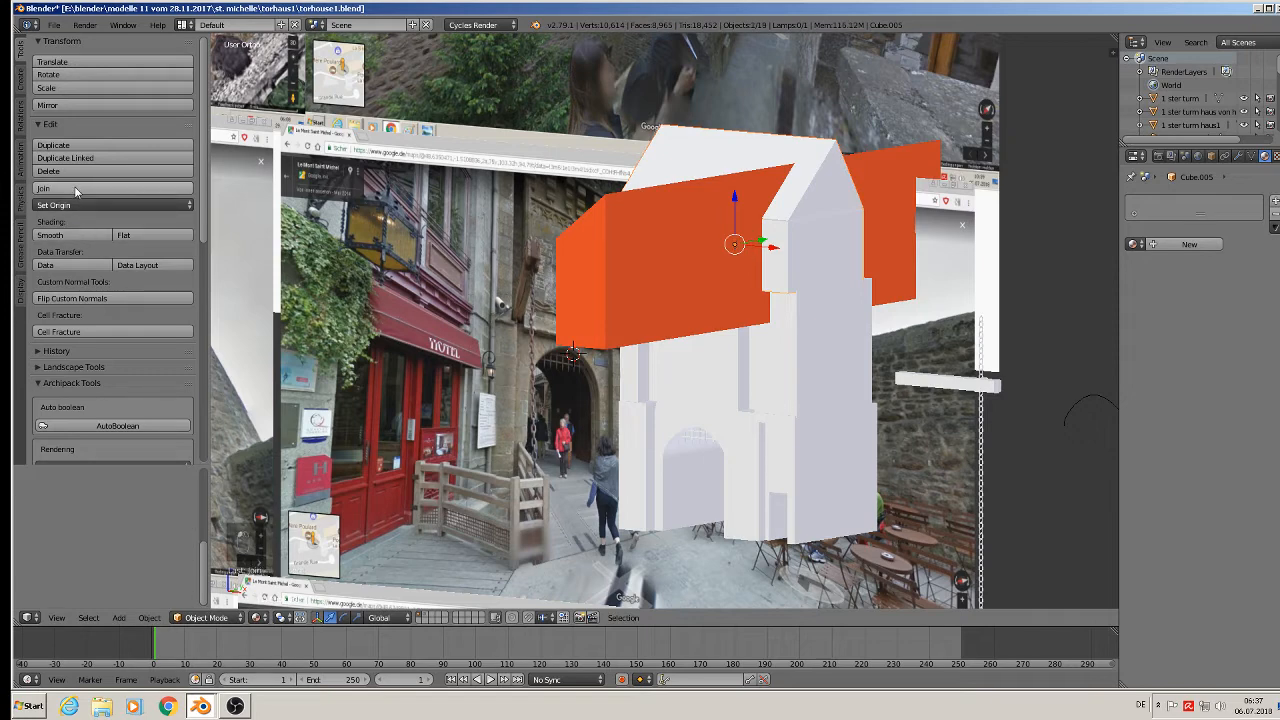
Apply rotation and scale to the joined tower, then to the orange block.
click(150, 617)
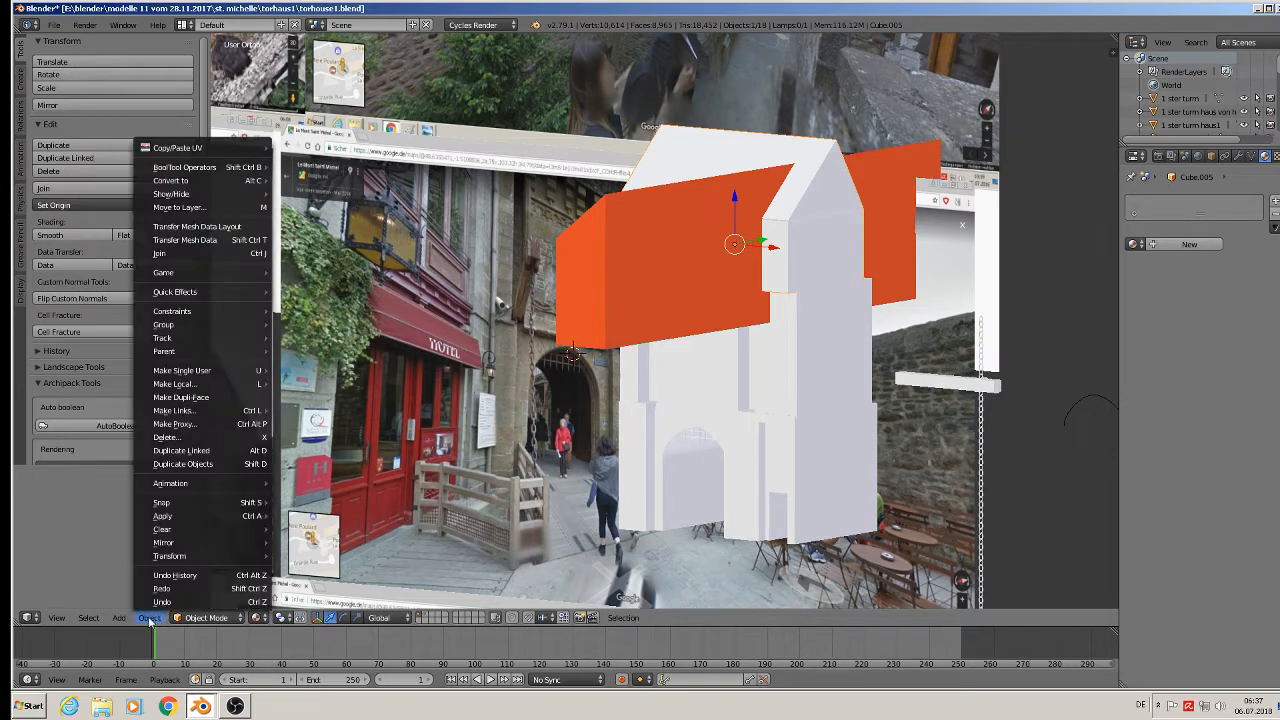
mouse_move(203, 518)
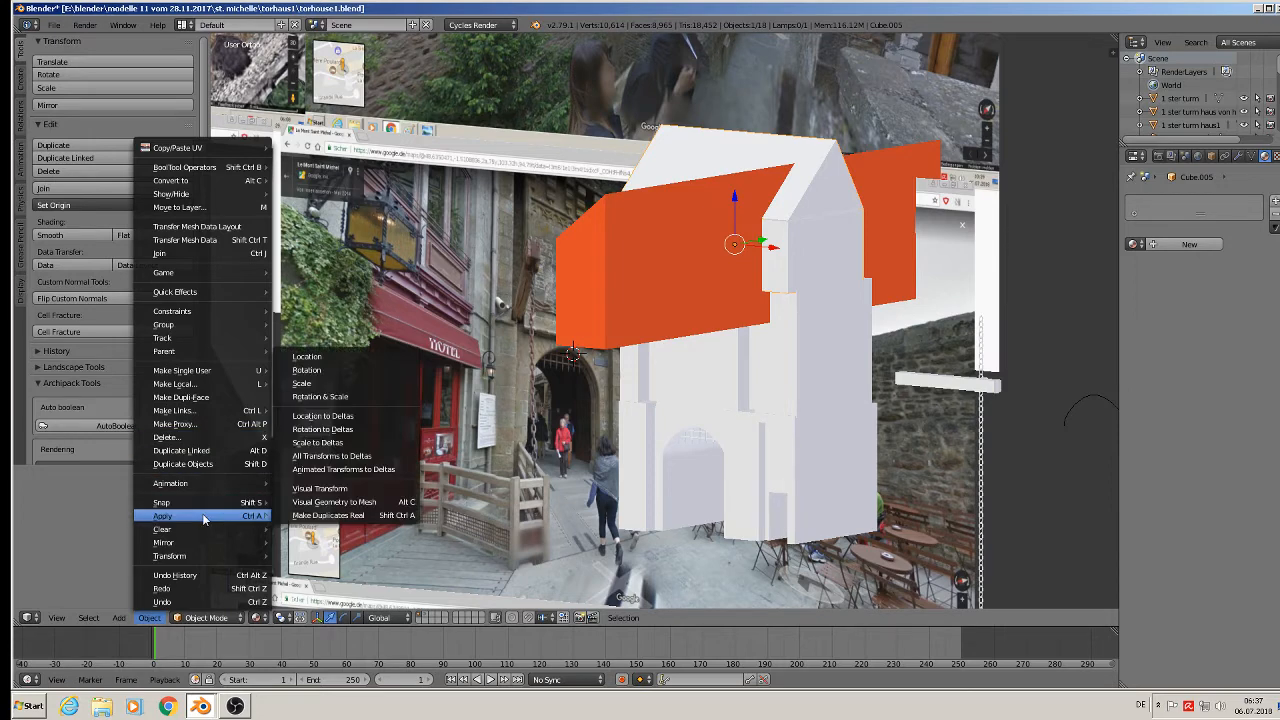
click(360, 397)
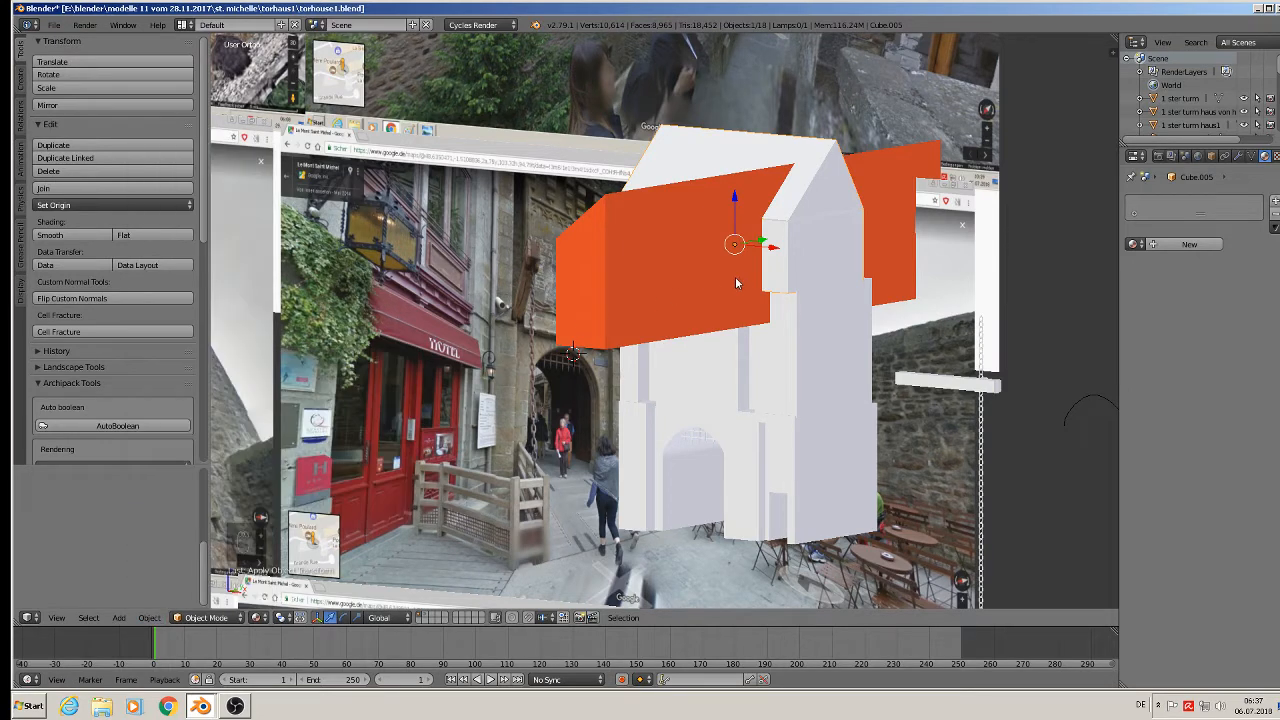
right_click(683, 266)
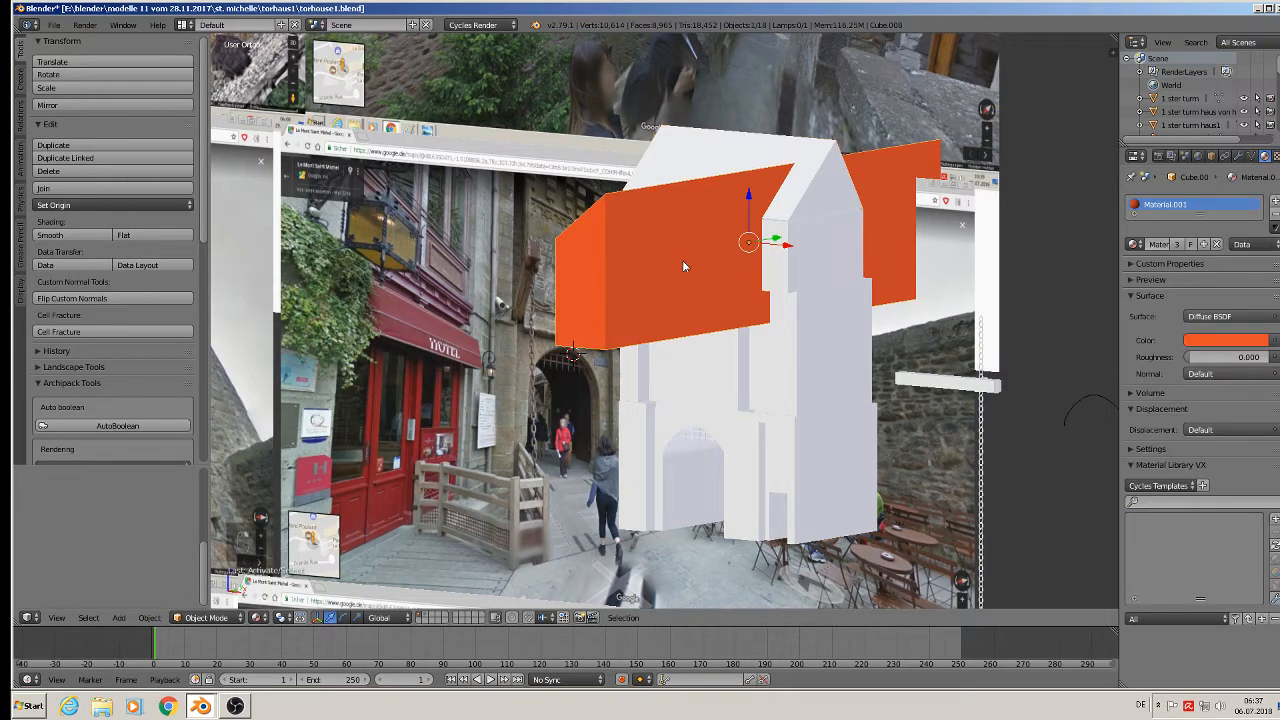
click(149, 618)
mouse_move(205, 516)
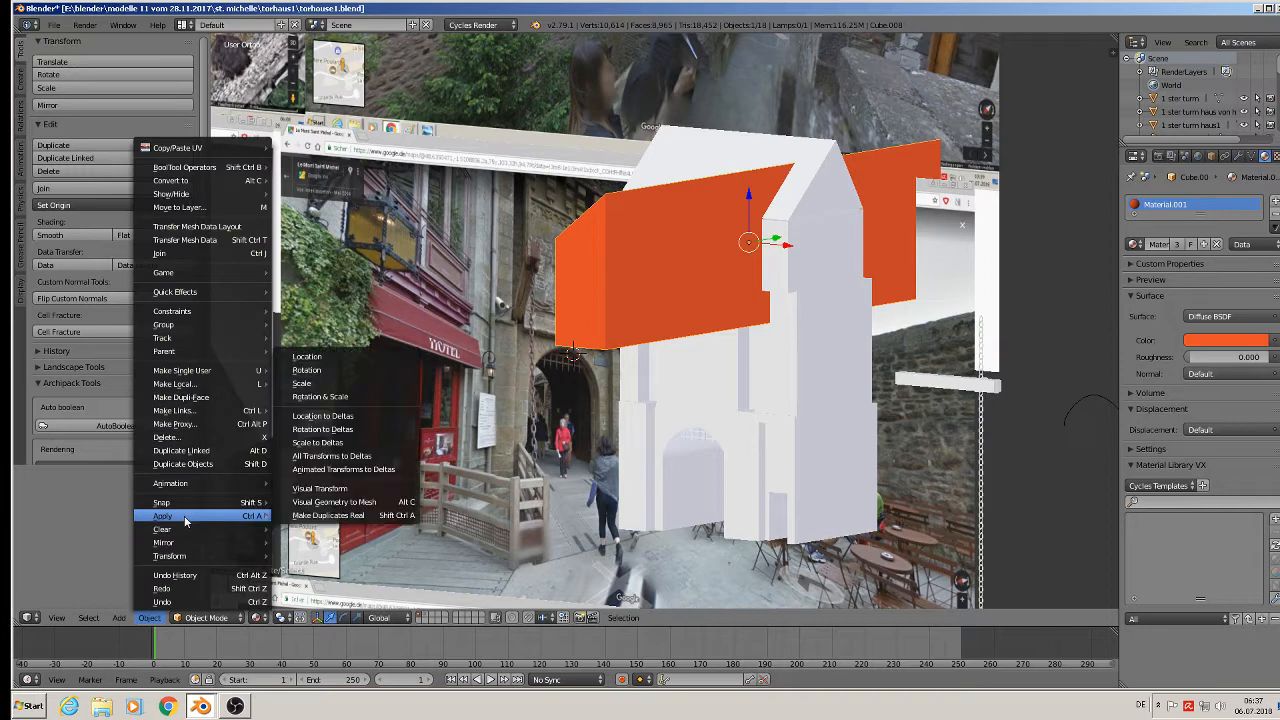
click(385, 397)
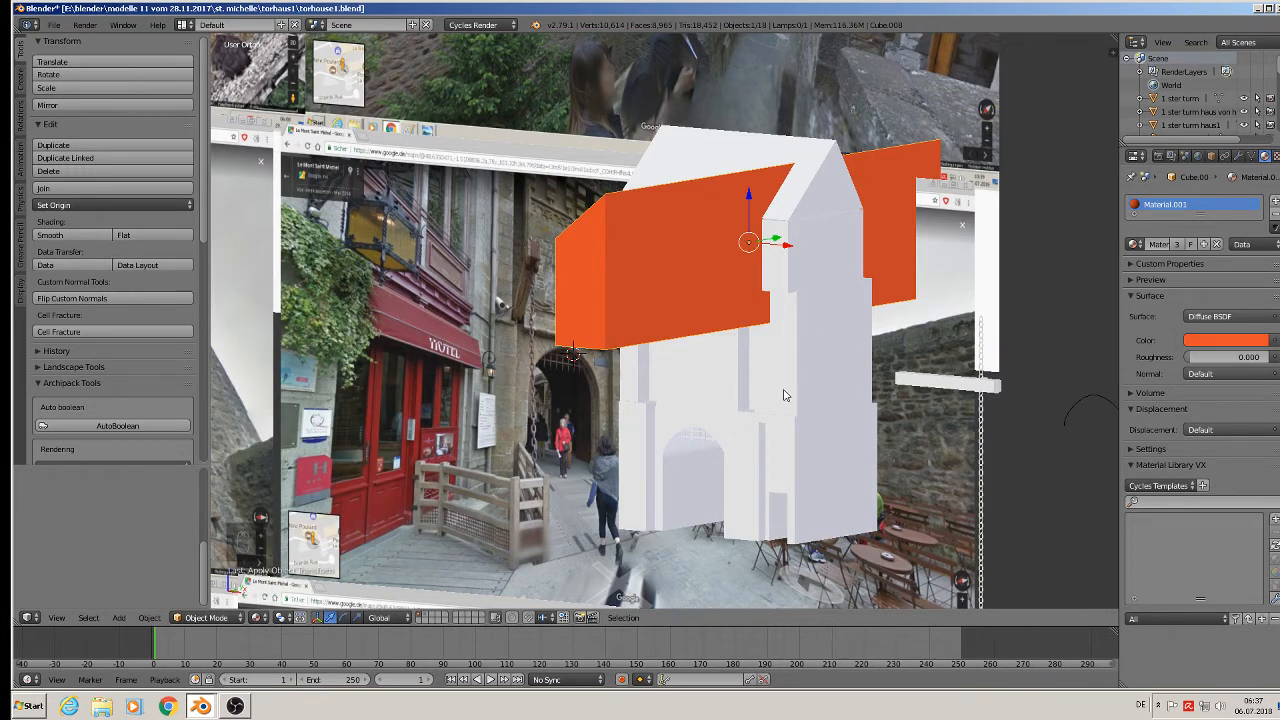
Turn the orange block 90° about Z (rz90), move it along Y and shrink it.
text(rz90)
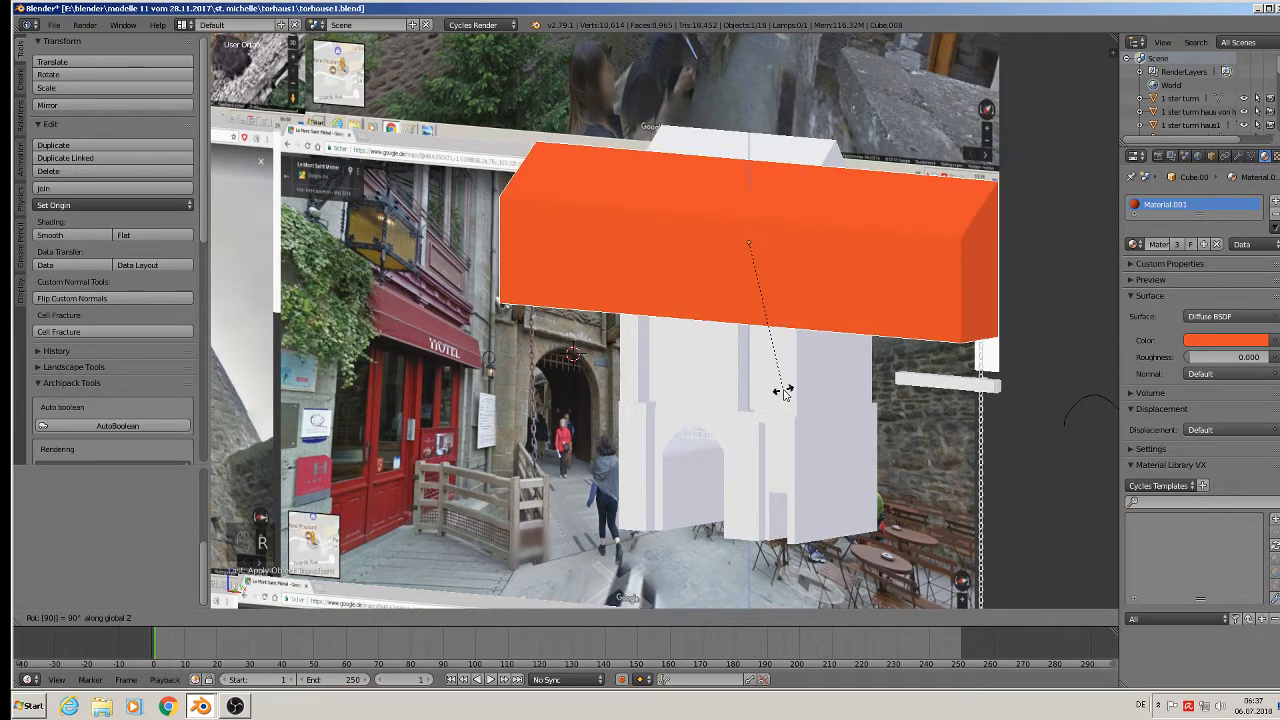
key(Return)
middle_drag(887, 343, 918, 395)
key(g)
key(y)
click(812, 242)
key(s)
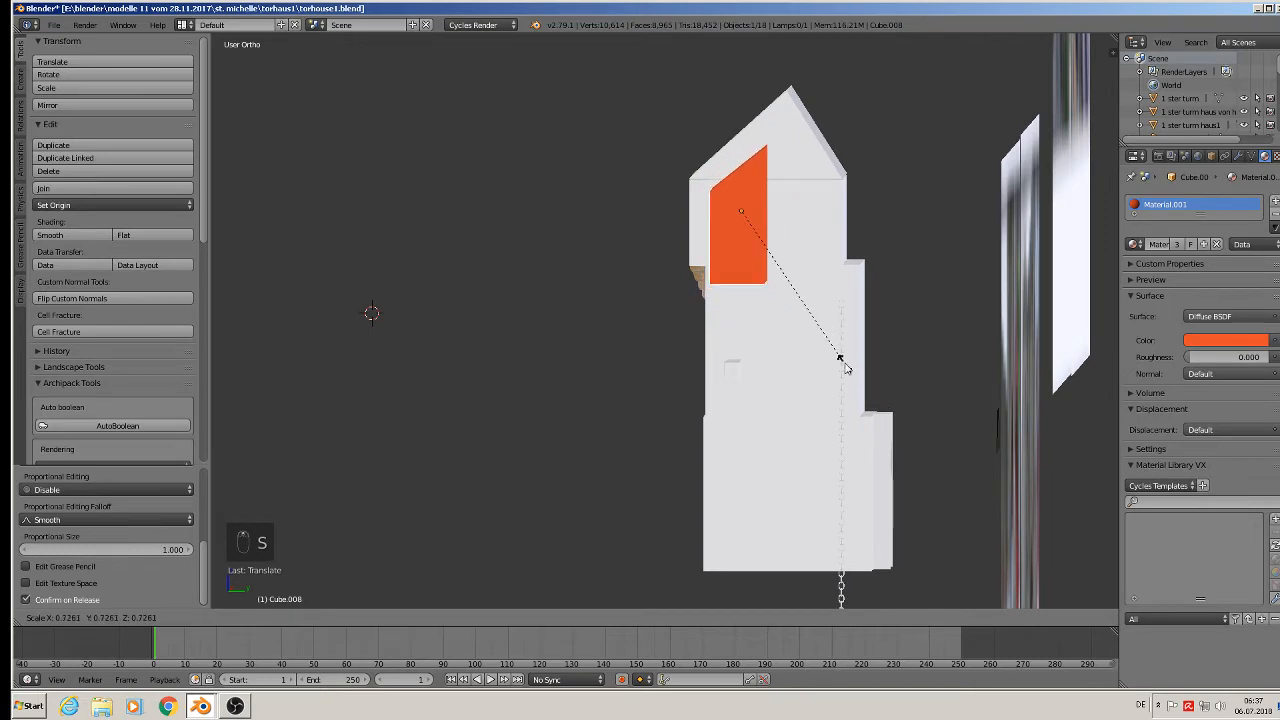
click(823, 348)
Slide the block left against the roof along Y and raise it along Z.
key(g)
key(y)
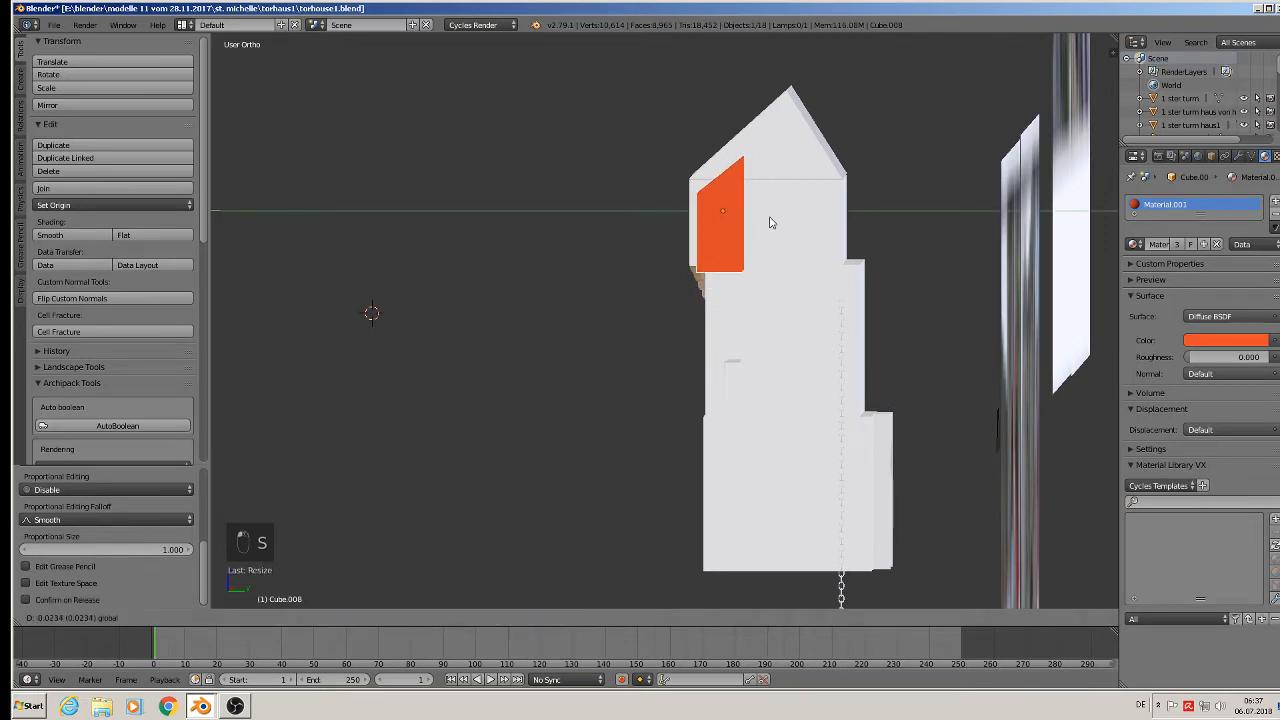
click(770, 222)
drag(726, 170, 730, 148)
middle_drag(767, 220, 787, 308)
scroll(825, 262, up, 5)
In Edit Mode, select the block's underside face and lower it.
key(Tab)
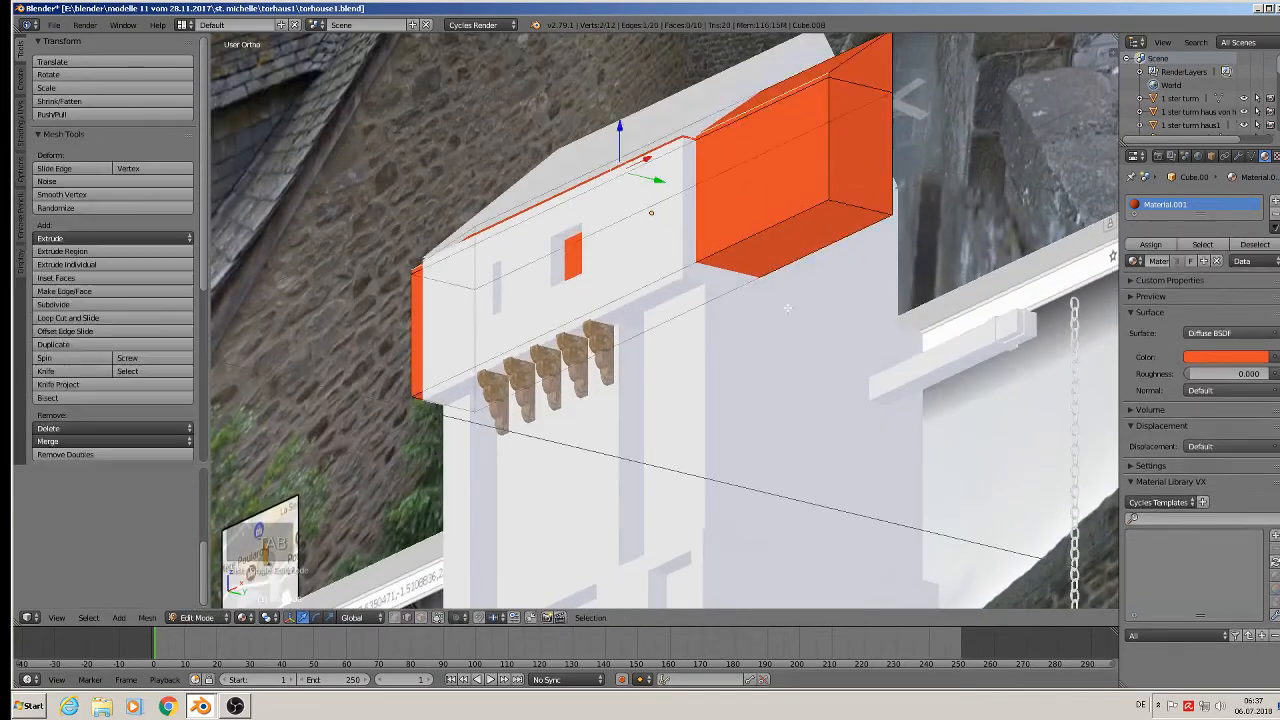
click(421, 618)
right_click(652, 298)
drag(656, 258, 665, 340)
middle_drag(665, 340, 688, 428)
Back in Object Mode, apply rotation and scale to the orange block.
key(Tab)
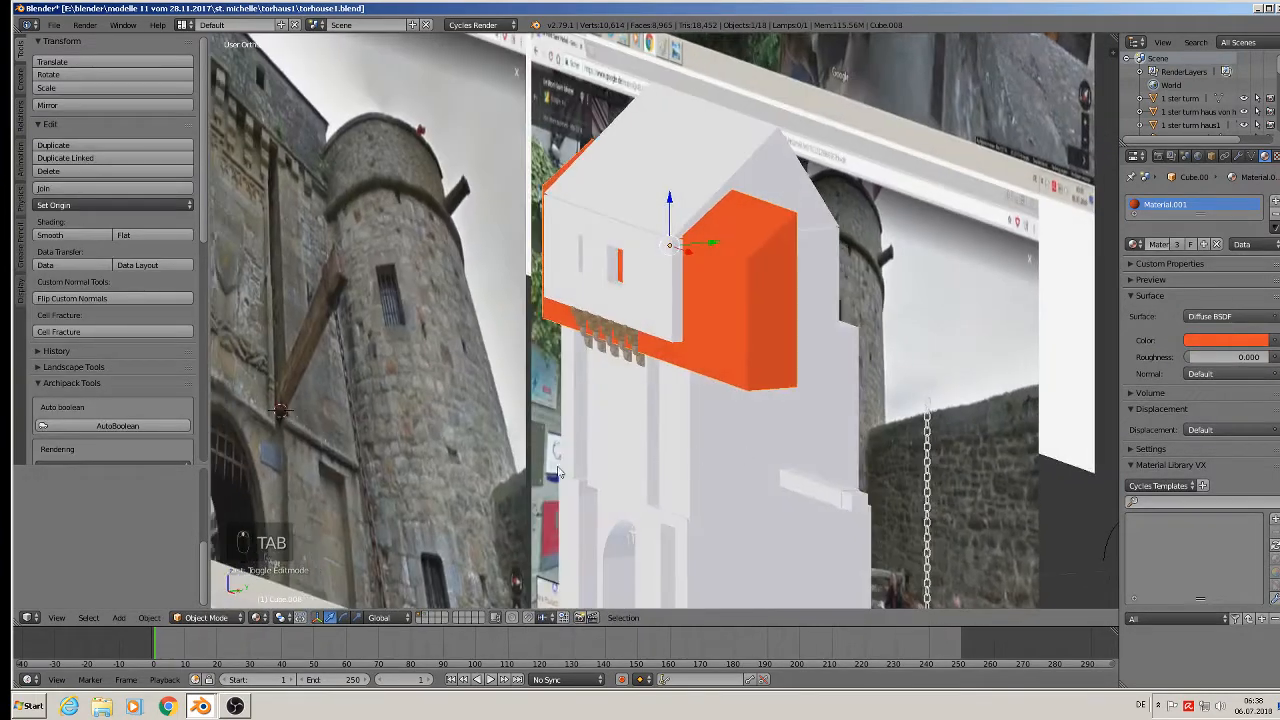
click(150, 618)
mouse_move(185, 516)
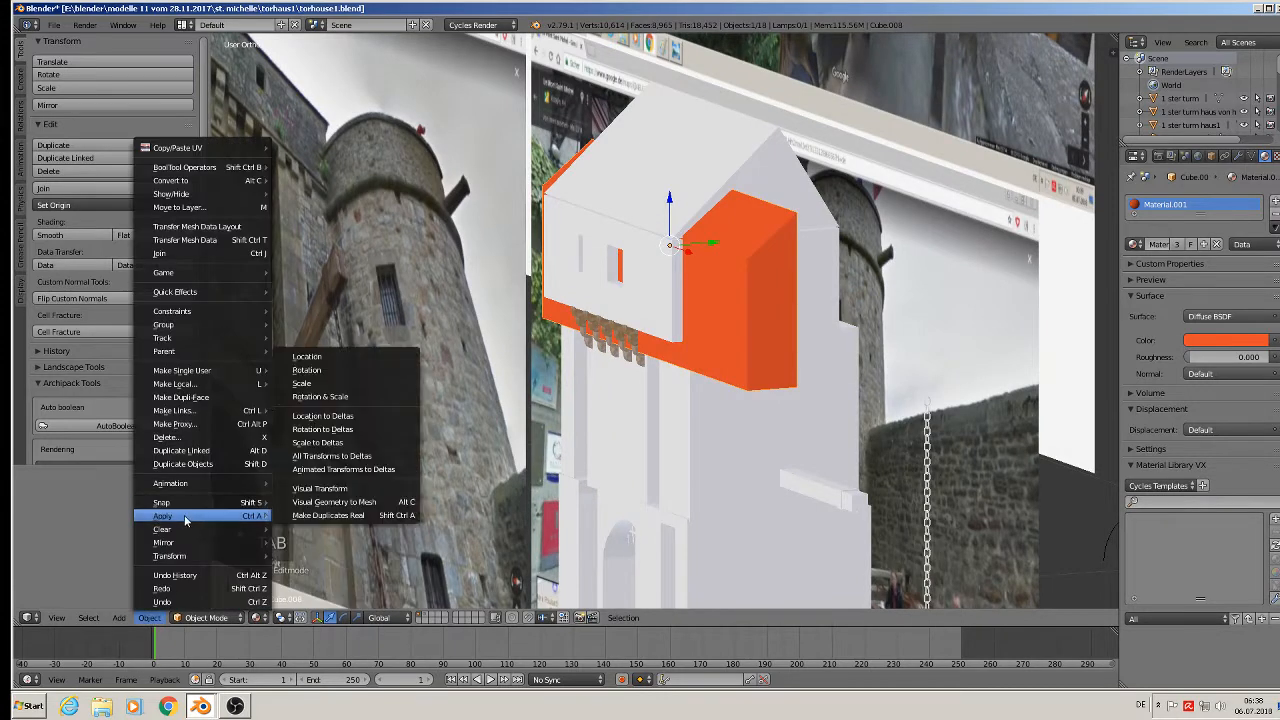
click(350, 397)
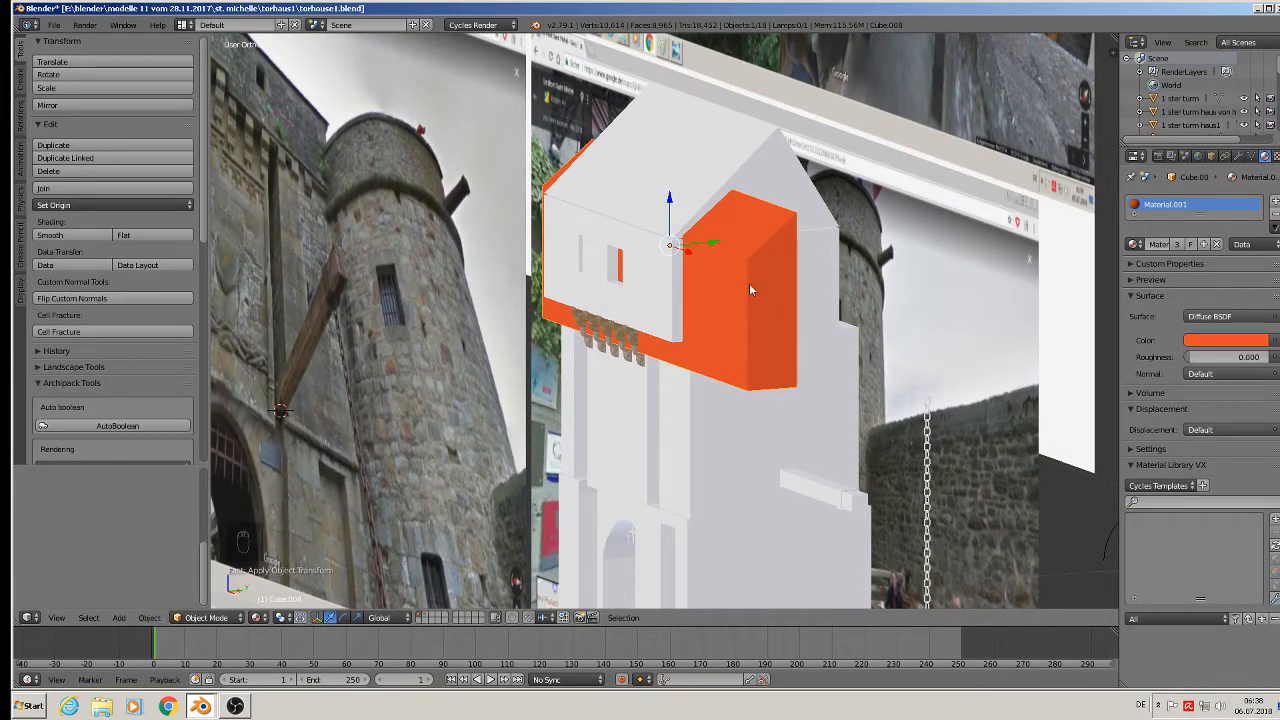
middle_drag(749, 283, 761, 308)
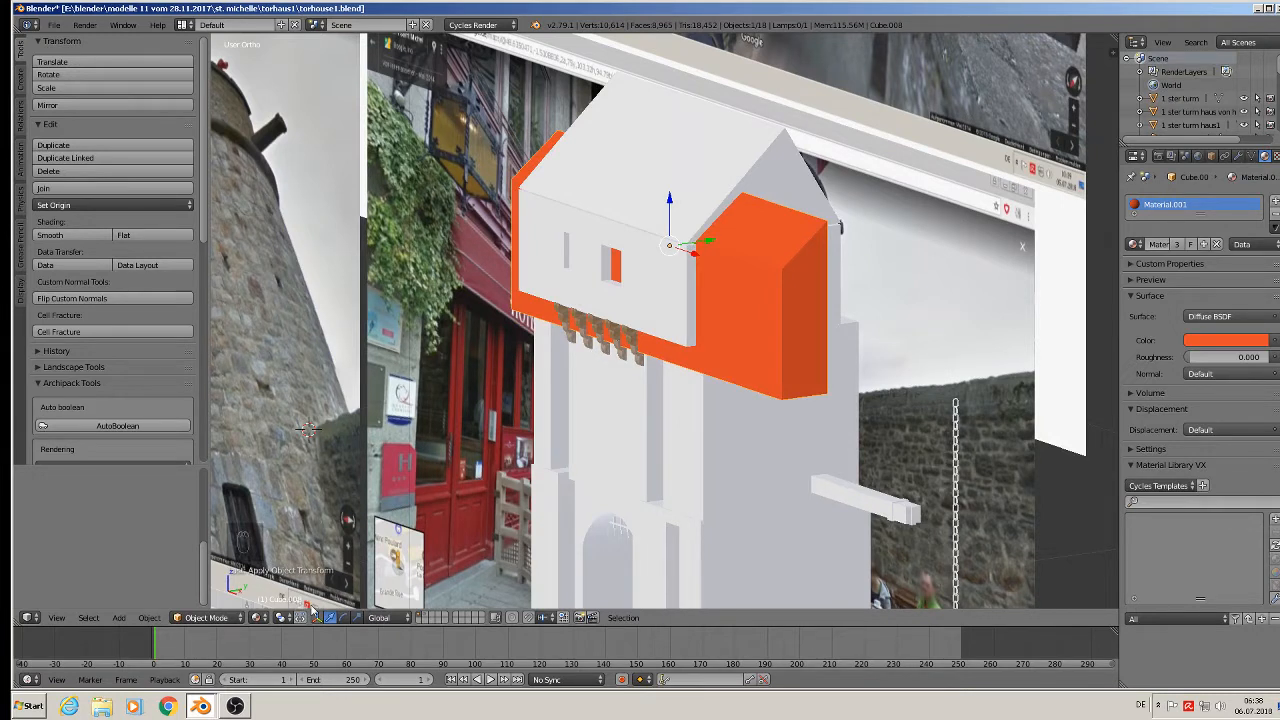
Add and apply a Difference Boolean on the roof Cube.005 using Cube.008 as the cutter.
right_click(770, 174)
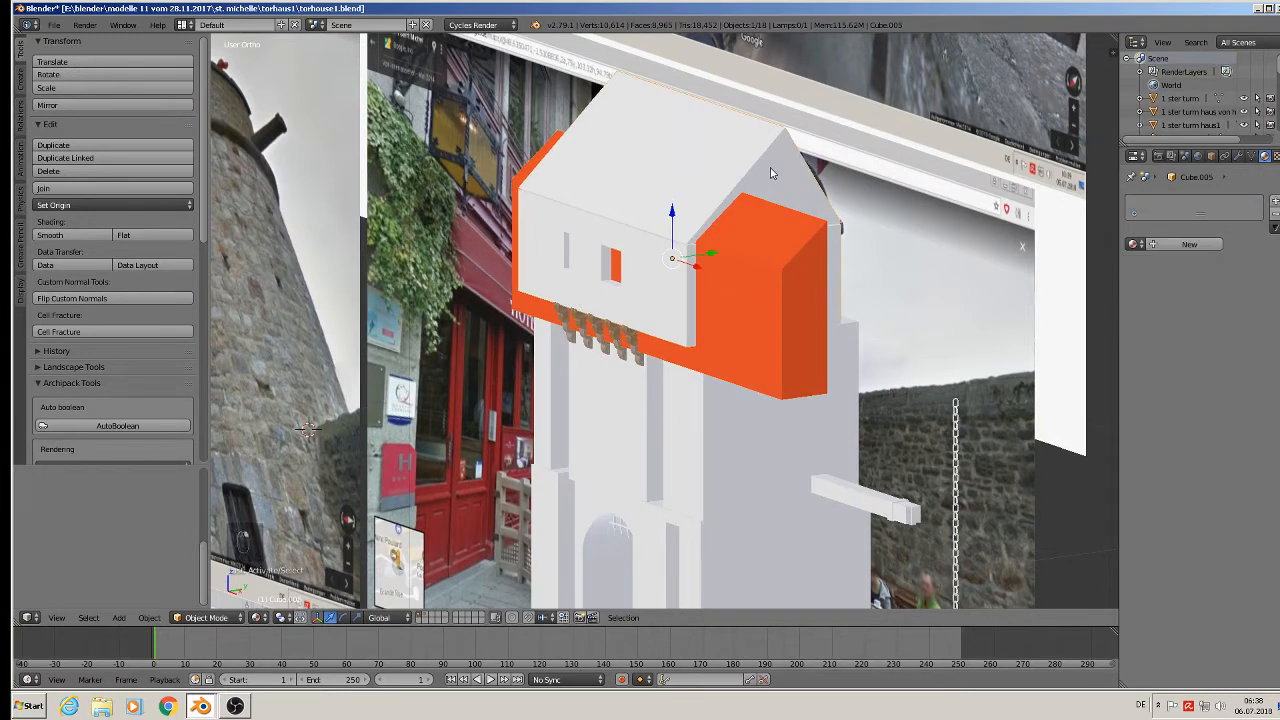
click(1239, 156)
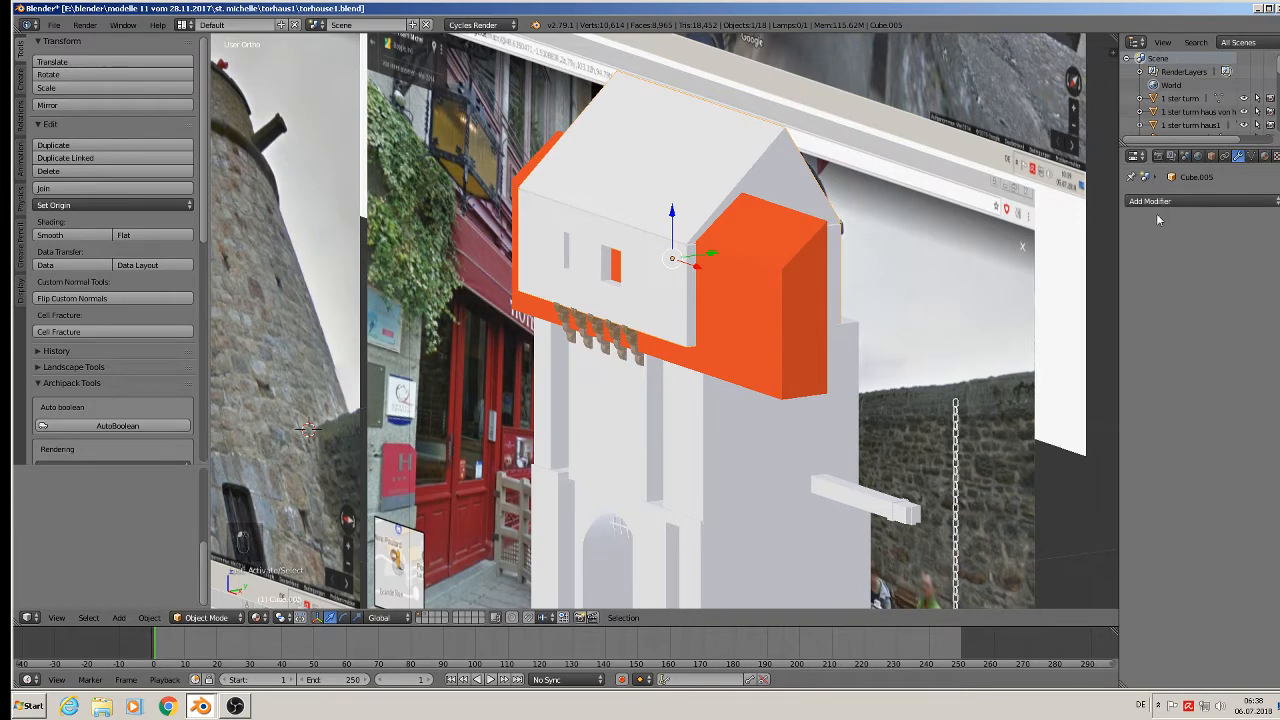
click(1194, 202)
click(1037, 258)
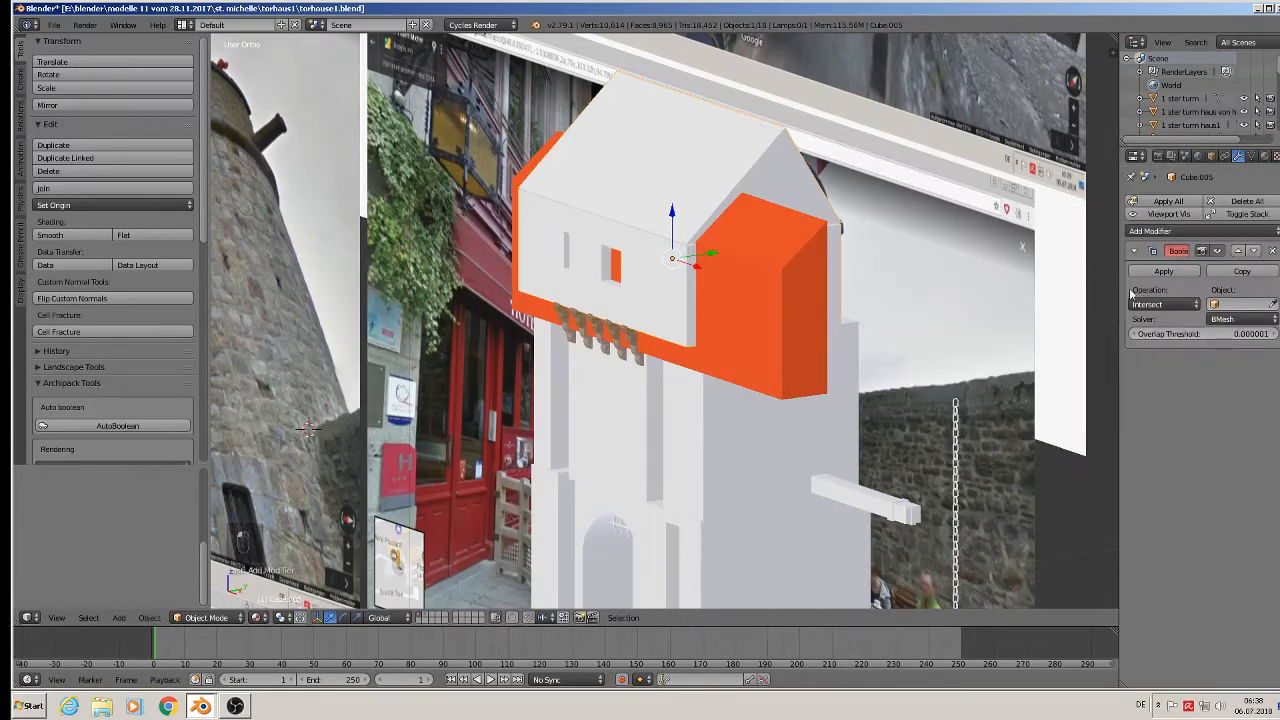
click(1232, 305)
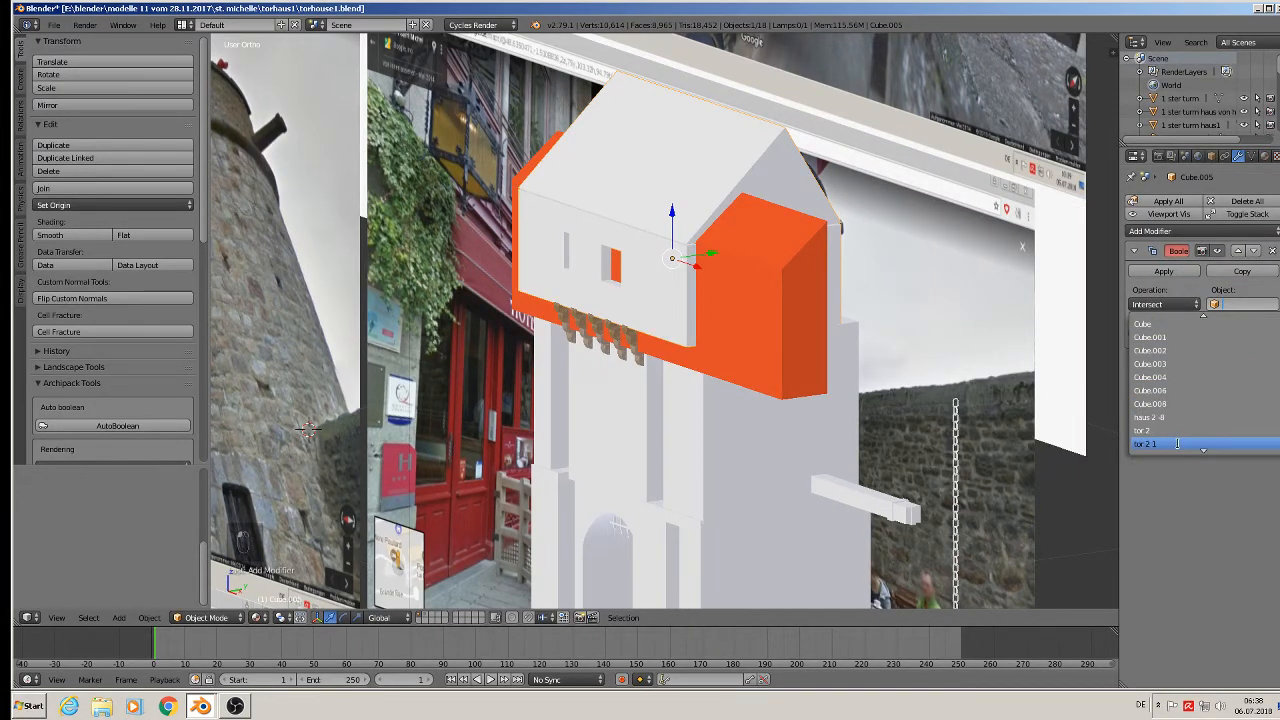
click(1166, 410)
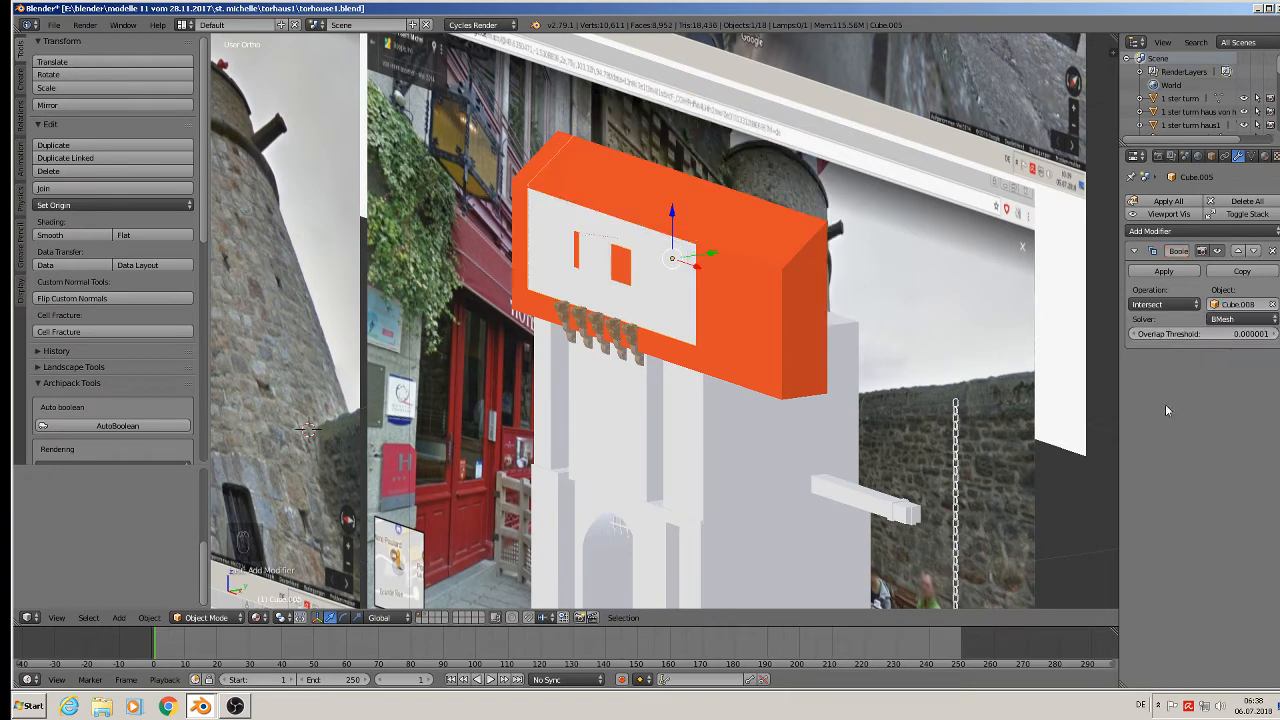
click(1159, 305)
click(1150, 259)
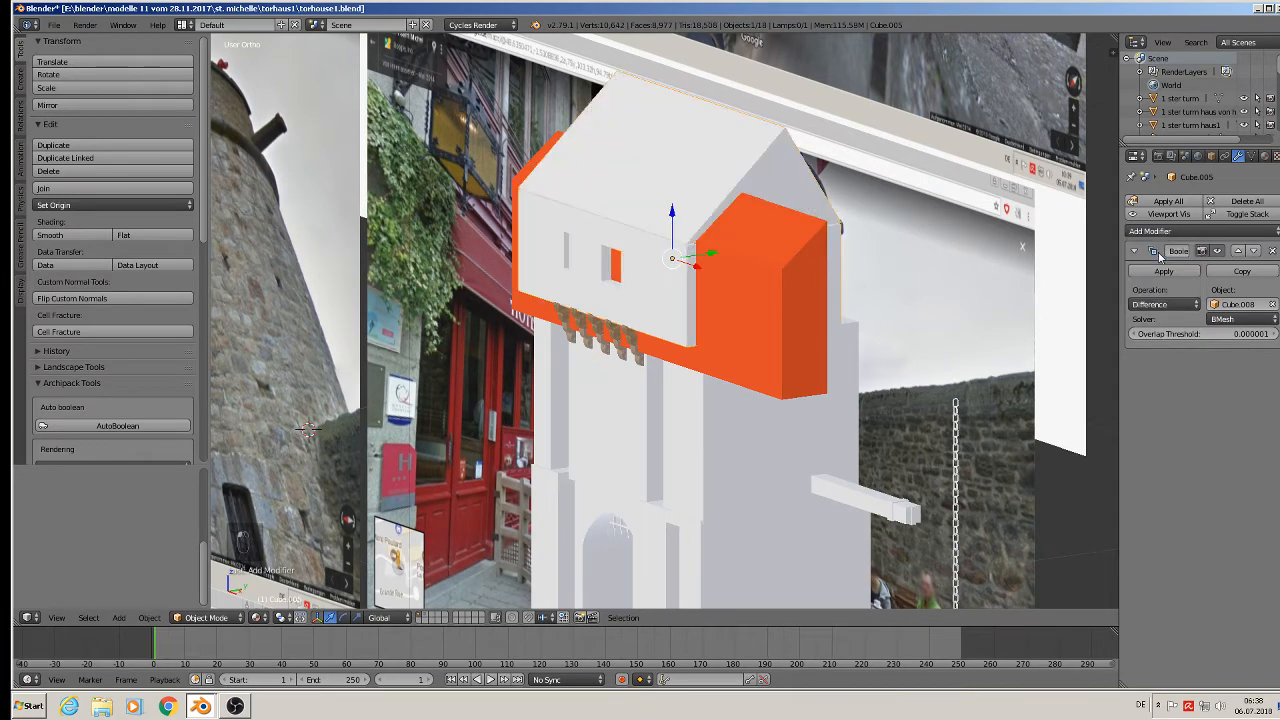
middle_drag(1017, 349, 920, 390)
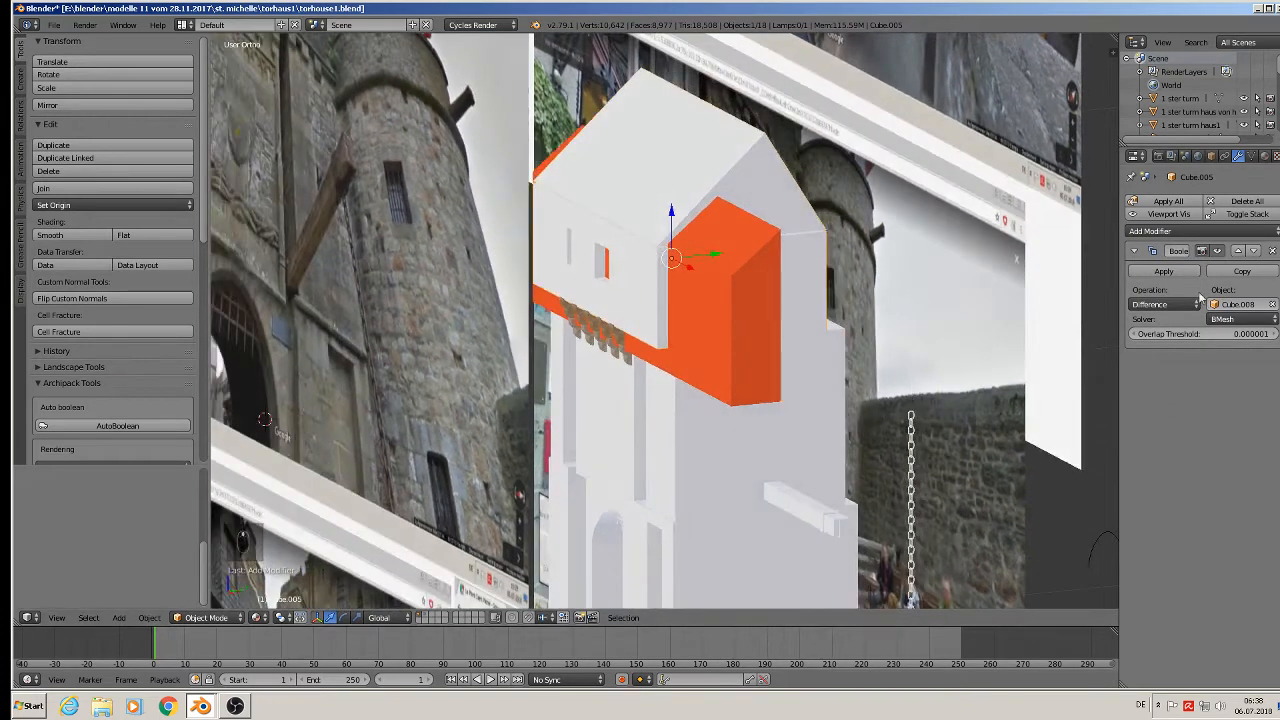
click(1157, 270)
Shift the orange cutter along Y off the tower.
key(shift+d)
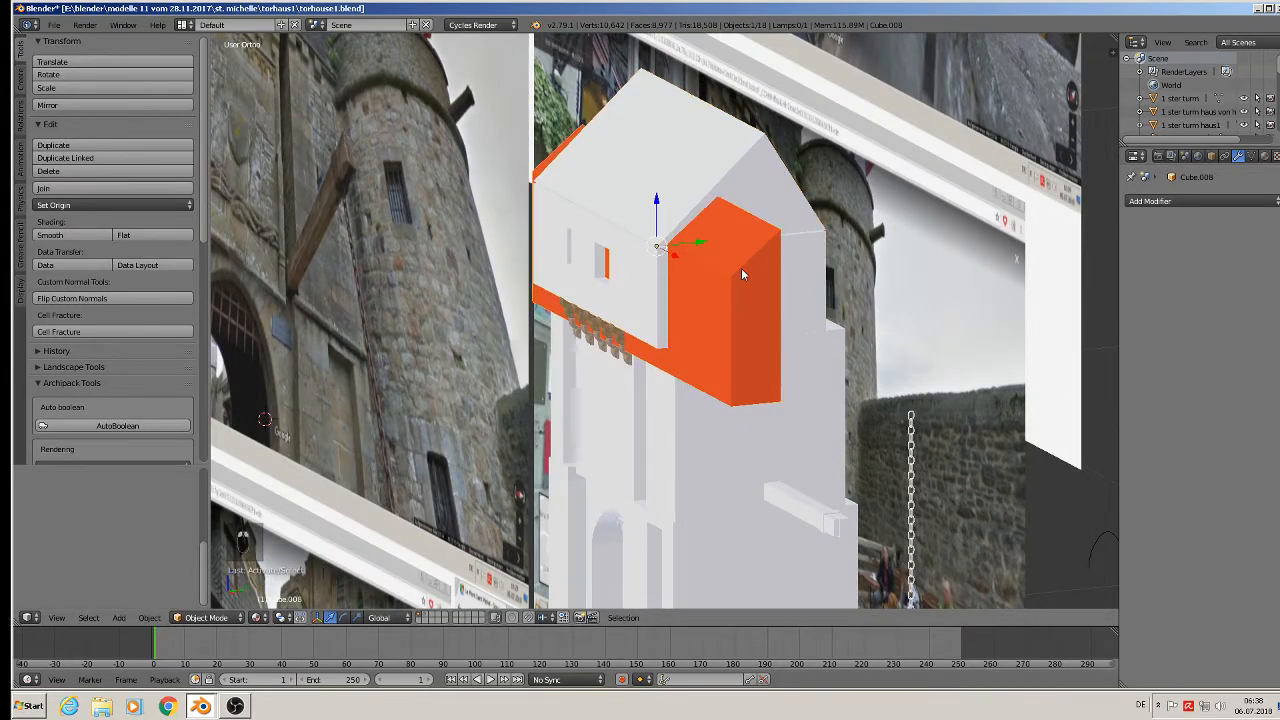
key(y)
click(913, 214)
middle_drag(913, 214, 866, 199)
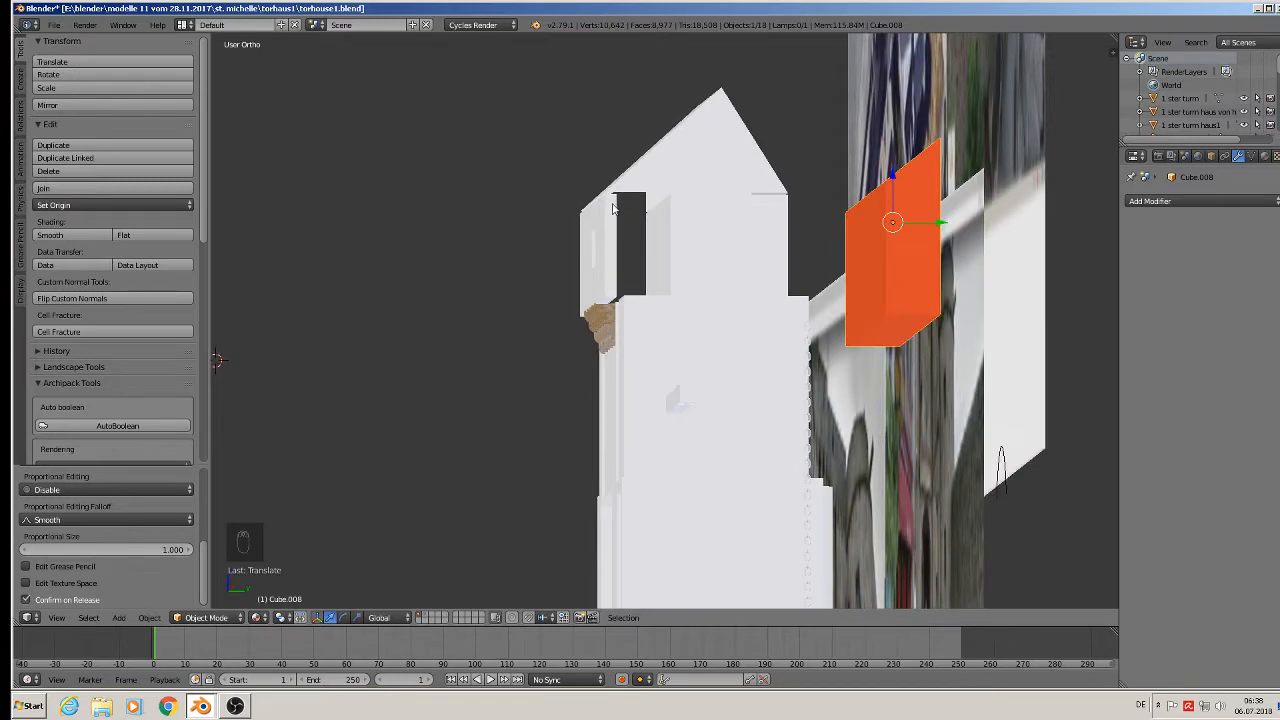
In the roof's Edit Mode, delete the small triangular face at the roof edge.
right_click(683, 165)
scroll(683, 166, up, 3)
key(Tab)
middle_drag(683, 180, 698, 228)
scroll(698, 228, up, 2)
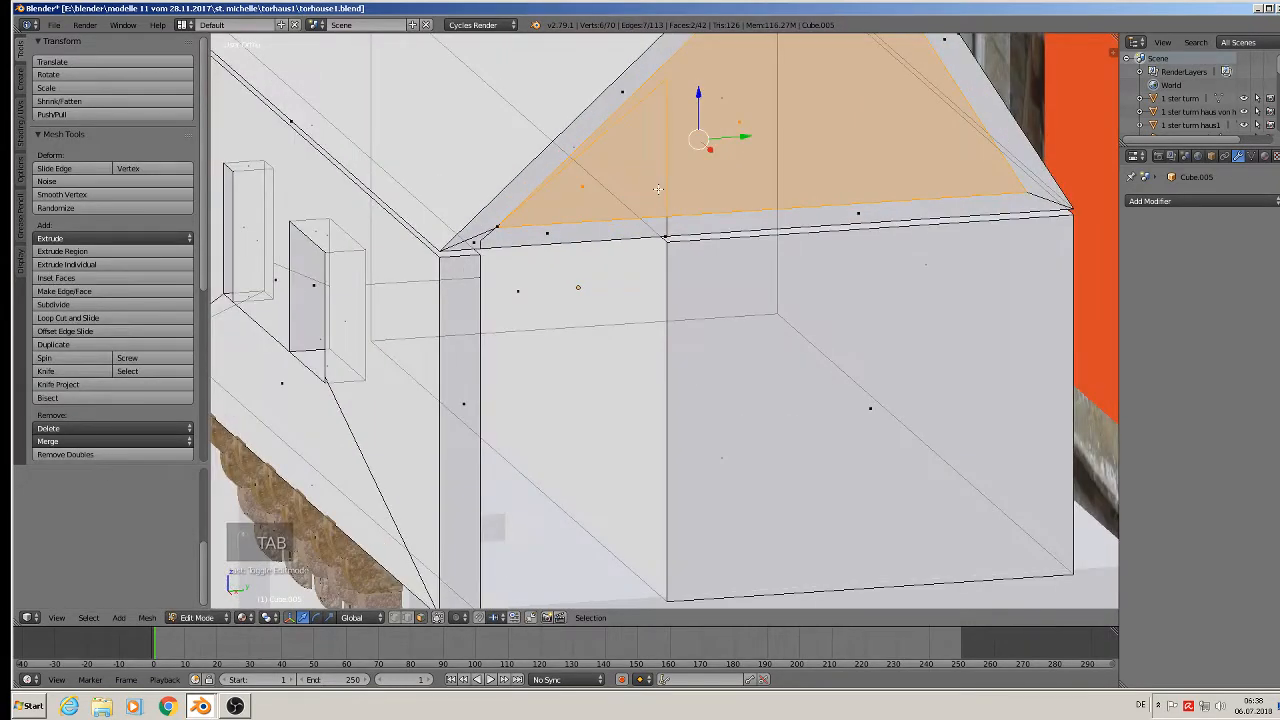
shift+middle_drag(658, 189, 660, 300)
right_click(660, 304)
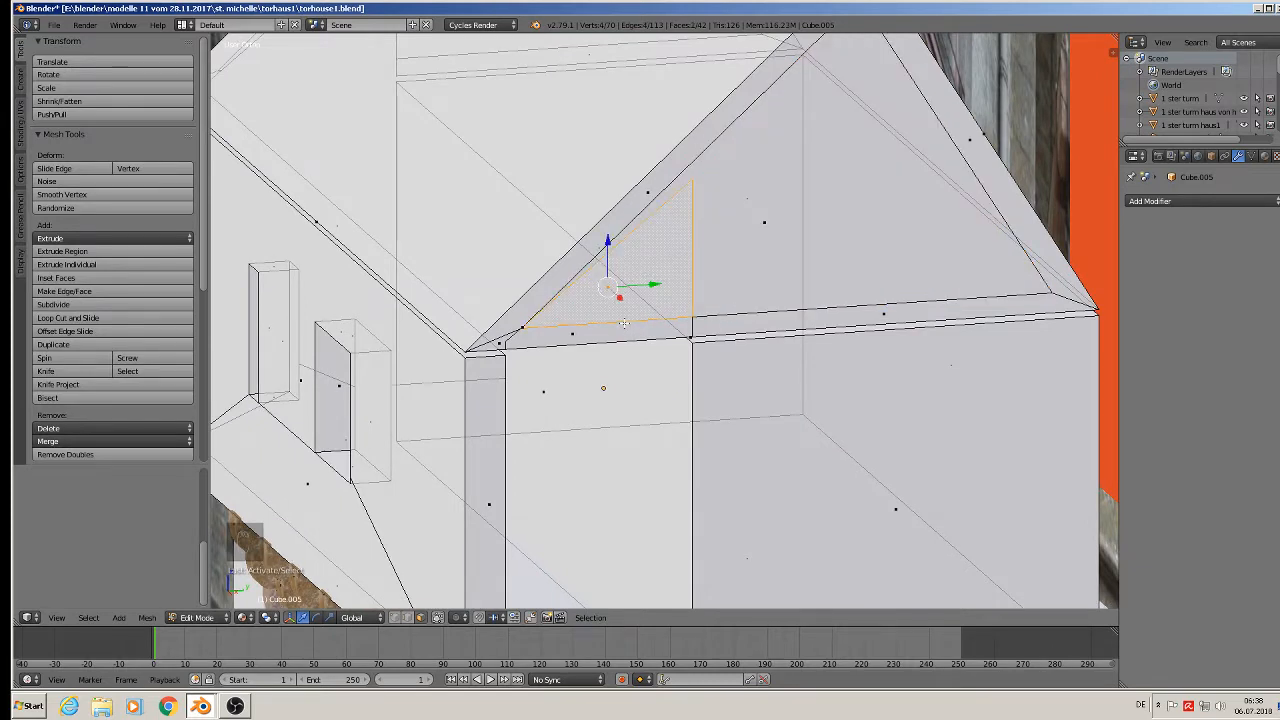
key(x)
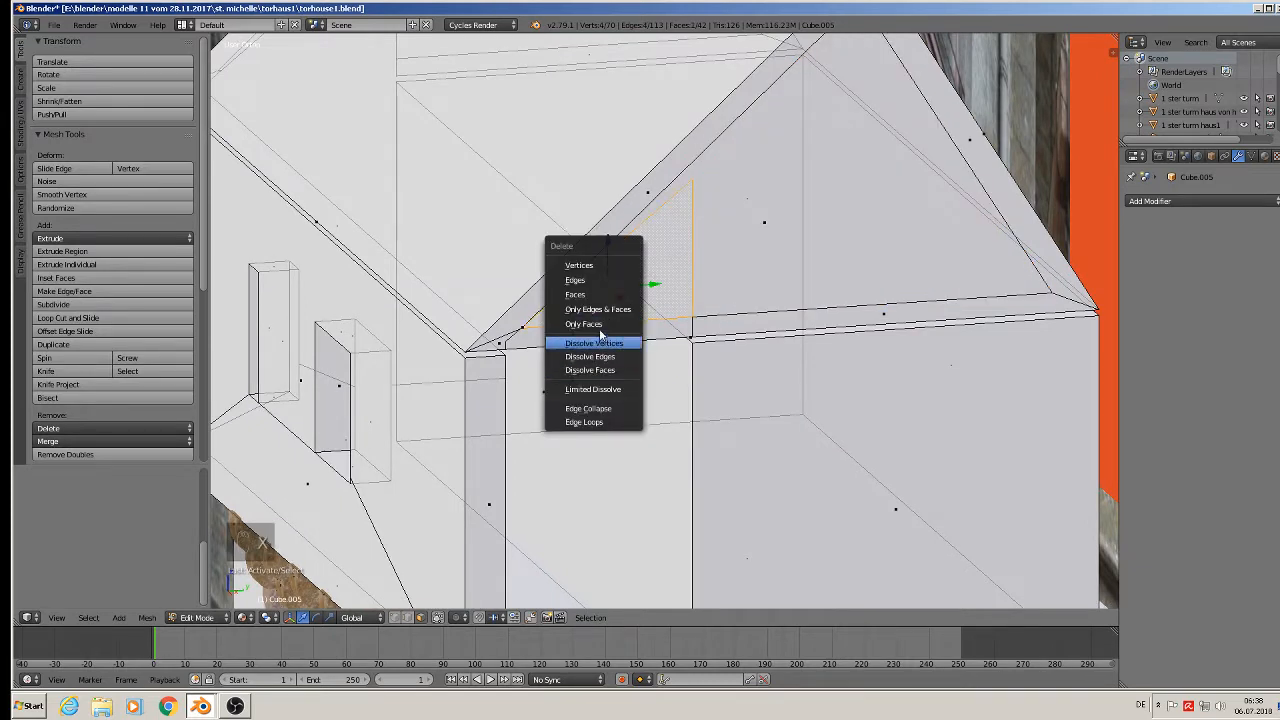
click(590, 324)
Delete the two leftover edges in the dormer opening and return to Object Mode.
middle_drag(590, 324, 569, 338)
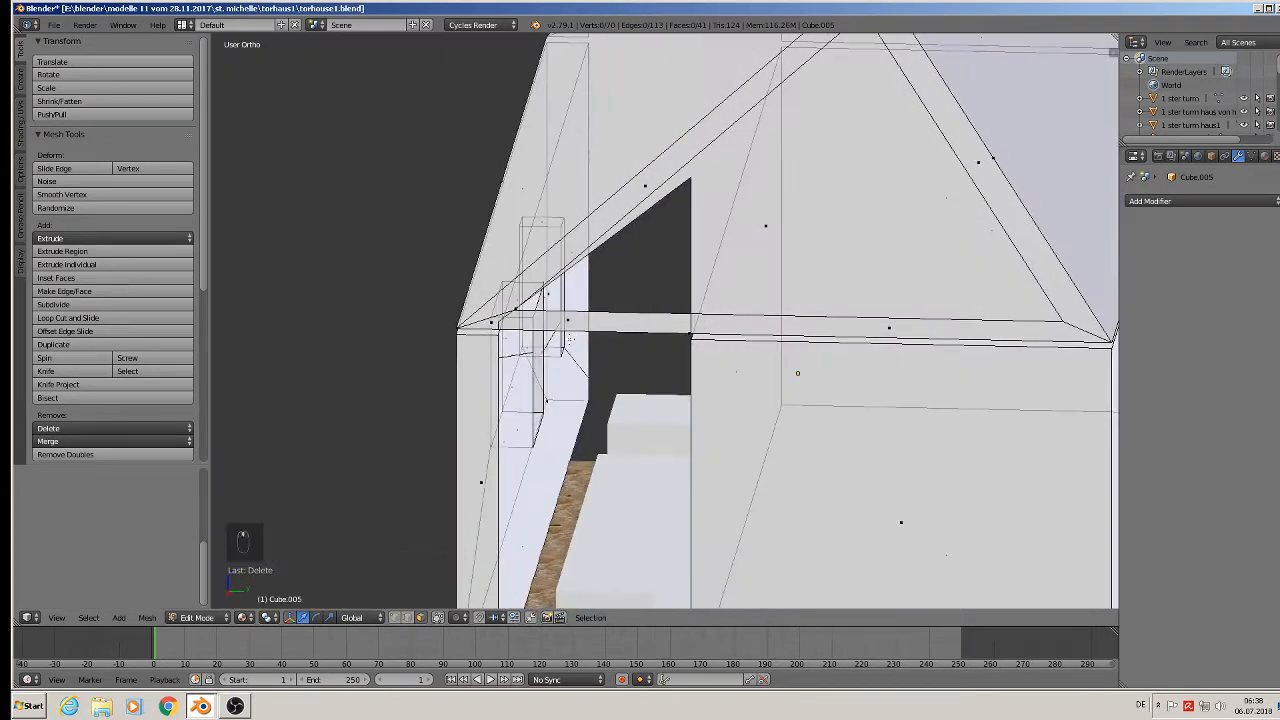
scroll(569, 338, up, 6)
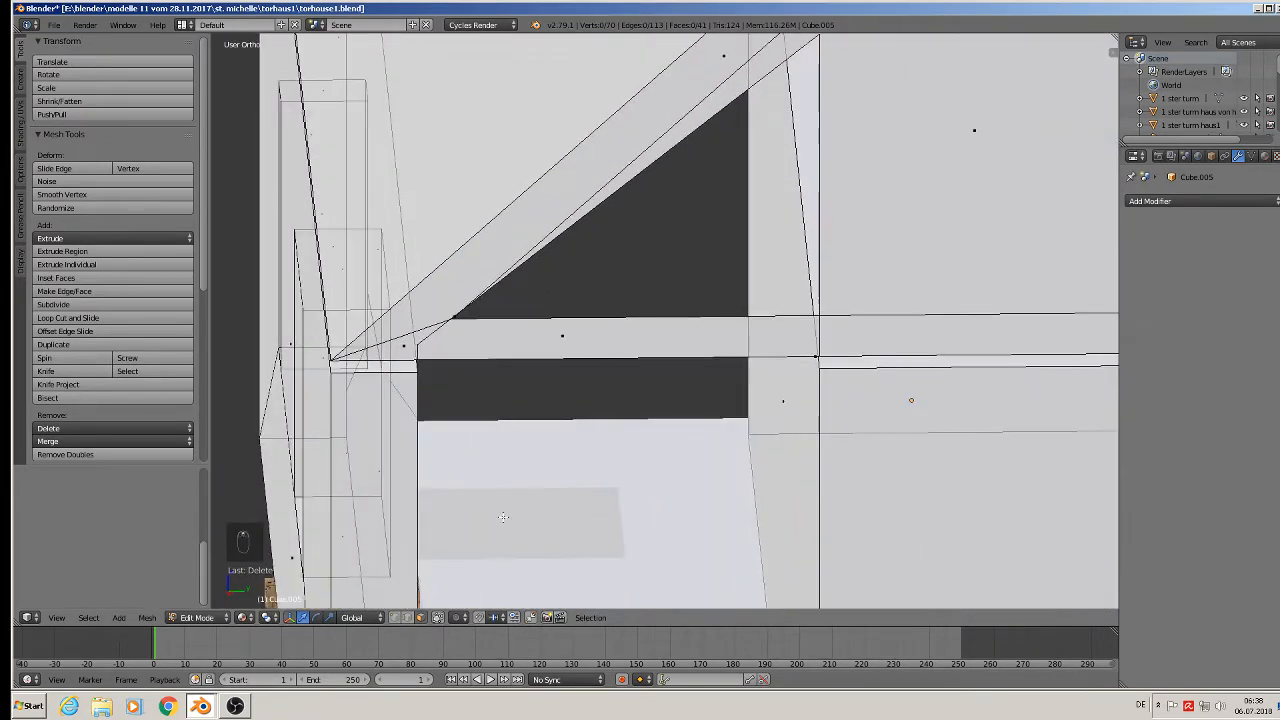
click(407, 617)
right_click(594, 357)
key(x)
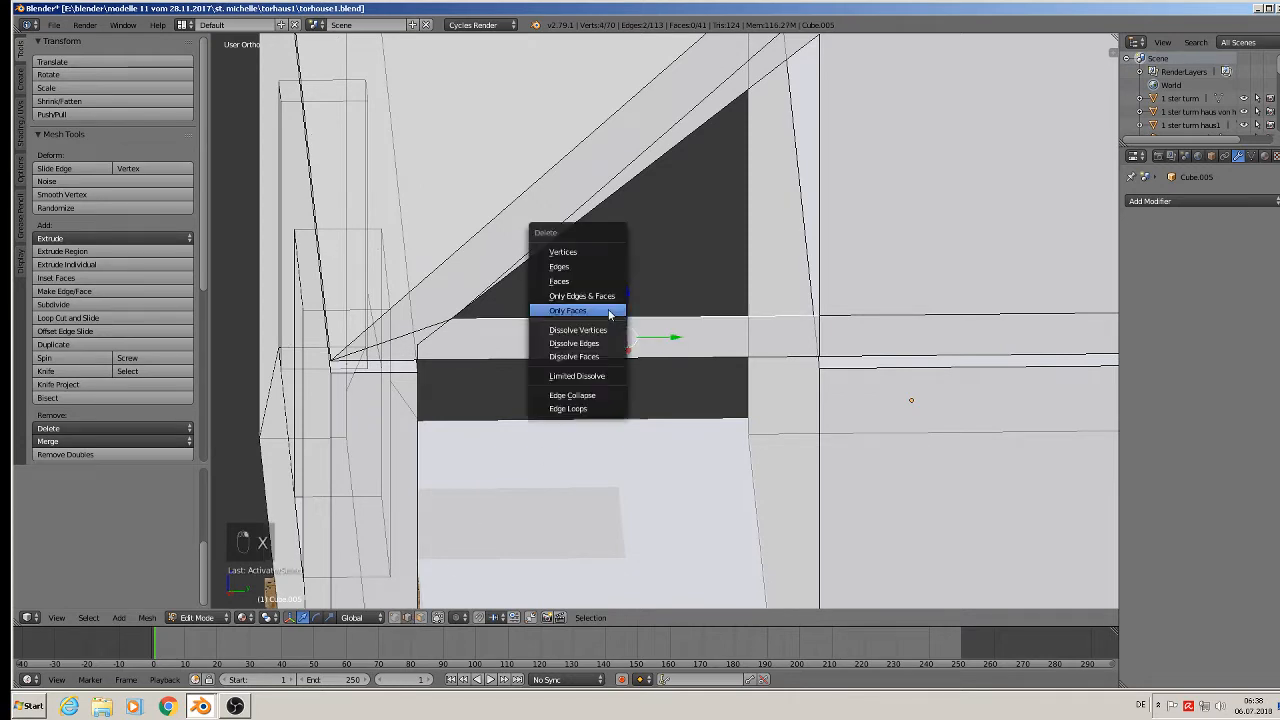
click(612, 268)
scroll(680, 343, down, 1)
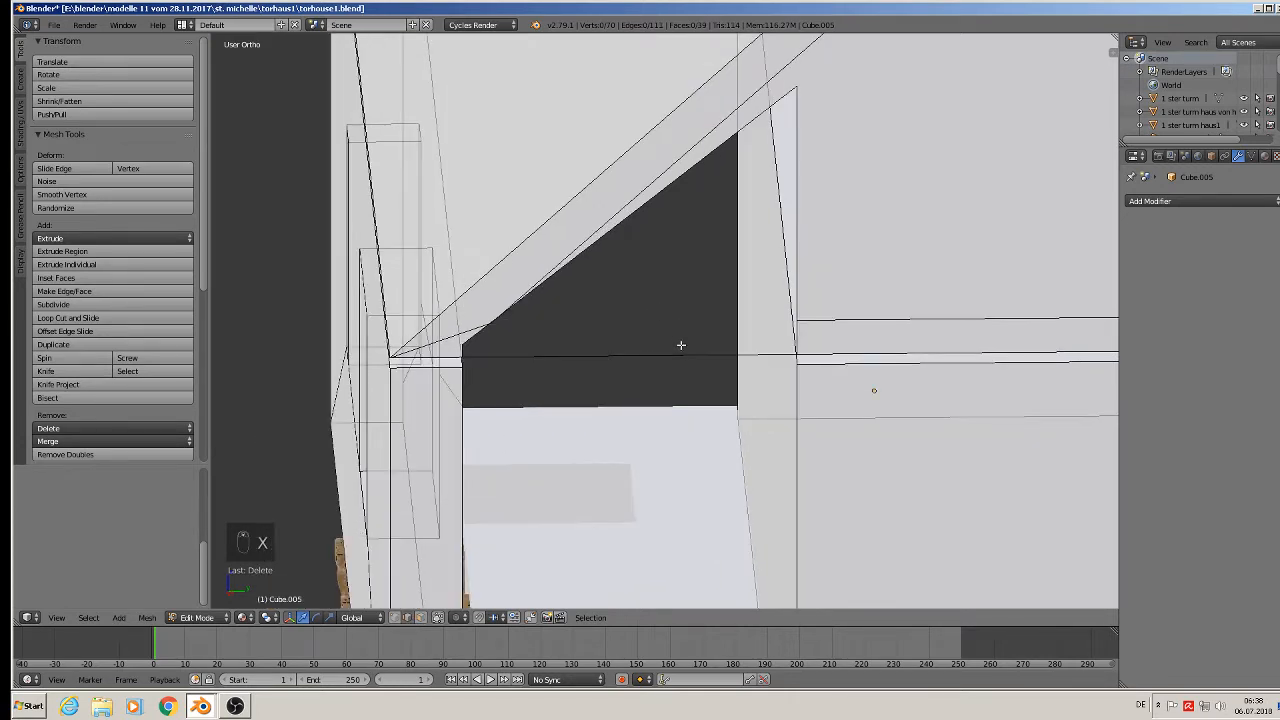
right_click(629, 356)
key(x)
click(620, 354)
scroll(659, 361, down, 1)
scroll(659, 361, down, 3)
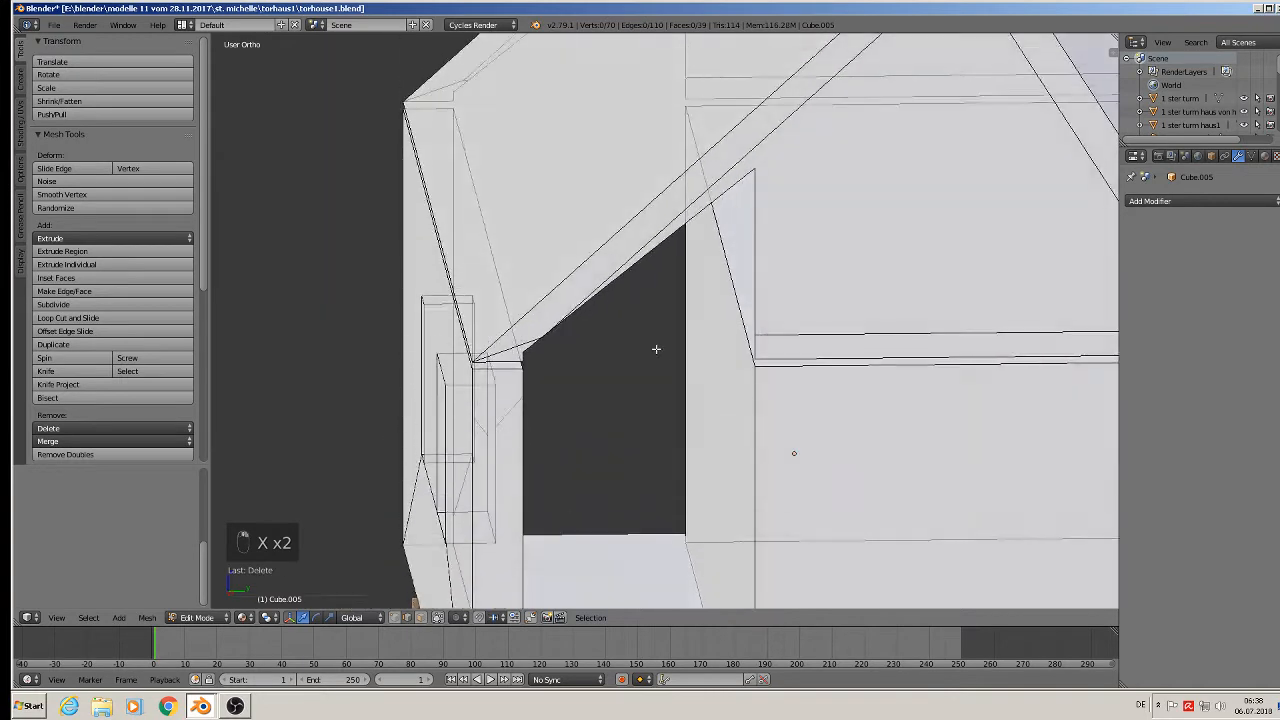
key(Tab)
middle_drag(657, 346, 648, 340)
scroll(593, 240, up, 4)
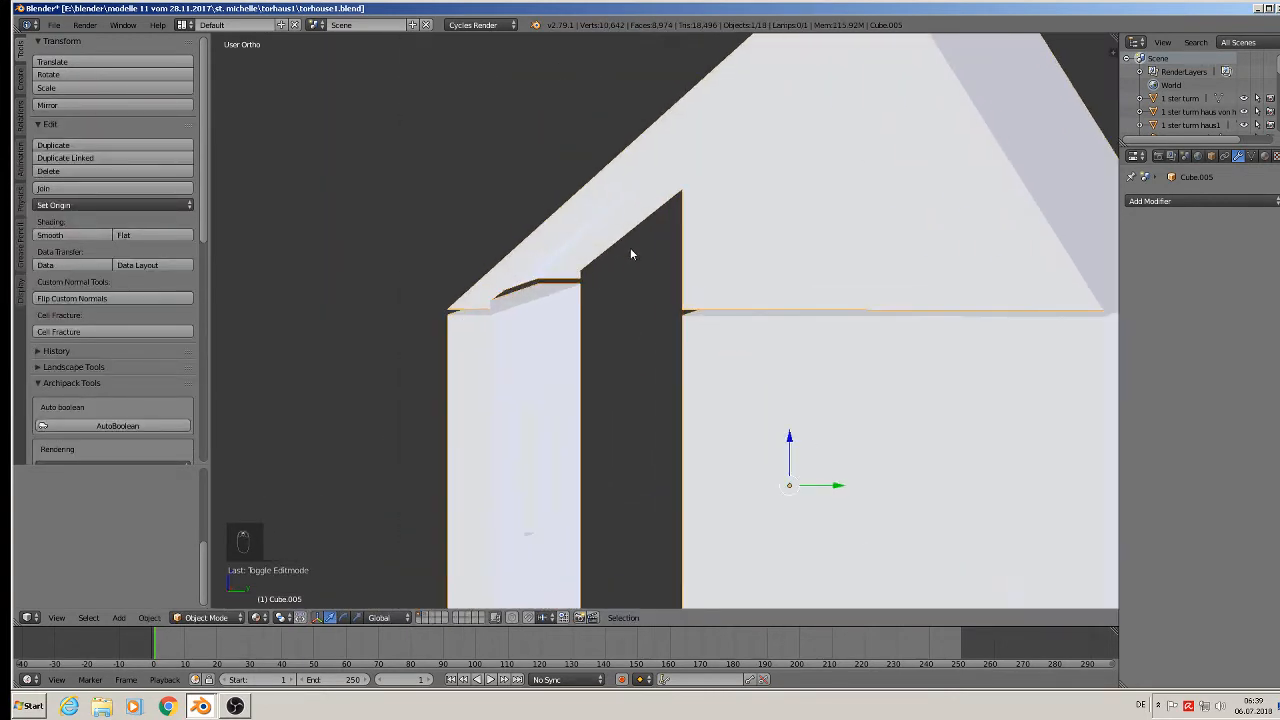
Fill new faces across the gap at the dormer opening's eave corner.
key(Tab)
right_click(424, 324)
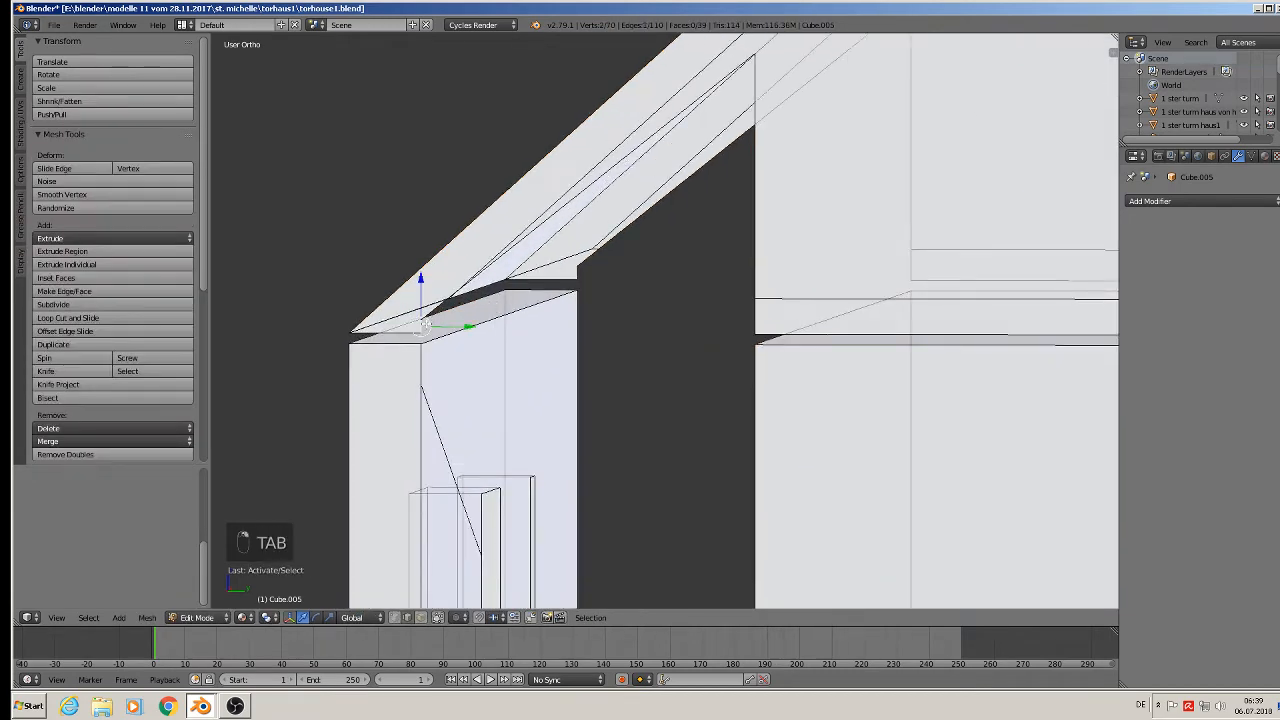
shift+right_click(586, 274)
right_click(579, 273)
shift+right_click(424, 325)
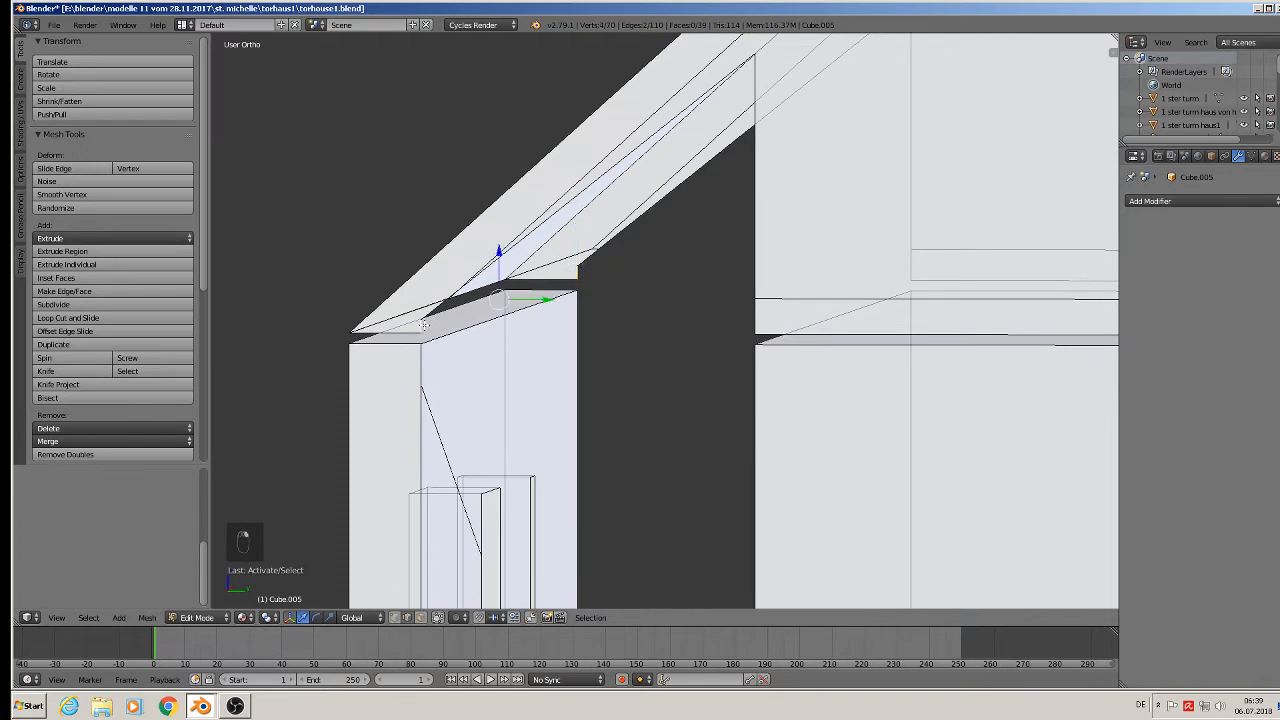
key(f)
right_click(491, 250)
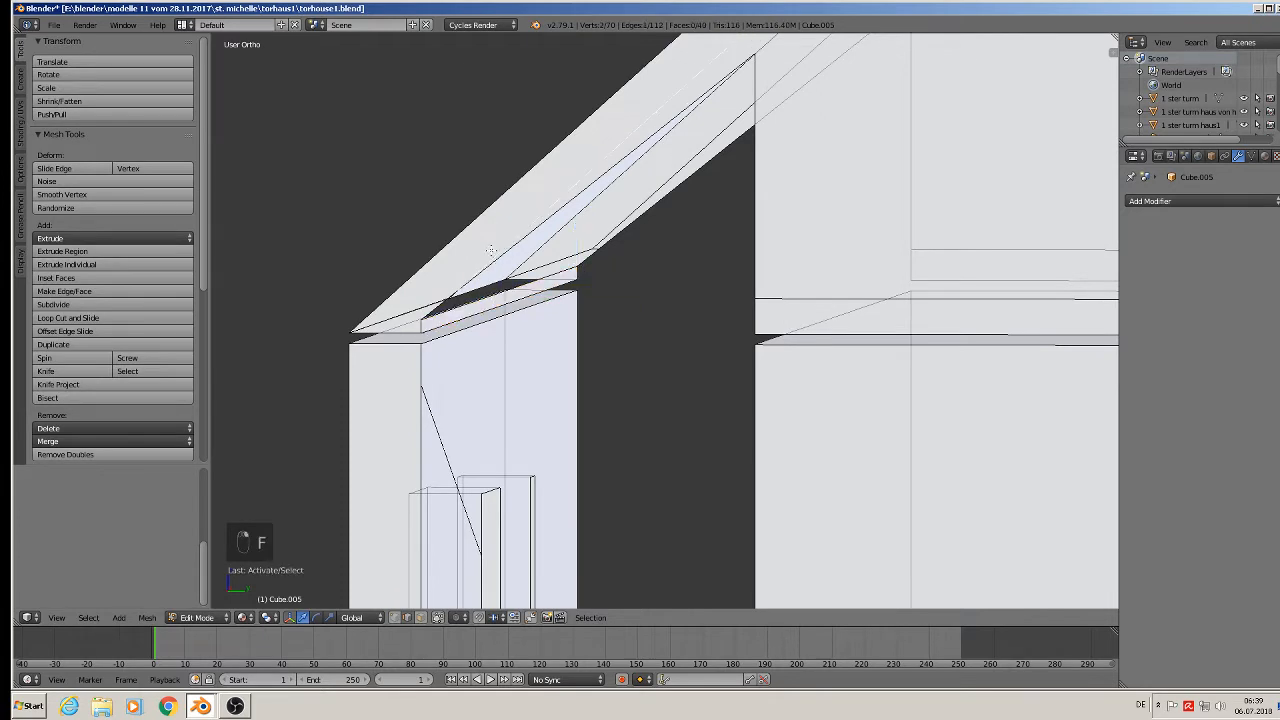
shift+right_click(626, 238)
middle_drag(626, 266, 644, 273)
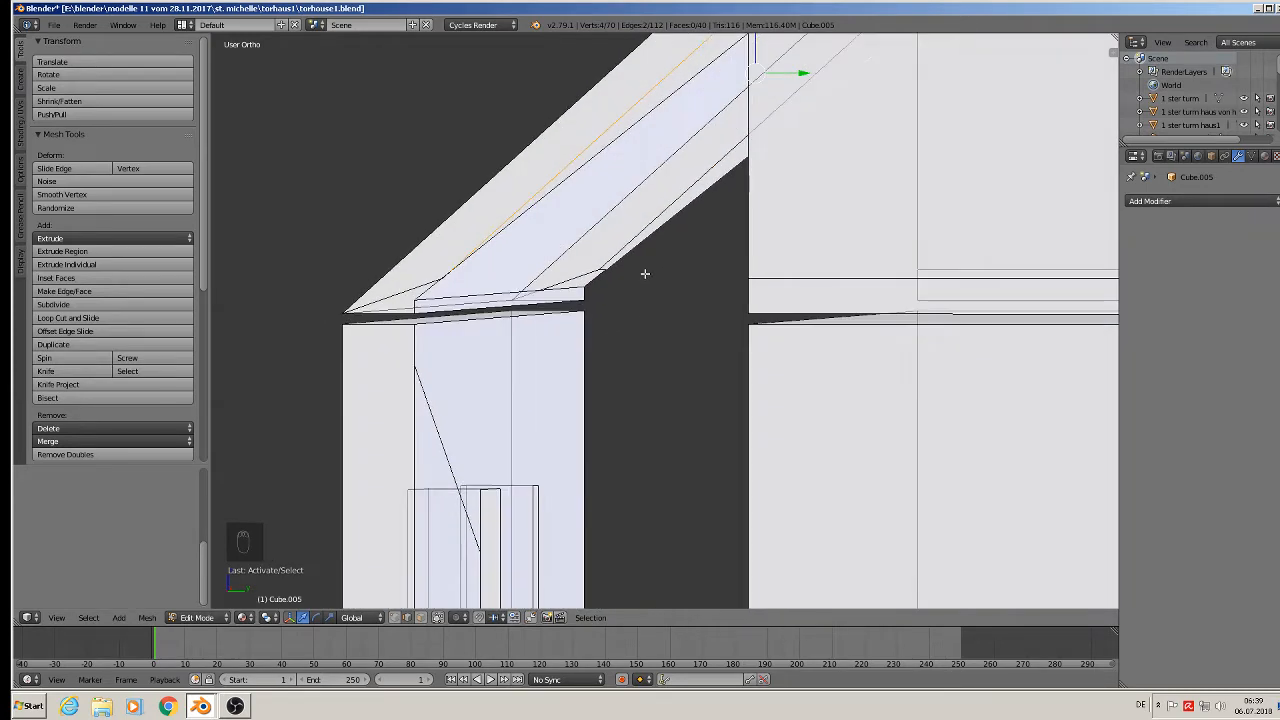
key(f)
Try filling the left-side gap, undoing the unwanted faces.
right_click(598, 283)
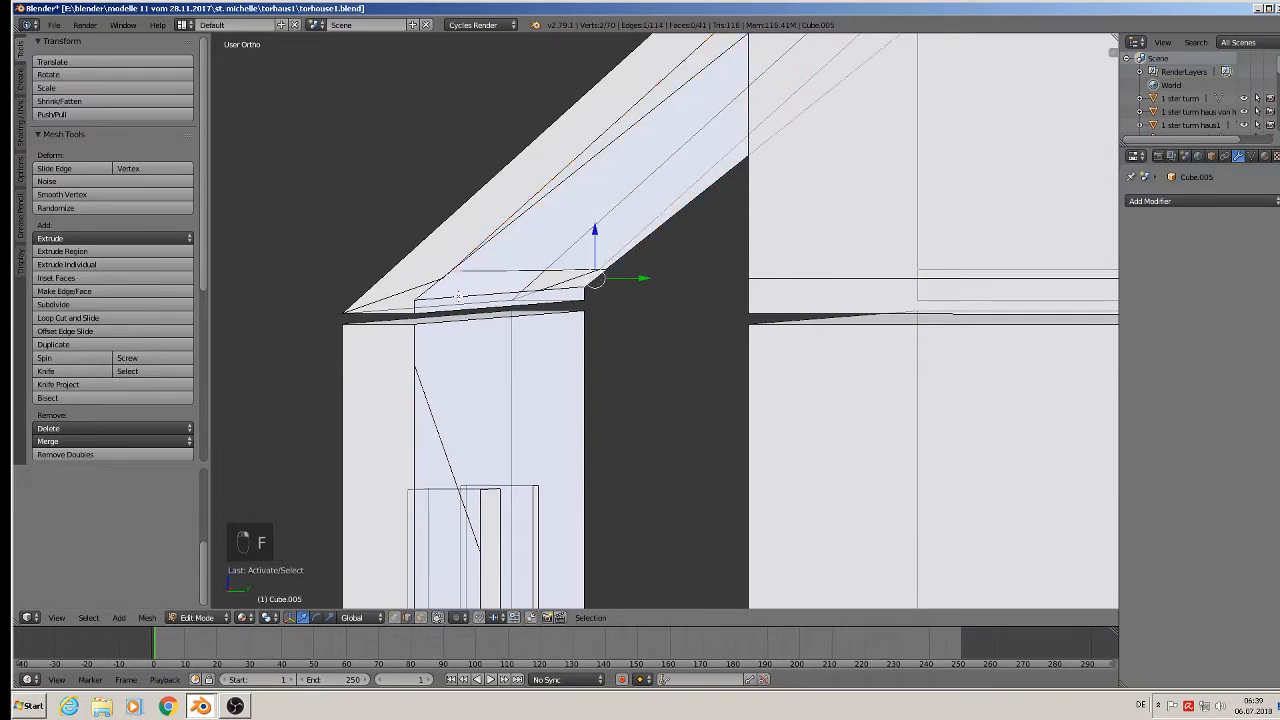
shift+right_click(437, 288)
key(f)
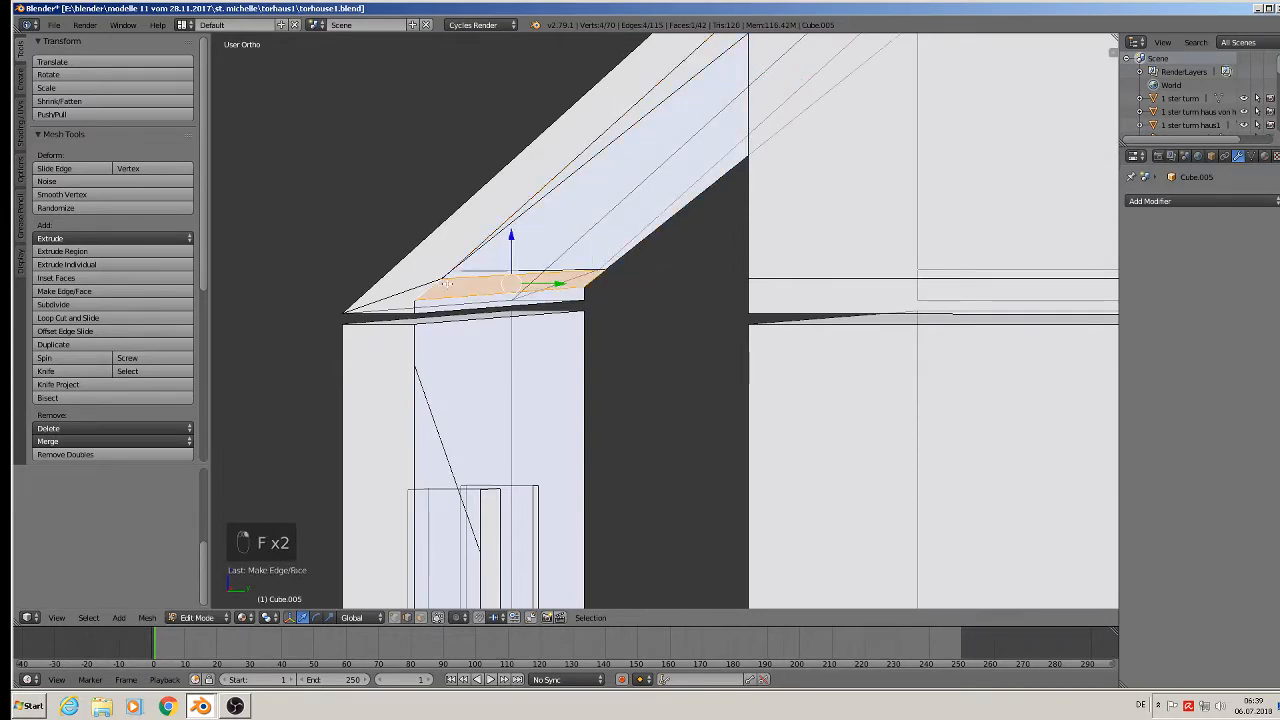
key(ctrl+z)
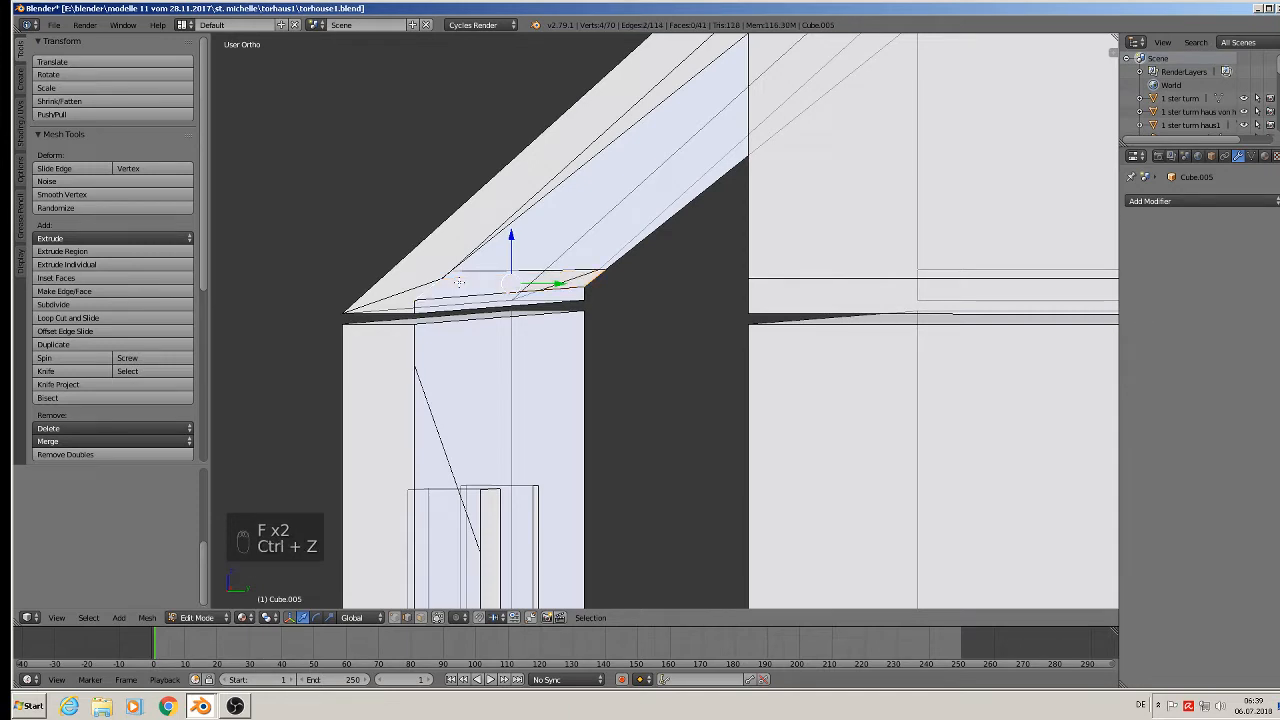
scroll(445, 276, up, 5)
shift+right_click(432, 271)
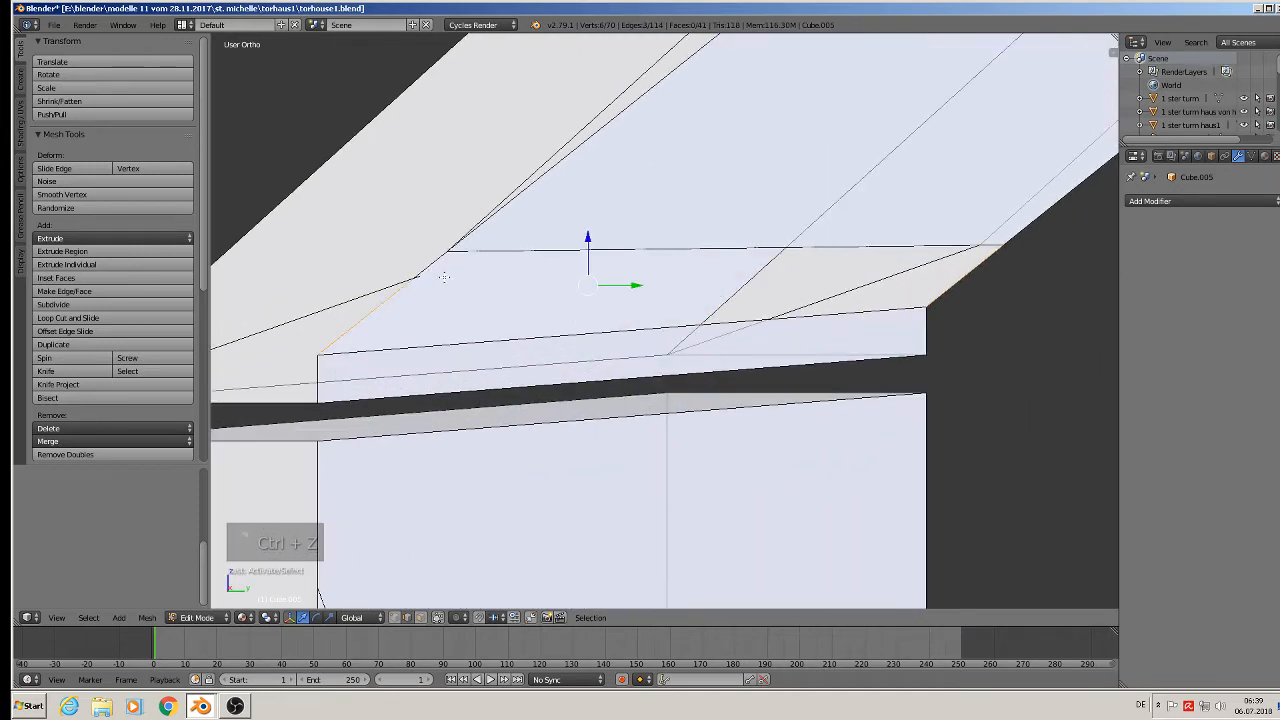
key(f)
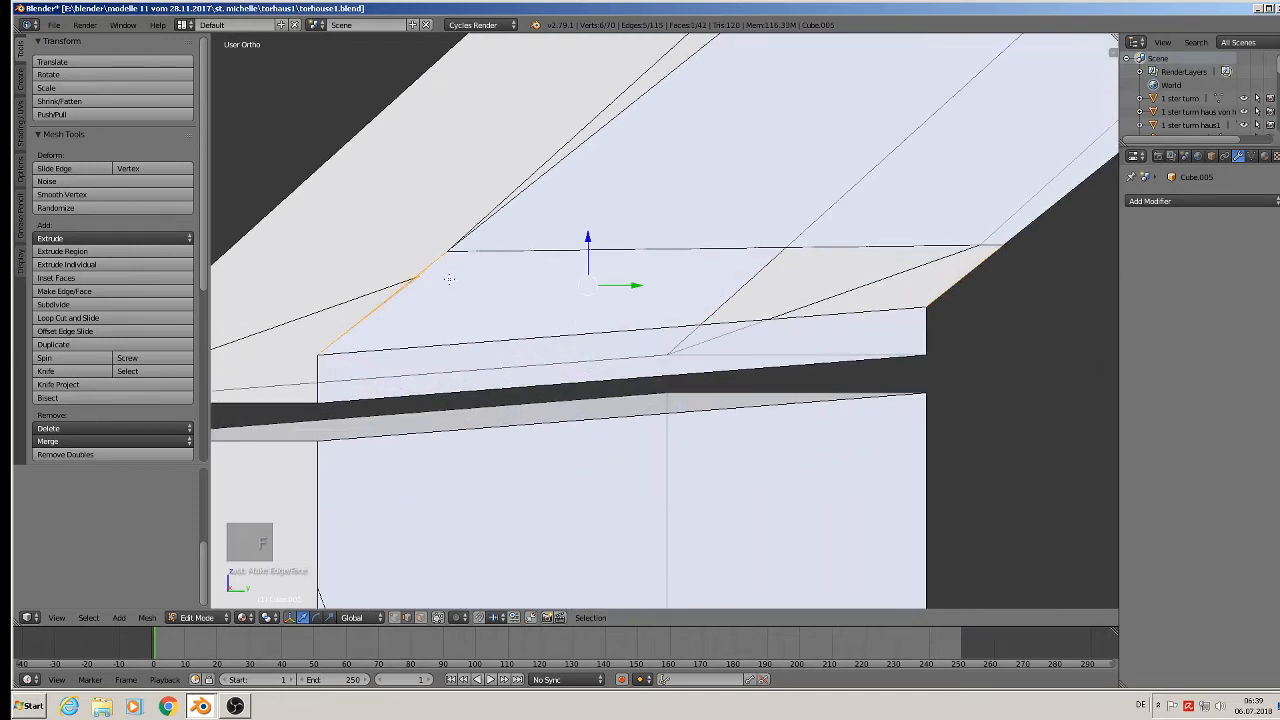
key(ctrl+z)
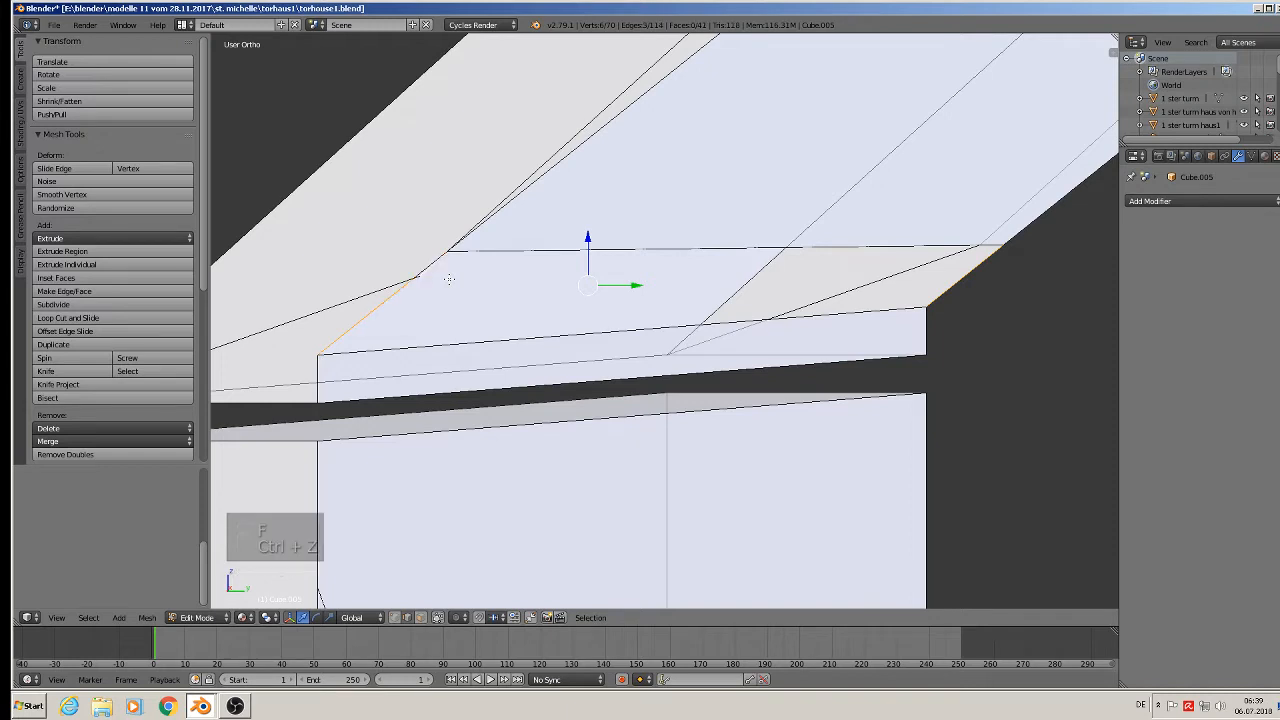
key(ctrl+z)
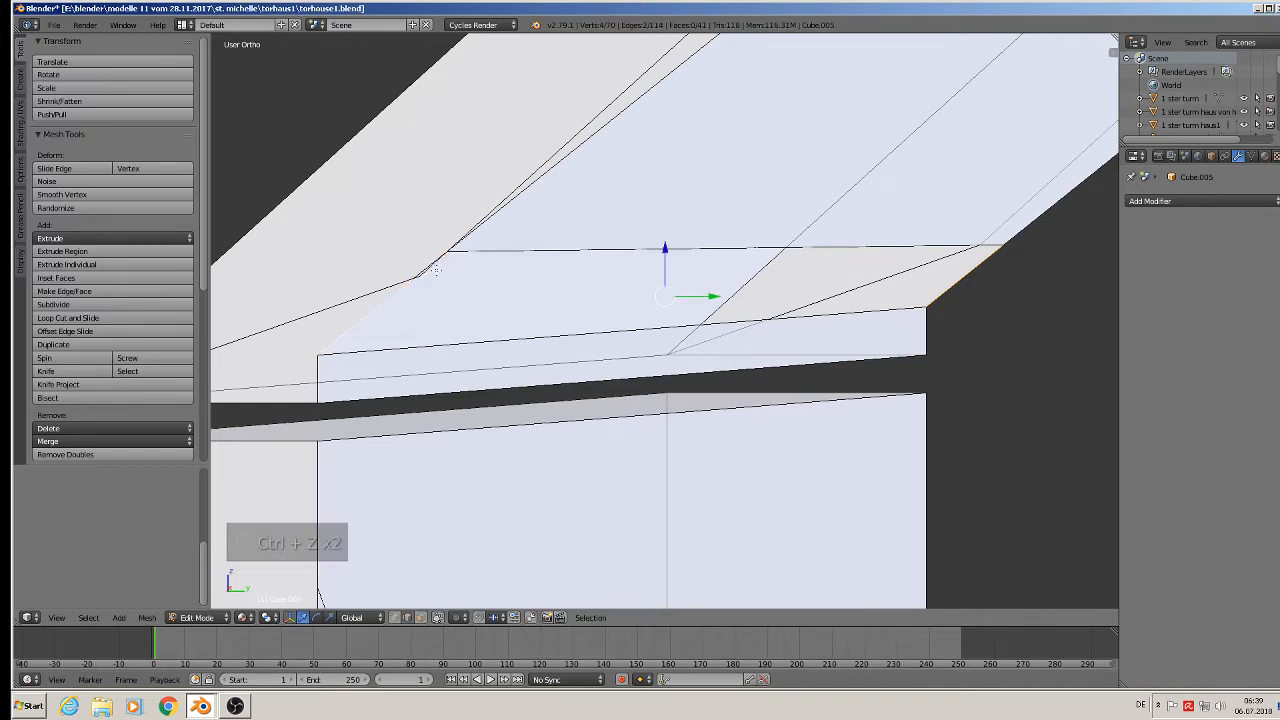
right_click(437, 276)
middle_drag(430, 296, 493, 321)
Fill faces between the right-side and vertical edges of the opening, then leave Edit Mode.
right_click(690, 320)
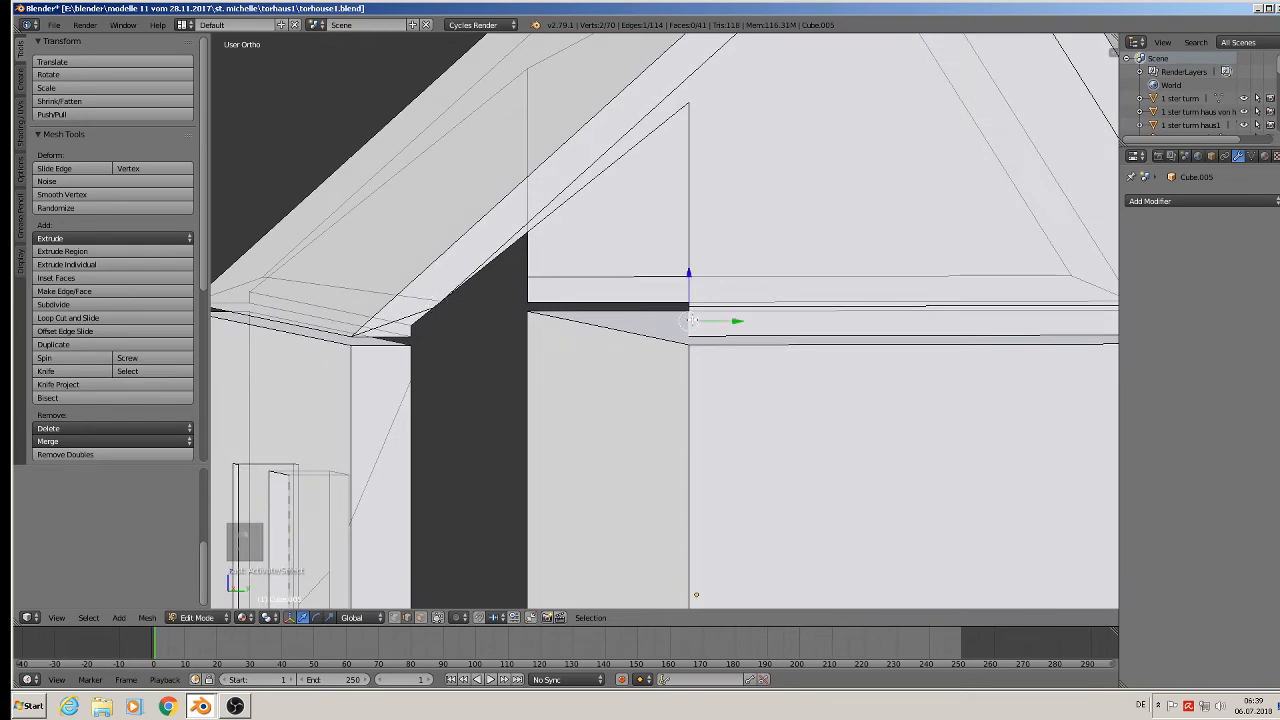
shift+right_click(528, 287)
key(f)
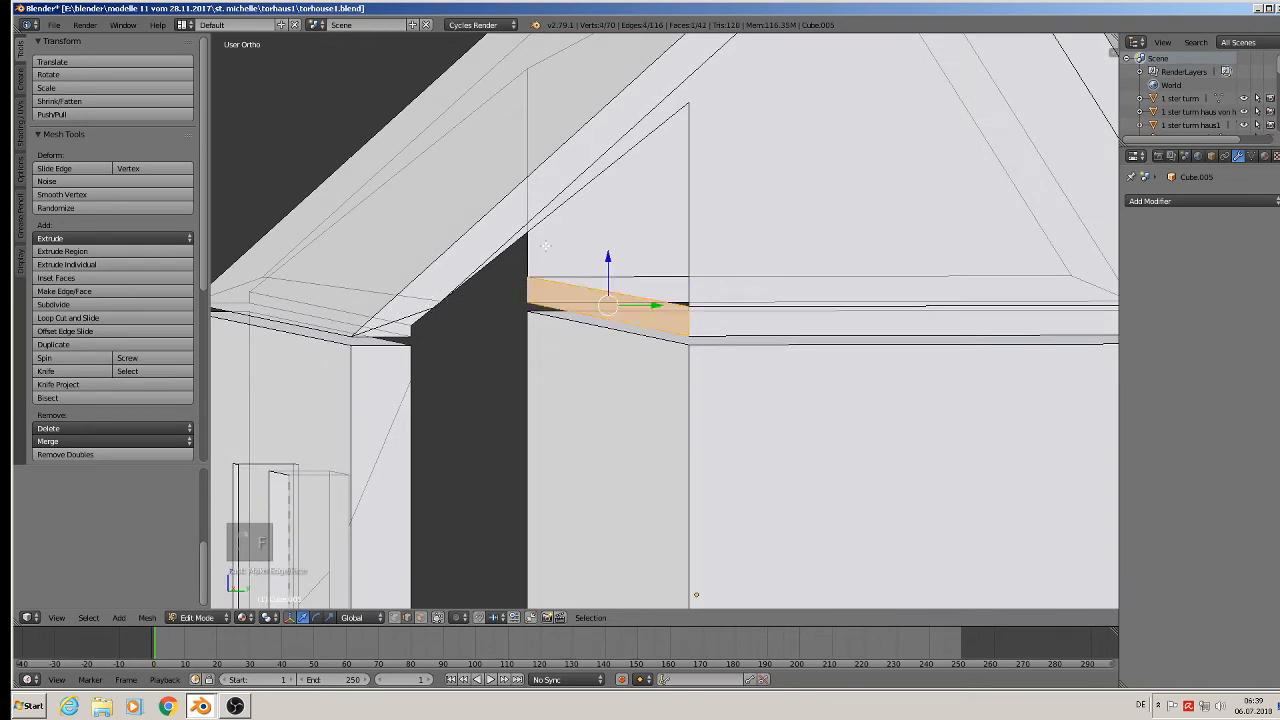
right_click(533, 245)
shift+right_click(684, 249)
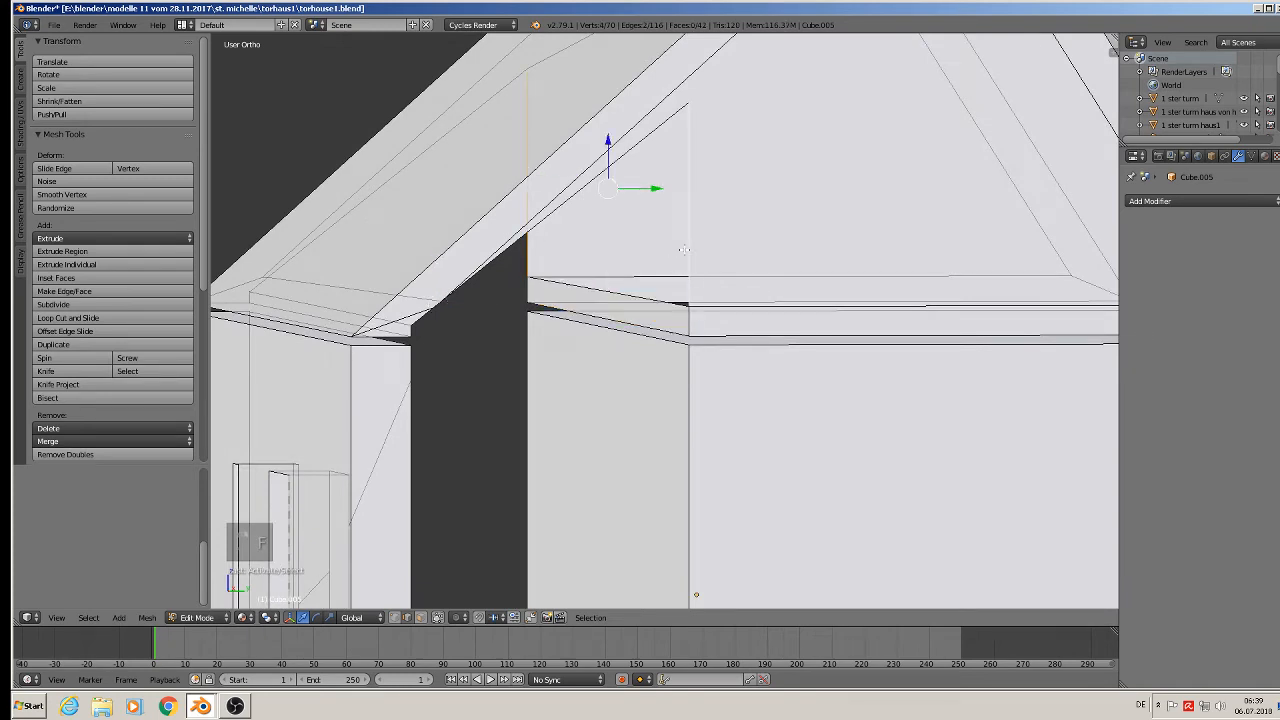
key(f)
key(Tab)
scroll(686, 286, down, 6)
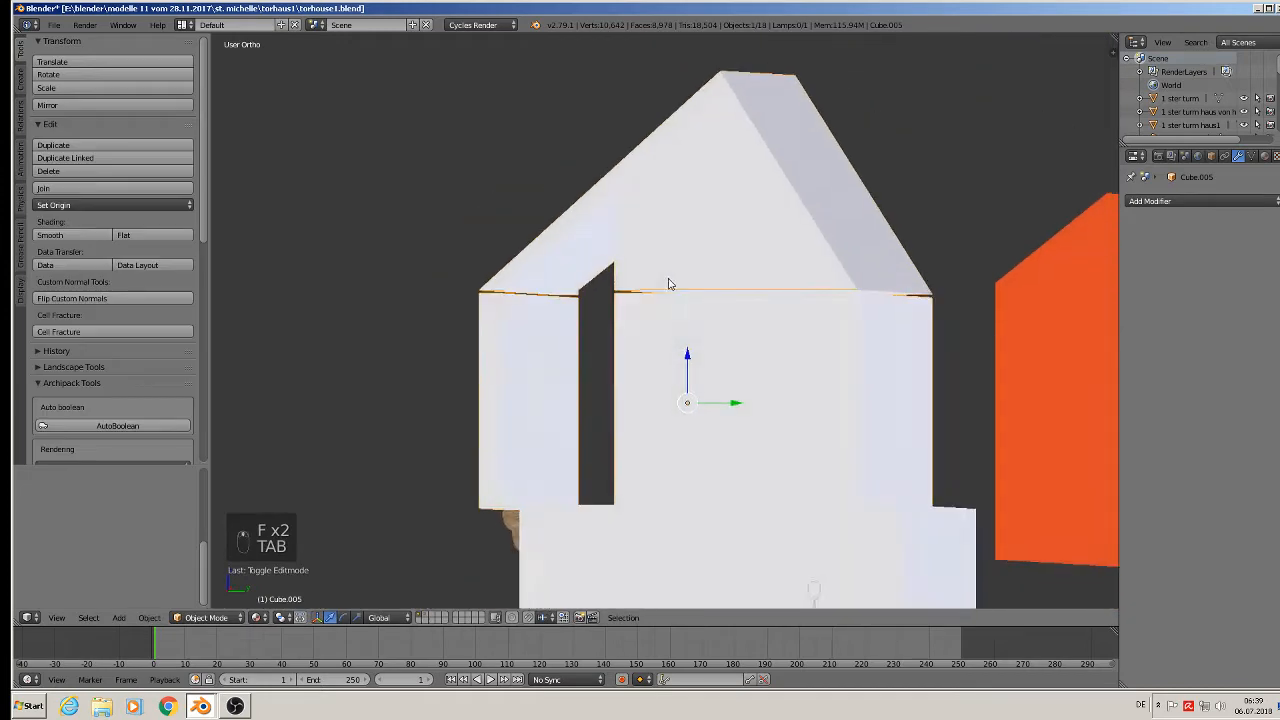
Move the orange cutter Cube.008 to another layer and save the blend file.
middle_drag(669, 284, 874, 362)
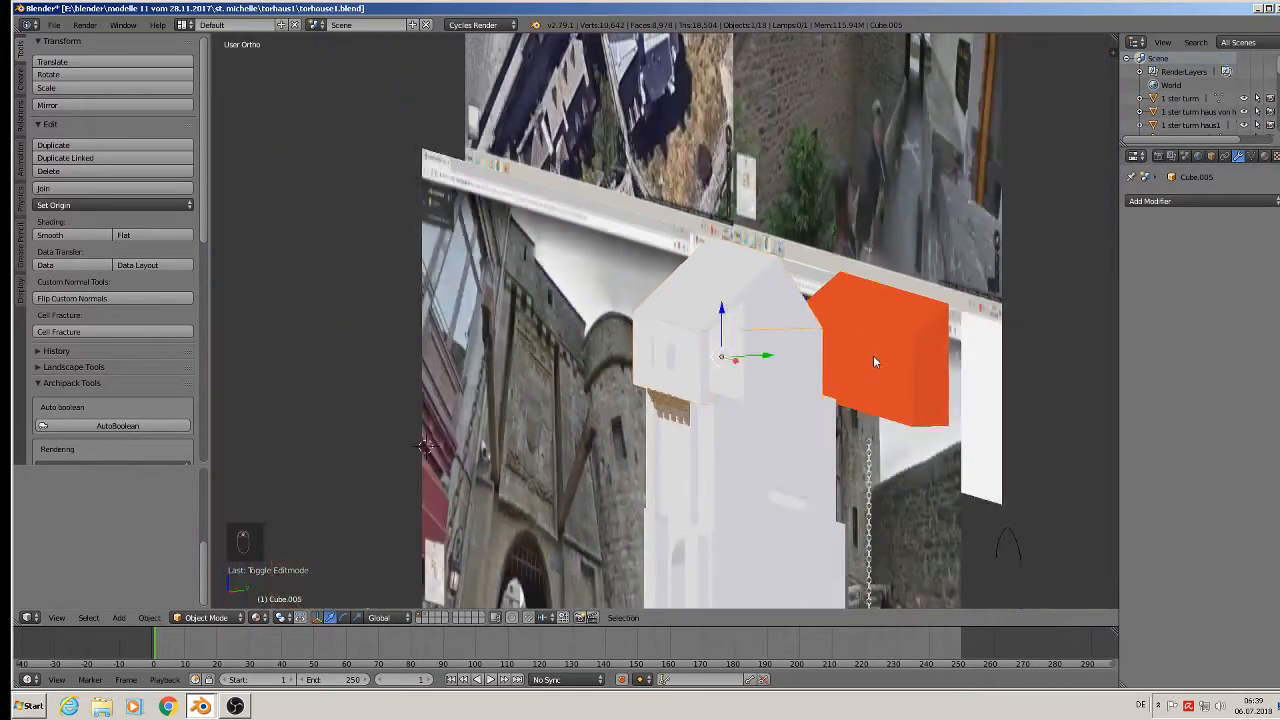
right_click(874, 362)
key(m)
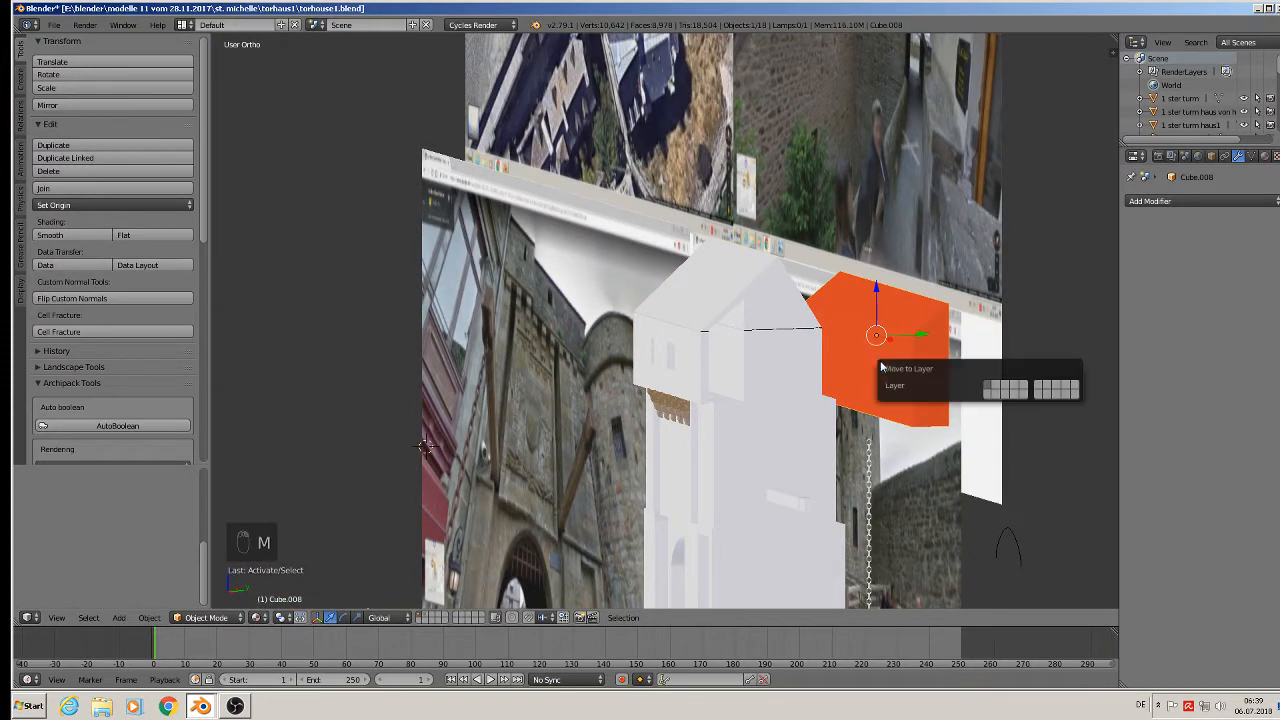
click(997, 389)
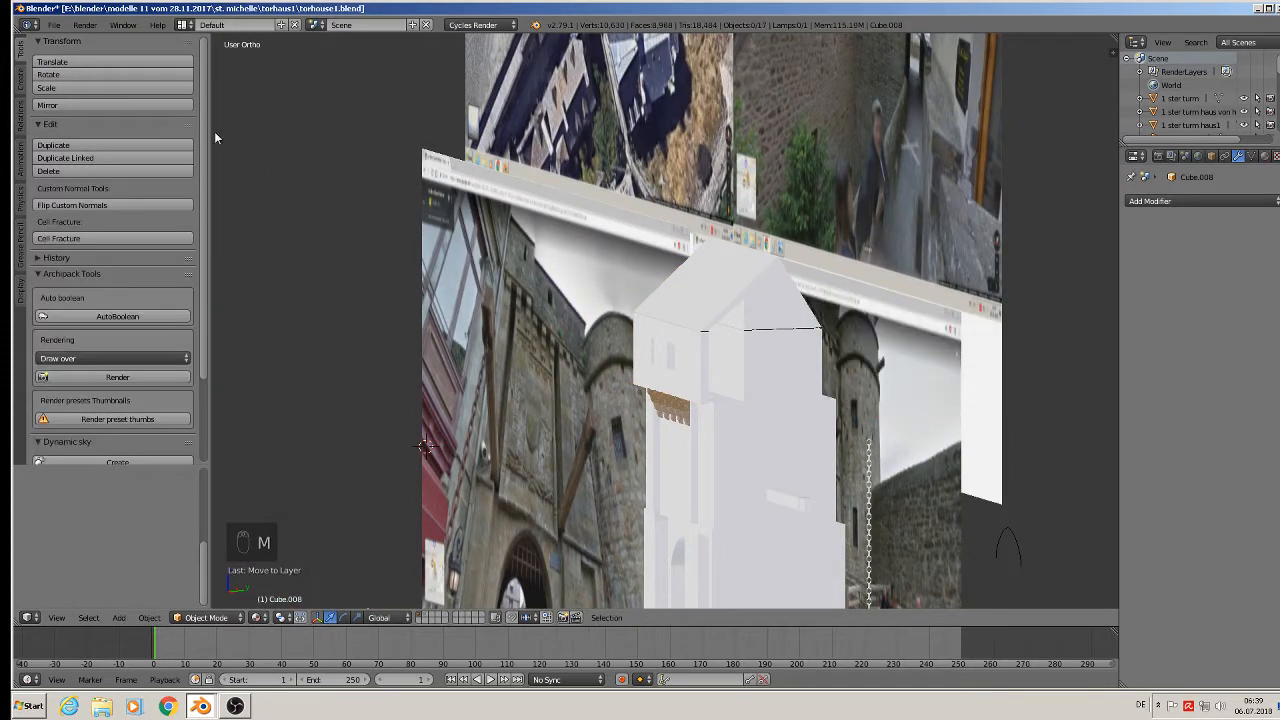
click(62, 25)
click(72, 127)
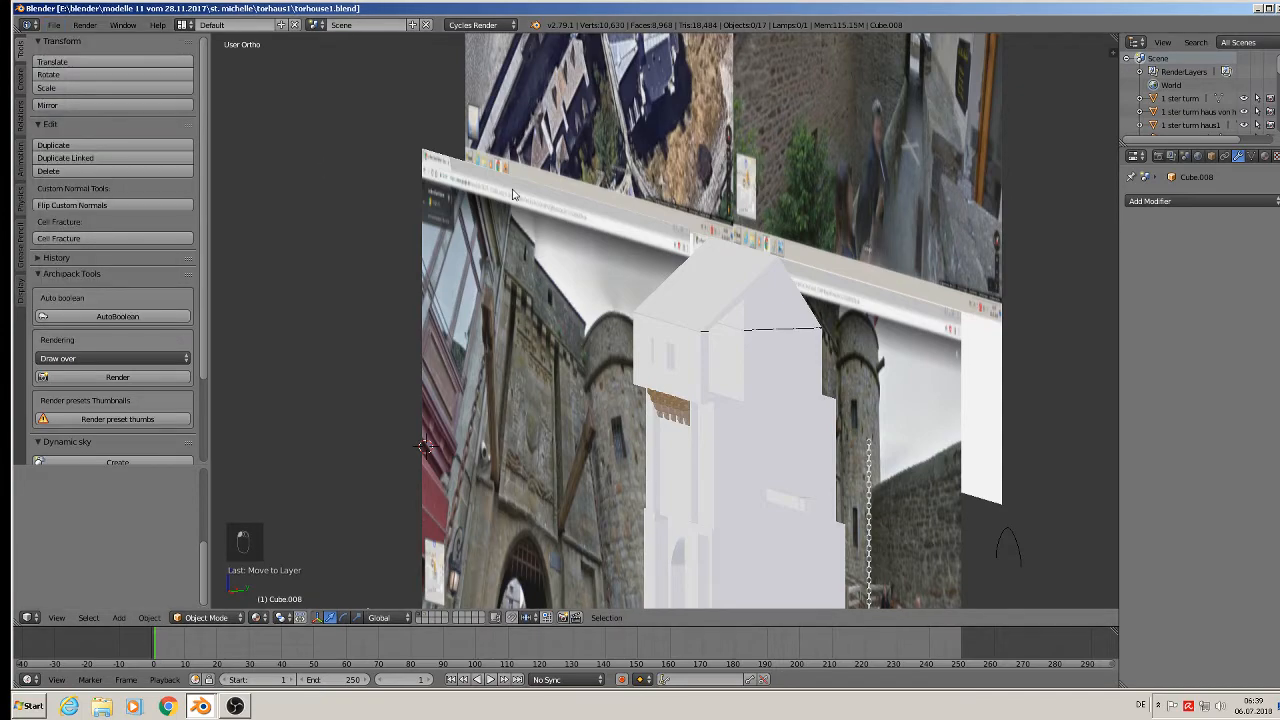
Switch to front view and pan and zoom over the Street View photo boards.
key(KP_1)
scroll(533, 288, down, 3)
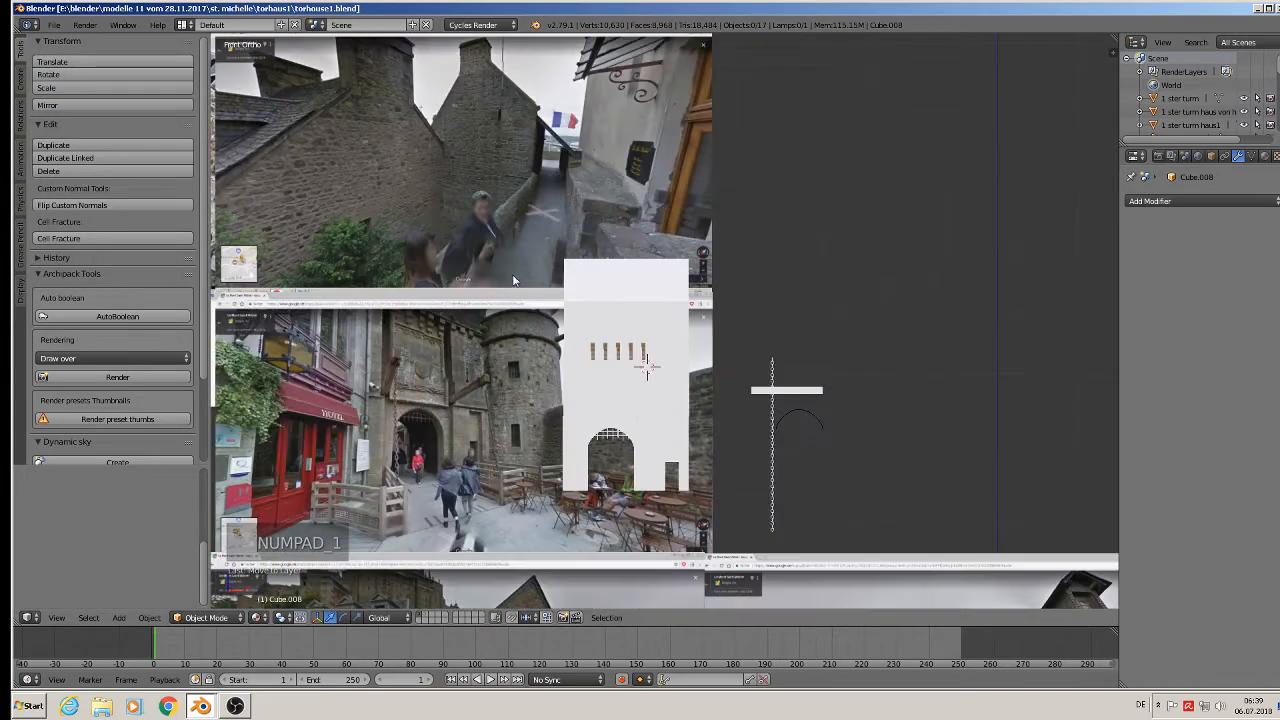
shift+middle_drag(491, 154, 606, 208)
scroll(606, 208, up, 3)
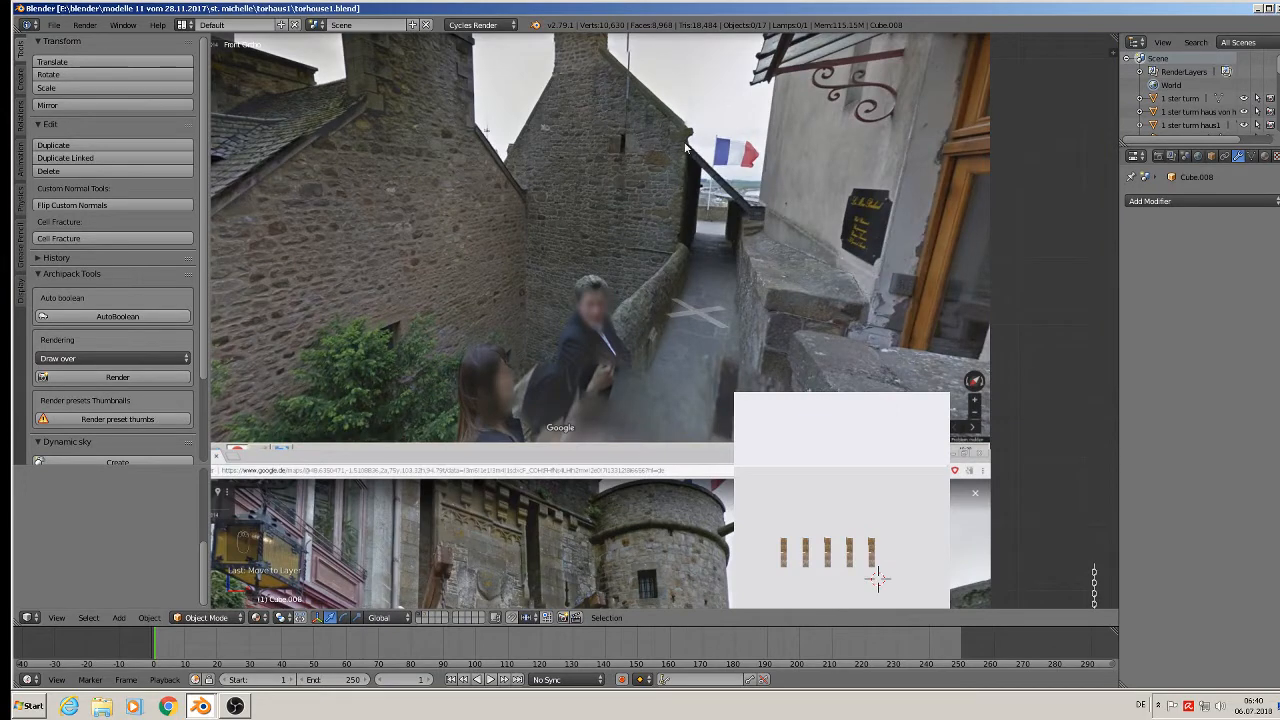
shift+middle_drag(654, 193, 732, 327)
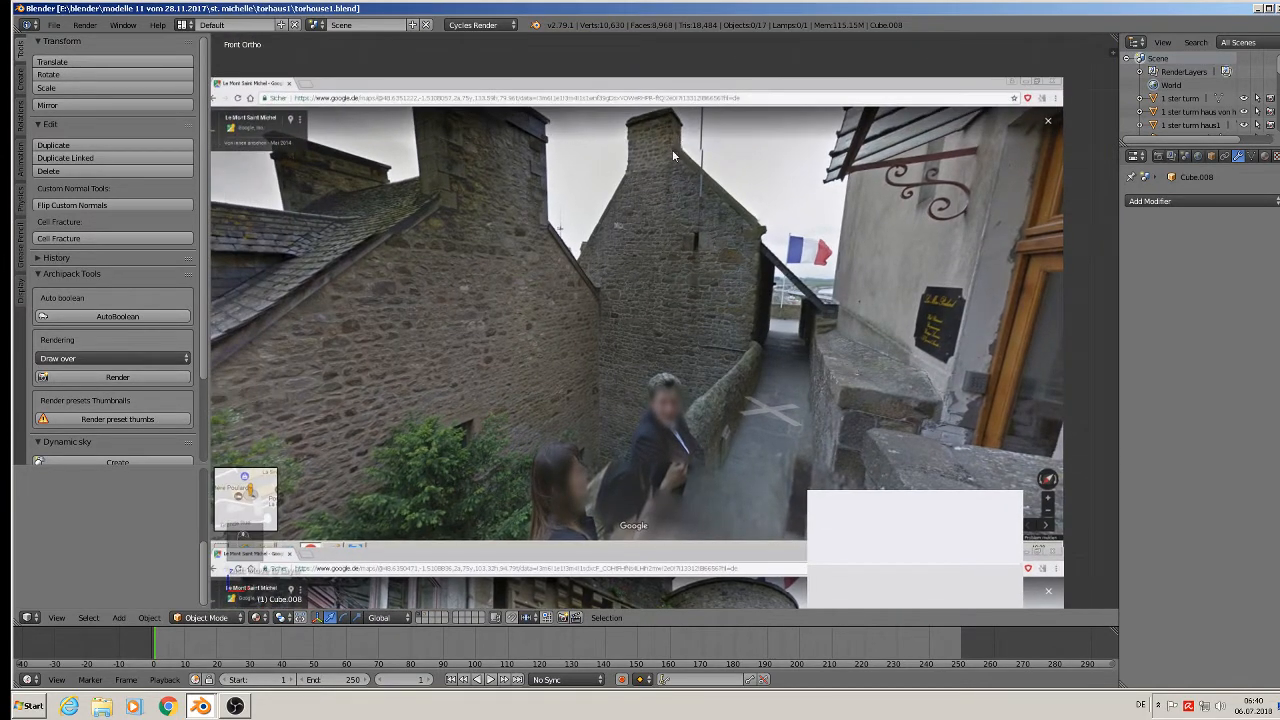
scroll(720, 294, down, 3)
shift+middle_drag(797, 407, 920, 234)
shift+middle_drag(719, 369, 827, 112)
scroll(1014, 455, up, 4)
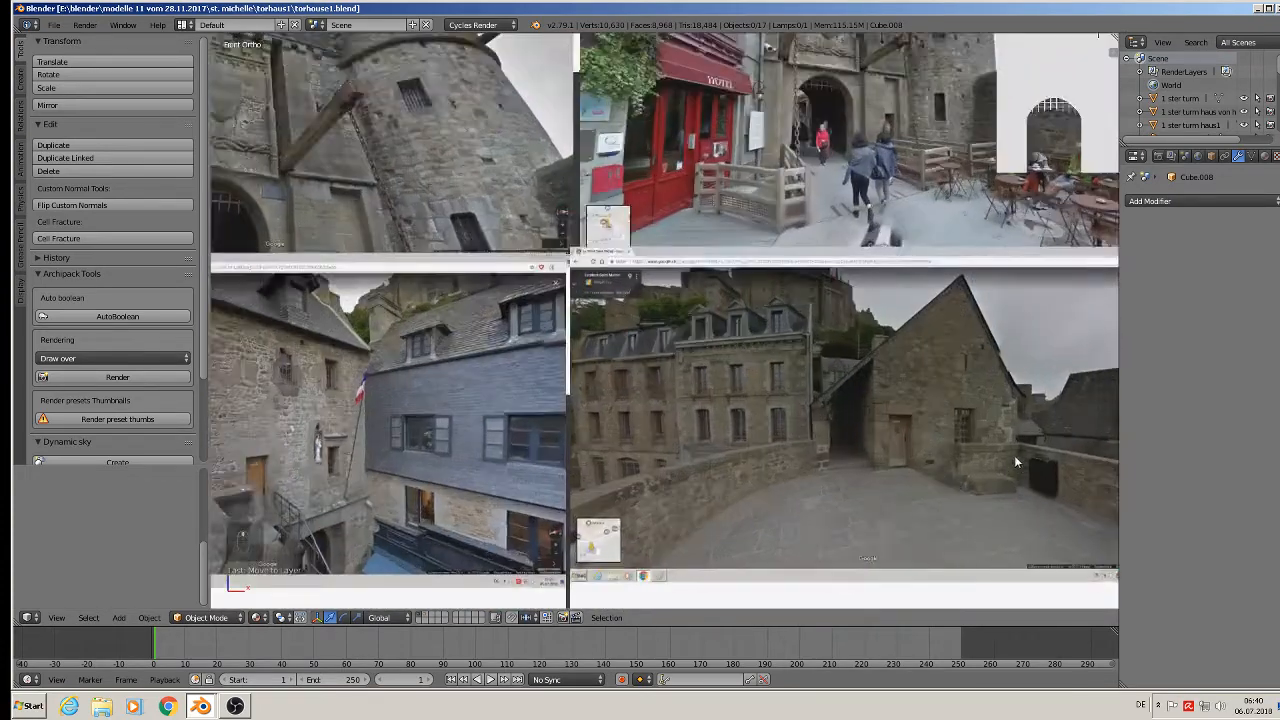
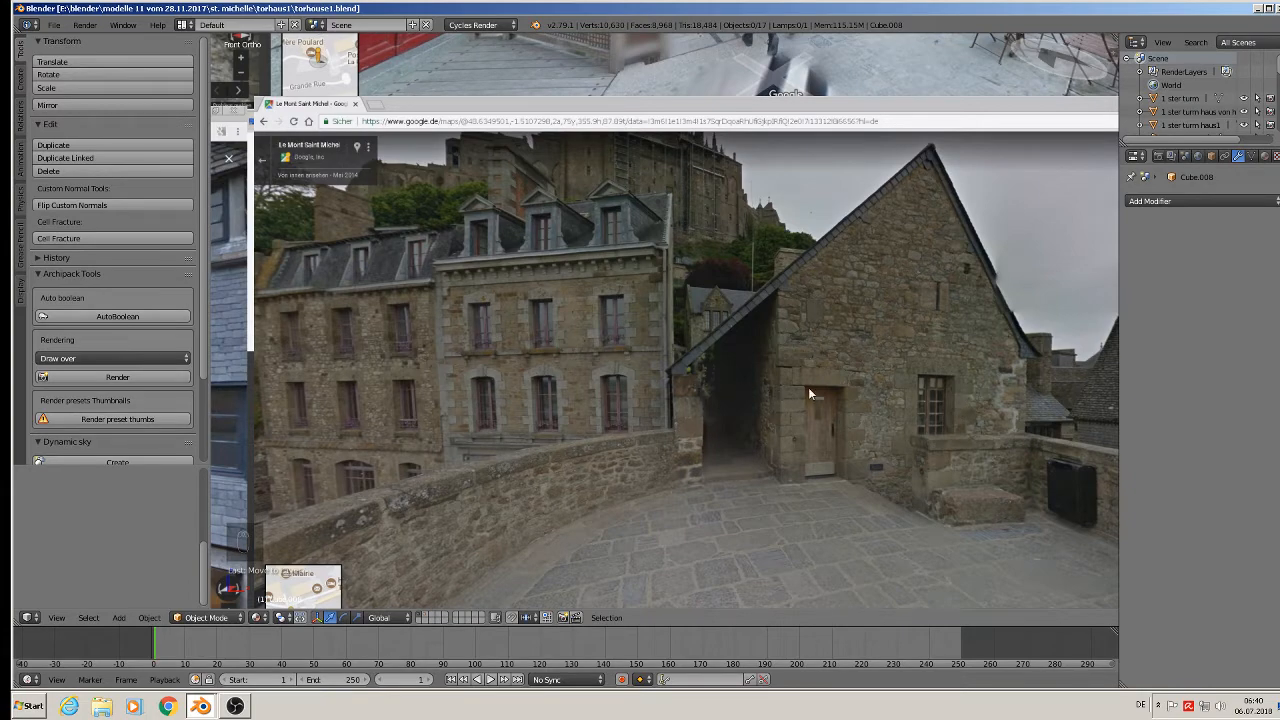
Zoom out from the photo boards, then orbit and zoom in on the white gatehouse tower.
scroll(1048, 466, down, 4)
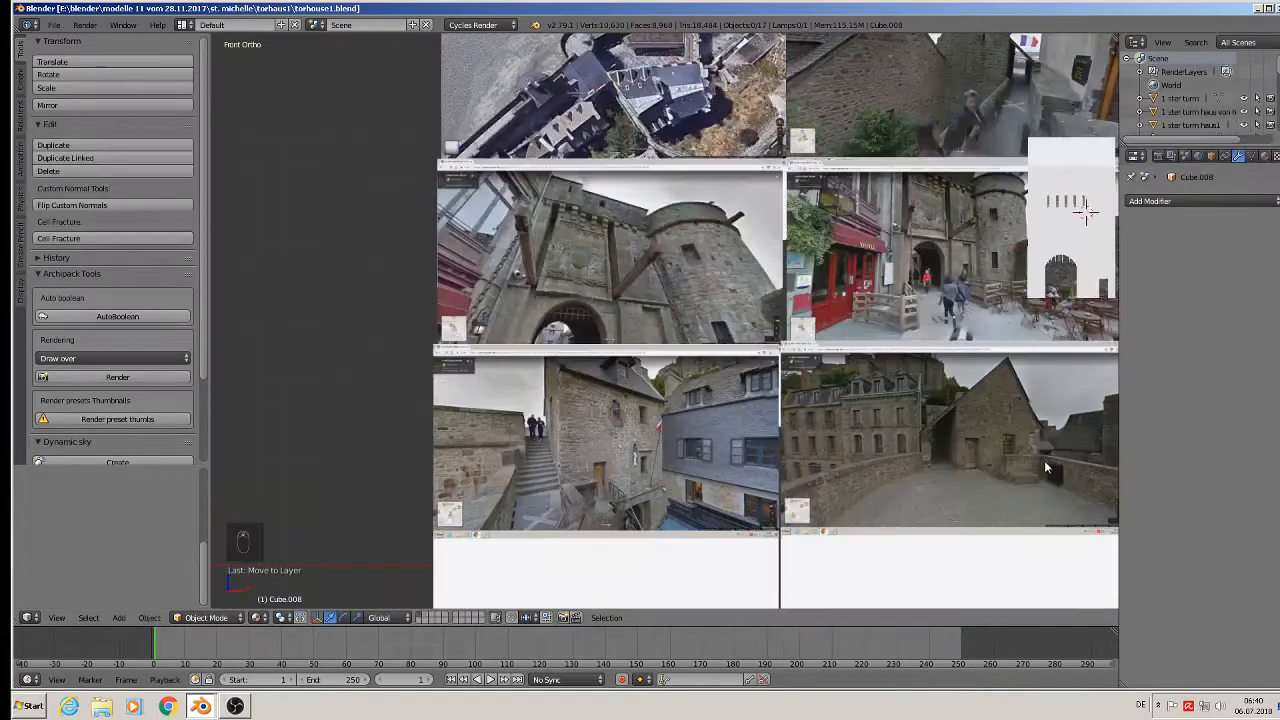
middle_drag(1058, 398, 911, 389)
scroll(1090, 178, up, 8)
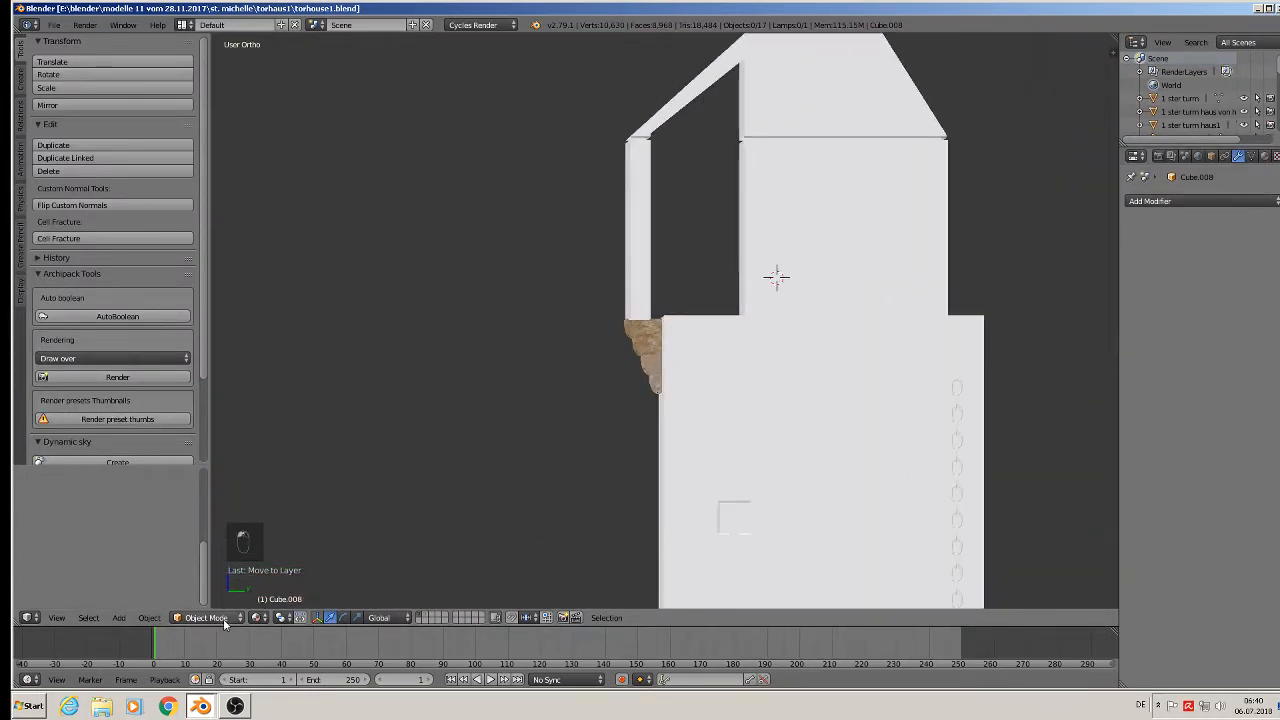
Add a cube, shrink it to a small block, move it right and stretch it vertically.
click(118, 617)
mouse_move(140, 601)
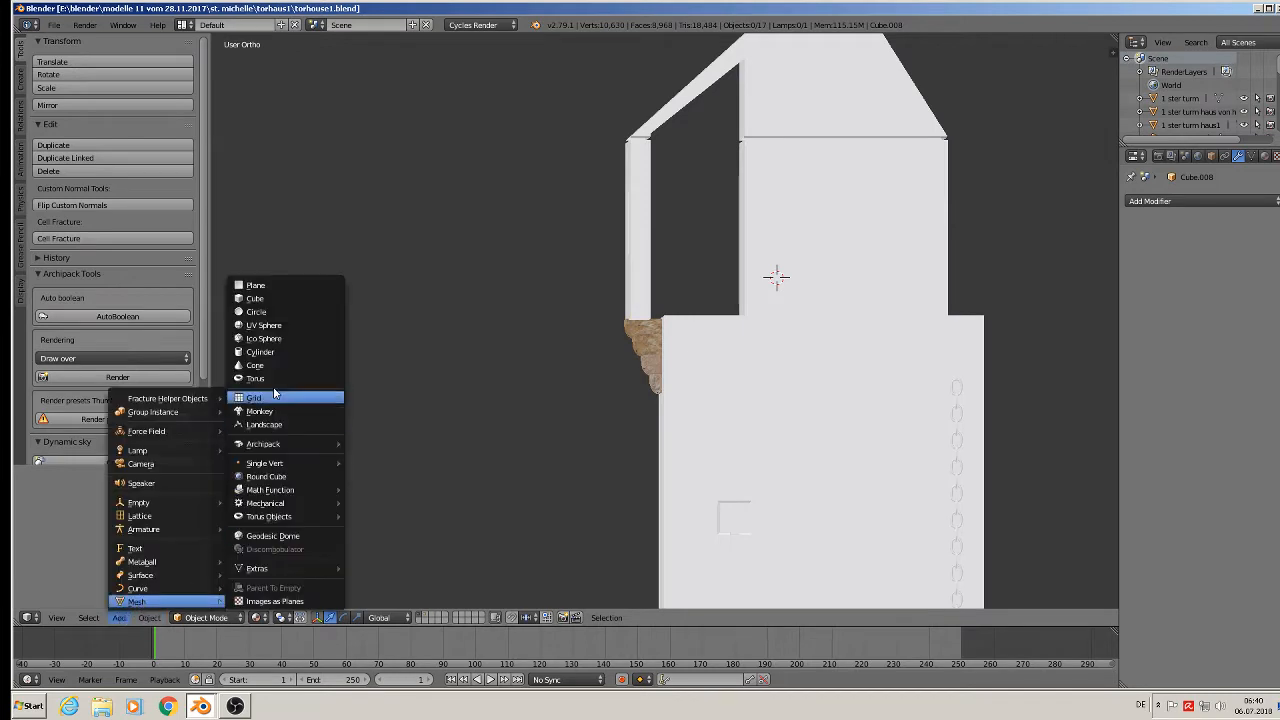
click(274, 299)
key(s)
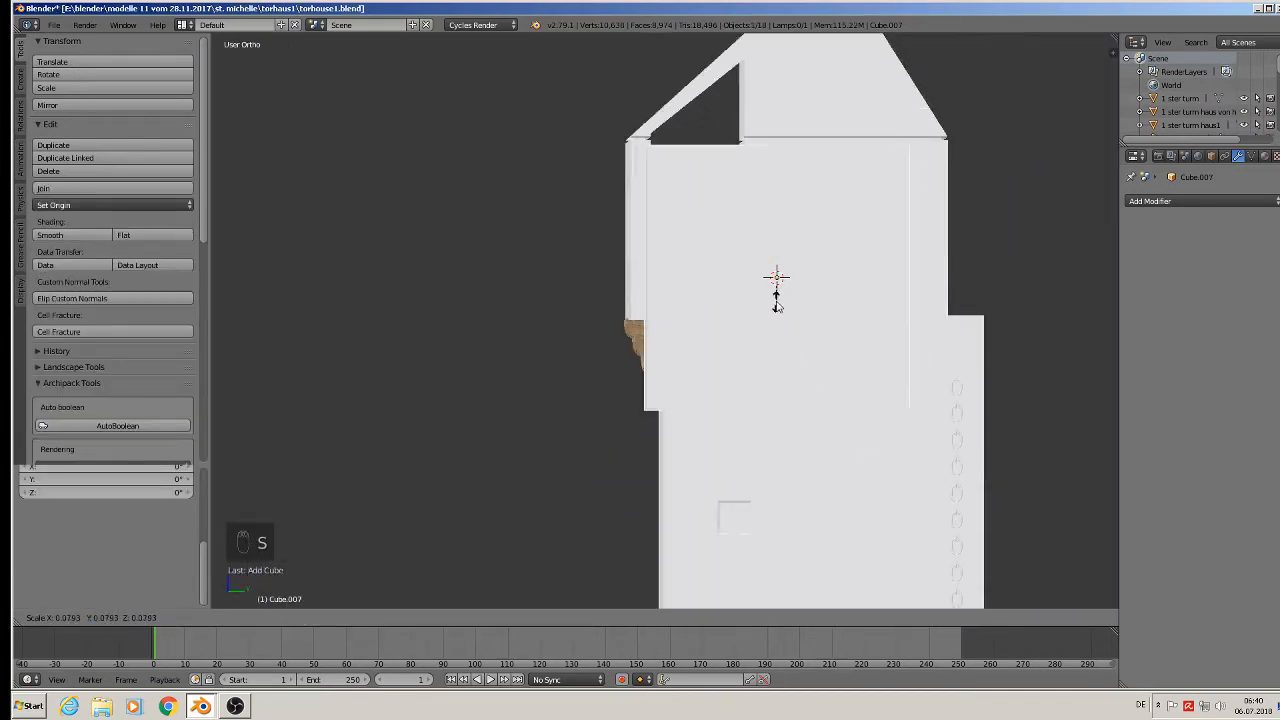
click(772, 283)
drag(820, 280, 845, 284)
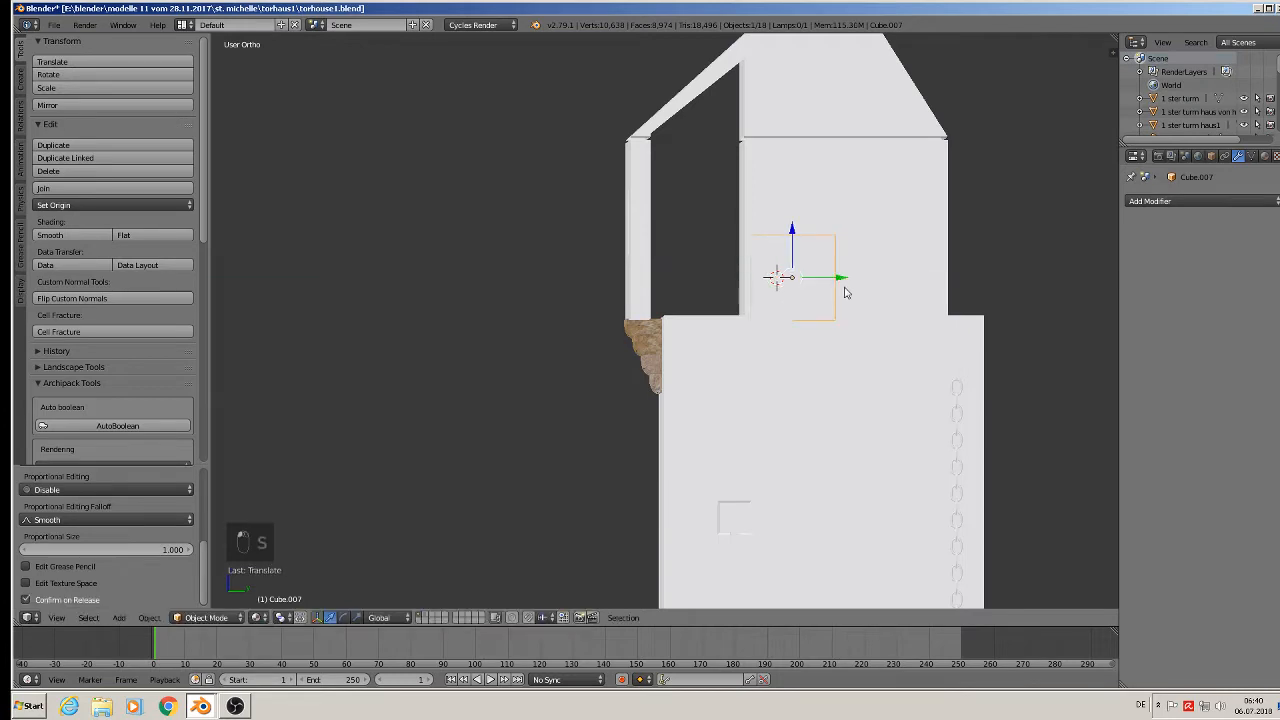
key(s)
click(853, 329)
key(s)
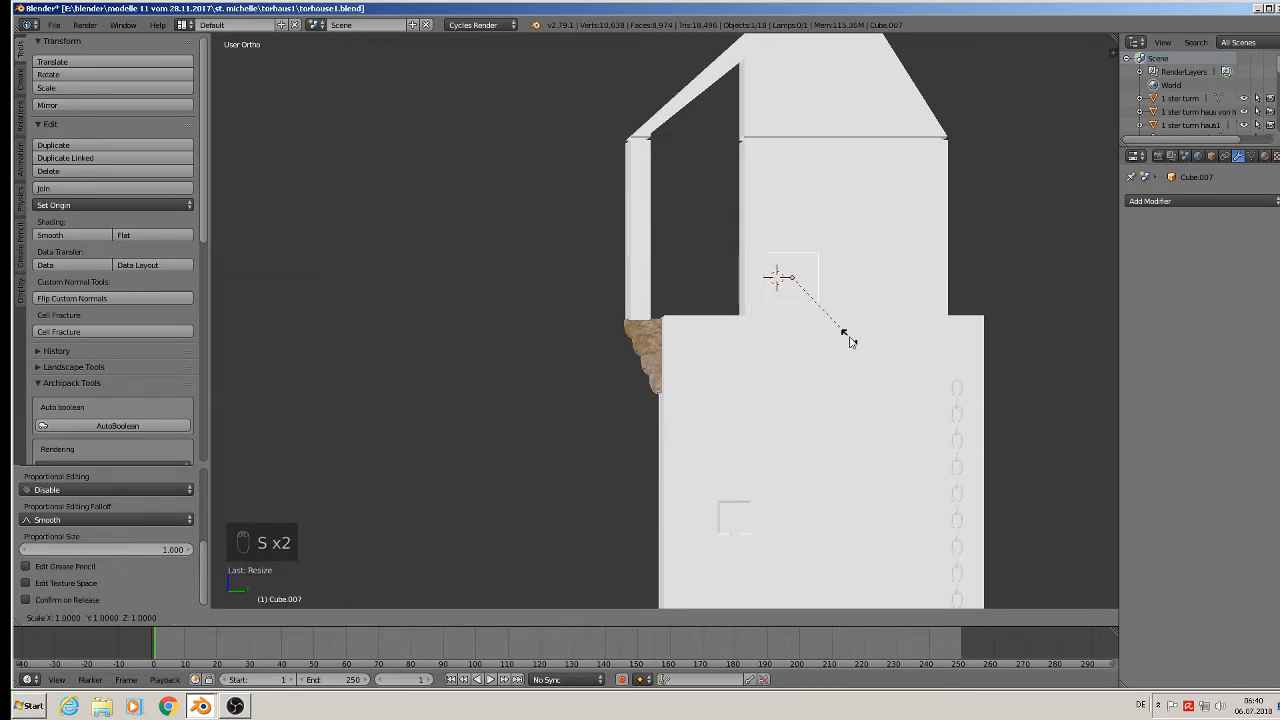
middle_click(851, 343)
click(871, 430)
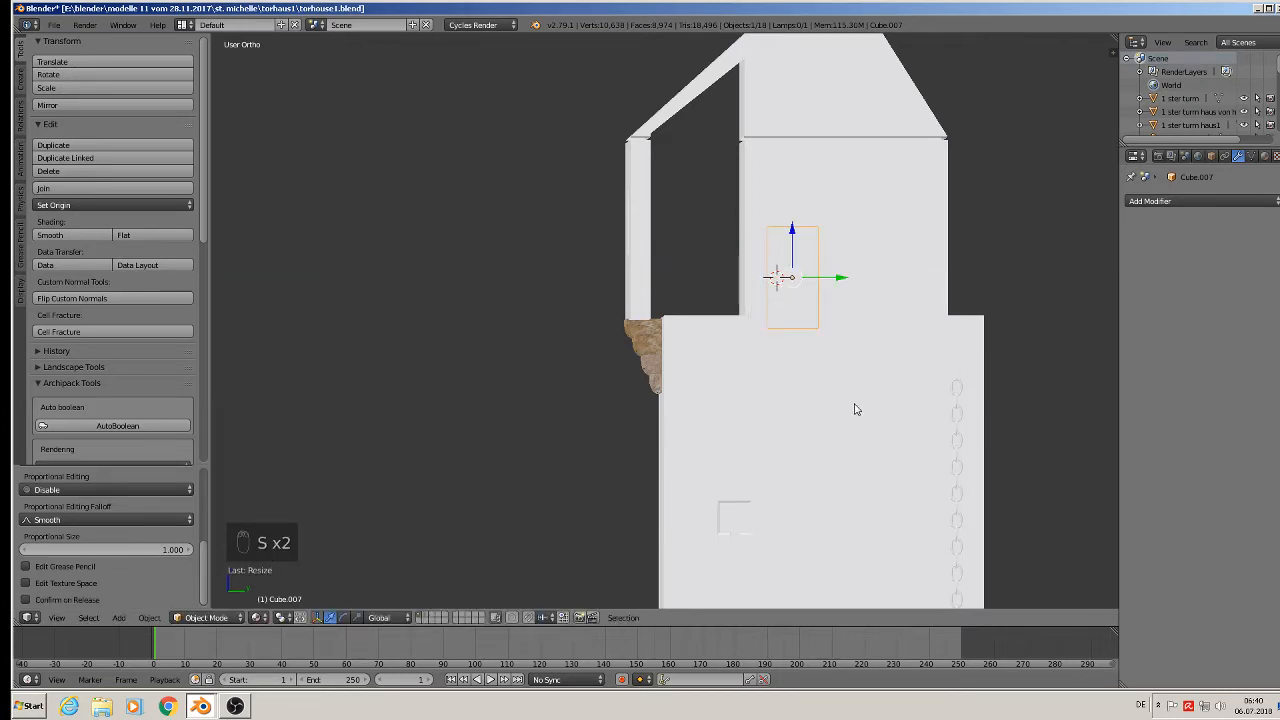
Duplicate the block, resize the copy, stretch it along Z and raise it higher on the wall.
key(shift+d)
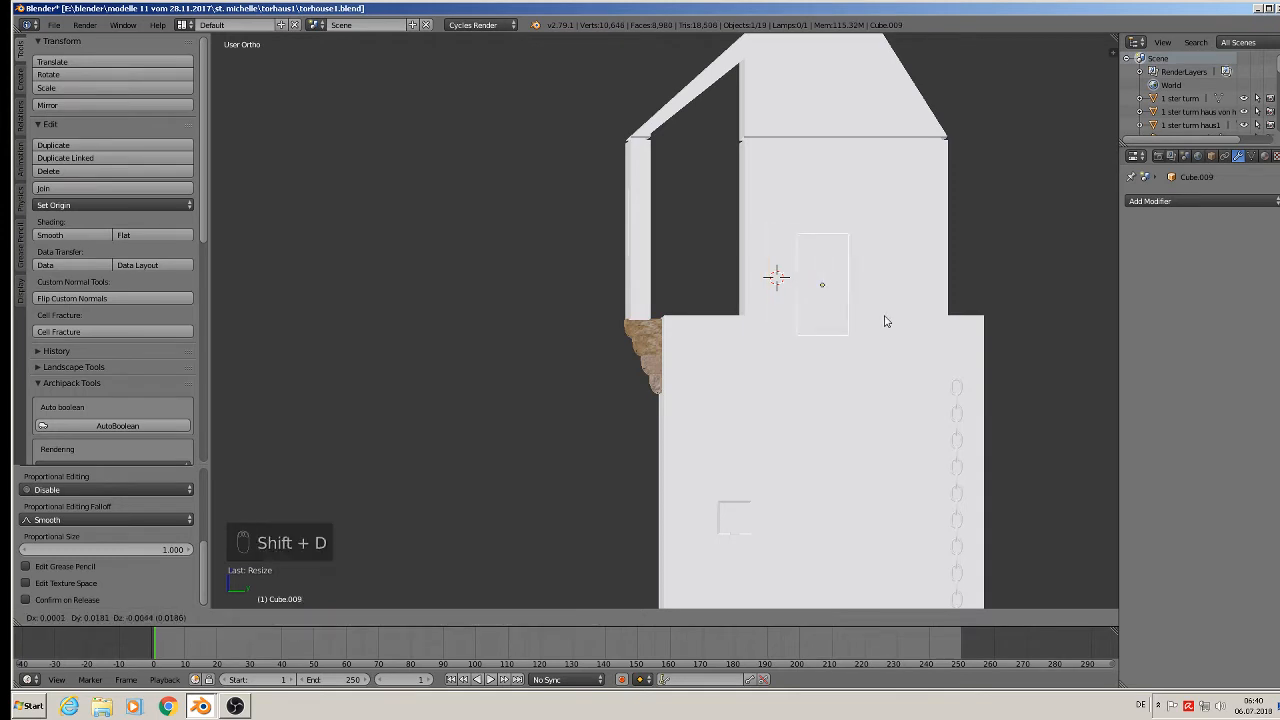
click(941, 276)
key(s)
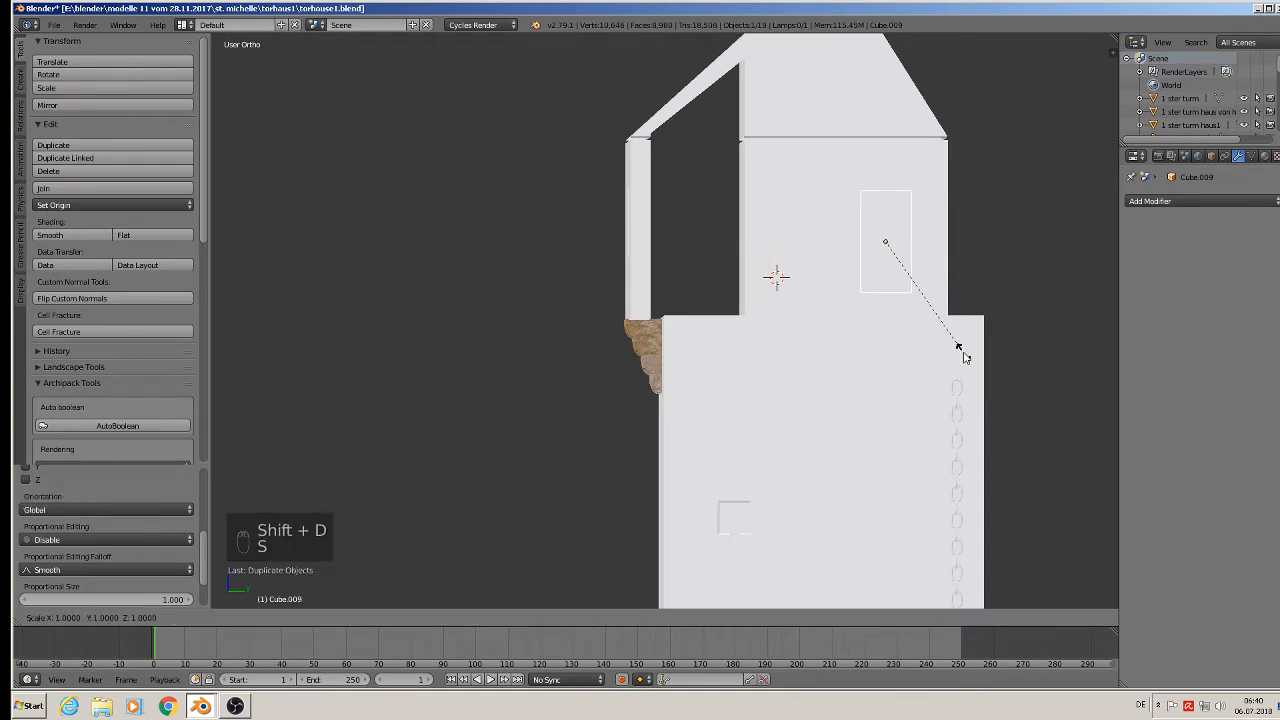
click(920, 300)
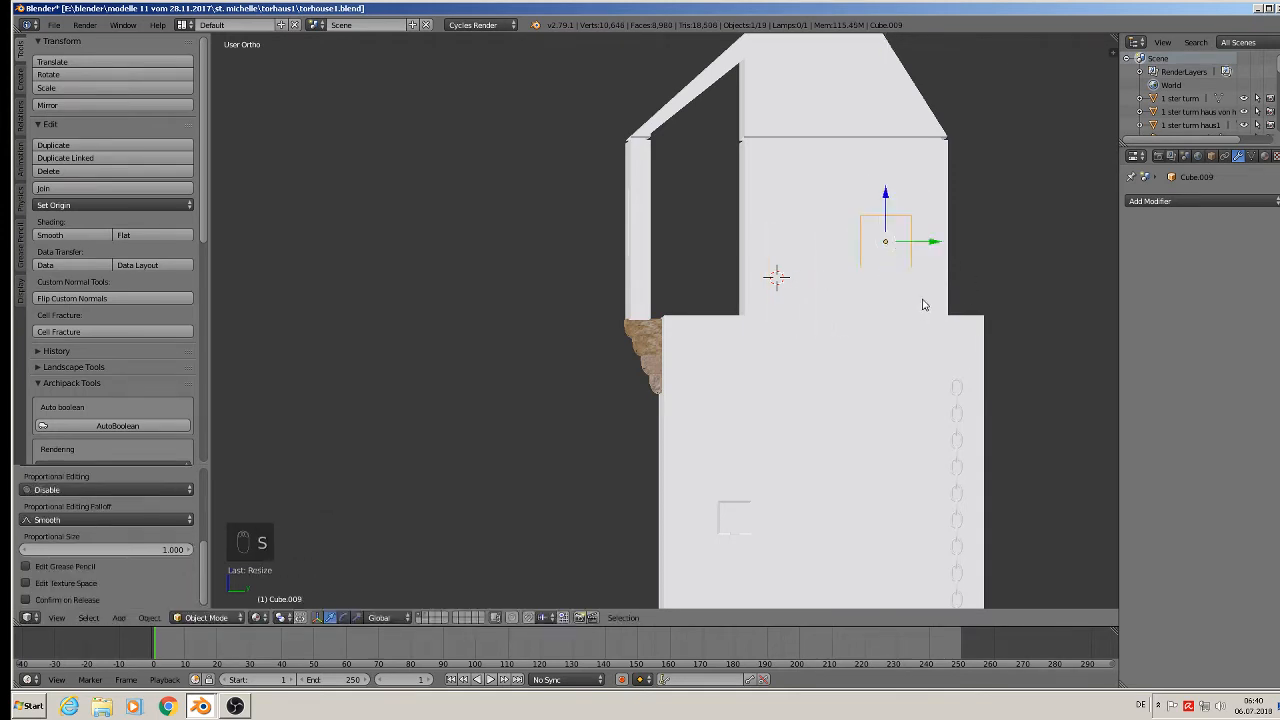
key(s)
click(971, 339)
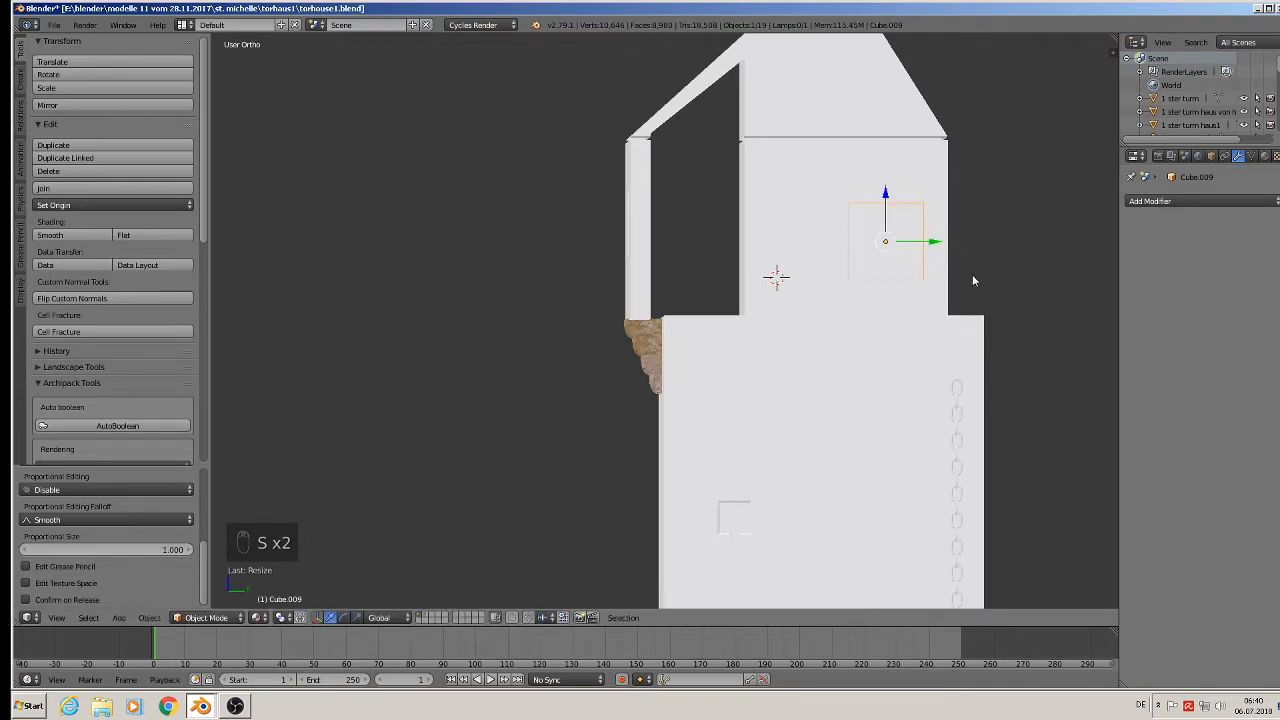
key(s)
click(957, 297)
key(s)
key(z)
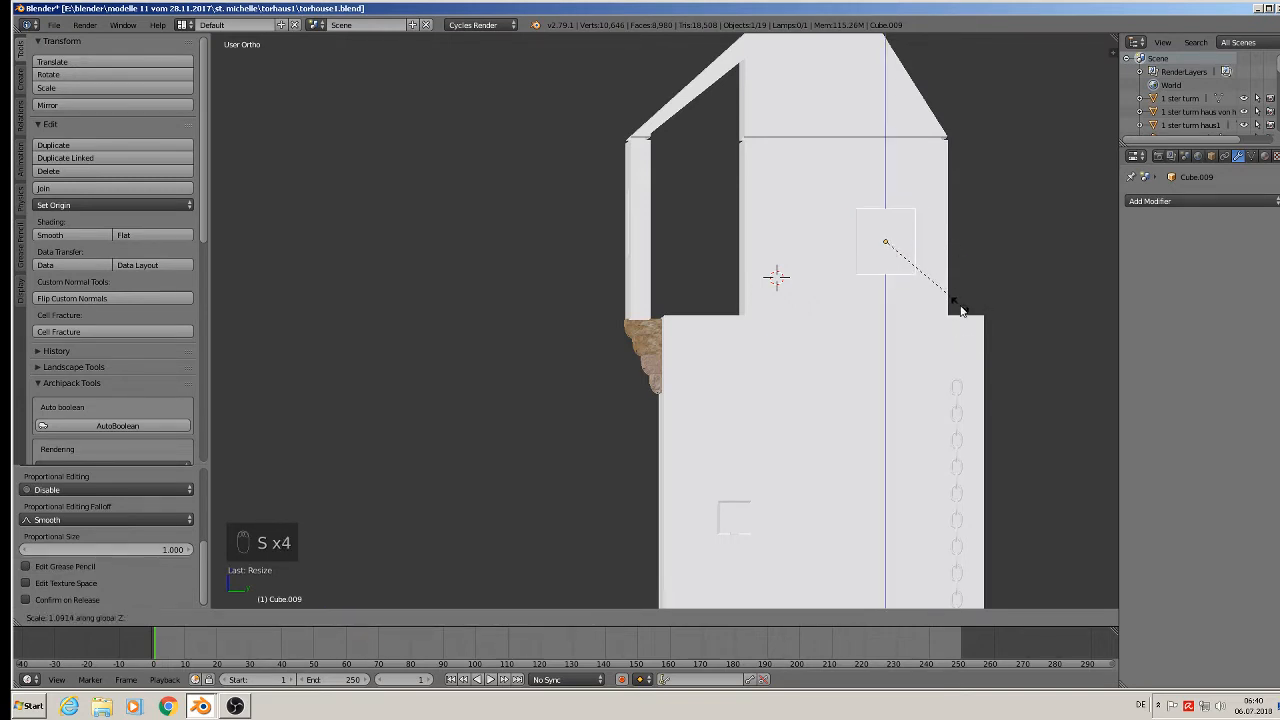
click(960, 324)
drag(885, 200, 886, 190)
Switch to front view and orbit to compare the blocks' placement with the street photo.
scroll(737, 406, down, 3)
key(KP_0)
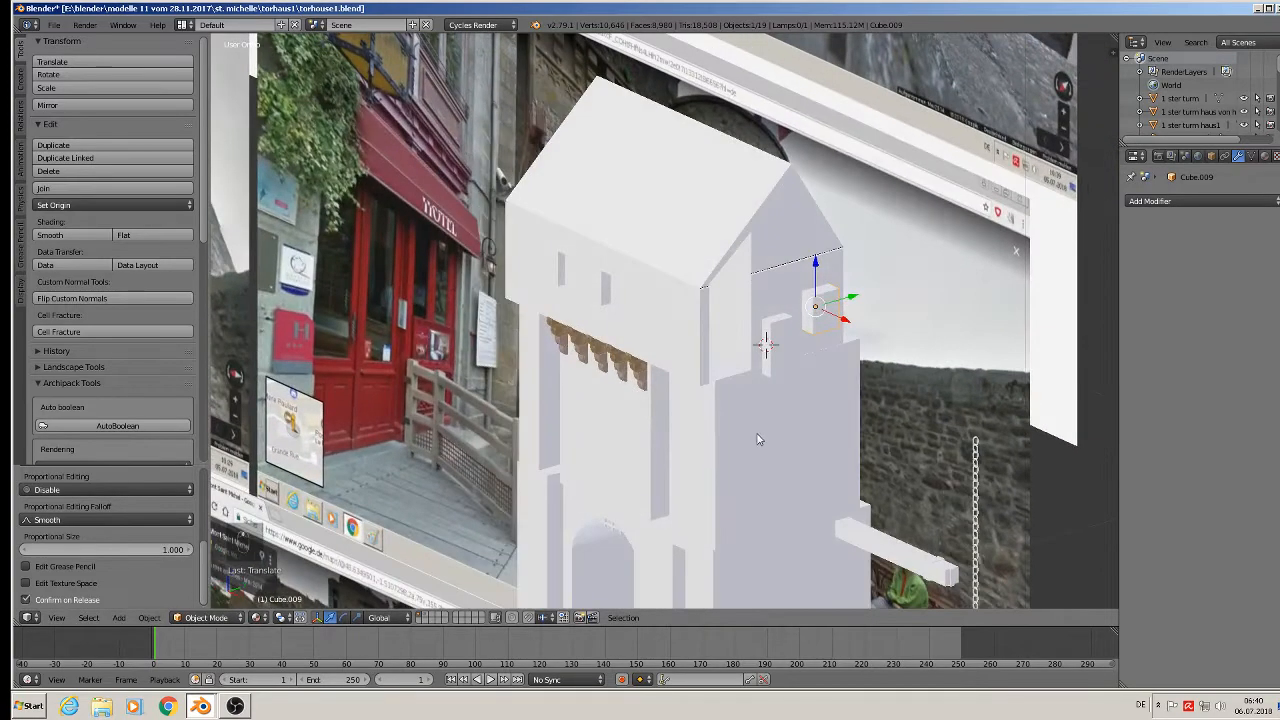
scroll(665, 441, down, 3)
middle_drag(668, 446, 380, 487)
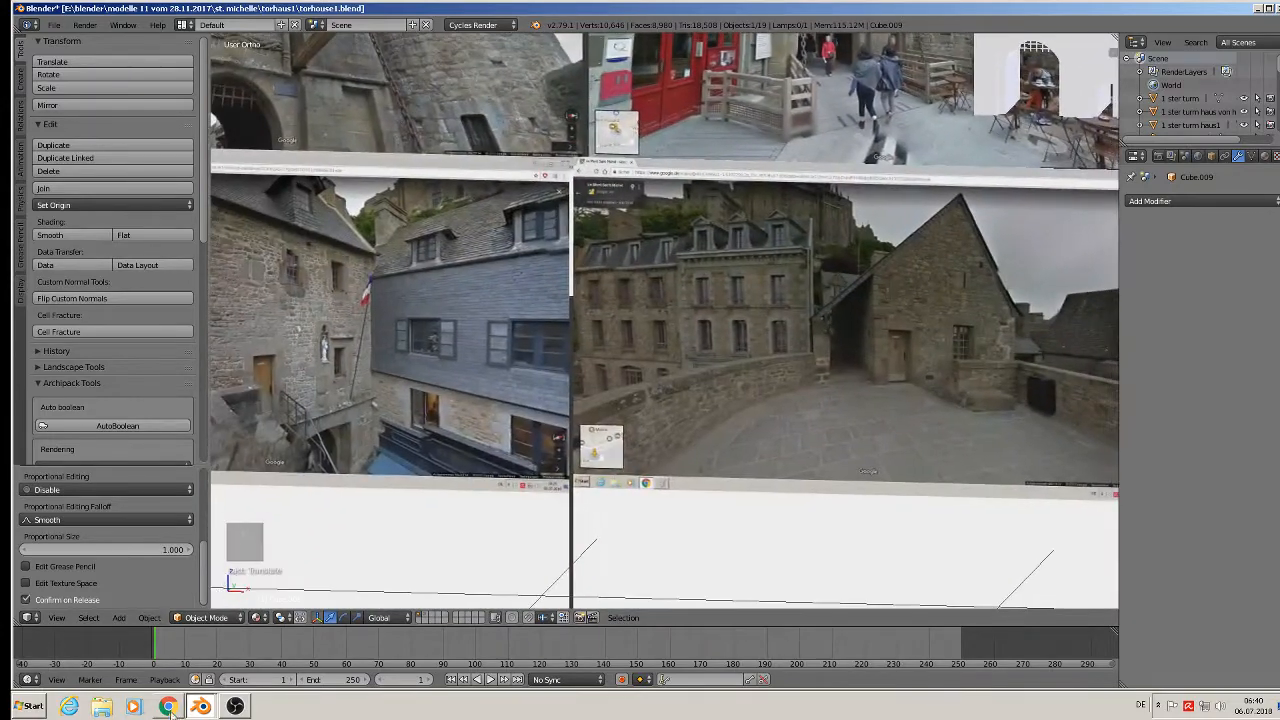
scroll(1040, 360, up, 4)
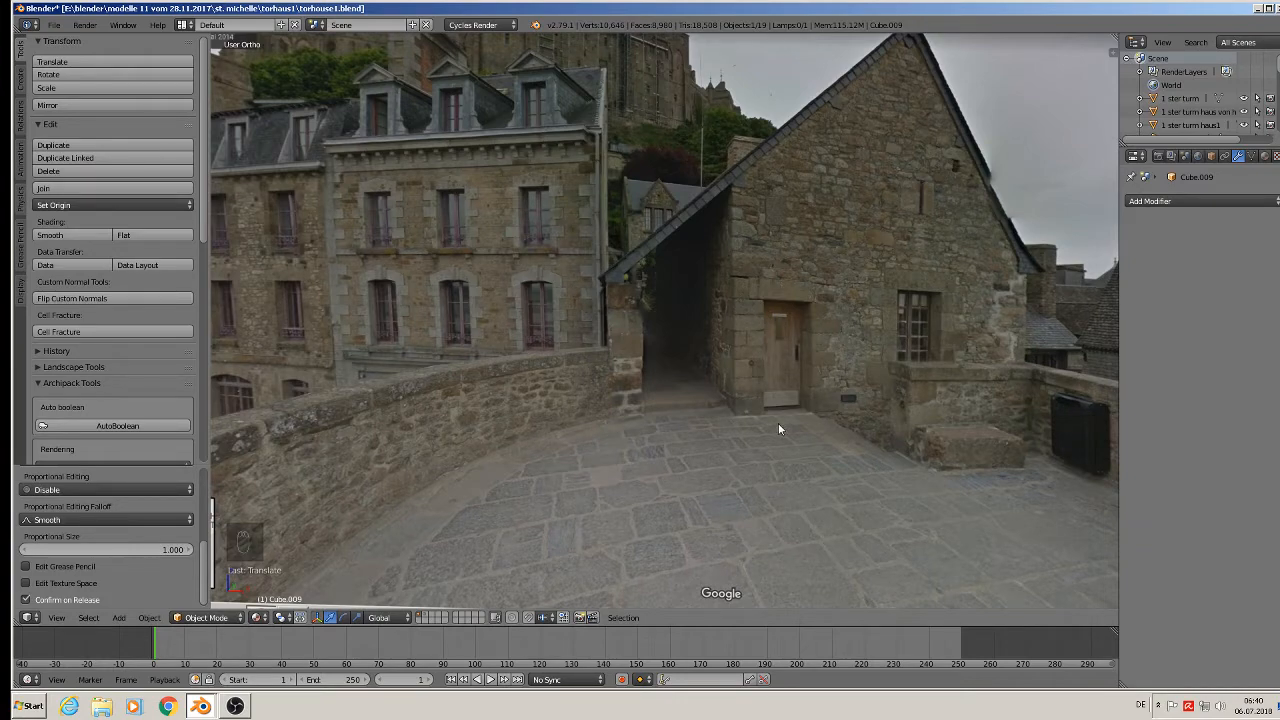
scroll(776, 371, down, 6)
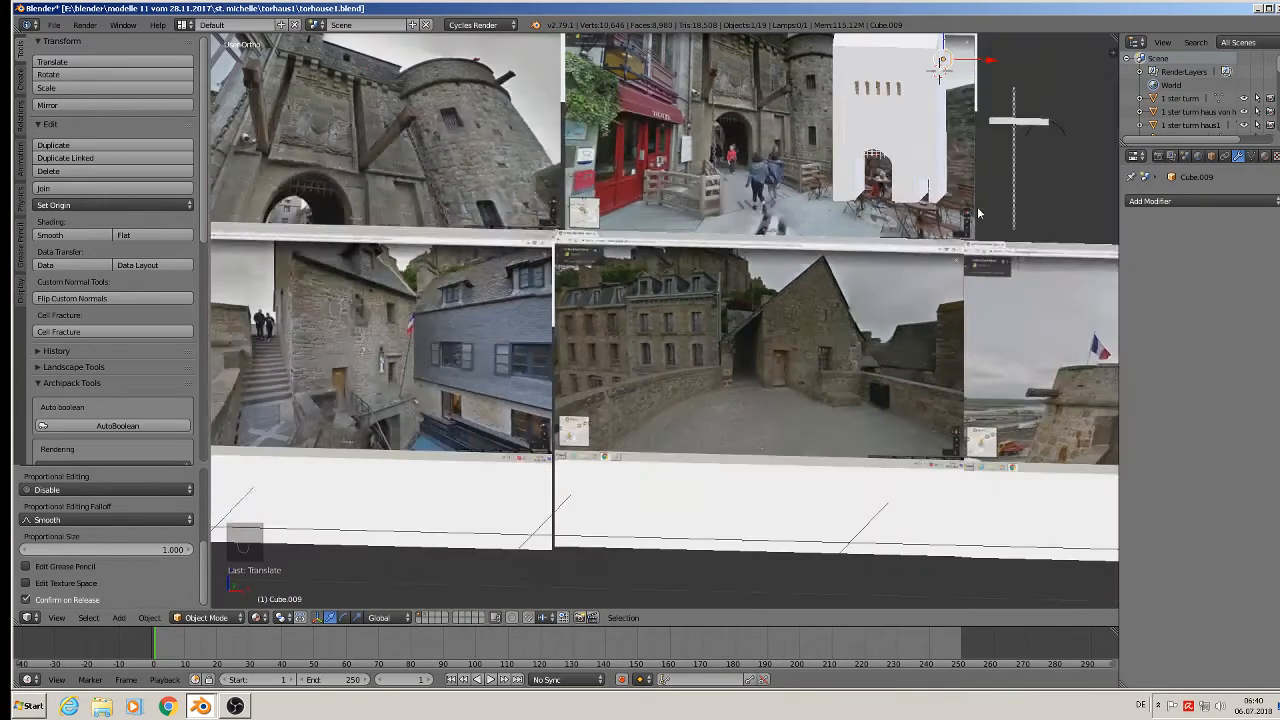
middle_drag(977, 206, 730, 415)
scroll(730, 415, up, 8)
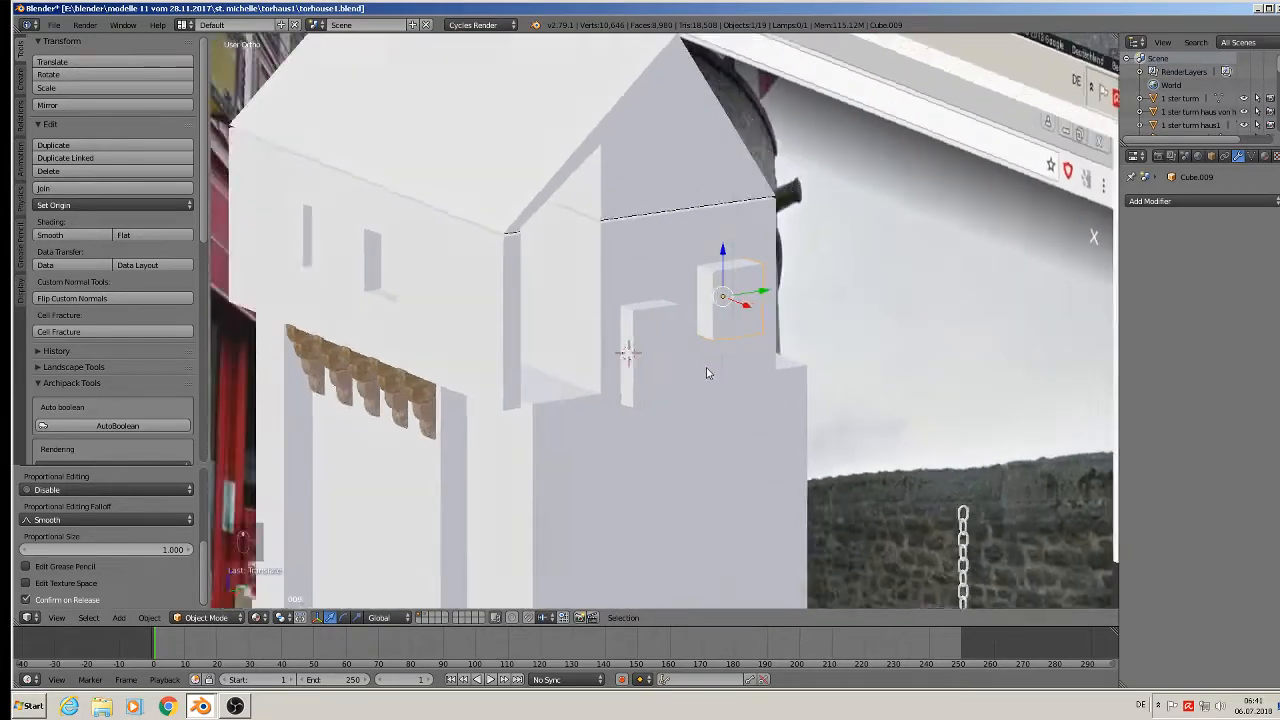
mouse_move(707, 373)
middle_down()
mouse_move(683, 364)
mouse_move(711, 379)
middle_up()
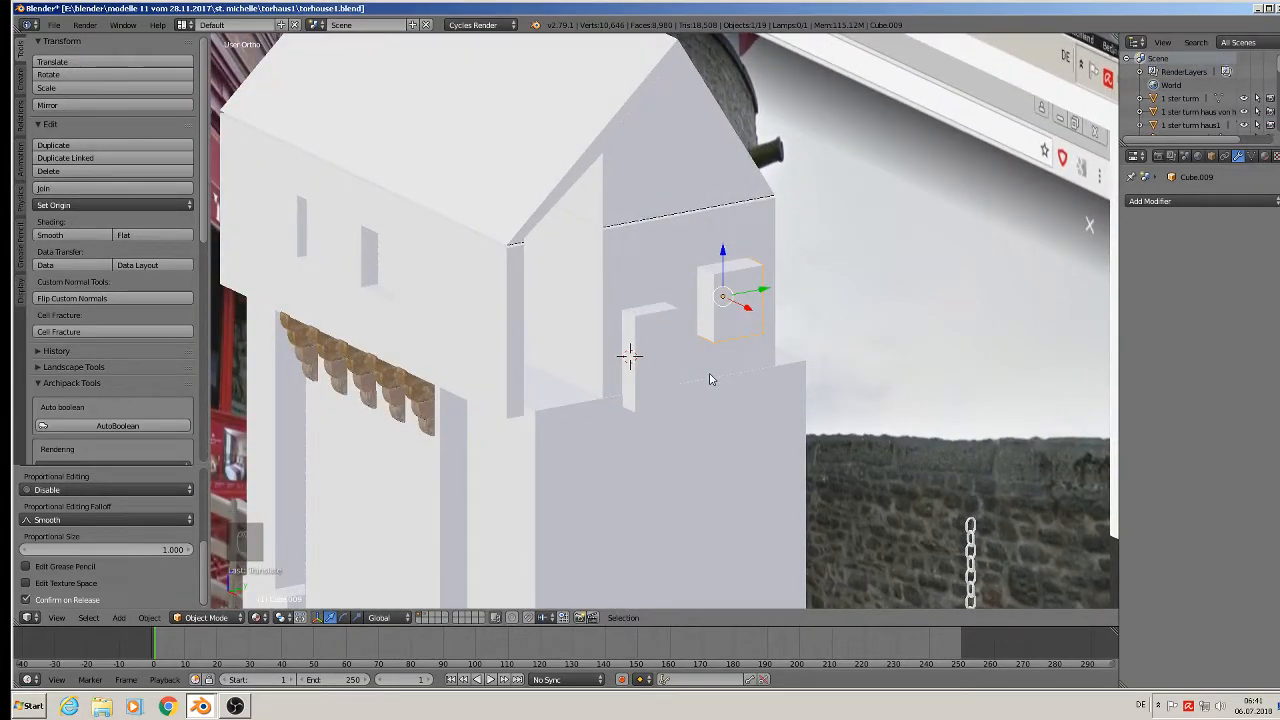
Shrink the upper block slightly, then join it with the lower window block into one object.
key(s)
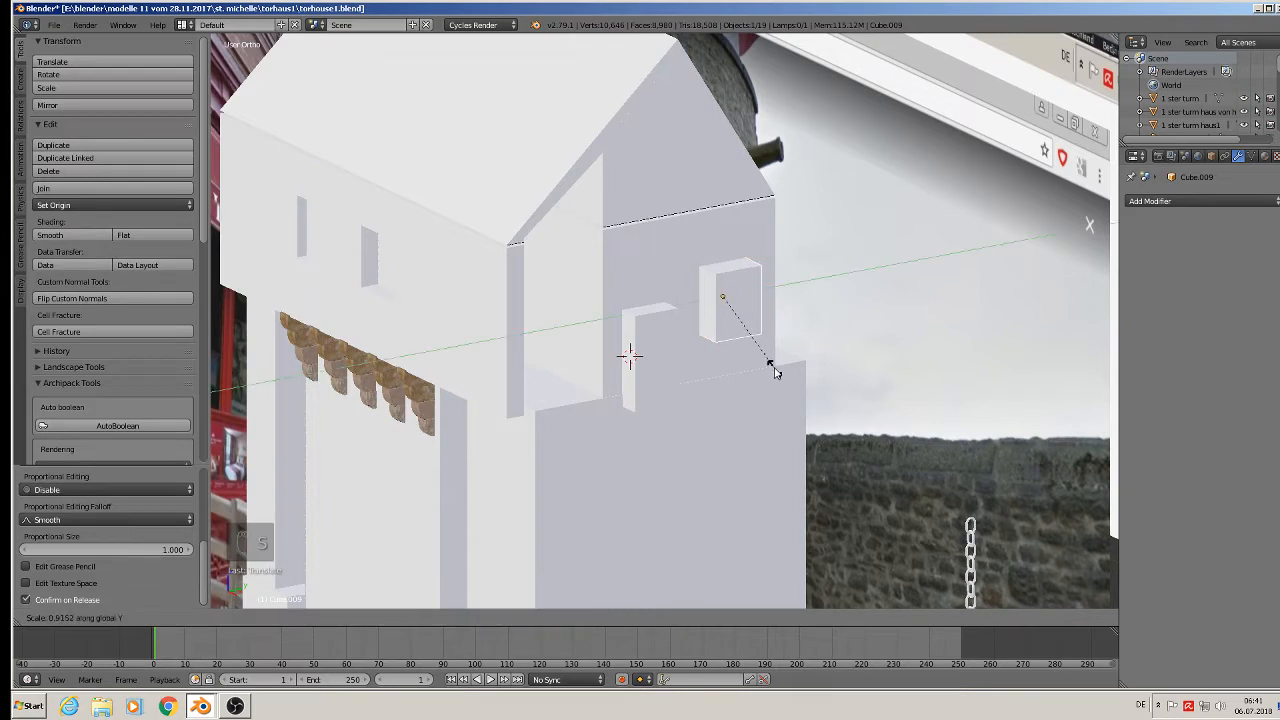
click(767, 372)
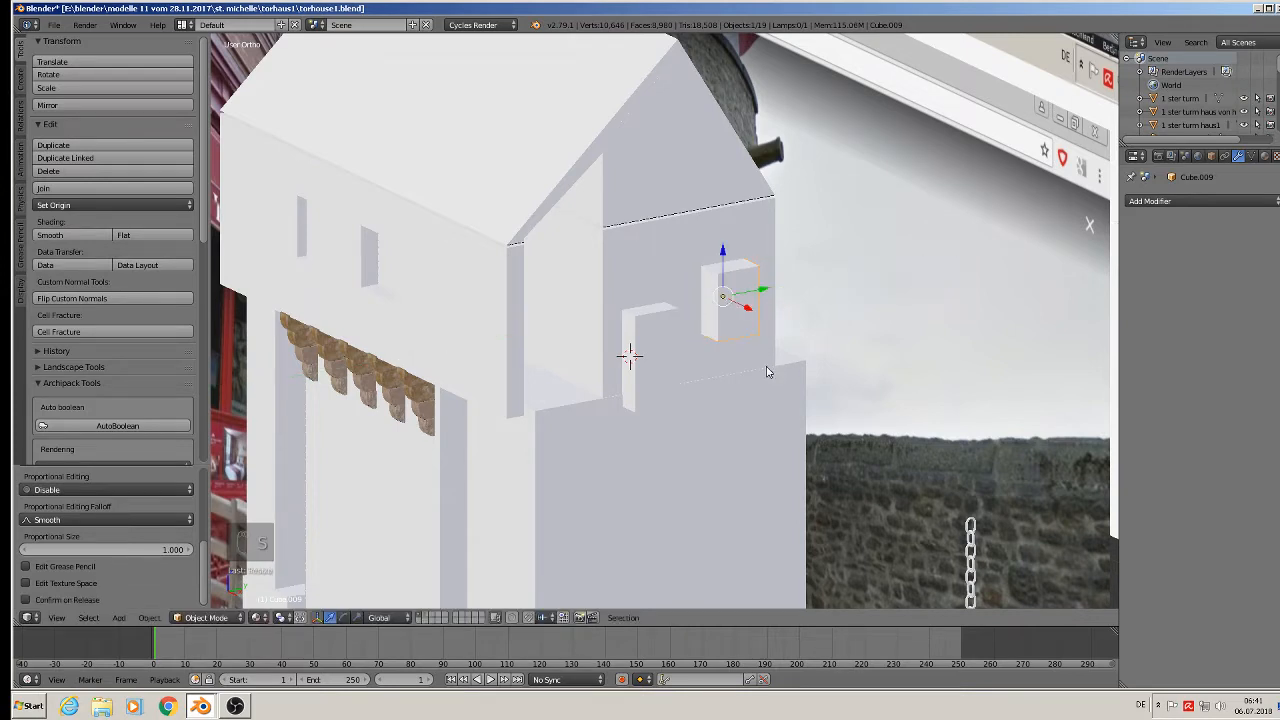
shift+right_click(668, 350)
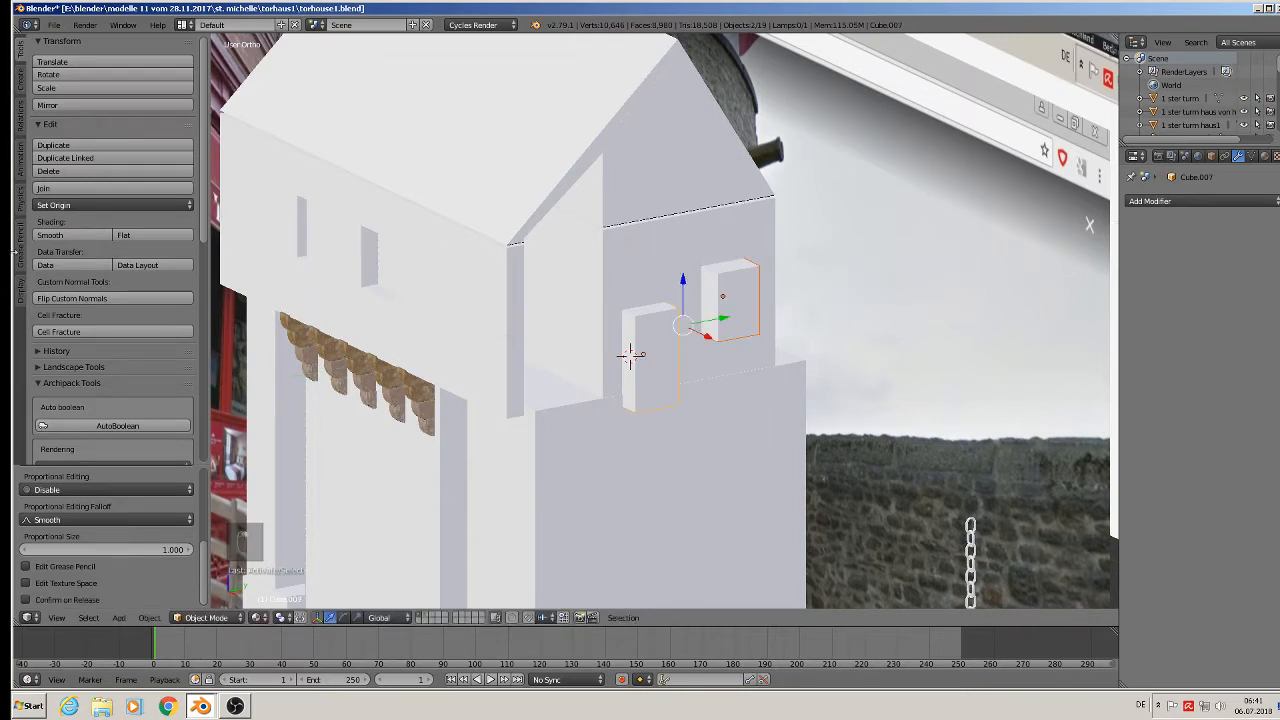
click(85, 188)
Assign the existing orange Material.001 to the joined block.
middle_drag(297, 284, 250, 290)
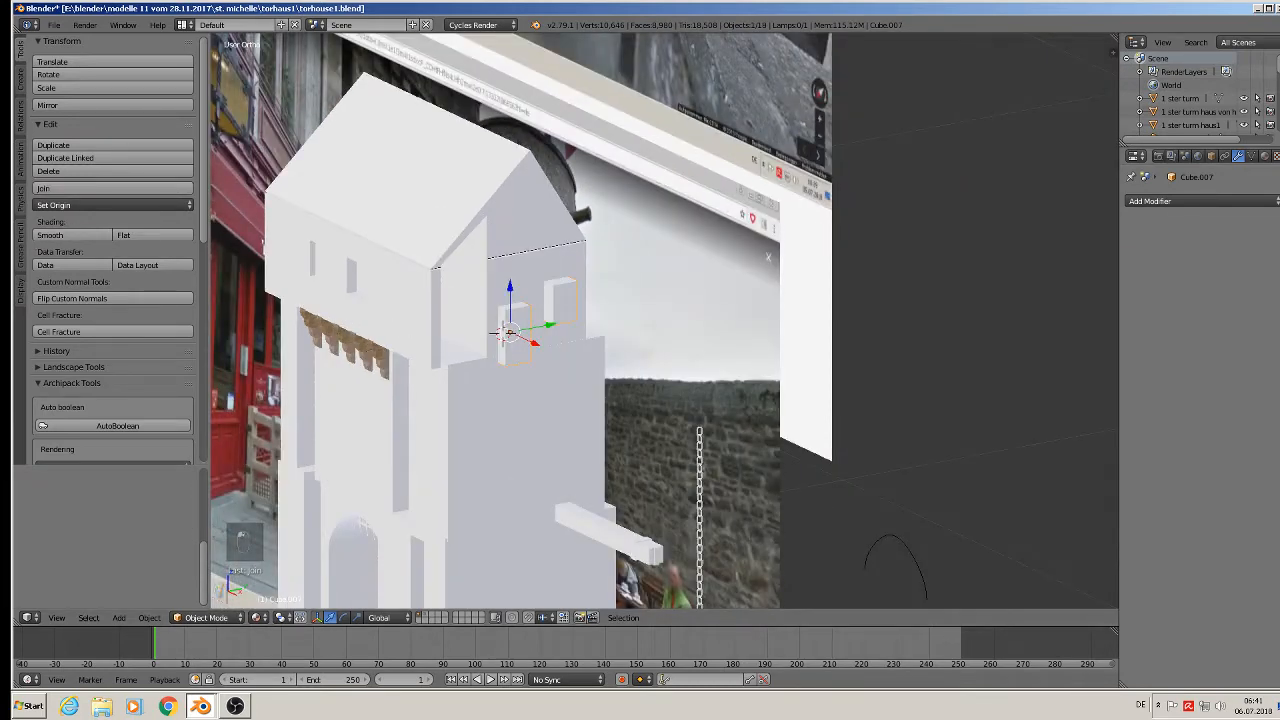
click(1266, 158)
click(1133, 244)
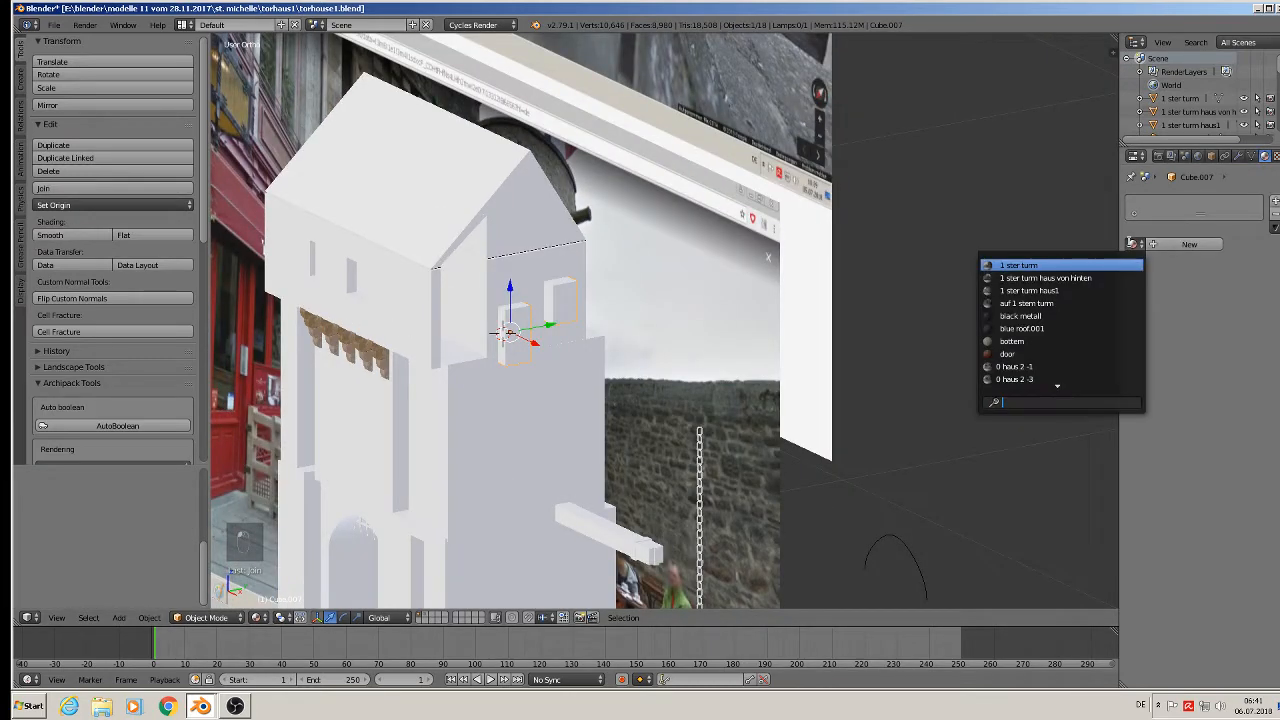
scroll(1030, 376, down, 5)
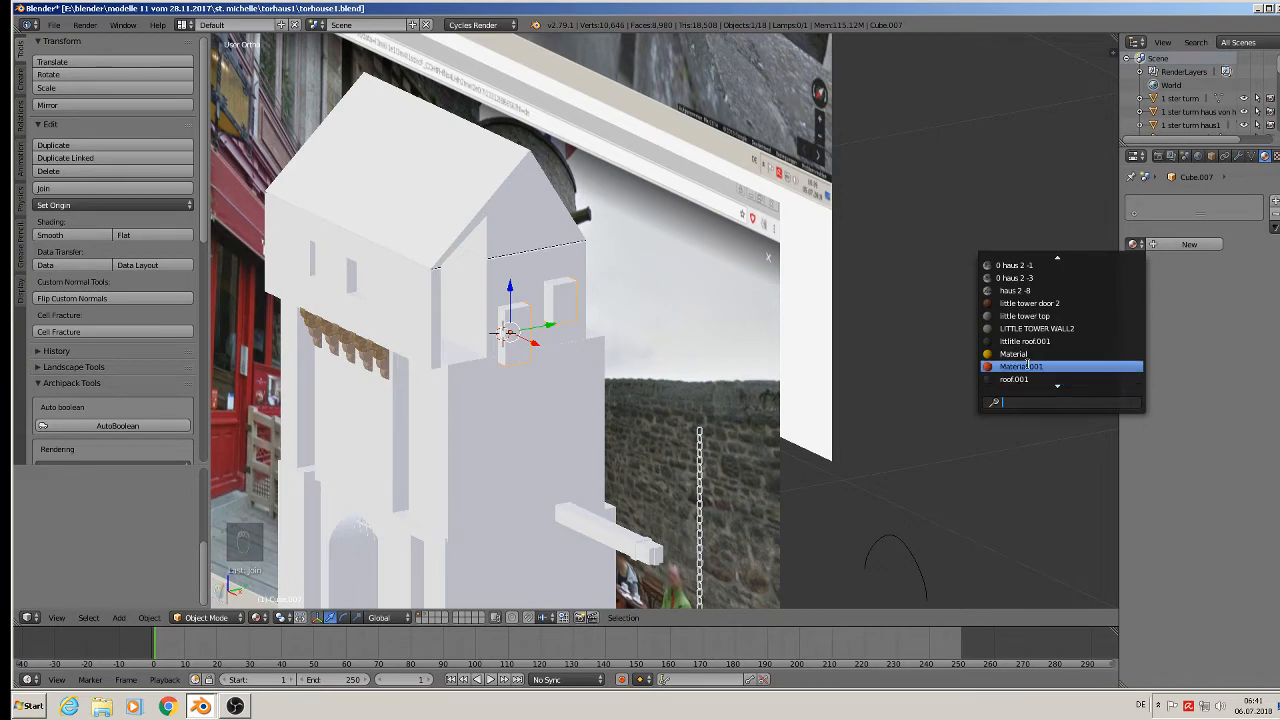
click(1030, 378)
Narrow the orange cube along X and move it into place against the dormer wall.
middle_drag(756, 354, 589, 360)
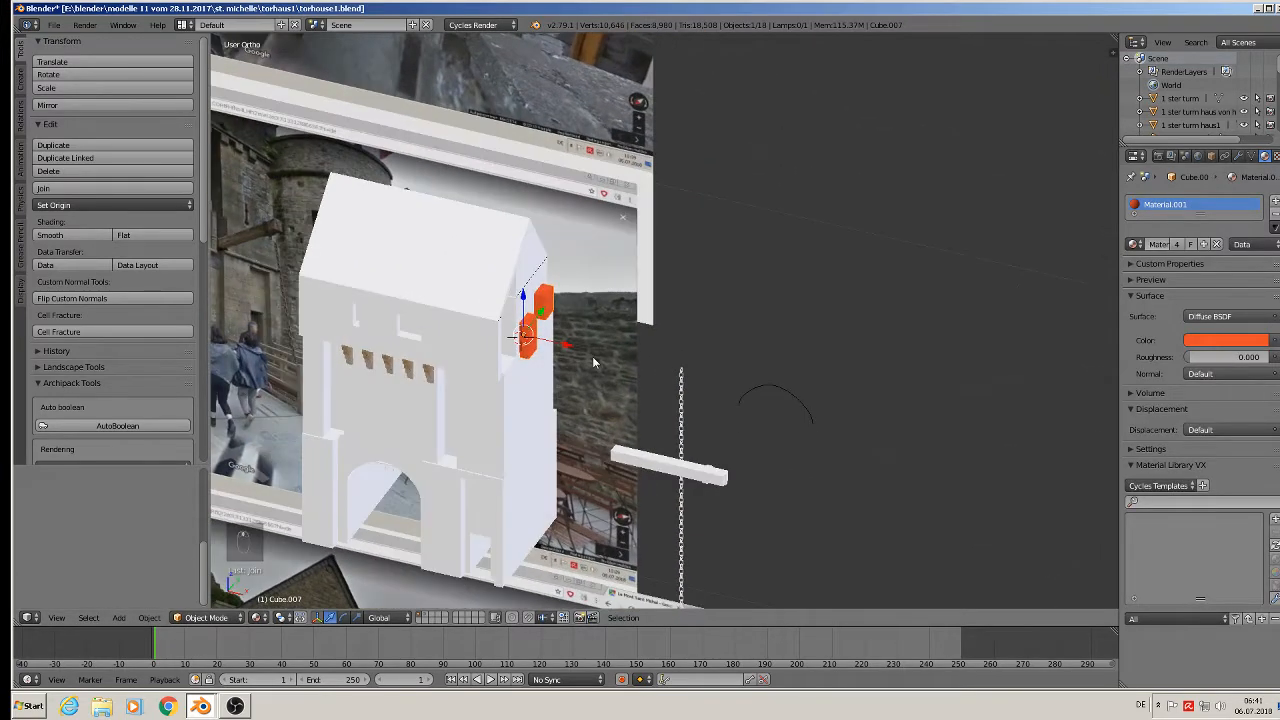
key(s)
key(x)
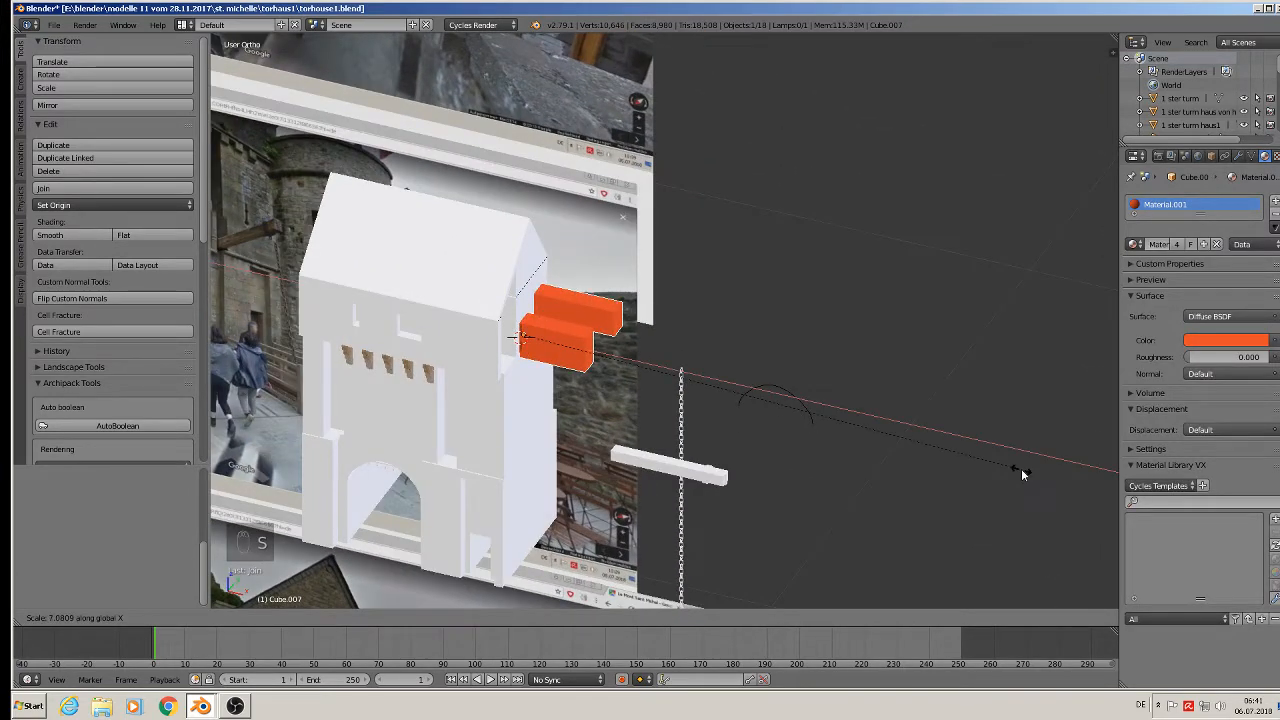
click(565, 352)
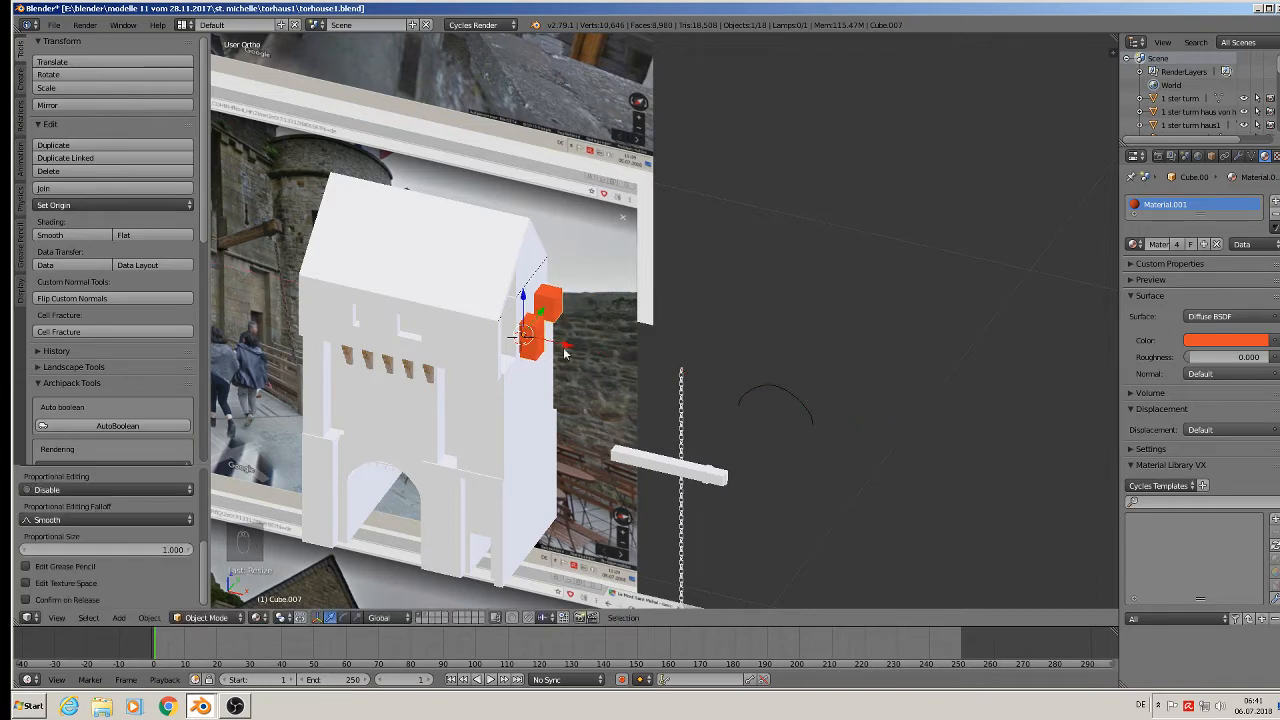
scroll(565, 352, up, 6)
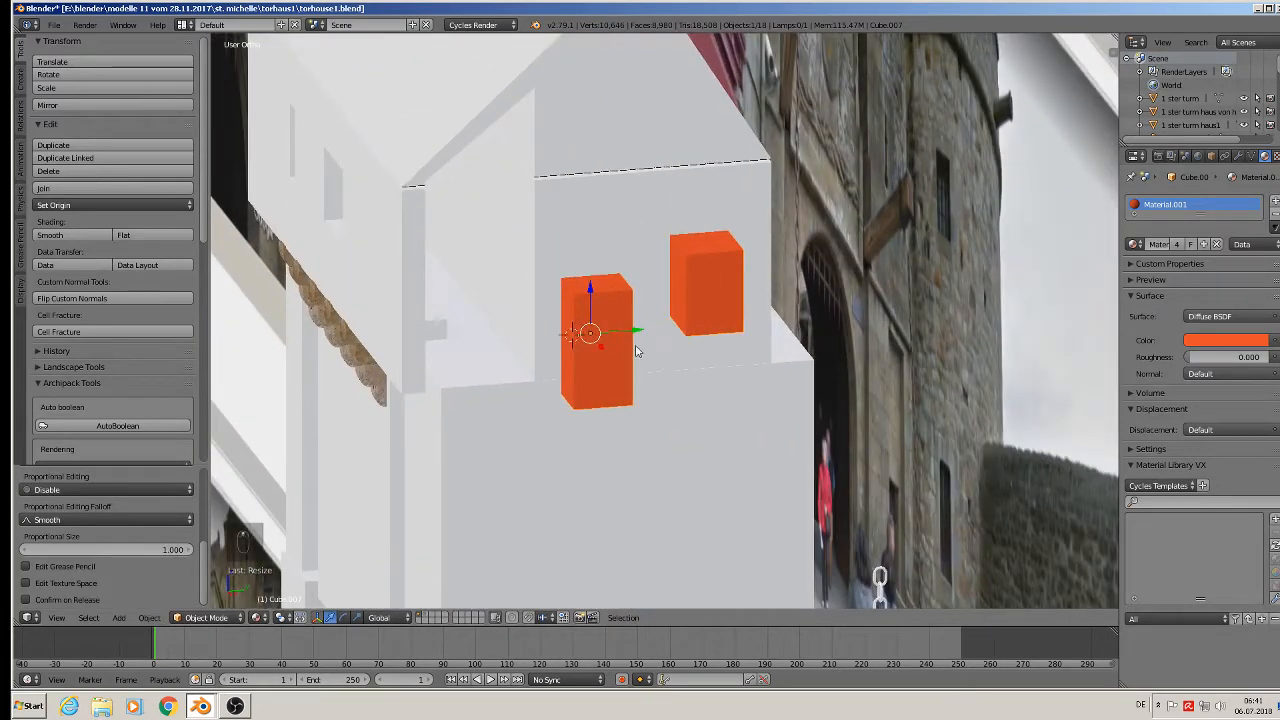
key(g)
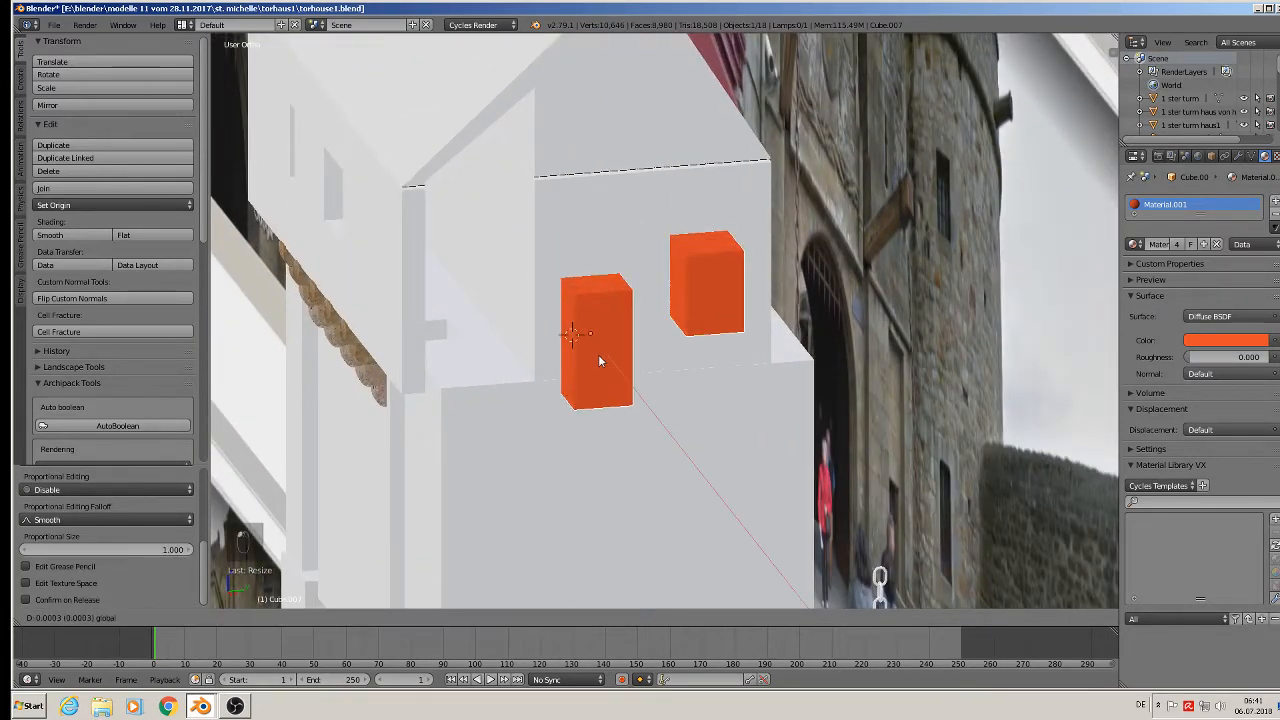
click(597, 370)
mouse_move(597, 370)
middle_down()
mouse_move(581, 346)
mouse_move(601, 360)
middle_up()
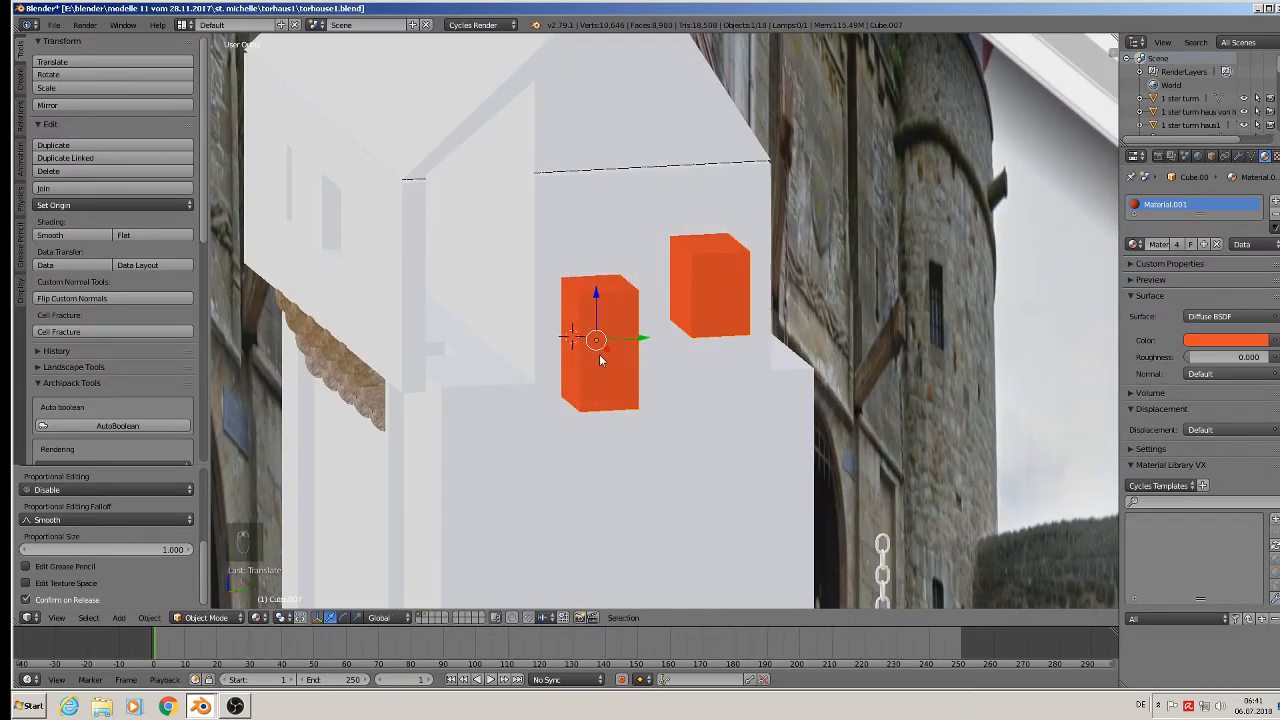
Apply Rotation & Scale to both the orange cubes and the white dormer wall.
click(149, 617)
mouse_move(196, 520)
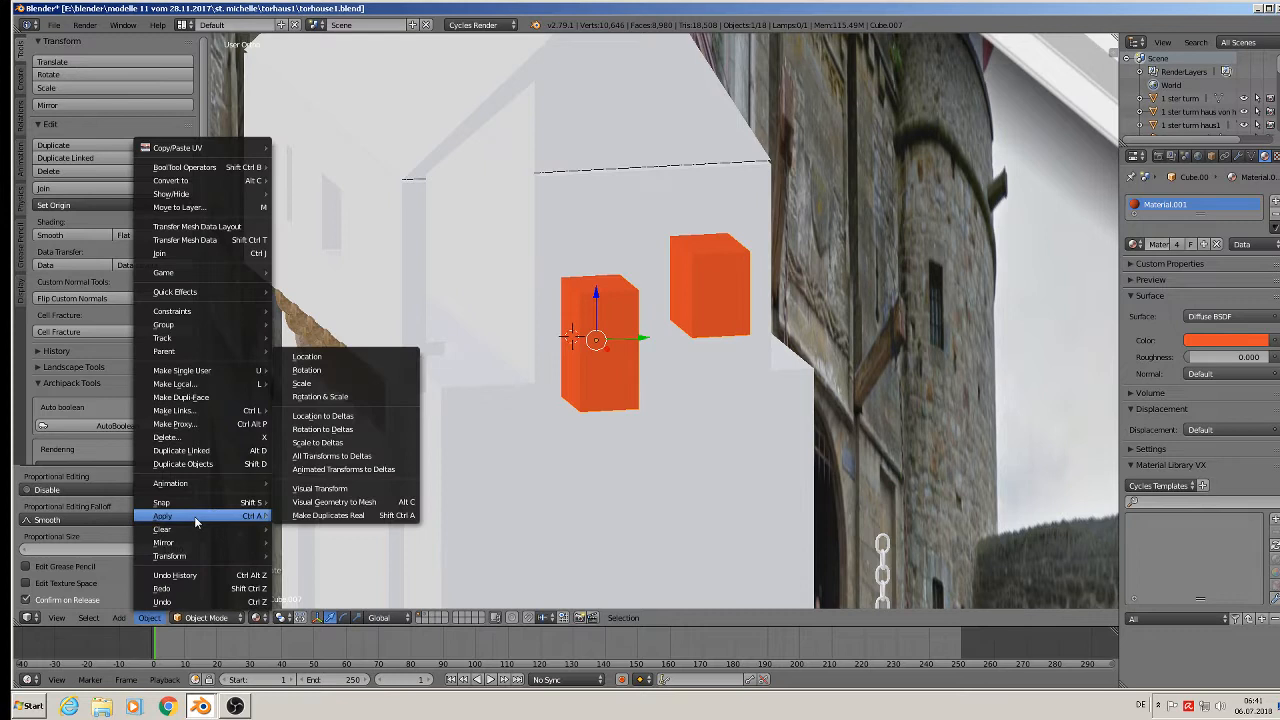
click(354, 396)
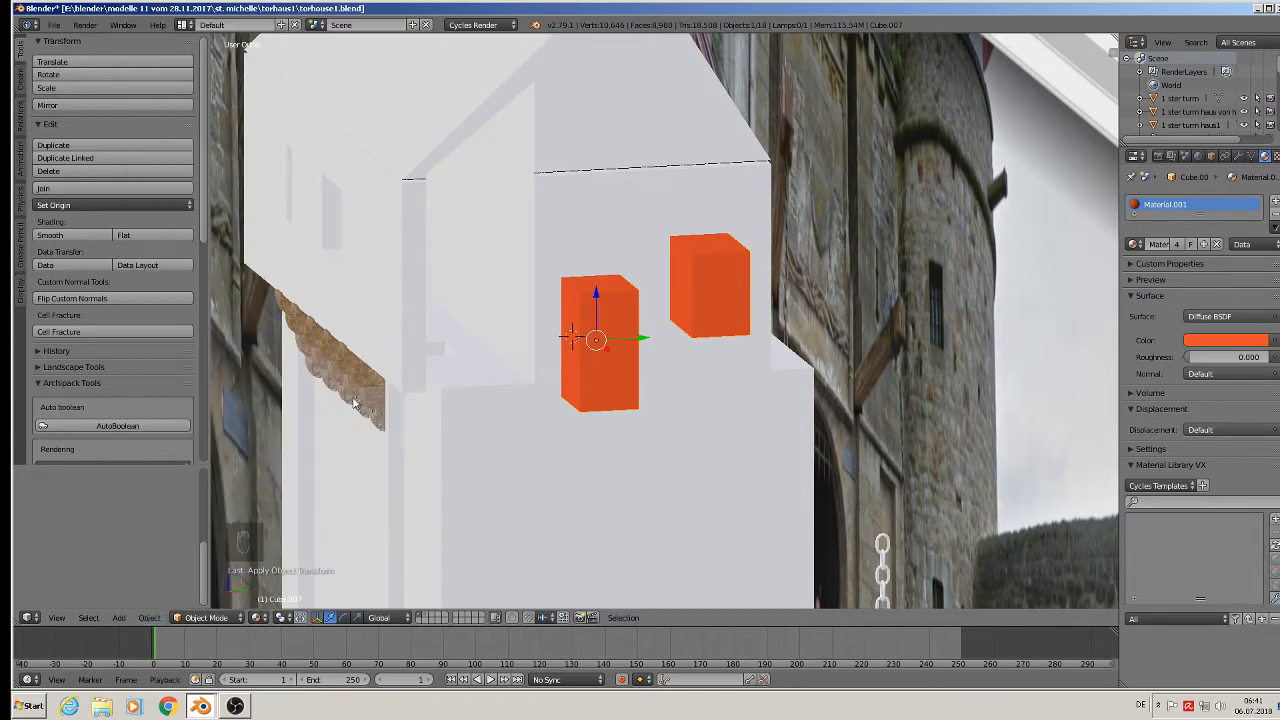
right_click(567, 203)
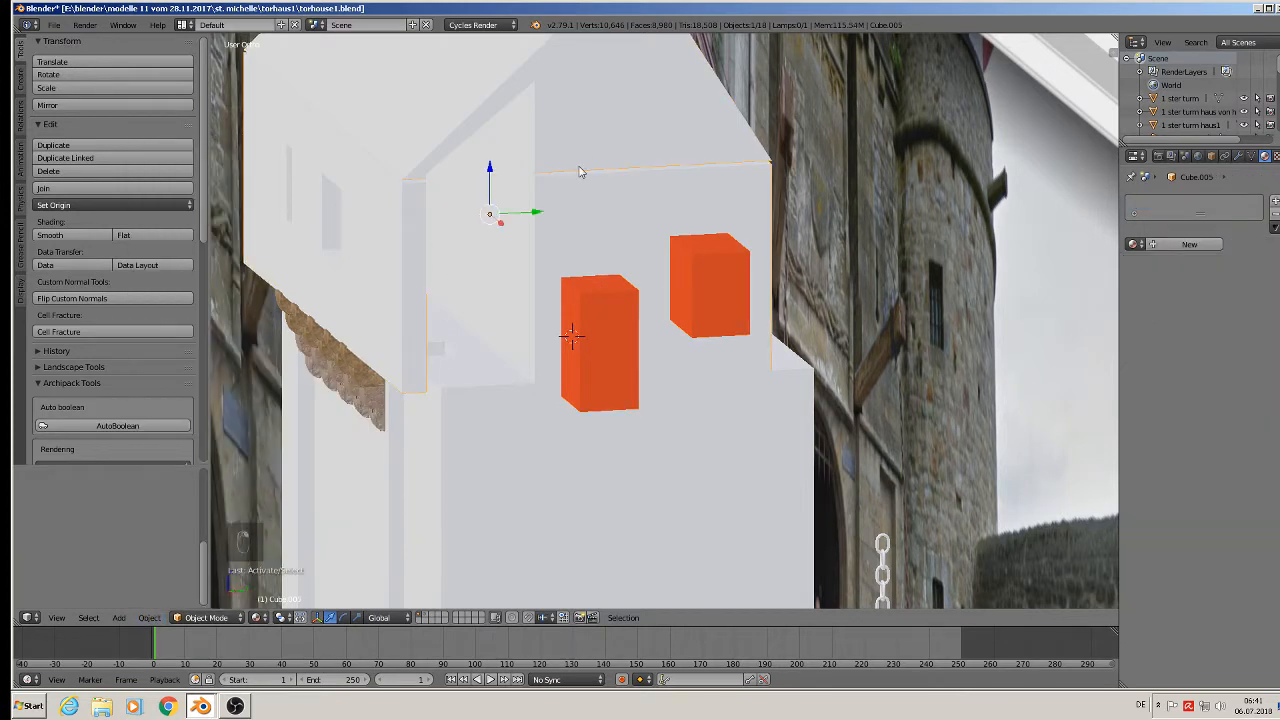
click(149, 617)
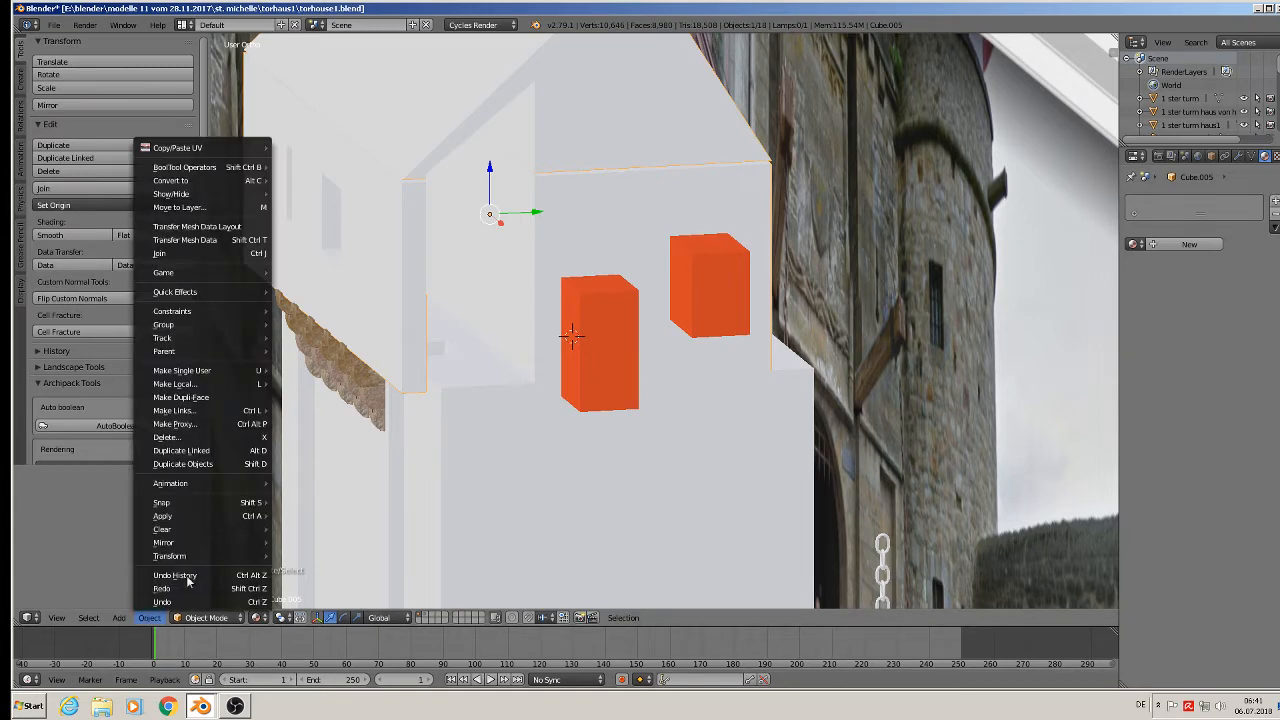
mouse_move(213, 521)
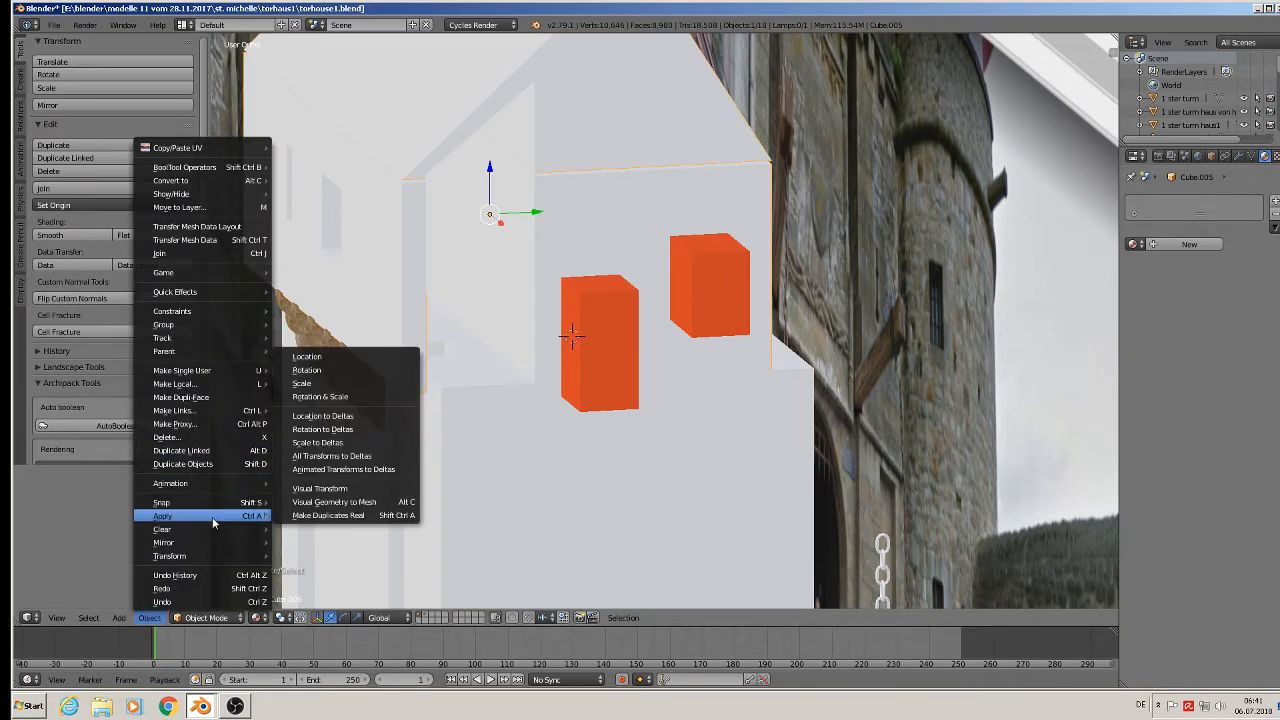
click(326, 398)
scroll(533, 380, down, 3)
right_click(575, 358)
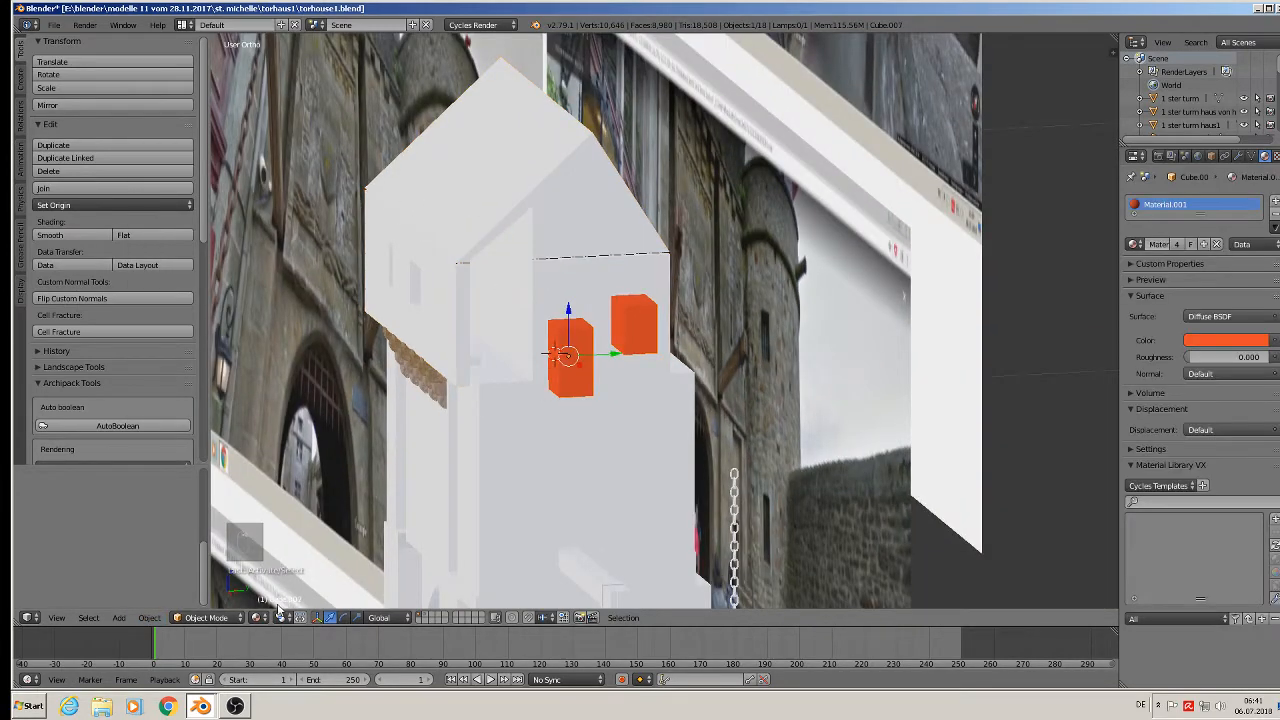
shift+middle_drag(360, 592, 442, 519)
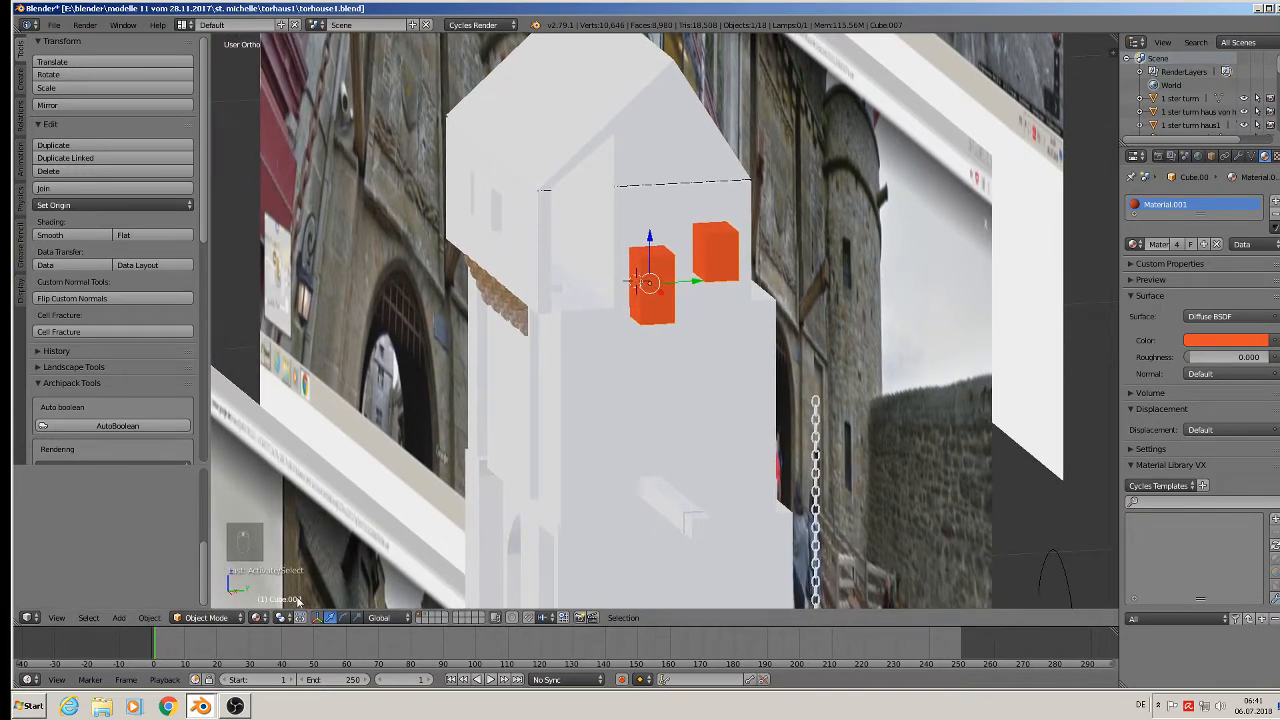
Add a Difference Boolean modifier with Cube.007 to the dormer wall and apply it.
right_click(670, 195)
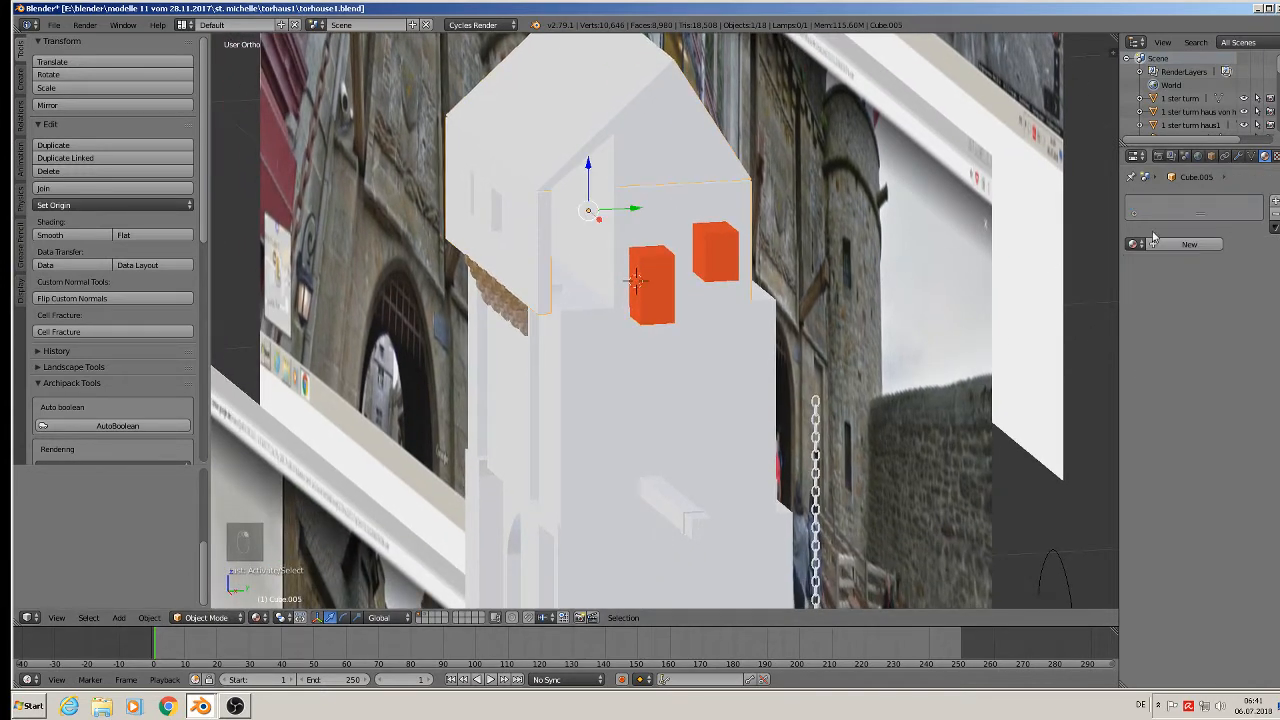
click(1239, 156)
click(1165, 201)
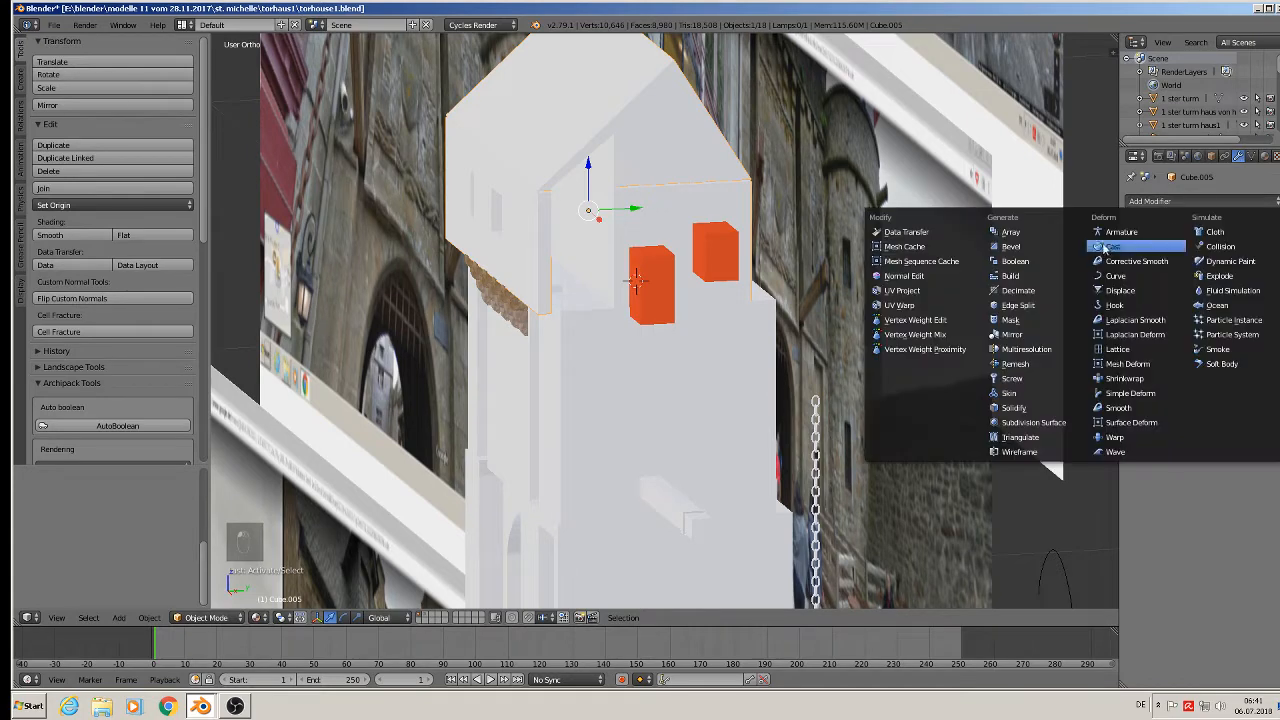
click(1013, 262)
click(1240, 304)
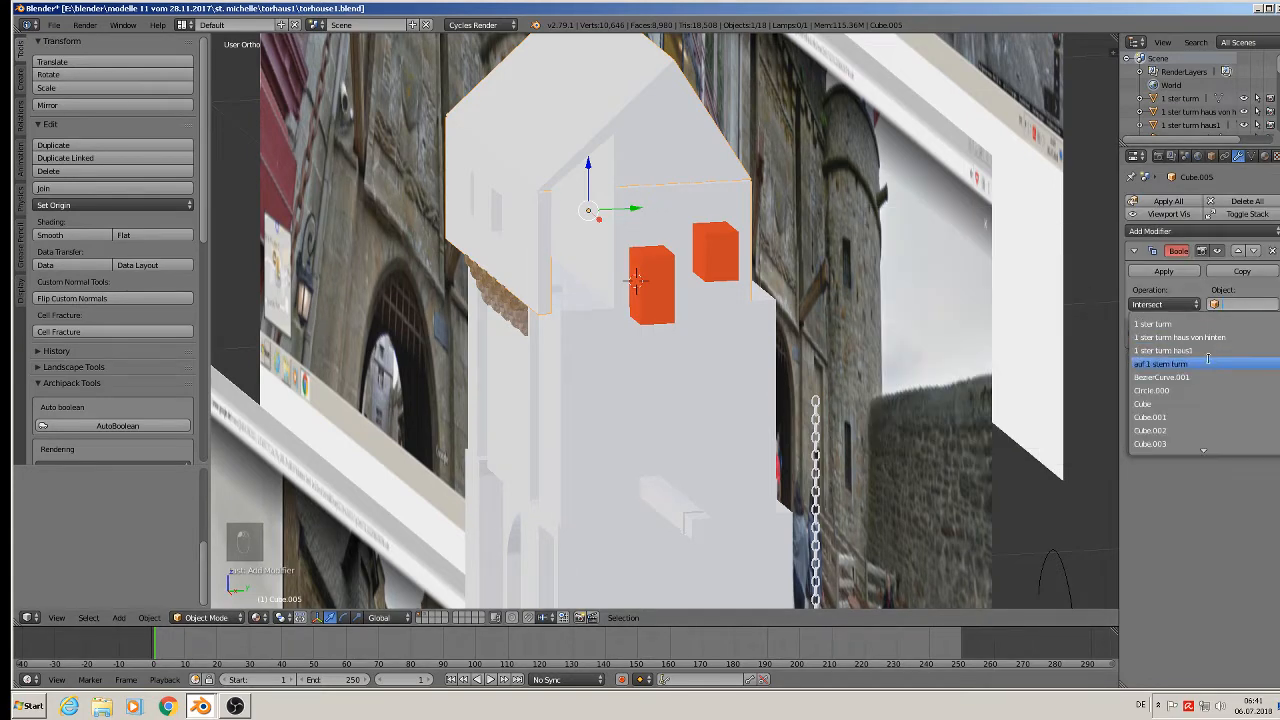
click(1150, 443)
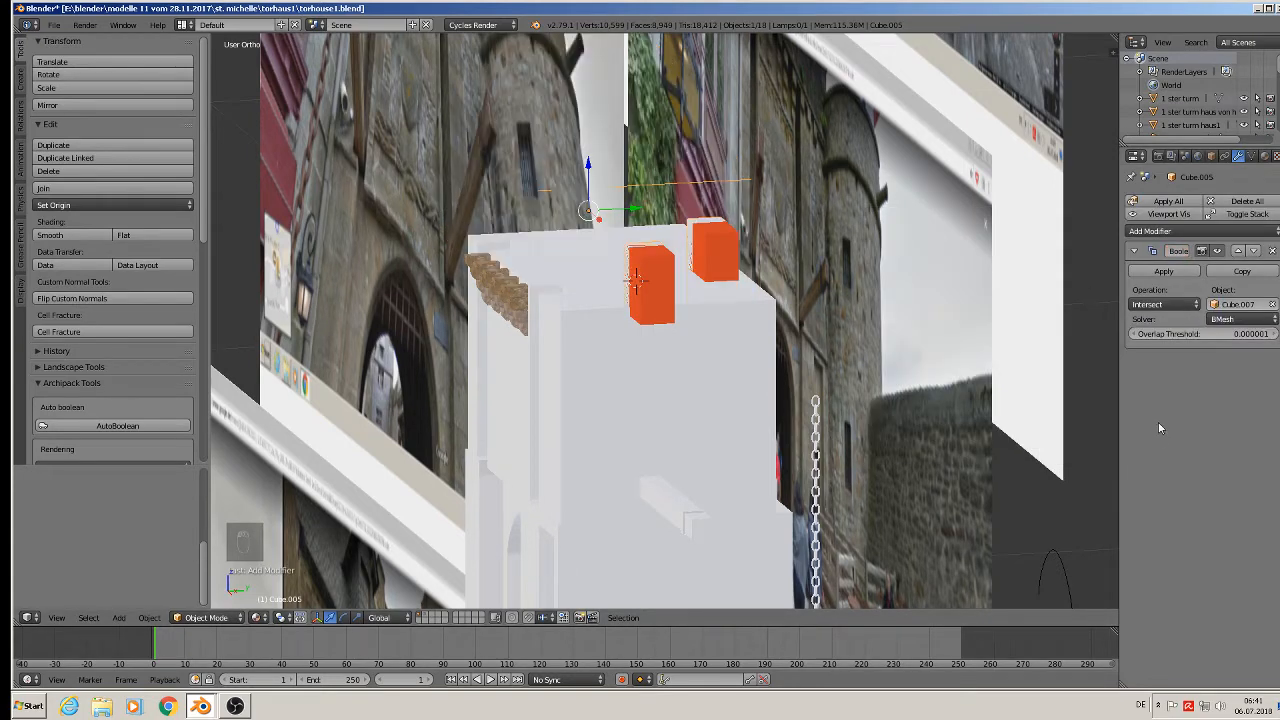
click(1163, 304)
click(1150, 260)
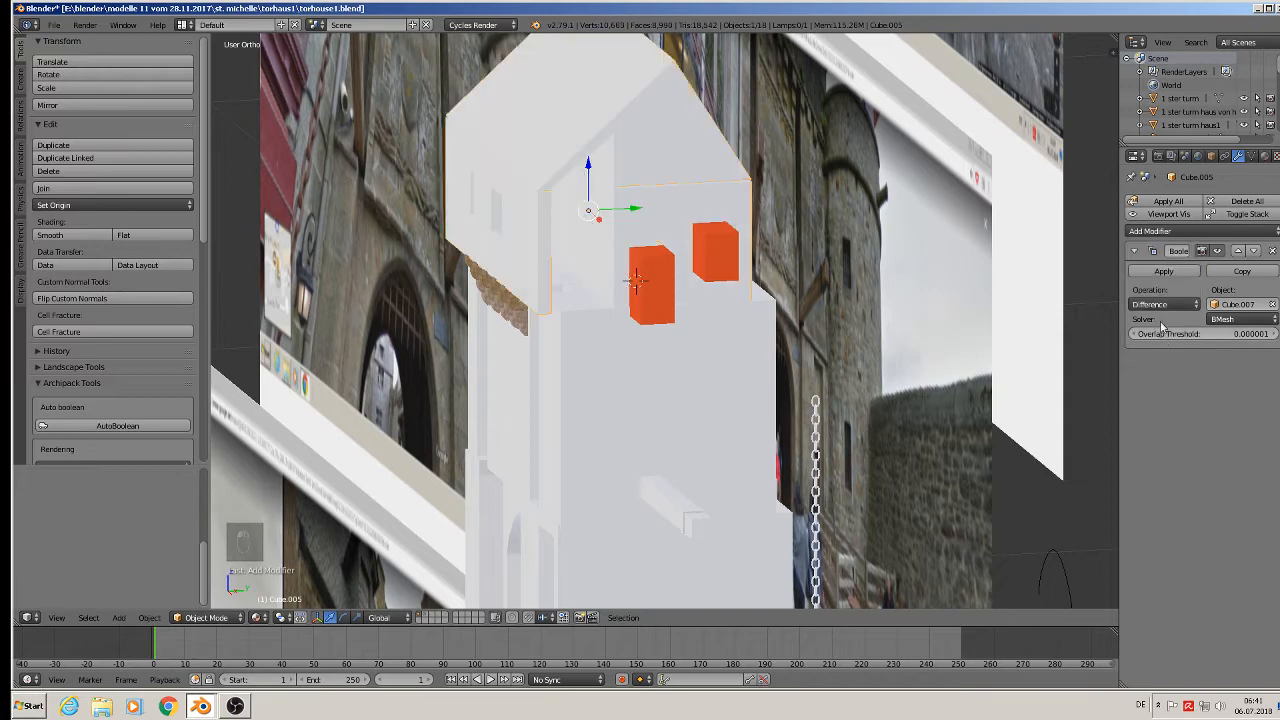
click(1170, 273)
Slide the orange cutter cubes aside to inspect the recesses, then move them to another layer.
right_click(658, 281)
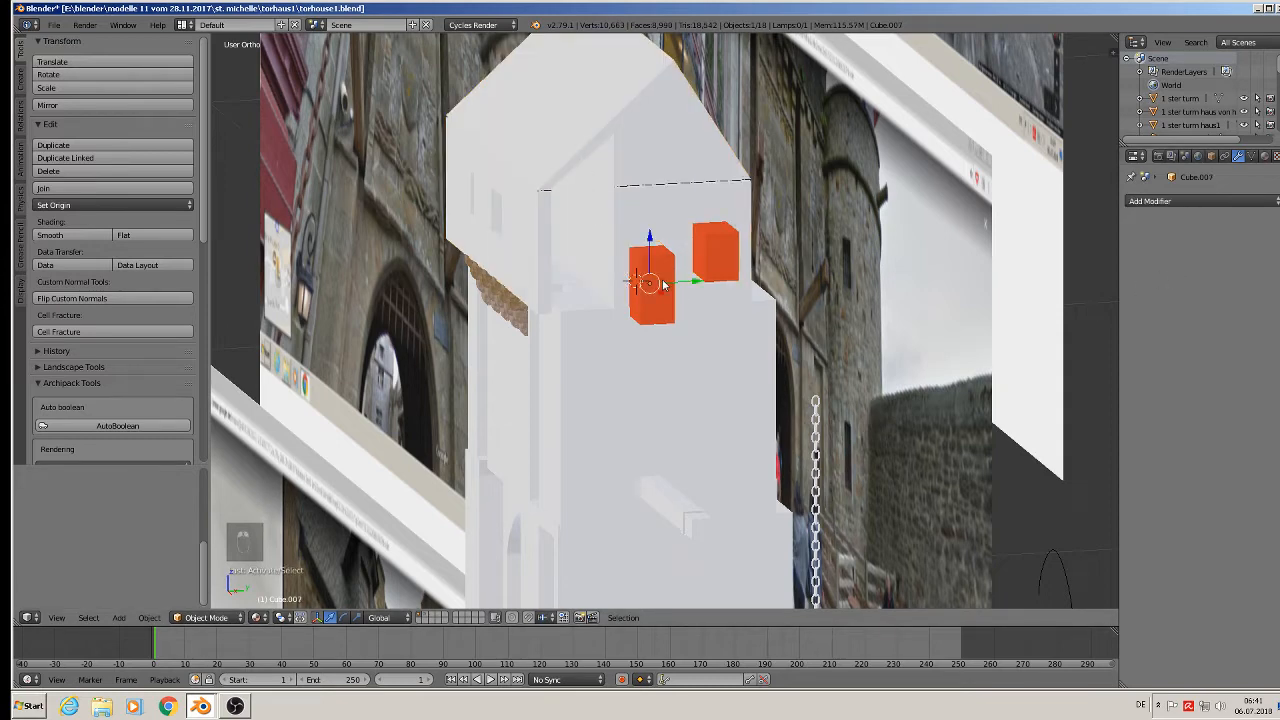
drag(668, 279, 783, 297)
middle_drag(783, 297, 733, 358)
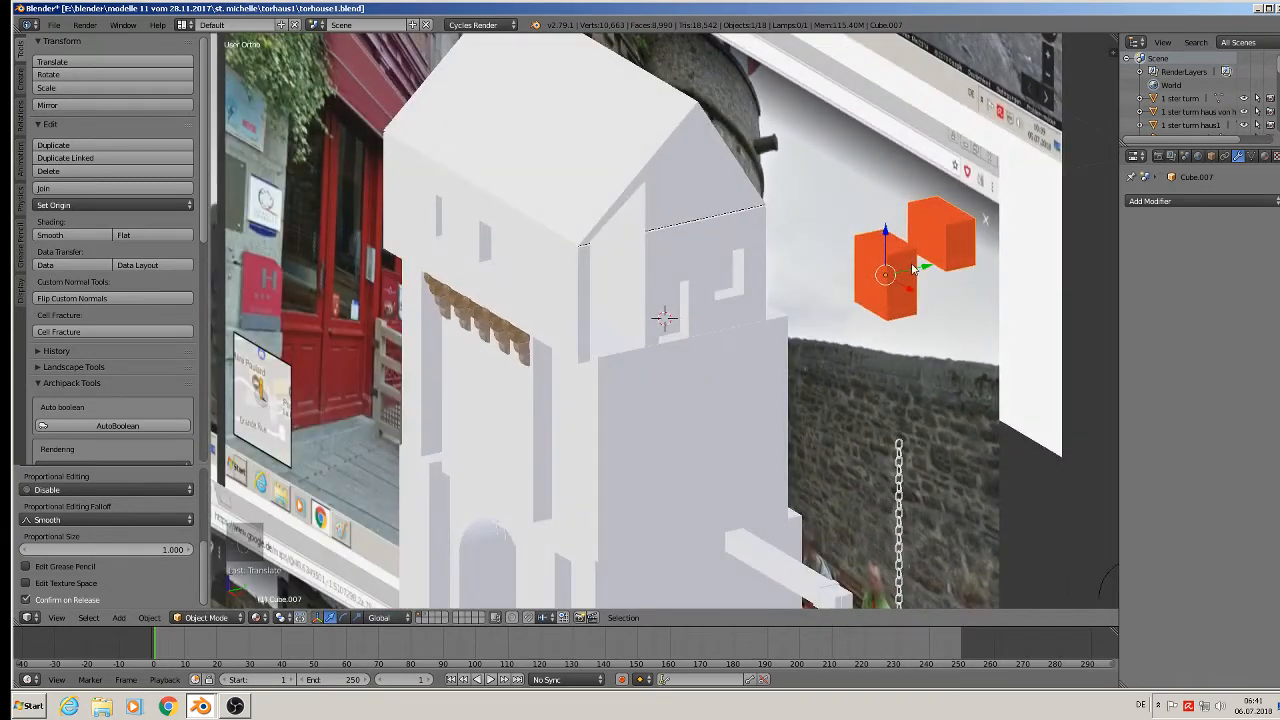
scroll(917, 268, up, 2)
key(m)
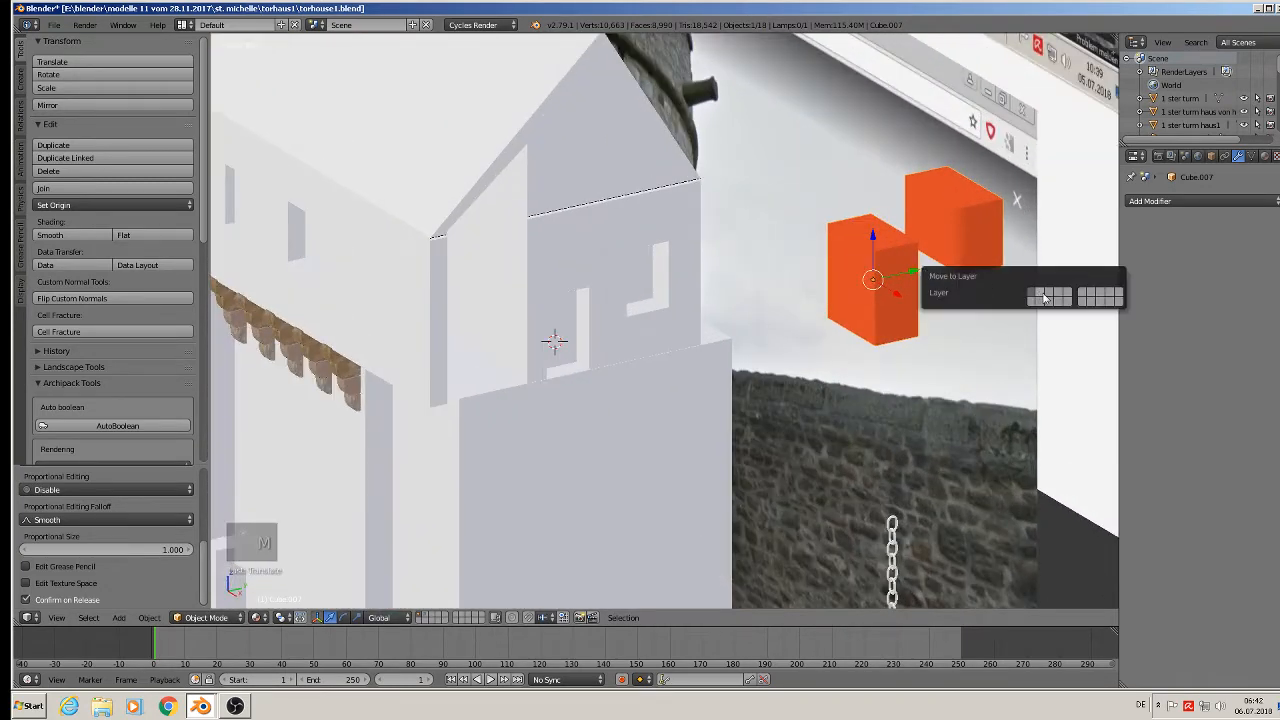
click(1043, 297)
scroll(651, 323, up, 5)
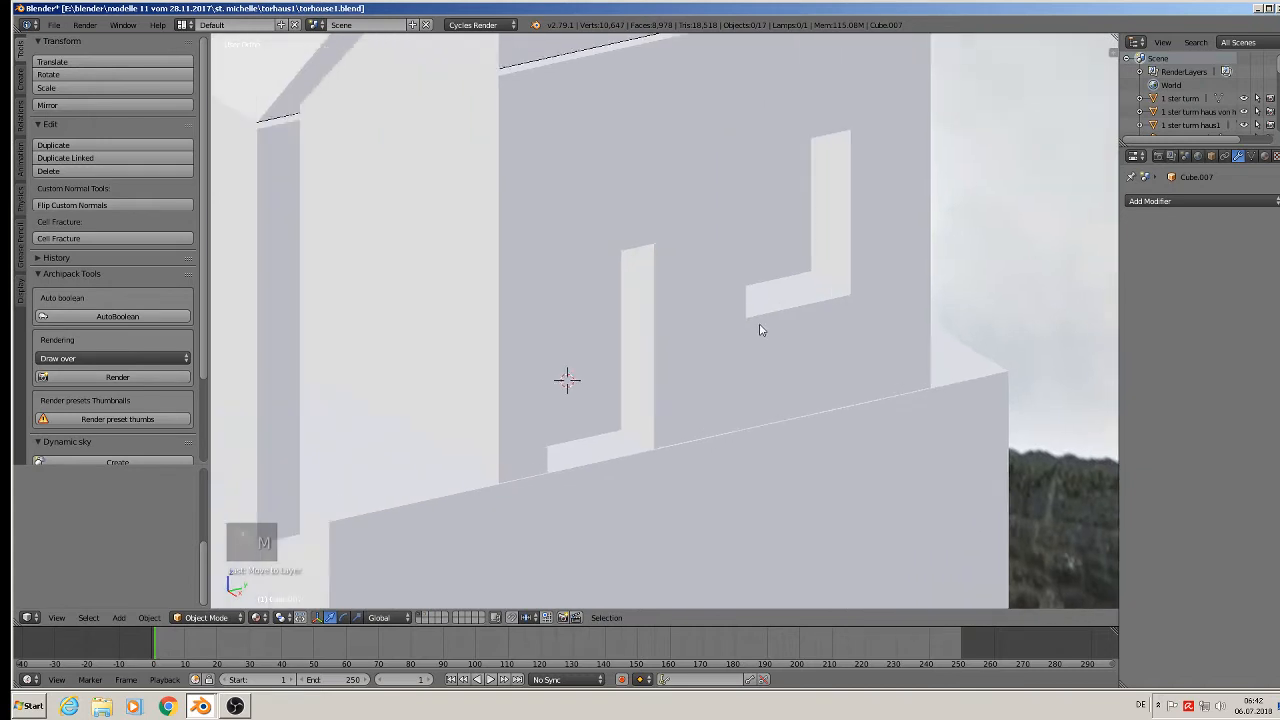
In the dormer wall's mesh, shift the door recess's back face along X.
middle_drag(760, 330, 747, 334)
key(Tab)
right_click(590, 249)
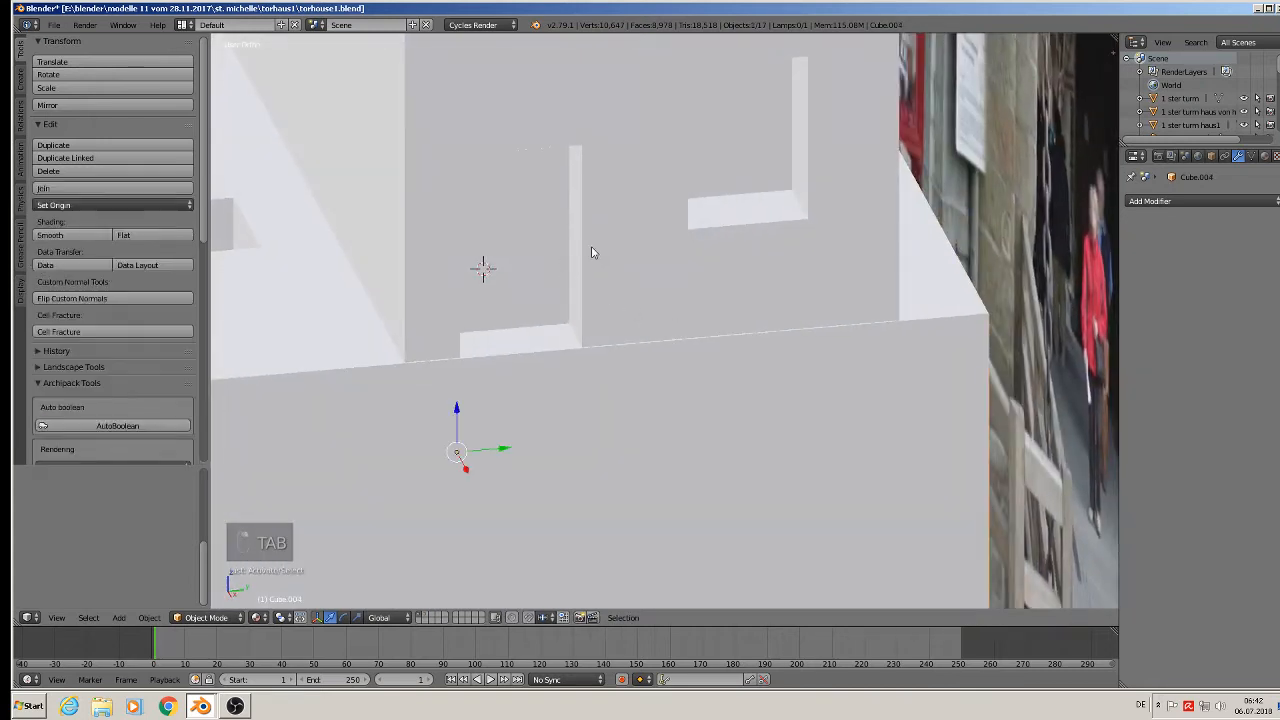
key(Tab)
key(Tab)
right_click(634, 140)
key(Tab)
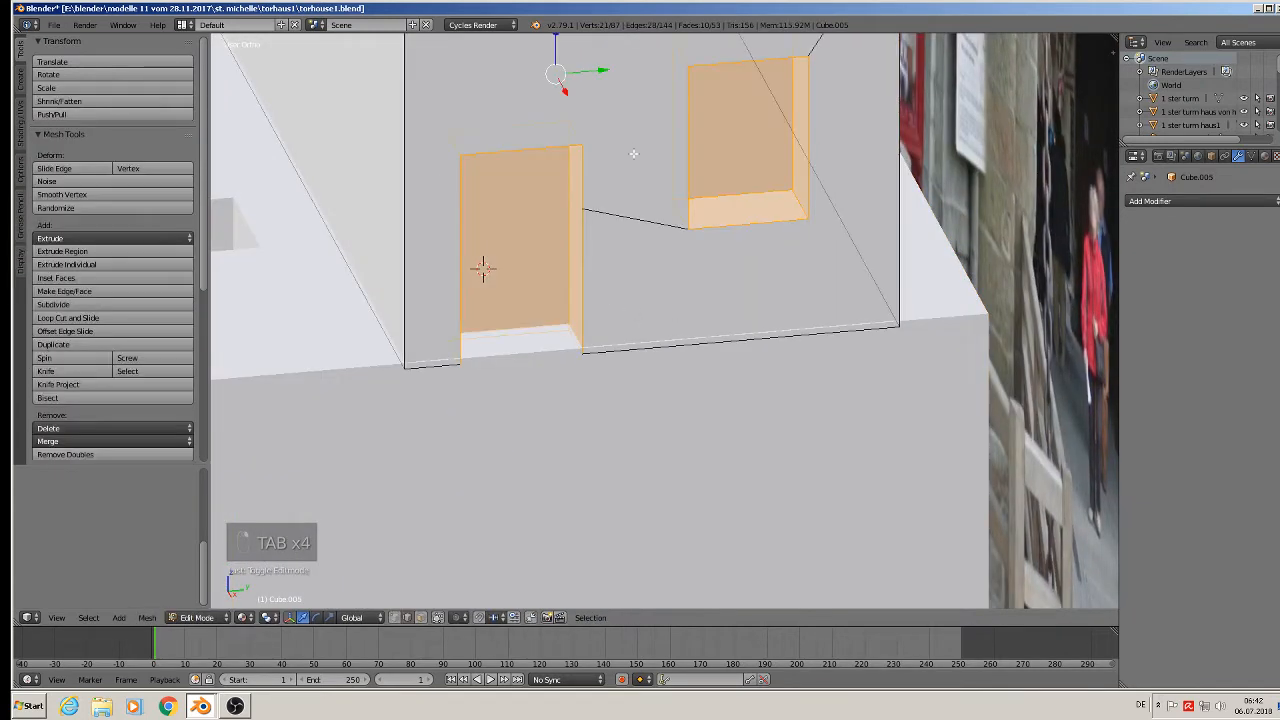
middle_drag(558, 268, 478, 348)
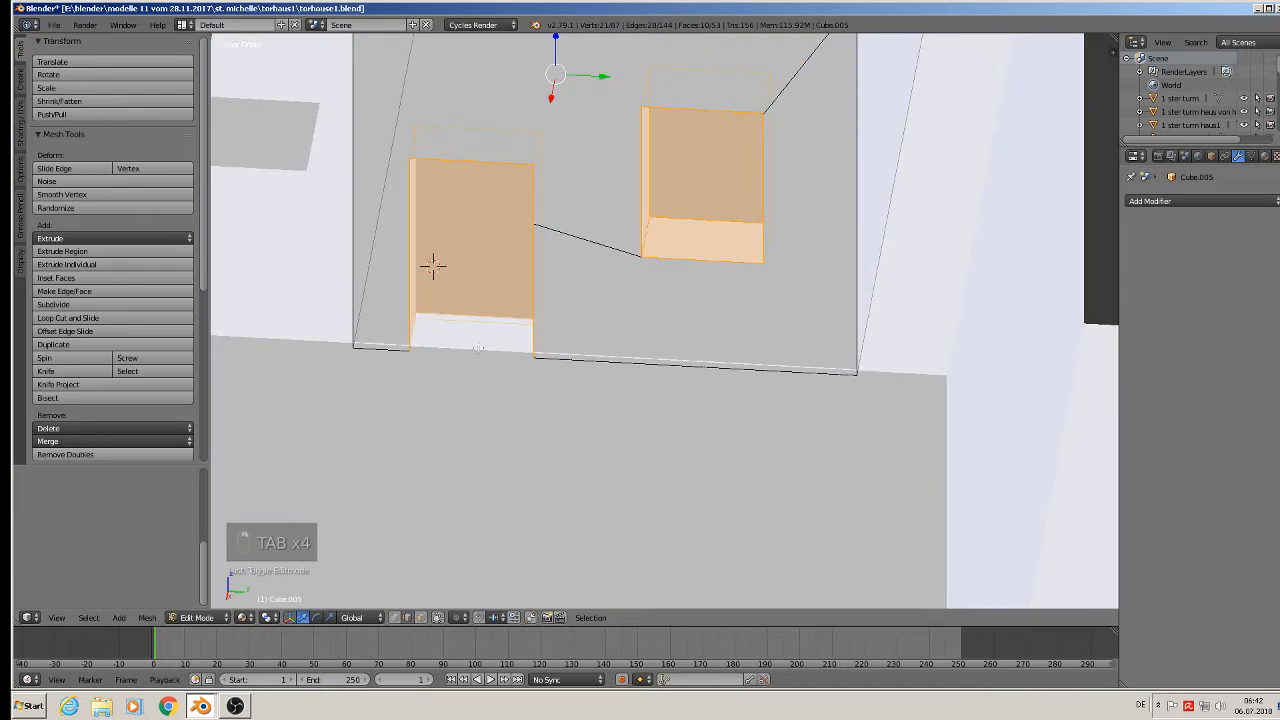
click(421, 619)
right_click(475, 266)
middle_drag(479, 265, 418, 270)
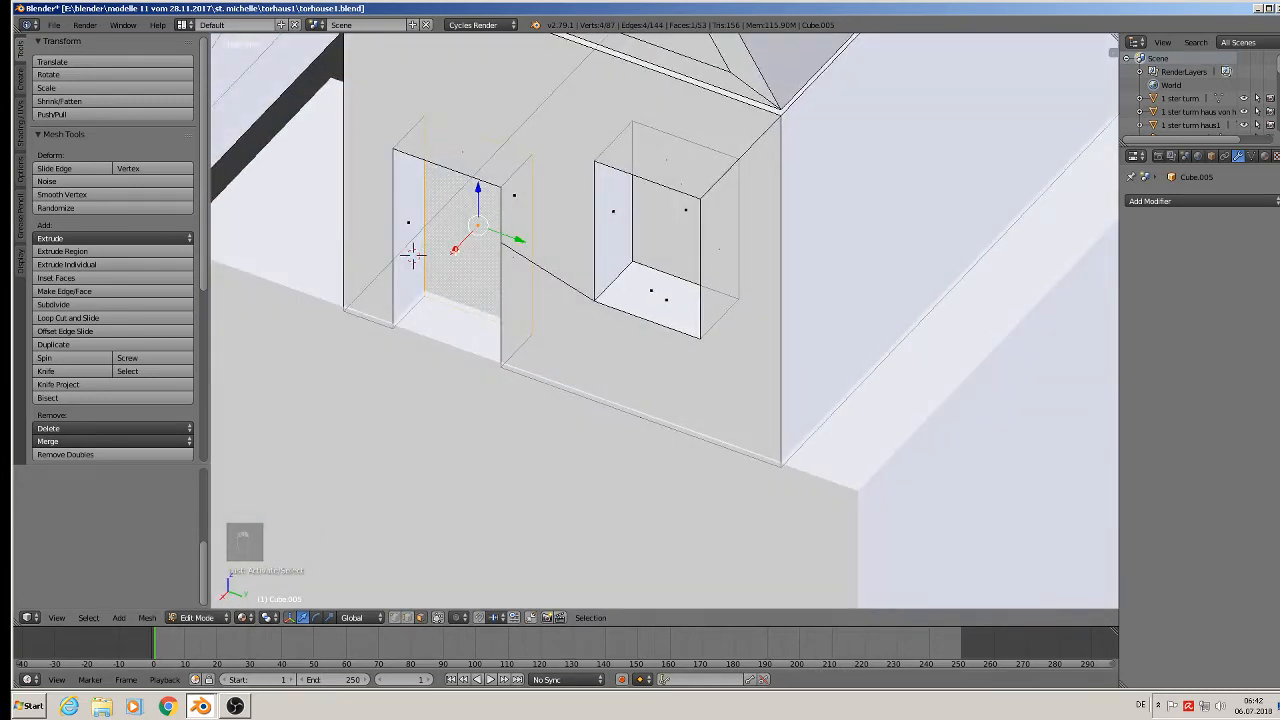
key(g)
key(x)
click(413, 257)
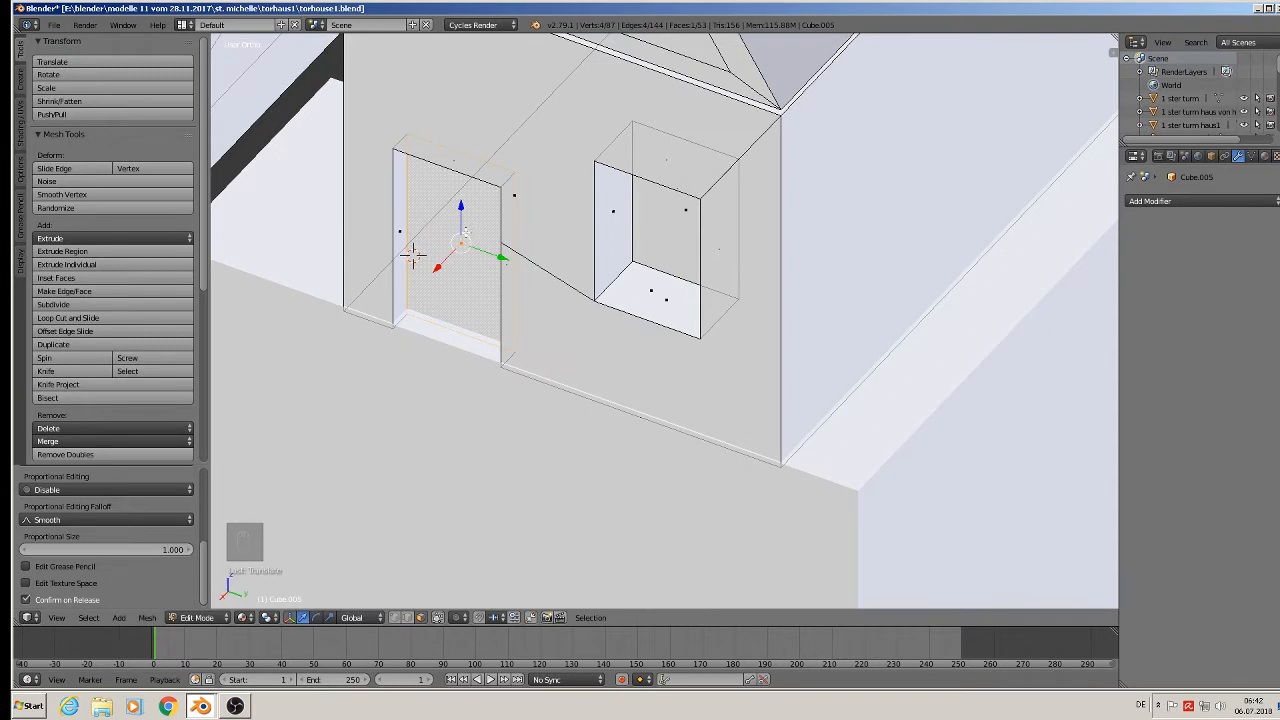
Delete only the back face of the window recess box.
right_click(679, 219)
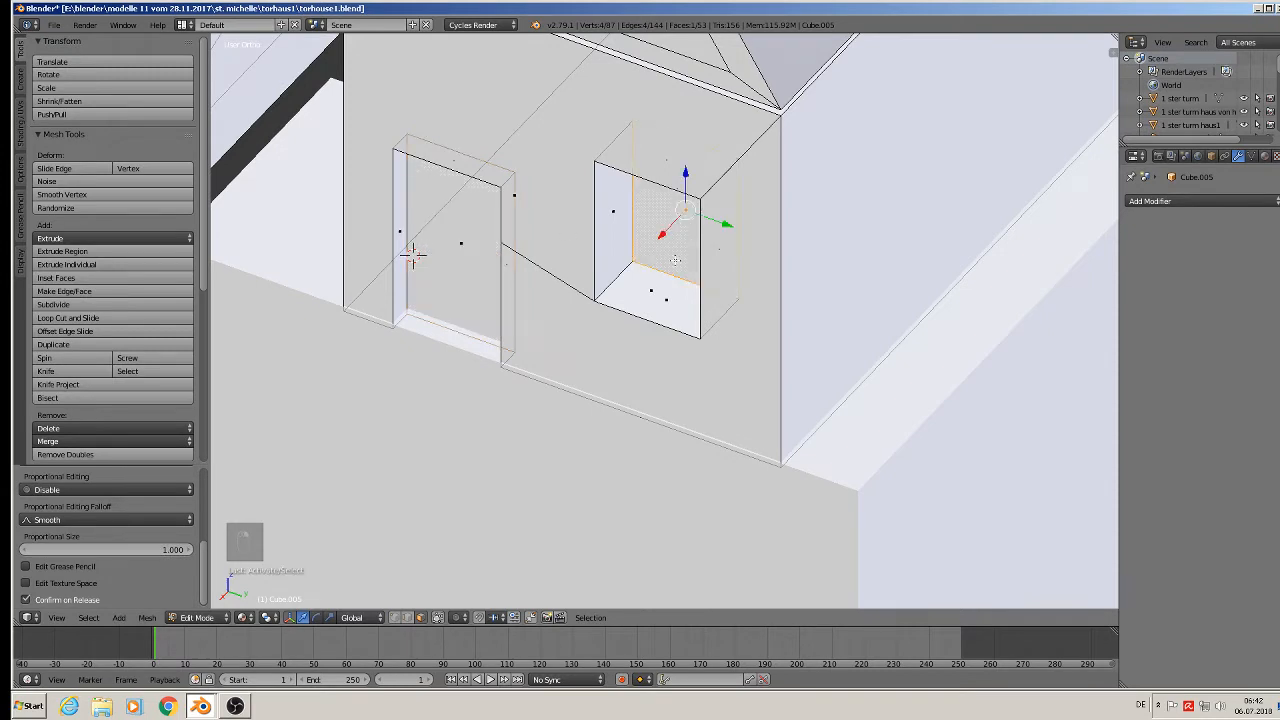
middle_drag(679, 219, 700, 242)
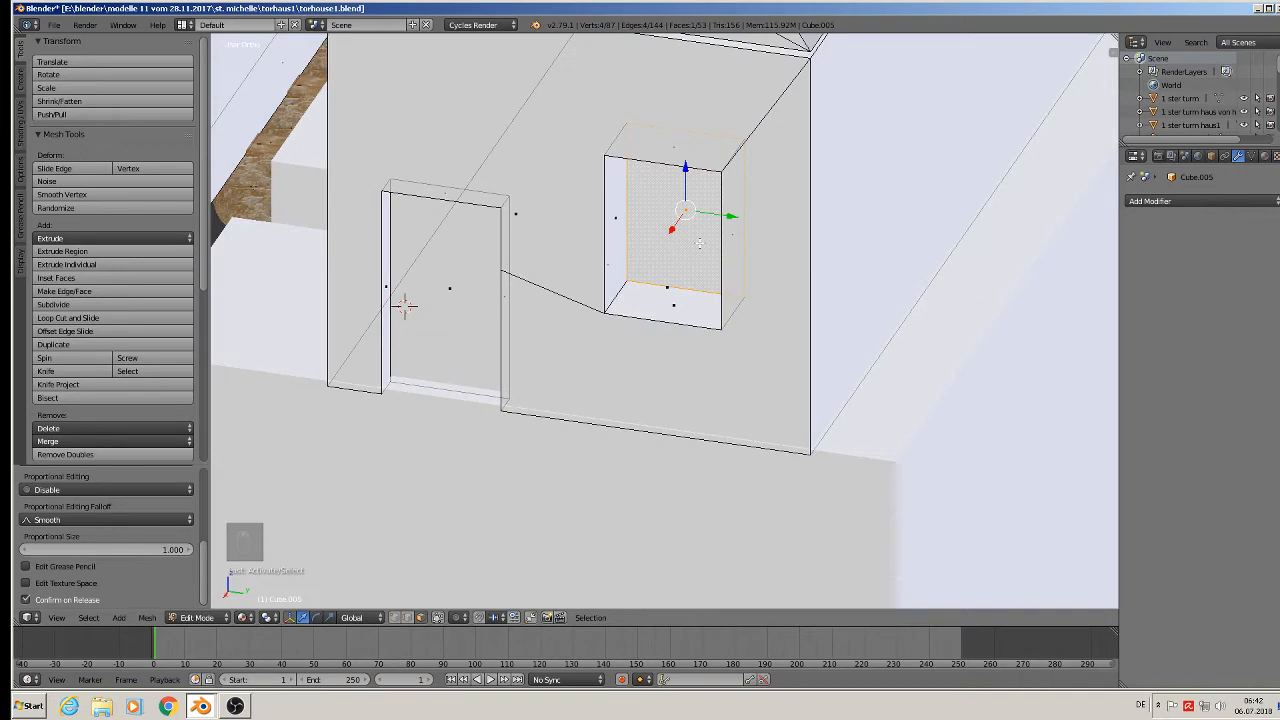
key(x)
click(668, 286)
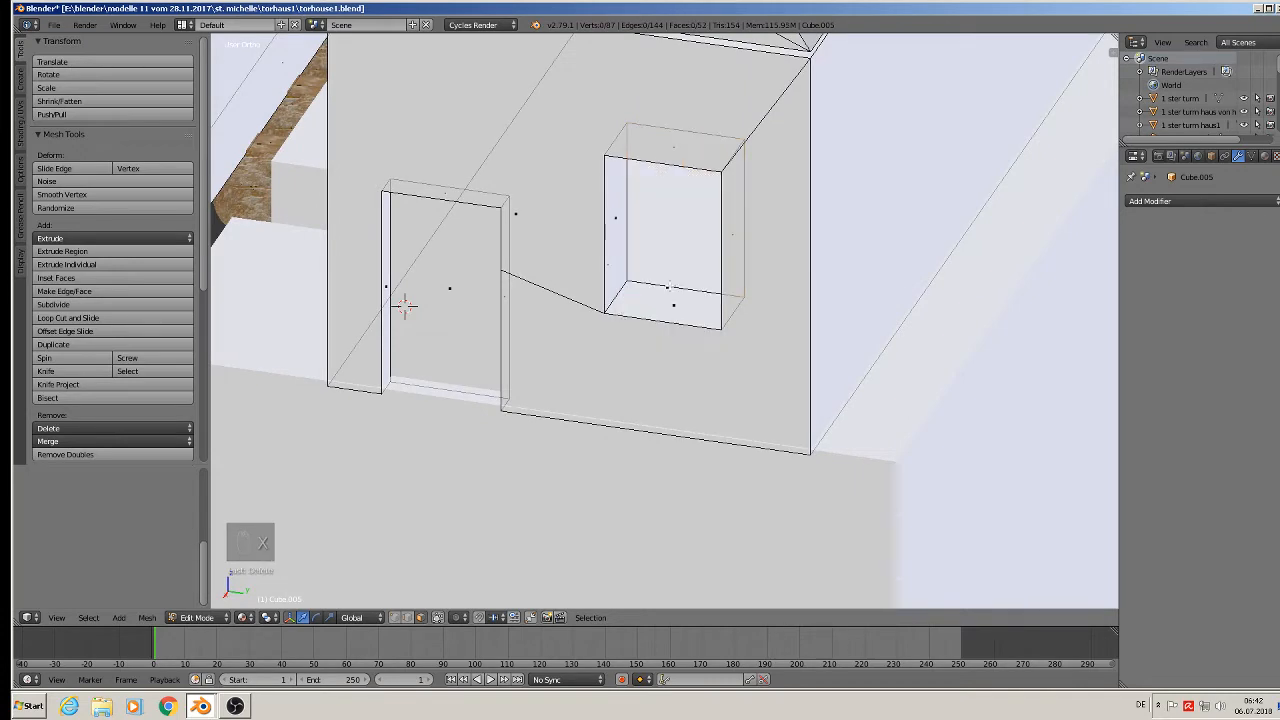
middle_drag(404, 305, 418, 270)
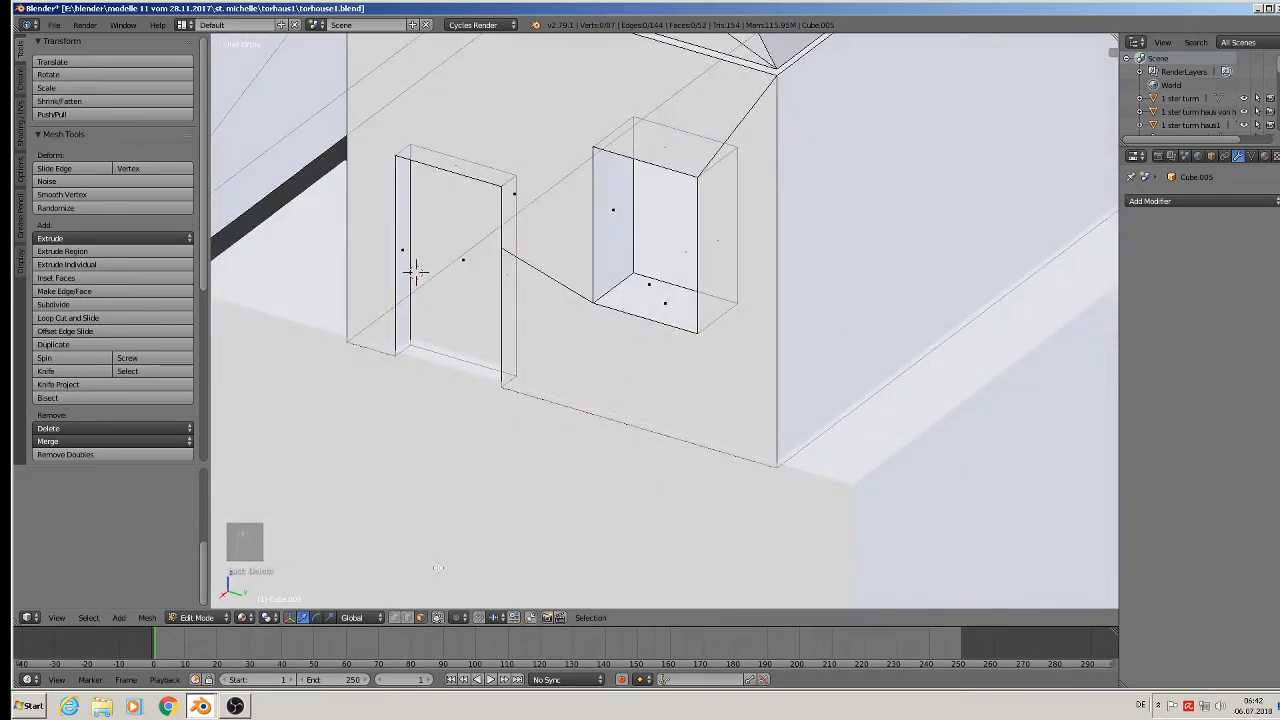
Move the edge loop around the window opening along X, then return to Object Mode.
click(408, 617)
alt+right_click(686, 278)
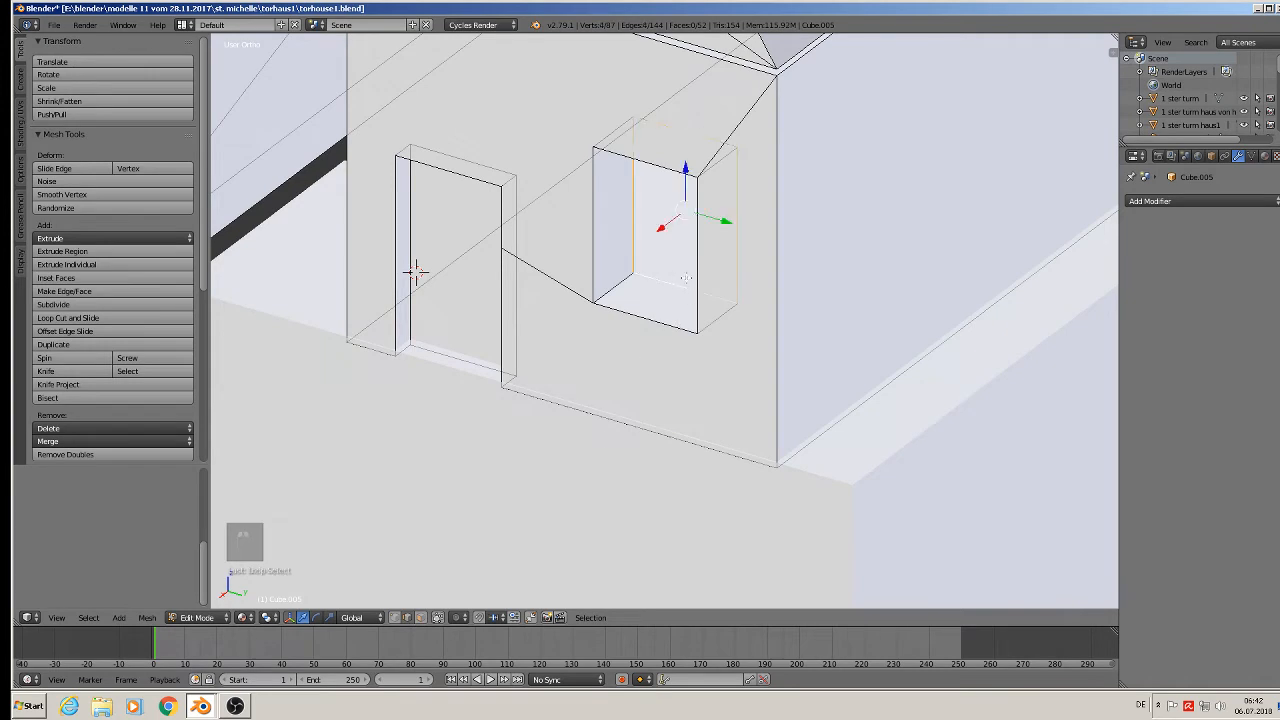
key(g)
key(x)
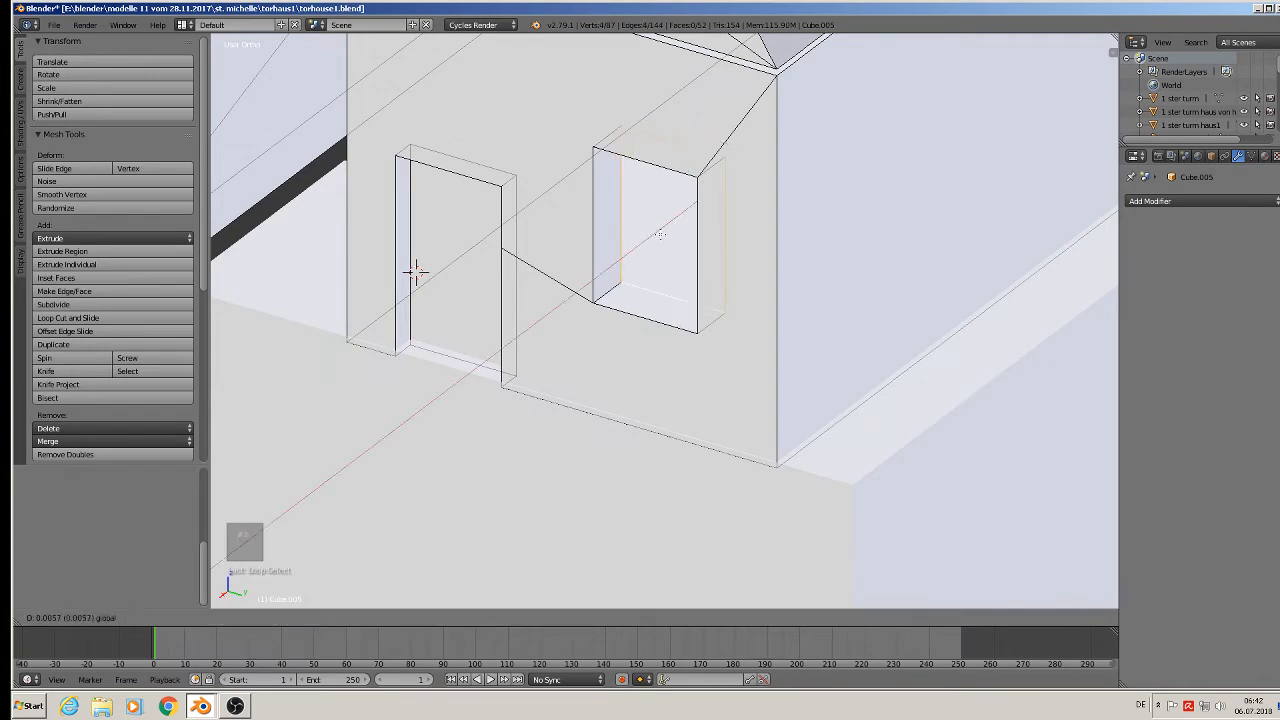
click(663, 234)
scroll(530, 364, down, 1)
key(Tab)
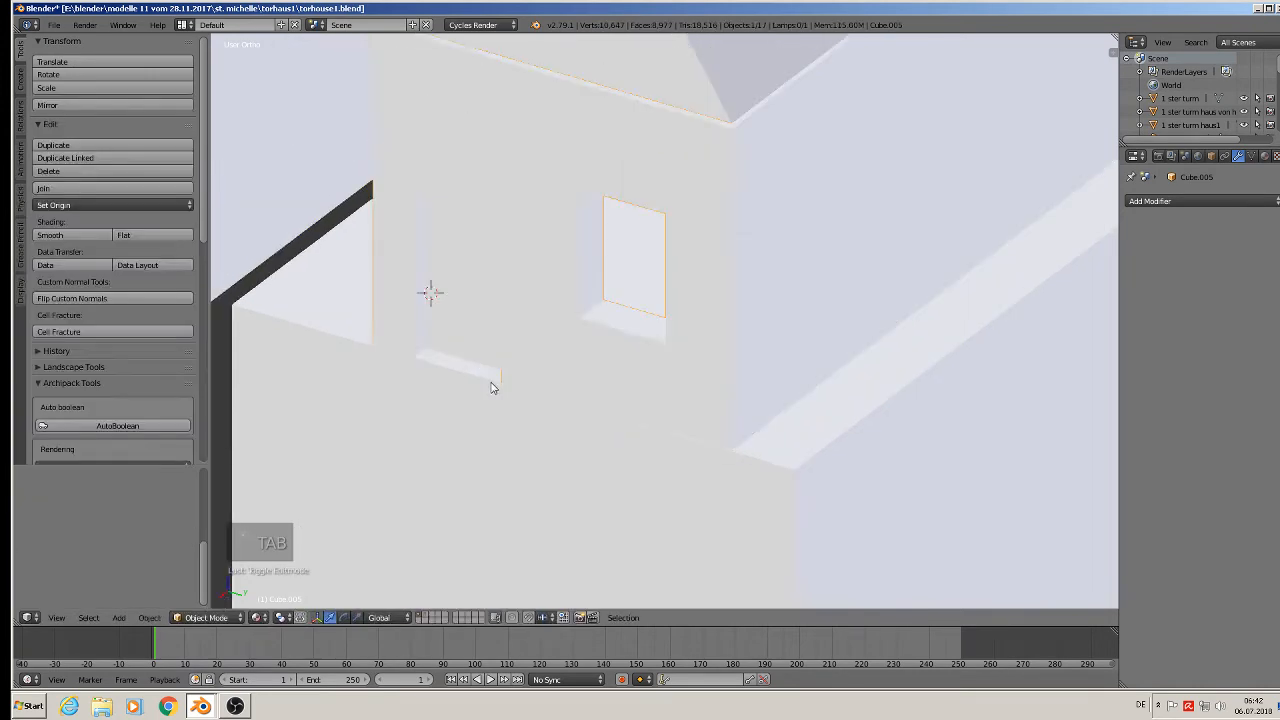
middle_drag(492, 381, 757, 308)
Deselect everything and save the gatehouse file.
scroll(582, 360, down, 5)
key(a)
scroll(641, 326, down, 4)
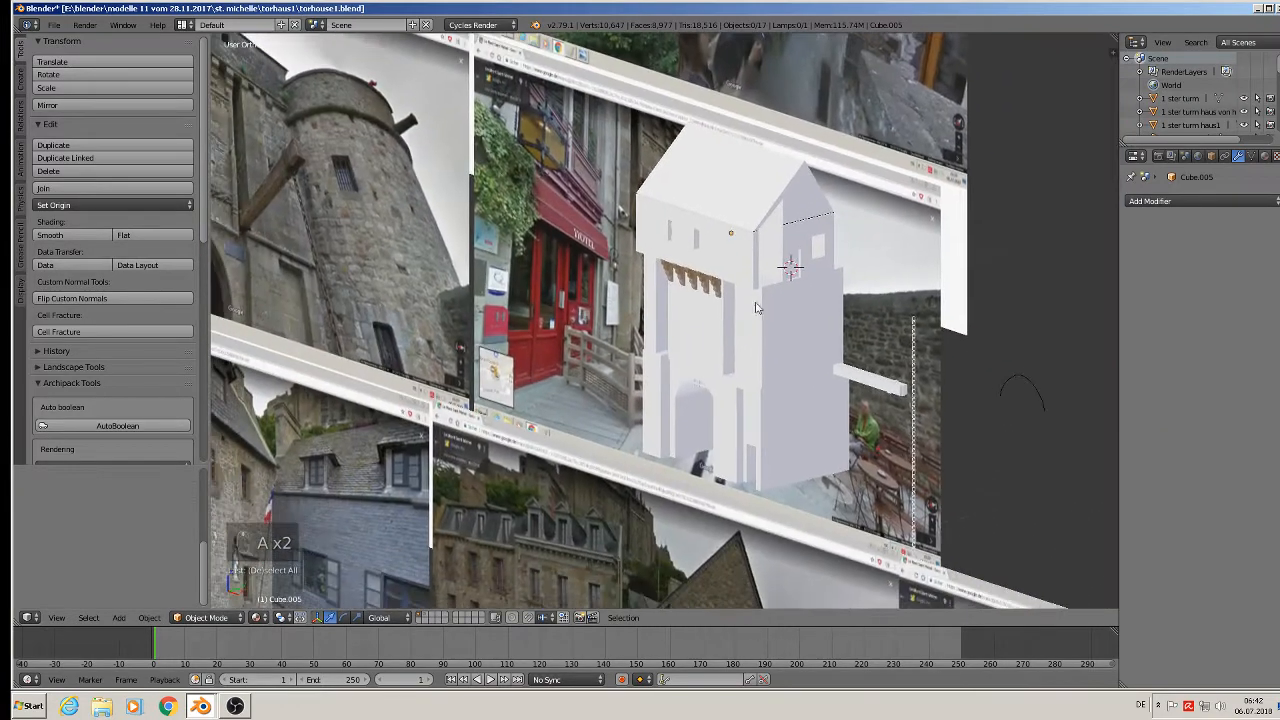
click(54, 24)
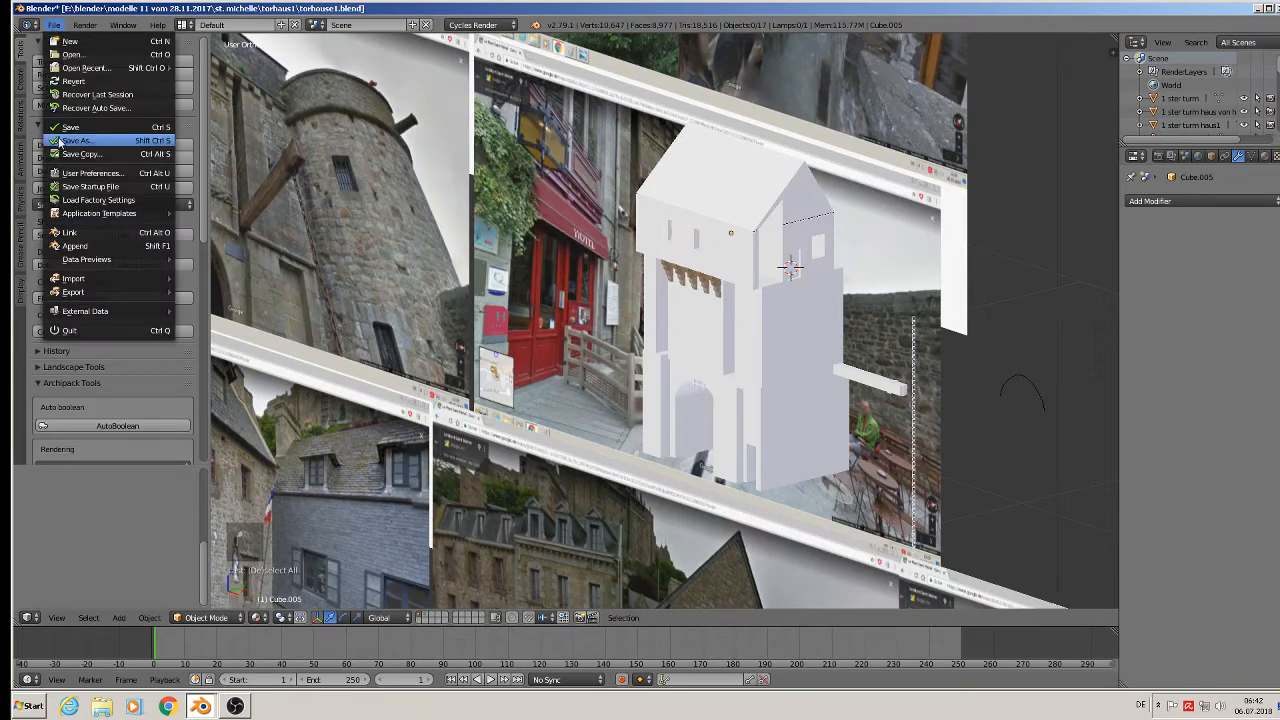
click(68, 128)
Zoom out over the photo planes and switch to front orthographic view.
scroll(515, 305, up, 6)
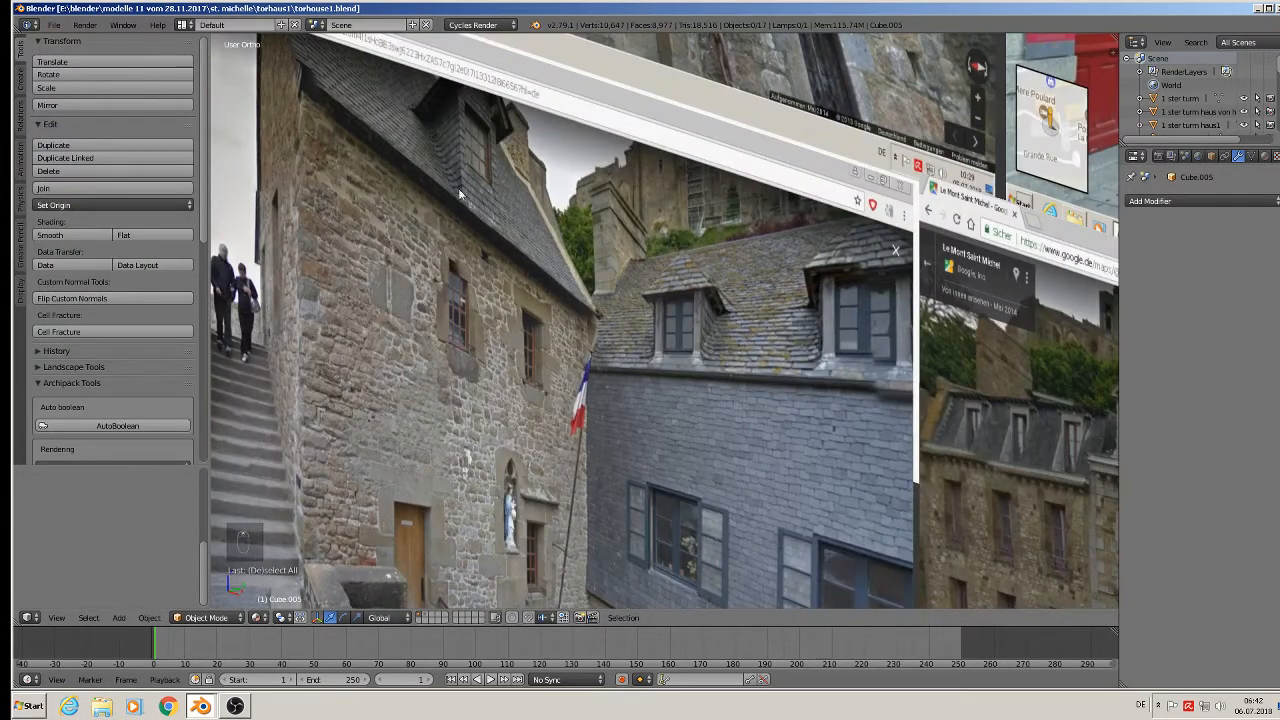
scroll(473, 235, down, 2)
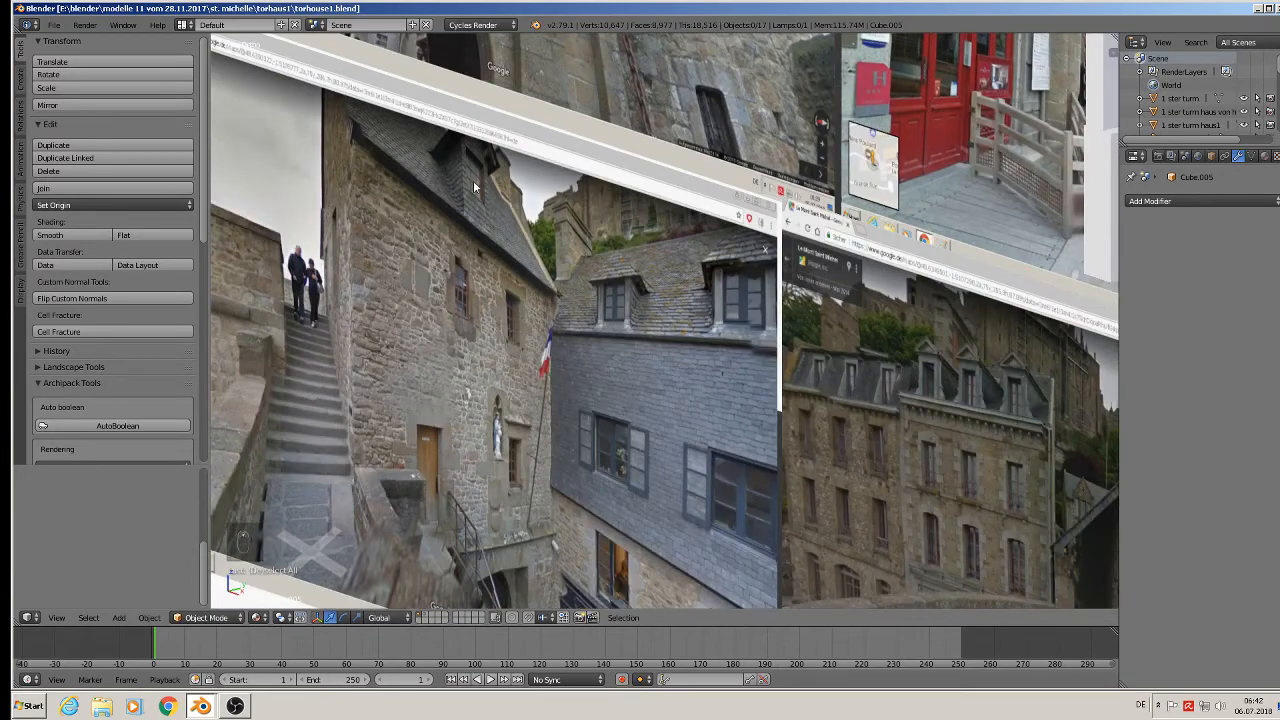
scroll(468, 168, down, 3)
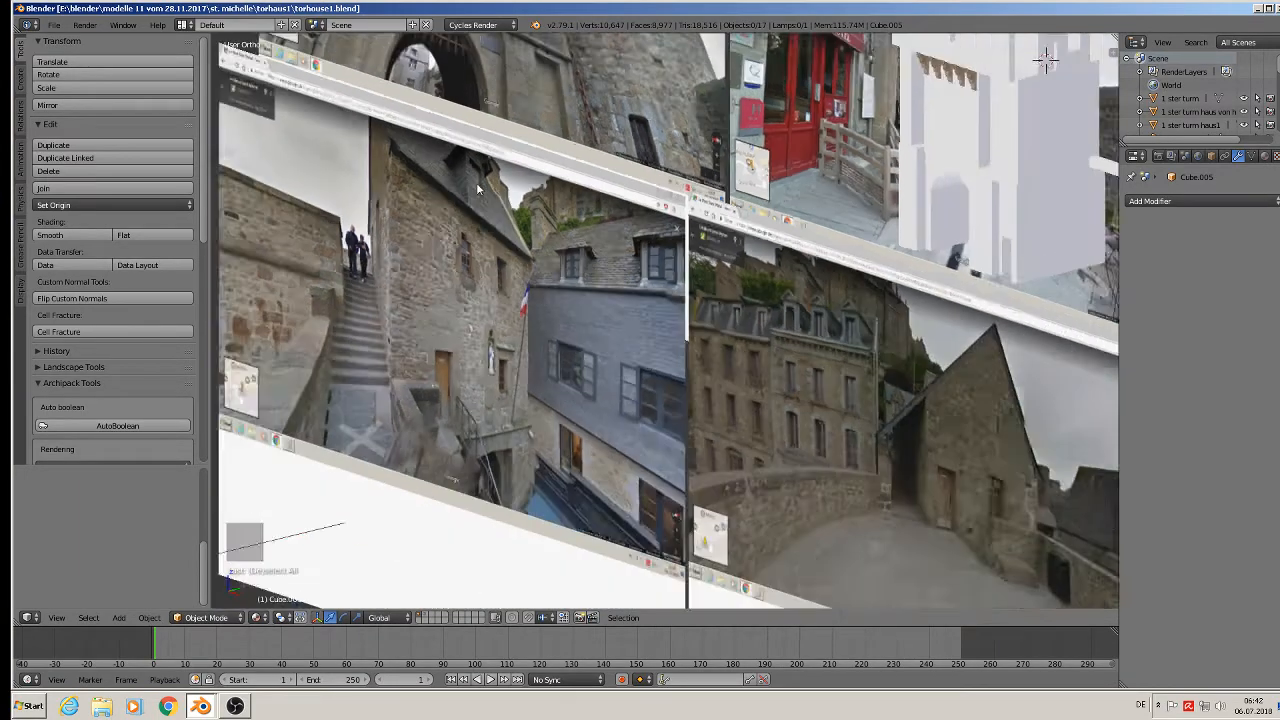
key(KP_1)
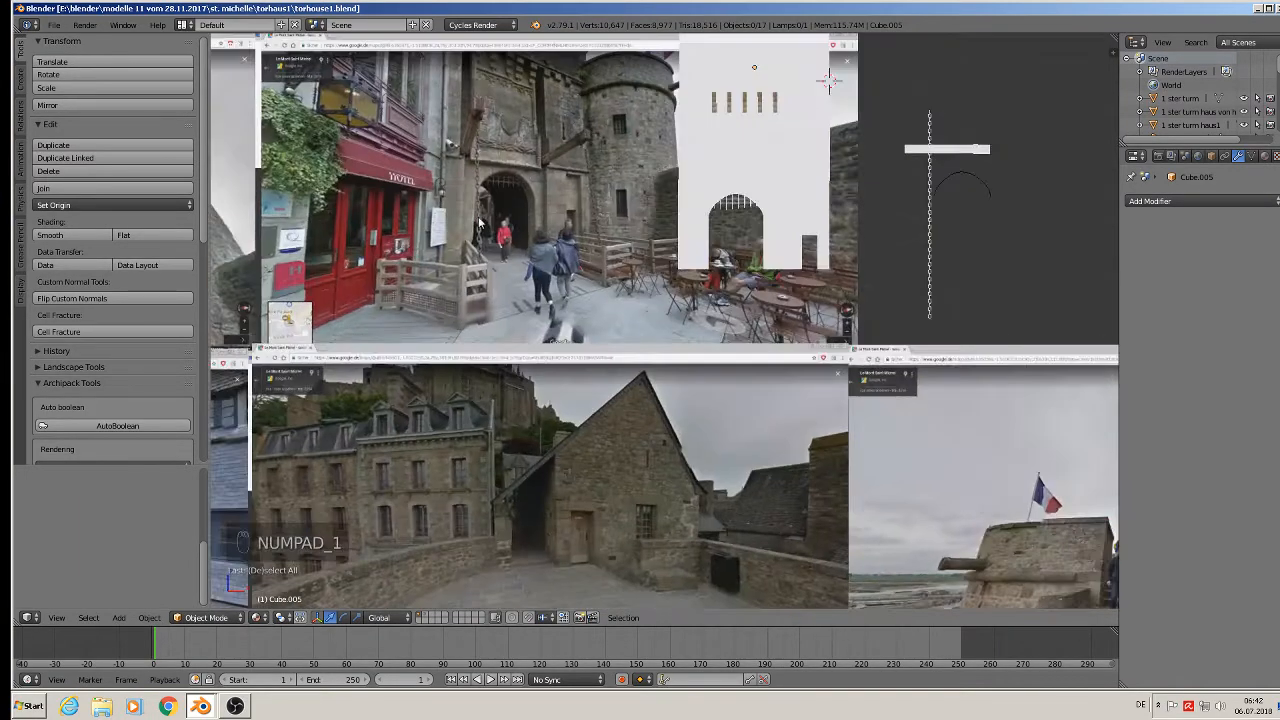
scroll(582, 462, down, 2)
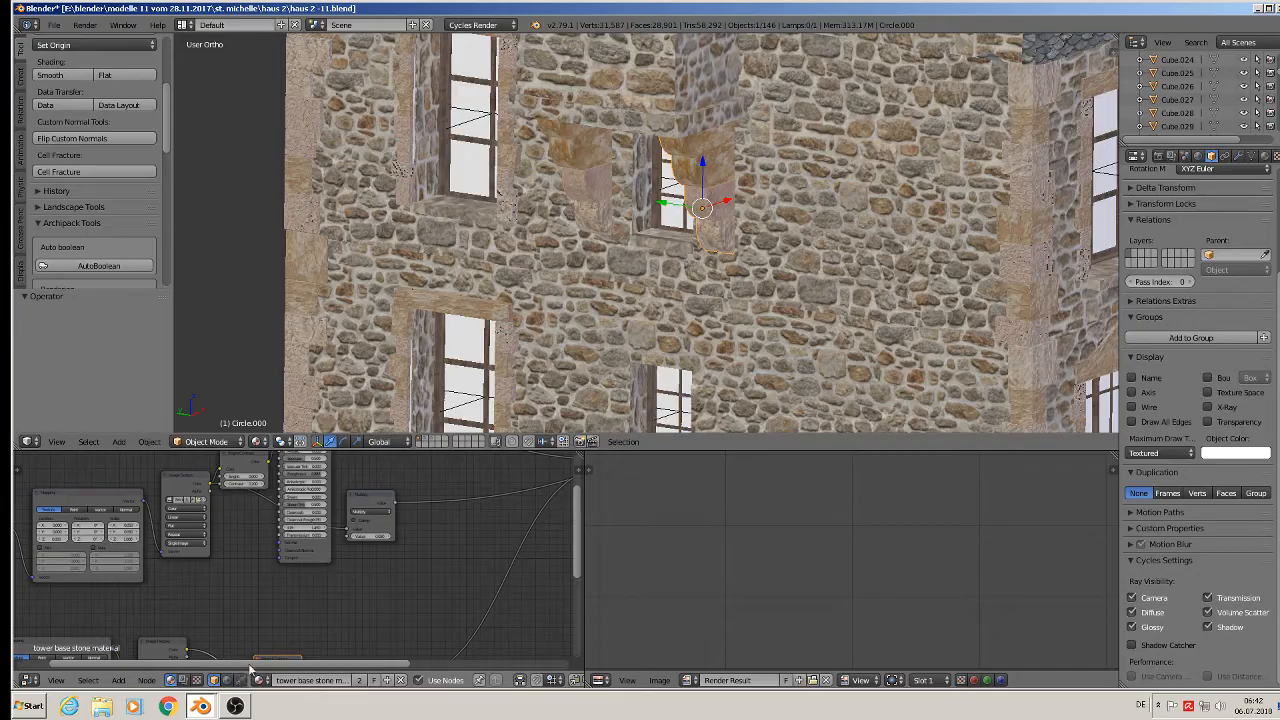
Pan and zoom around the house in the haus 2 window.
scroll(731, 176, down, 6)
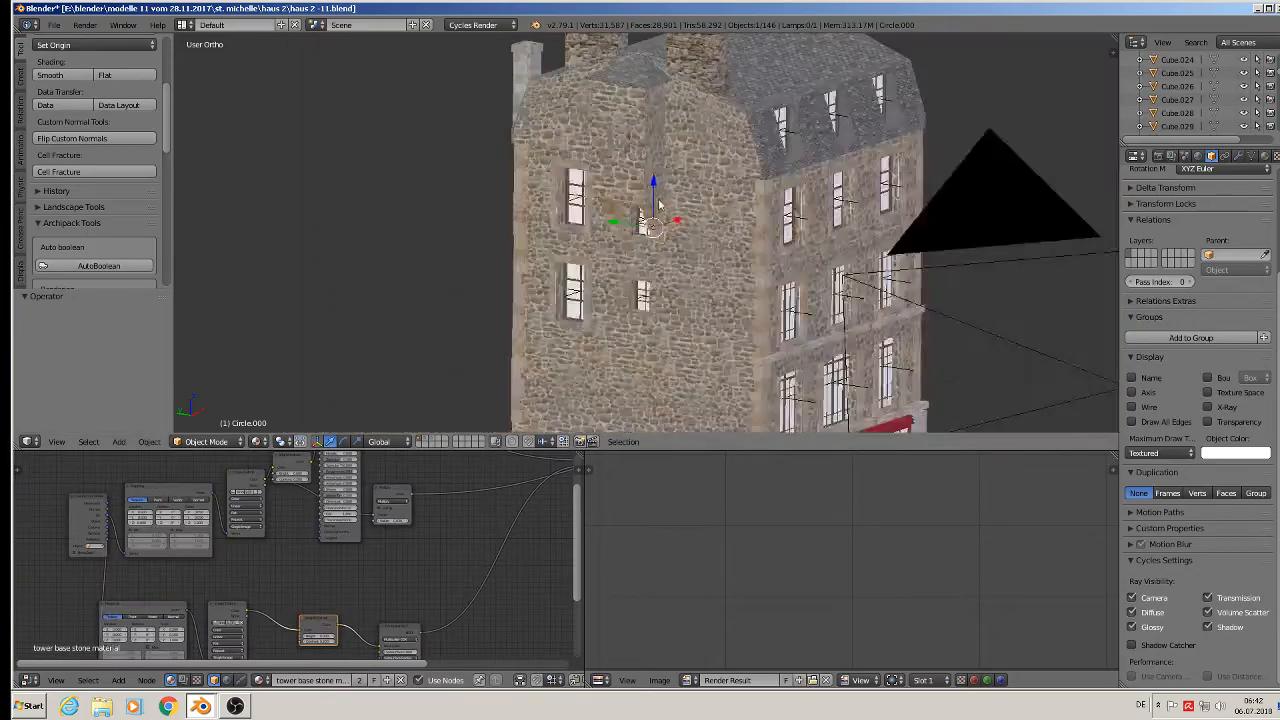
scroll(731, 176, up, 1)
scroll(731, 176, down, 3)
shift+middle_drag(808, 299, 558, 97)
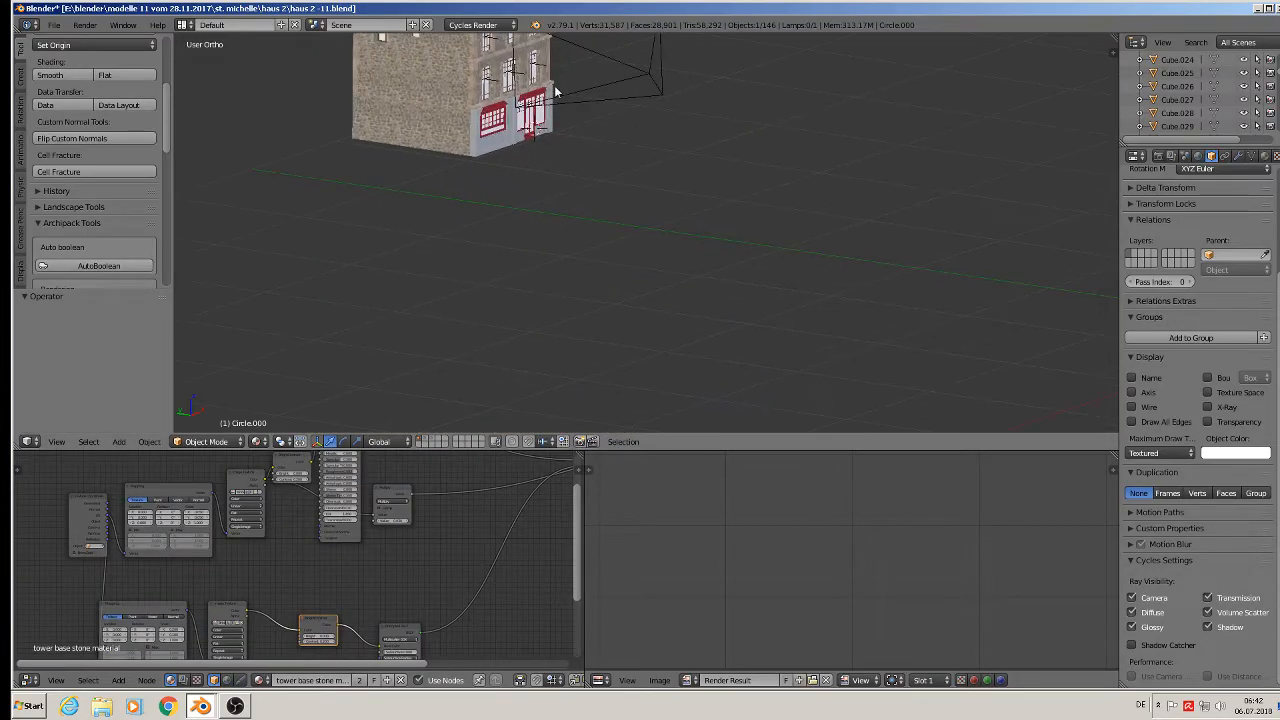
scroll(561, 105, down, 3)
scroll(597, 193, up, 3)
shift+middle_drag(595, 190, 583, 296)
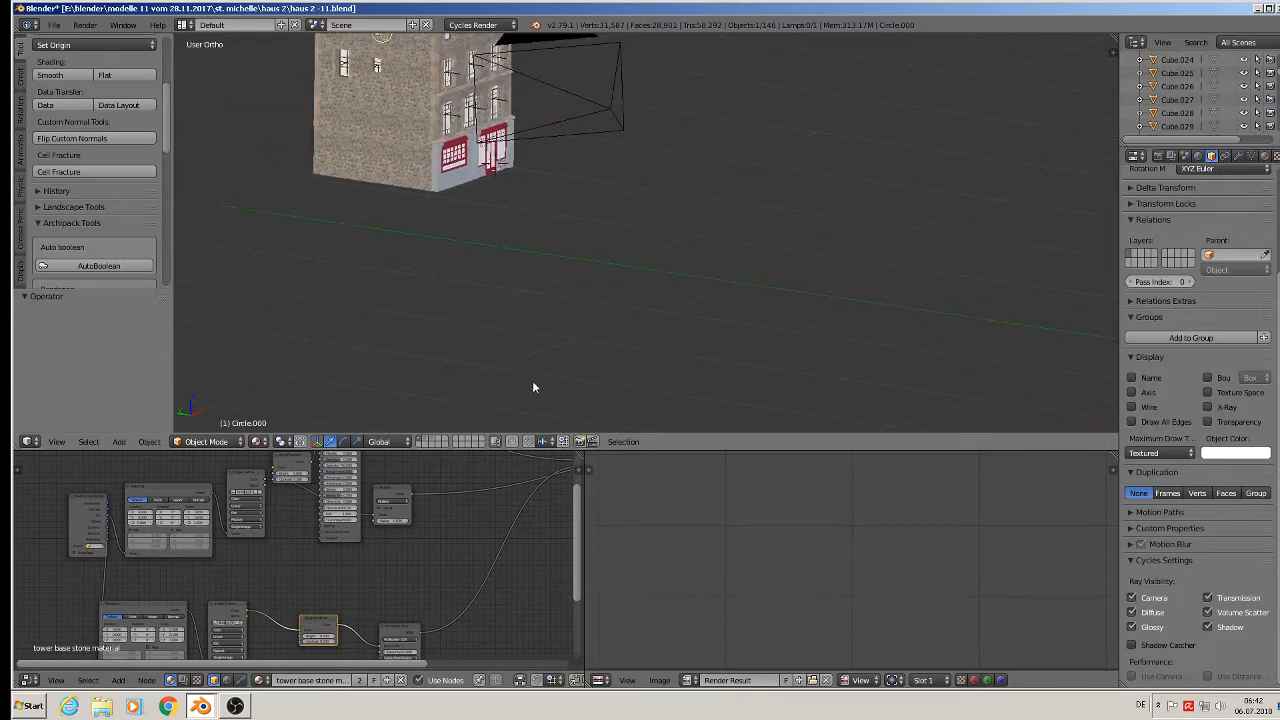
Show the objects on another layer, then quit the haus 2 window without saving.
click(426, 441)
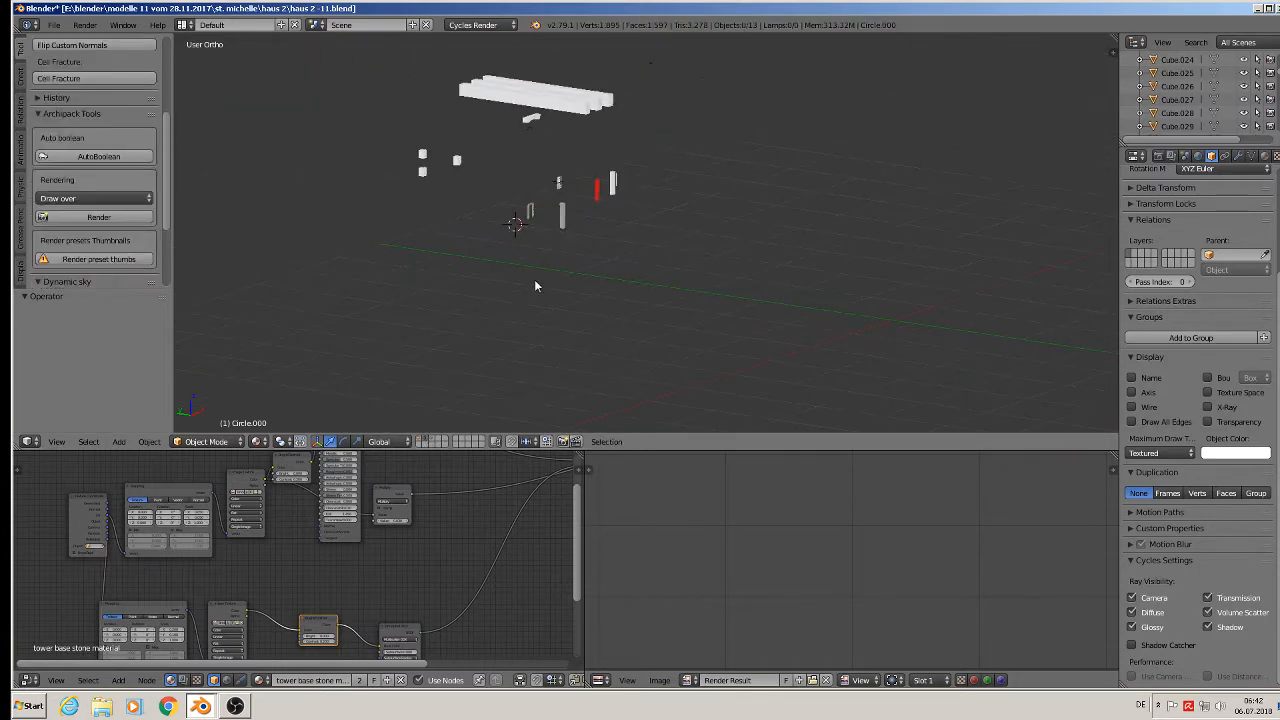
scroll(545, 205, up, 6)
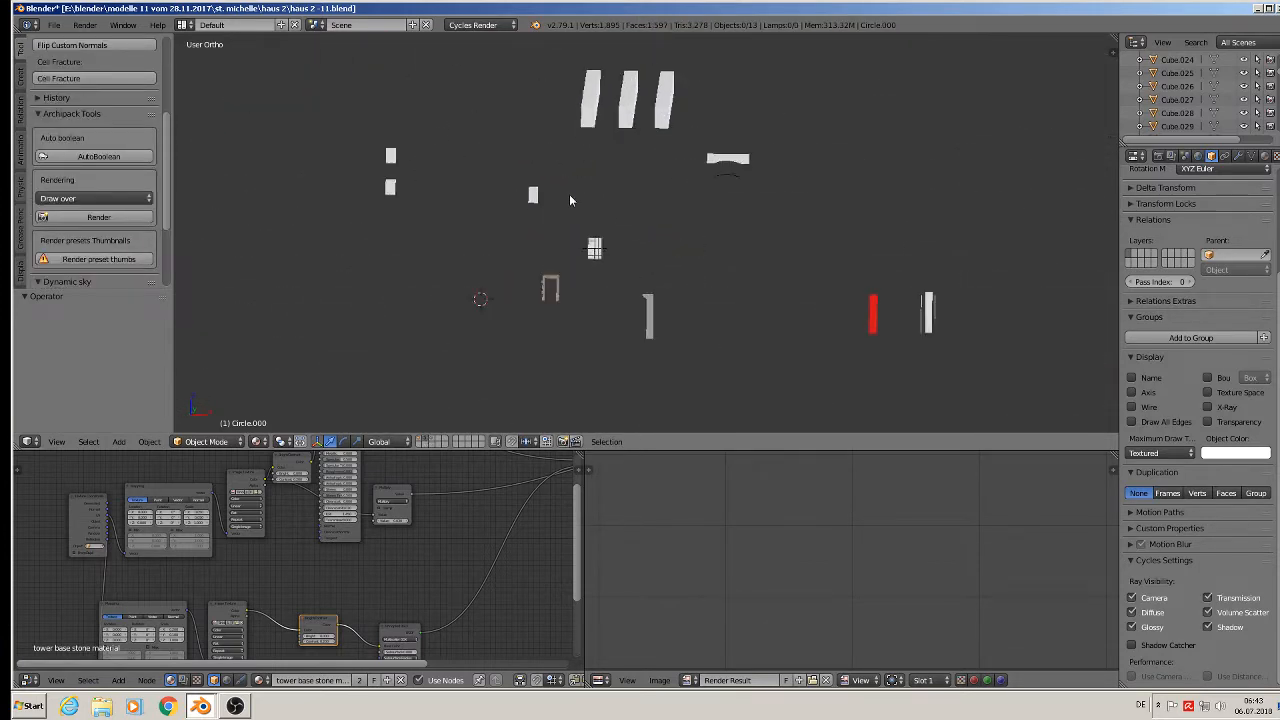
middle_drag(517, 199, 657, 228)
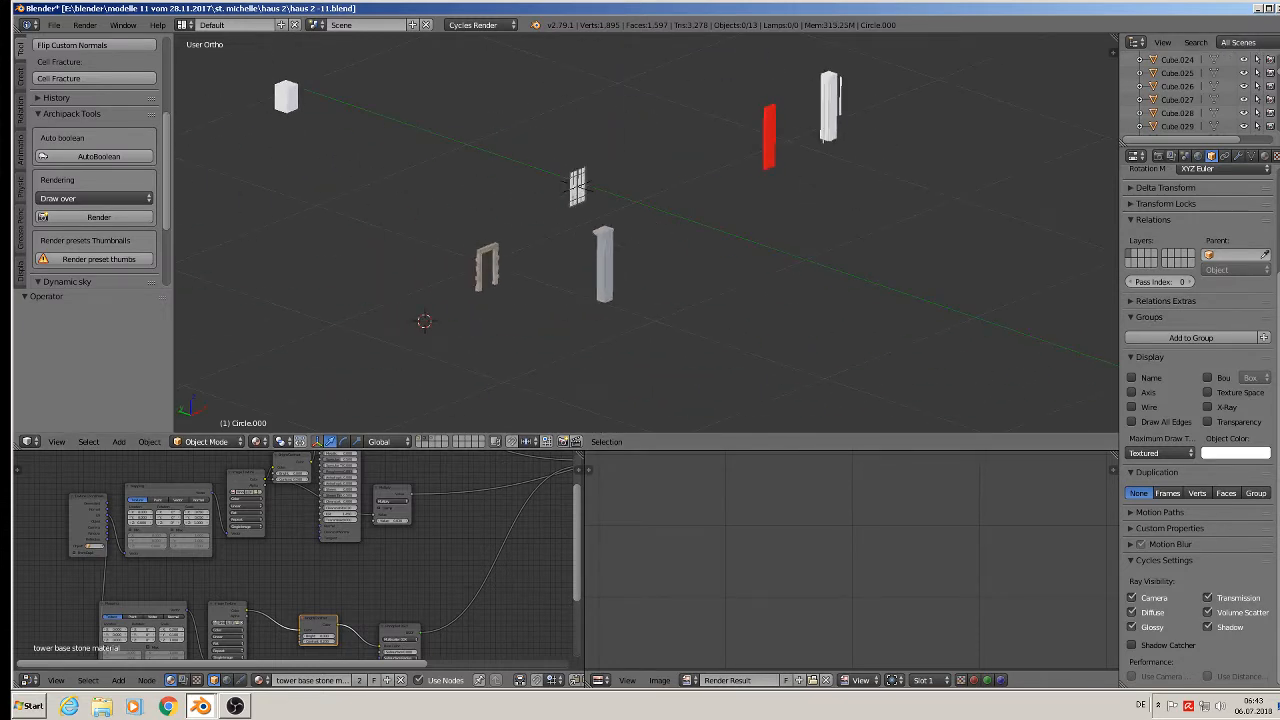
click(1275, 8)
click(654, 391)
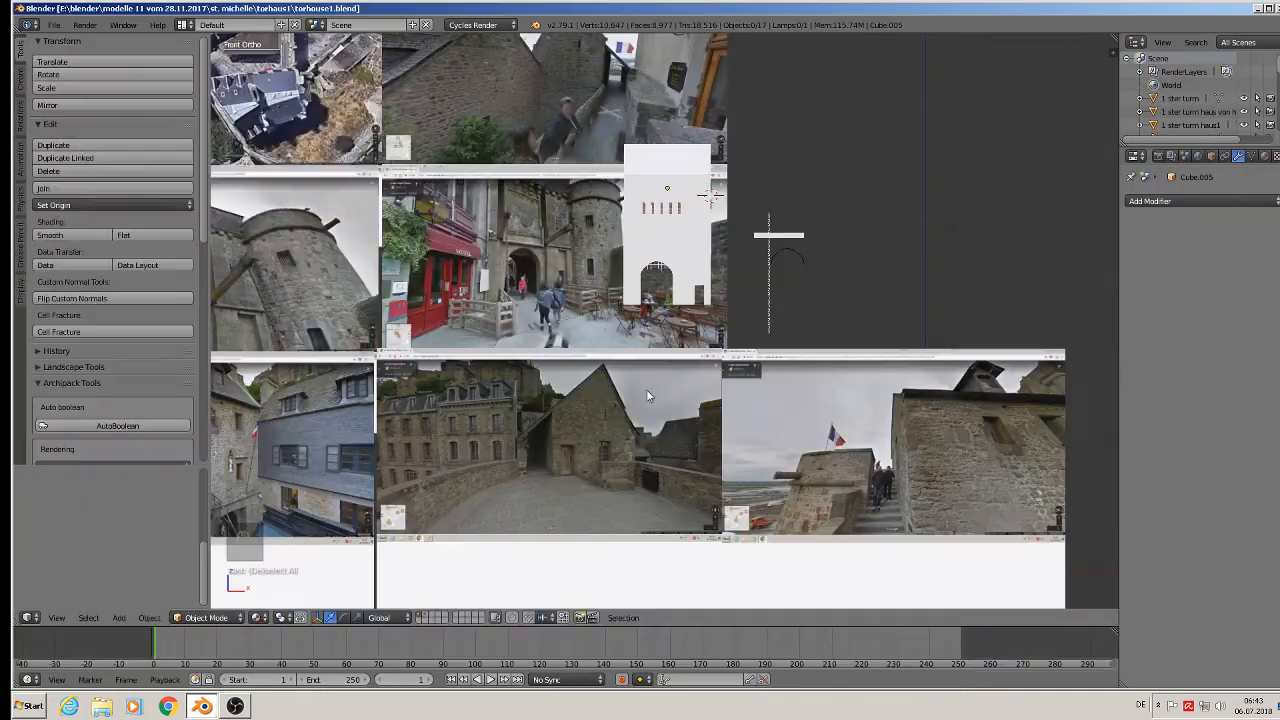
Start a new Blender from the desktop and open haus9.blend from st. michelle/haus 1.
click(1257, 9)
click(528, 398)
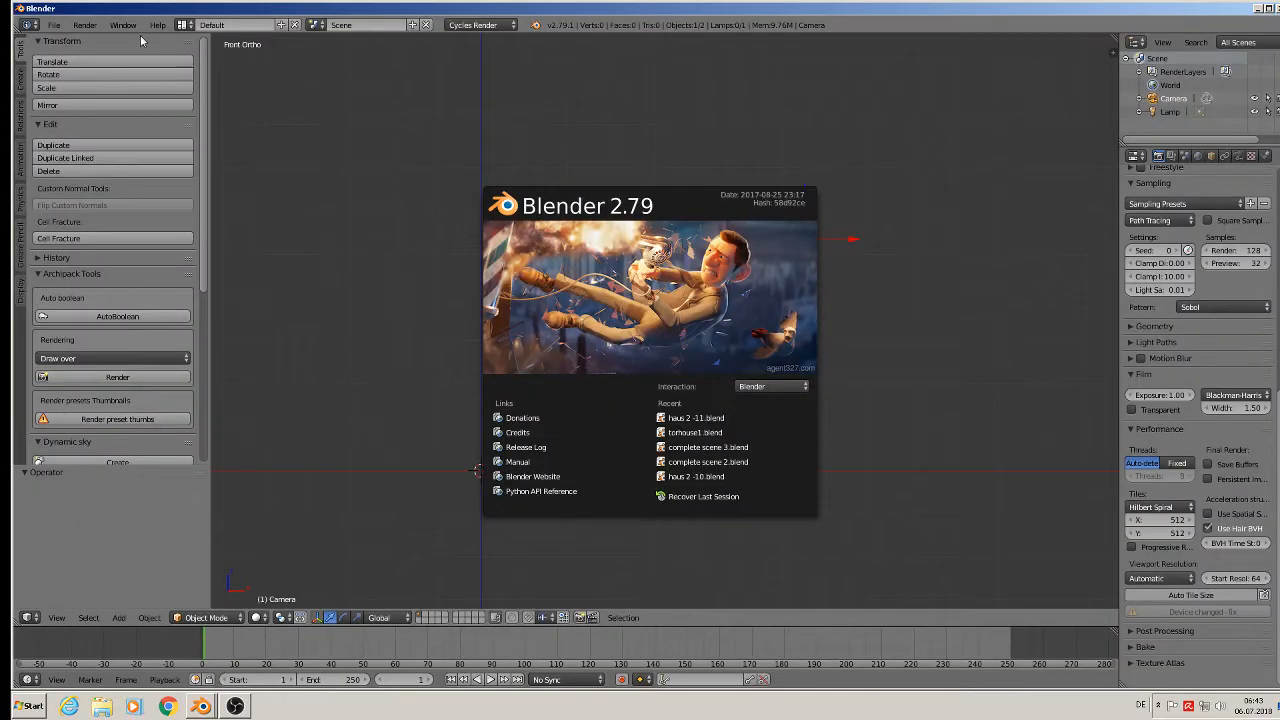
click(52, 26)
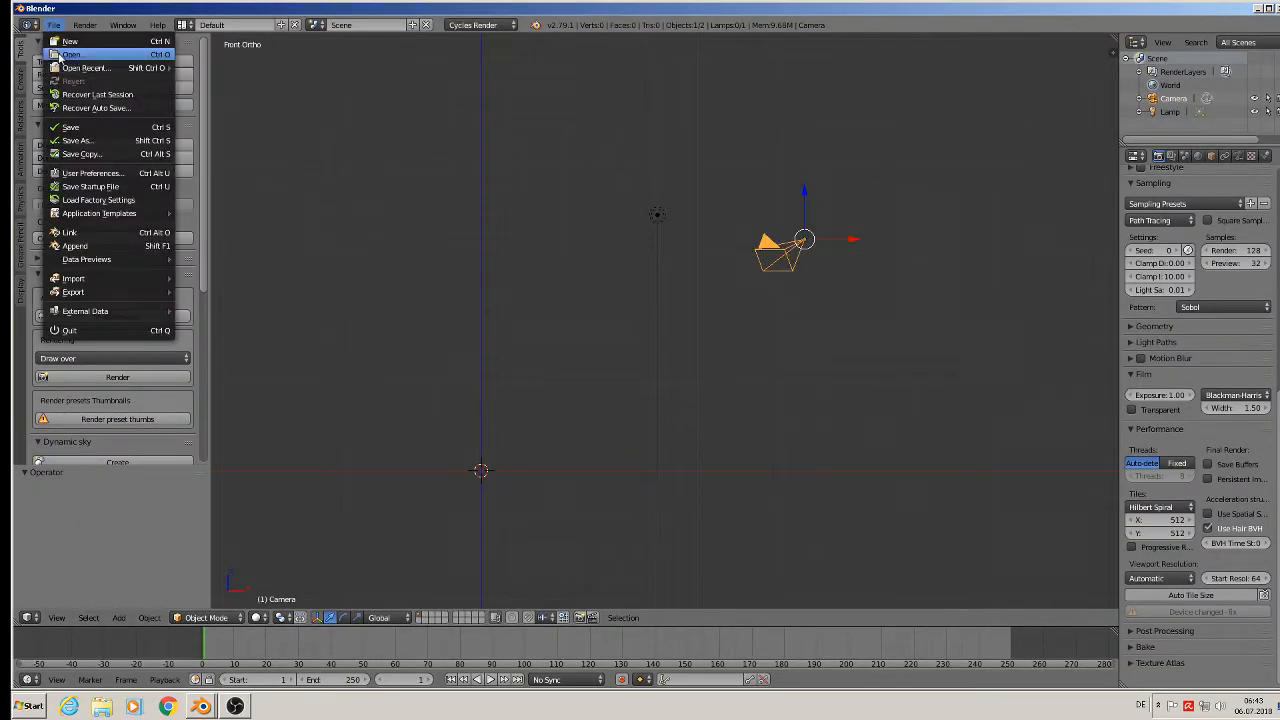
click(50, 50)
click(204, 93)
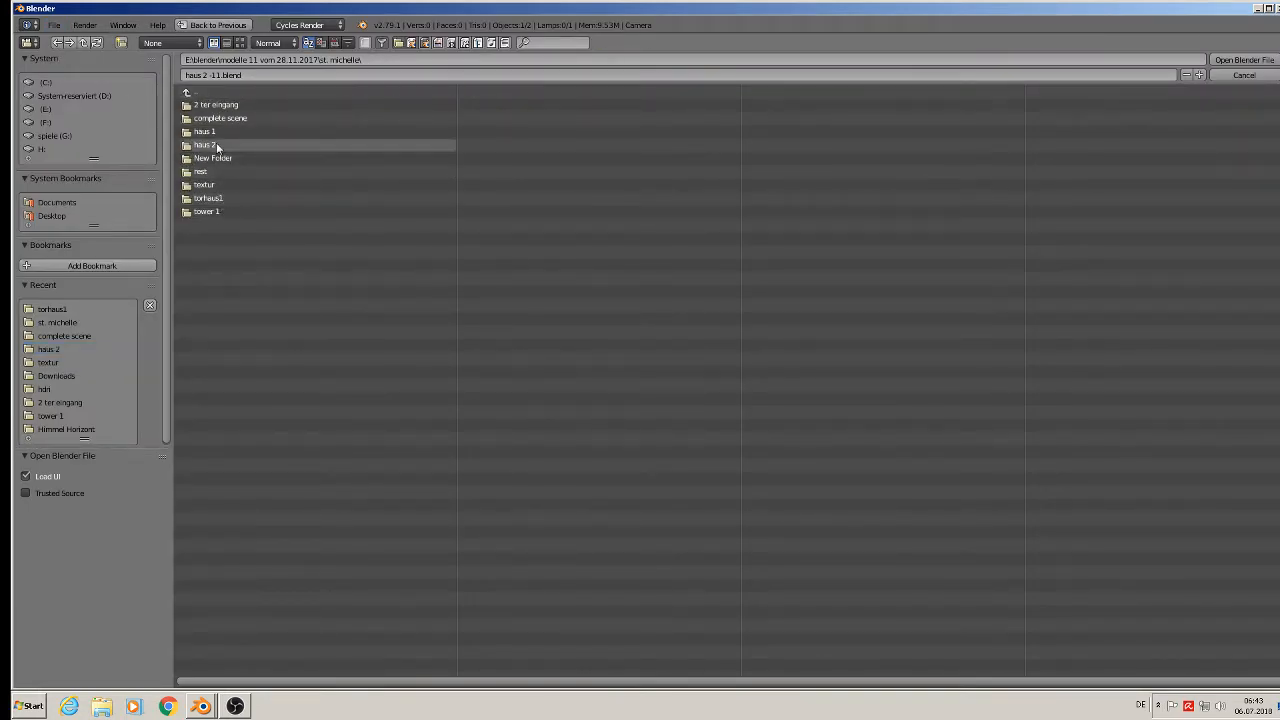
click(218, 131)
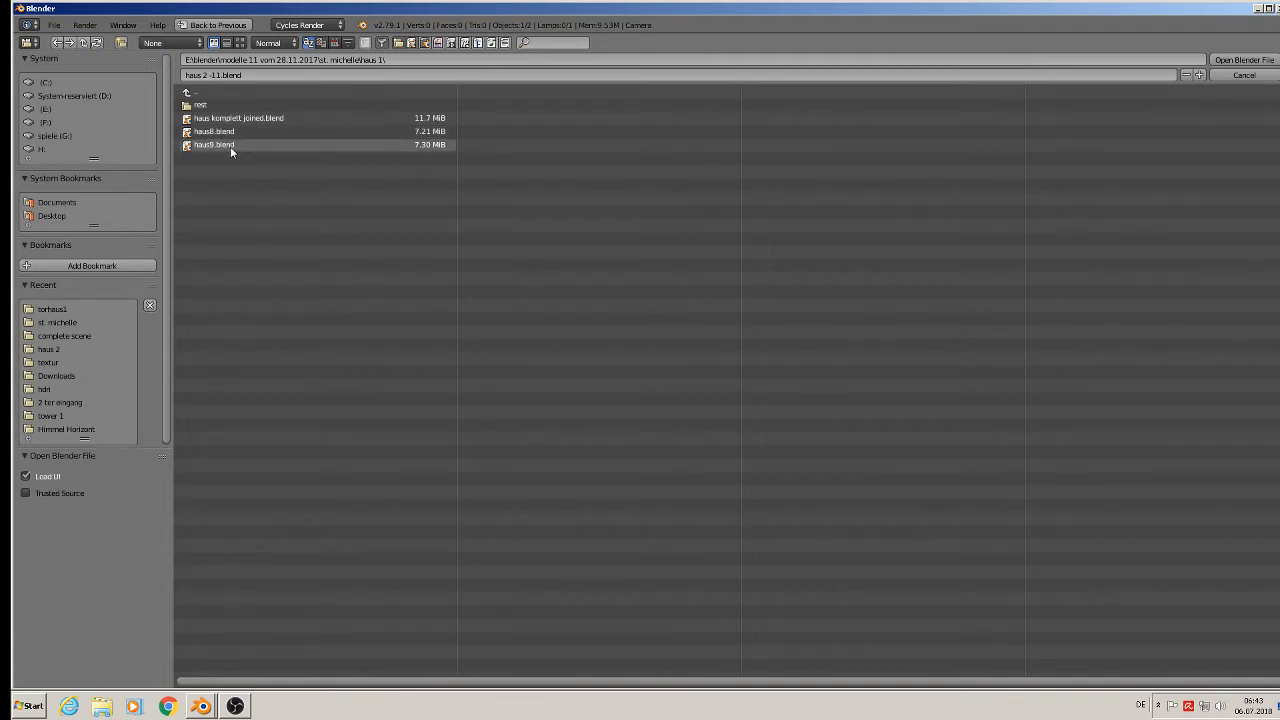
click(230, 146)
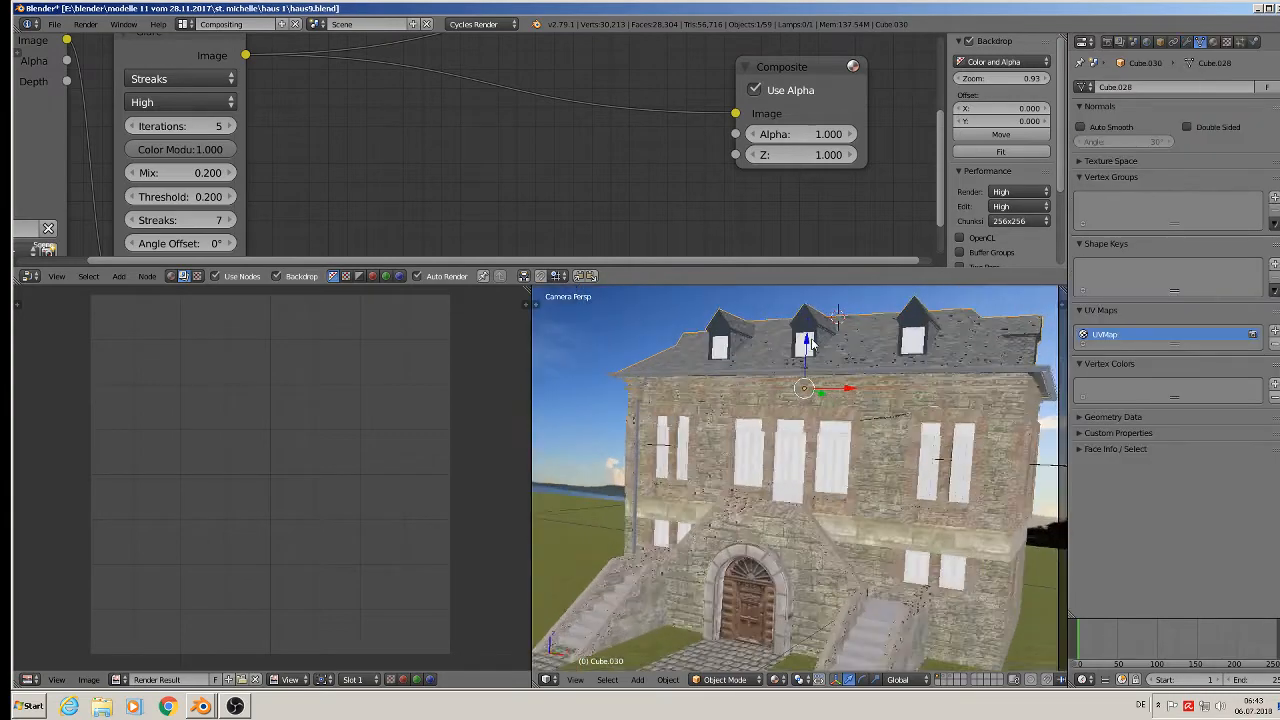
Separate the selected dormers into their own object and lower the roof into place.
middle_drag(812, 344, 842, 510)
key(Tab)
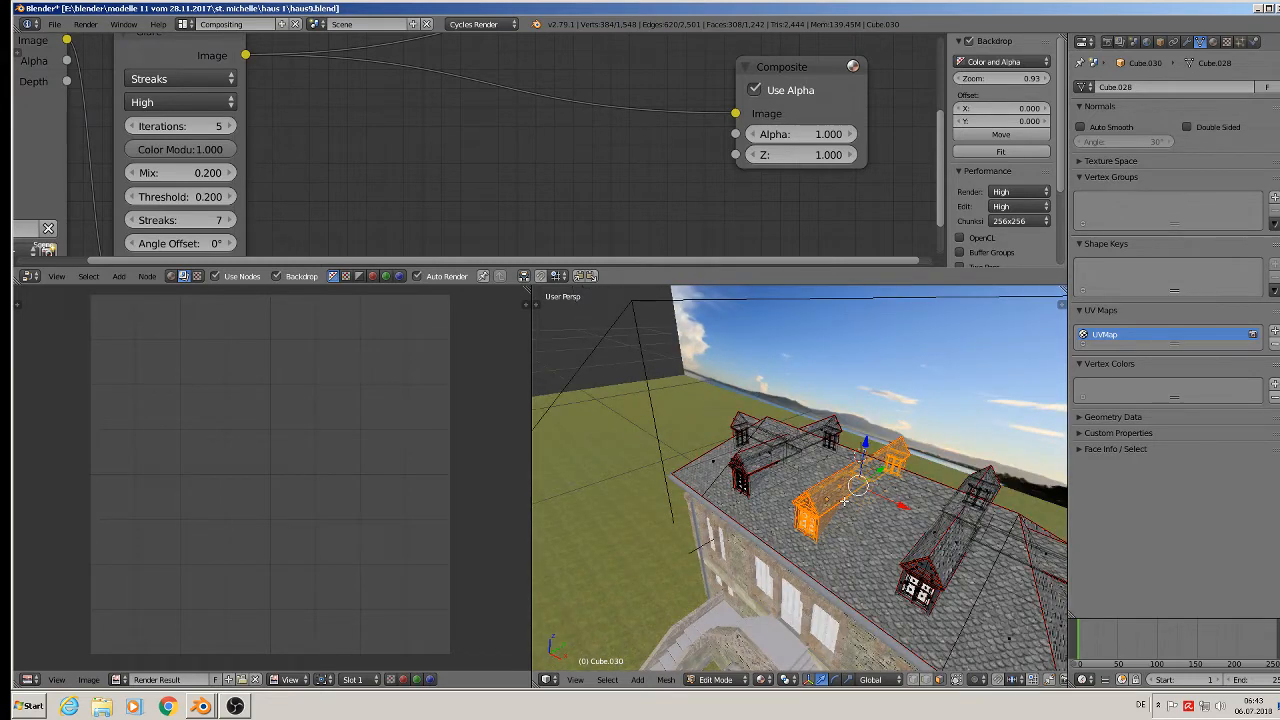
key(p)
click(846, 502)
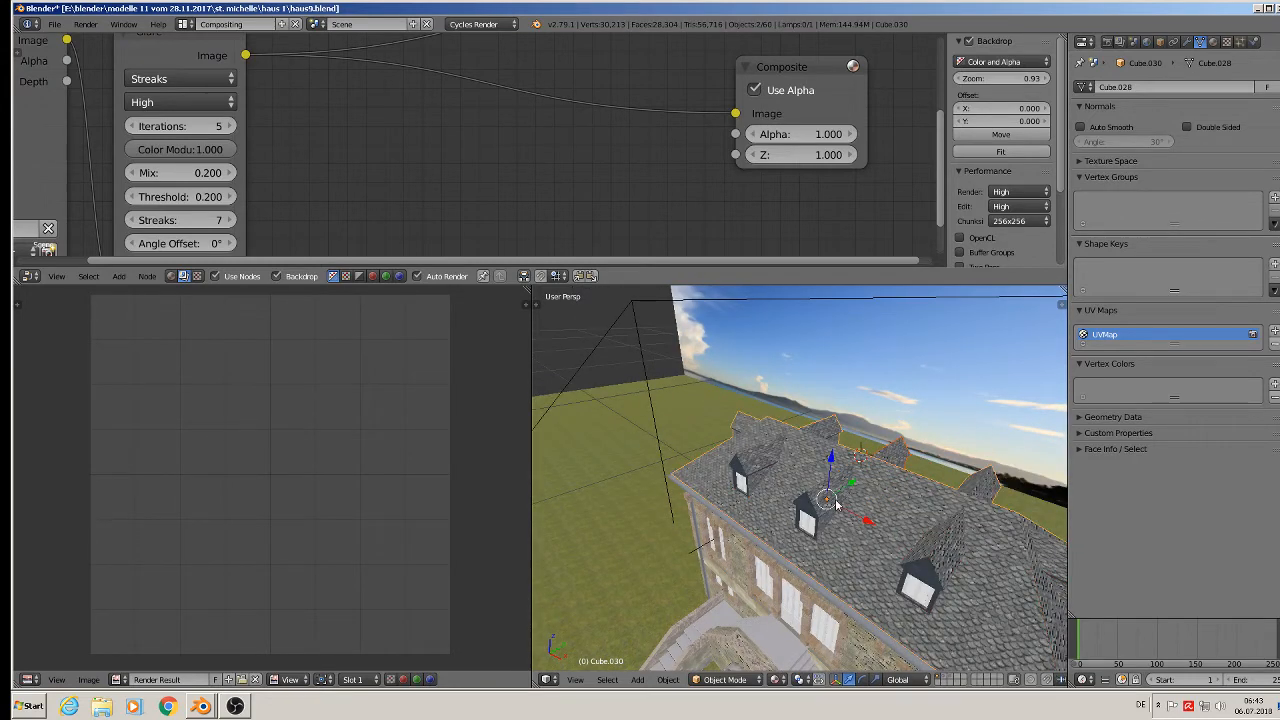
key(Tab)
key(g)
drag(806, 435, 803, 457)
Split the selected dormer roof face off into a new object.
key(Tab)
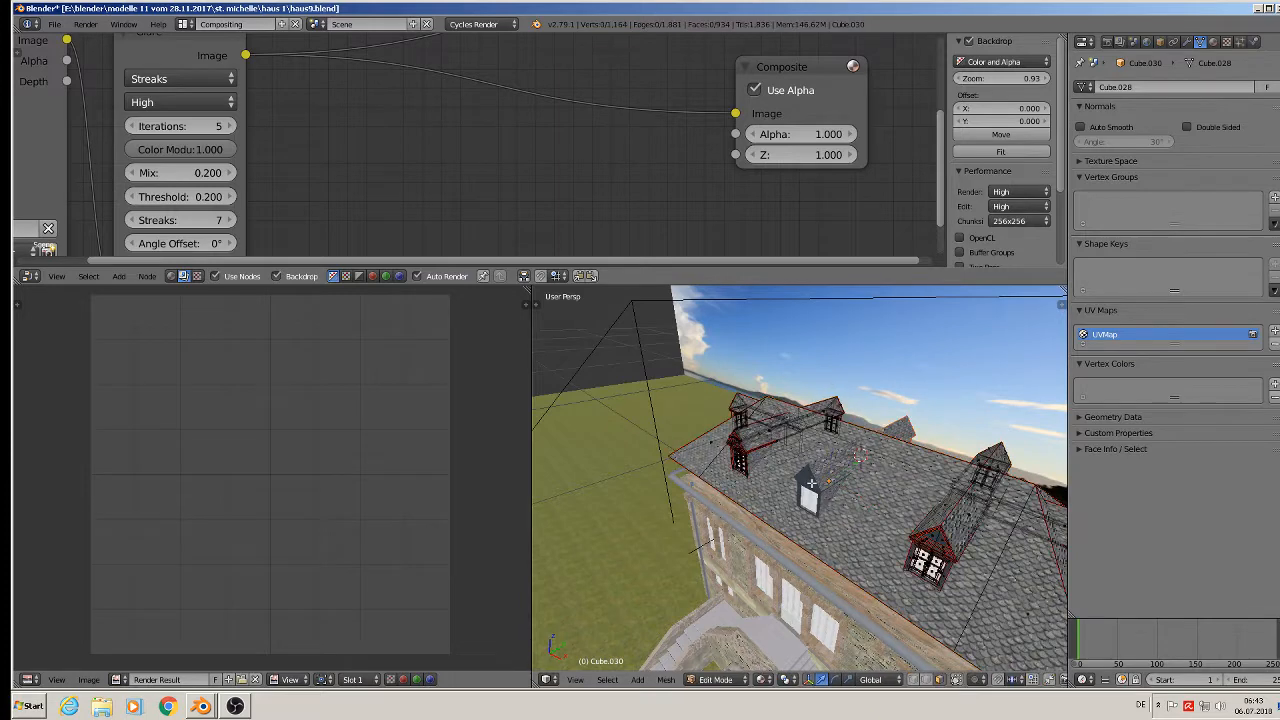
right_click(812, 483)
key(p)
click(826, 480)
key(Tab)
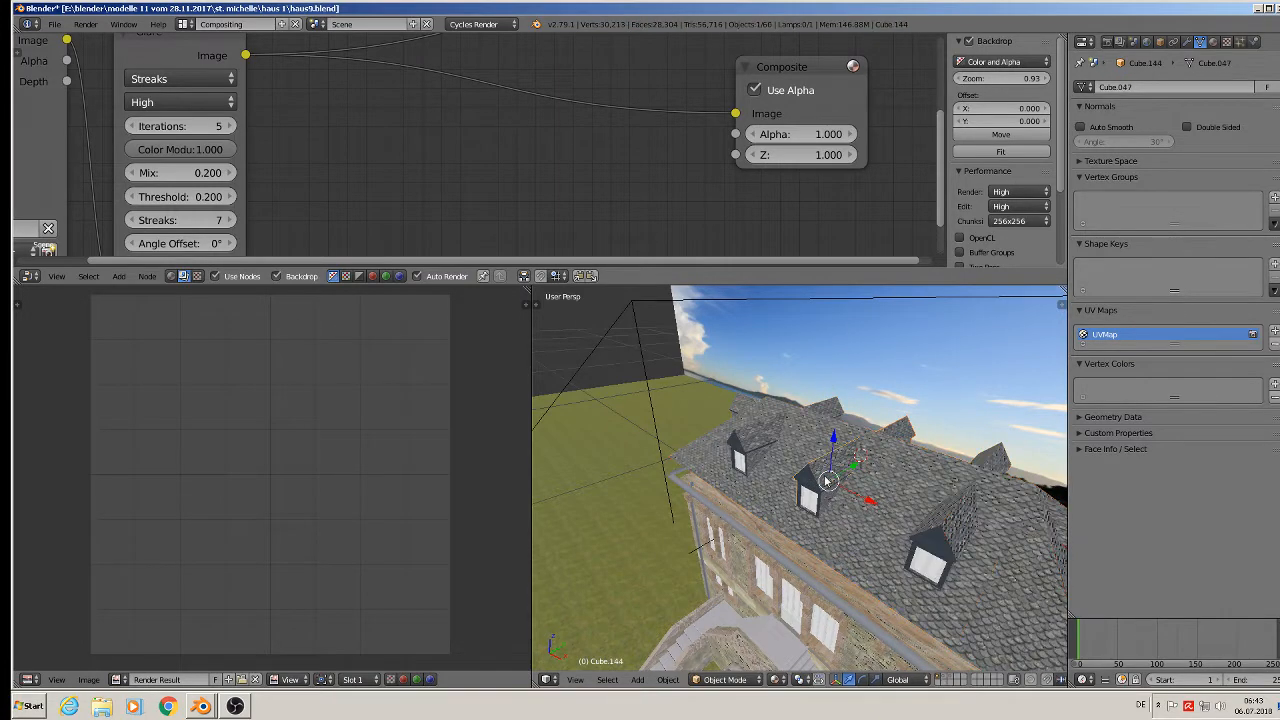
middle_drag(828, 443, 691, 442)
scroll(788, 437, up, 4)
Select the extra right-hand roof block with linked selection and delete its vertices.
key(Tab)
scroll(788, 437, down, 2)
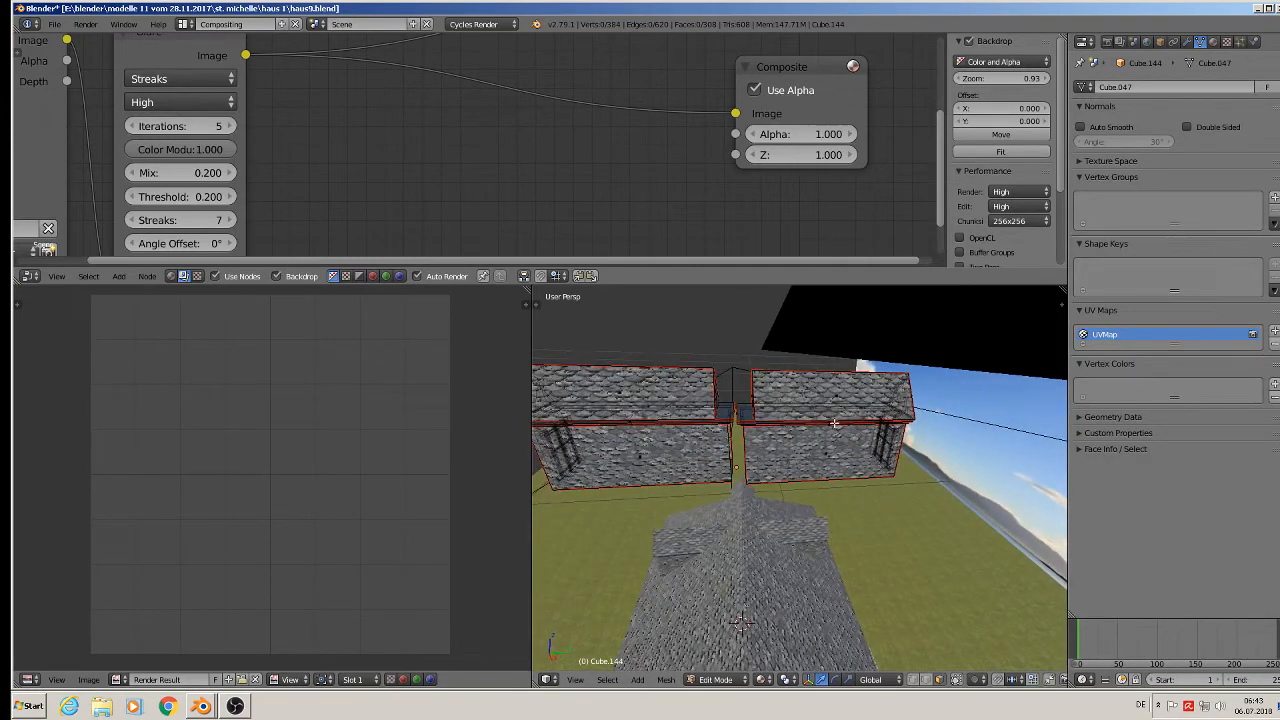
key(l)
key(l)
key(l)
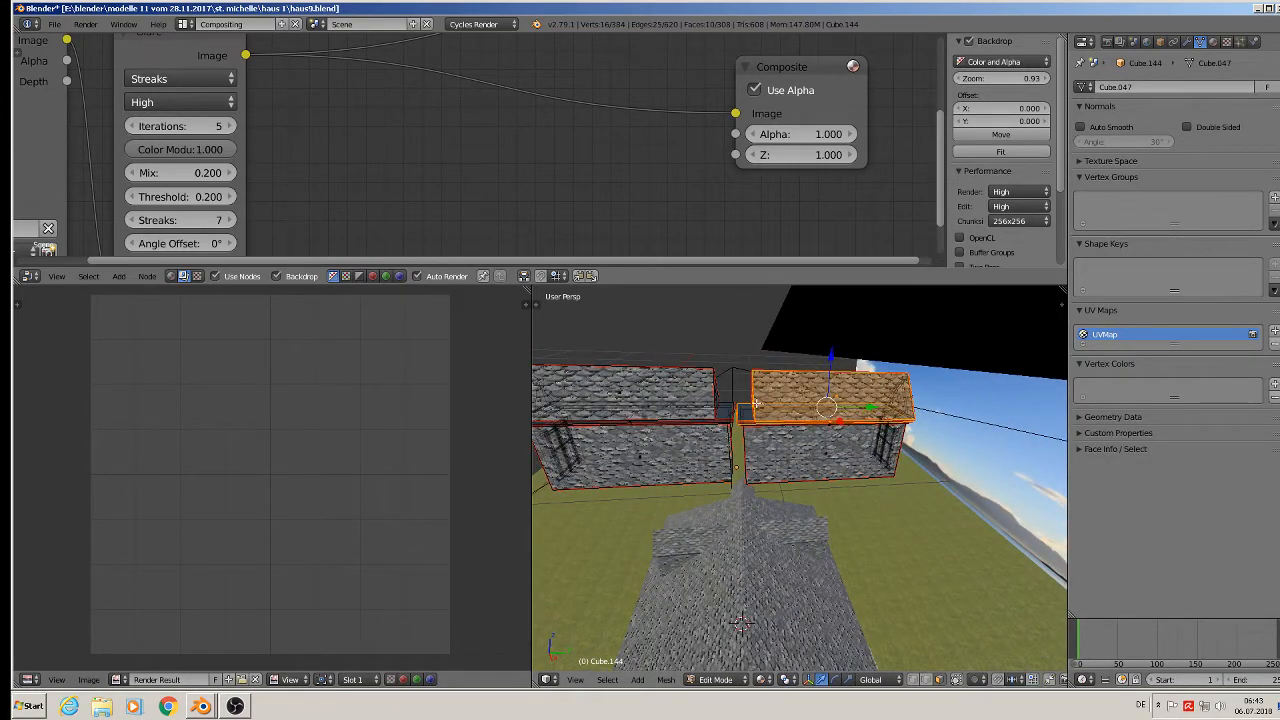
key(l)
key(l)
key(l)
key(l)
key(l)
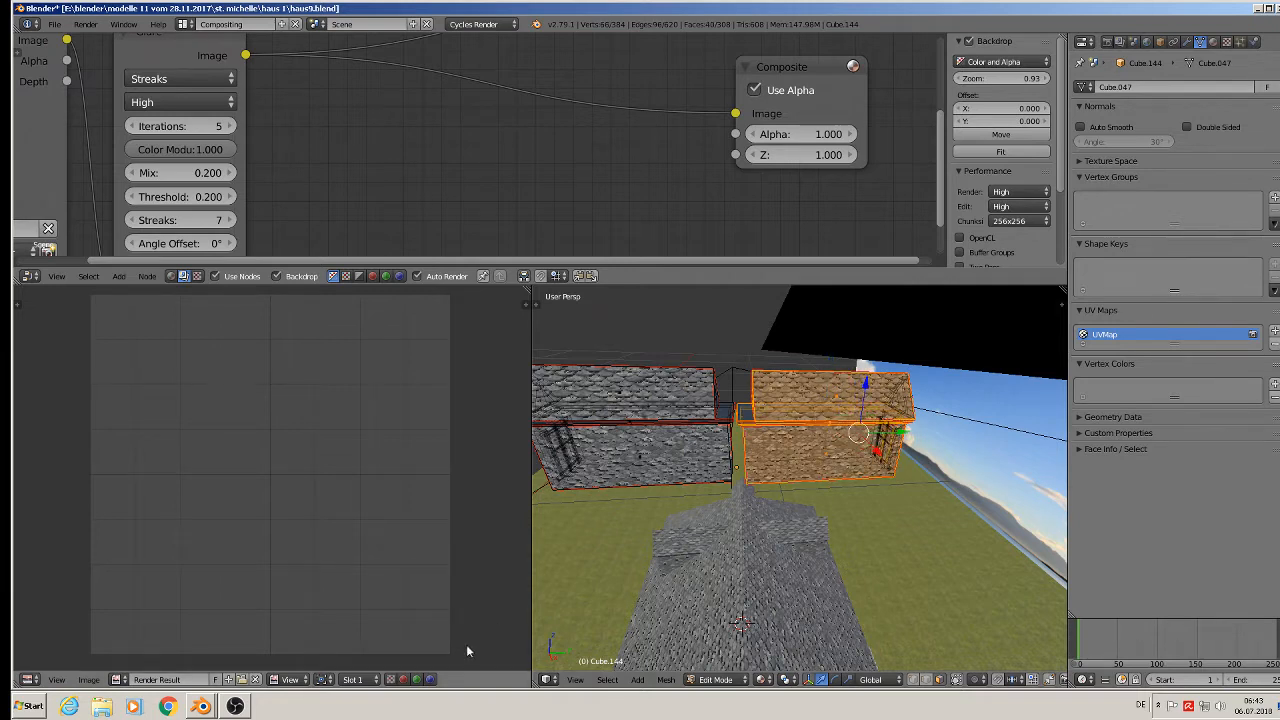
click(912, 680)
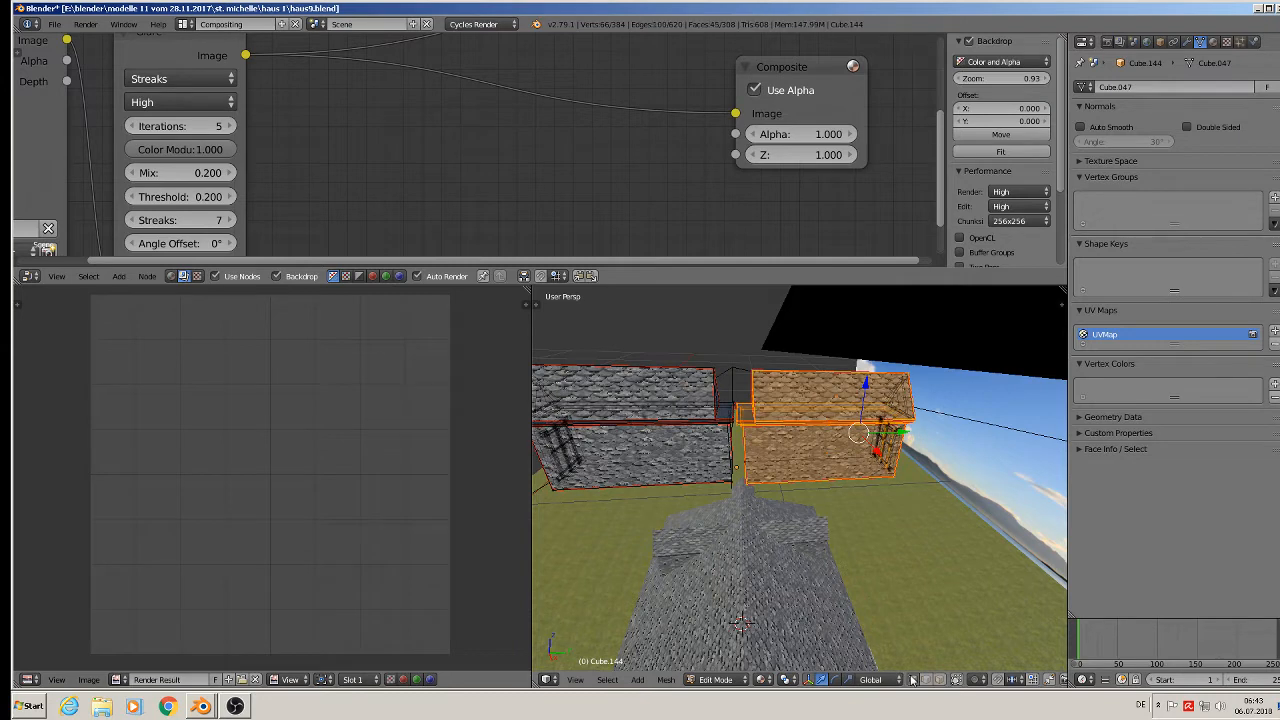
key(l)
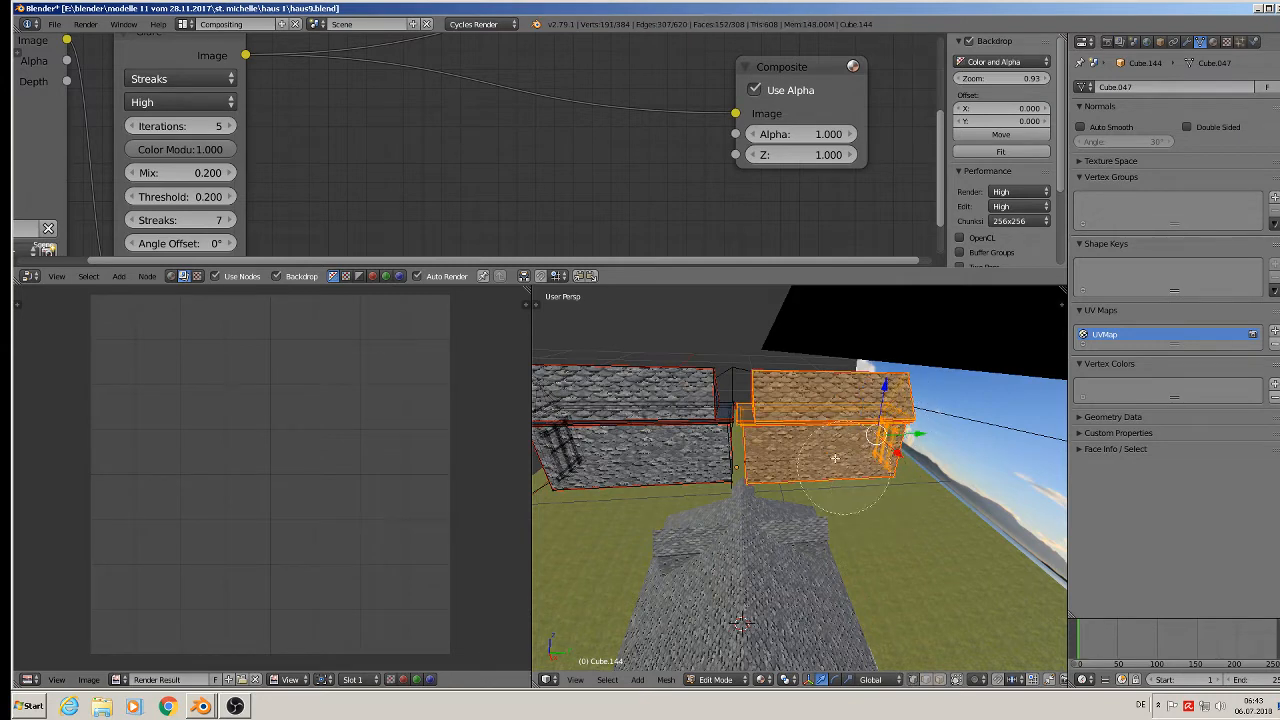
drag(786, 436, 869, 465)
key(x)
click(902, 461)
scroll(896, 461, down, 7)
key(Tab)
Copy the dormer to the buffer and quit haus9.blend without saving.
middle_drag(804, 480, 828, 489)
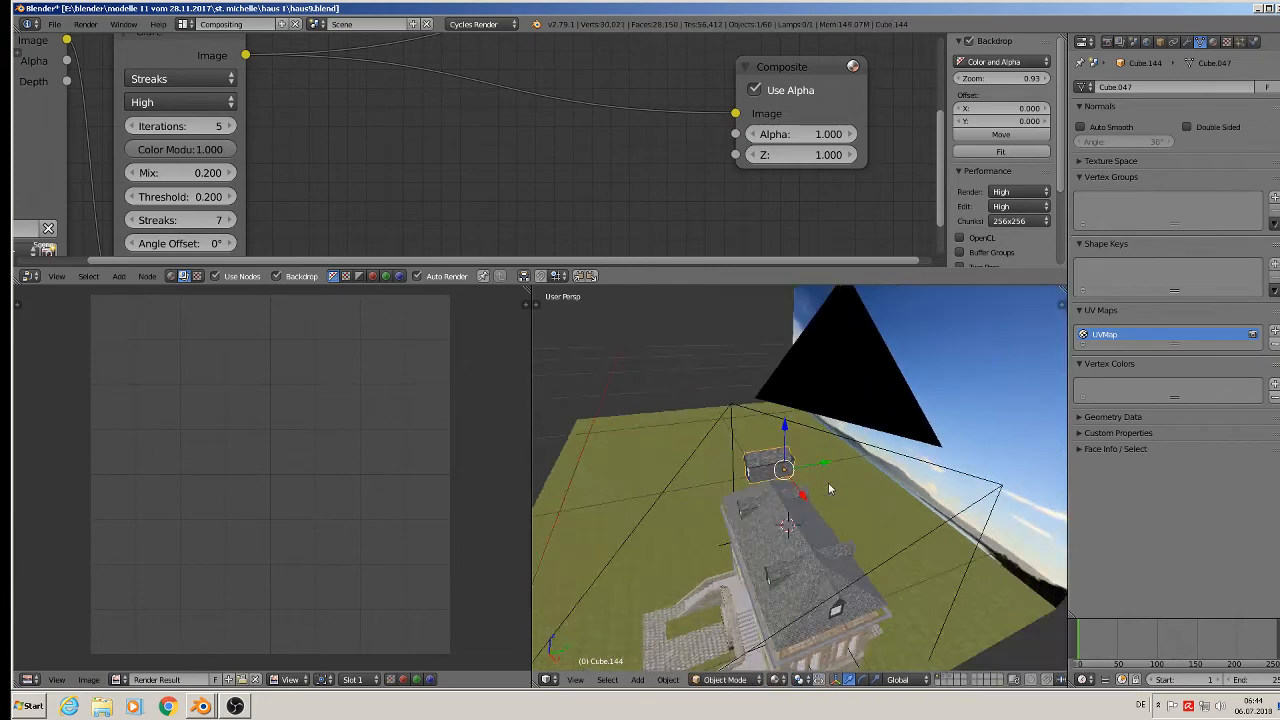
scroll(824, 486, up, 9)
middle_drag(731, 469, 776, 449)
scroll(848, 466, down, 8)
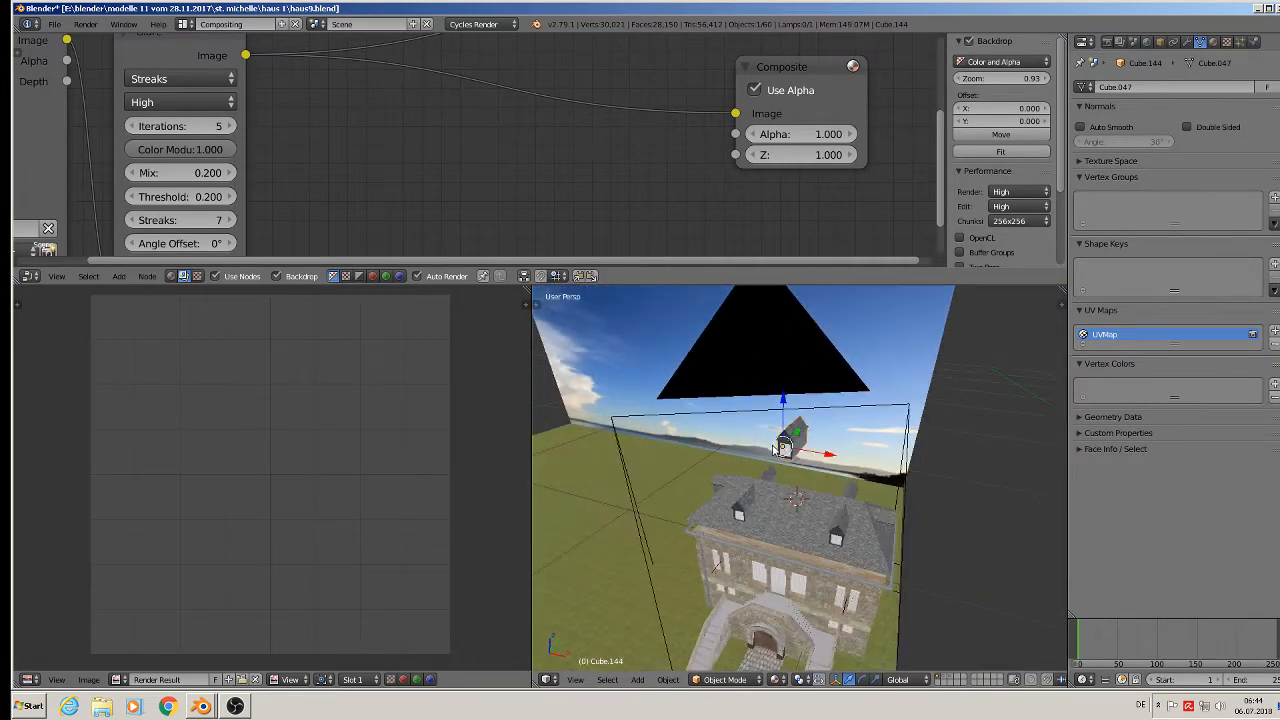
key(ctrl+c)
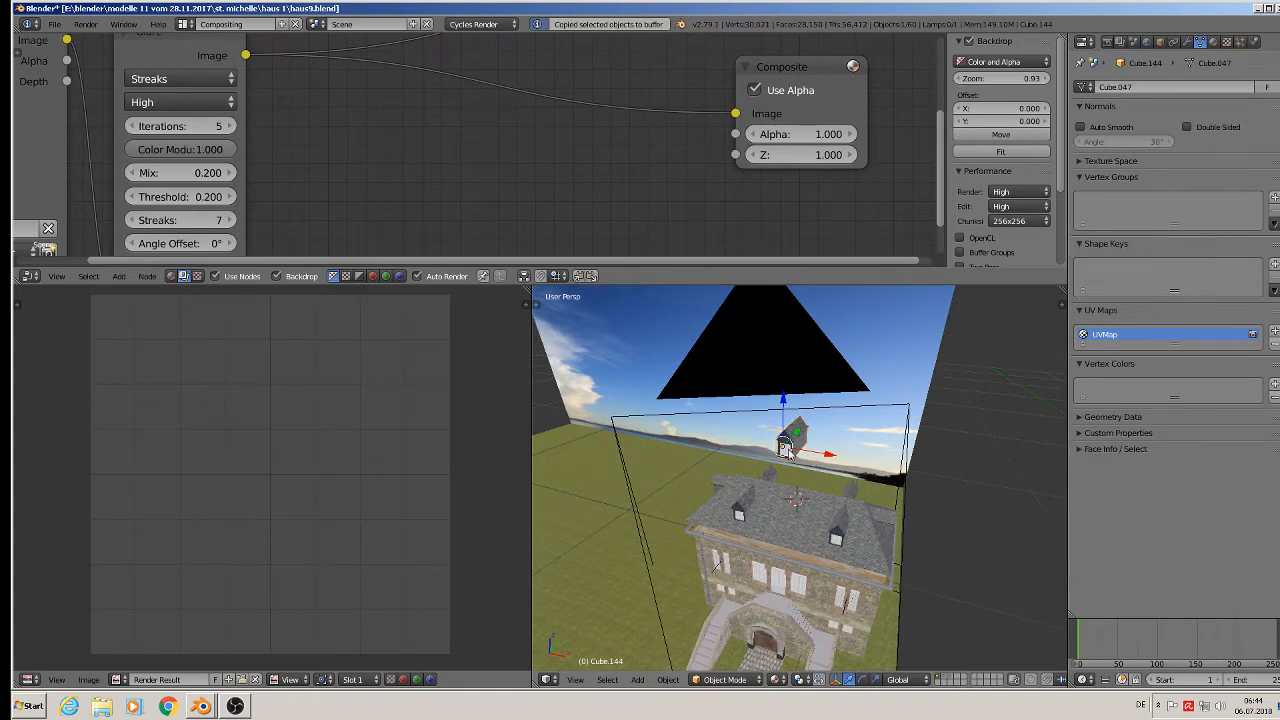
key(ctrl+q)
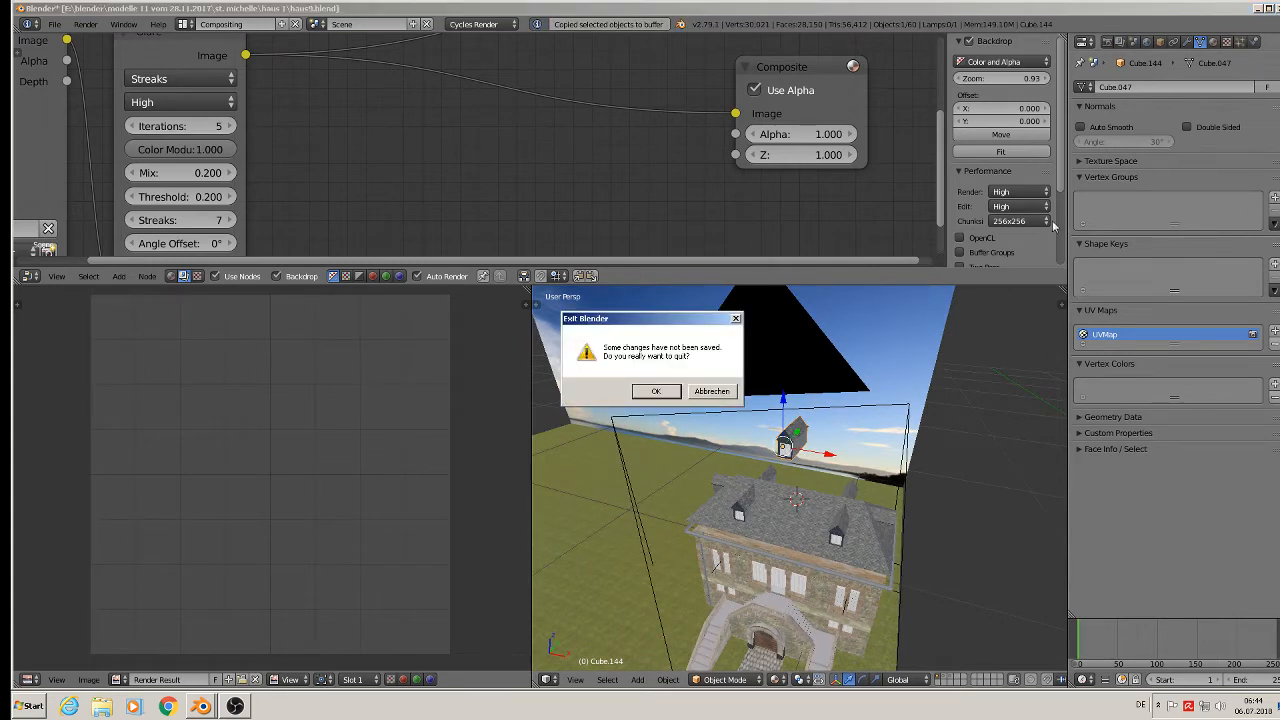
click(730, 391)
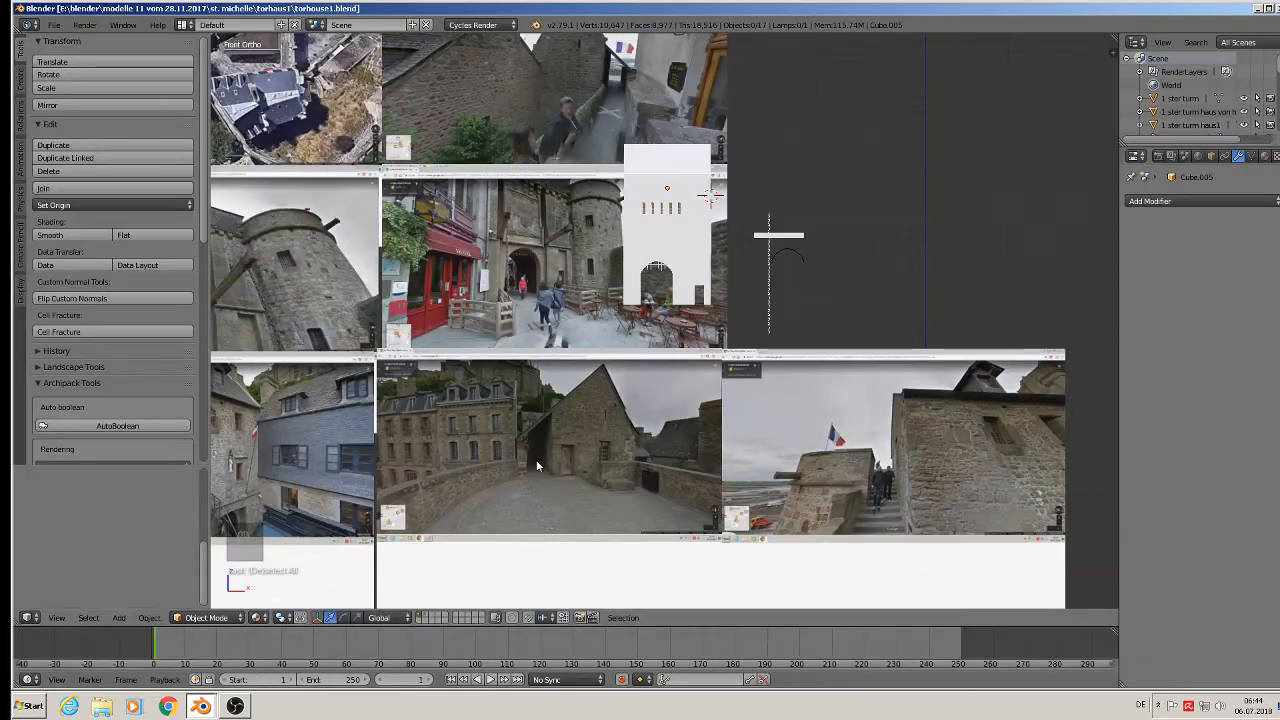
Paste the copied dormer into torhouse1.blend and move it along Y.
middle_drag(536, 459, 575, 517)
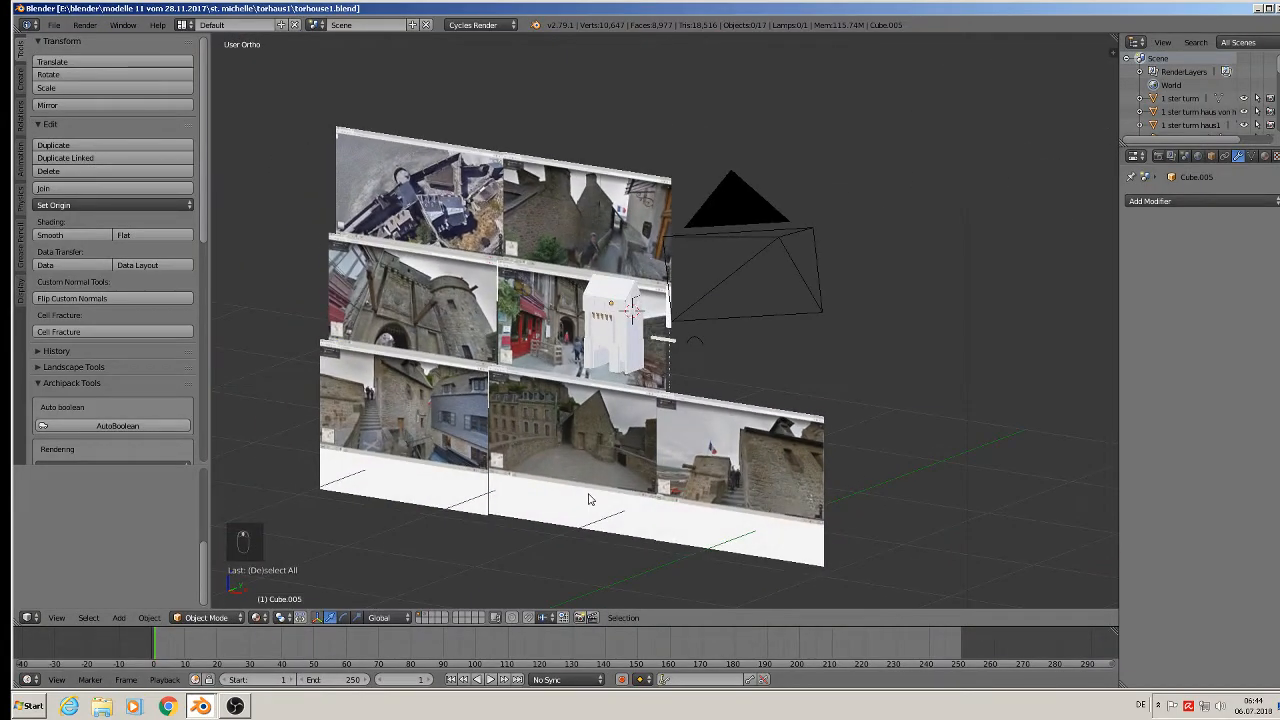
key(ctrl+v)
scroll(590, 500, down, 6)
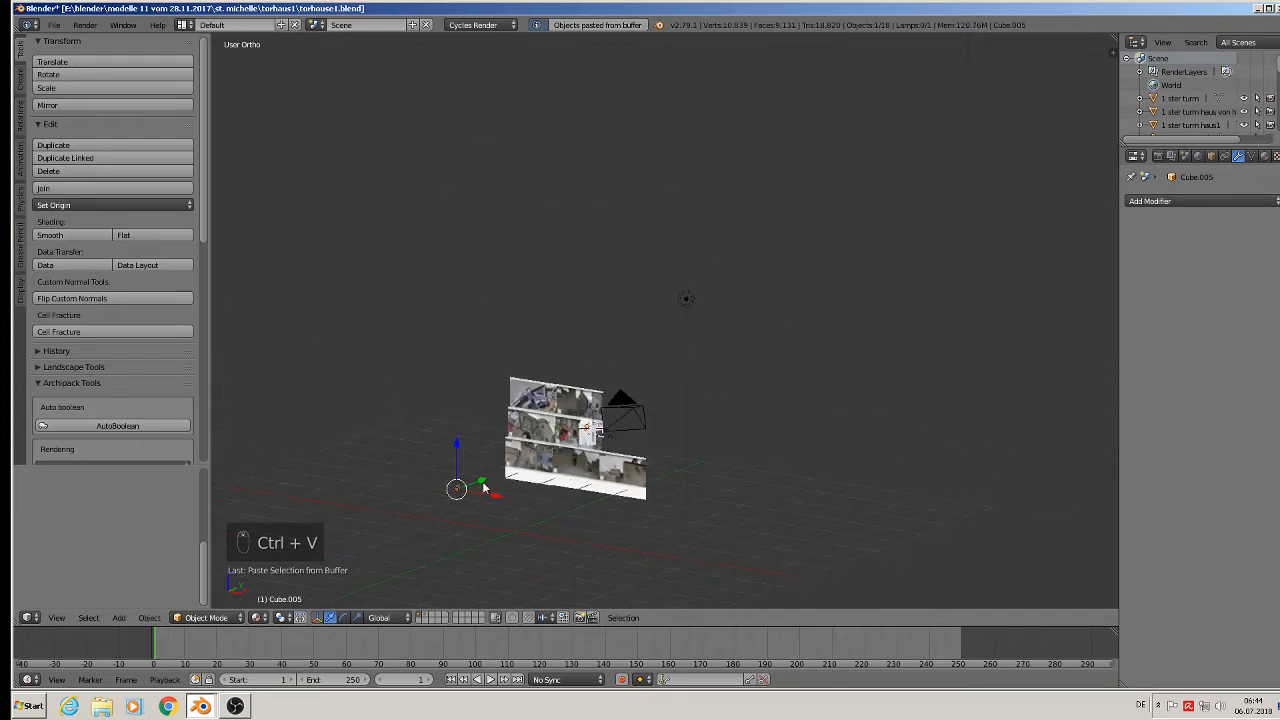
scroll(483, 487, up, 2)
key(g)
key(y)
drag(670, 414, 670, 414)
middle_drag(670, 414, 721, 484)
drag(644, 372, 643, 445)
Slide the dormer along X and raise it onto the white tower's top.
drag(675, 487, 740, 435)
scroll(740, 435, up, 2)
middle_drag(740, 435, 623, 411)
scroll(735, 448, up, 7)
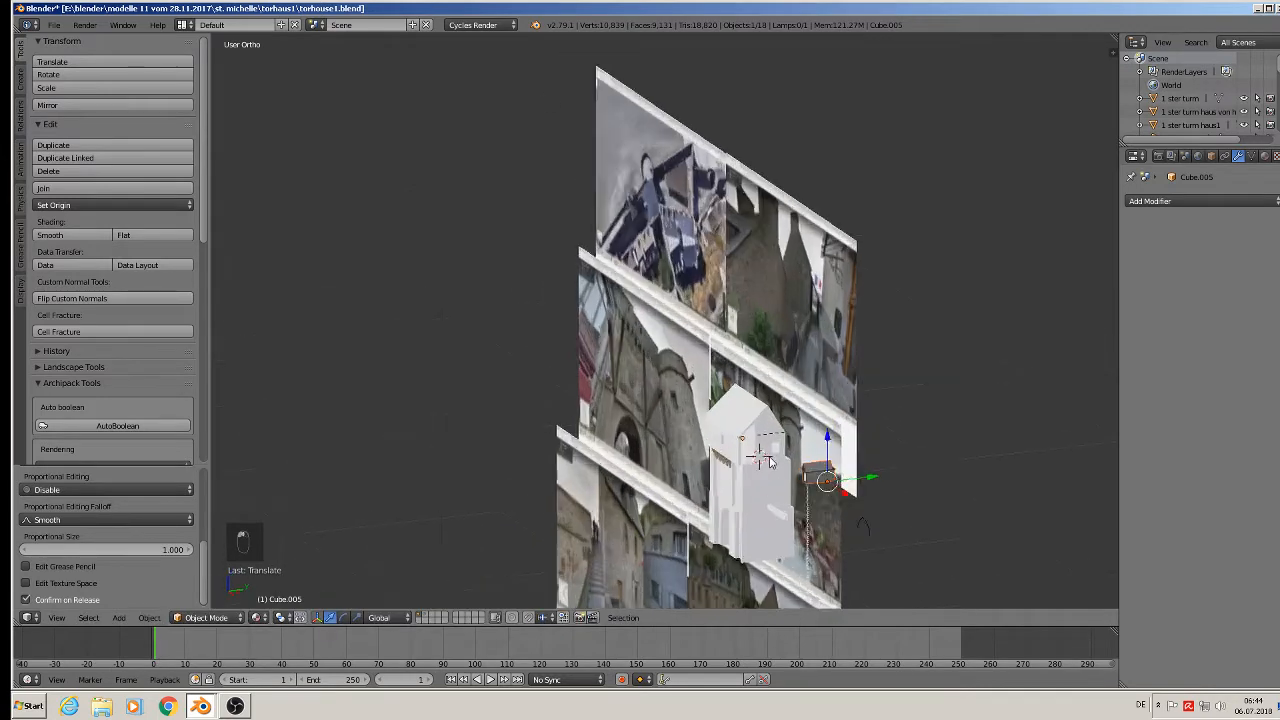
drag(862, 463, 806, 352)
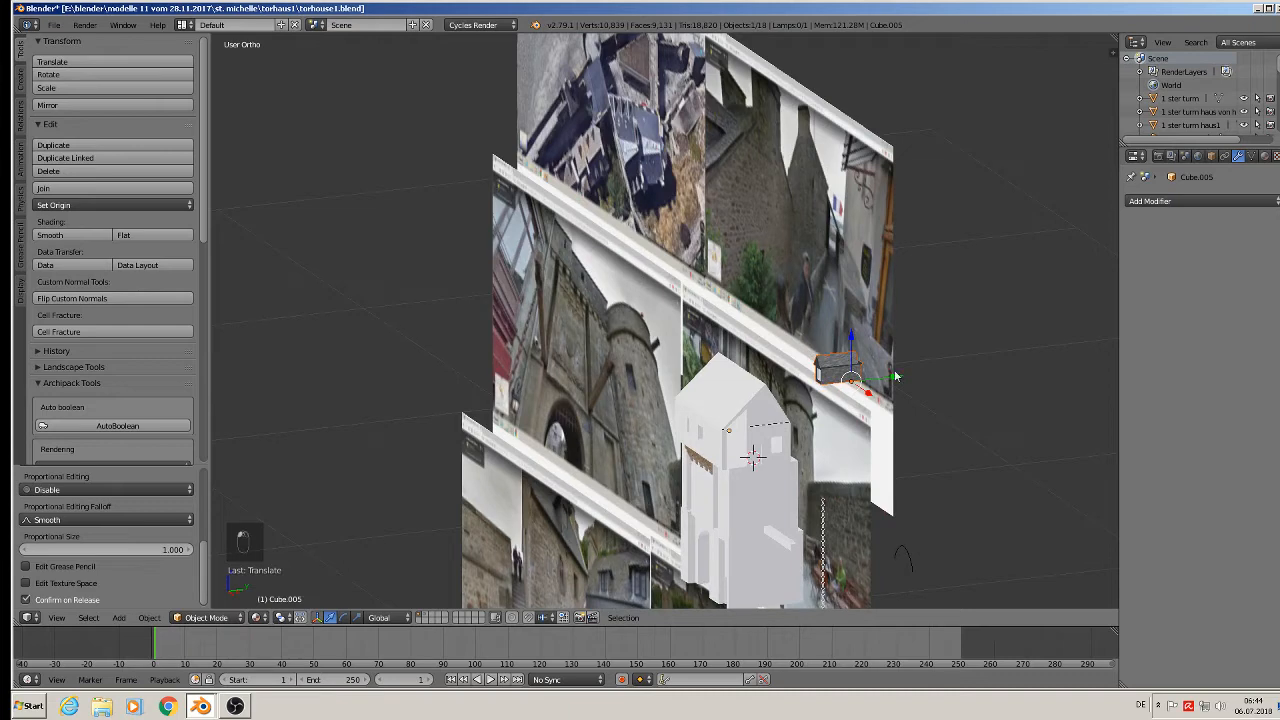
middle_drag(880, 378, 805, 390)
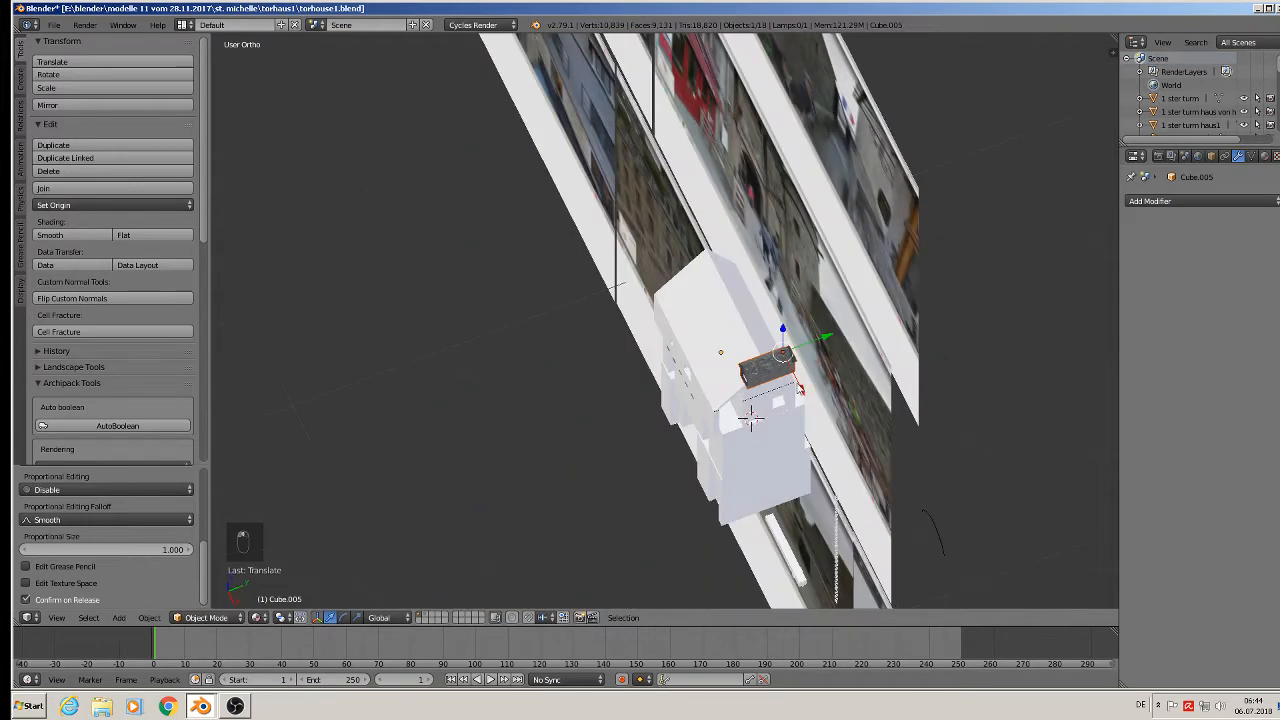
drag(800, 389, 735, 387)
Turn the dormer 180° about Z with rz180 and set its origin to geometry.
text(r)
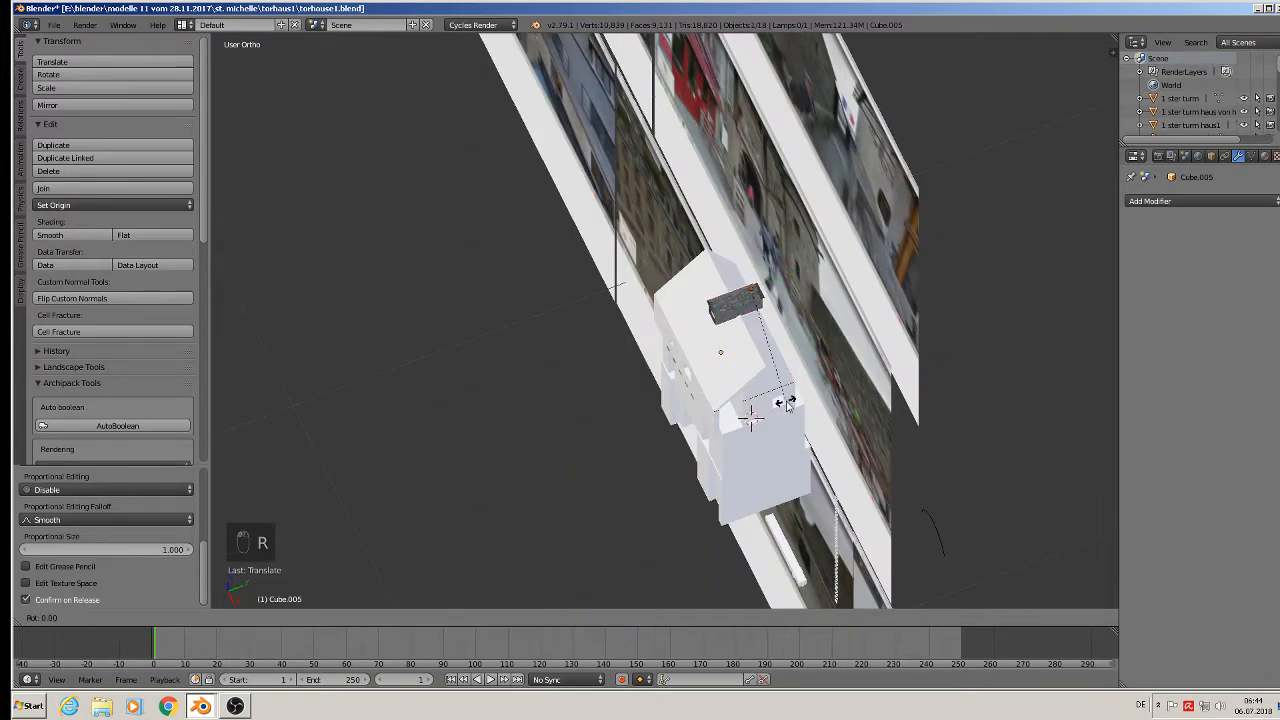
text(z180)
key(Return)
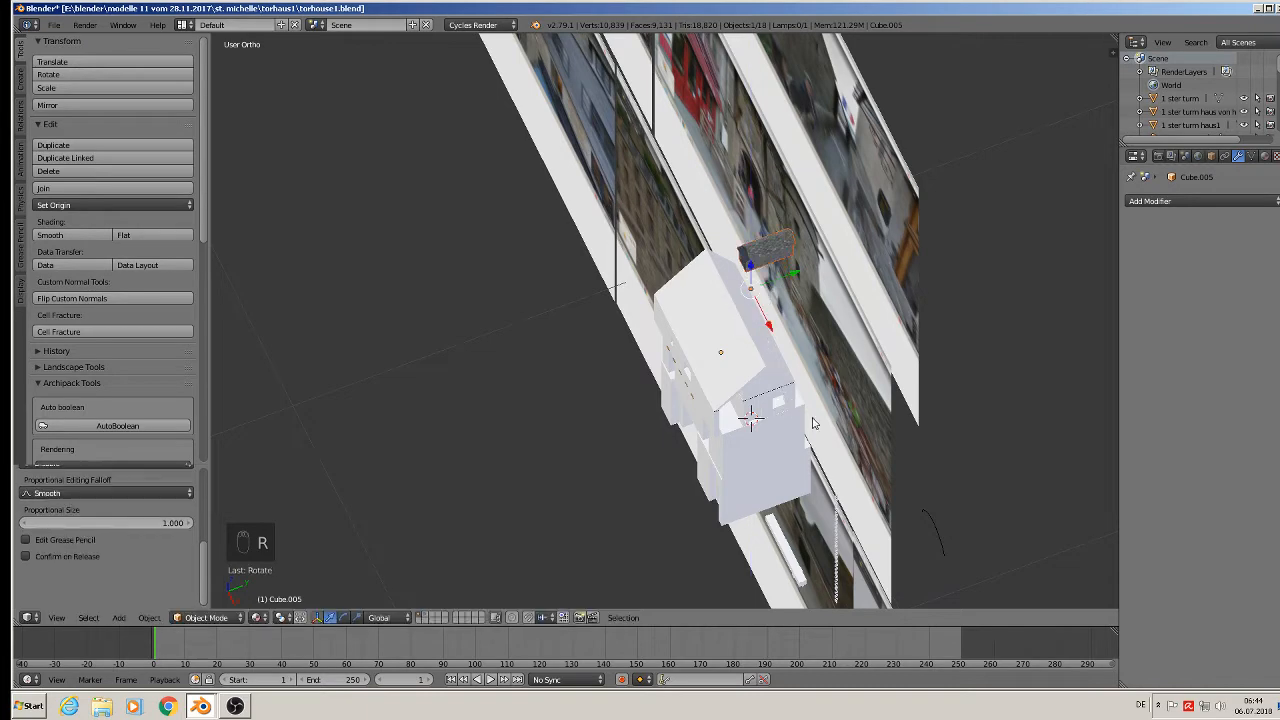
click(86, 205)
click(86, 235)
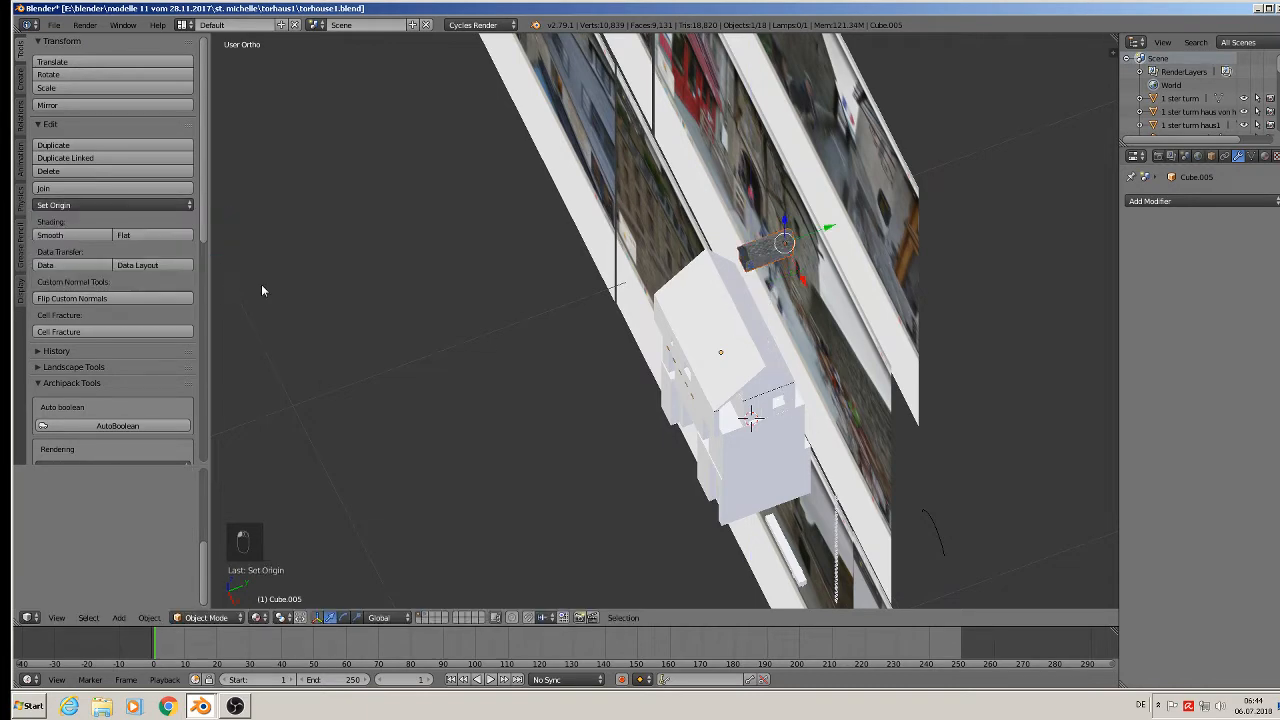
Lower and nudge the dormer along X and Y until it sits on the roof slope.
middle_drag(263, 286, 810, 255)
drag(786, 212, 786, 260)
drag(831, 301, 801, 303)
middle_drag(718, 352, 703, 412)
mouse_move(739, 311)
mouse_down()
mouse_move(703, 350)
mouse_move(734, 331)
mouse_up()
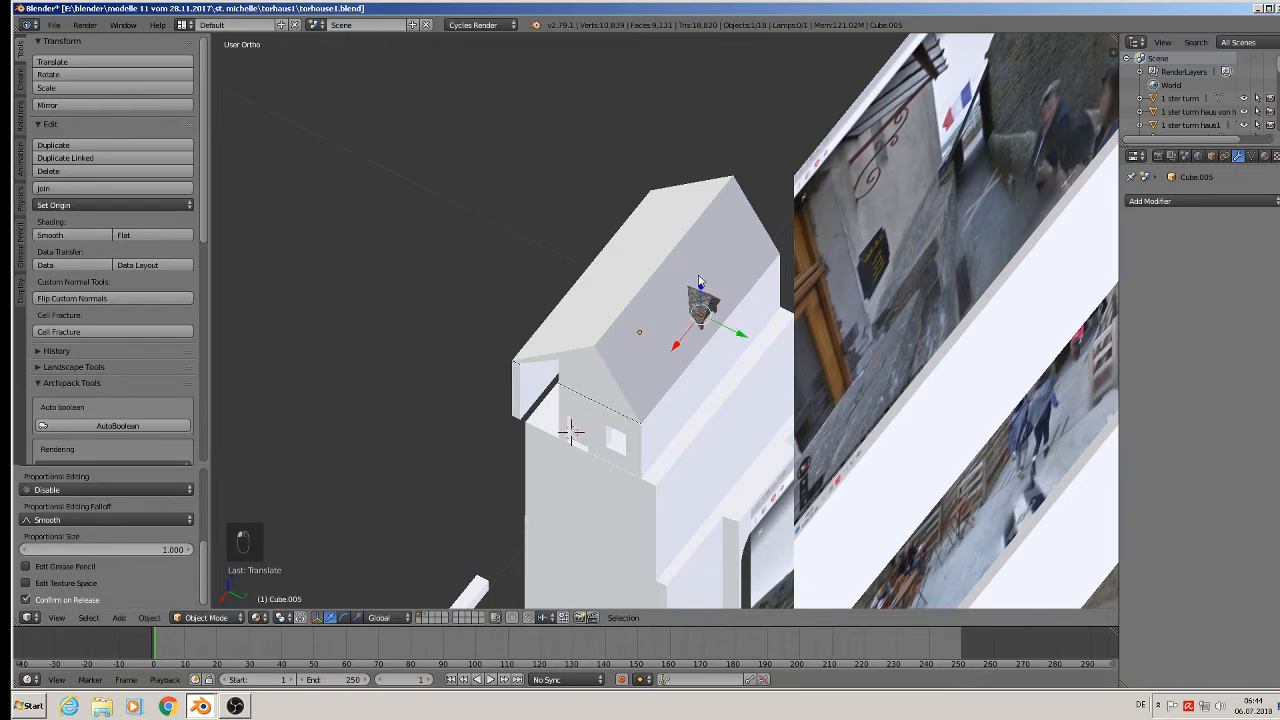
drag(700, 284, 699, 279)
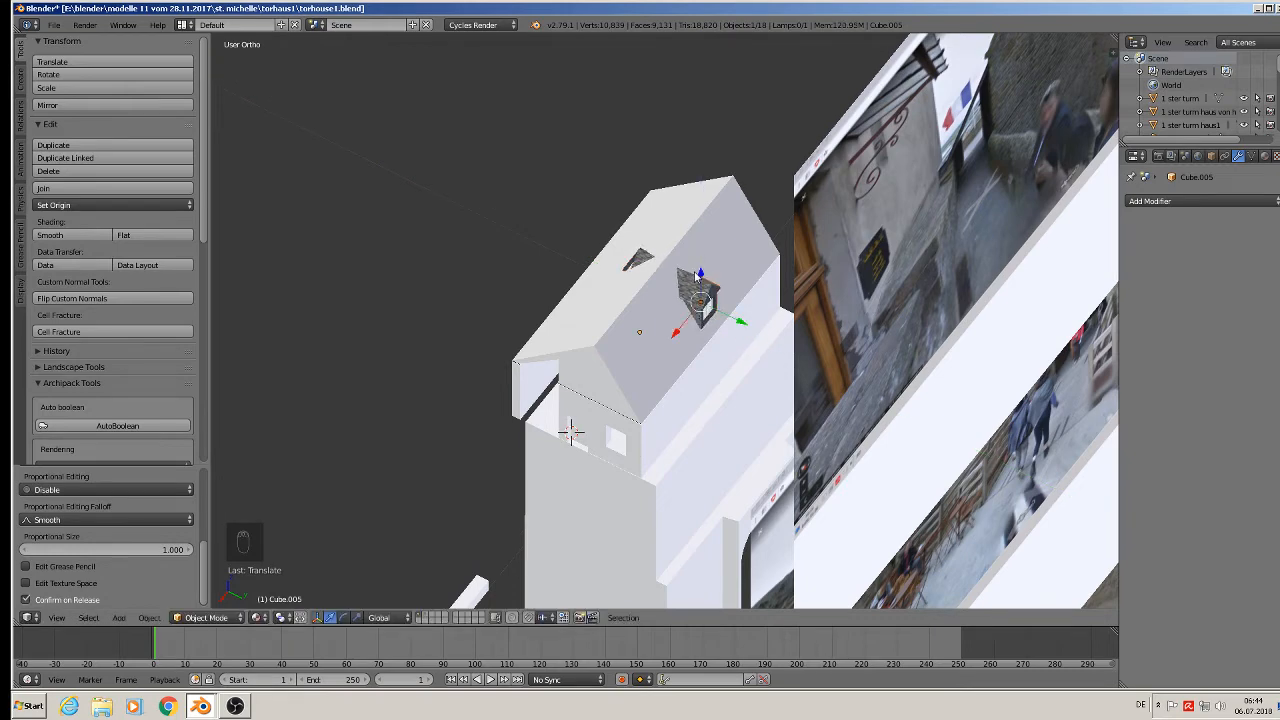
middle_drag(699, 279, 676, 292)
Box-select the vertices at the pasted dormer's left end in Edit Mode.
key(Tab)
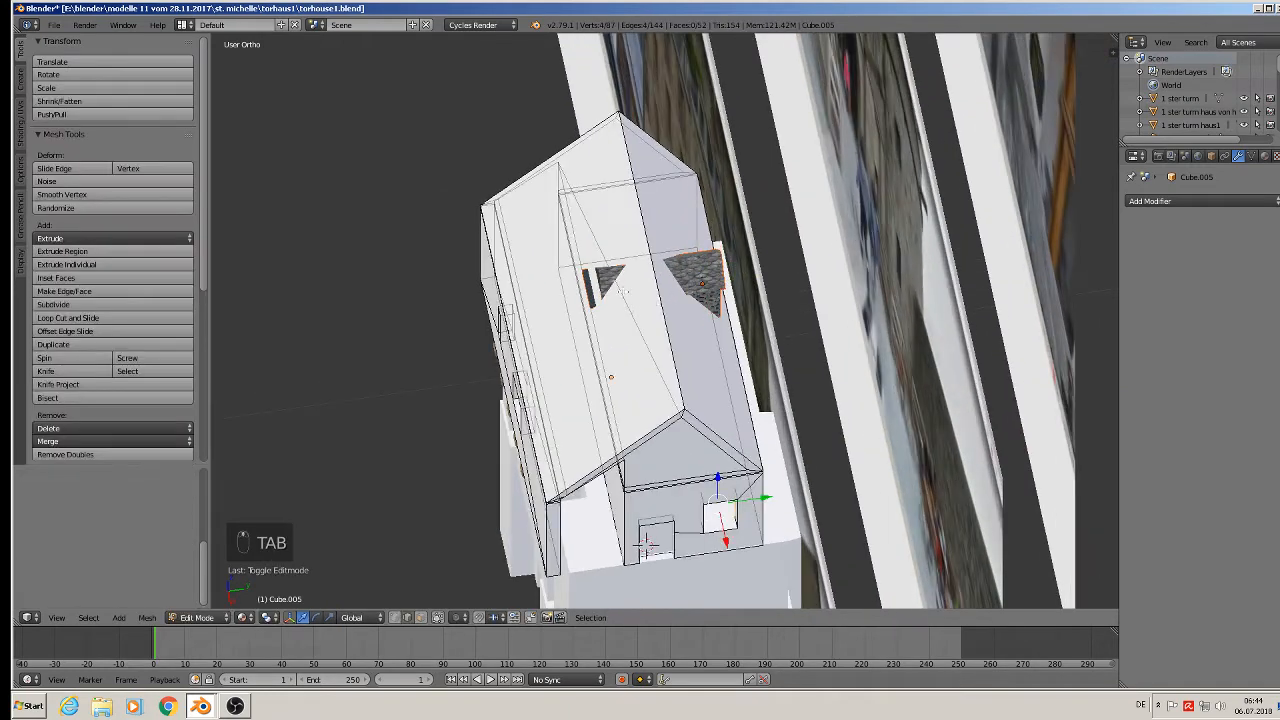
key(Tab)
right_click(690, 294)
key(Tab)
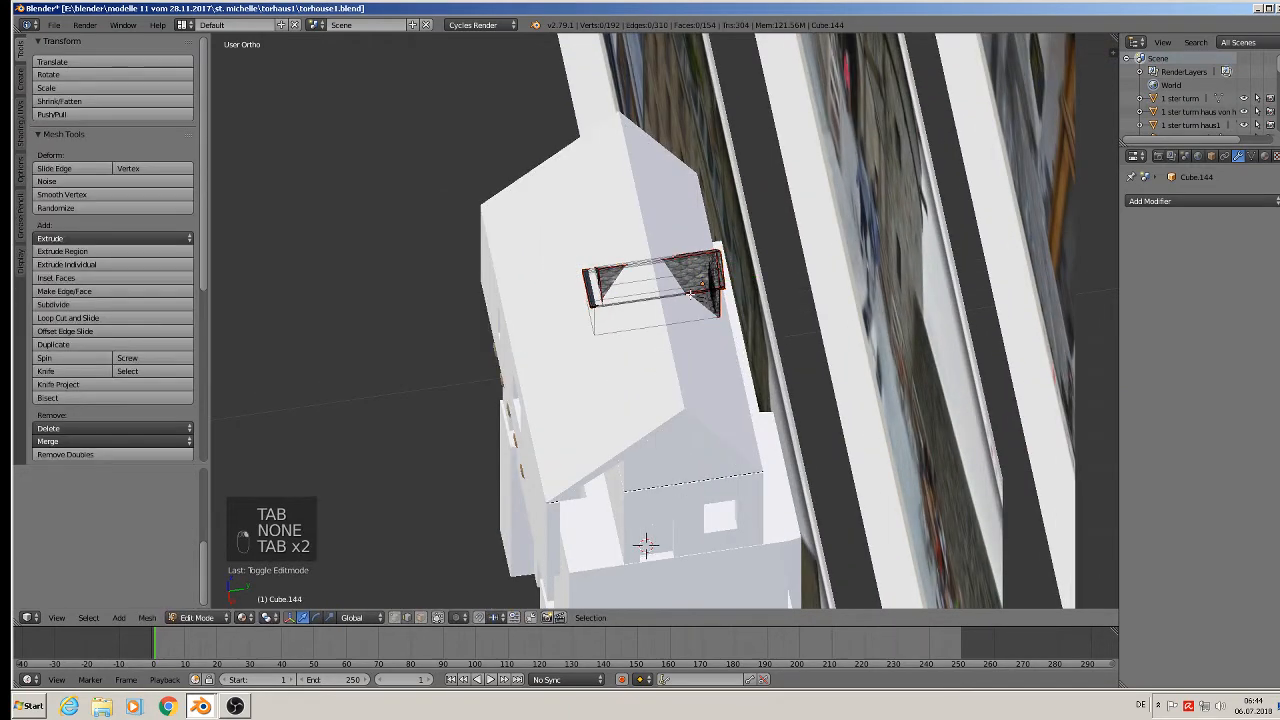
middle_drag(690, 294, 652, 225)
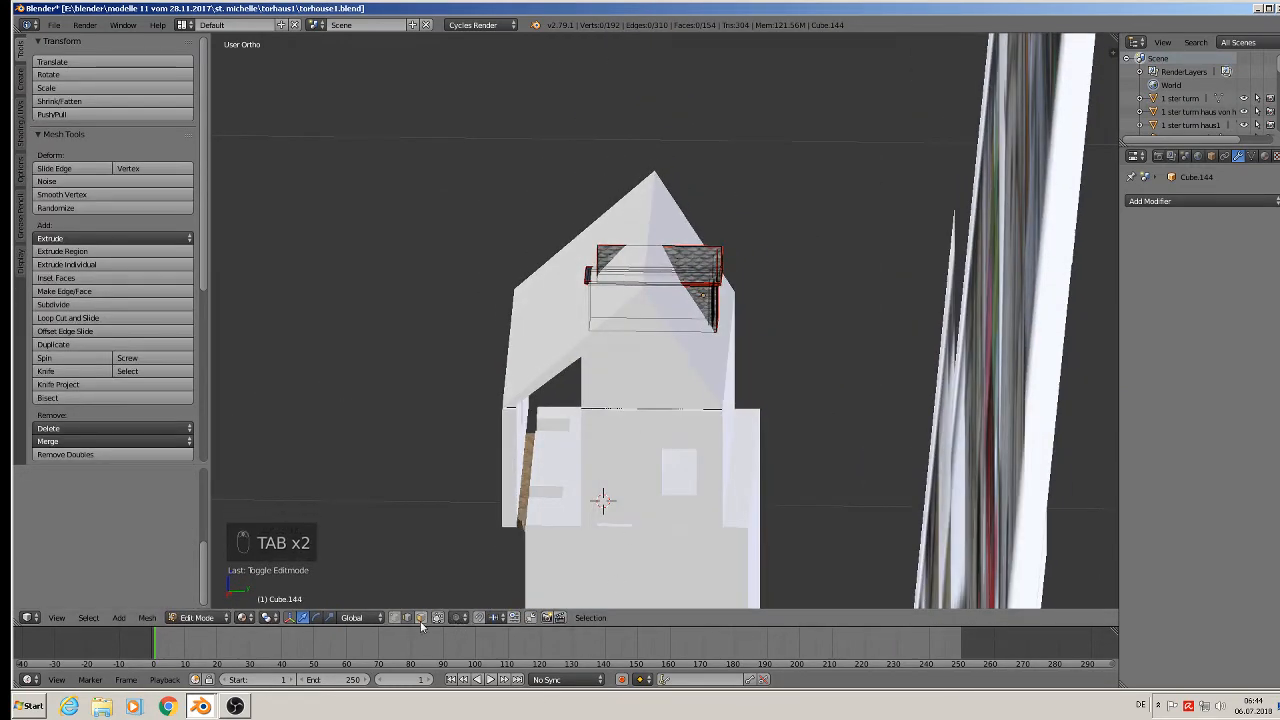
key(a)
key(a)
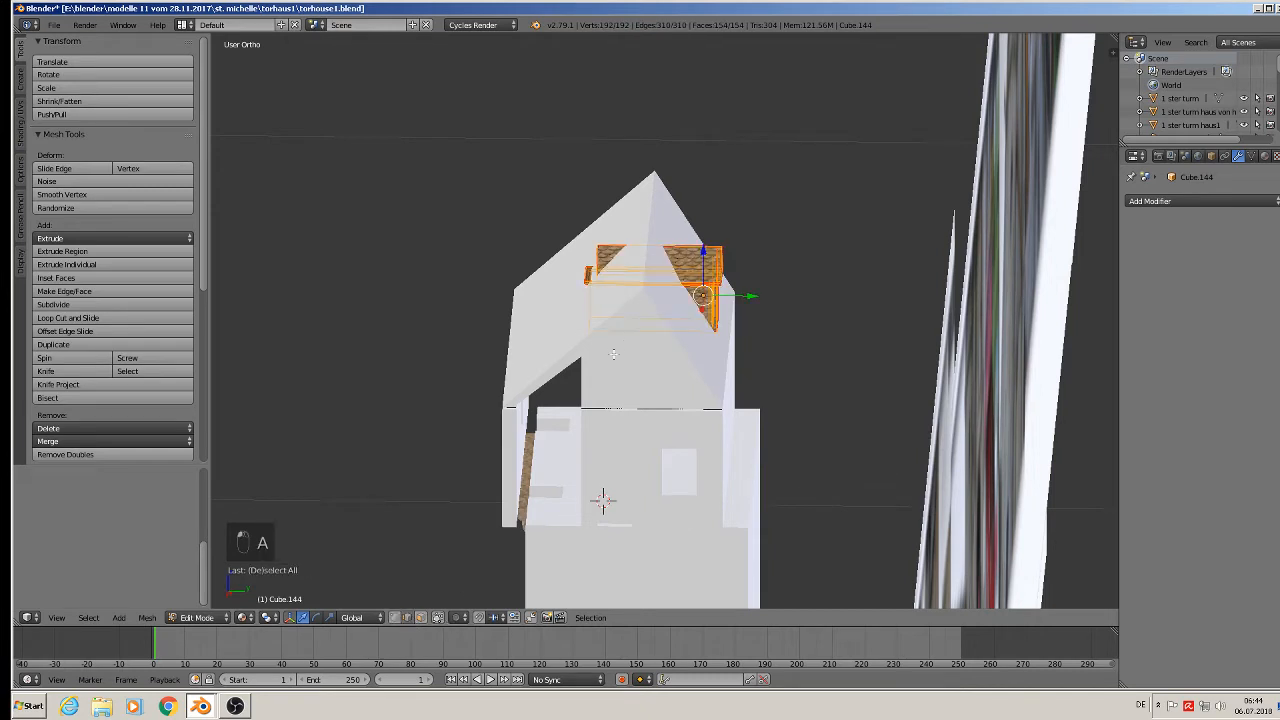
key(b)
drag(504, 180, 616, 328)
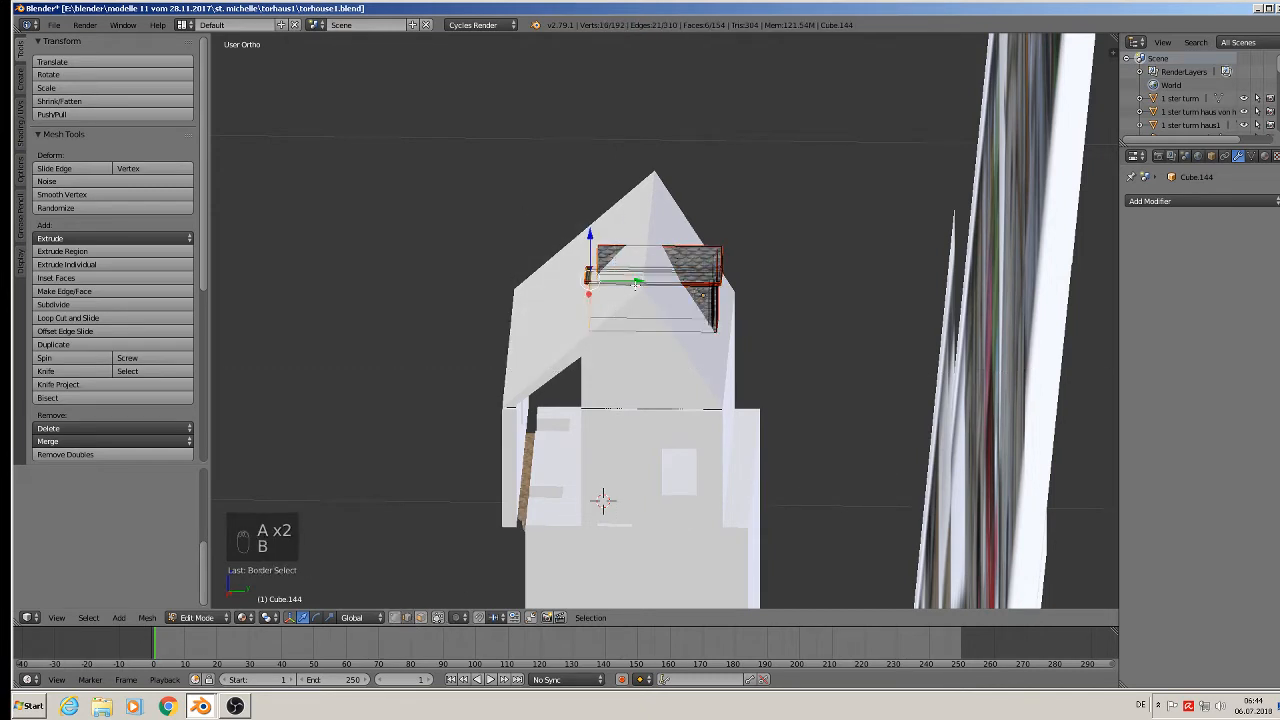
Slide the dormer's left end inward along Y and return to Object Mode.
drag(632, 281, 669, 284)
click(673, 285)
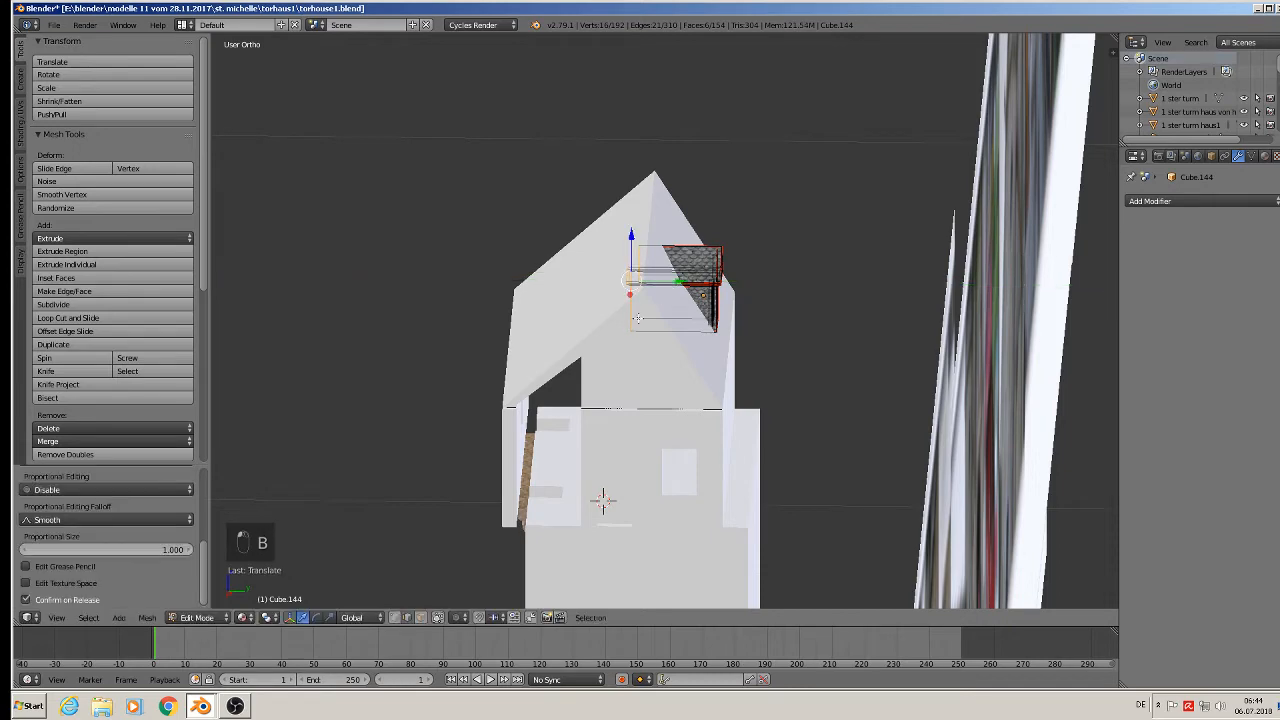
key(Tab)
middle_drag(654, 346, 856, 323)
key(Tab)
key(Tab)
key(a)
key(a)
key(a)
key(a)
Drag the gabled block Cube.005 along its X arrow into open space beyond the photos.
scroll(772, 340, down, 3)
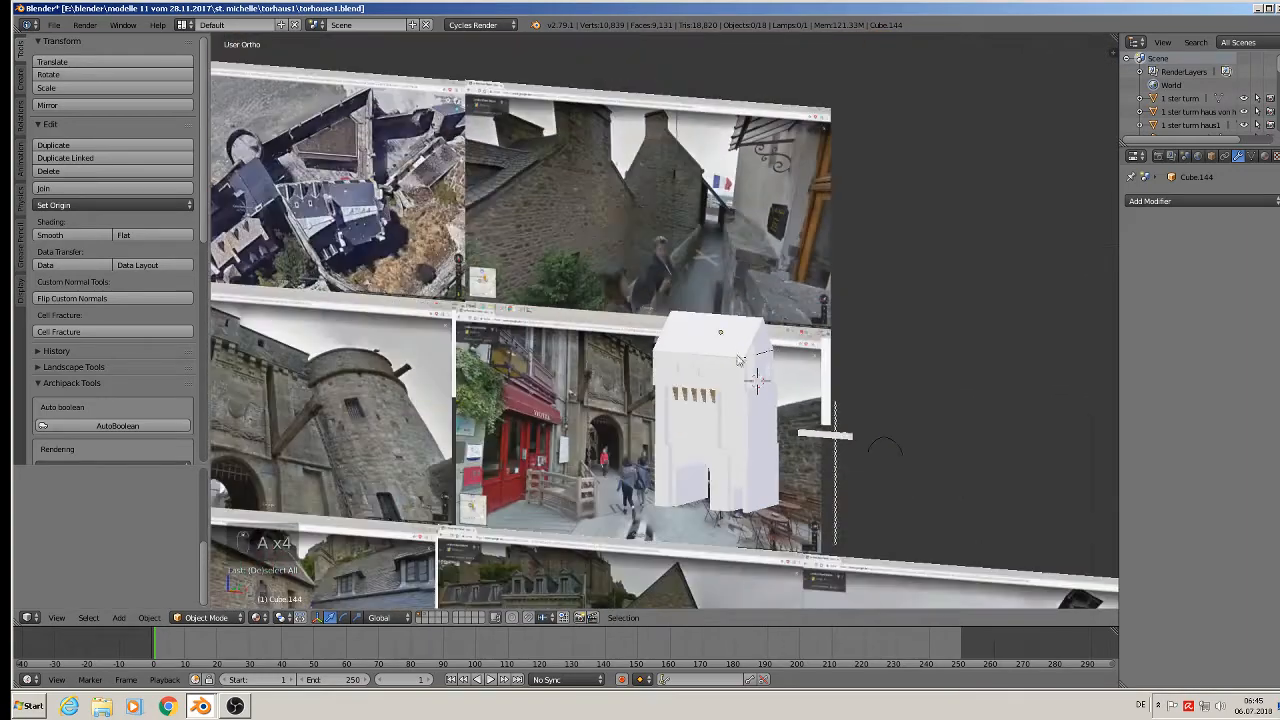
shift+middle_drag(665, 343, 922, 234)
scroll(793, 252, down, 1)
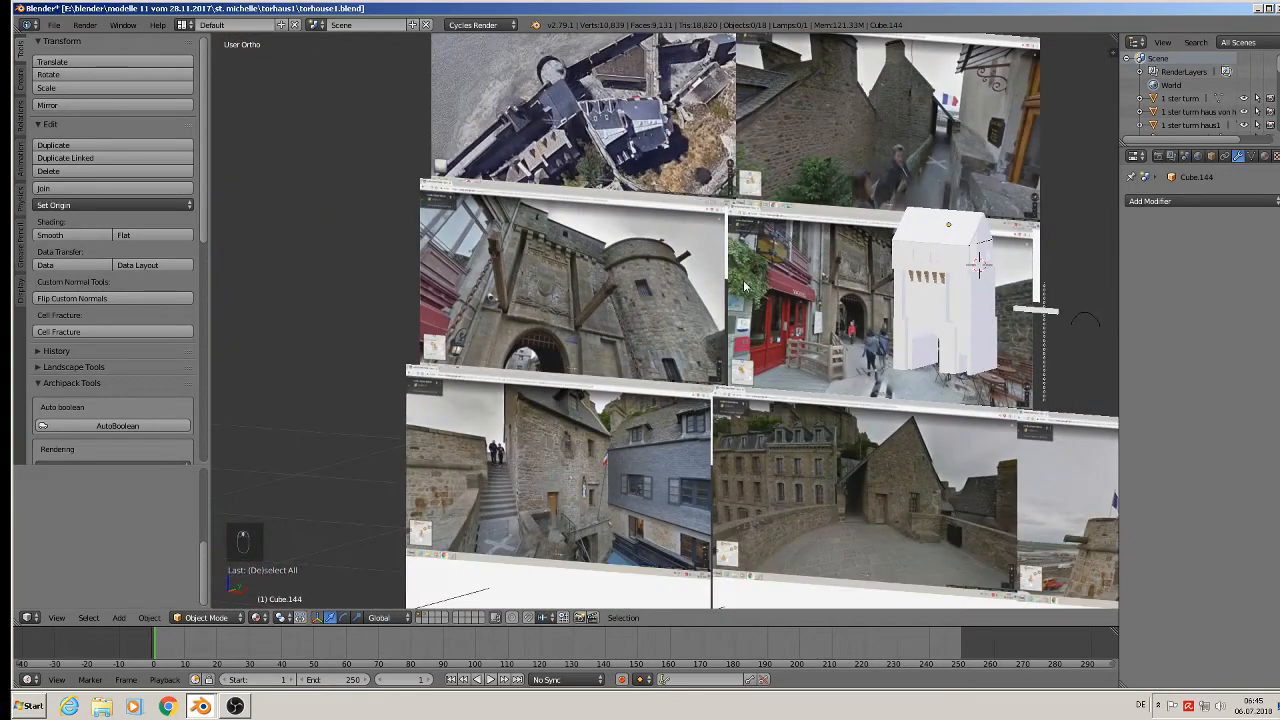
middle_drag(744, 286, 646, 337)
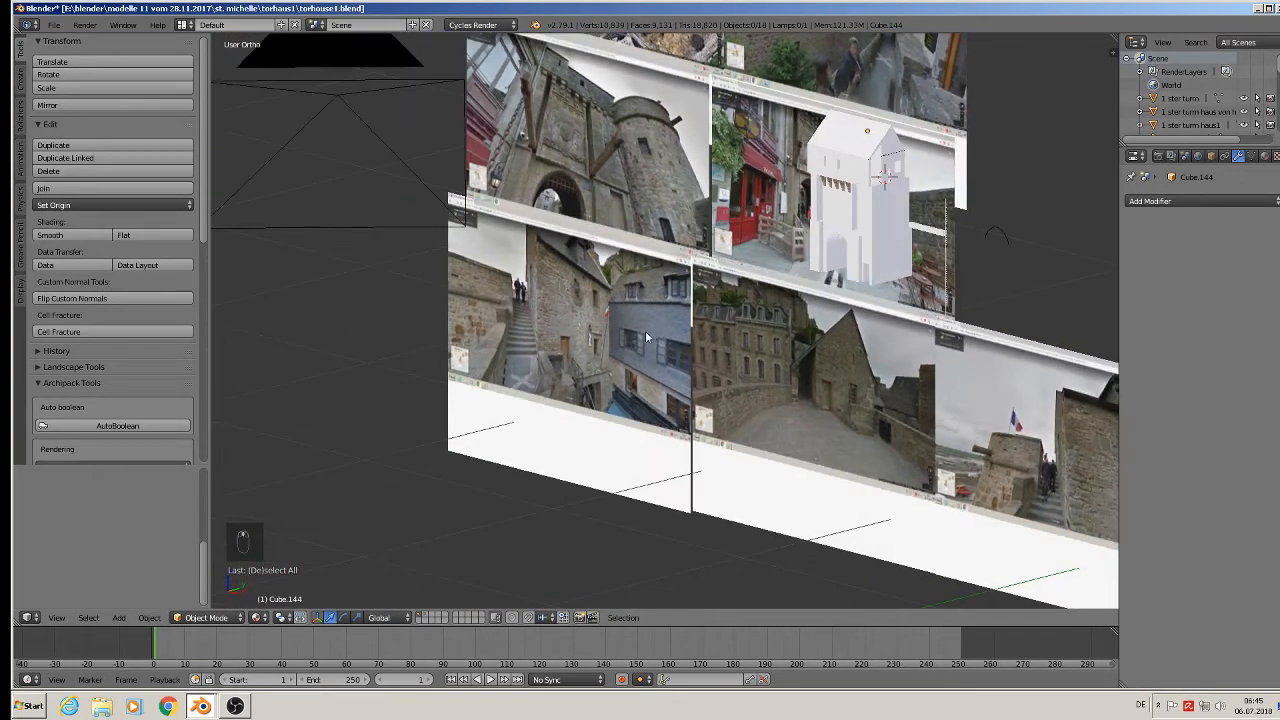
scroll(645, 330, up, 6)
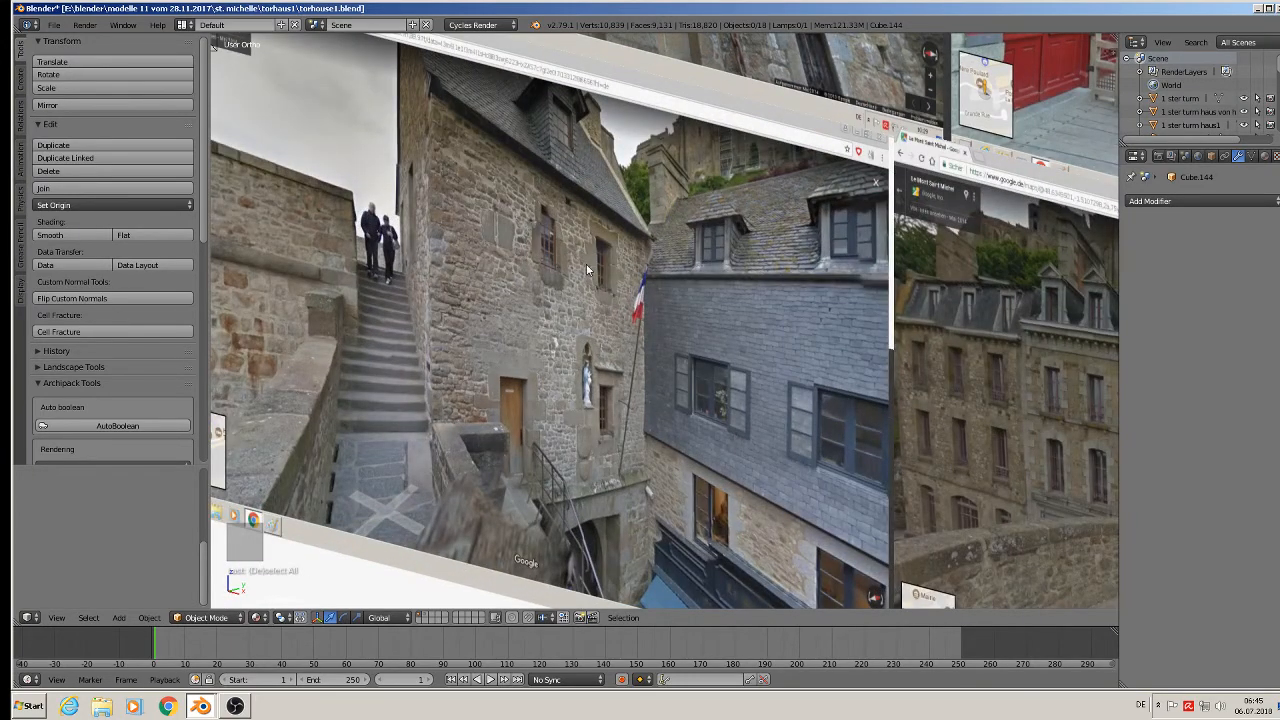
scroll(587, 275, down, 3)
scroll(925, 301, down, 2)
middle_drag(925, 301, 834, 333)
right_click(869, 224)
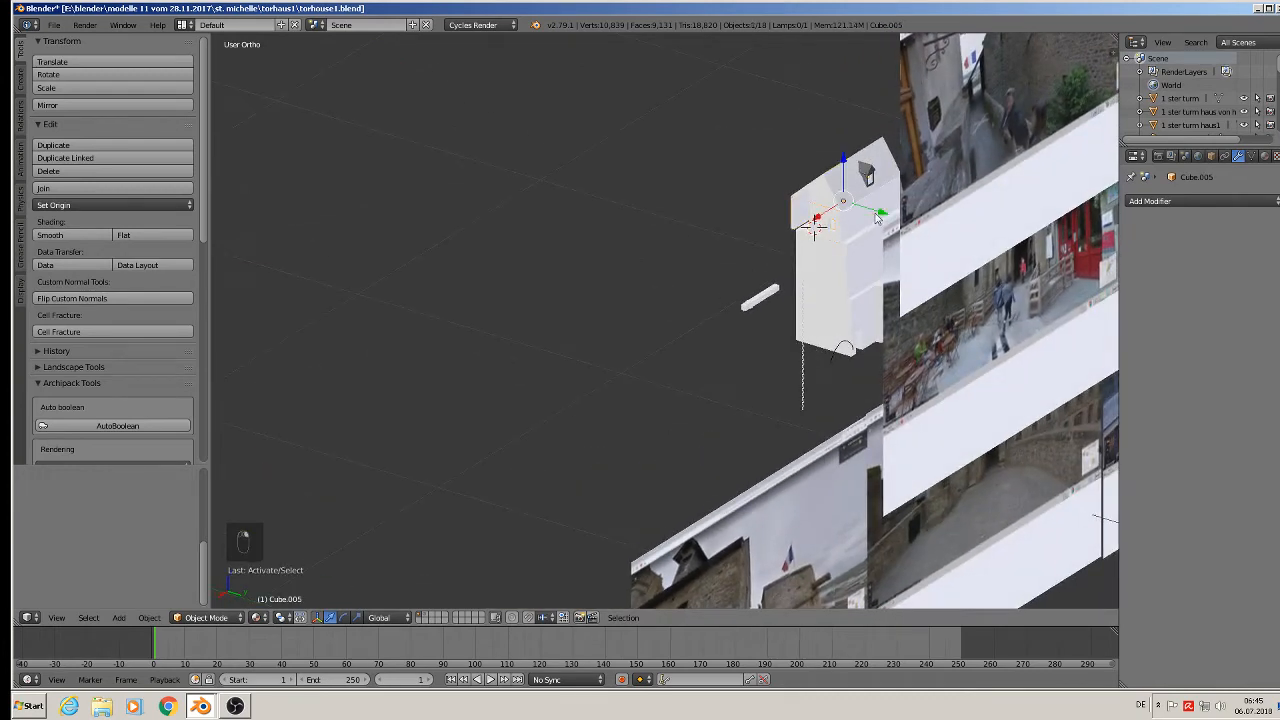
drag(815, 222, 436, 367)
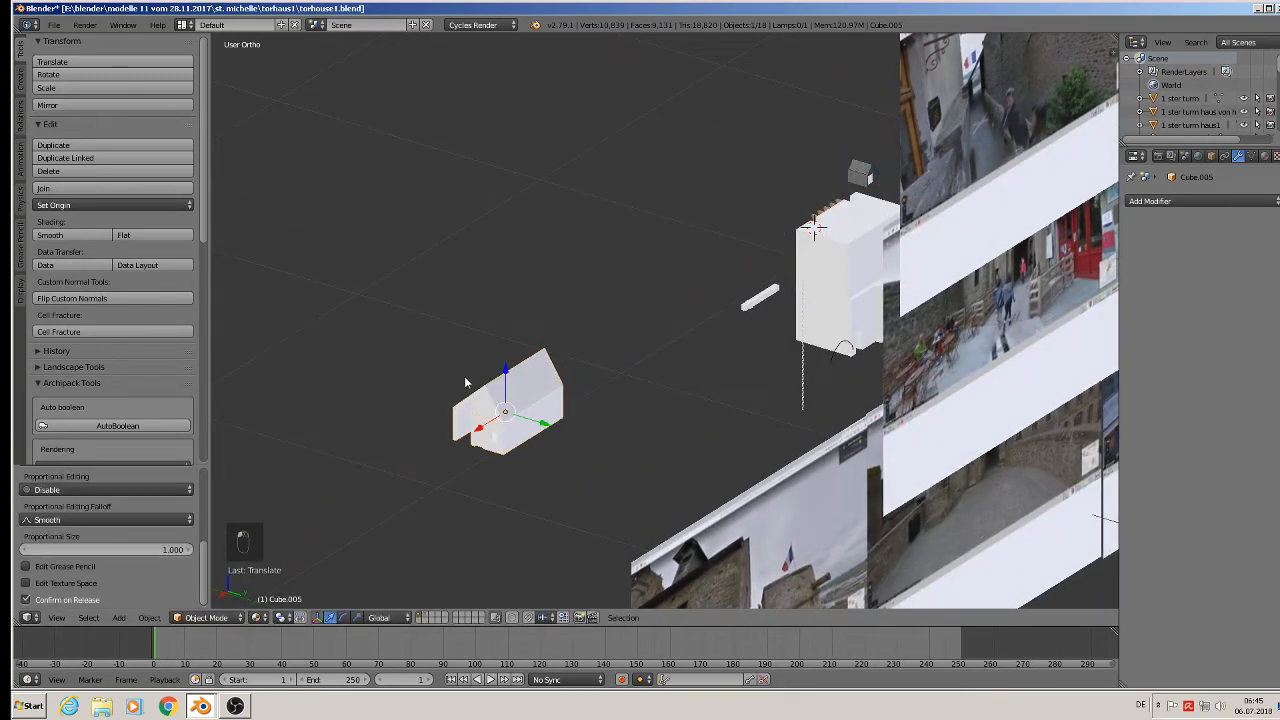
middle_drag(466, 377, 767, 348)
middle_drag(767, 348, 755, 371)
scroll(755, 371, up, 7)
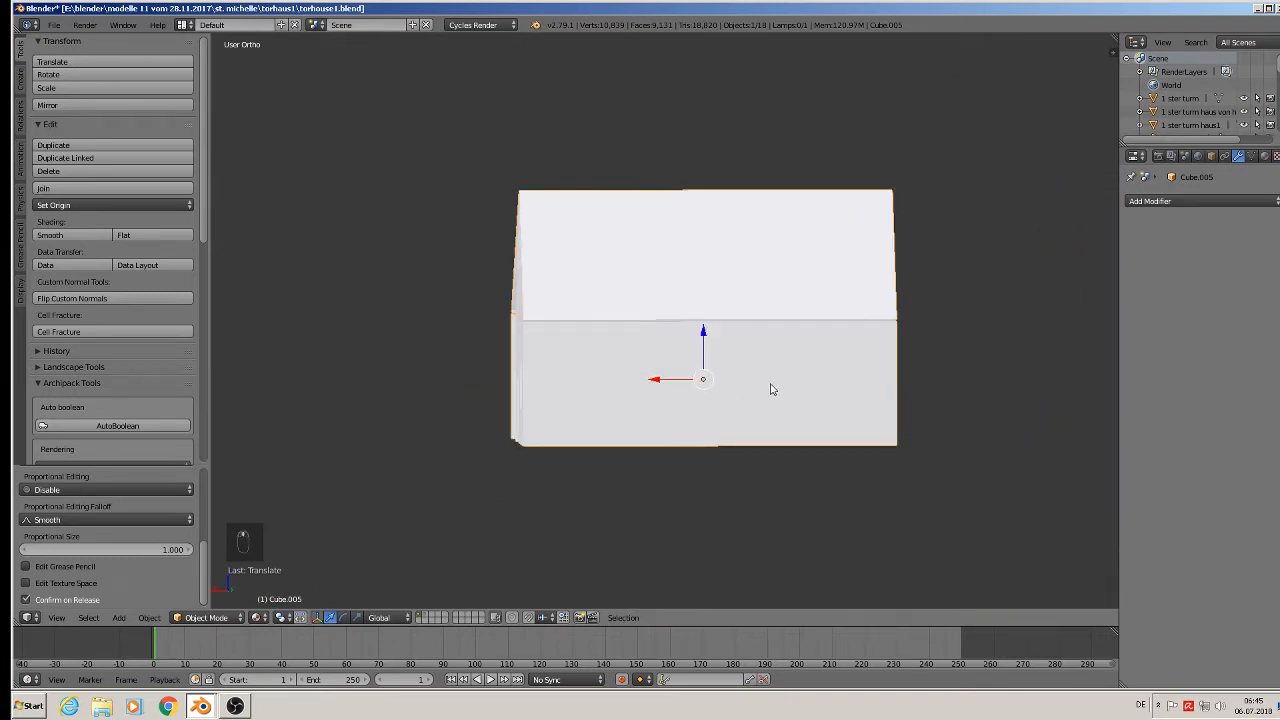
Add a new cube and scale it down into a small, flattened box.
key(a)
click(118, 618)
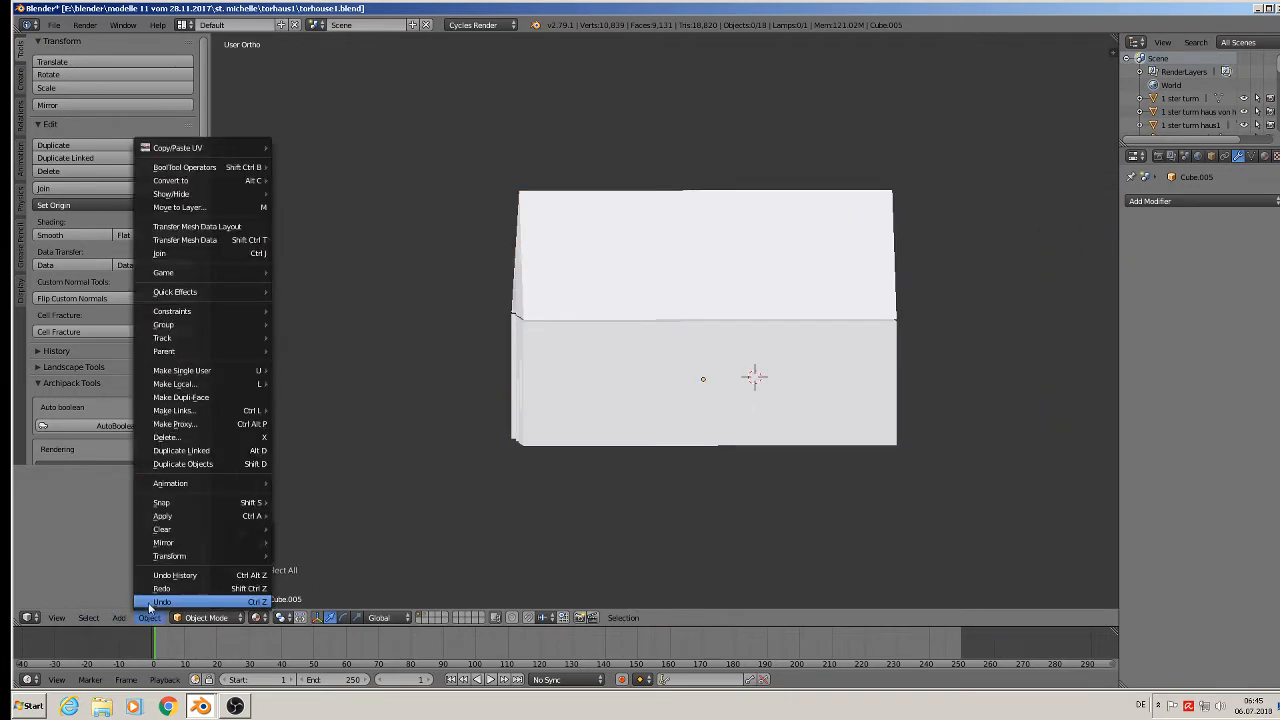
mouse_move(136, 602)
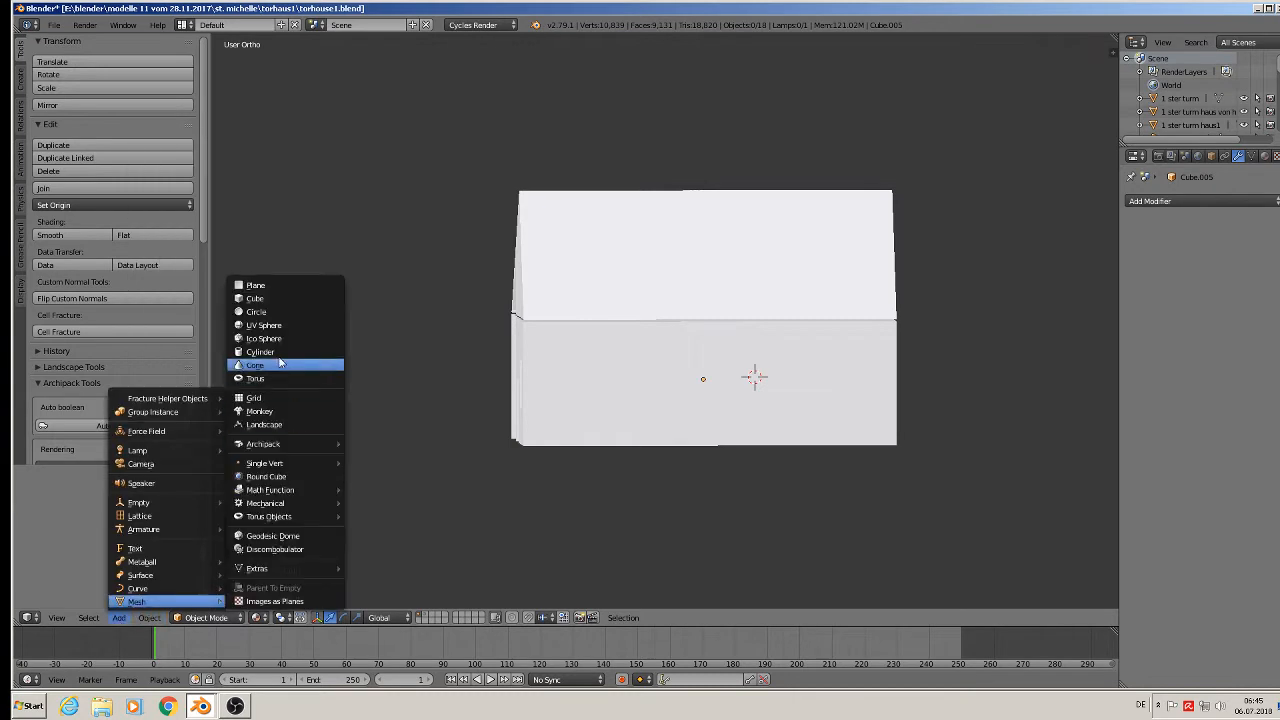
click(256, 298)
key(s)
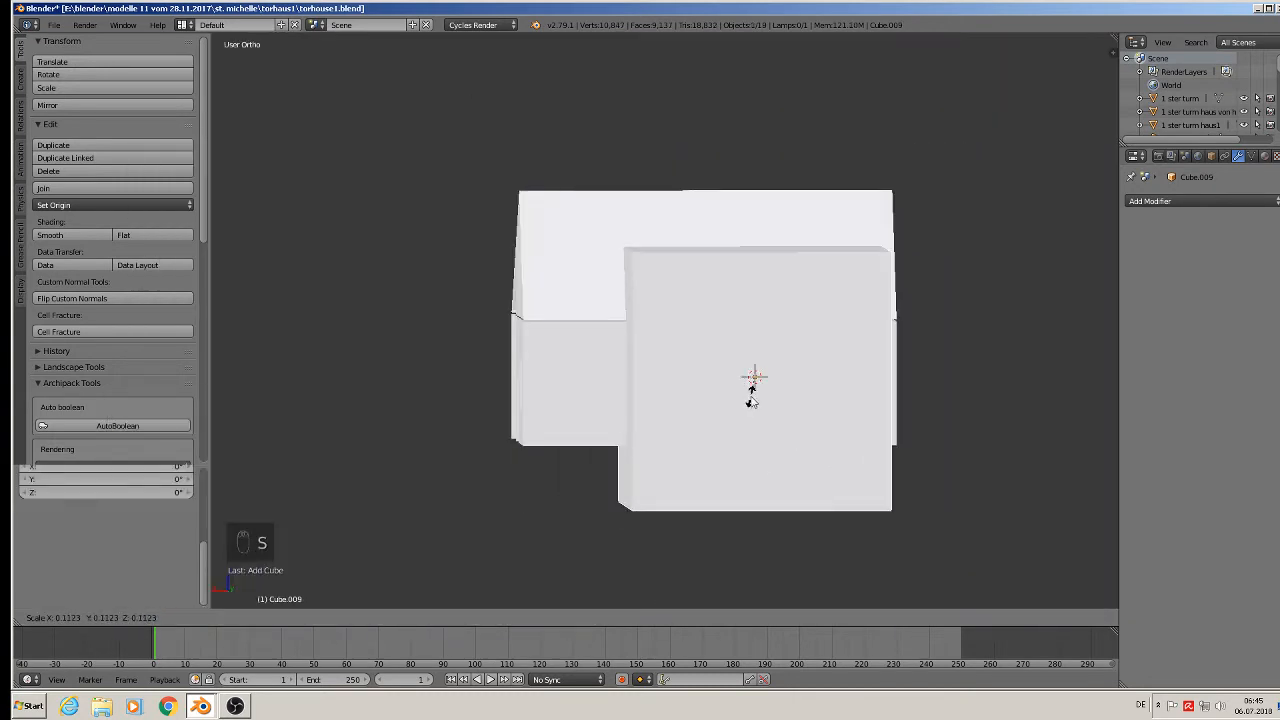
click(752, 398)
key(s)
click(781, 414)
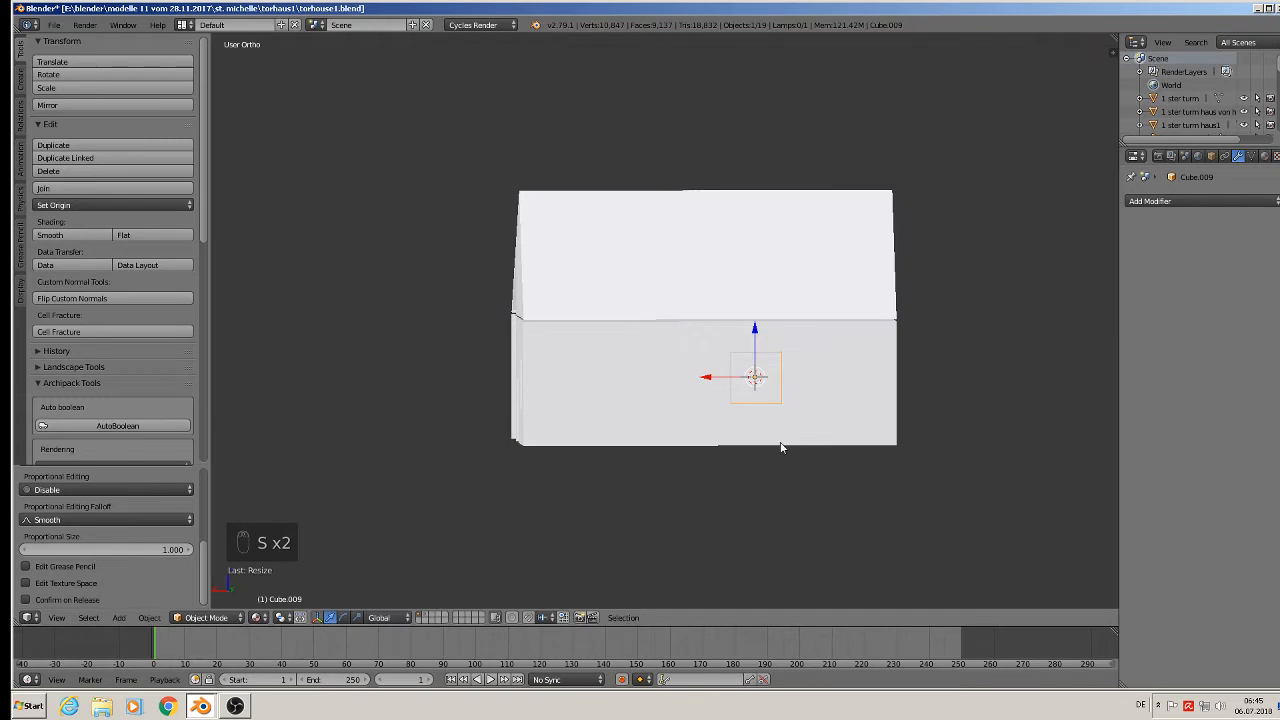
key(s)
click(784, 452)
key(s)
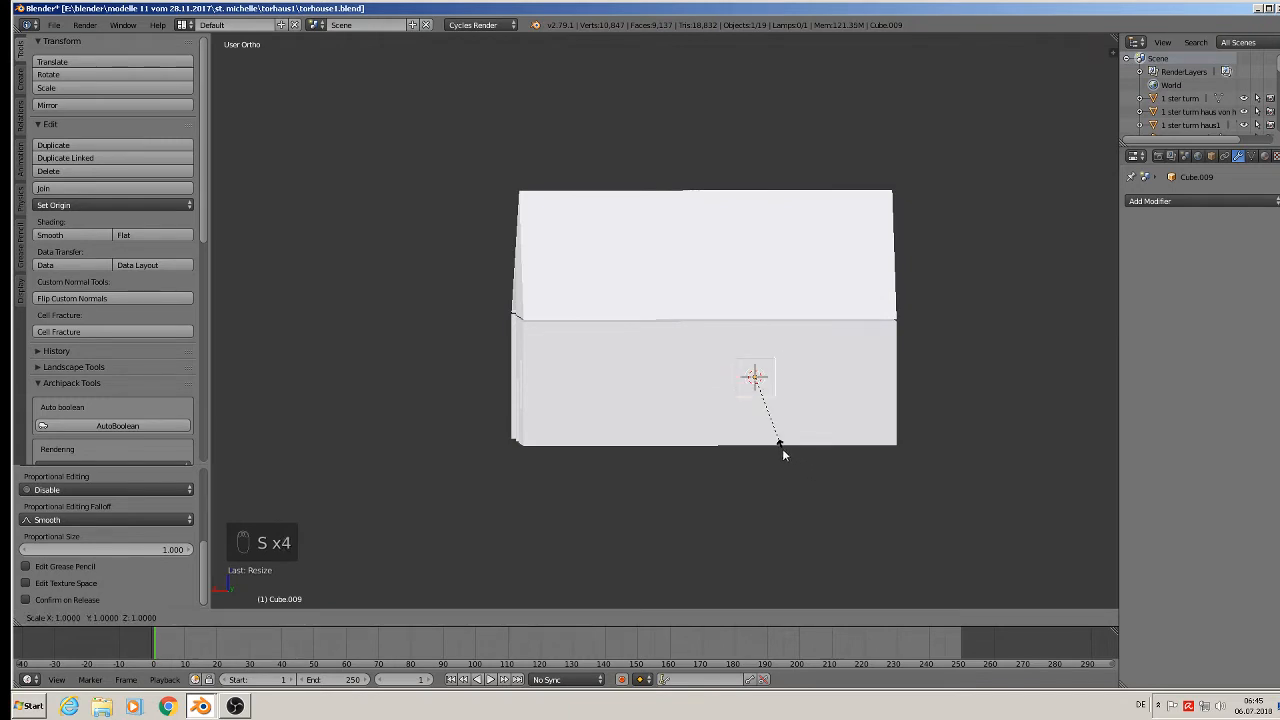
key(z)
click(784, 484)
Set the box into the house wall along X, duplicate it beside, and join both.
key(g)
key(x)
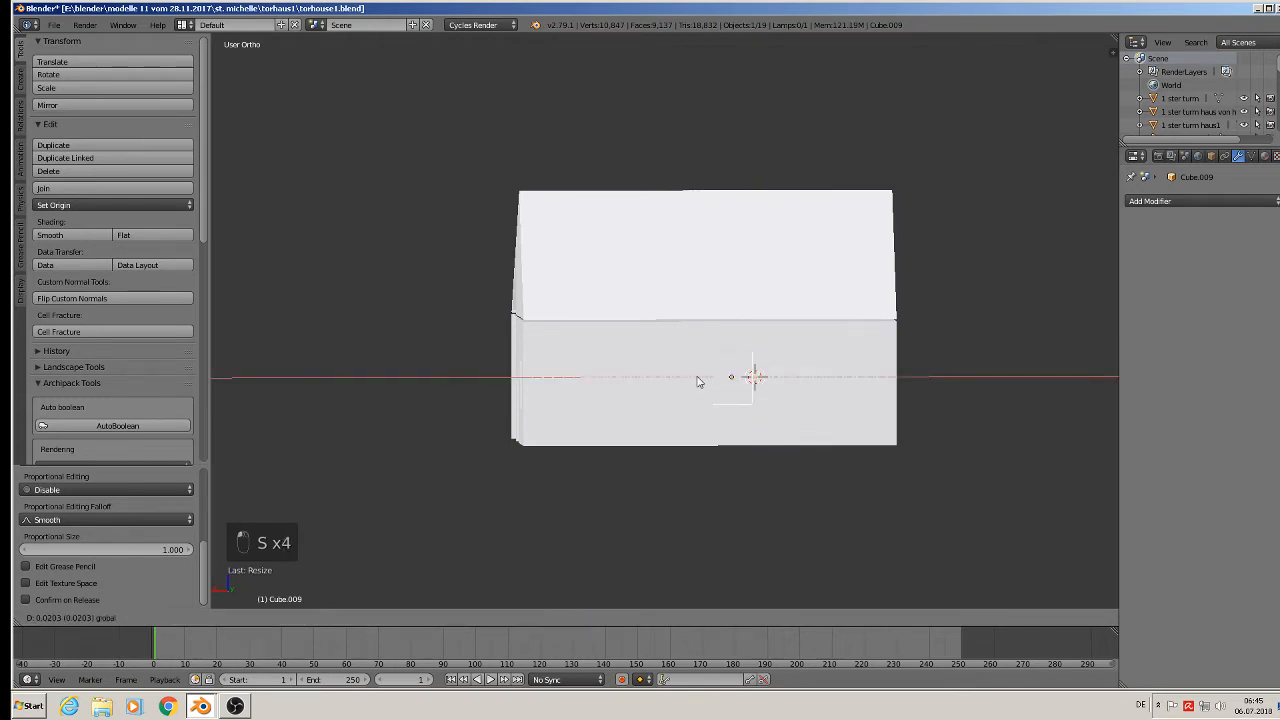
click(723, 414)
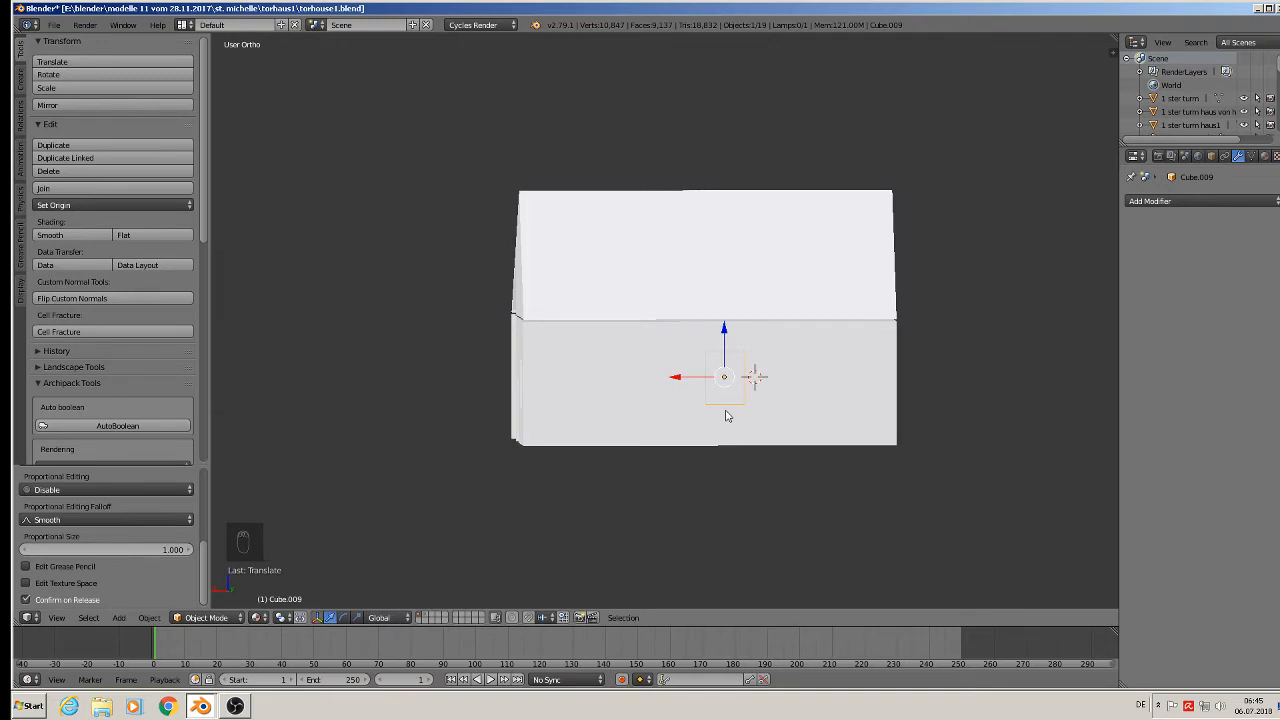
key(shift+d)
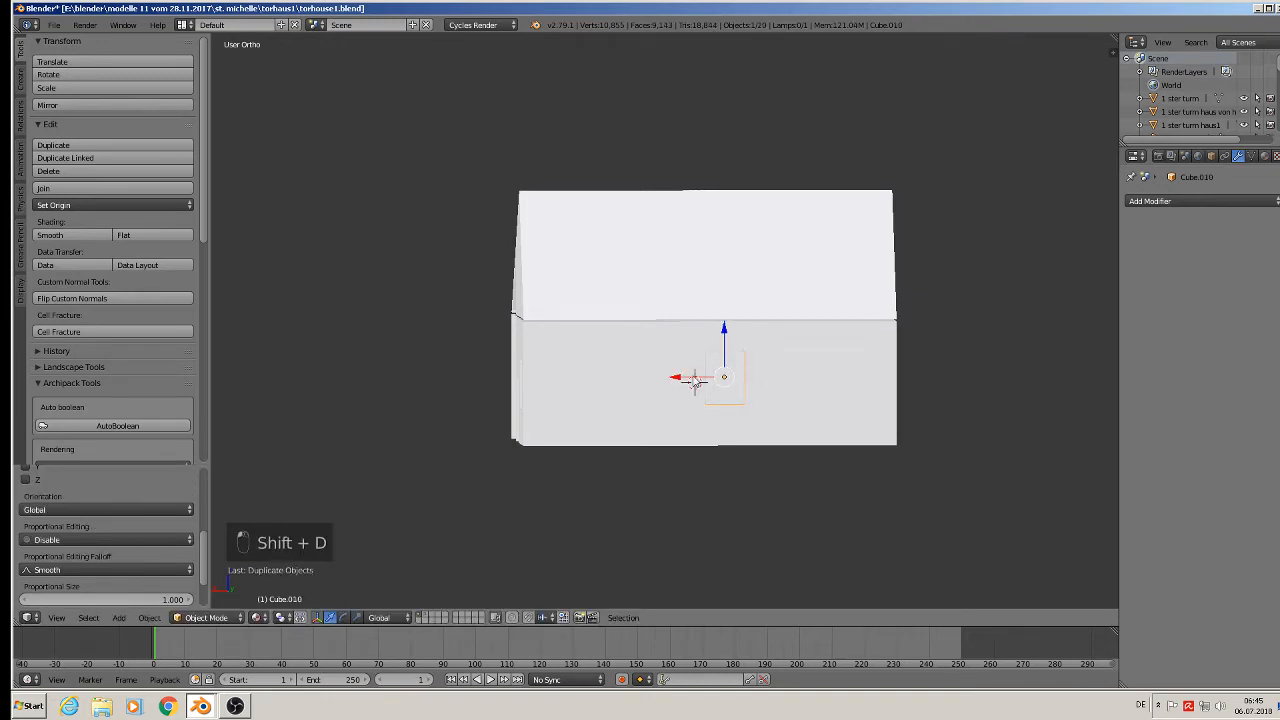
key(x)
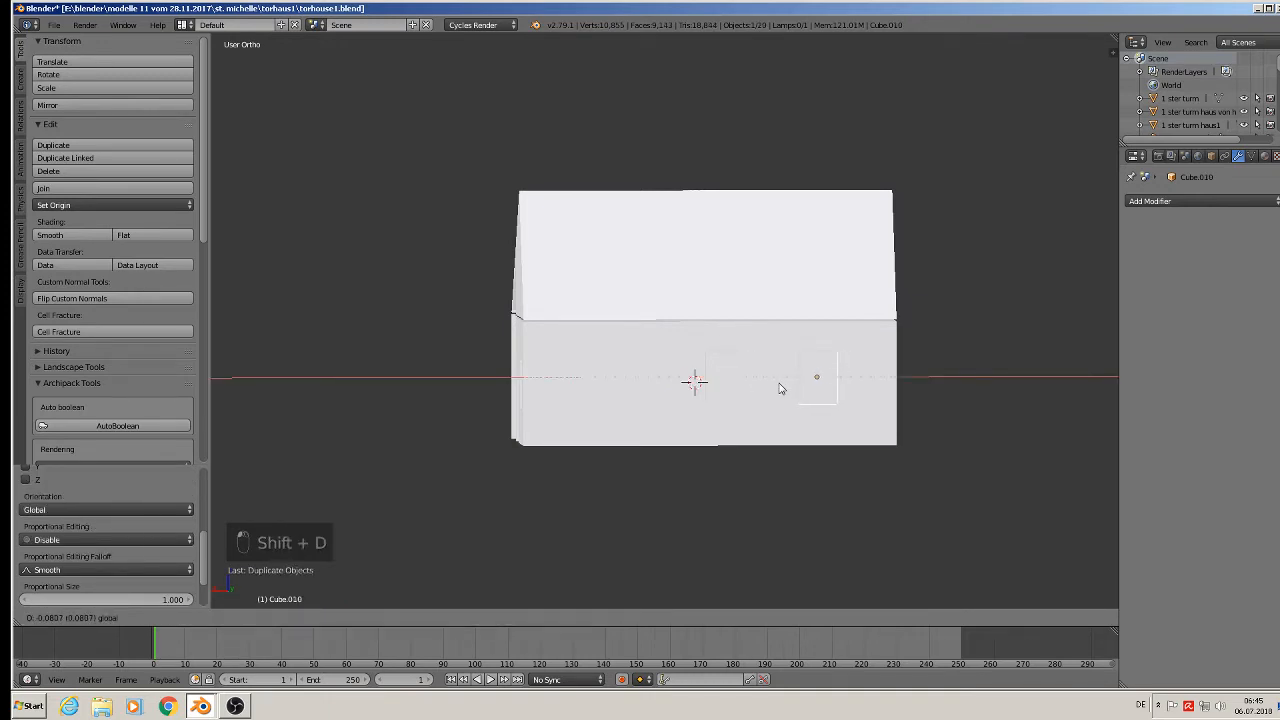
click(781, 389)
middle_drag(779, 421, 880, 463)
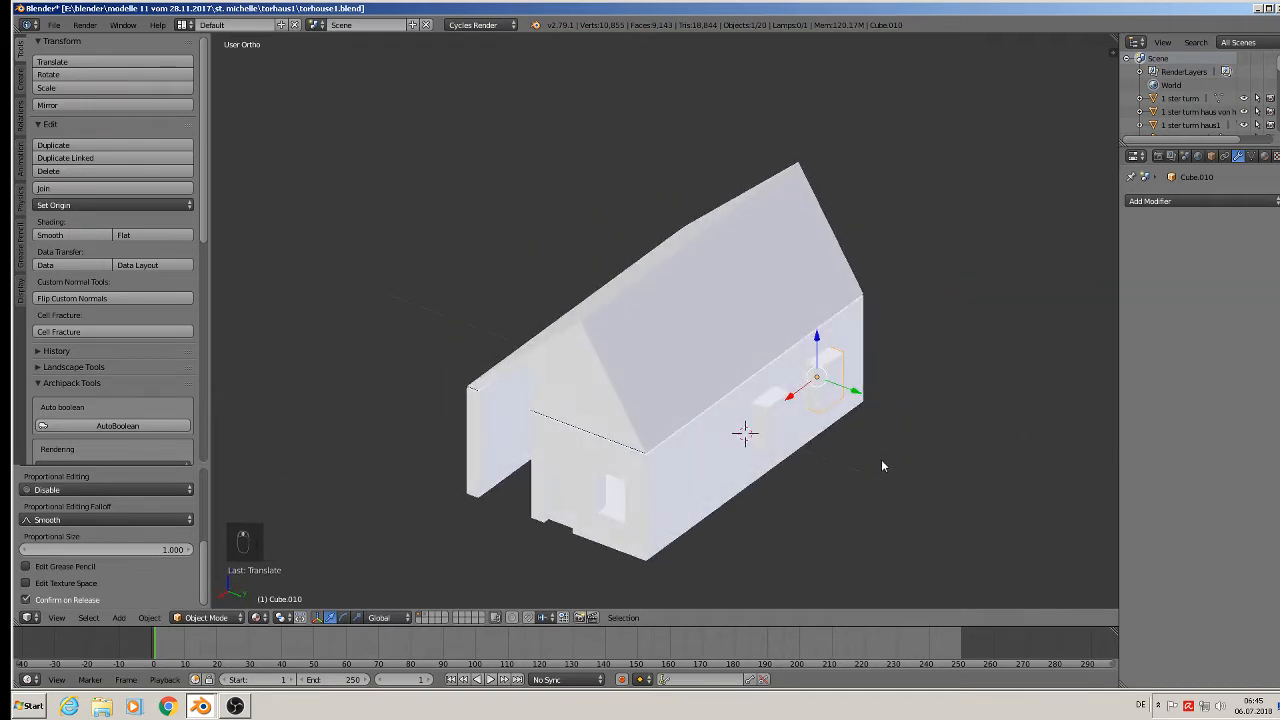
shift+right_click(779, 421)
click(100, 188)
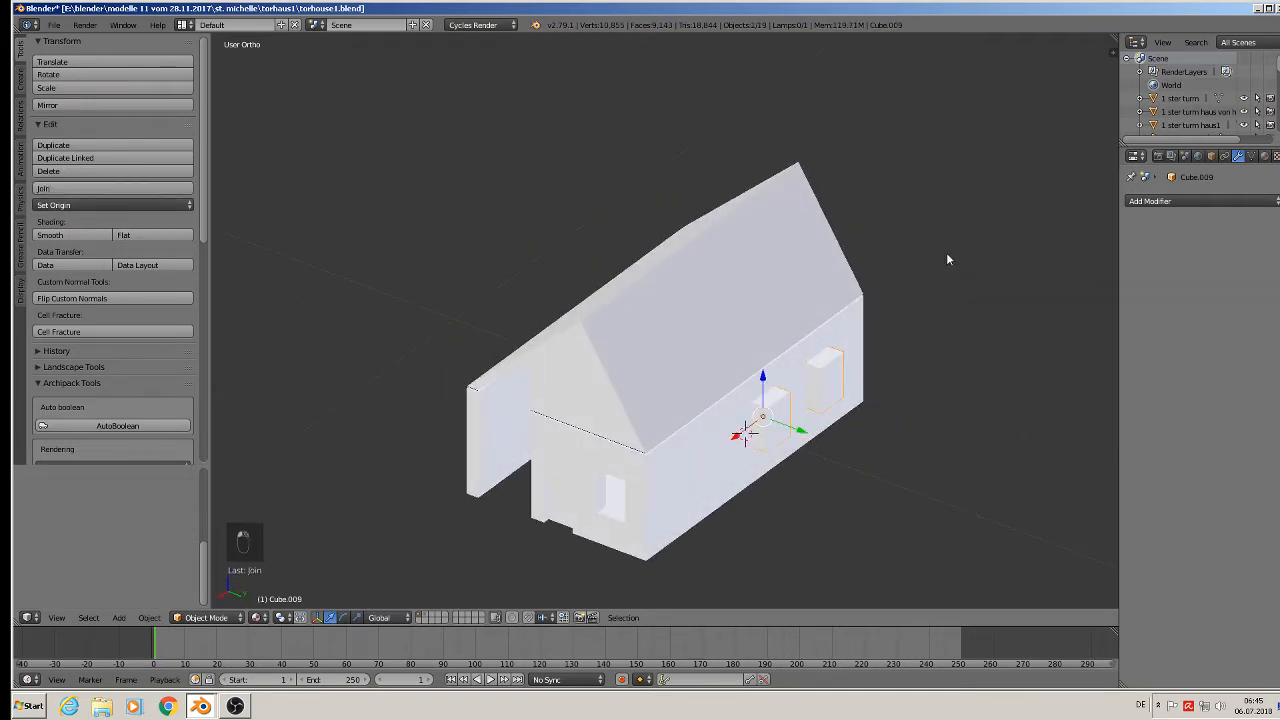
Assign the orange Material.001 to the joined boxes.
click(1264, 155)
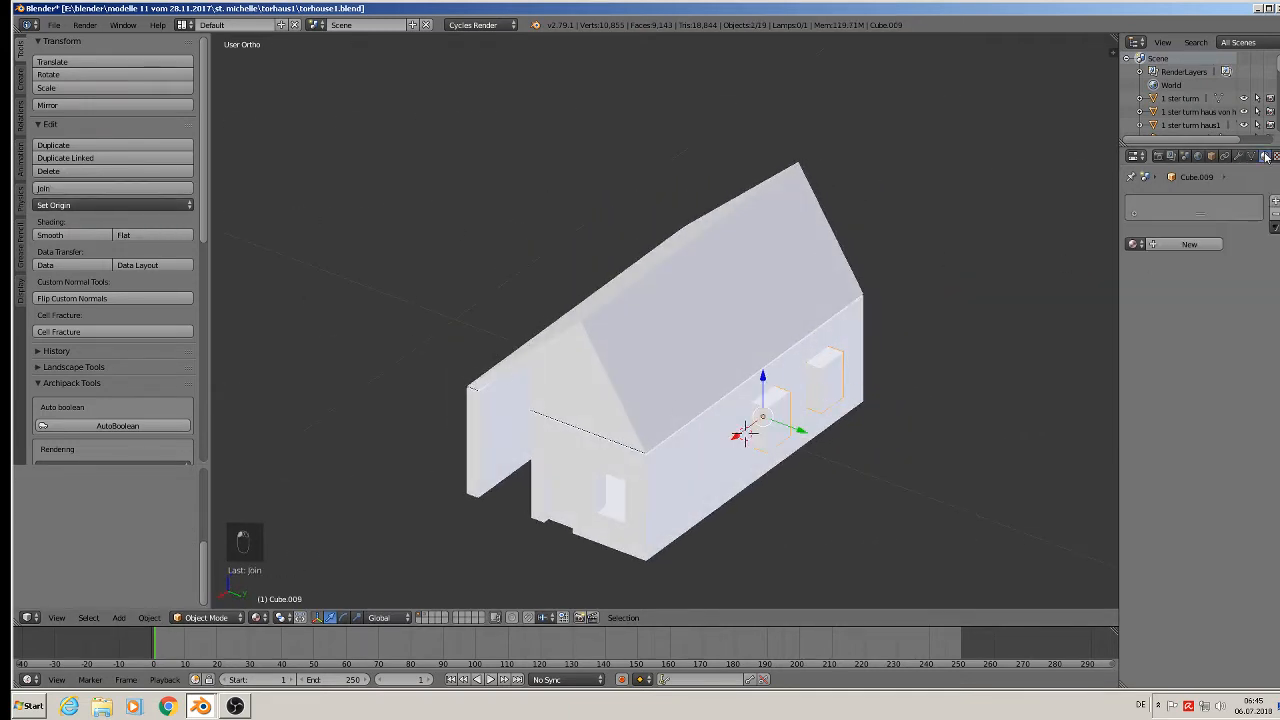
click(1137, 244)
scroll(1093, 370, down, 5)
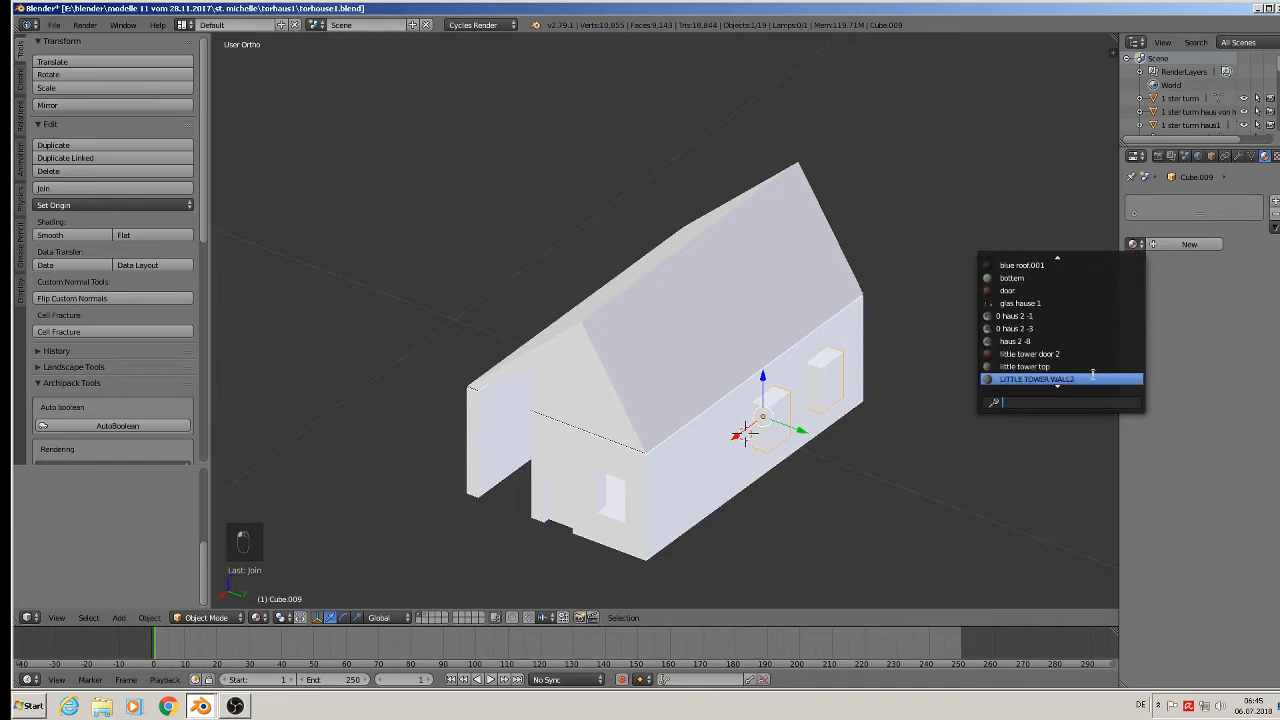
scroll(1093, 372, down, 4)
click(1040, 354)
scroll(775, 478, up, 1)
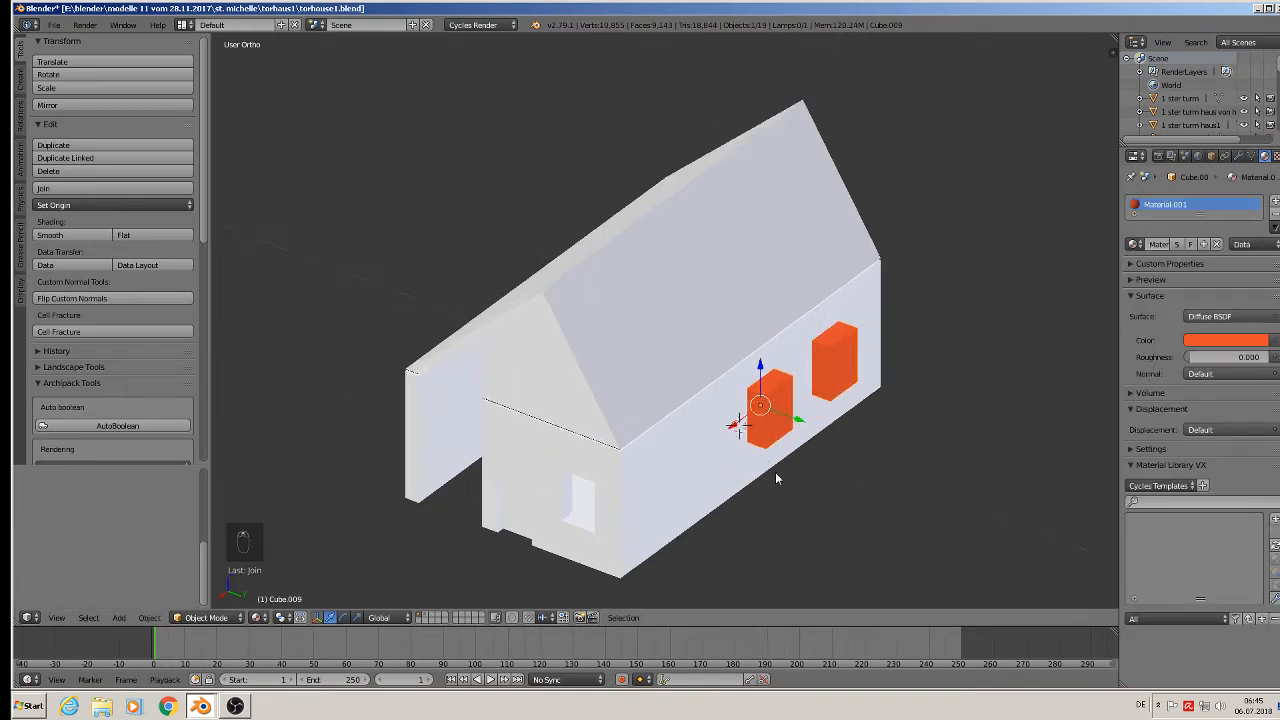
scroll(775, 478, up, 1)
Apply rotation and scale to the house block.
click(148, 617)
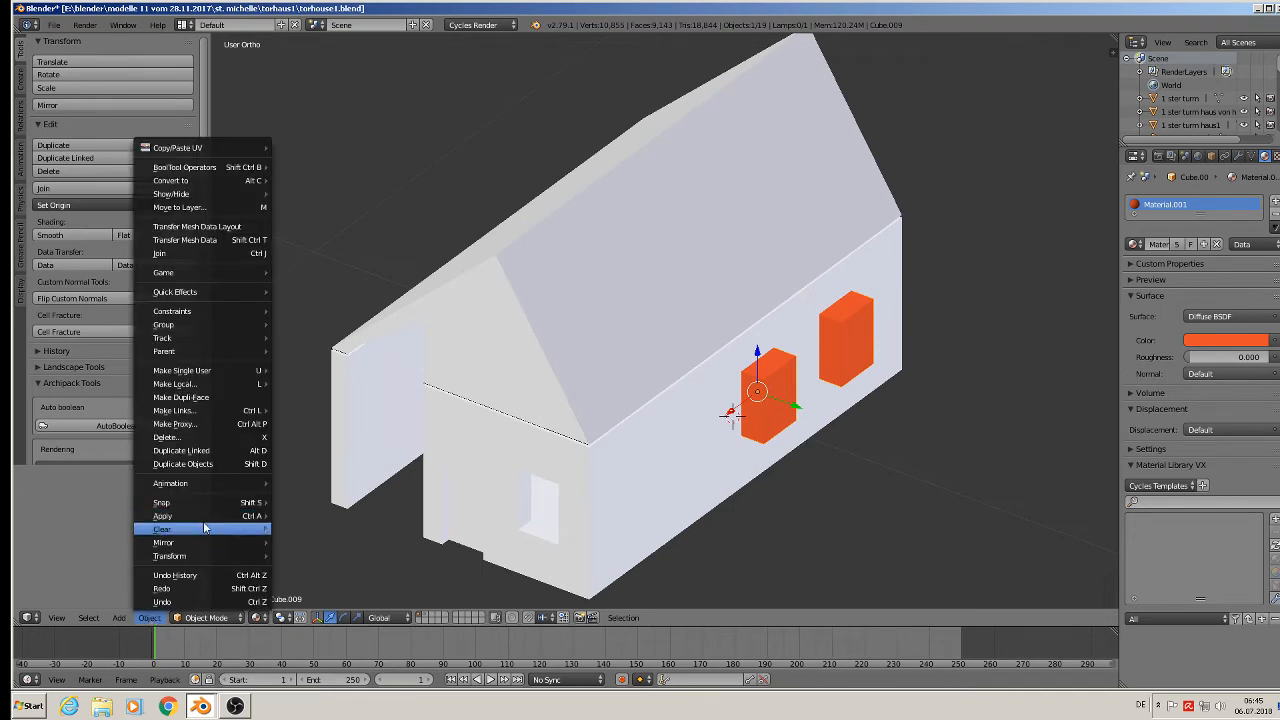
mouse_move(262, 516)
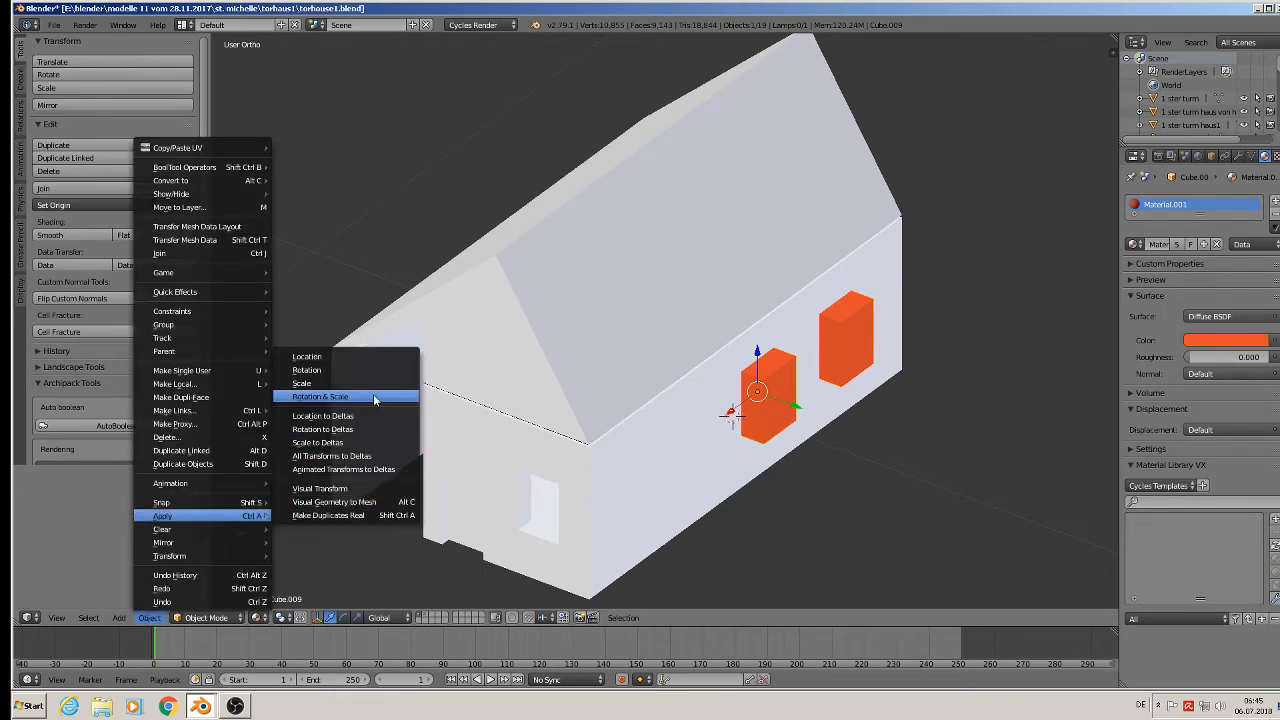
right_click(641, 388)
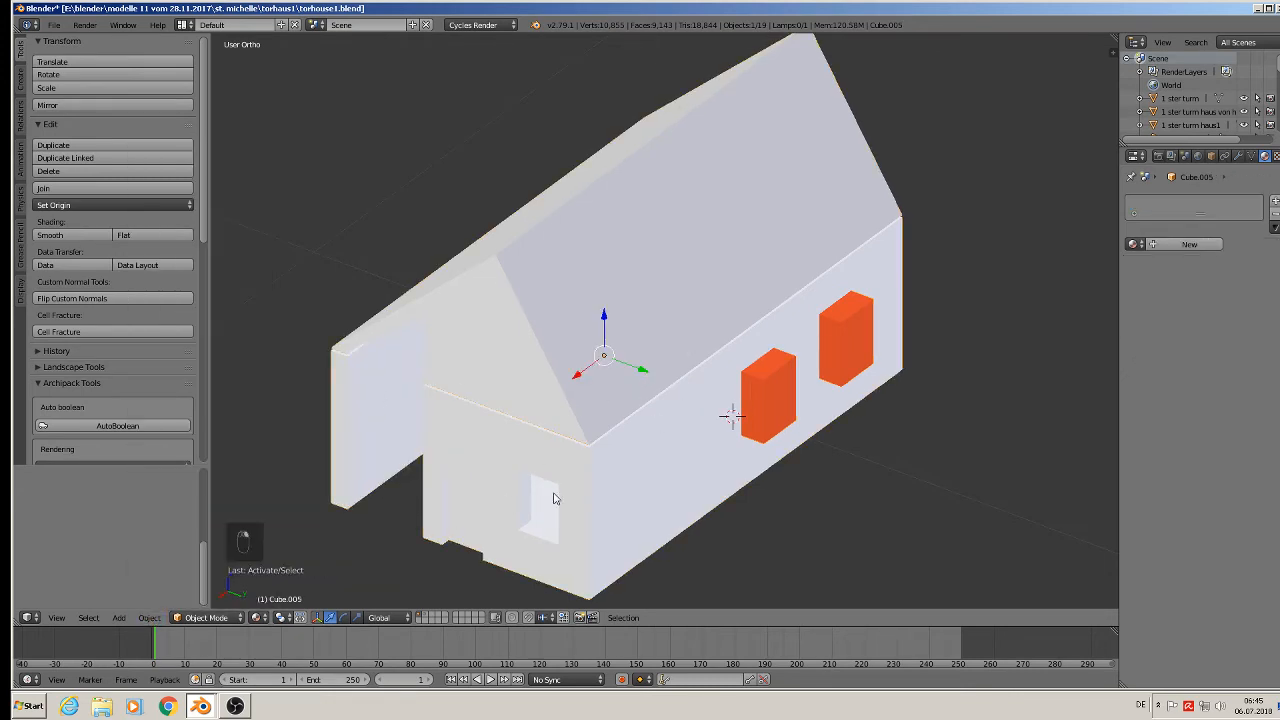
click(148, 617)
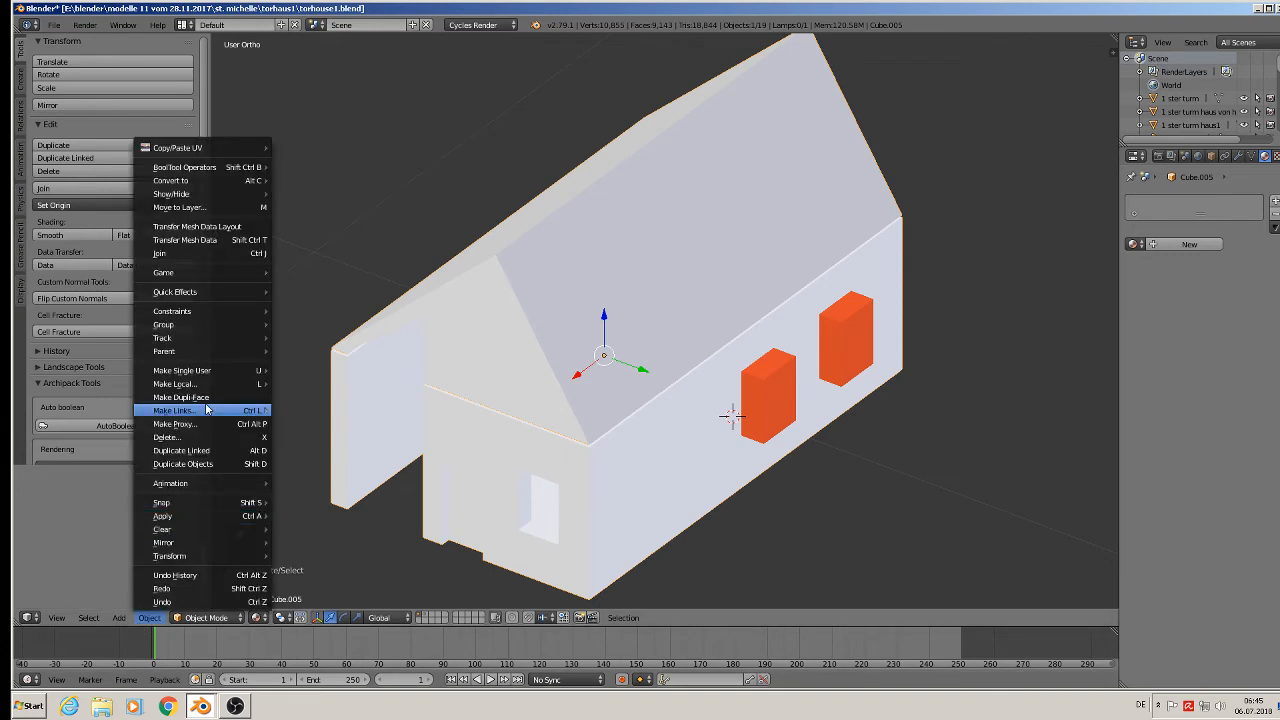
mouse_move(188, 516)
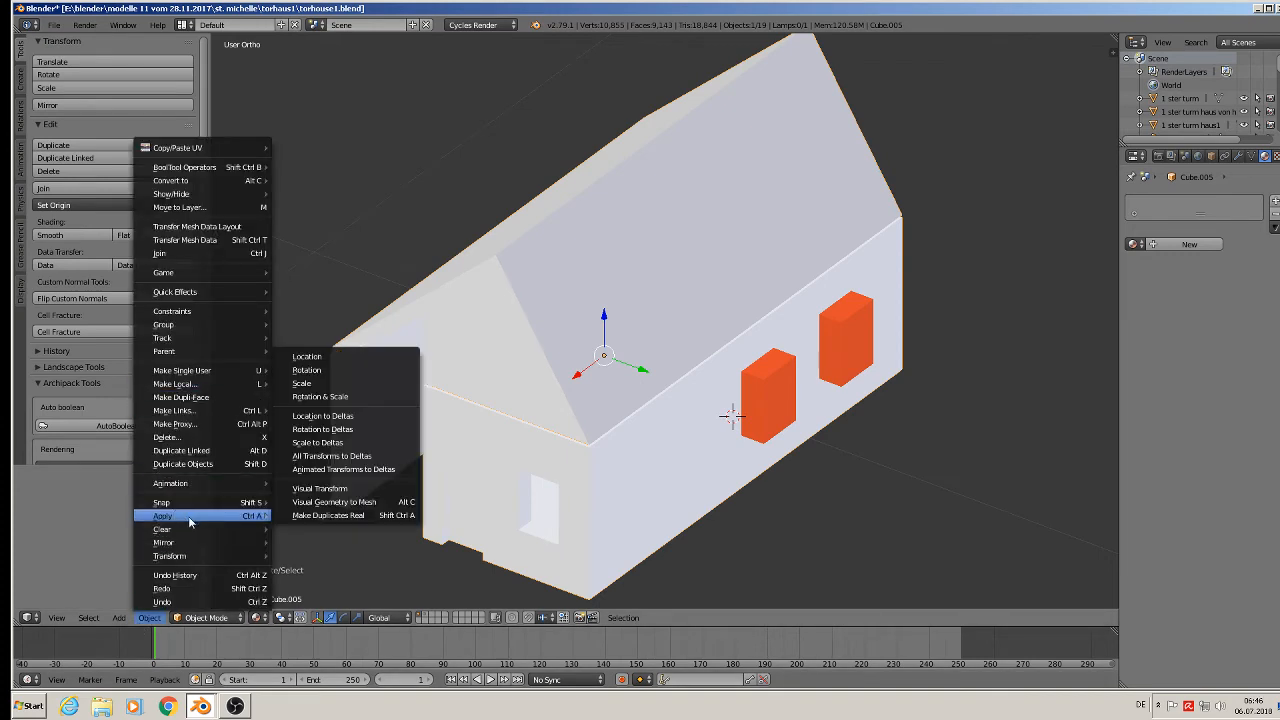
click(352, 398)
Save As with the file name's number changed from torhouse1 to torhouse2.blend.
click(53, 24)
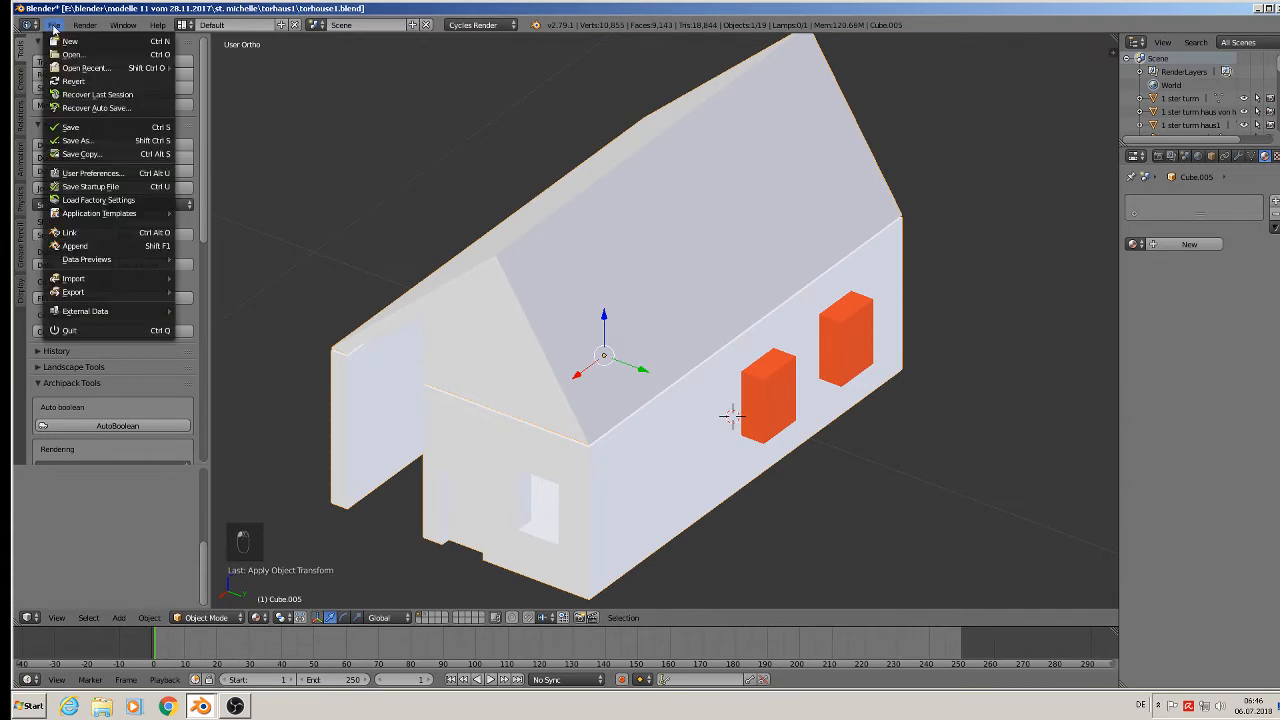
click(66, 144)
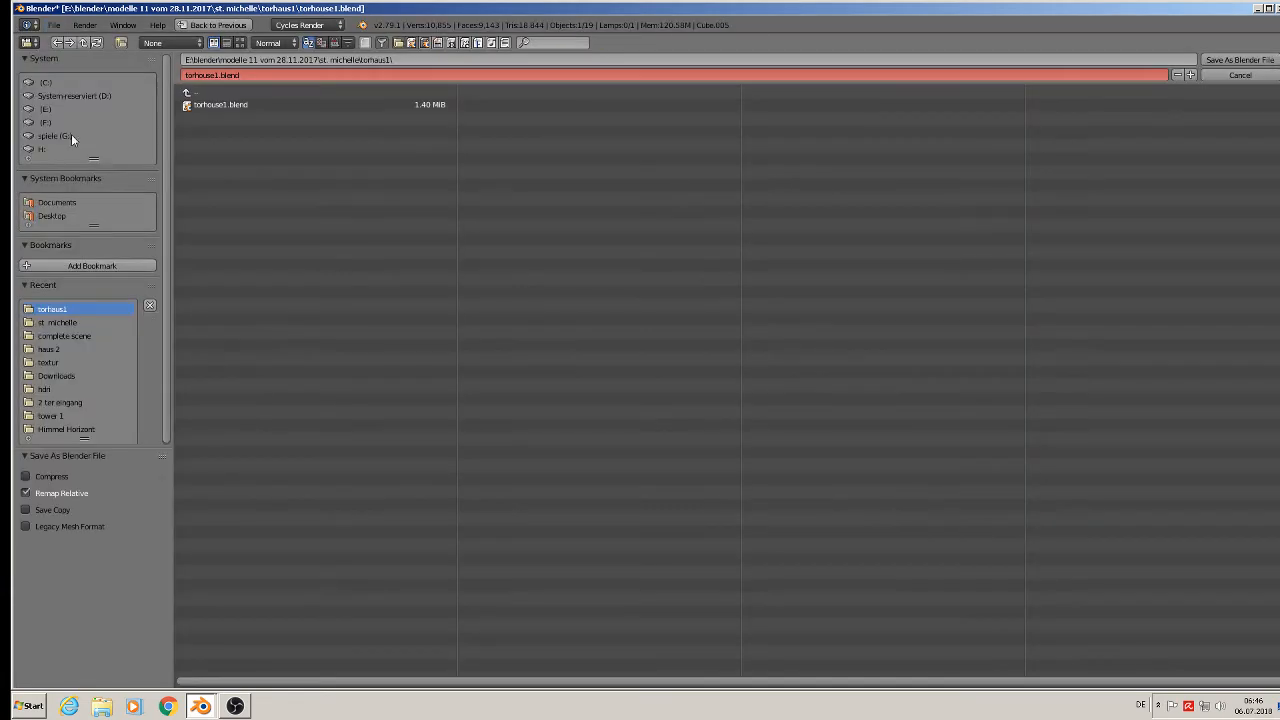
click(215, 75)
click(216, 75)
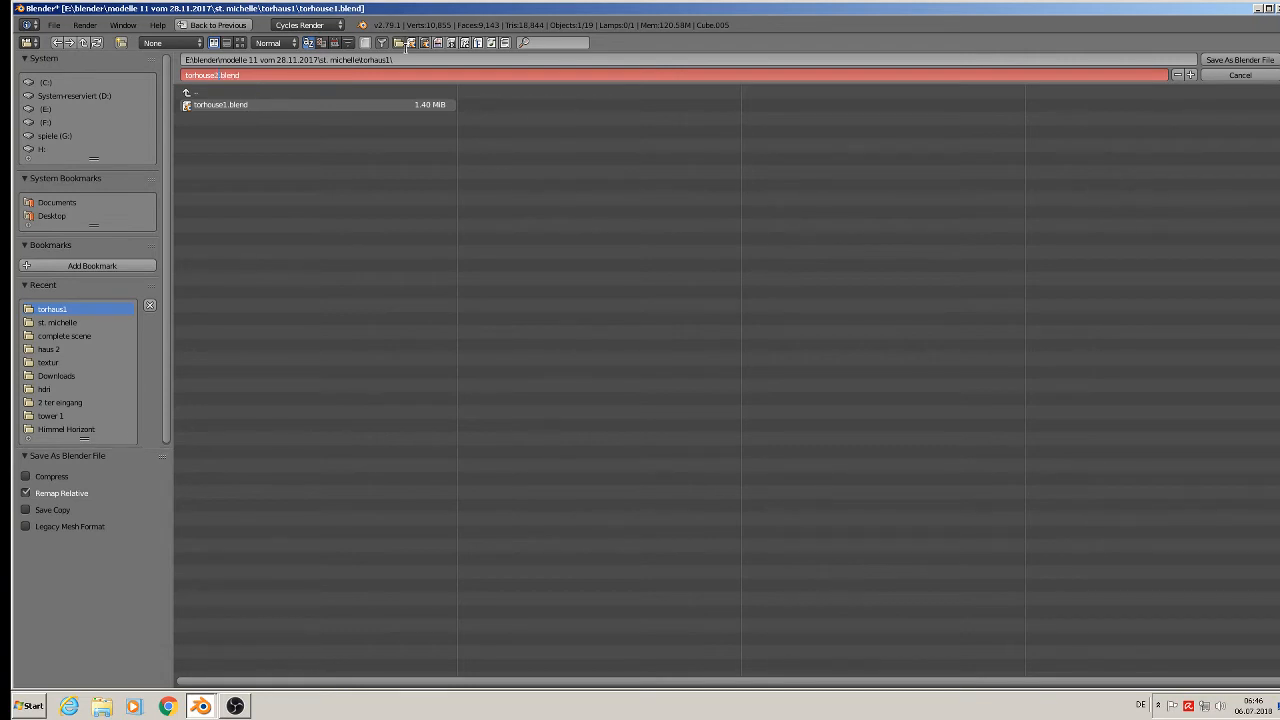
click(1238, 60)
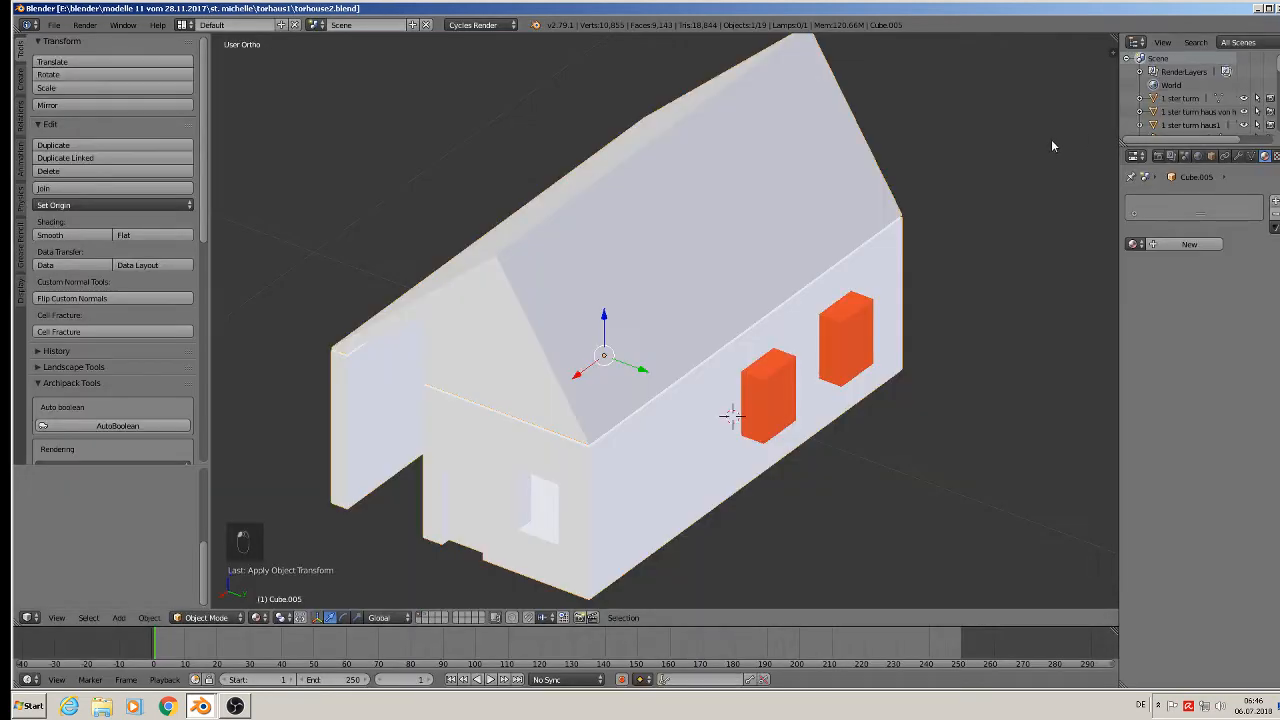
Add a Boolean Difference modifier to the house using Cube.009 and apply it.
right_click(777, 410)
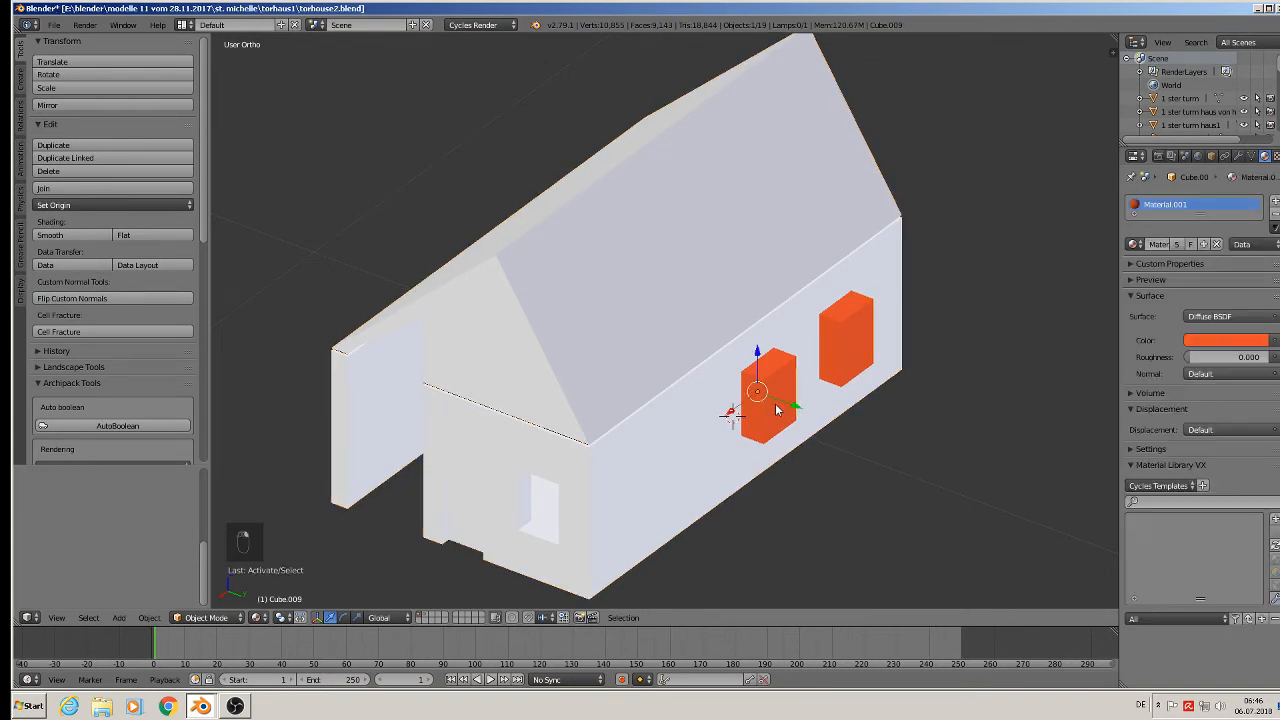
right_click(581, 352)
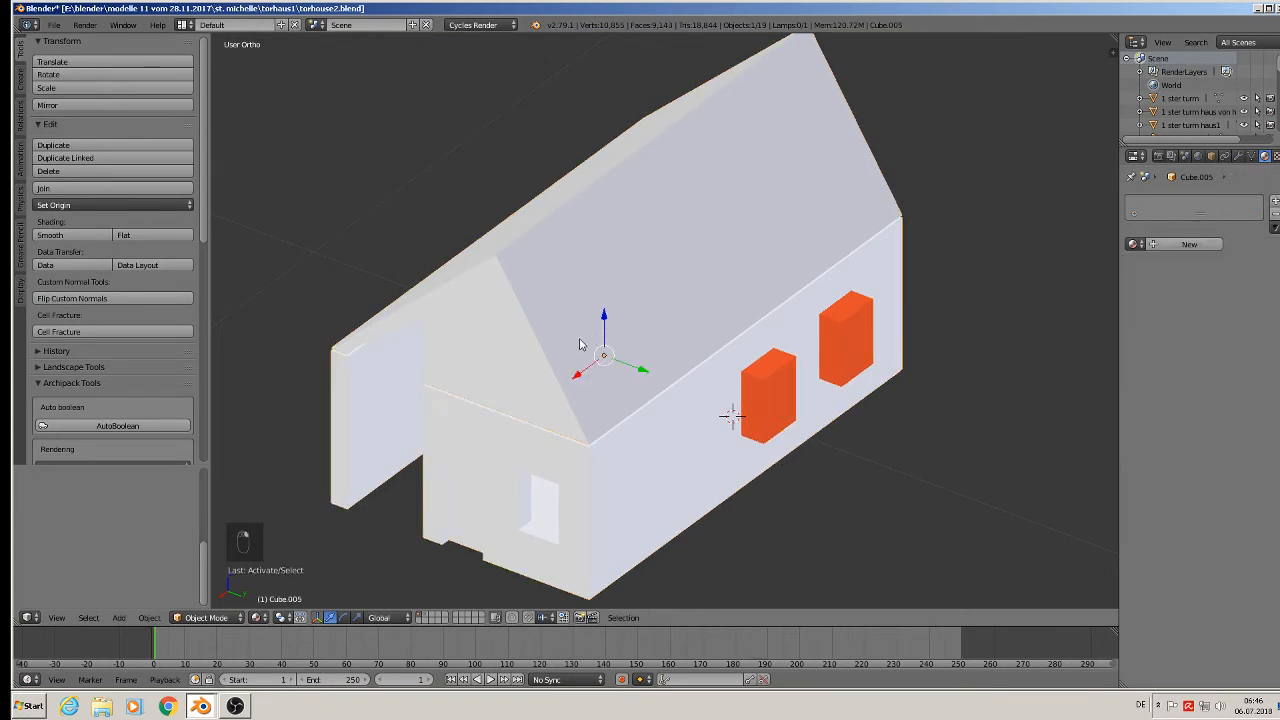
click(1239, 157)
click(1164, 201)
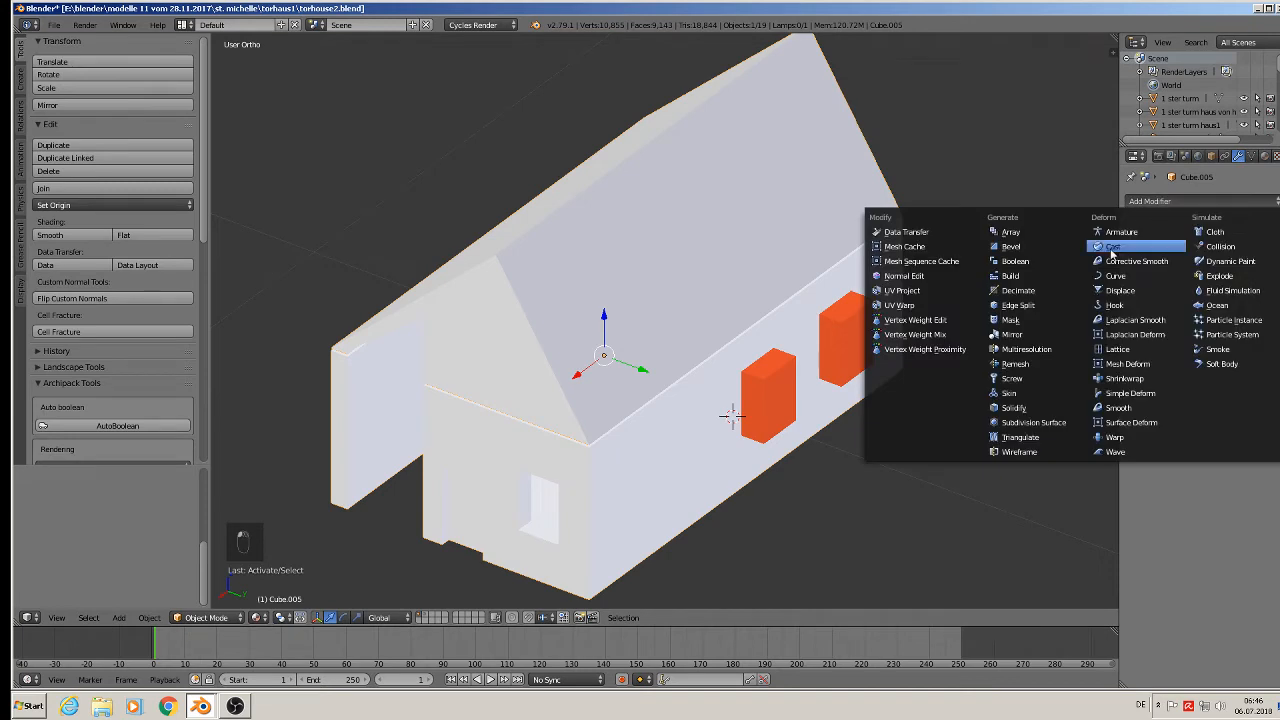
click(1035, 262)
click(1234, 305)
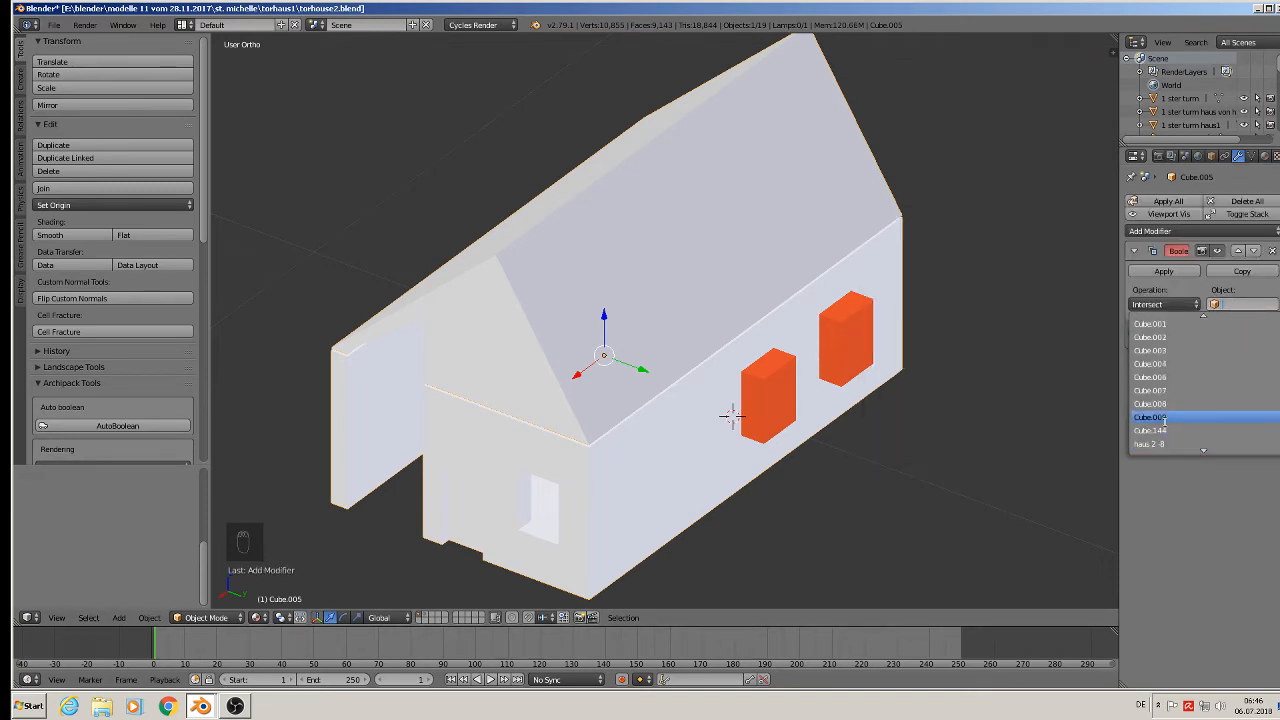
click(1160, 417)
click(1163, 305)
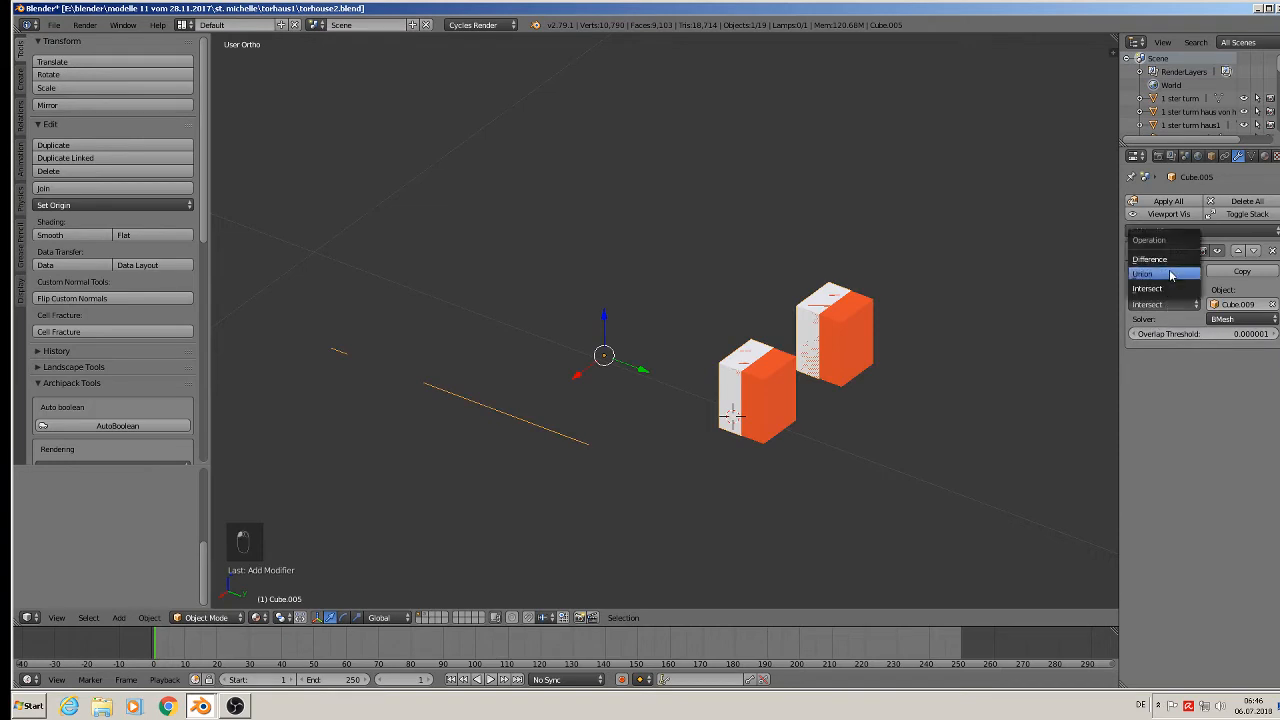
click(1170, 260)
click(1163, 270)
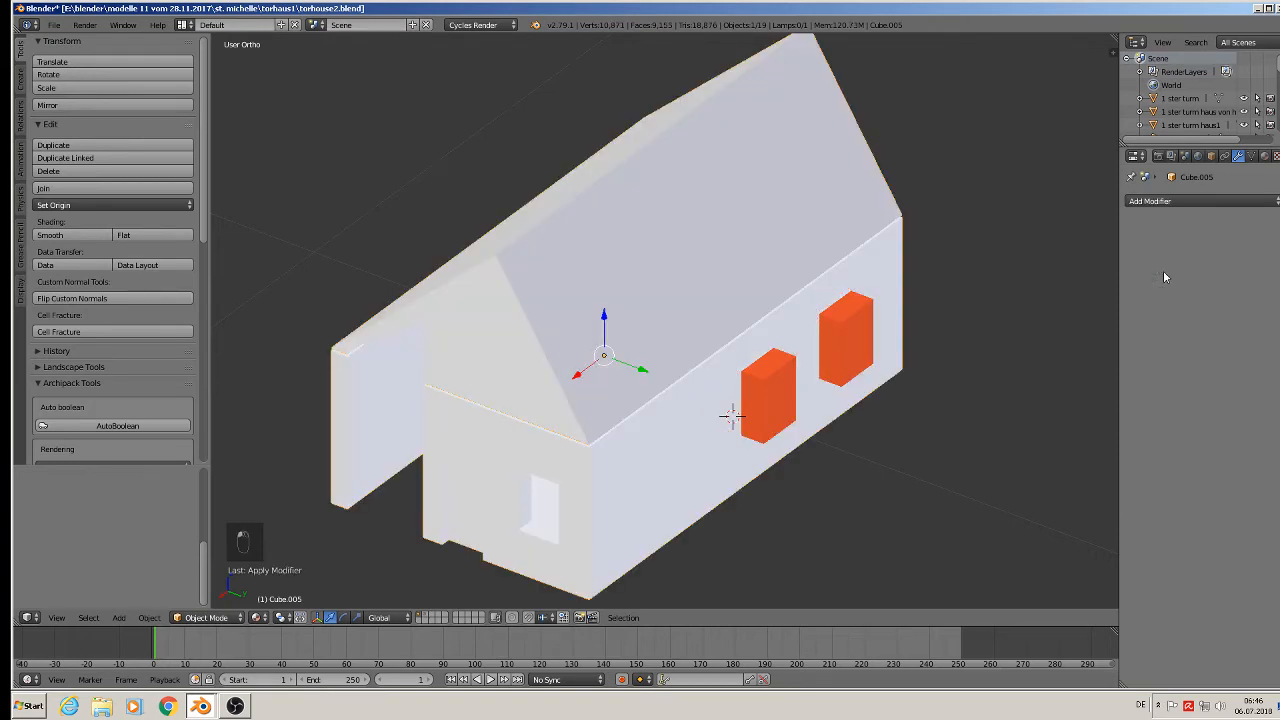
Move both orange window boxes out of the wall along X and onto another layer.
right_click(773, 396)
middle_drag(773, 396, 729, 519)
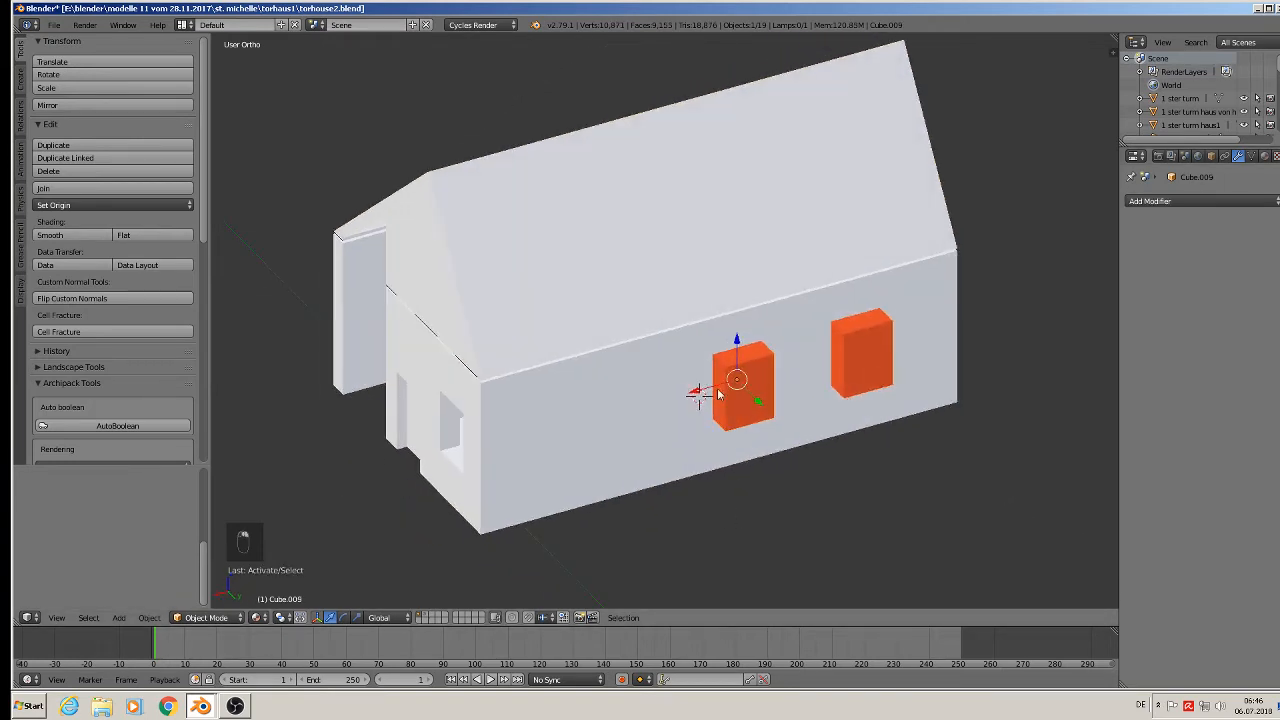
drag(717, 390, 996, 312)
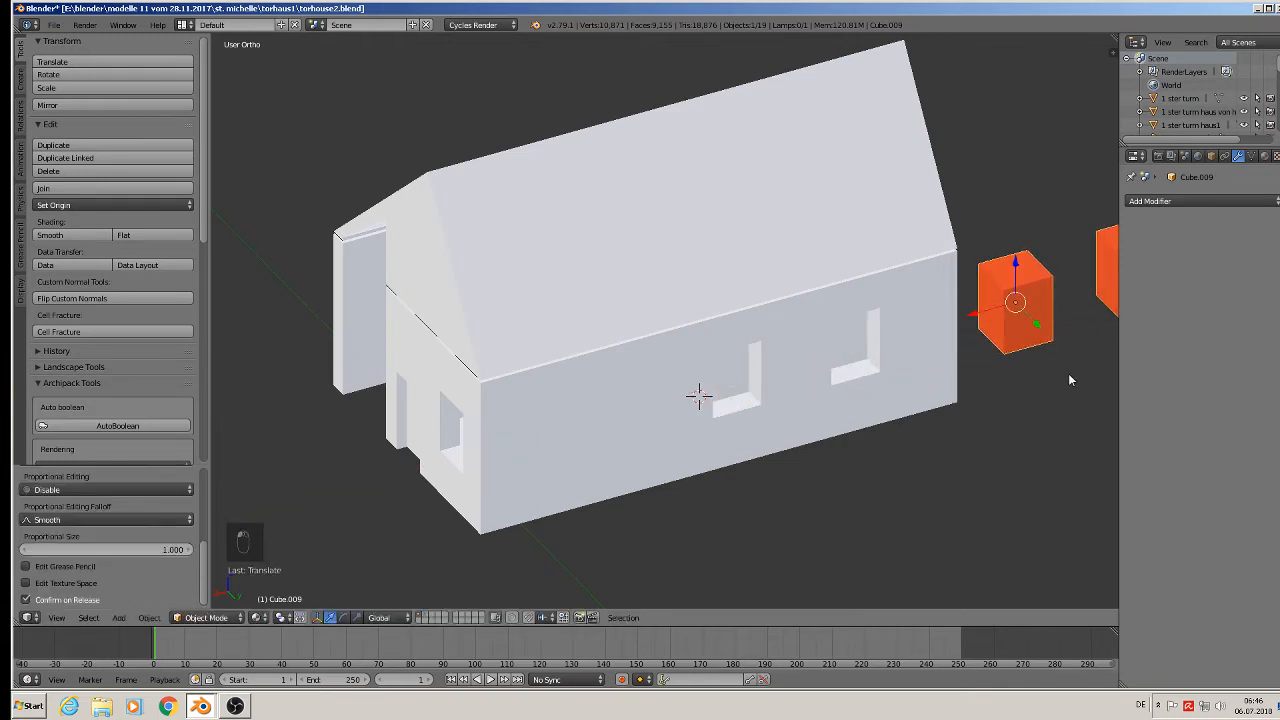
shift+middle_drag(1069, 379, 855, 410)
key(m)
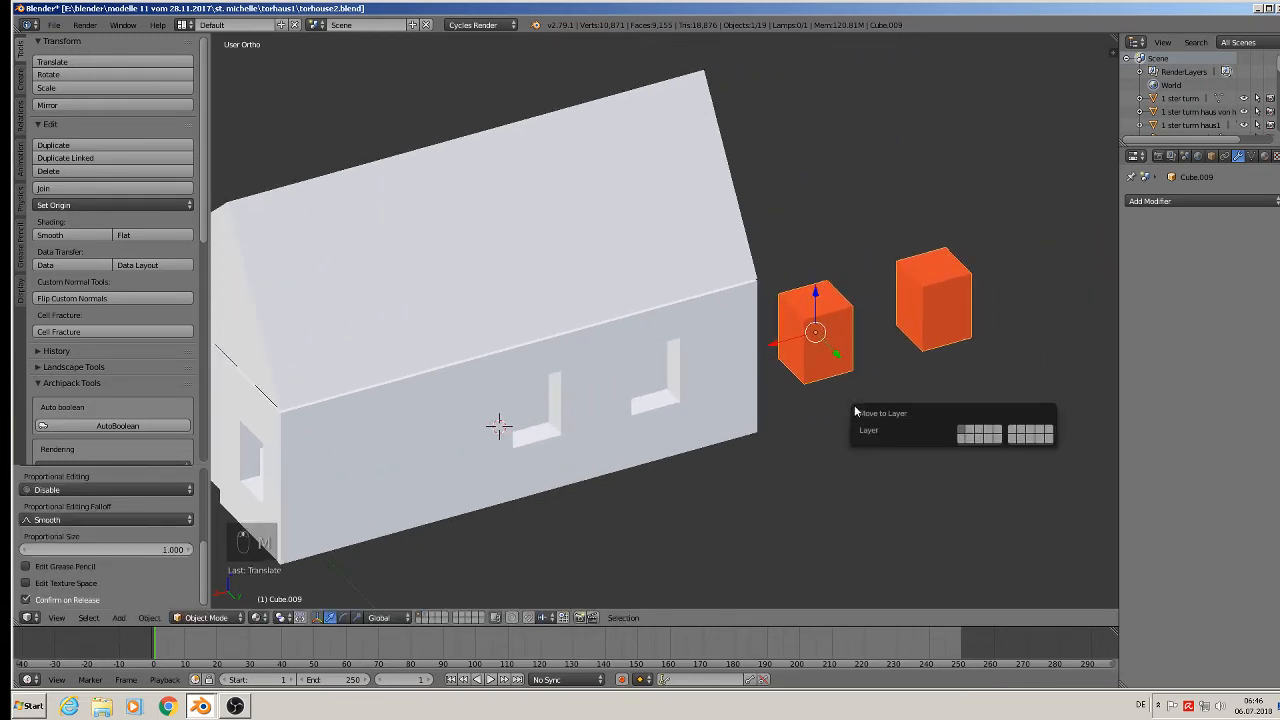
click(971, 428)
scroll(640, 428, up, 3)
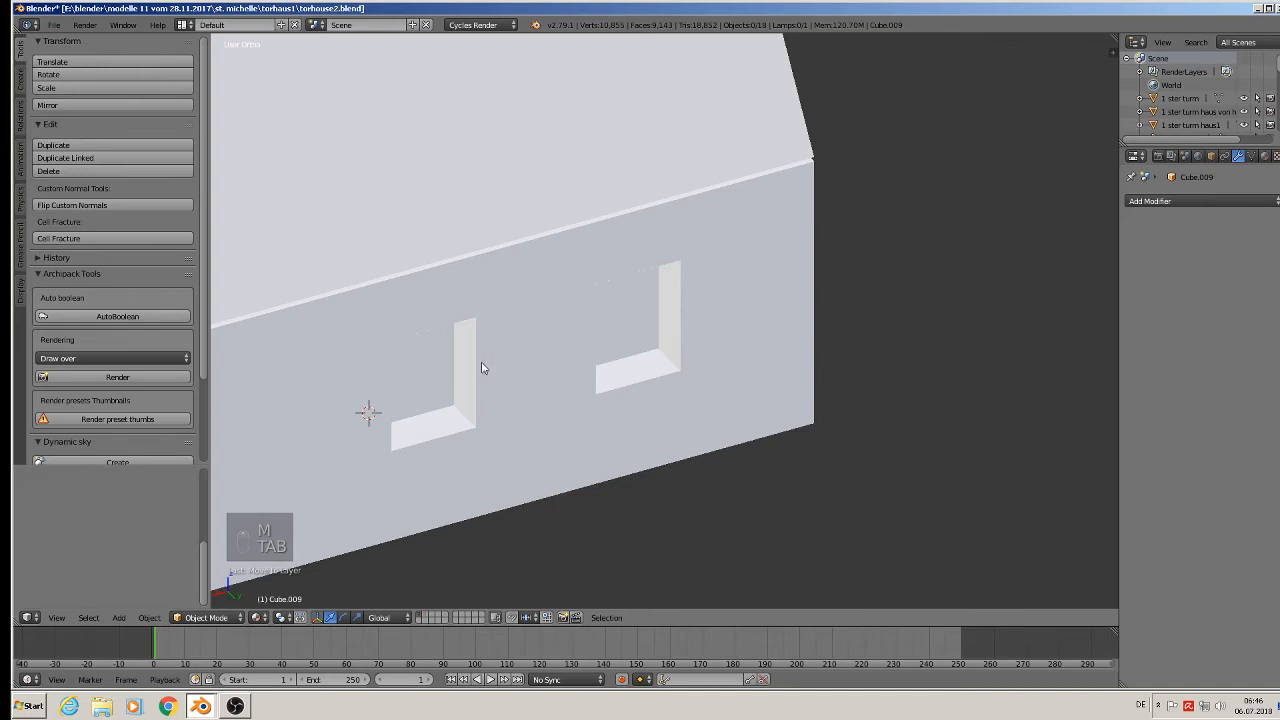
In face mode, delete only the two window-recess faces of the house wall.
key(Tab)
middle_drag(480, 366, 722, 401)
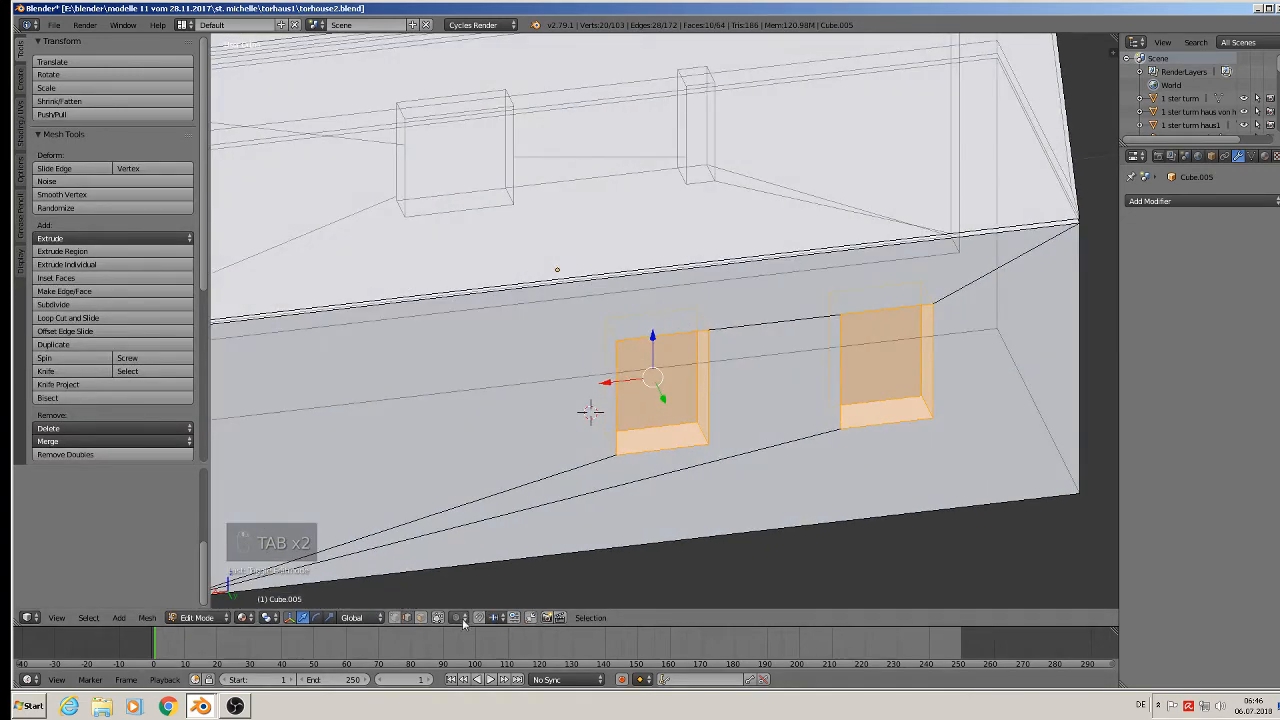
click(422, 619)
right_click(668, 363)
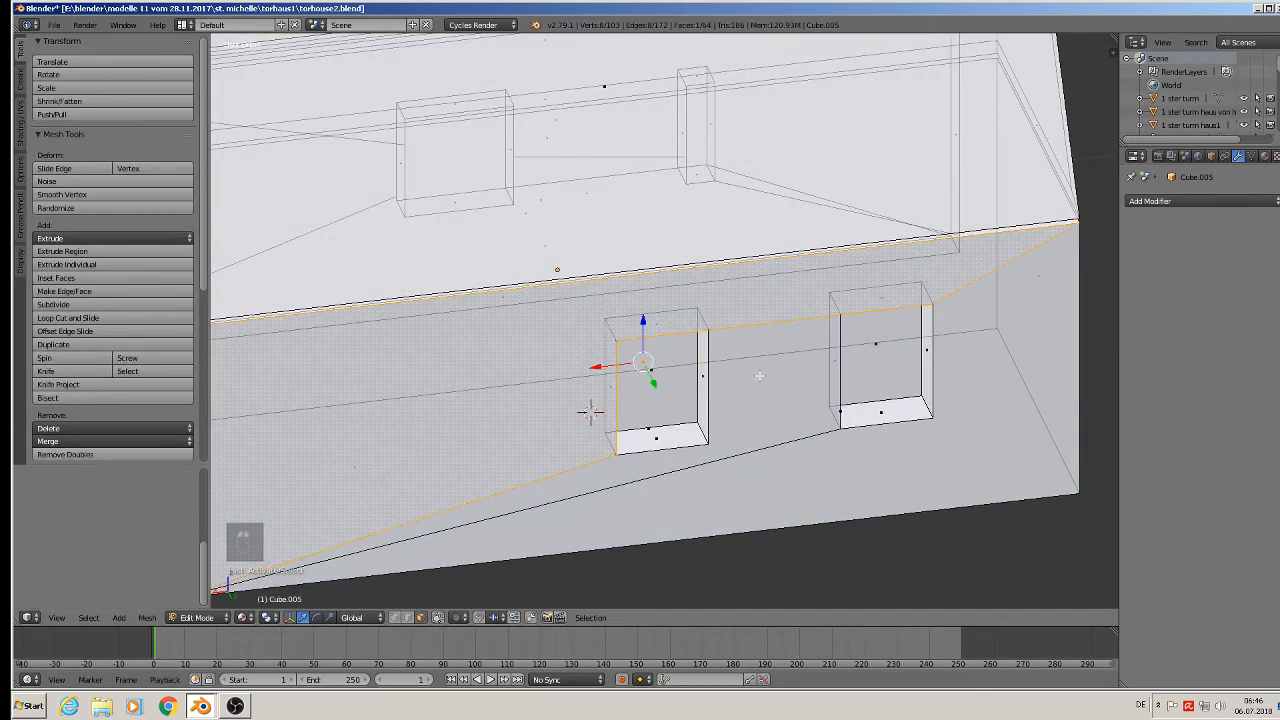
right_click(658, 370)
shift+right_click(878, 355)
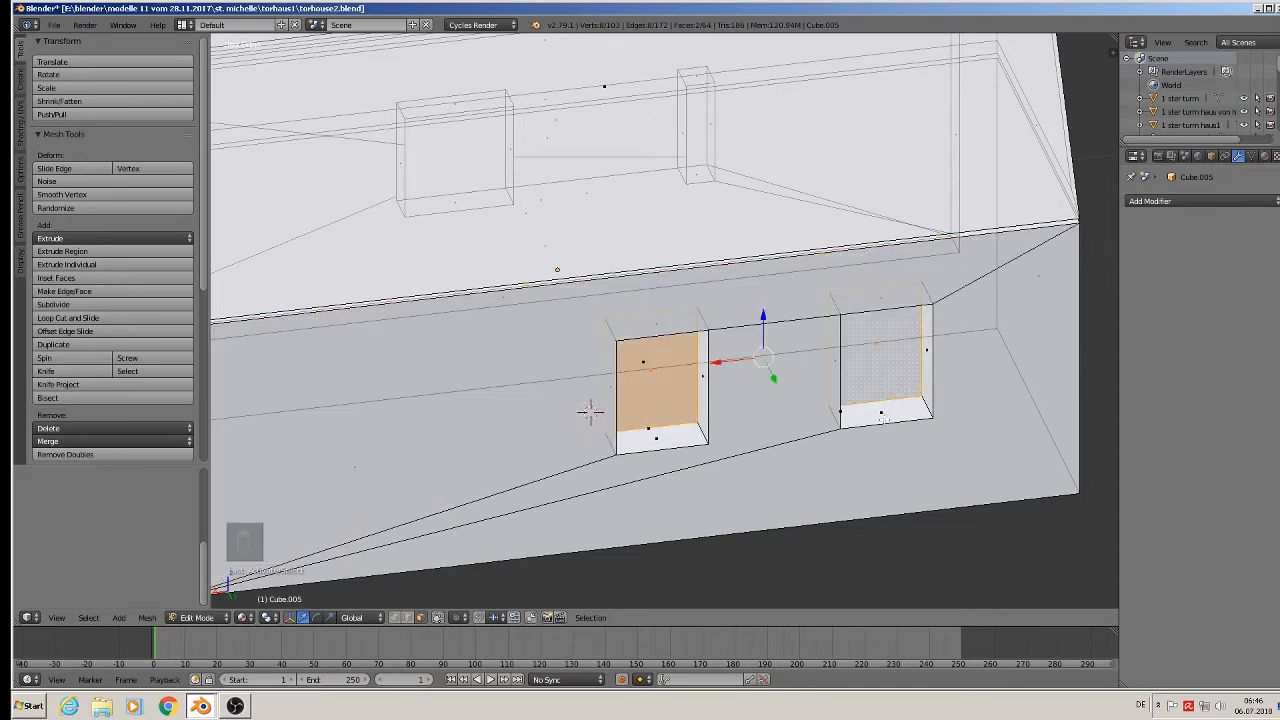
key(x)
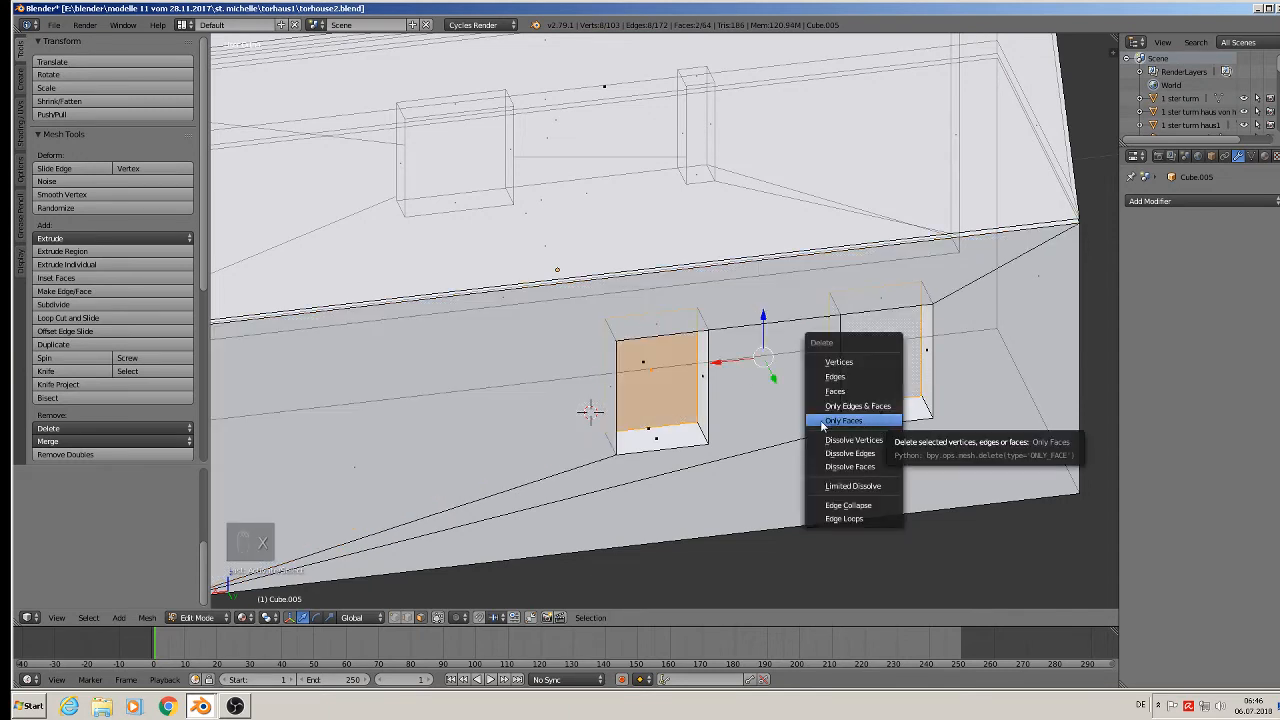
click(843, 421)
key(Tab)
Show the walls and reference photo planes again and move the house along X onto the tower.
middle_drag(822, 427, 973, 487)
scroll(854, 435, down, 3)
key(KP_Divide)
scroll(910, 470, down, 5)
scroll(970, 486, down, 1)
scroll(868, 452, down, 2)
drag(877, 452, 422, 249)
Save the gatehouse file.
scroll(836, 428, up, 3)
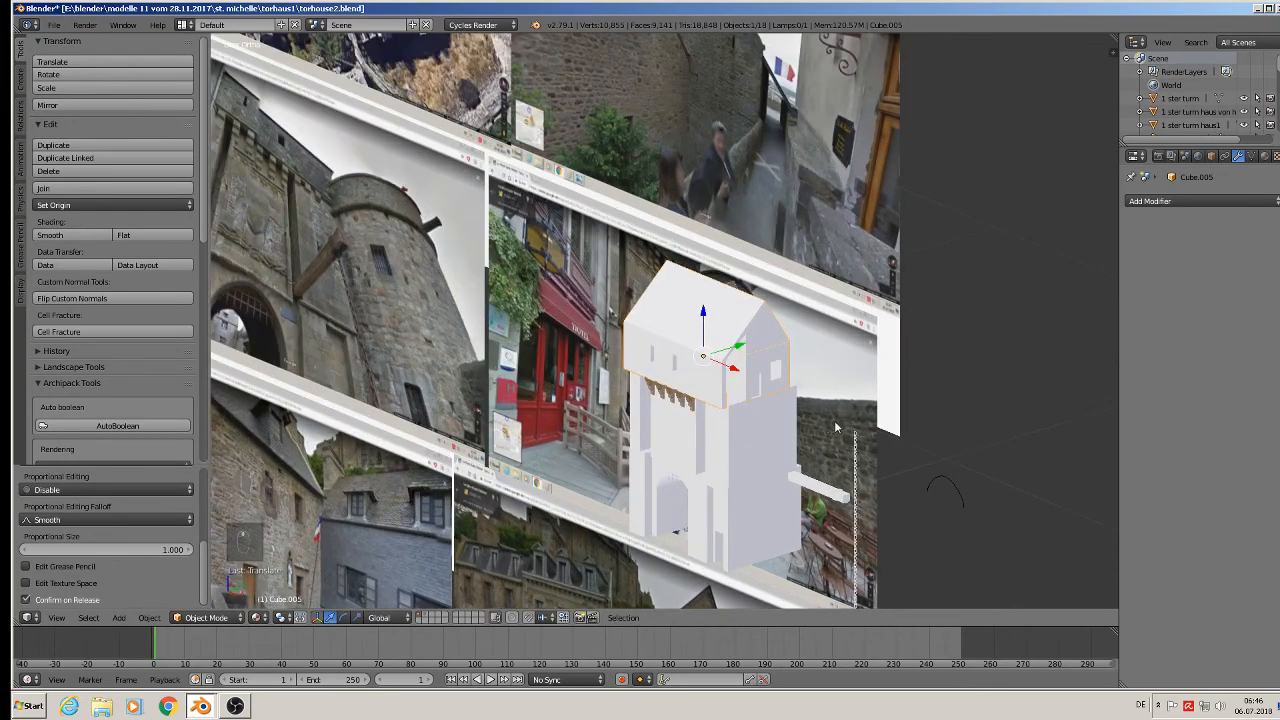
scroll(836, 428, down, 2)
click(54, 24)
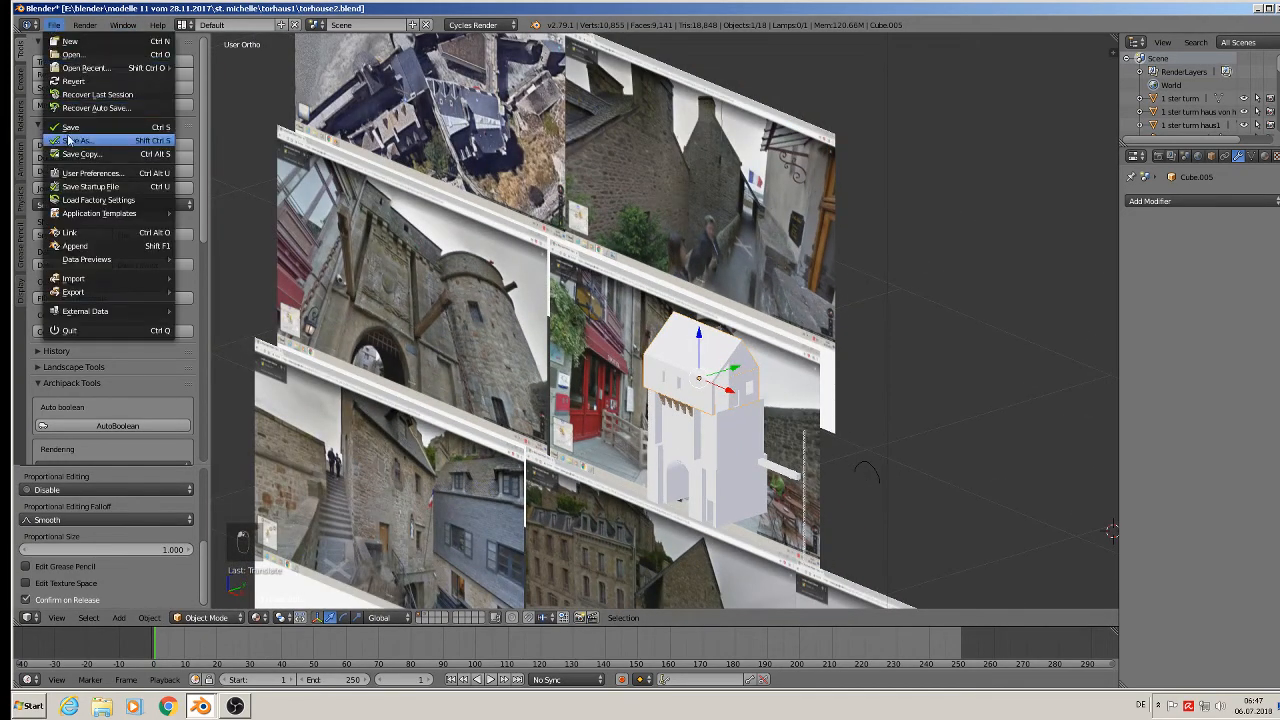
click(68, 128)
Switch to front view and pan across the reference photos to compare the model.
key(KP_1)
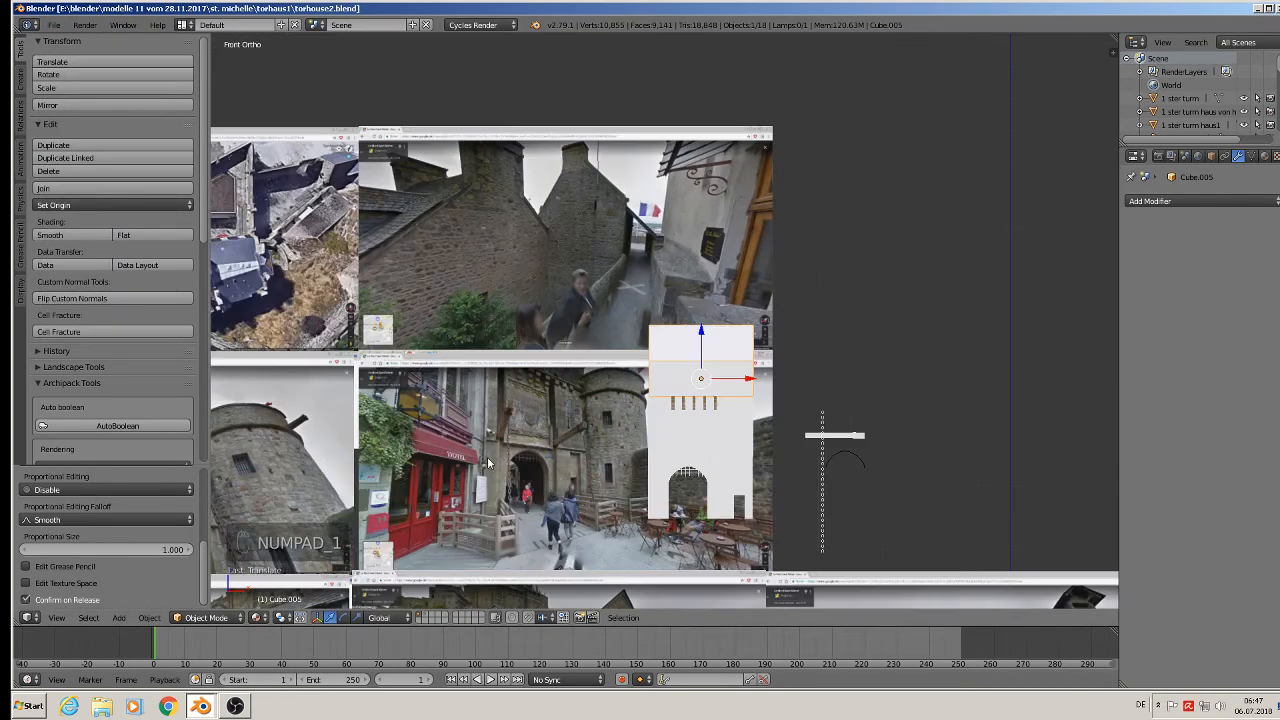
scroll(770, 374, up, 2)
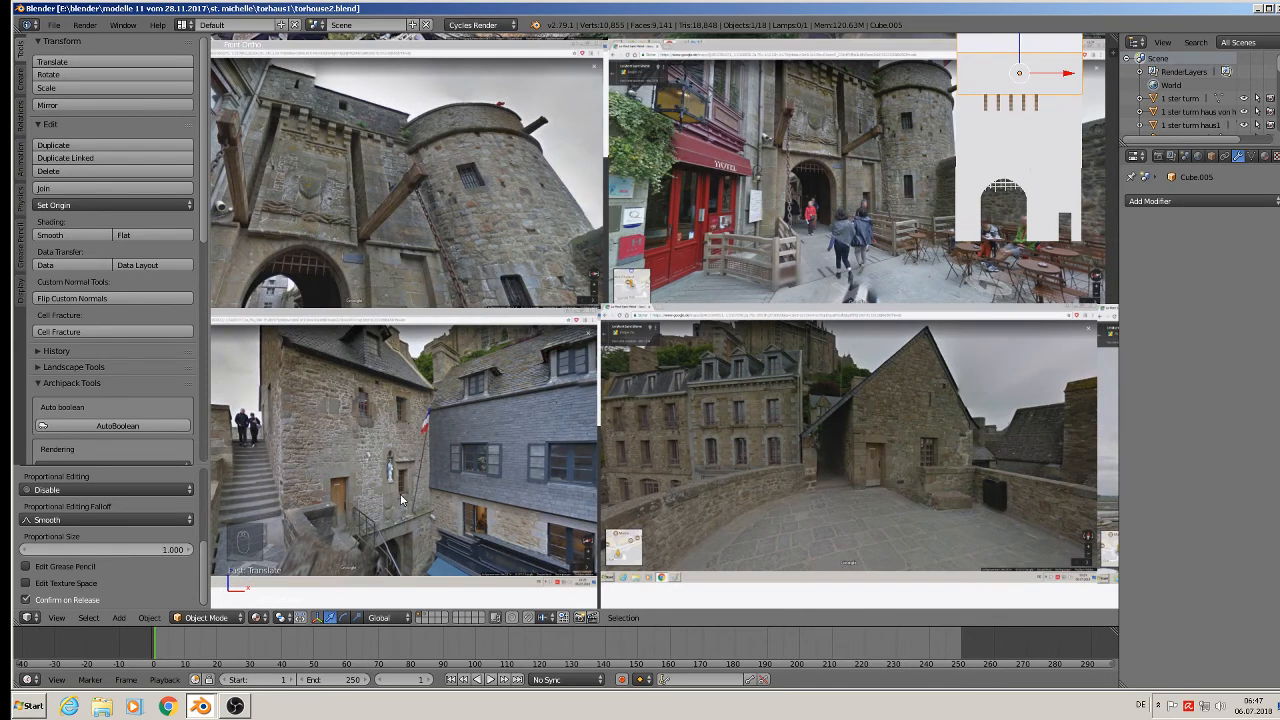
scroll(392, 500, up, 2)
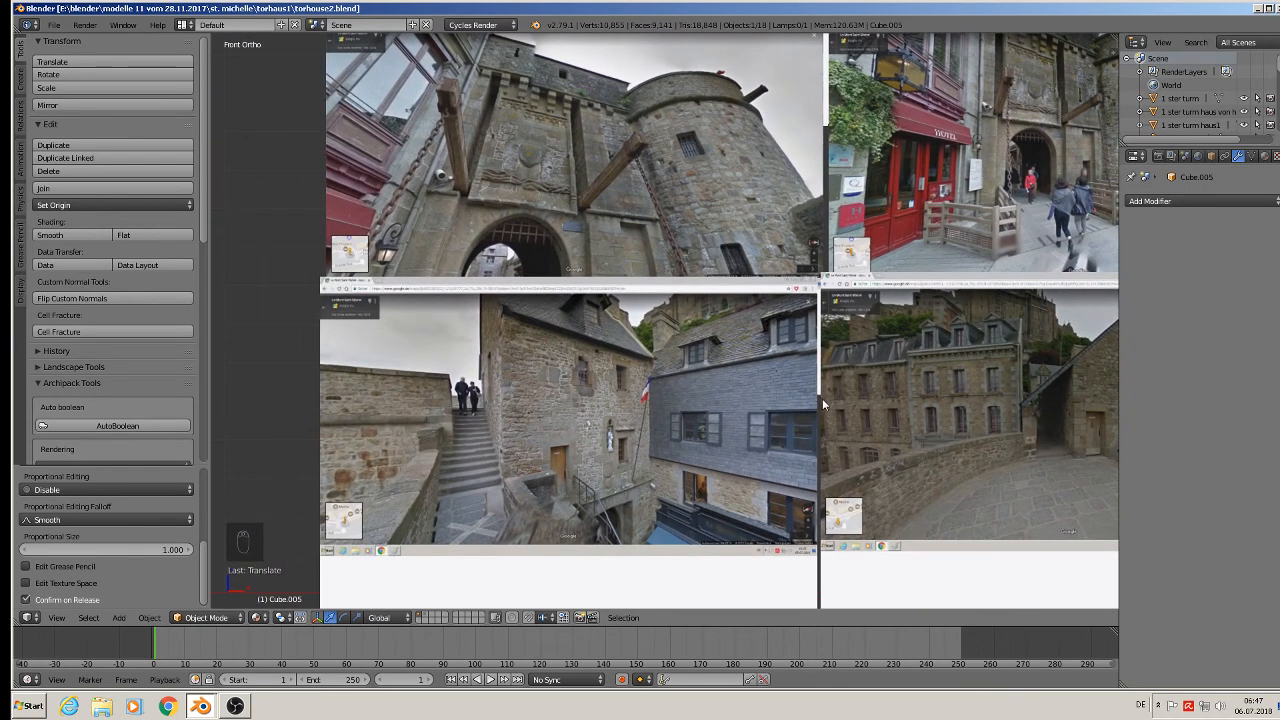
scroll(822, 399, down, 1)
shift+middle_drag(980, 388, 584, 314)
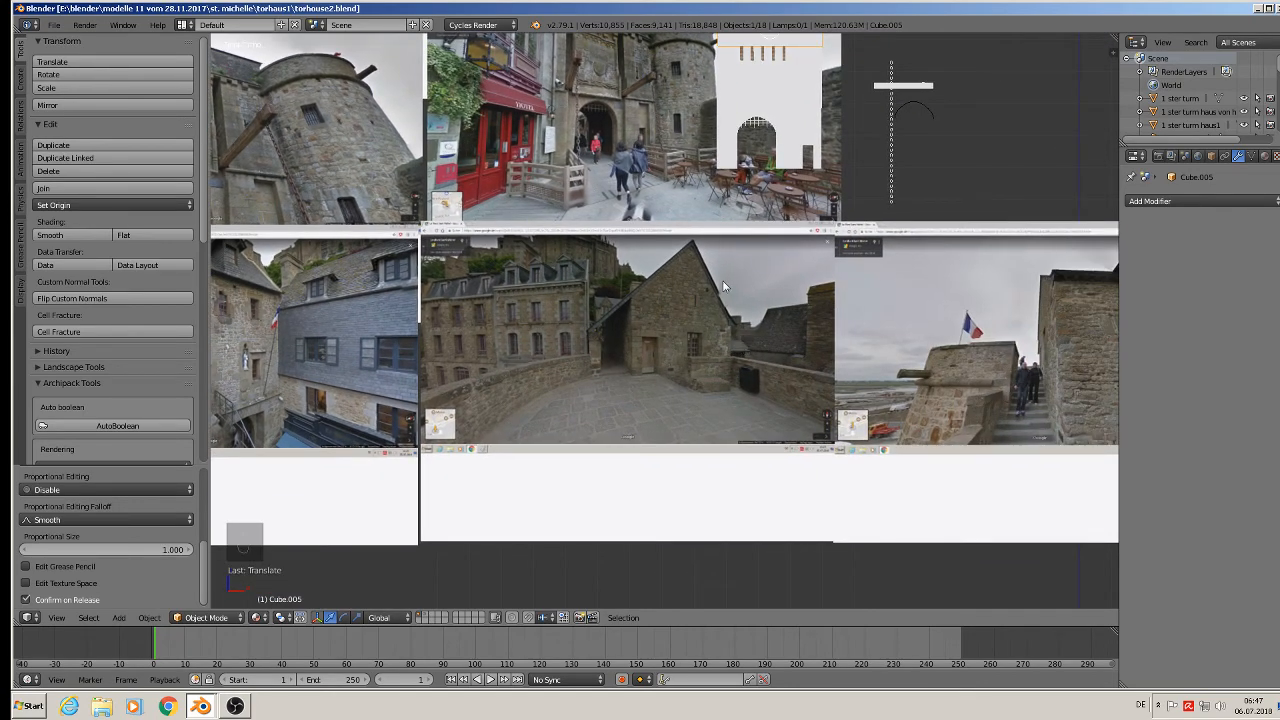
shift+middle_drag(724, 287, 648, 325)
shift+middle_drag(633, 230, 618, 322)
scroll(635, 299, up, 3)
Deselect everything, save the file again, and bring the OBS window to the front.
key(a)
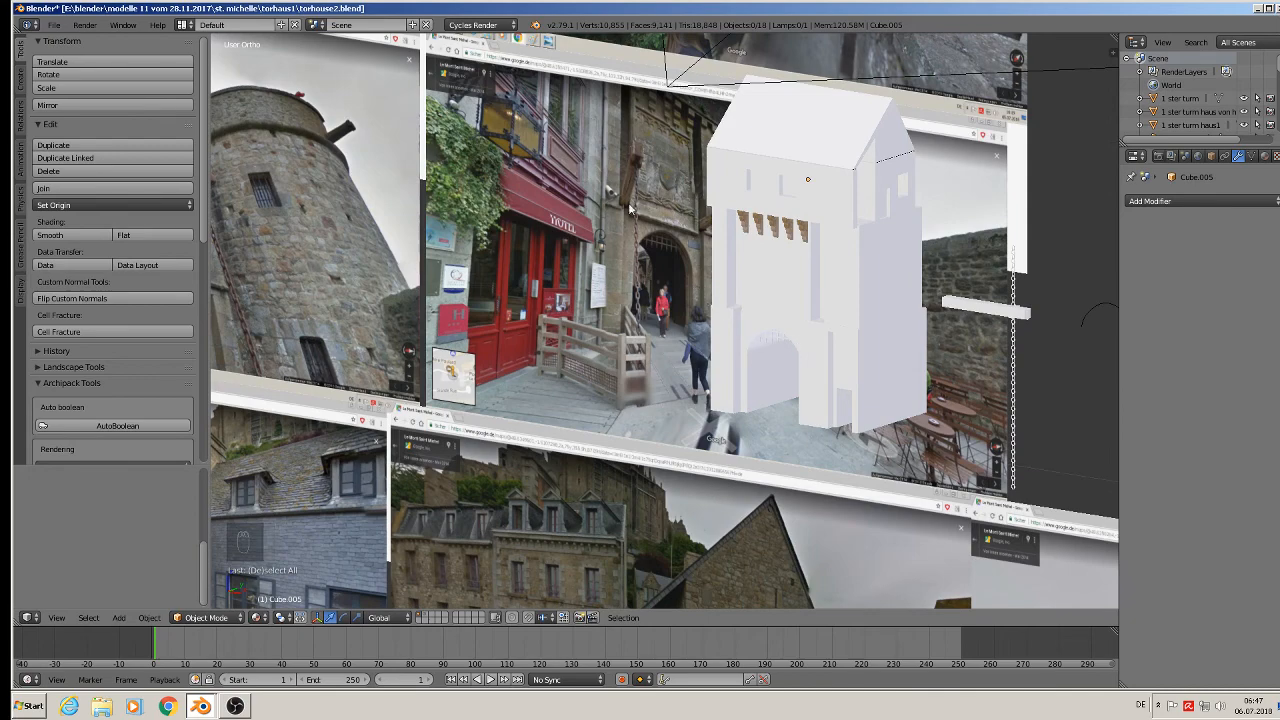
middle_drag(710, 396, 689, 404)
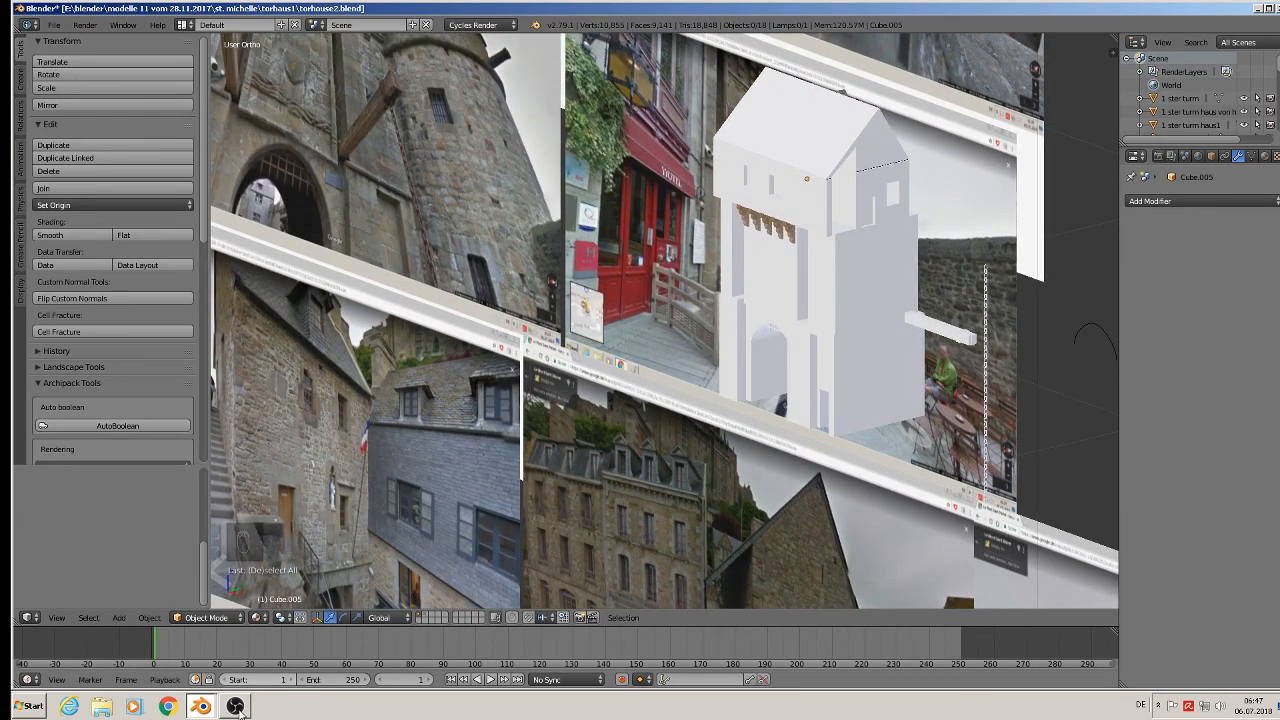
click(53, 24)
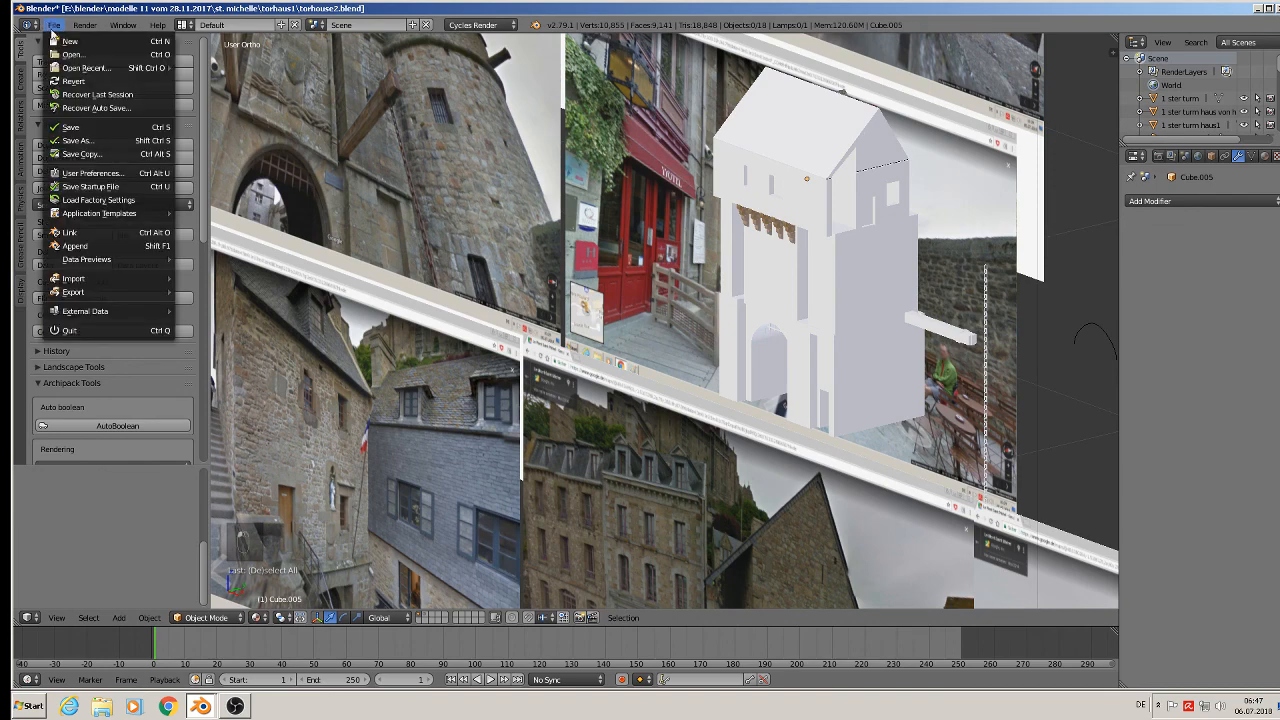
click(77, 126)
click(236, 706)
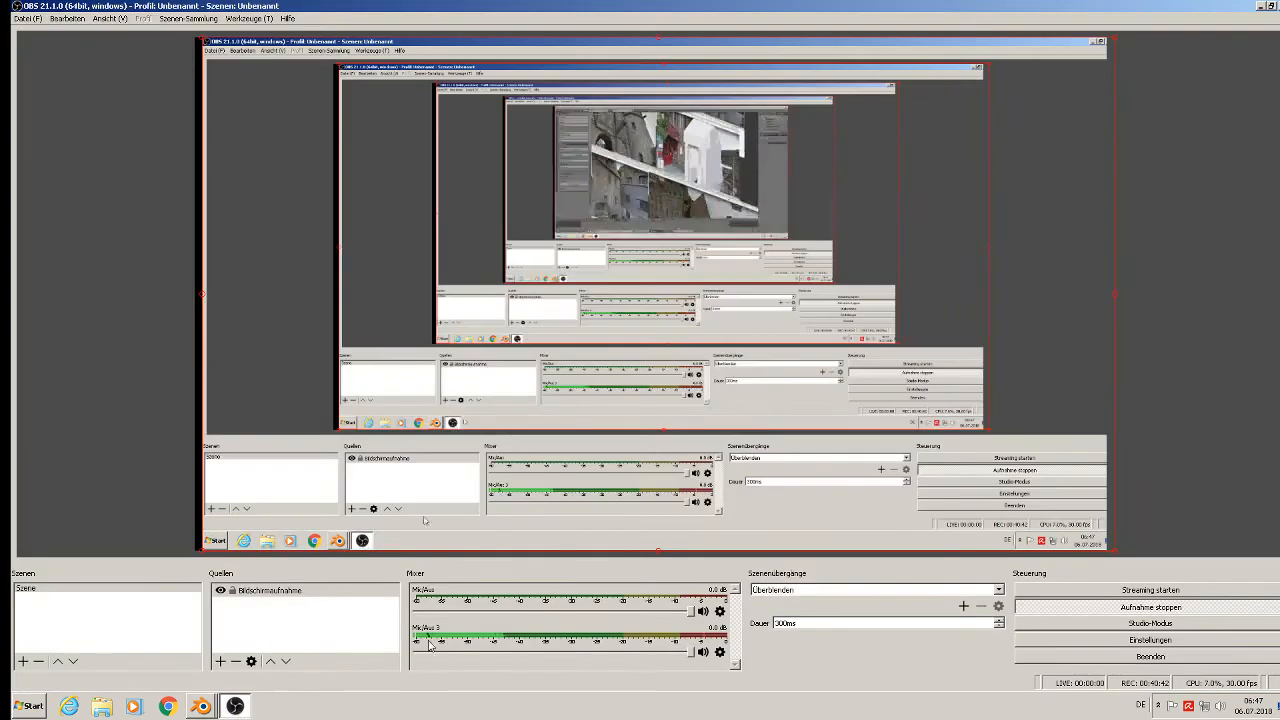